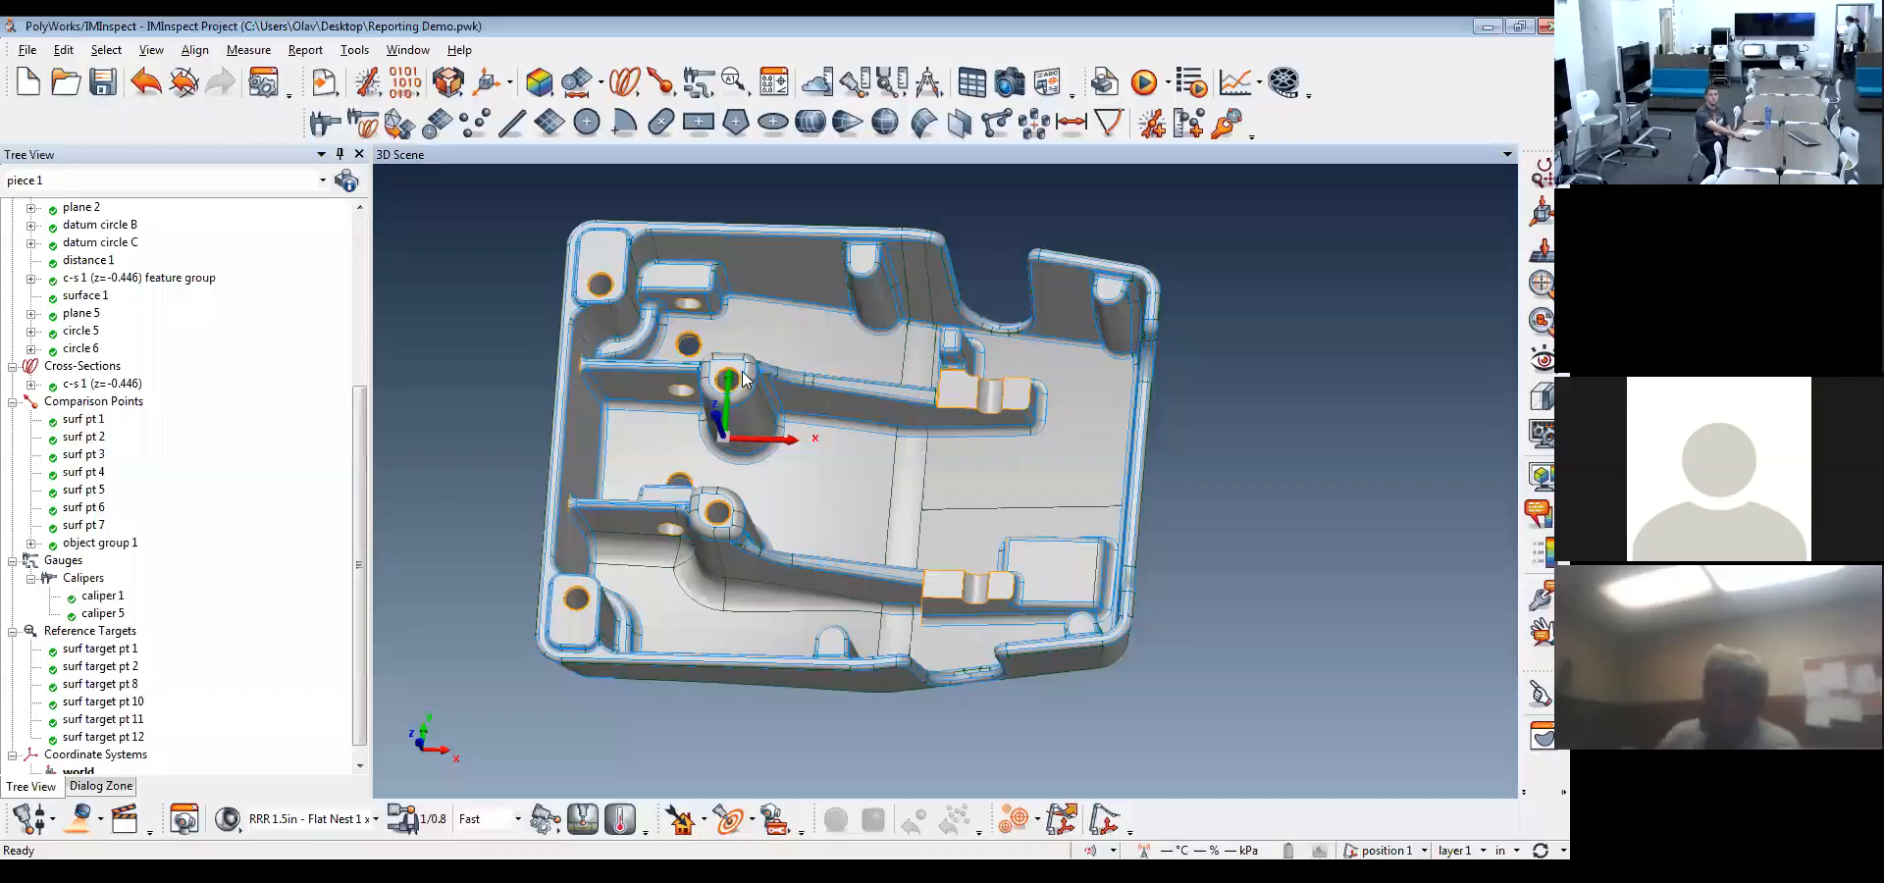
# Display the Sample Casting-INCHES.stl scan data together with the Sample Casting.igs reference model
pyautogui.moveTo(720, 377); pyautogui.dragTo(734, 447)
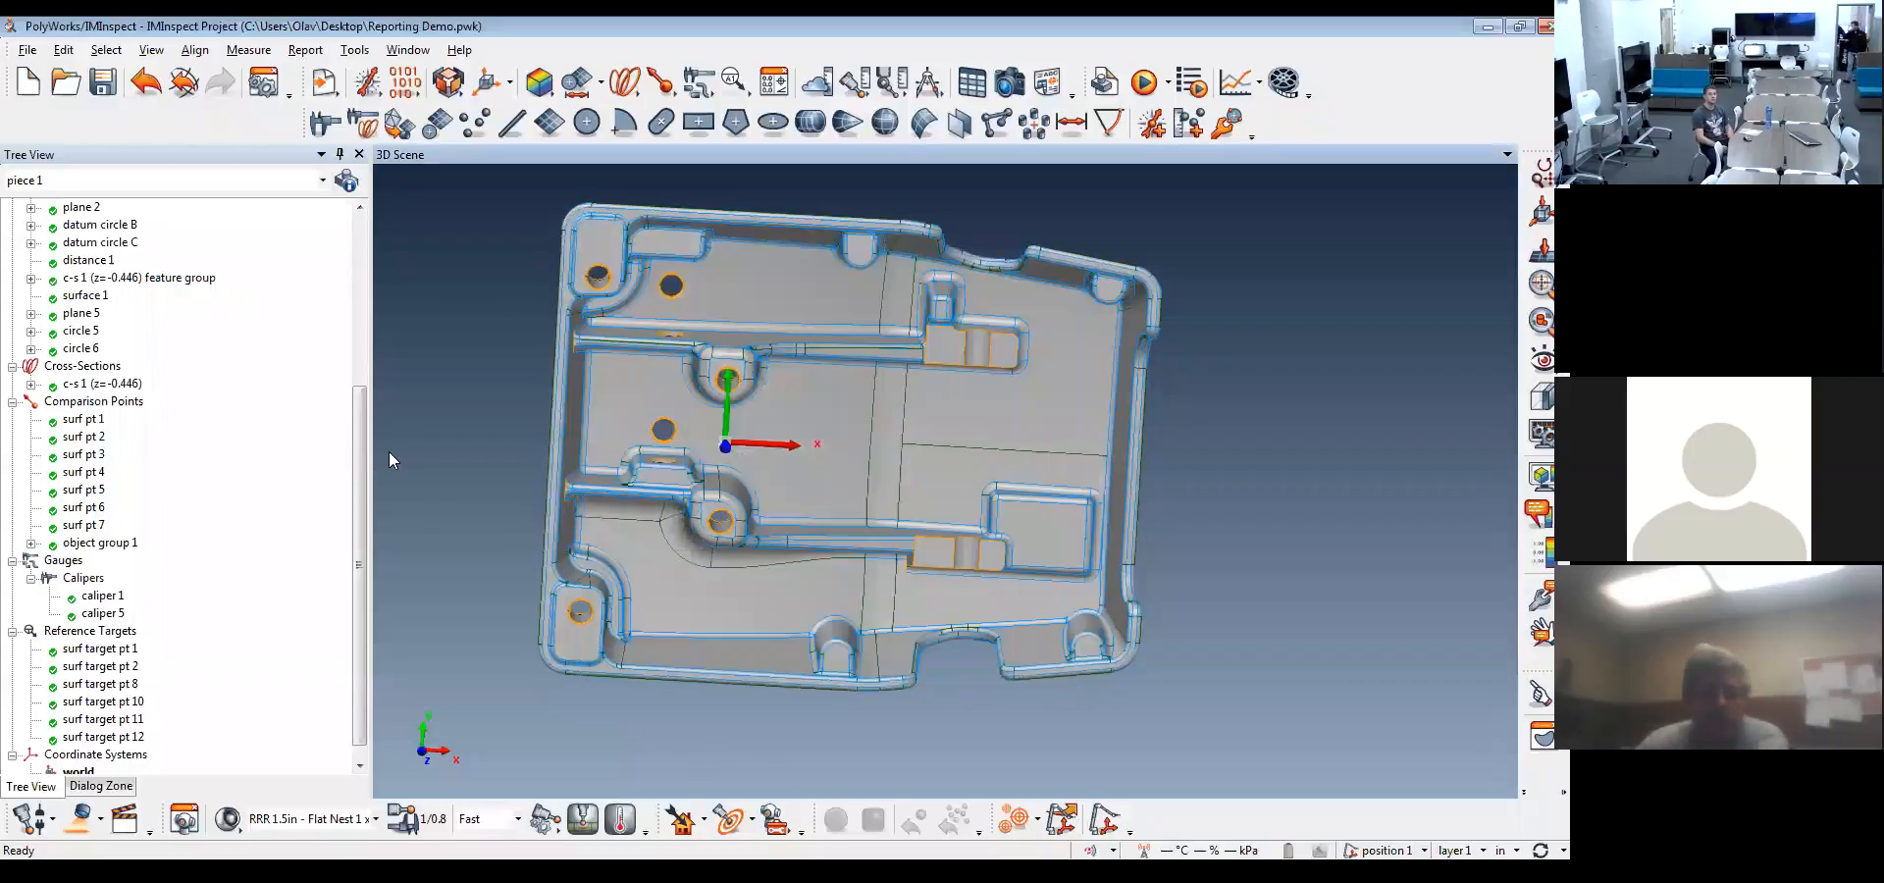
pyautogui.moveTo(361, 413); pyautogui.dragTo(370, 305)
pyautogui.scroll(2, 177, 286)
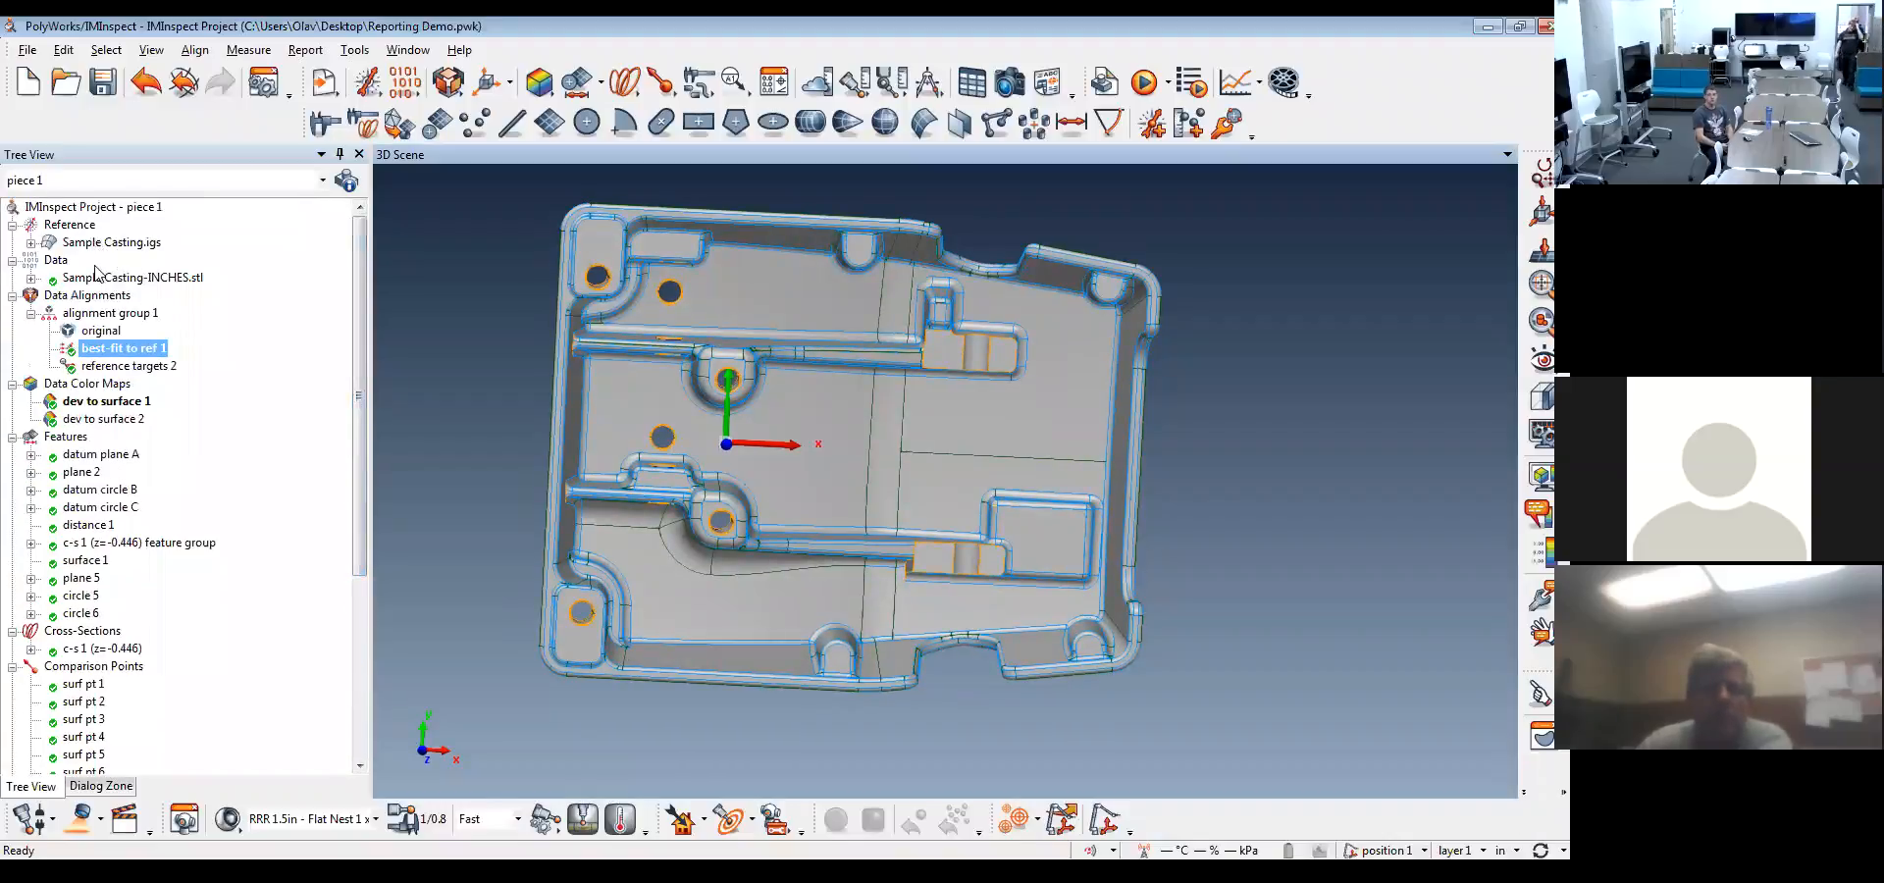
pyautogui.middleClick(97, 276)
pyautogui.moveTo(829, 419)
pyautogui.mouseDown()
pyautogui.moveTo(824, 530)
pyautogui.moveTo(879, 525)
pyautogui.moveTo(822, 426)
pyautogui.mouseUp()
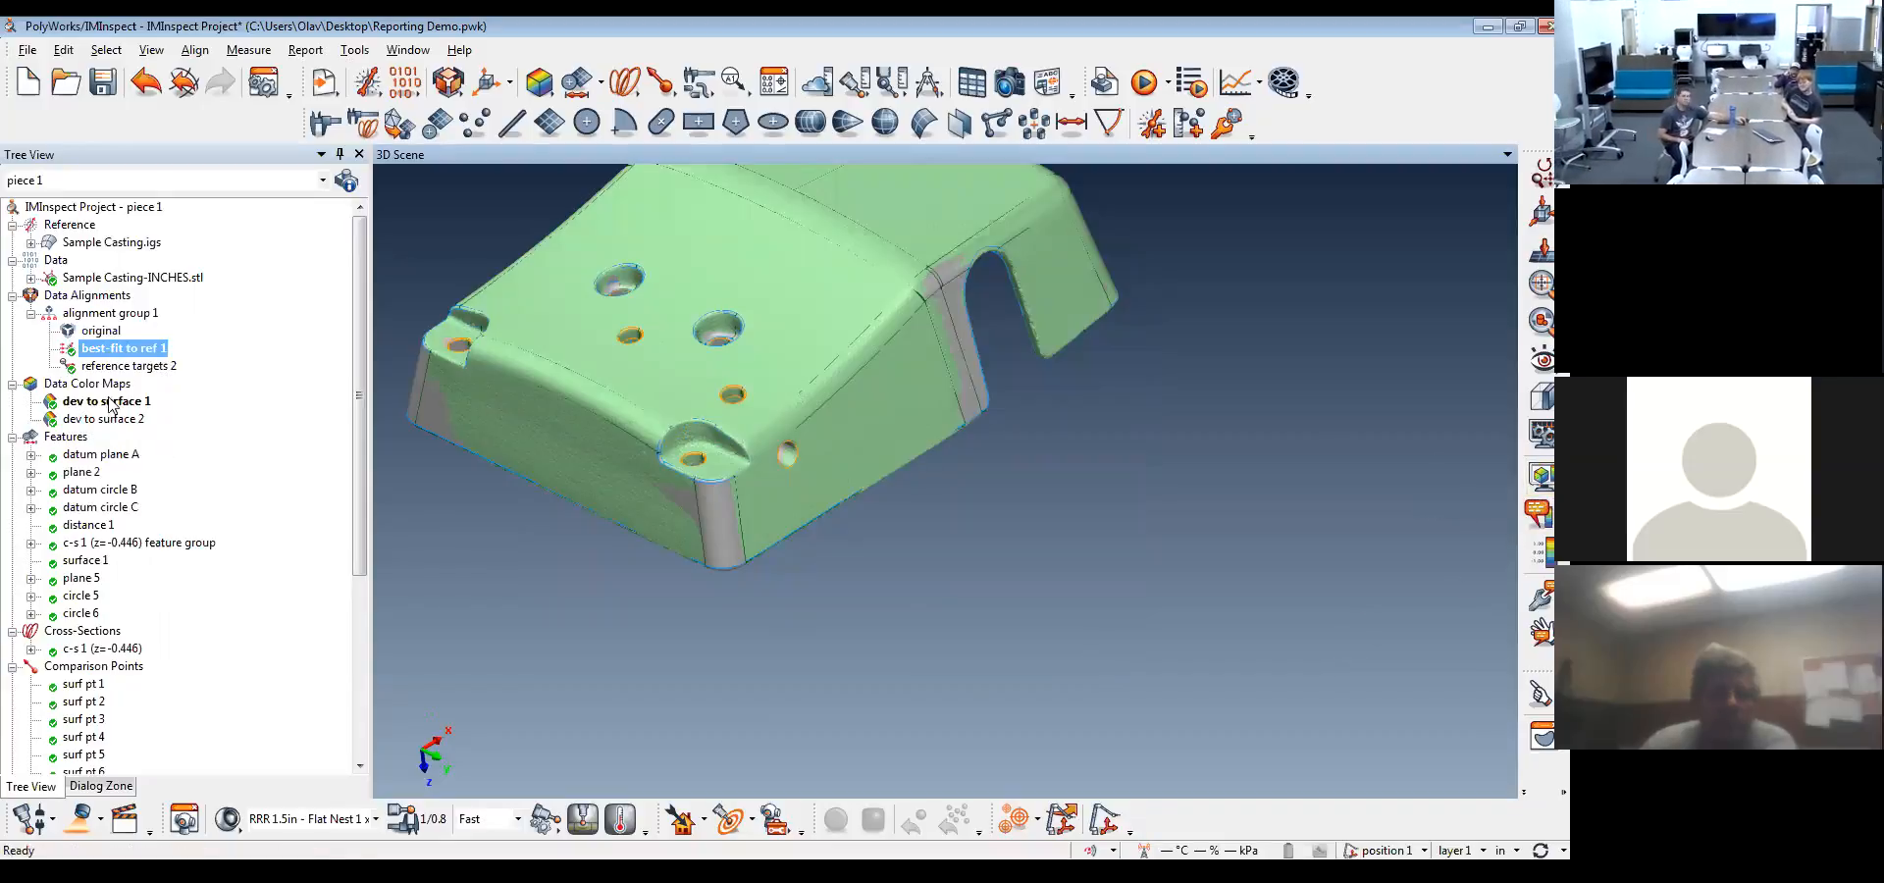
# Show the surface deviation color map on the casting and turn the part to its inner side
pyautogui.click(1541, 478)
pyautogui.moveTo(841, 363)
pyautogui.mouseDown()
pyautogui.moveTo(935, 467)
pyautogui.moveTo(959, 450)
pyautogui.mouseUp()
pyautogui.moveTo(1187, 425)
pyautogui.mouseDown()
pyautogui.moveTo(993, 412)
pyautogui.moveTo(985, 379)
pyautogui.moveTo(850, 436)
pyautogui.moveTo(849, 408)
pyautogui.moveTo(787, 465)
pyautogui.mouseUp()
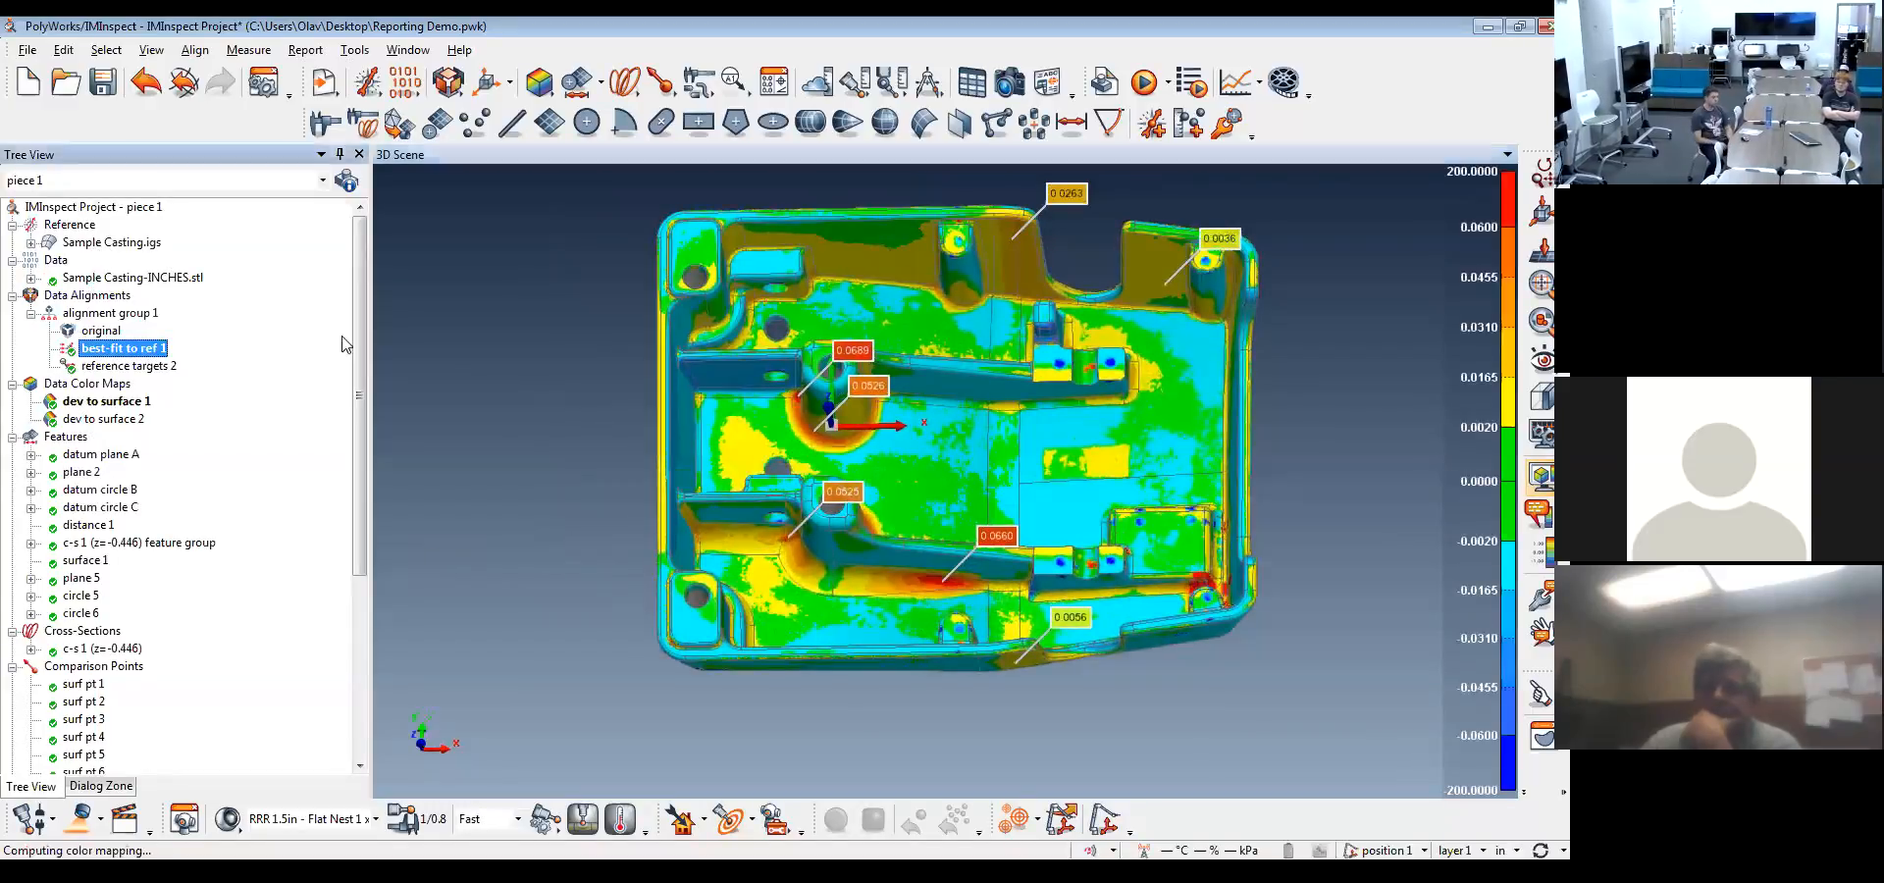
# Examine the deviation colors and comparison point annotations around the ribs, bosses and corners inside the casting
pyautogui.moveTo(888, 408); pyautogui.dragTo(977, 438)
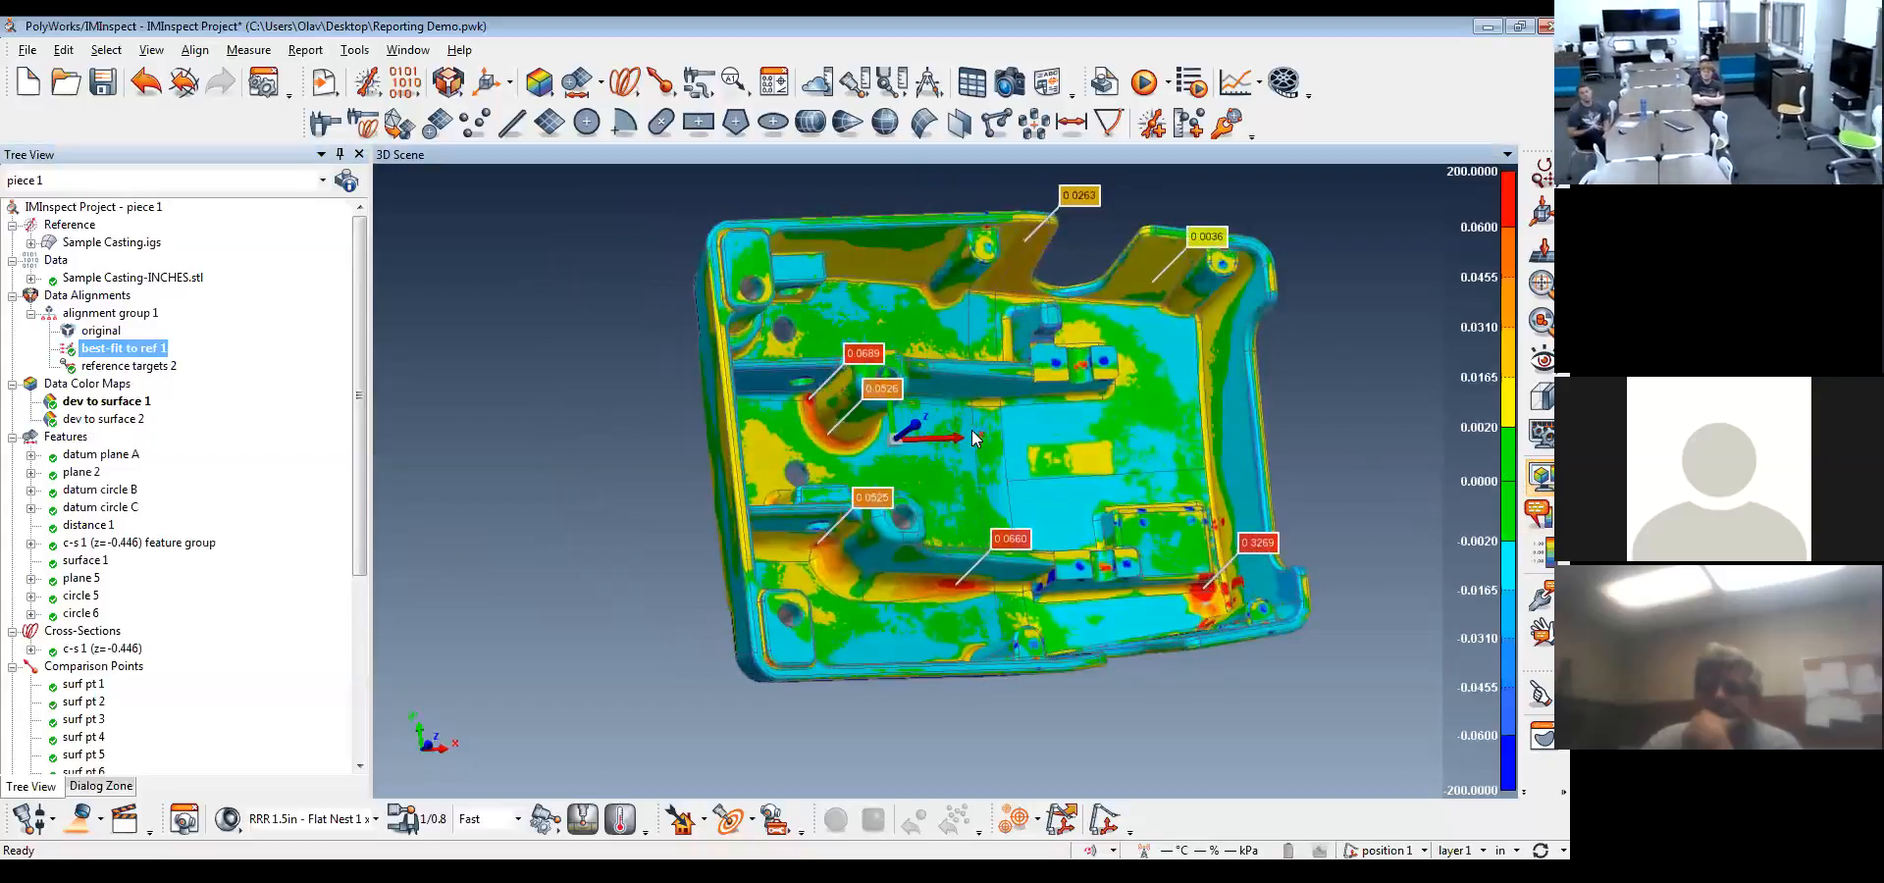
pyautogui.moveTo(971, 429); pyautogui.dragTo(966, 467, button='middle')
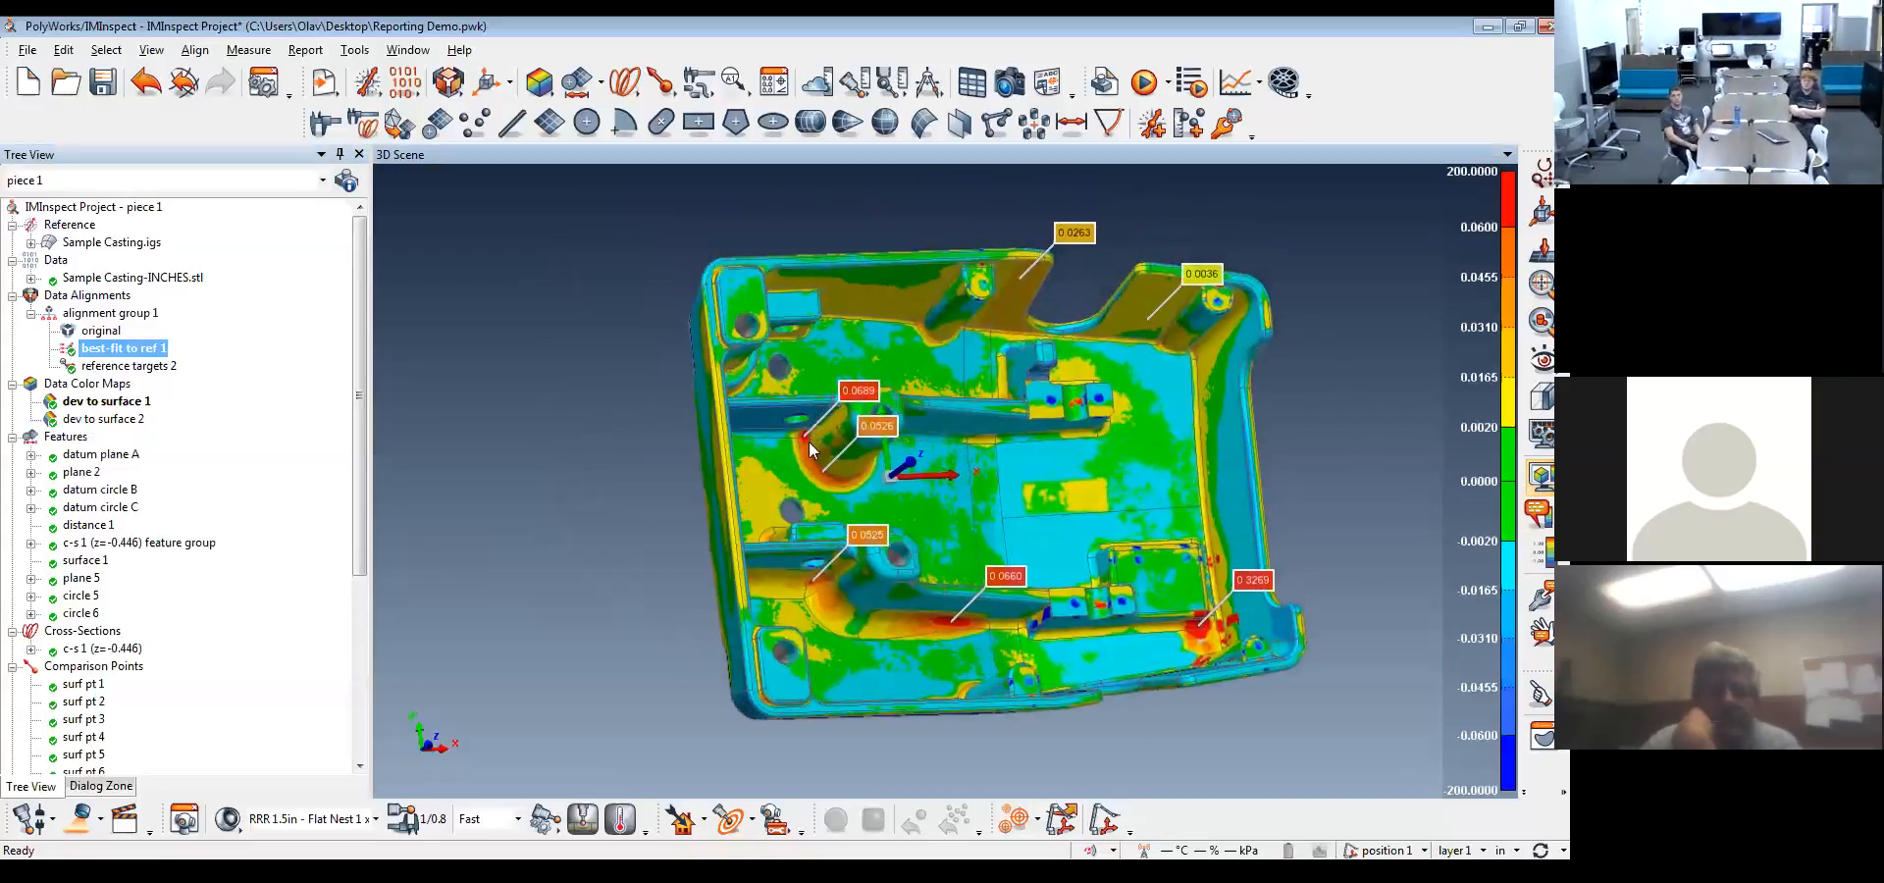
pyautogui.moveTo(1147, 532); pyautogui.dragTo(1138, 529)
pyautogui.moveTo(1138, 530); pyautogui.dragTo(1121, 545, button='middle')
pyautogui.moveTo(1121, 545); pyautogui.dragTo(1027, 474)
pyautogui.moveTo(1027, 474); pyautogui.dragTo(1030, 482, button='middle')
pyautogui.moveTo(1030, 482); pyautogui.dragTo(1023, 545)
pyautogui.moveTo(1022, 544); pyautogui.dragTo(1020, 485, button='middle')
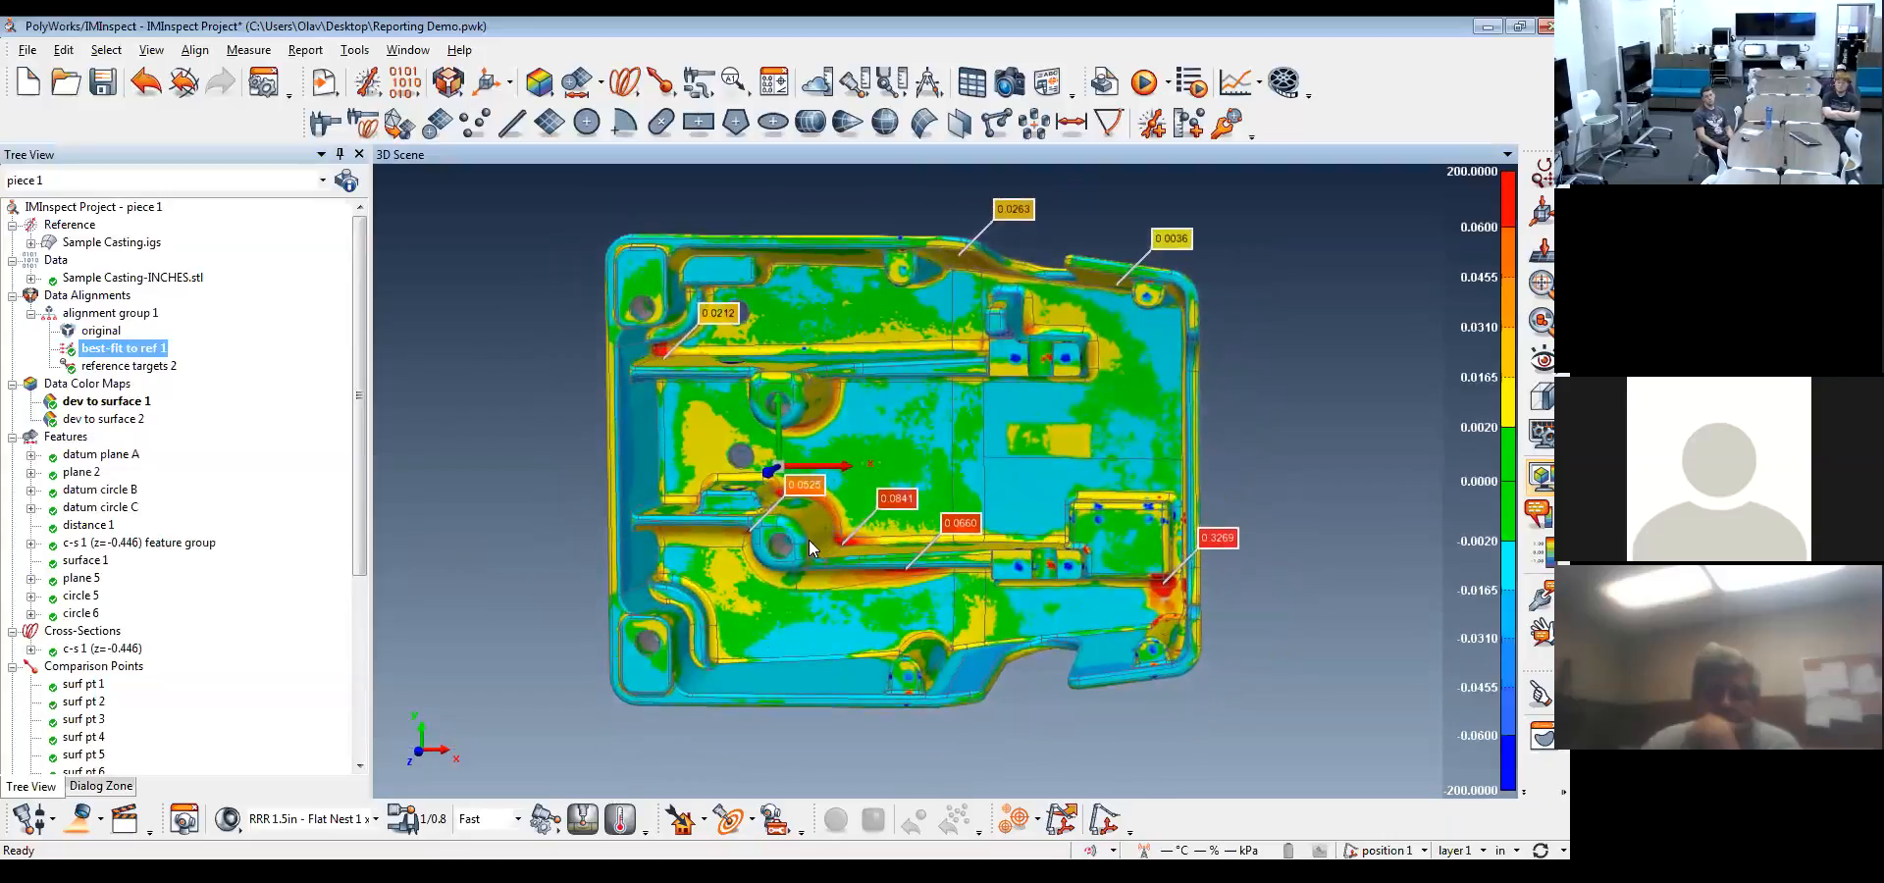
# Align the view squarely with the casting's open inner face, take a snapshot and select it among the report items
pyautogui.moveTo(423, 752)
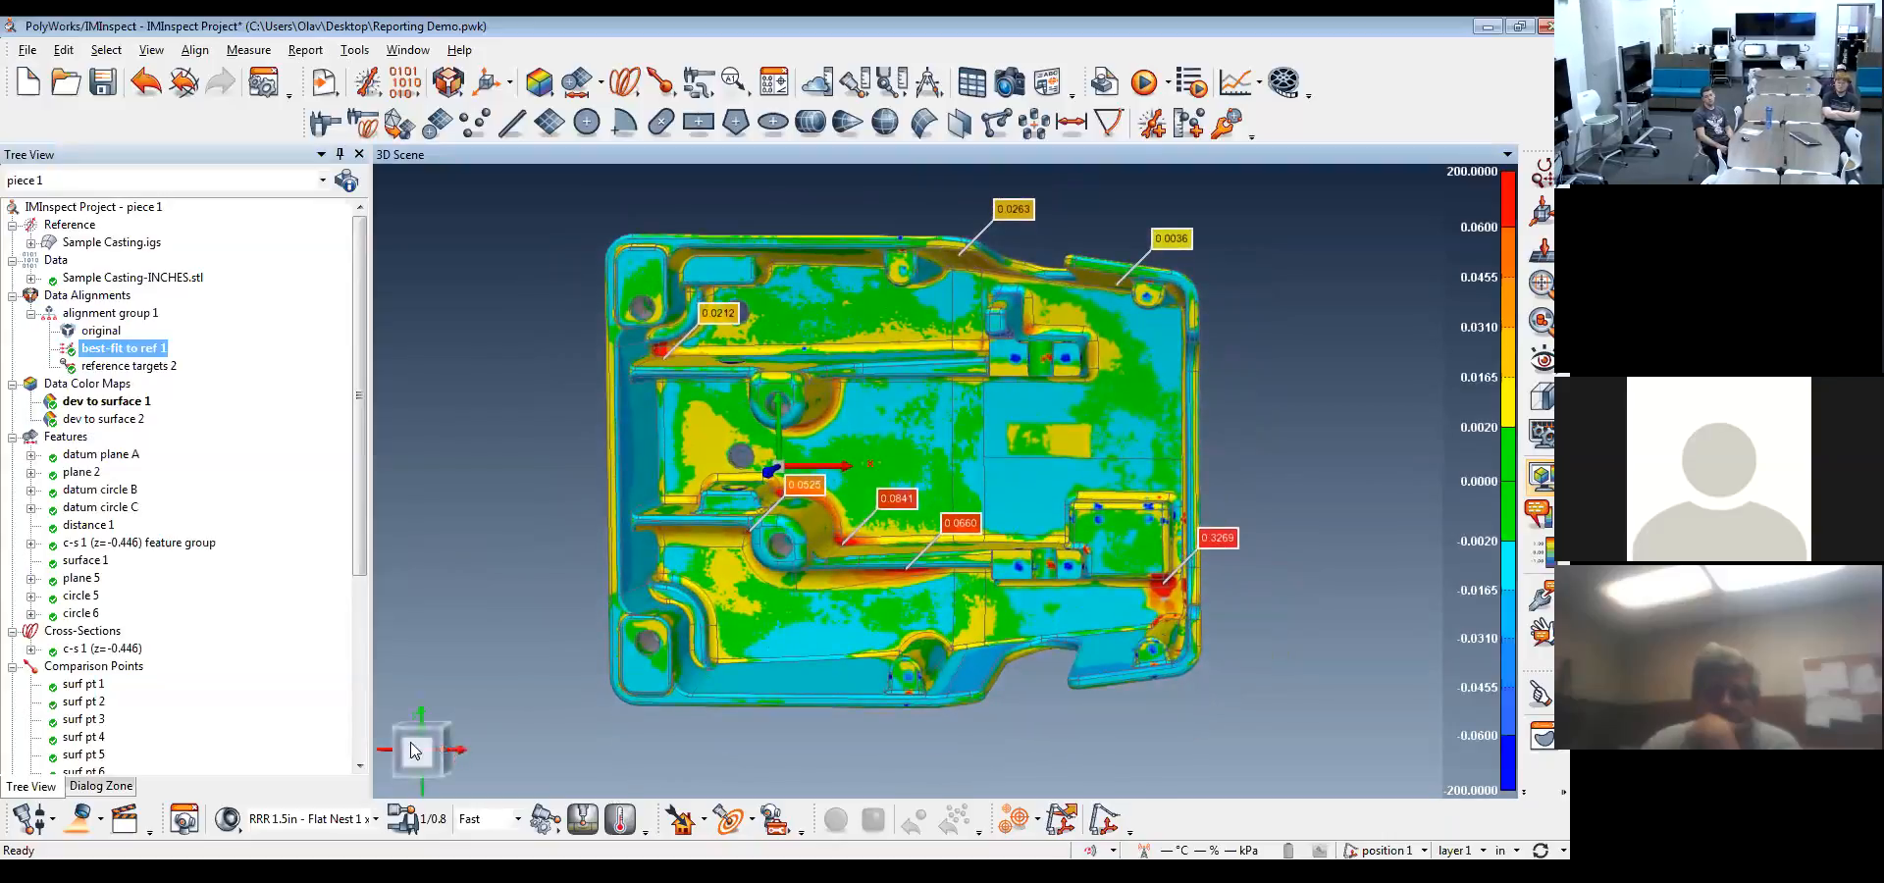
pyautogui.click(428, 750)
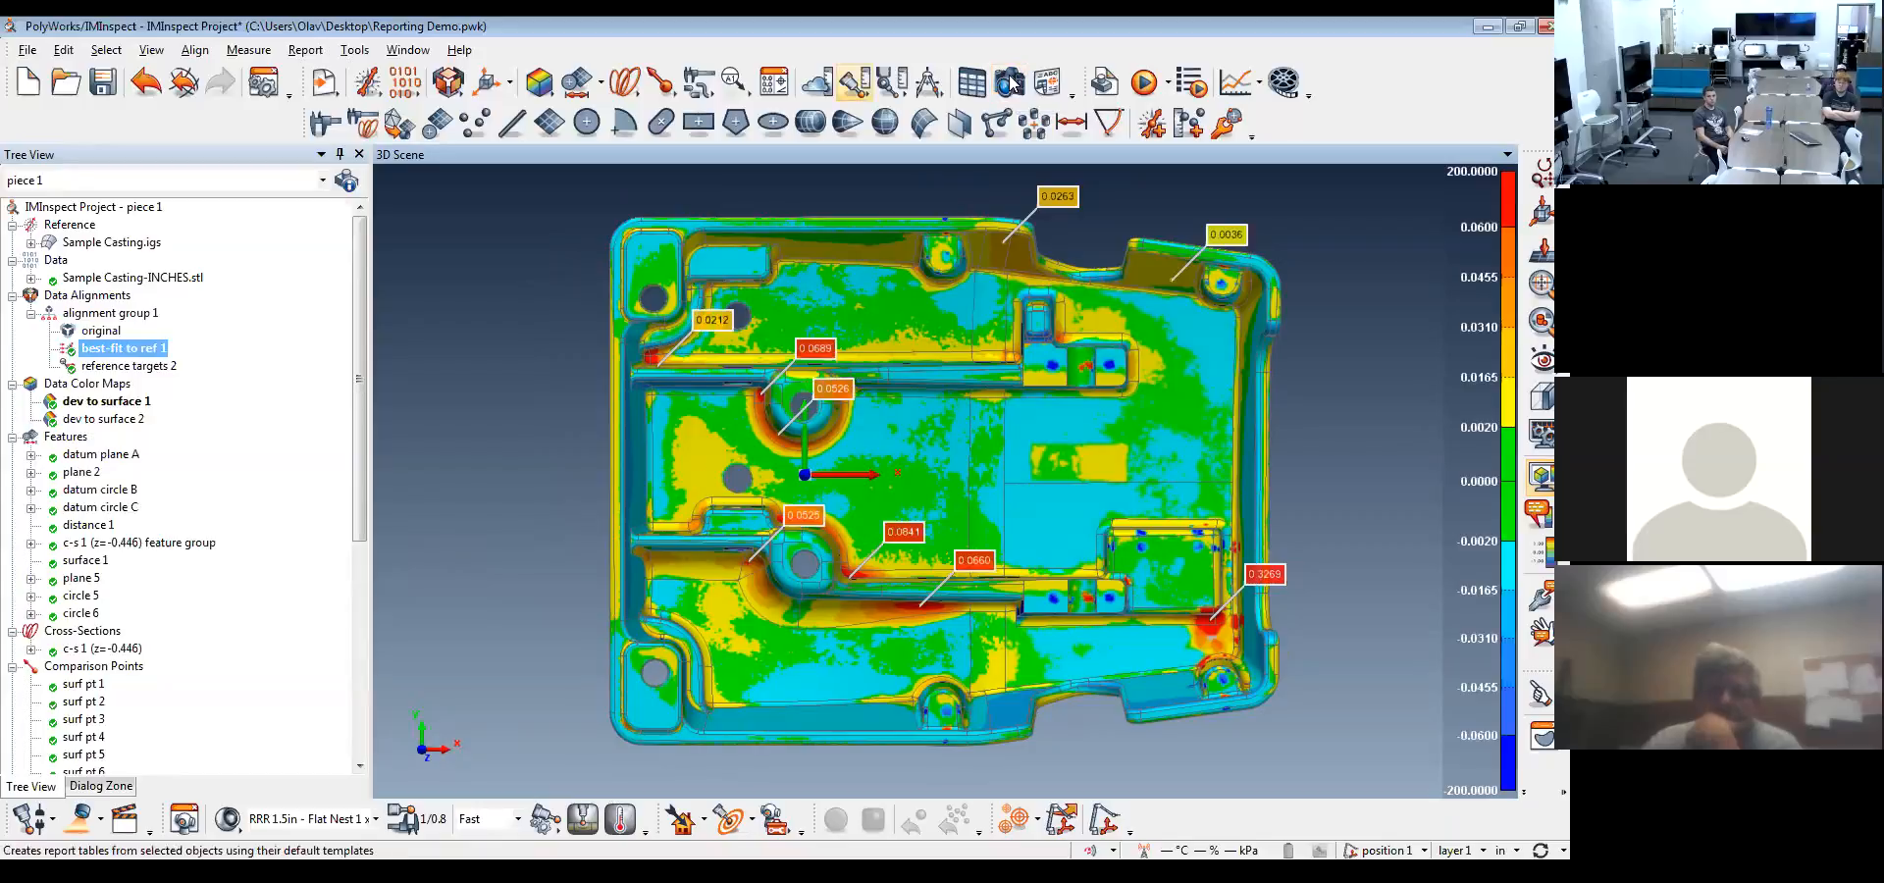
pyautogui.moveTo(357, 296); pyautogui.dragTo(349, 530)
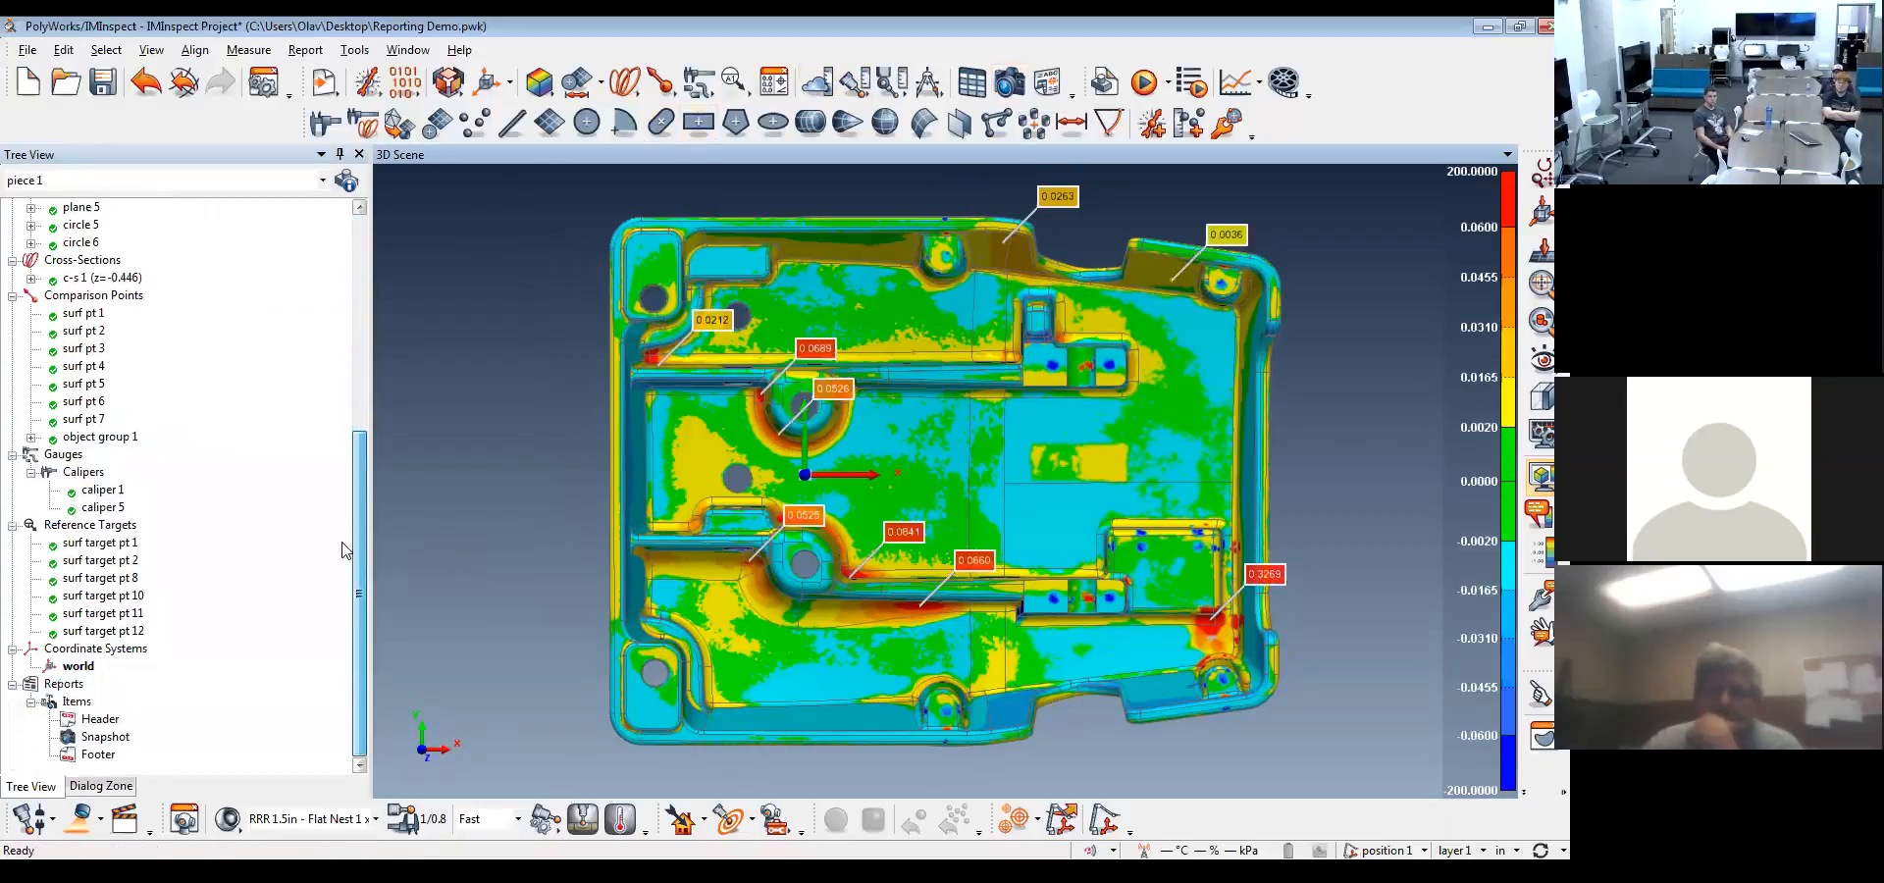
pyautogui.click(103, 737)
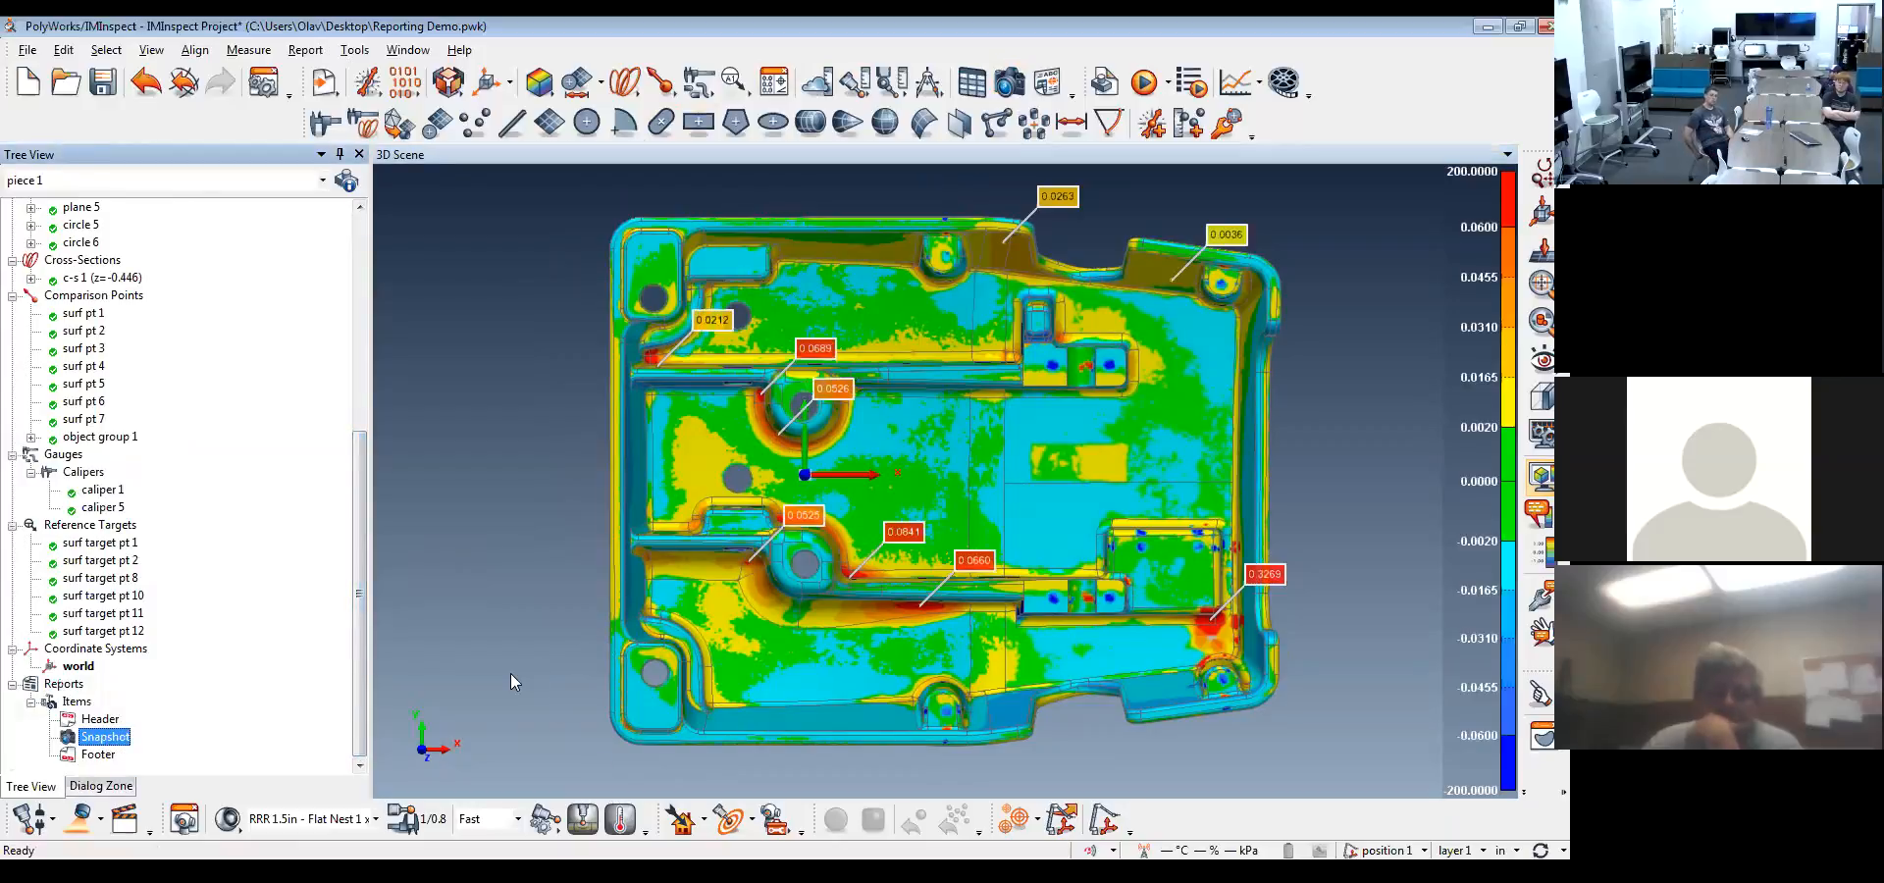
# Take report snapshots of the color-mapped casting in standard orthogonal views, covering its long sides, end and outer face
pyautogui.click(422, 723)
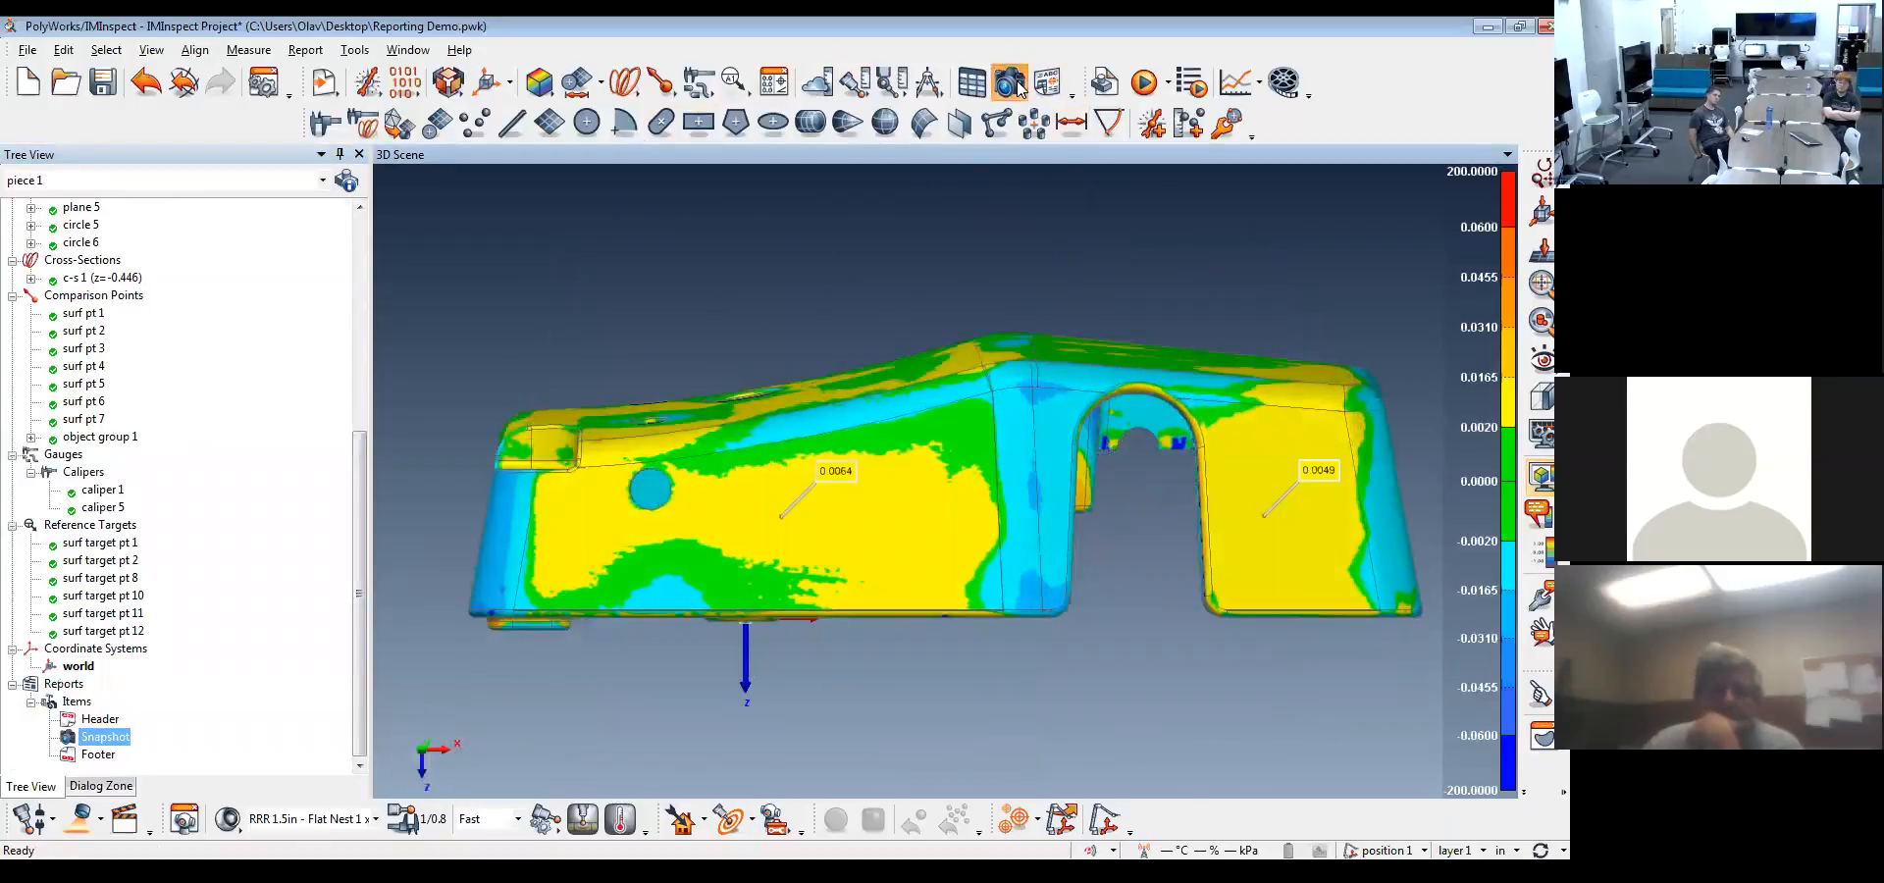
pyautogui.click(1017, 82)
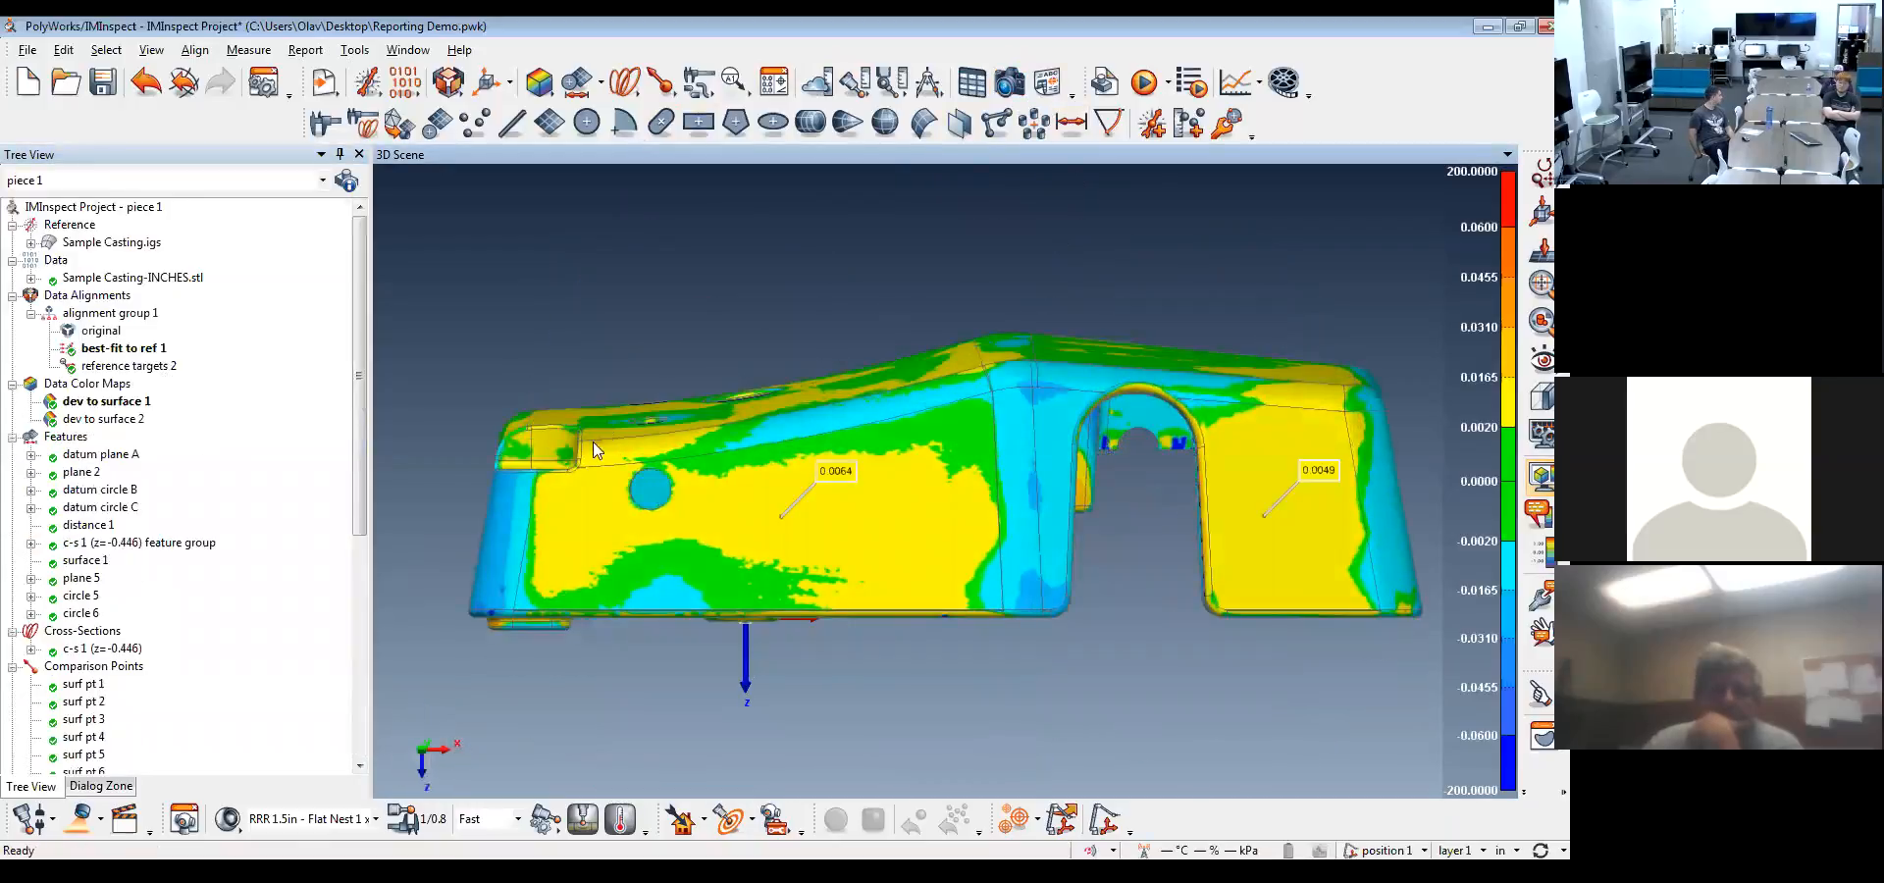
pyautogui.click(463, 753)
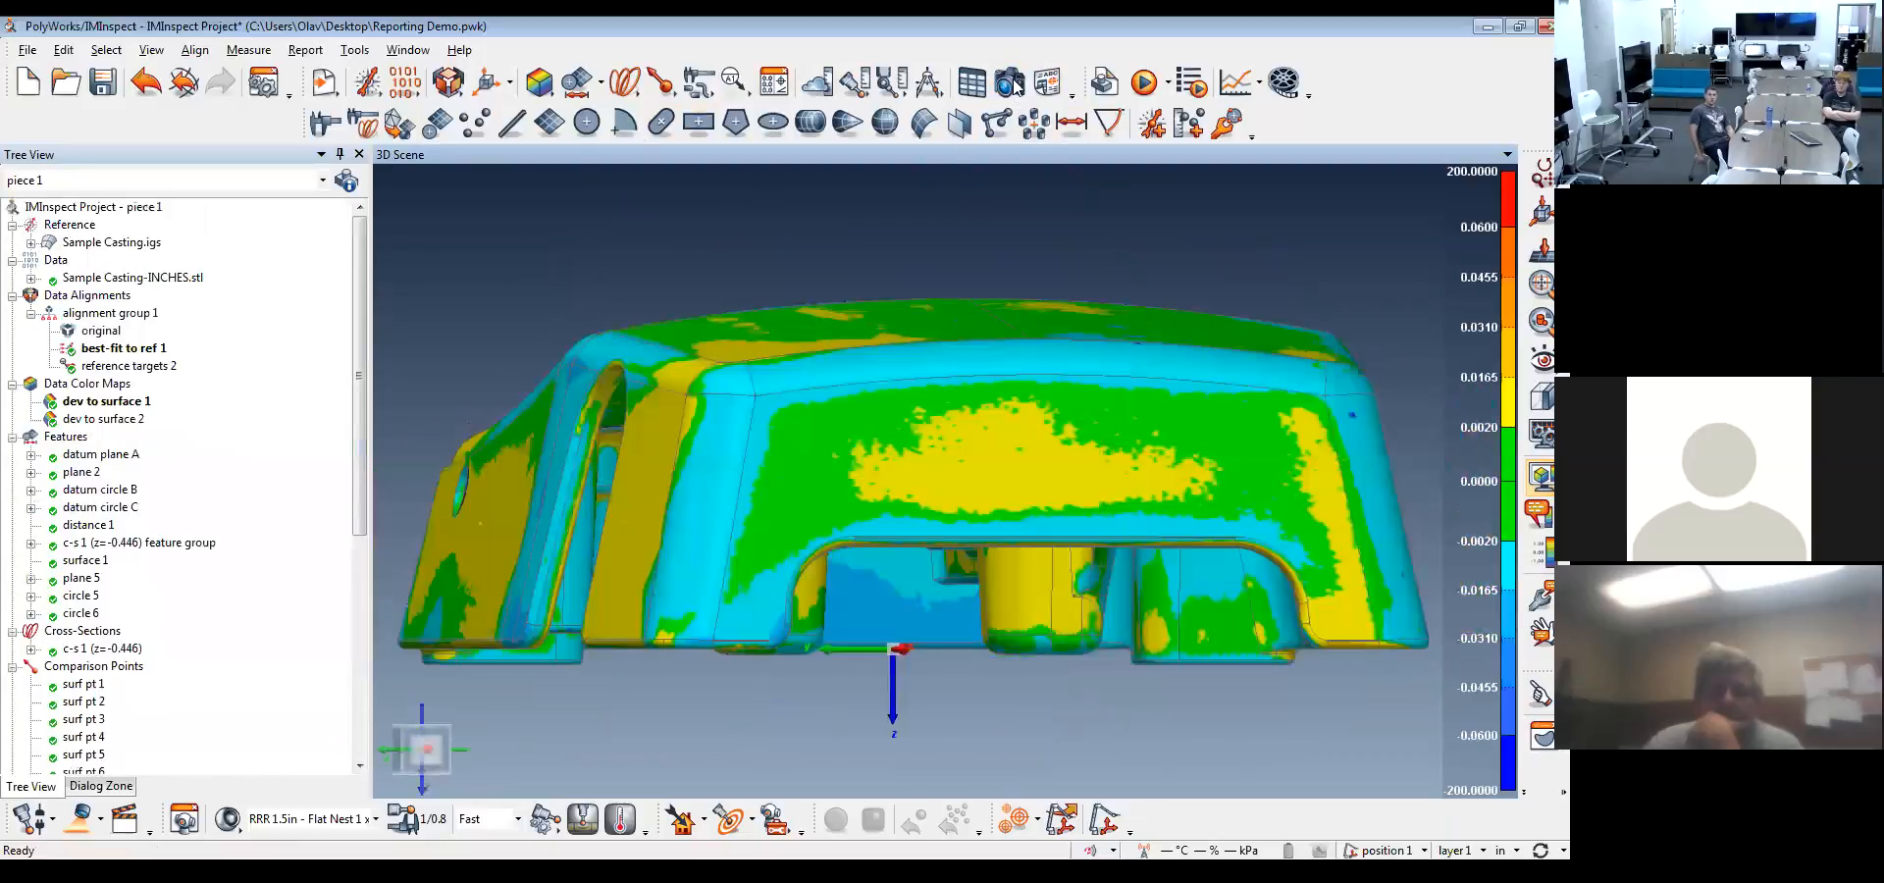
pyautogui.click(1016, 85)
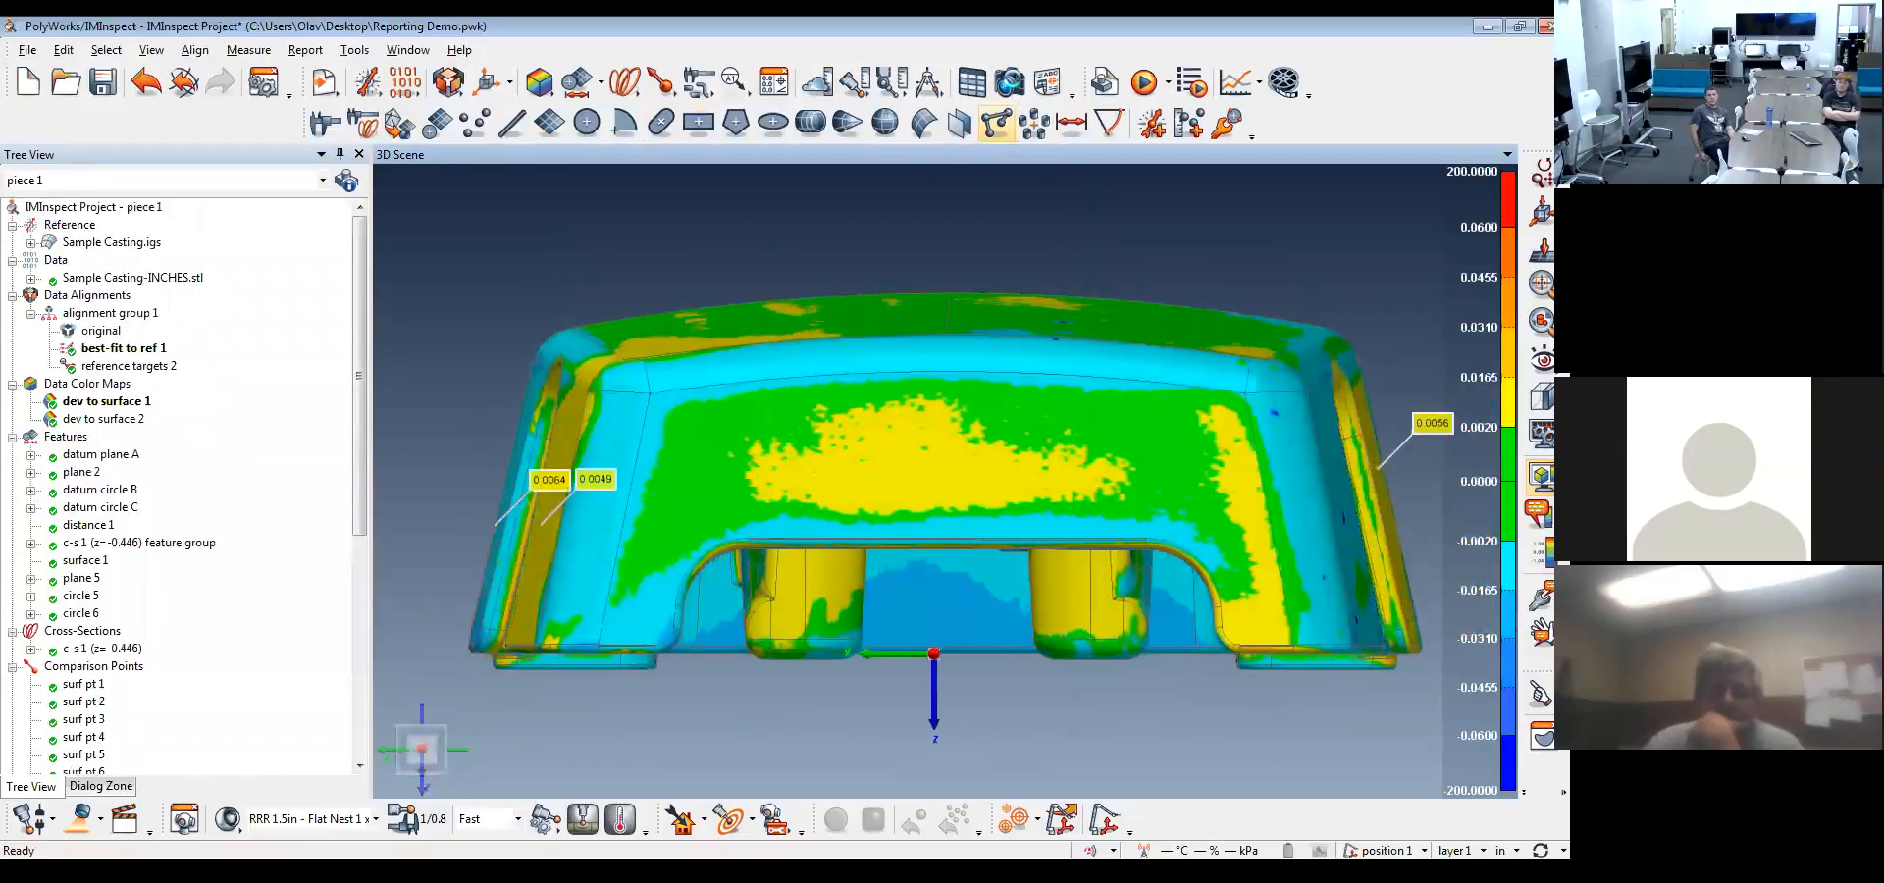
pyautogui.click(455, 748)
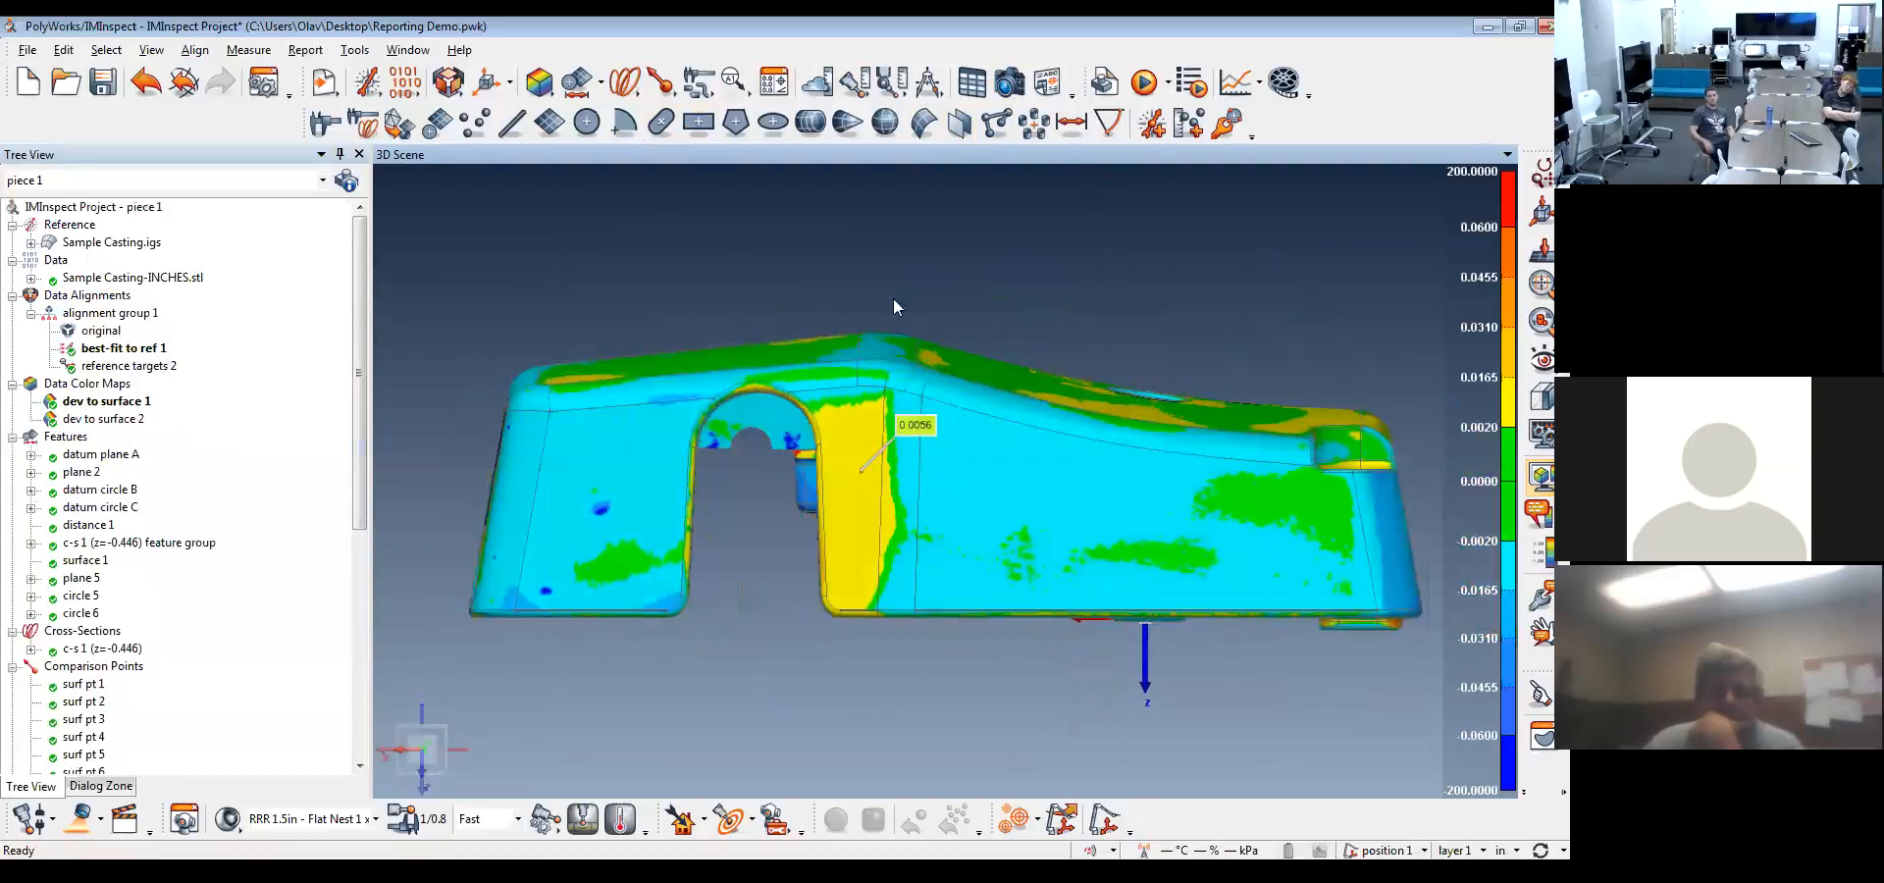
pyautogui.click(423, 714)
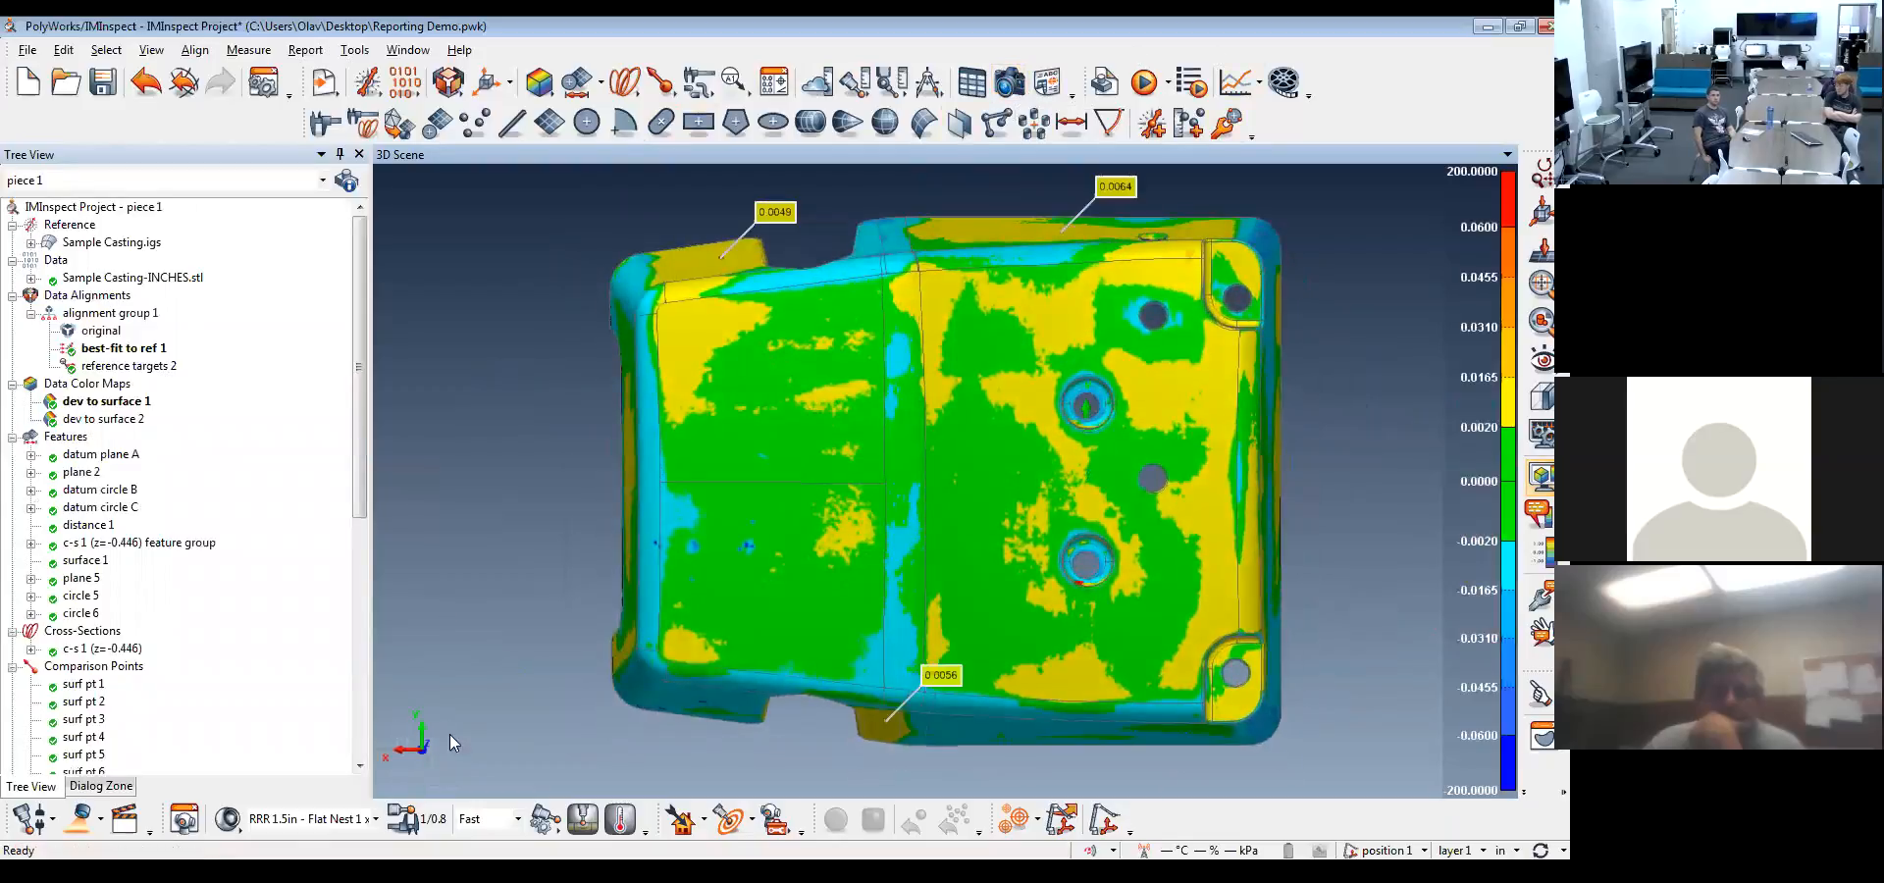
# Take report snapshots of the color-mapped casting from several isometric corner views and check the snapshot list
pyautogui.click(424, 749)
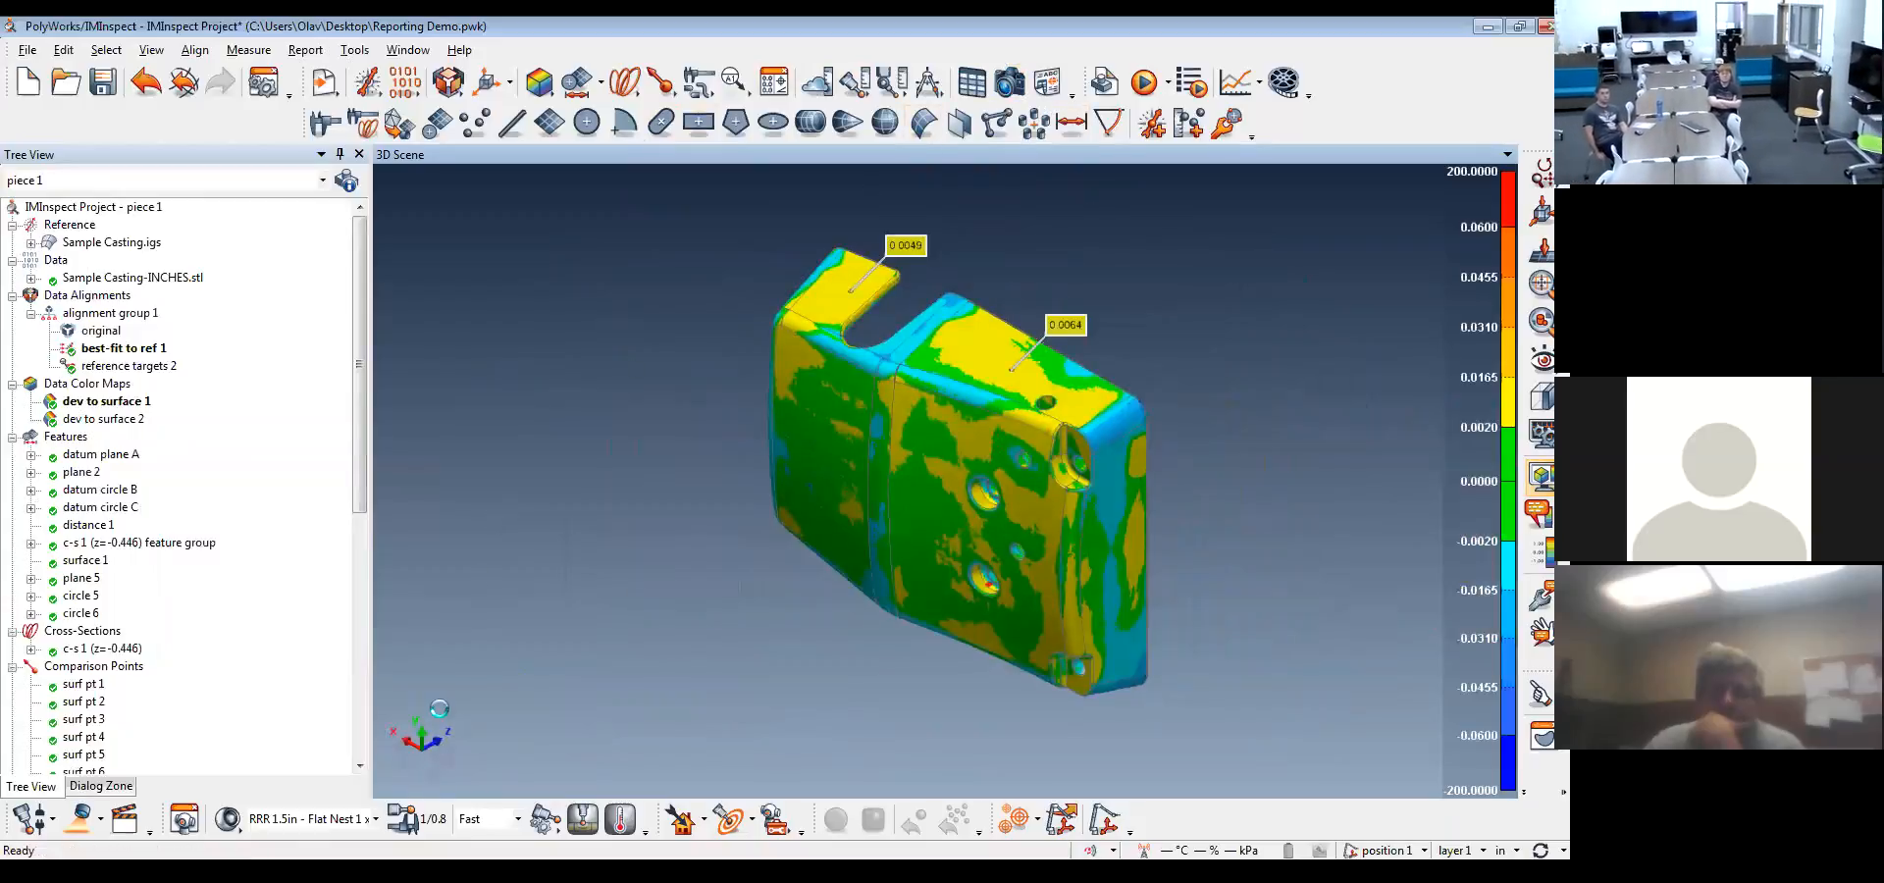
pyautogui.click(454, 737)
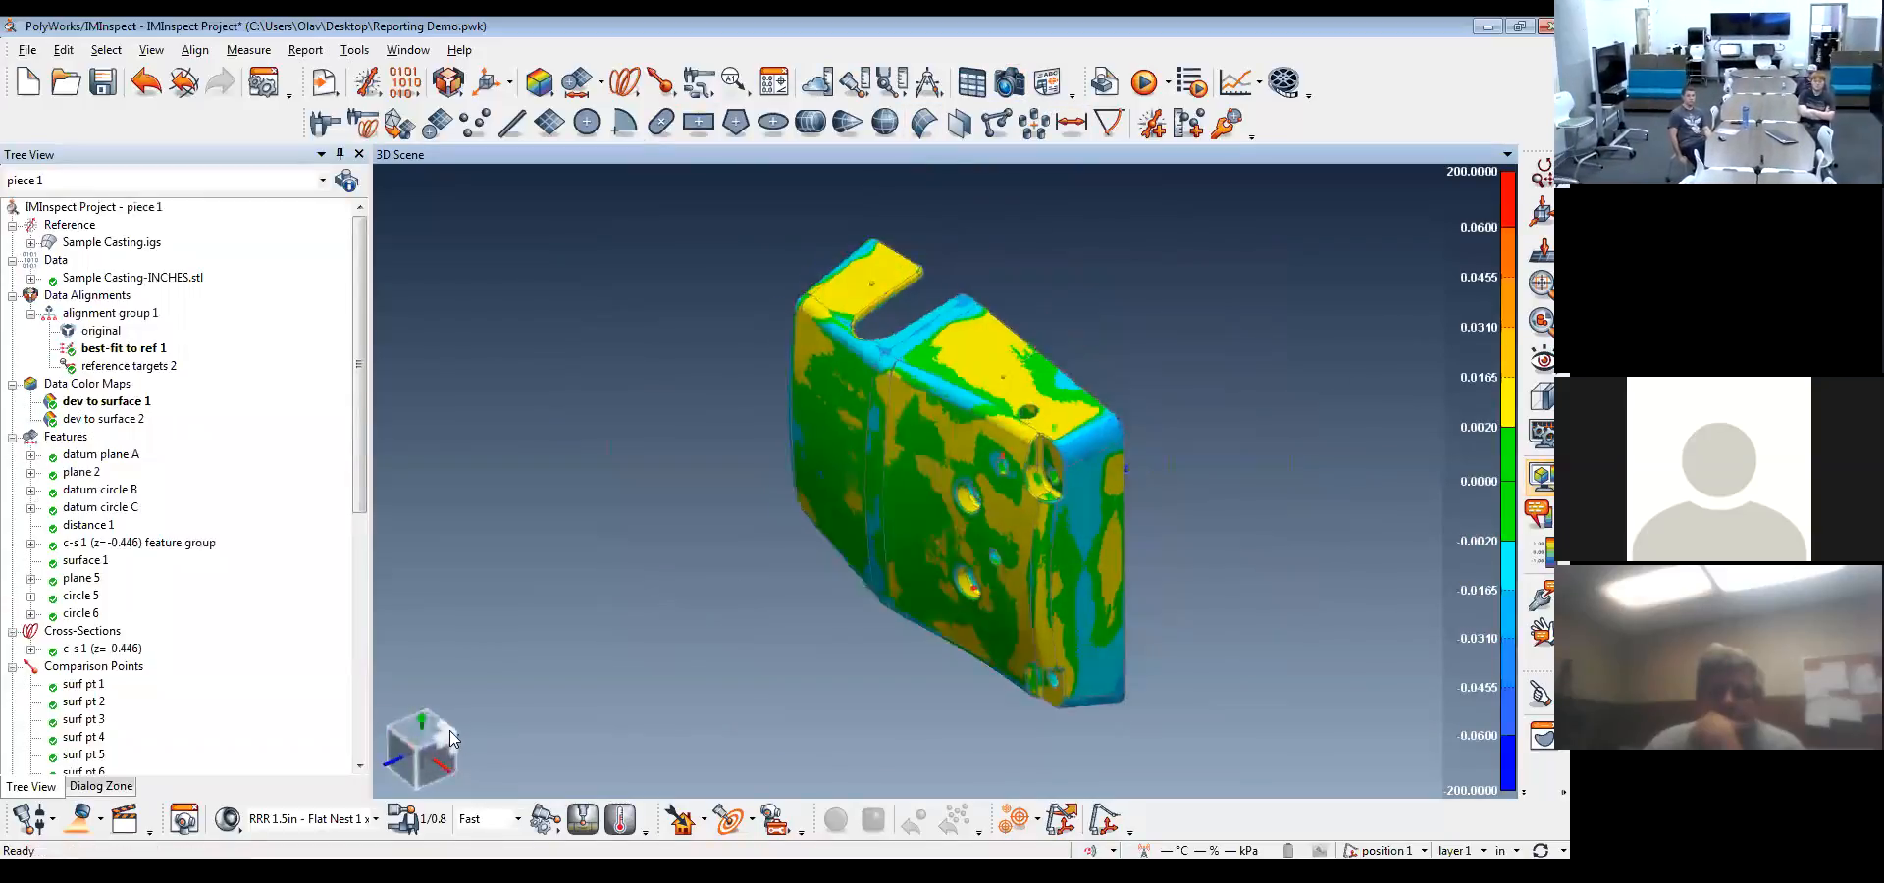
pyautogui.click(1012, 88)
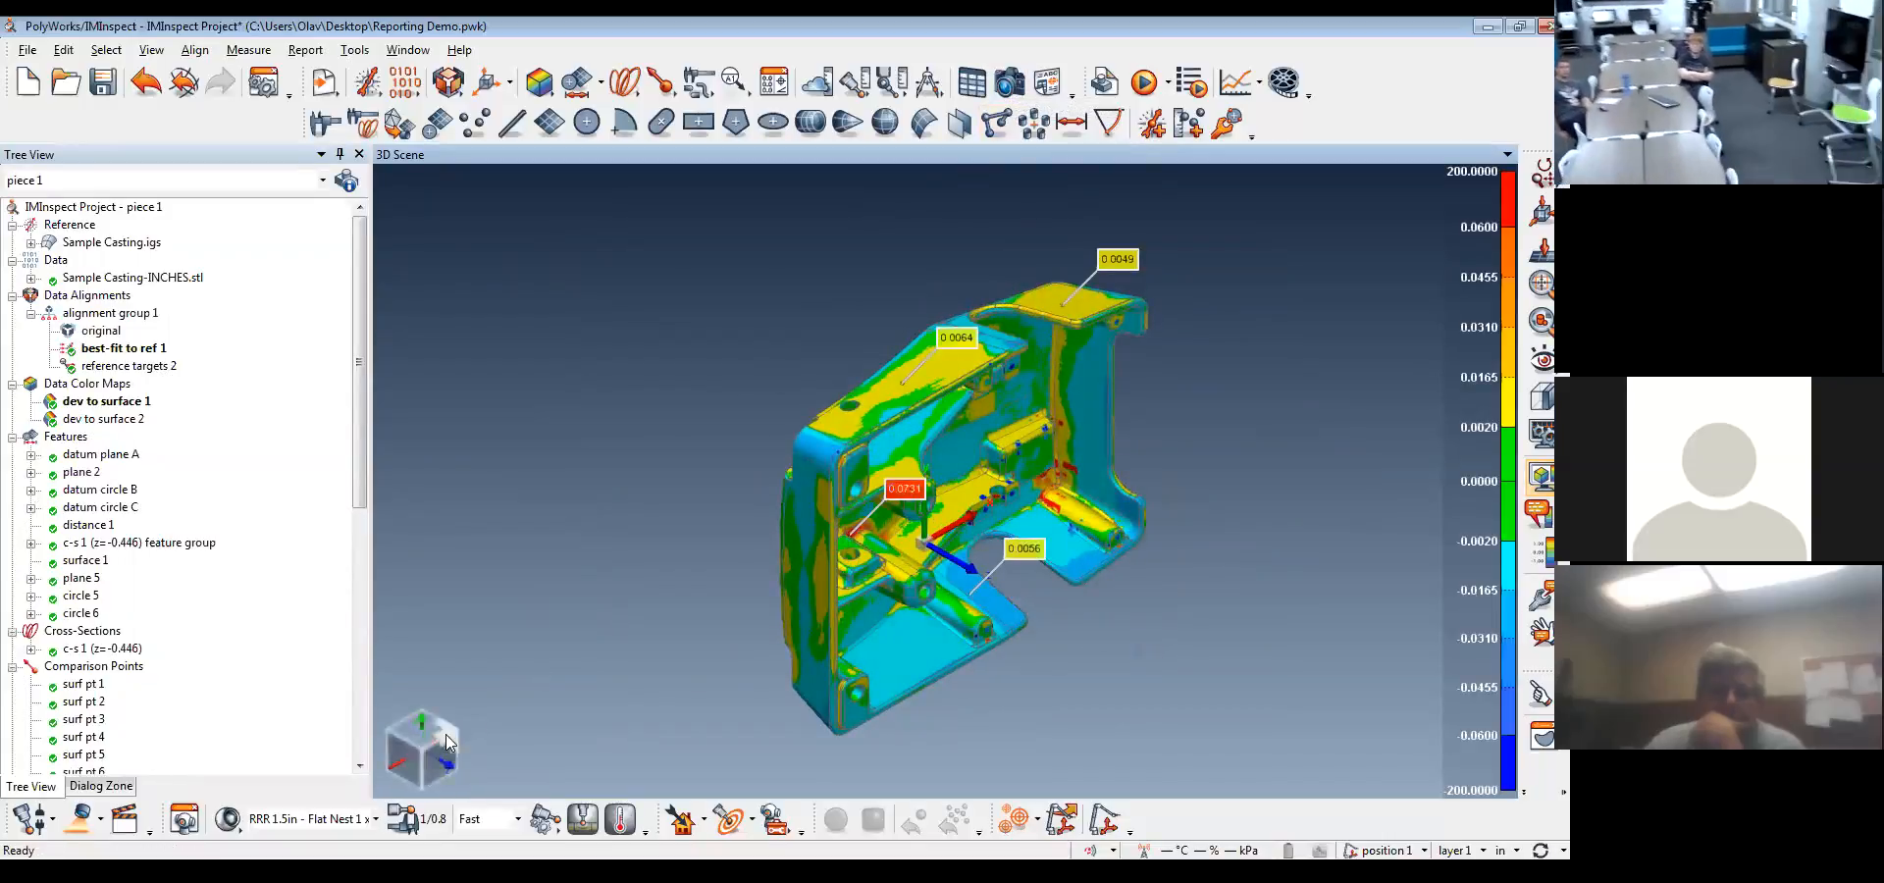
pyautogui.click(457, 728)
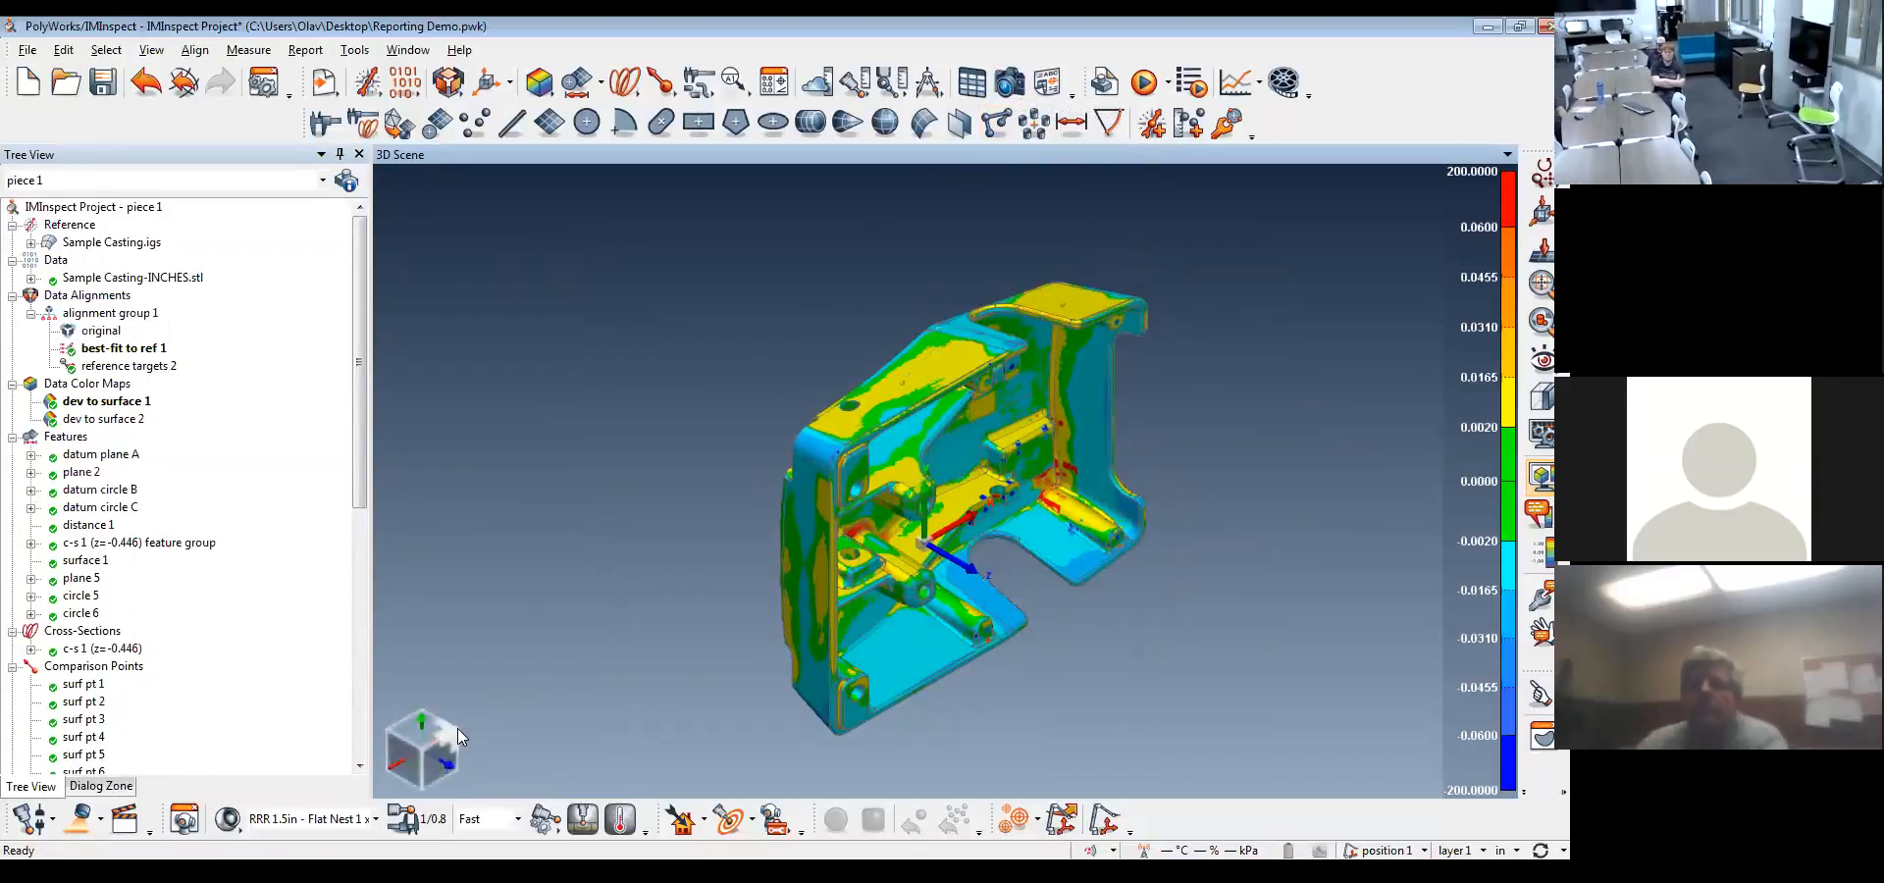
pyautogui.click(1016, 92)
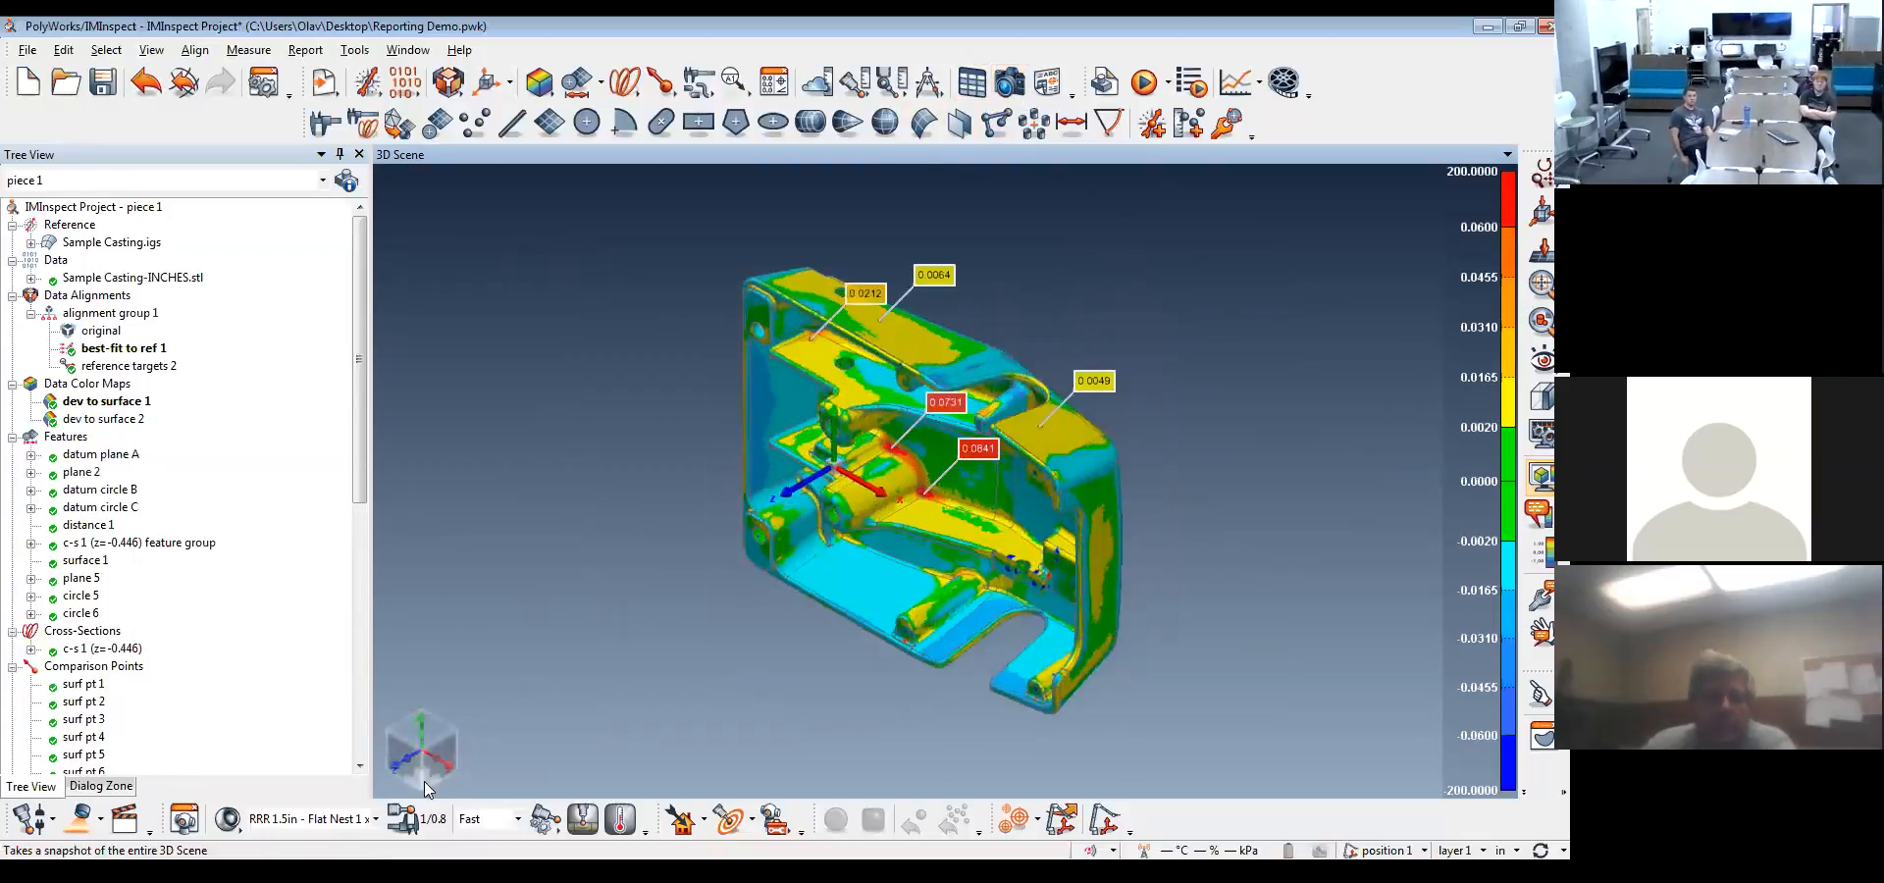
pyautogui.click(423, 779)
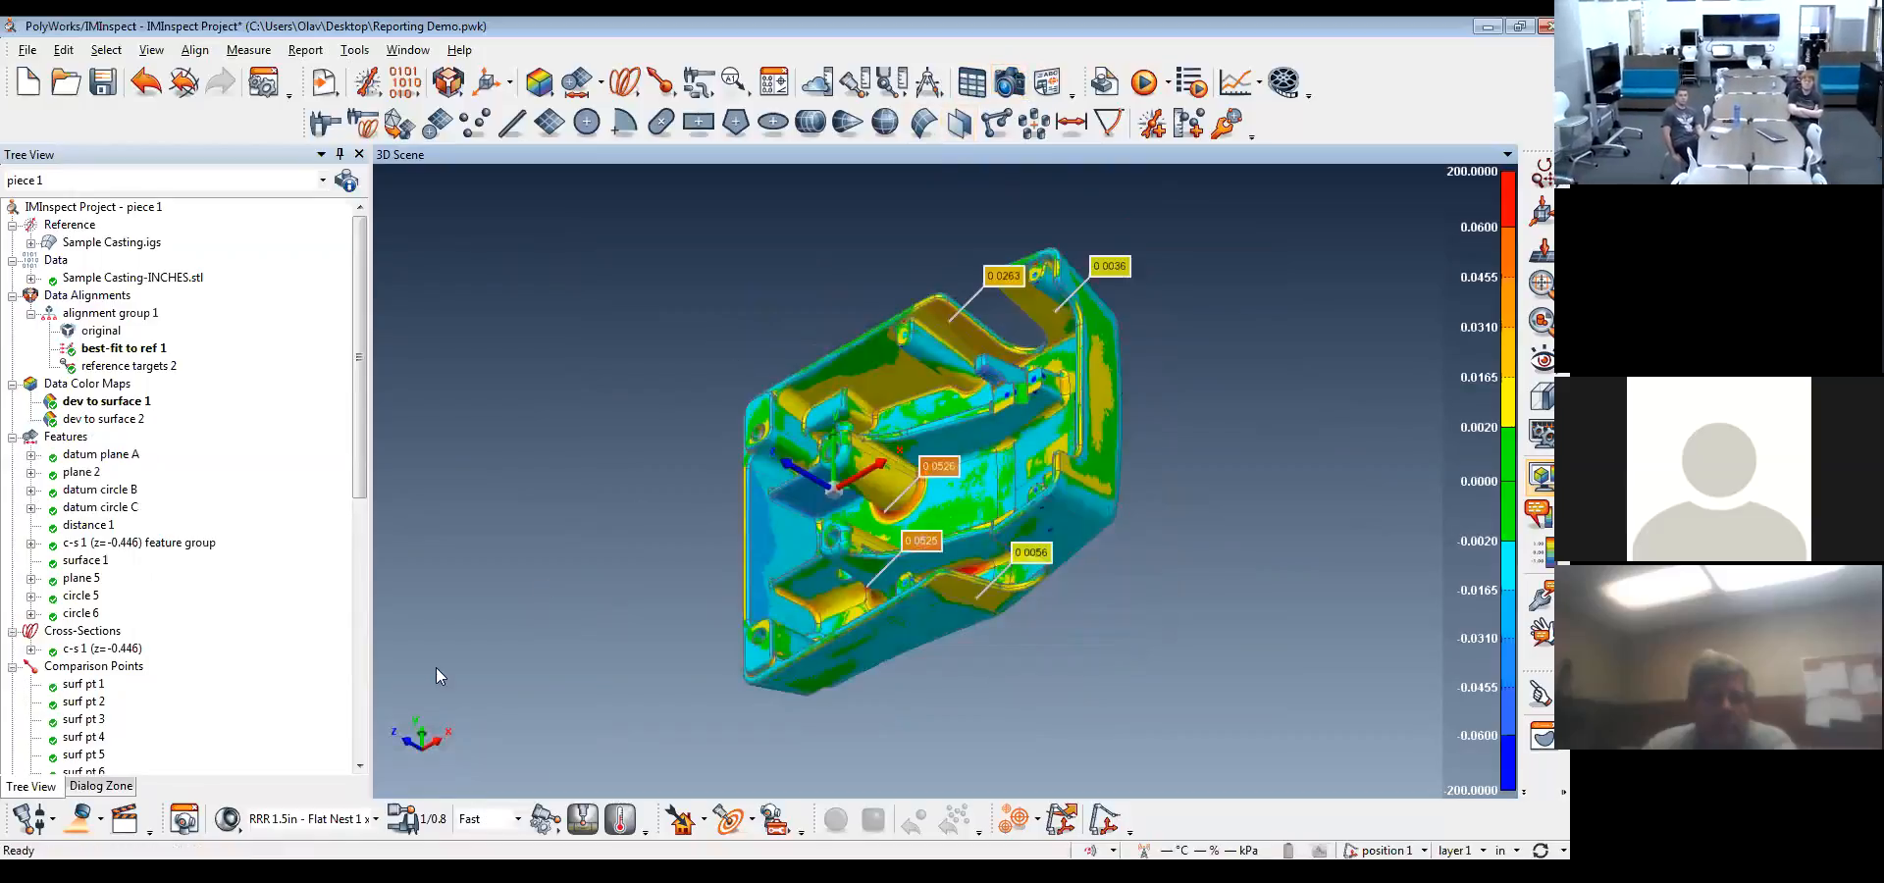
pyautogui.click(388, 767)
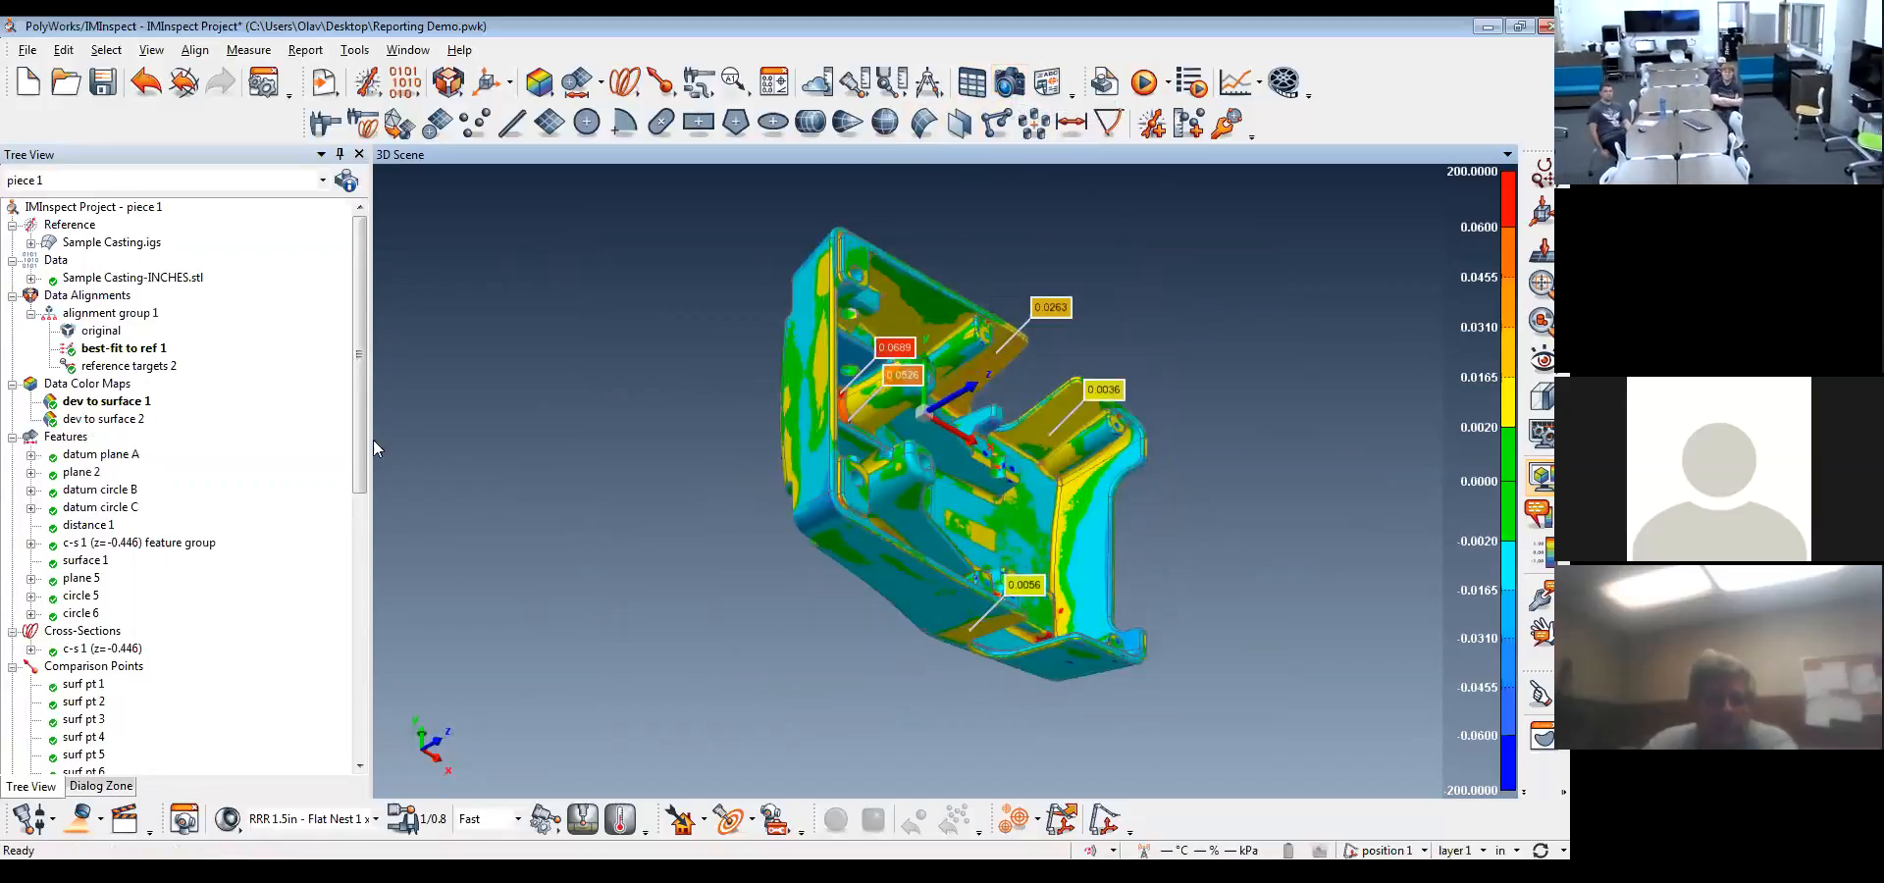
pyautogui.moveTo(359, 408); pyautogui.dragTo(357, 718)
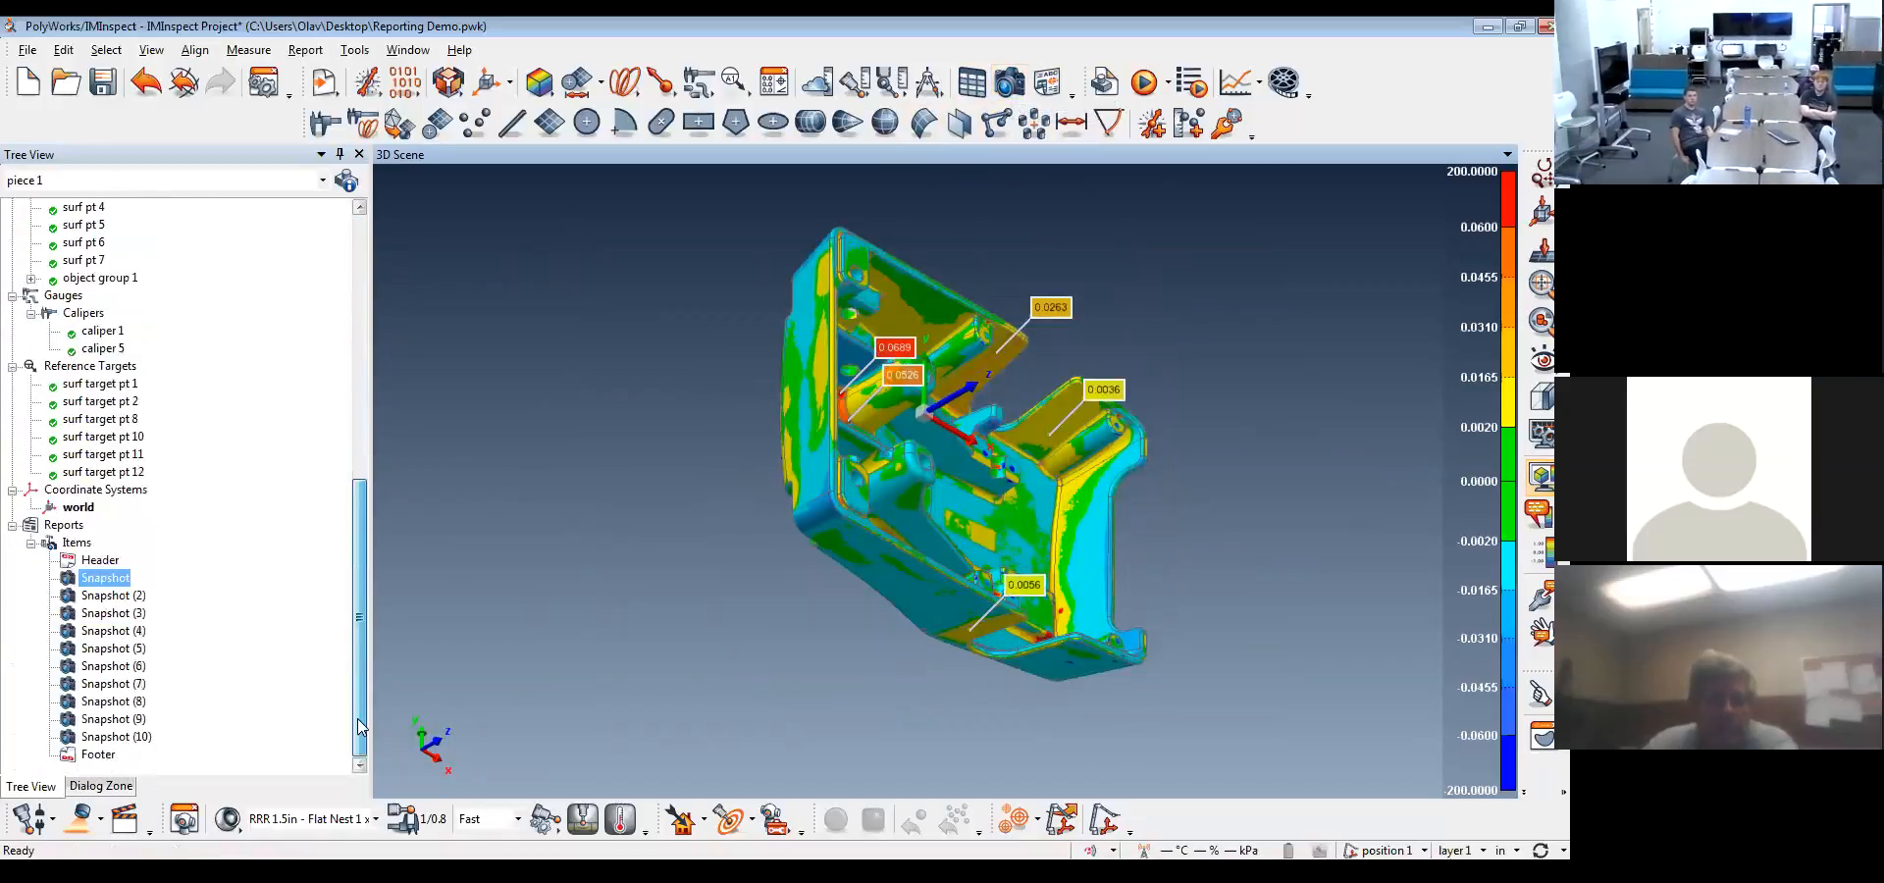
pyautogui.moveTo(353, 516); pyautogui.dragTo(398, 253)
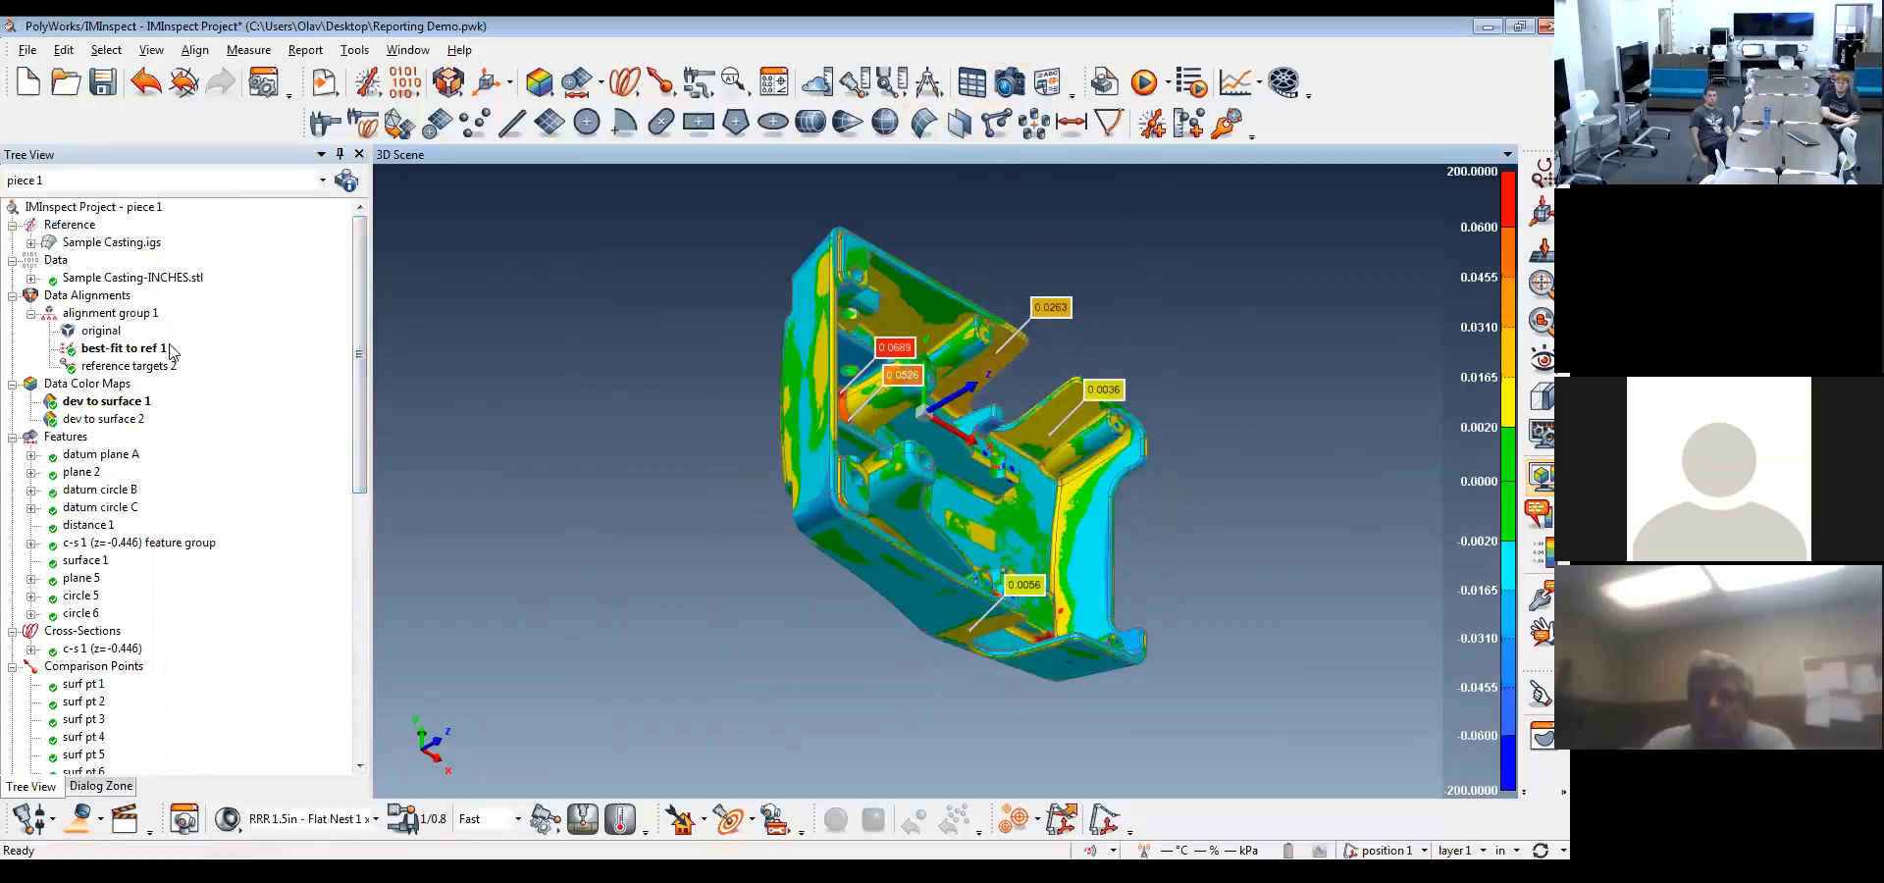
pyautogui.moveTo(972, 420); pyautogui.dragTo(910, 497)
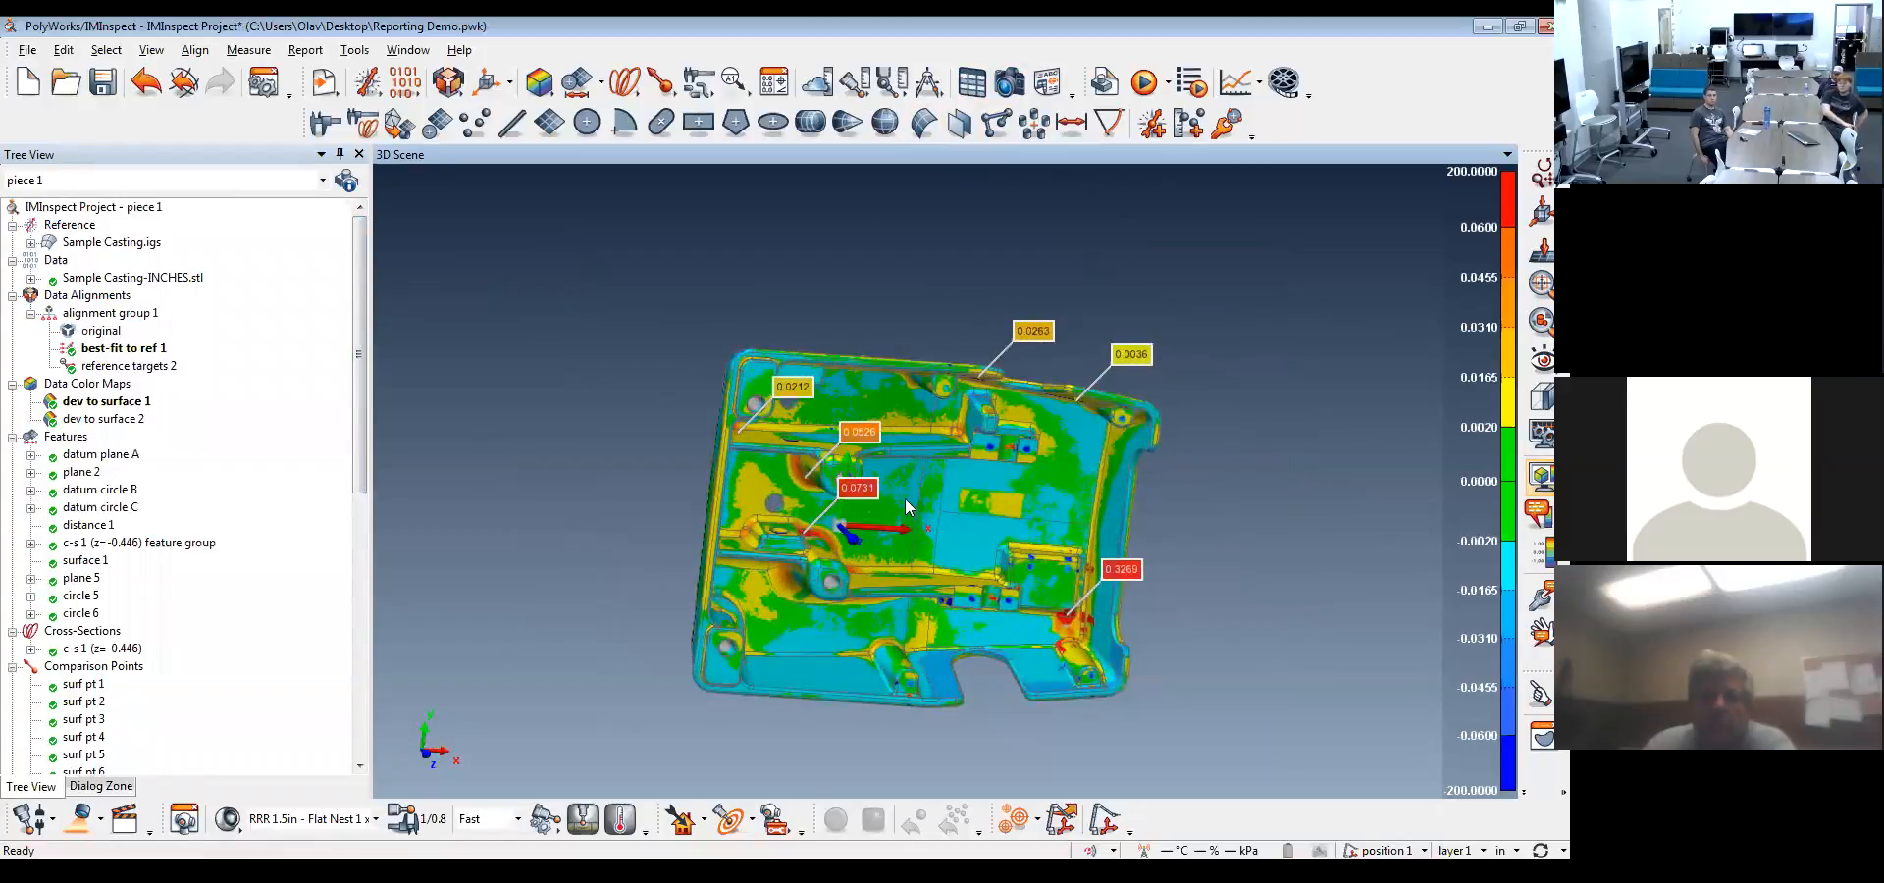
pyautogui.moveTo(990, 463); pyautogui.dragTo(954, 488)
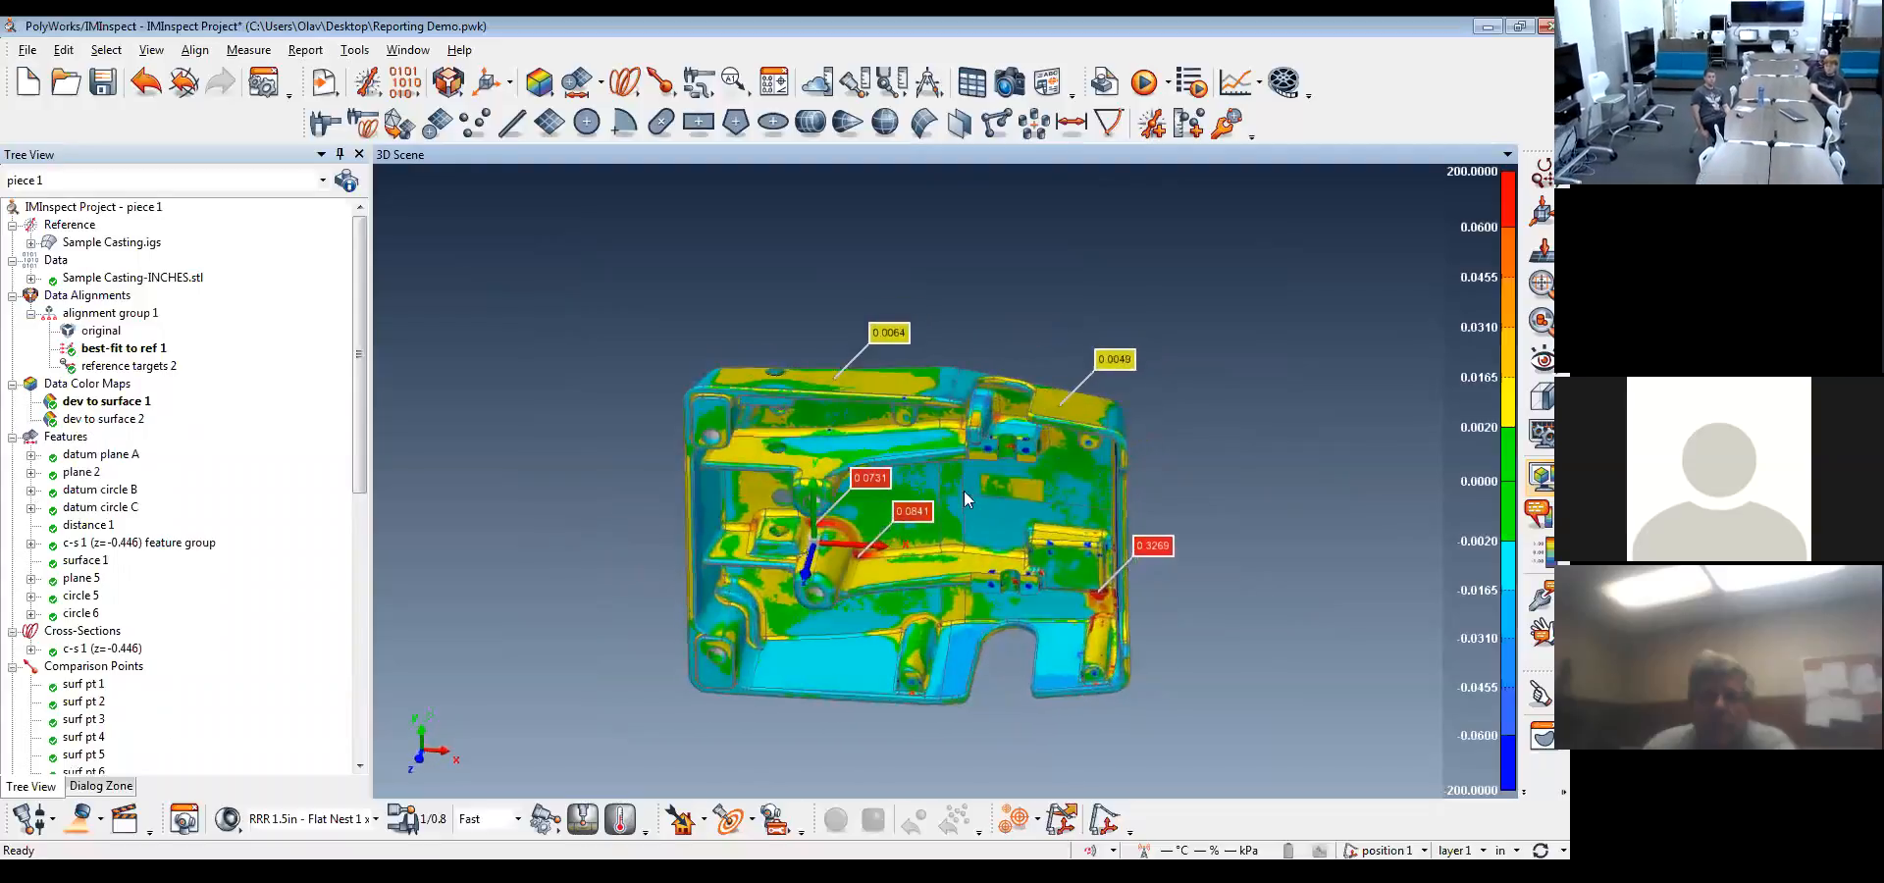
pyautogui.scroll(4, 1016, 514)
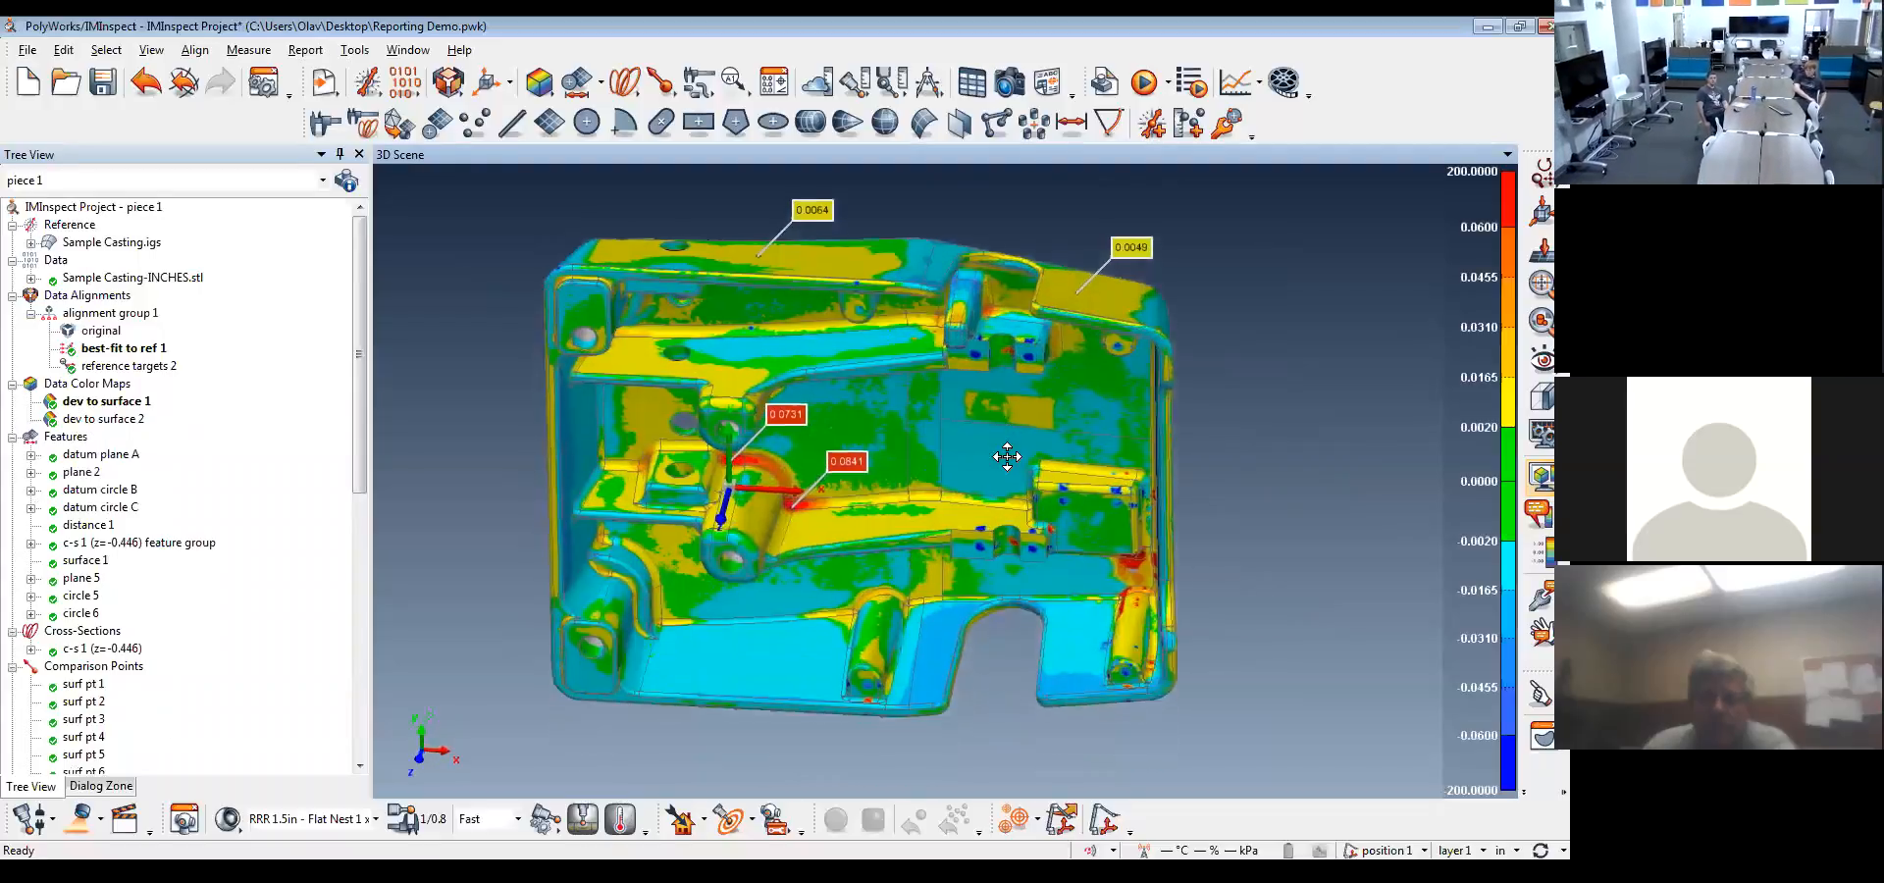
# Create an autoformatted report from all ten snapshots, Snapshot through Snapshot (10), leaving the report properties blank
pyautogui.moveTo(359, 407); pyautogui.dragTo(345, 692)
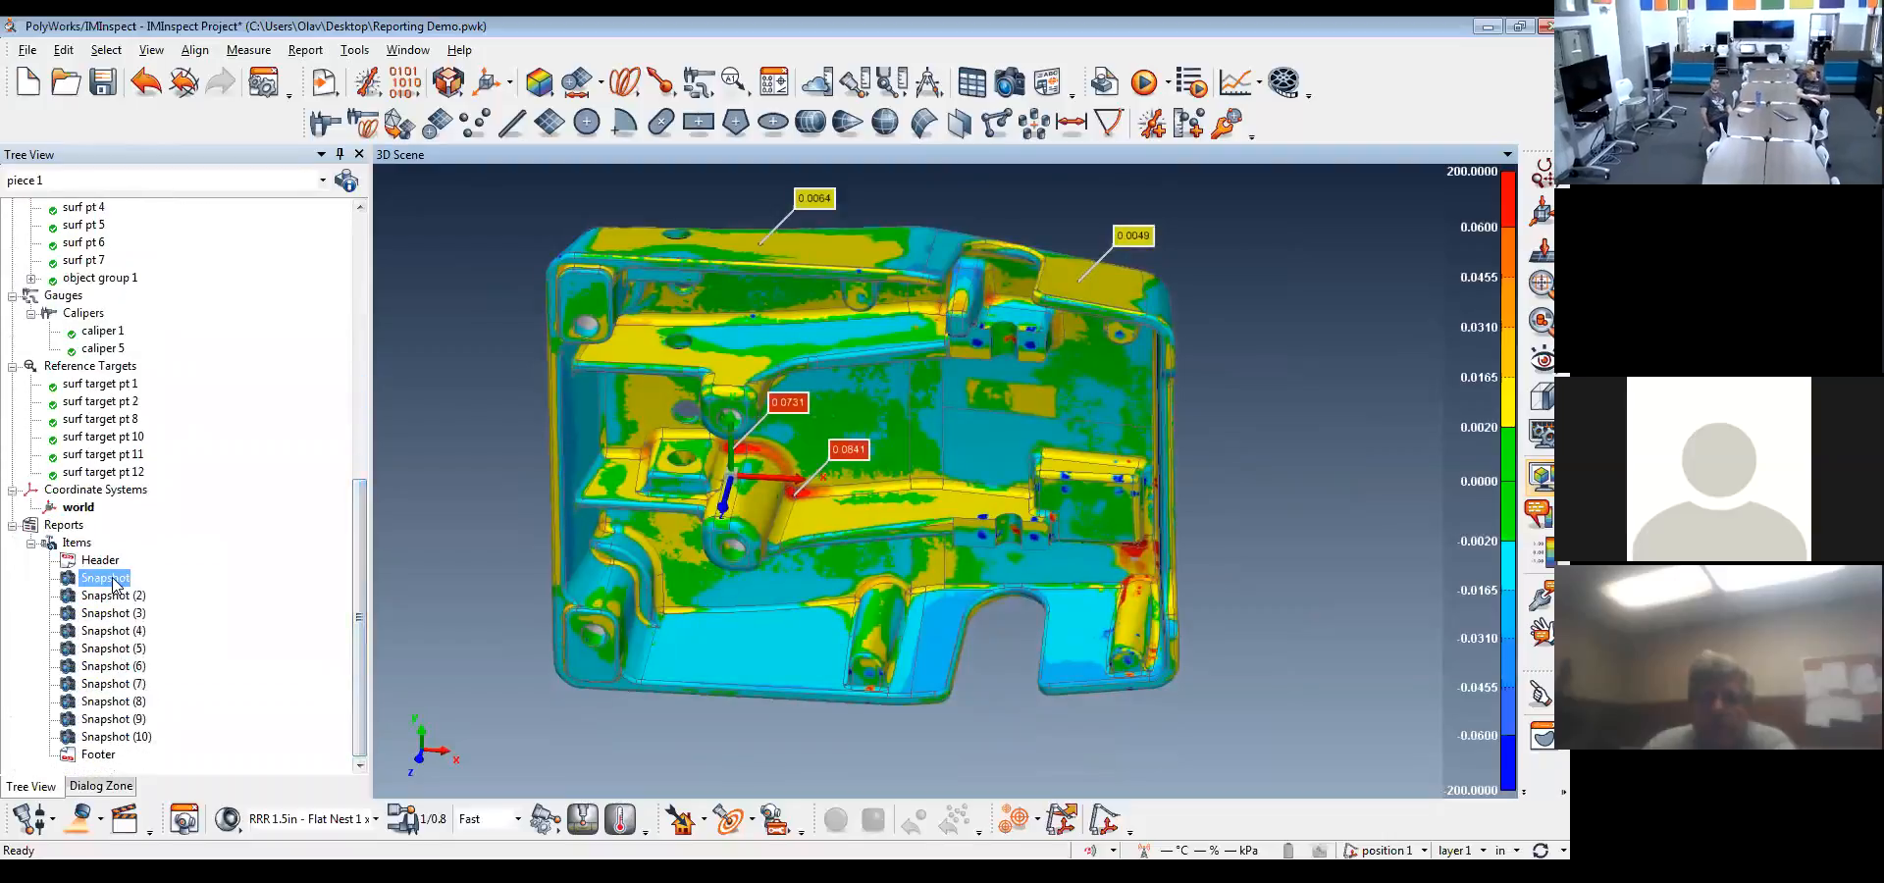
pyautogui.keyDown('shift'); pyautogui.click(99, 737); pyautogui.keyUp('shift')
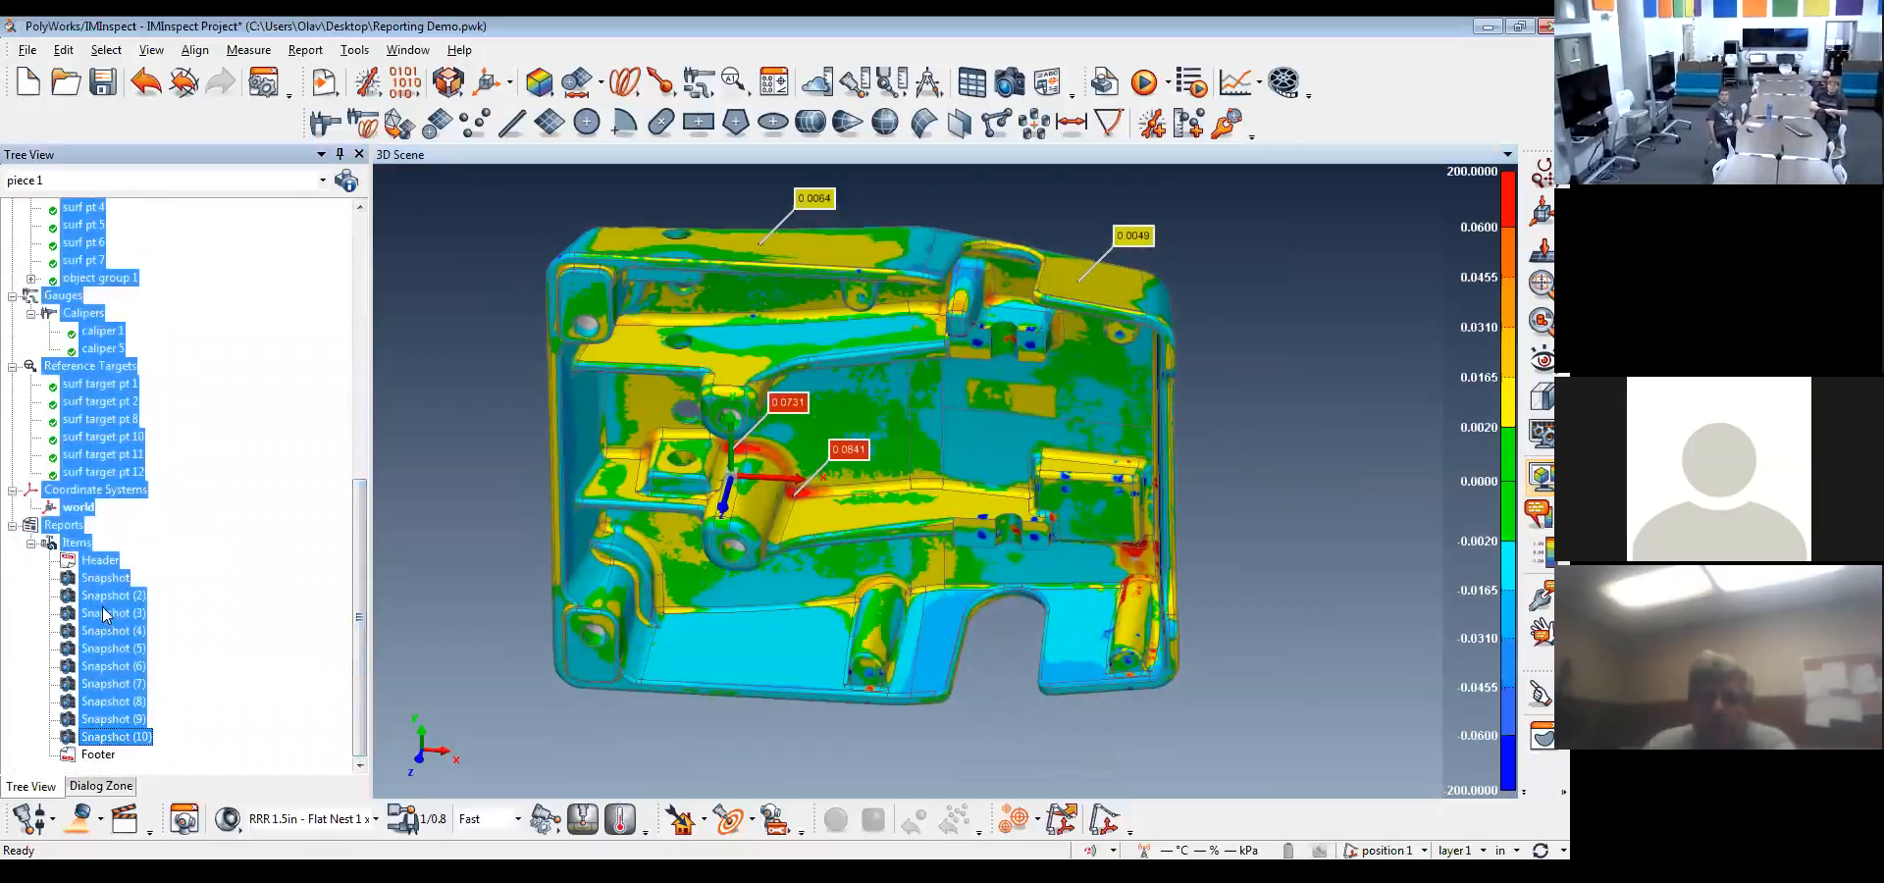
pyautogui.click(103, 582)
pyautogui.keyDown('shift'); pyautogui.click(115, 738); pyautogui.keyUp('shift')
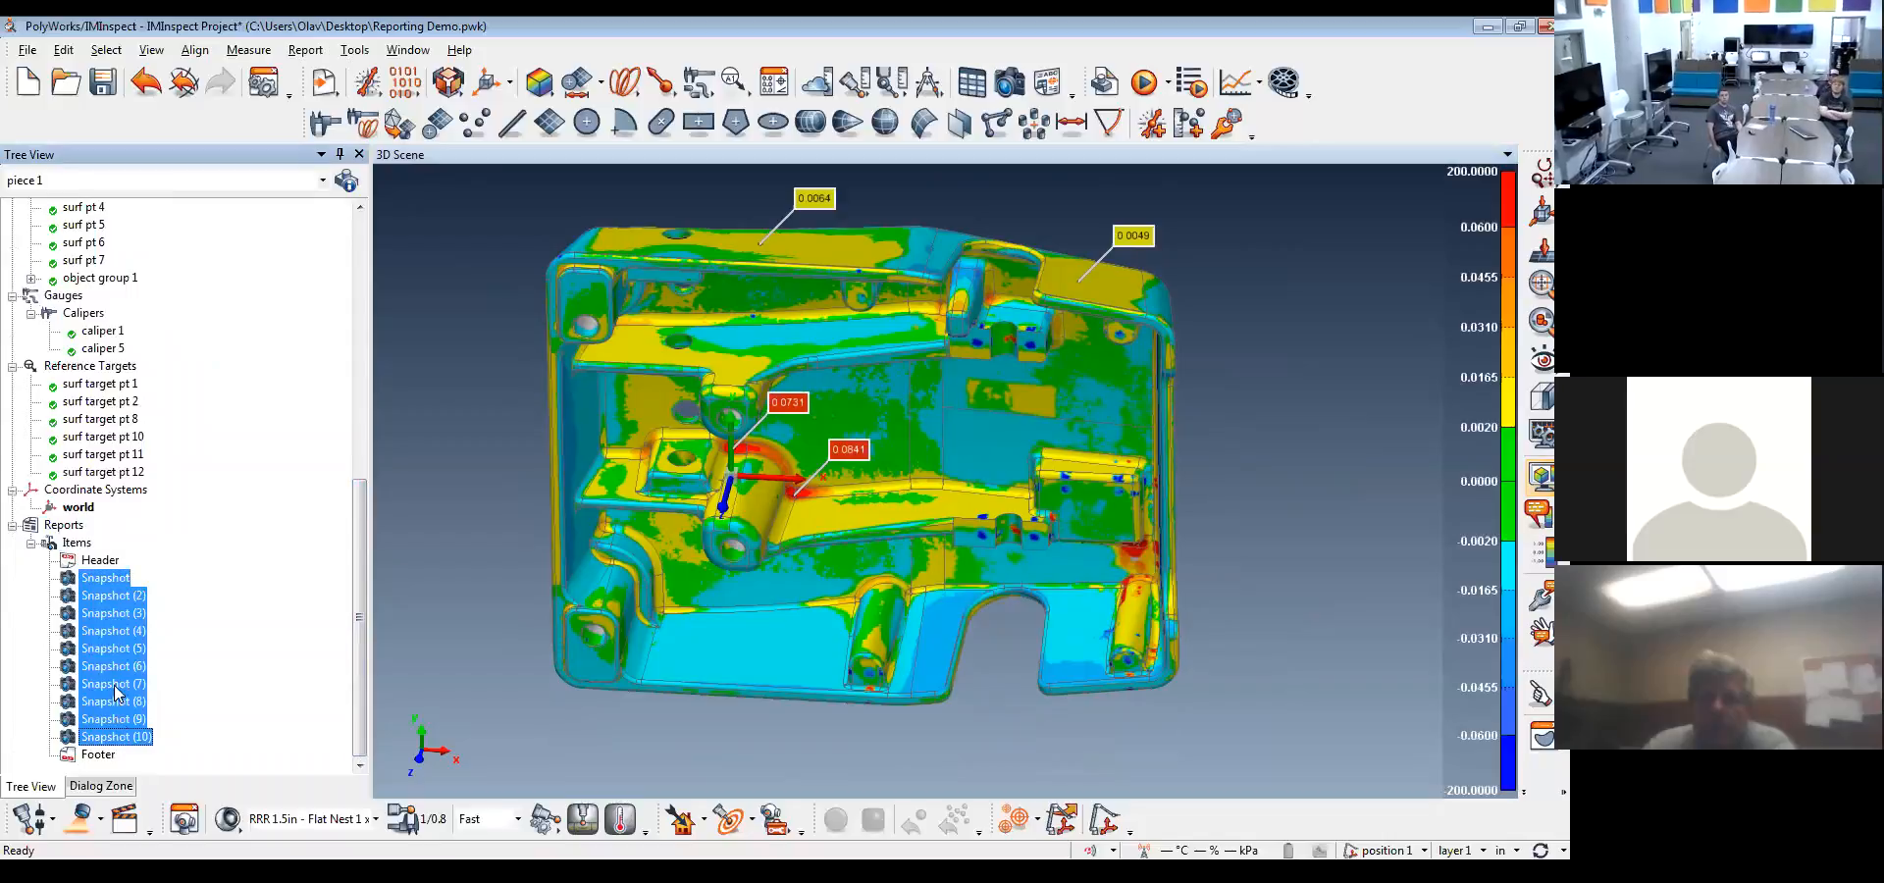
pyautogui.rightClick(112, 588)
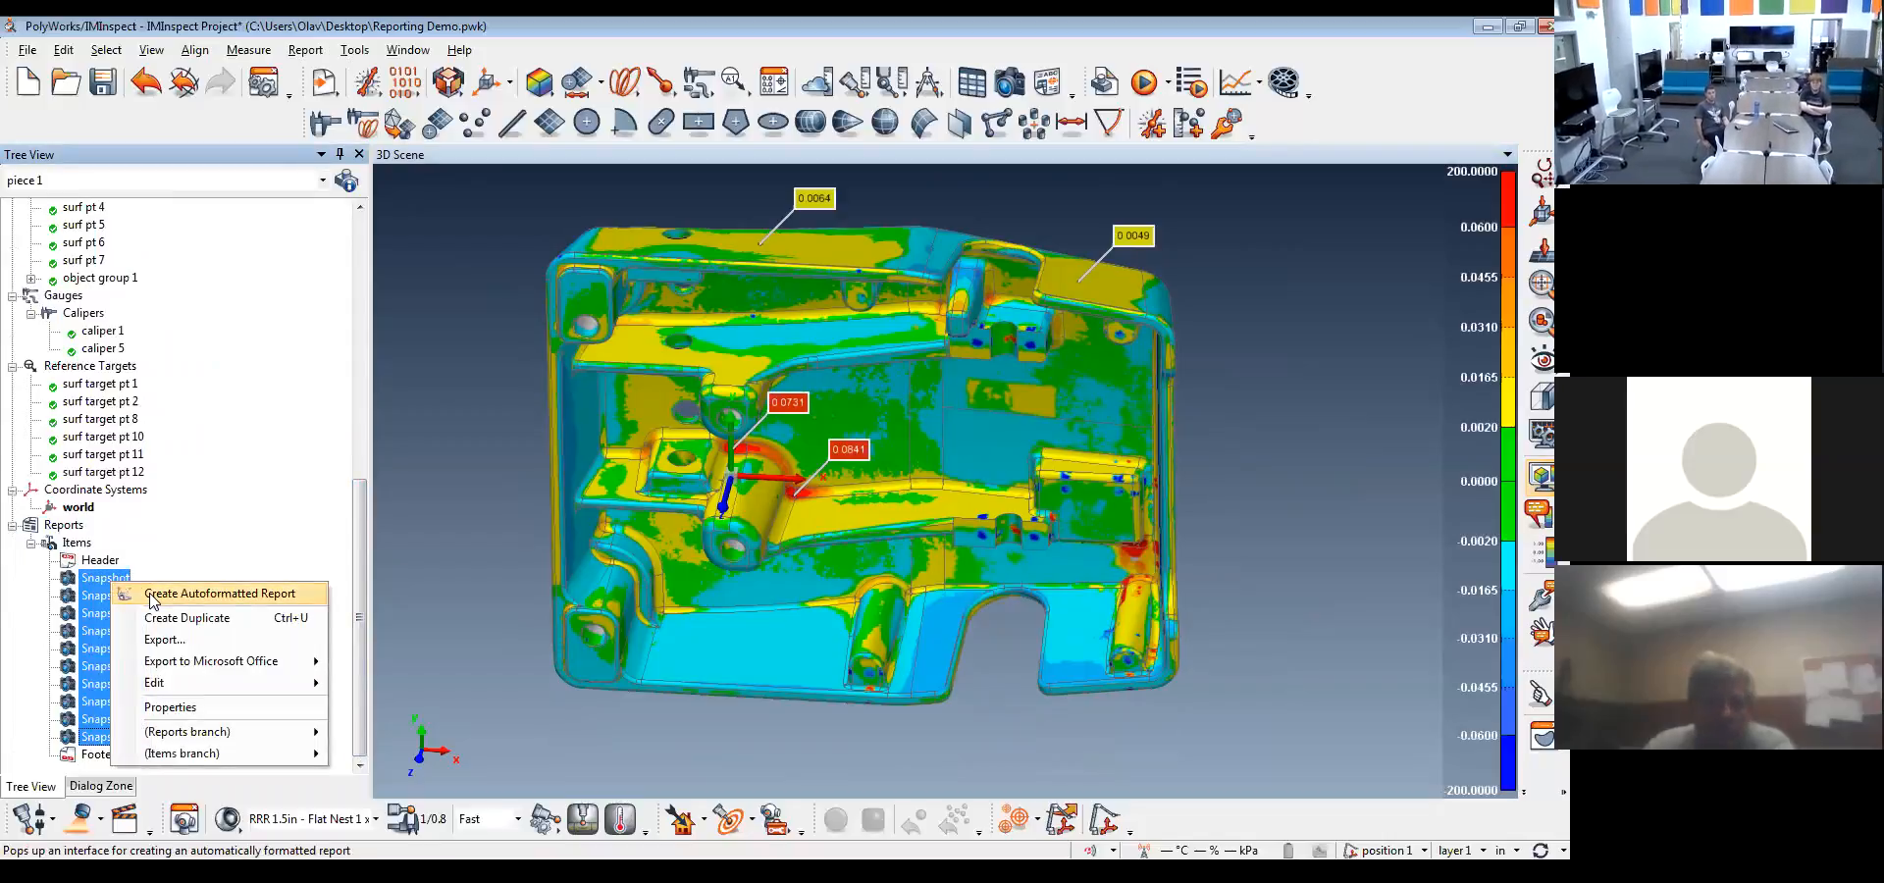
pyautogui.click(150, 595)
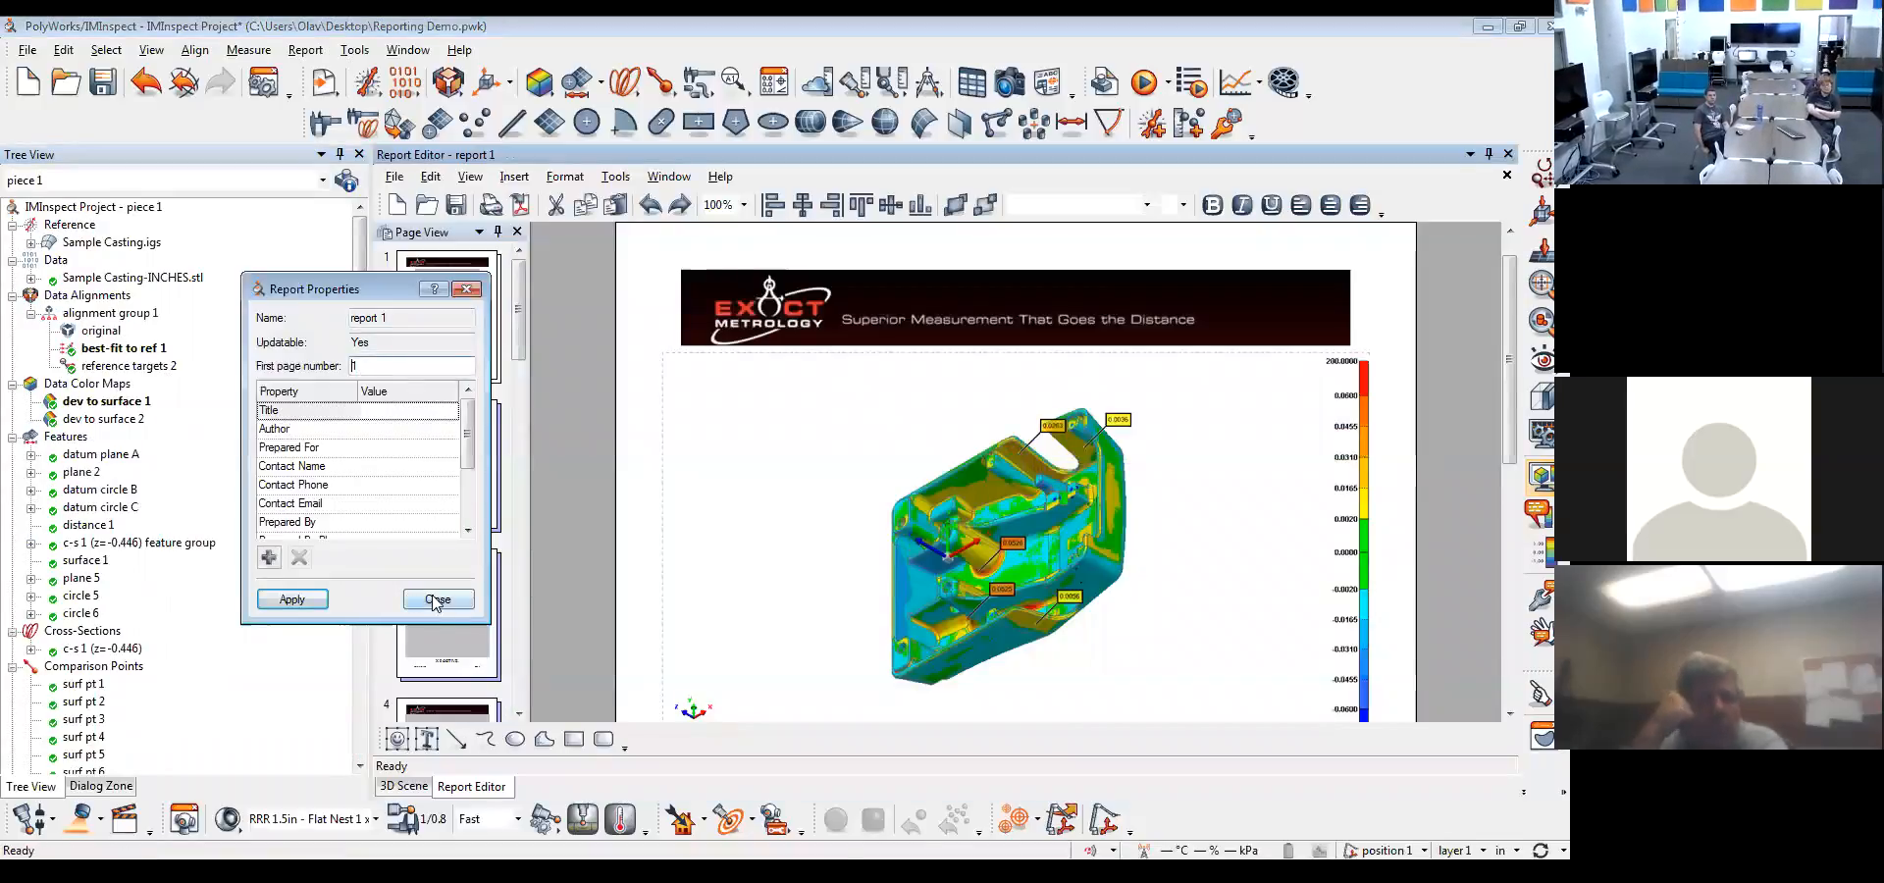
pyautogui.click(435, 596)
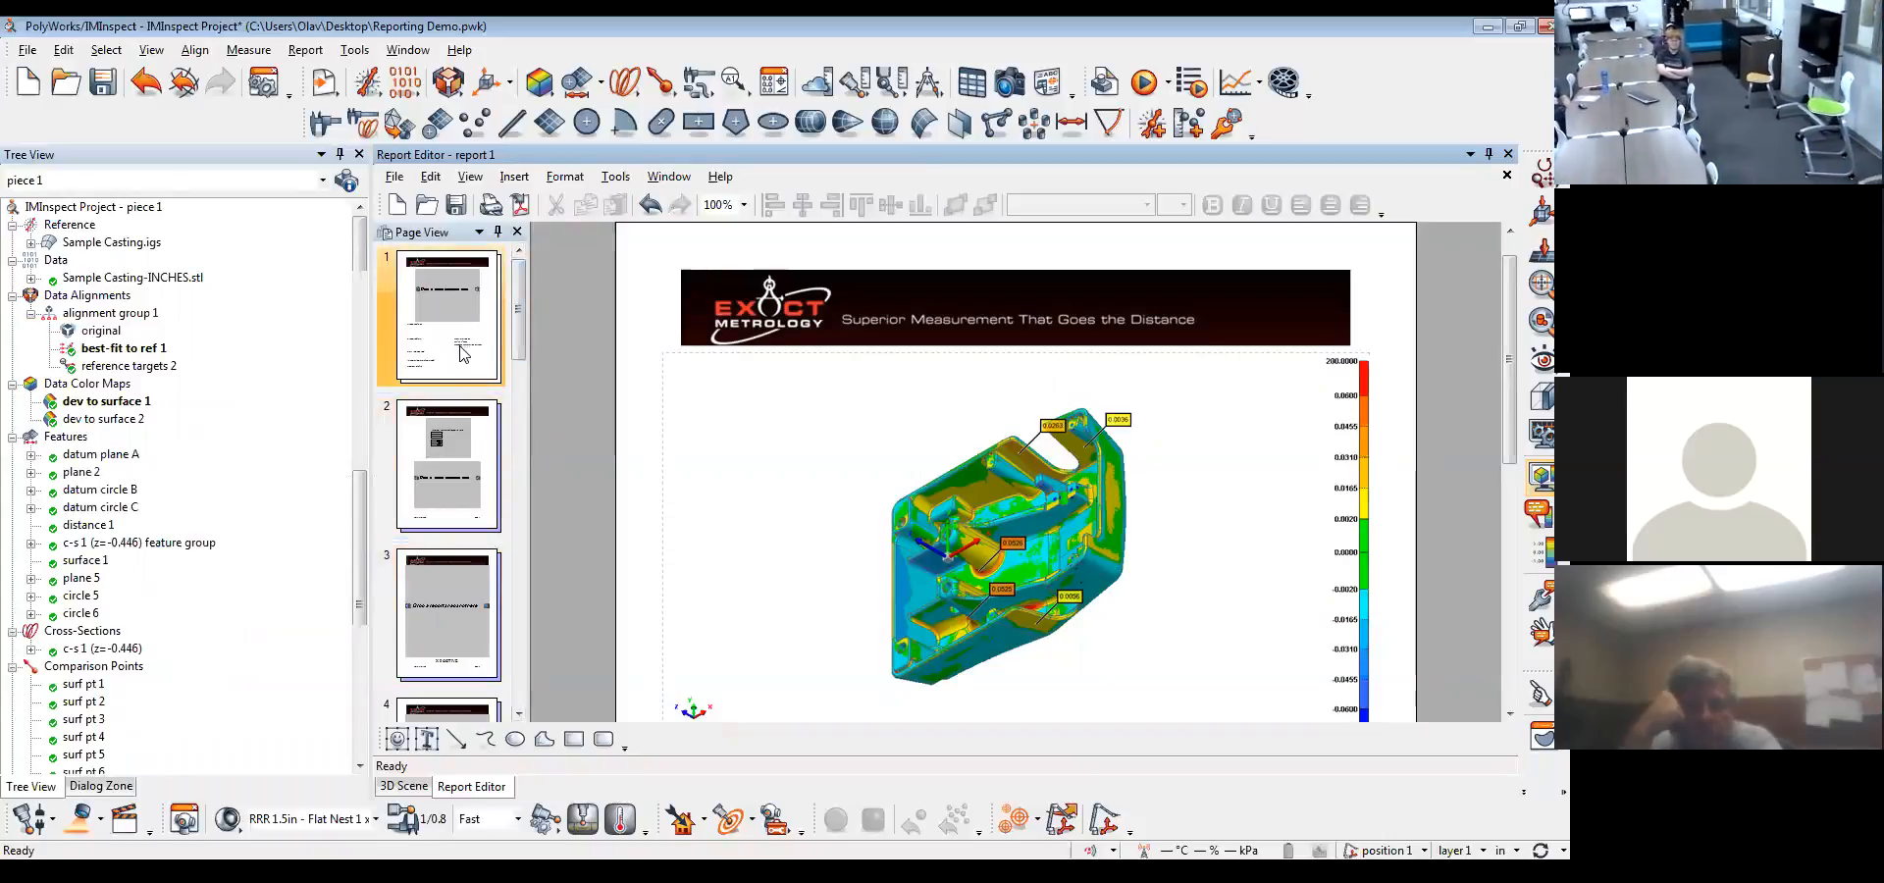
# Review the color map snapshots on page 13 of the report and look through the other report pages
pyautogui.moveTo(520, 314); pyautogui.dragTo(508, 652)
pyautogui.click(432, 606)
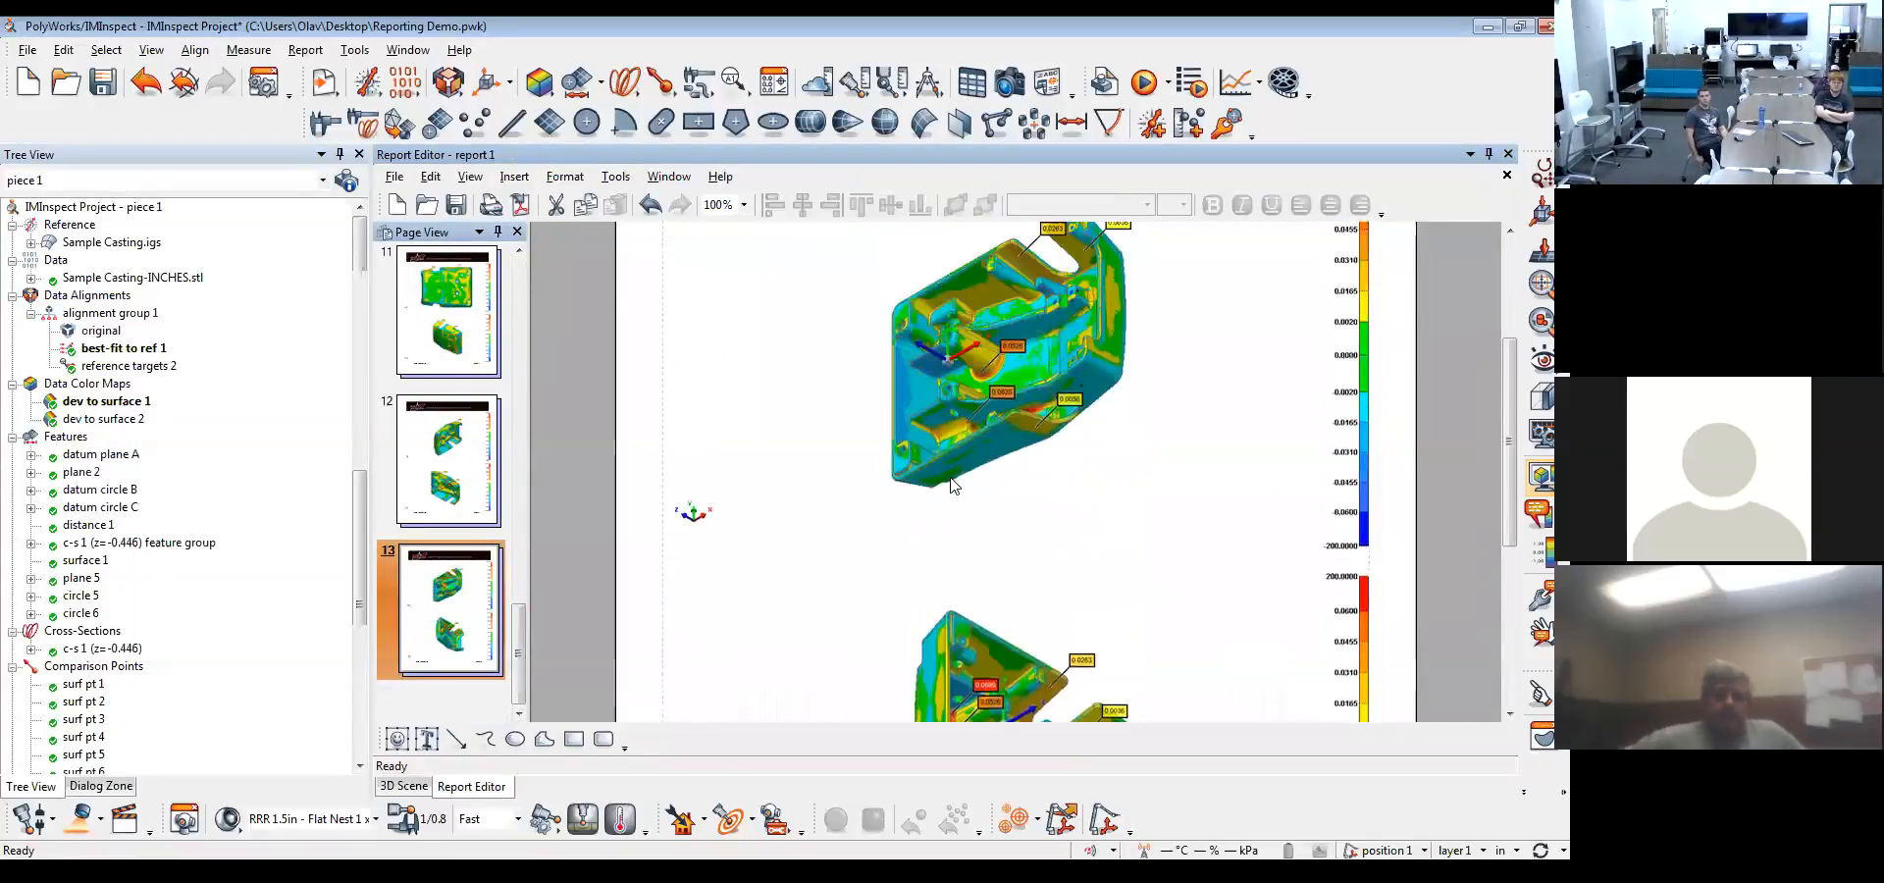
pyautogui.scroll(1, 951, 478)
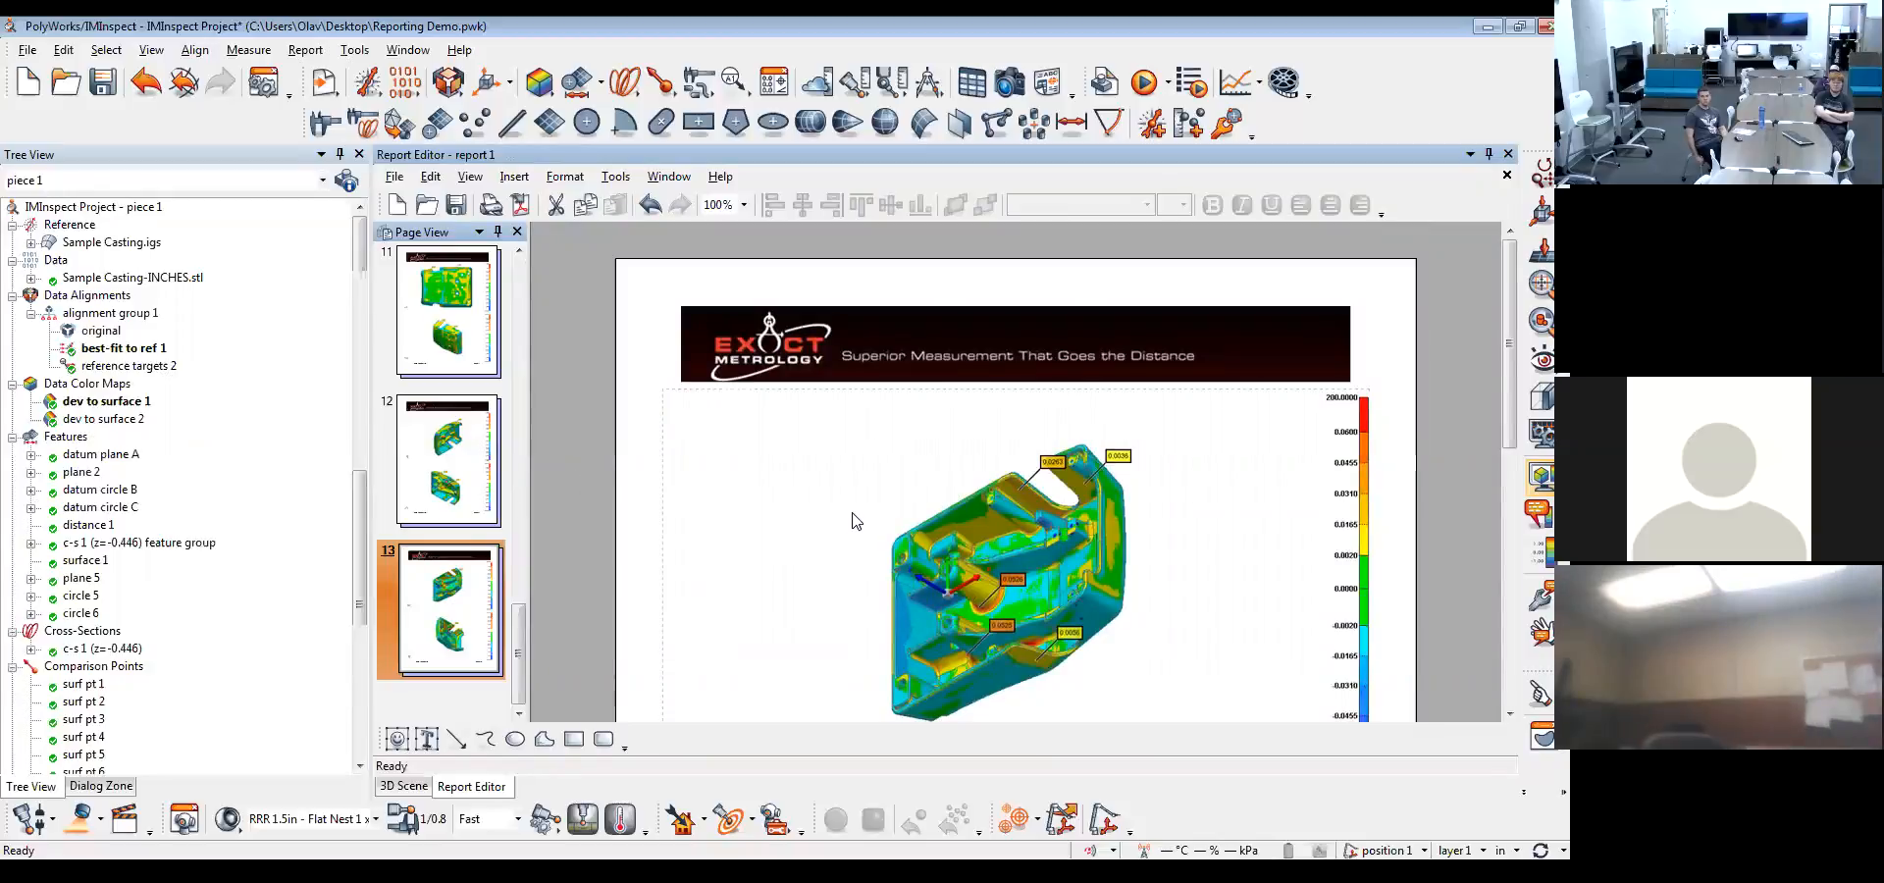
pyautogui.scroll(-3, 853, 521)
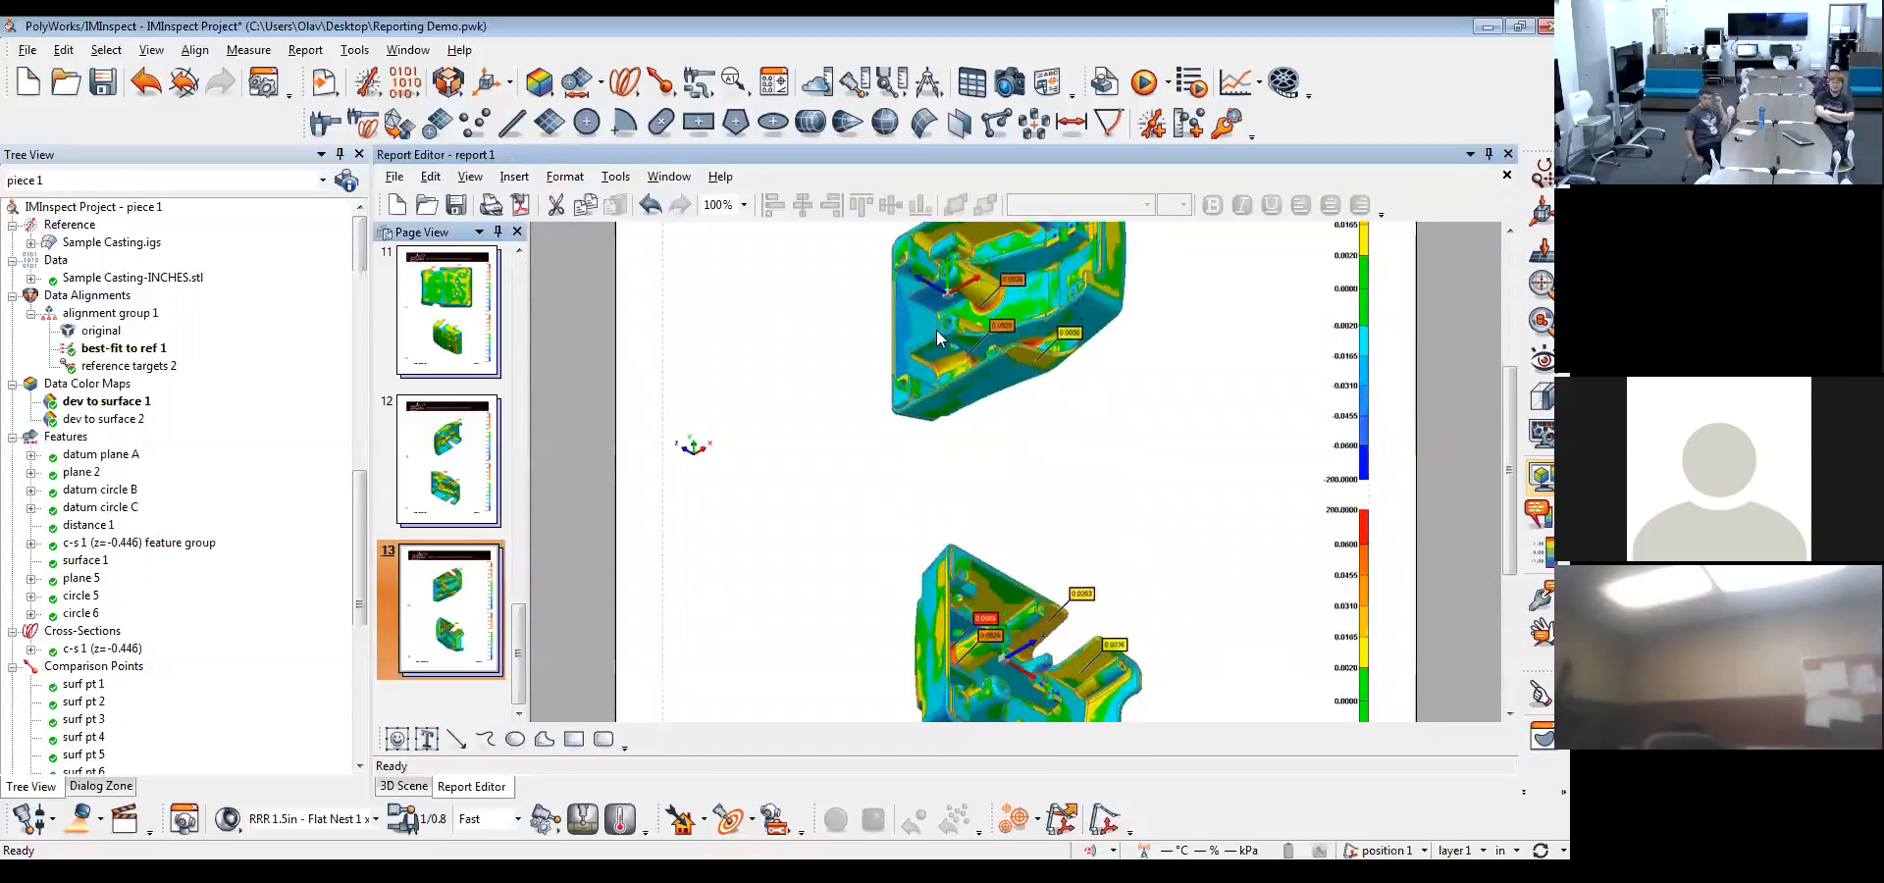
pyautogui.scroll(-3, 971, 427)
pyautogui.scroll(3, 977, 420)
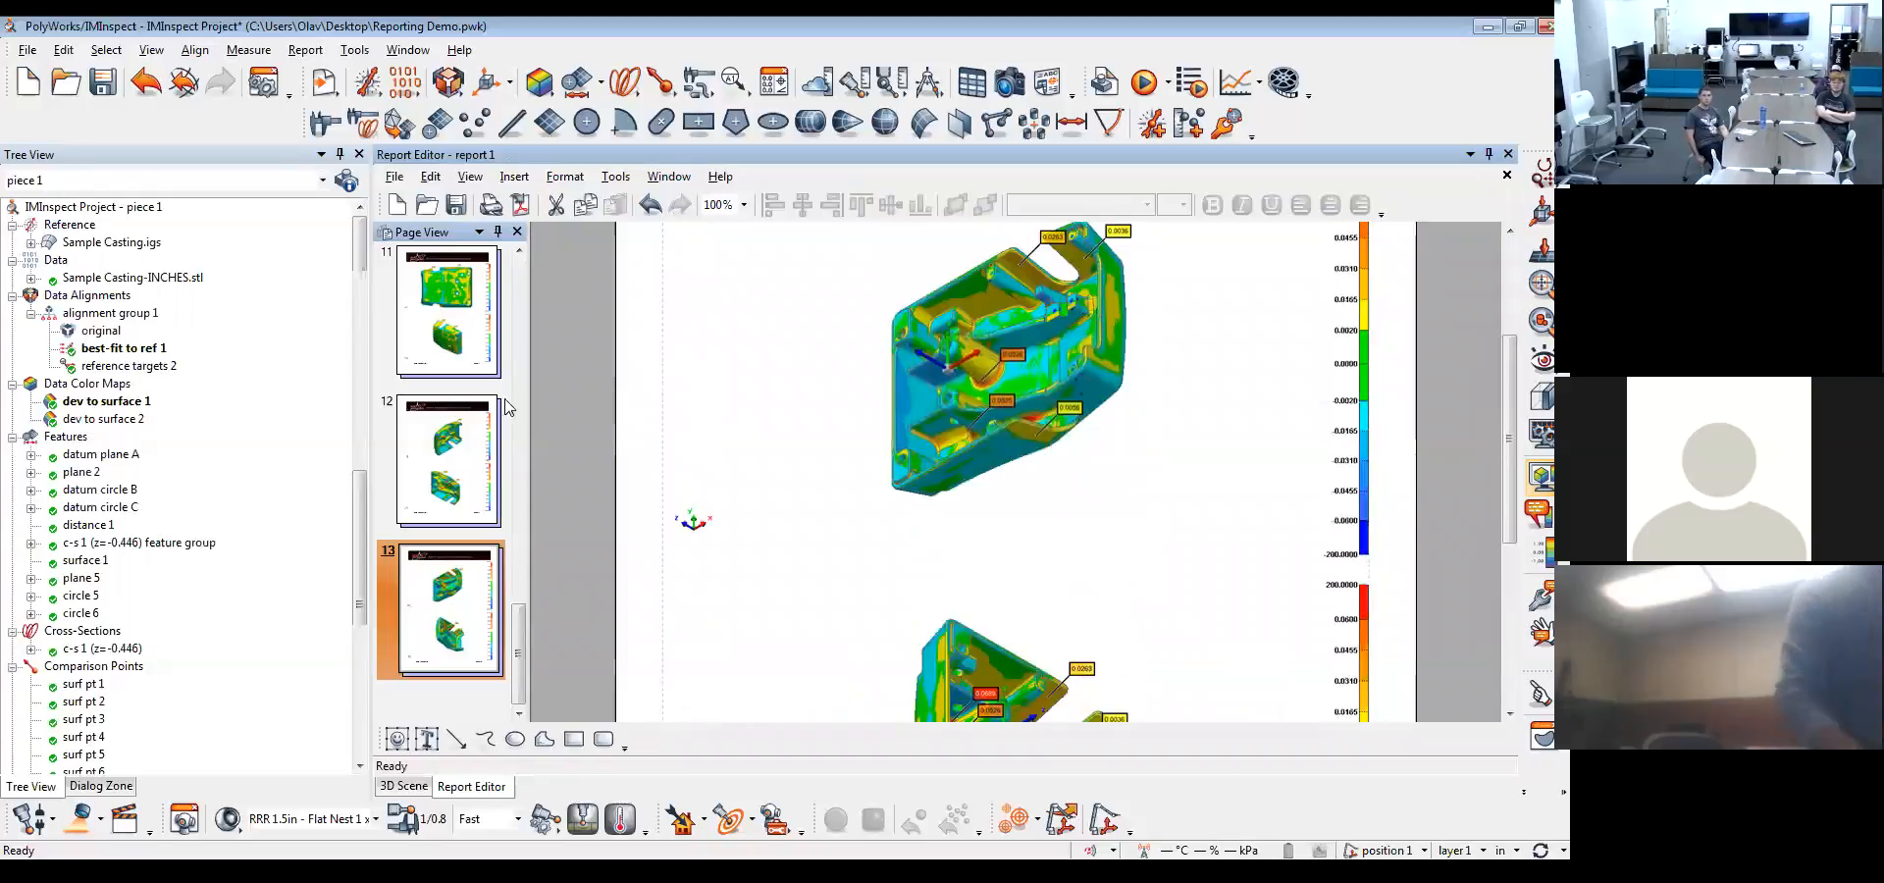
pyautogui.moveTo(522, 625); pyautogui.dragTo(528, 461)
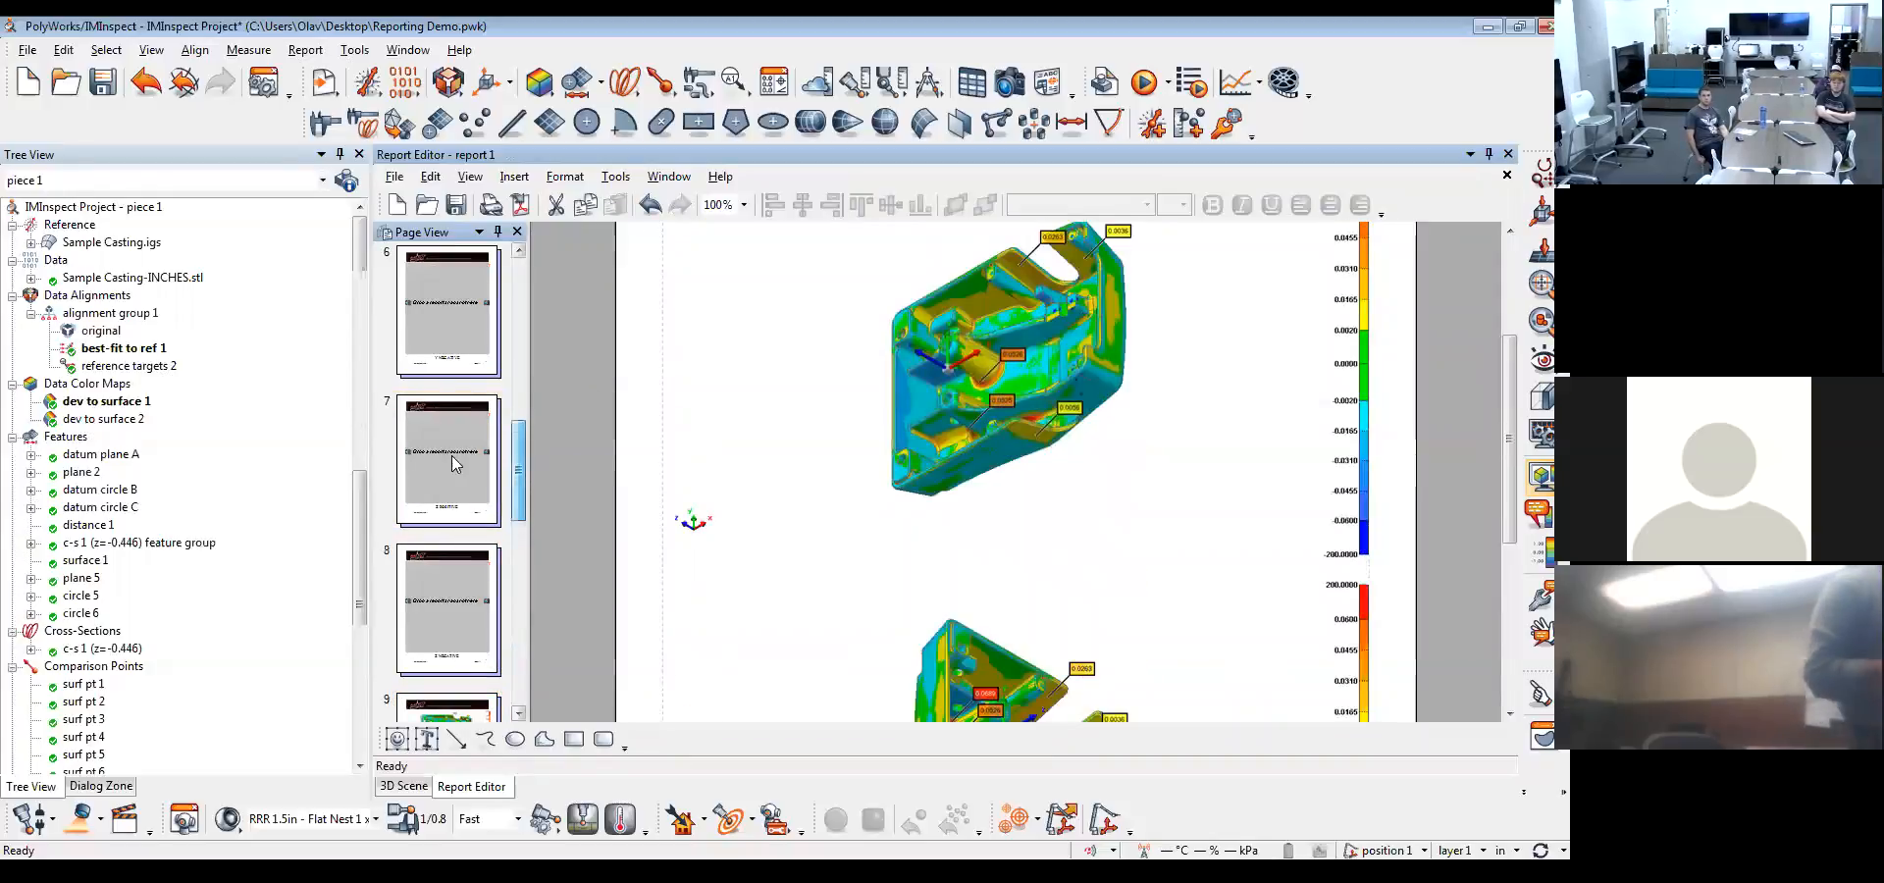
# Place the first report item, Snapshot, in the empty placeholder on page 7 of the report
pyautogui.click(434, 463)
pyautogui.moveTo(367, 515); pyautogui.dragTo(324, 660)
pyautogui.click(105, 542)
pyautogui.moveTo(105, 543); pyautogui.dragTo(999, 515)
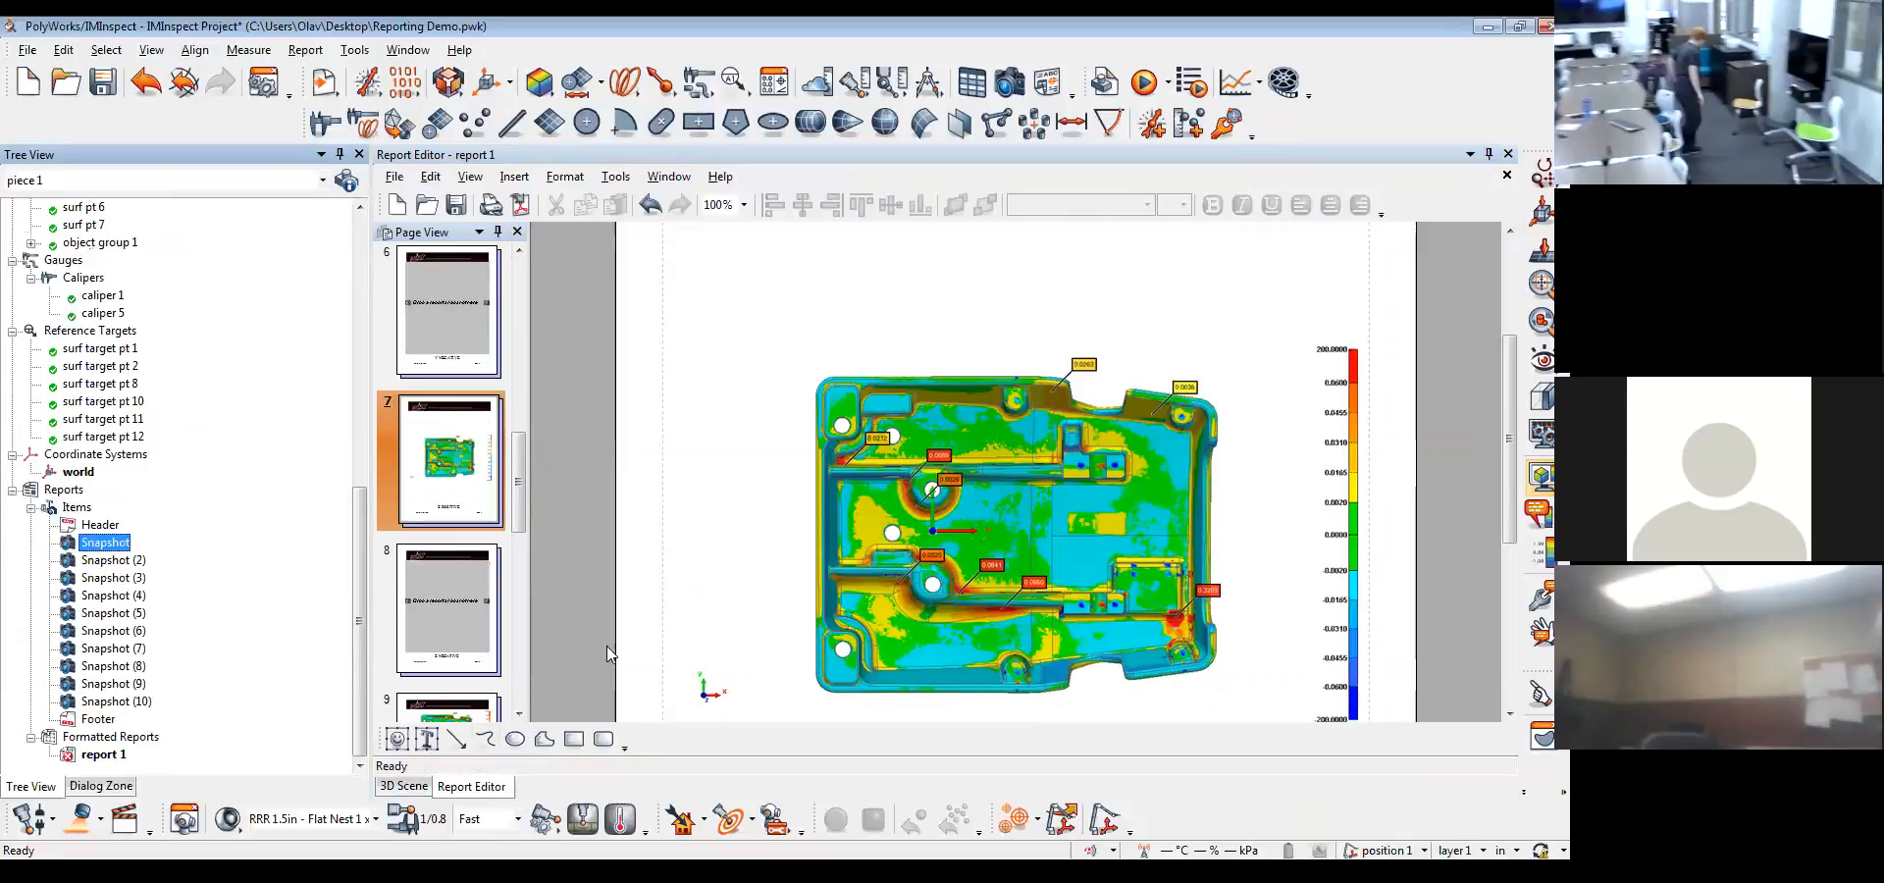
# Close report 1 without saving its changes and return to the casting in the 3D scene
pyautogui.click(1507, 176)
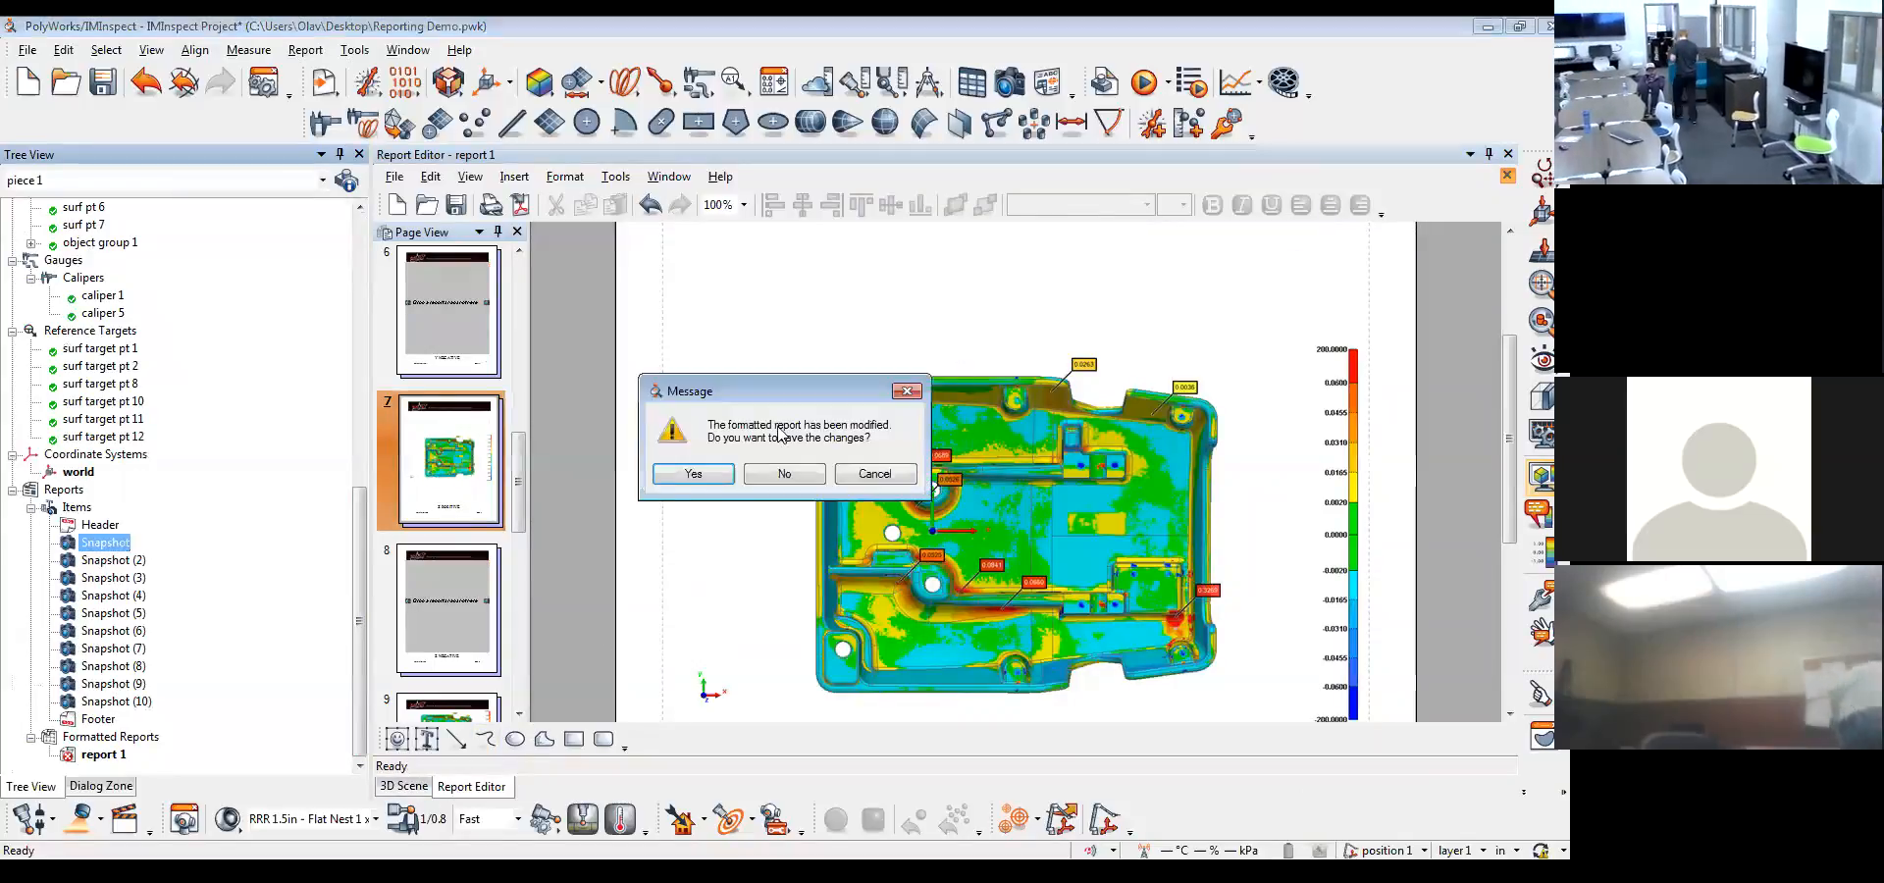
pyautogui.click(784, 474)
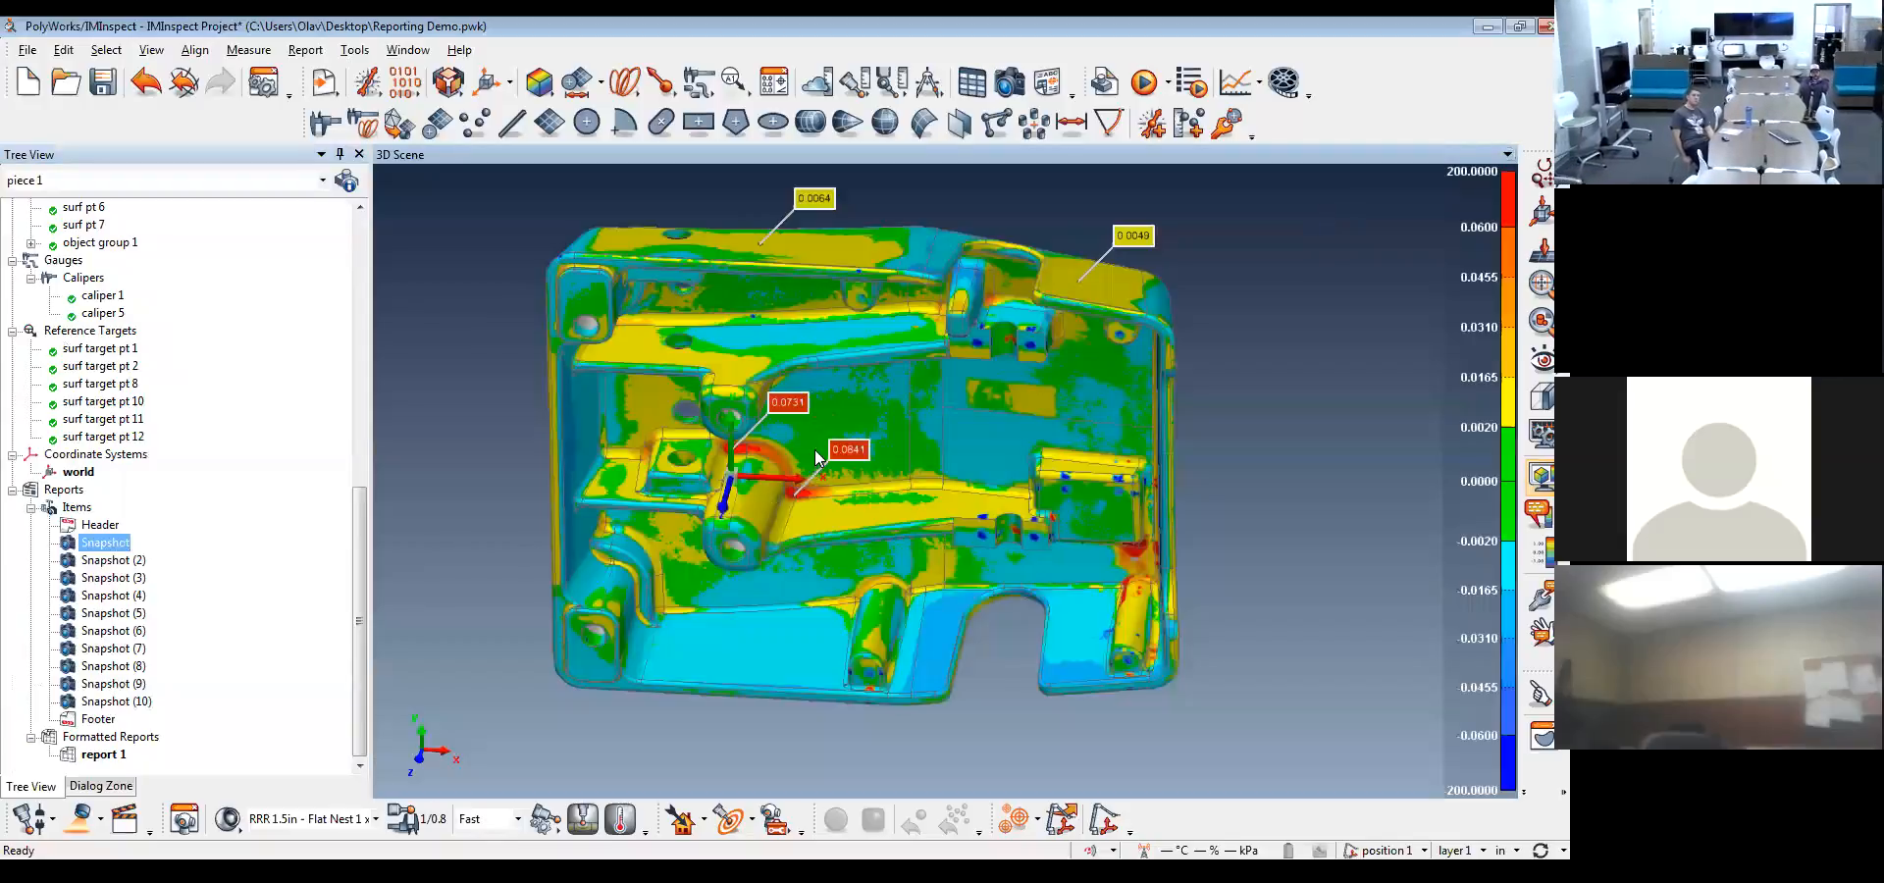
pyautogui.moveTo(815, 449); pyautogui.dragTo(612, 508)
pyautogui.moveTo(355, 563); pyautogui.dragTo(369, 318)
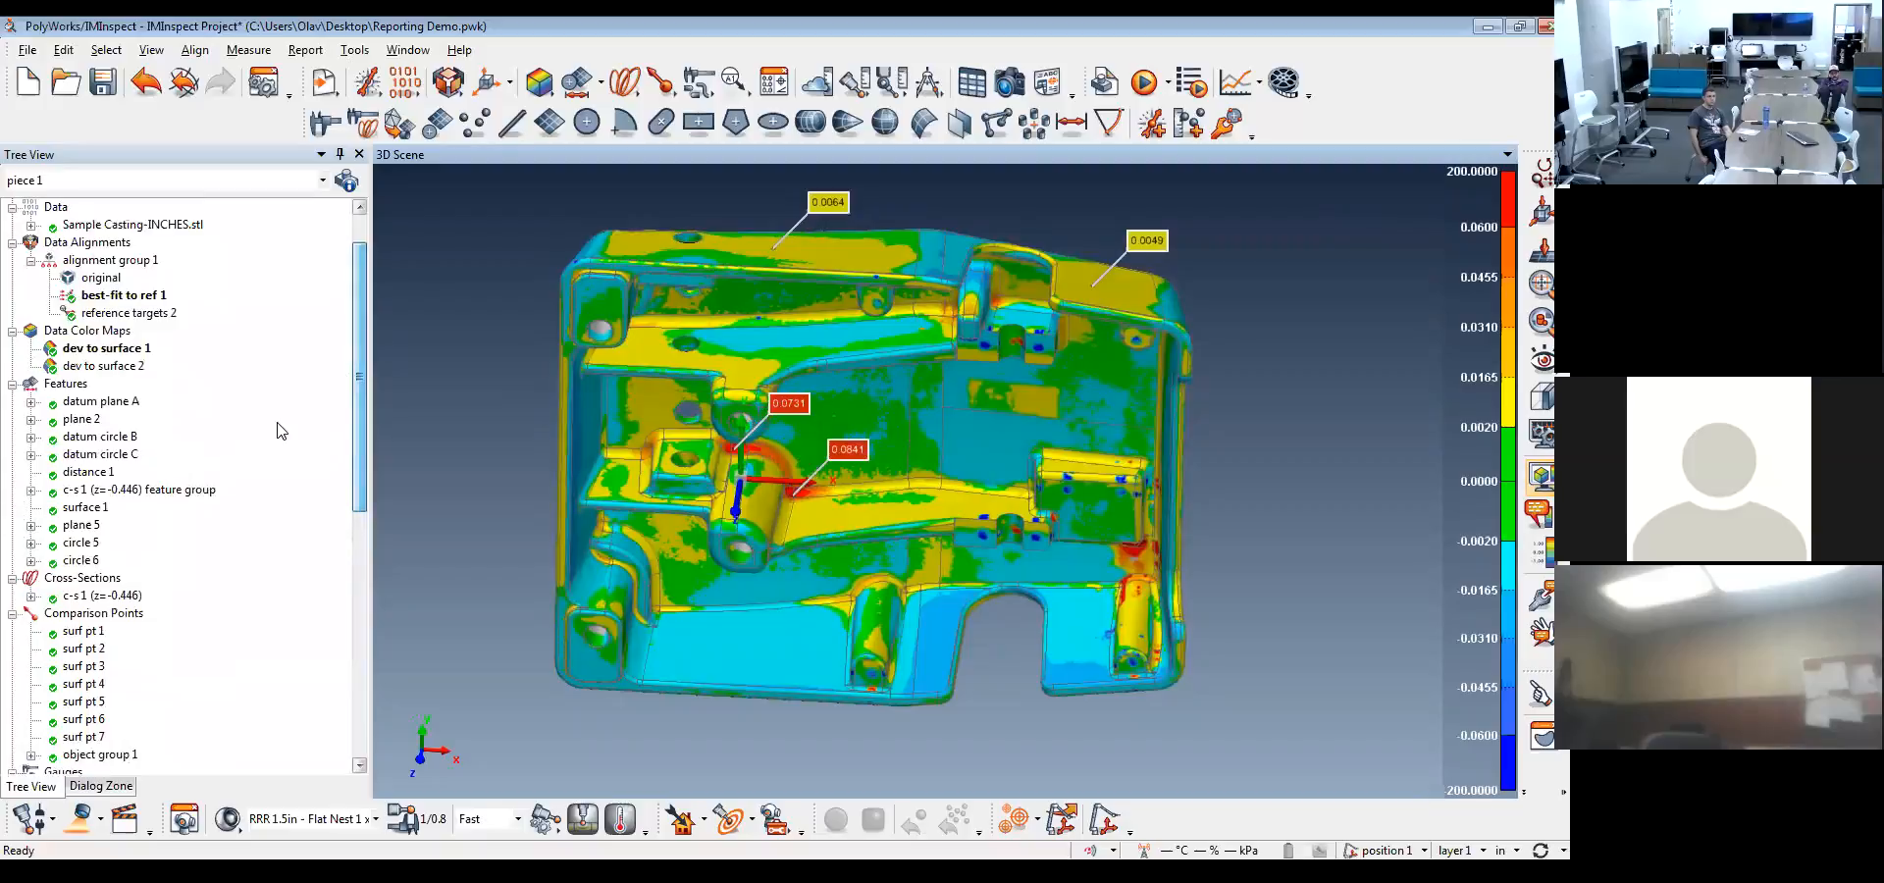
pyautogui.moveTo(355, 414); pyautogui.dragTo(358, 382)
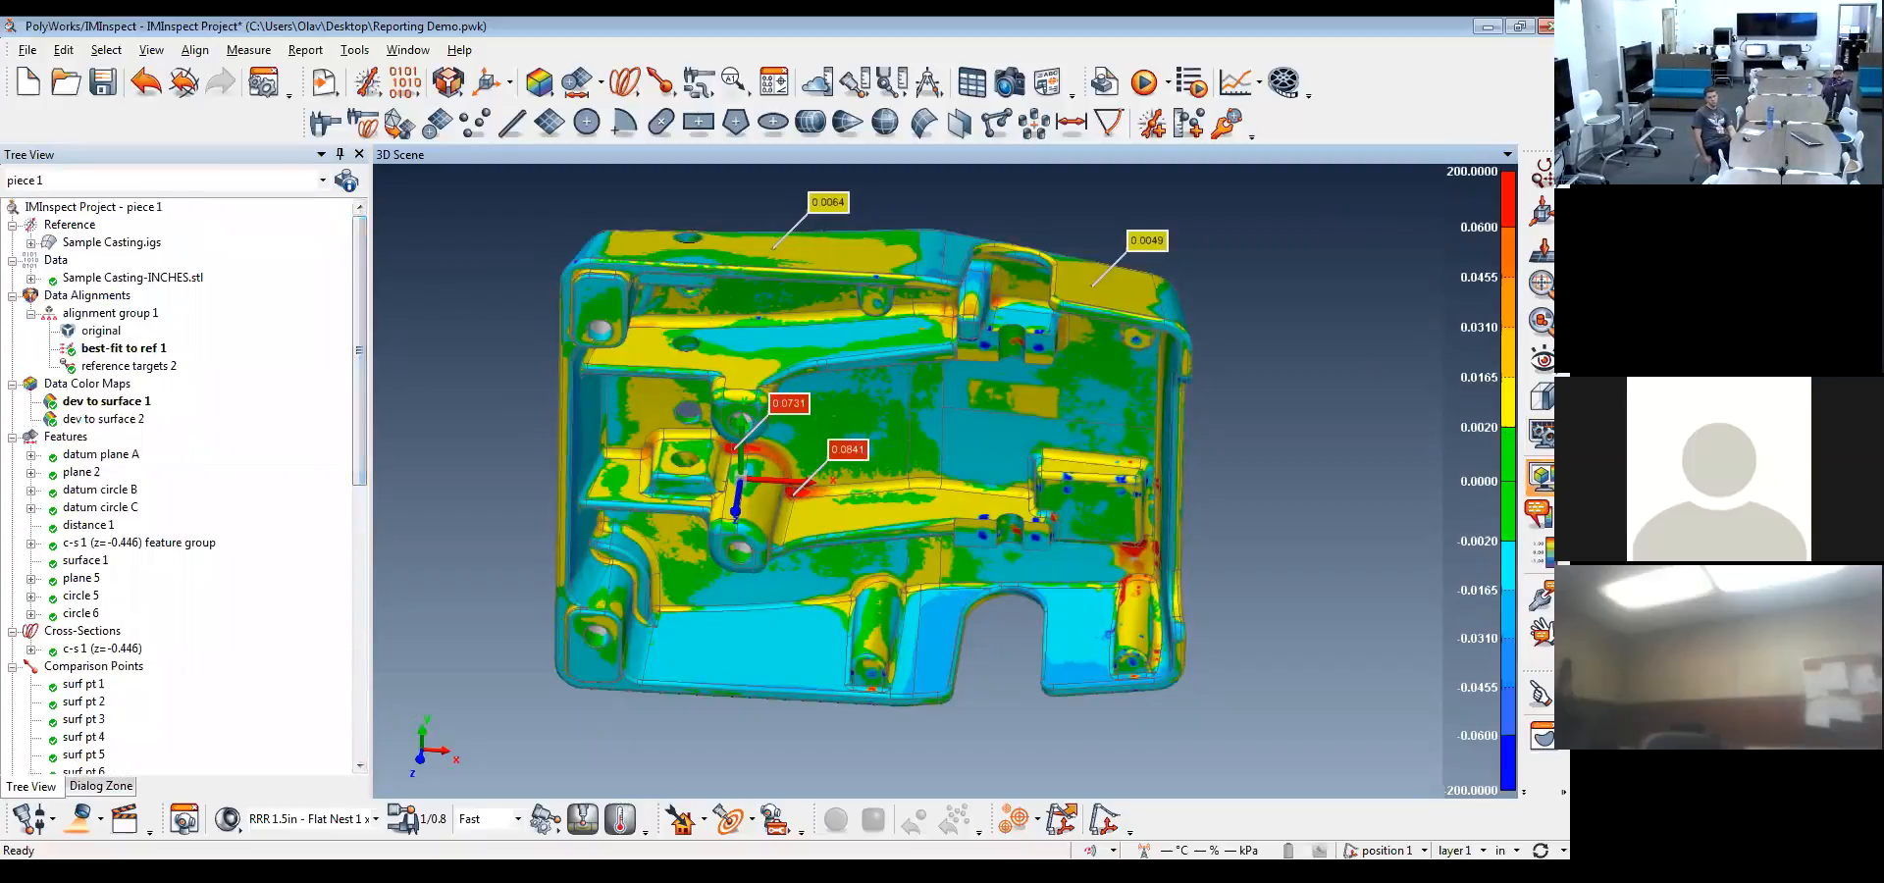
# Hide the Sample Casting.igs model and display cross-section c-s 1 (z=-0.446) with its color map, viewed squarely along the Z axis
pyautogui.click(1538, 477)
pyautogui.middleClick(112, 245)
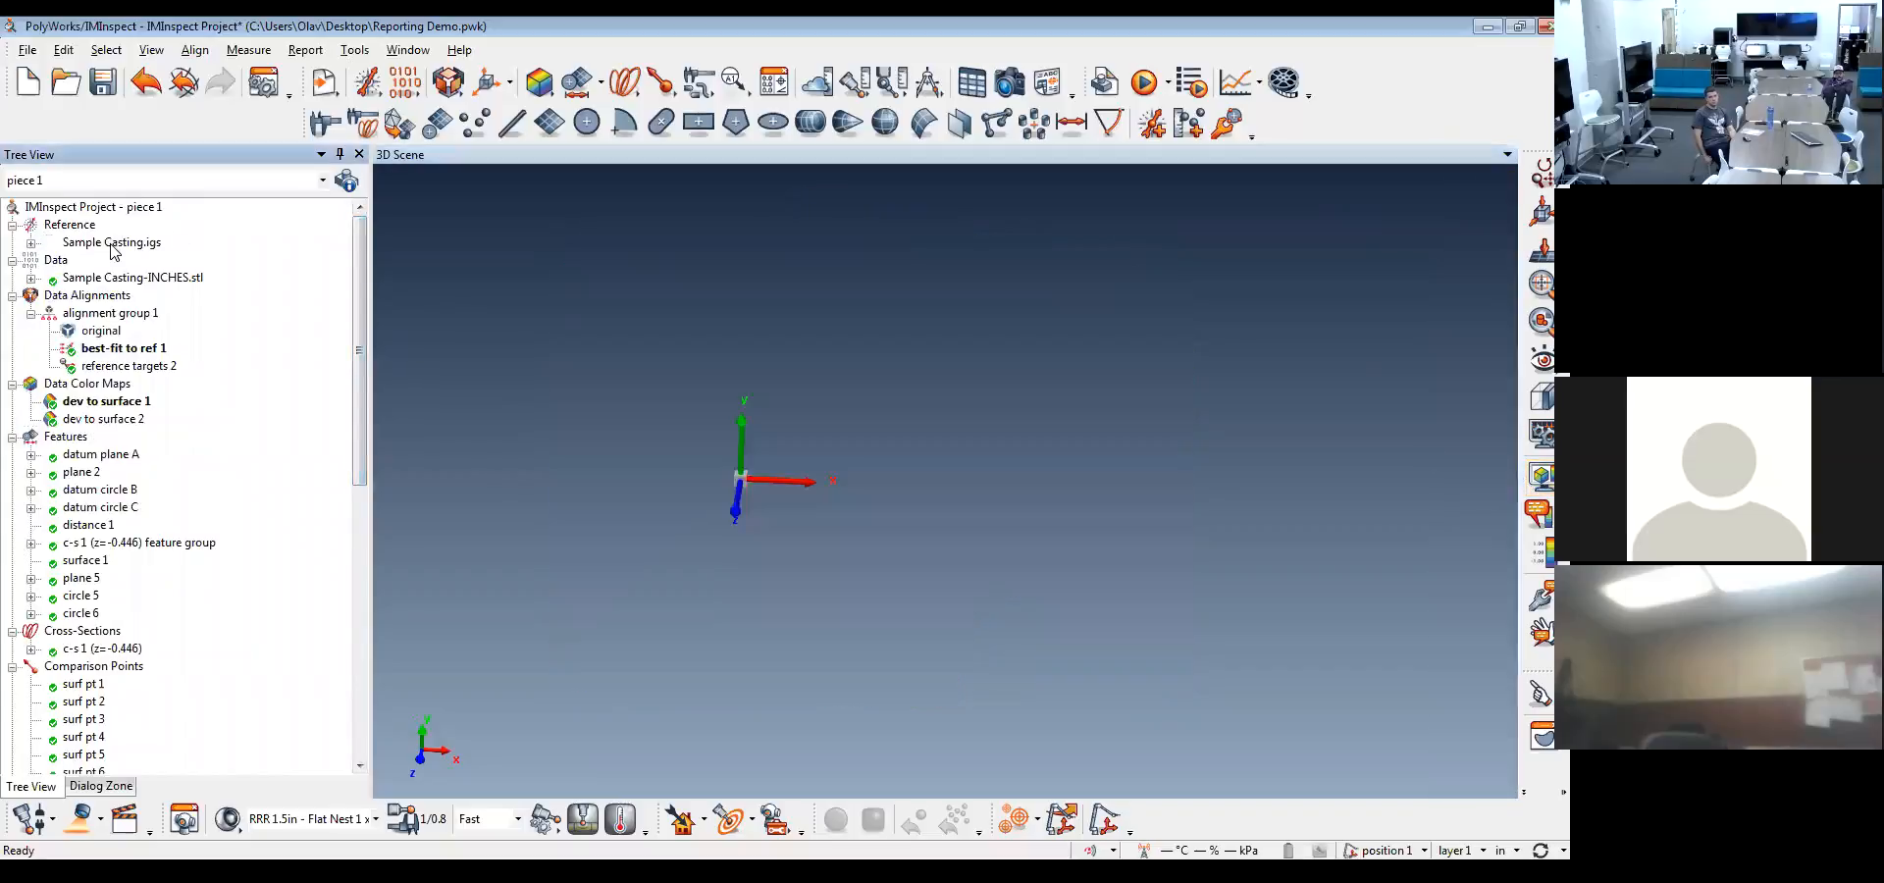
pyautogui.moveTo(359, 390); pyautogui.dragTo(208, 638)
pyautogui.scroll(-2, 81, 555)
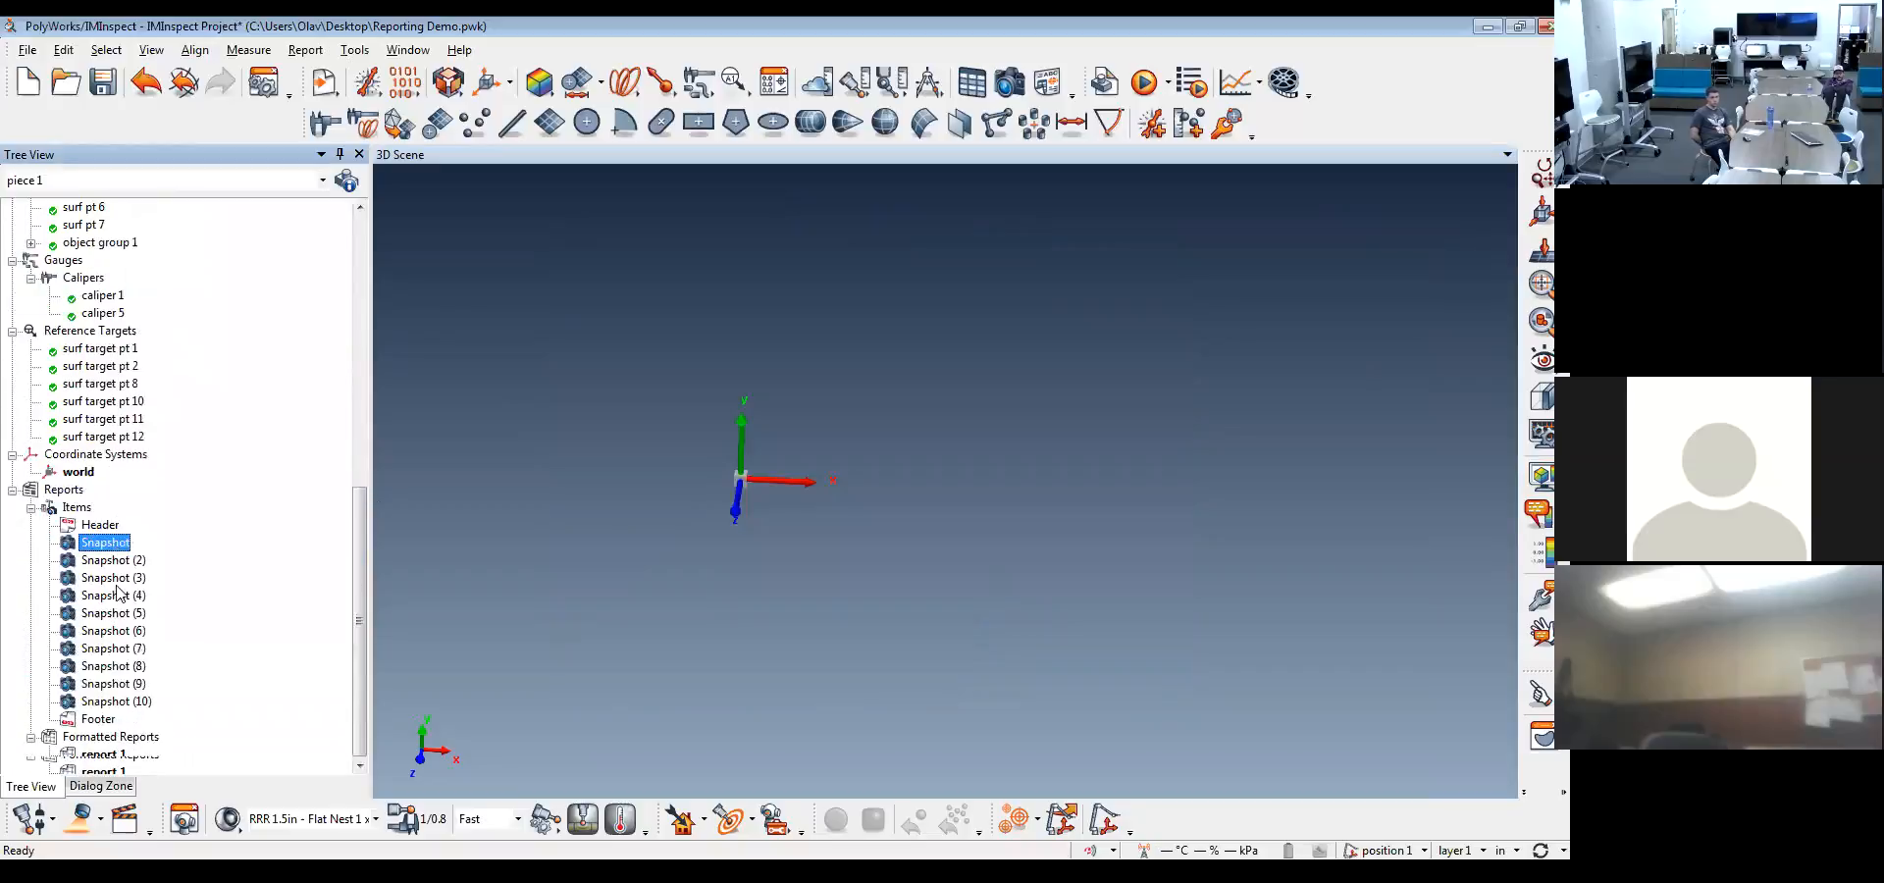
pyautogui.scroll(3, 81, 281)
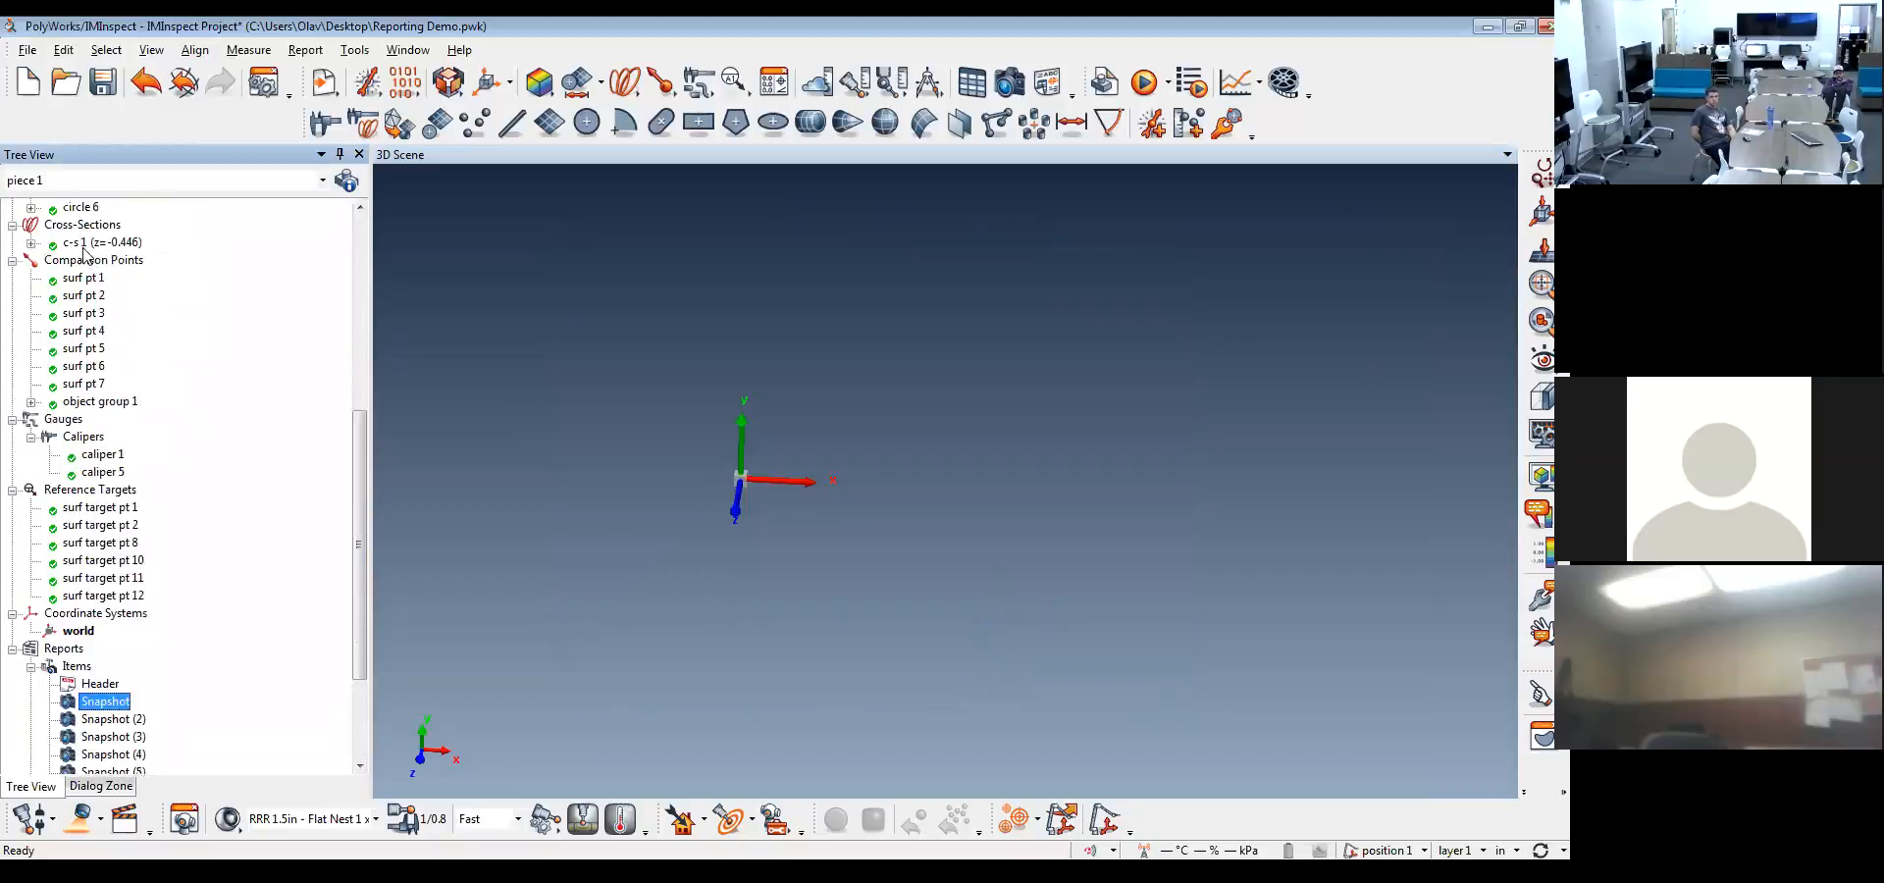
pyautogui.middleClick(98, 245)
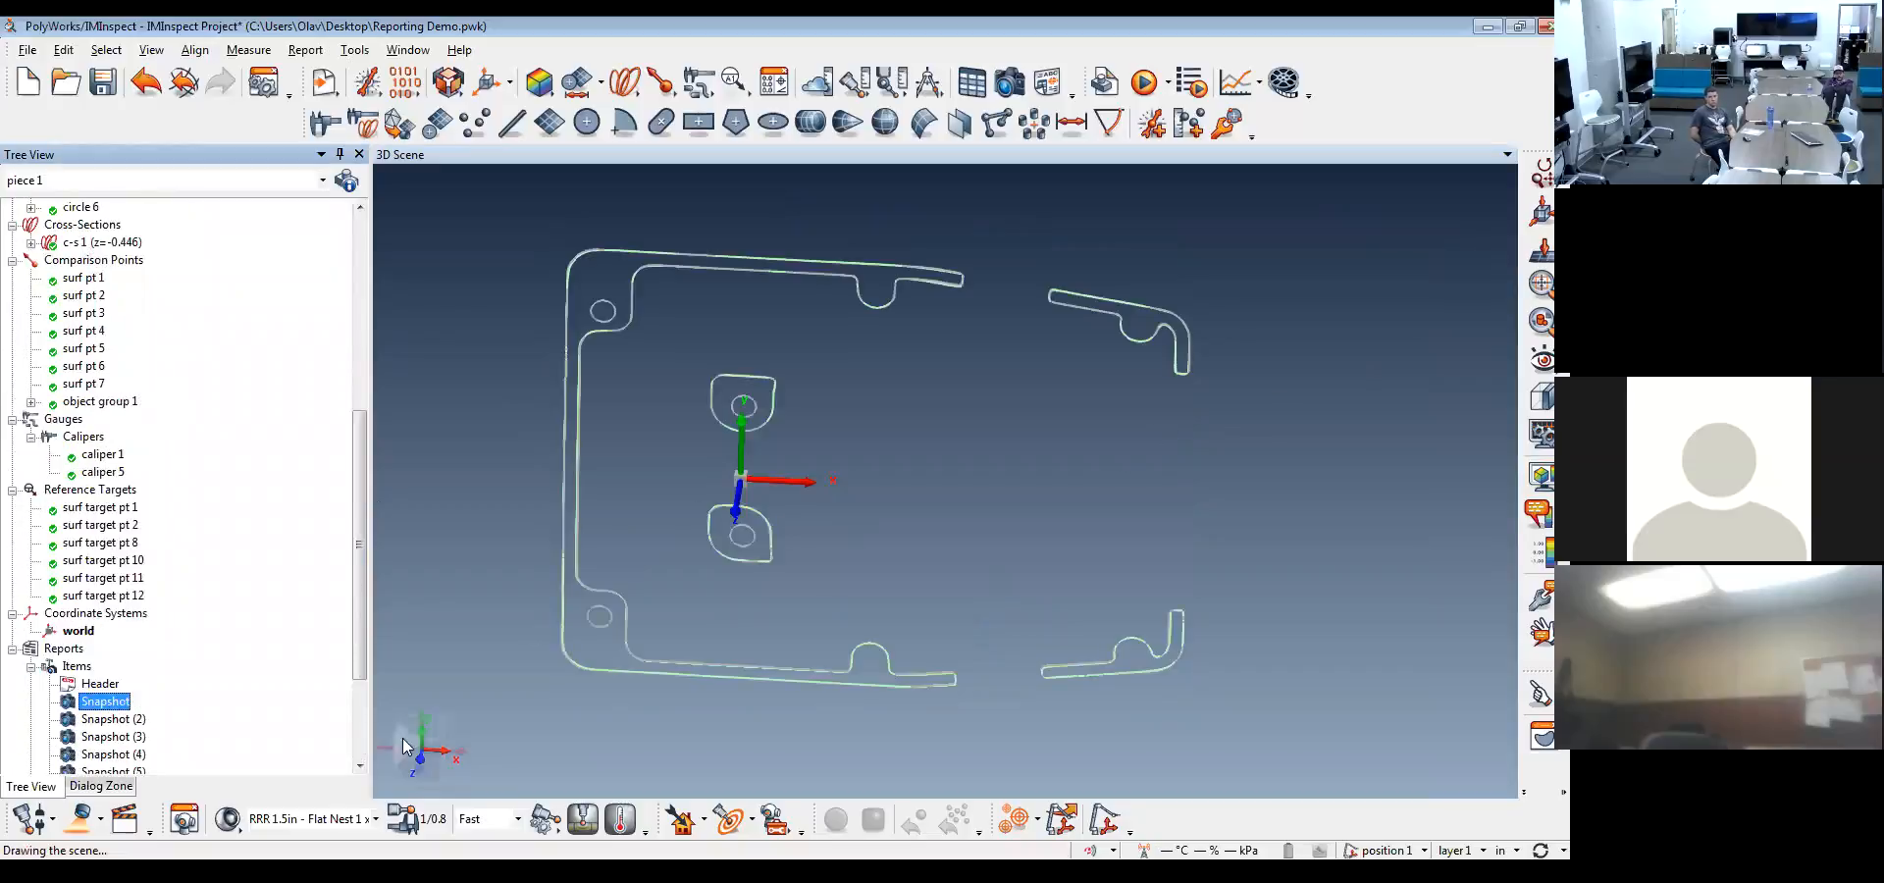
pyautogui.click(420, 767)
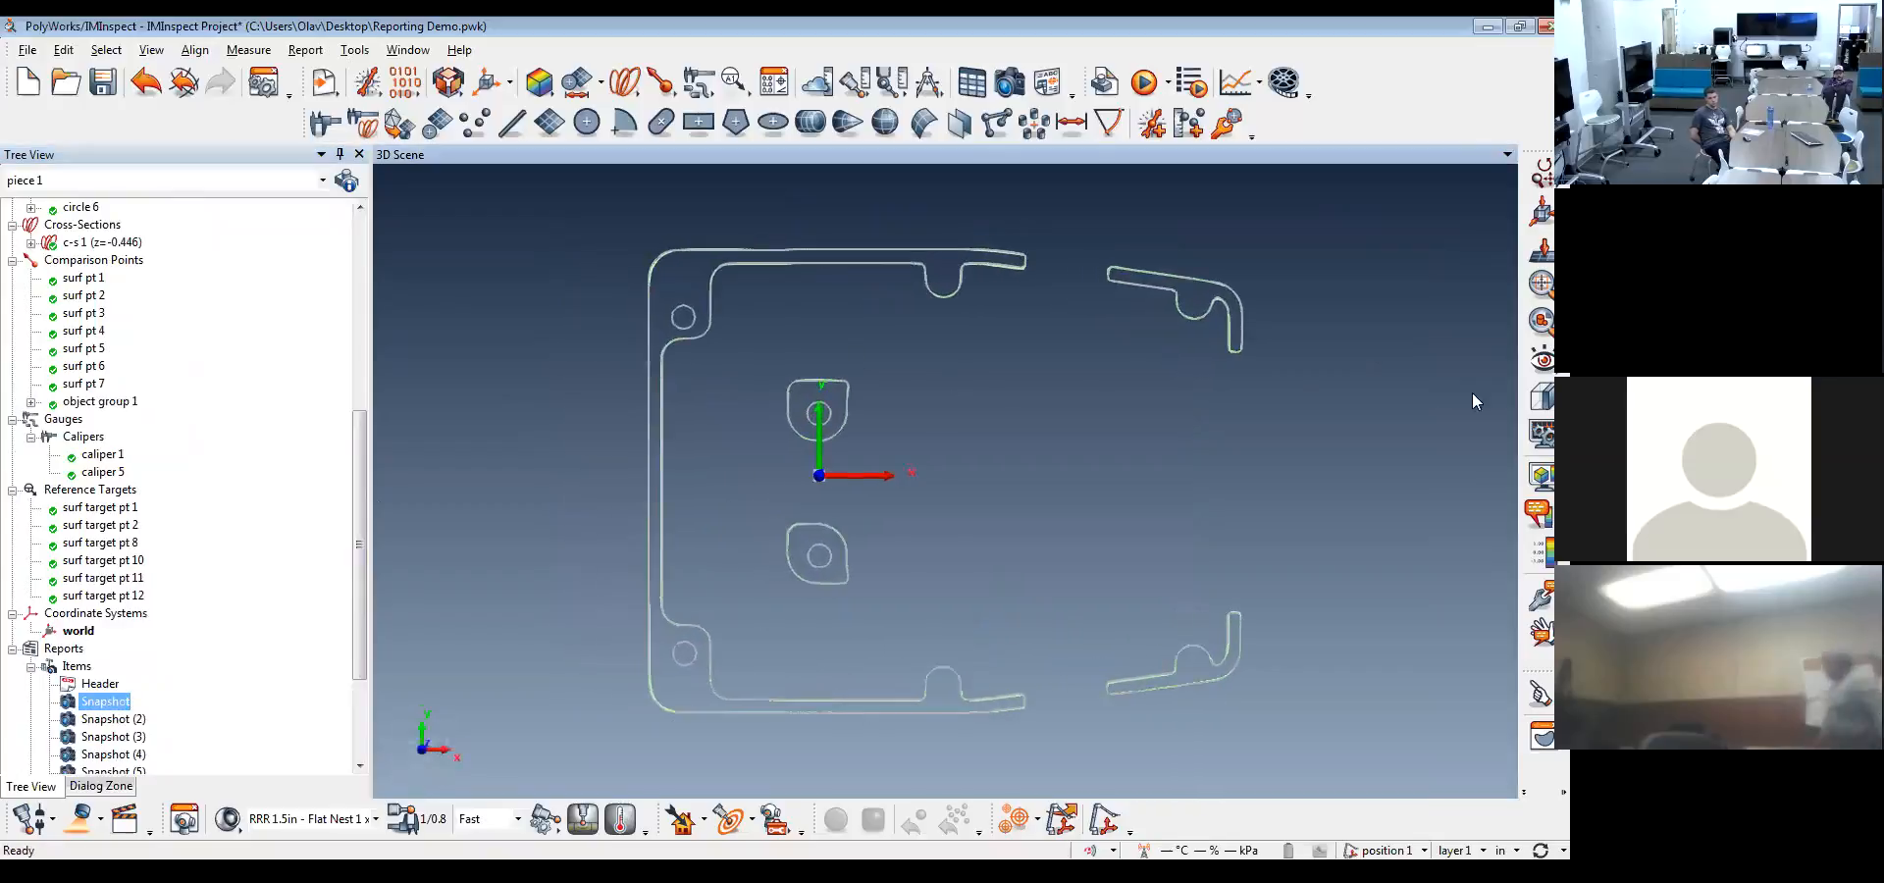
pyautogui.click(1541, 476)
# Take report snapshots of the color-mapped cross-section in close-ups of its closed corners and its interrupted upper wall
pyautogui.moveTo(770, 428); pyautogui.dragTo(805, 344, button='middle')
pyautogui.scroll(3, 838, 484)
pyautogui.moveTo(839, 494); pyautogui.dragTo(893, 431, button='middle')
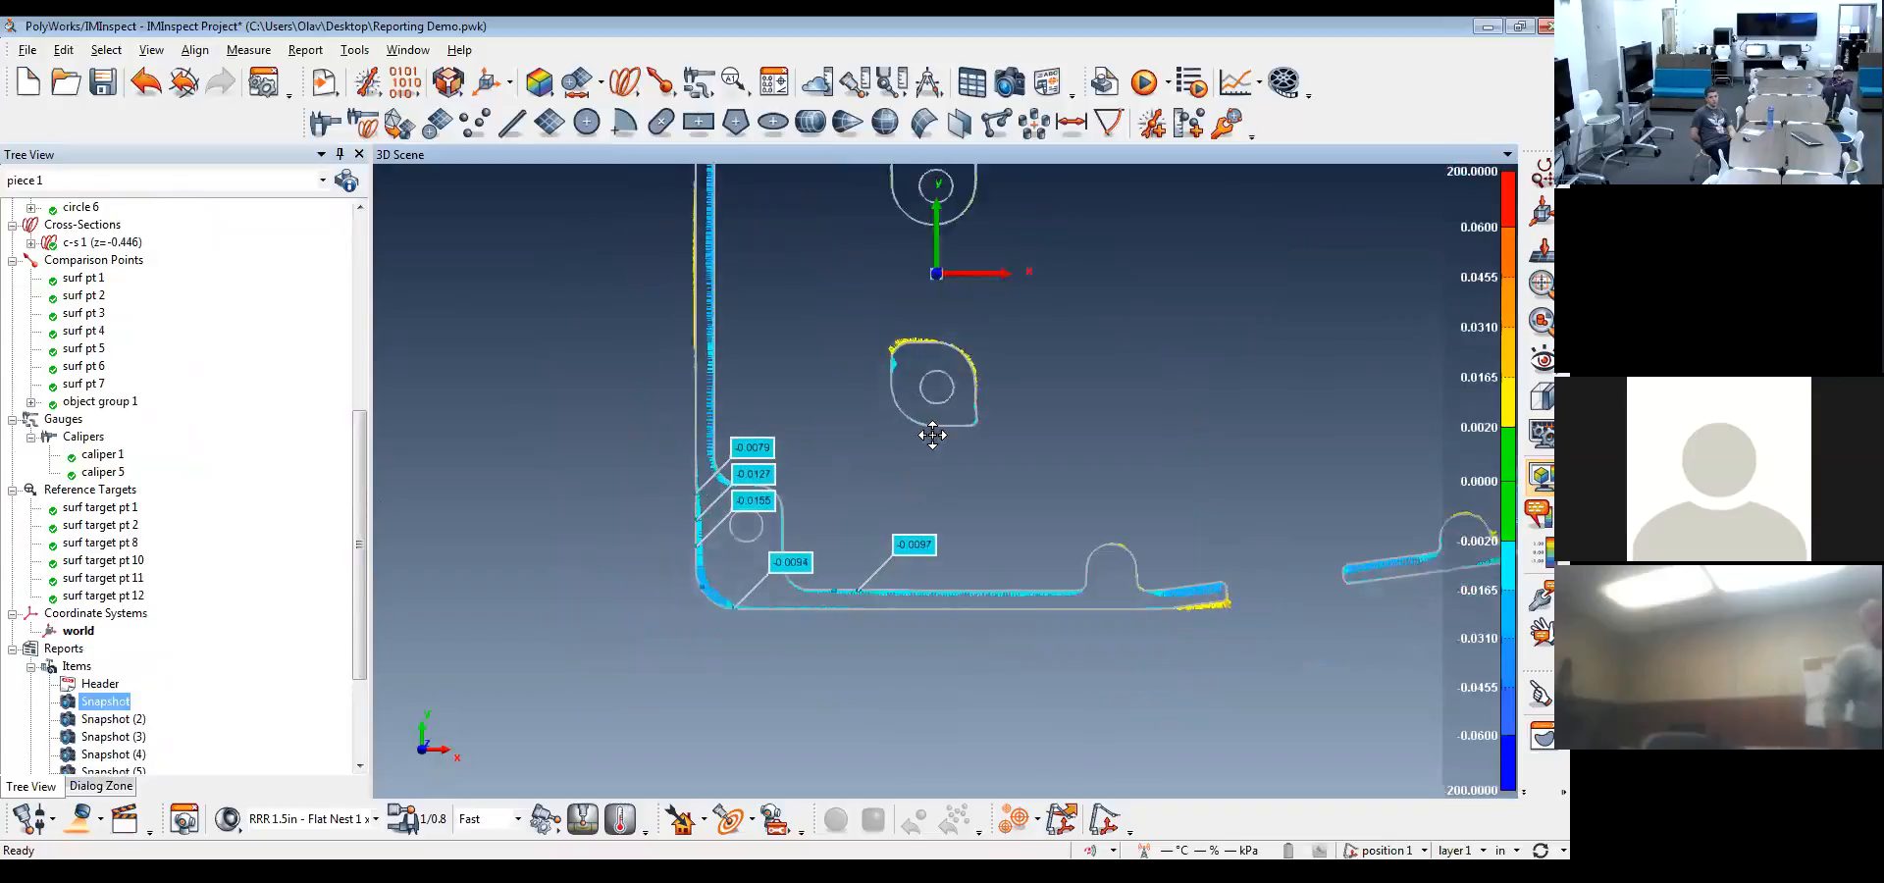
pyautogui.scroll(4, 885, 493)
pyautogui.moveTo(786, 465); pyautogui.dragTo(914, 455, button='middle')
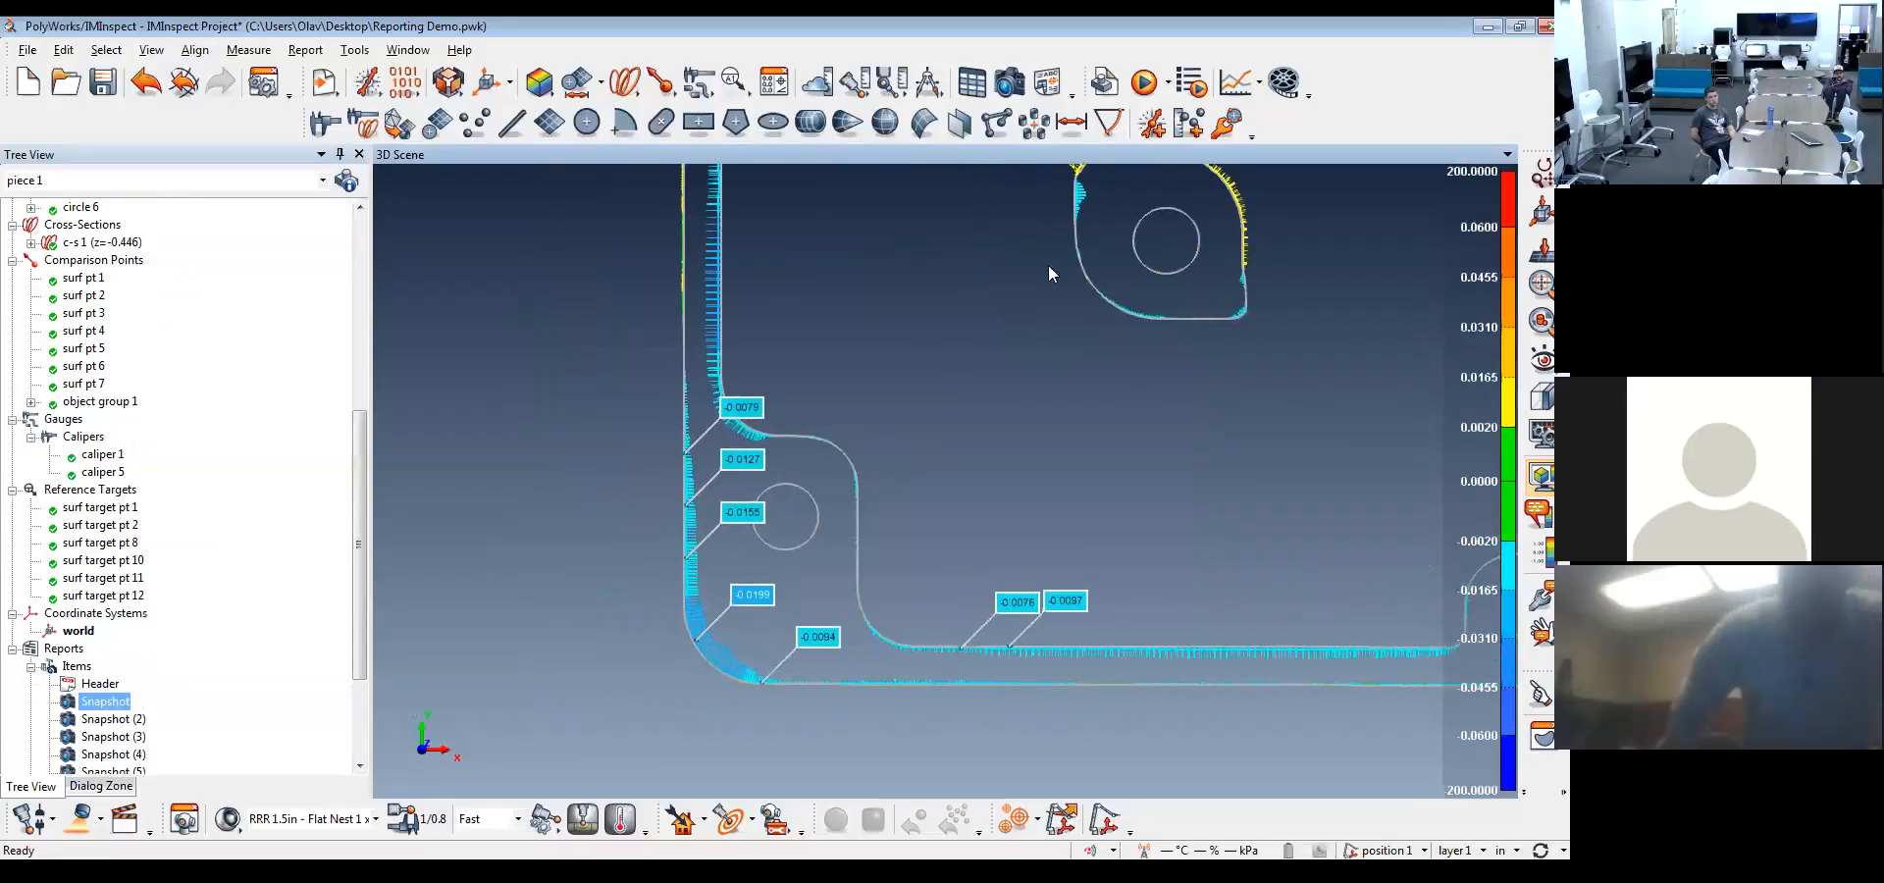
pyautogui.moveTo(1004, 256); pyautogui.dragTo(997, 774, button='middle')
pyautogui.moveTo(917, 248); pyautogui.dragTo(909, 596, button='middle')
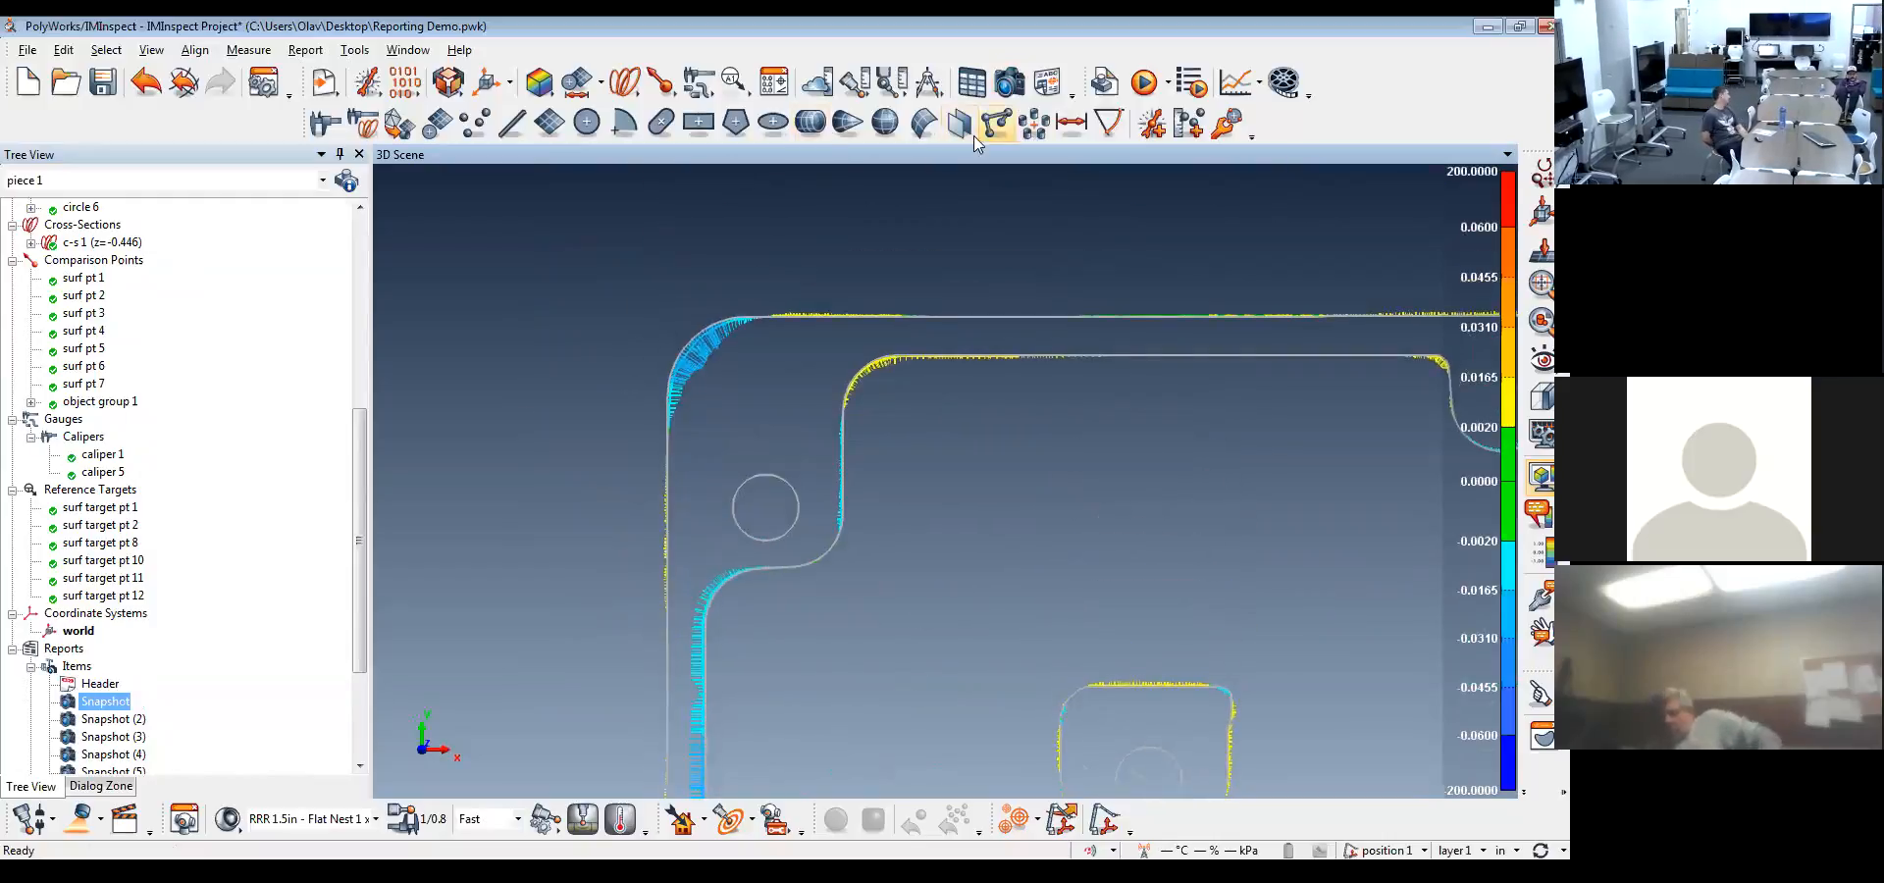
pyautogui.moveTo(1314, 478); pyautogui.dragTo(363, 432, button='middle')
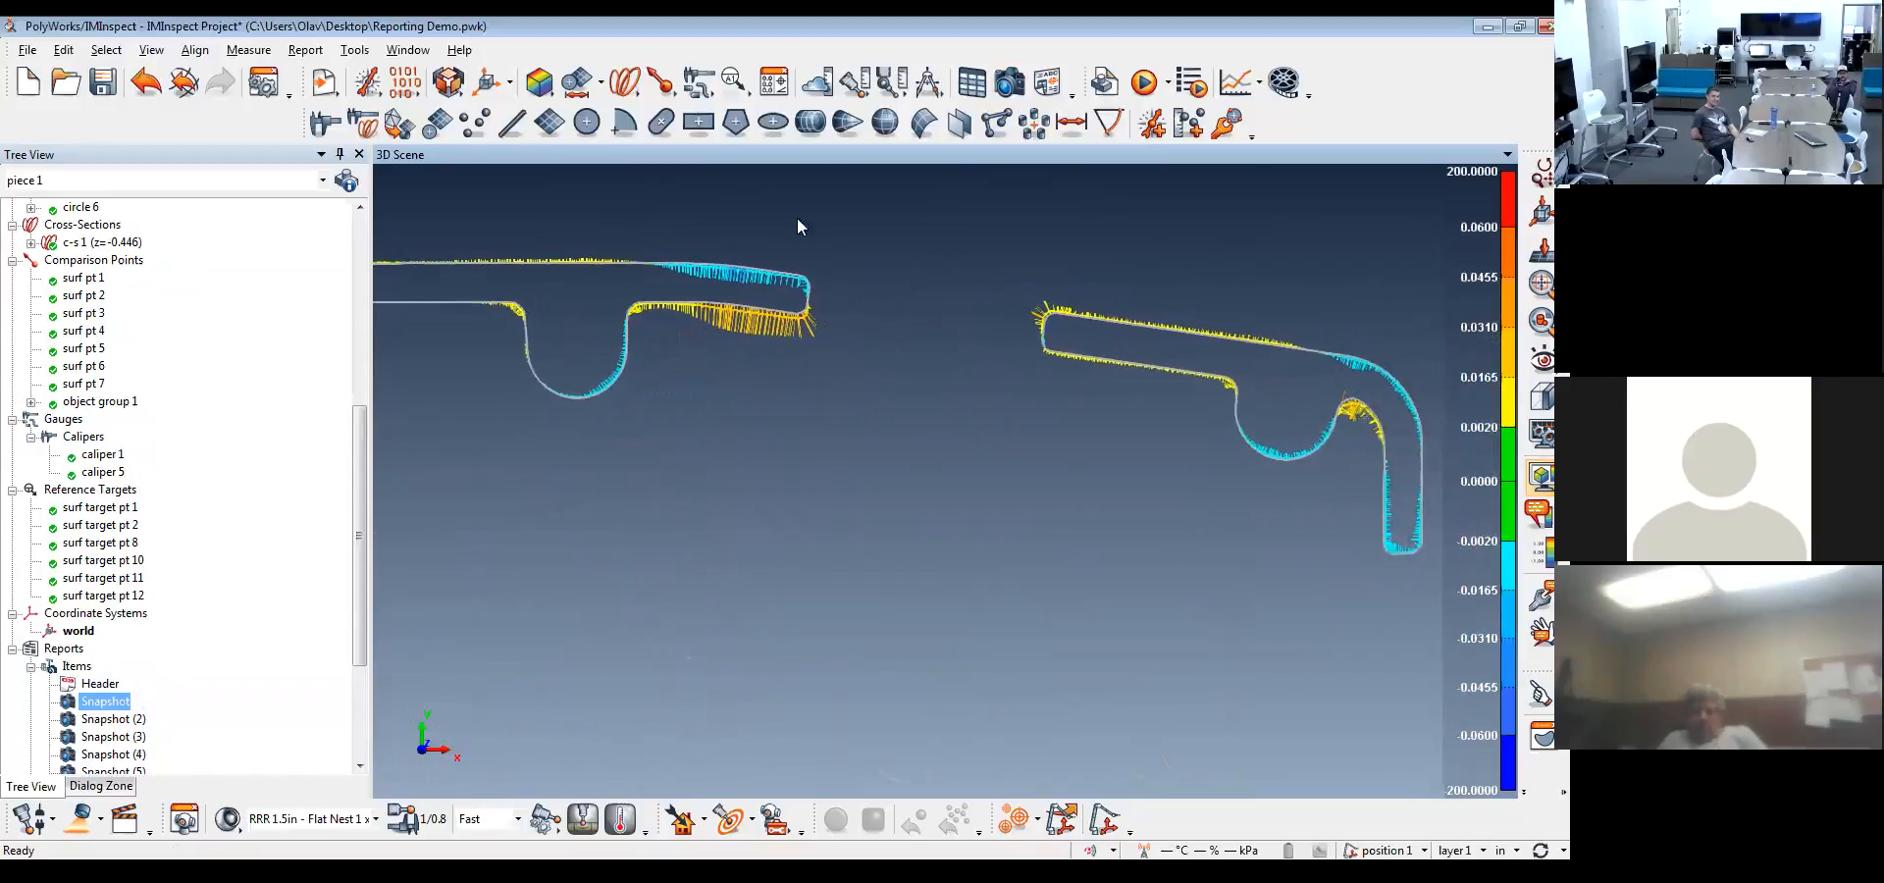
# Add color map point annotations to both wall ends beside the cross-section's lower gap and take a report snapshot of them
pyautogui.moveTo(1152, 681); pyautogui.dragTo(1181, 365, button='middle')
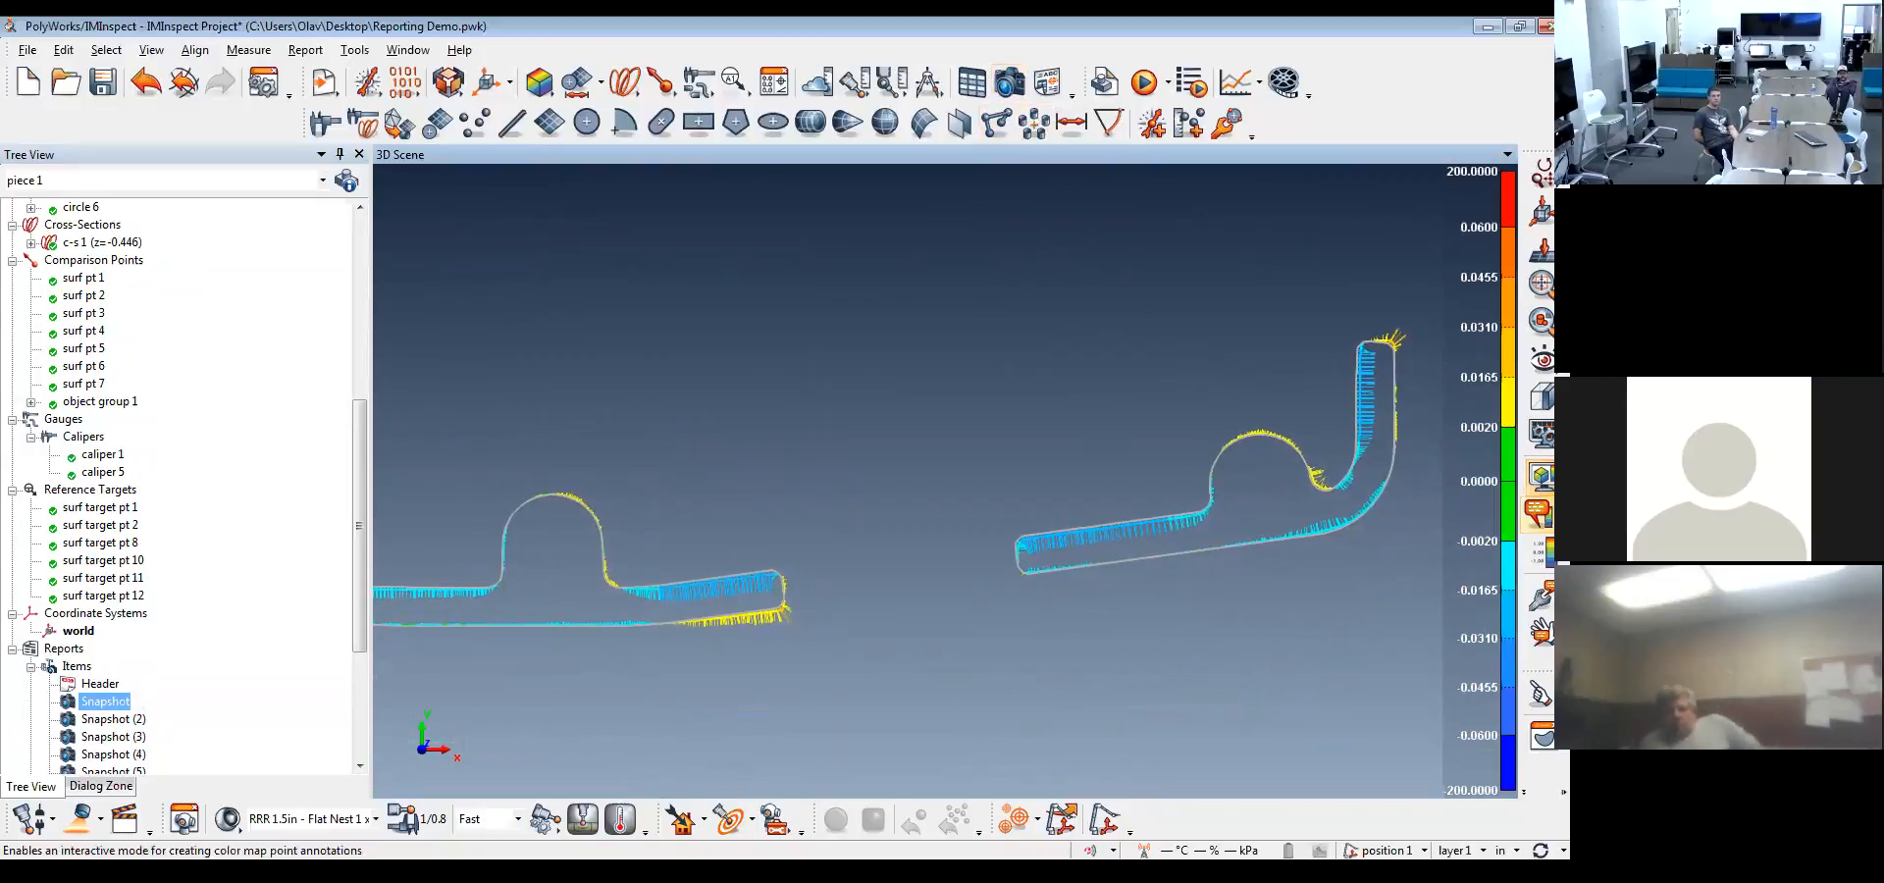
pyautogui.click(1539, 511)
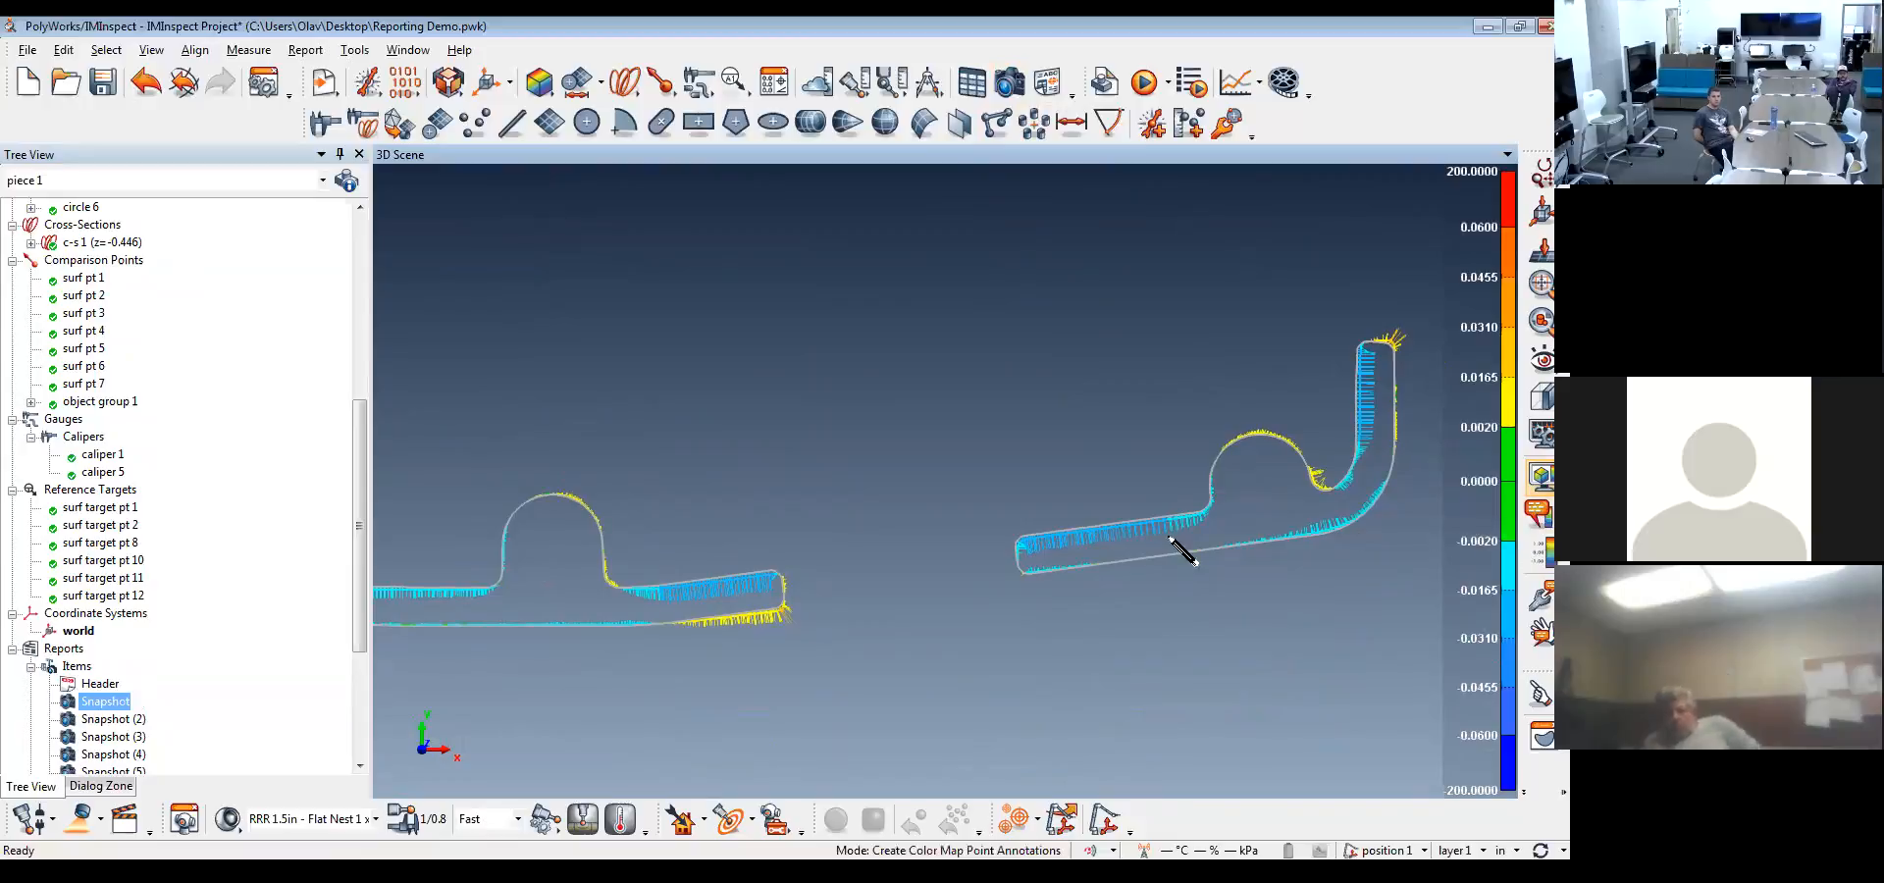
pyautogui.click(1103, 531)
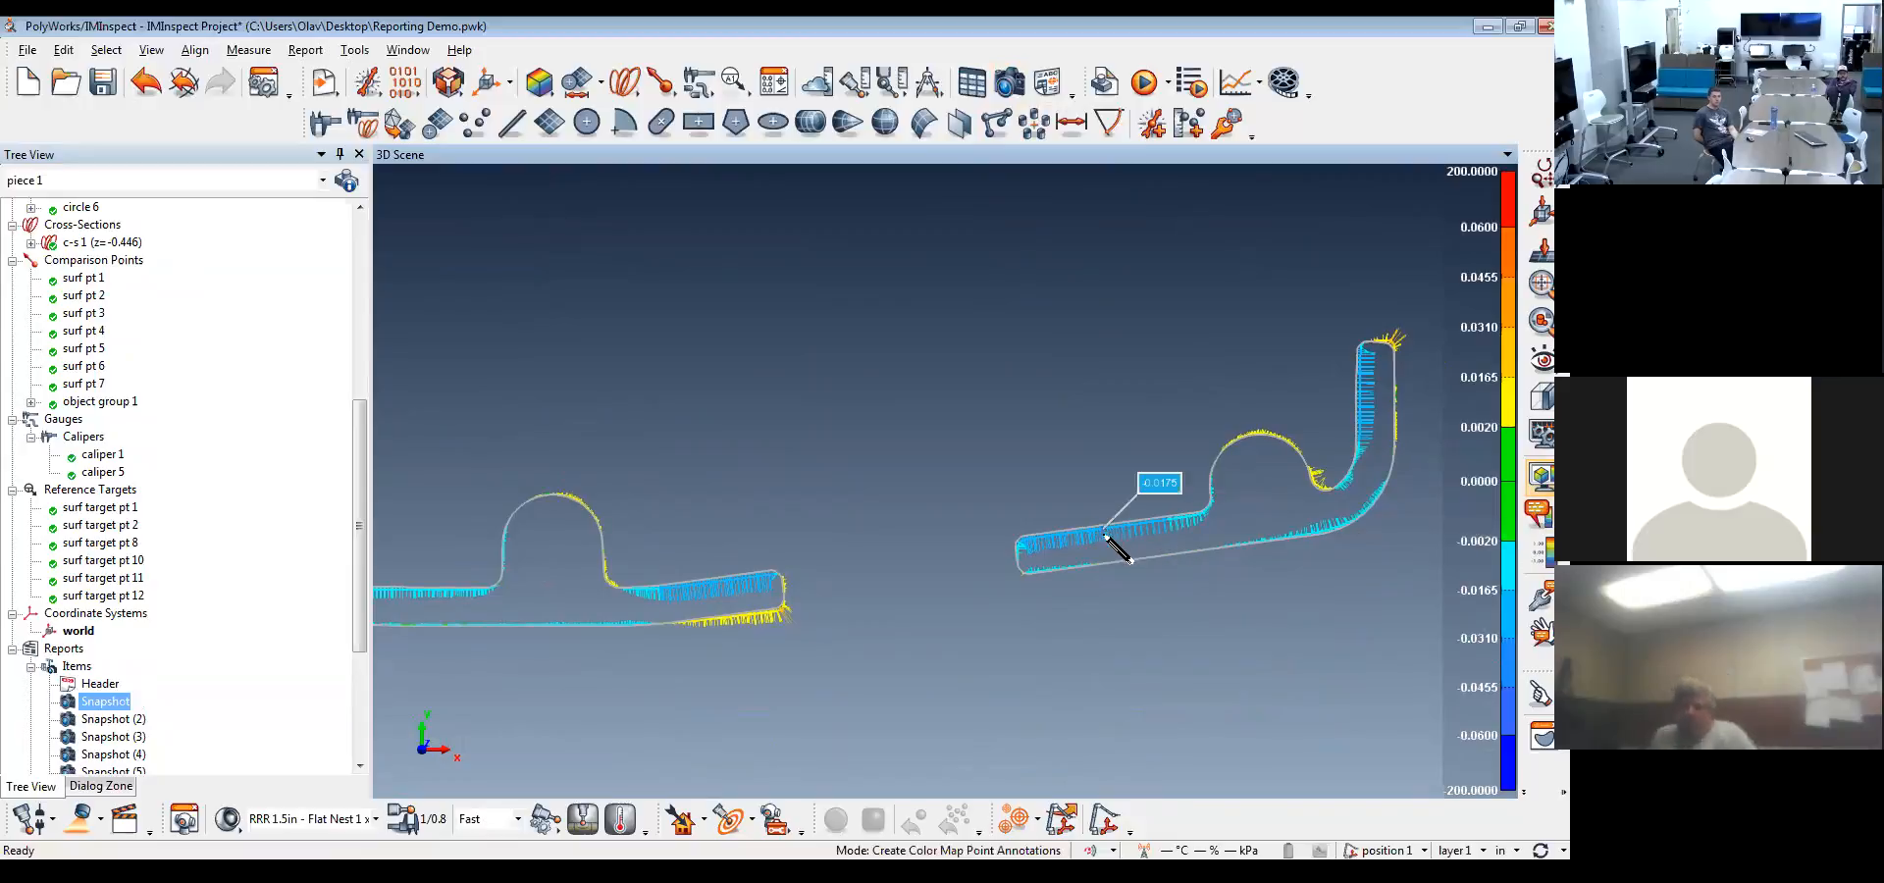
pyautogui.click(765, 616)
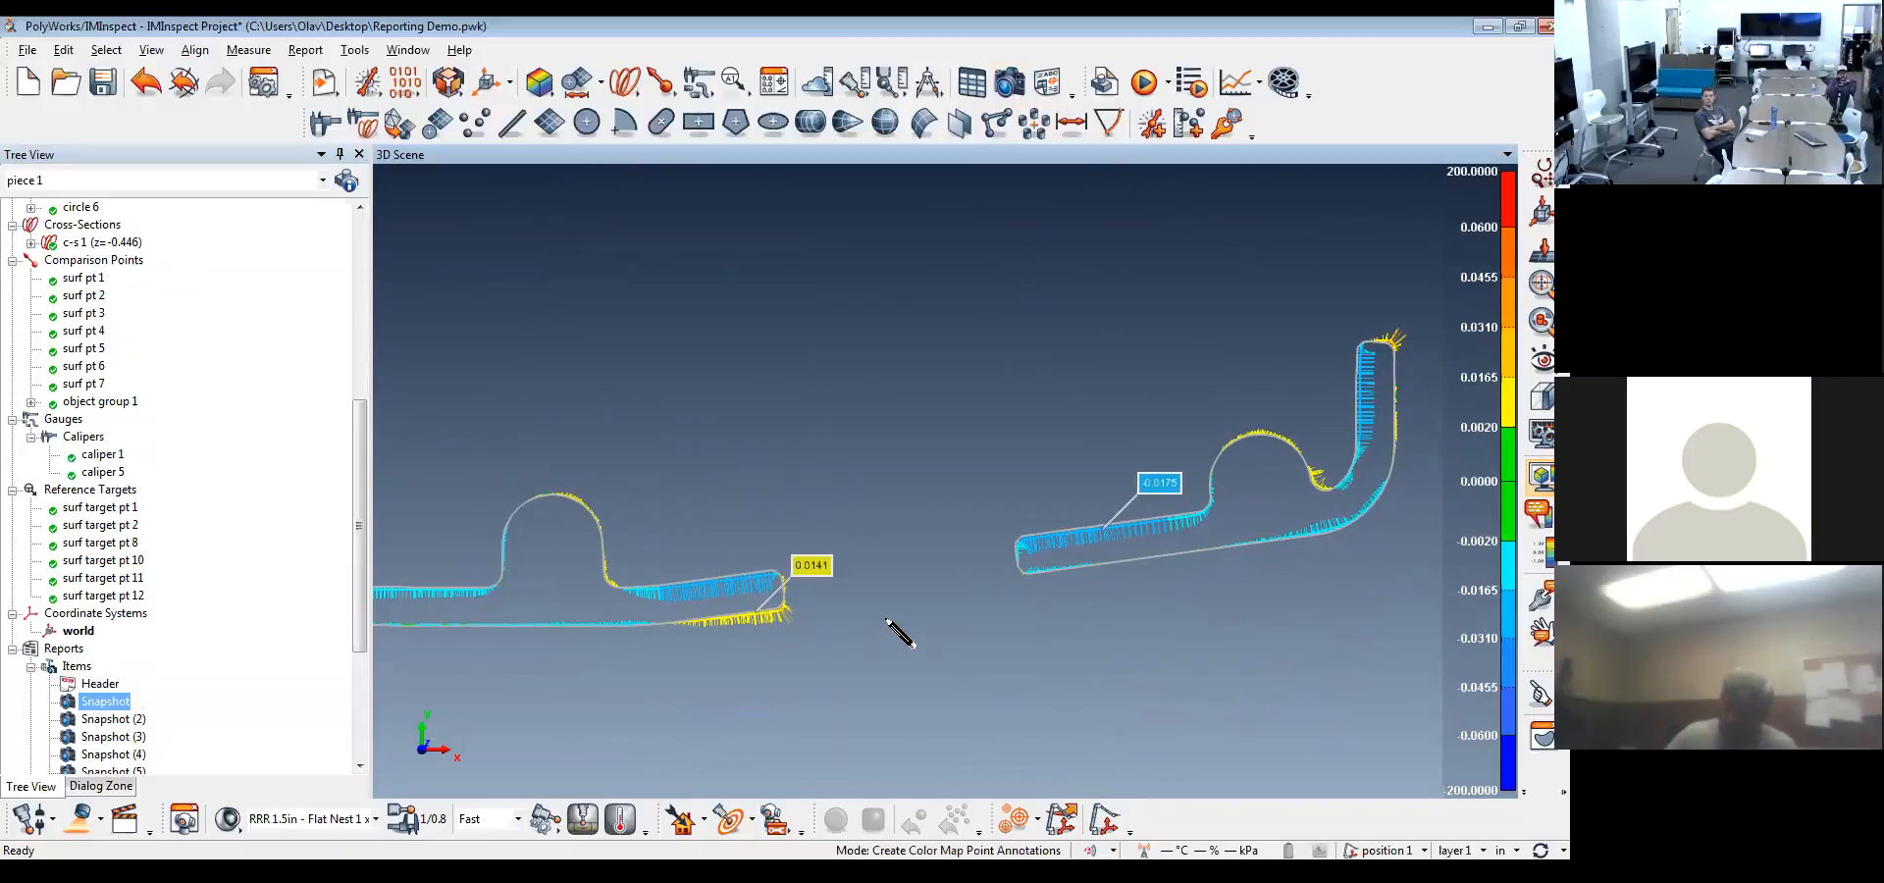
pyautogui.click(1008, 82)
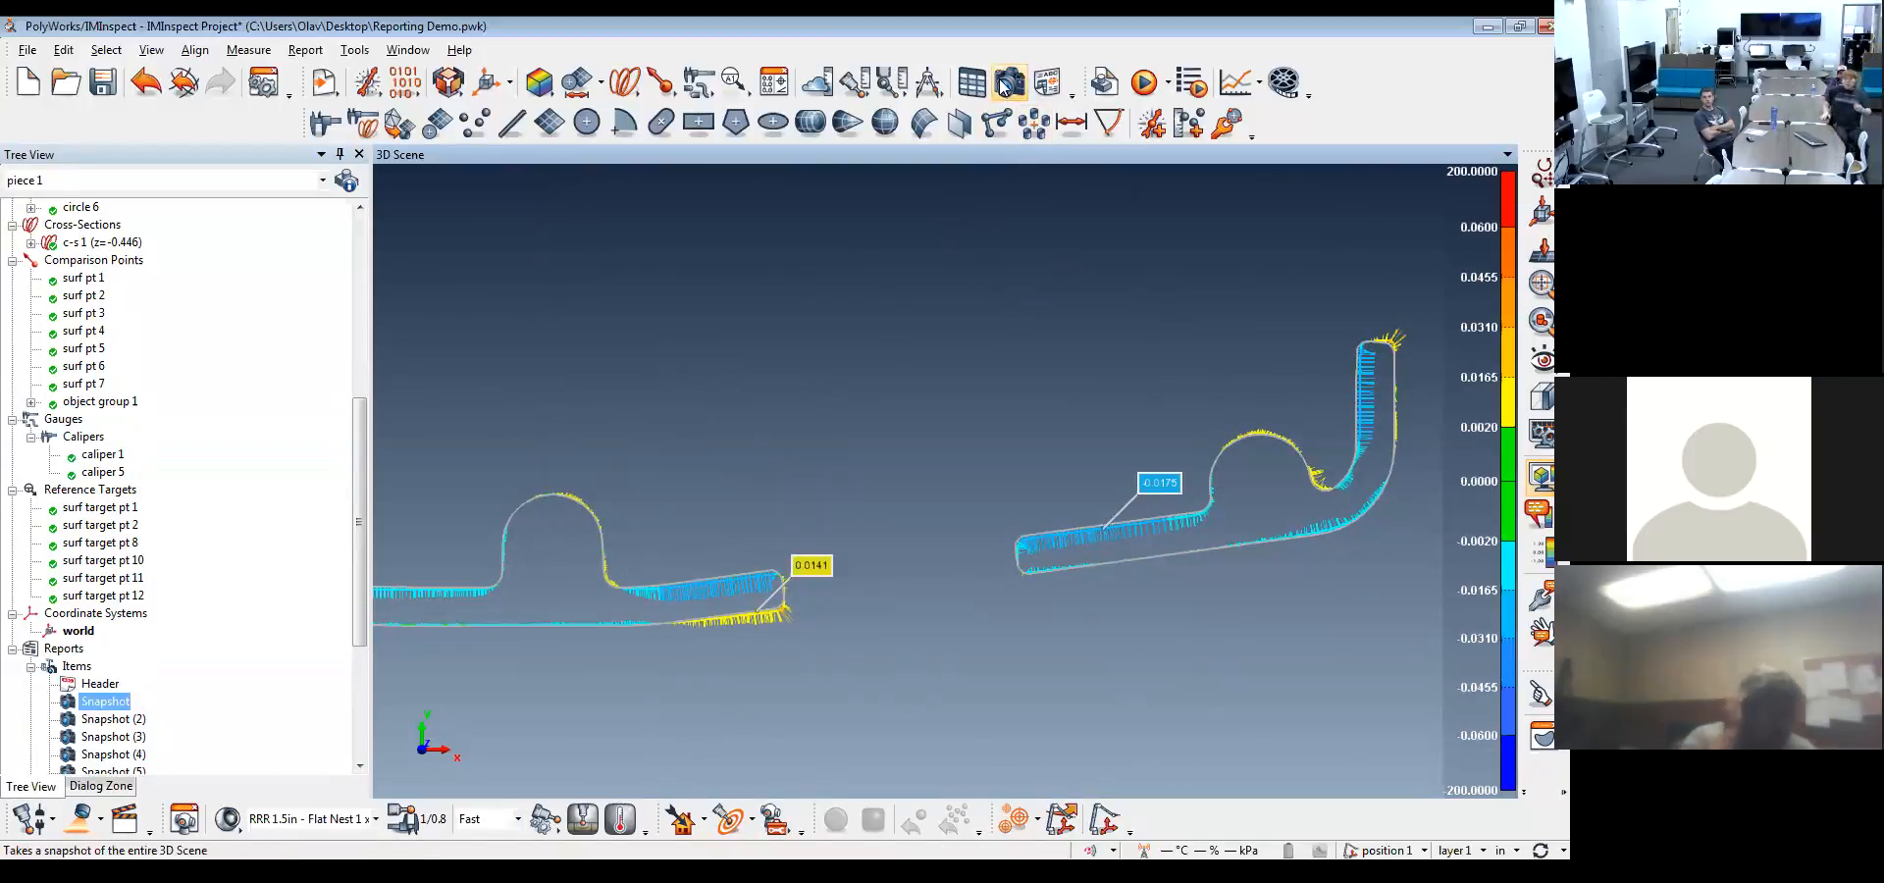
# Hide cross-section c-s 1 and redisplay the Sample Casting.igs reference model with the color map turned off
pyautogui.scroll(-4, 1154, 534)
pyautogui.moveTo(762, 475); pyautogui.dragTo(826, 684, button='middle')
pyautogui.scroll(-2, 896, 575)
pyautogui.moveTo(925, 585); pyautogui.dragTo(928, 569, button='middle')
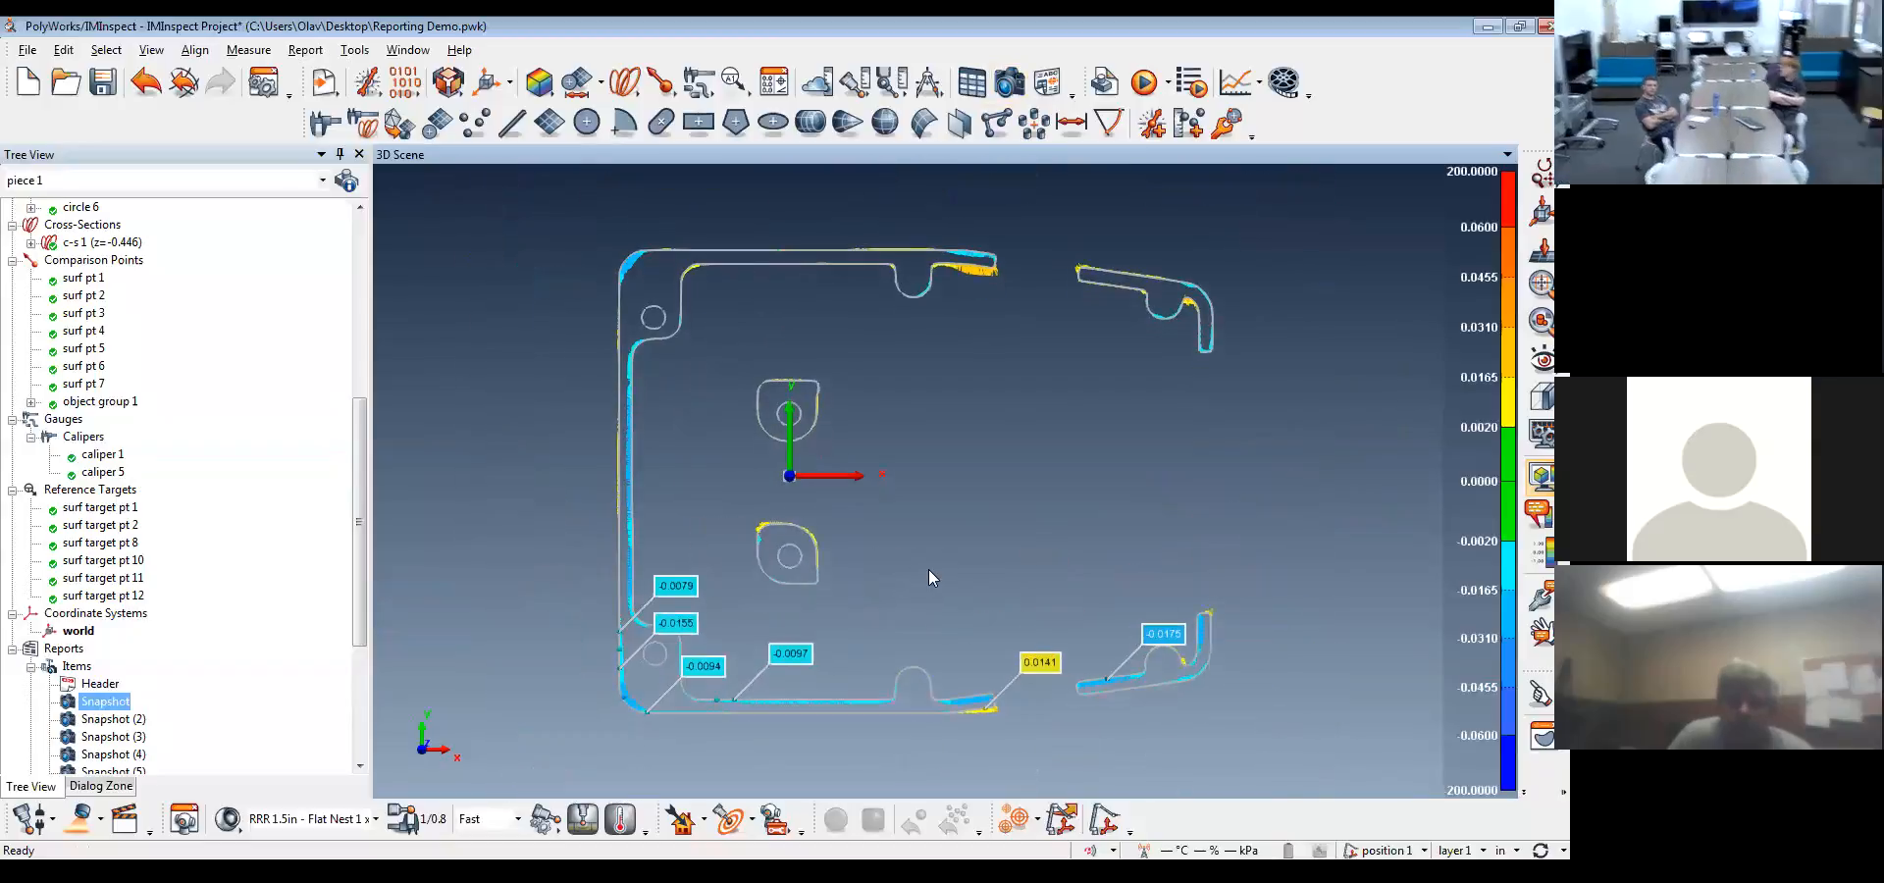
pyautogui.moveTo(361, 537); pyautogui.dragTo(374, 386)
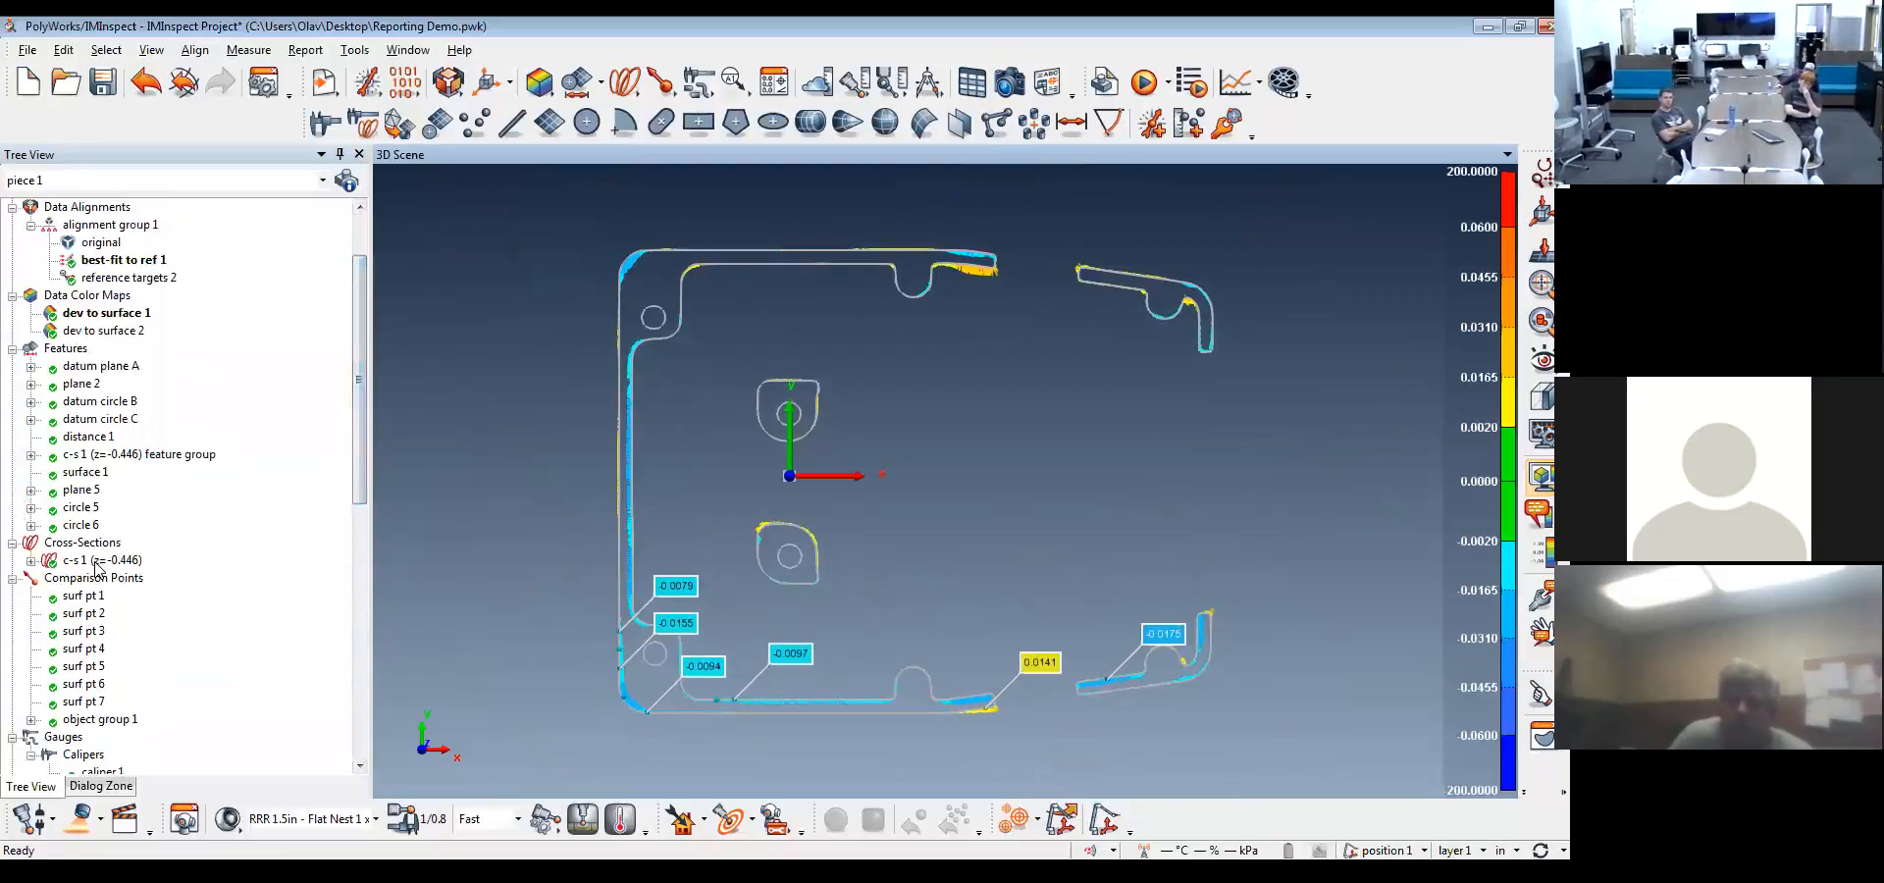
pyautogui.middleClick(96, 561)
pyautogui.moveTo(355, 300); pyautogui.dragTo(363, 255)
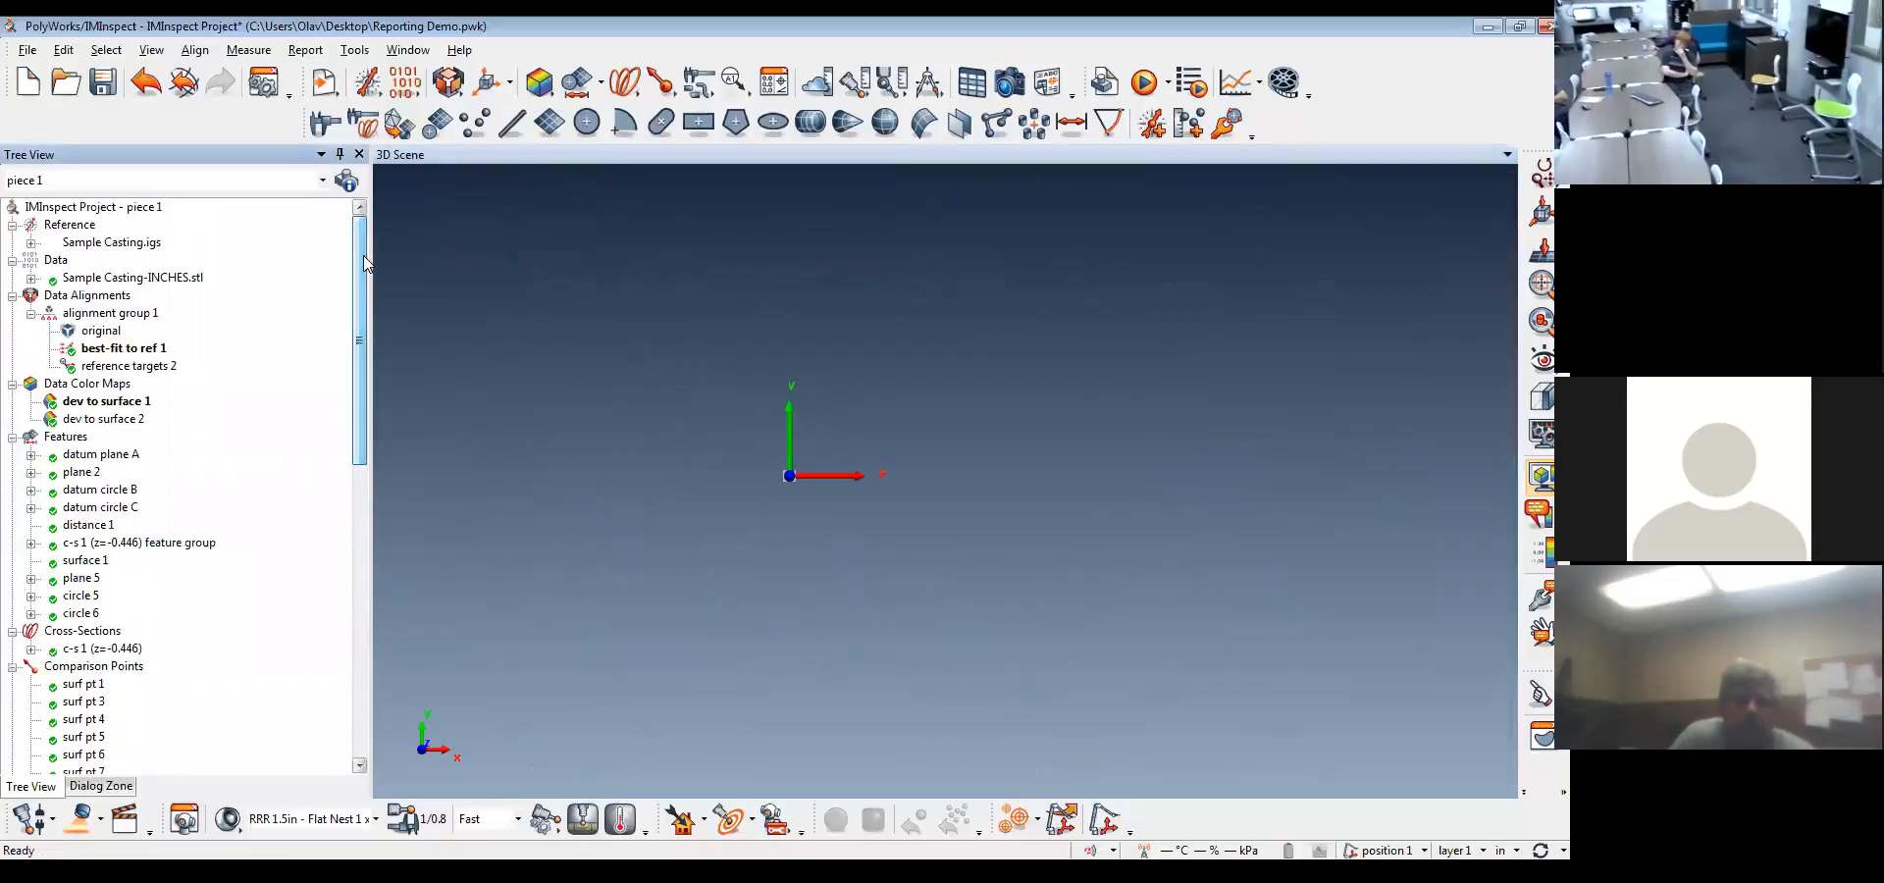
pyautogui.moveTo(988, 462); pyautogui.dragTo(1418, 446)
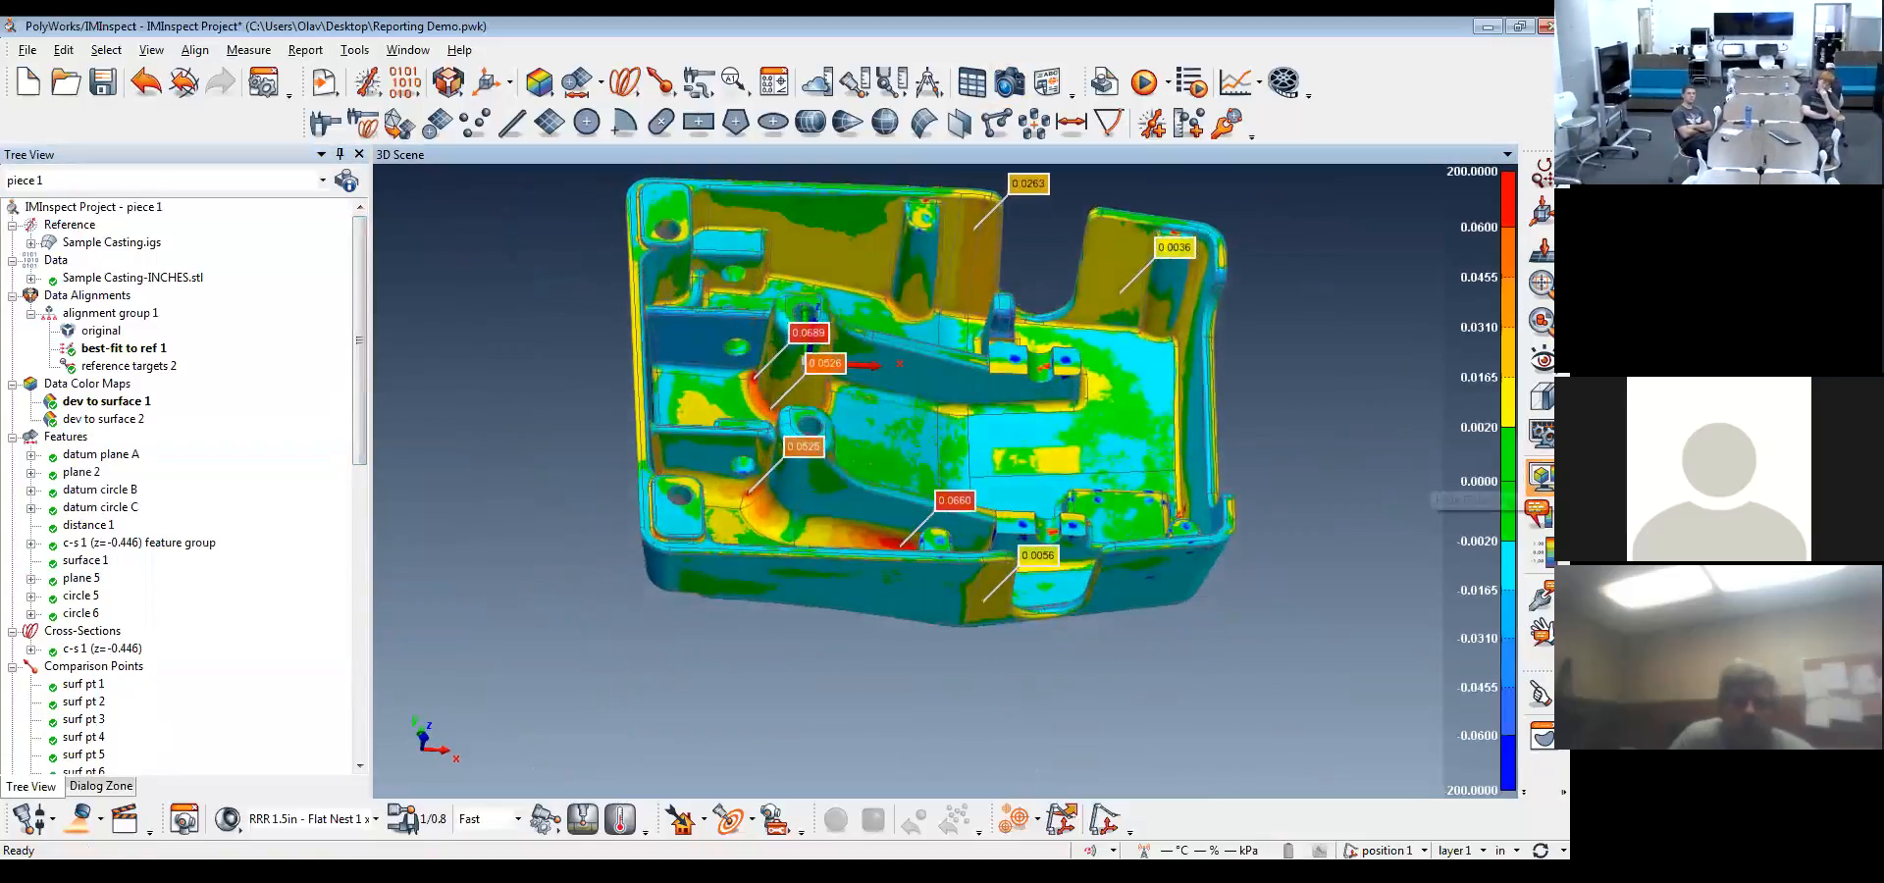
pyautogui.click(1541, 477)
pyautogui.moveTo(981, 450); pyautogui.dragTo(612, 504)
pyautogui.moveTo(360, 435)
pyautogui.mouseDown()
pyautogui.moveTo(339, 738)
pyautogui.moveTo(353, 436)
pyautogui.mouseUp()
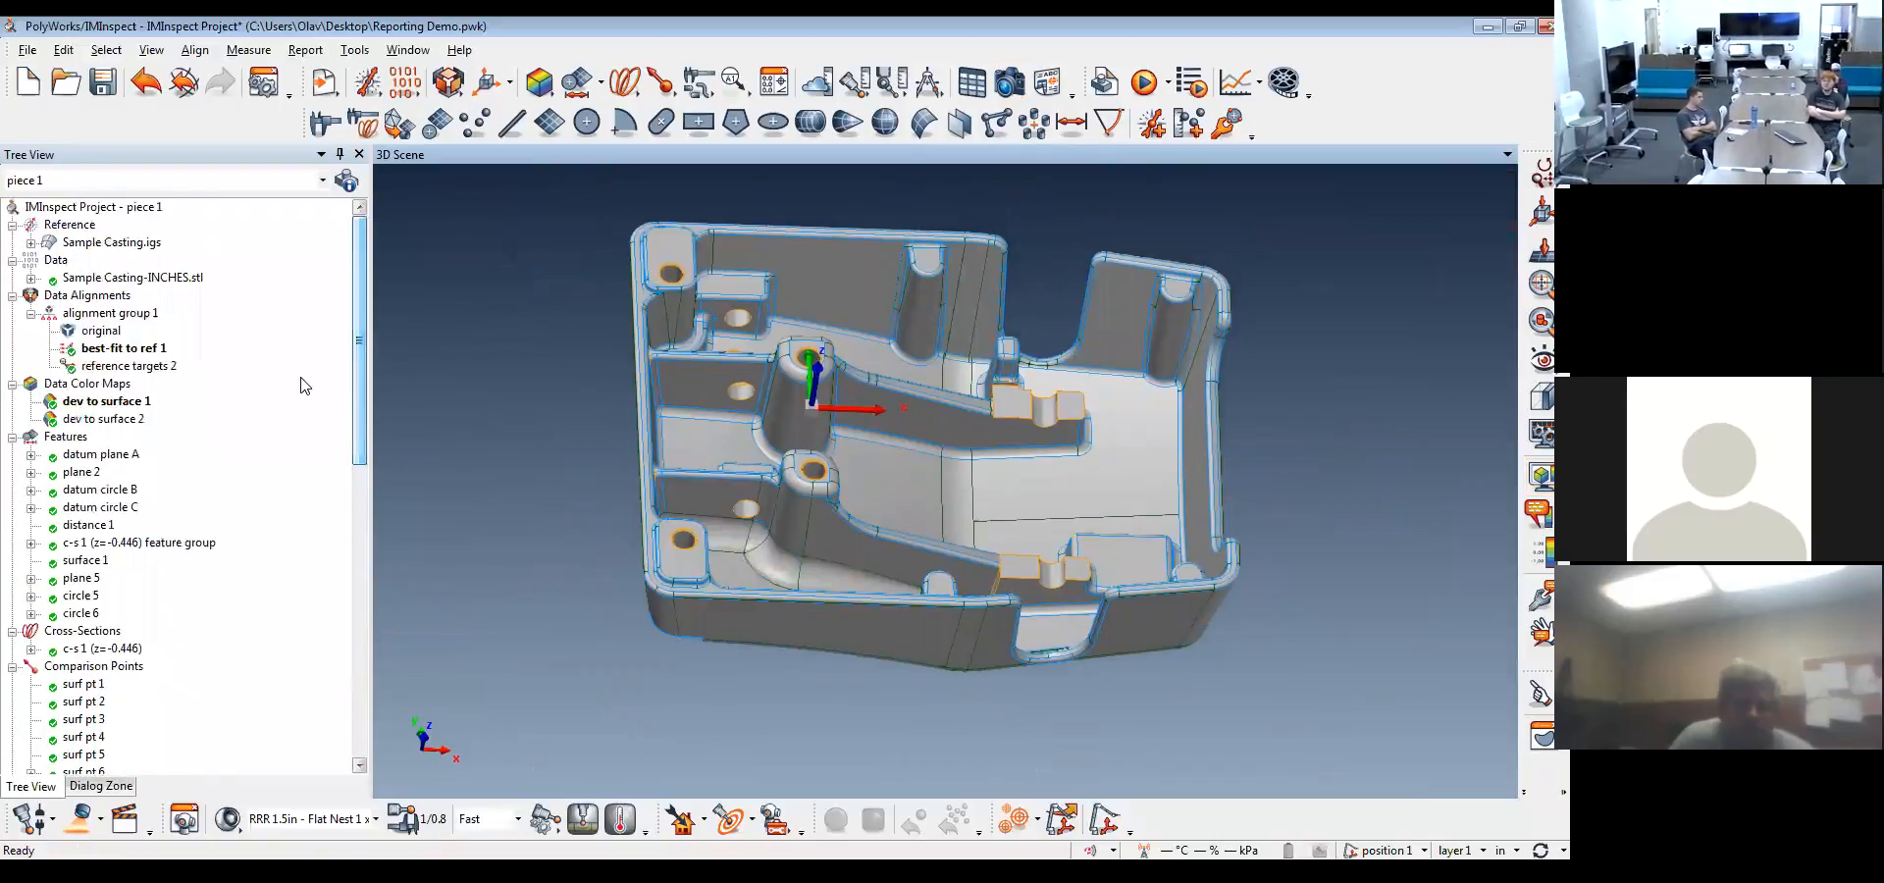
# Make reference targets 2 the active data alignment
pyautogui.click(157, 368)
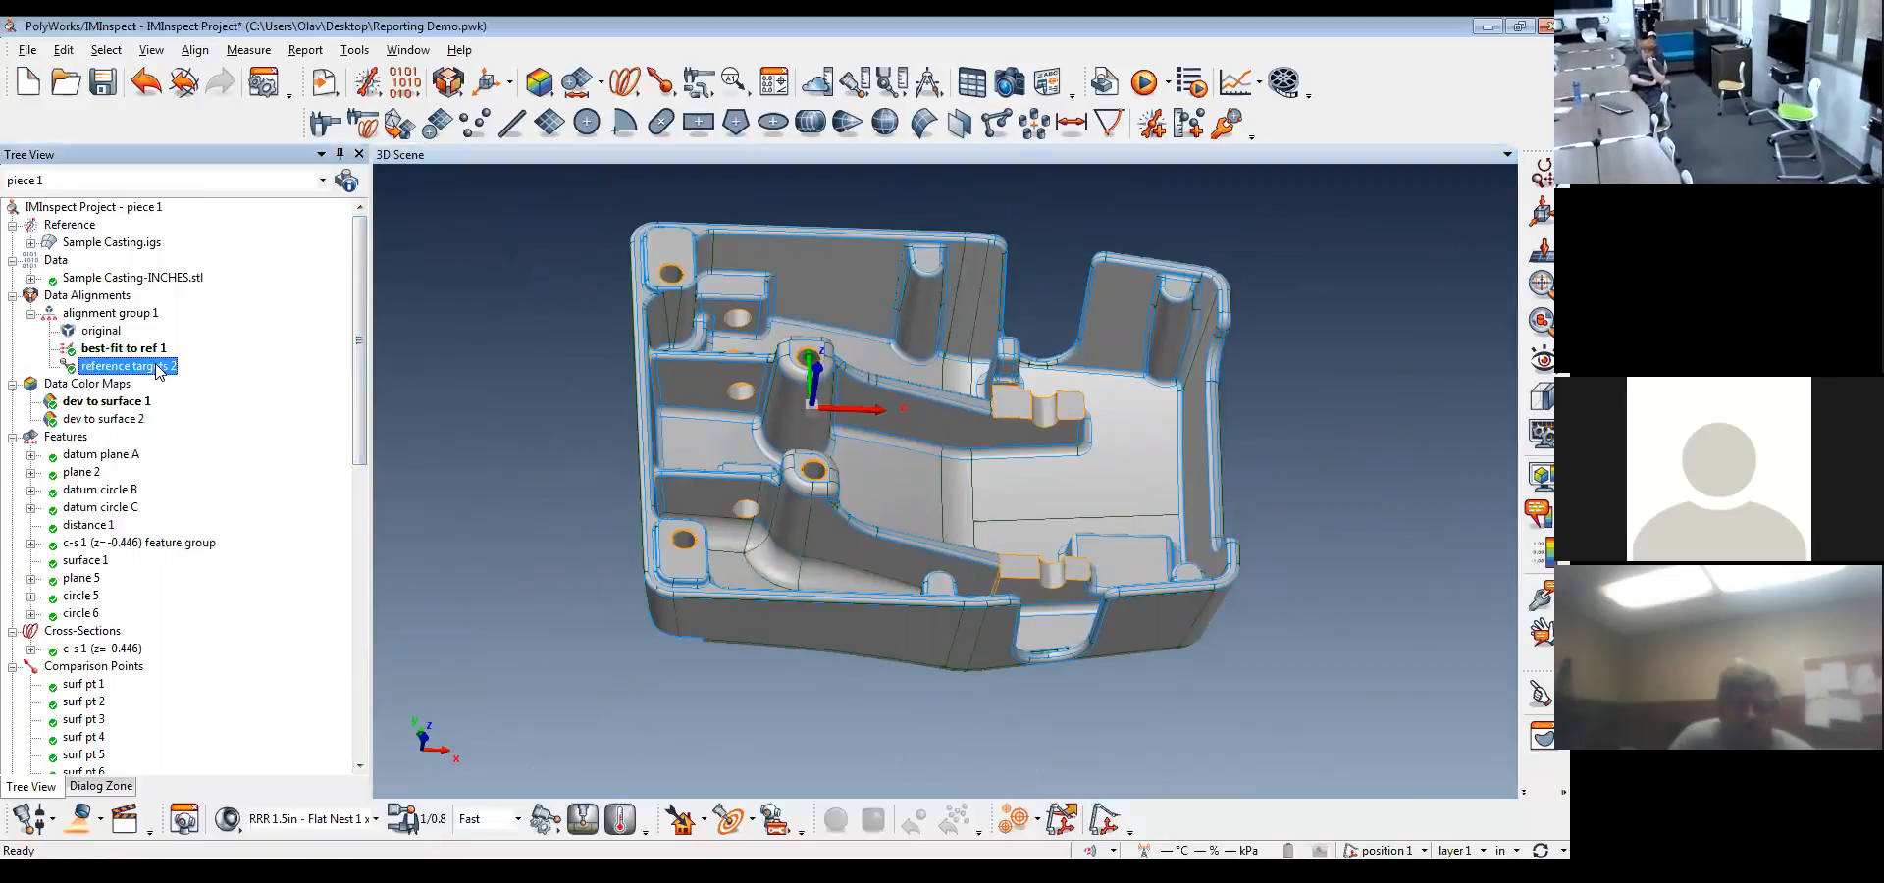
pyautogui.rightClick(157, 368)
pyautogui.click(184, 373)
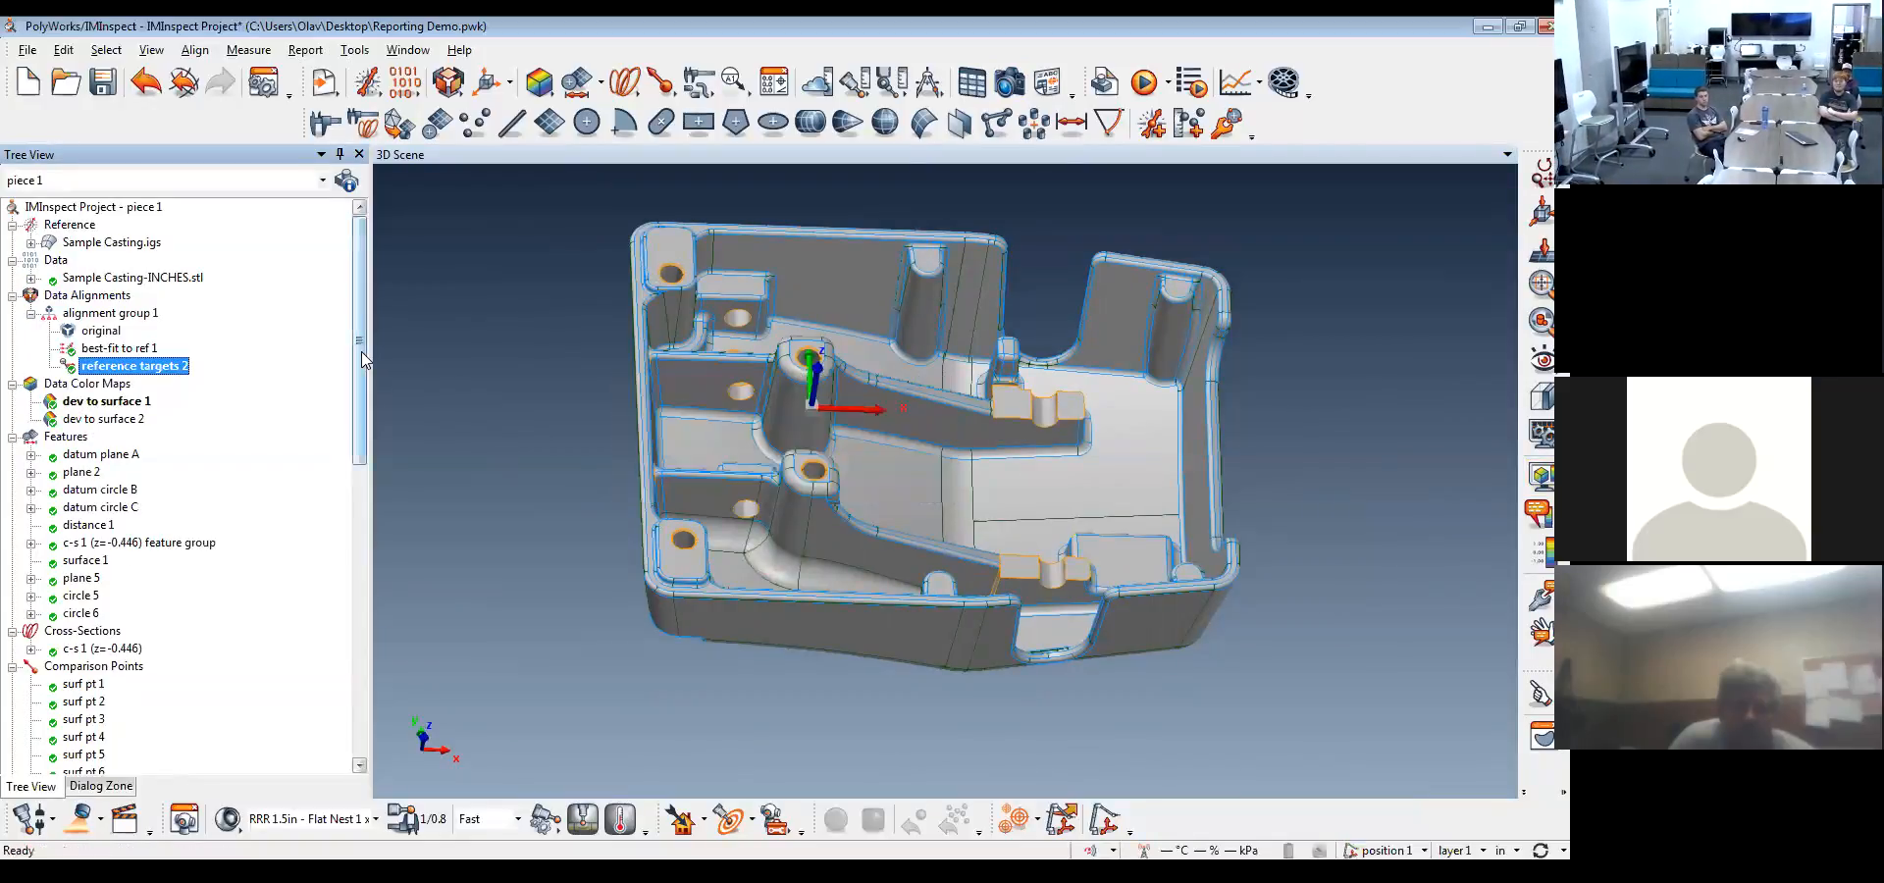
# Examine the data alignment choices in the properties of the first report snapshot and leave it on (Active)
pyautogui.moveTo(361, 351); pyautogui.dragTo(369, 661)
pyautogui.rightClick(113, 455)
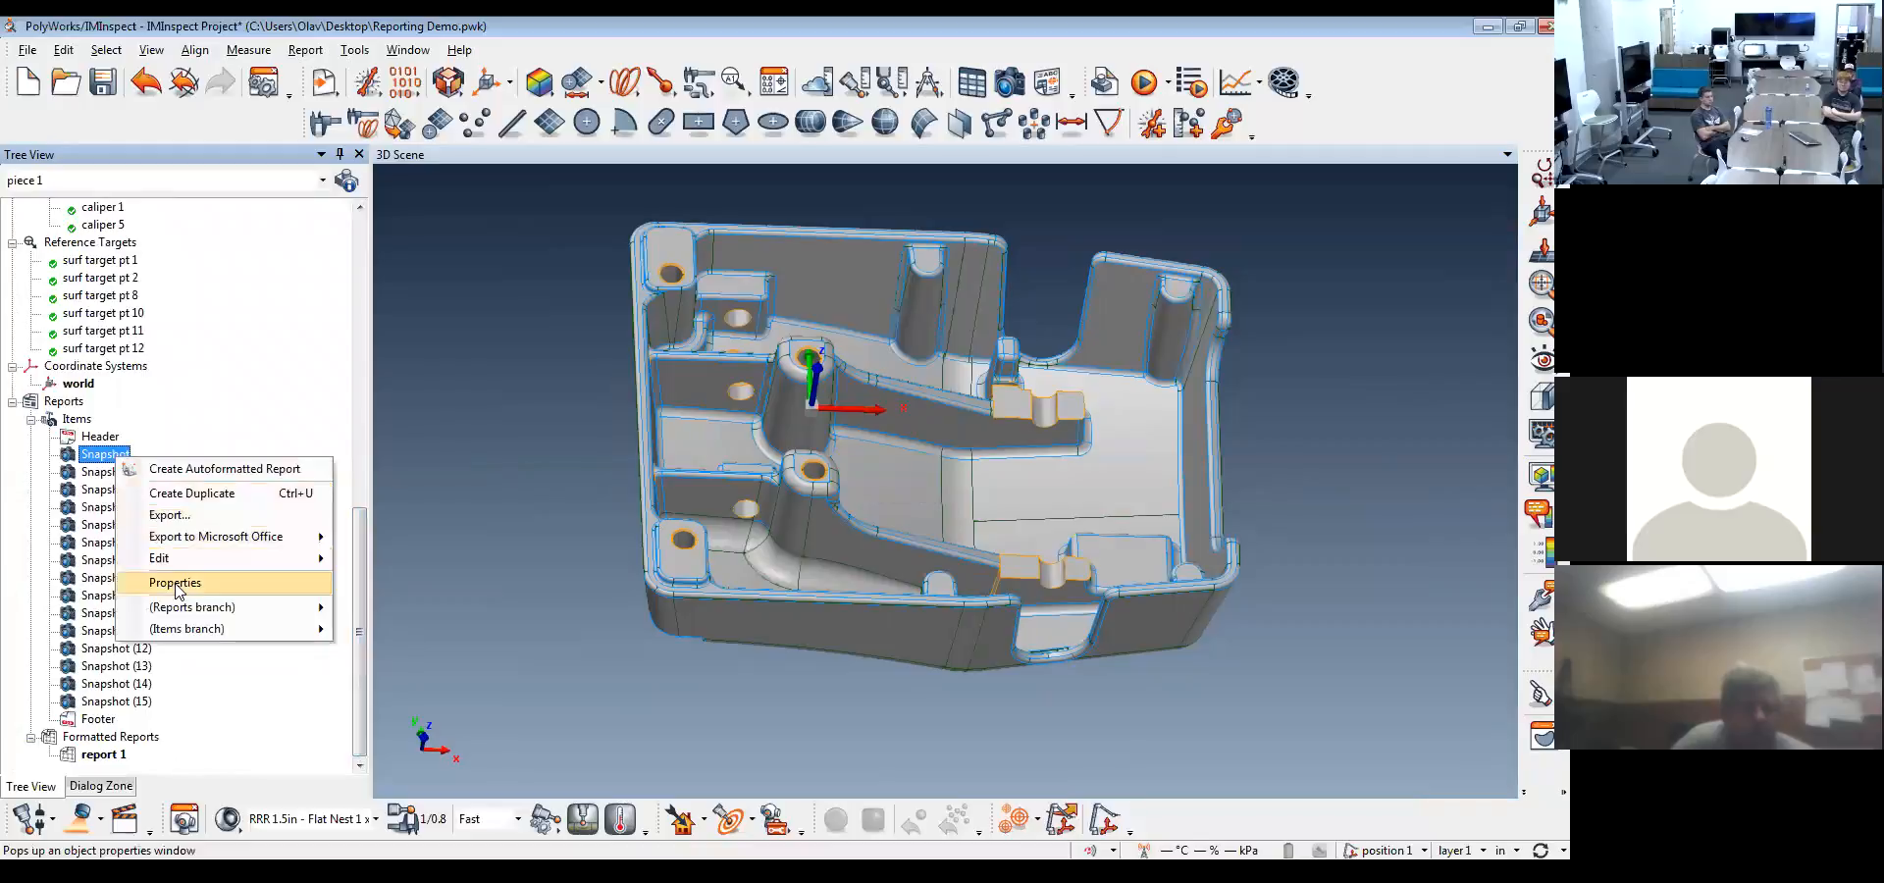
pyautogui.click(176, 585)
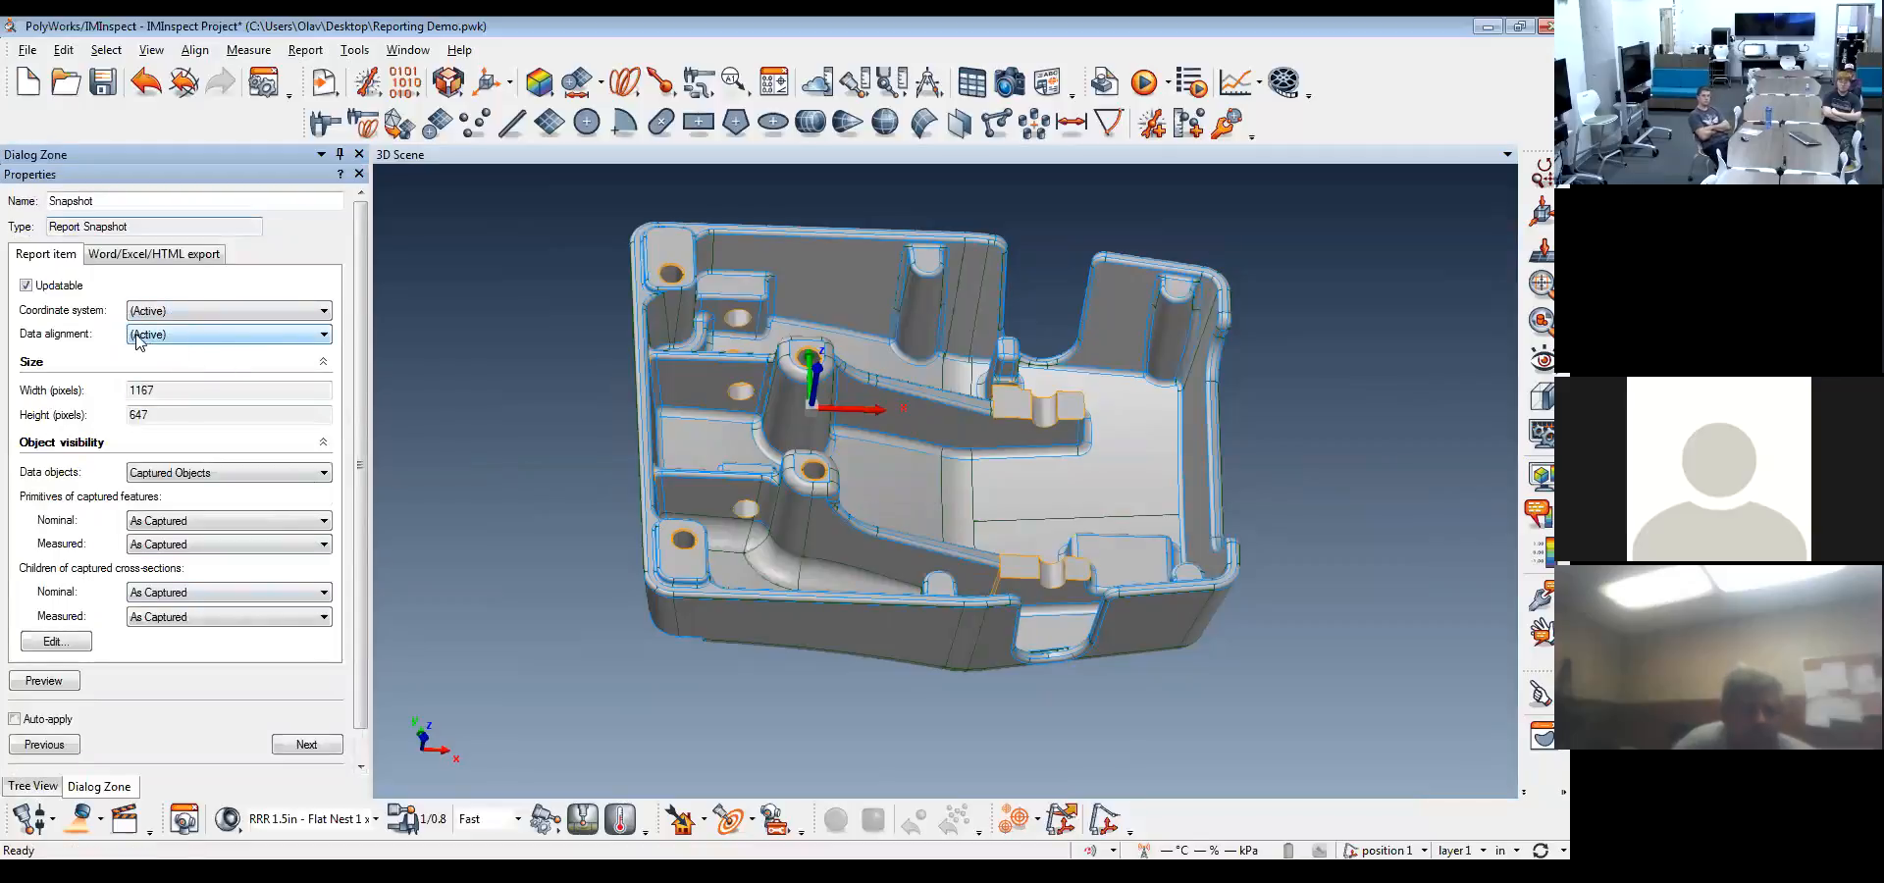
pyautogui.click(235, 336)
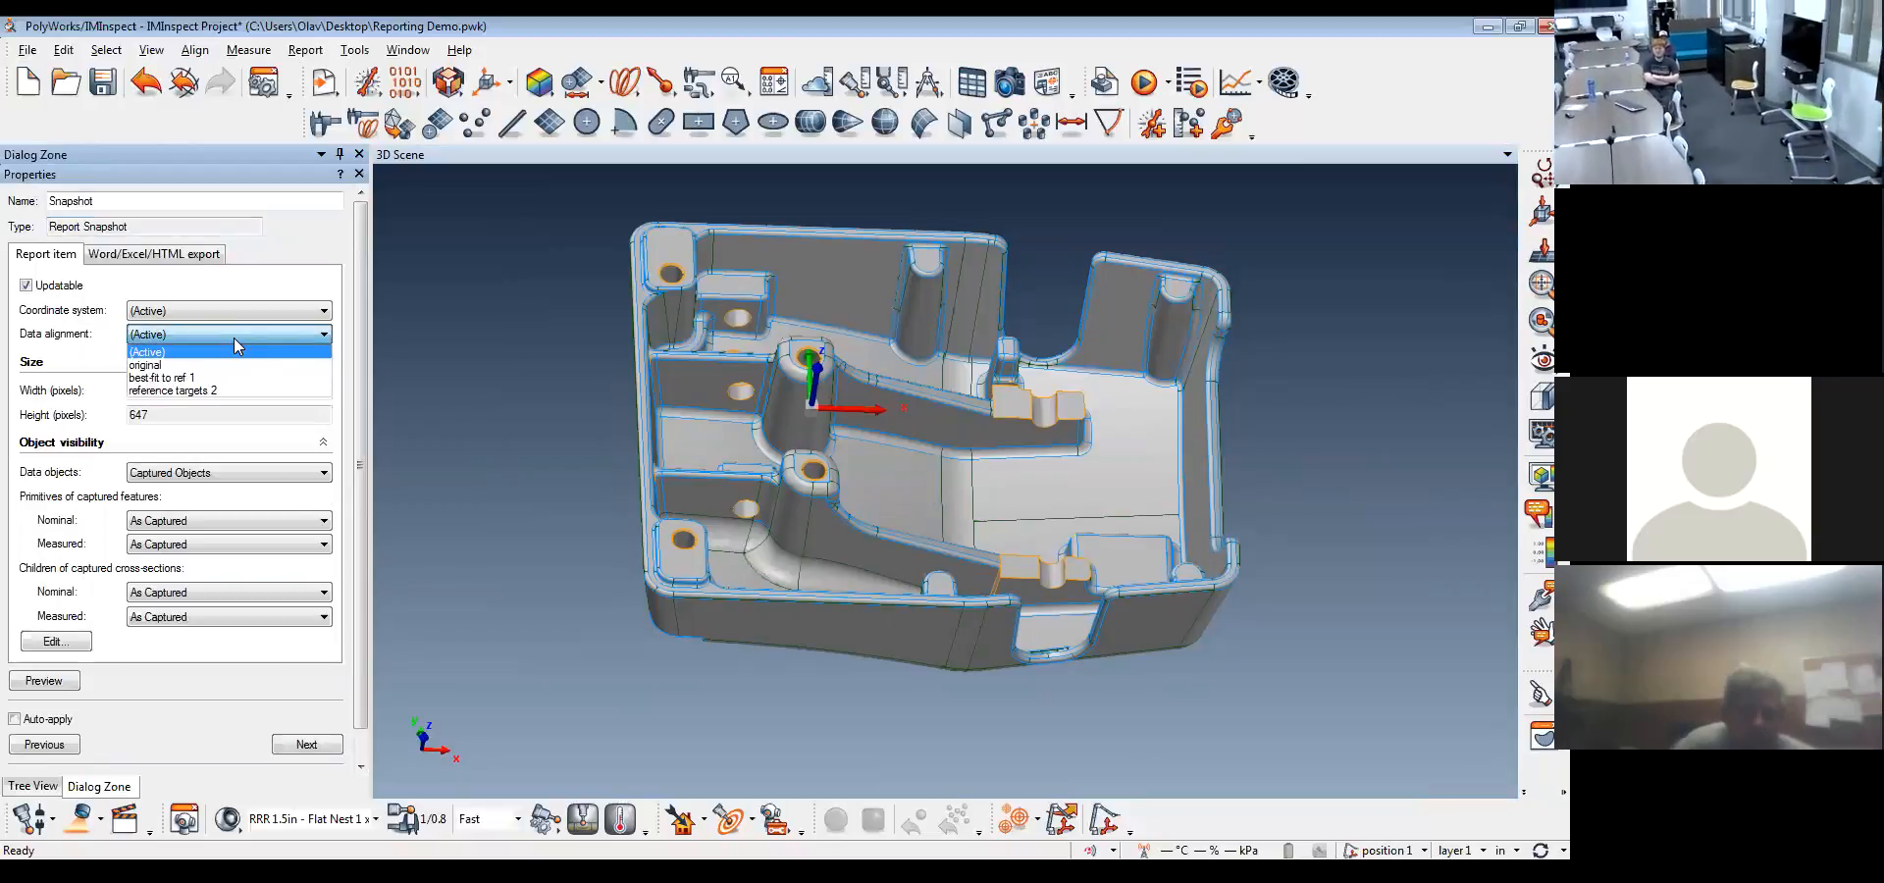
pyautogui.click(249, 329)
pyautogui.click(360, 753)
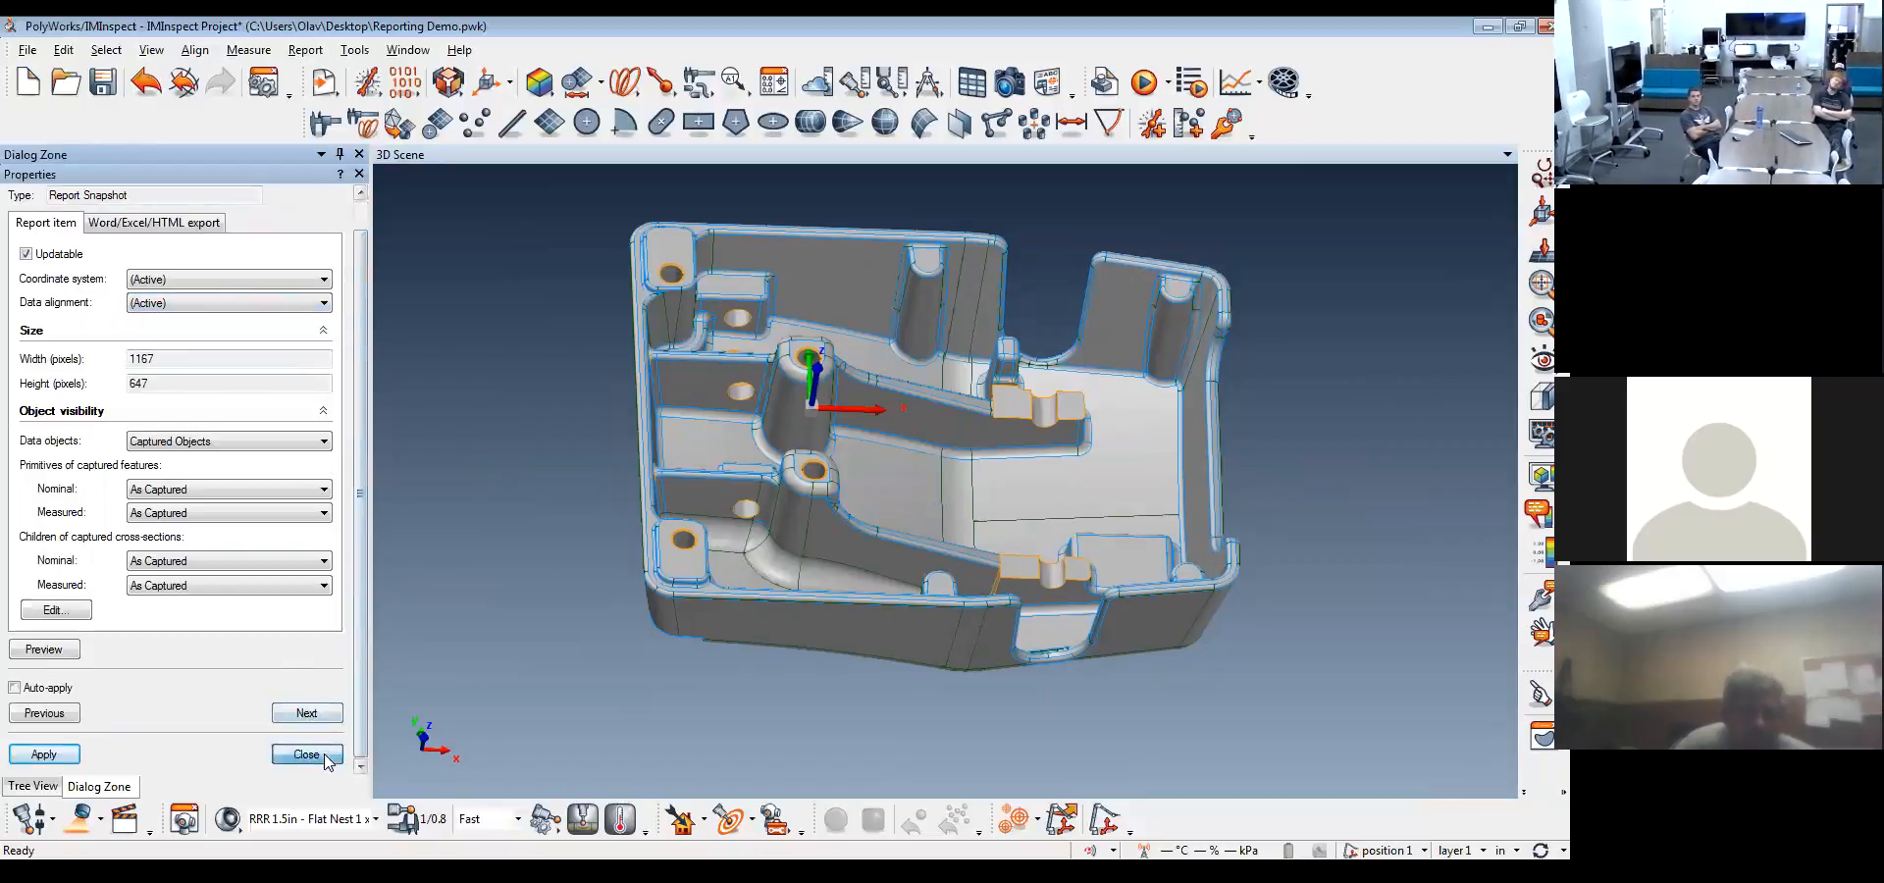
pyautogui.click(313, 751)
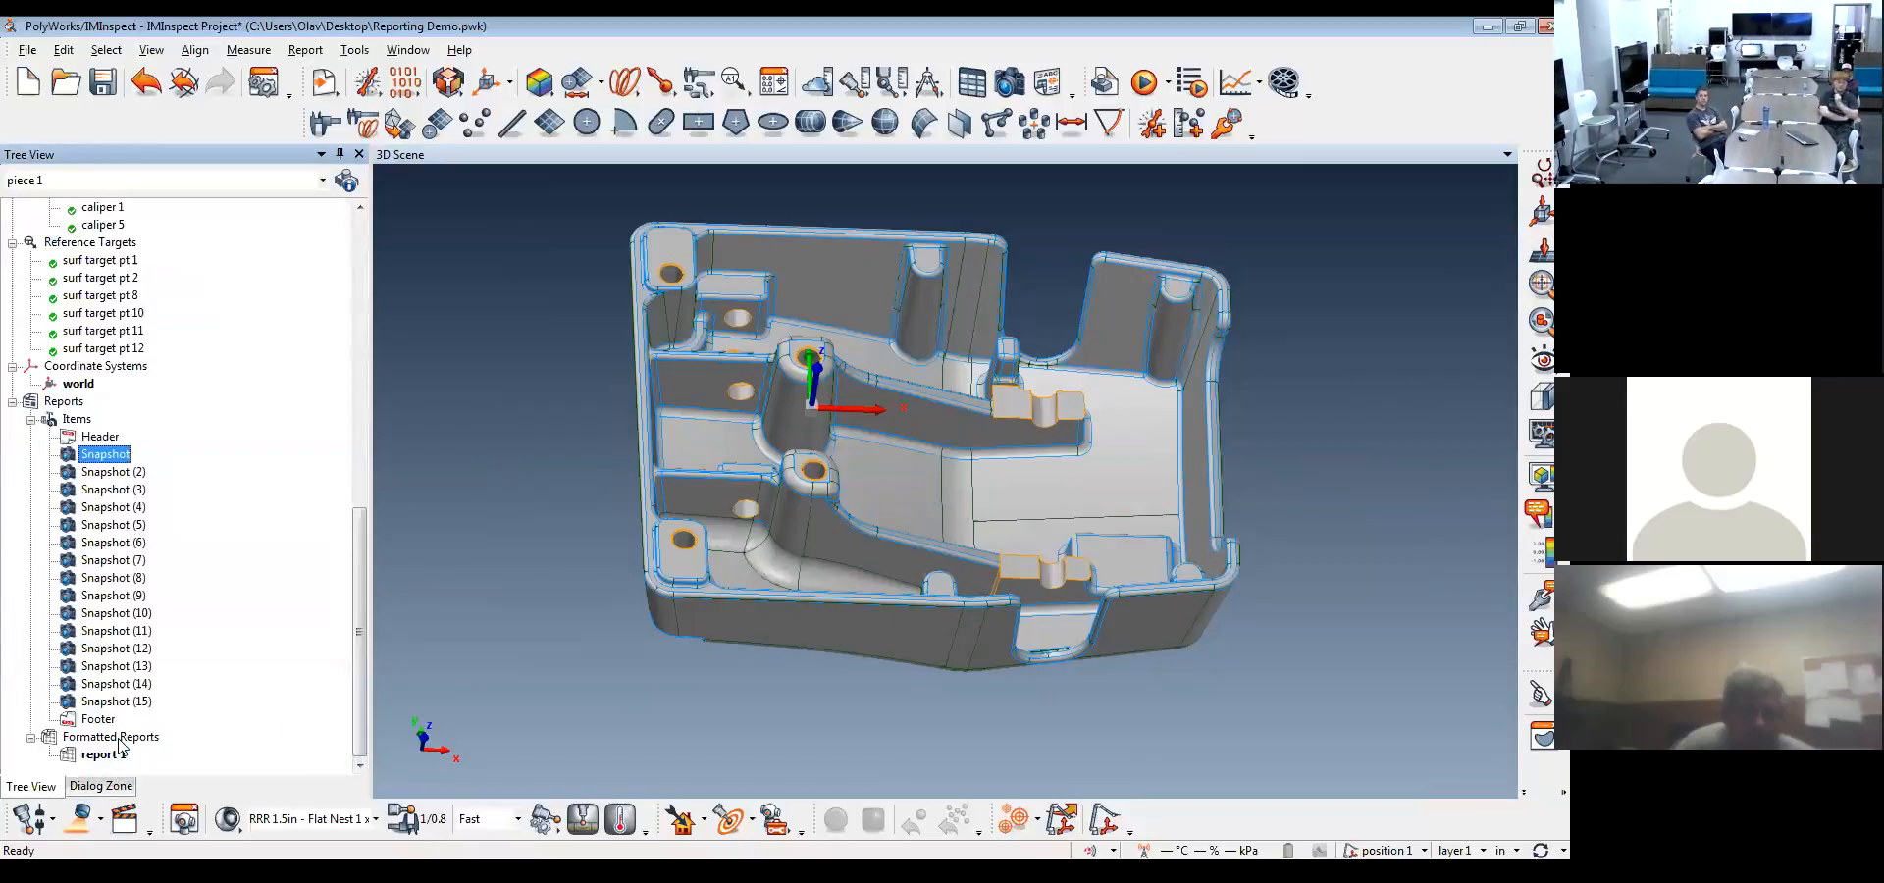
# Set the data alignment of all report snapshots, from Snapshot through Snapshot (15), to best-fit to ref 1
pyautogui.keyDown('shift'); pyautogui.click(123, 702); pyautogui.keyUp('shift')
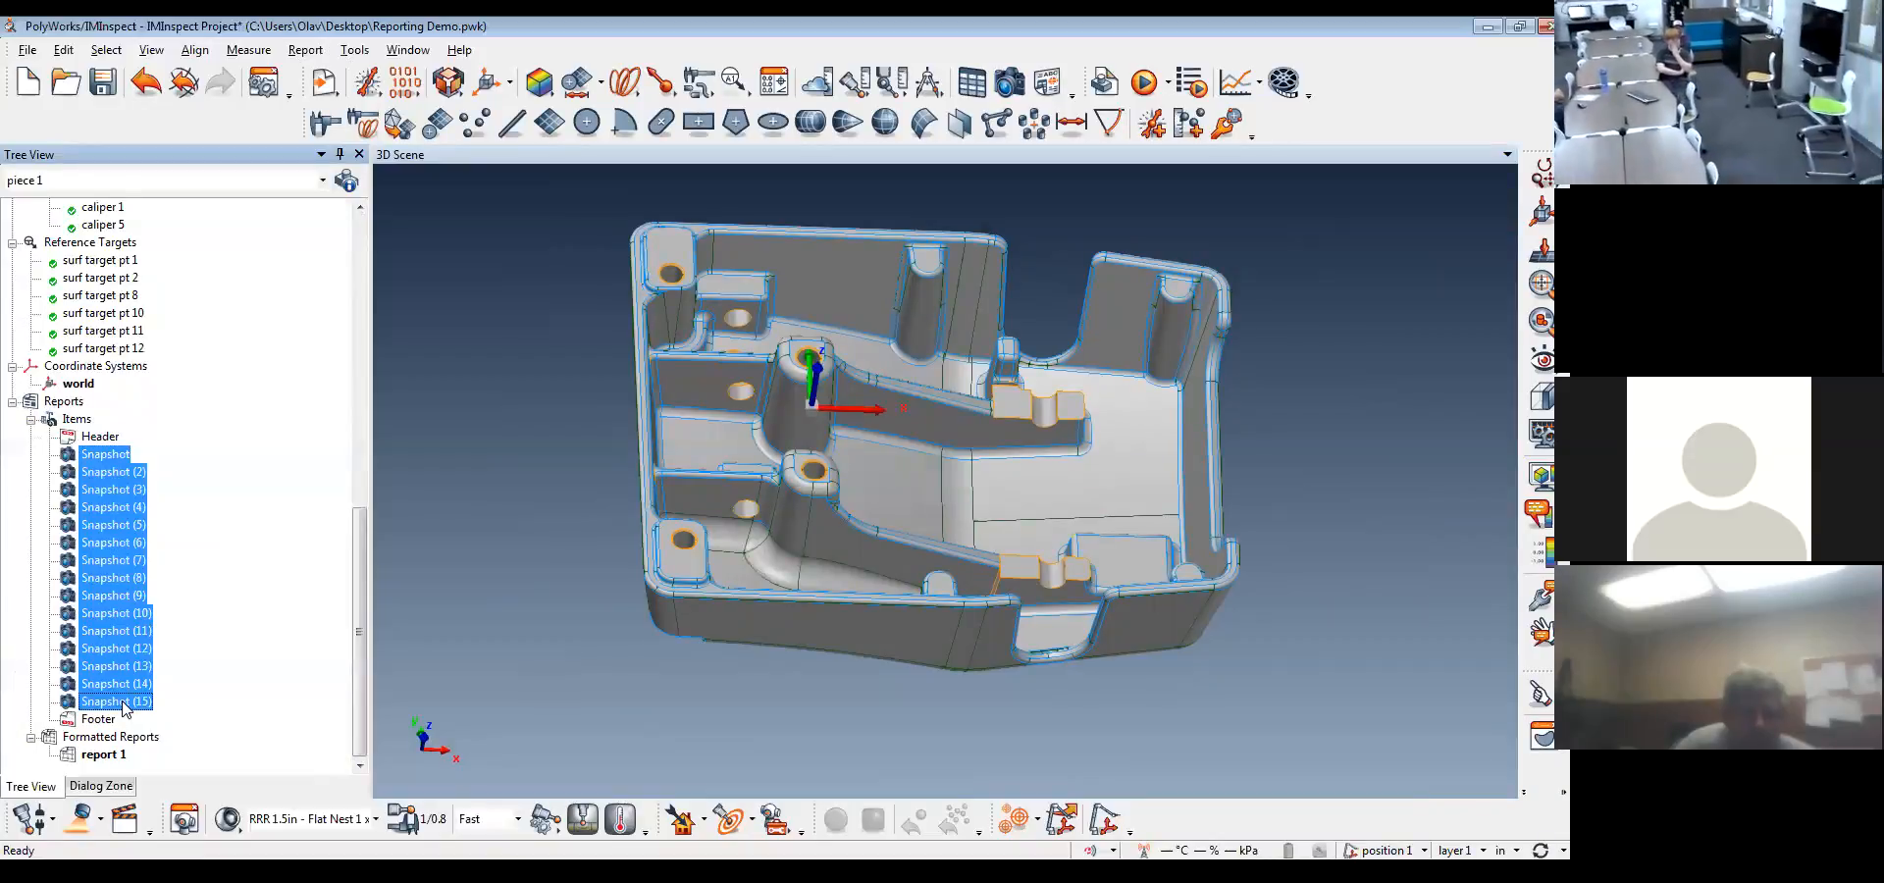
pyautogui.rightClick(120, 652)
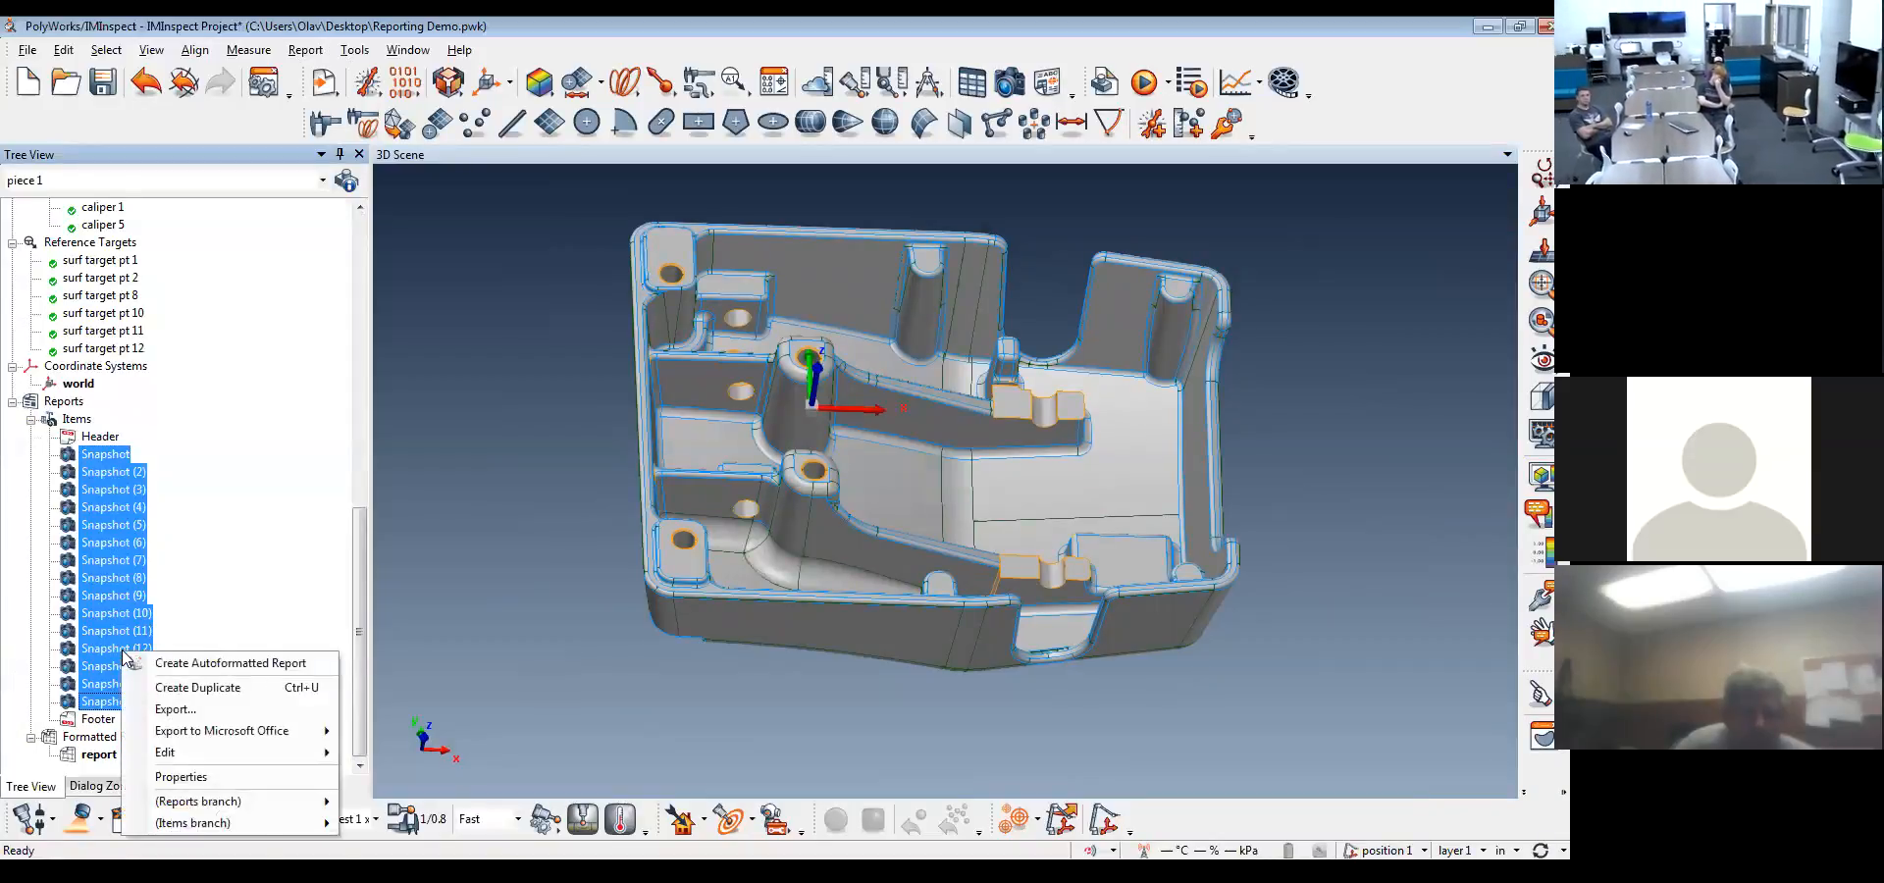
pyautogui.click(237, 779)
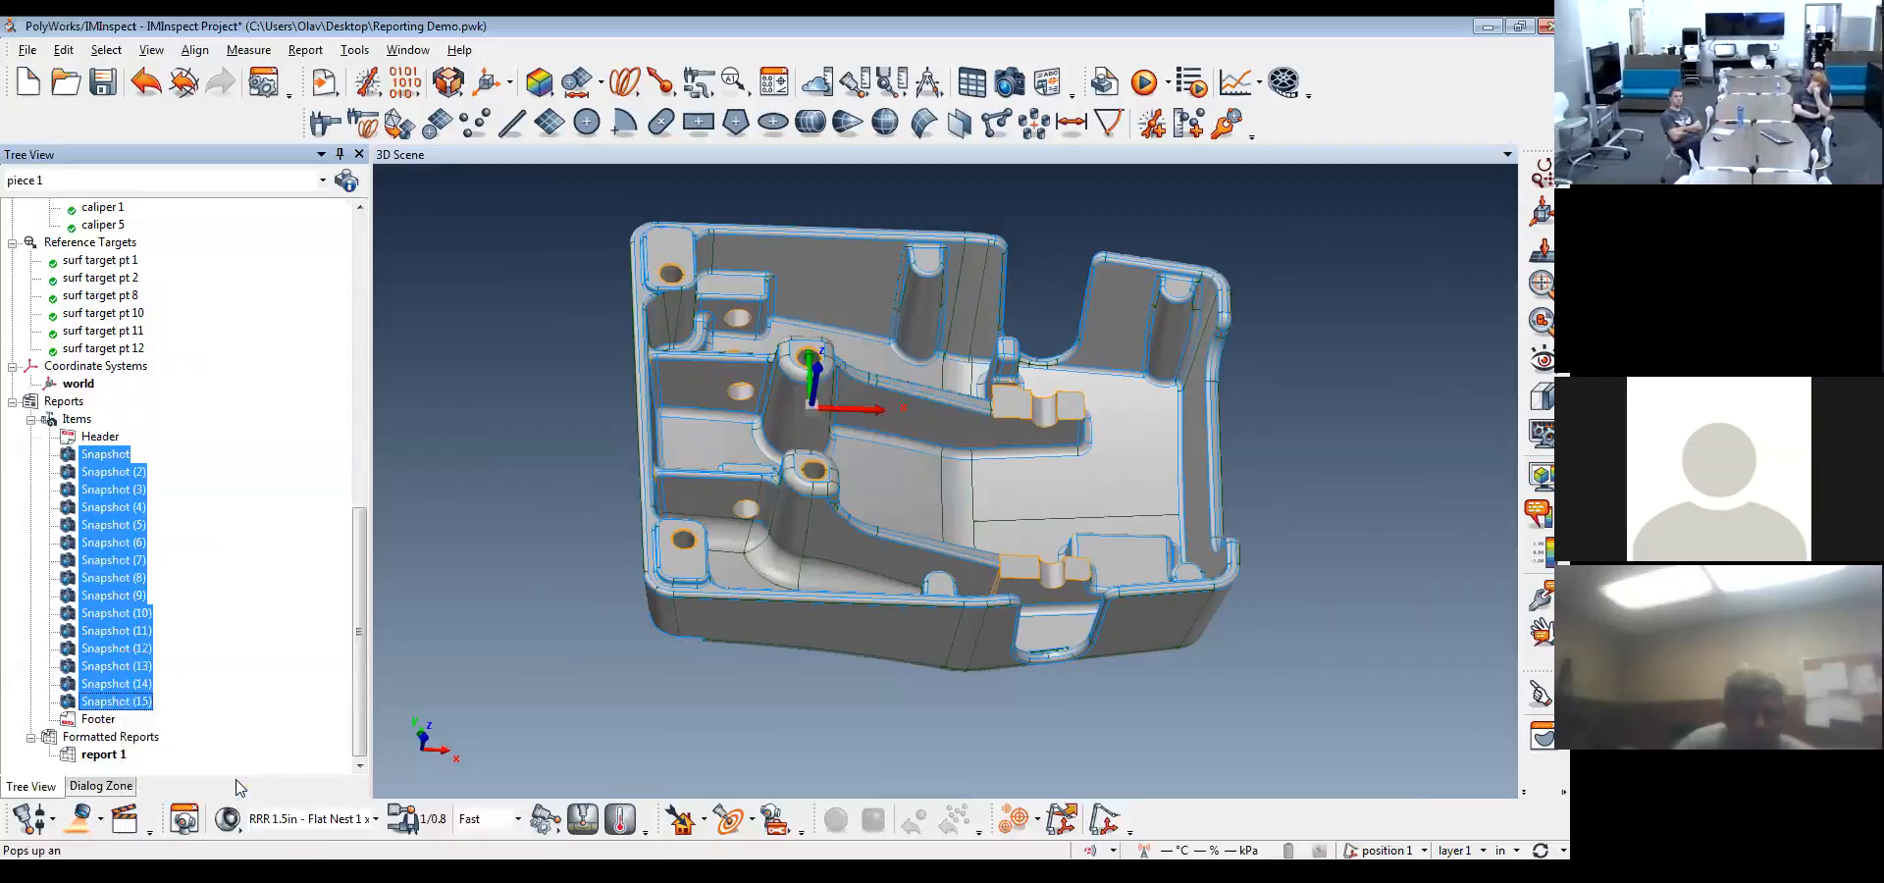
pyautogui.click(220, 334)
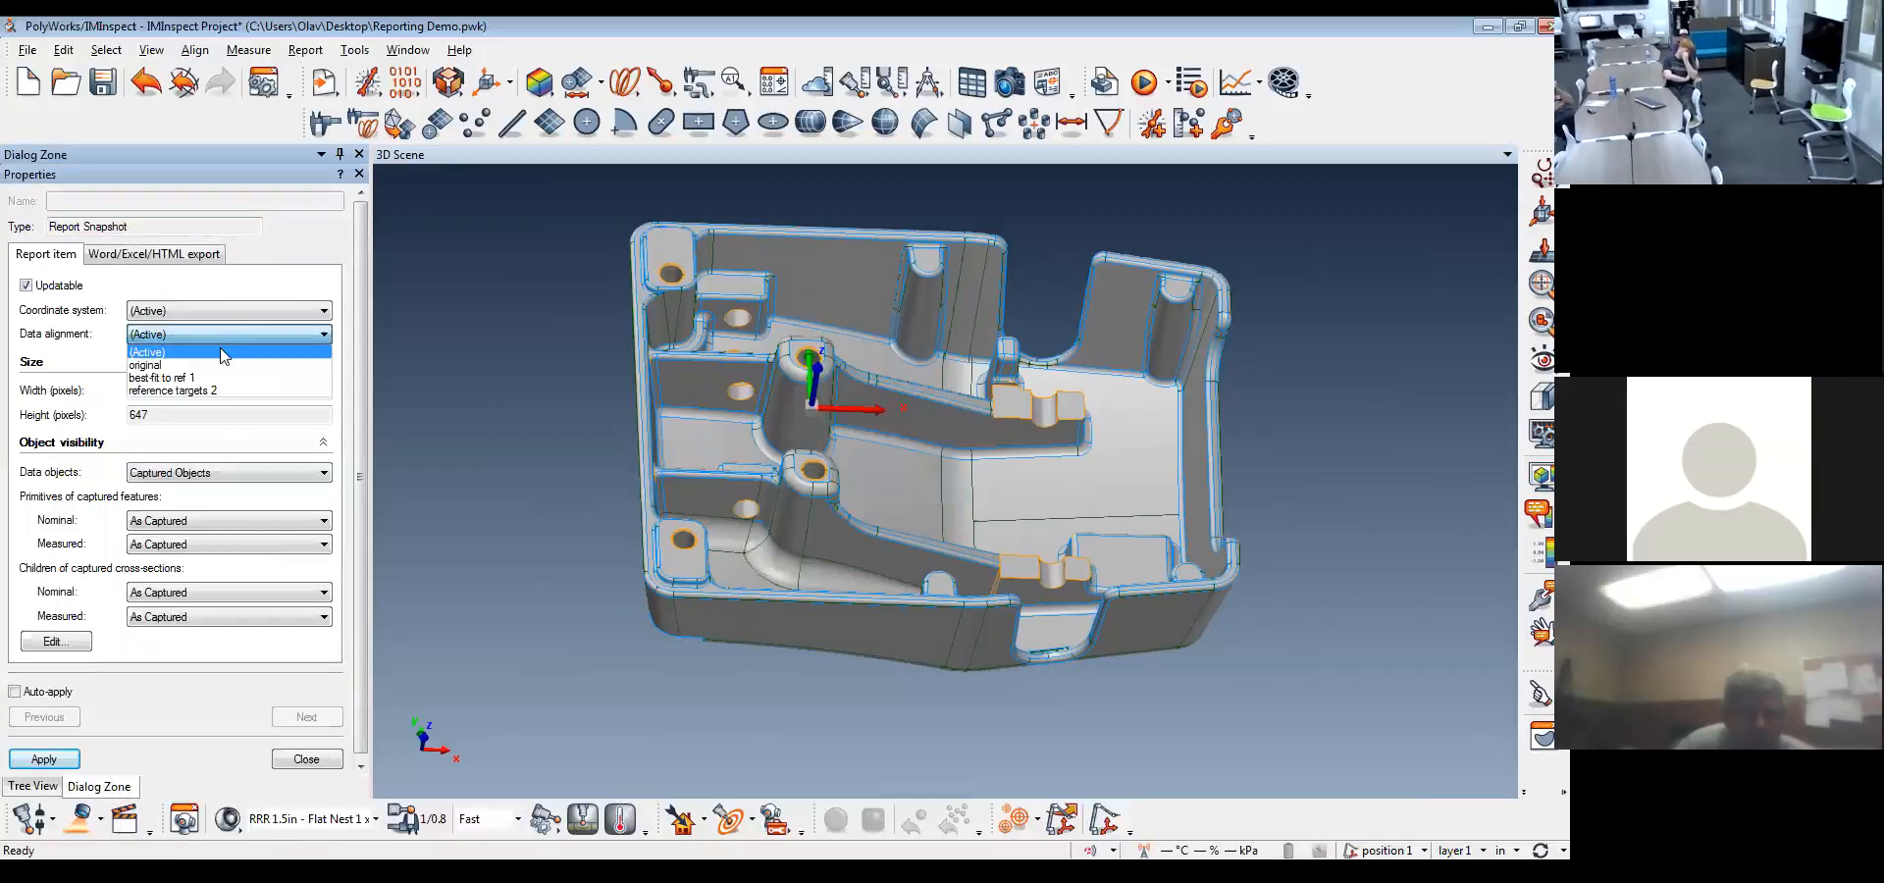
pyautogui.click(222, 378)
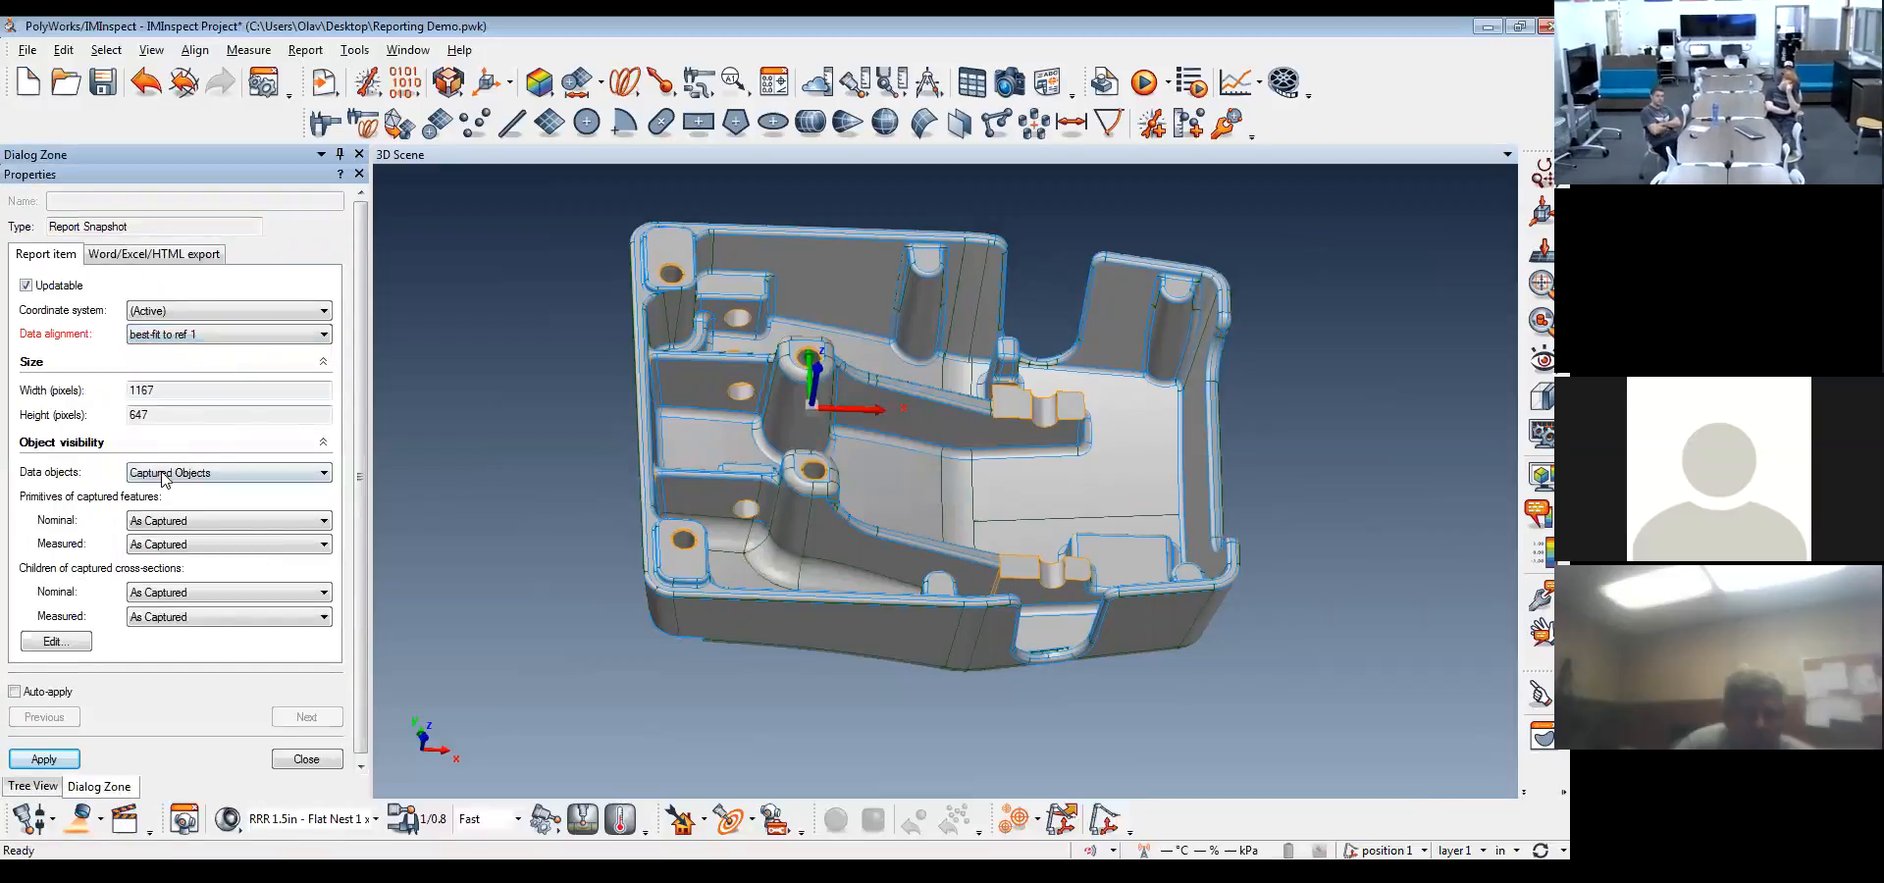
pyautogui.click(55, 760)
pyautogui.click(306, 758)
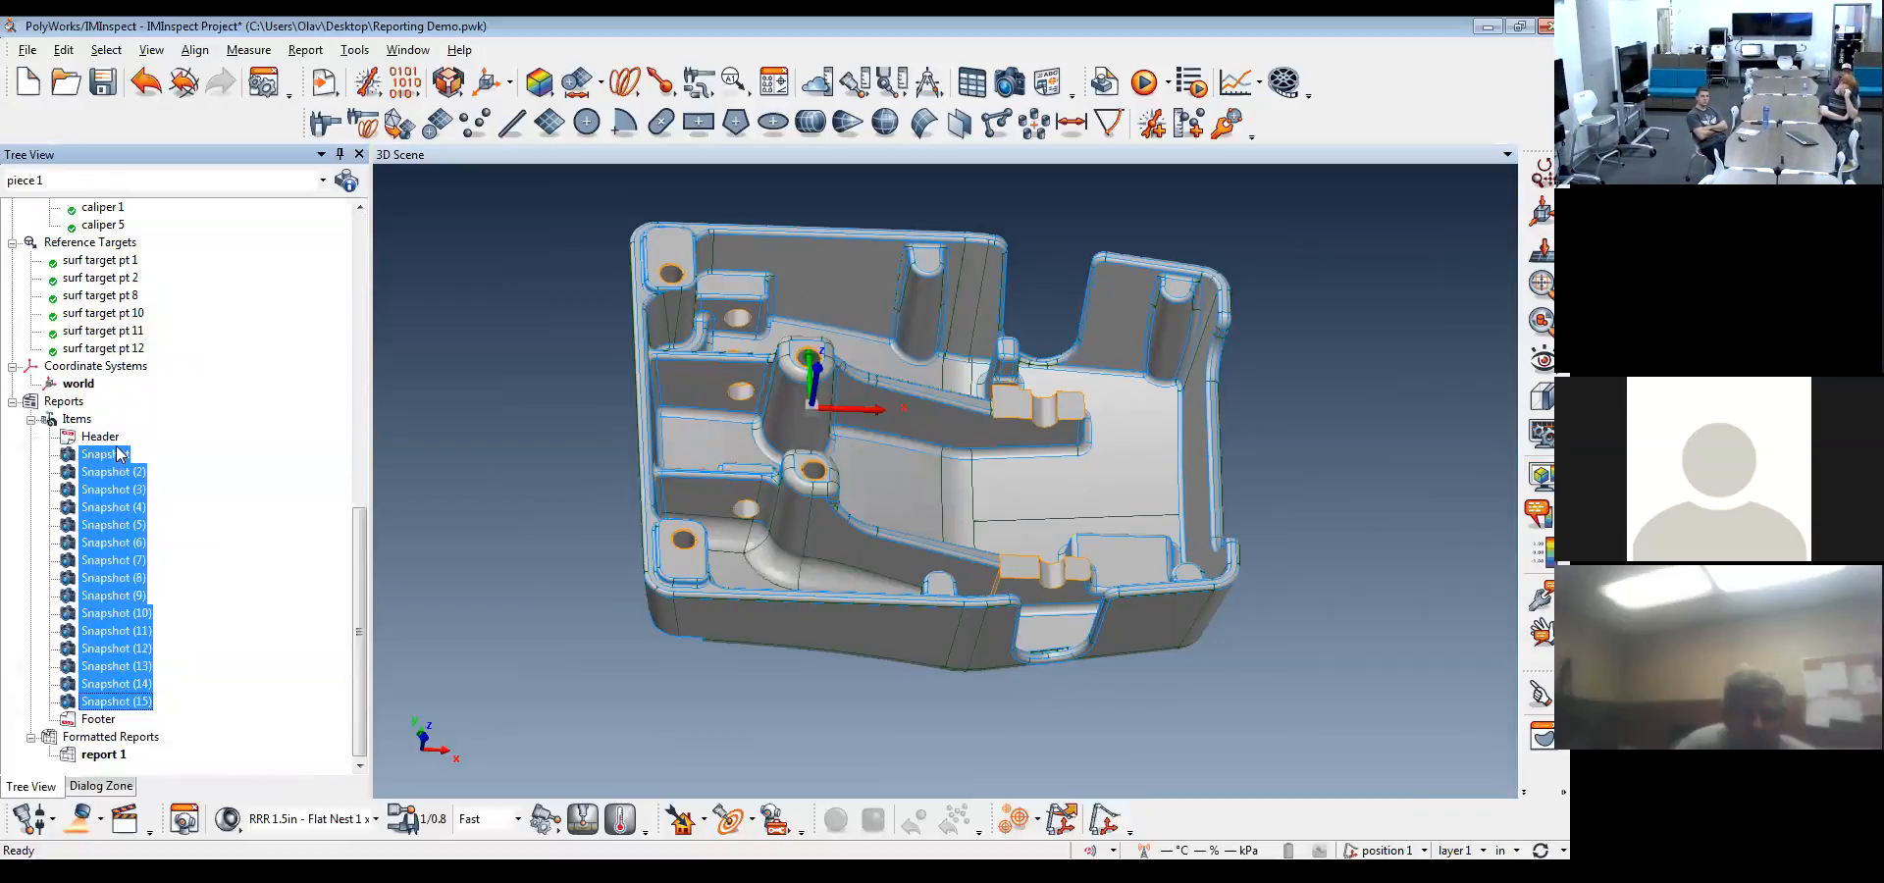
# Display datum plane A, datum circle B and datum circle C on the casting in the 3D scene
pyautogui.scroll(15, 220, 554)
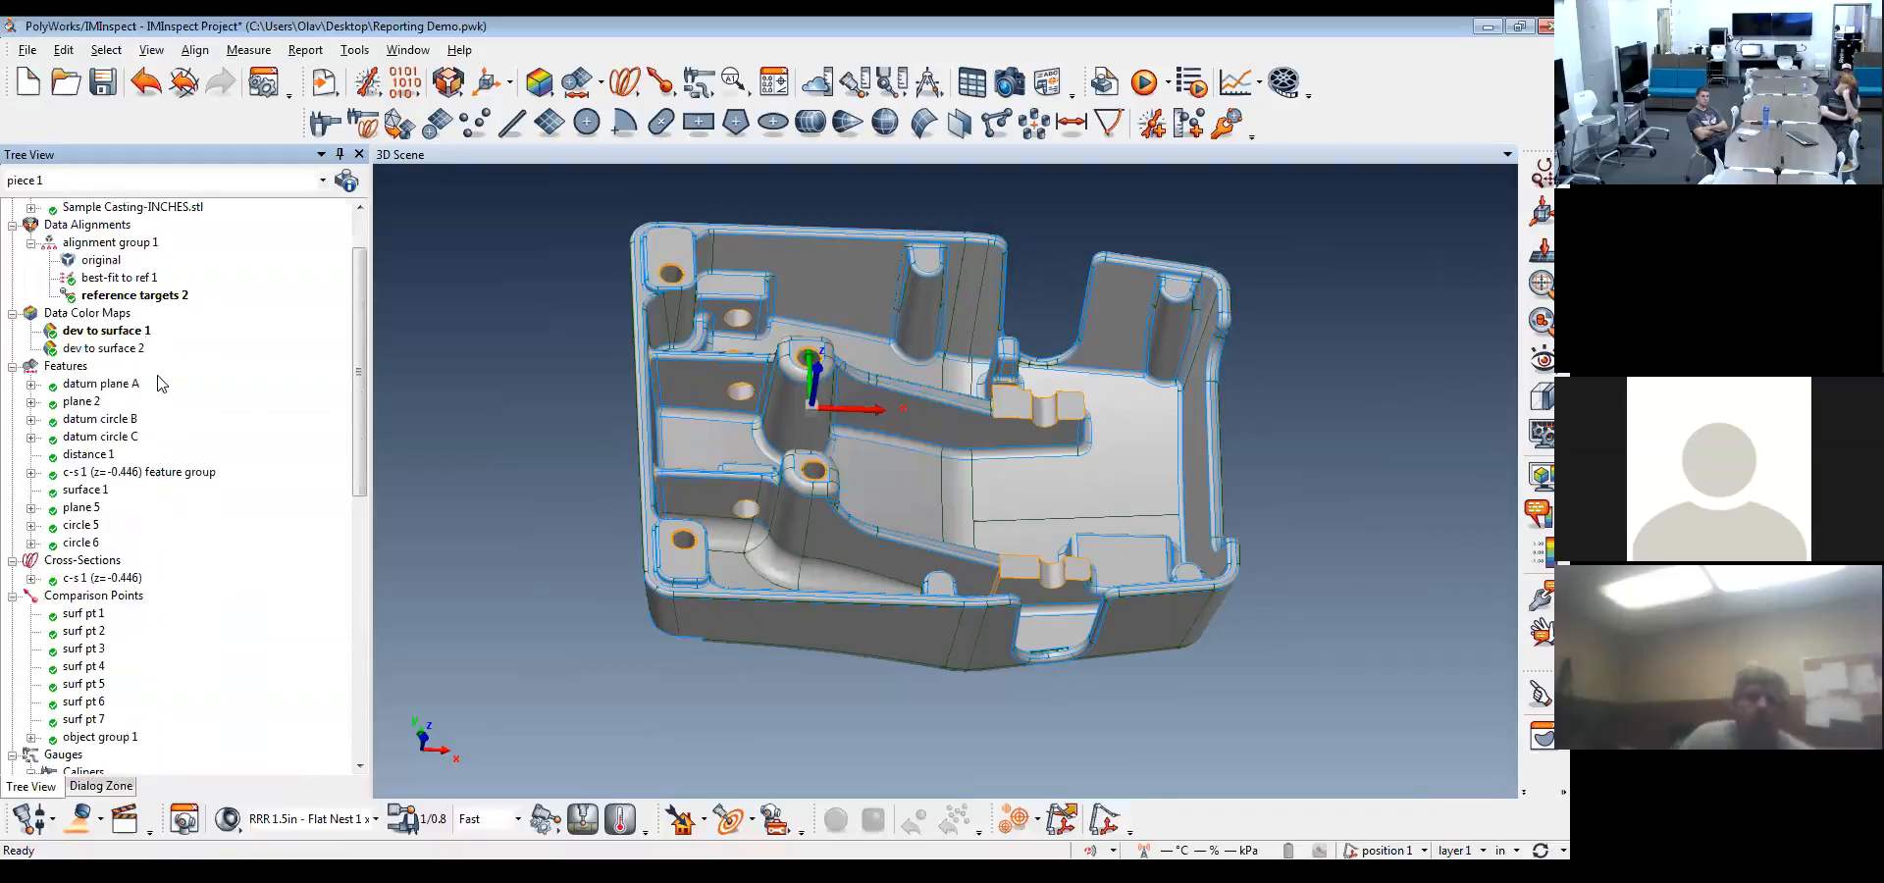
pyautogui.scroll(-10, 121, 276)
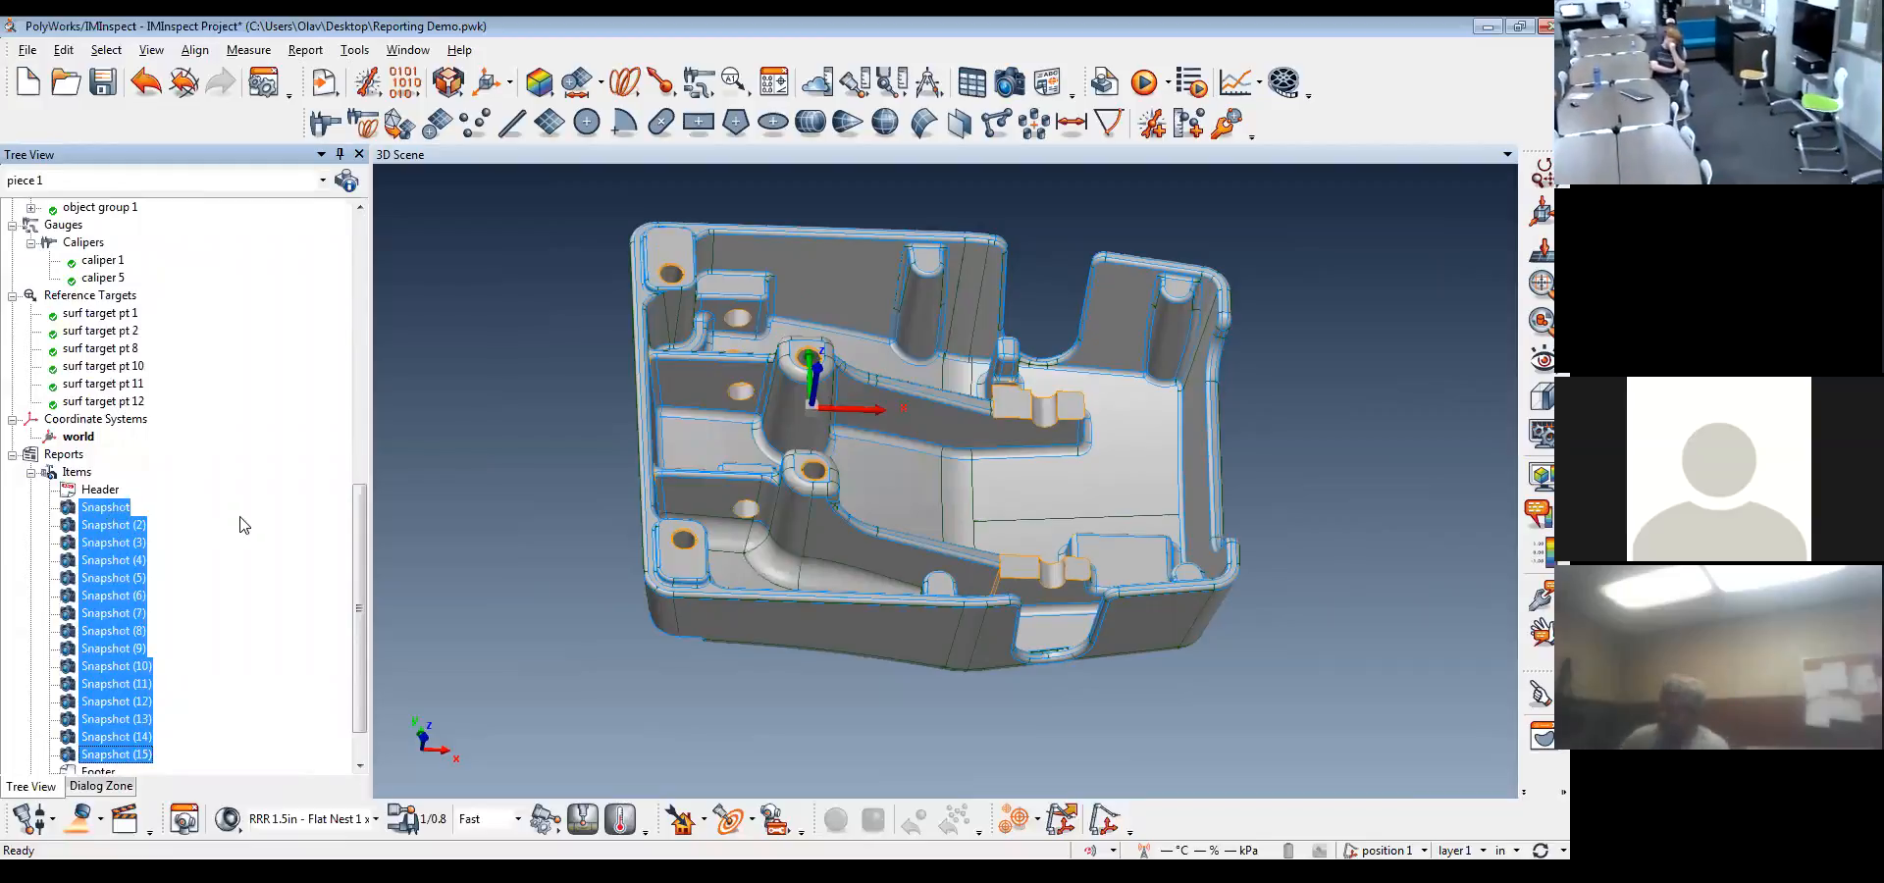
pyautogui.scroll(10, 277, 588)
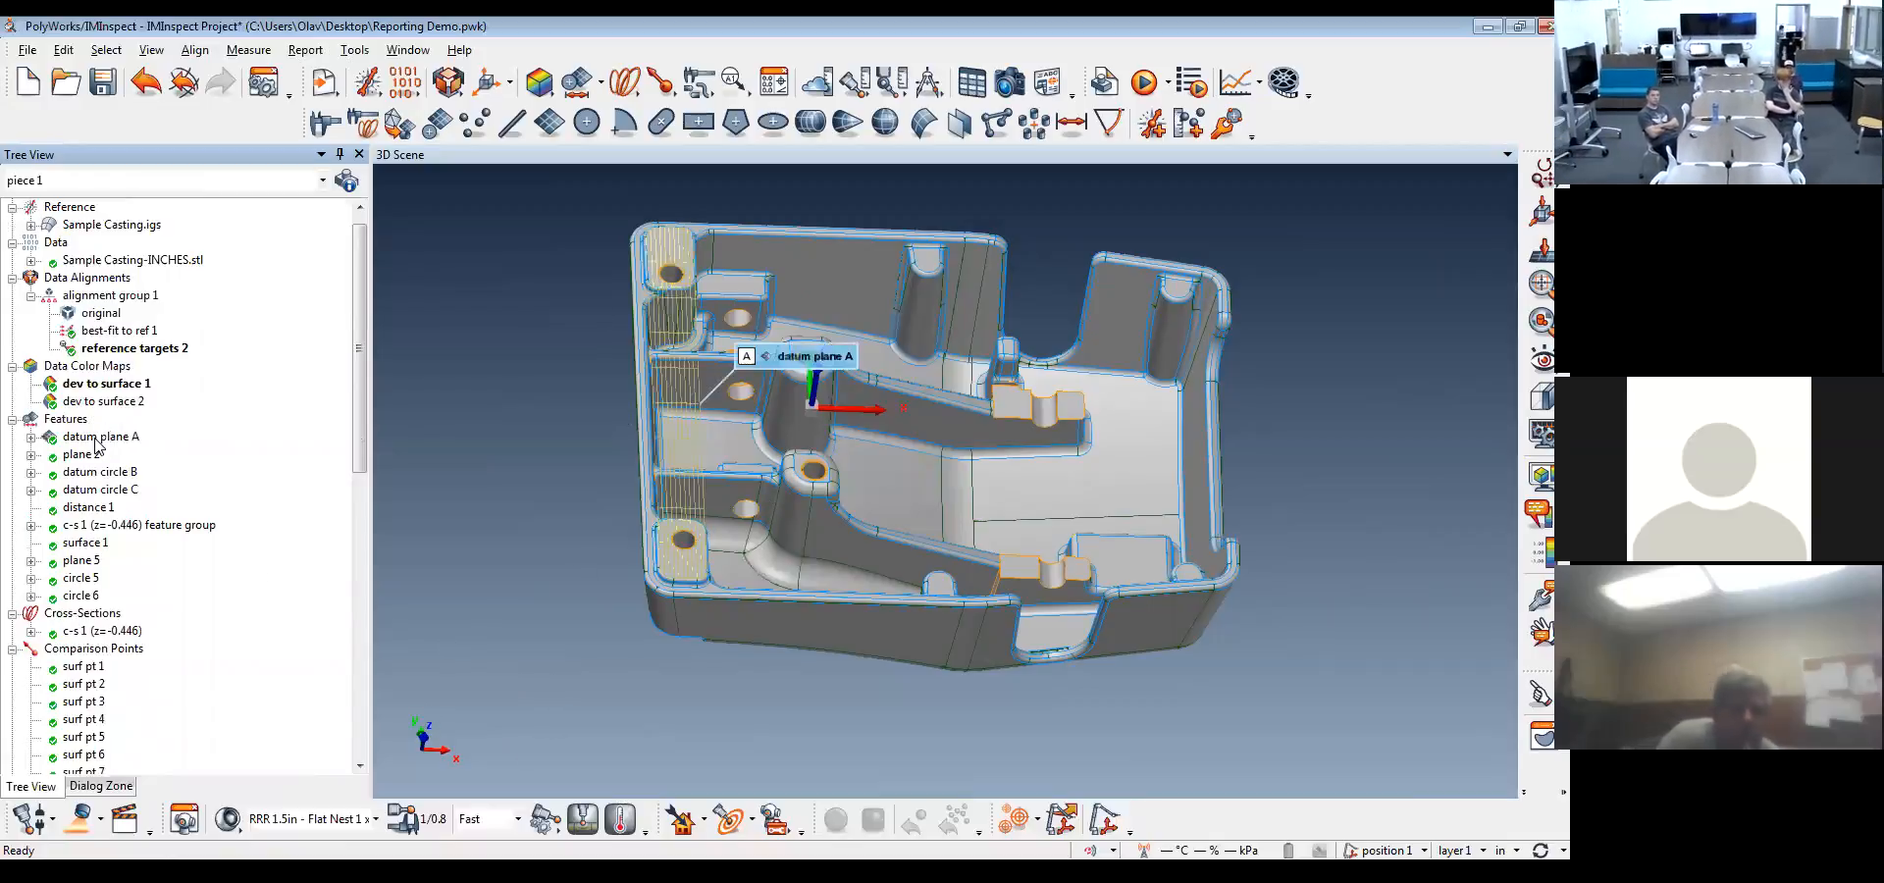
pyautogui.moveTo(642, 437); pyautogui.dragTo(675, 389)
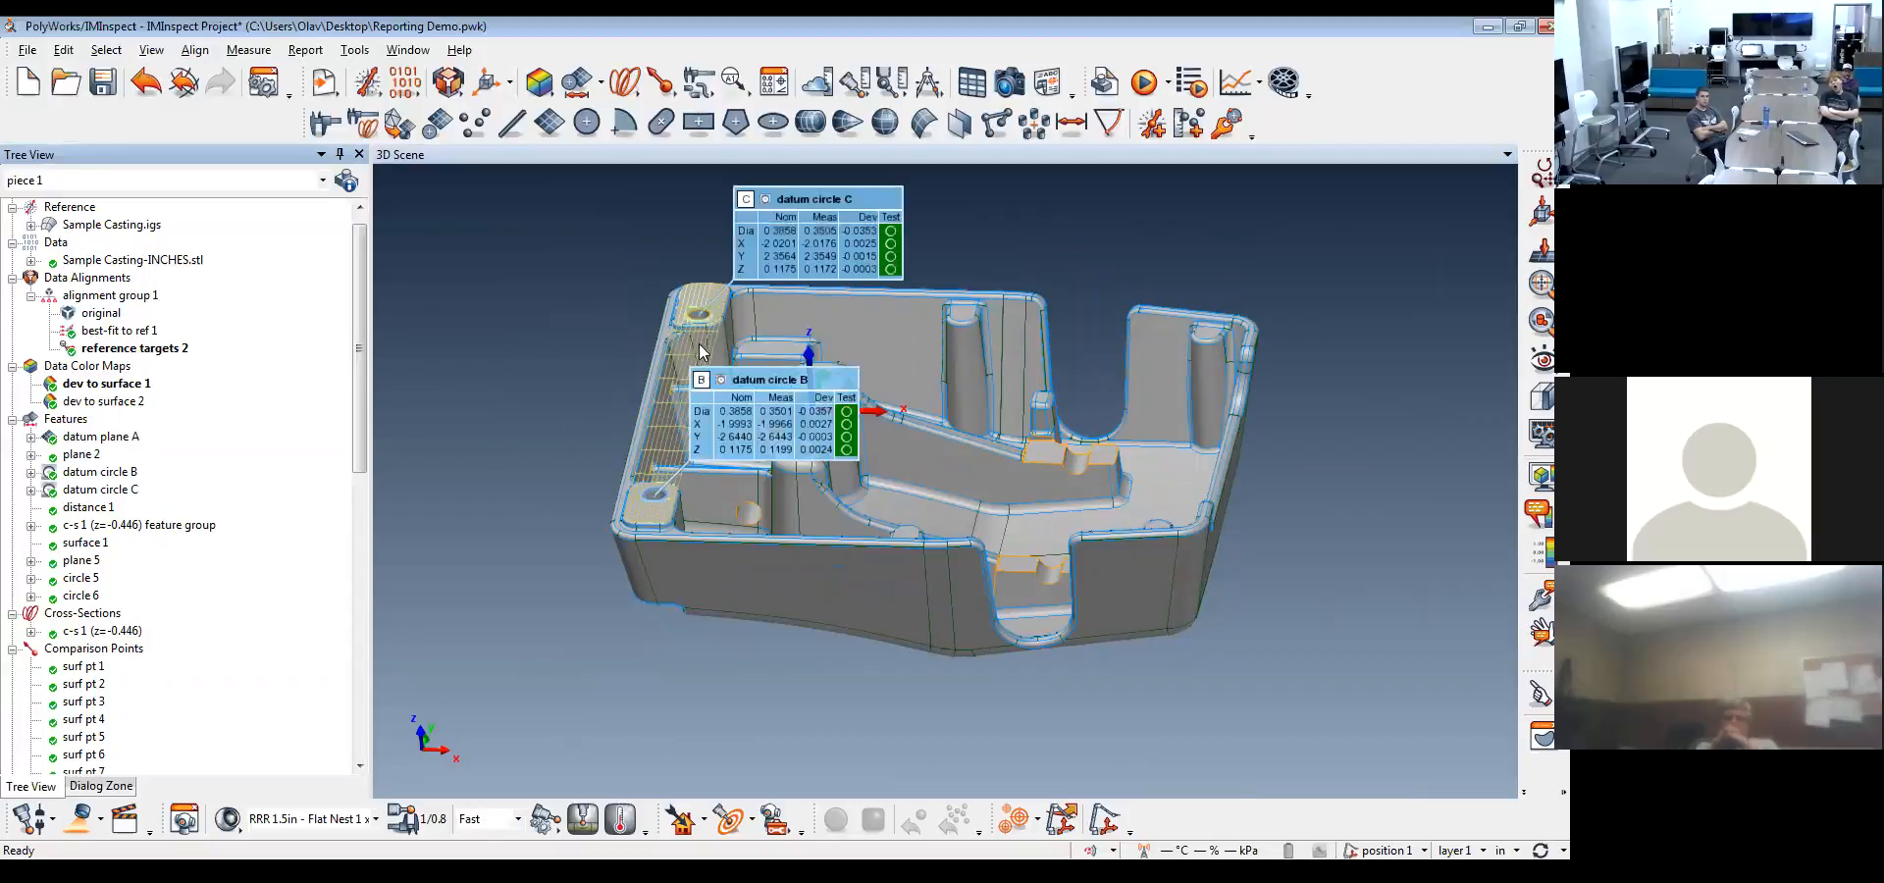
pyautogui.moveTo(716, 324); pyautogui.dragTo(702, 472)
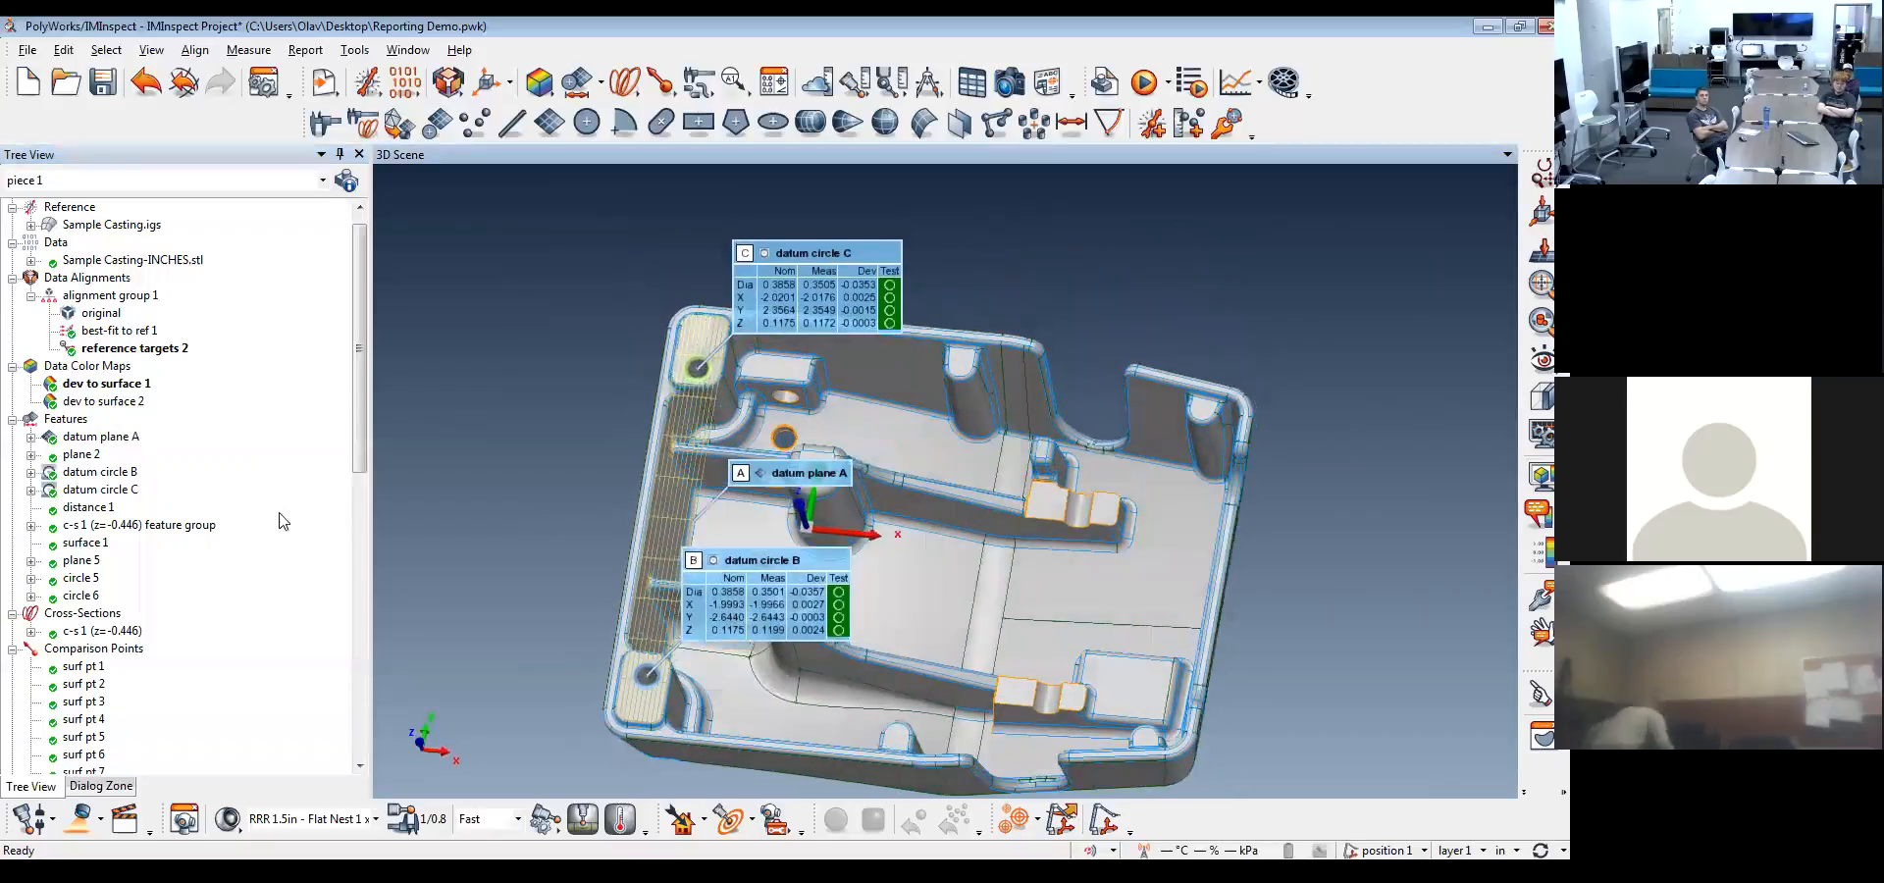
# Display all the reference target points with their annotations on the casting
pyautogui.moveTo(358, 363); pyautogui.dragTo(357, 507)
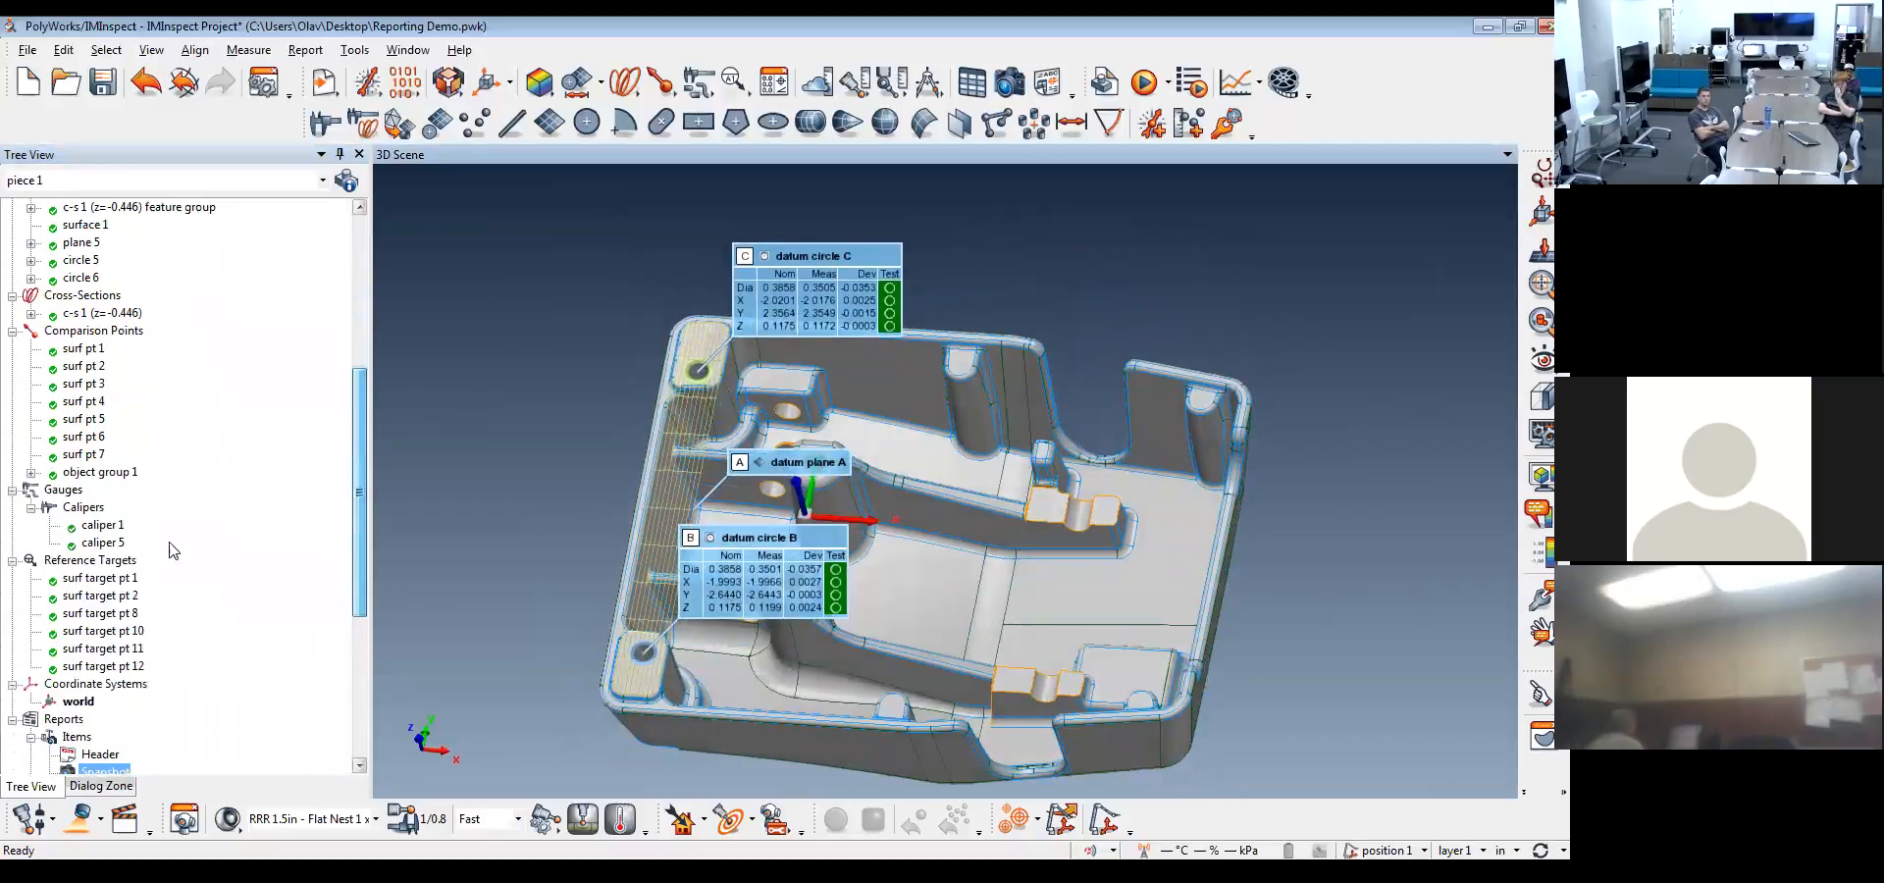
pyautogui.middleClick(93, 561)
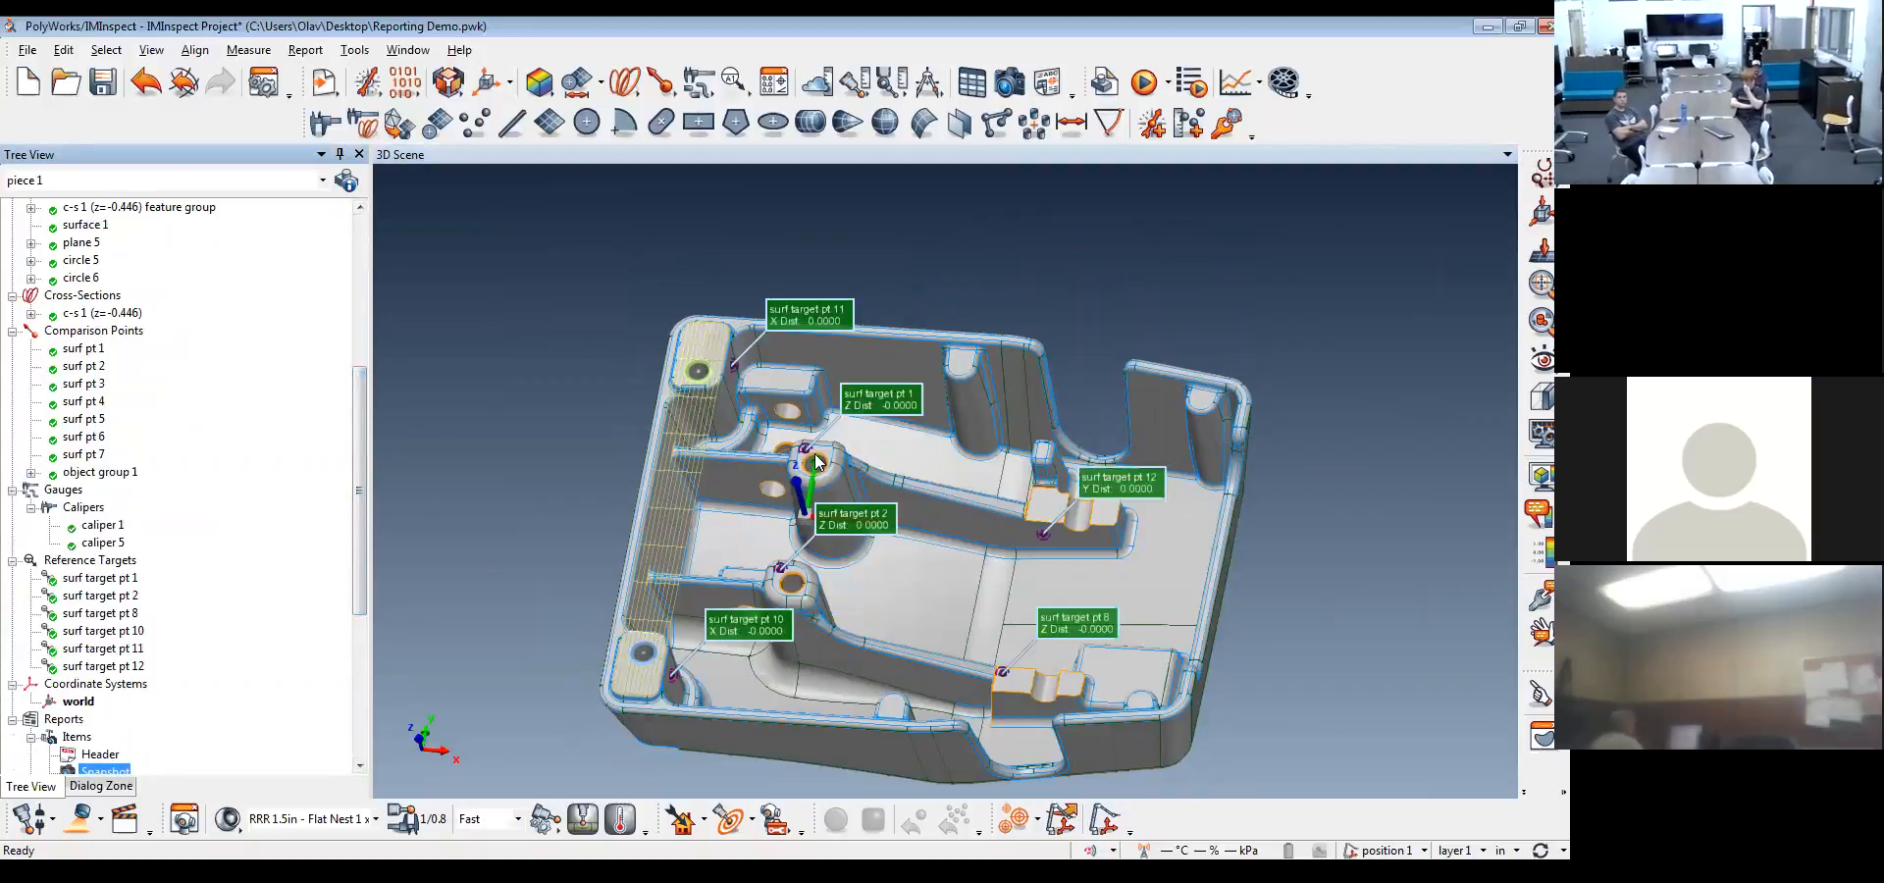
pyautogui.moveTo(808, 459); pyautogui.dragTo(800, 514)
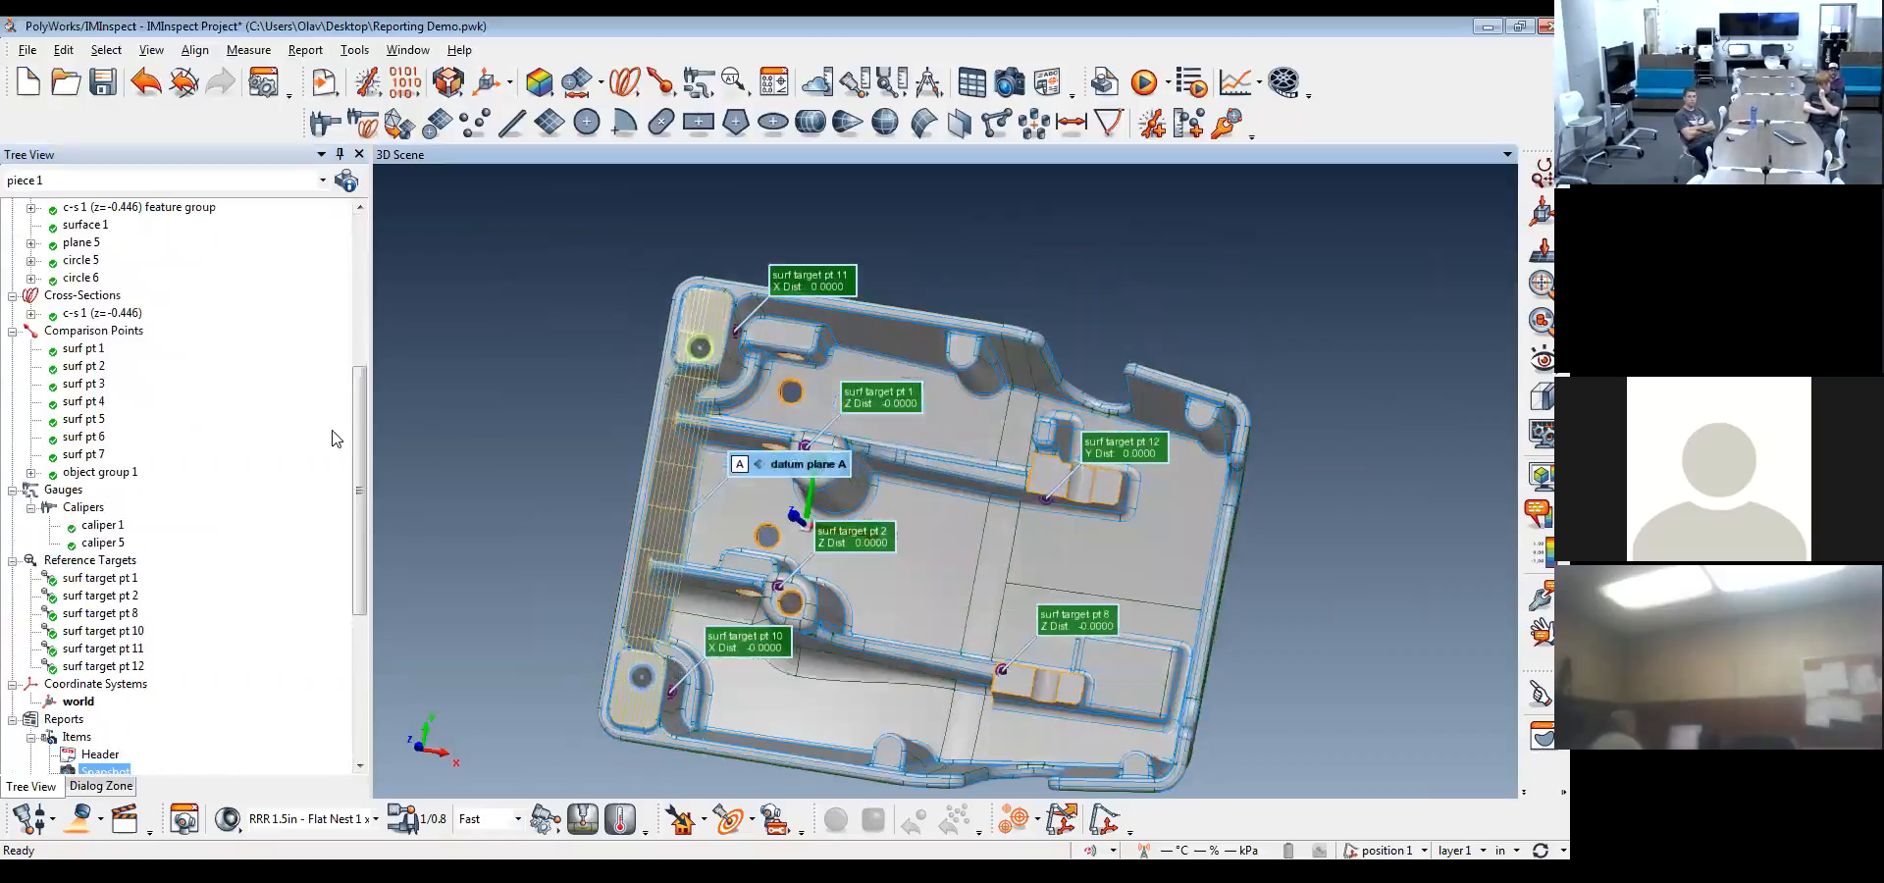
# Create a report table from the features datum circle B and datum circle C
pyautogui.scroll(5, 235, 432)
pyautogui.click(96, 440)
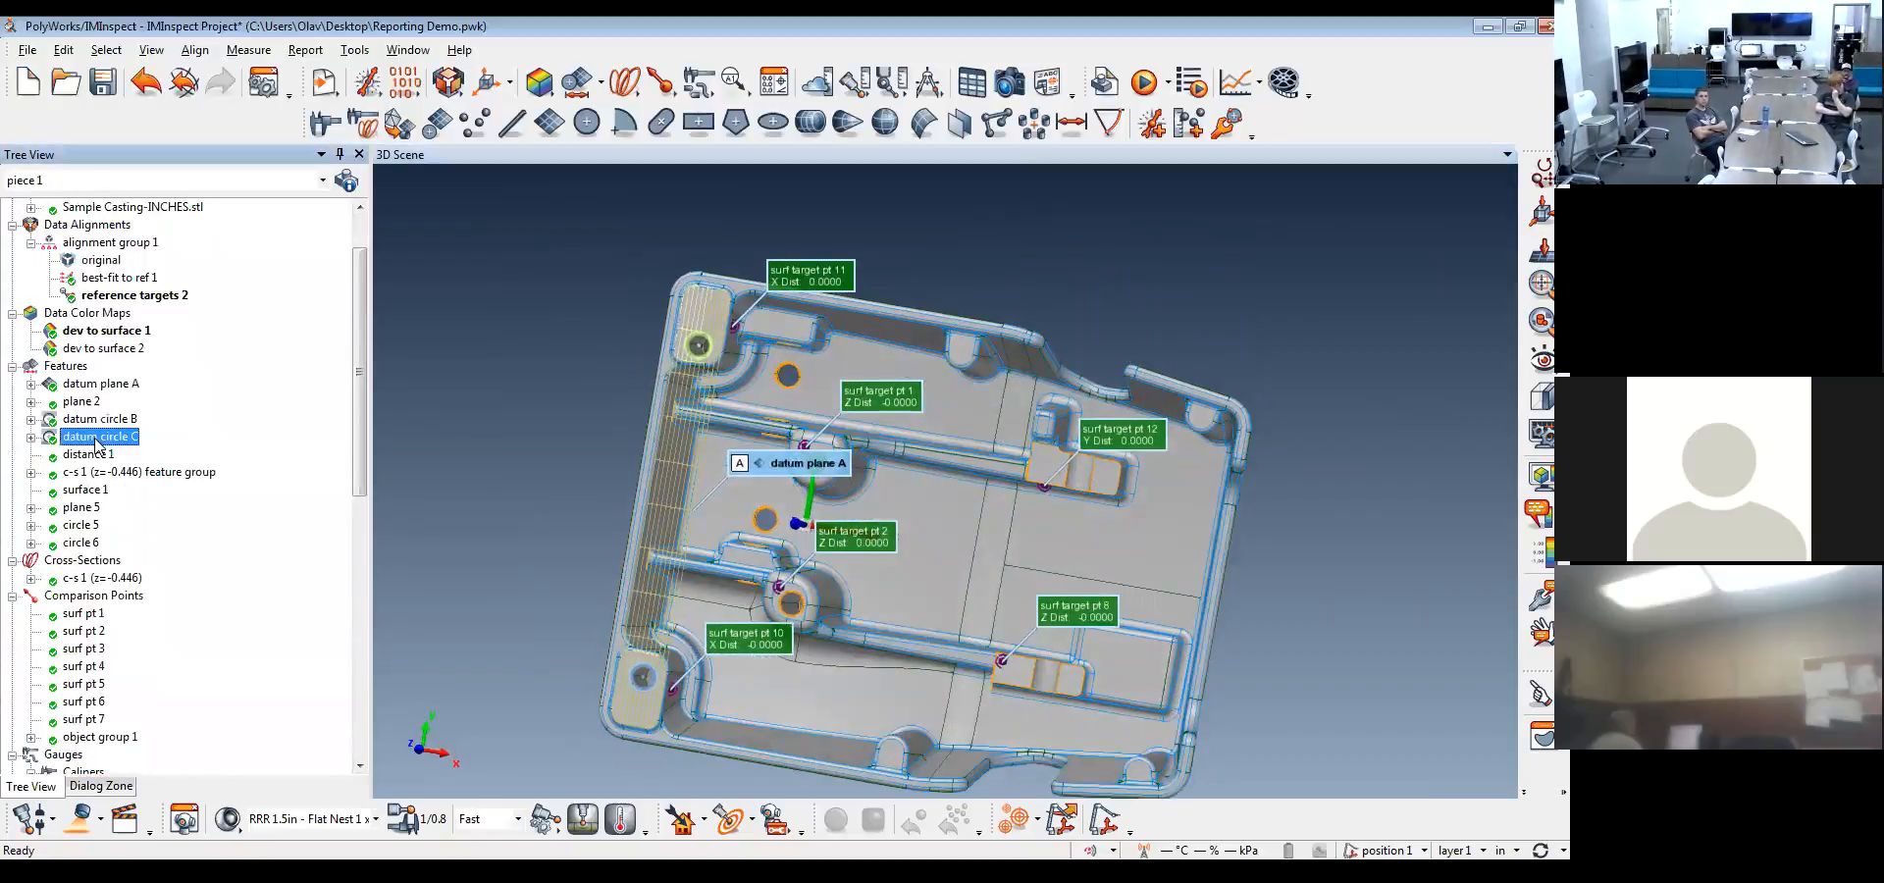
pyautogui.keyDown('ctrl'); pyautogui.click(108, 421); pyautogui.keyUp('ctrl')
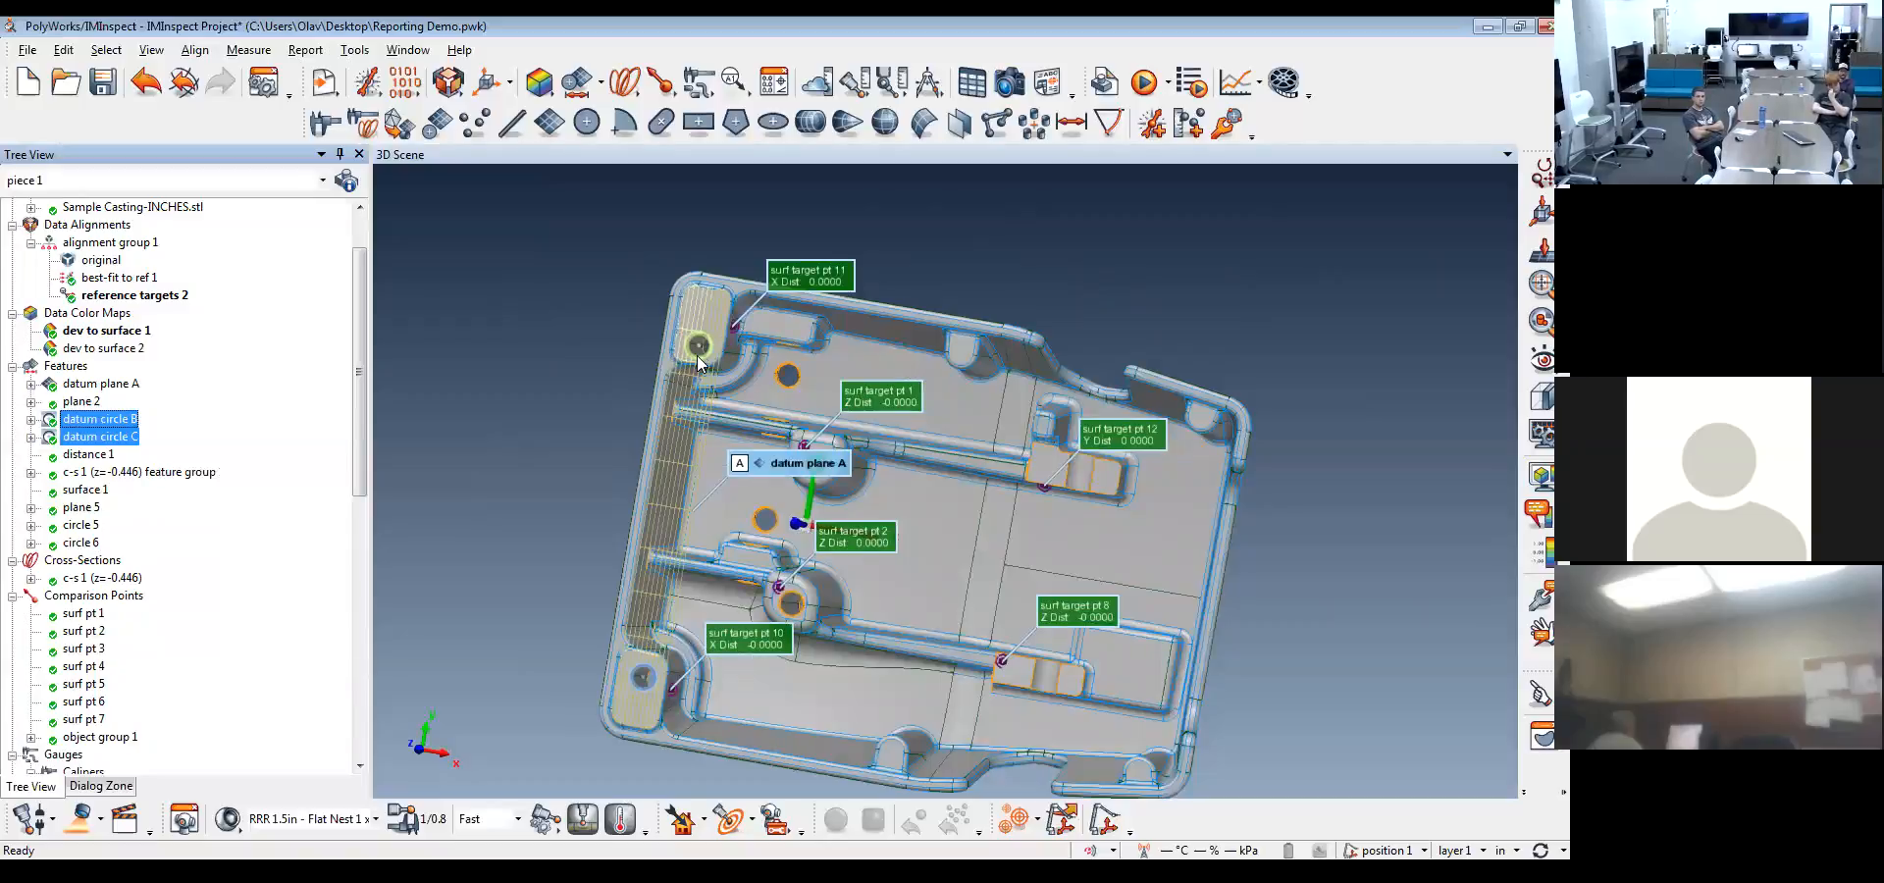
pyautogui.rightClick(95, 434)
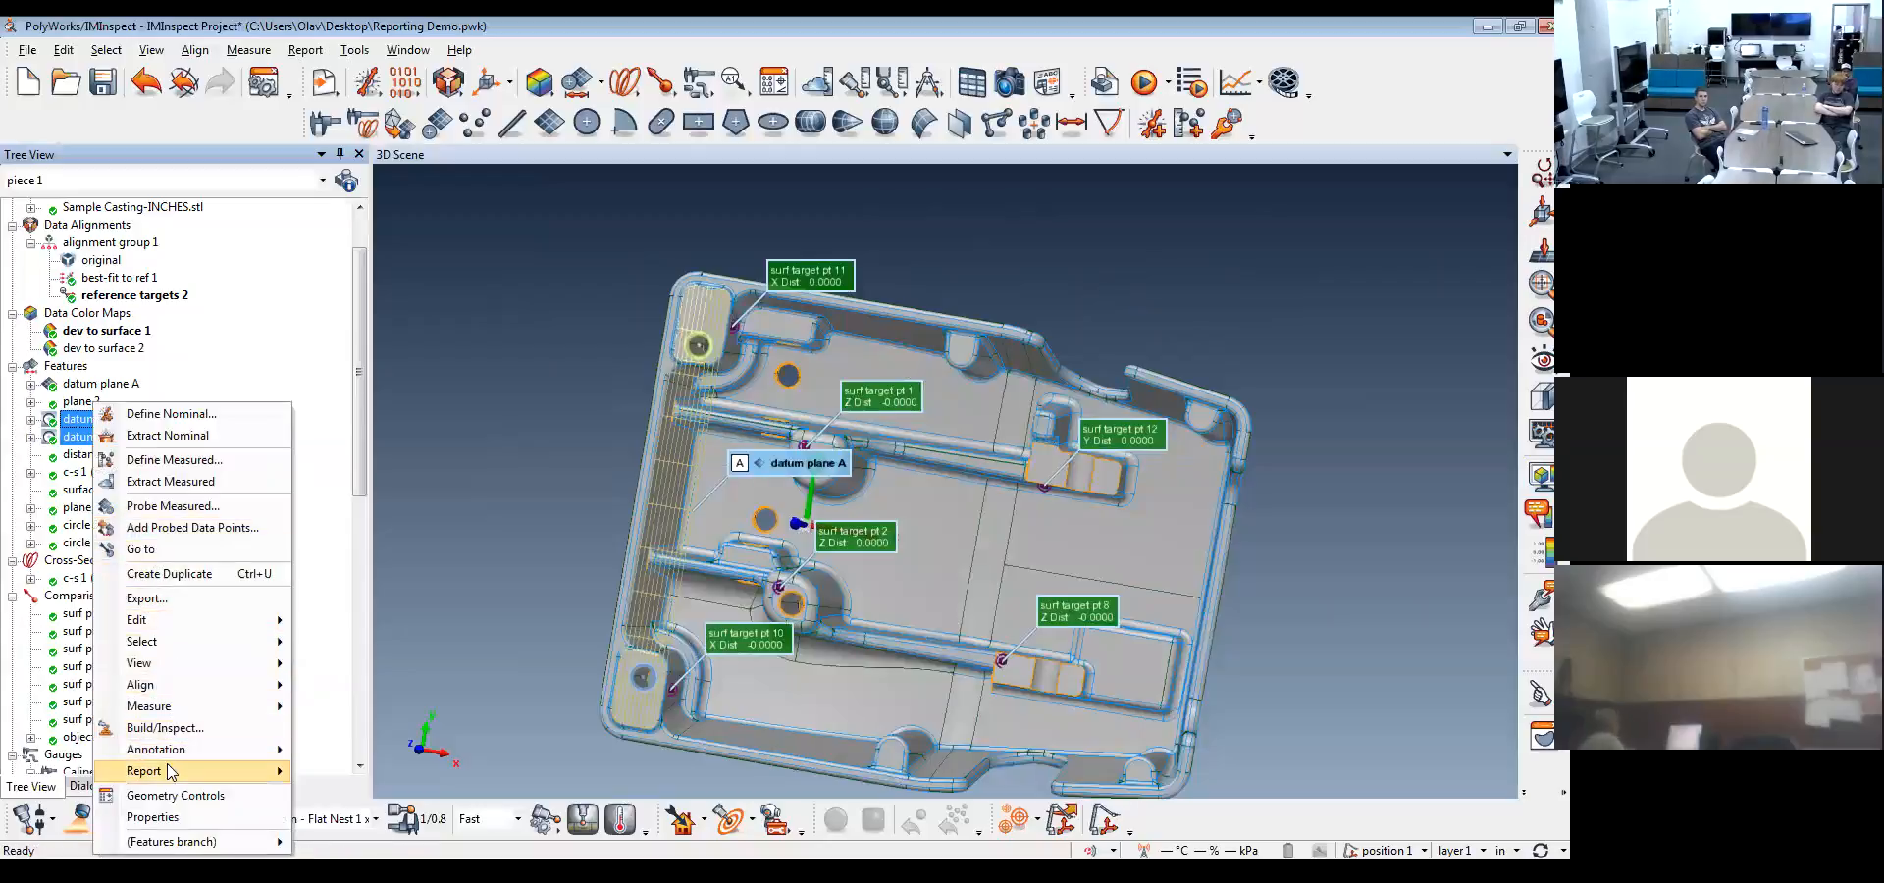
pyautogui.moveTo(171, 774)
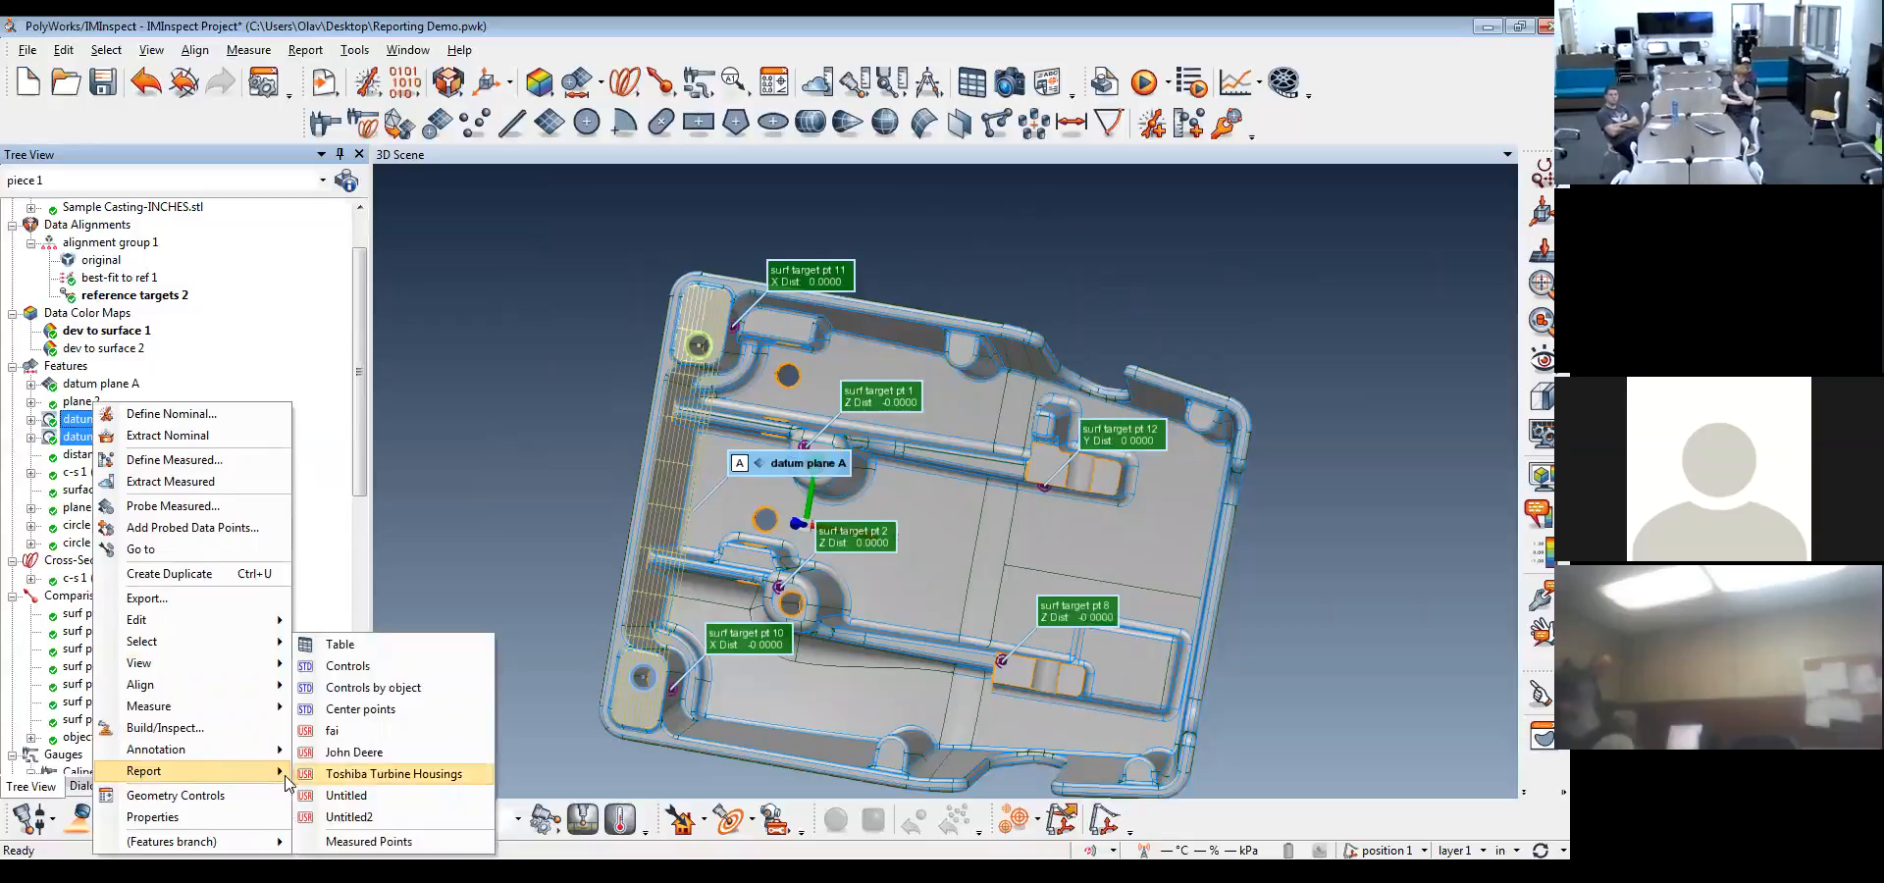
pyautogui.click(390, 645)
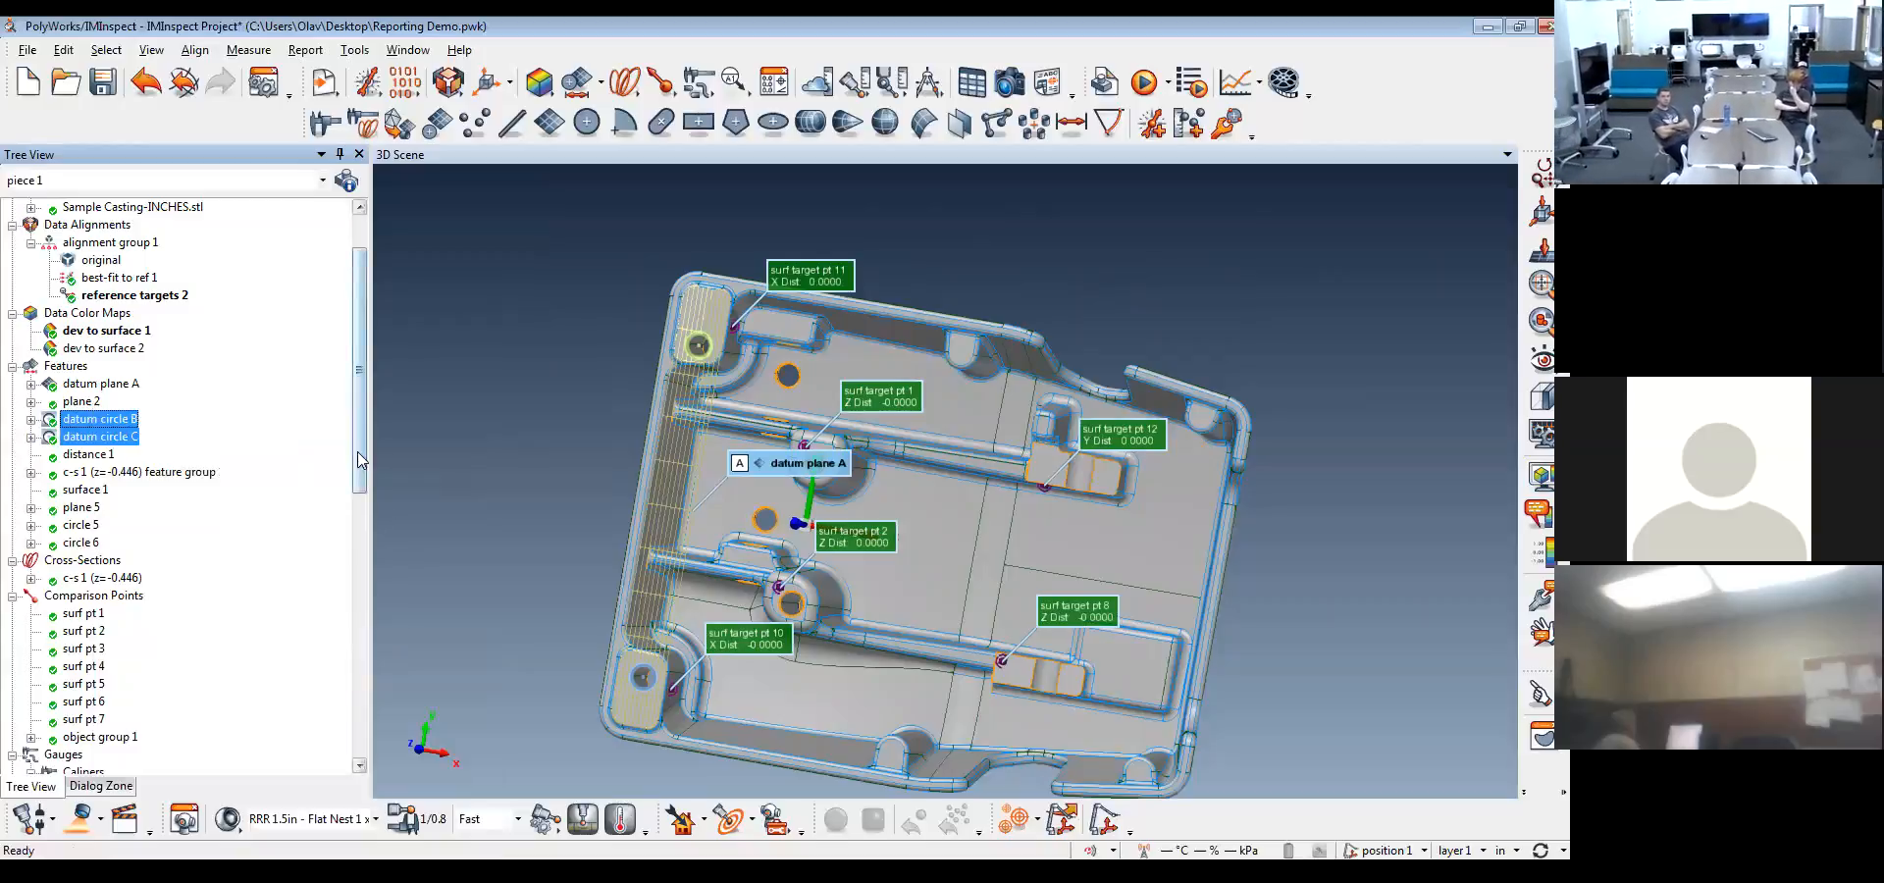
# Open the datum circles' Feature table from the report items for editing
pyautogui.moveTo(359, 459); pyautogui.dragTo(353, 749)
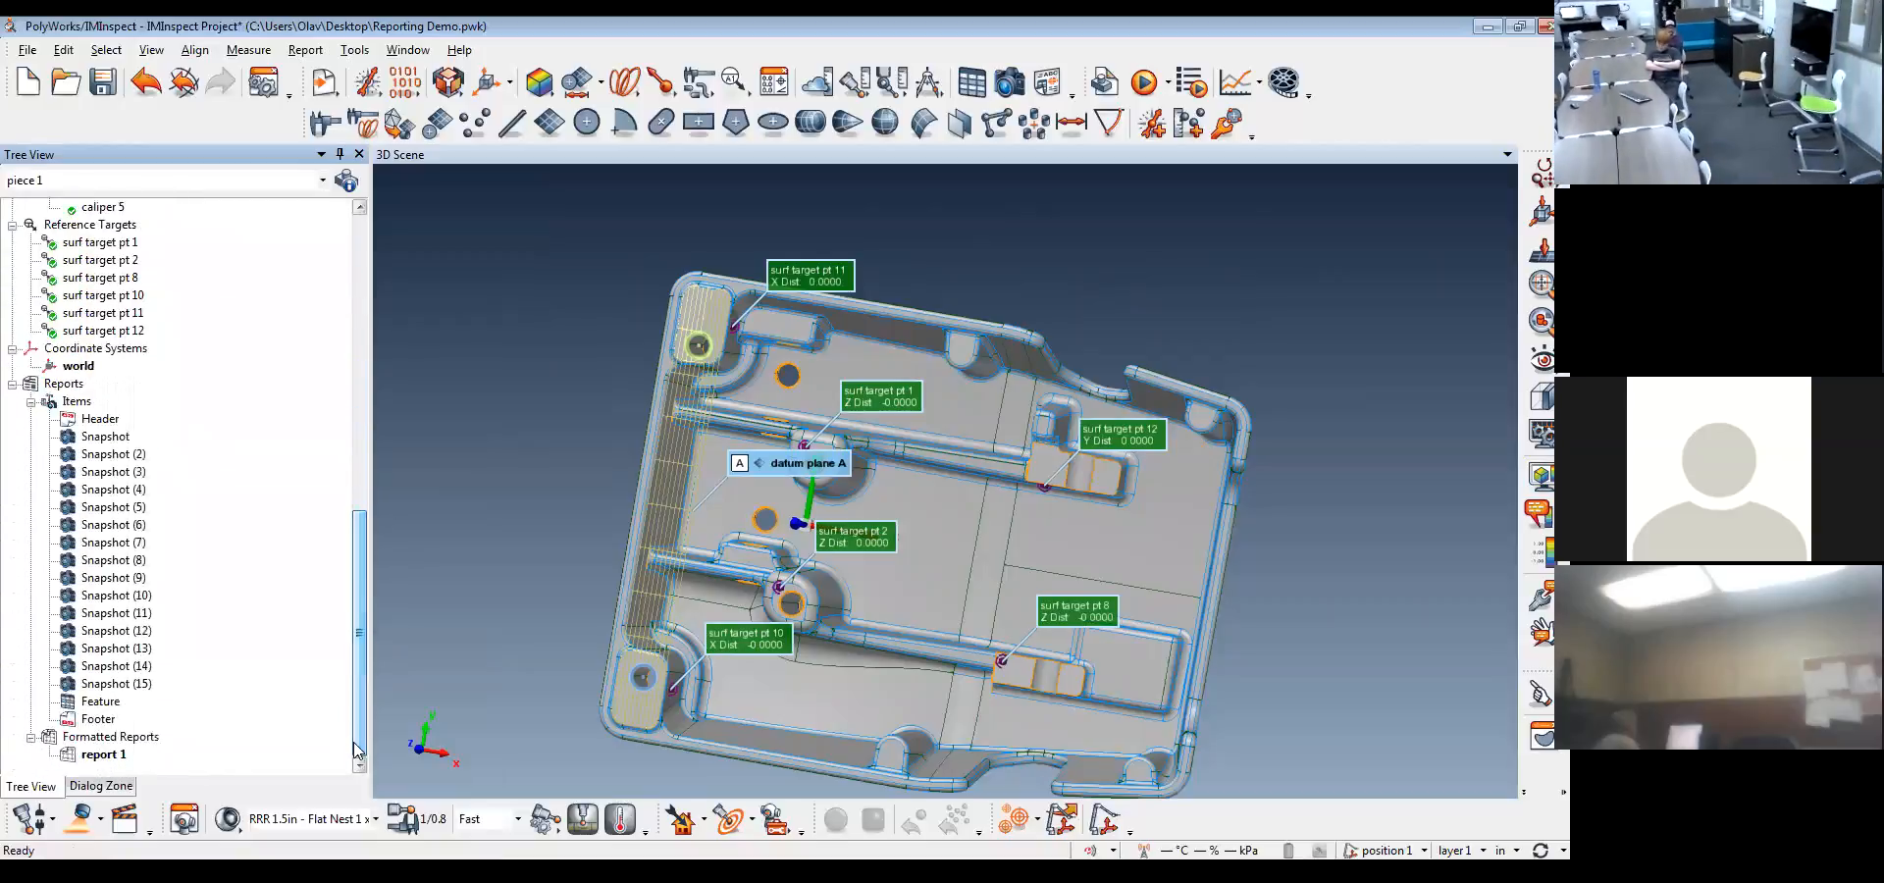
pyautogui.click(95, 704)
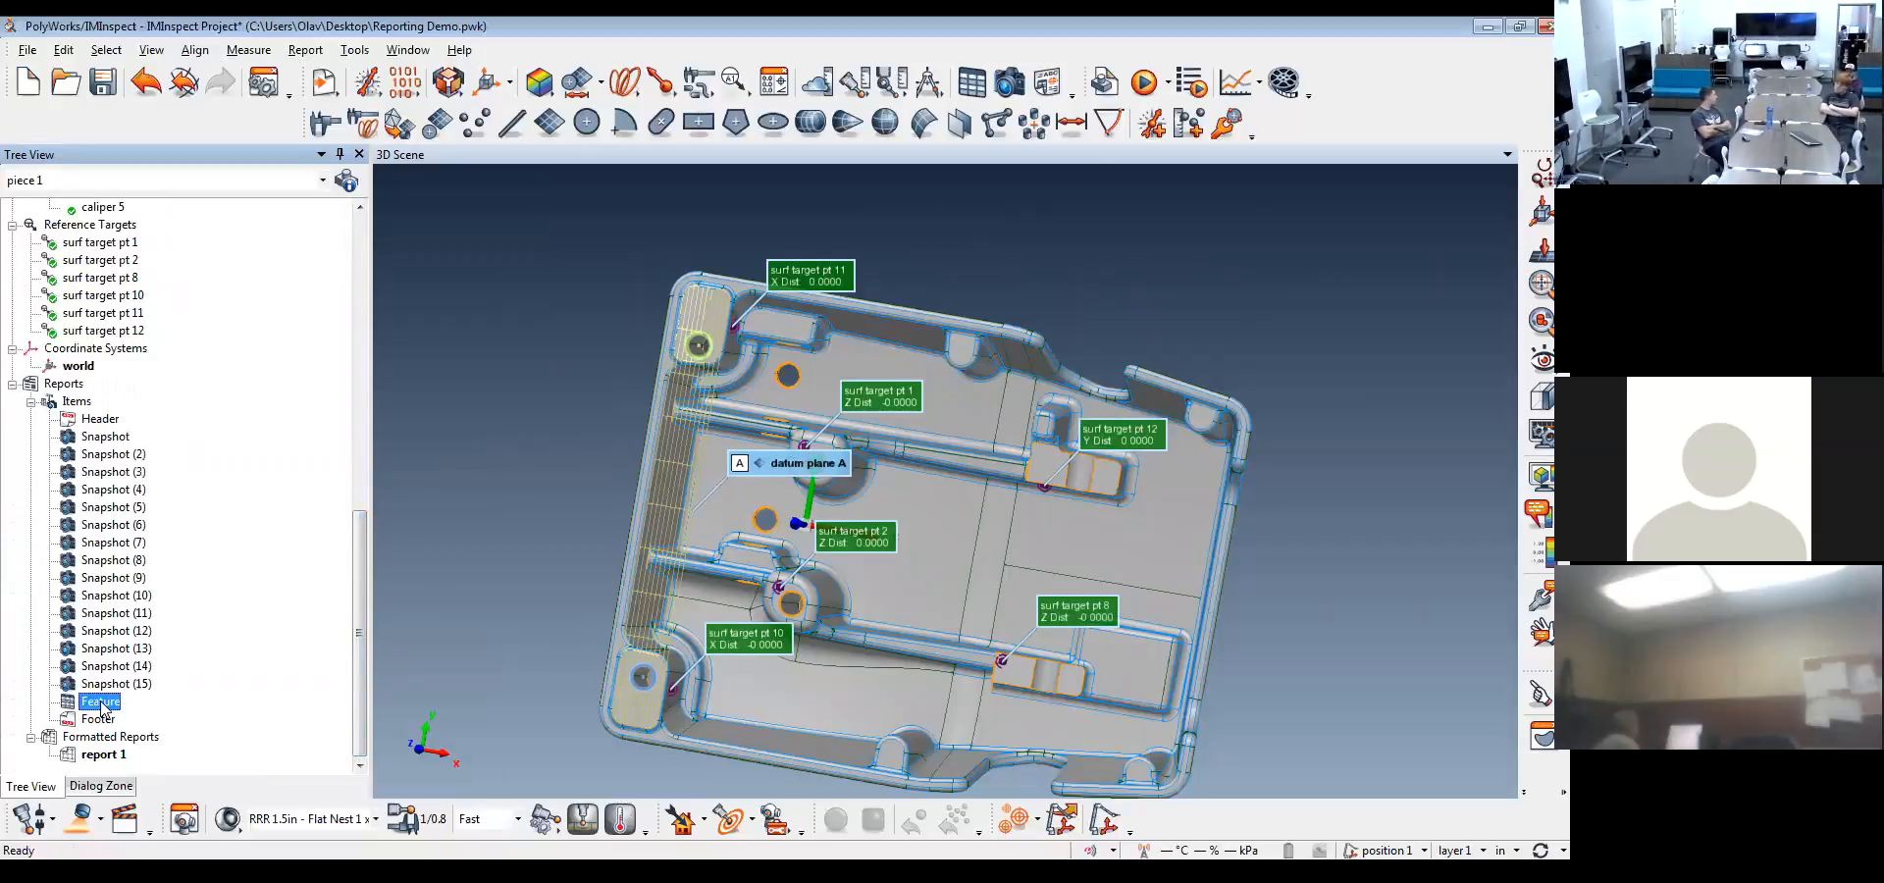
pyautogui.doubleClick(101, 703)
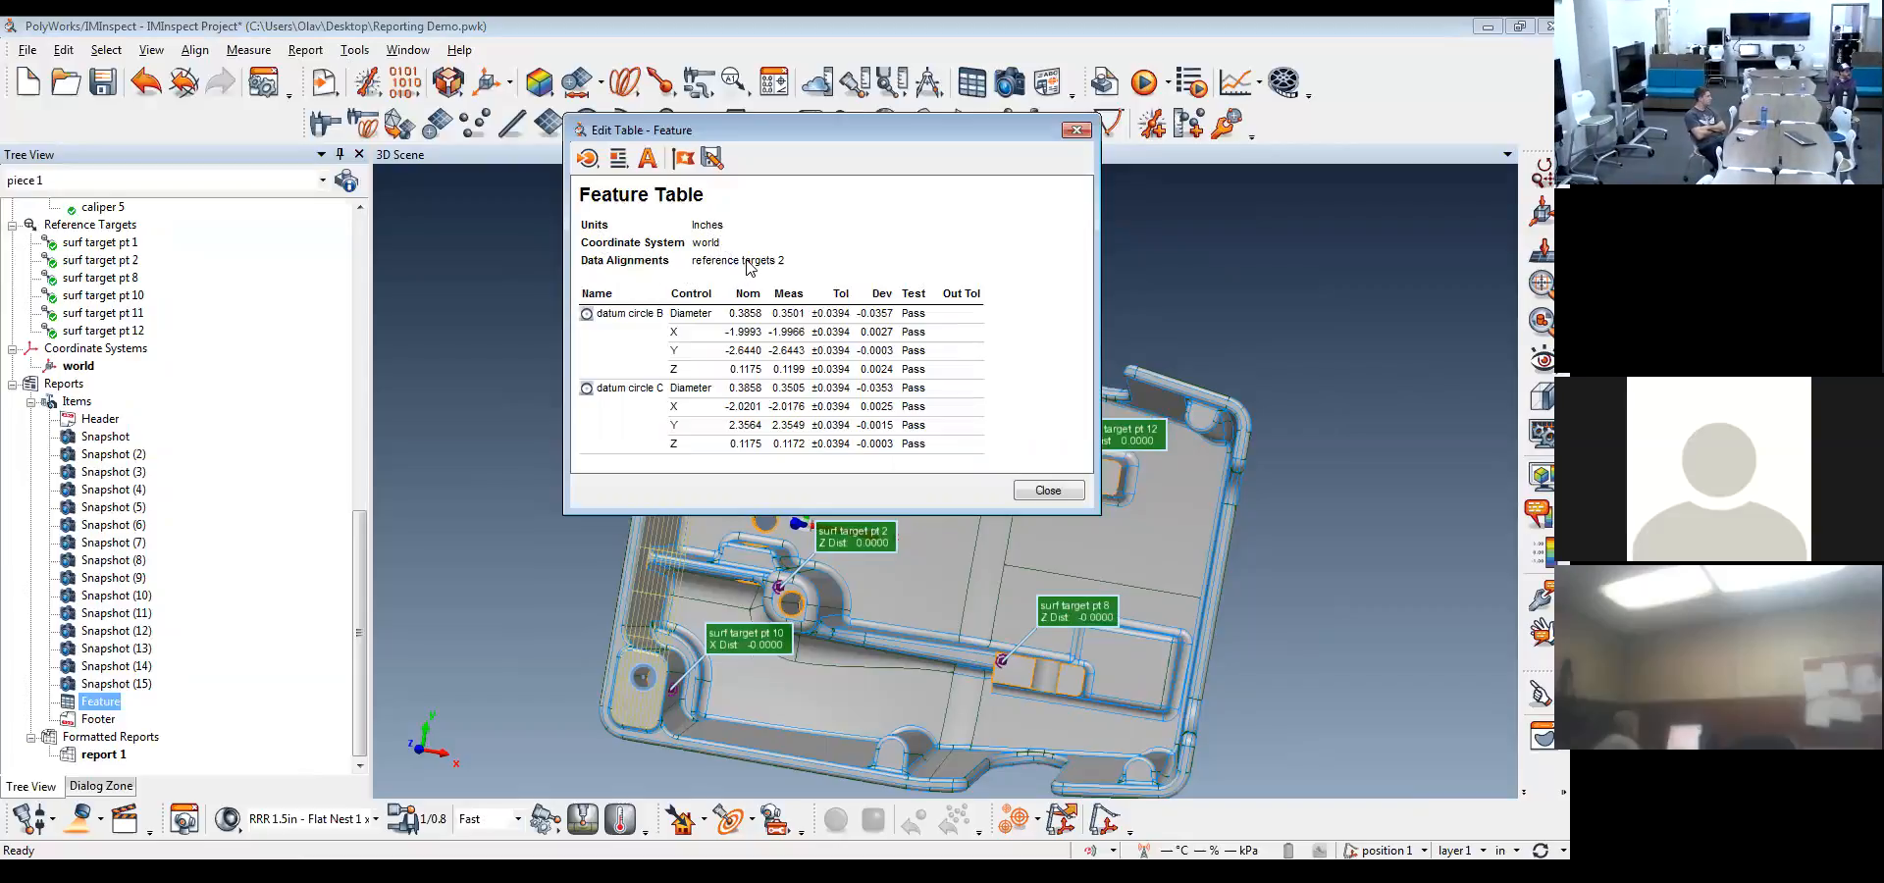
# Change the title of the feature table to "table 1"
pyautogui.rightClick(664, 203)
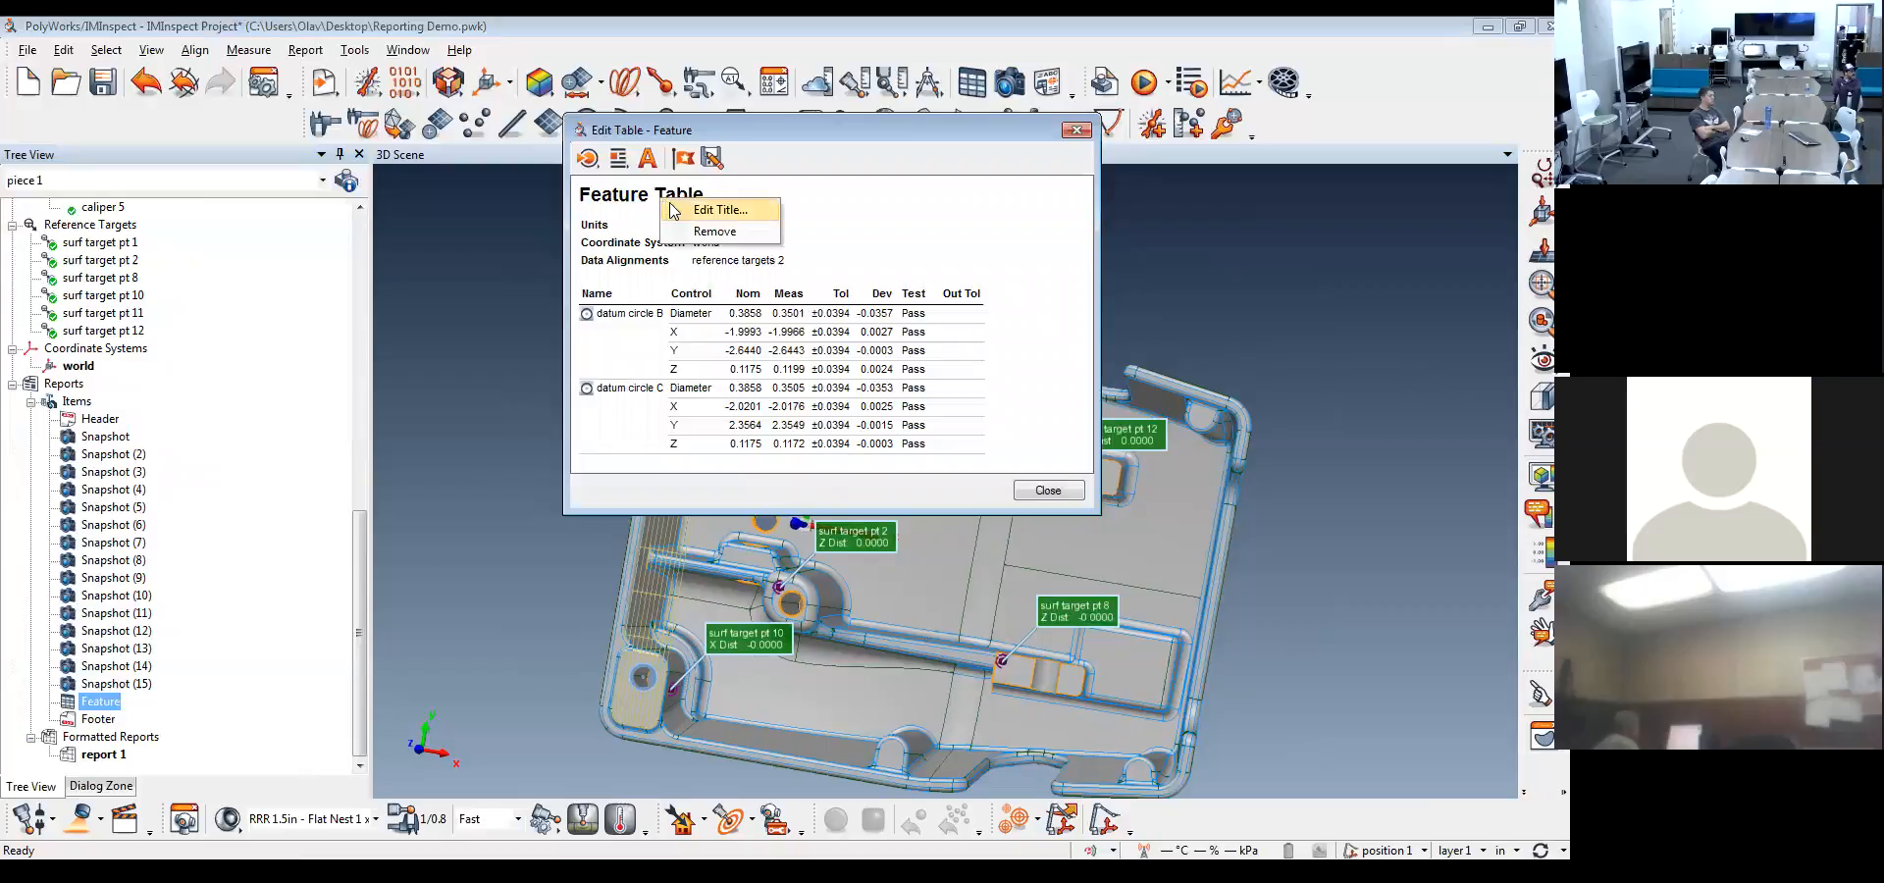
pyautogui.click(712, 209)
pyautogui.moveTo(813, 428); pyautogui.dragTo(717, 429)
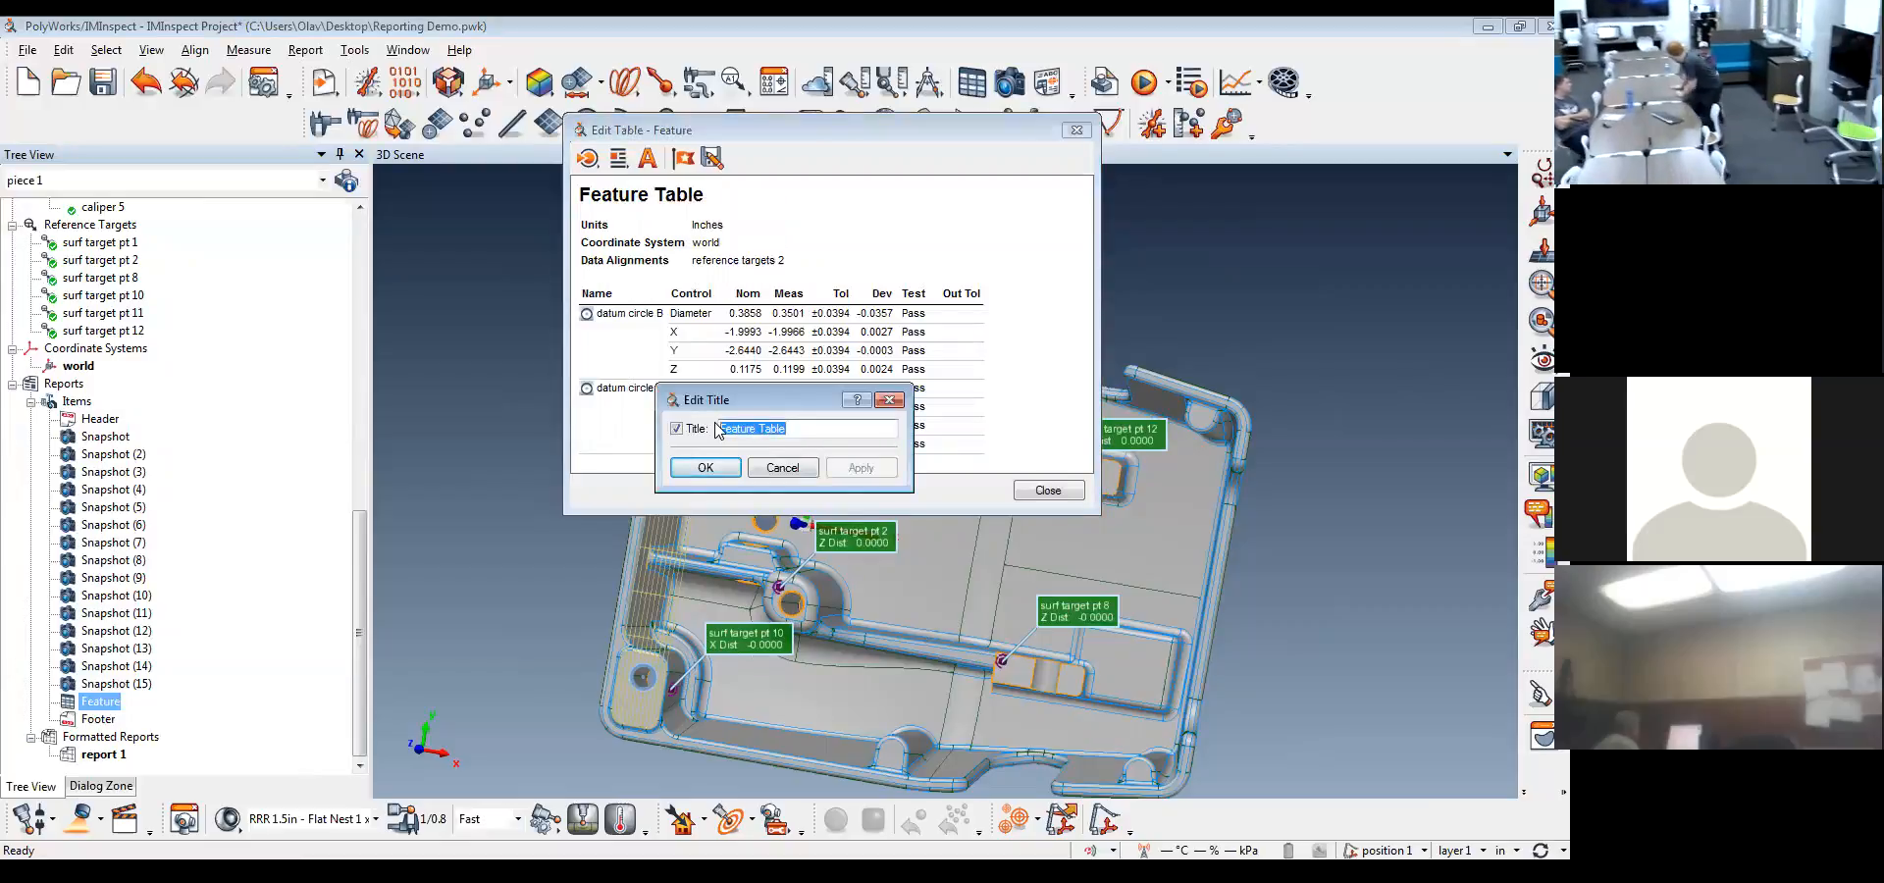
pyautogui.write('table 1')
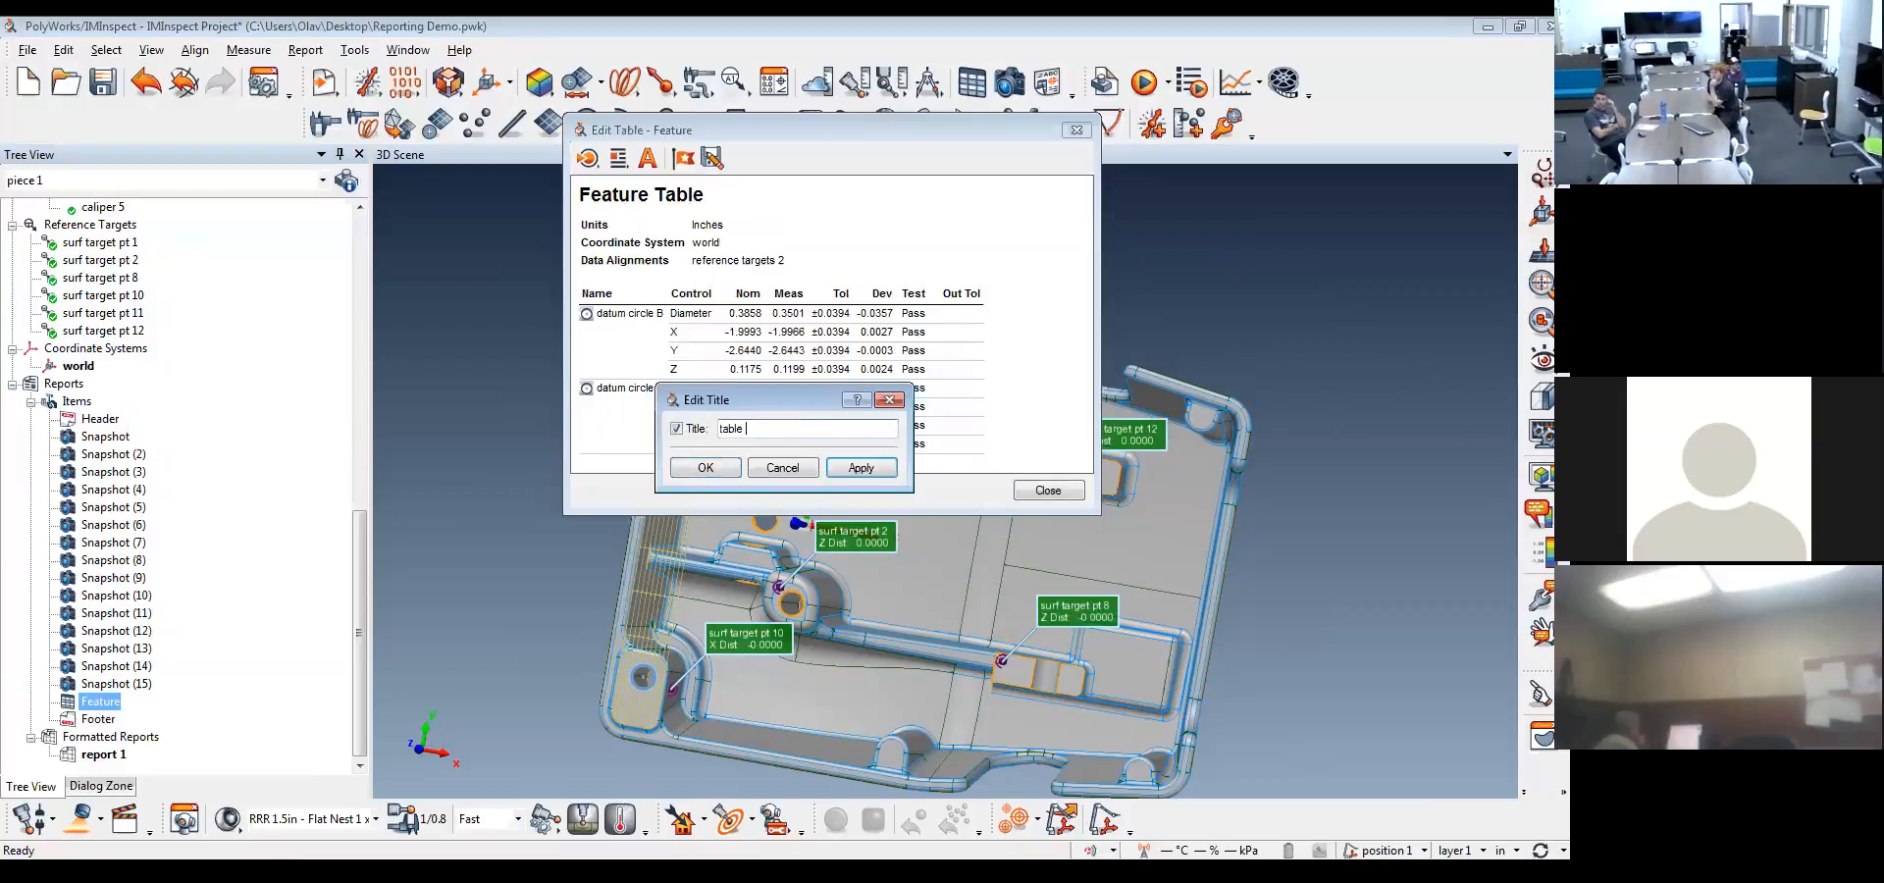
pyautogui.hotkey('alt', 'a')
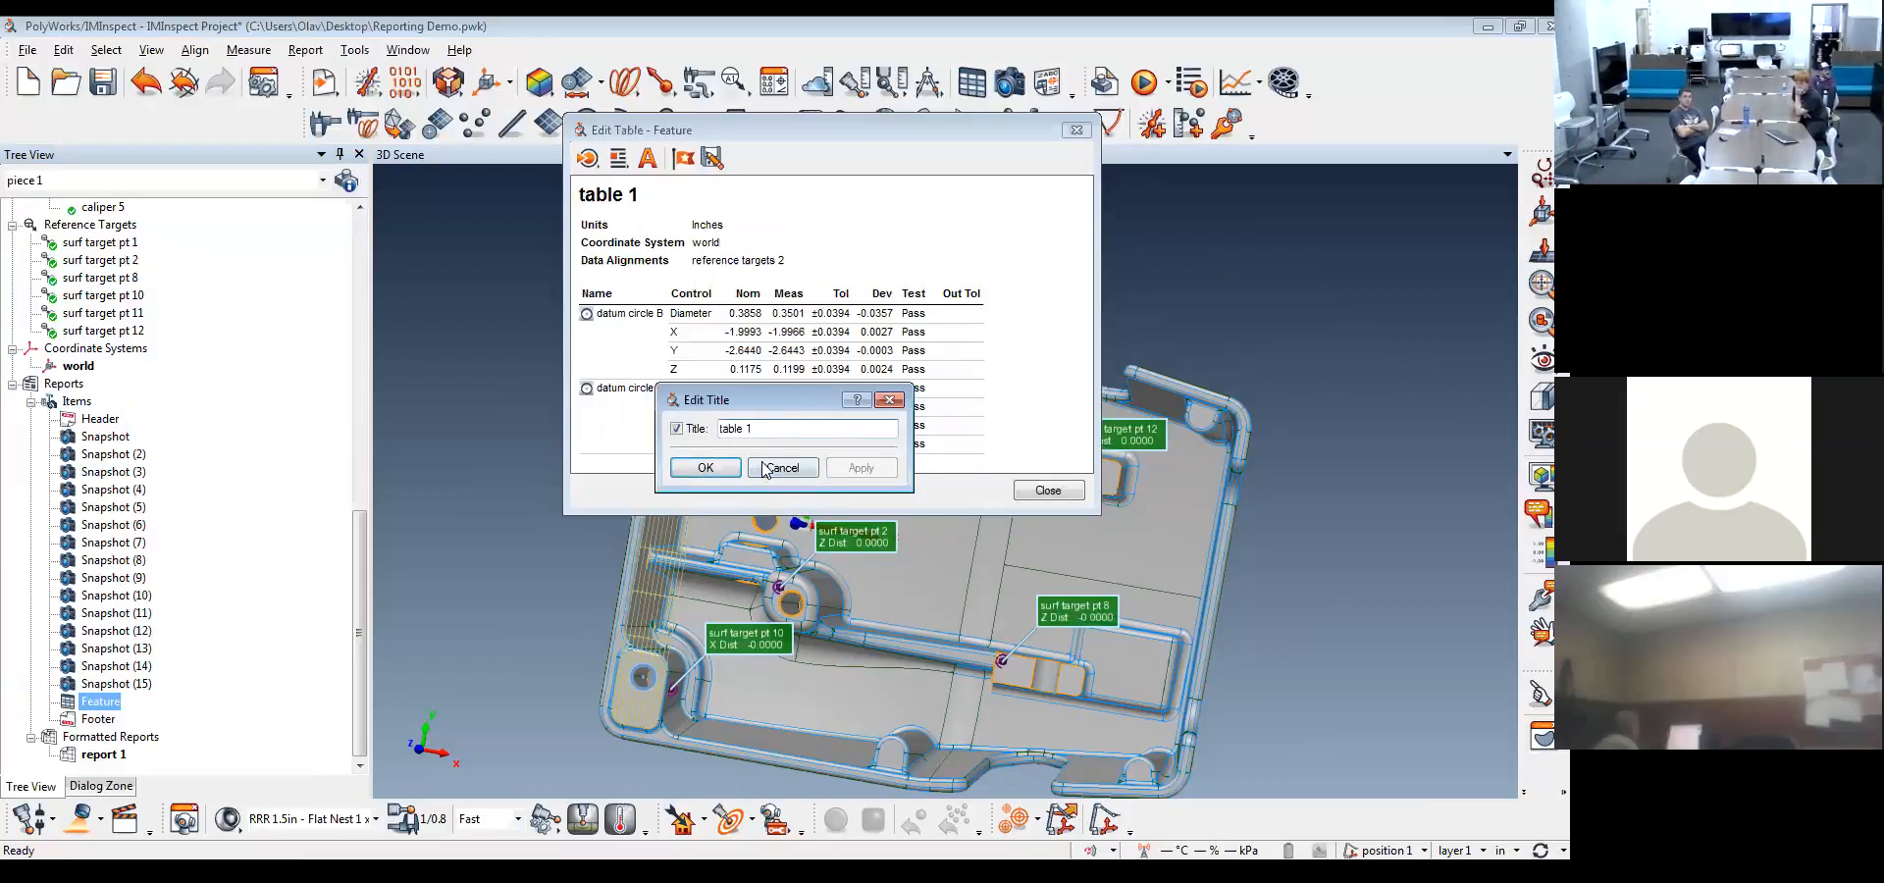
pyautogui.click(705, 467)
# Remove the title from the feature table and take the length units out of its header
pyautogui.rightClick(612, 214)
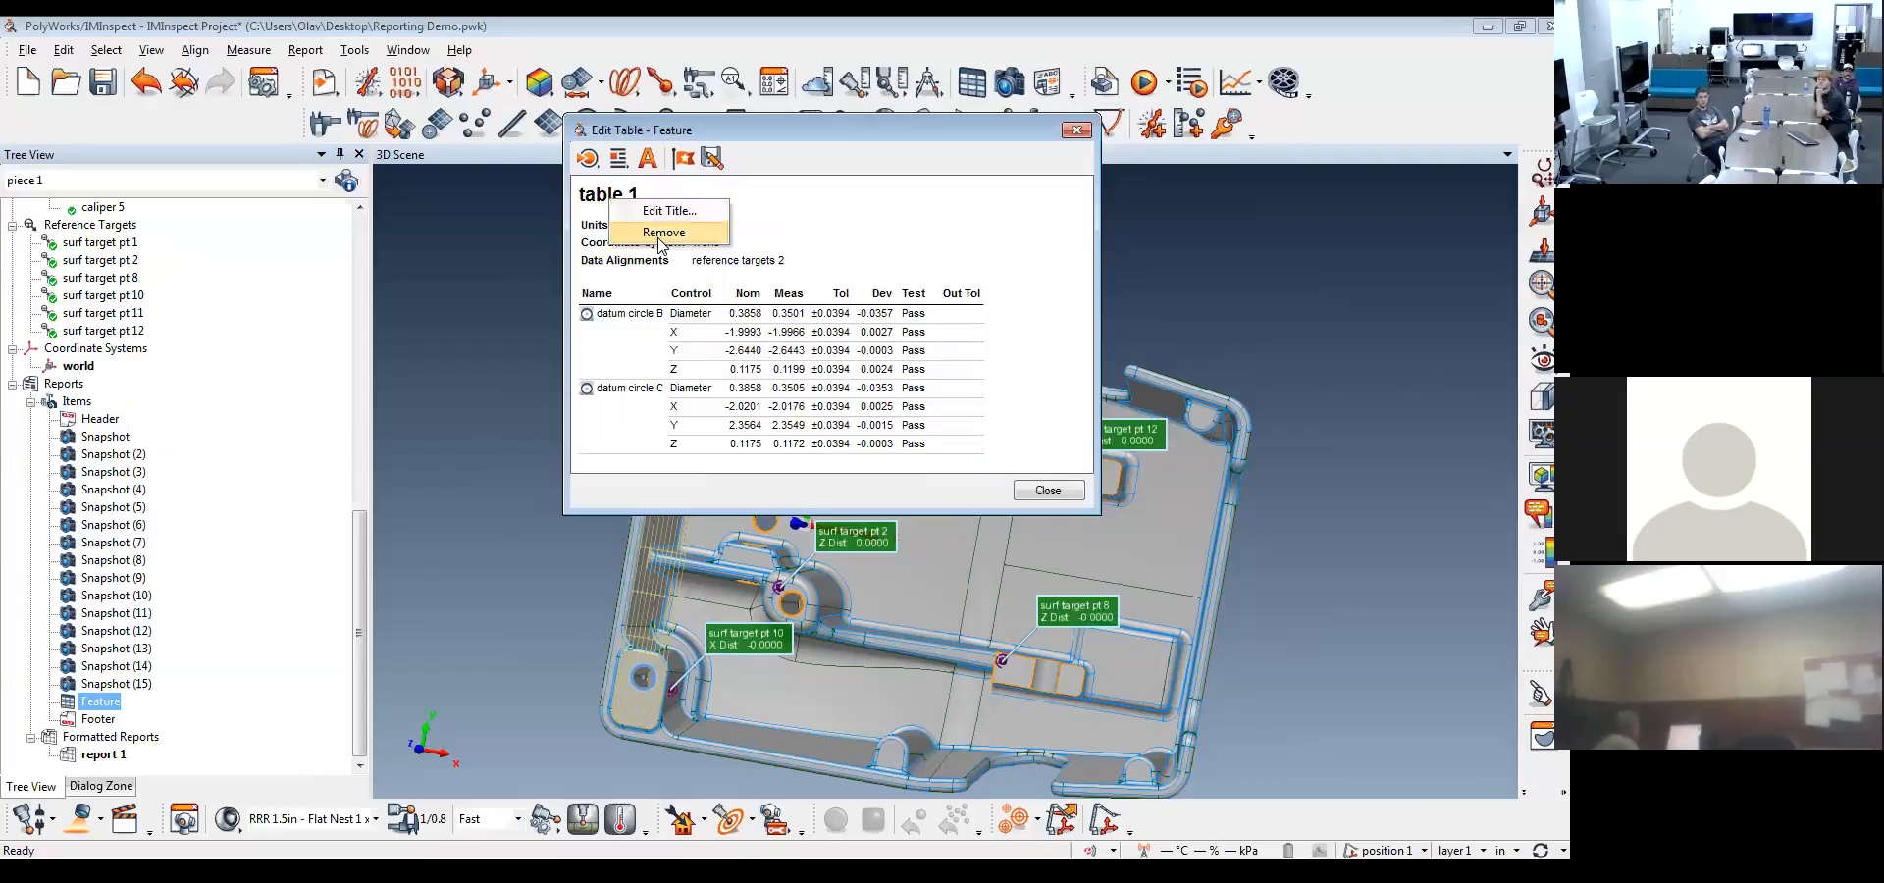
pyautogui.click(660, 246)
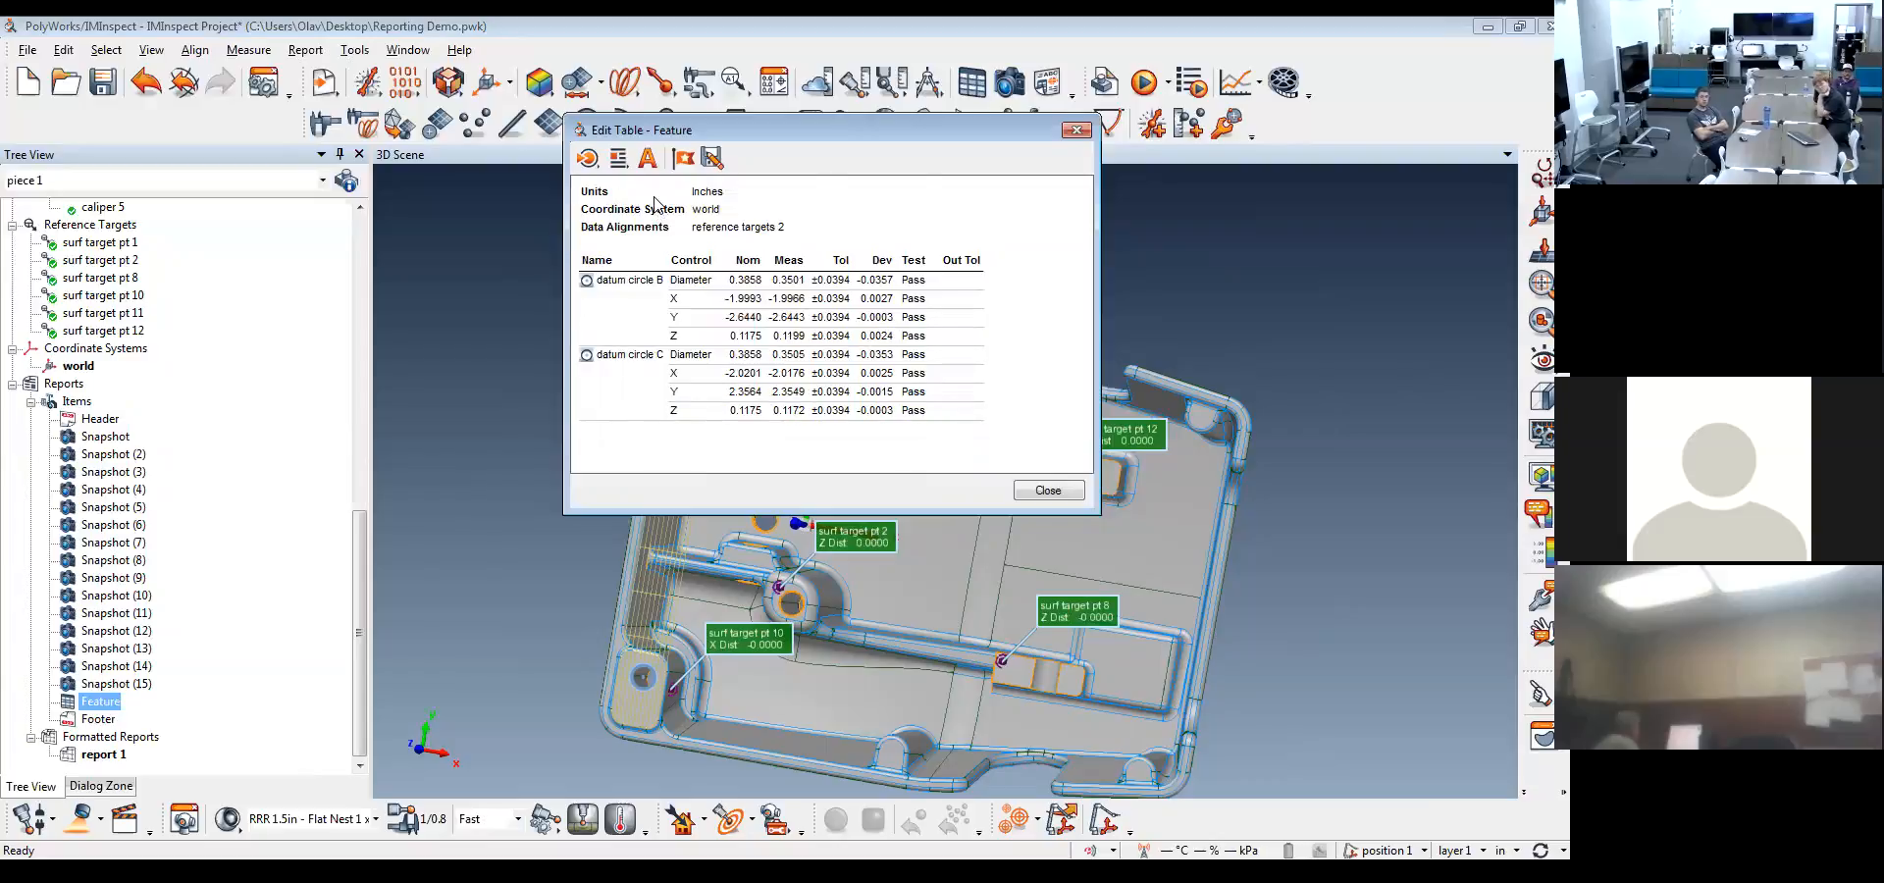
pyautogui.rightClick(655, 202)
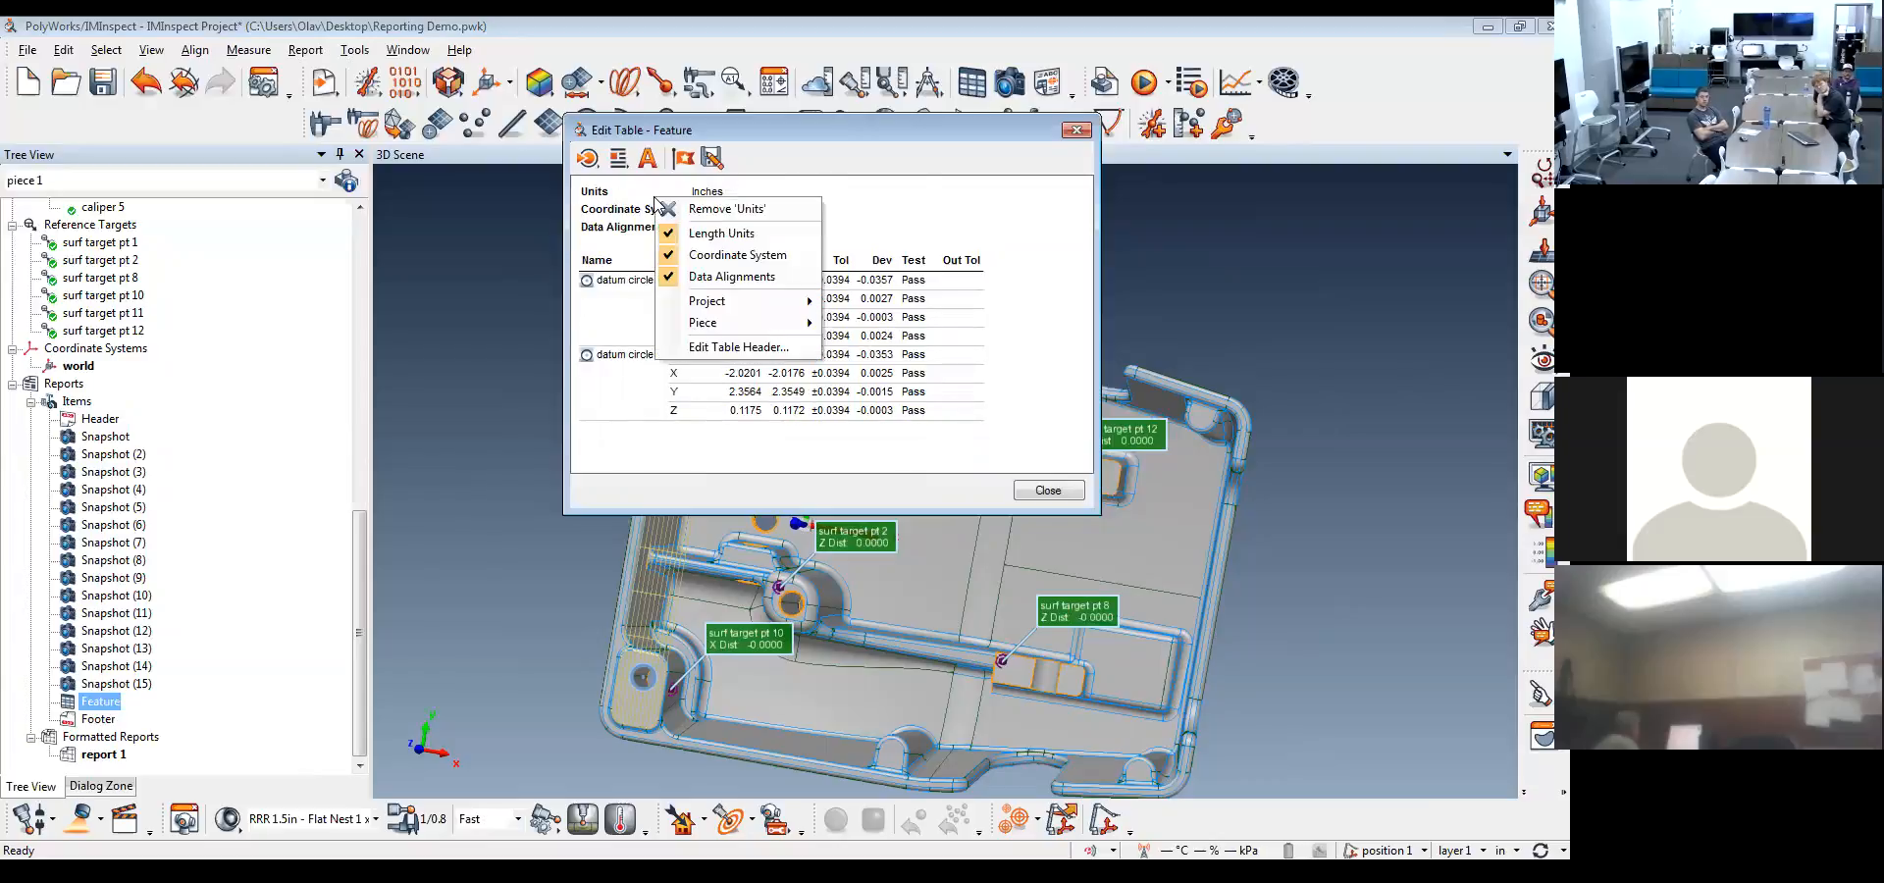
pyautogui.click(723, 235)
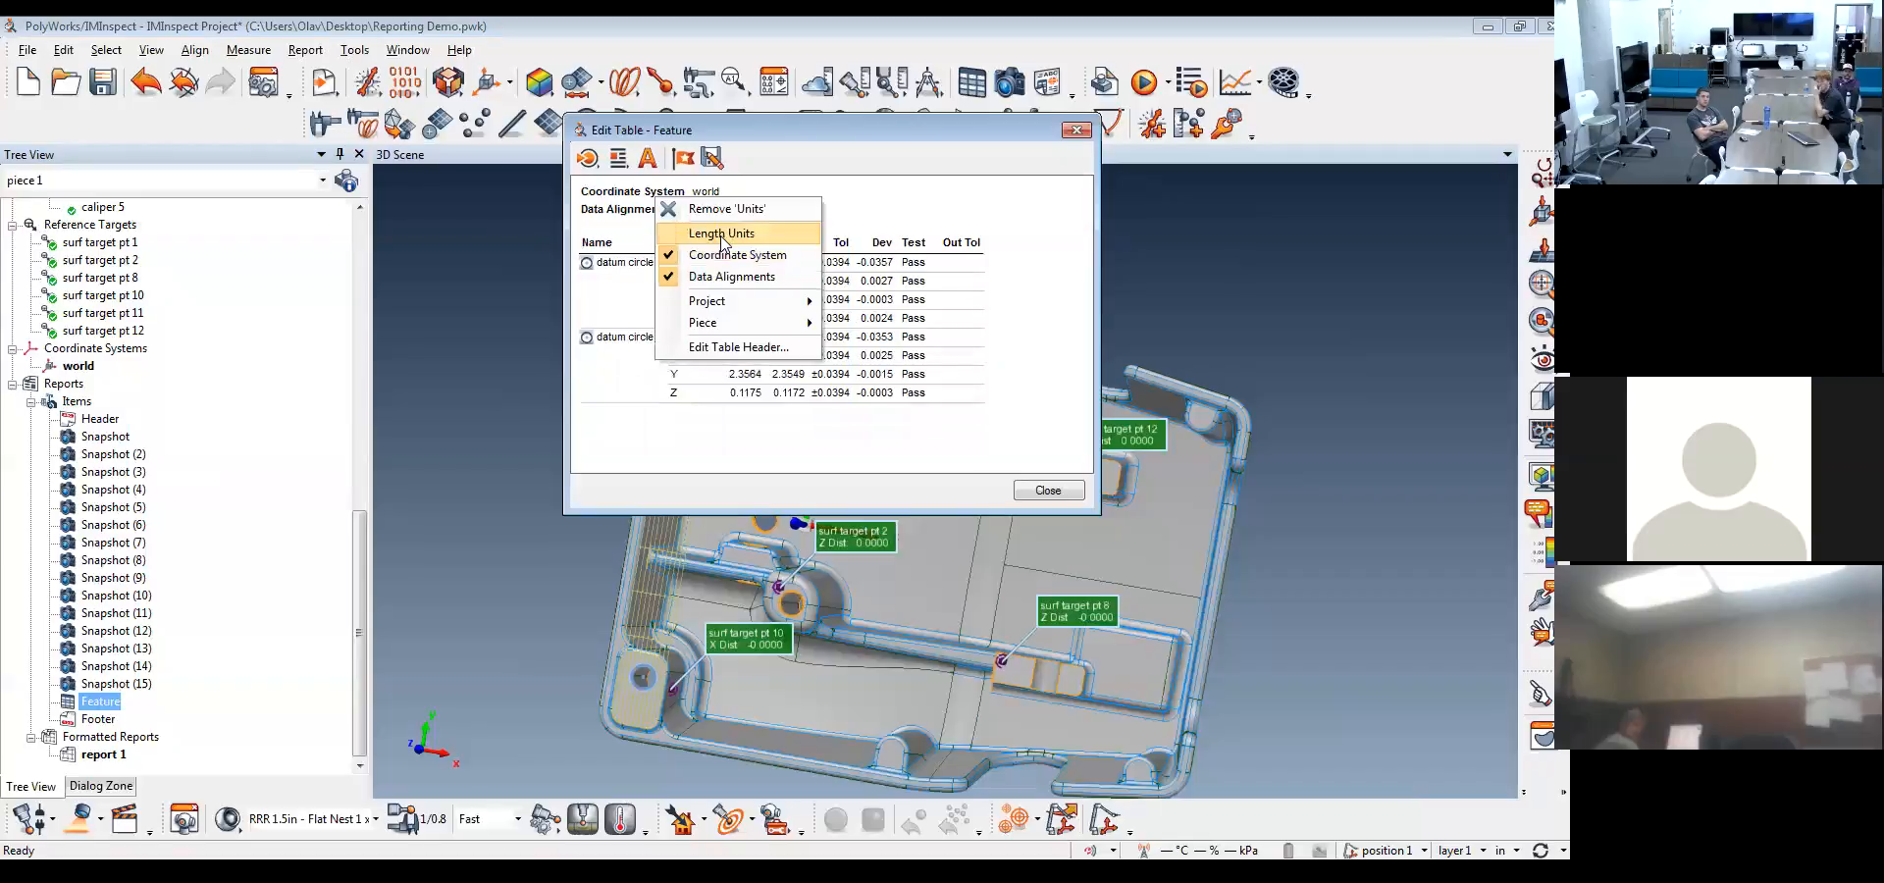
# Take the coordinate system and data alignments out of the feature table's header, keeping only the length units
pyautogui.click(723, 236)
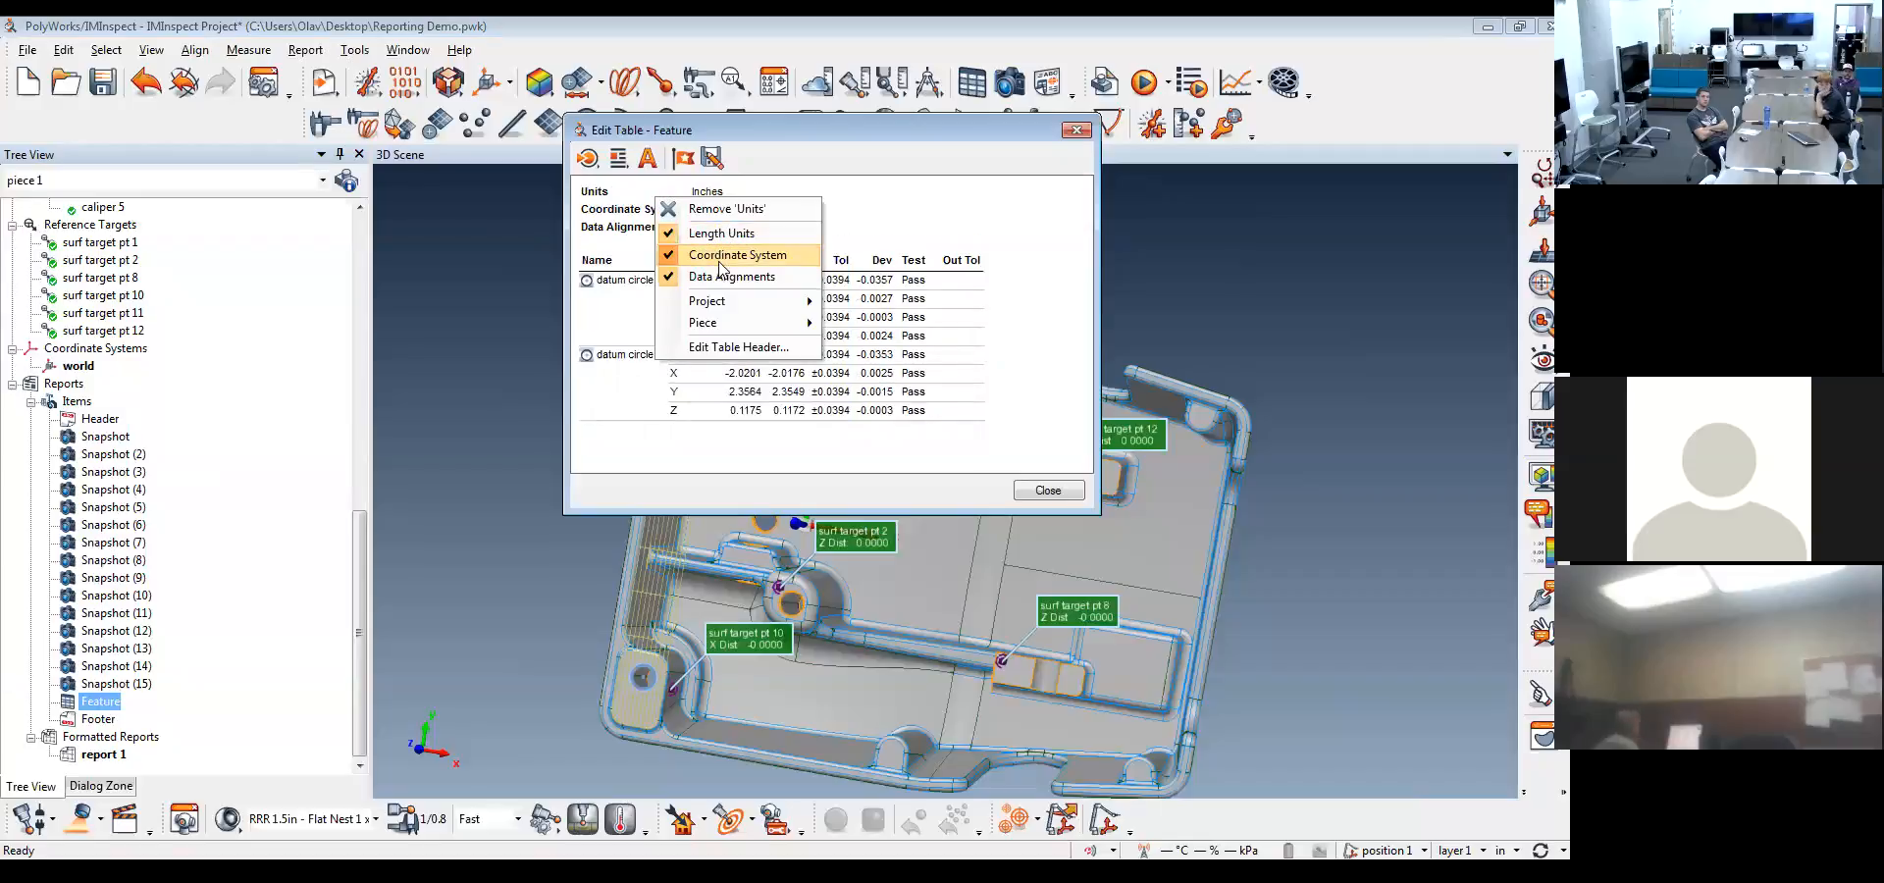
pyautogui.moveTo(721, 309)
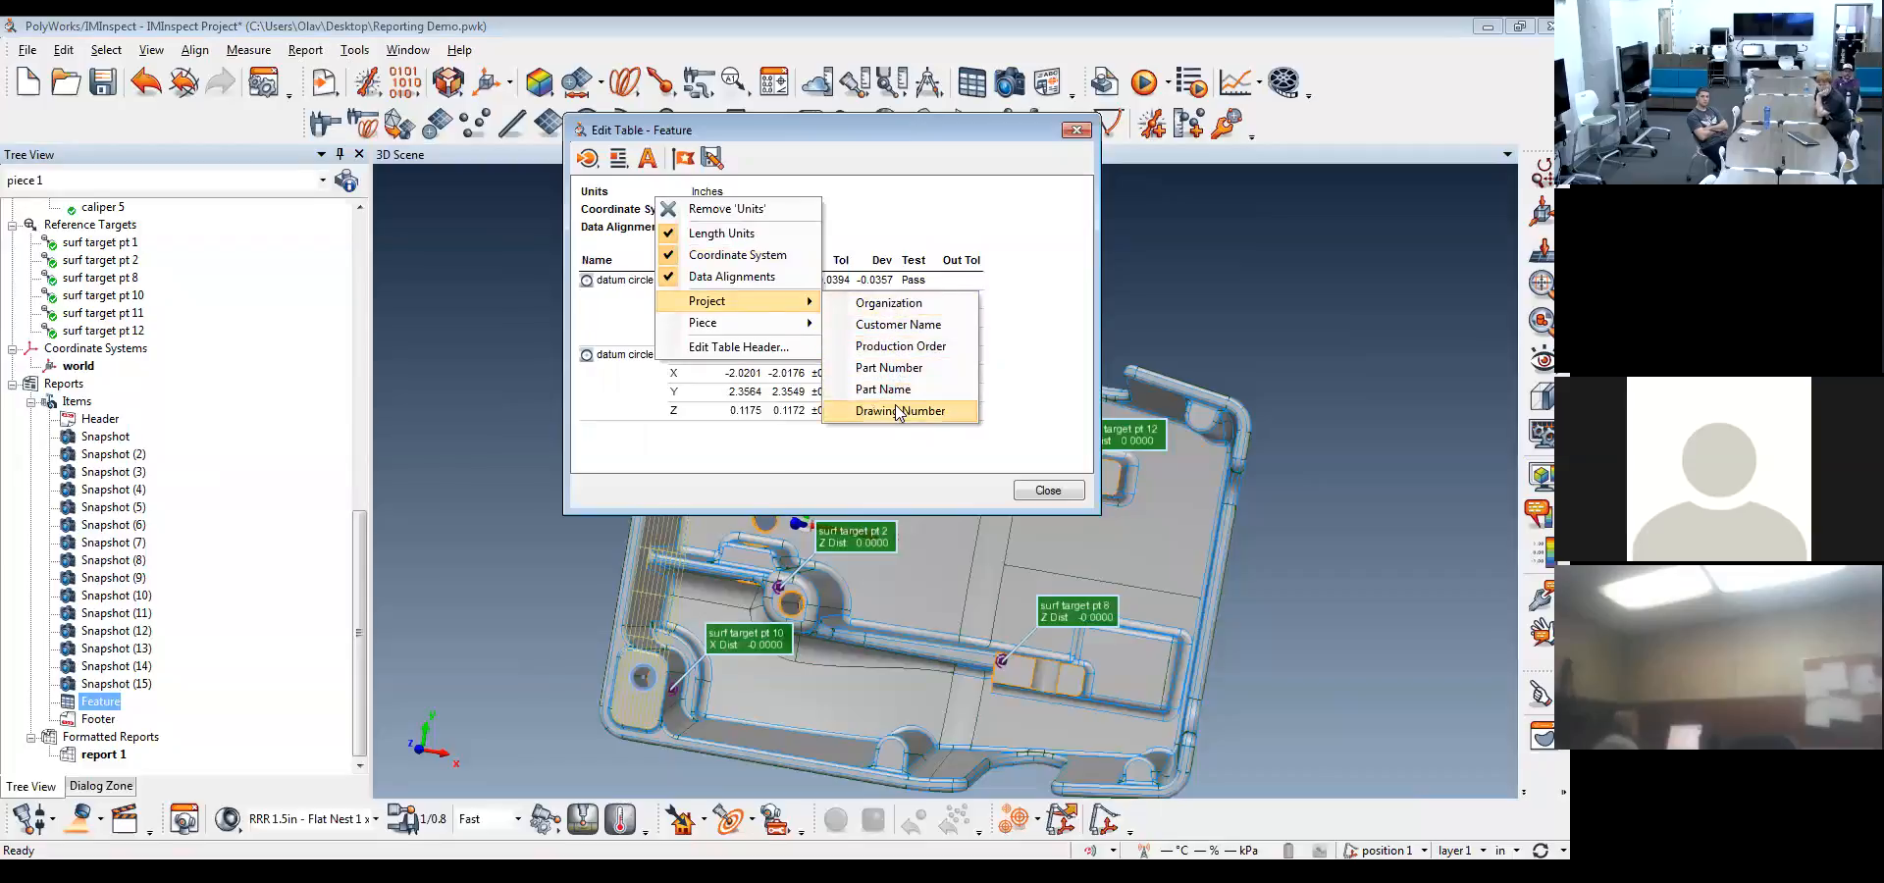
pyautogui.moveTo(771, 326)
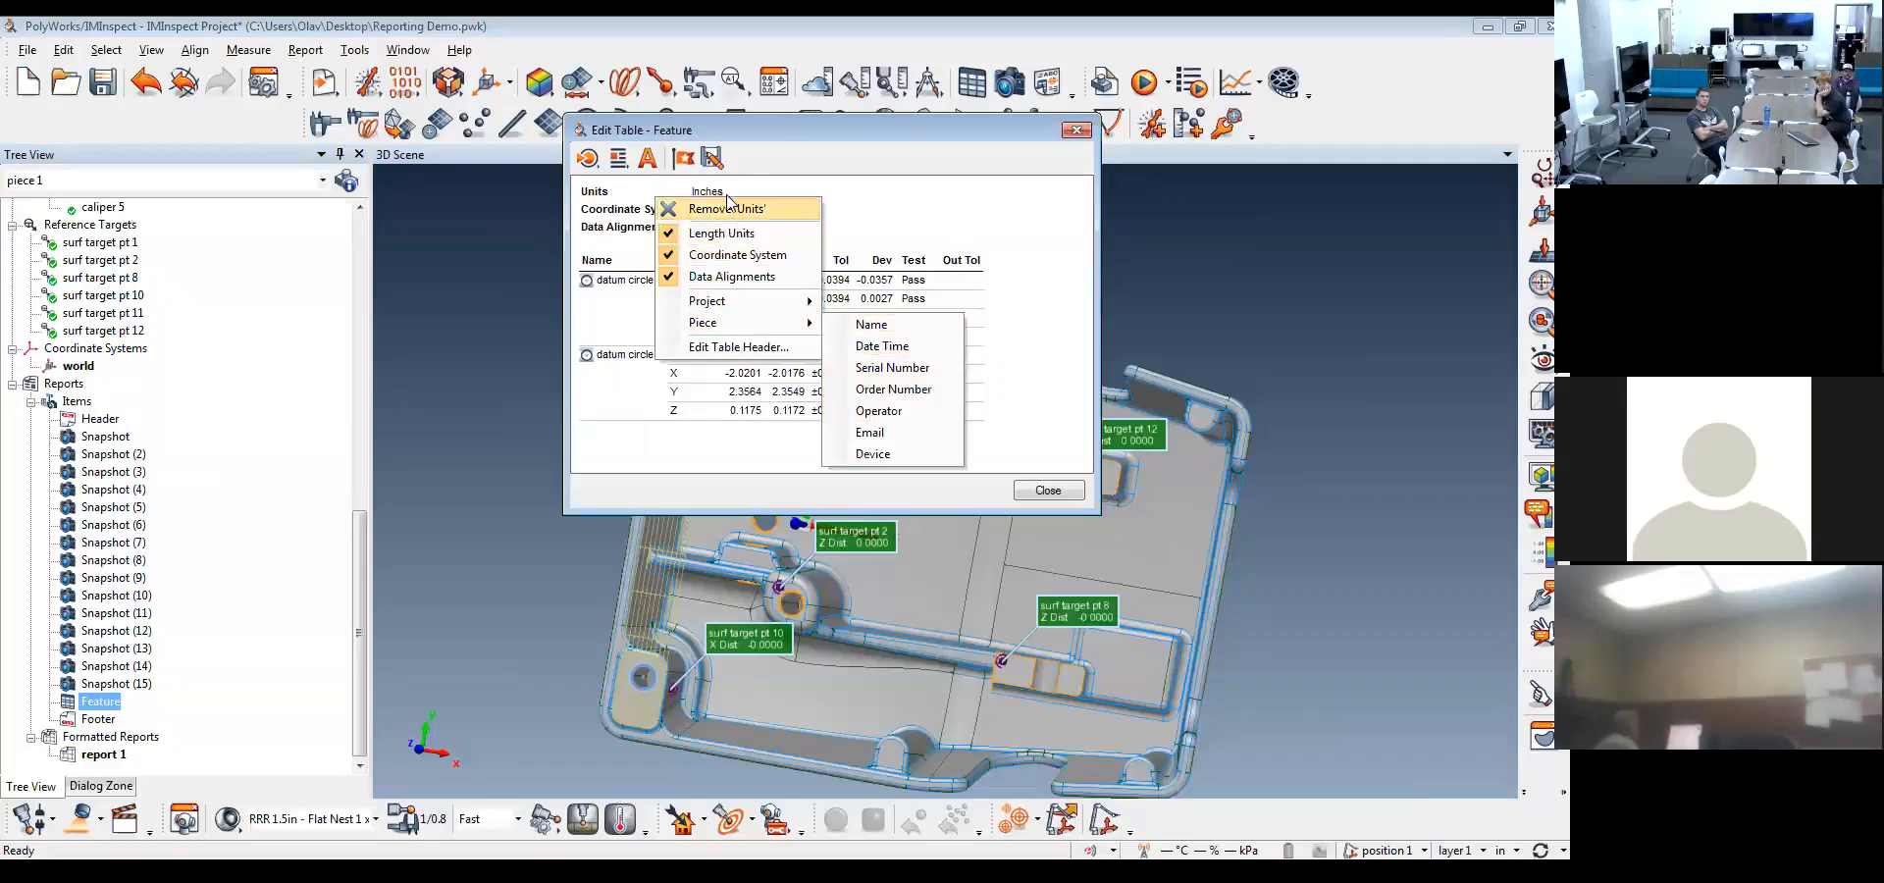
pyautogui.click(739, 236)
pyautogui.click(738, 256)
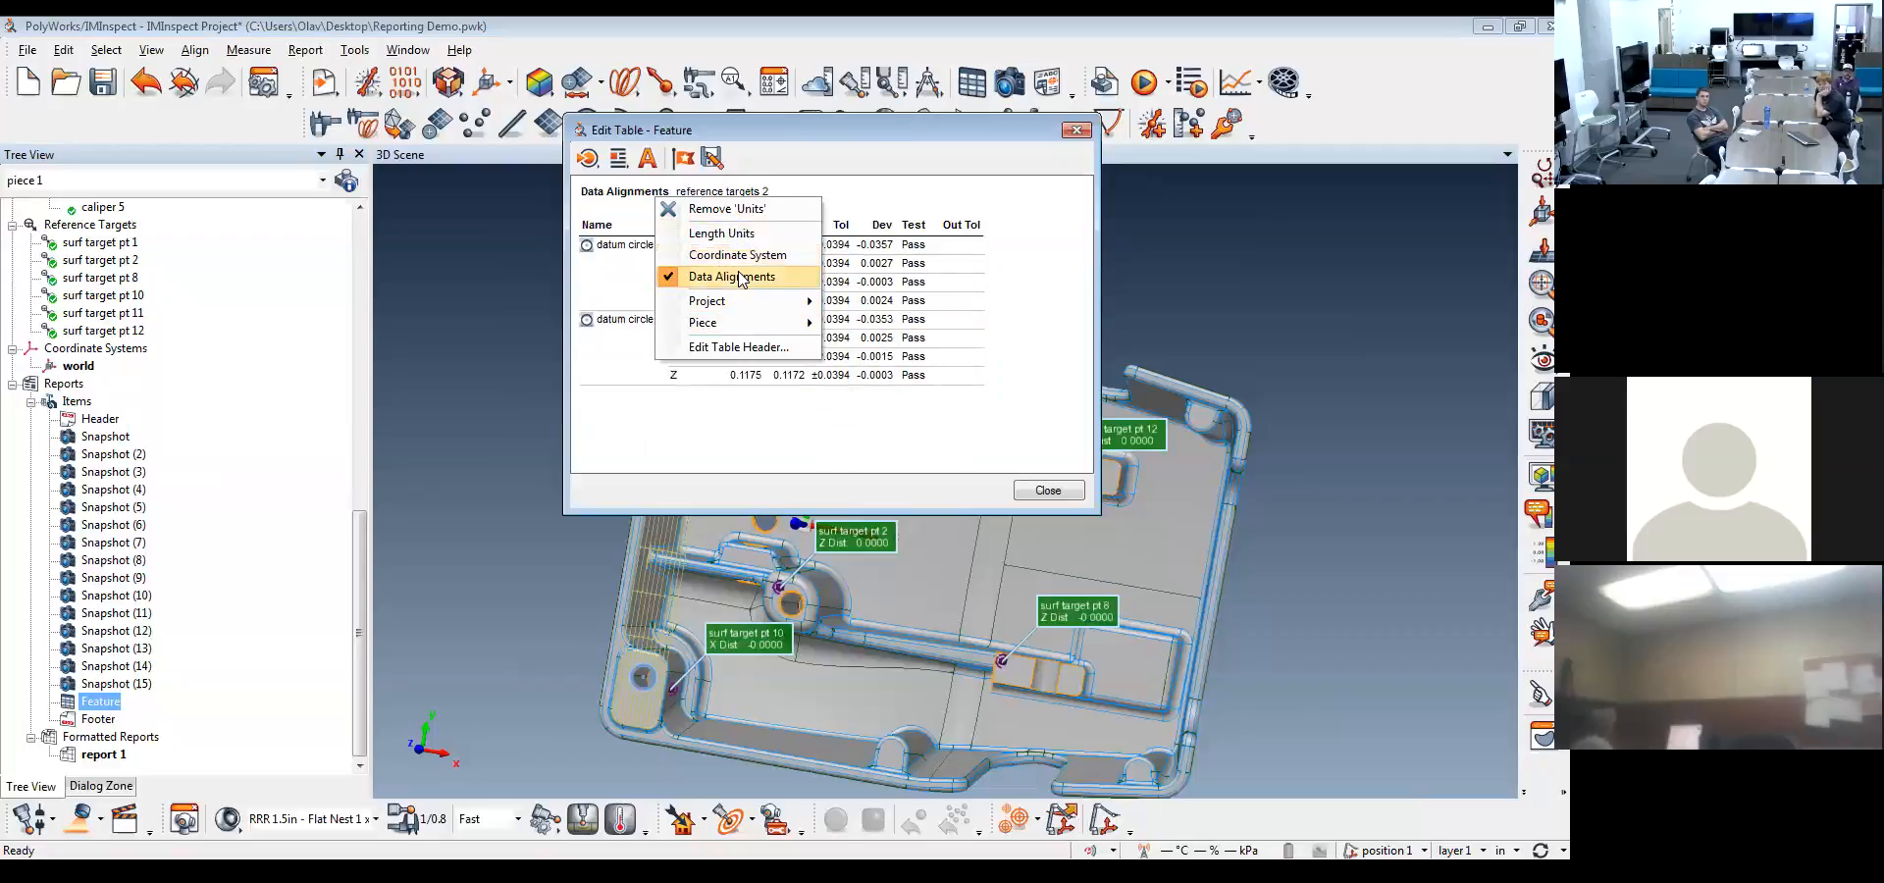
pyautogui.click(739, 278)
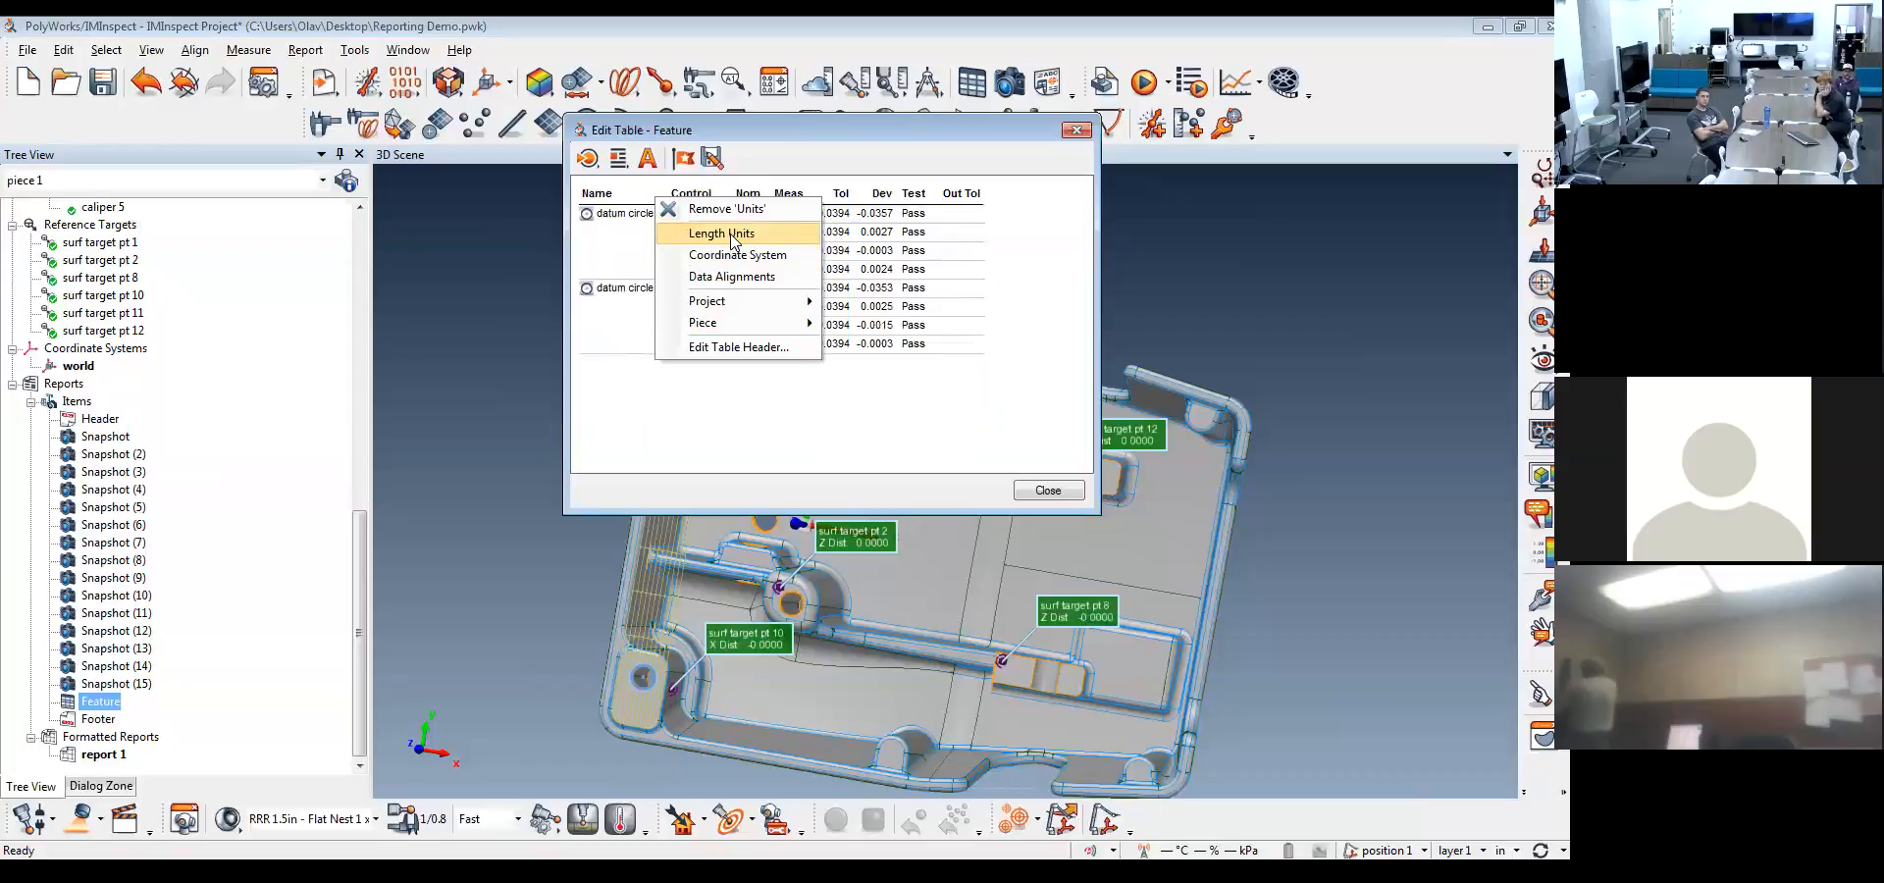
pyautogui.click(732, 235)
pyautogui.click(920, 202)
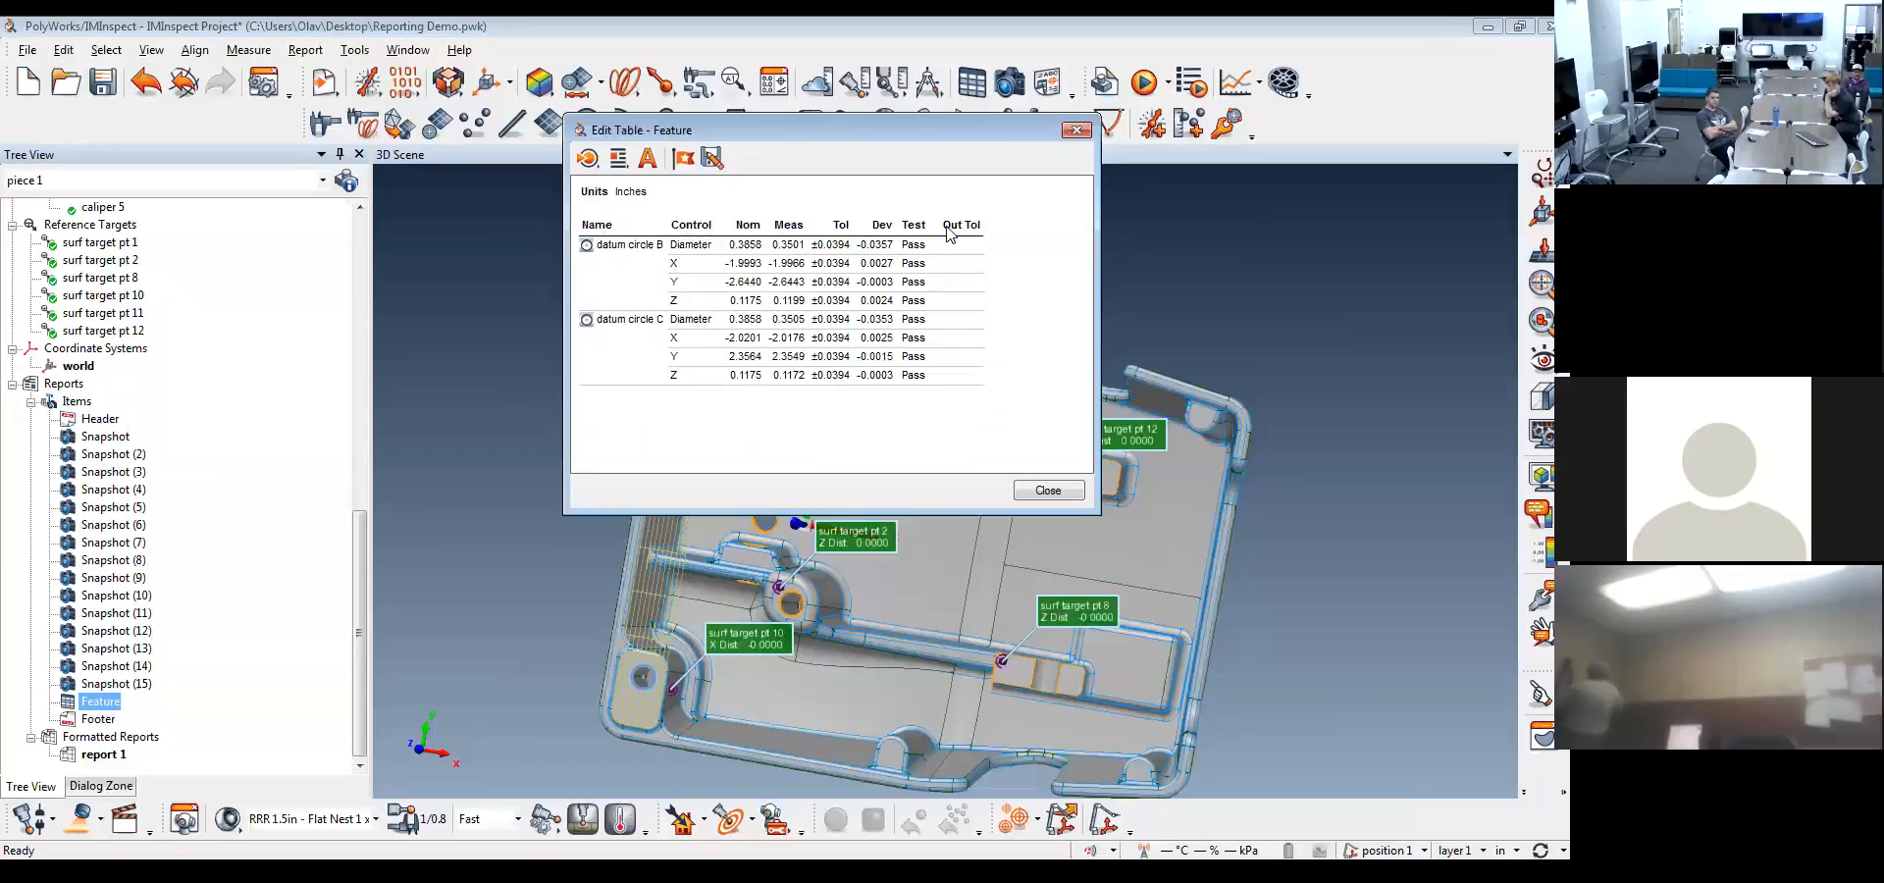
# Add the Characteristic Number and Characteristic Name columns to the feature table and remove the Out-of-Tolerance Deviation column
pyautogui.moveTo(740, 234); pyautogui.dragTo(780, 228)
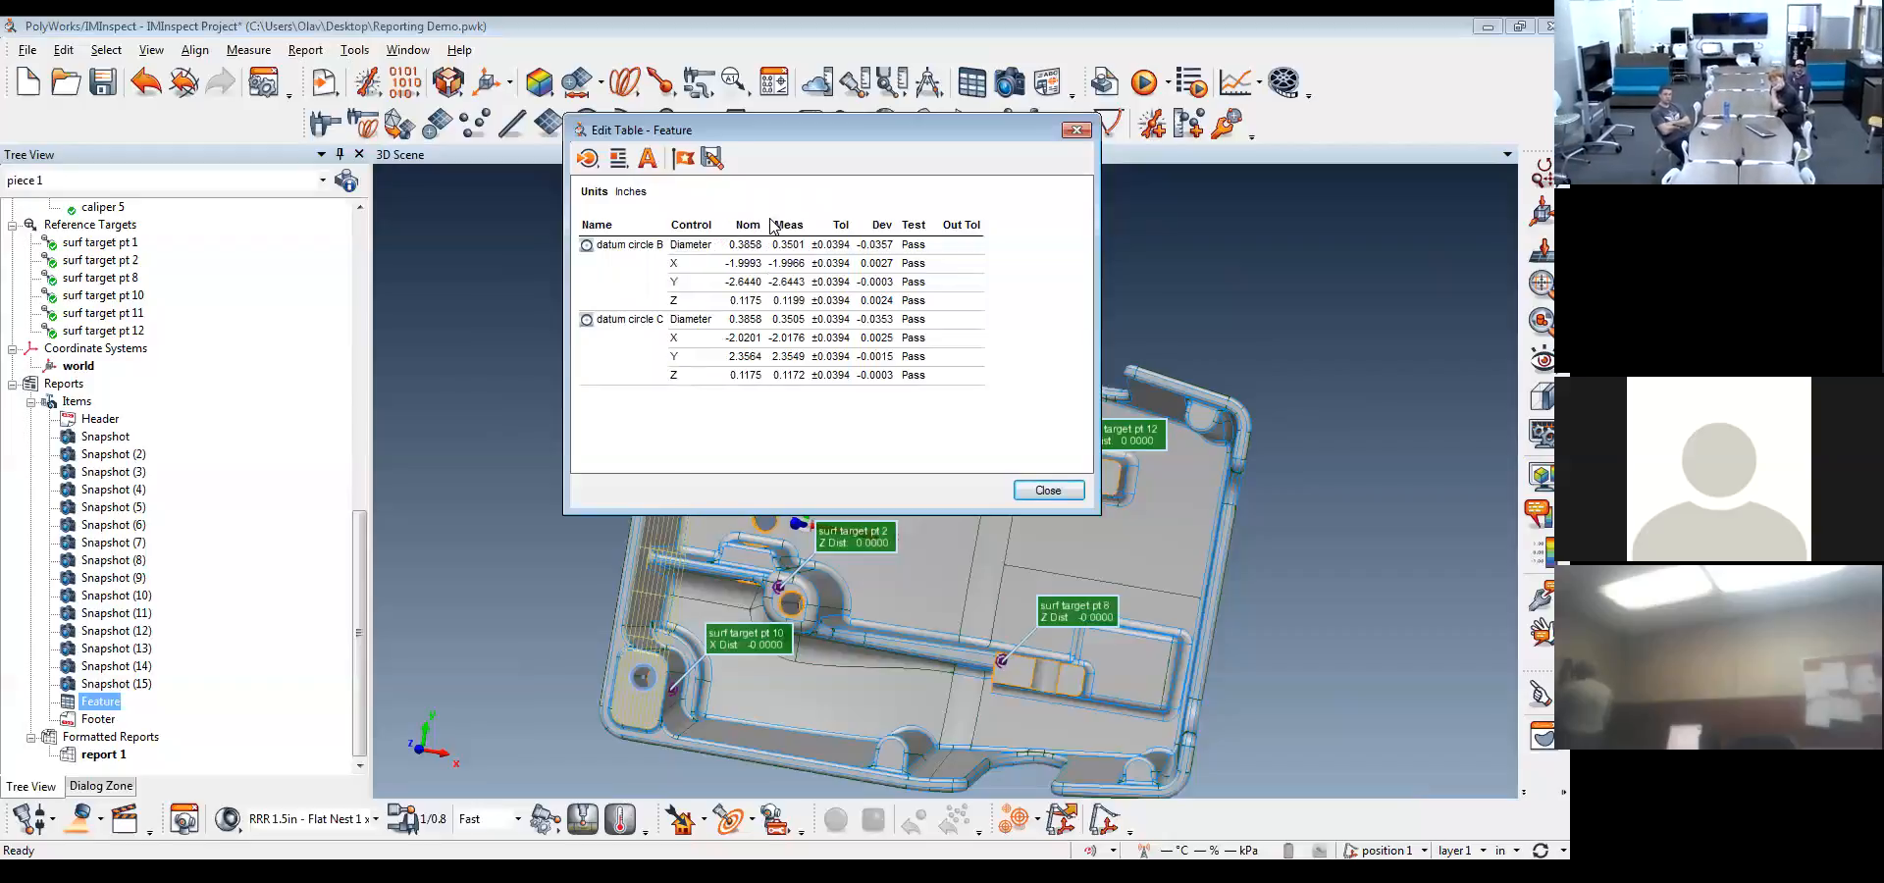
pyautogui.rightClick(689, 232)
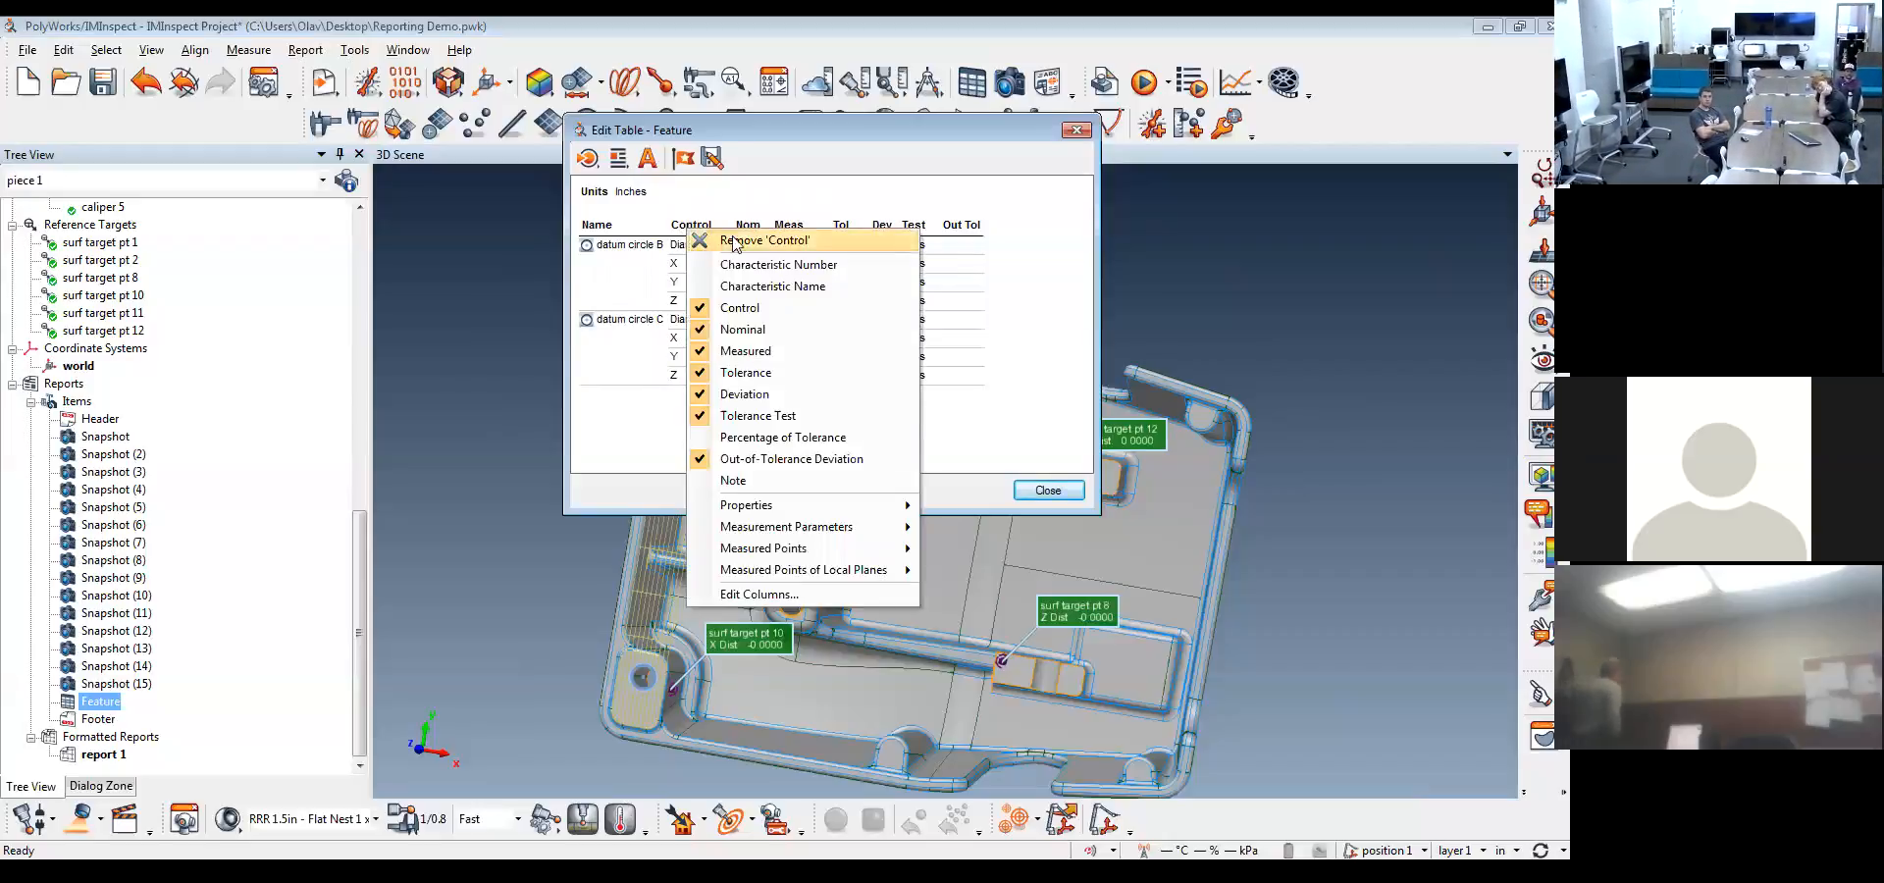
pyautogui.click(760, 266)
pyautogui.click(765, 285)
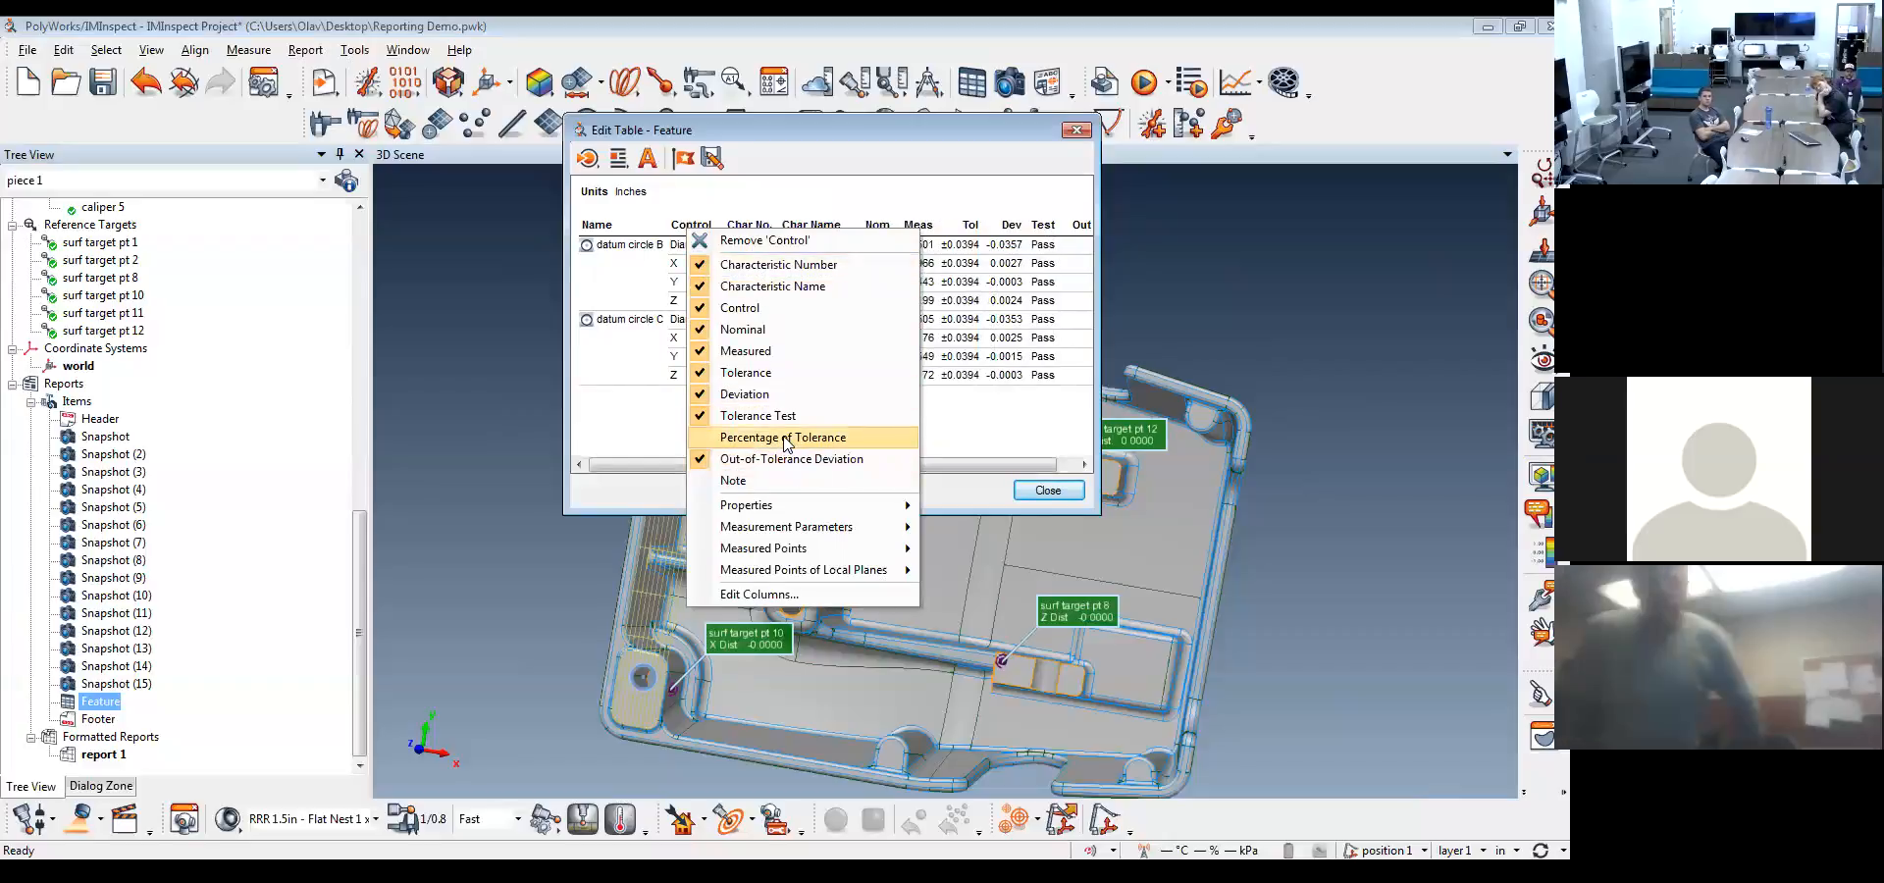
pyautogui.moveTo(793, 508)
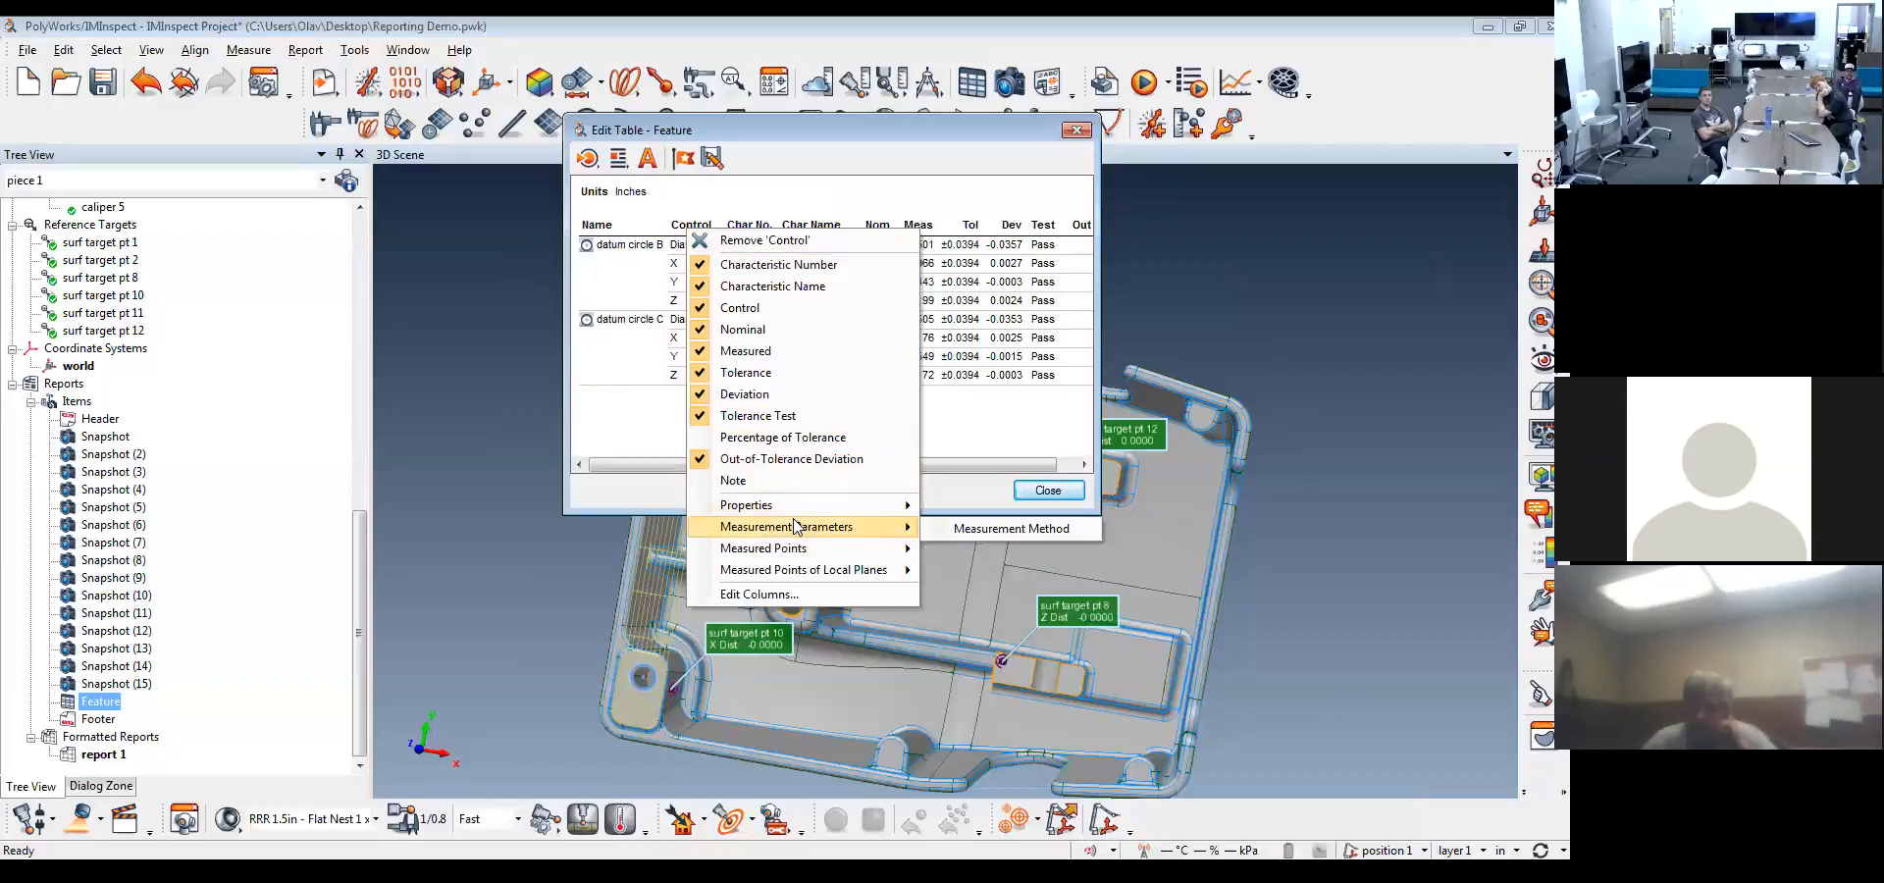
pyautogui.moveTo(803, 553)
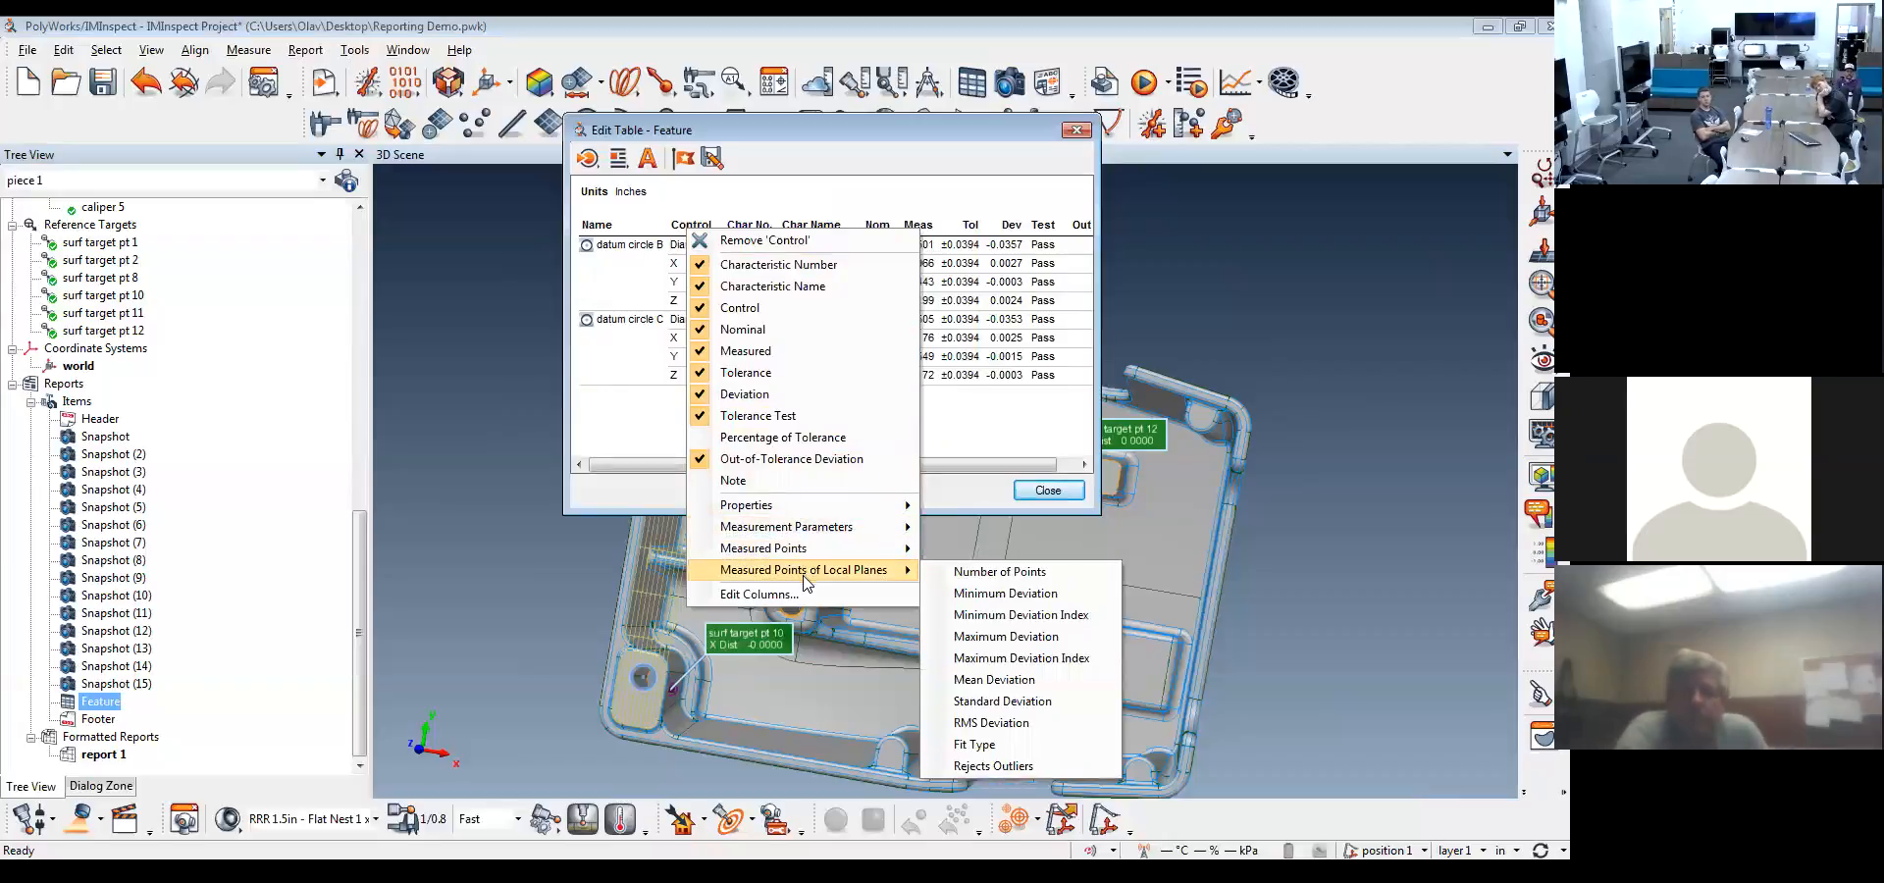
pyautogui.click(804, 461)
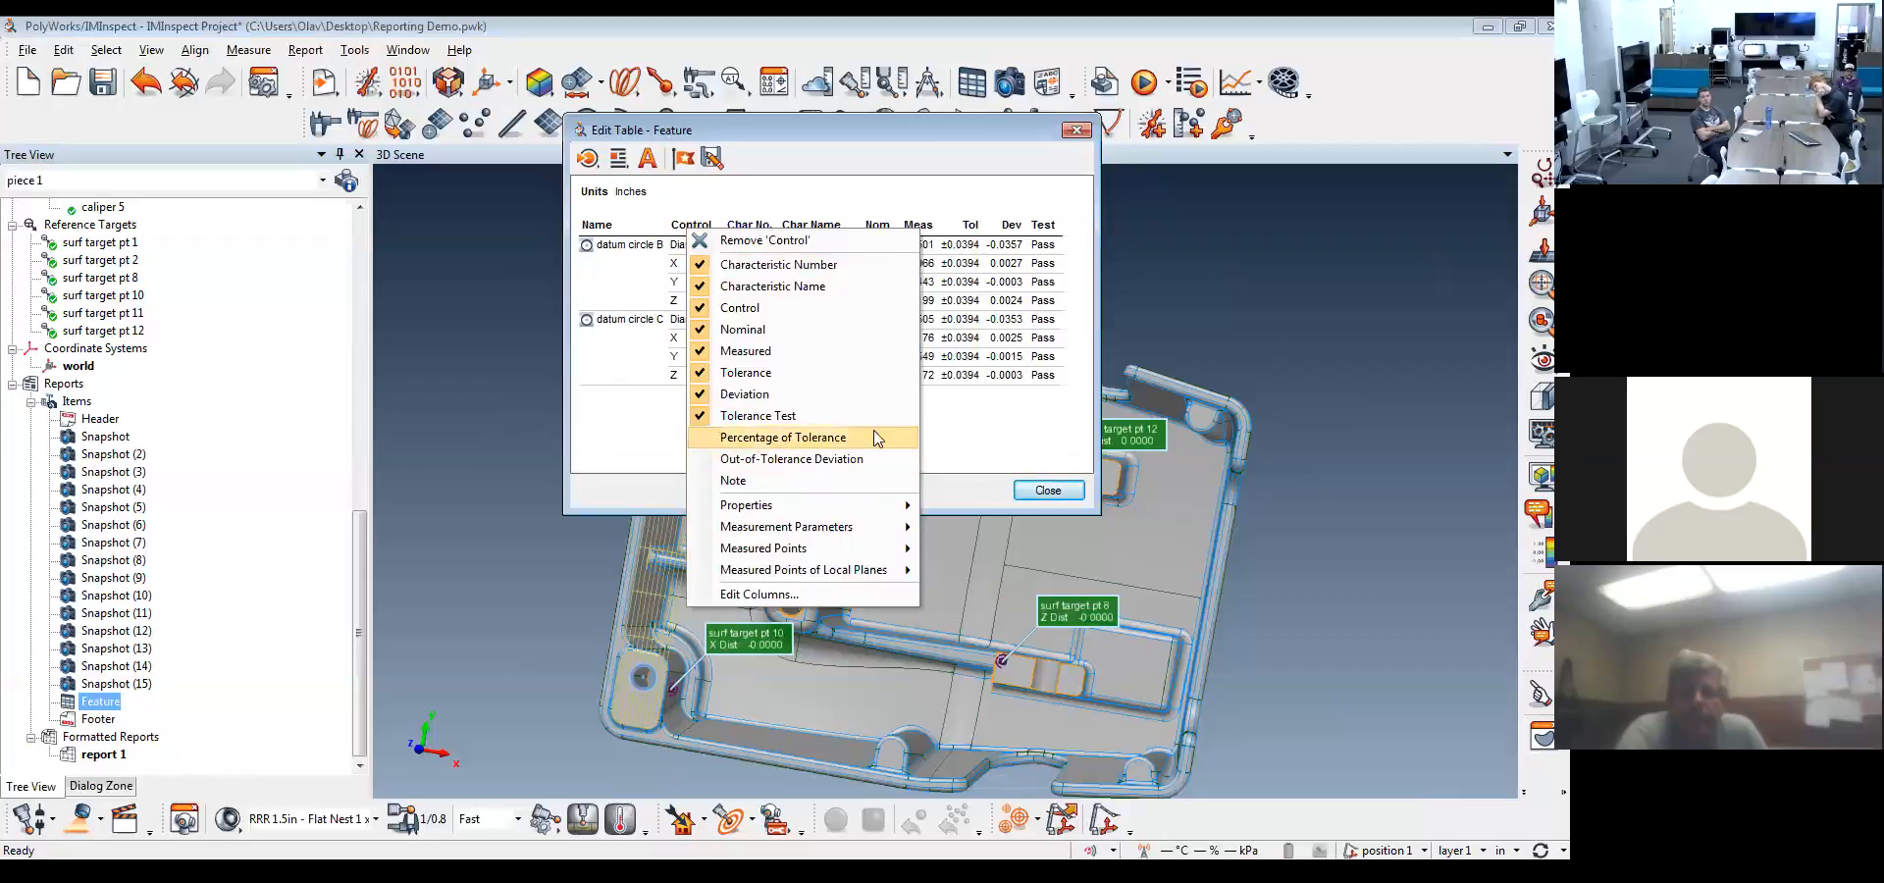
pyautogui.click(1008, 424)
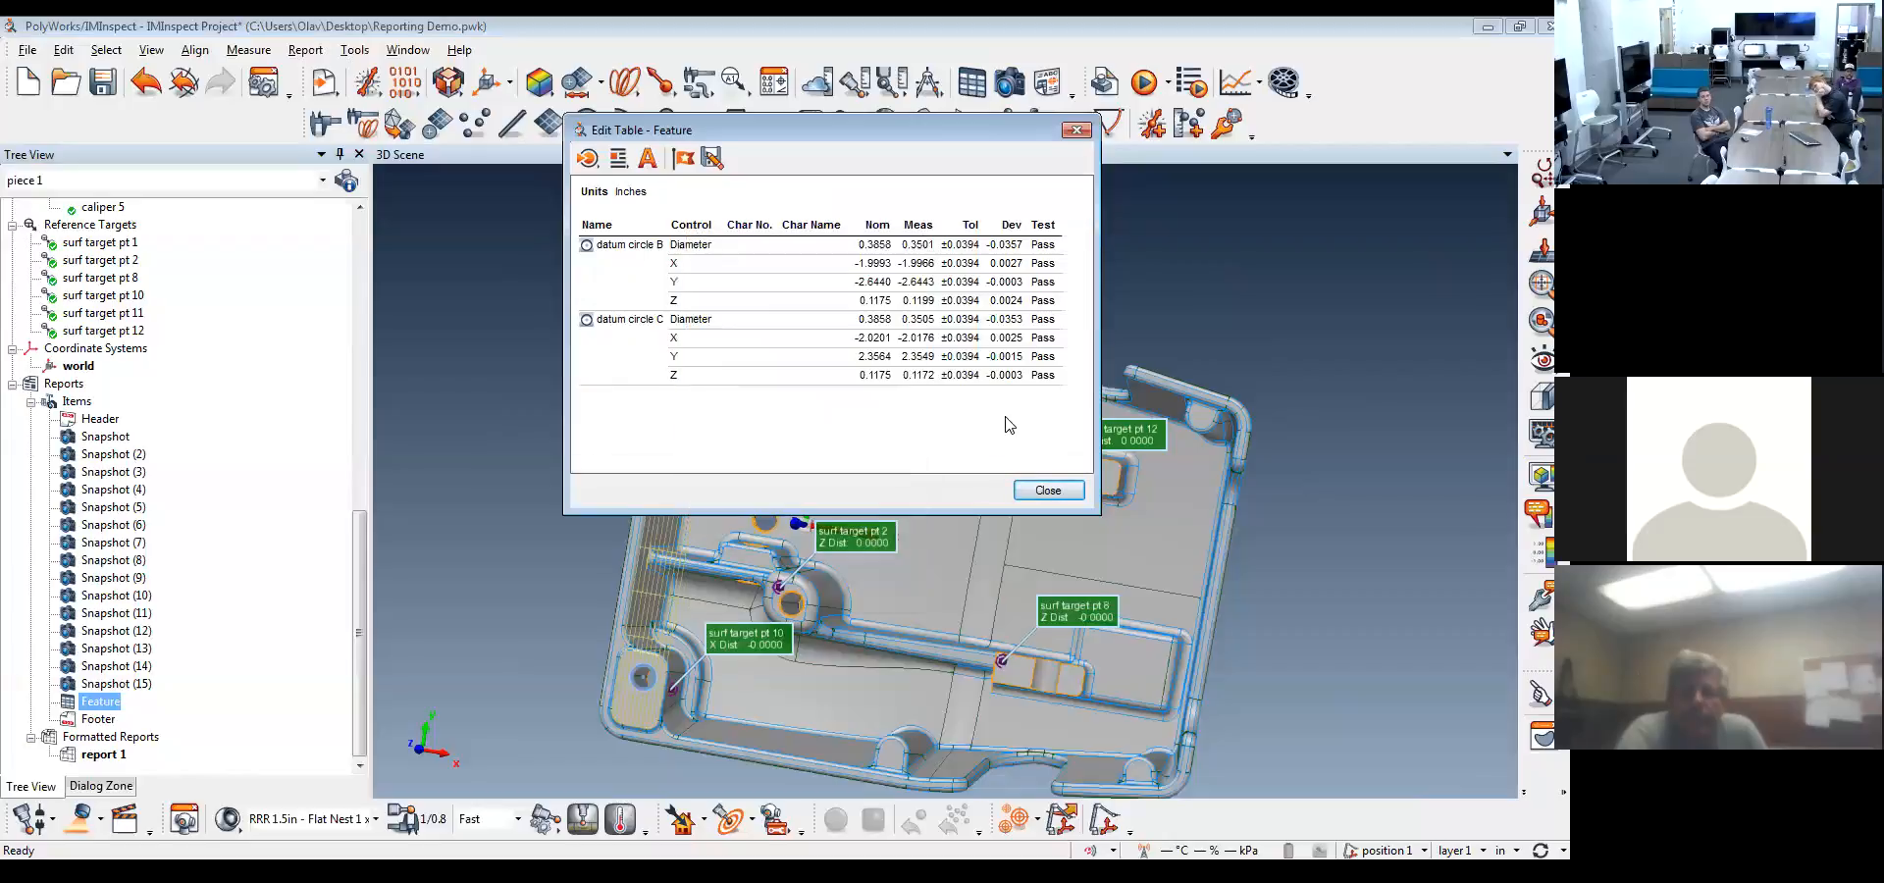
# Remove the Characteristic Number and Characteristic Name columns from the feature table
pyautogui.rightClick(743, 226)
pyautogui.rightClick(726, 228)
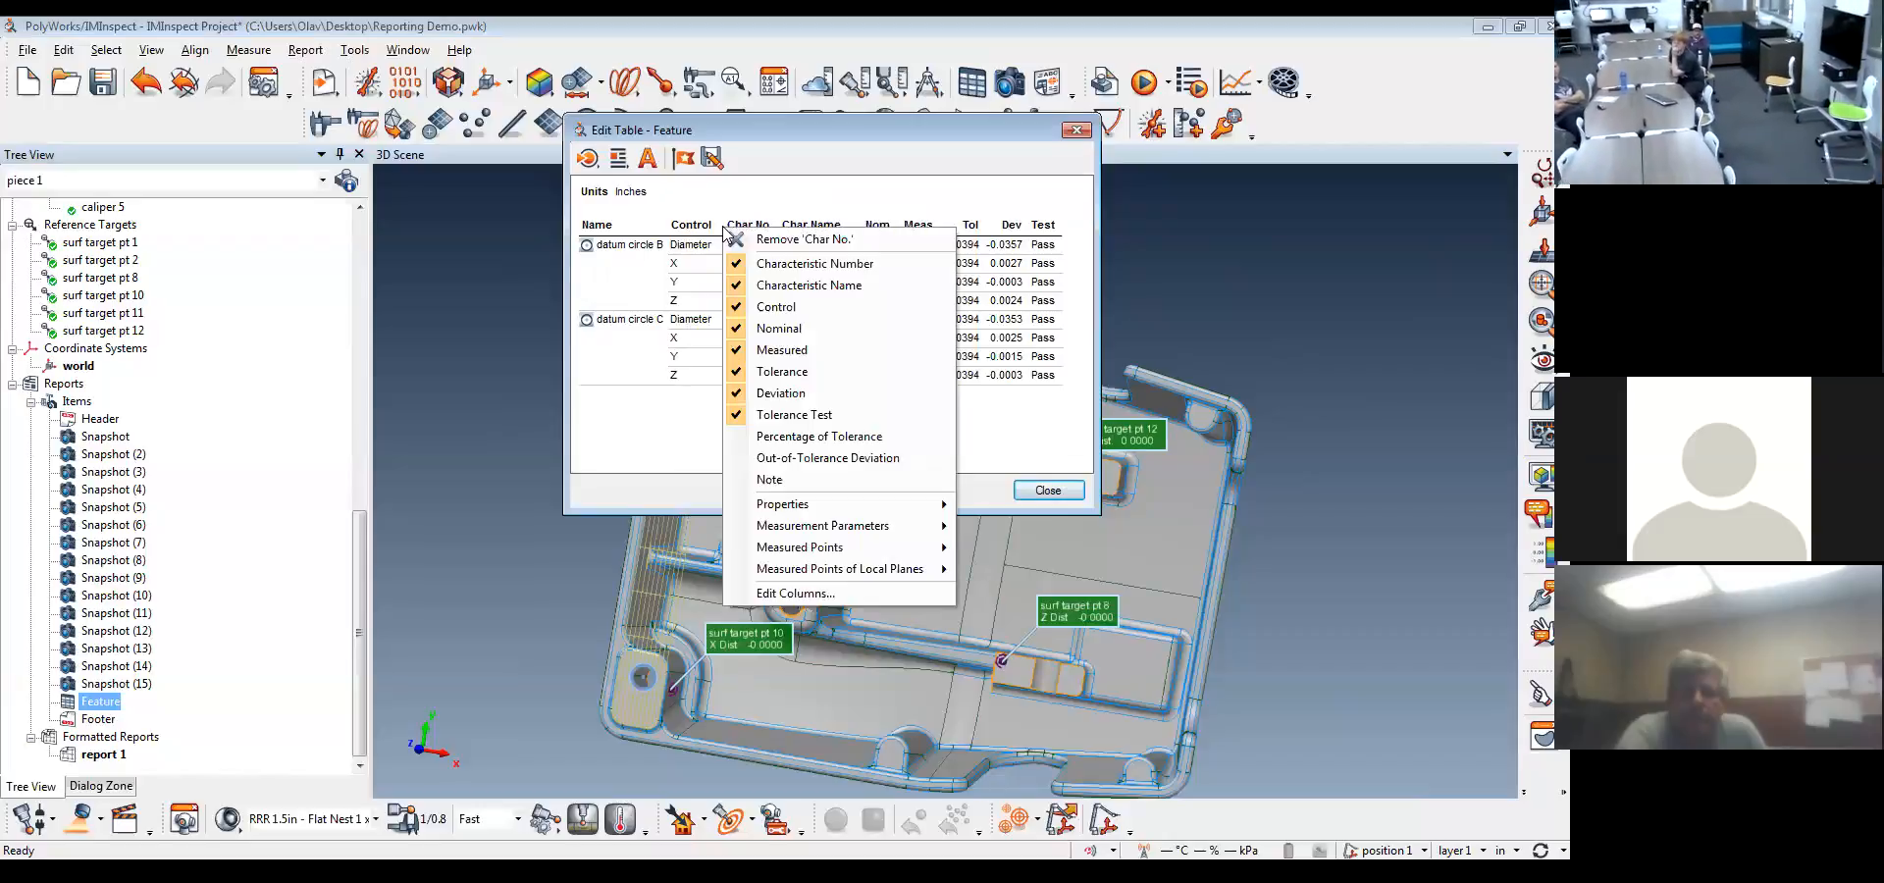
pyautogui.click(813, 285)
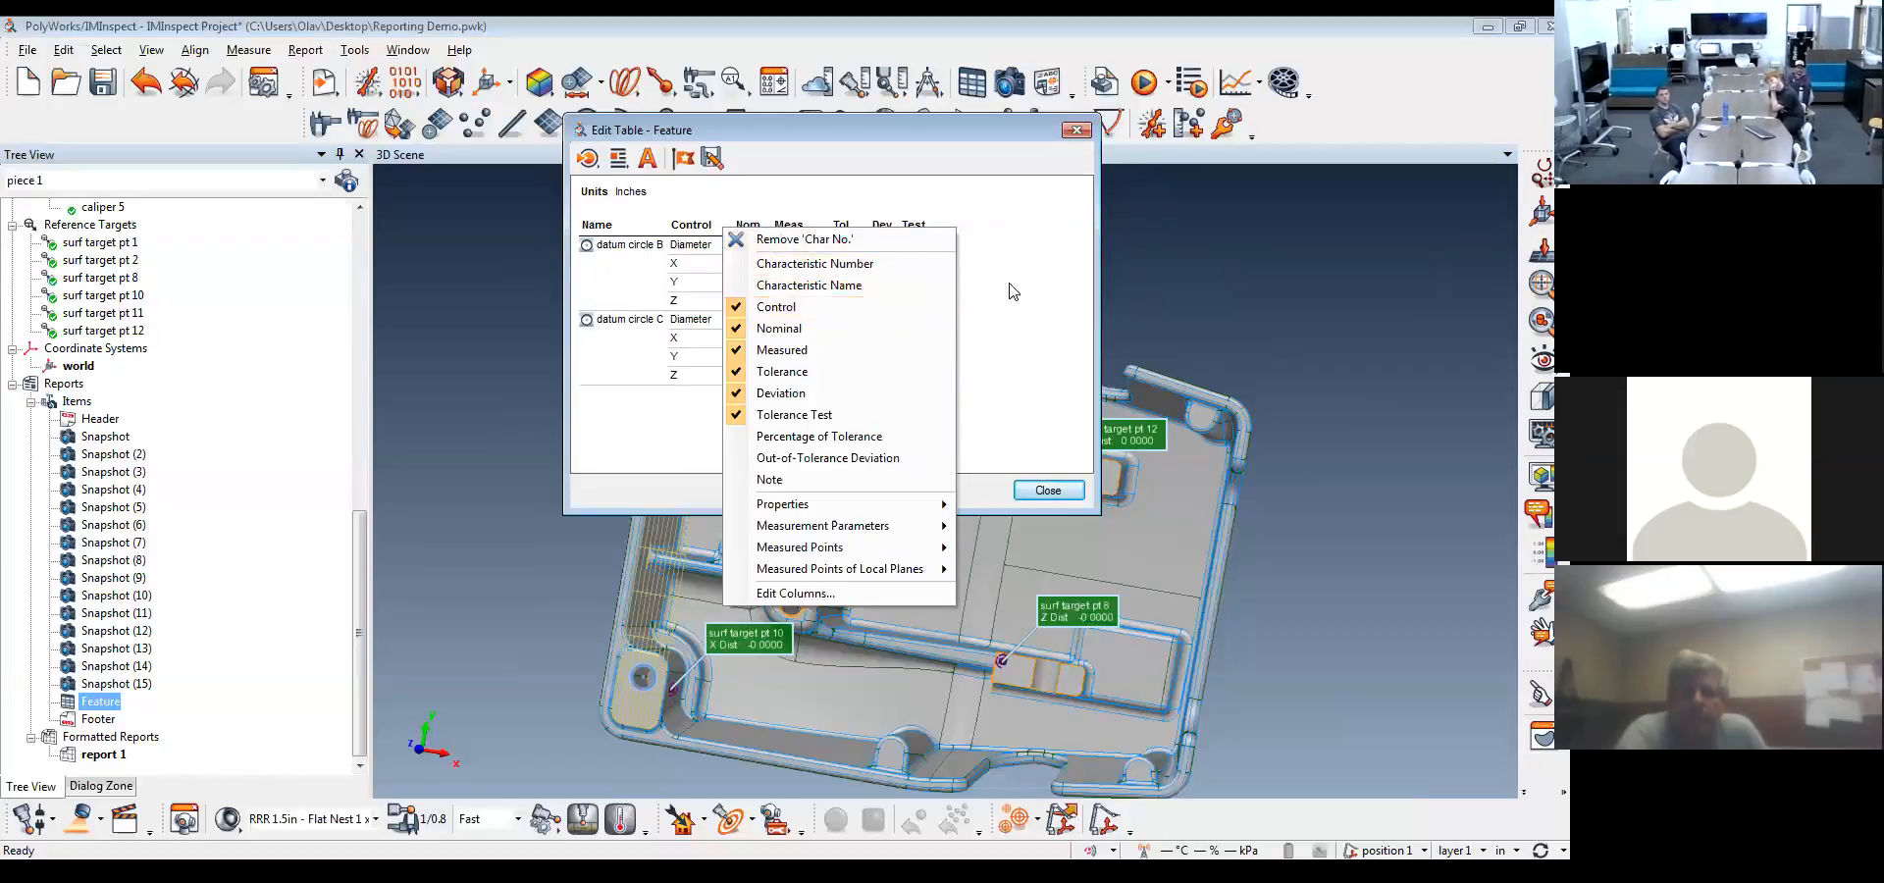
pyautogui.click(1010, 294)
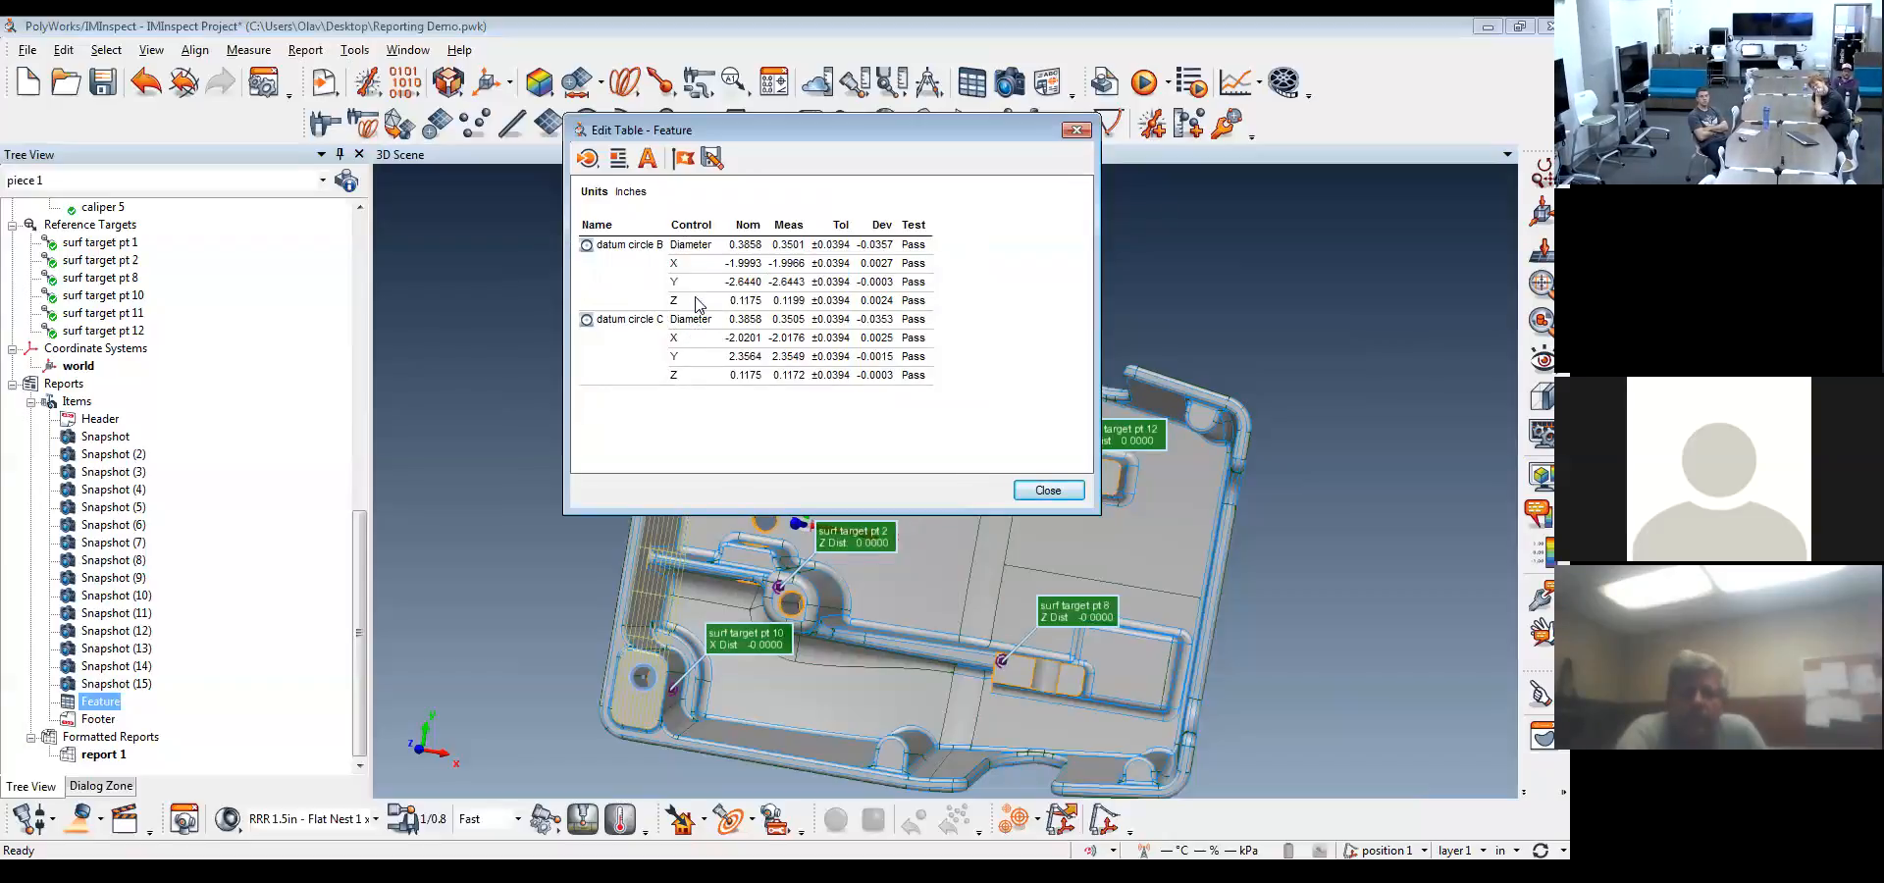
# Add only the Characteristic Number column back to the feature table and close the table editor
pyautogui.rightClick(703, 226)
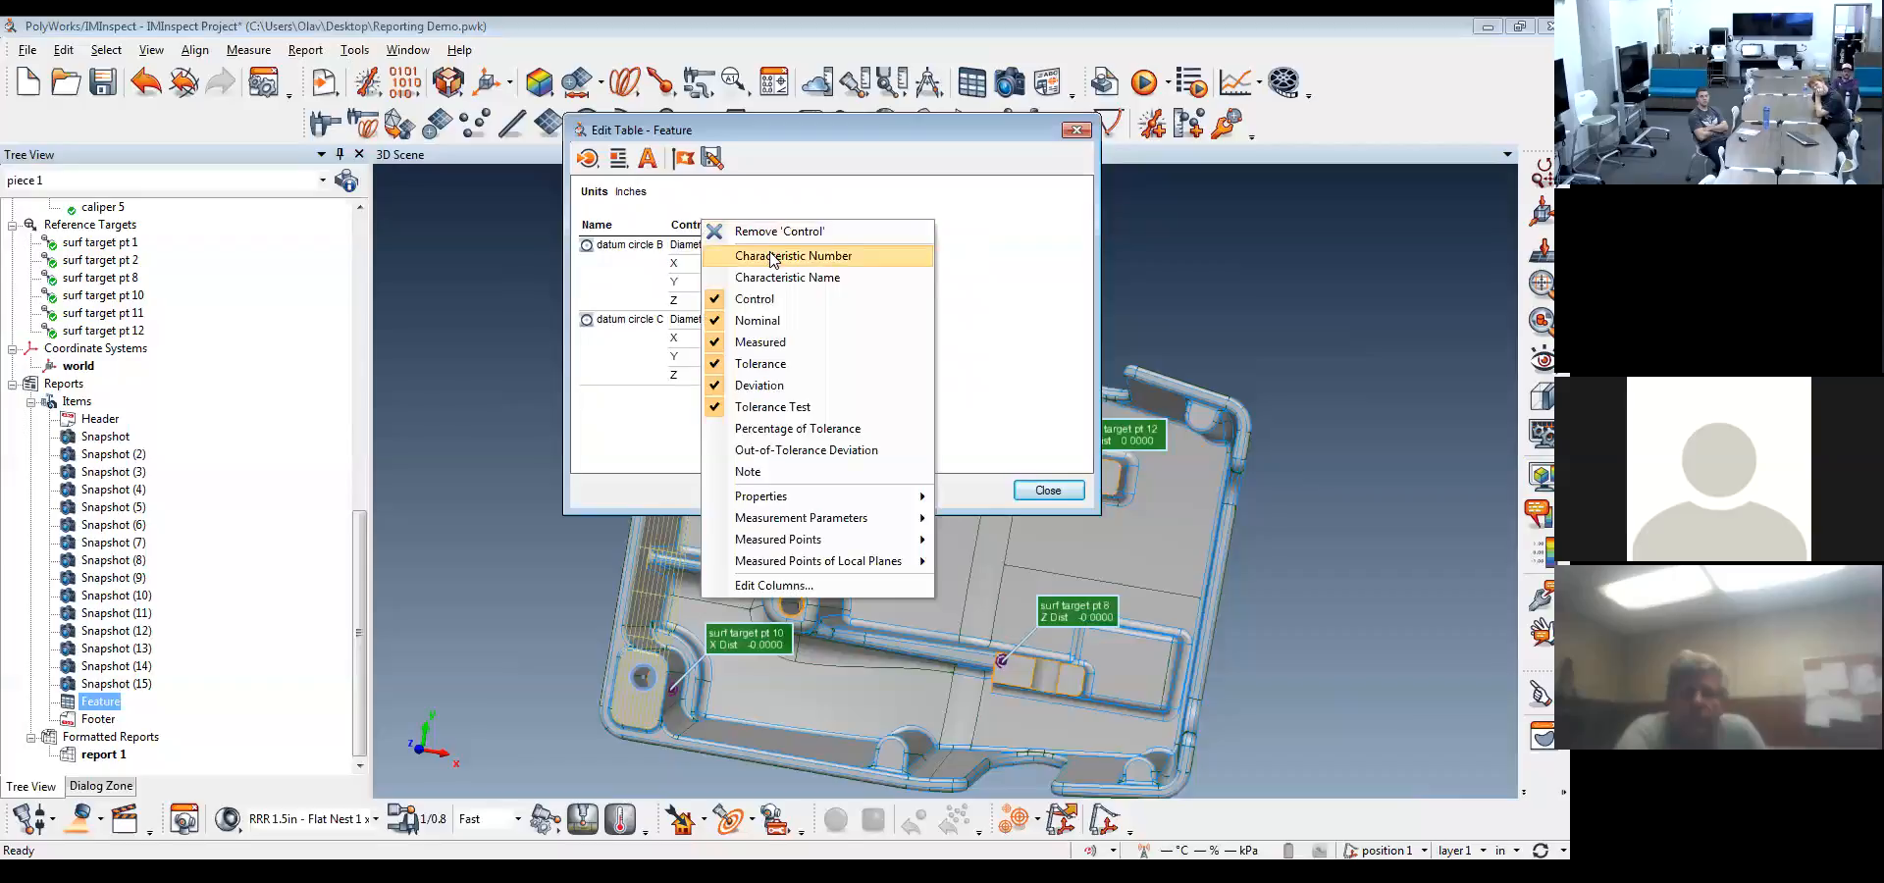
pyautogui.click(772, 257)
pyautogui.click(1030, 258)
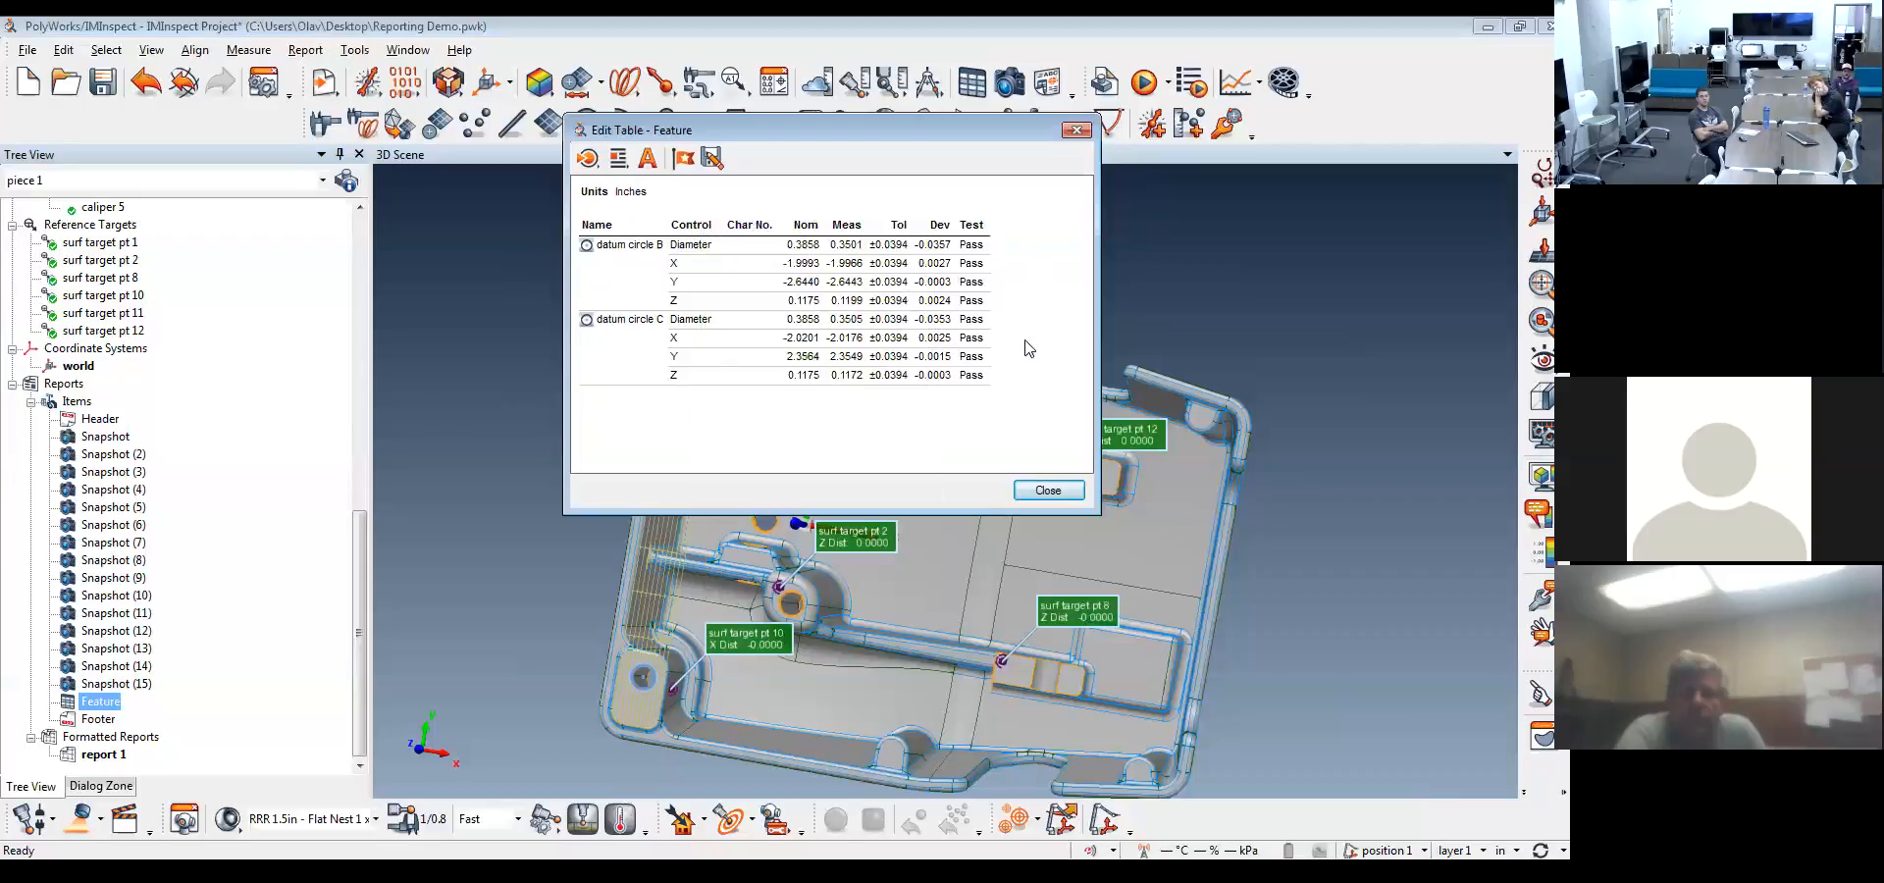
pyautogui.click(1048, 490)
# Open the geometry controls of datum circle B with all available controls listed
pyautogui.moveTo(357, 589); pyautogui.dragTo(355, 324)
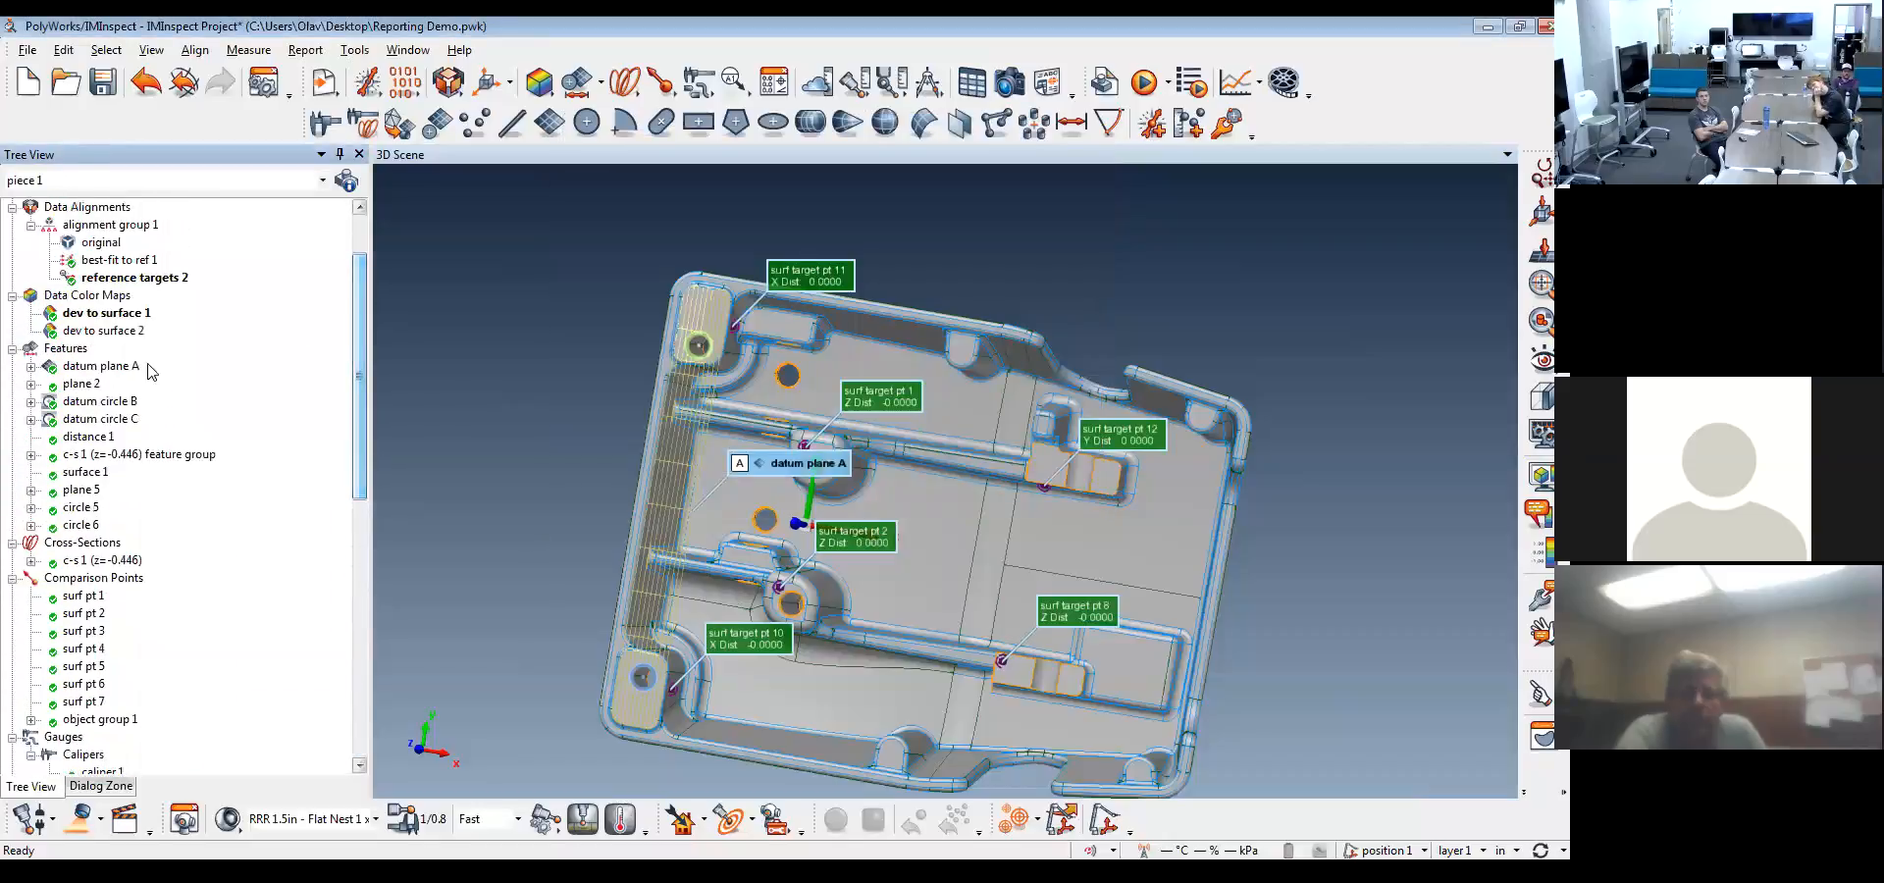
pyautogui.click(98, 402)
pyautogui.click(782, 84)
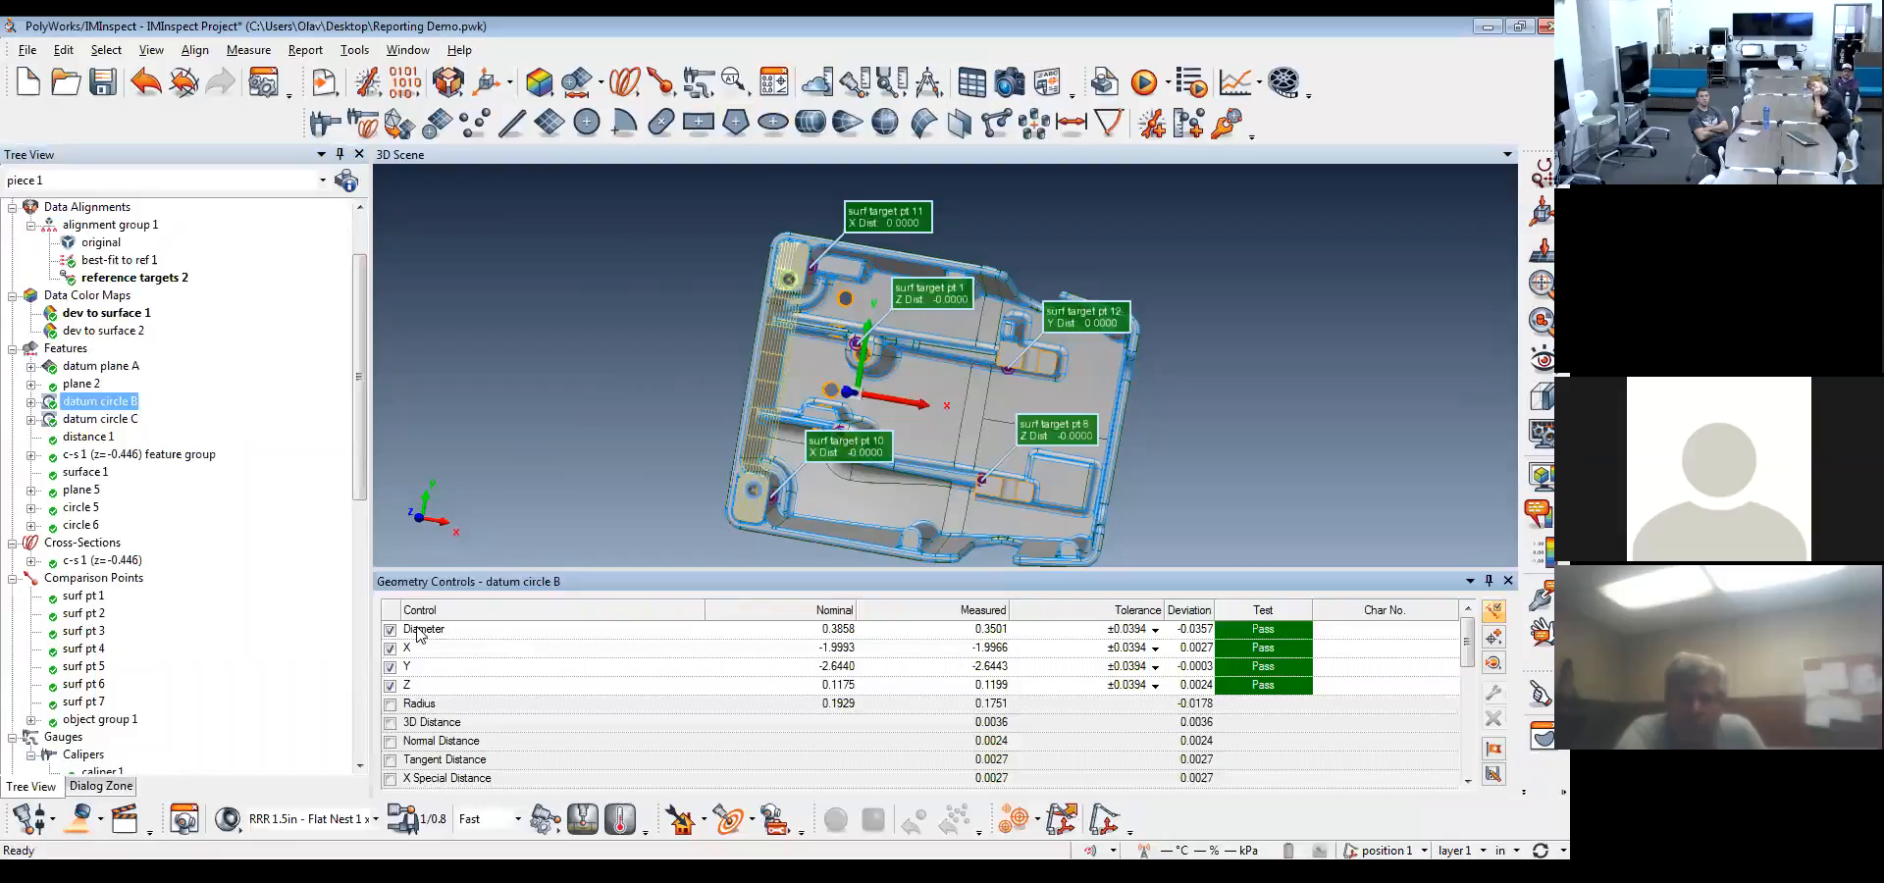
pyautogui.click(1492, 613)
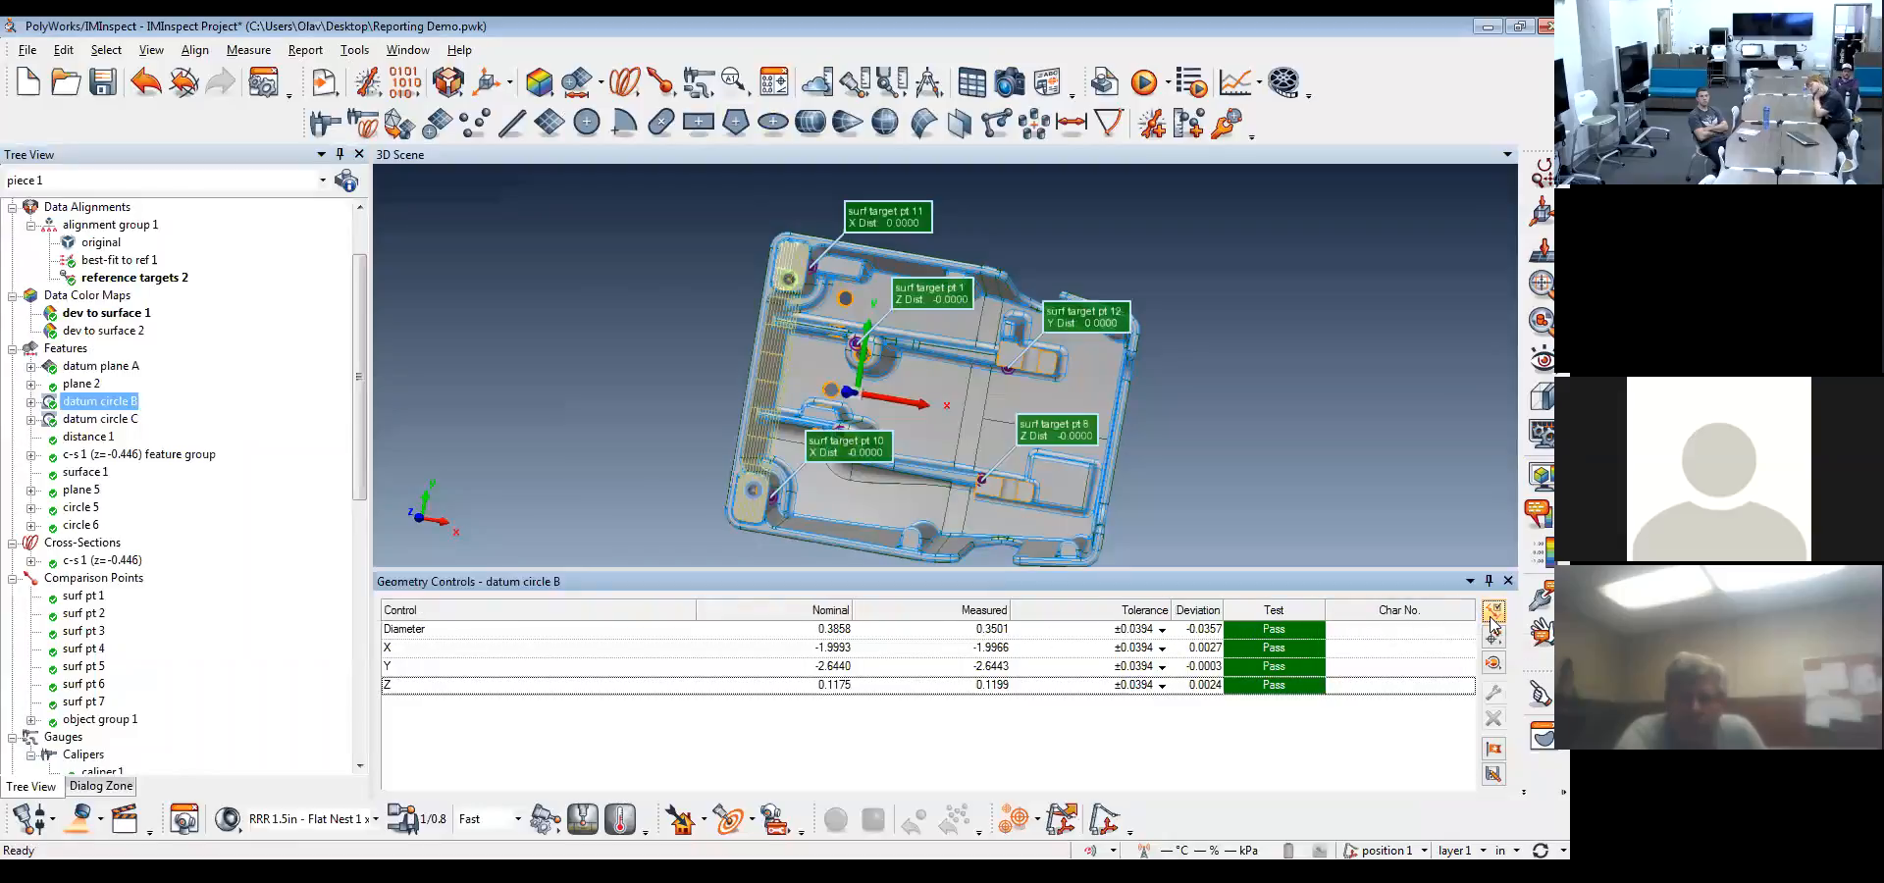
pyautogui.click(1492, 613)
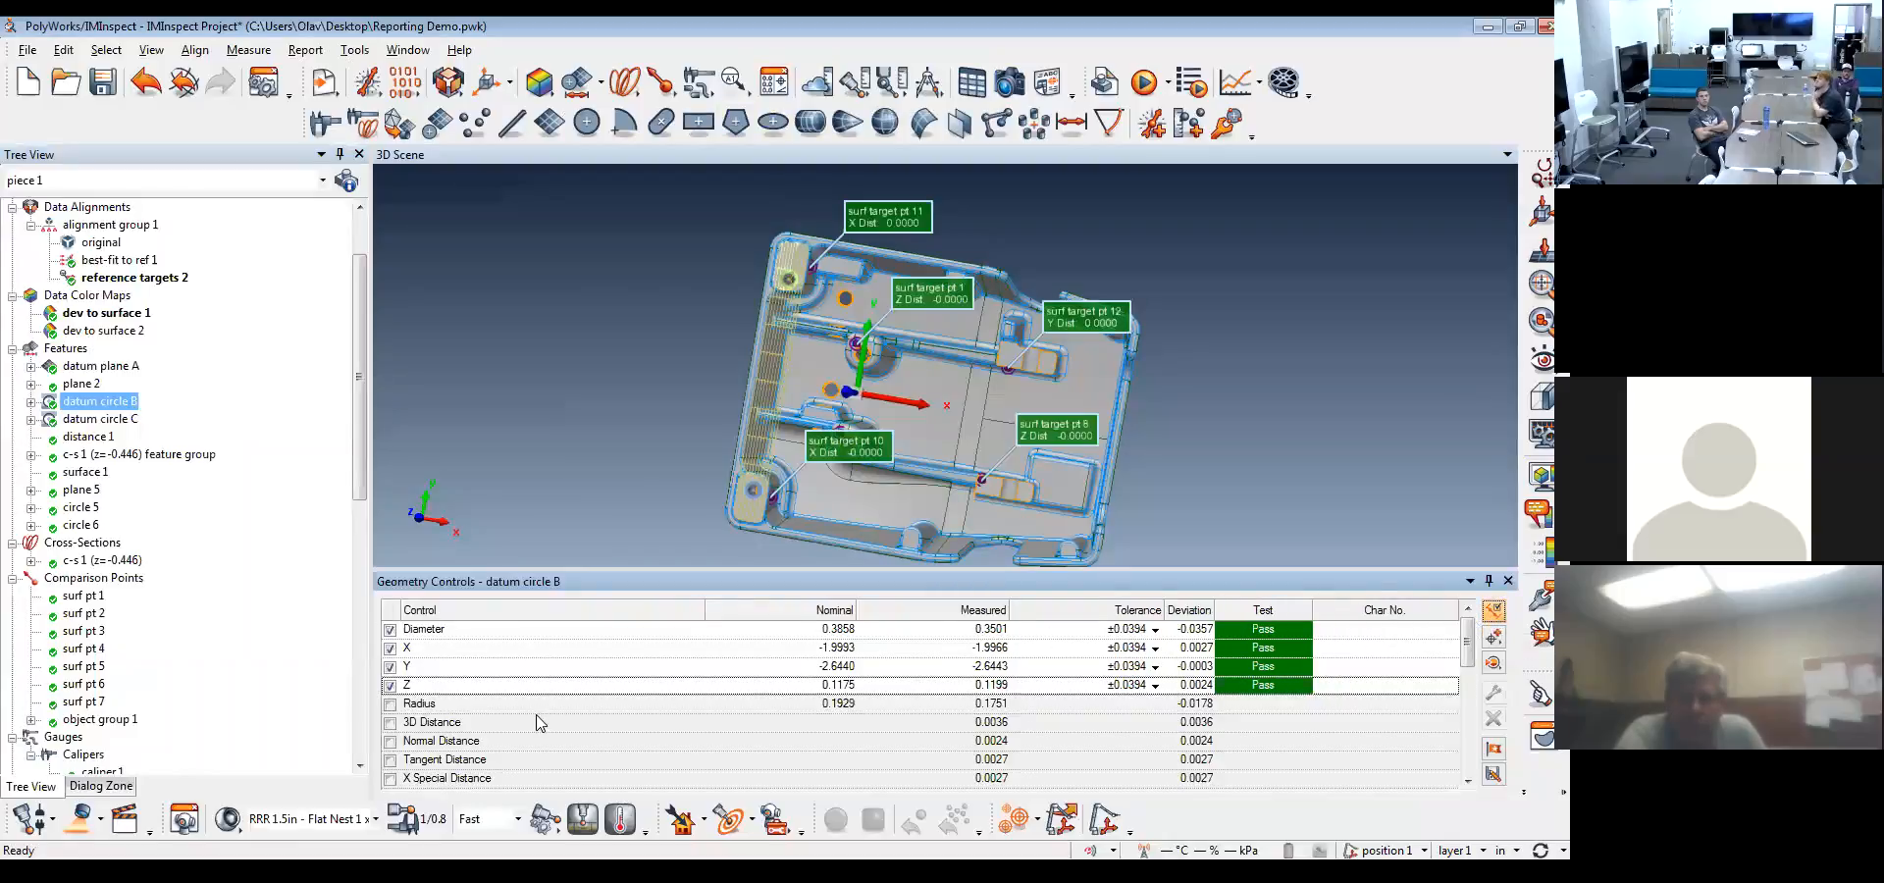
# Assign characteristic numbers 1, 2, 3 and 4 to the Diameter, X, Y and Z controls of datum circle B
pyautogui.doubleClick(1435, 629)
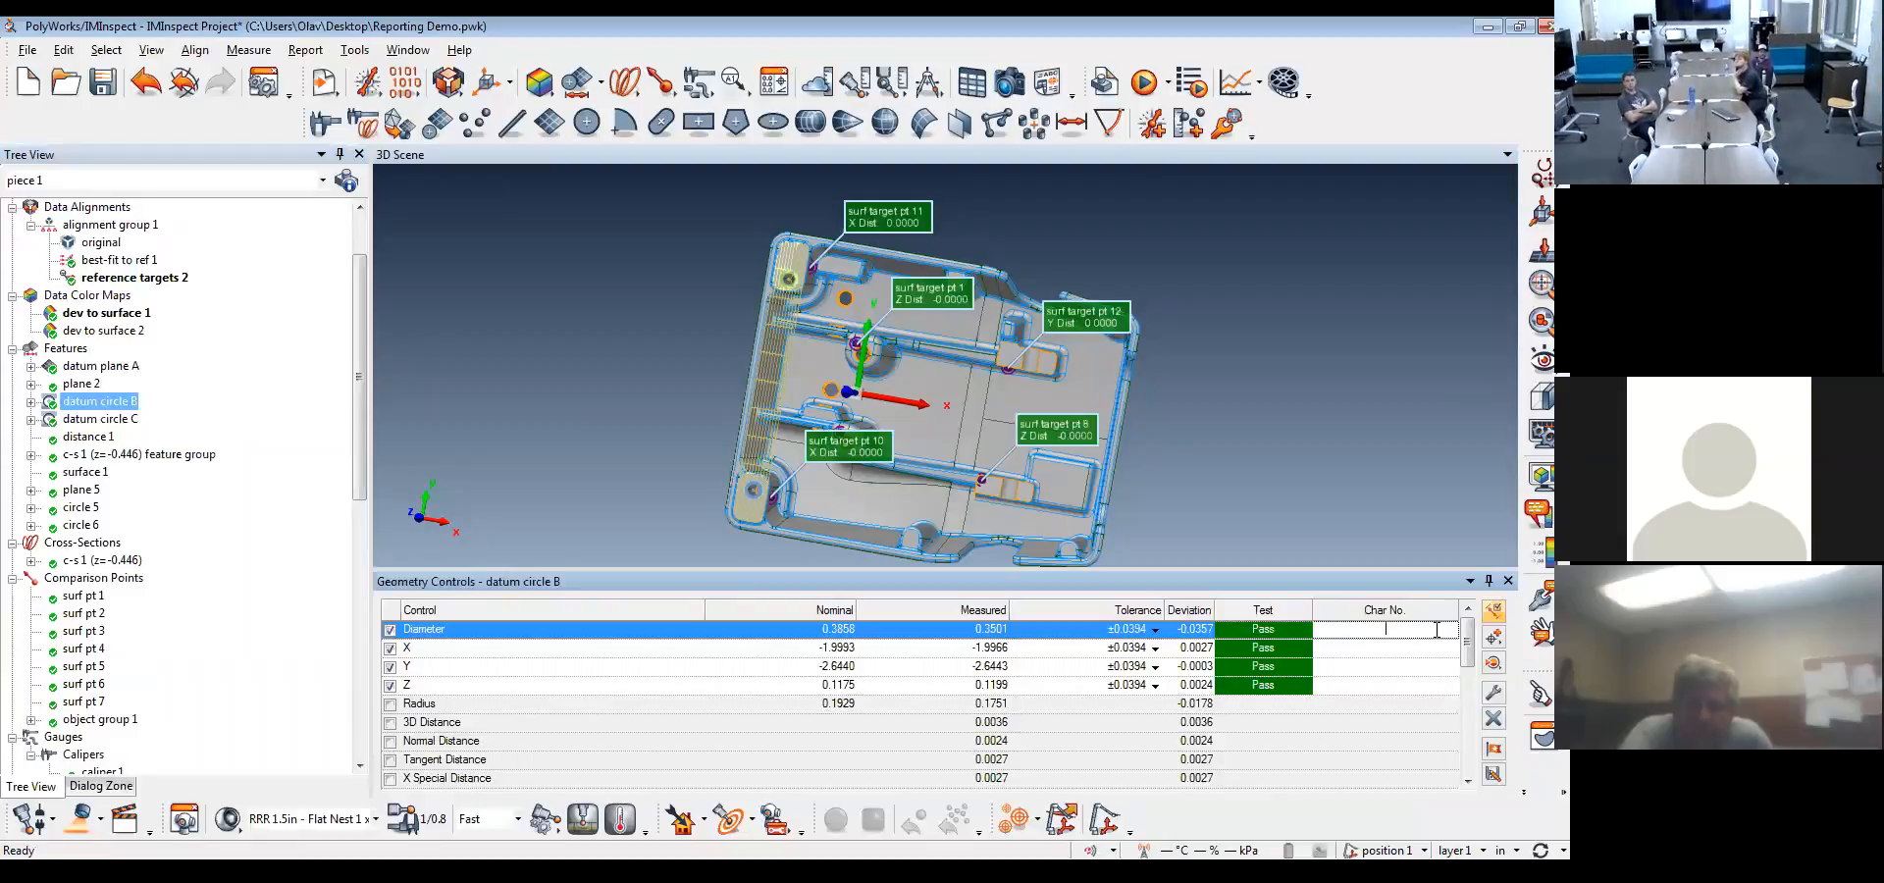
pyautogui.write('1')
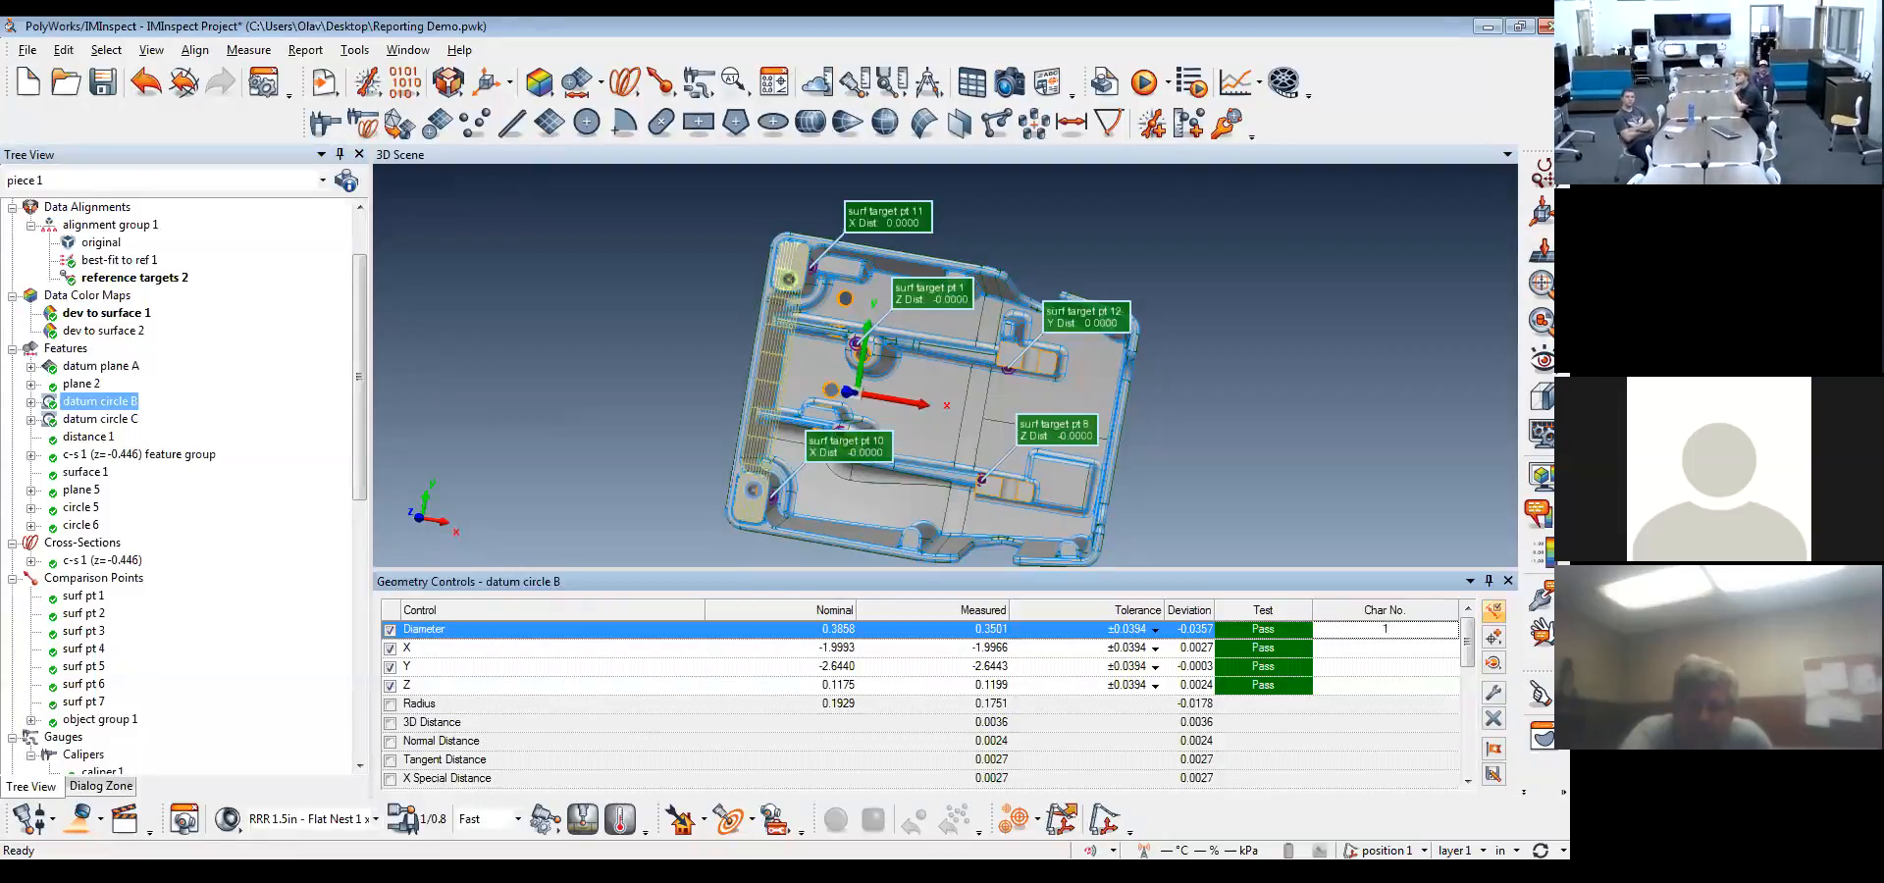
pyautogui.click(1422, 647)
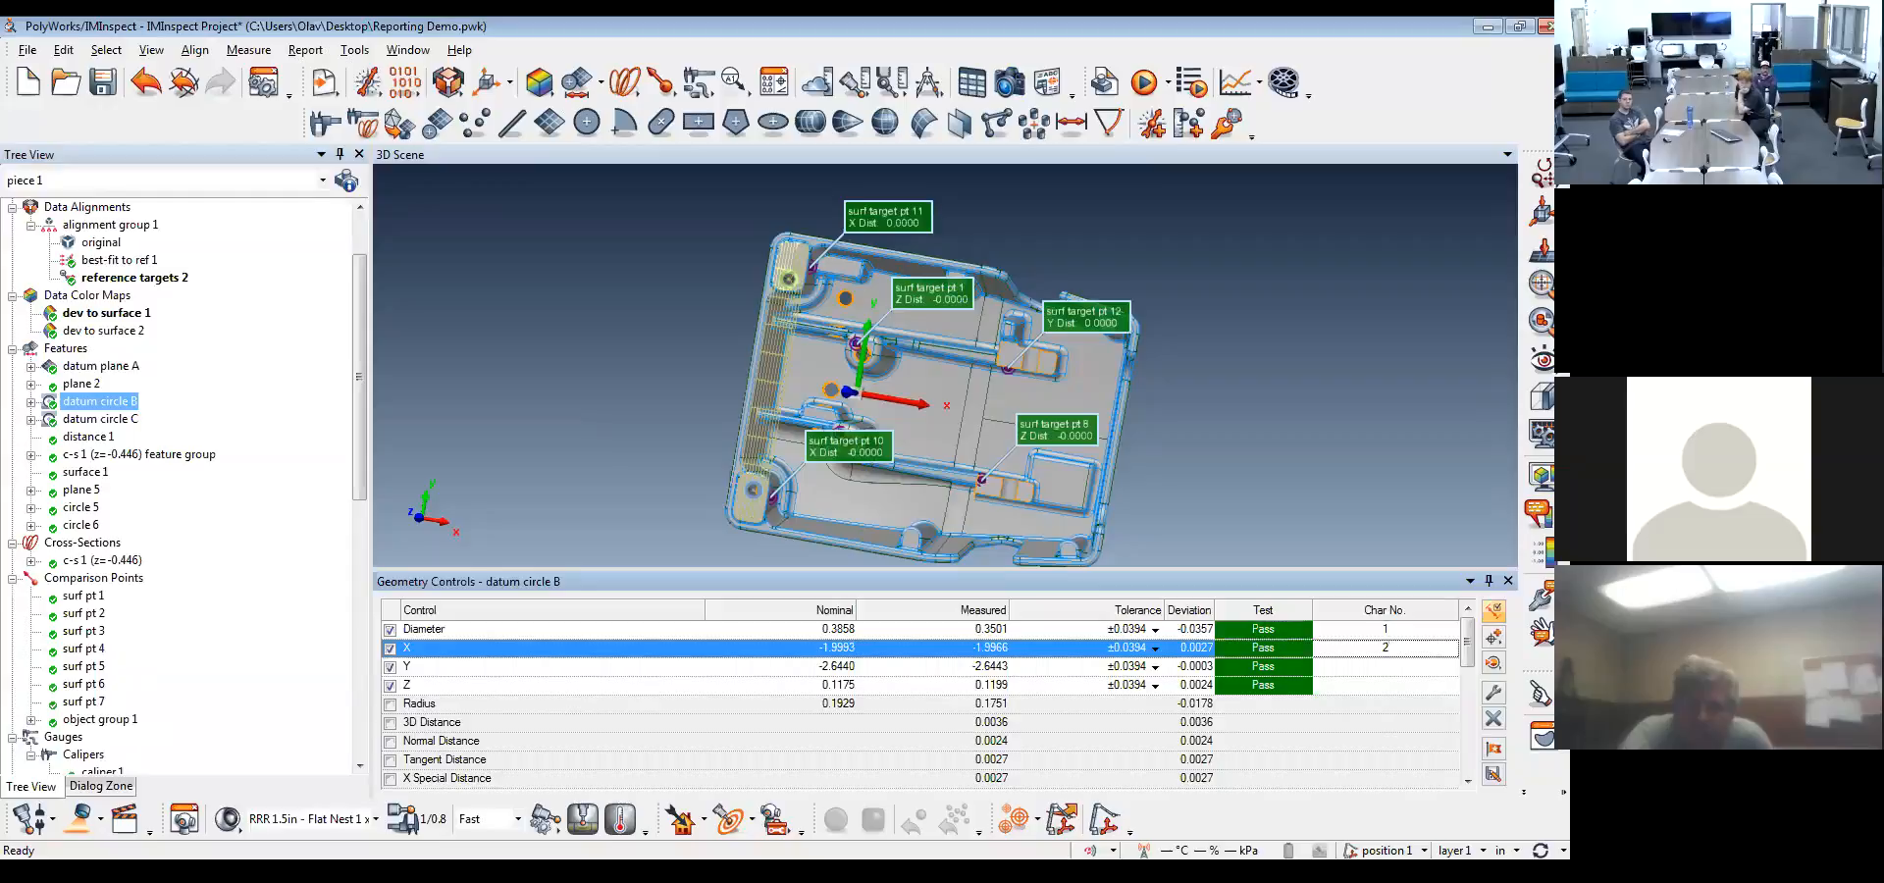
pyautogui.click(1424, 665)
pyautogui.click(1410, 687)
pyautogui.write('4')
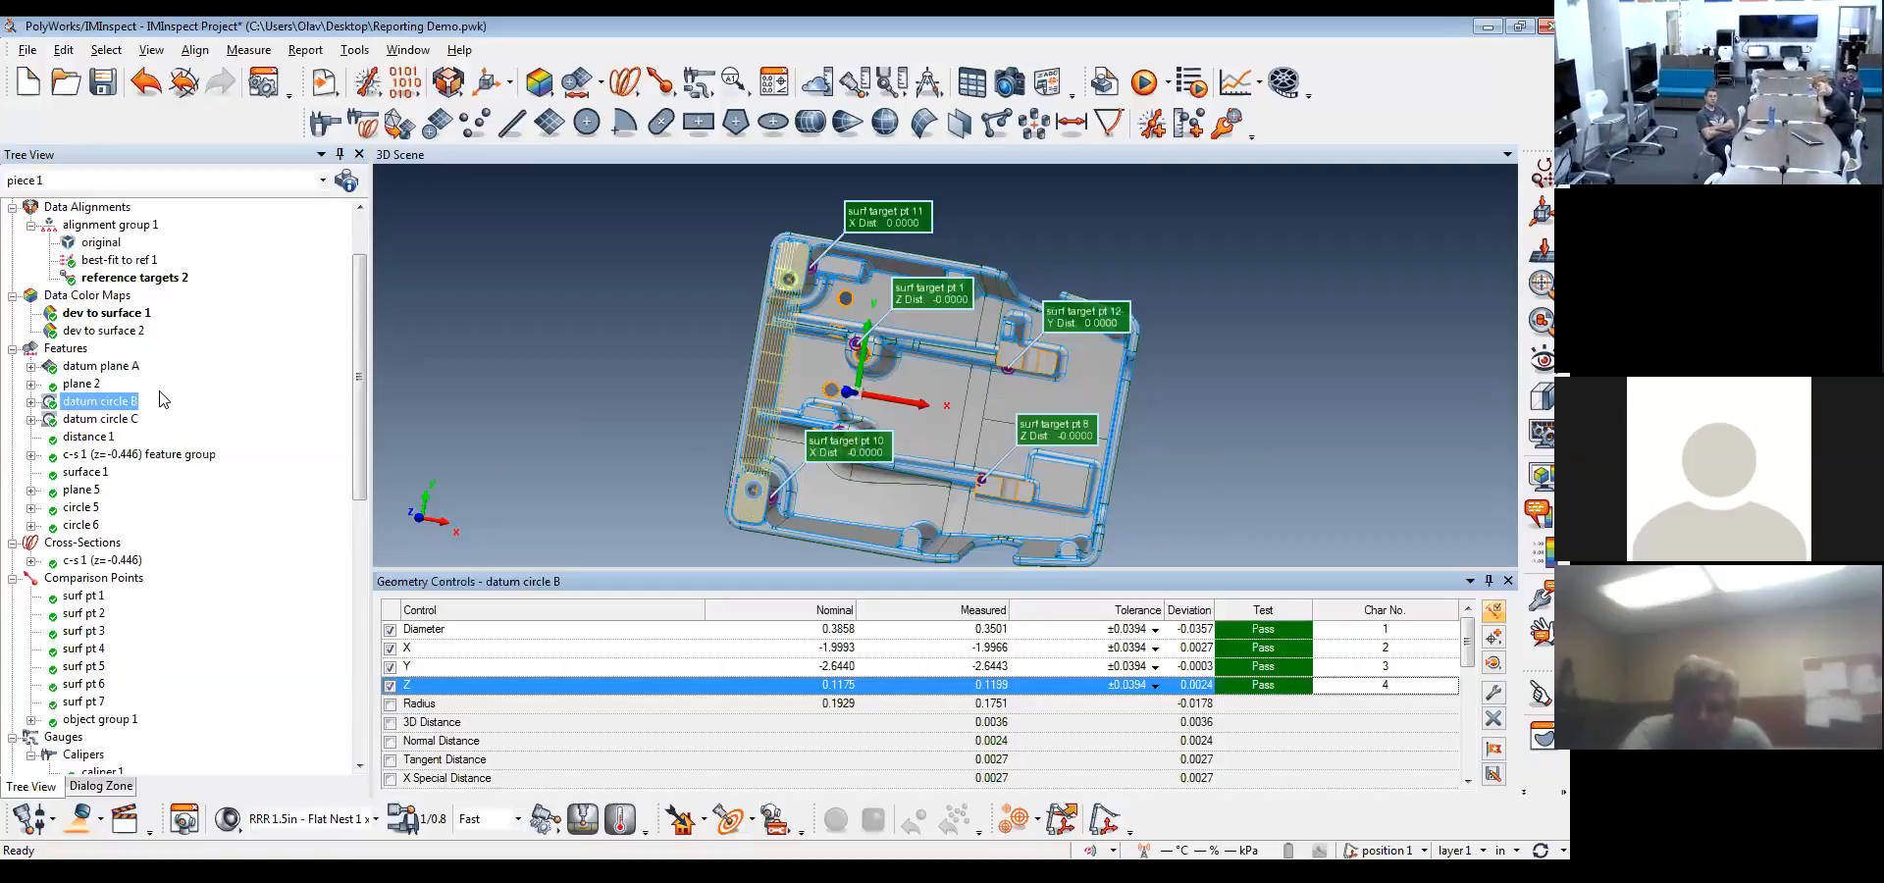
# Remove the Name column from the Feature report table and close the table editor
pyautogui.click(361, 624)
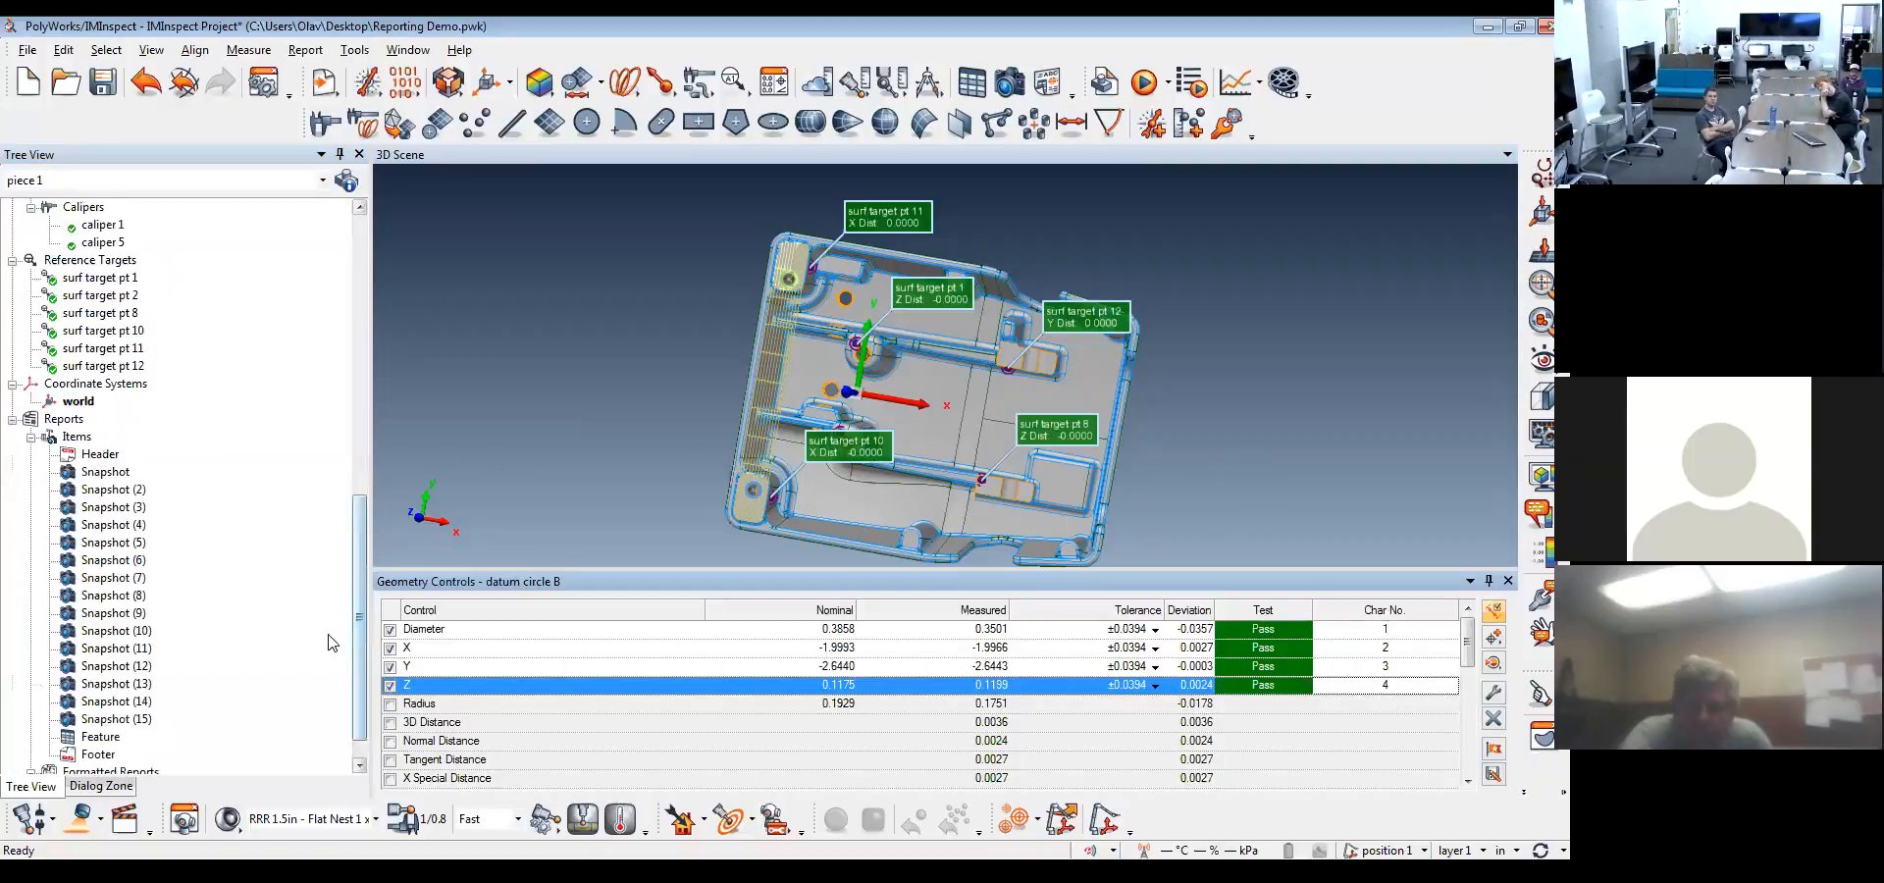
pyautogui.doubleClick(100, 737)
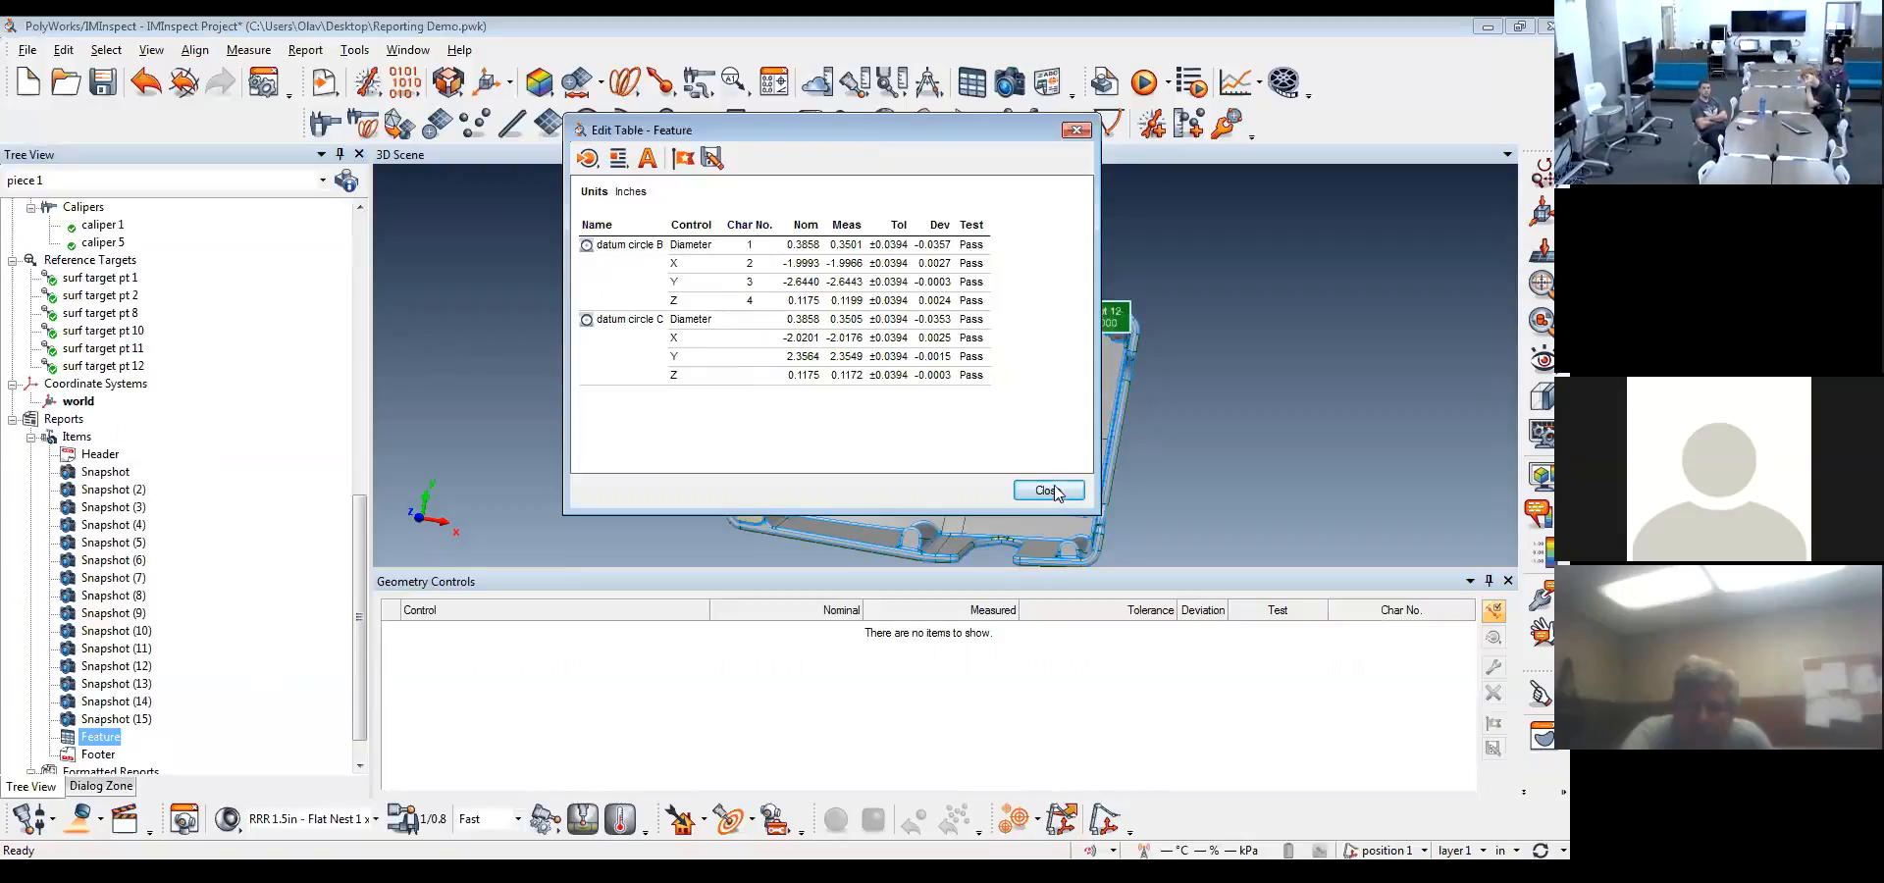
pyautogui.rightClick(584, 226)
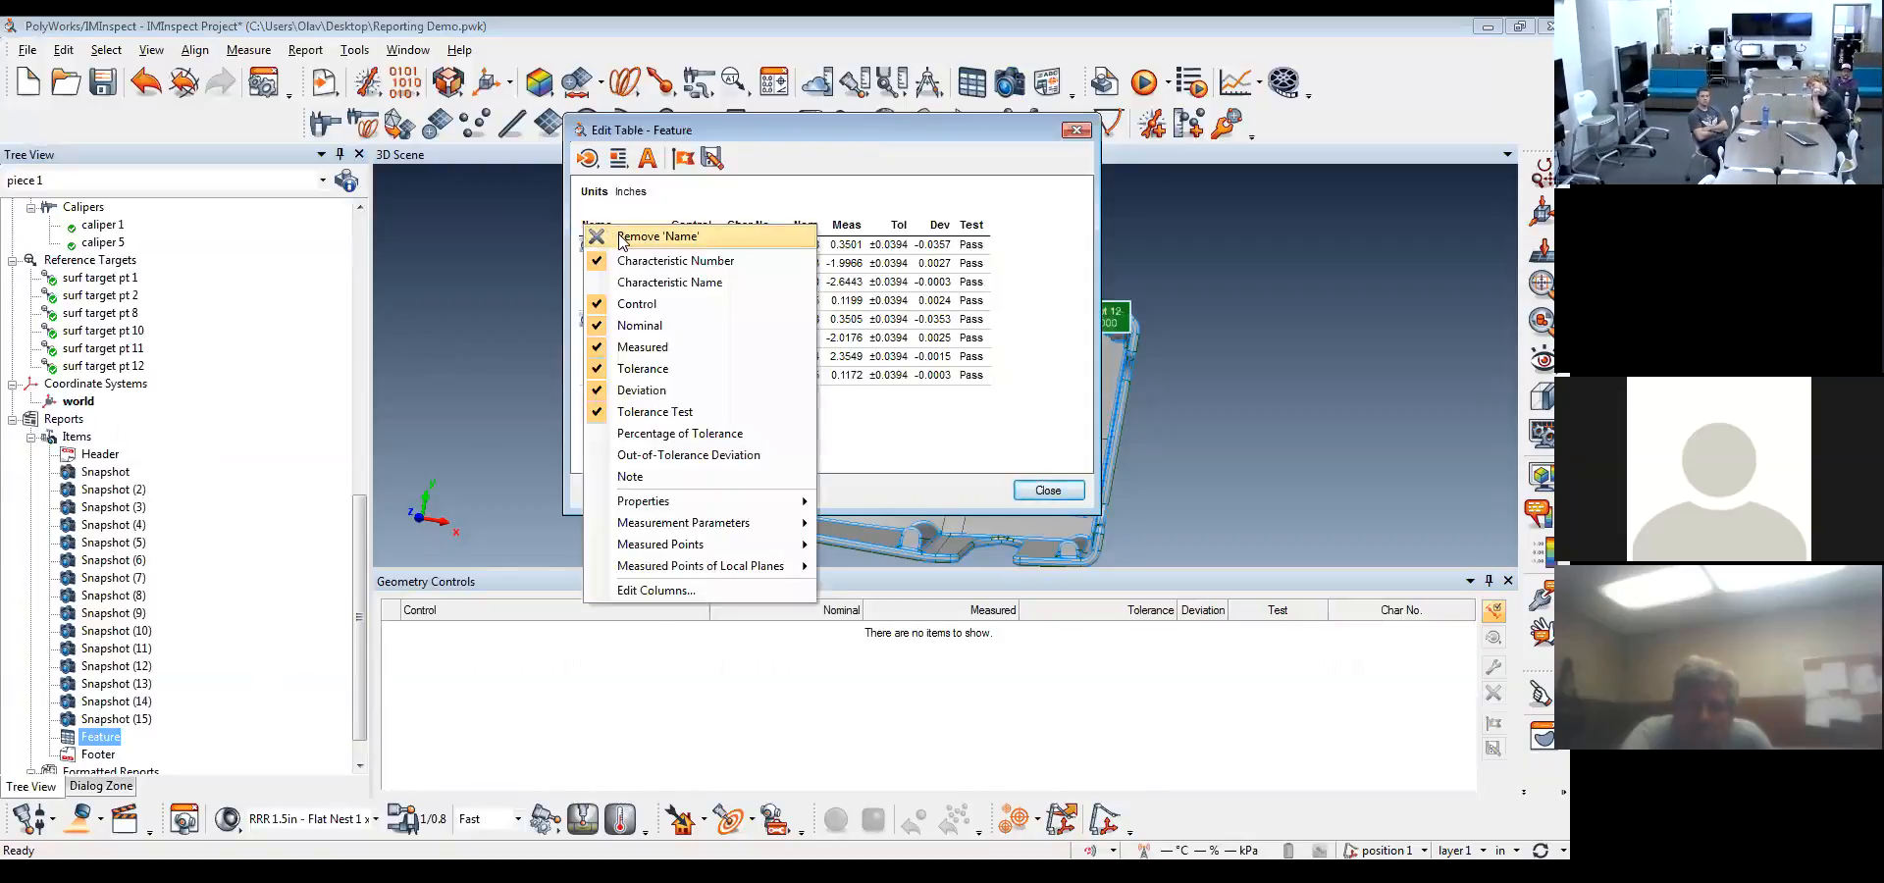
pyautogui.click(620, 238)
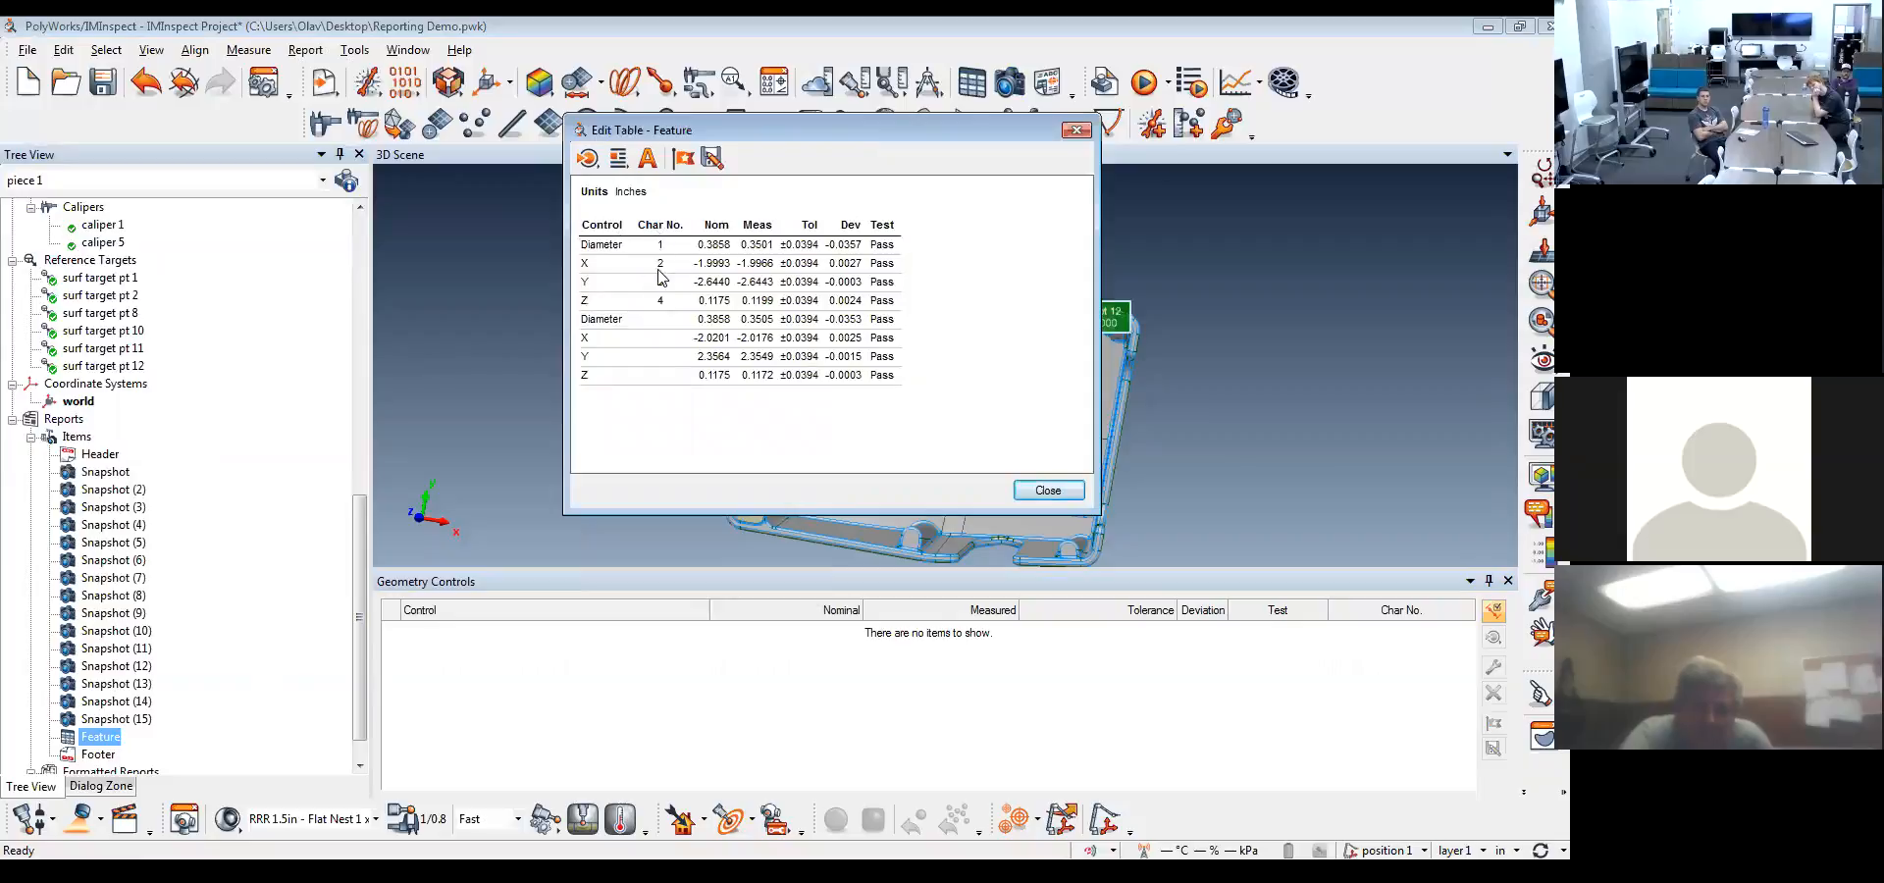
pyautogui.click(1047, 490)
# Assign characteristic numbers 5, 6, 7 and 8 to the Diameter, X, Y and Z controls of datum circle C
pyautogui.moveTo(359, 582); pyautogui.dragTo(355, 332)
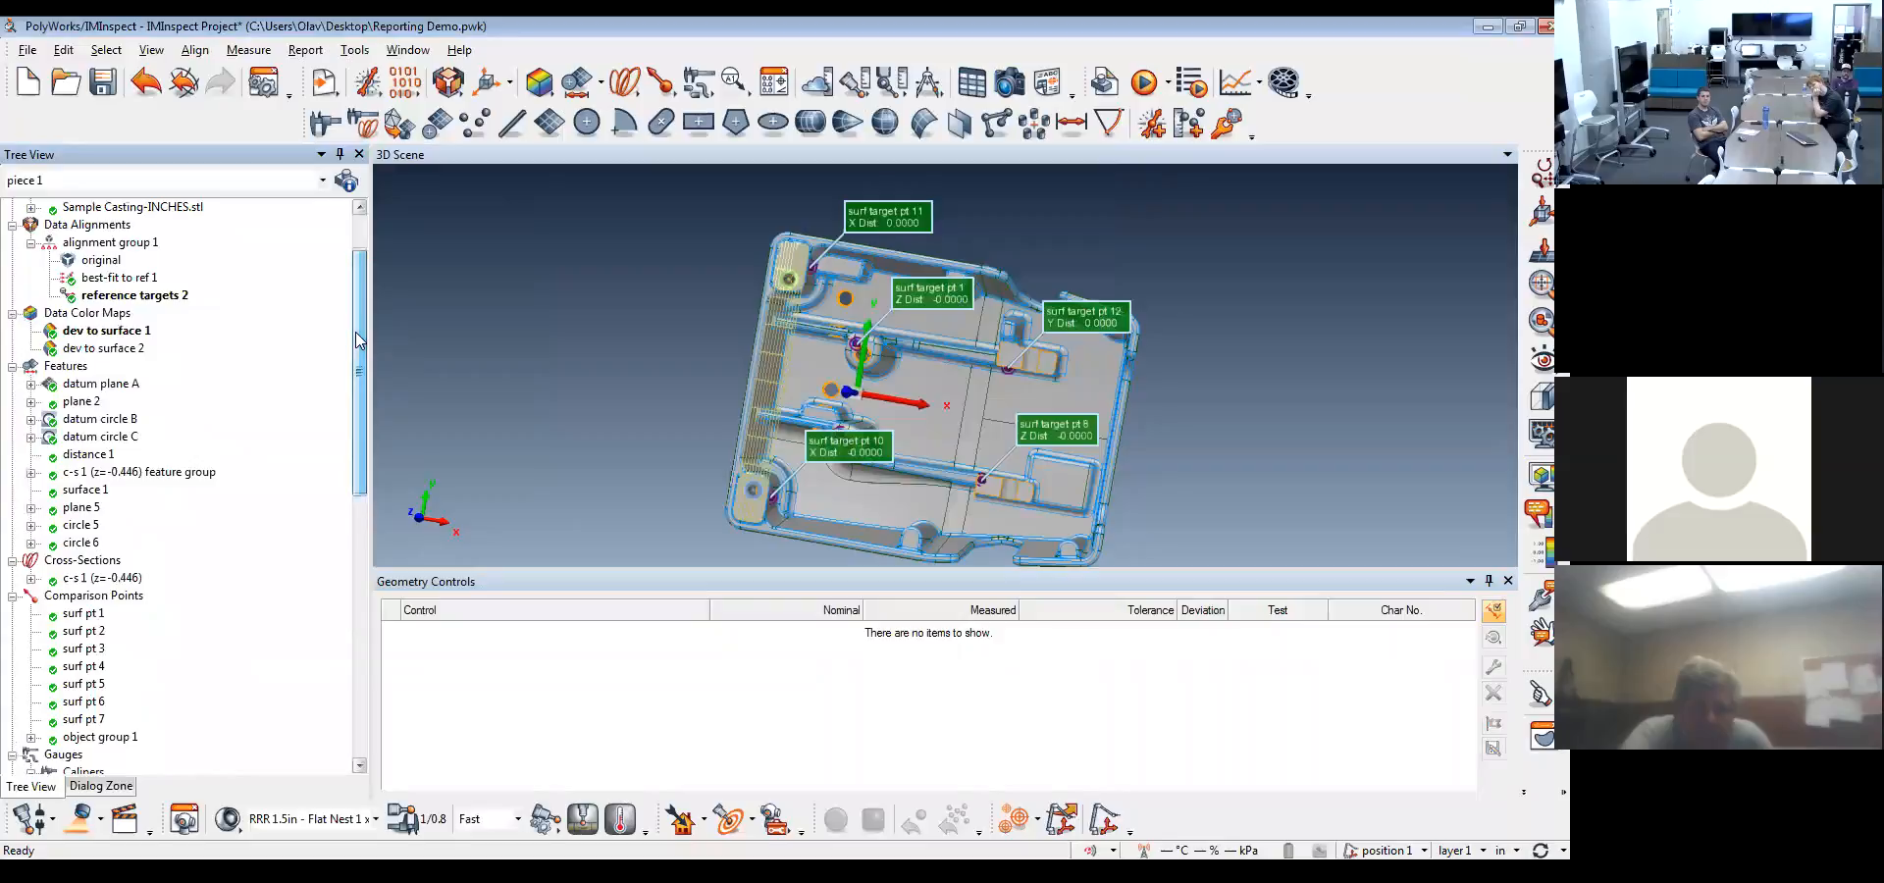
pyautogui.click(98, 442)
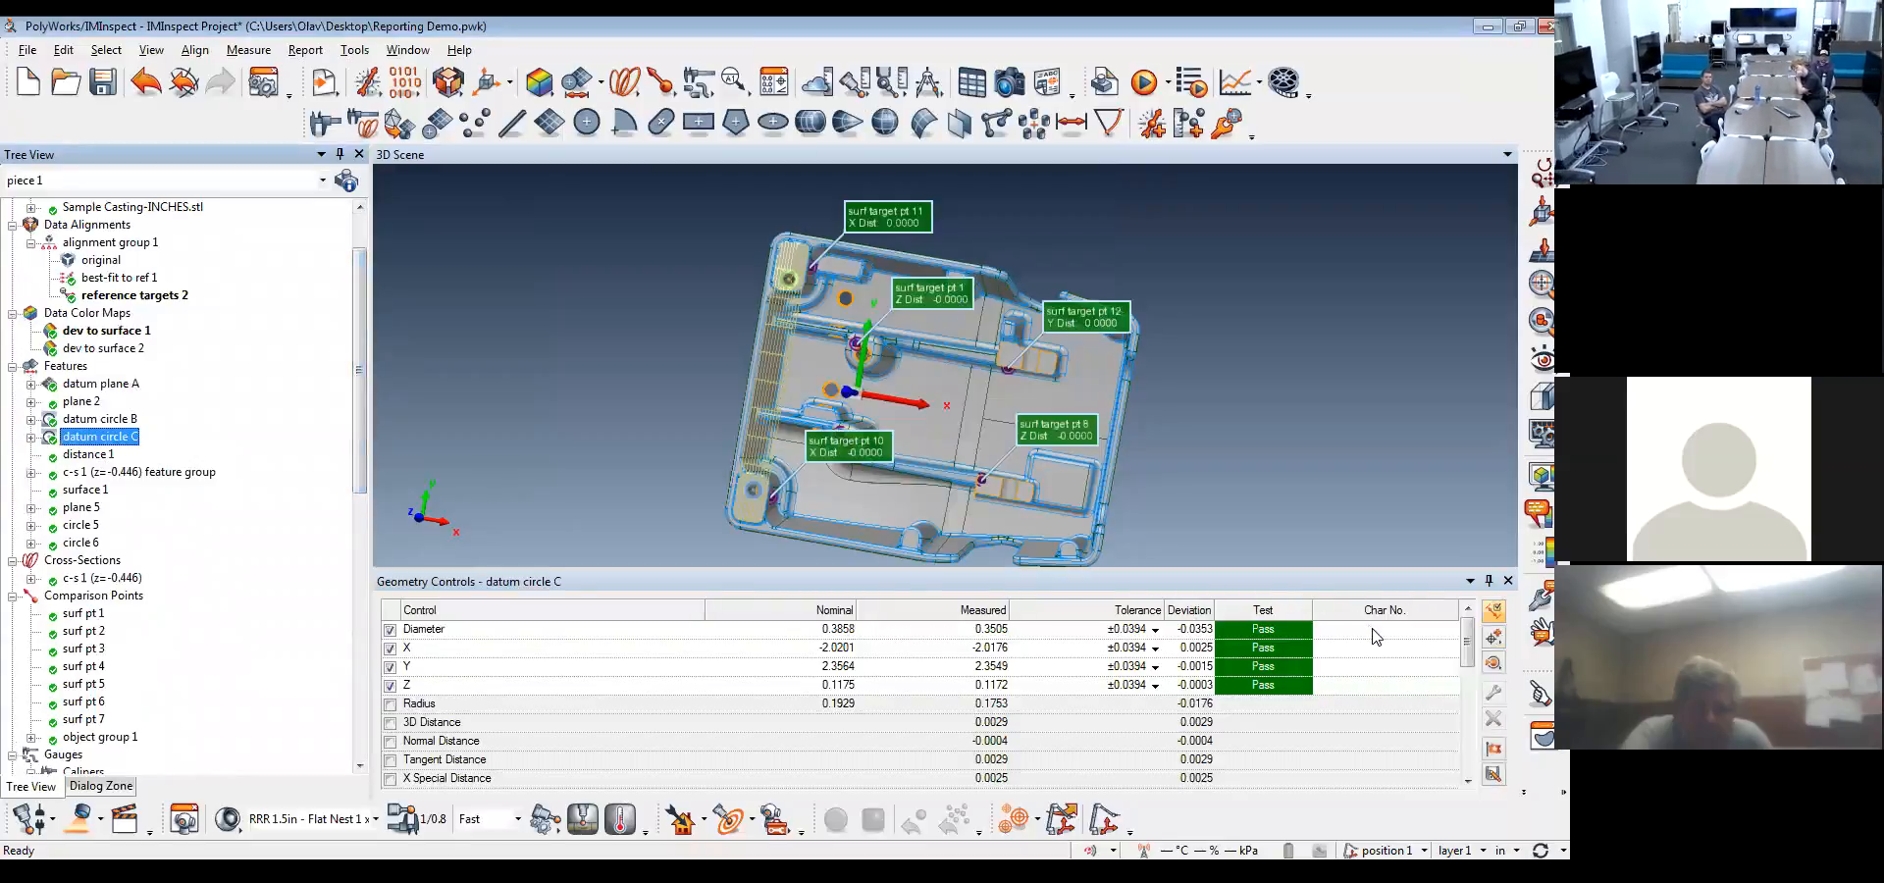
pyautogui.click(1374, 627)
pyautogui.write('5')
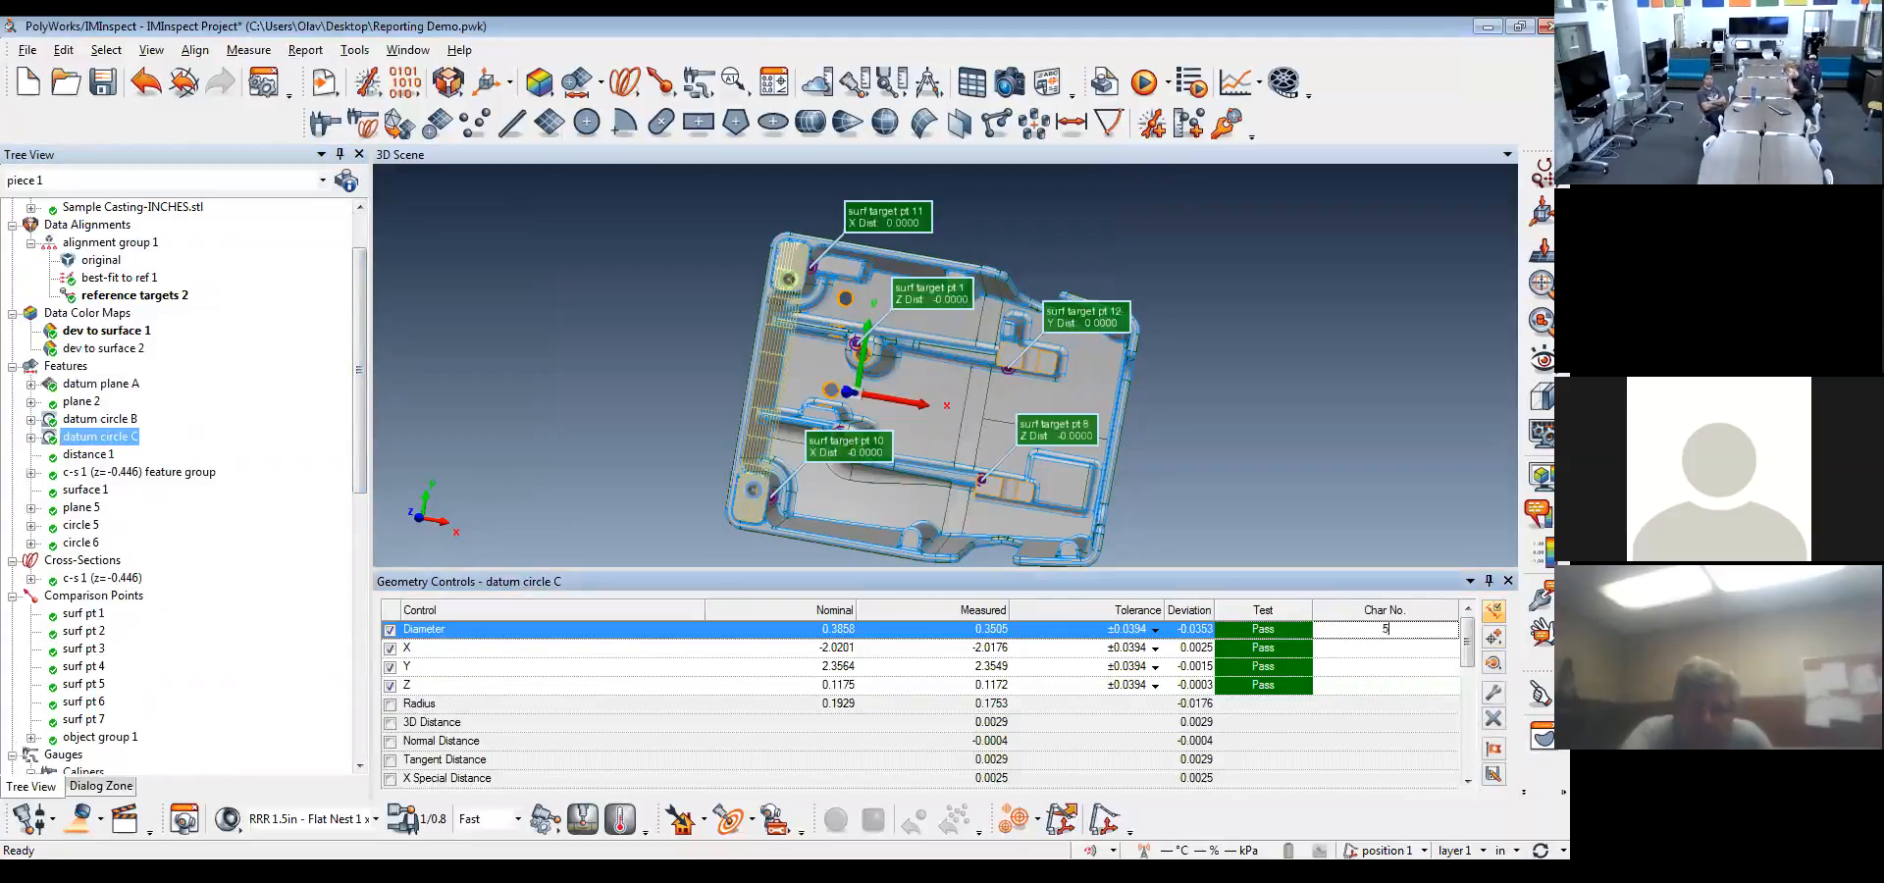
pyautogui.click(1376, 648)
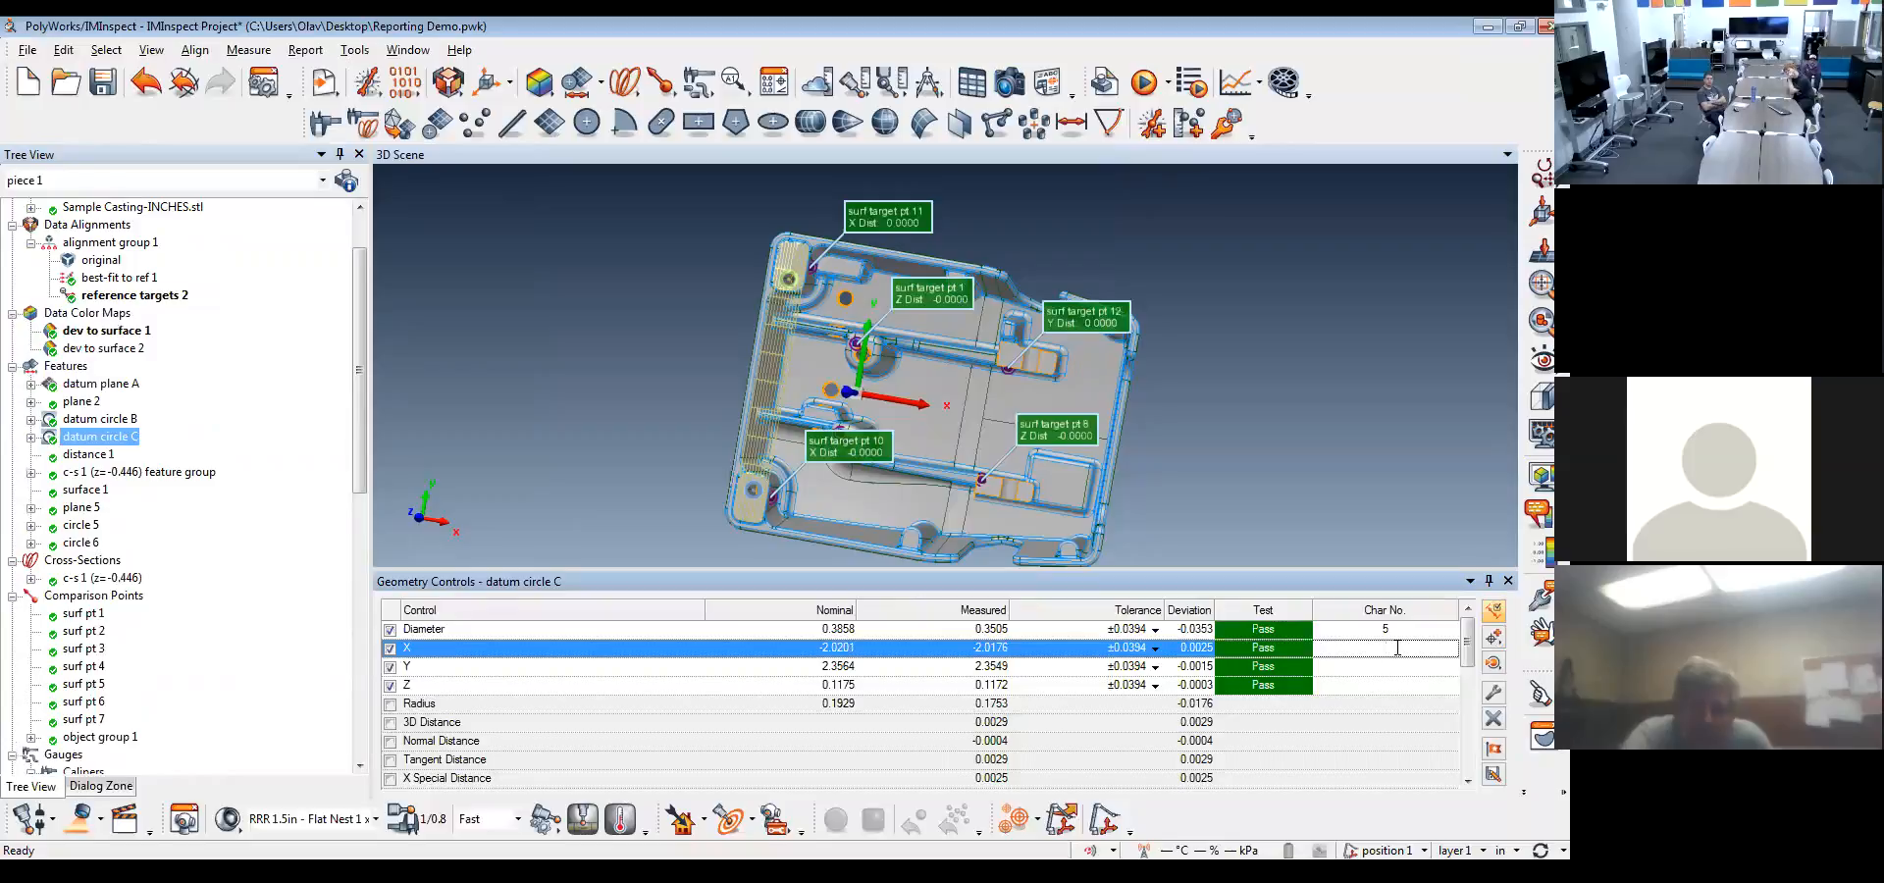
pyautogui.click(1377, 669)
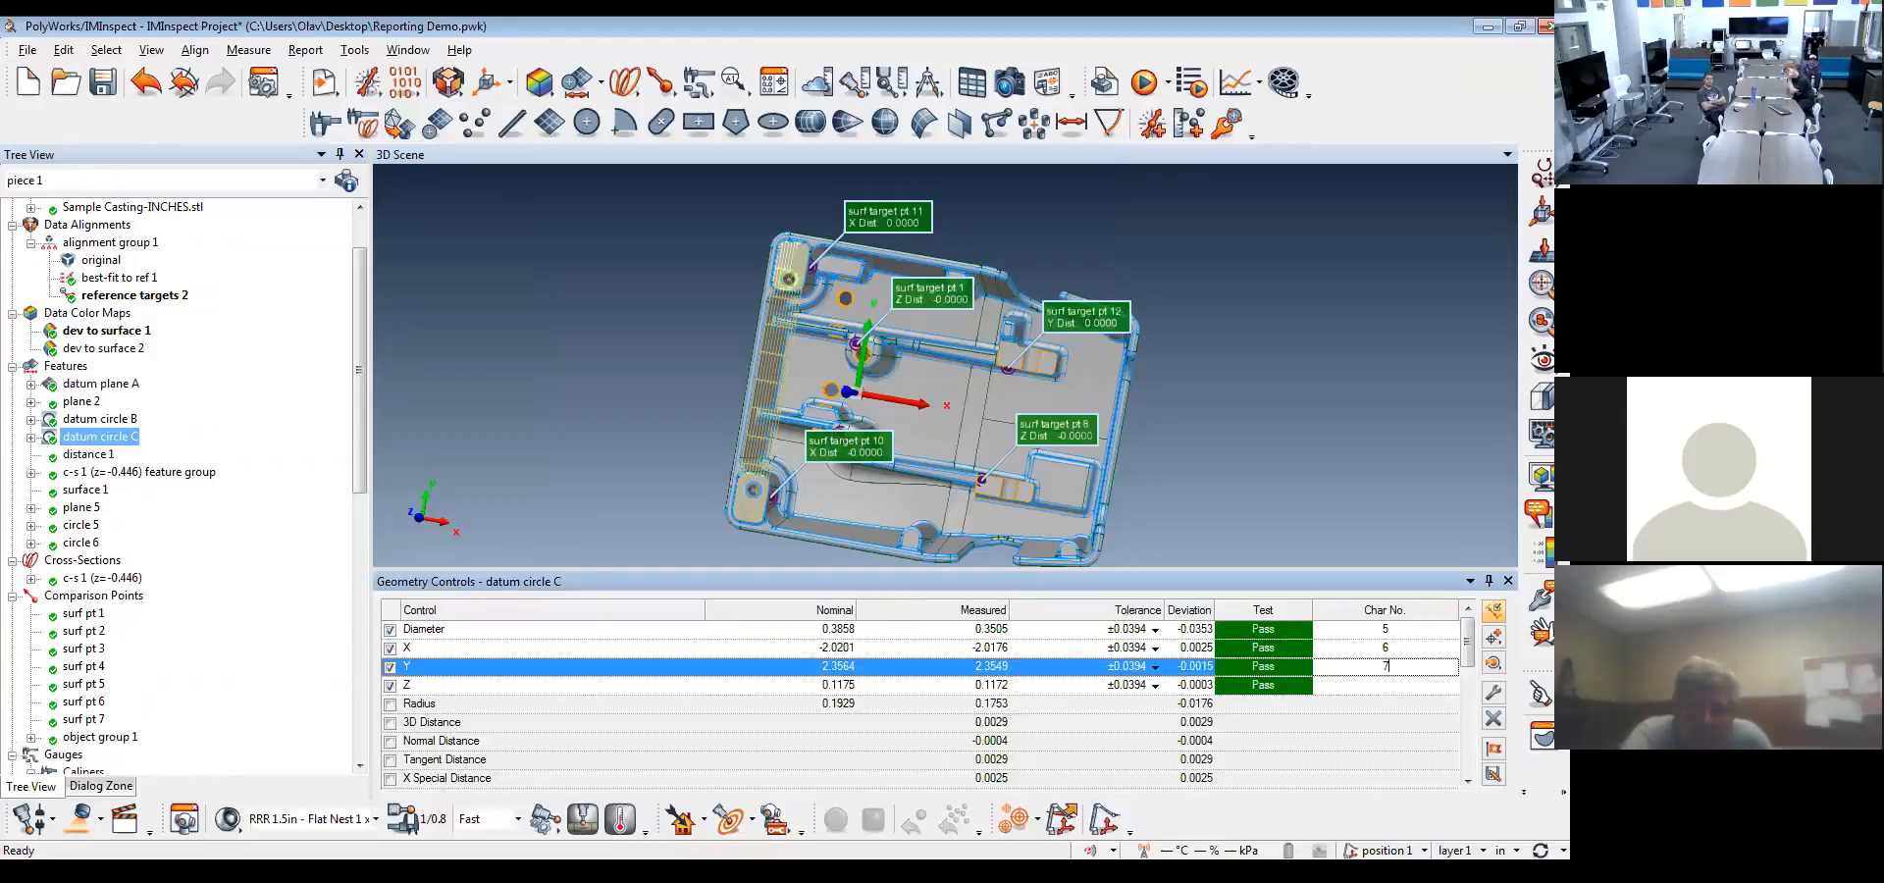
pyautogui.click(1402, 686)
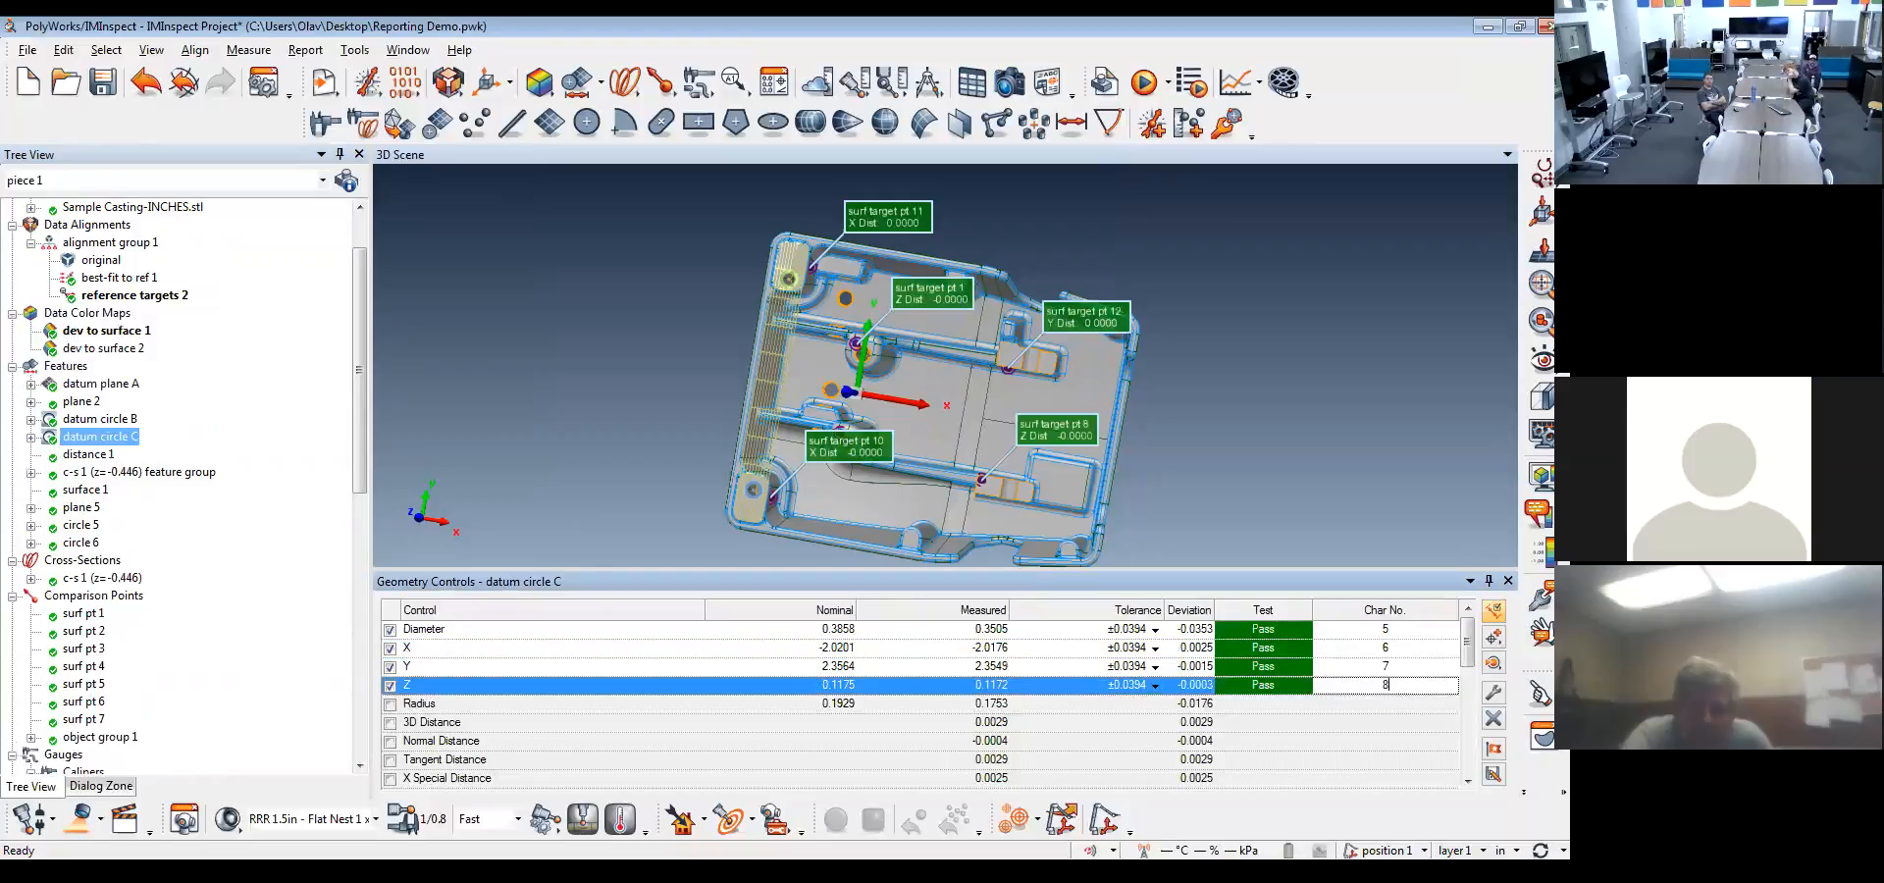
# Move the Char No. column ahead of the Control column in the Feature report table
pyautogui.moveTo(353, 459); pyautogui.dragTo(358, 721)
pyautogui.doubleClick(101, 701)
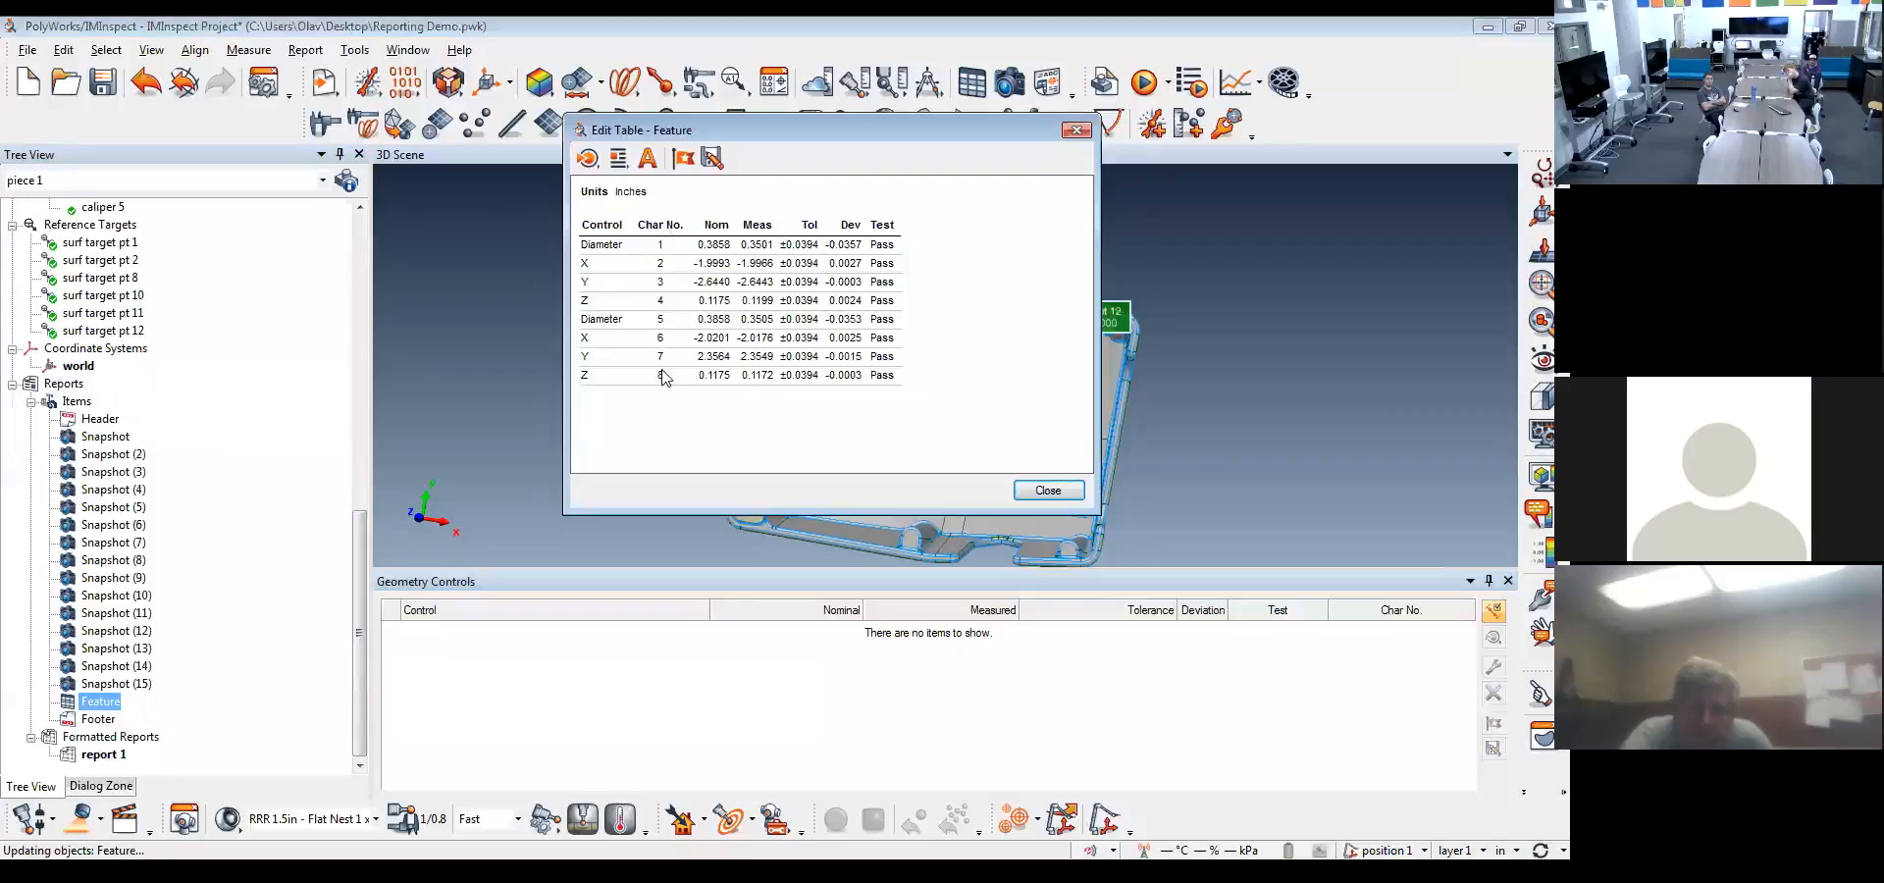
pyautogui.click(654, 226)
pyautogui.moveTo(655, 226); pyautogui.dragTo(594, 227)
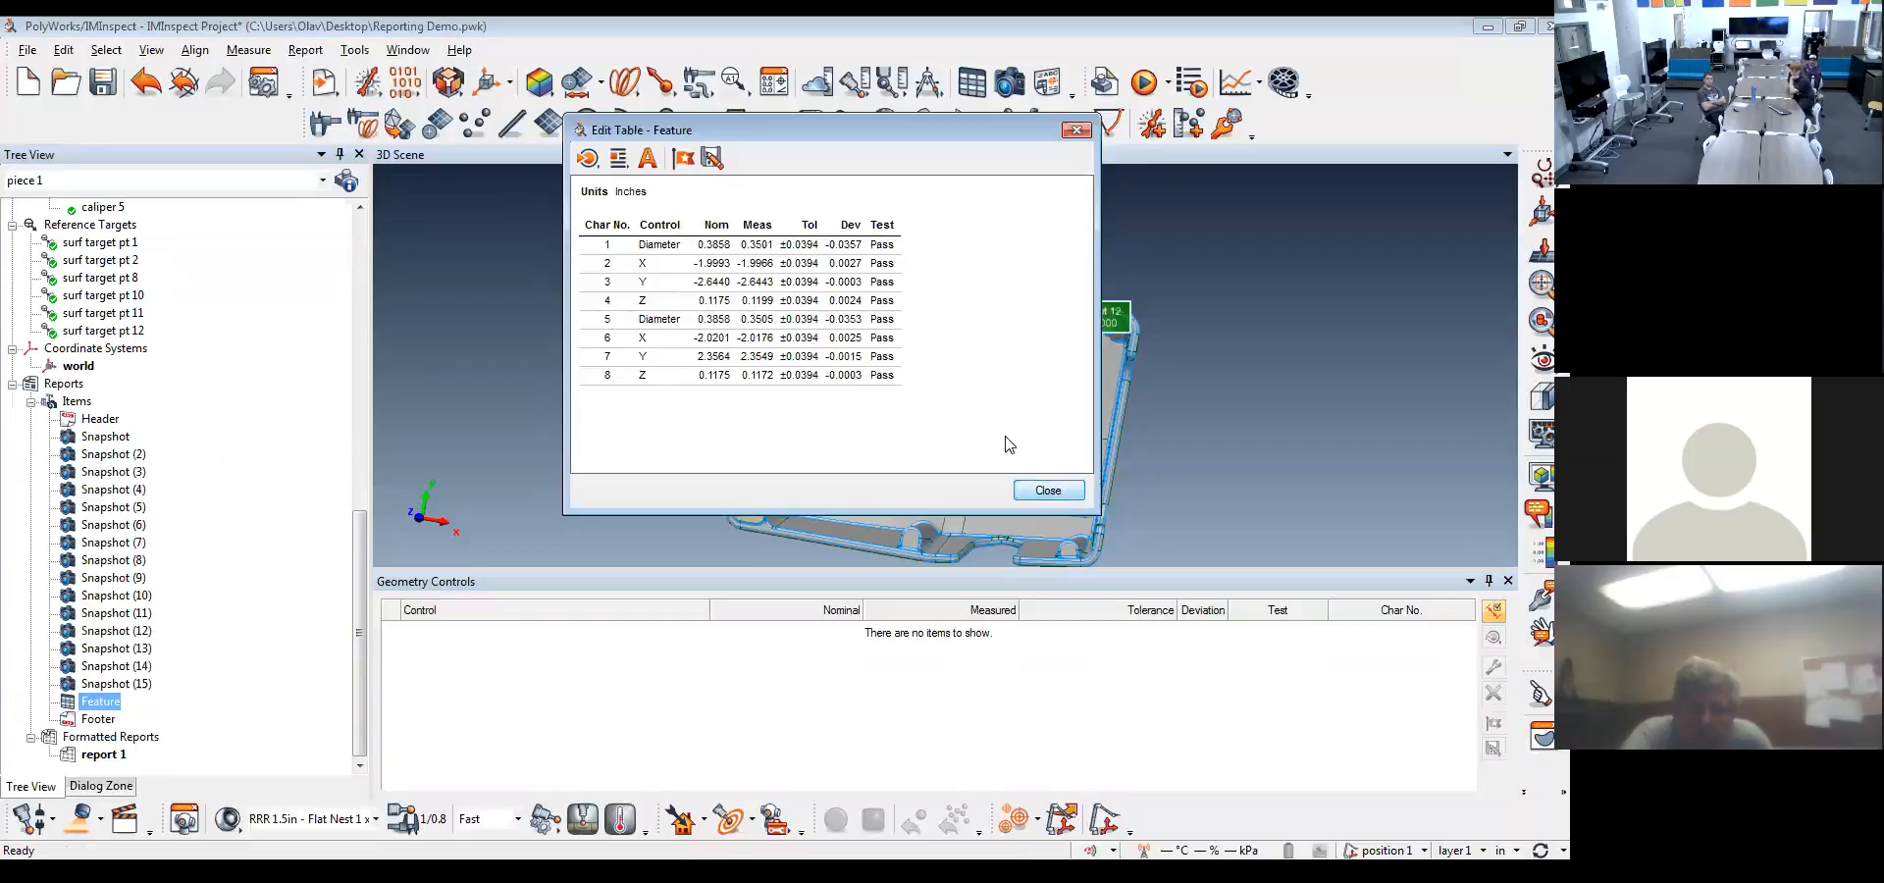
# Change the Feature table's cell font to Arial Black and apply the format
pyautogui.click(587, 157)
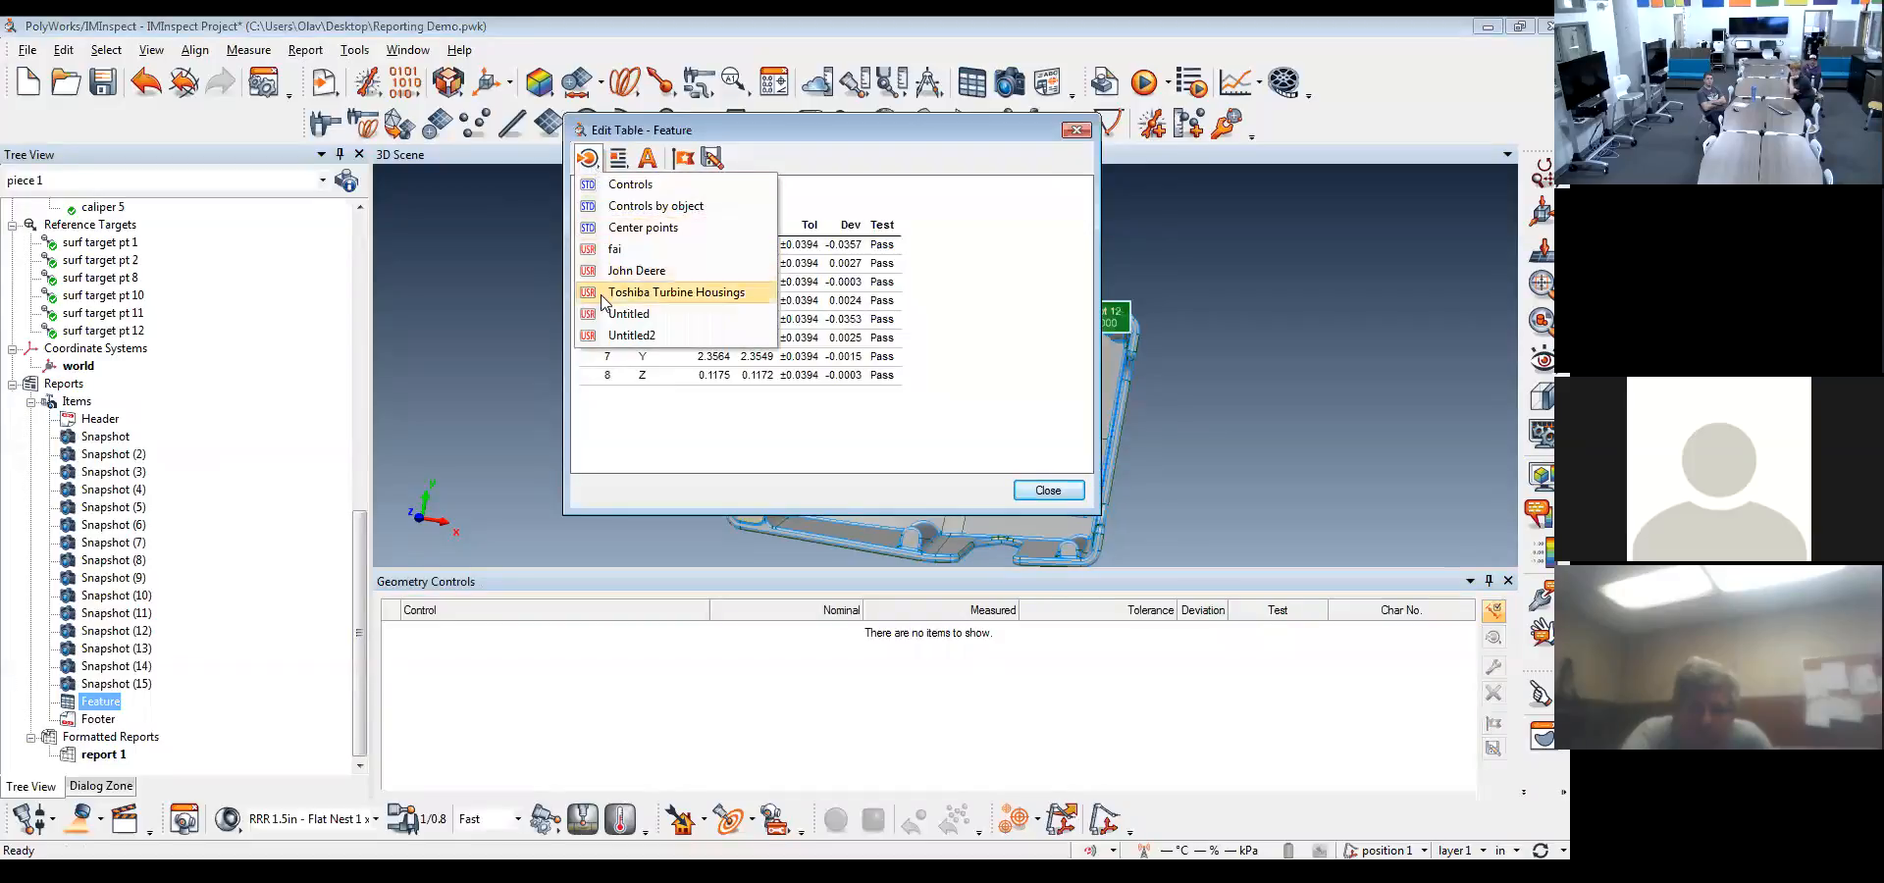
pyautogui.click(616, 158)
pyautogui.click(647, 160)
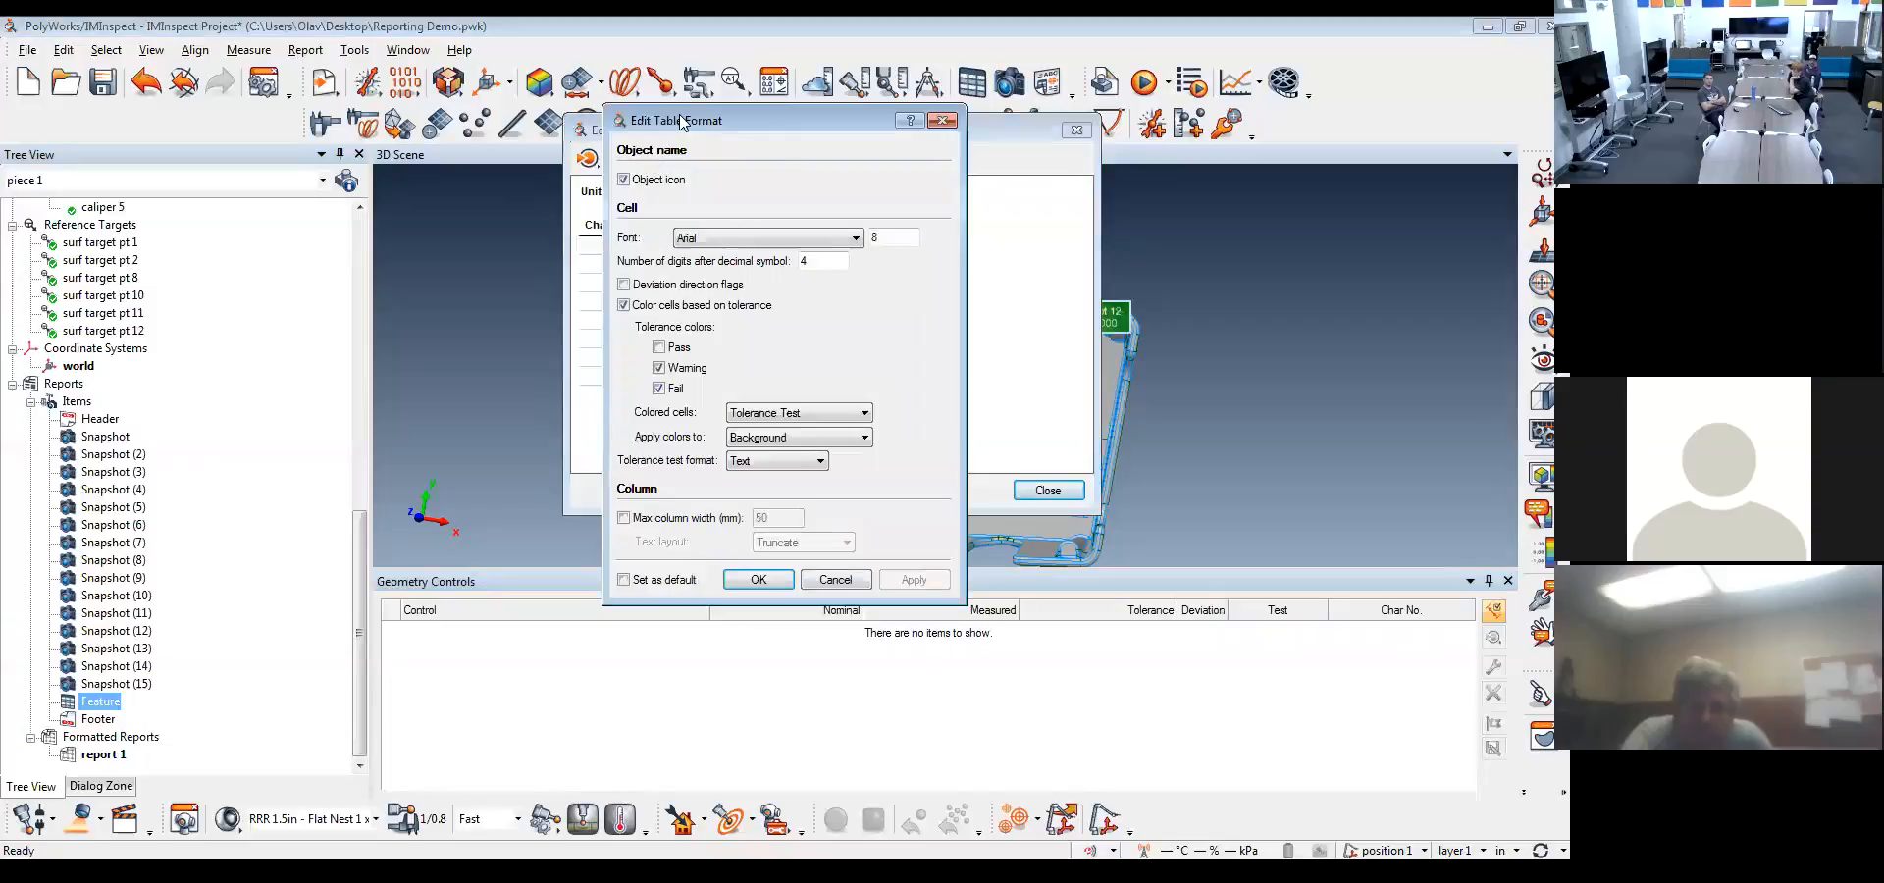
pyautogui.moveTo(682, 120); pyautogui.dragTo(1152, 99)
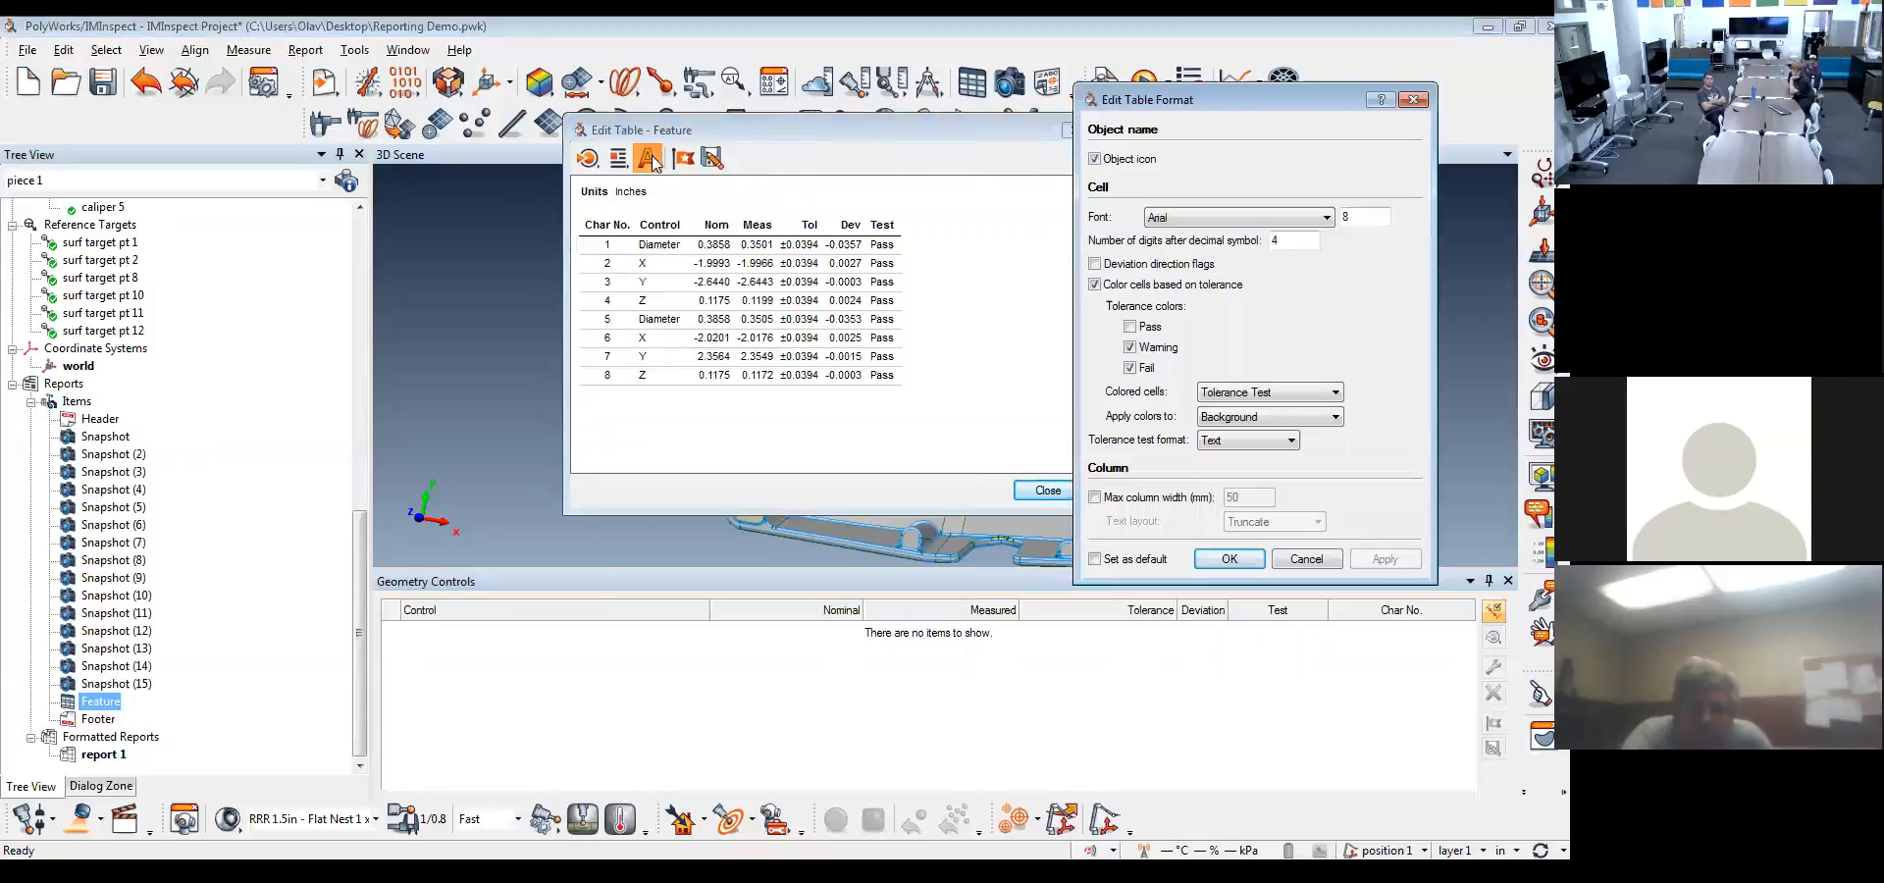
pyautogui.click(1237, 219)
pyautogui.click(1170, 248)
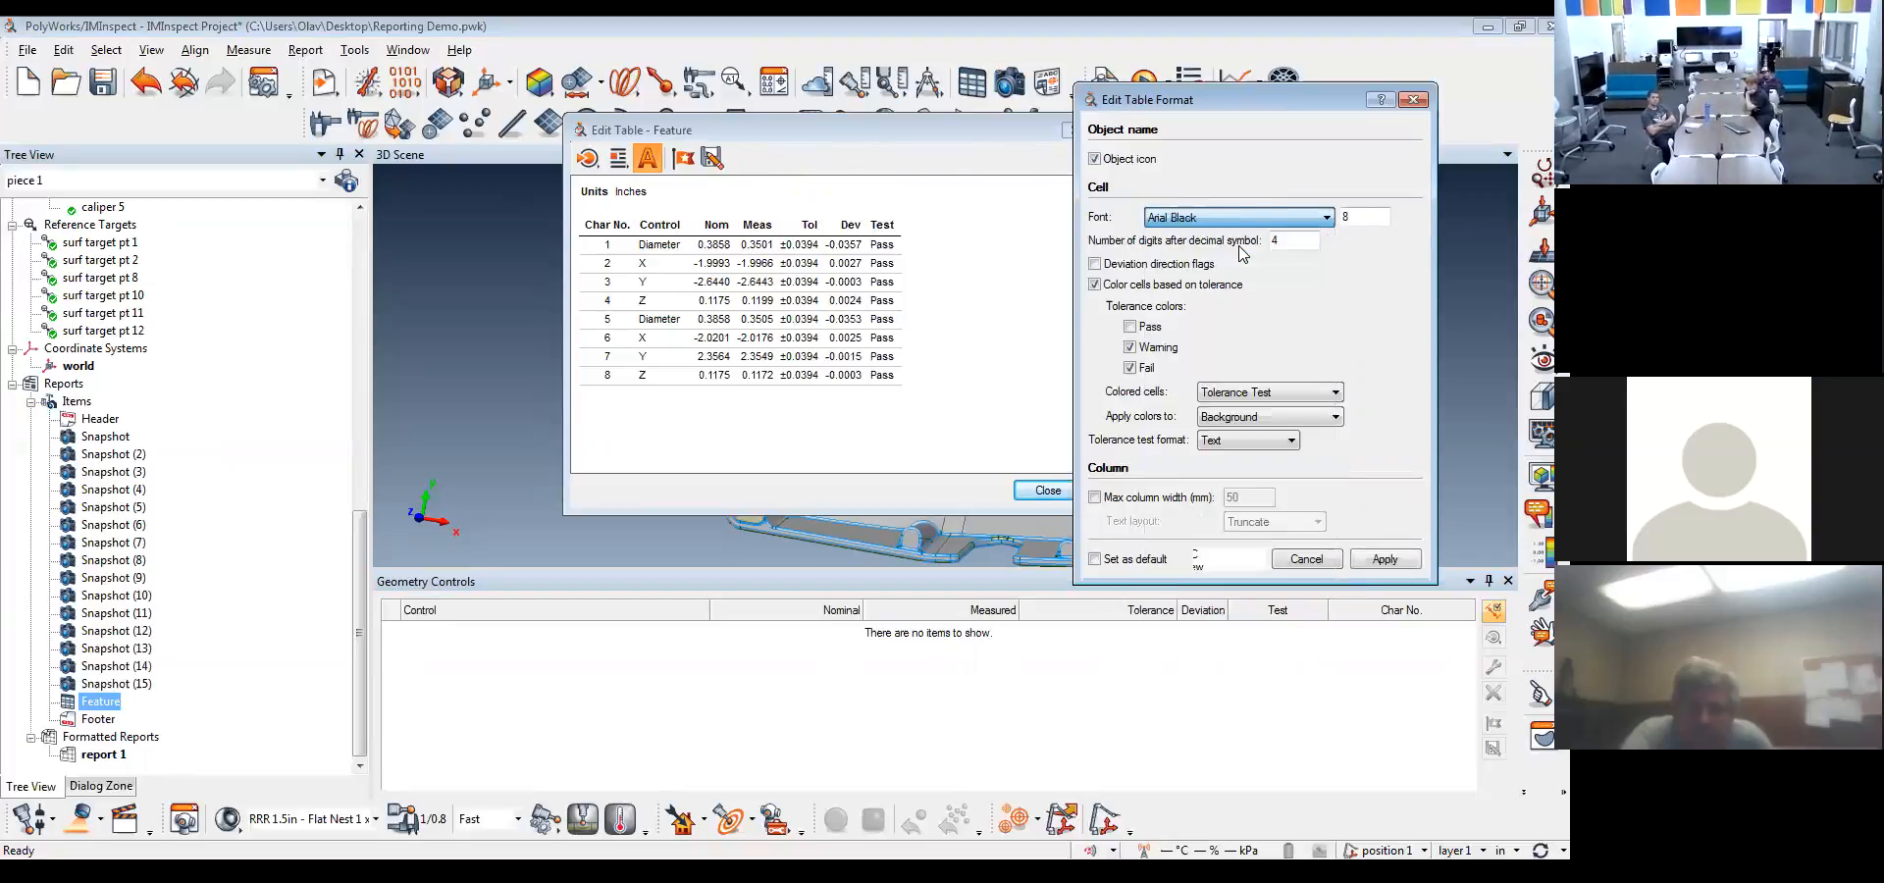
pyautogui.click(1384, 560)
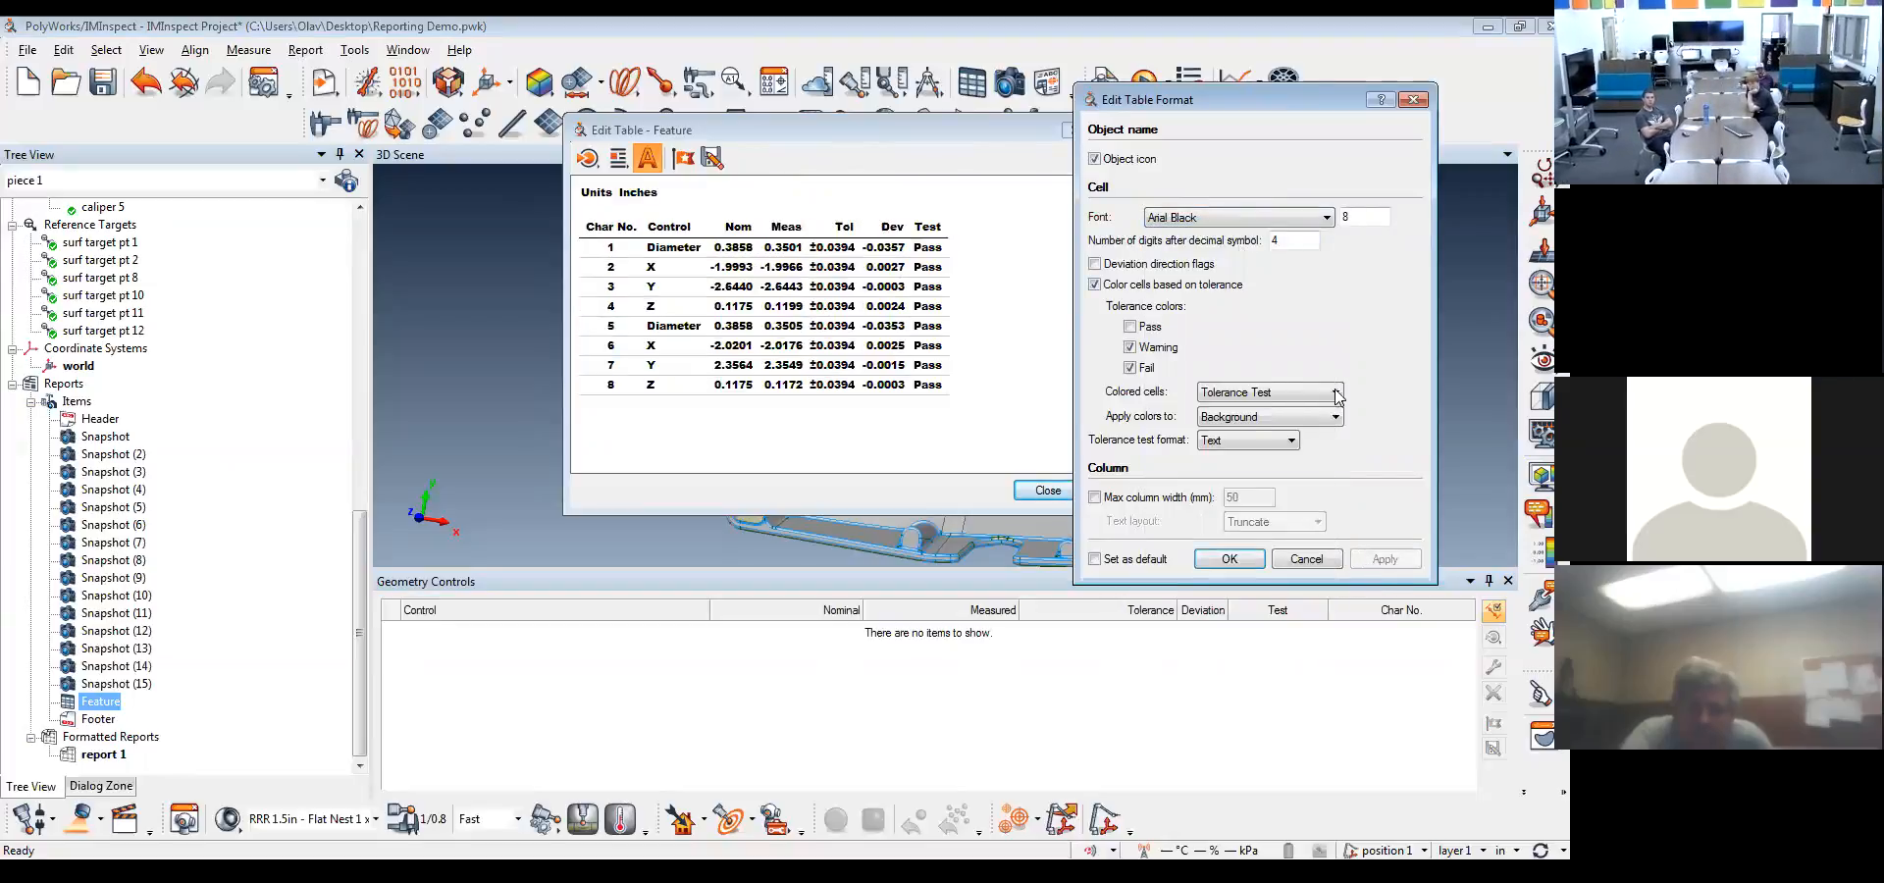
# Set the Feature table to 3 digits after the decimal symbol and accept the table format
pyautogui.doubleClick(1283, 242)
pyautogui.write('3')
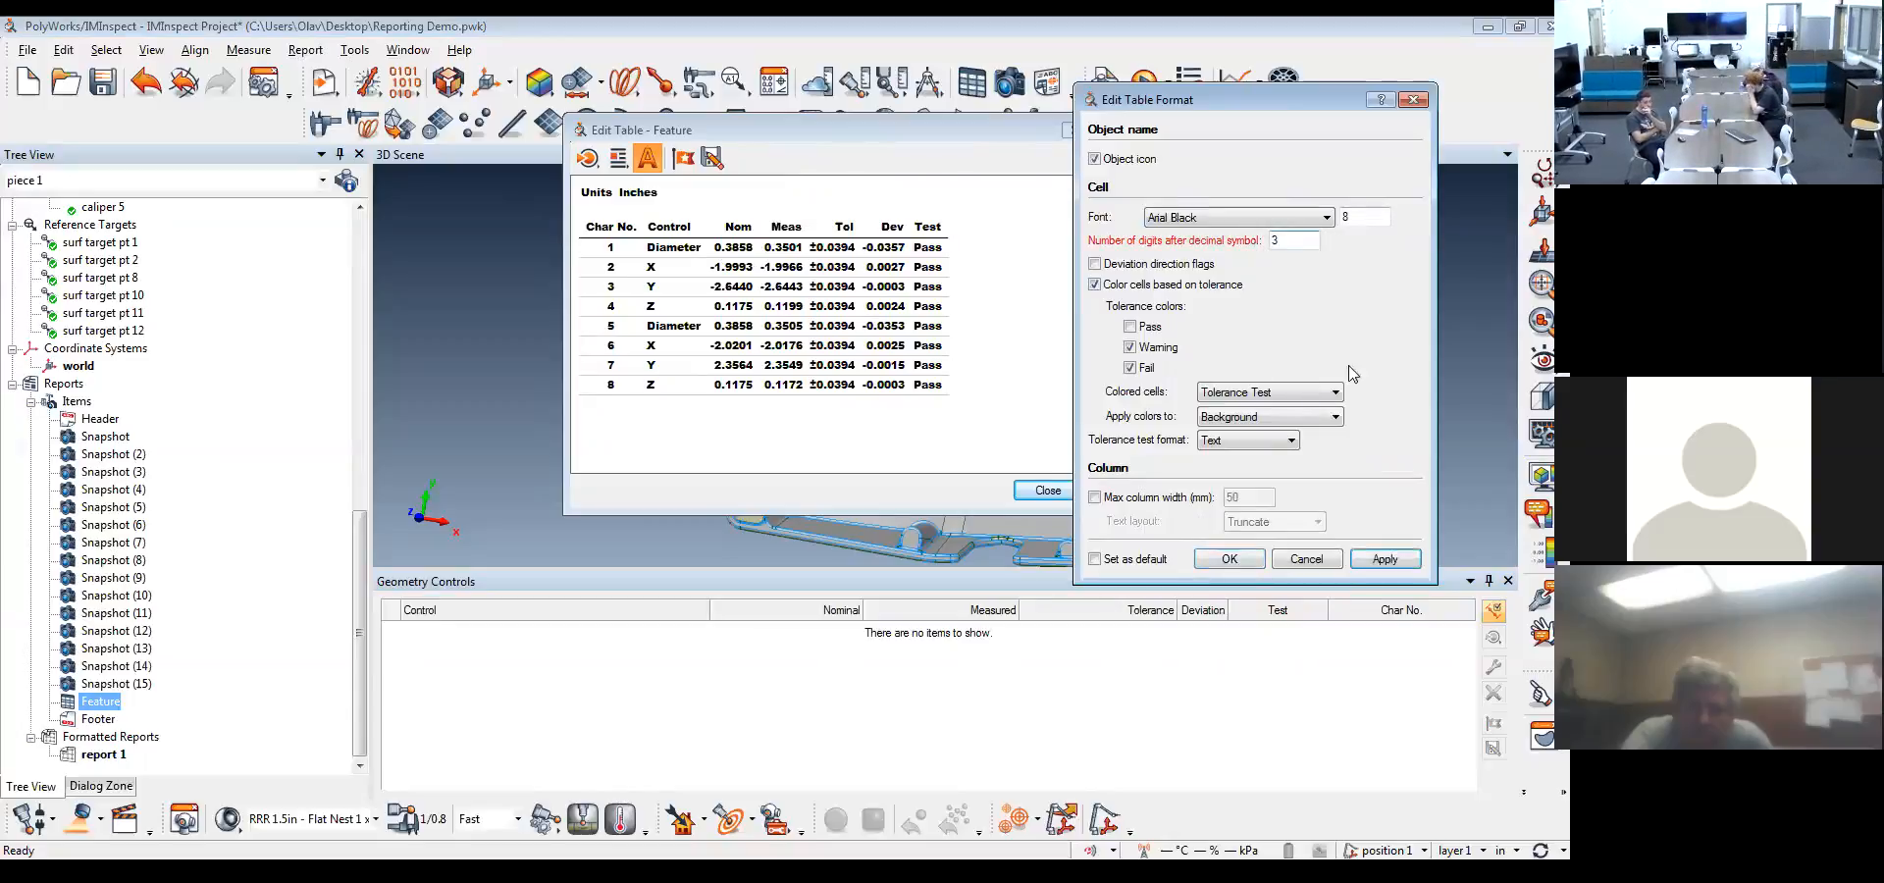
pyautogui.click(1384, 559)
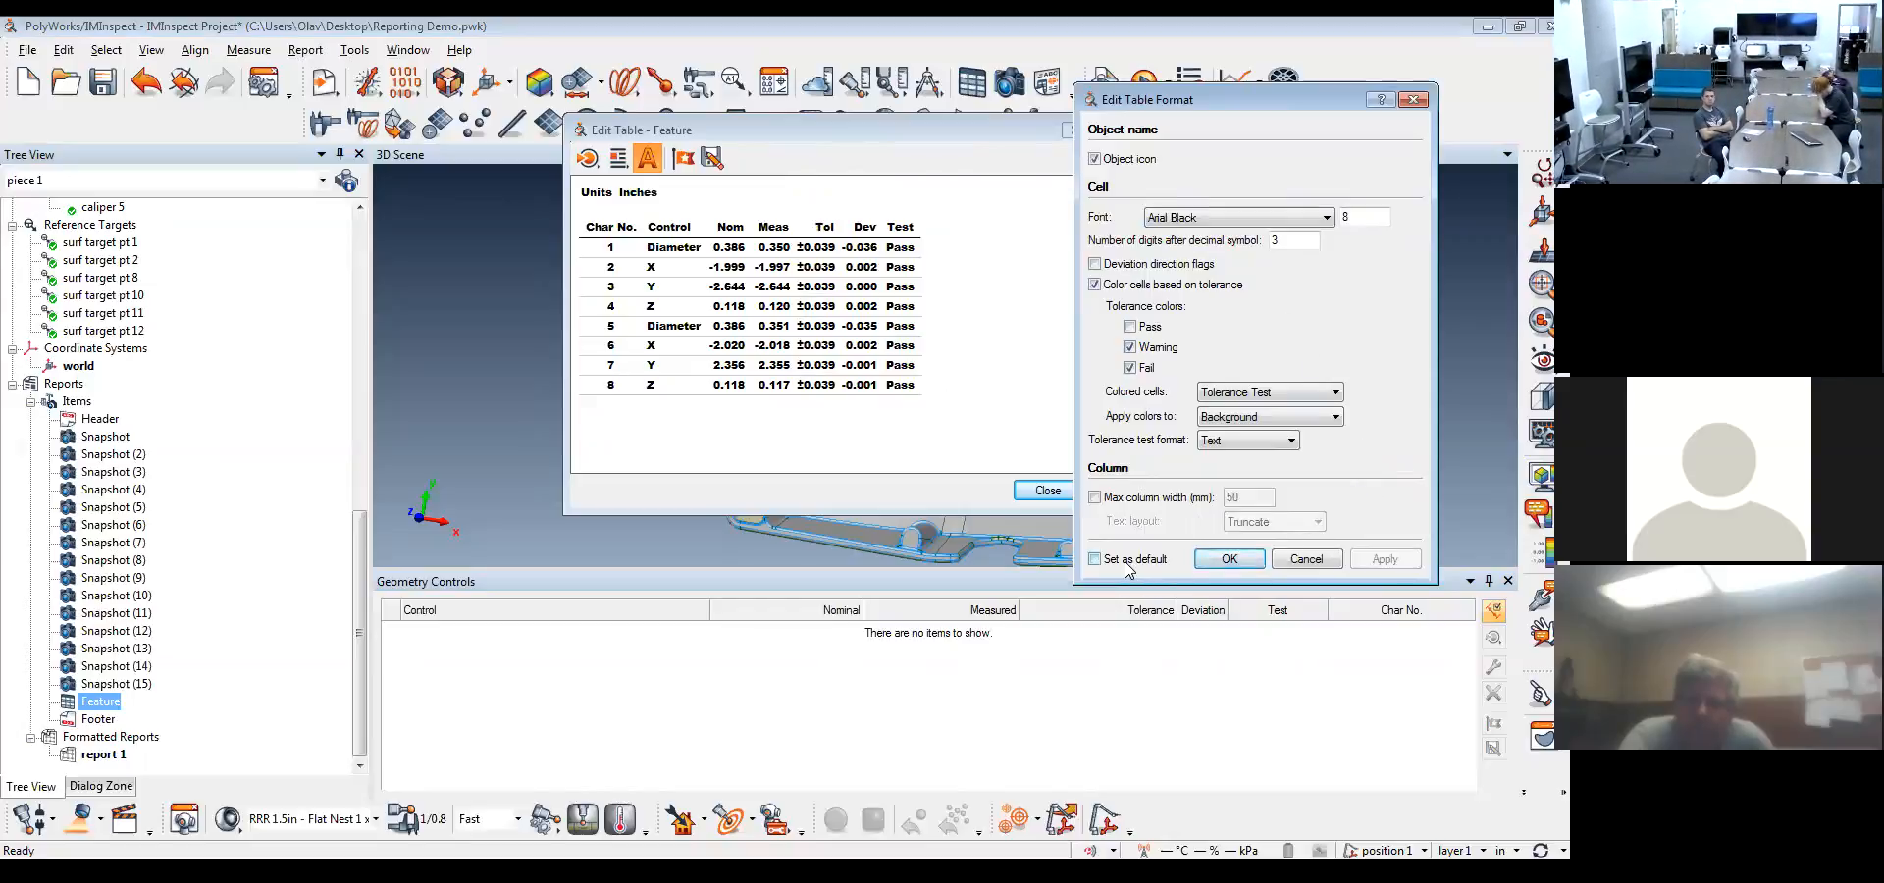
pyautogui.click(1230, 560)
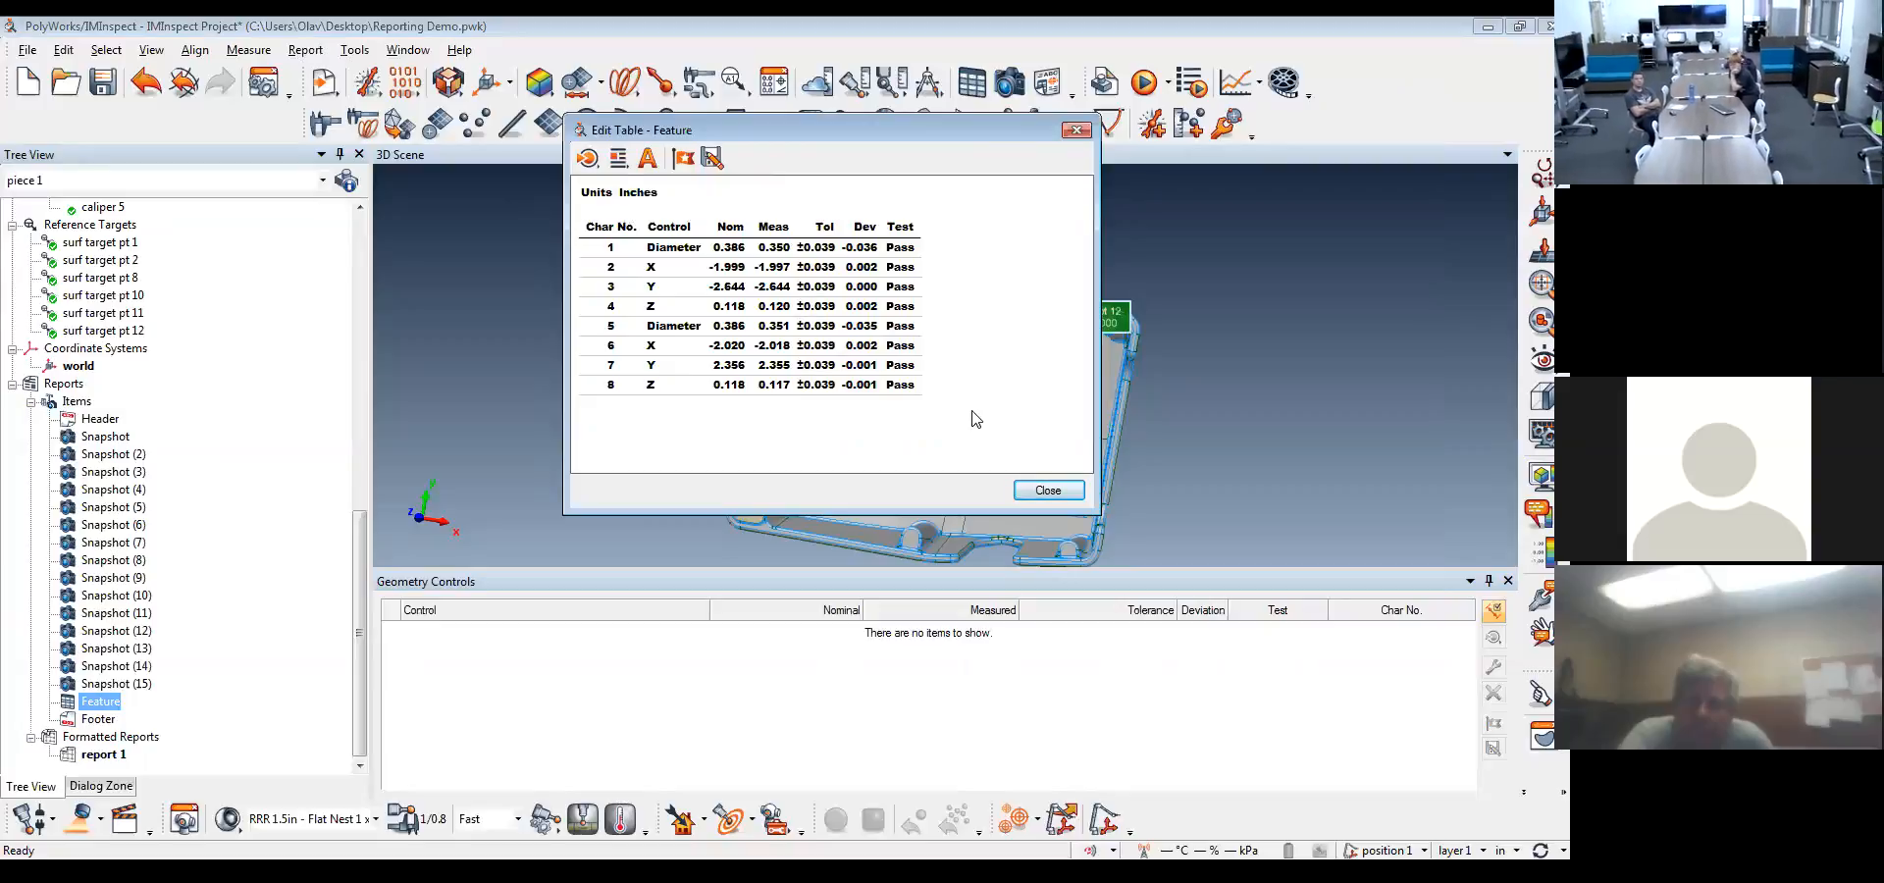
# Save the table layout as a default template named Default 1, check the template list and close the table editor
pyautogui.click(675, 163)
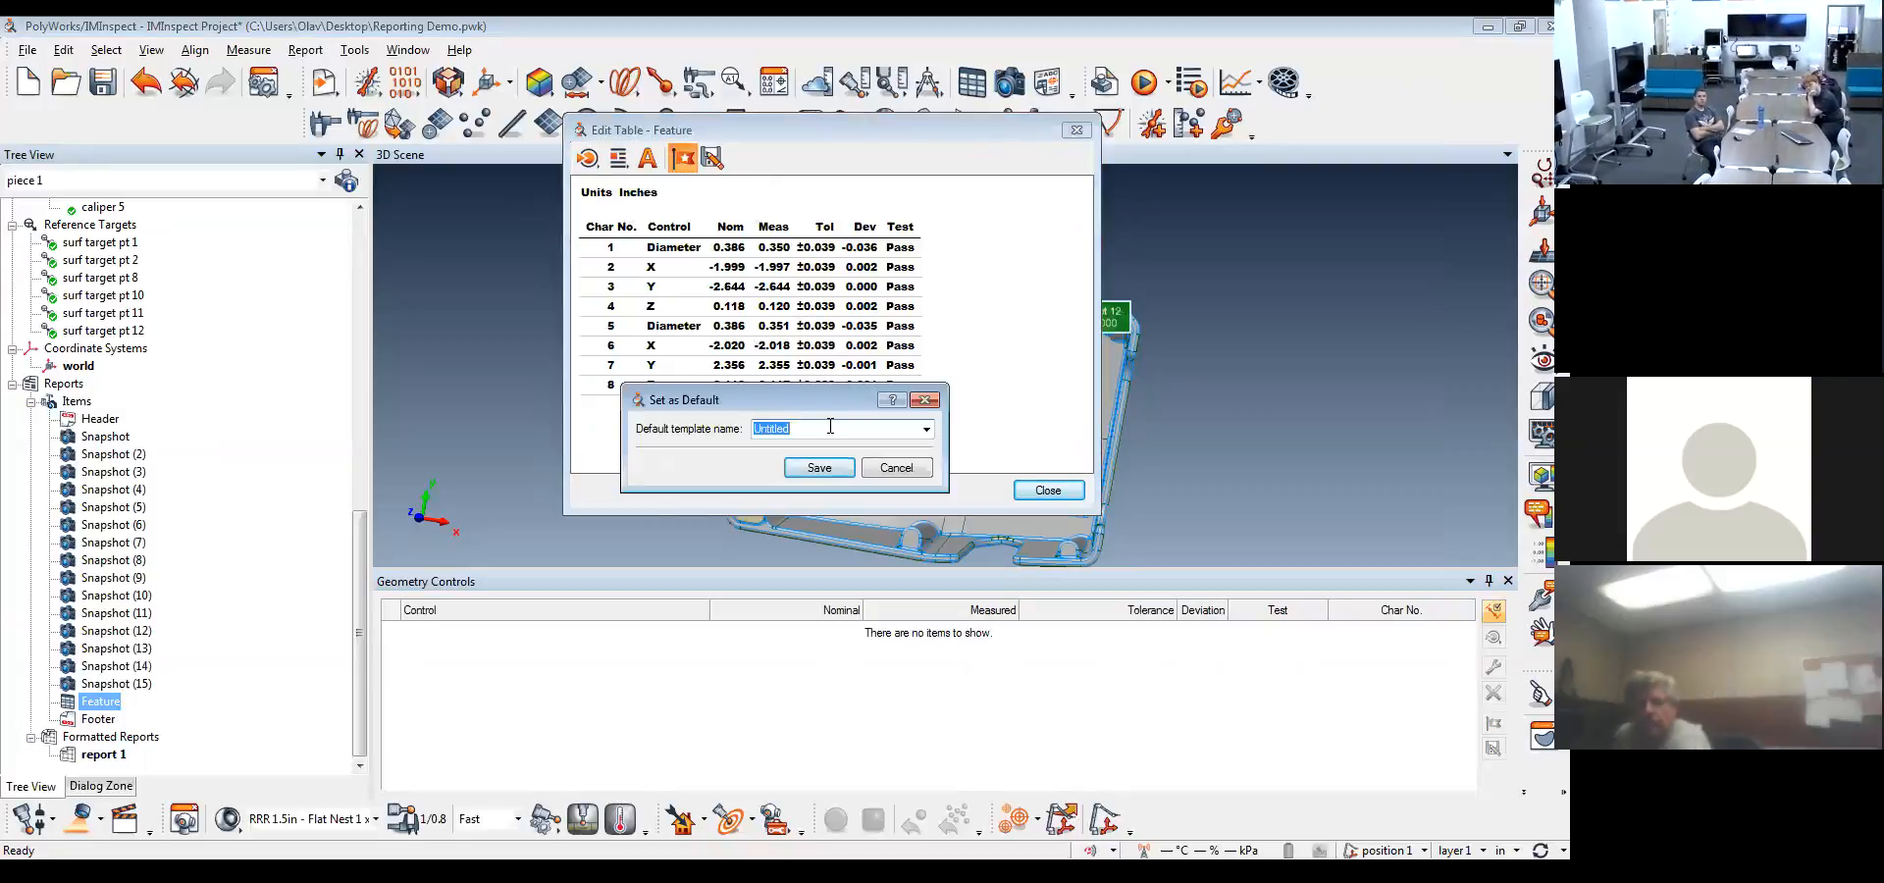
pyautogui.write('Default 1')
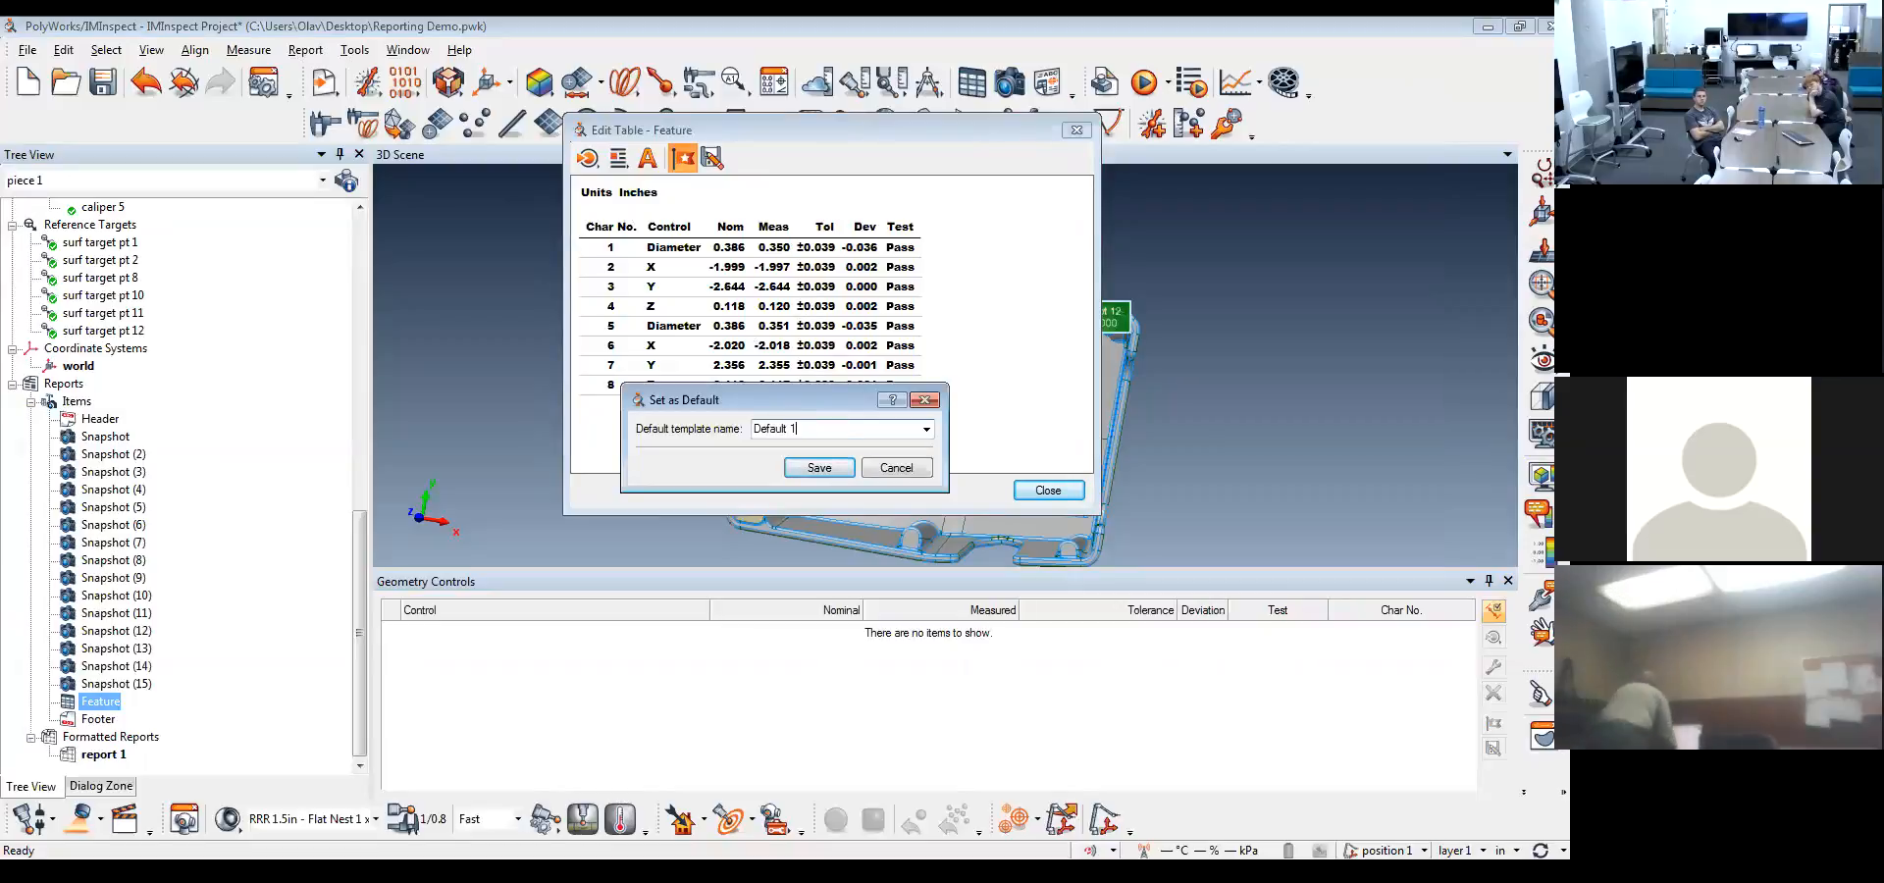
pyautogui.press('Return')
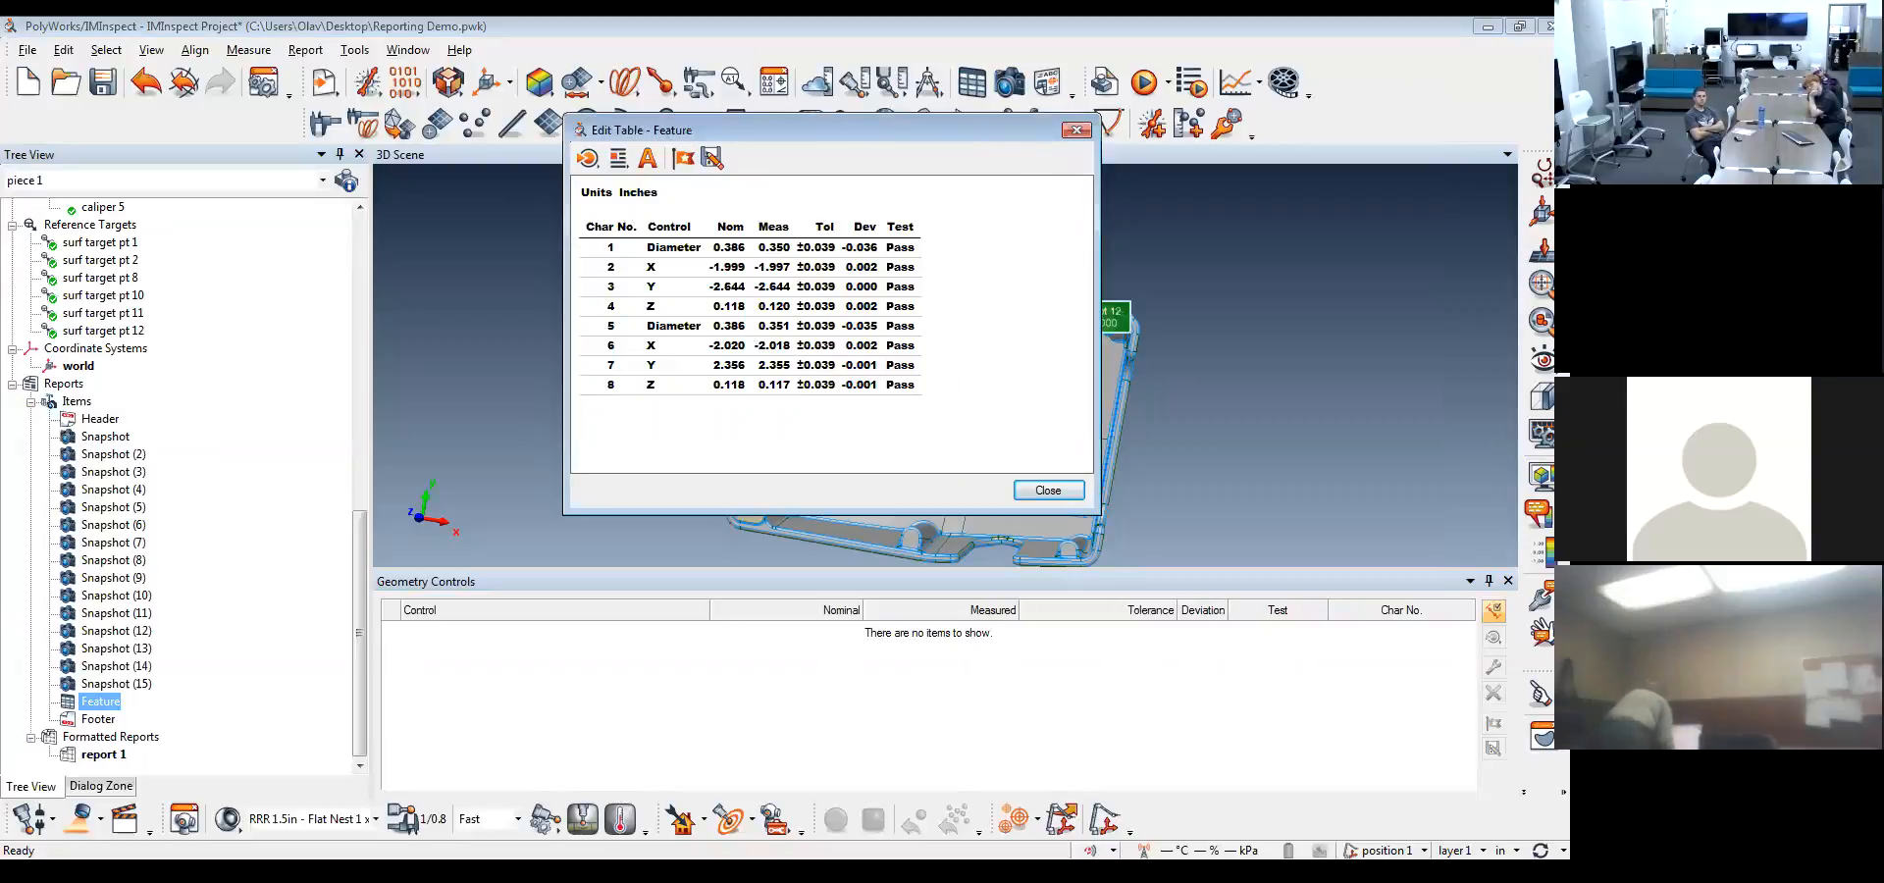
pyautogui.click(586, 158)
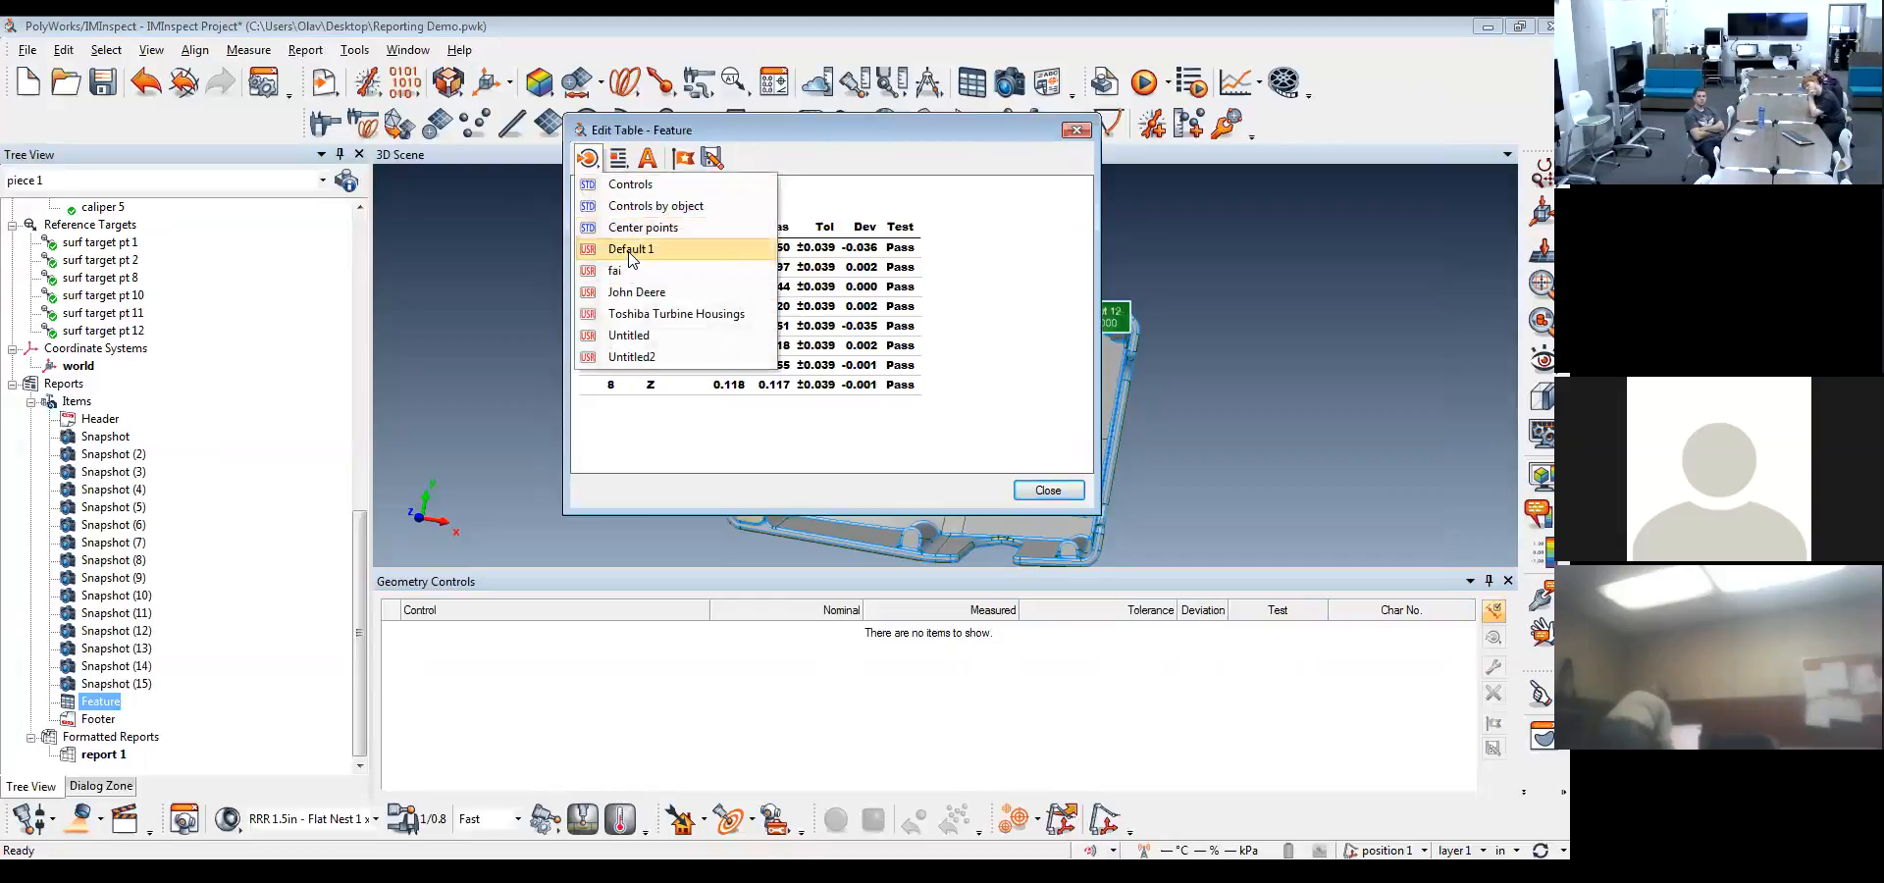
pyautogui.click(1047, 490)
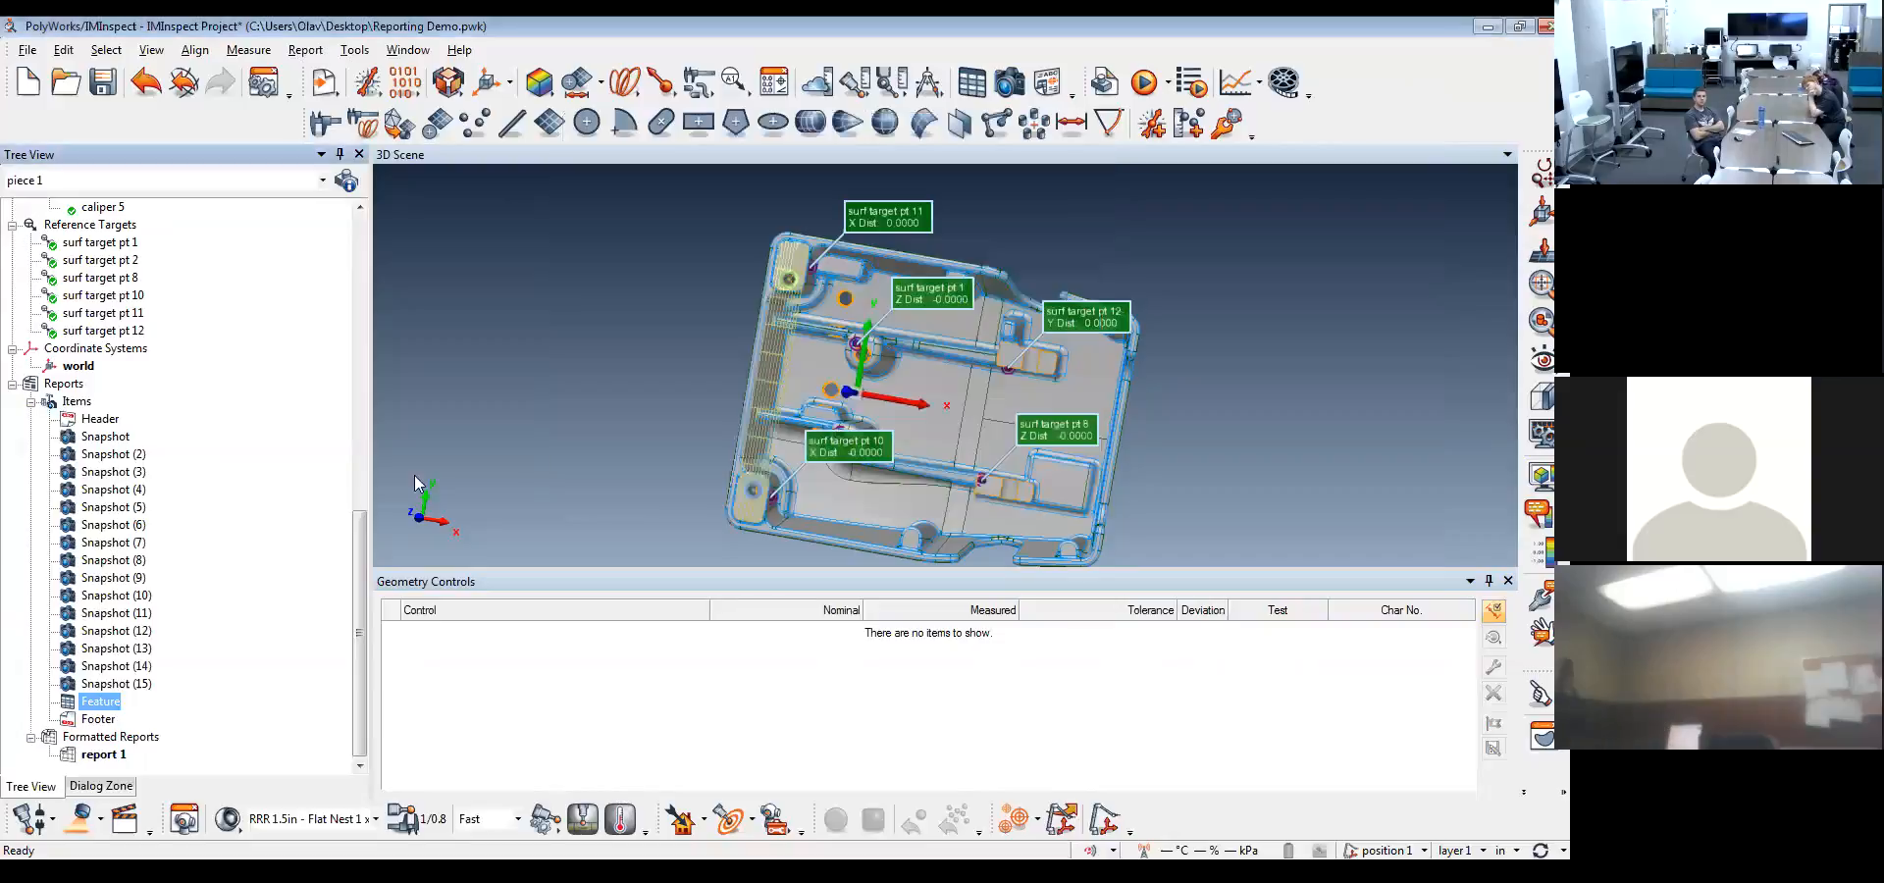
# Create a report table of datum circles B and C from the Default 1 template
pyautogui.moveTo(363, 547); pyautogui.dragTo(357, 282)
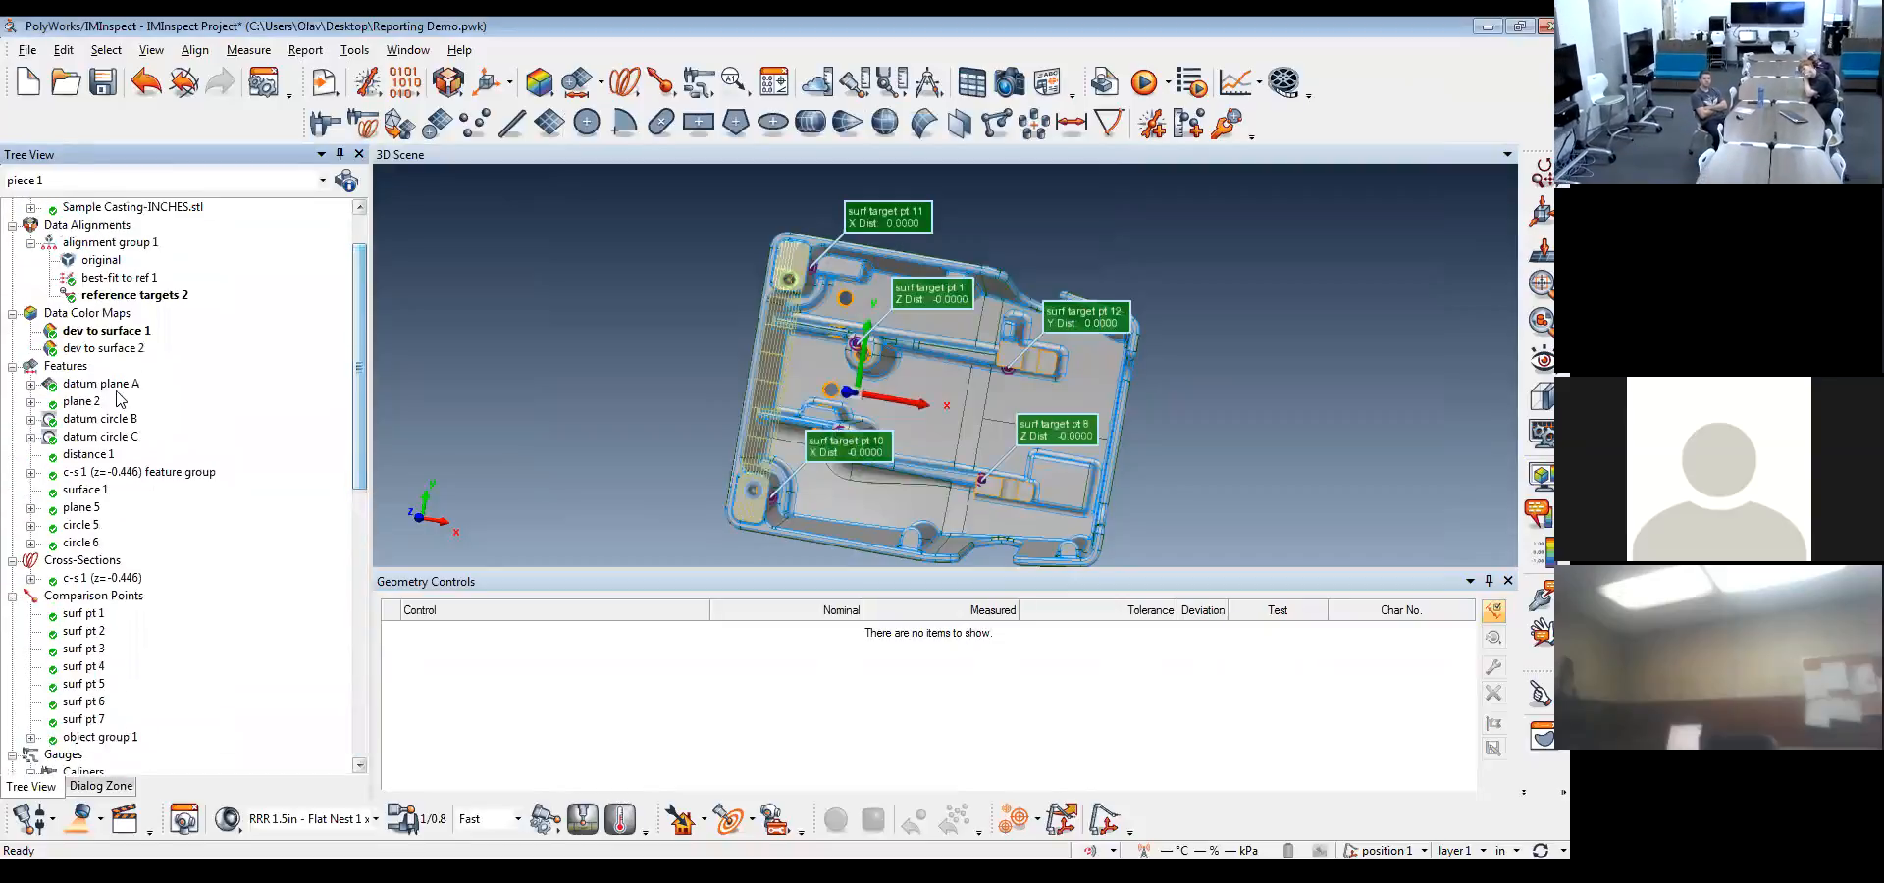
pyautogui.click(101, 419)
pyautogui.click(111, 437)
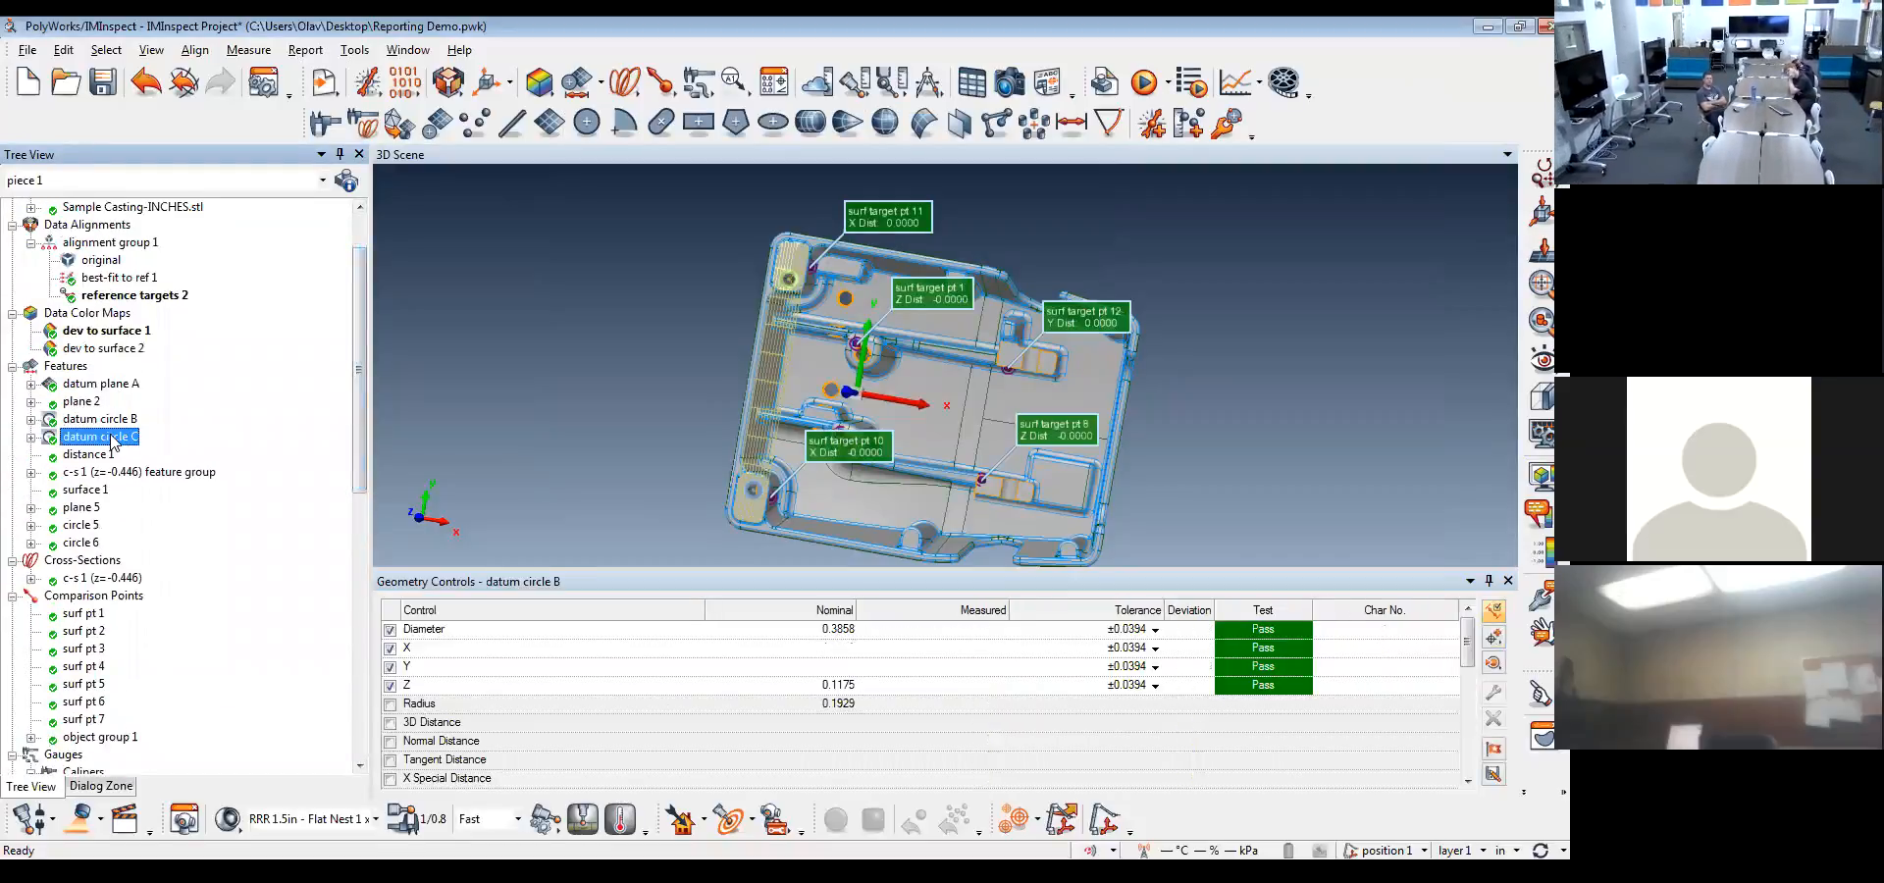
pyautogui.keyDown('ctrl'); pyautogui.click(116, 423); pyautogui.keyUp('ctrl')
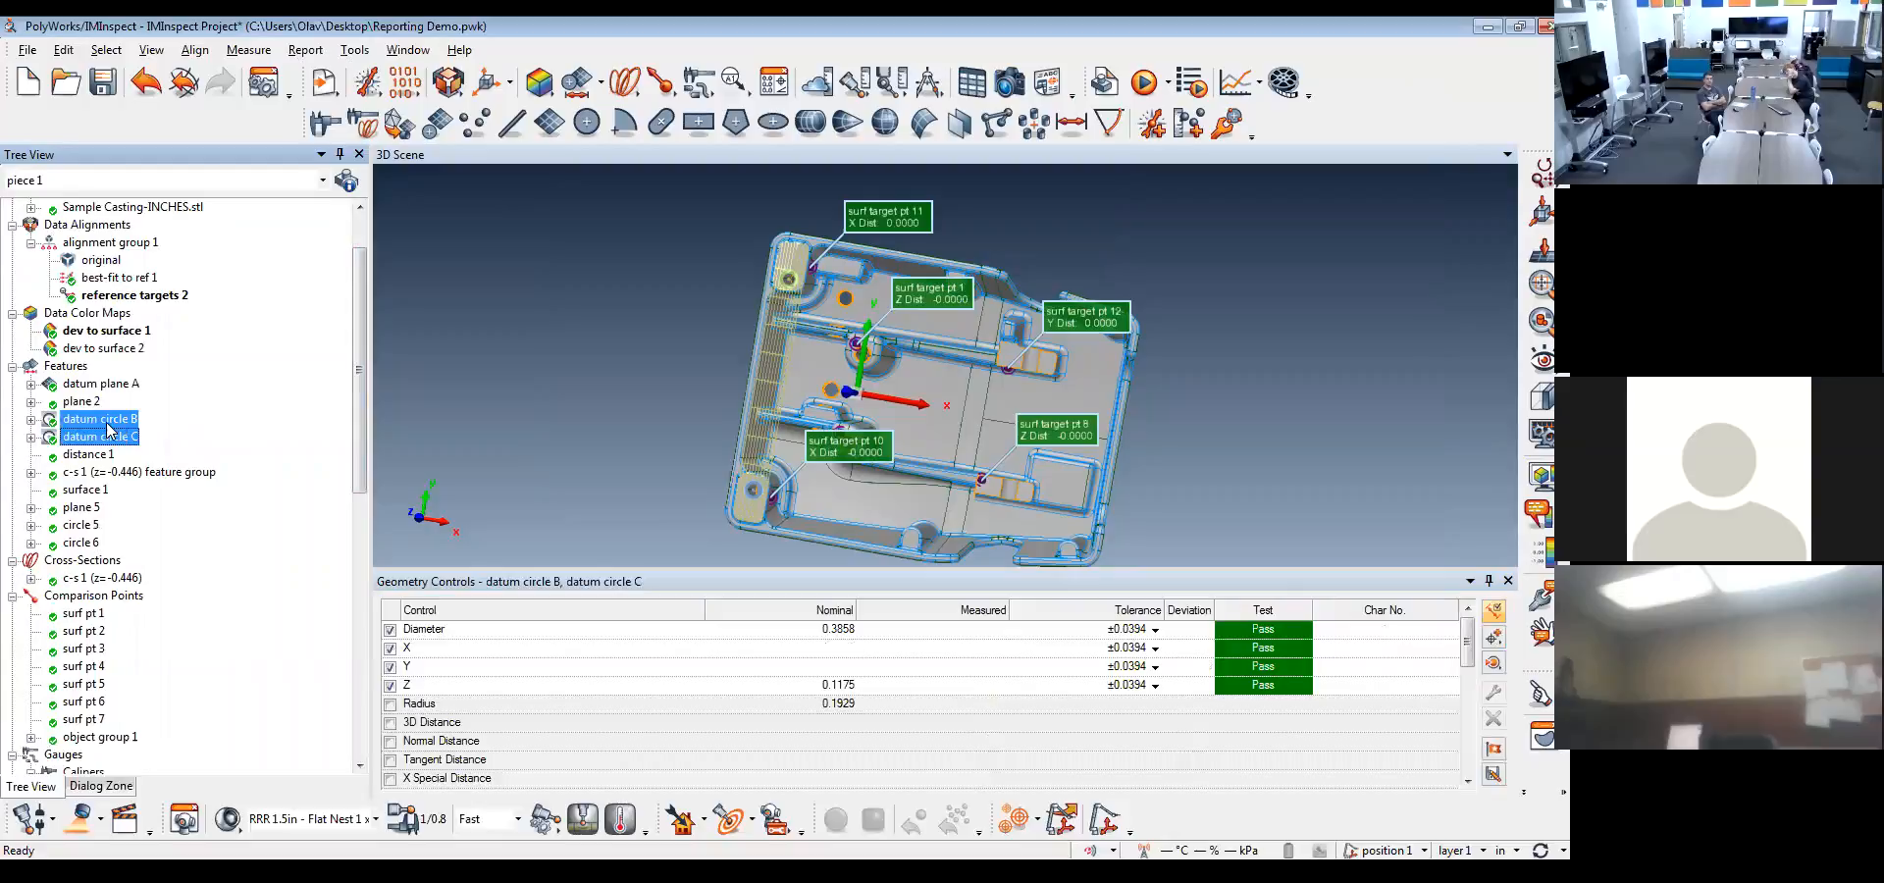
pyautogui.rightClick(108, 430)
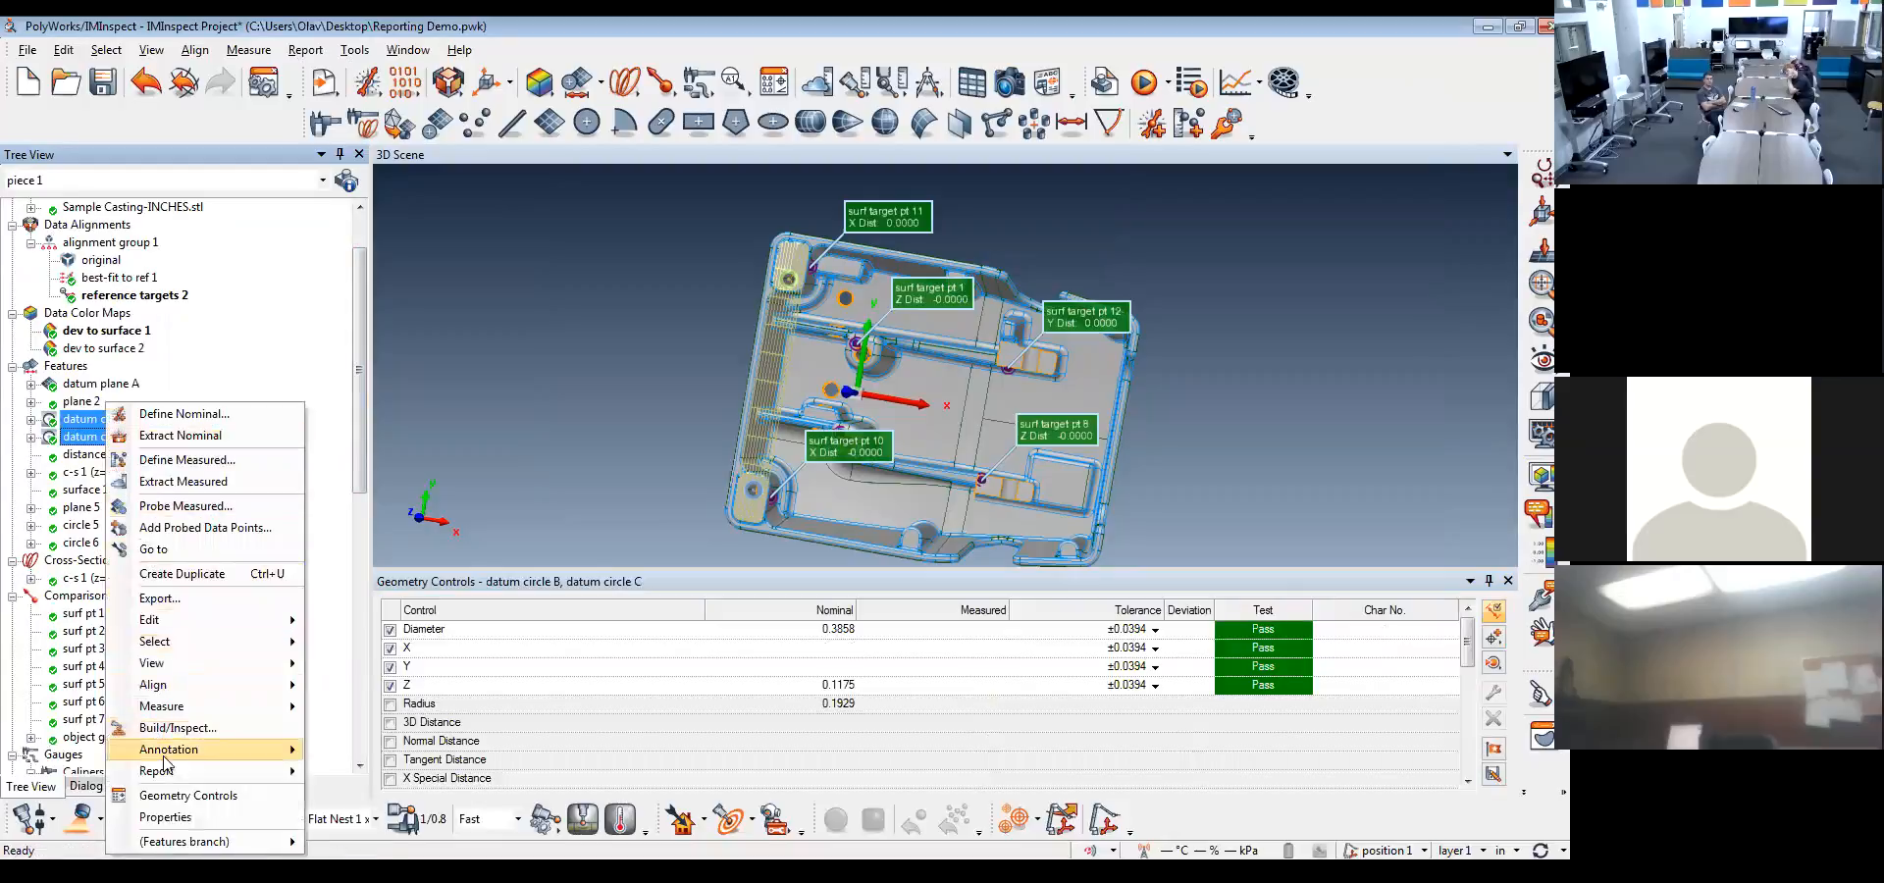
pyautogui.moveTo(172, 775)
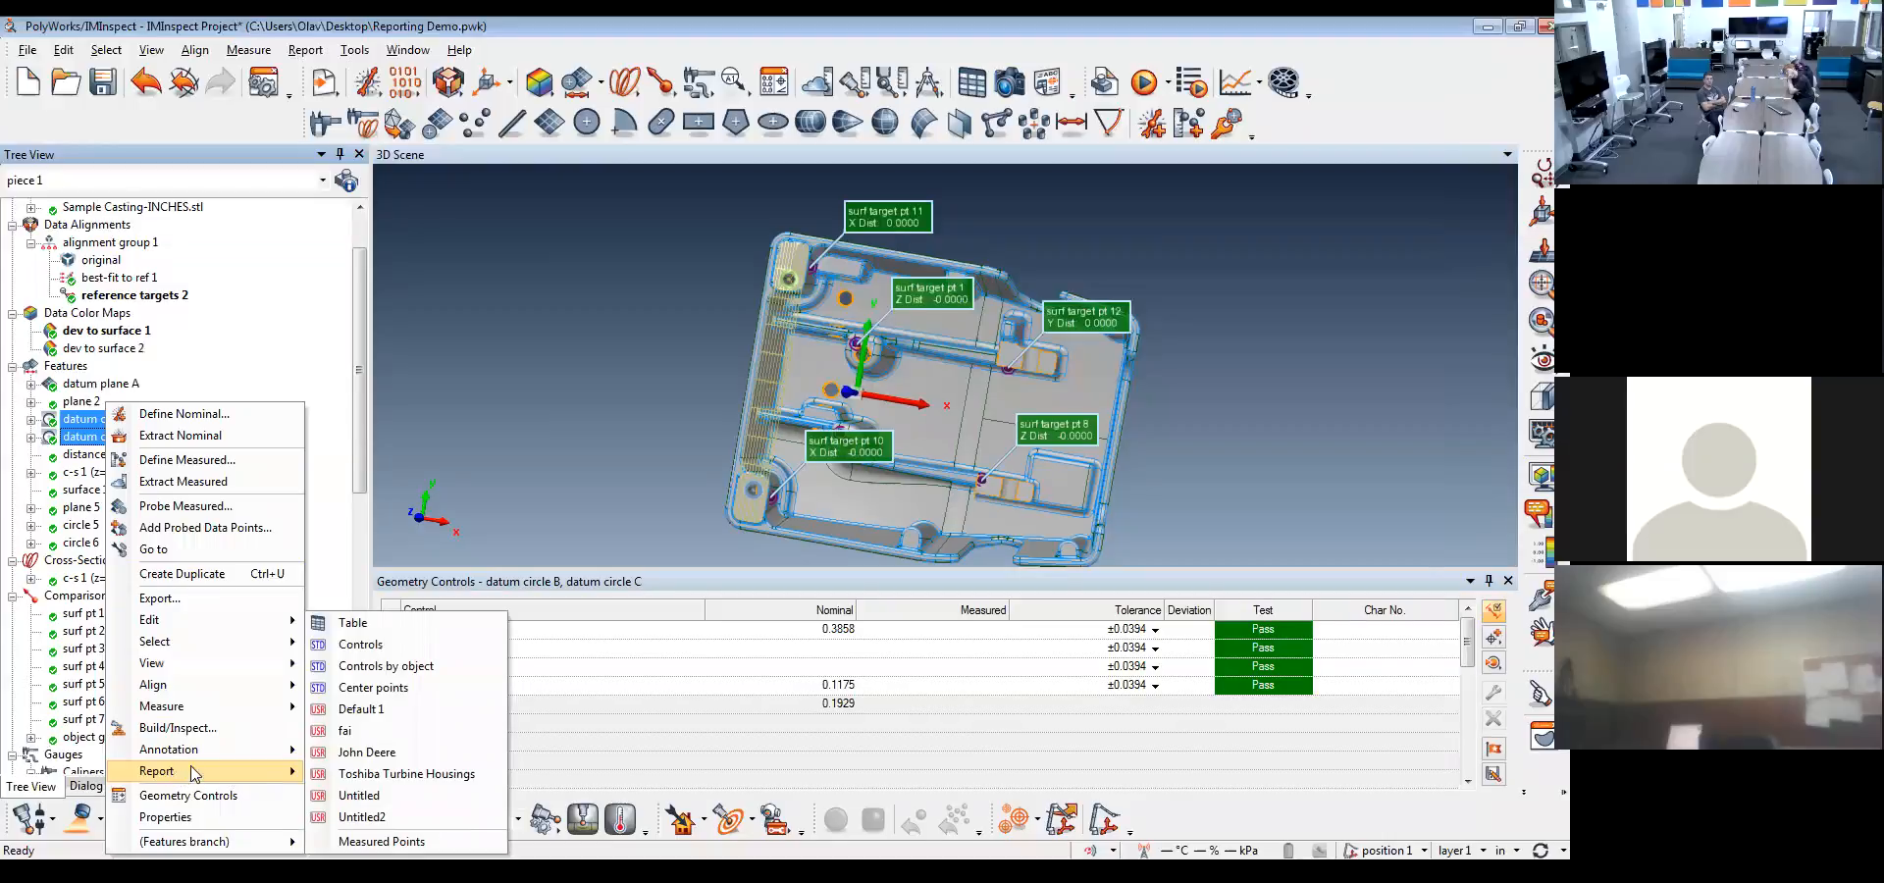
pyautogui.click(414, 710)
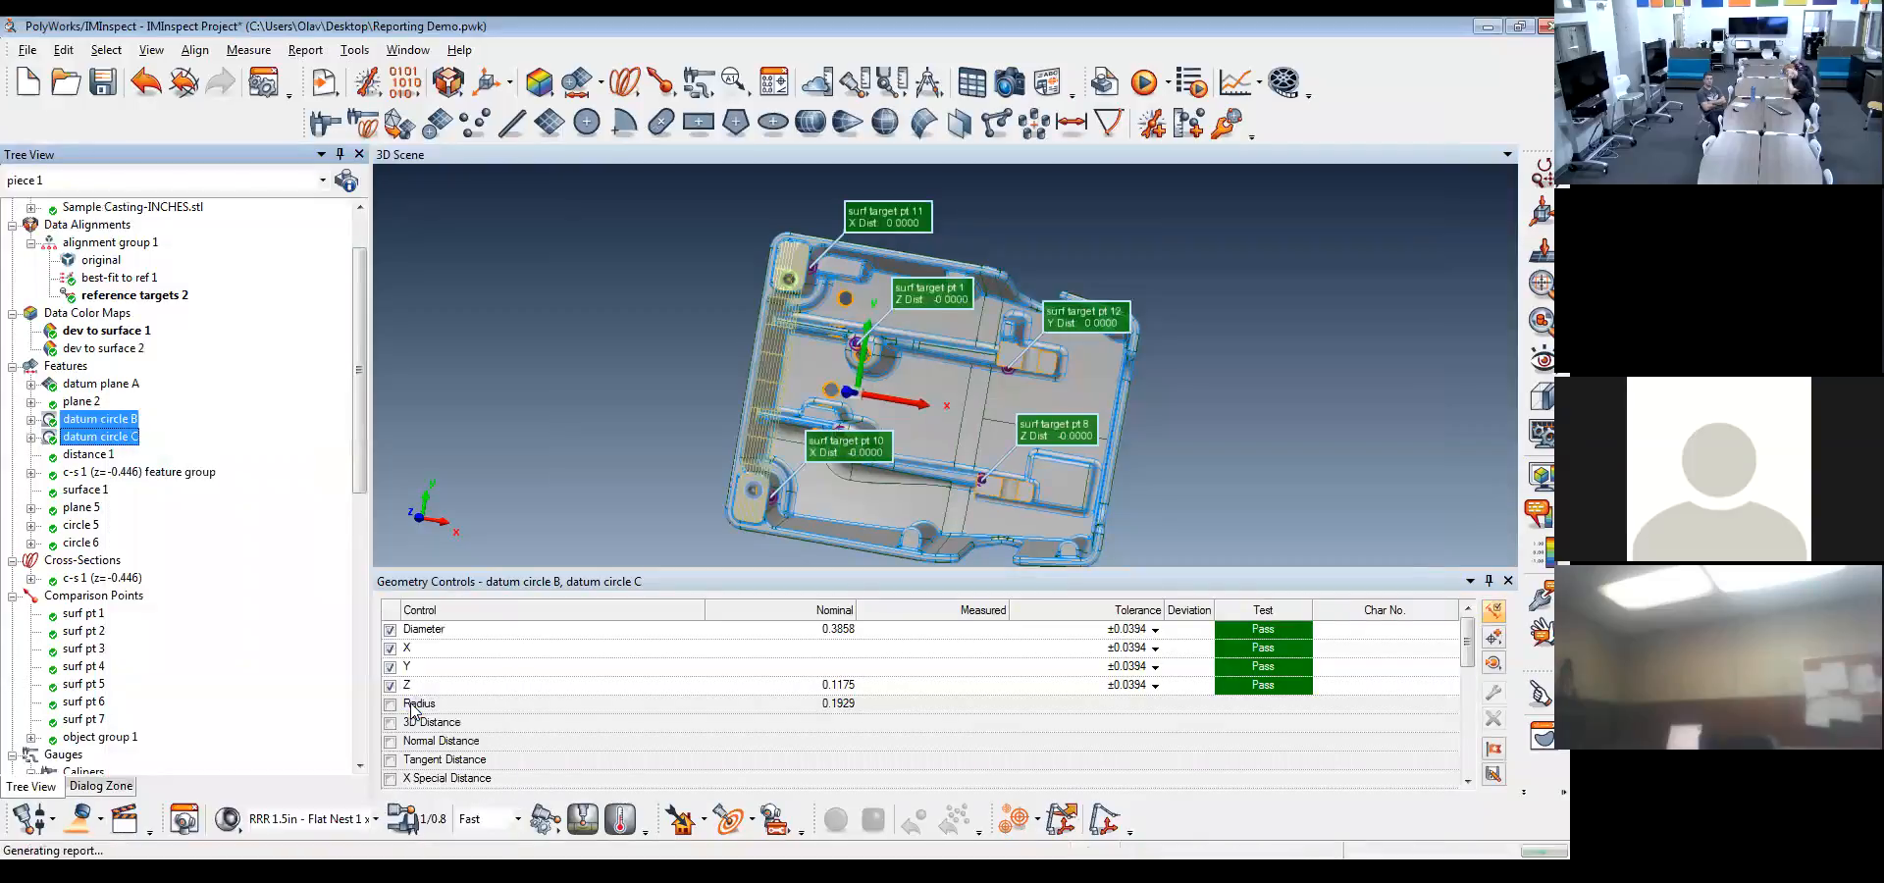
# Examine the columns, font and decimals of the report table made from the template, and close it
pyautogui.moveTo(361, 438); pyautogui.dragTo(345, 726)
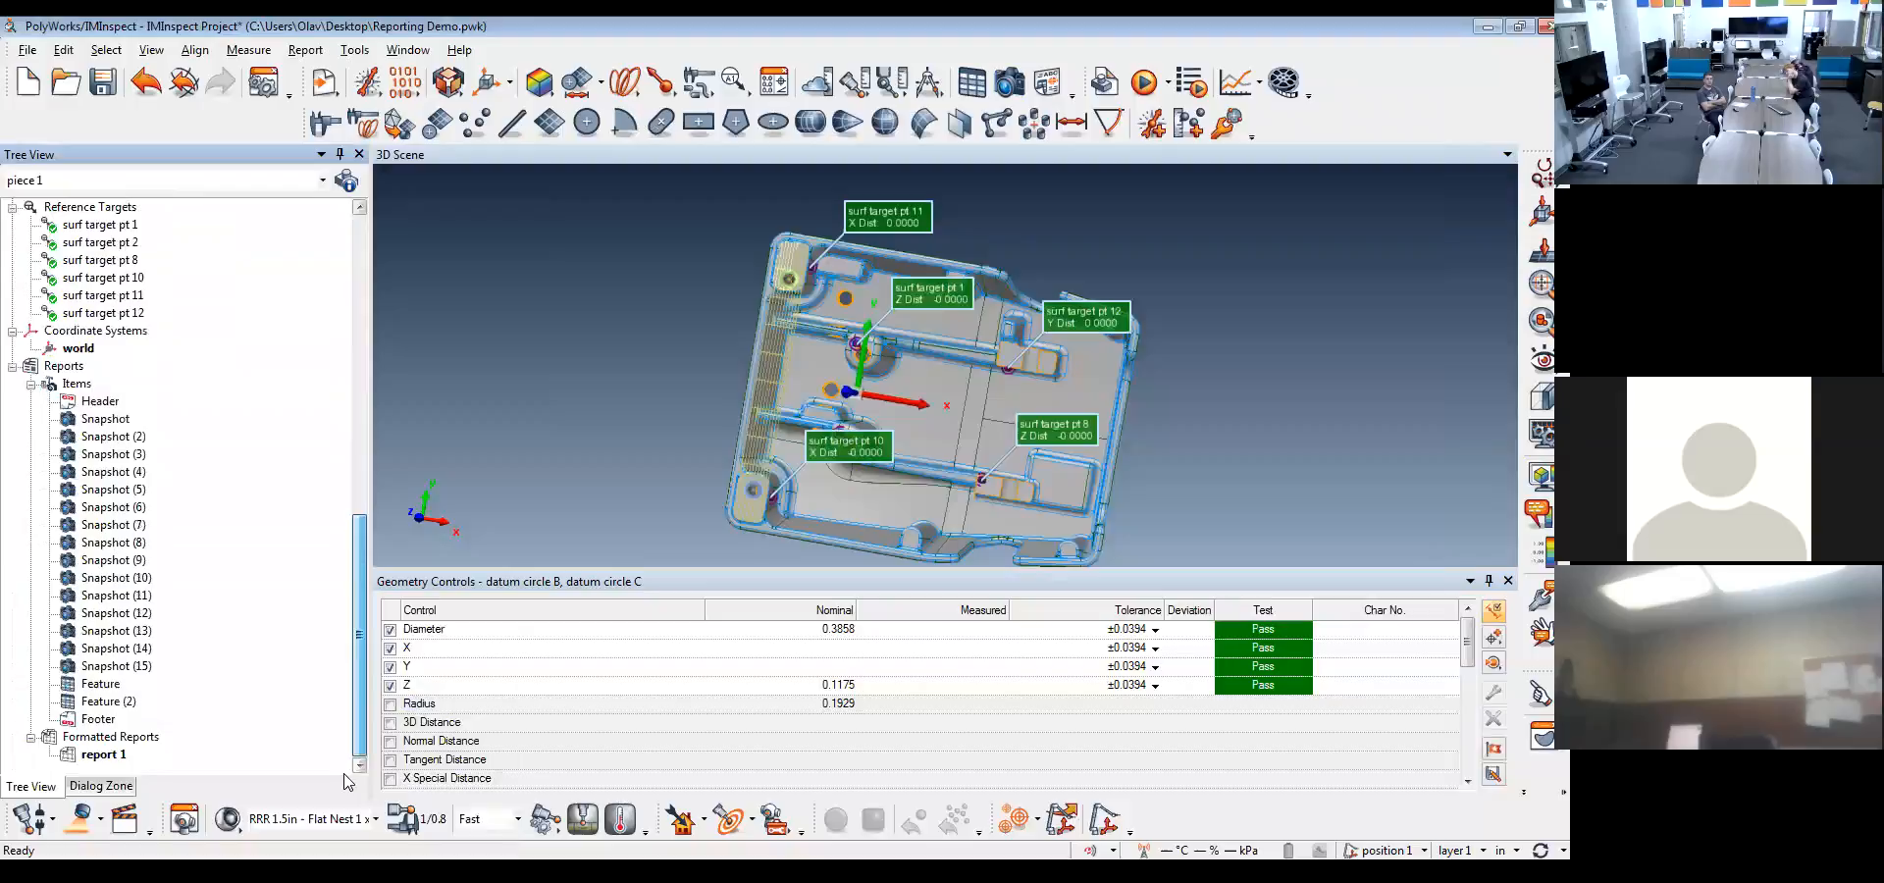
pyautogui.click(111, 702)
pyautogui.doubleClick(110, 703)
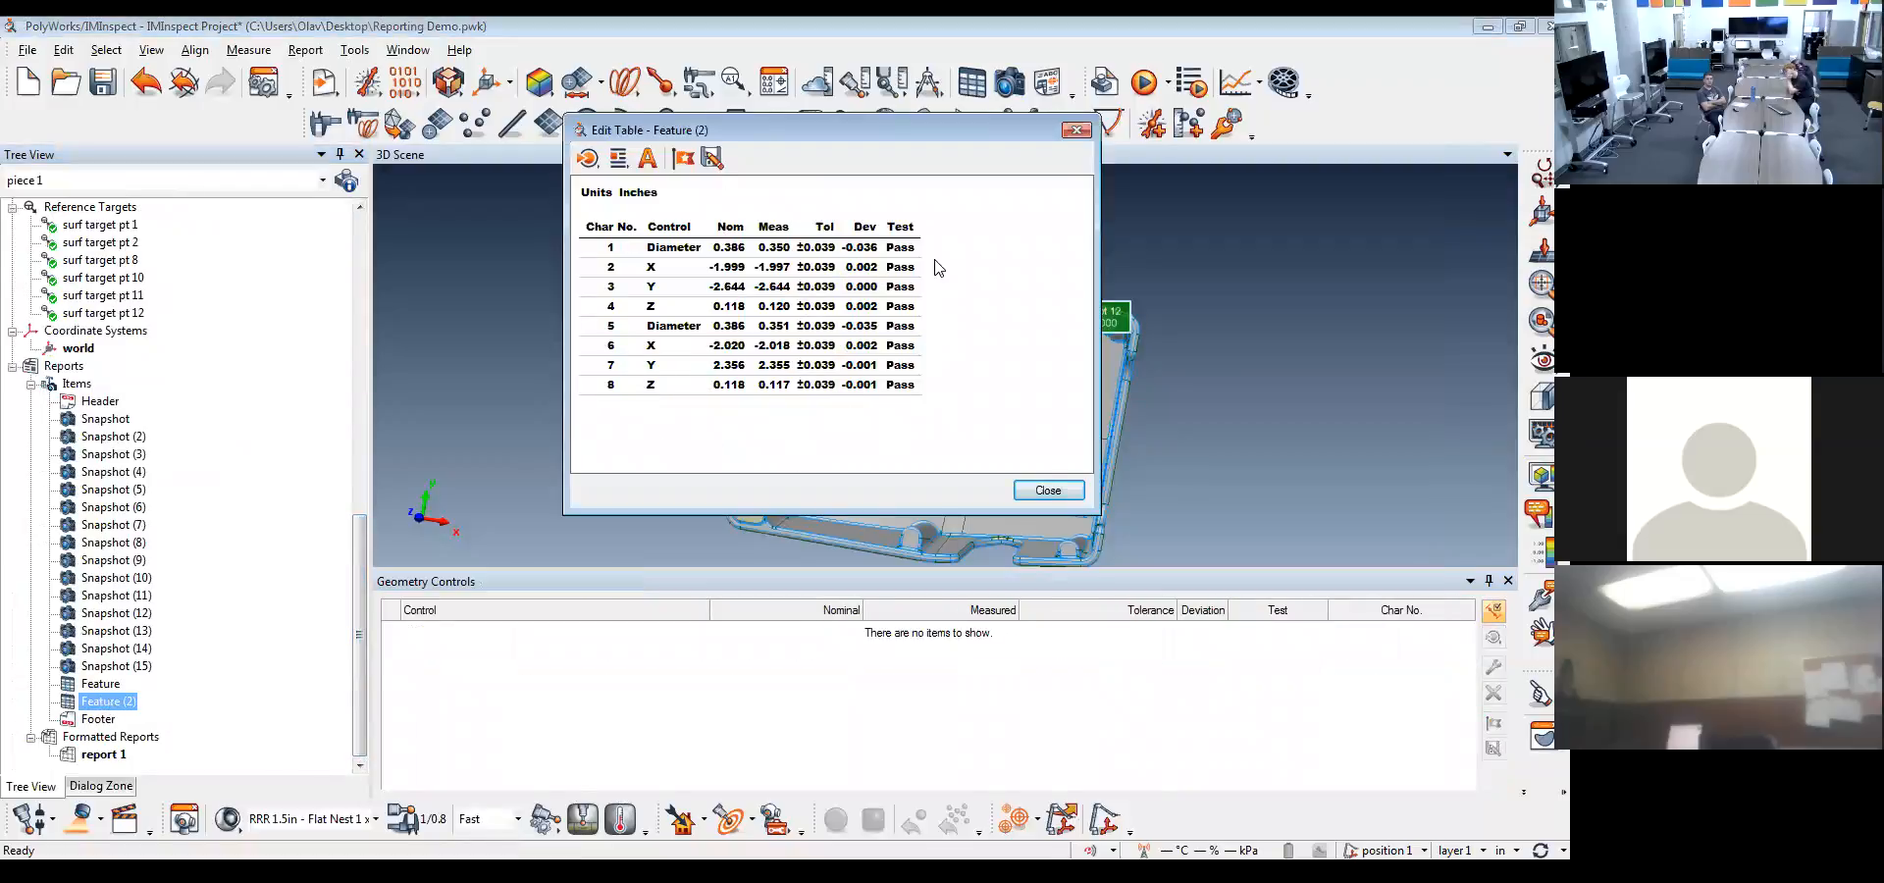
pyautogui.click(1048, 490)
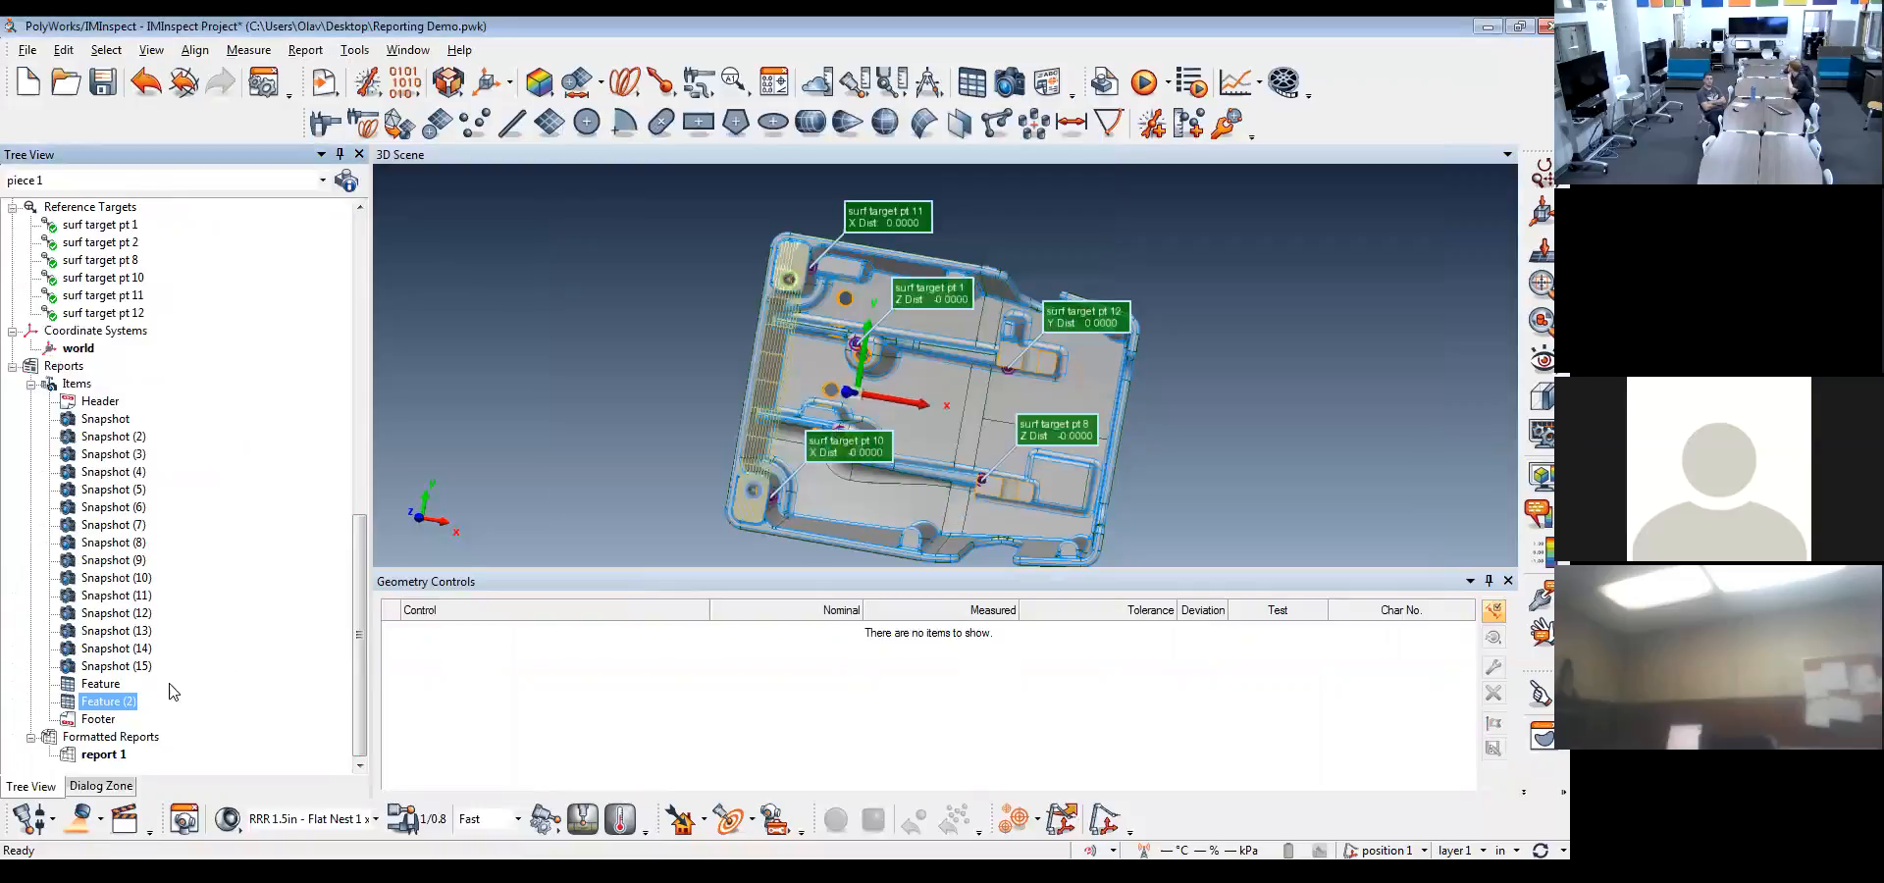
# Delete the Feature (2) table from the report items
pyautogui.rightClick(116, 704)
pyautogui.moveTo(199, 628)
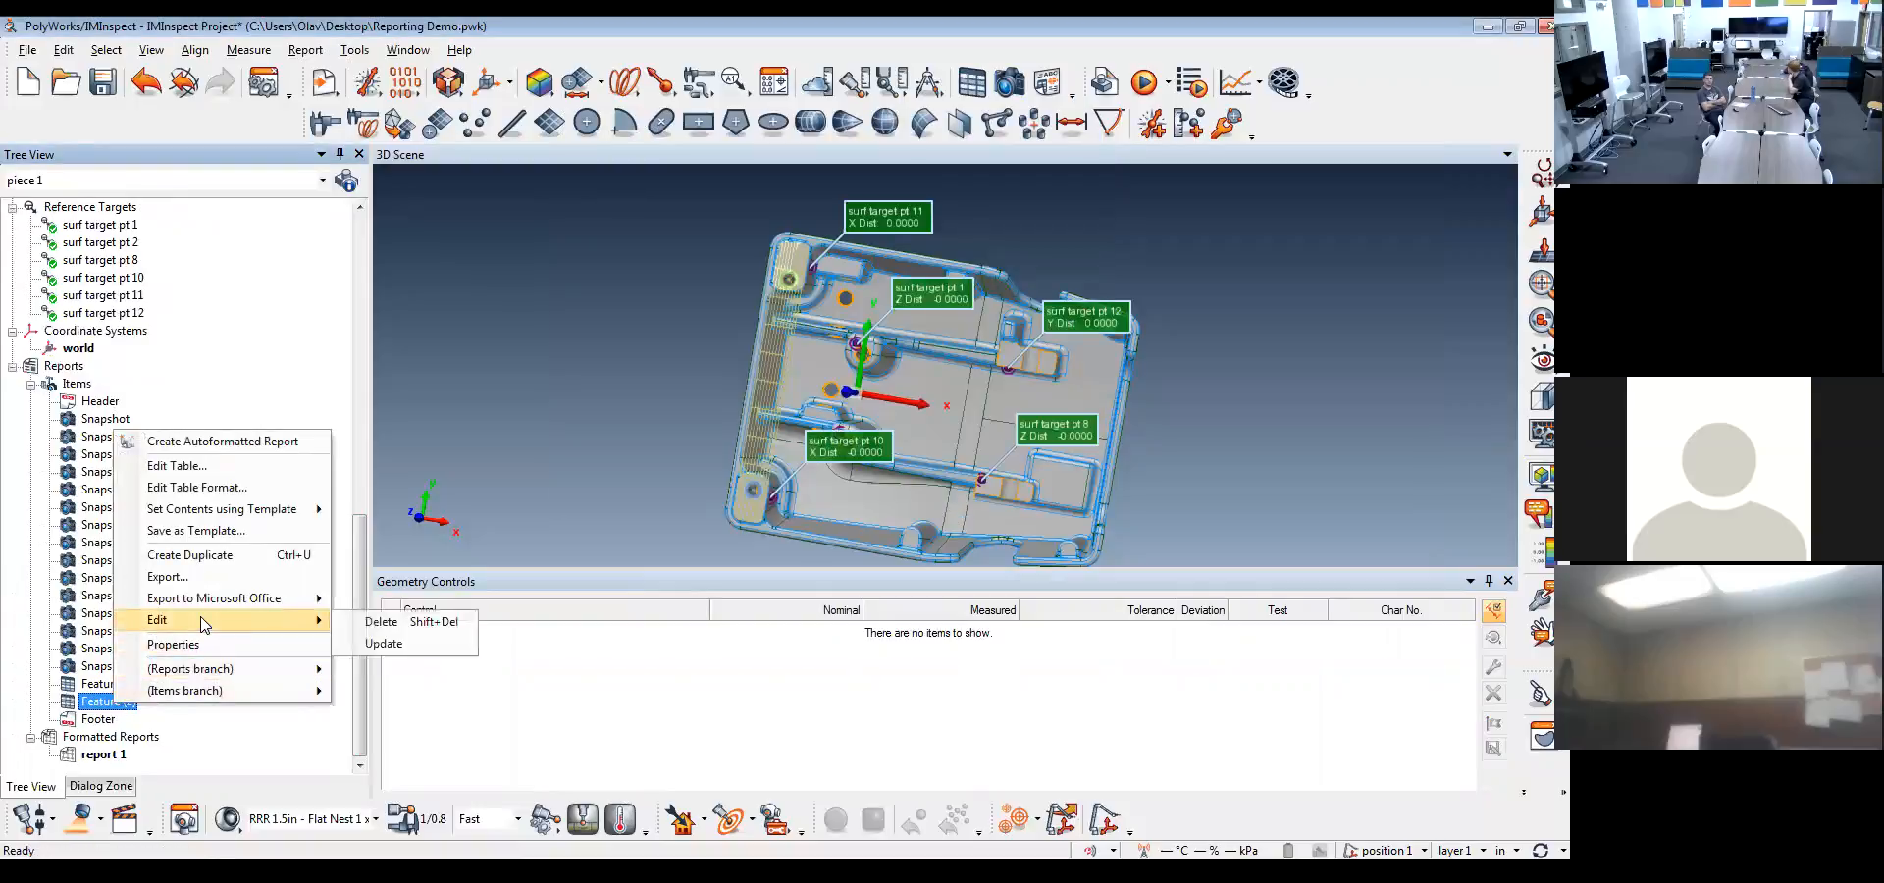
pyautogui.click(375, 622)
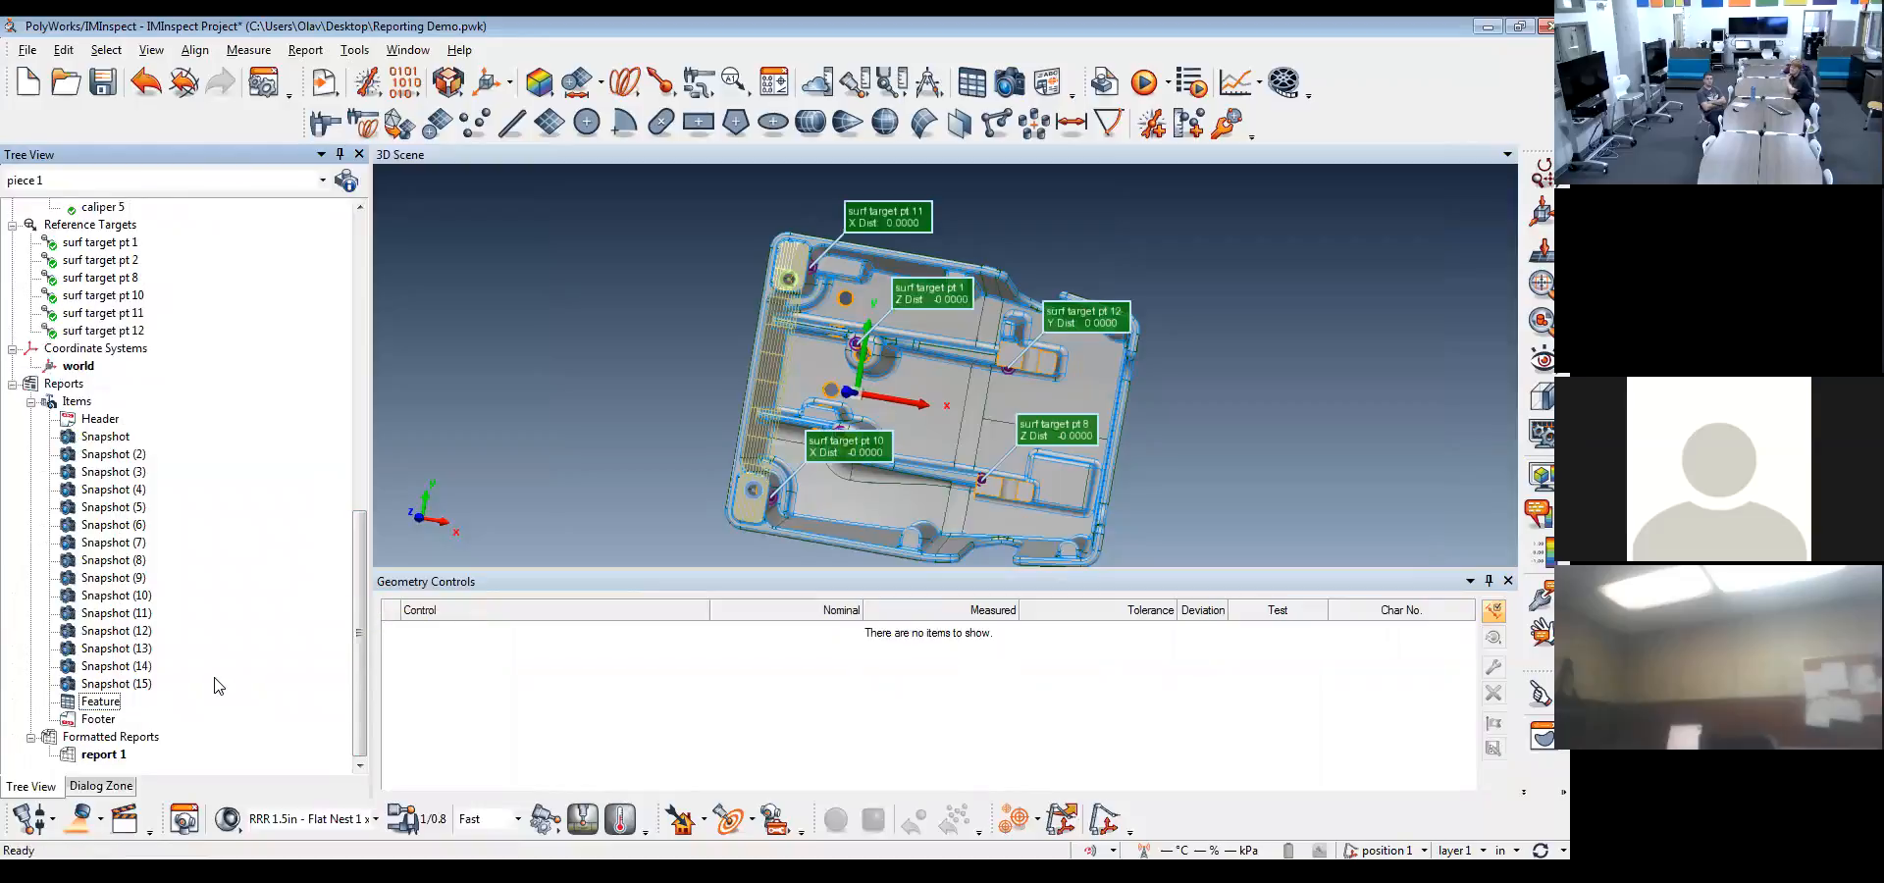
# Review the contents of the remaining Feature report table and return to the top of the project tree
pyautogui.click(109, 706)
pyautogui.doubleClick(103, 703)
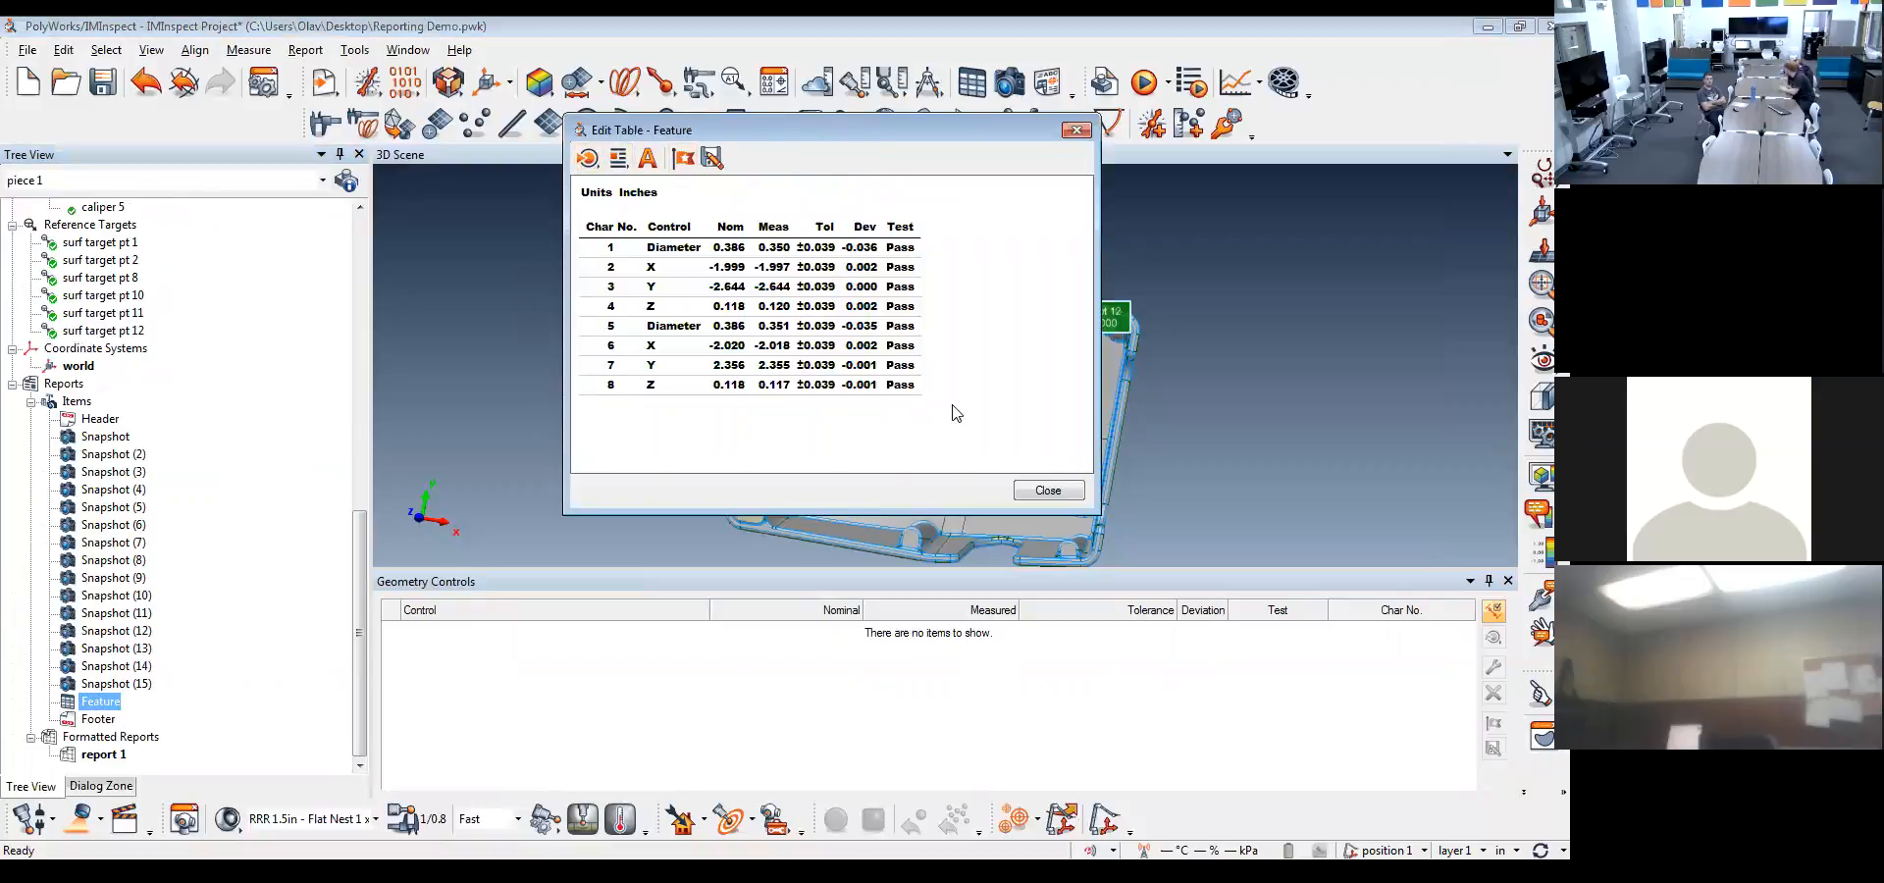
pyautogui.click(1048, 489)
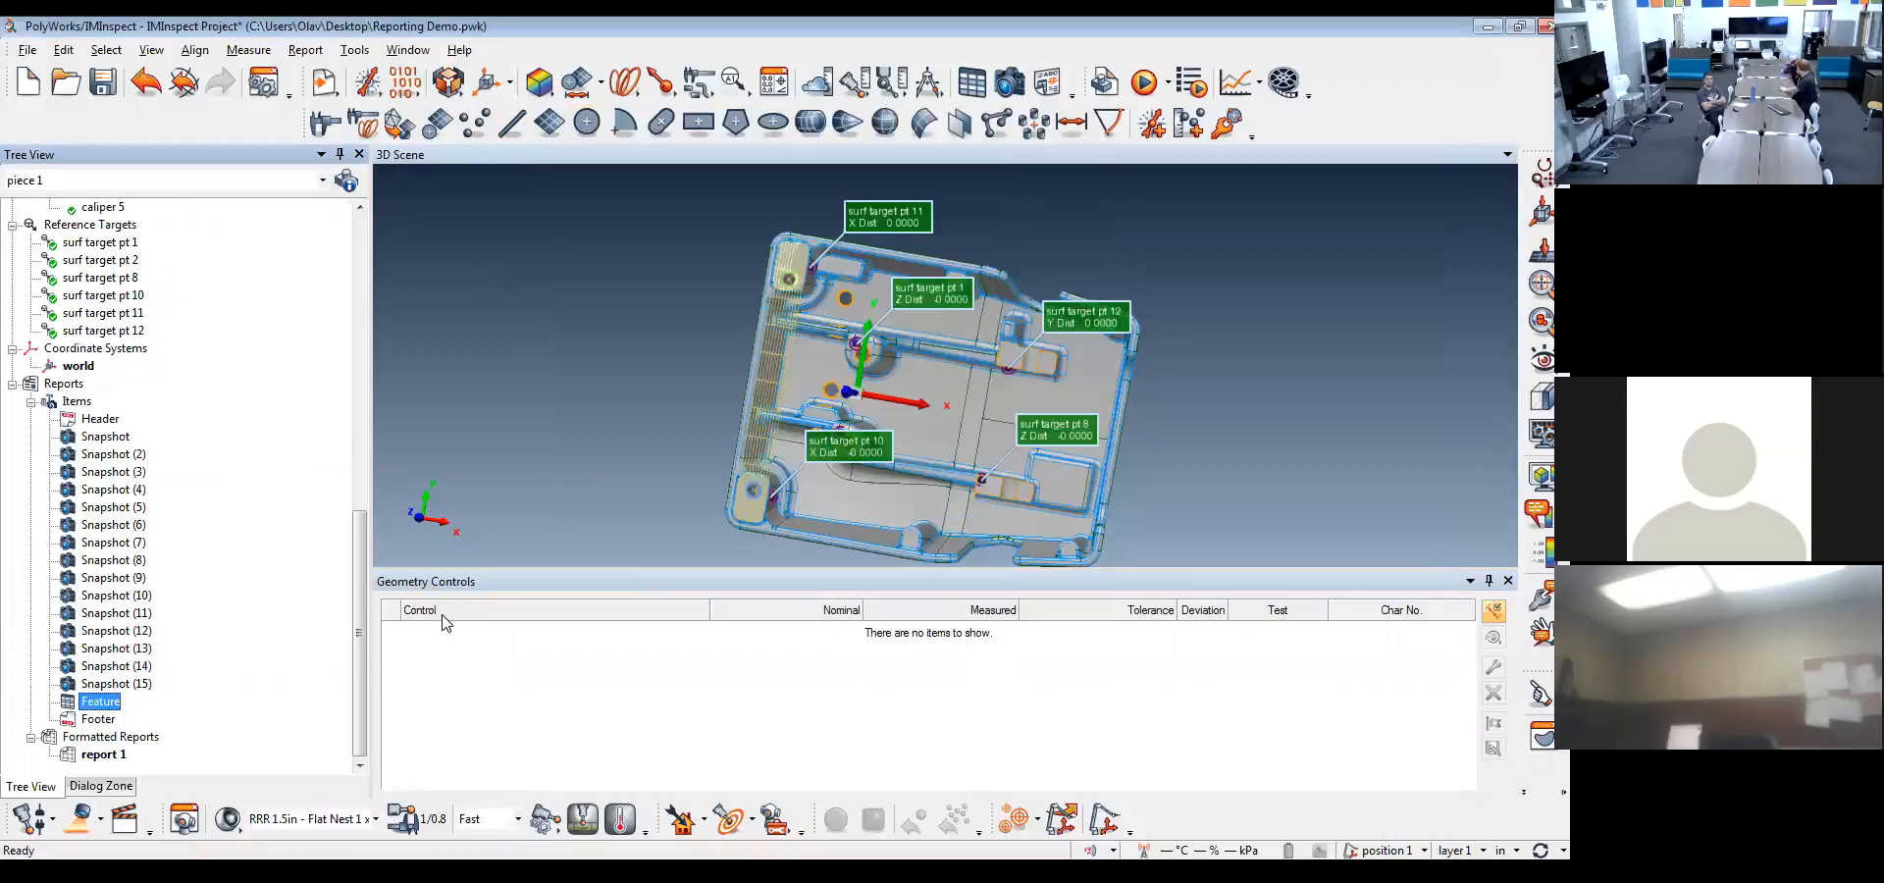
pyautogui.moveTo(361, 637); pyautogui.dragTo(341, 307)
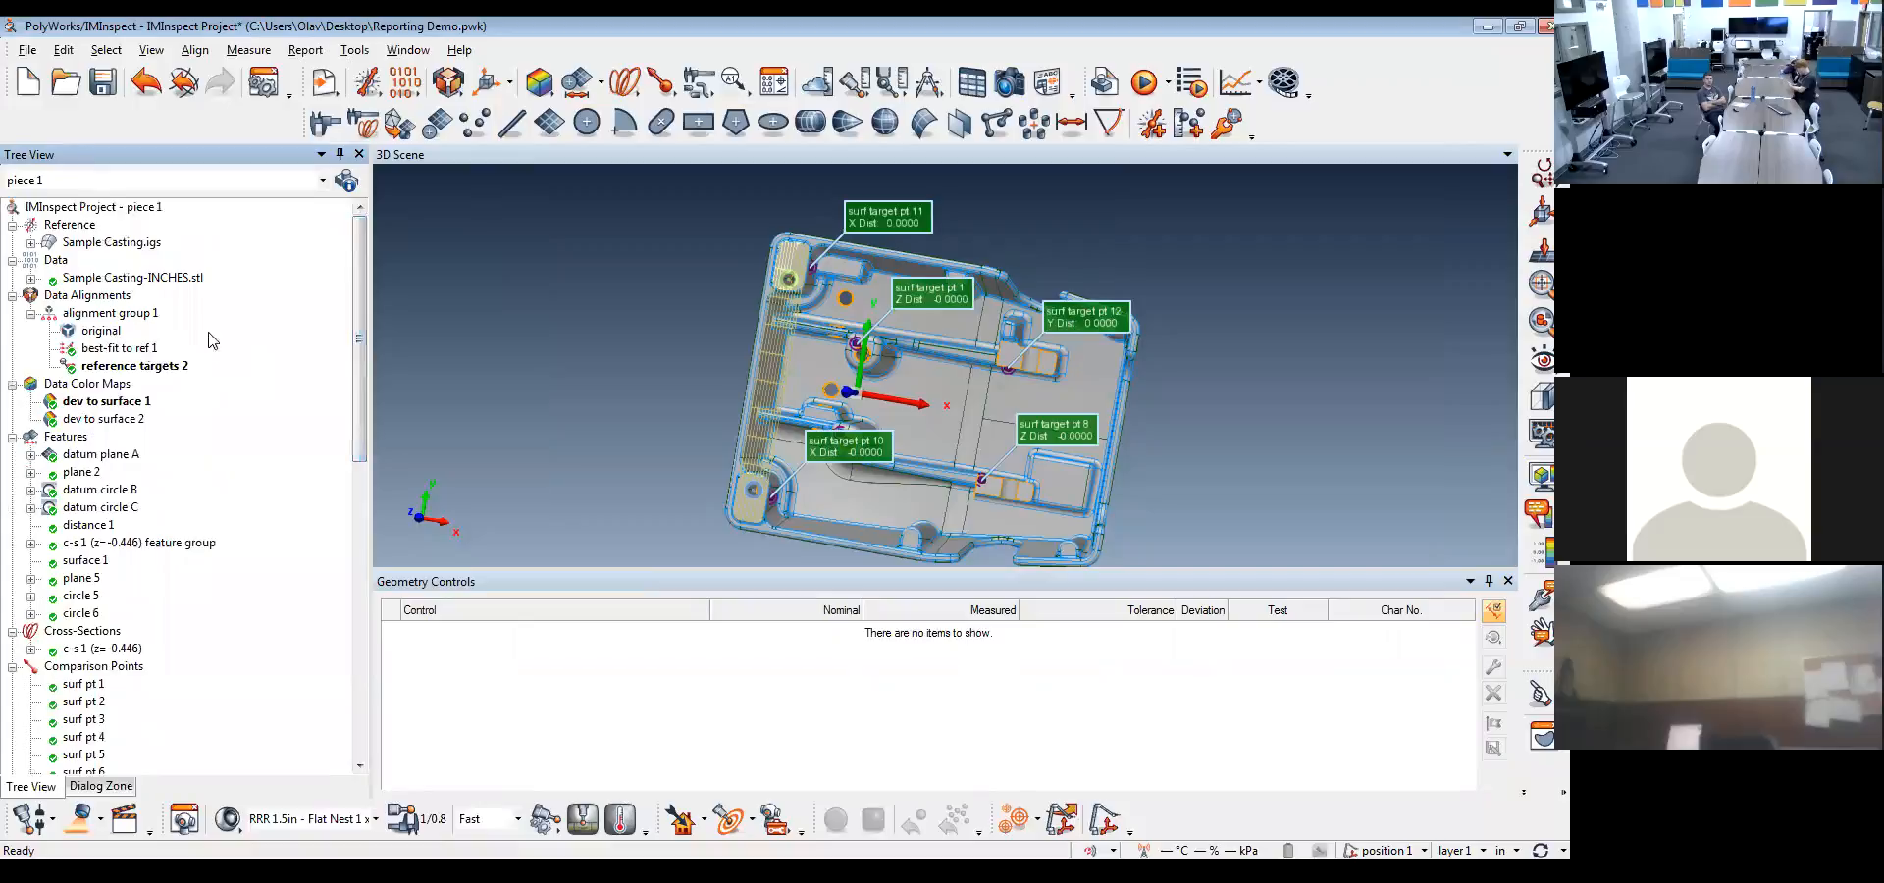
# Set the Feature report table's data alignment to reference targets 2 in its properties
pyautogui.moveTo(361, 316); pyautogui.dragTo(360, 706)
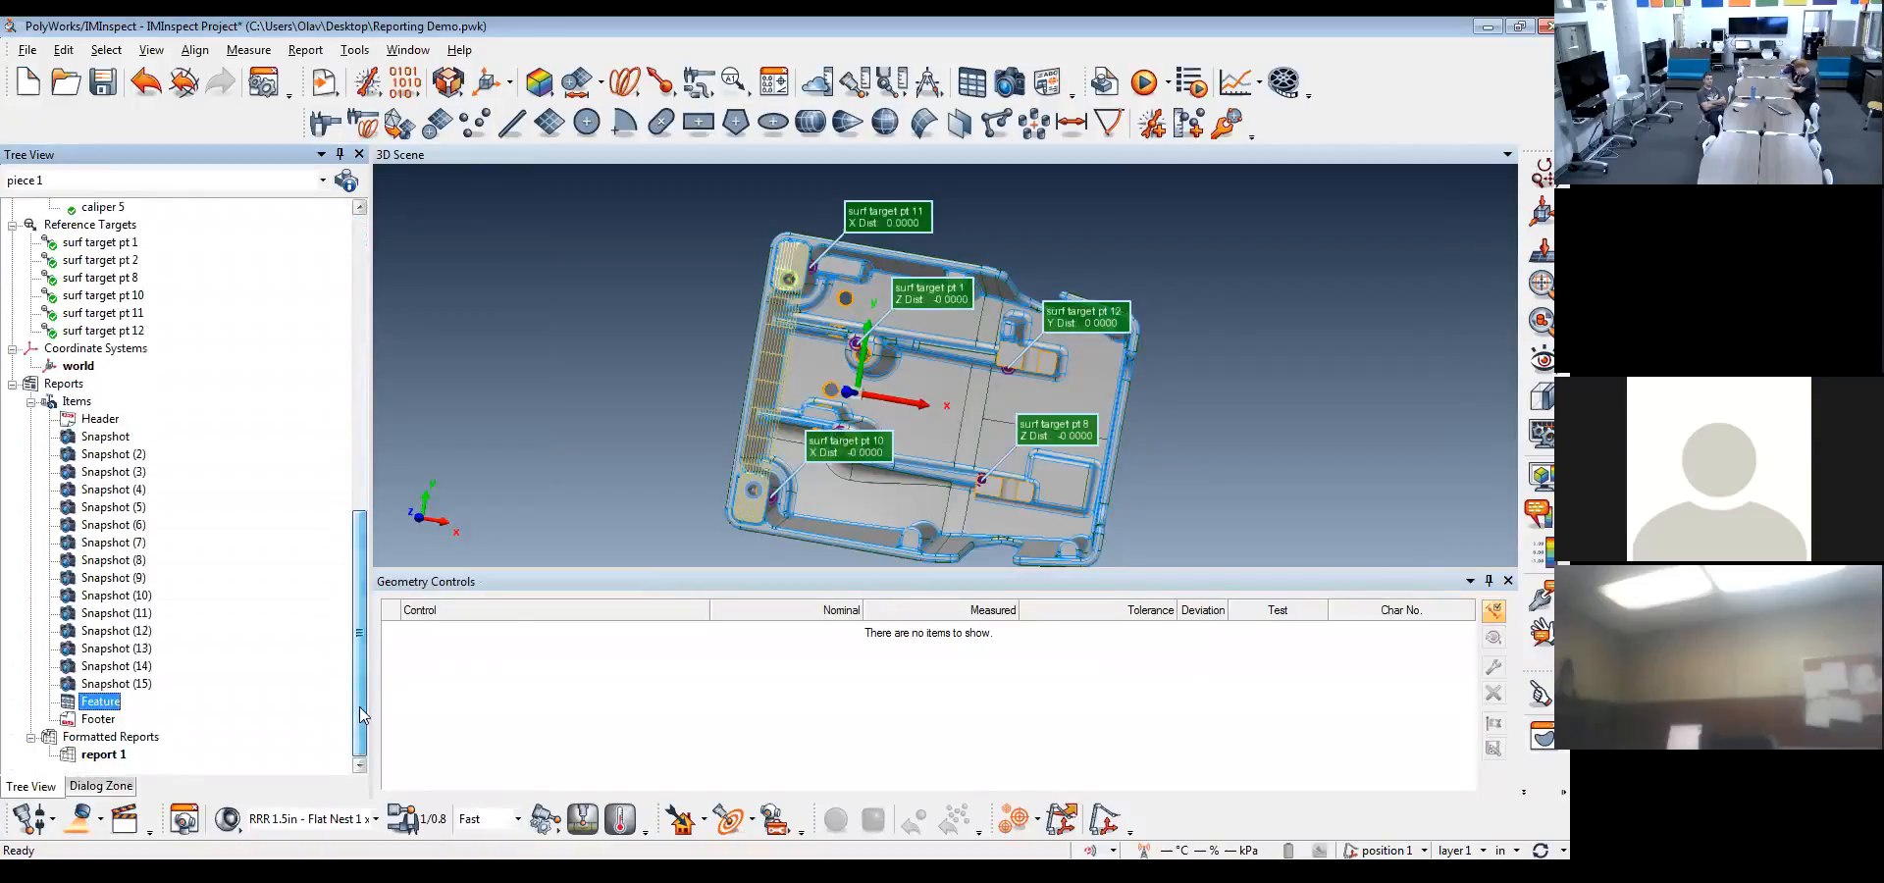
pyautogui.rightClick(108, 707)
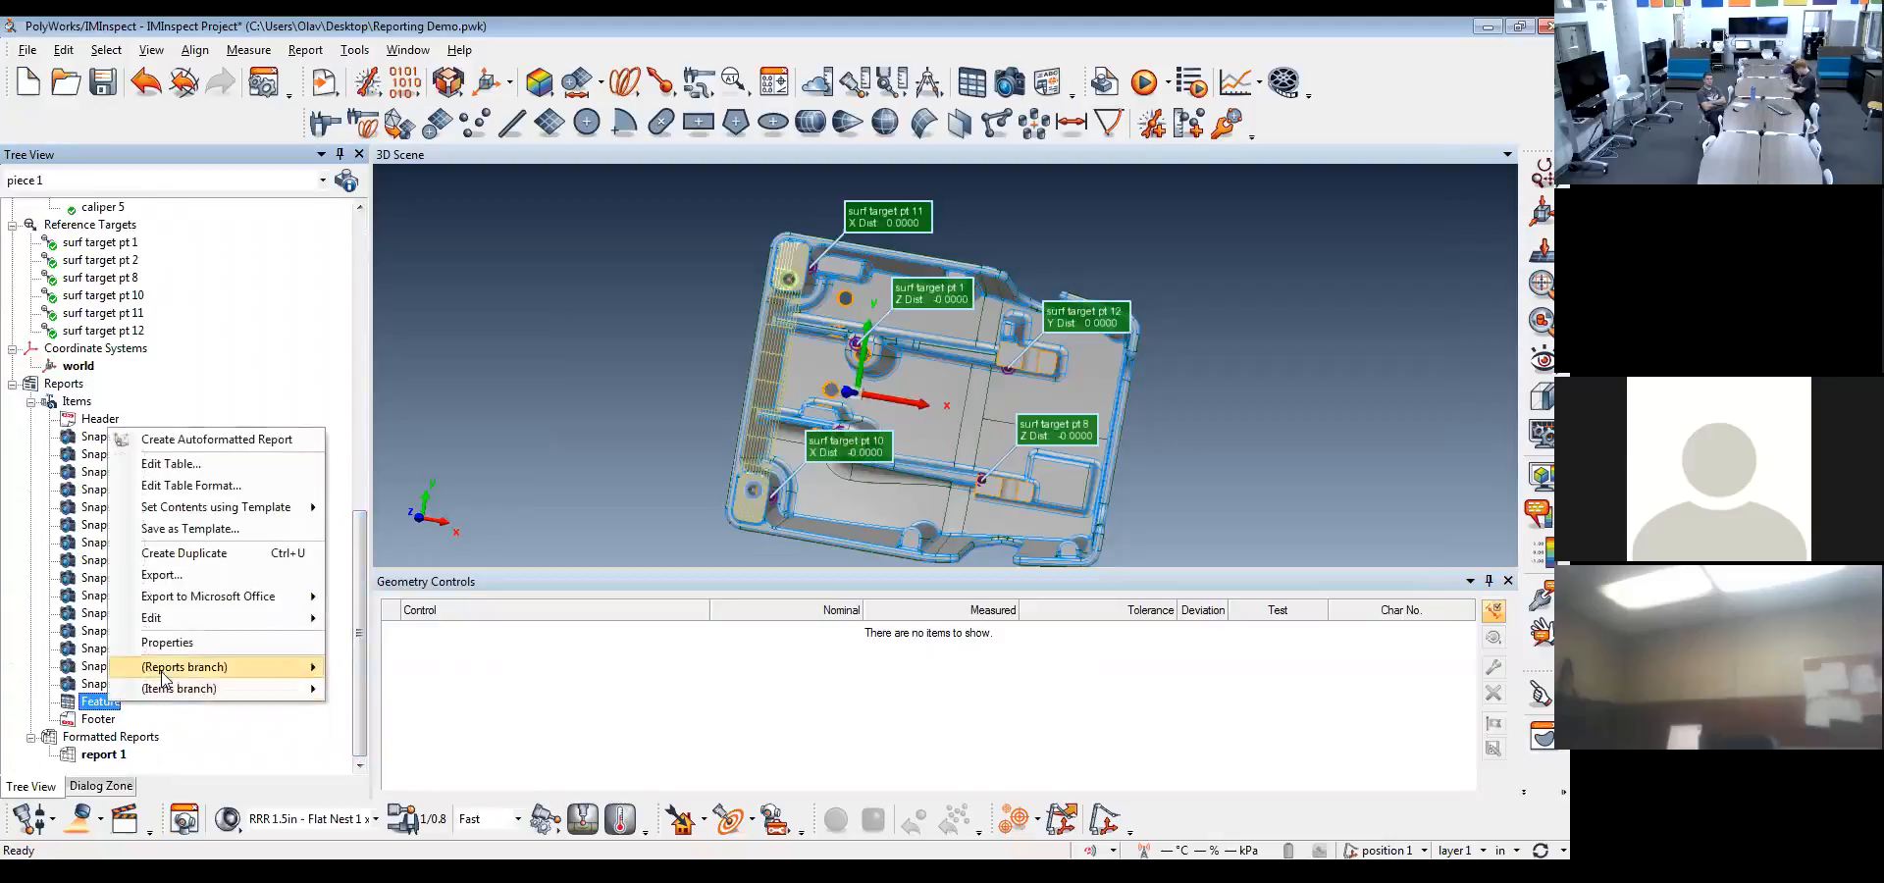
pyautogui.click(187, 654)
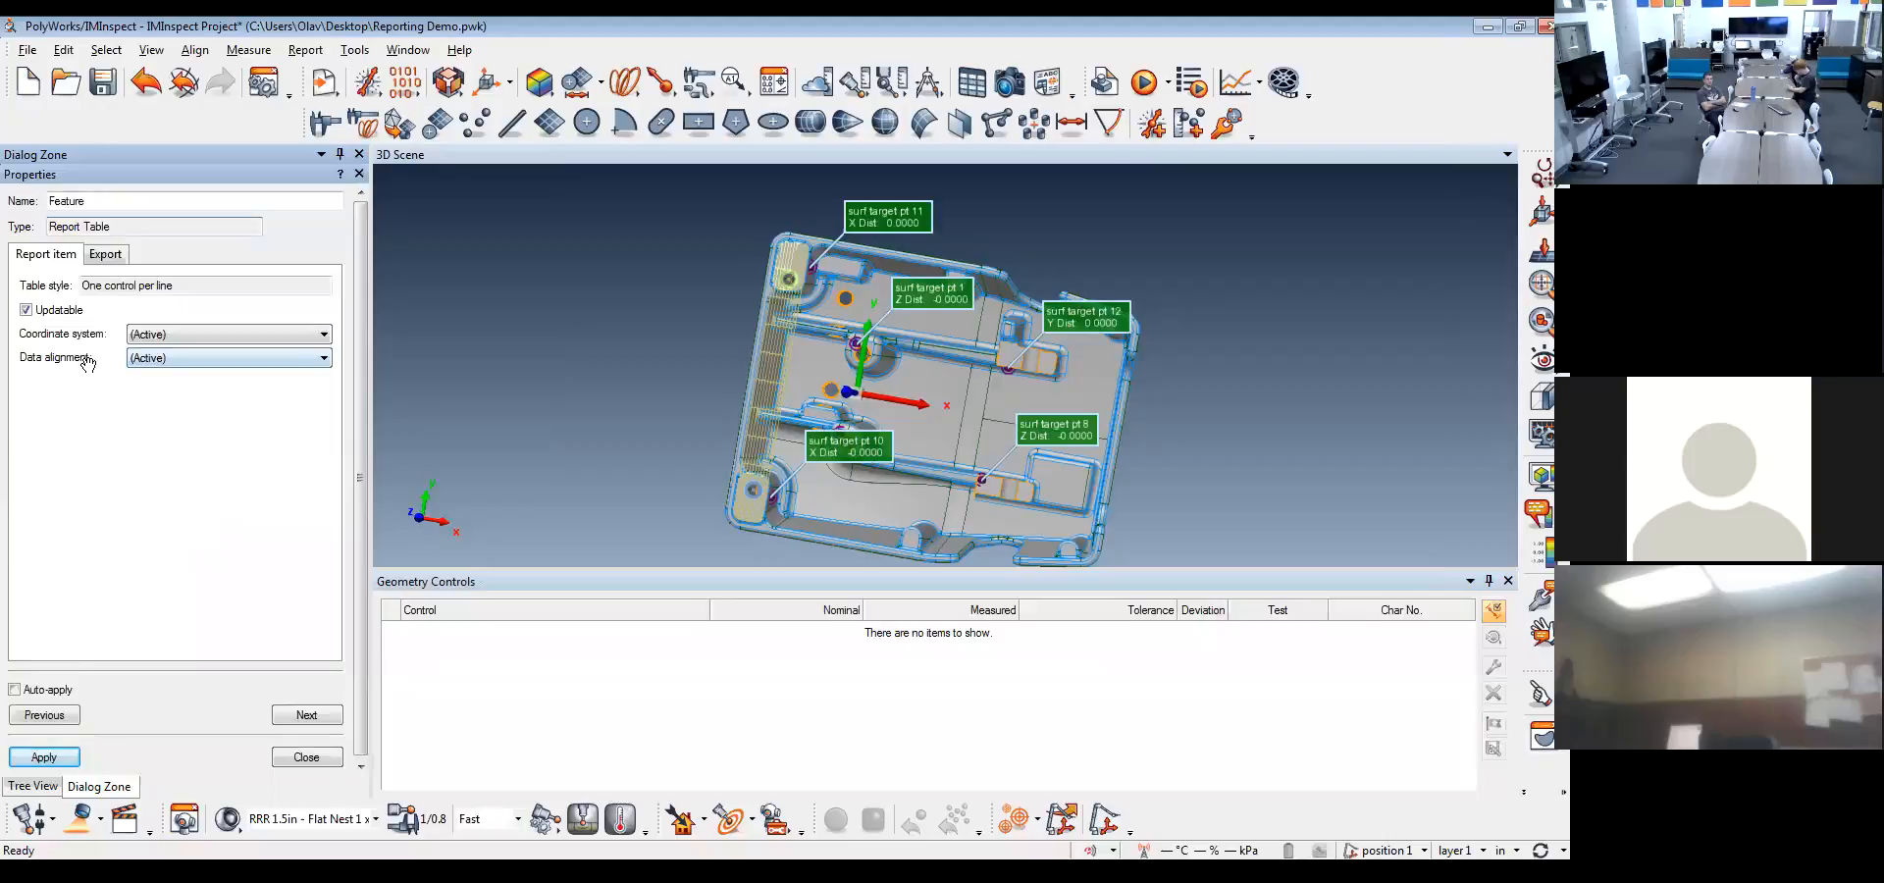
pyautogui.click(241, 360)
pyautogui.click(238, 412)
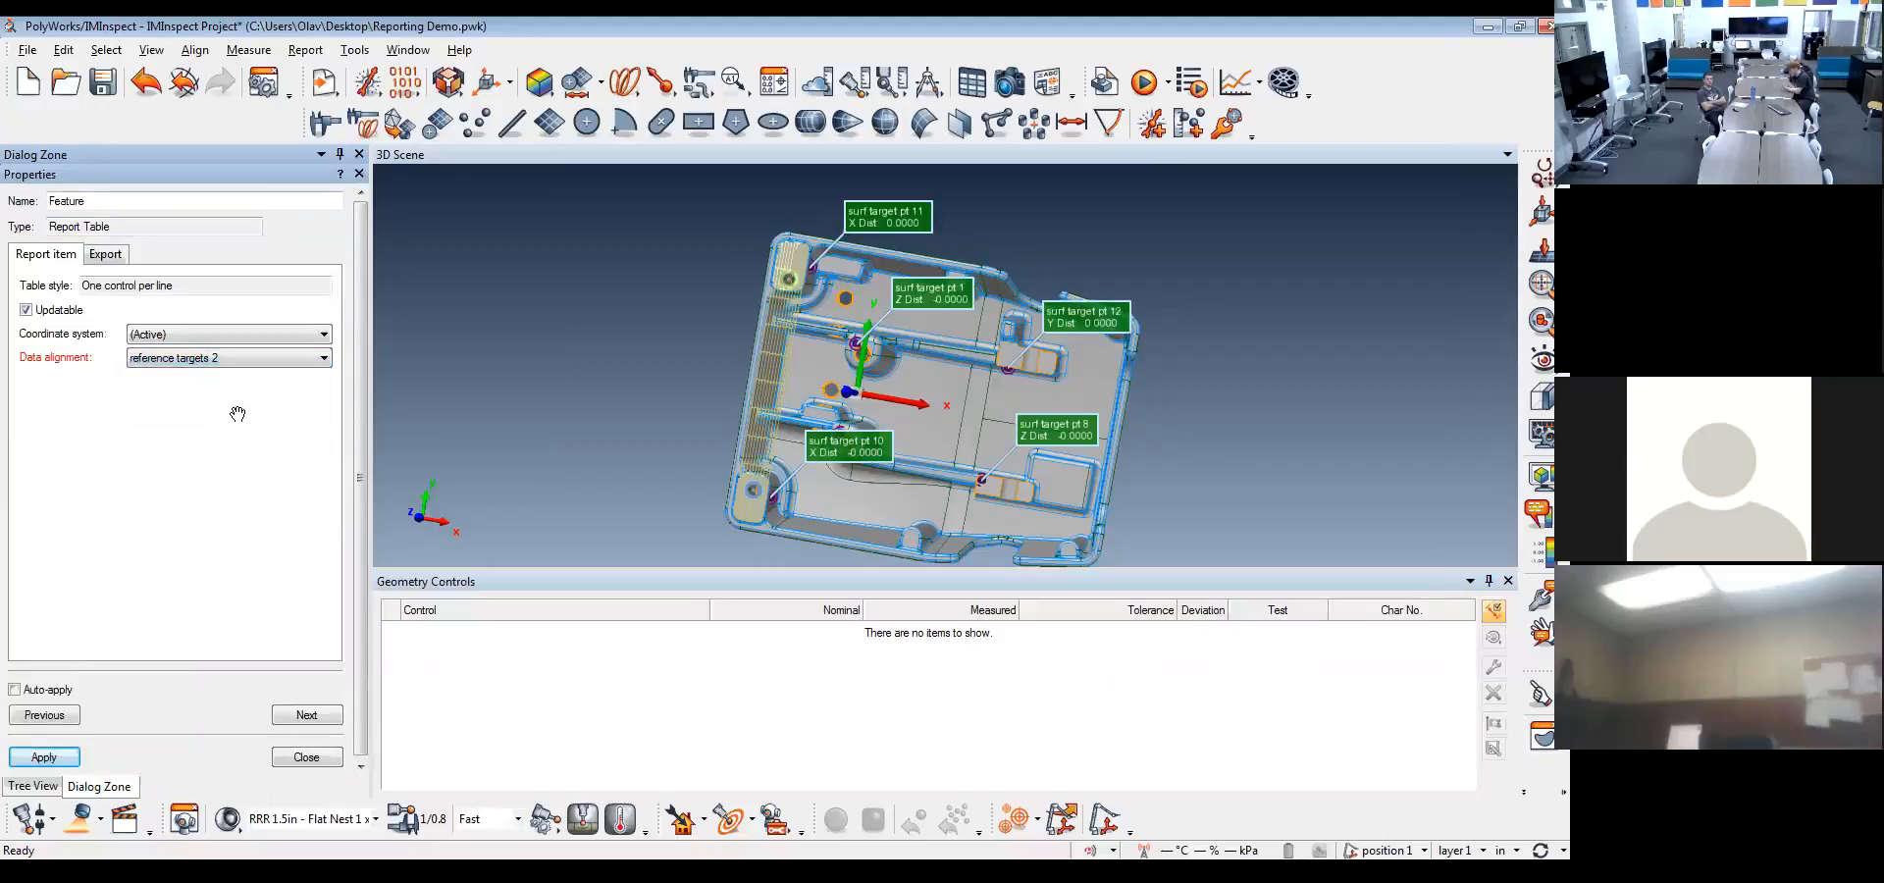
pyautogui.click(44, 757)
pyautogui.click(320, 761)
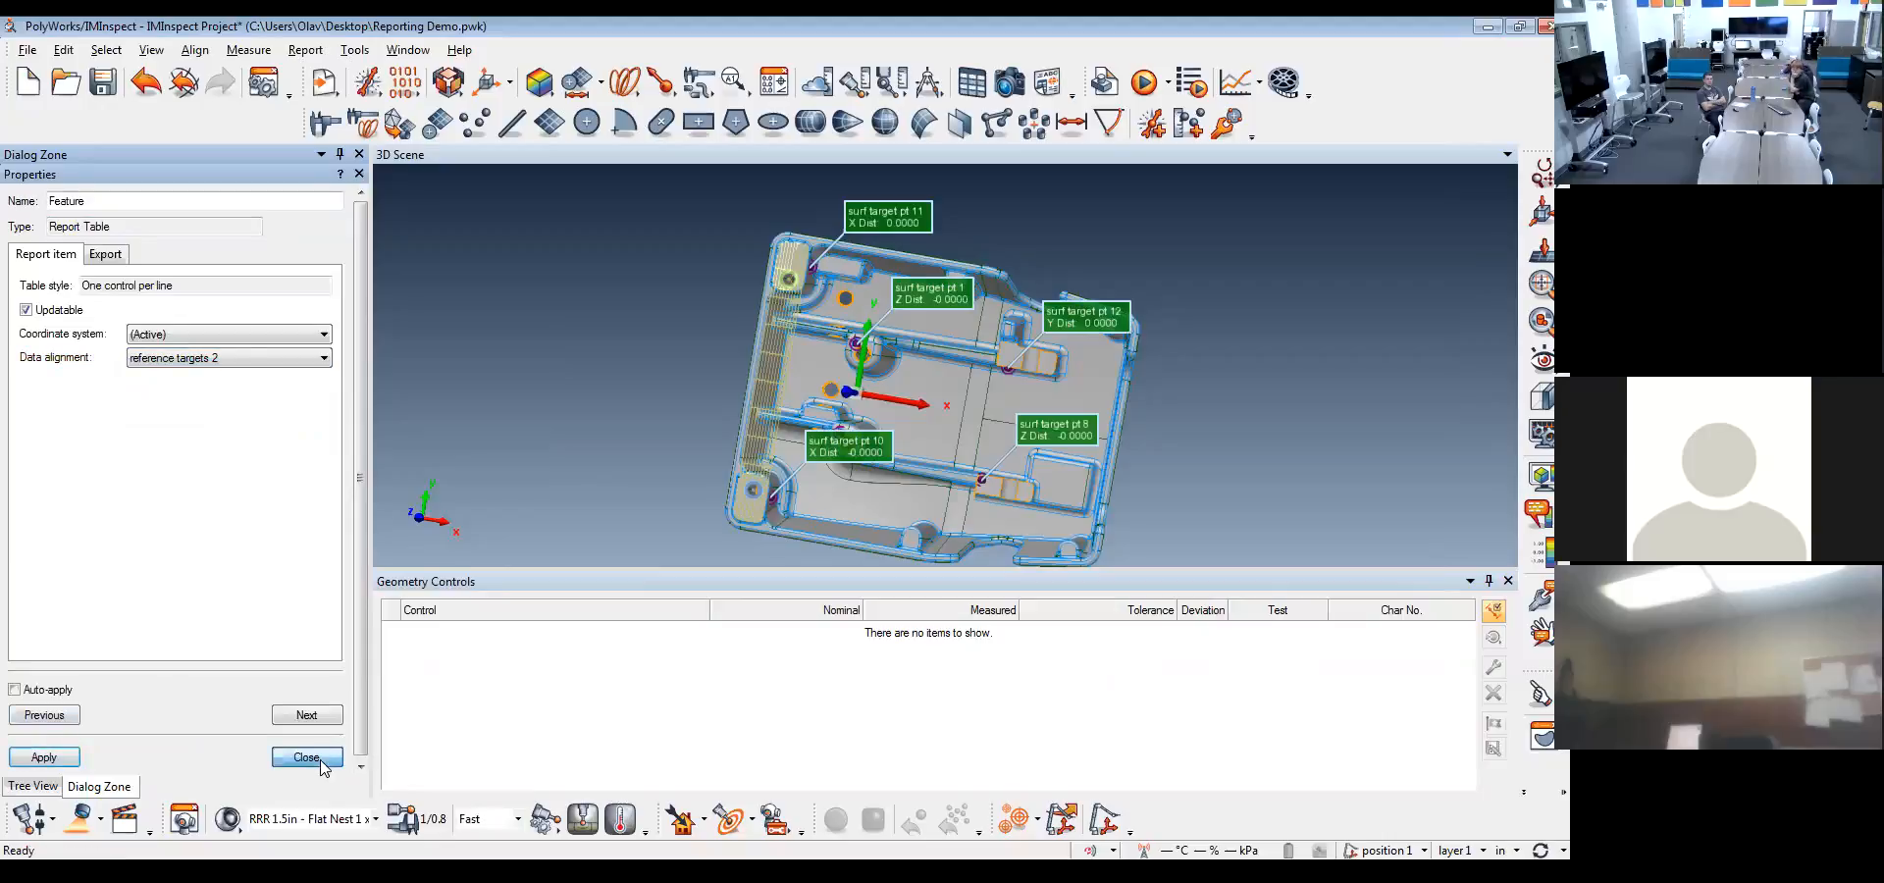
# Open the formatted report 1 for editing and delete pages 2 through 8 with the empty snapshot placeholders
pyautogui.doubleClick(111, 755)
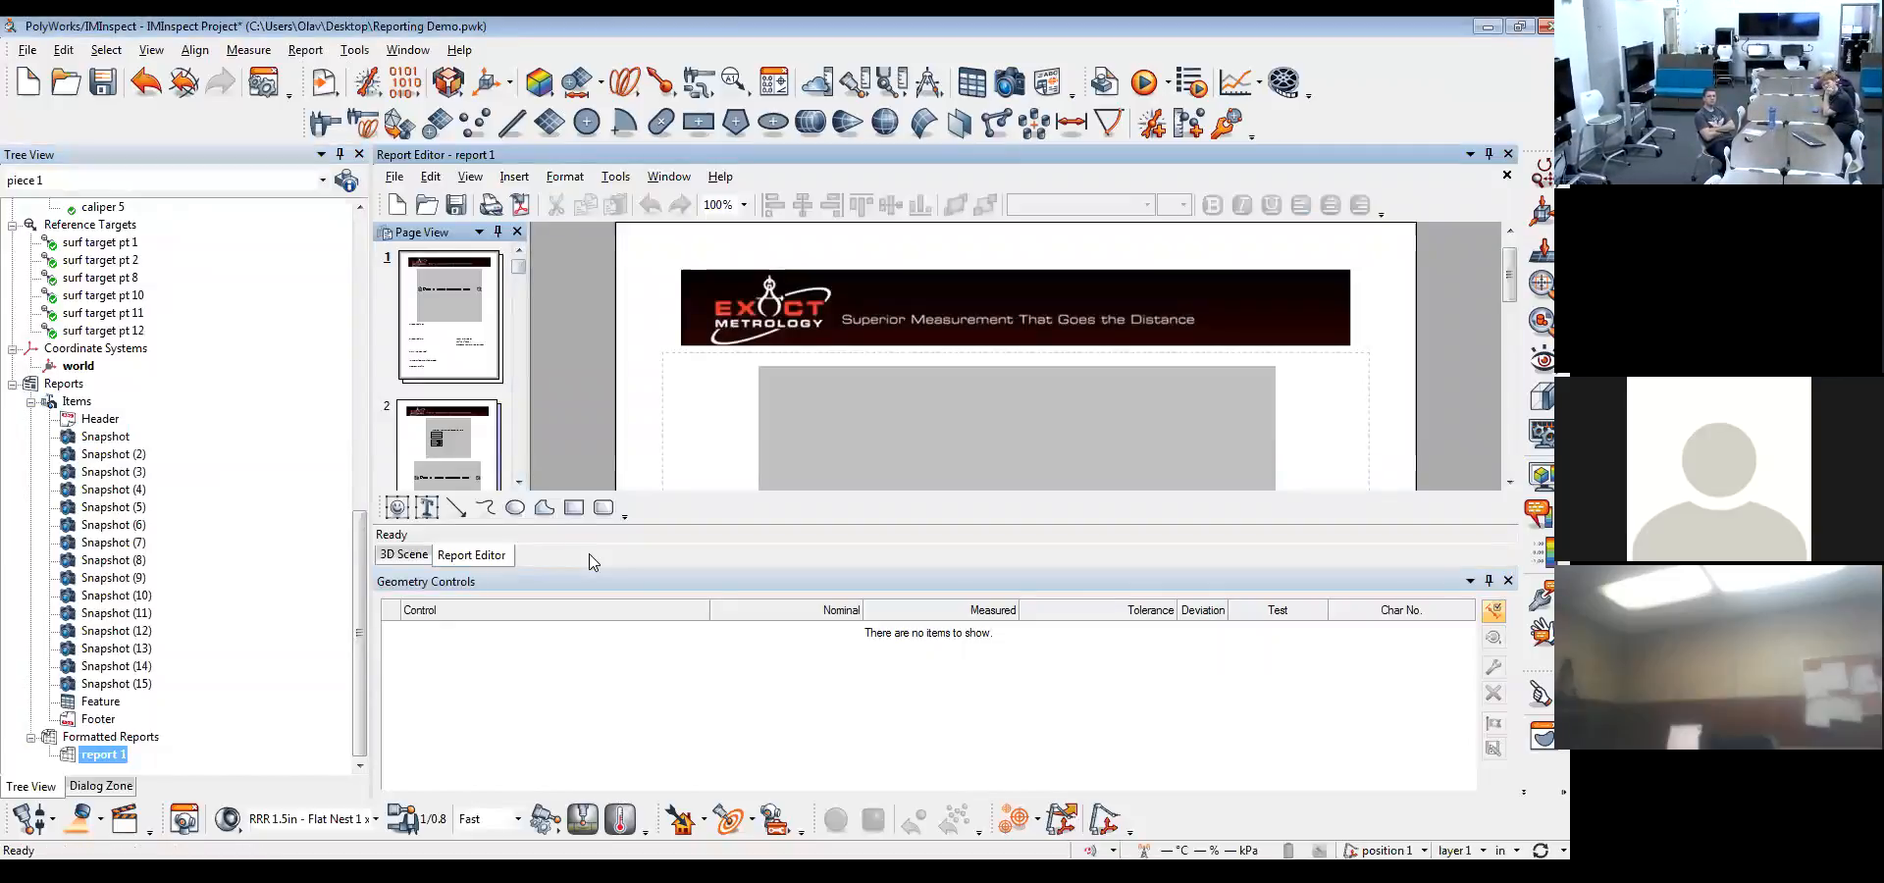
pyautogui.click(1508, 580)
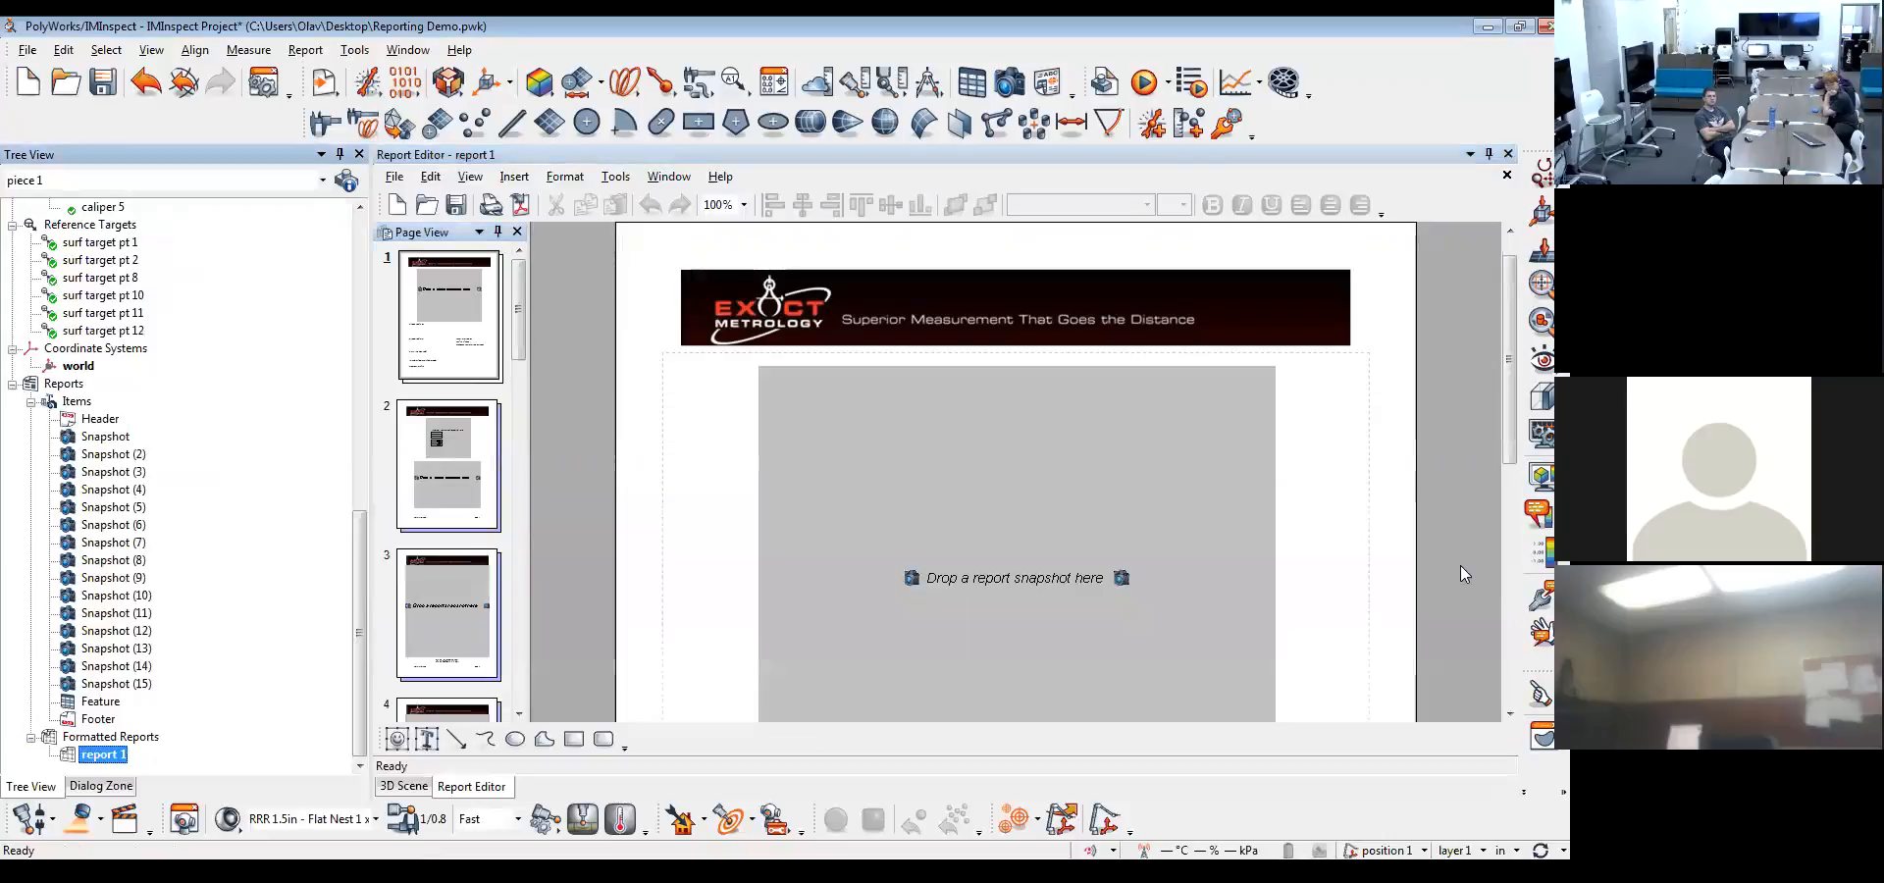
pyautogui.moveTo(1512, 417); pyautogui.dragTo(1512, 662)
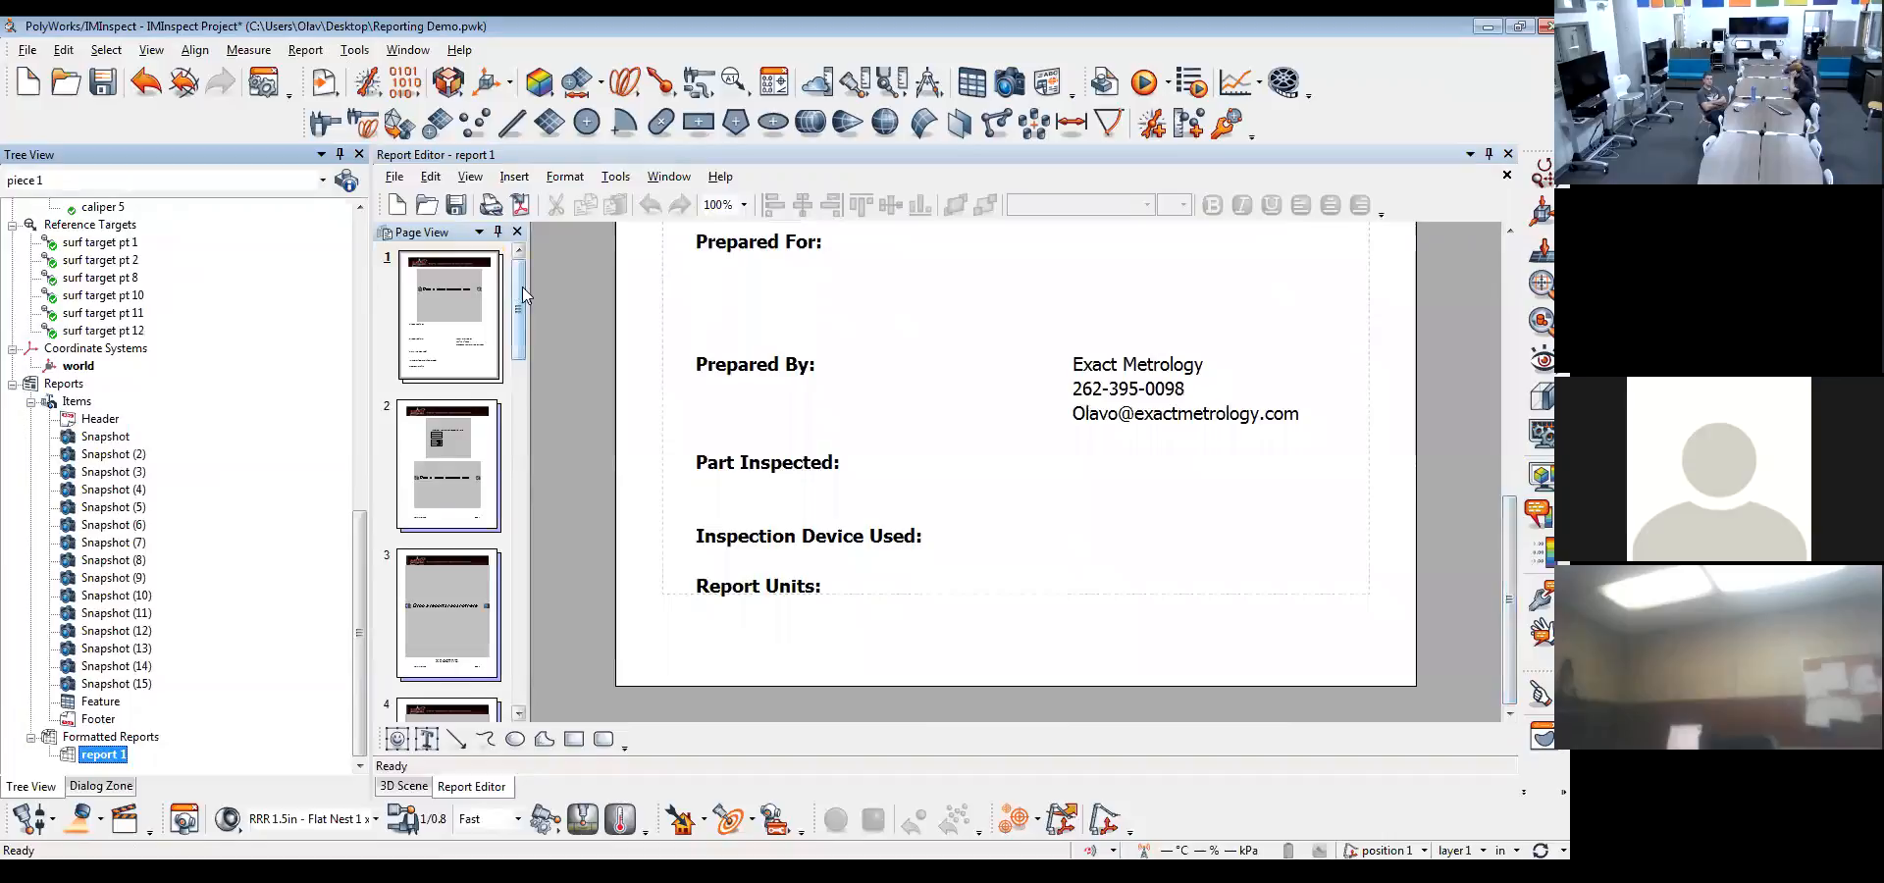
pyautogui.click(463, 423)
pyautogui.moveTo(520, 332); pyautogui.dragTo(528, 532)
pyautogui.click(465, 491)
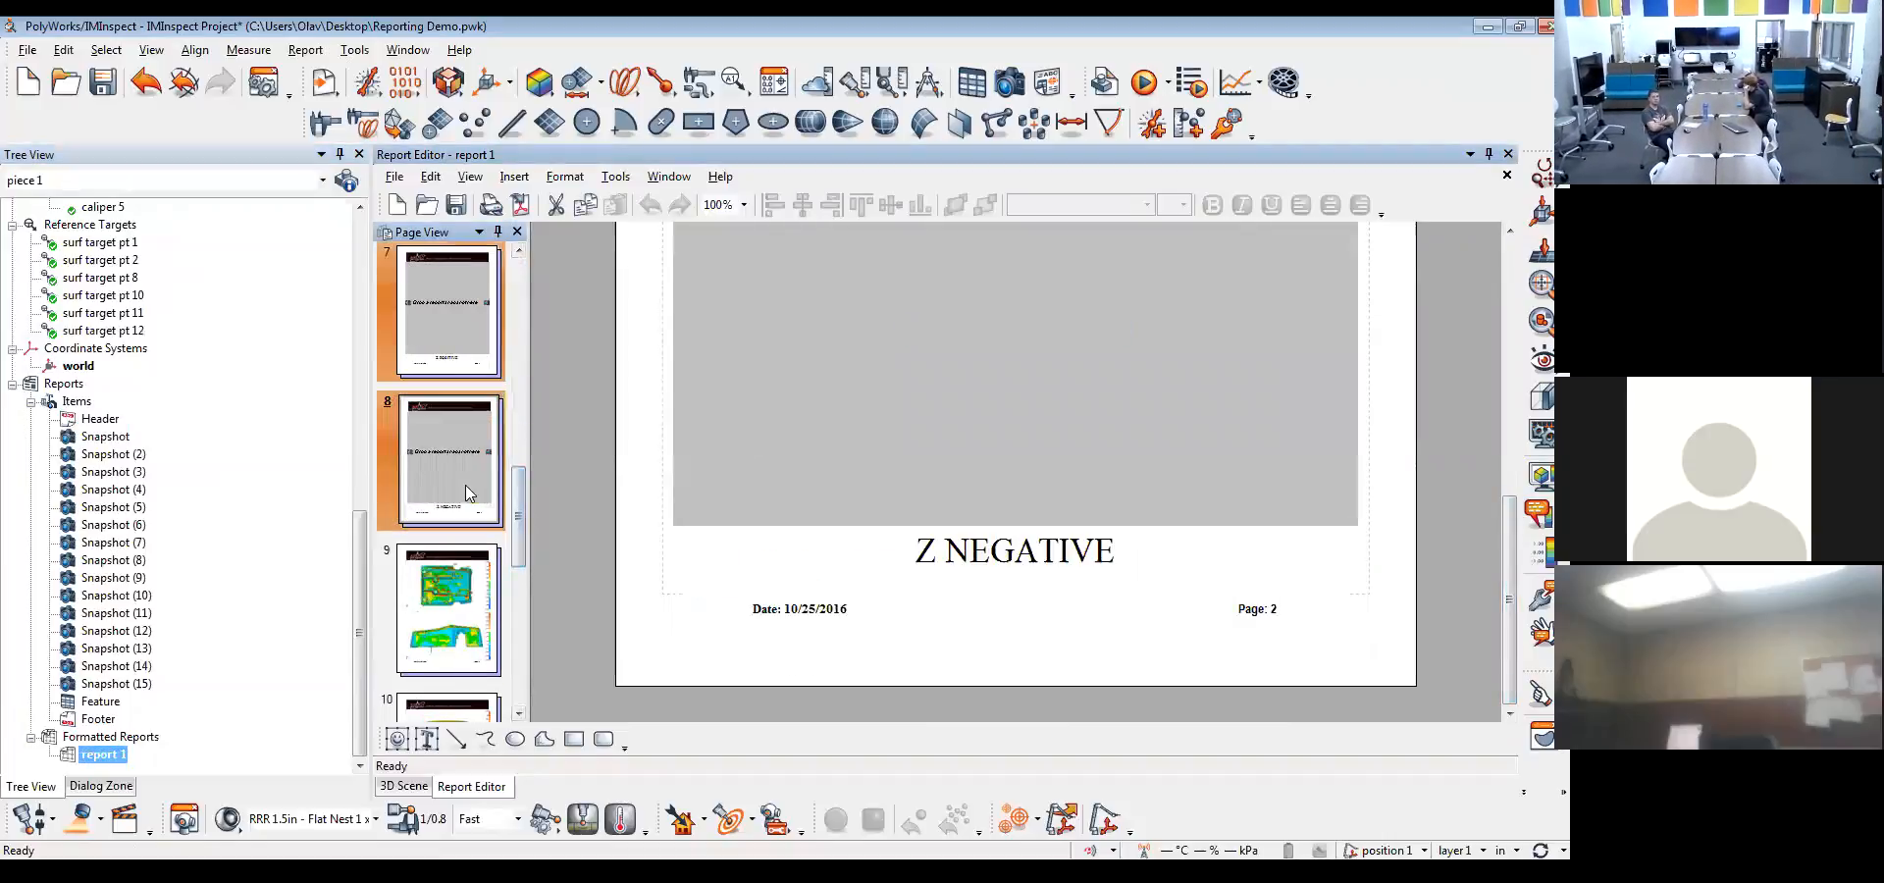
pyautogui.press('Delete')
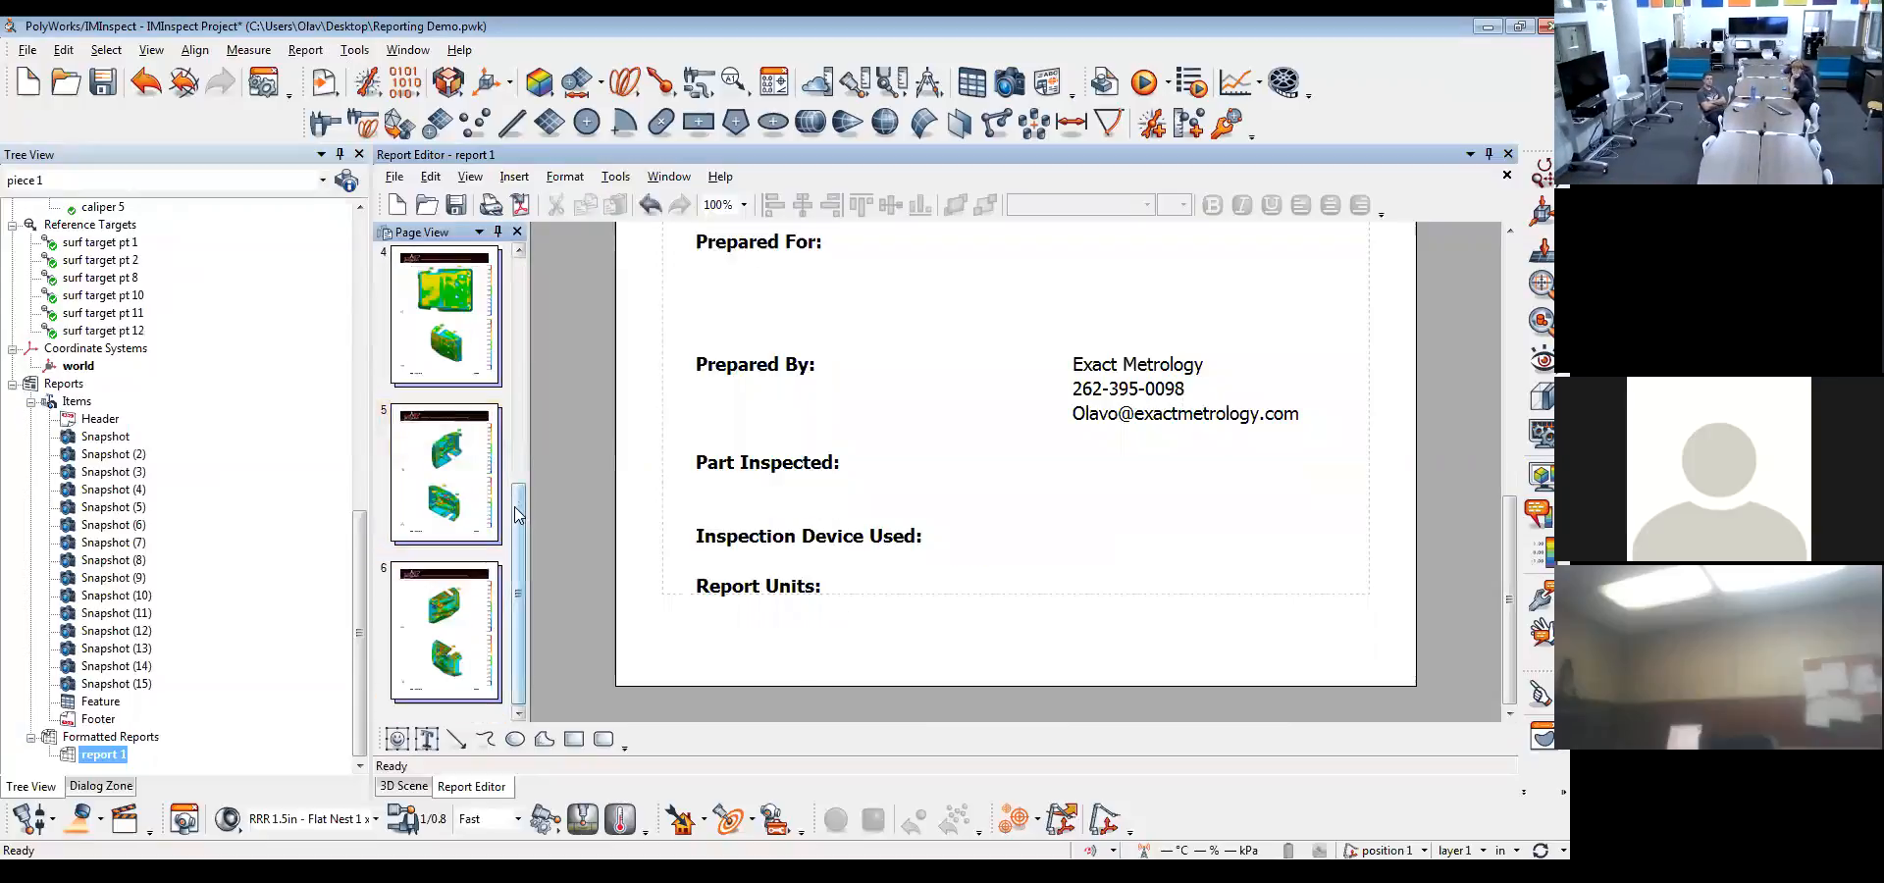
# Insert a blank page after the last page, page 6, of the report
pyautogui.click(474, 580)
pyautogui.rightClick(472, 582)
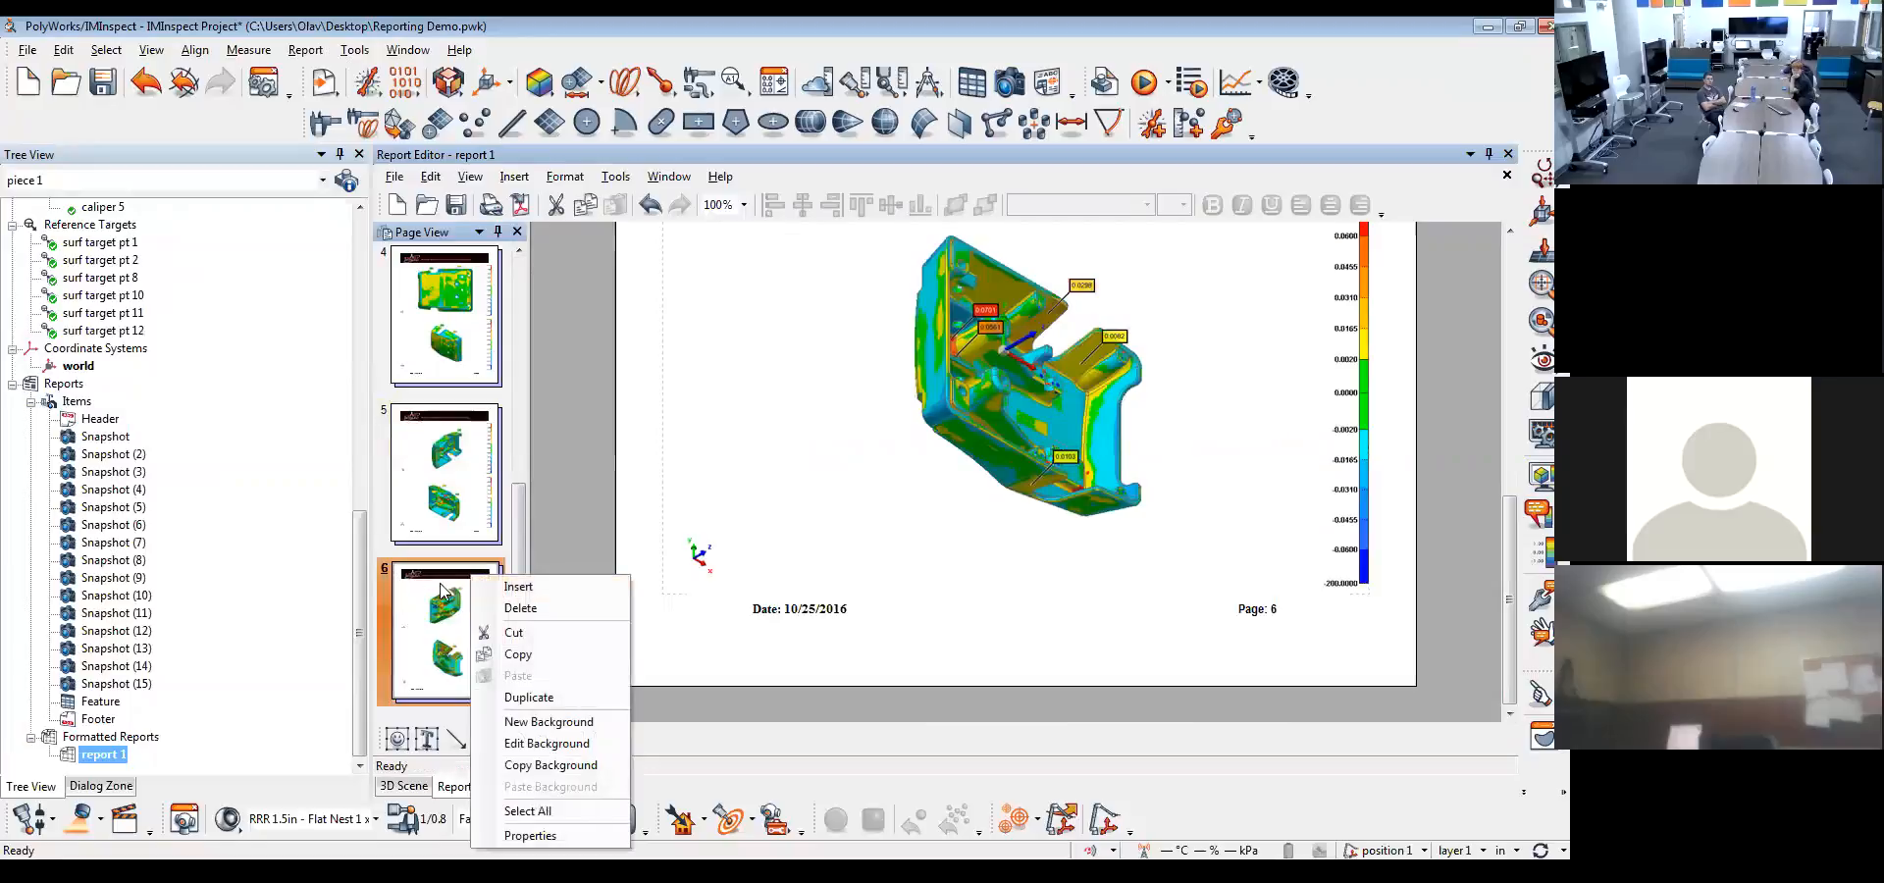
pyautogui.click(514, 587)
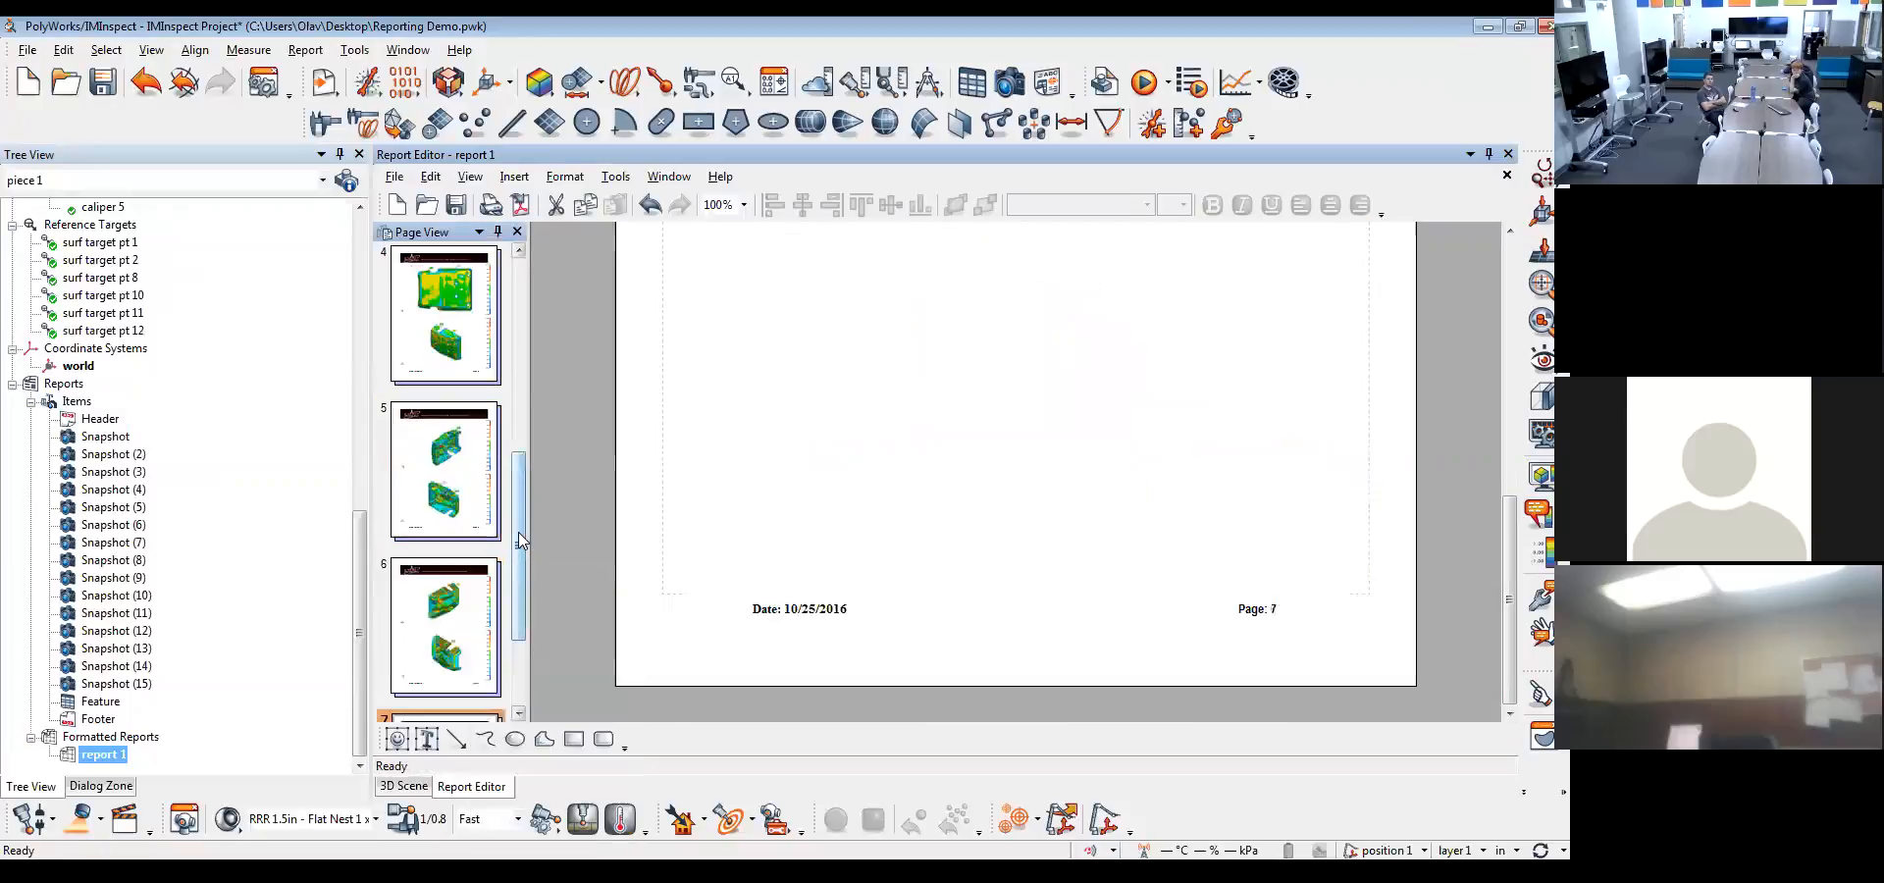
pyautogui.moveTo(524, 543); pyautogui.dragTo(520, 630)
pyautogui.scroll(5, 955, 497)
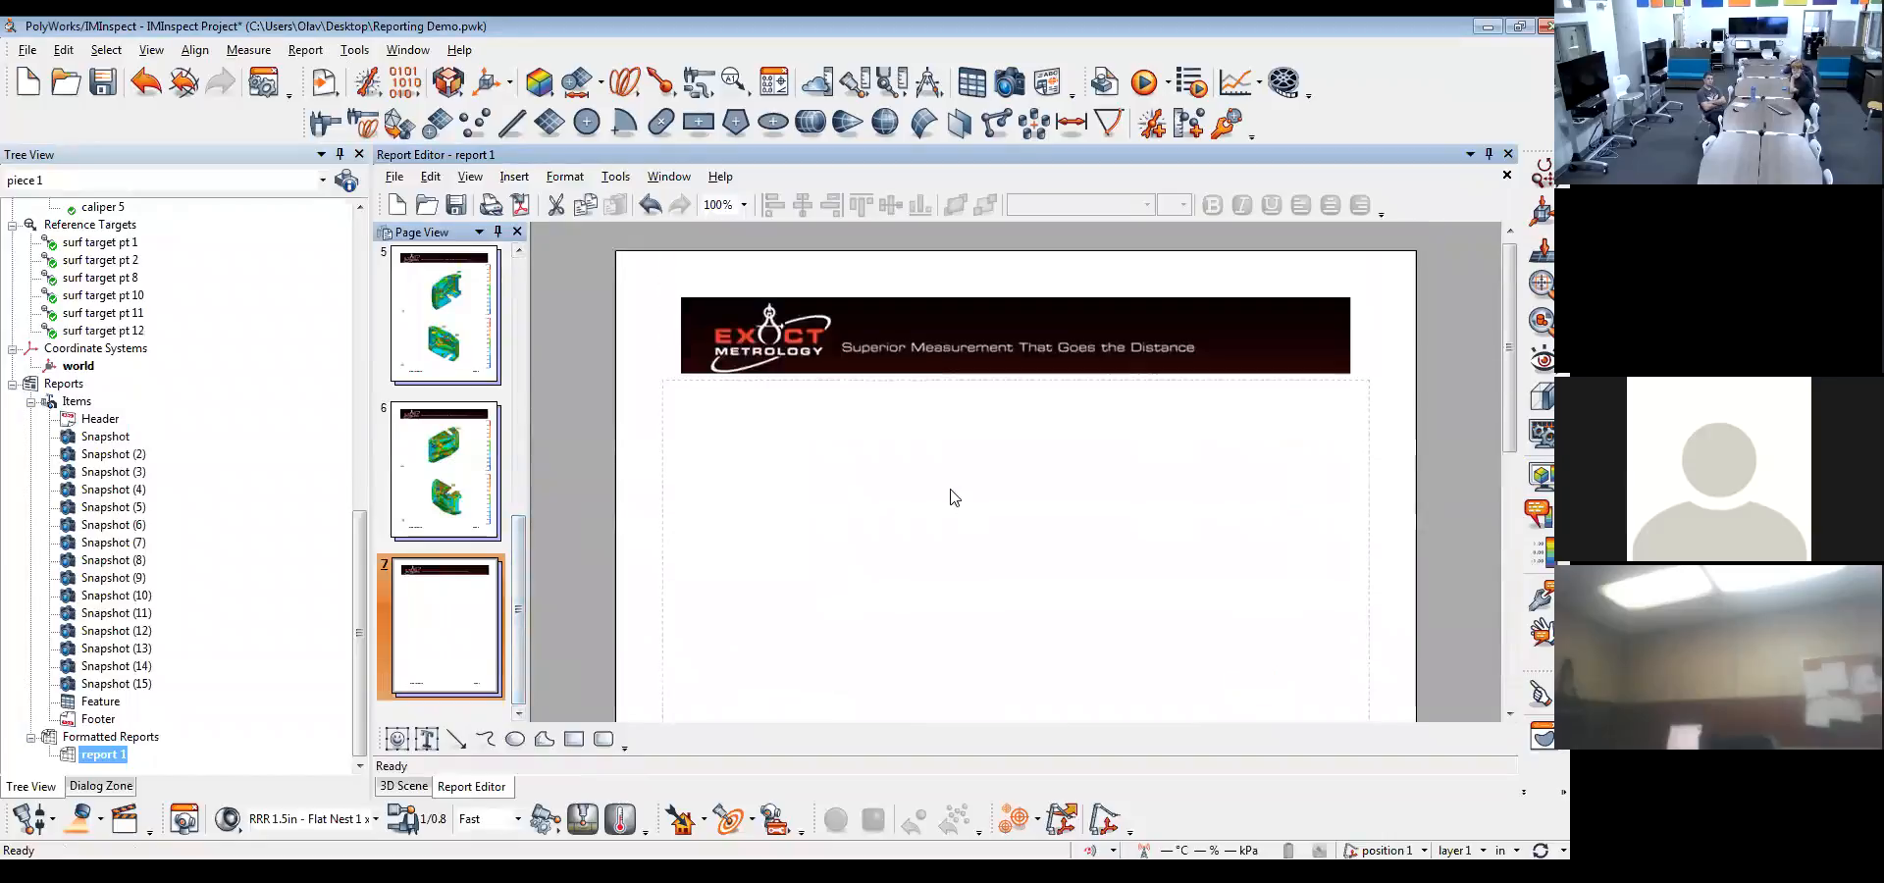
# Place the Feature table directly below the banner on the blank page 7 and save the report
pyautogui.click(98, 702)
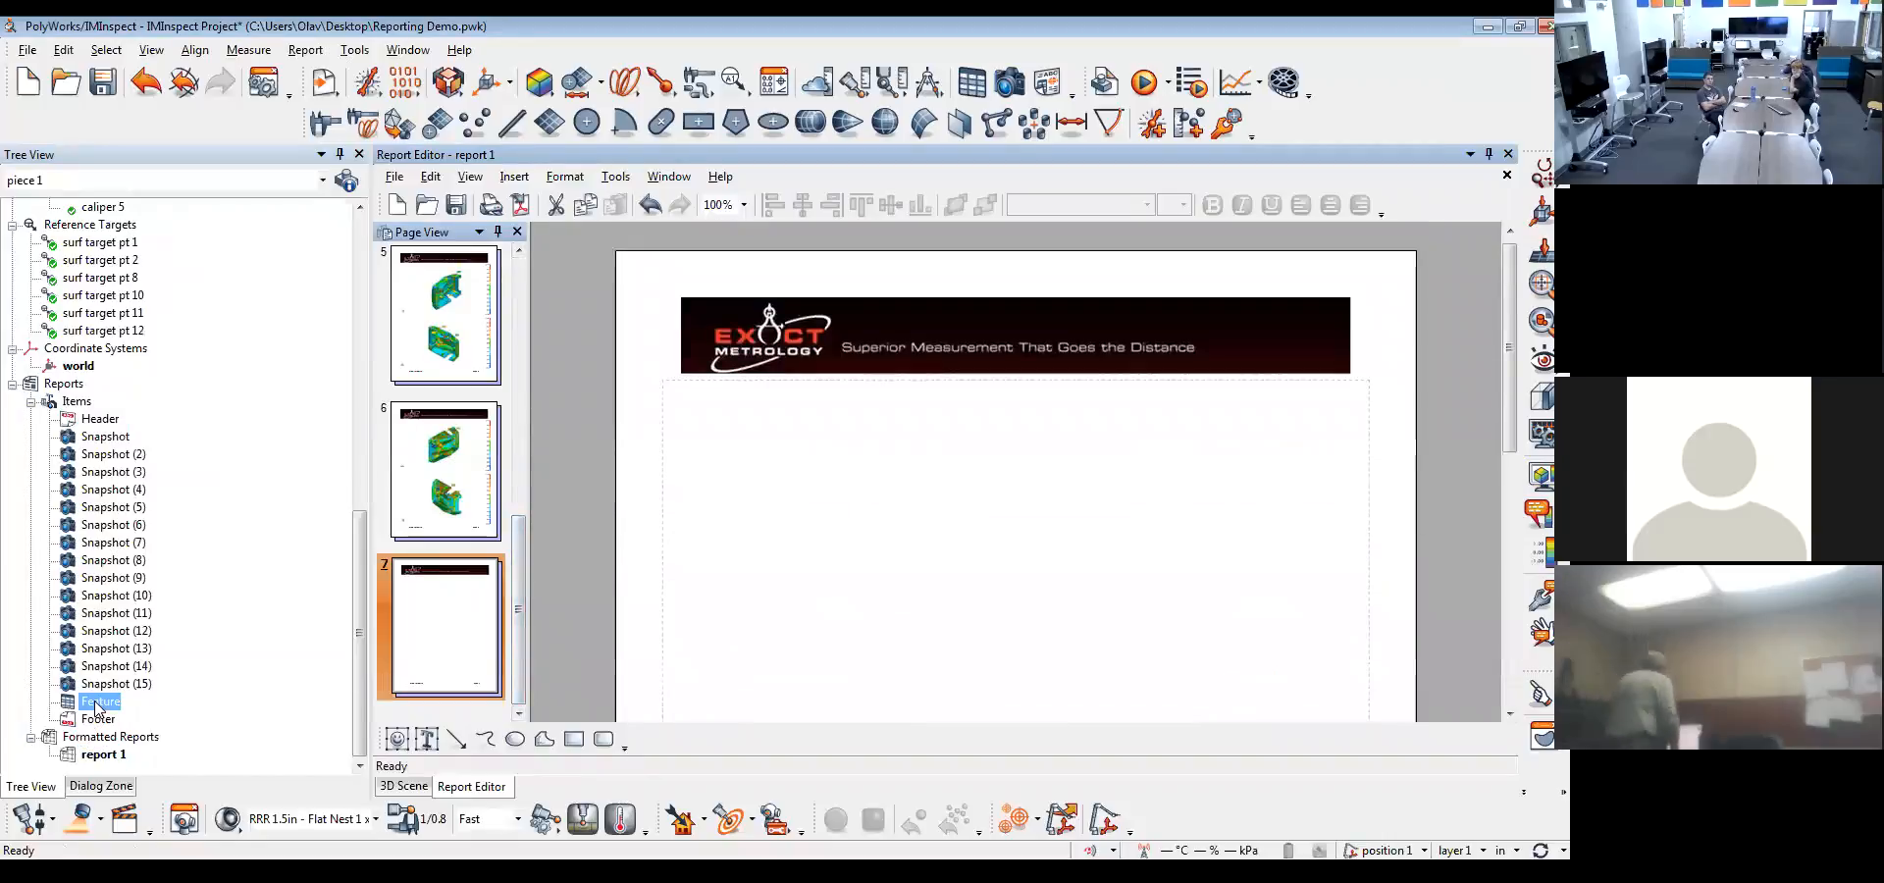
pyautogui.moveTo(98, 704); pyautogui.dragTo(1014, 481)
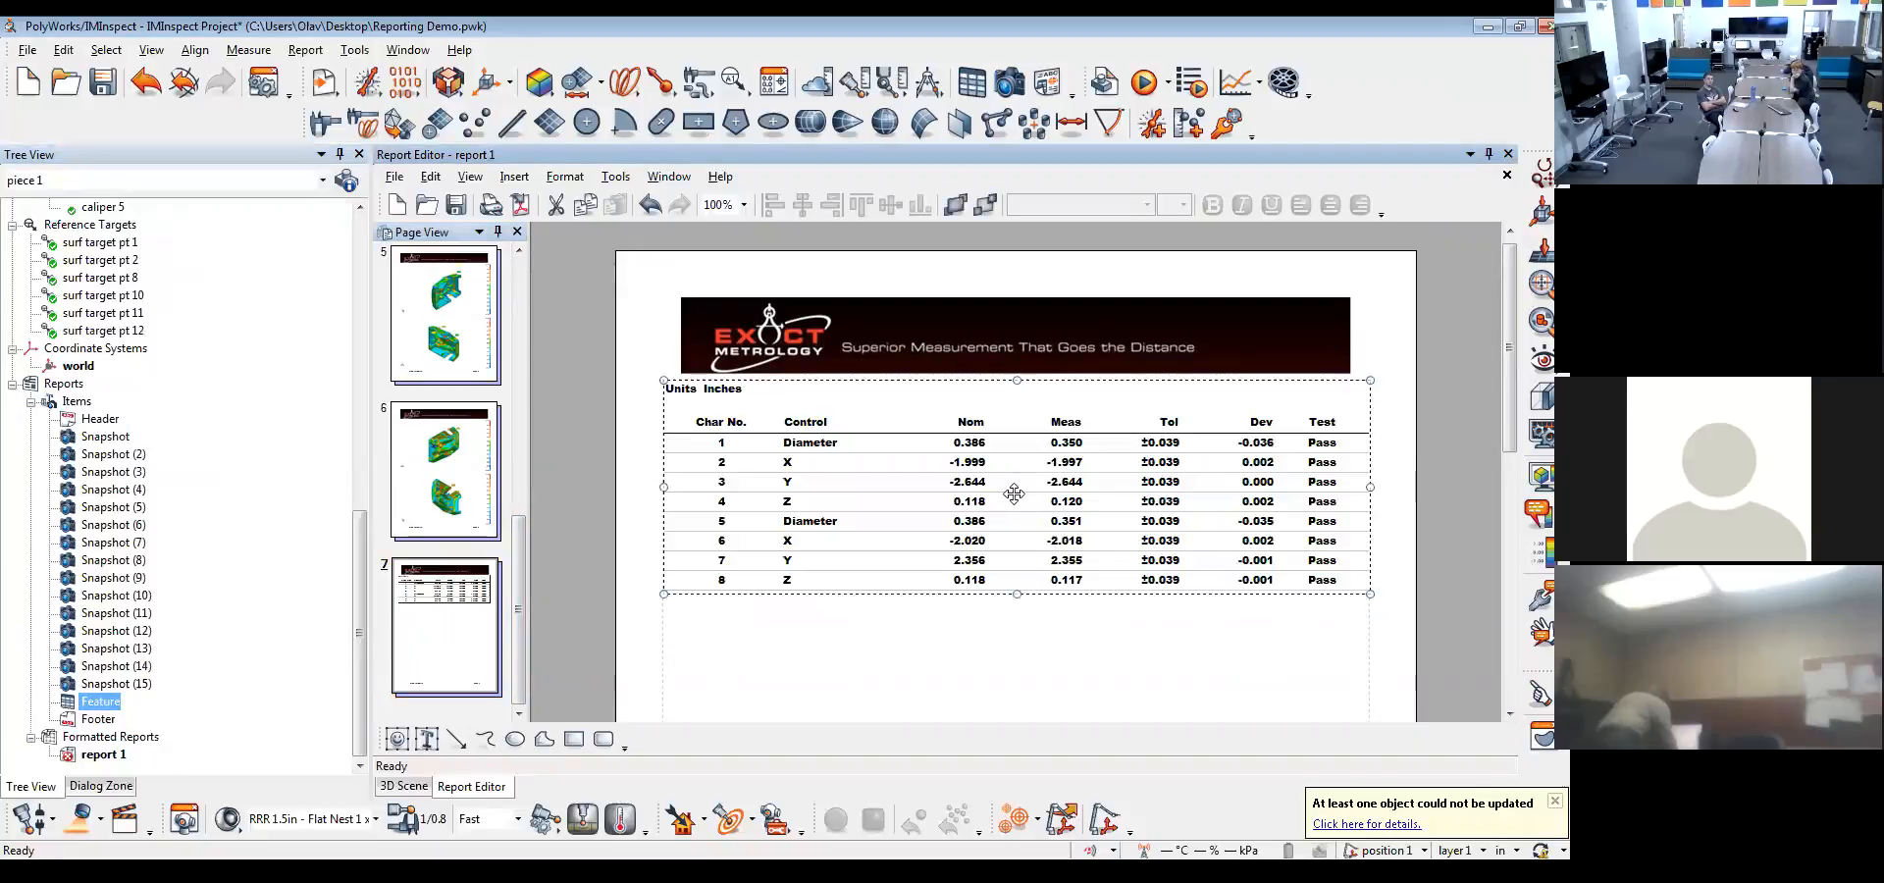
pyautogui.click(455, 204)
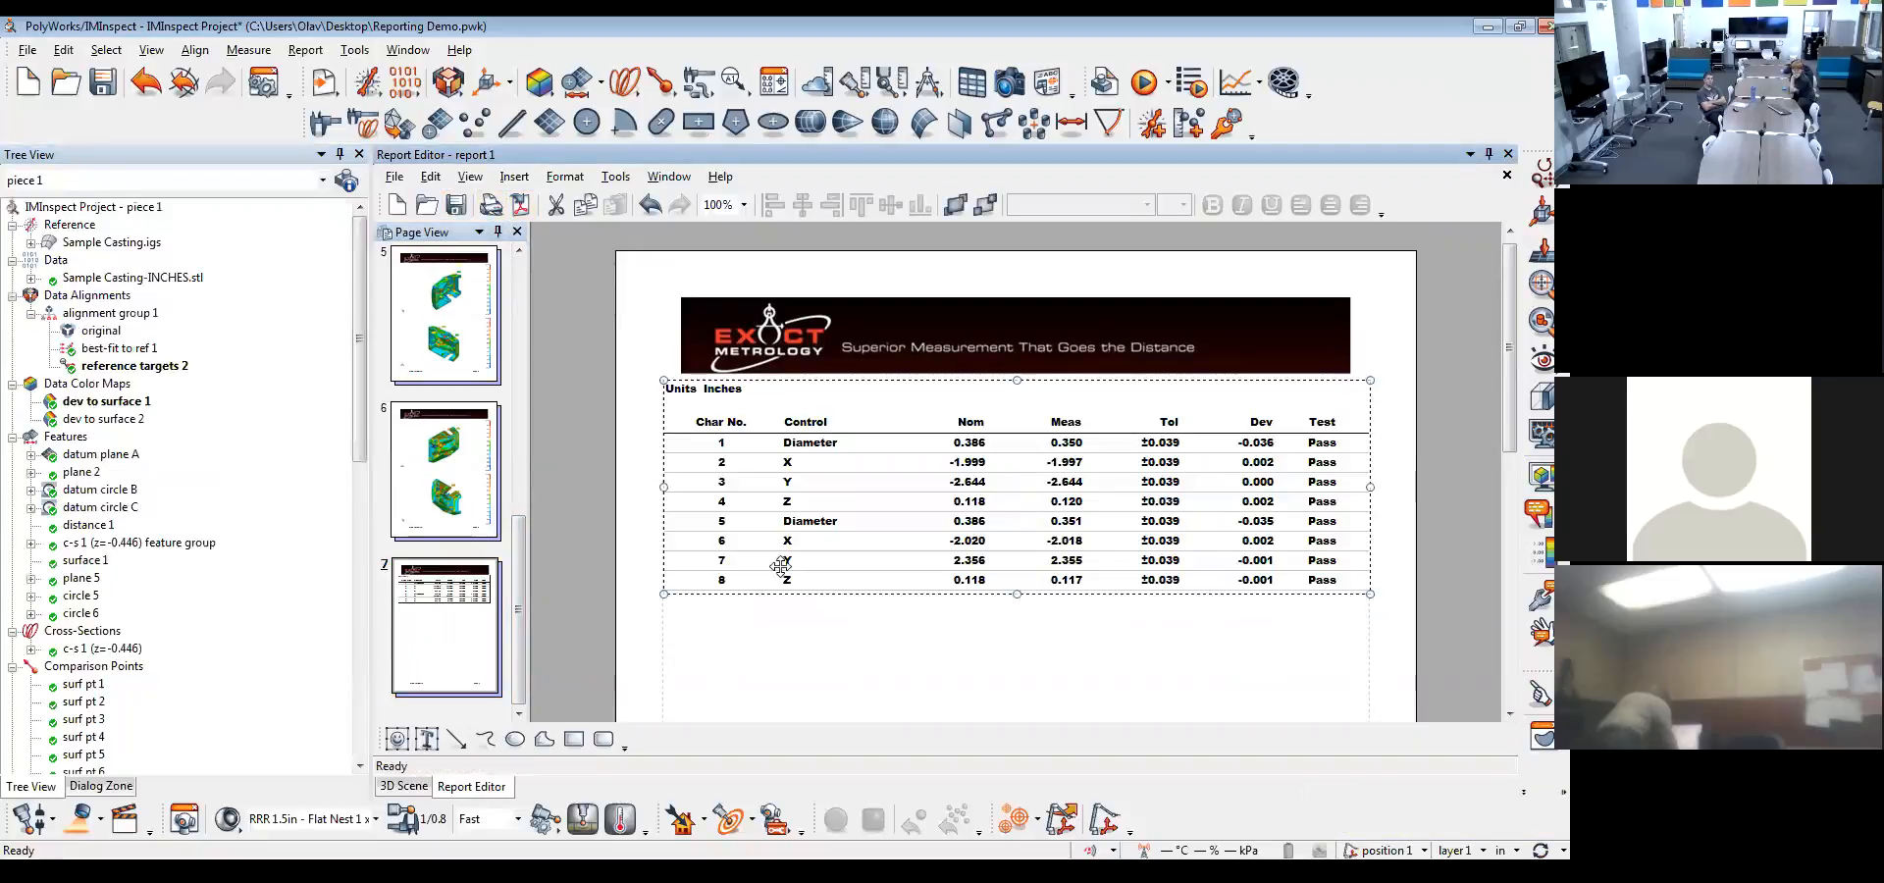
pyautogui.click(432, 469)
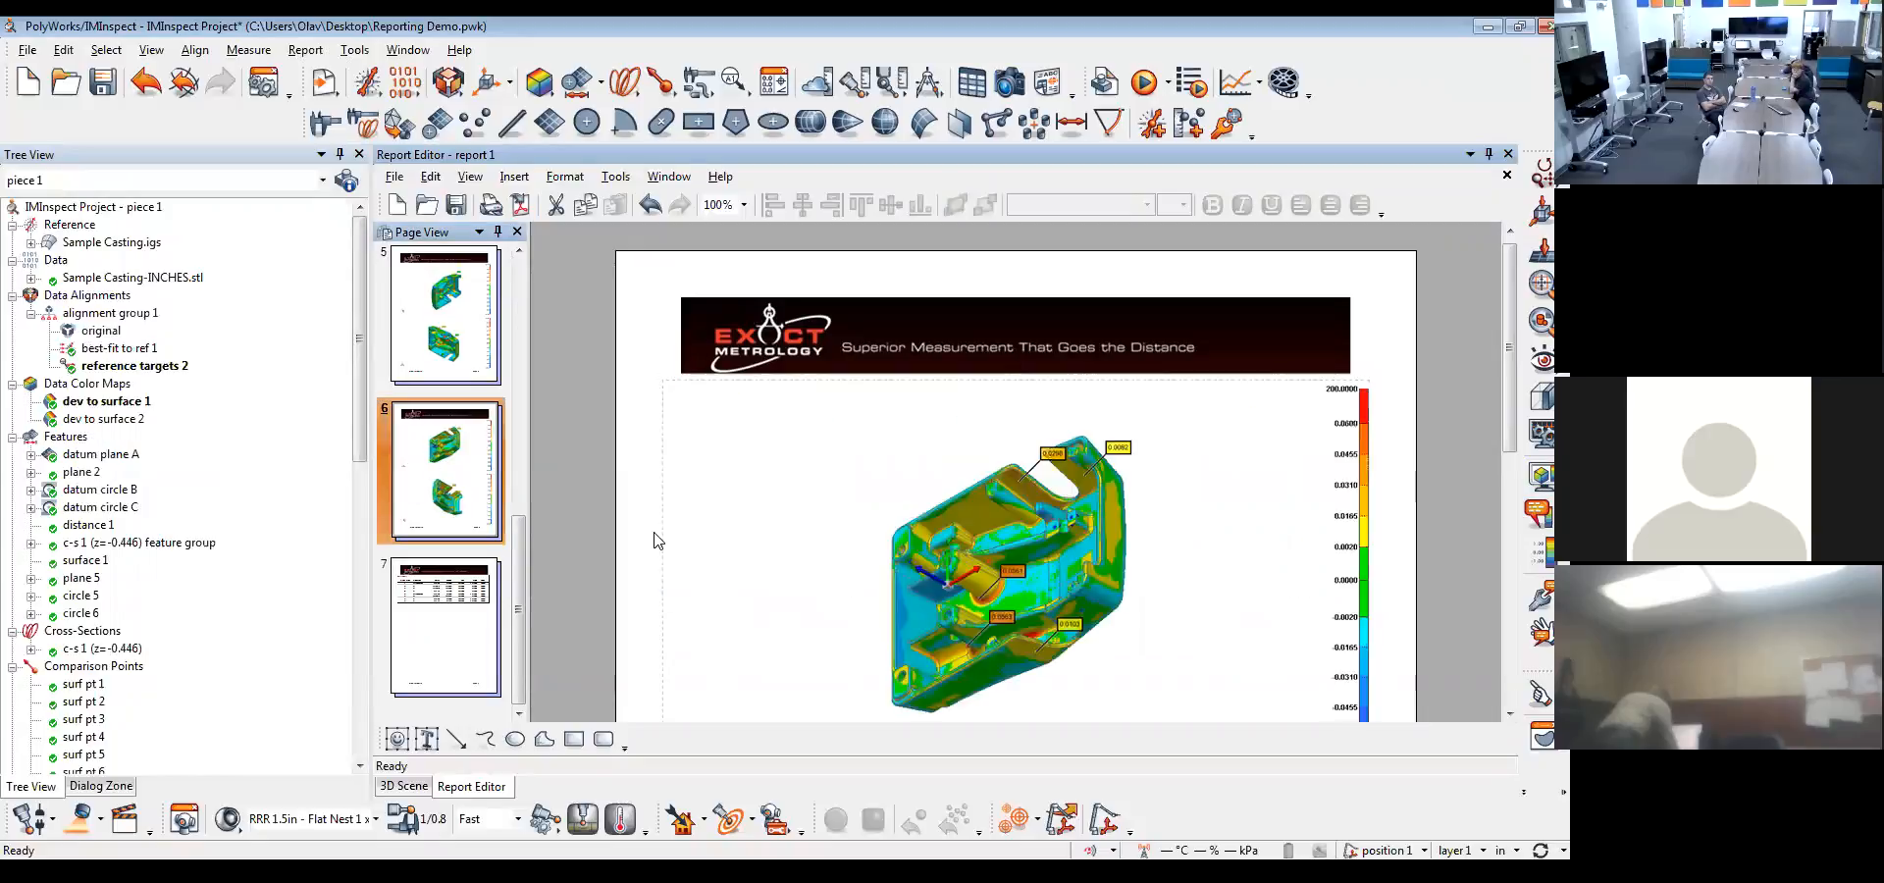
pyautogui.click(429, 661)
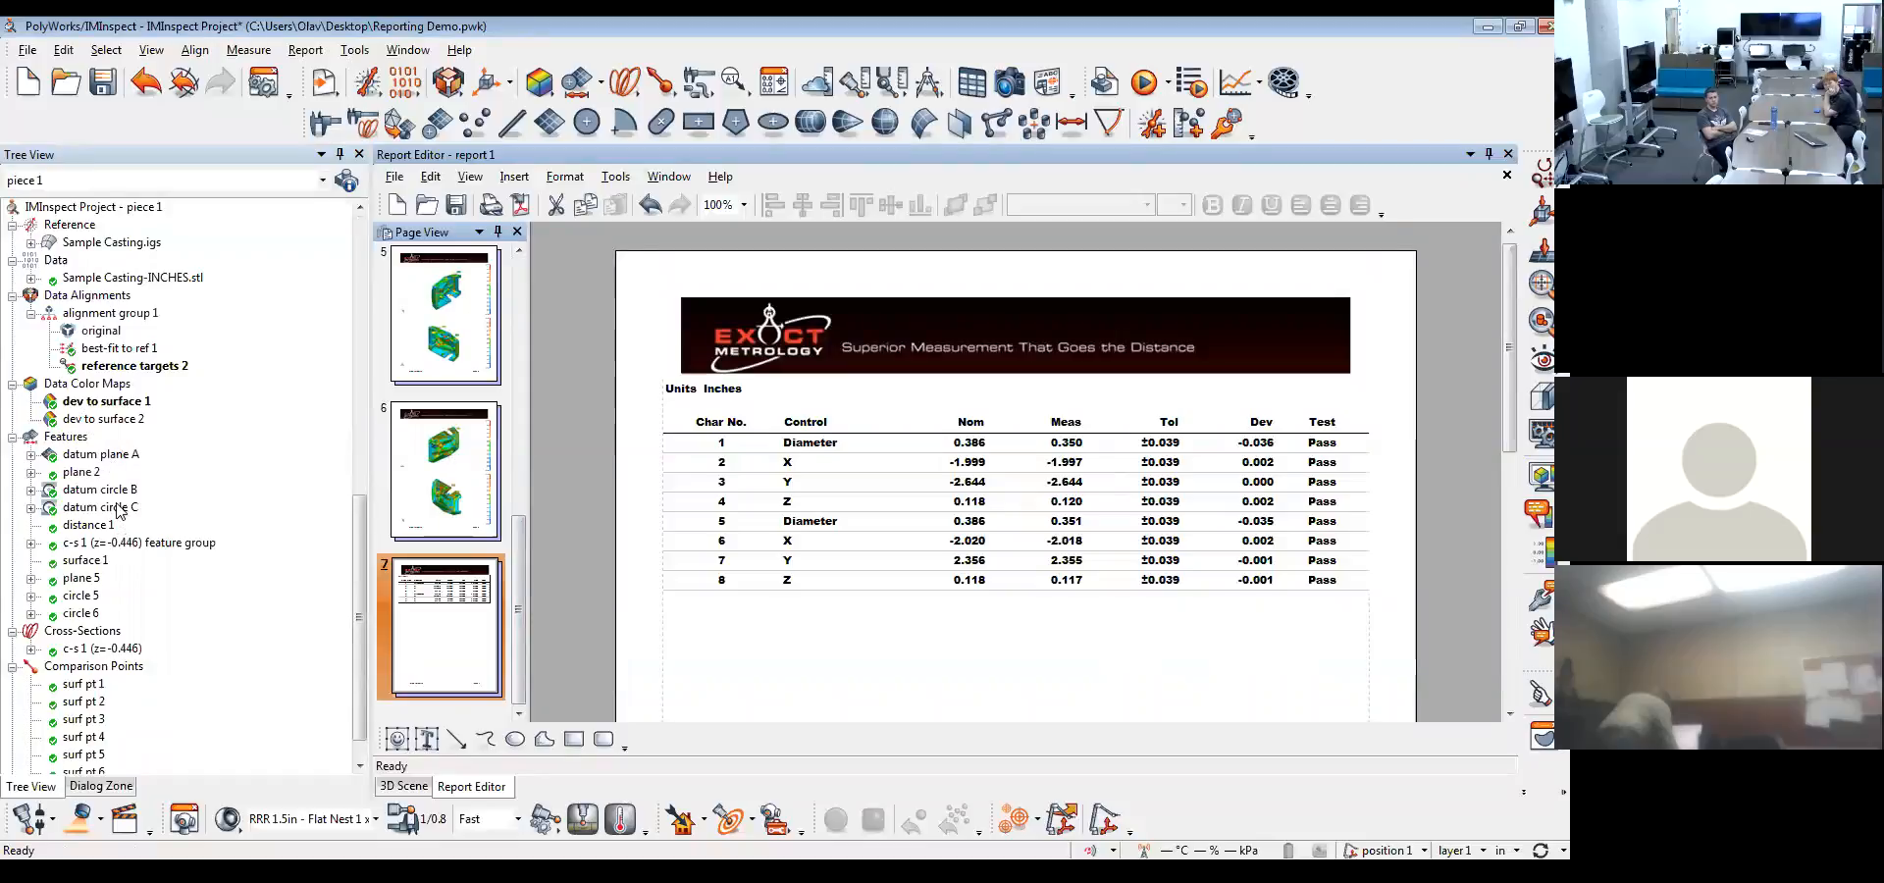
pyautogui.scroll(-10, 118, 461)
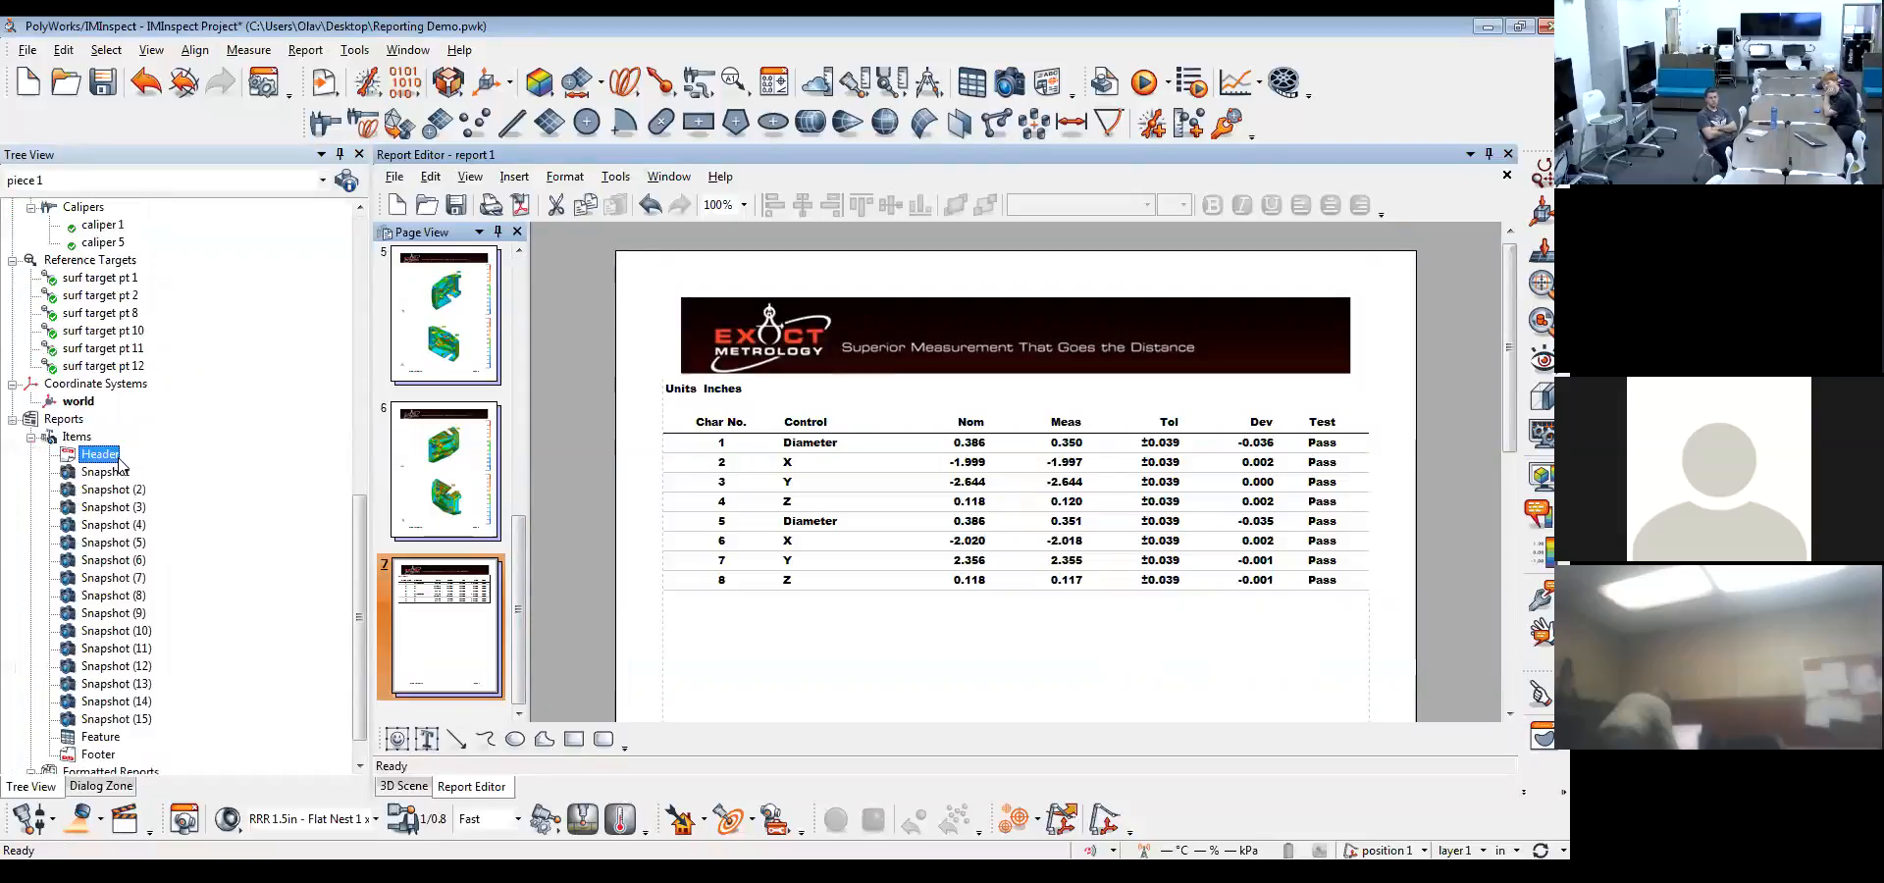
pyautogui.scroll(10, 118, 461)
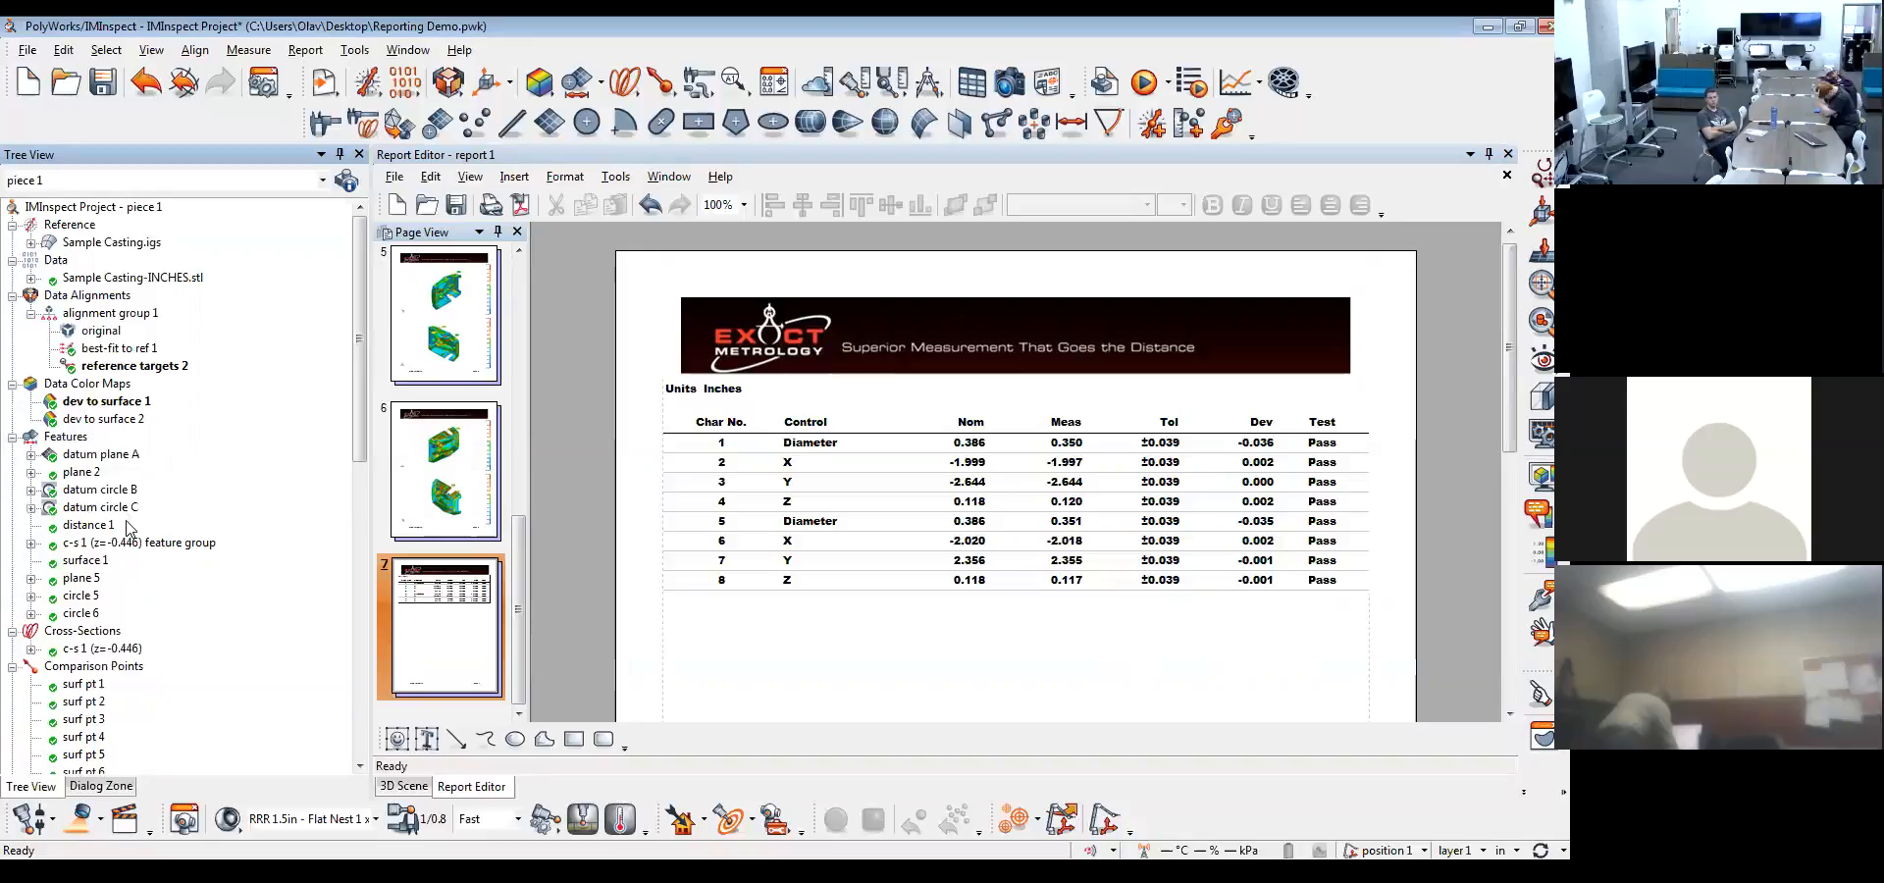
# Return to the 3D scene, view the casting at an angle around its central holes and display circle 5's geometry controls
pyautogui.click(403, 786)
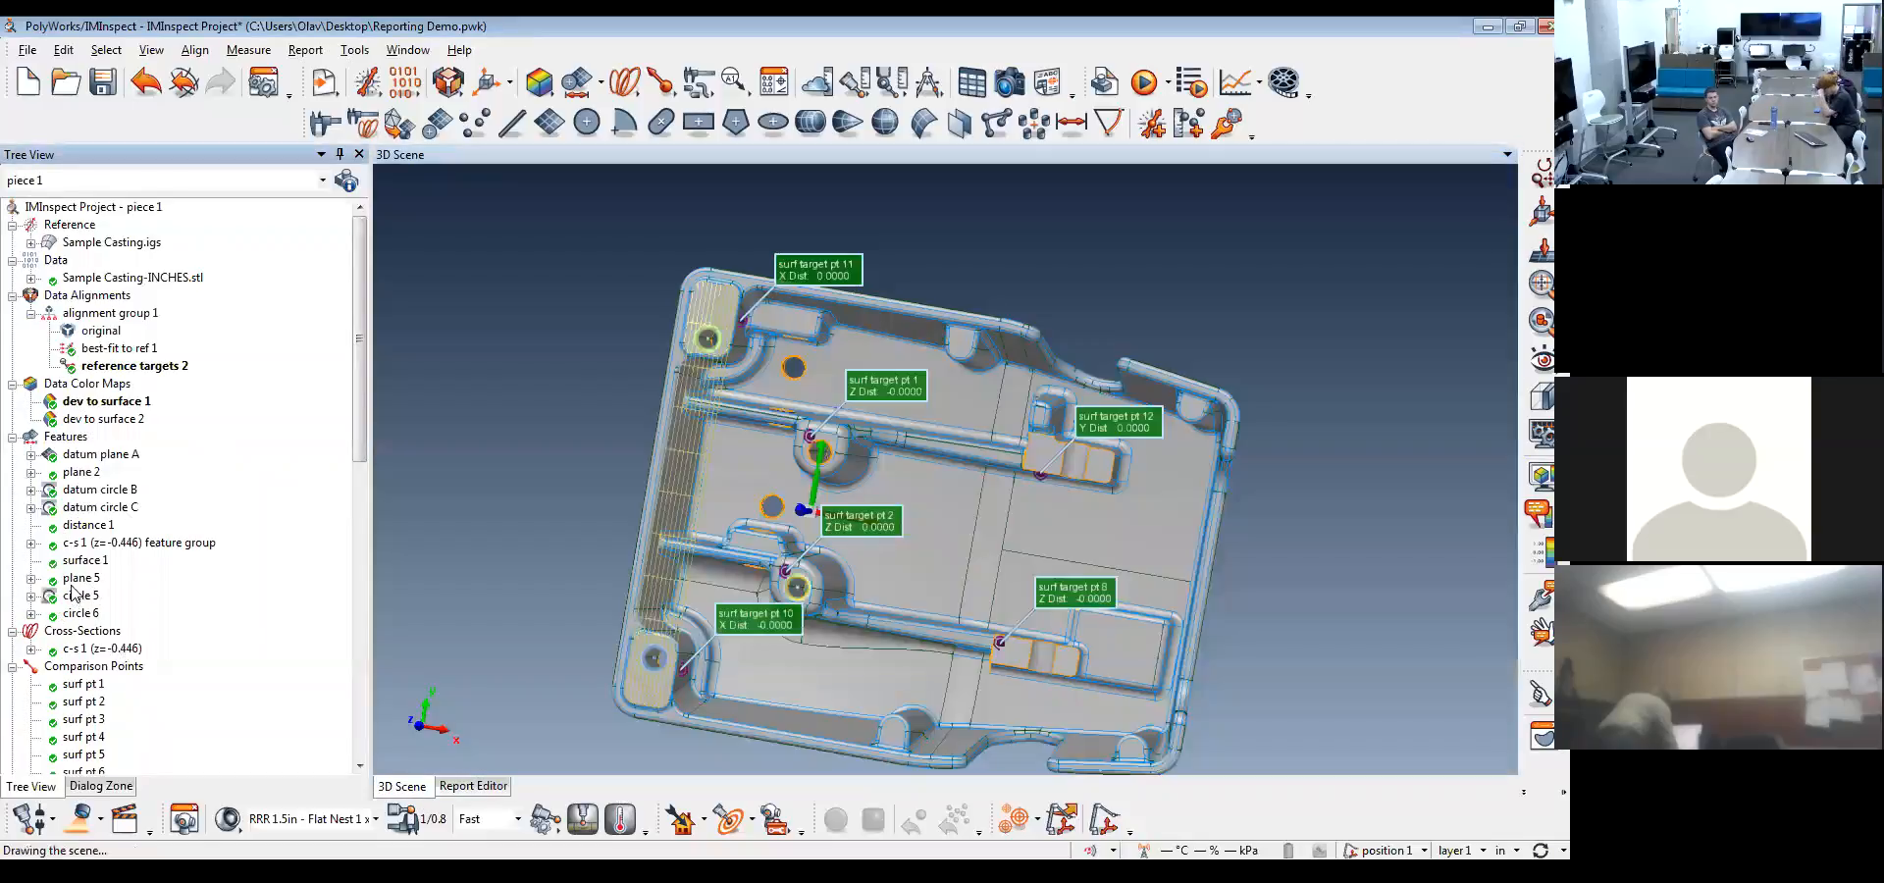
pyautogui.moveTo(830, 537); pyautogui.dragTo(785, 495)
pyautogui.scroll(5, 786, 494)
pyautogui.moveTo(786, 495); pyautogui.dragTo(861, 467, button='middle')
pyautogui.click(776, 78)
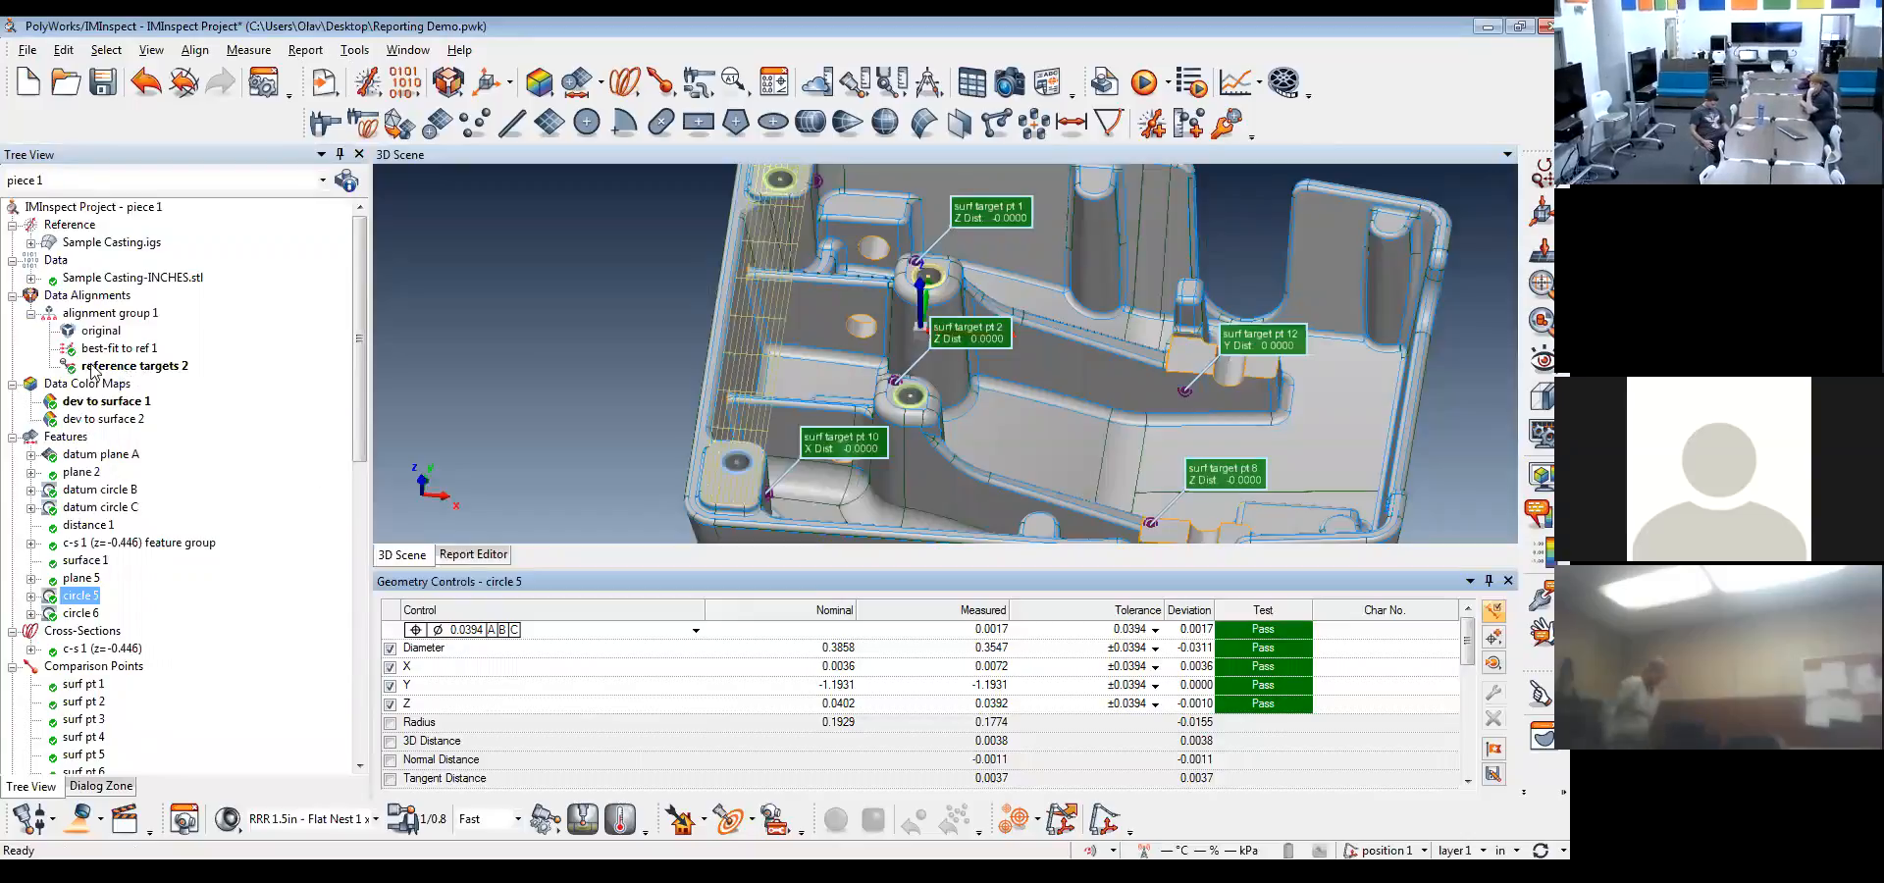
# Examine circle 5's X, Y, Z and radius controls and its position tolerance relative to datums A, B and C
pyautogui.click(427, 667)
pyautogui.click(434, 685)
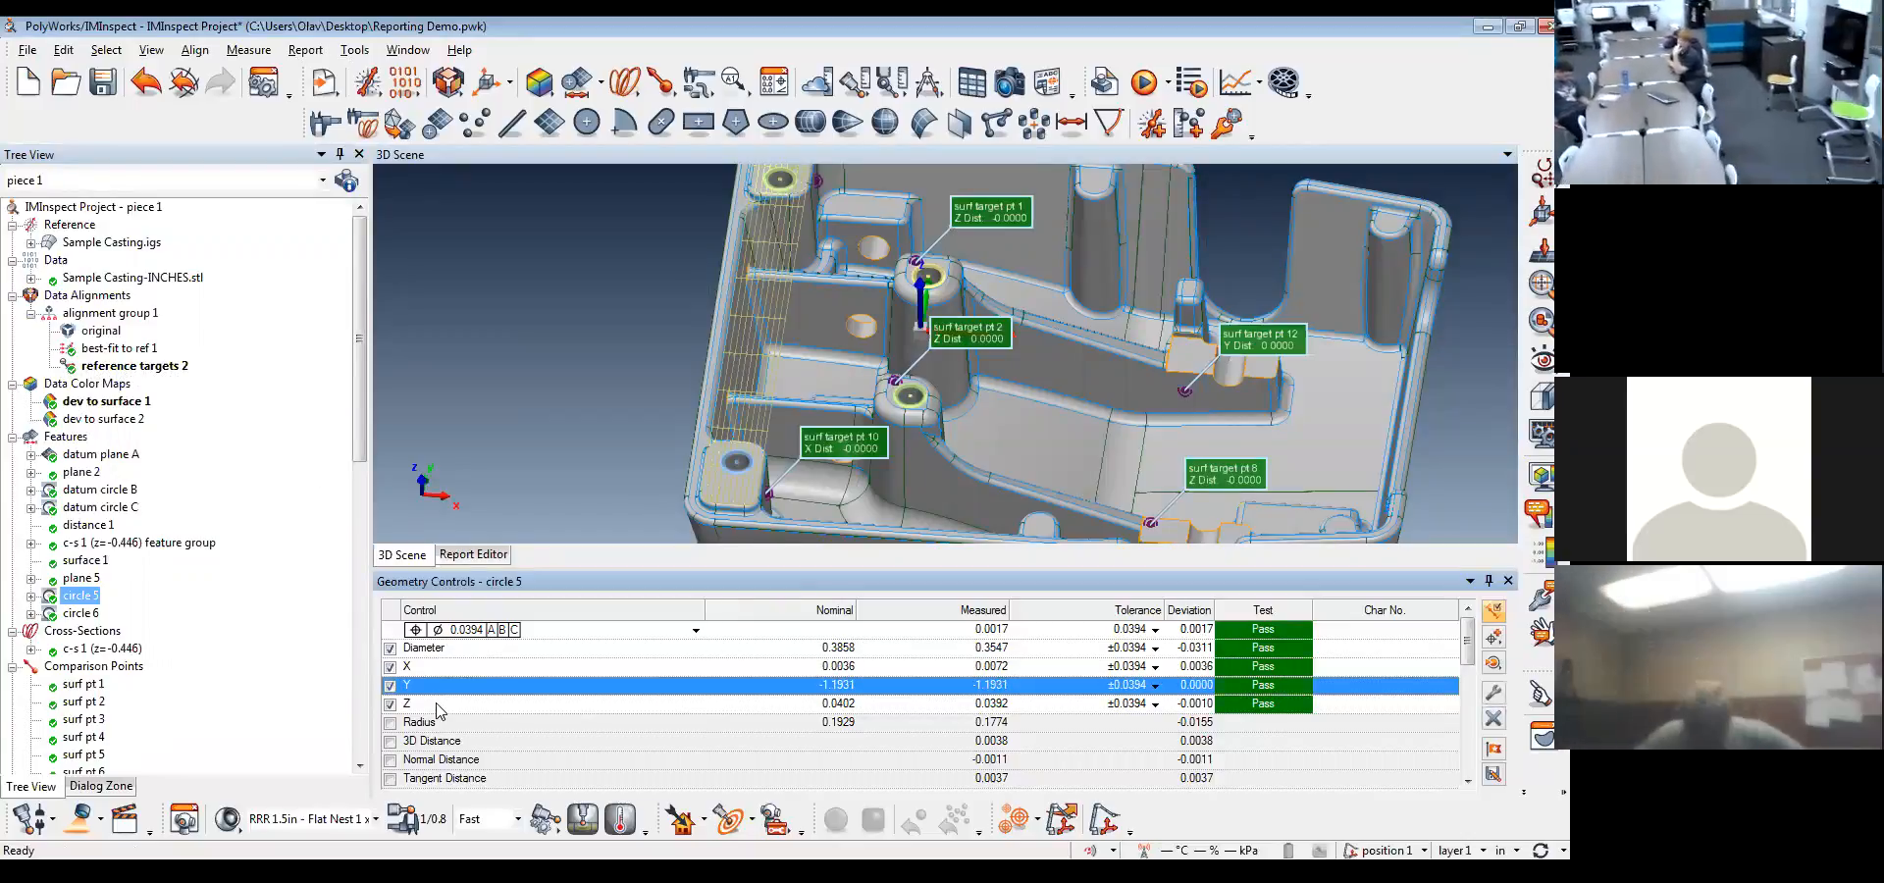
pyautogui.click(438, 706)
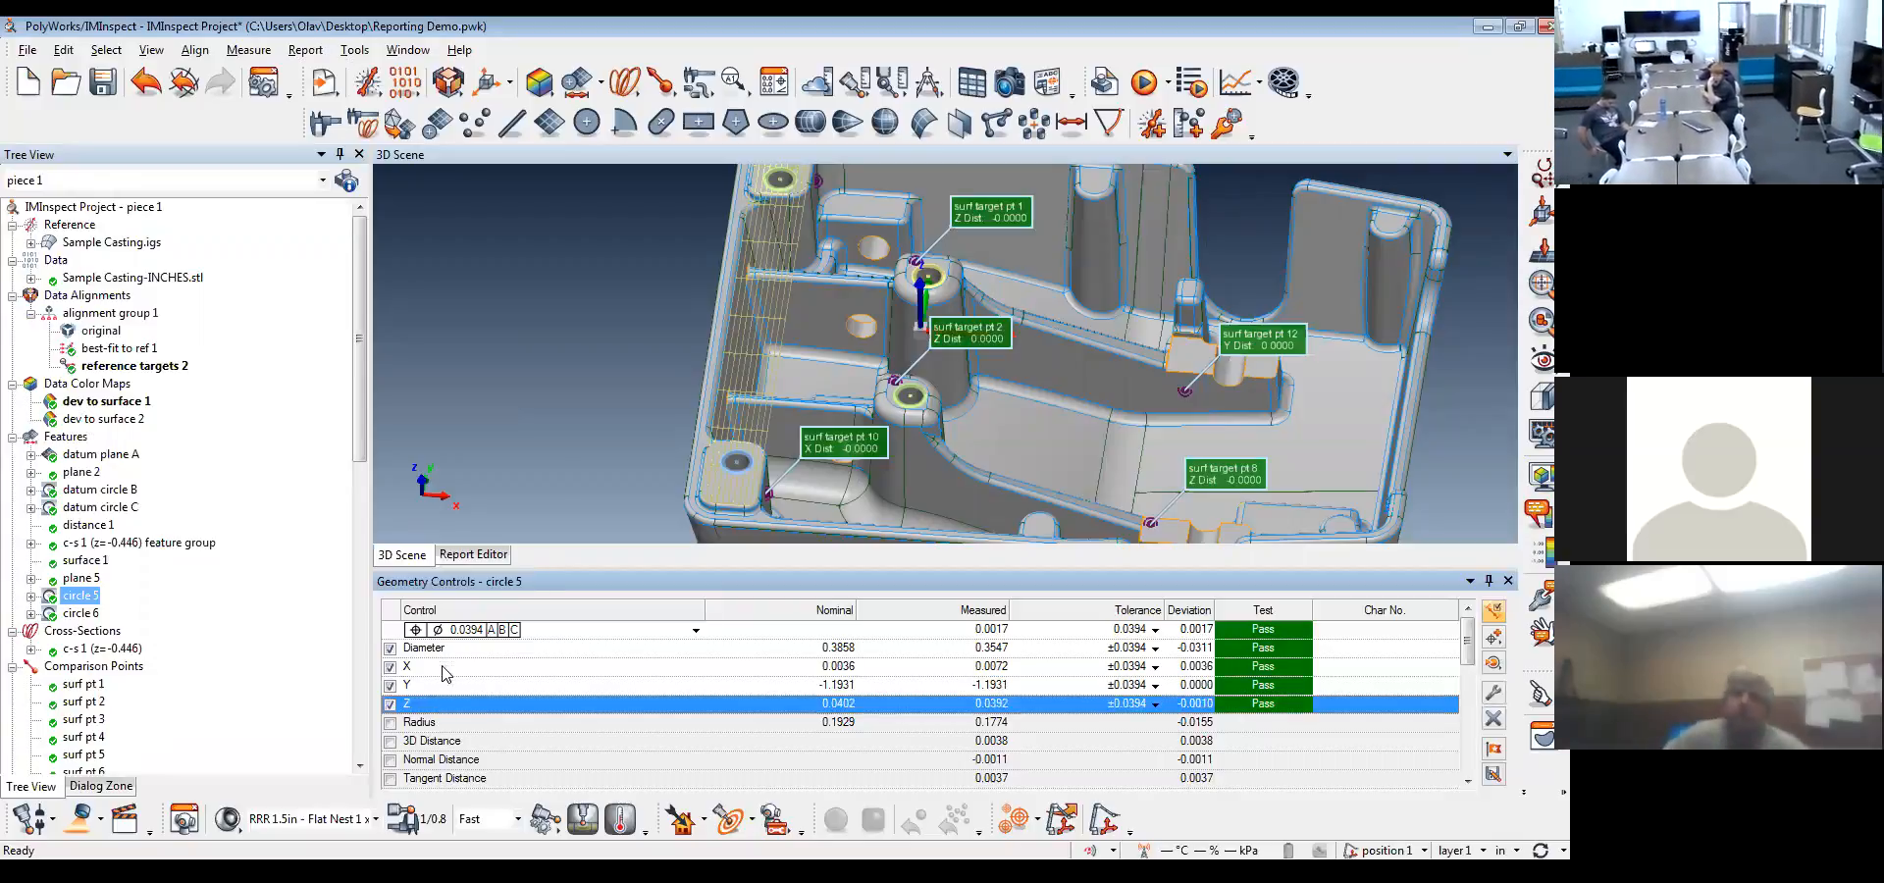
pyautogui.click(443, 671)
pyautogui.click(441, 685)
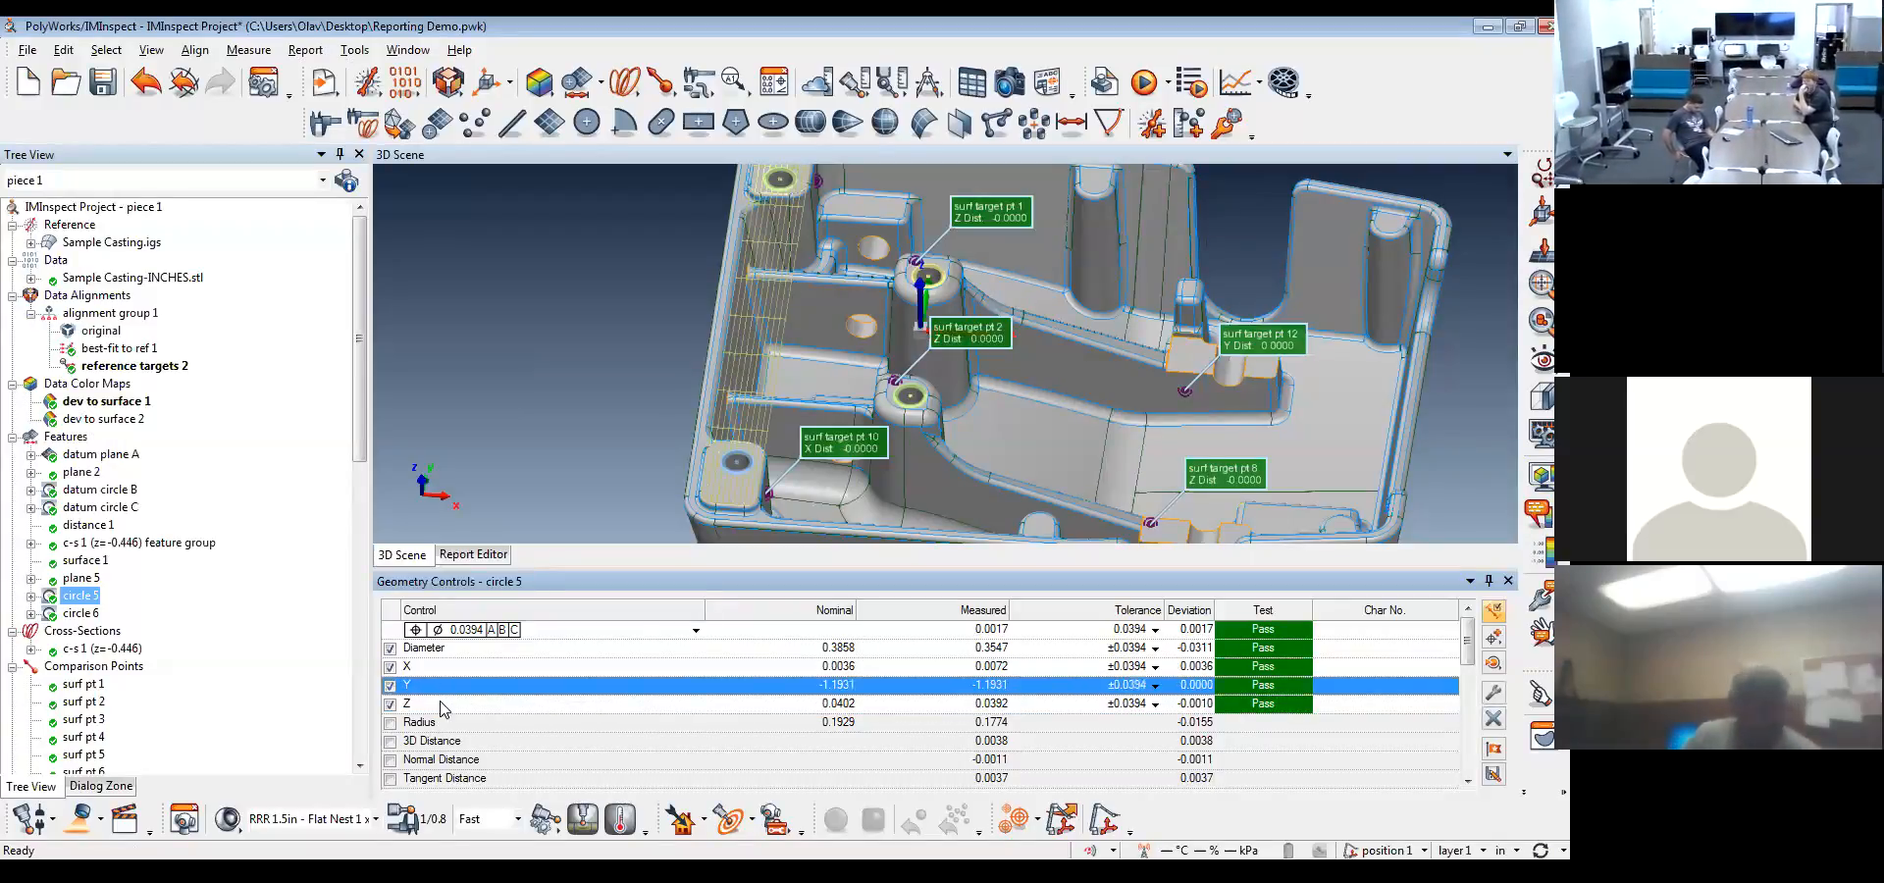
pyautogui.click(440, 705)
pyautogui.click(931, 632)
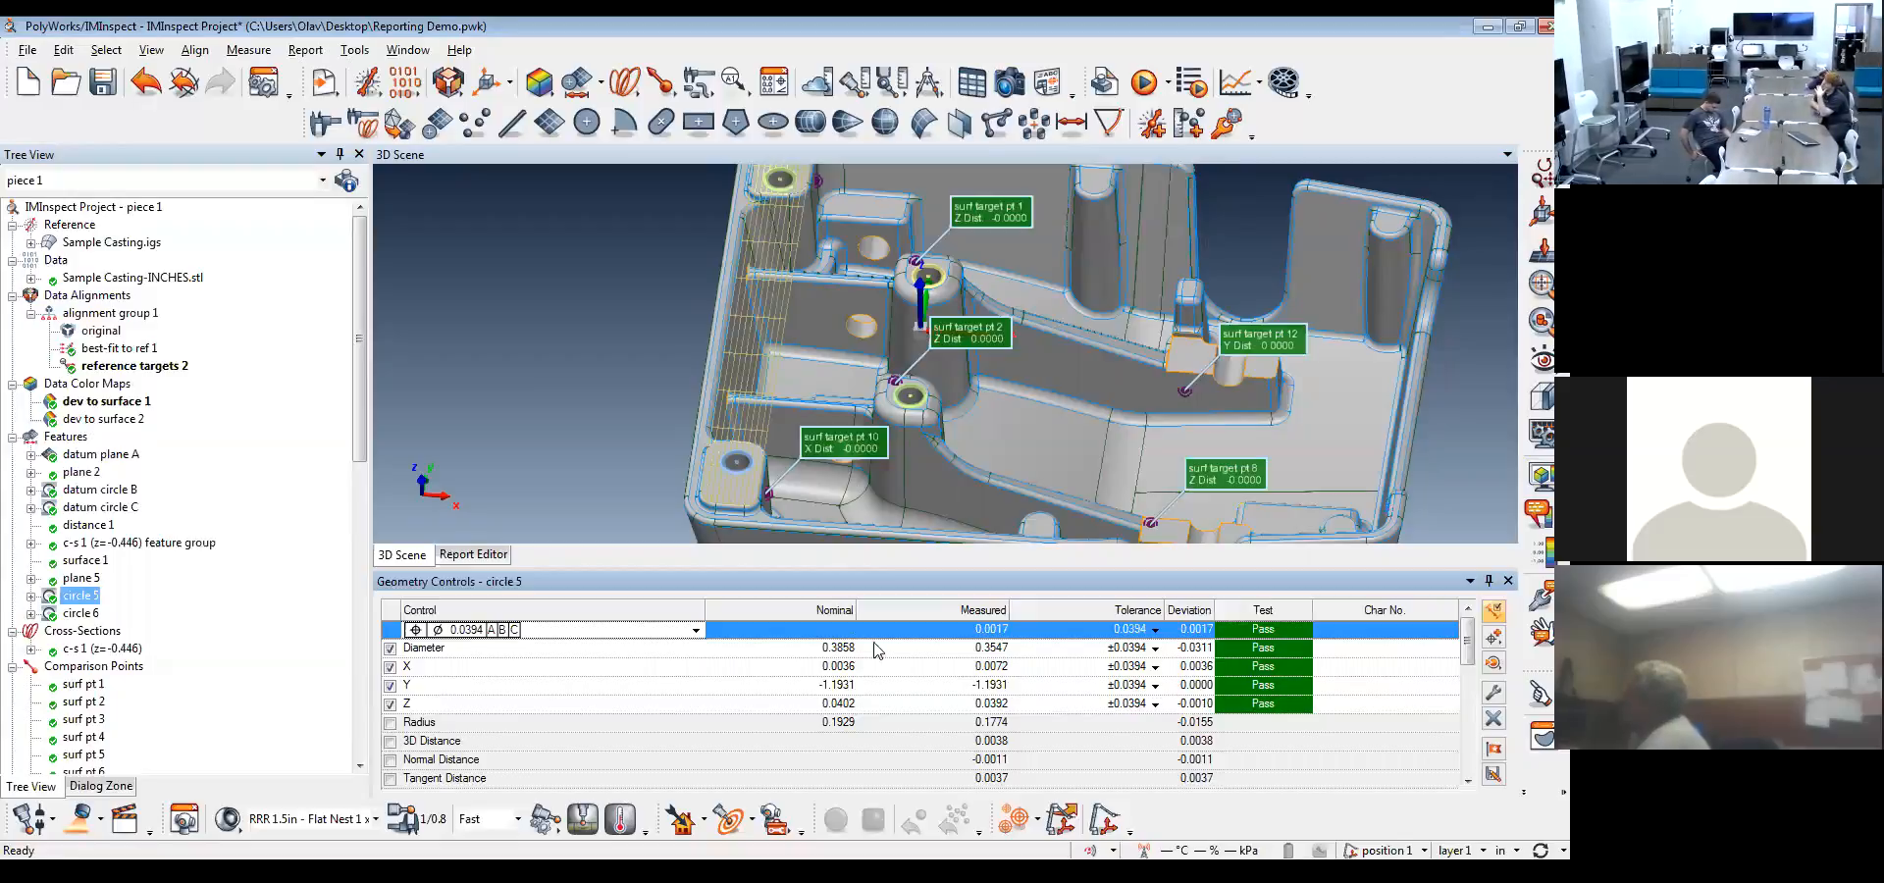
pyautogui.click(416, 672)
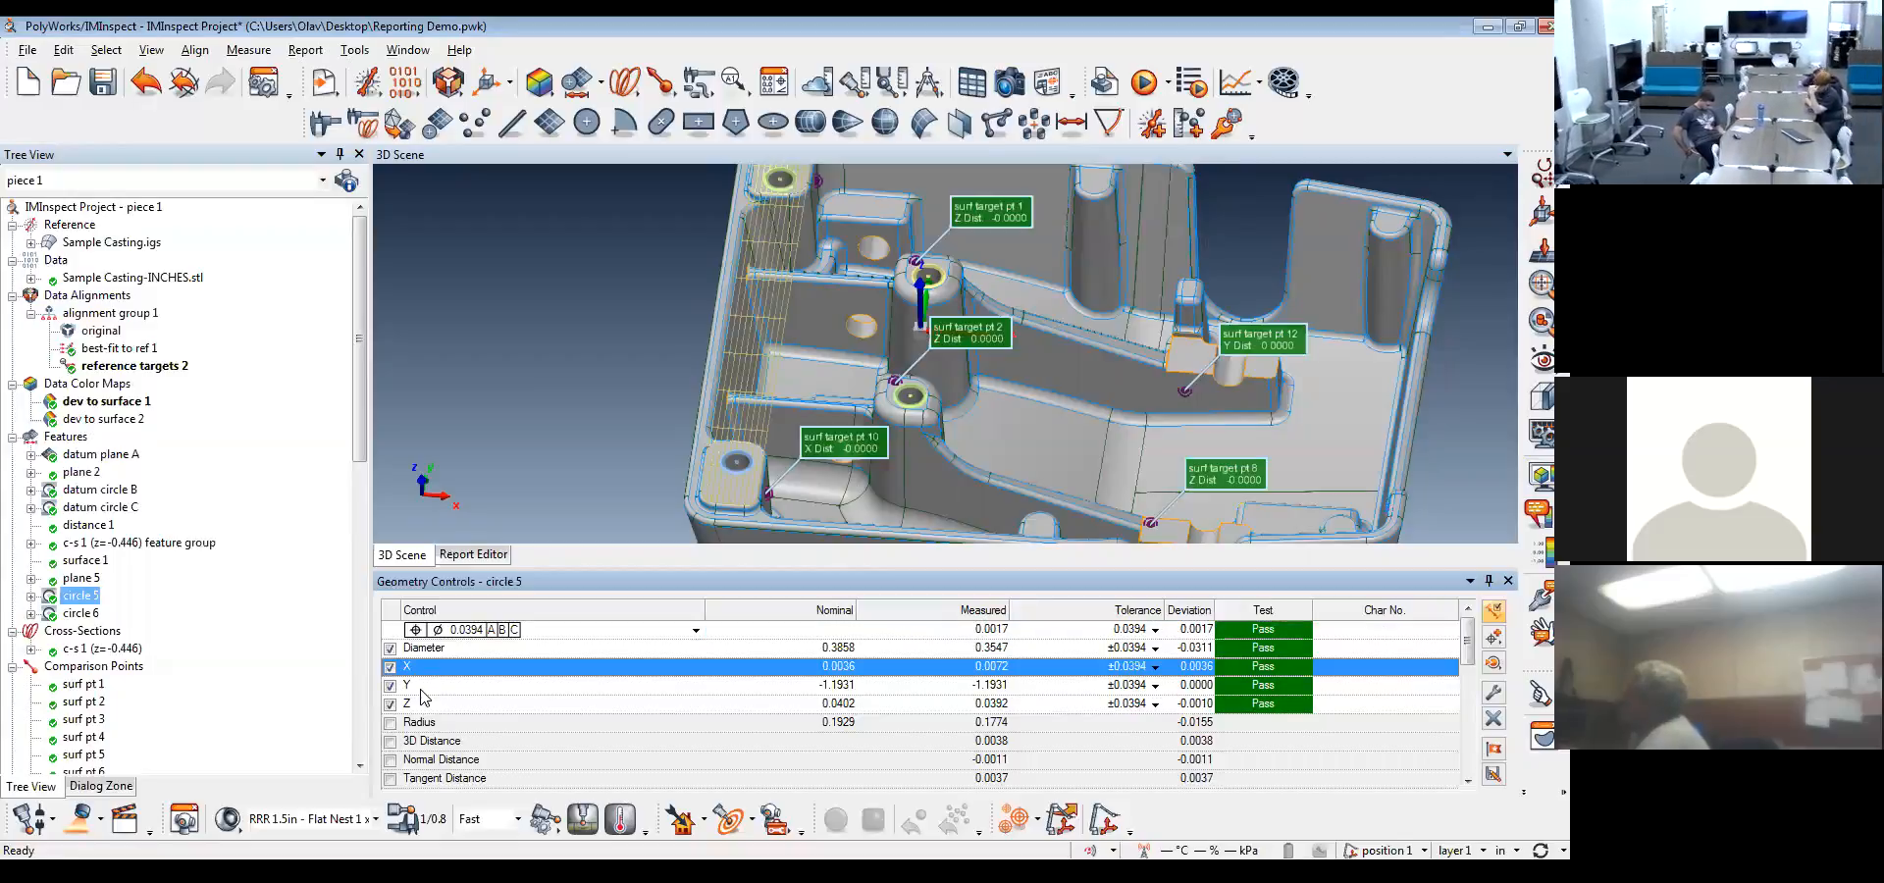
pyautogui.click(433, 723)
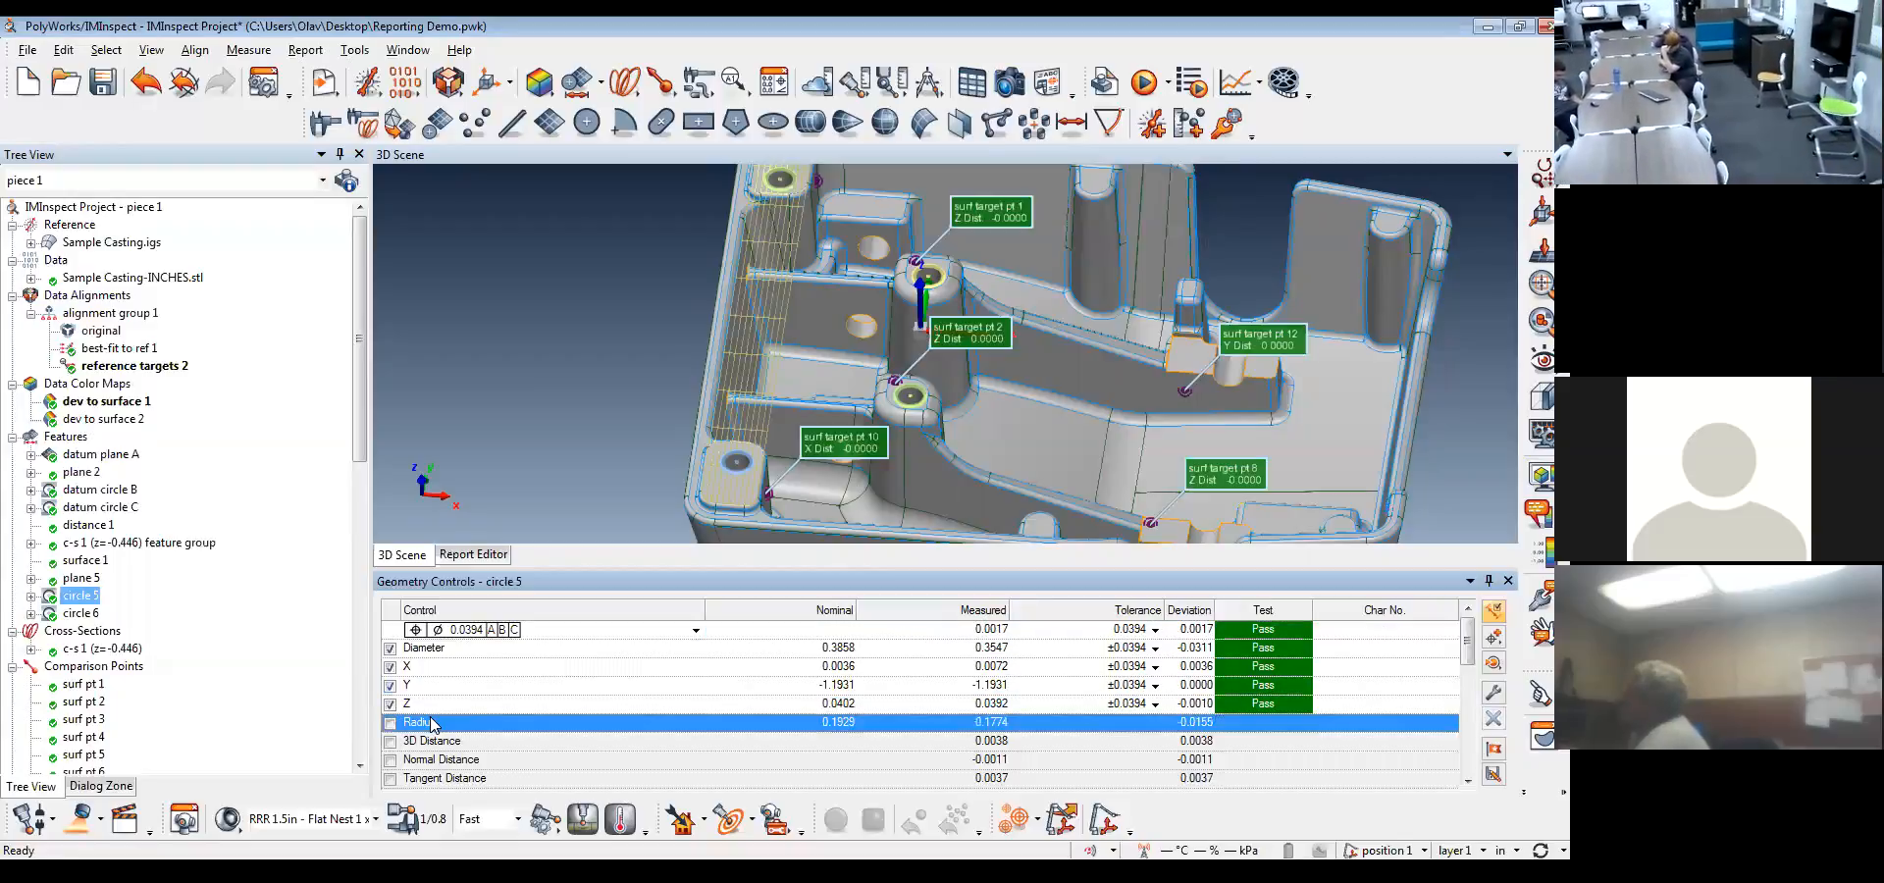
pyautogui.click(1030, 631)
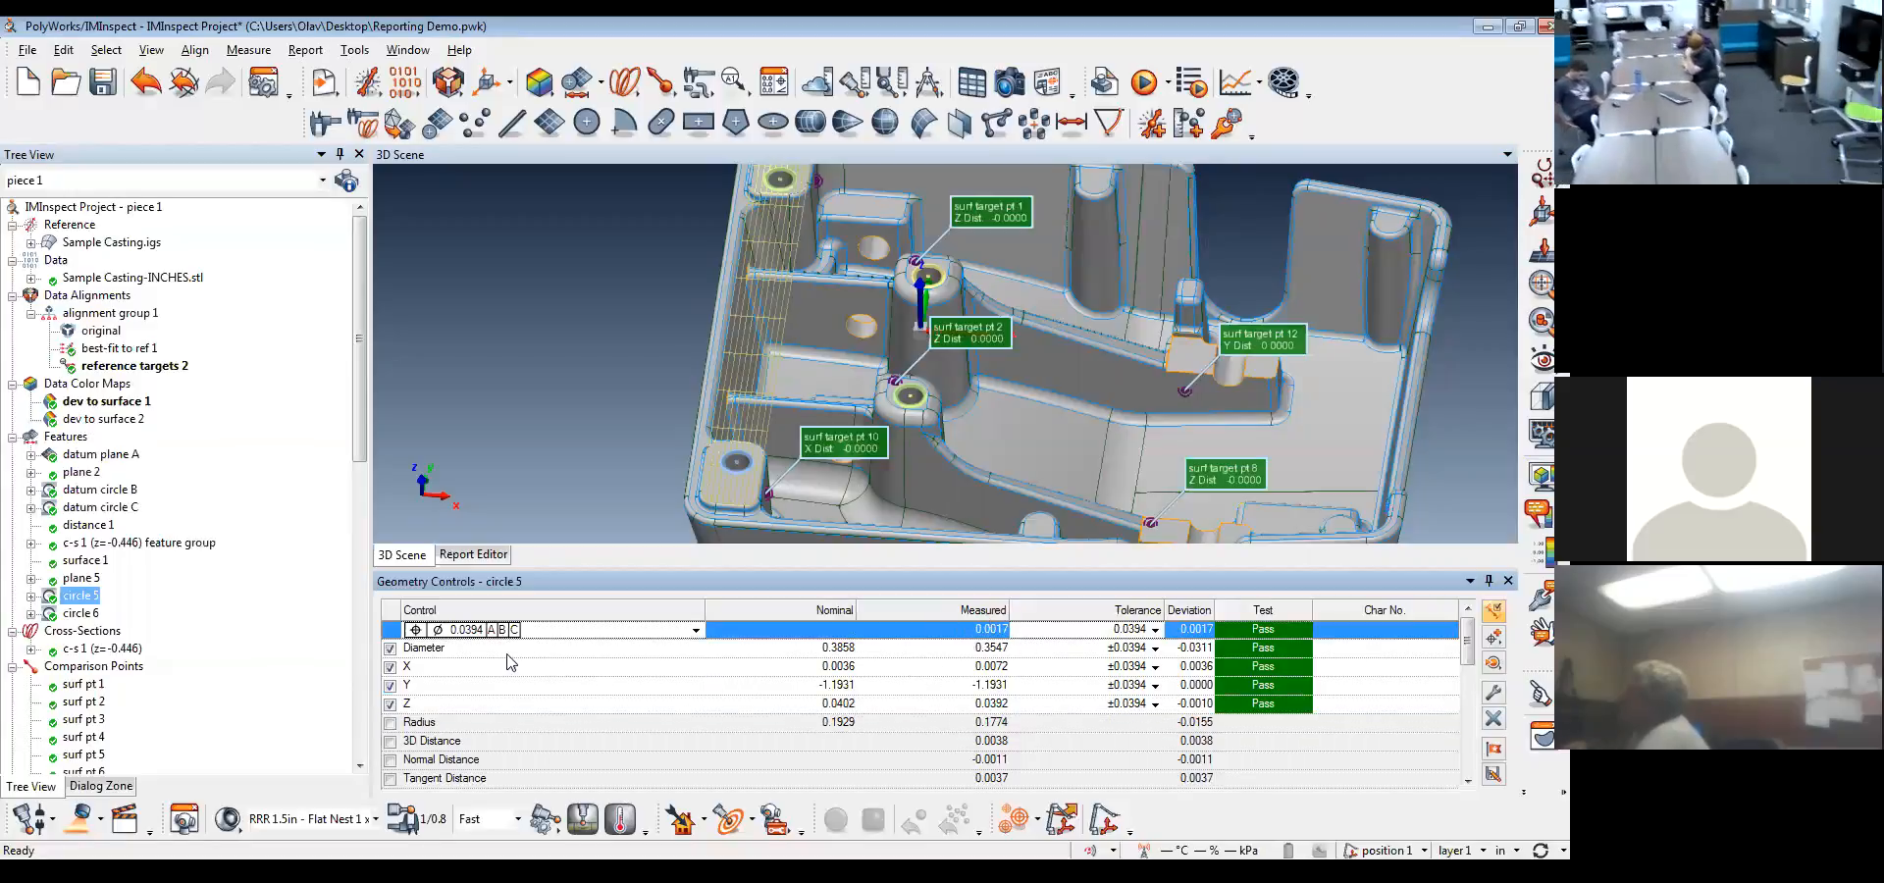
# Align the data to the datum reference frame A B C and check circle 5's X and Y deviations
pyautogui.click(448, 86)
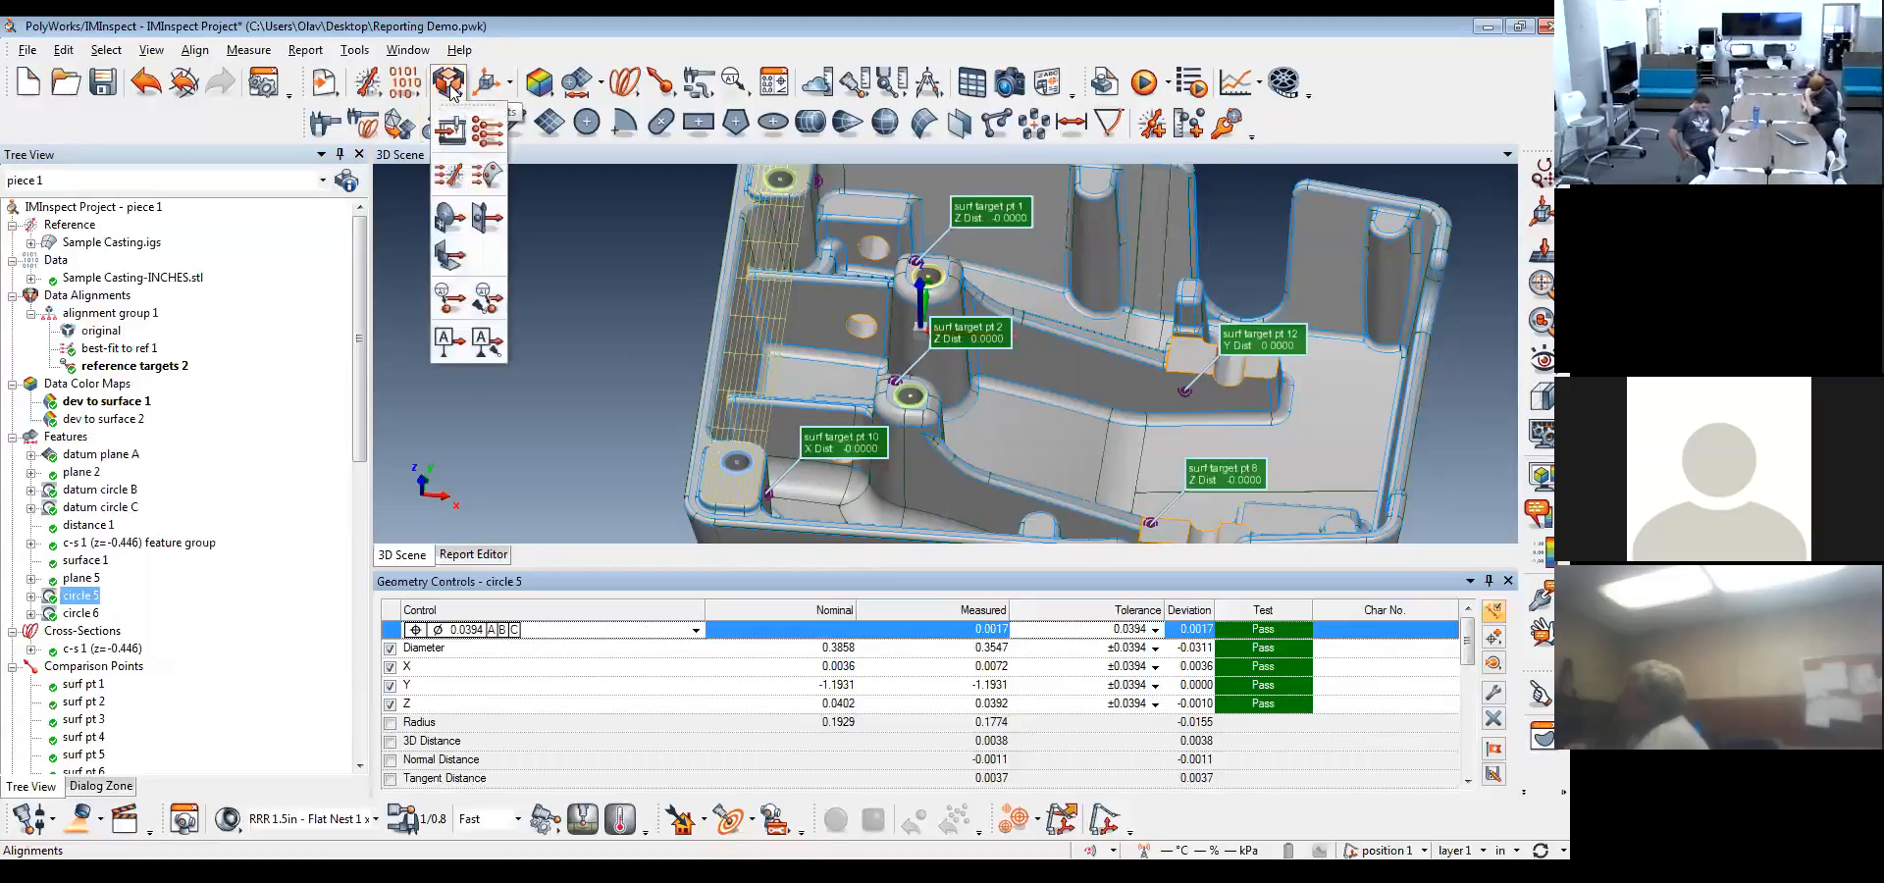
pyautogui.click(458, 343)
pyautogui.click(717, 363)
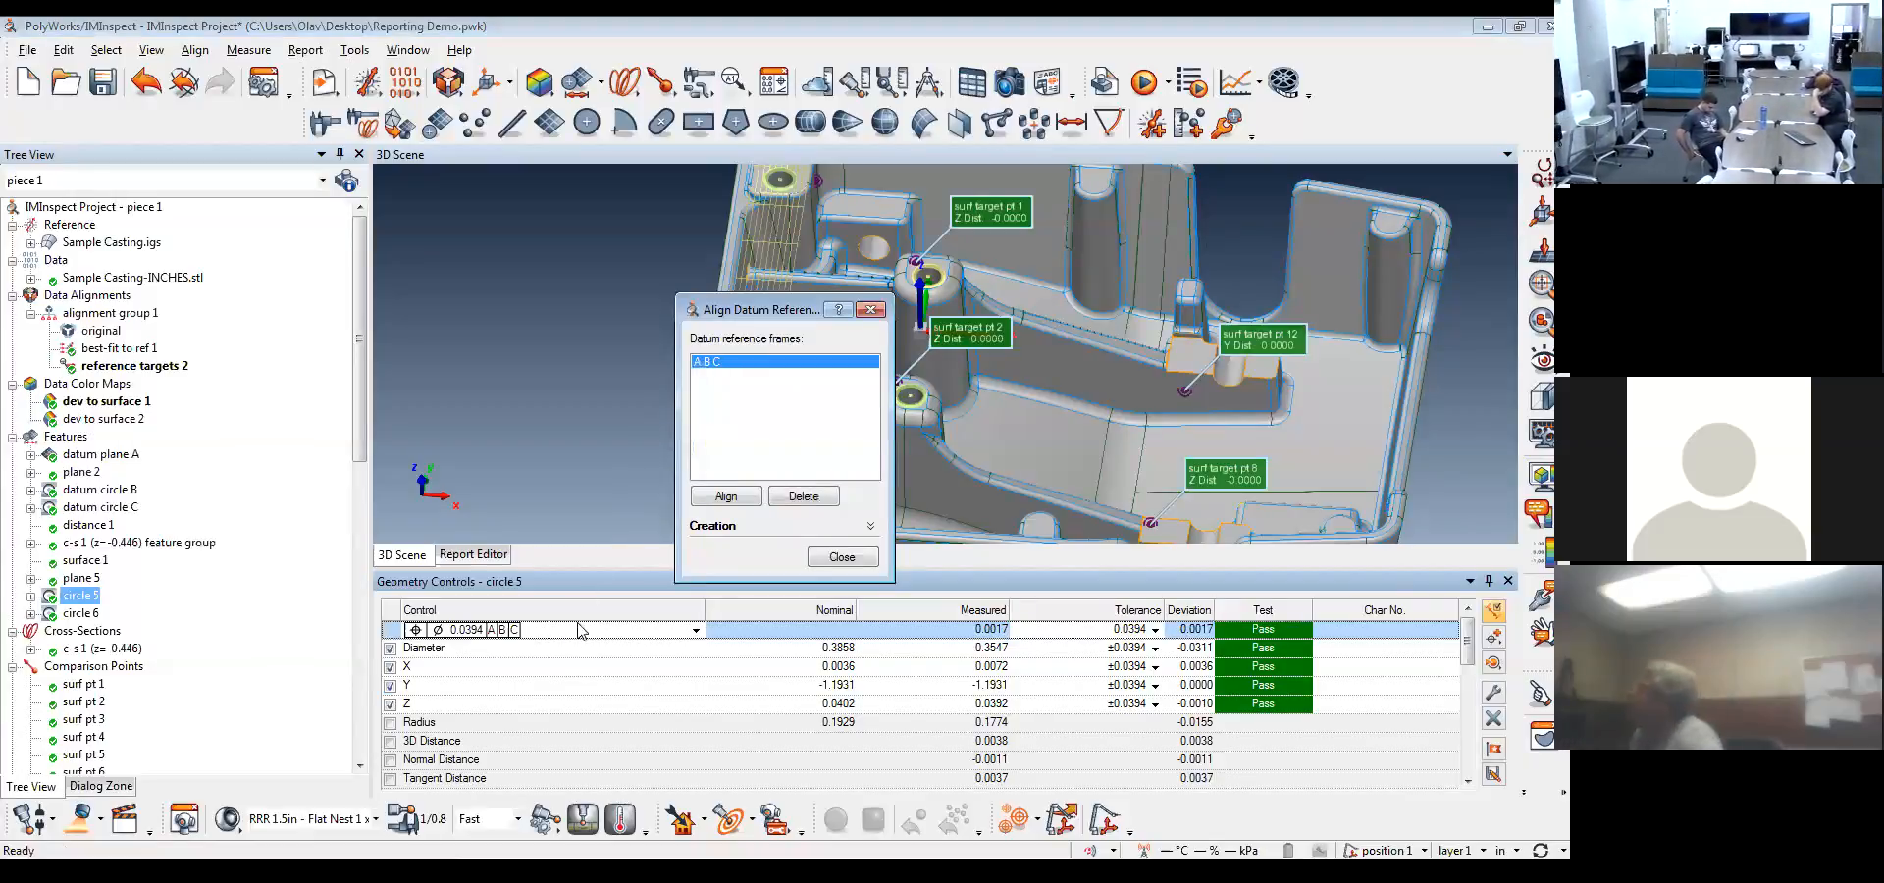
pyautogui.click(721, 497)
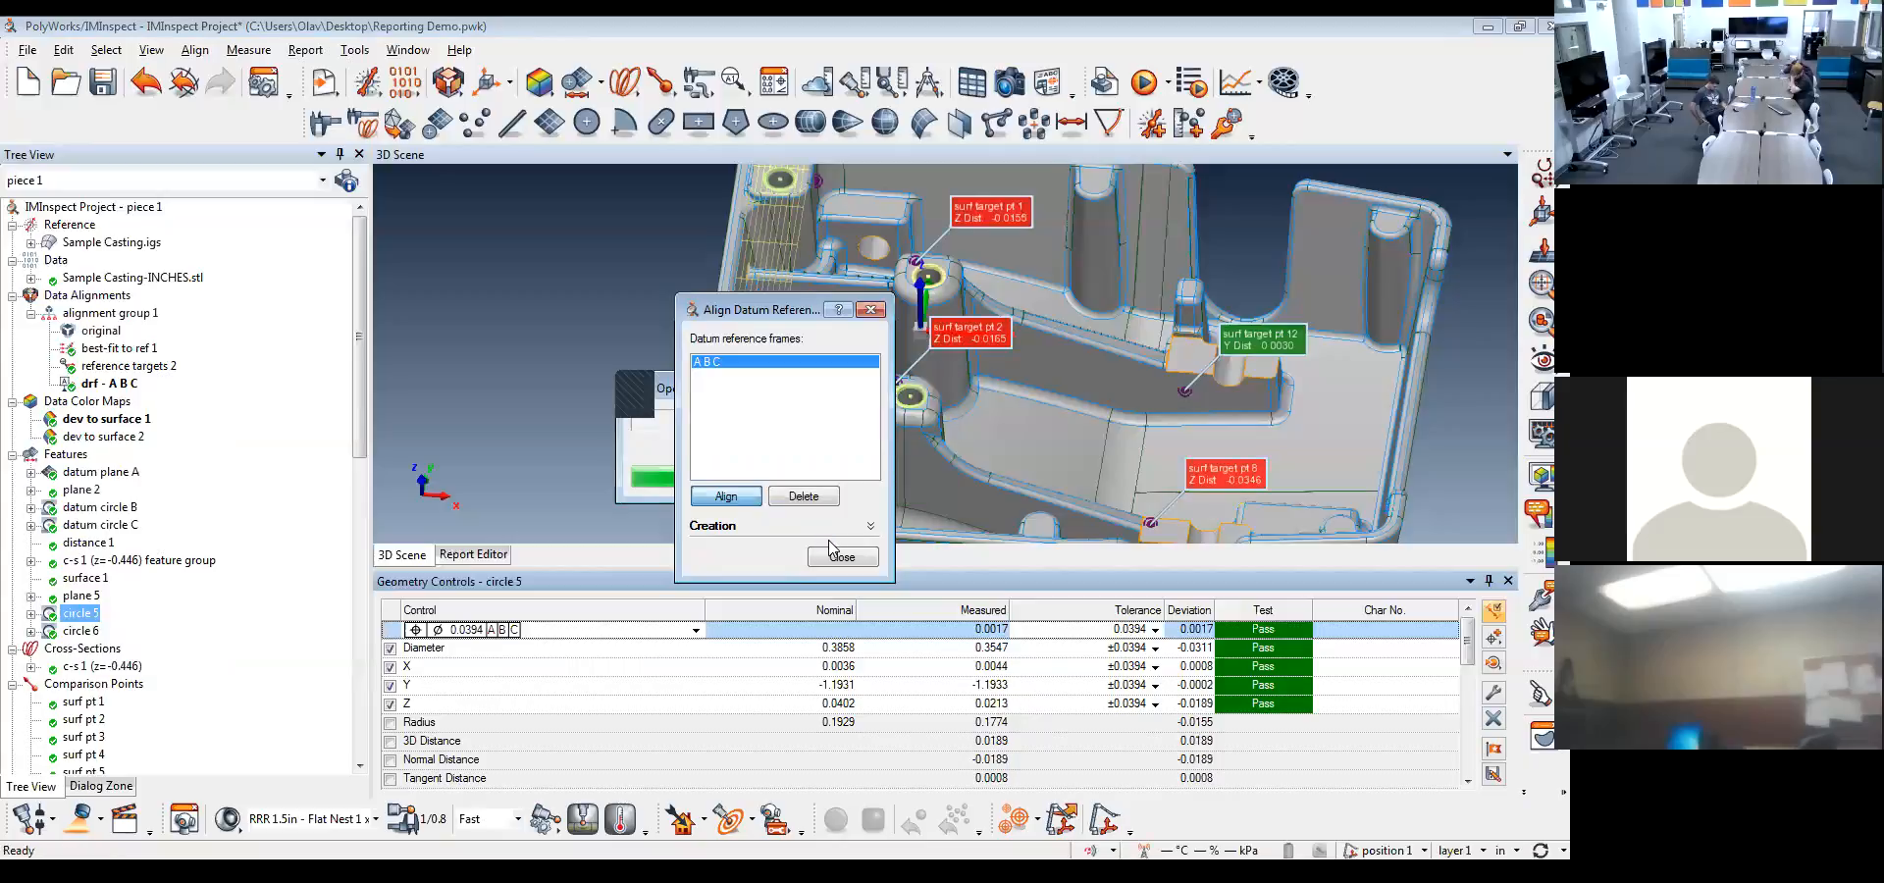
pyautogui.click(846, 559)
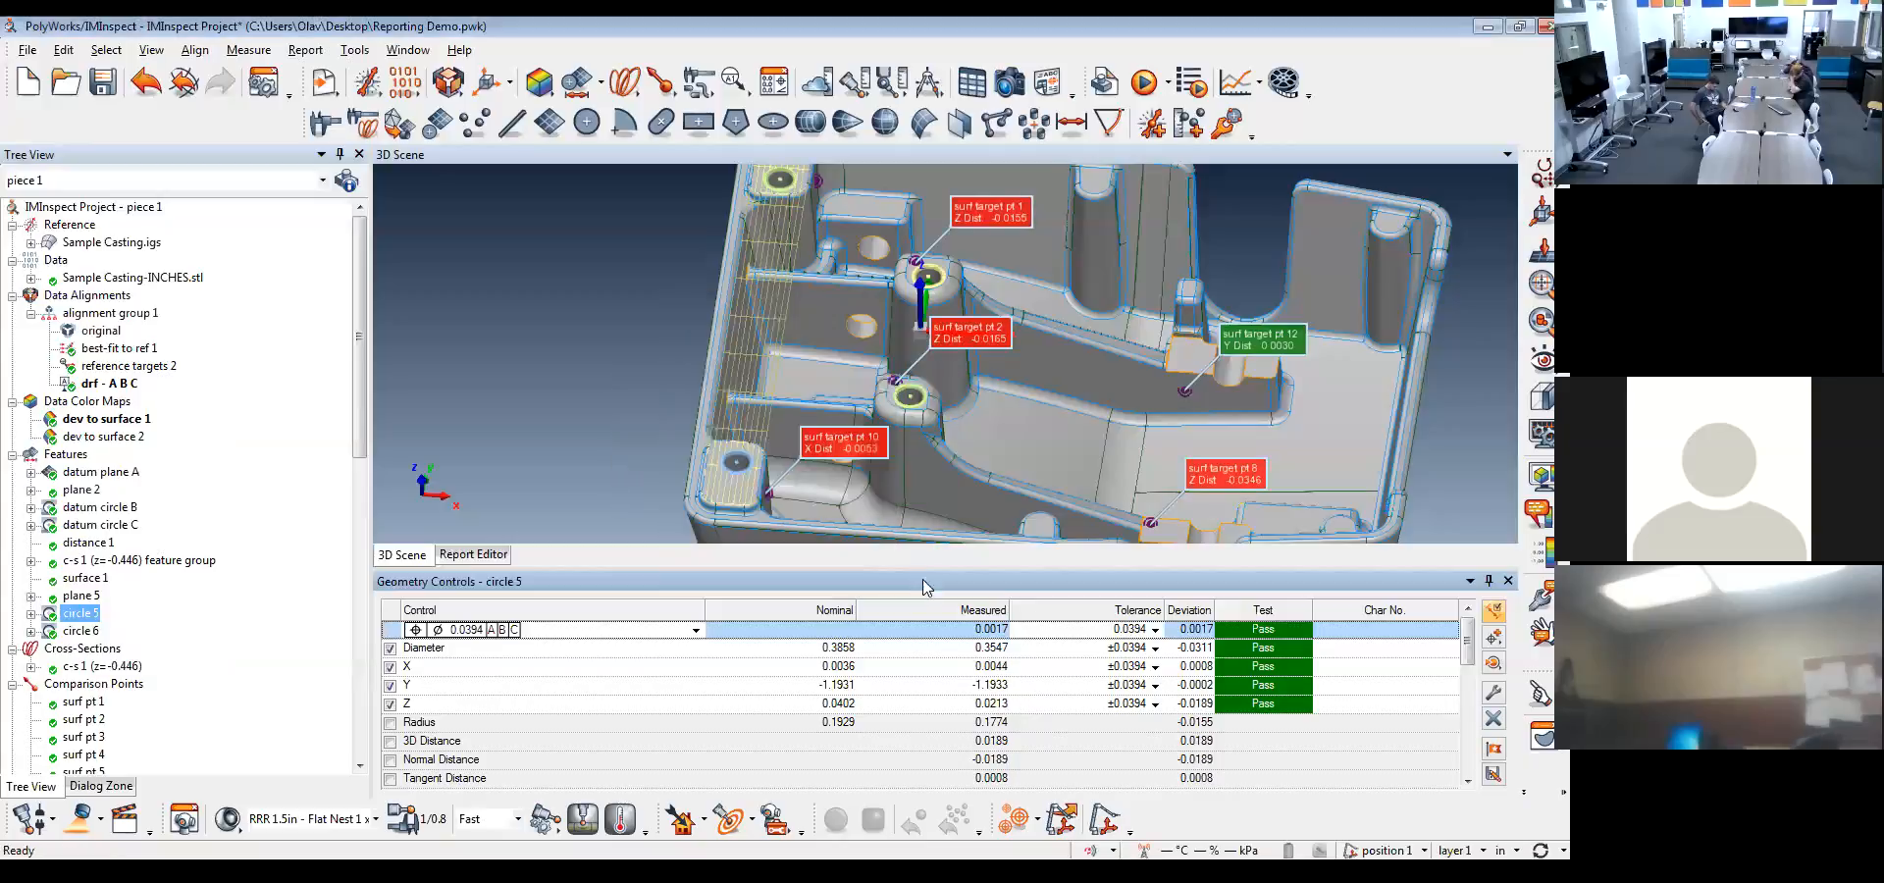
pyautogui.click(1205, 667)
pyautogui.click(1204, 686)
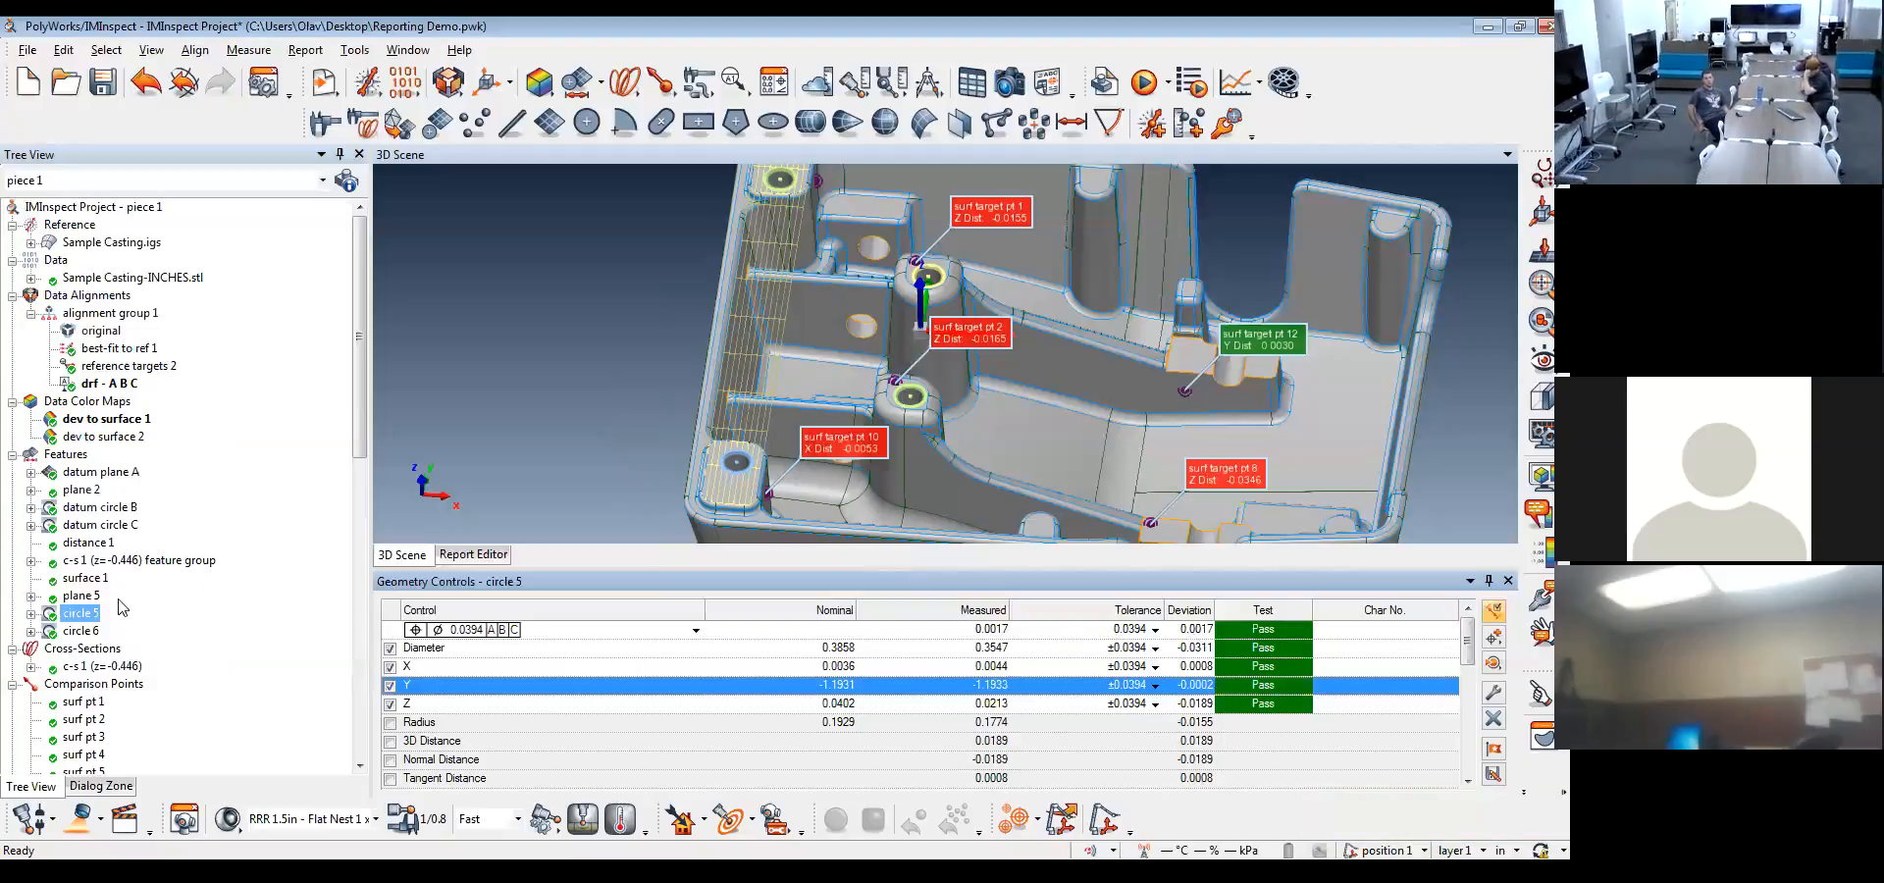
# Create a report table of circles 5 and 6 with the Default 1 format and review its contents
pyautogui.keyDown('ctrl'); pyautogui.click(78, 630); pyautogui.keyUp('ctrl')
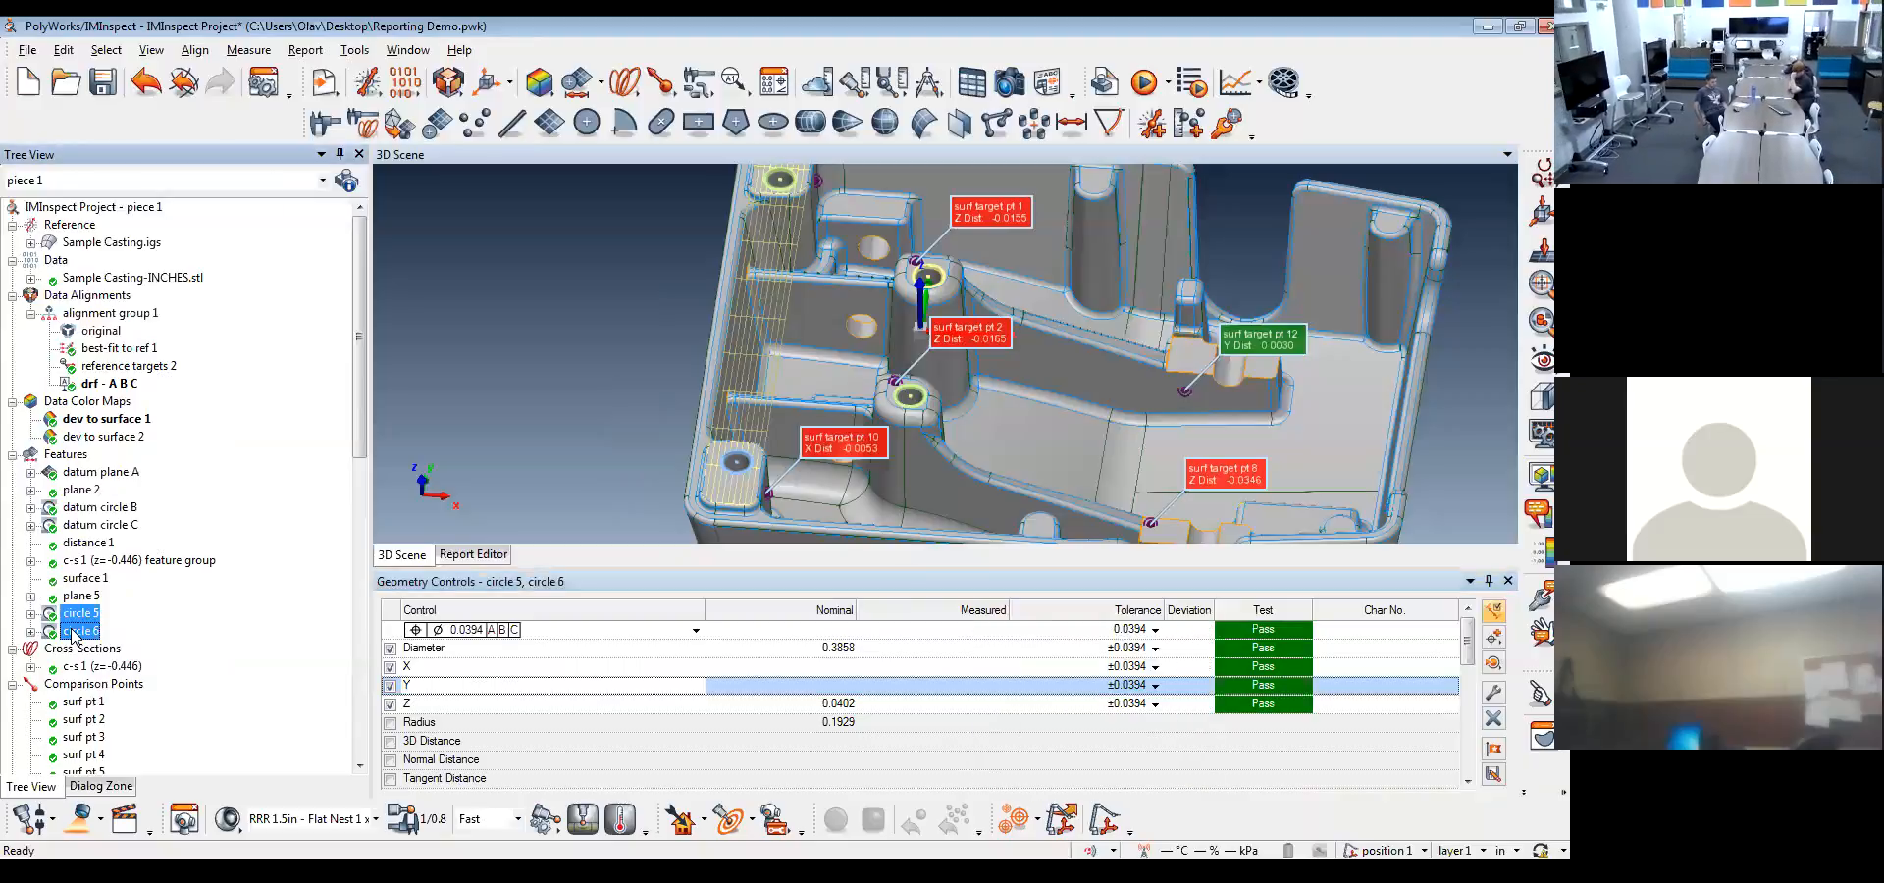
pyautogui.rightClick(74, 634)
pyautogui.moveTo(142, 545)
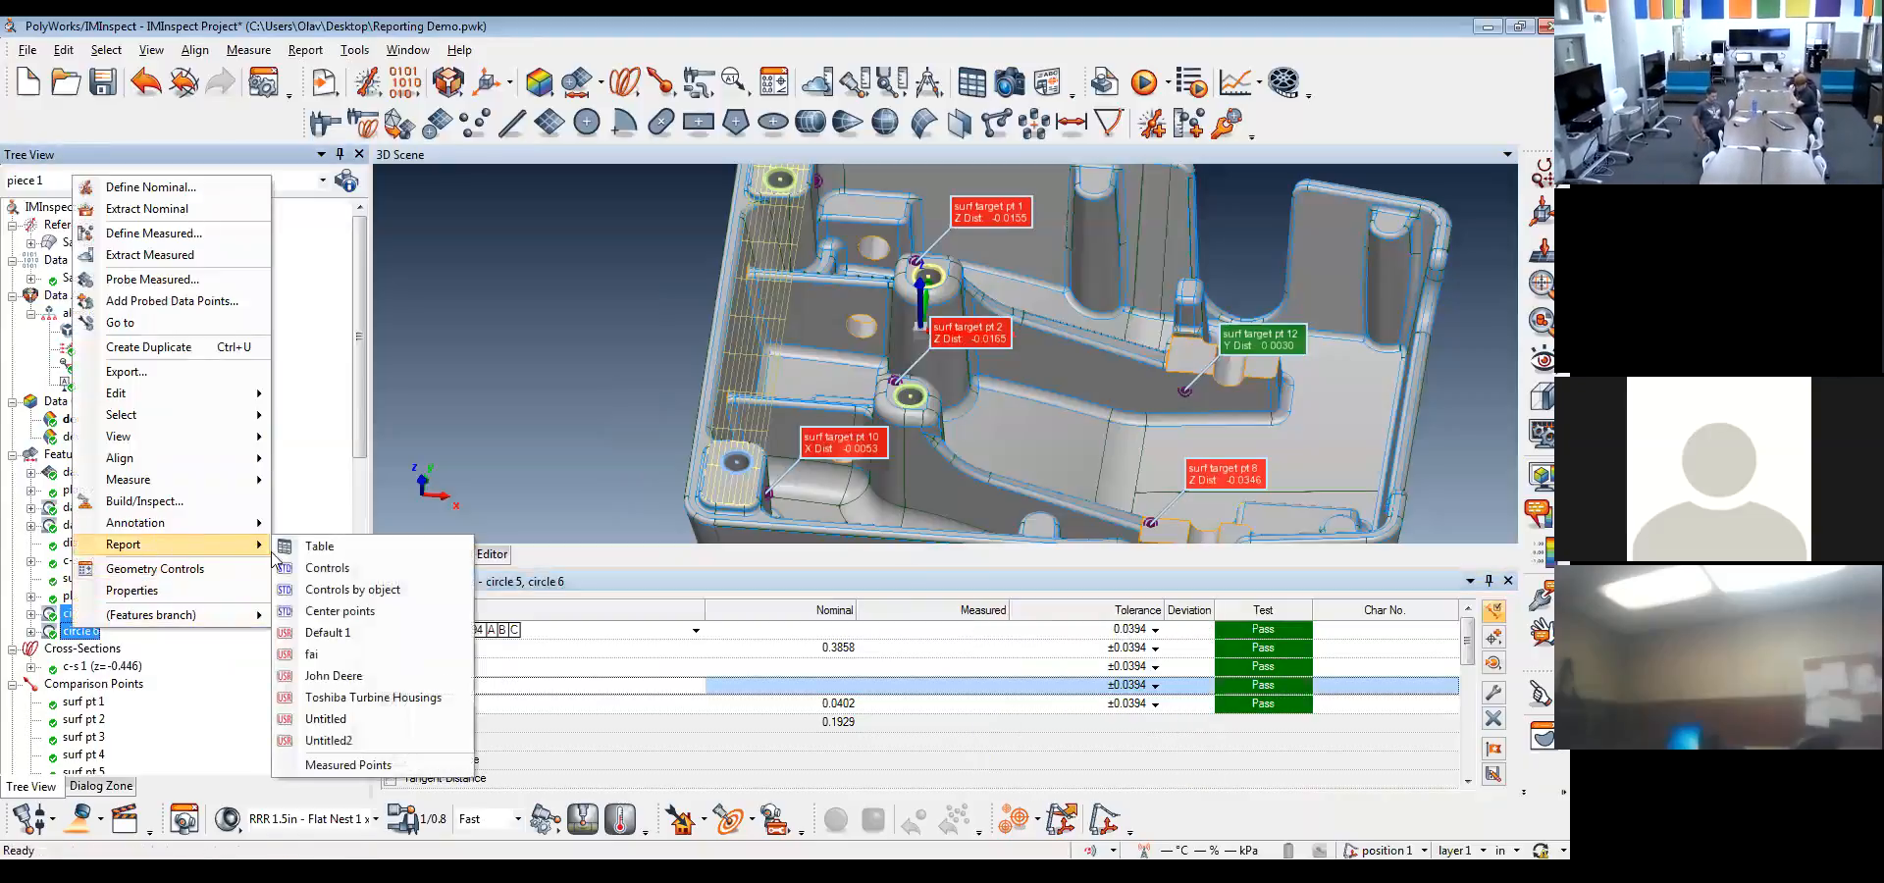
pyautogui.click(333, 636)
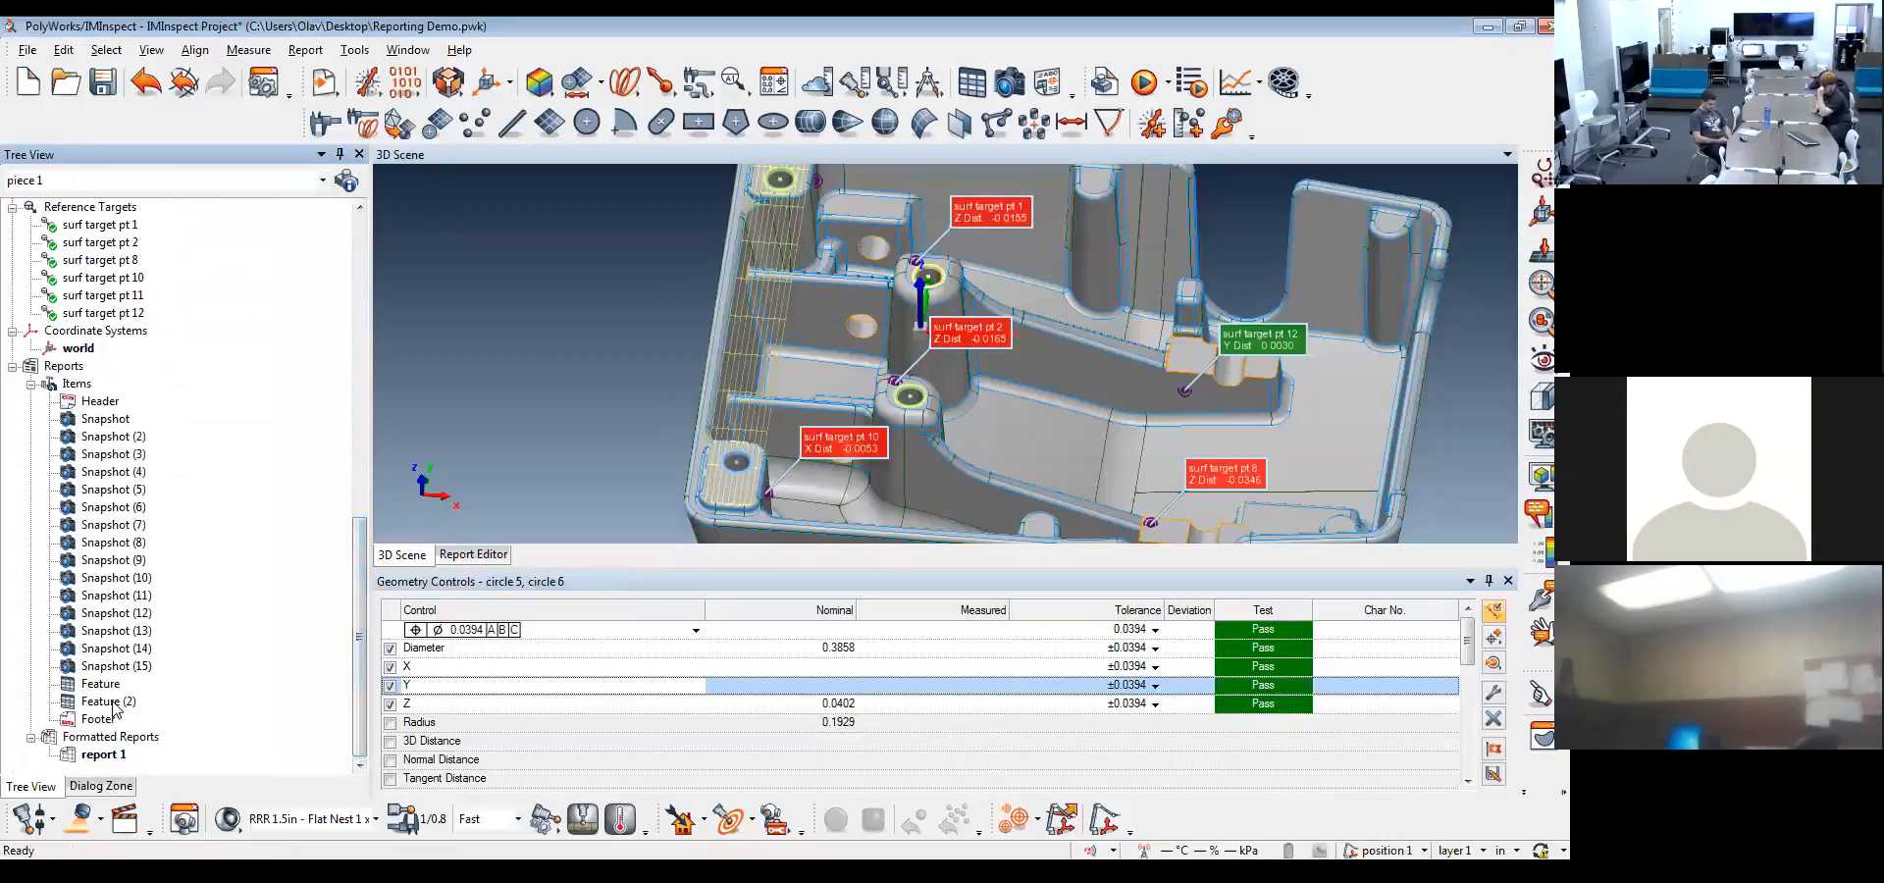
pyautogui.doubleClick(113, 702)
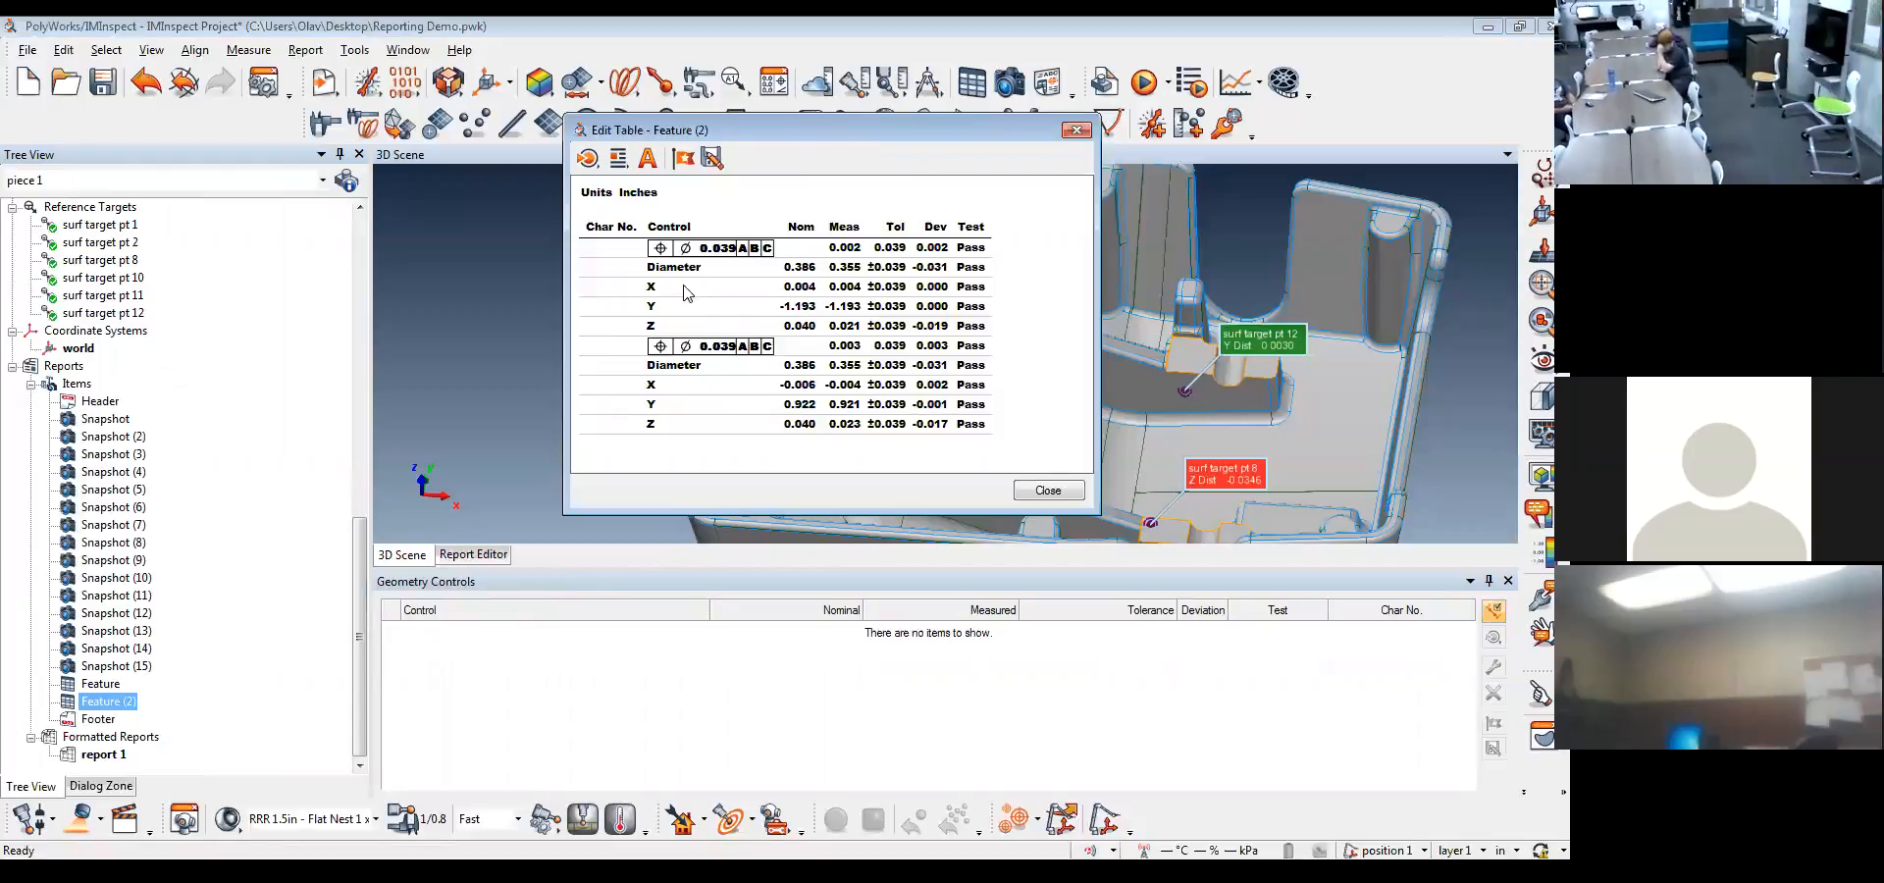
pyautogui.click(1048, 490)
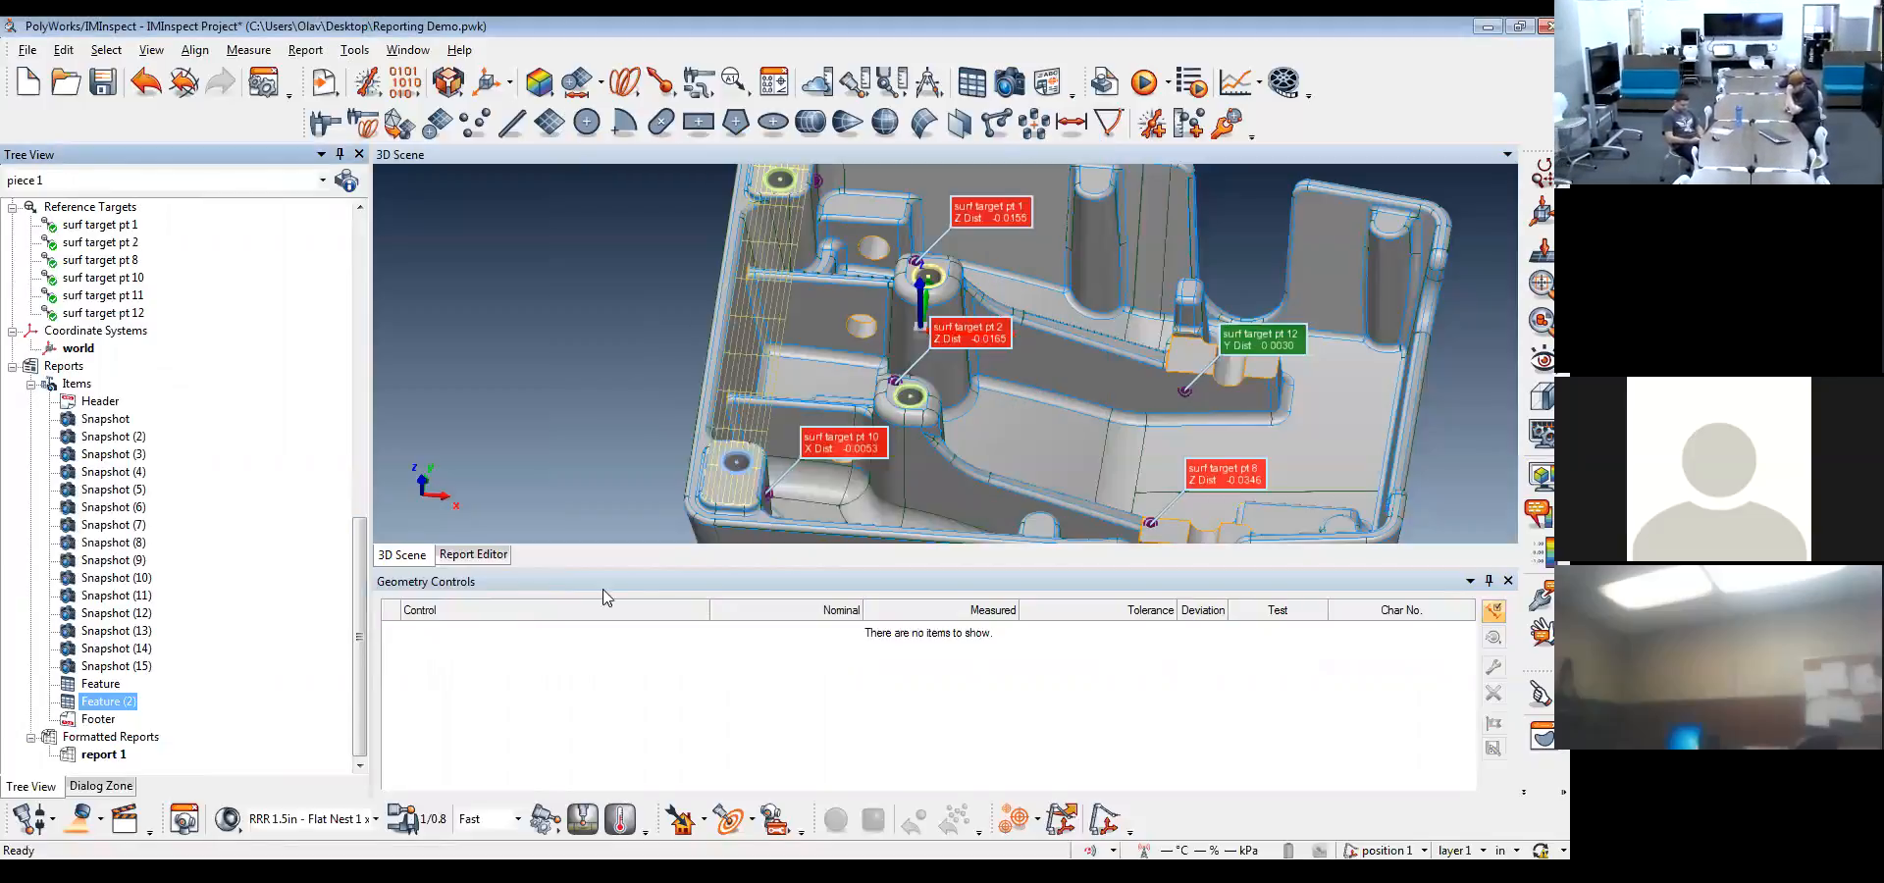
# Close the geometry controls and place the Feature (2) table on report page 7 directly below the first feature table
pyautogui.click(502, 557)
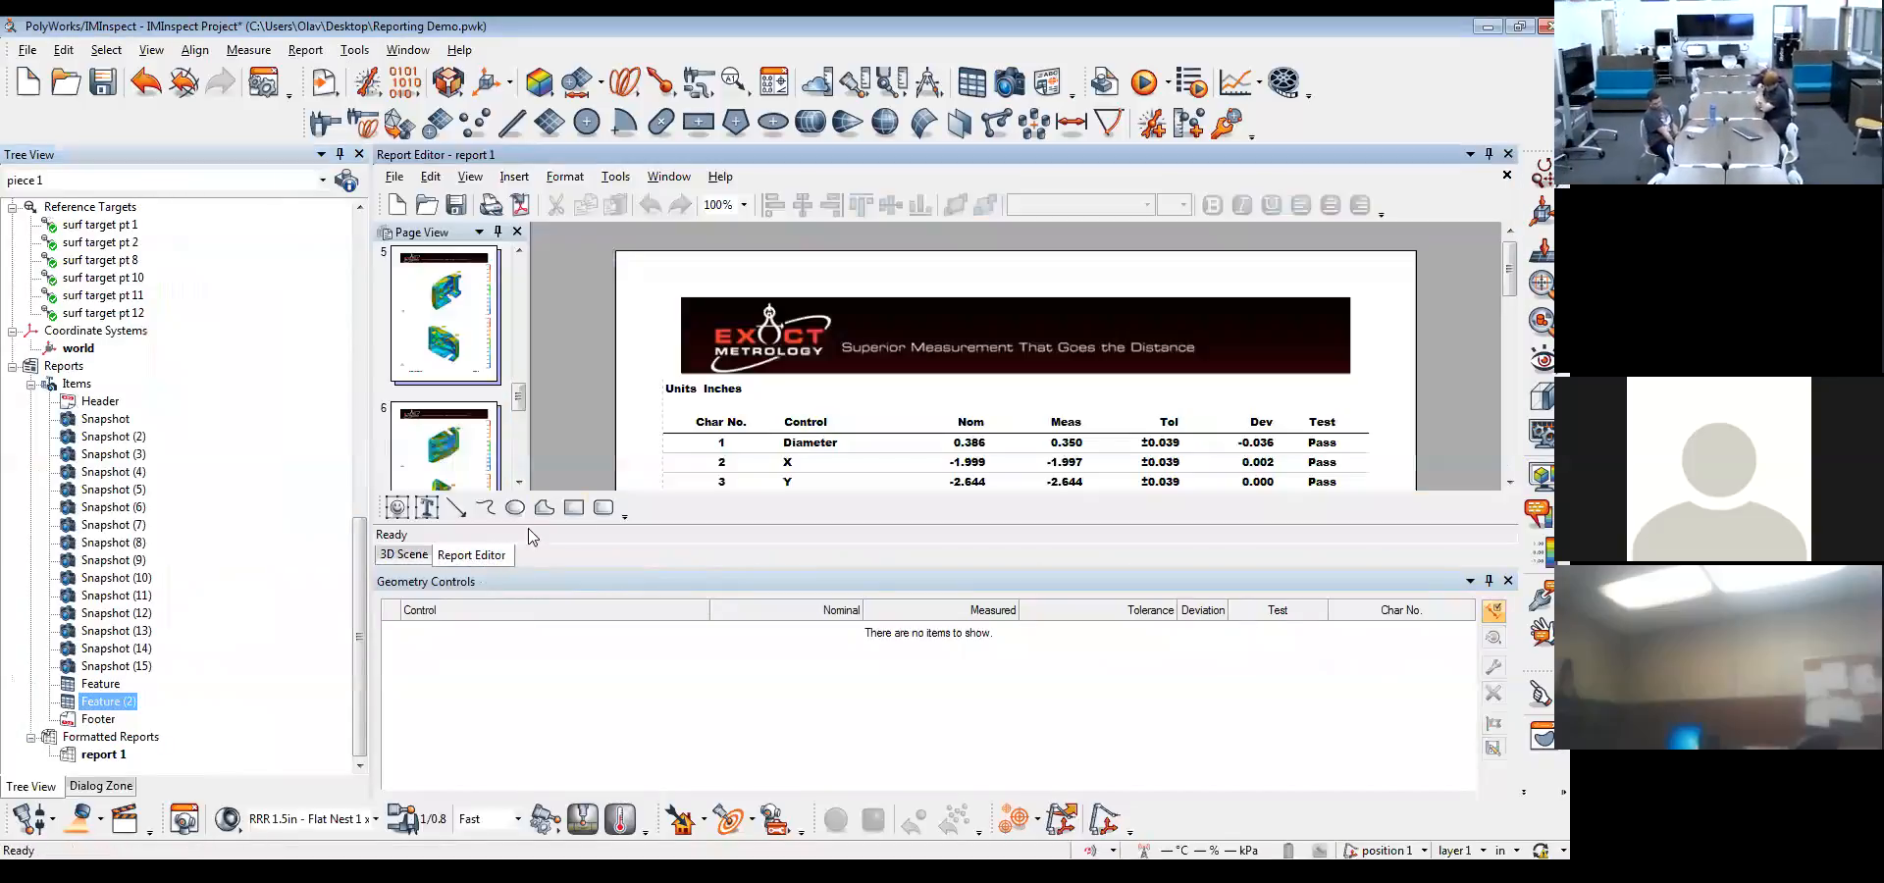
pyautogui.click(1507, 580)
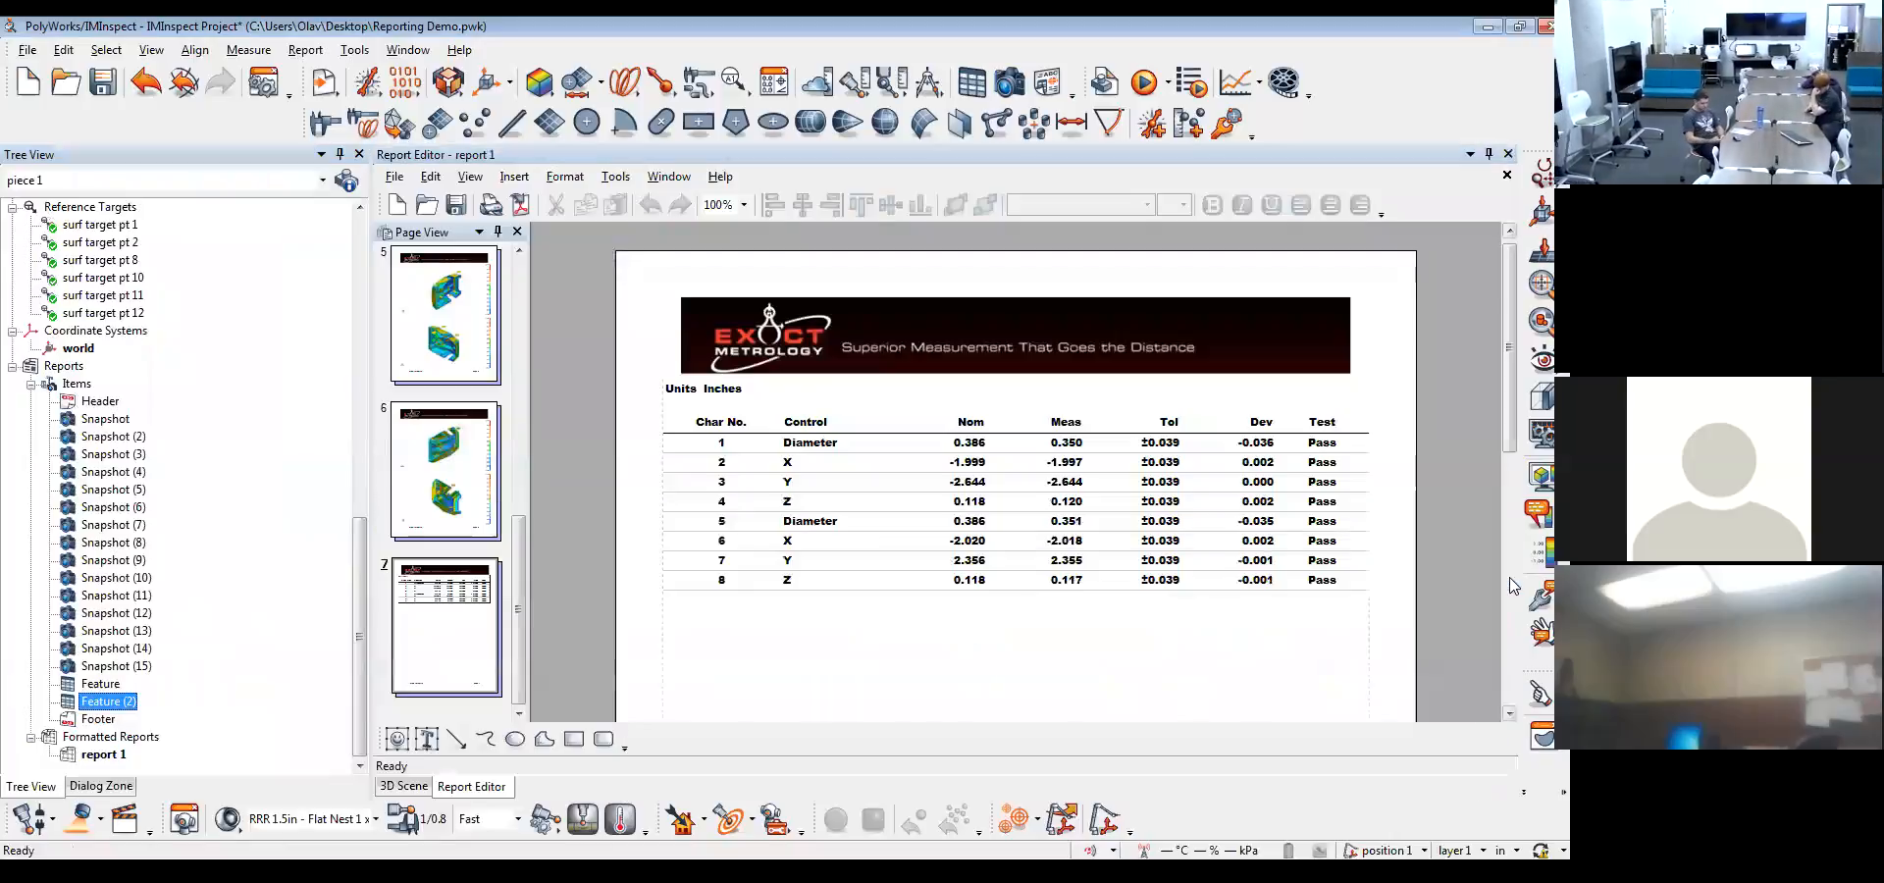
pyautogui.scroll(-2, 1516, 377)
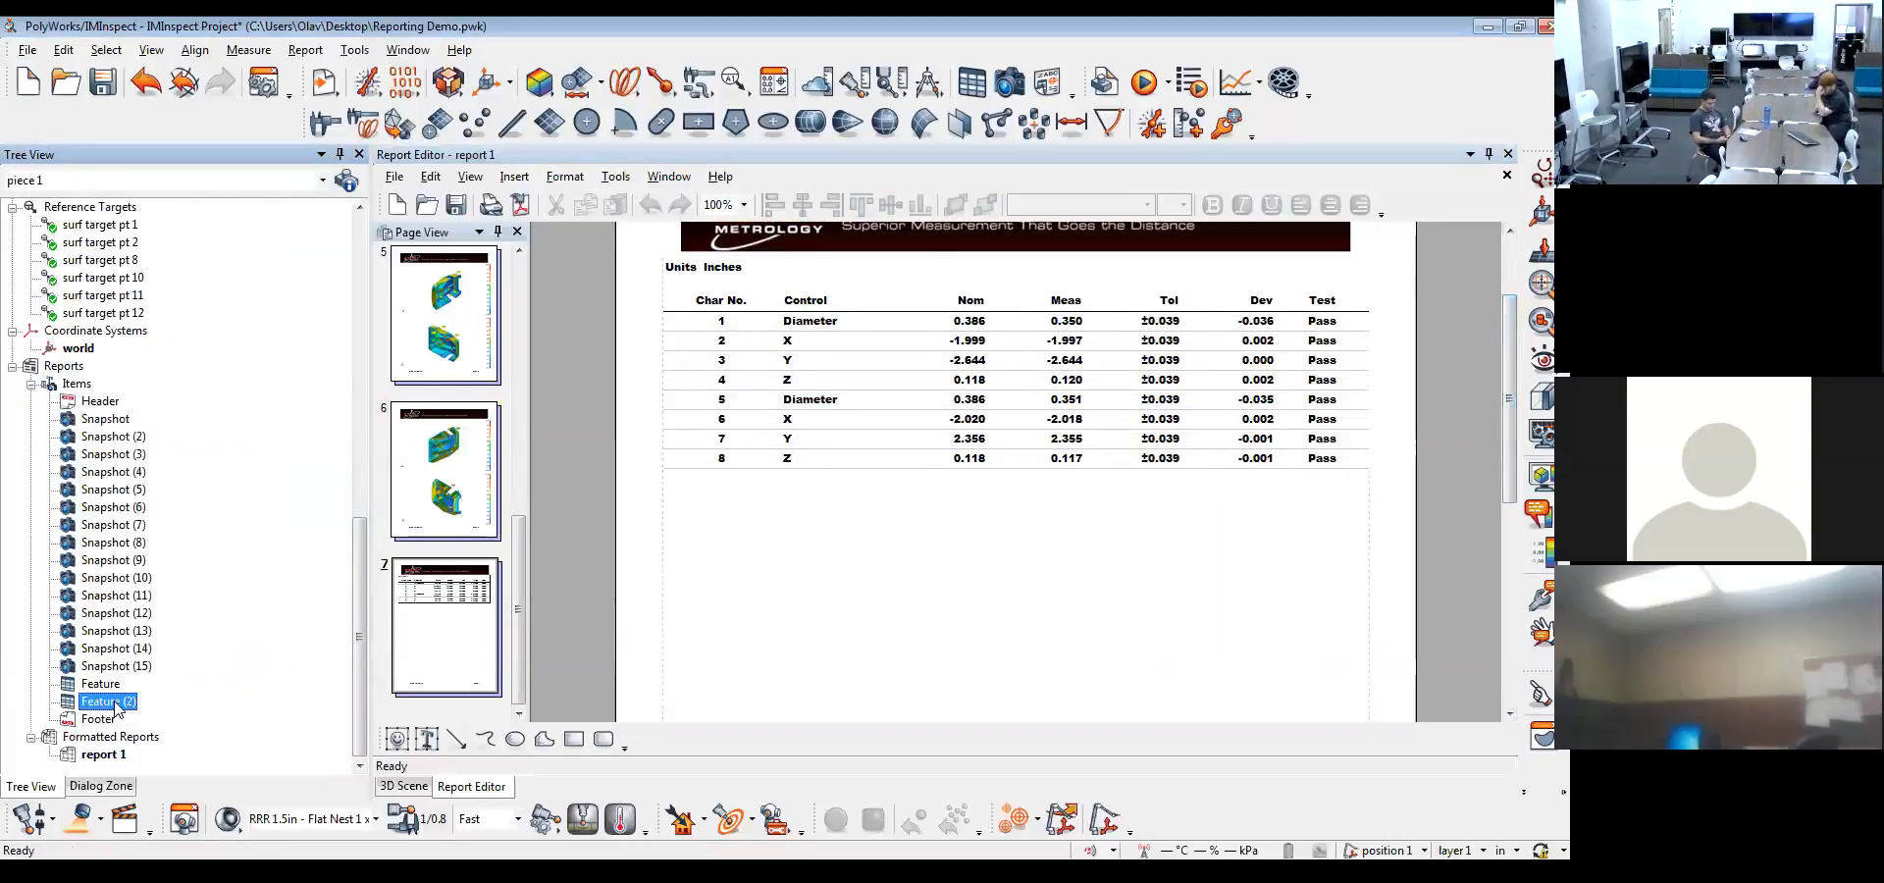
pyautogui.moveTo(116, 706); pyautogui.dragTo(1015, 611)
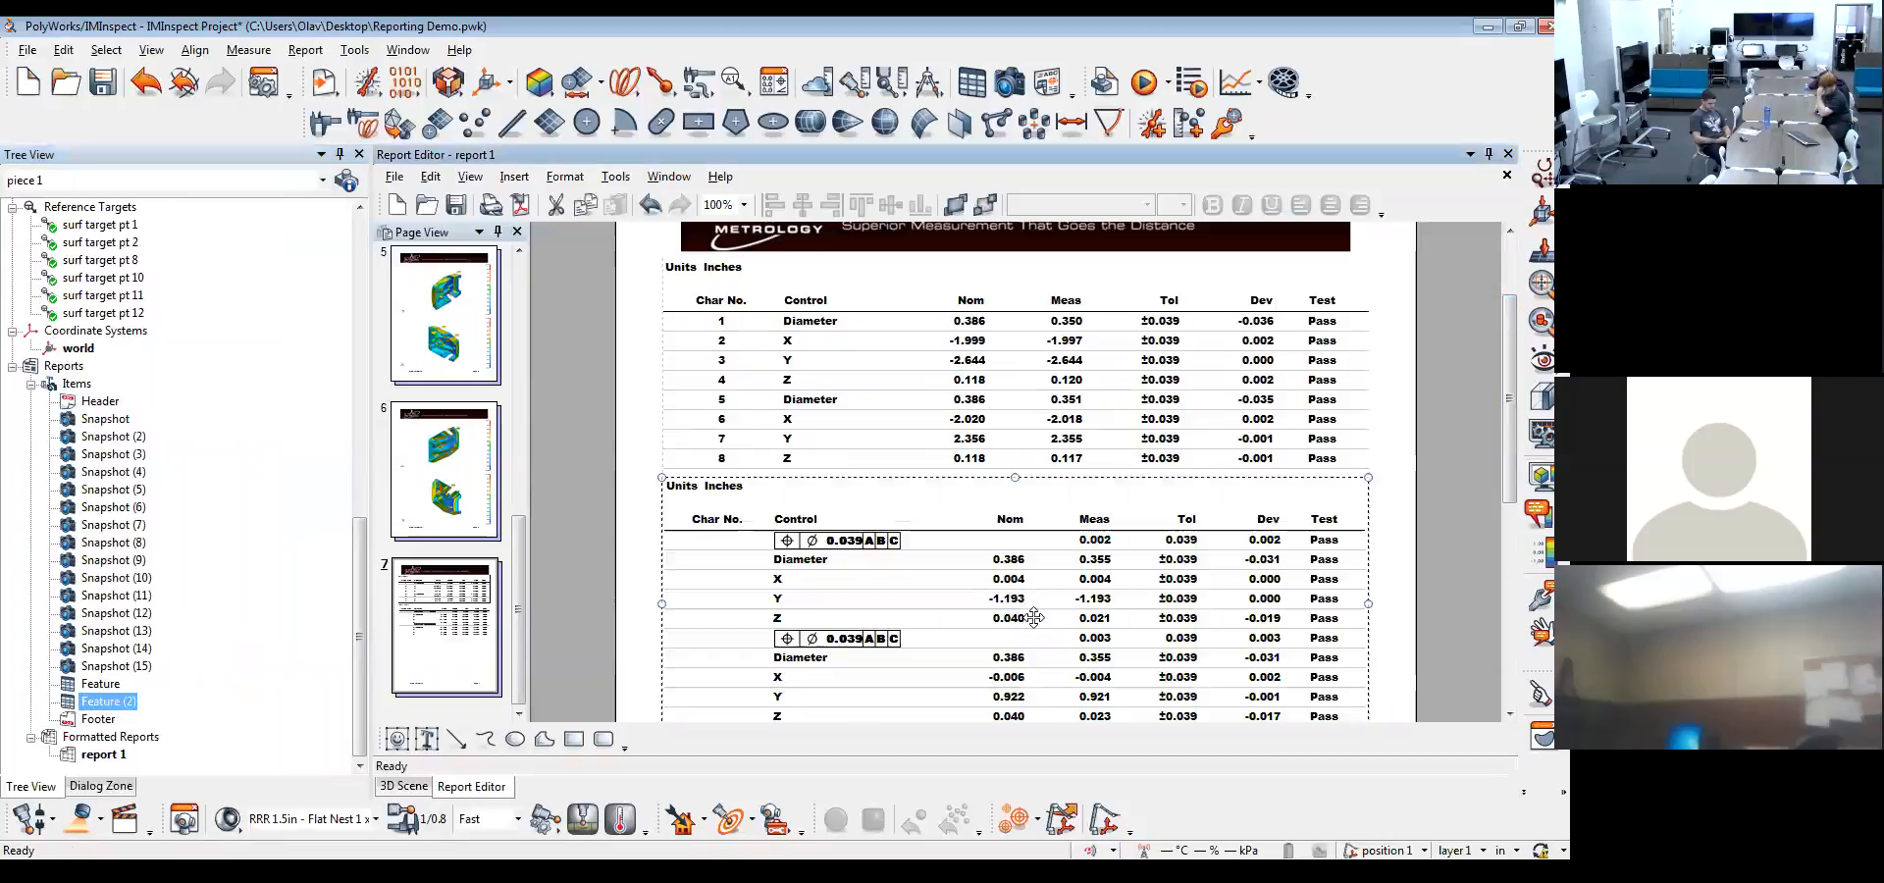
pyautogui.scroll(-1, 1034, 616)
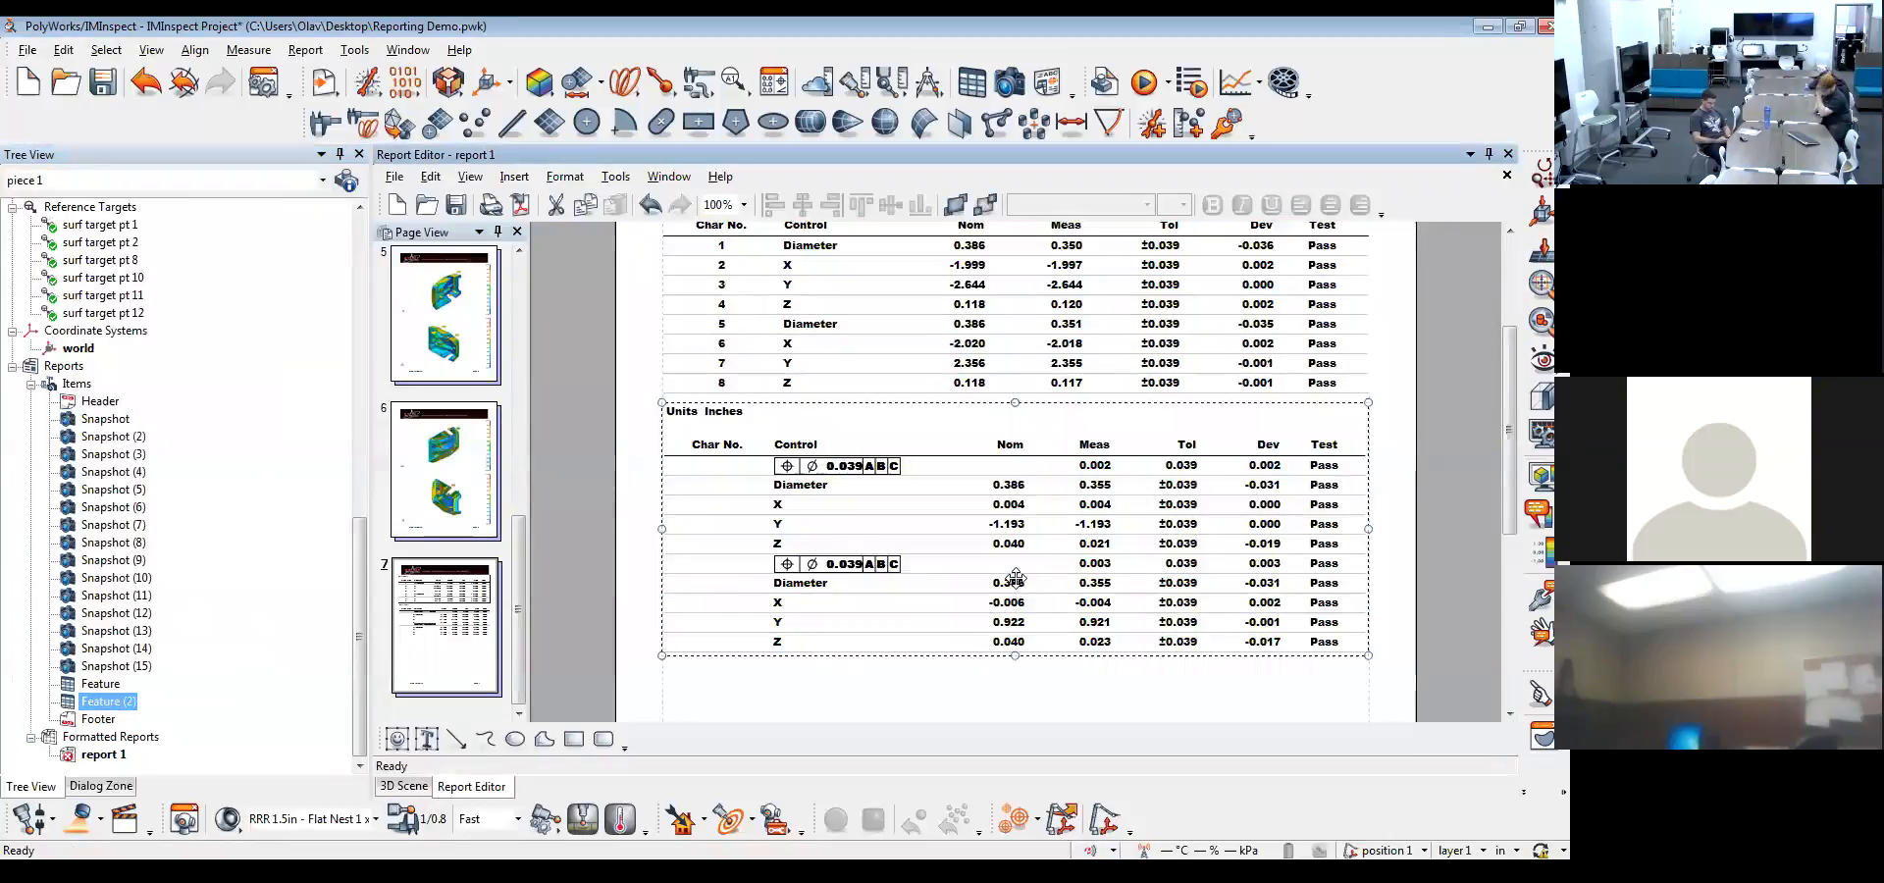
# Compare the two tables on page 7 and check the lower table's item properties
pyautogui.scroll(1, 1015, 579)
pyautogui.click(800, 339)
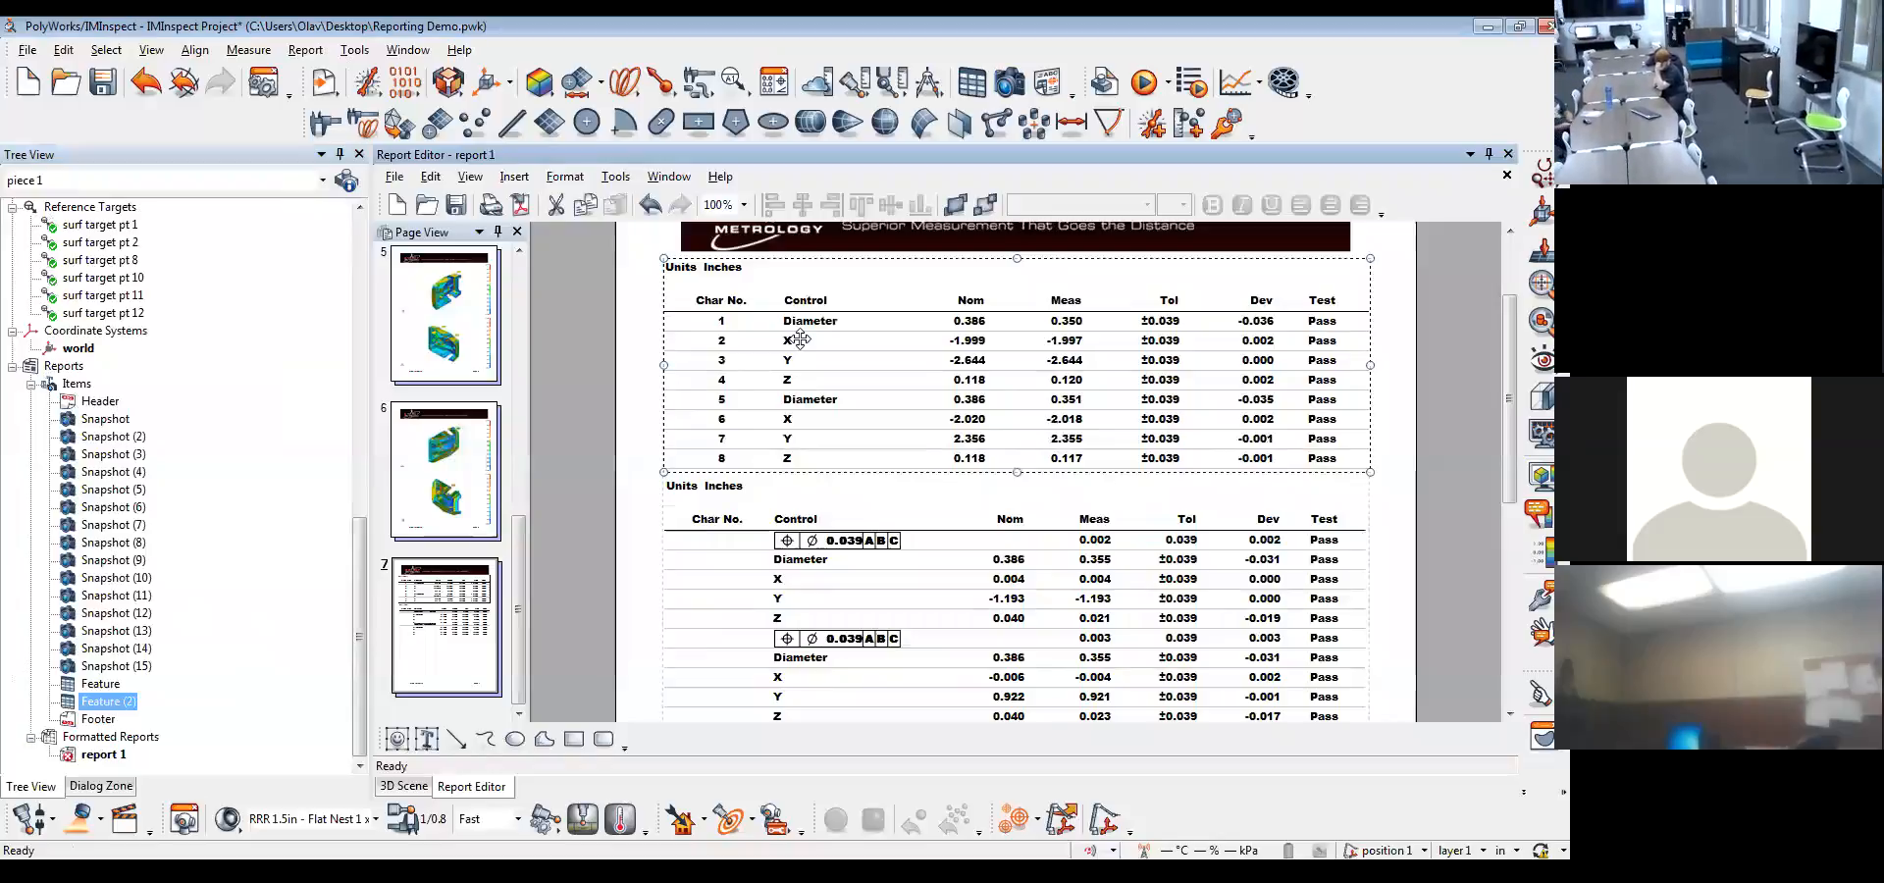
pyautogui.click(793, 530)
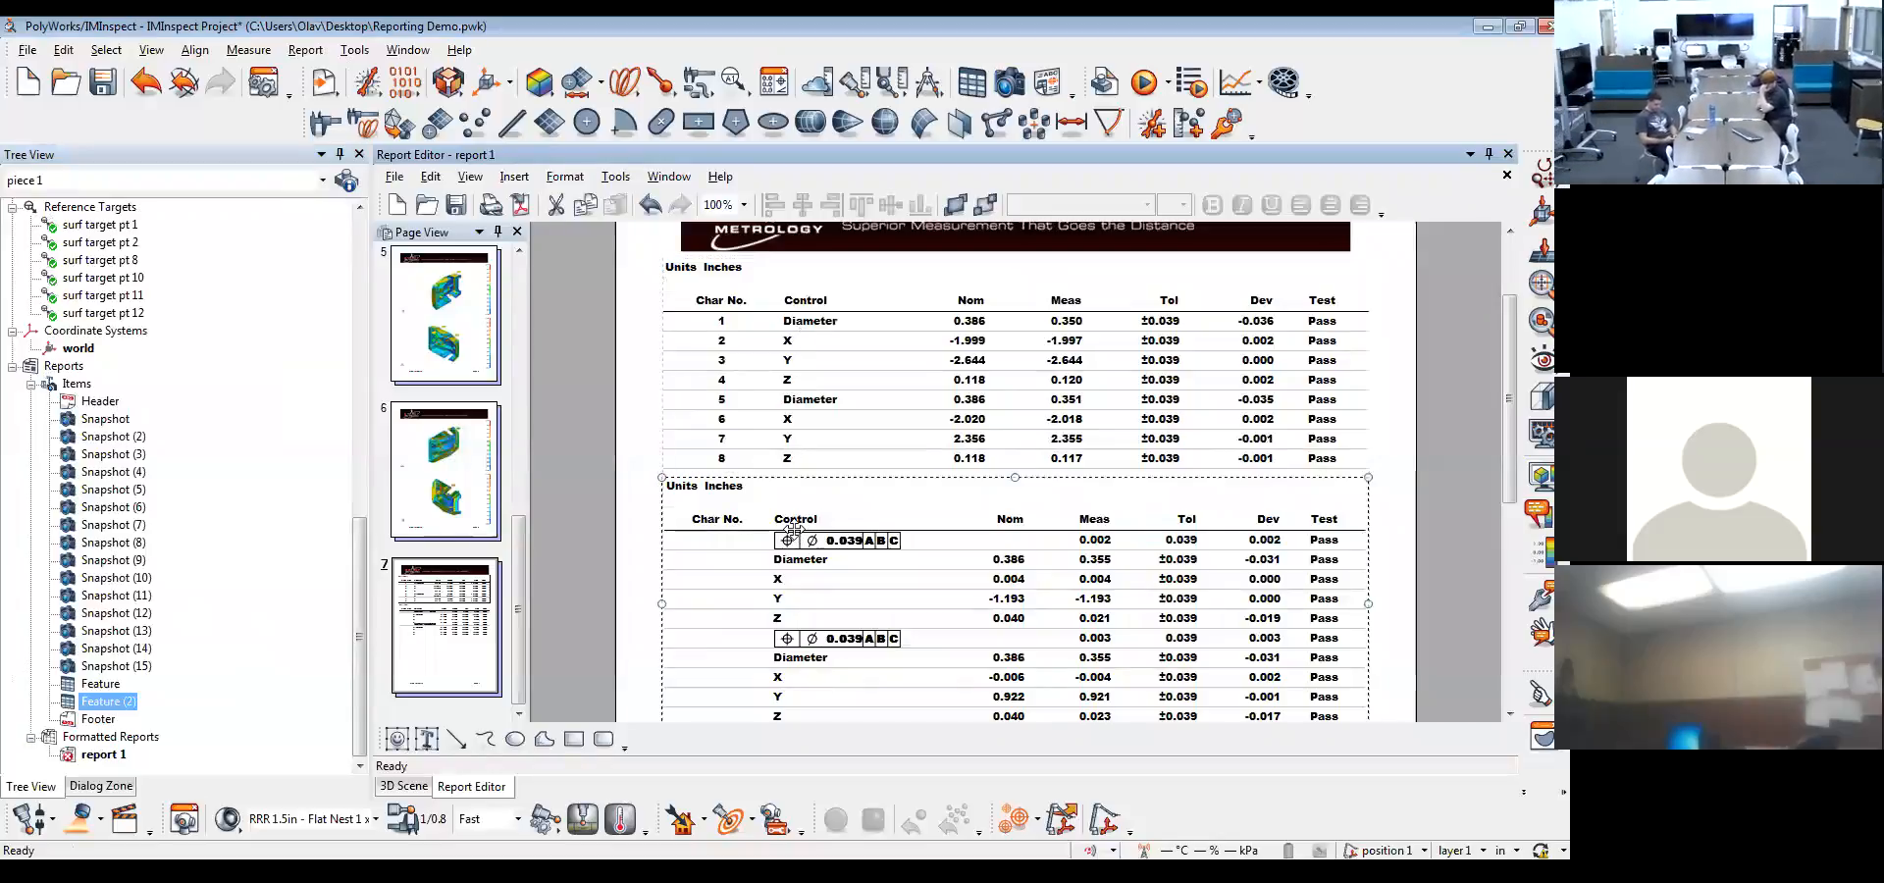
pyautogui.rightClick(793, 530)
pyautogui.click(829, 512)
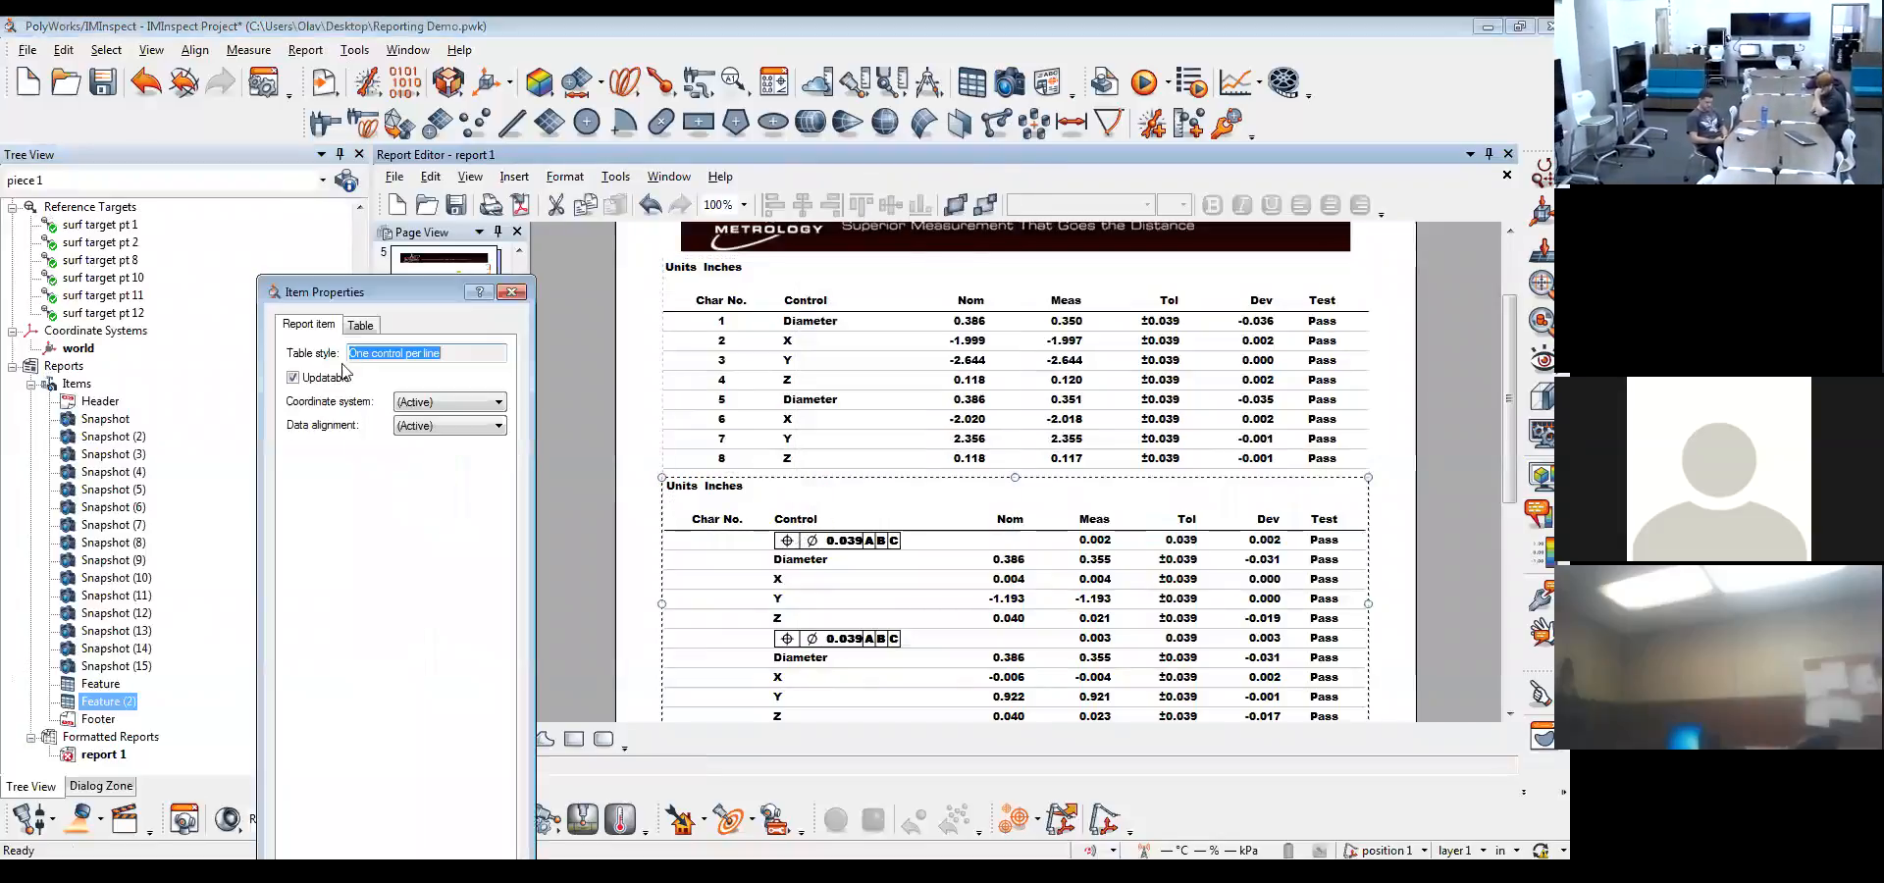
pyautogui.click(512, 291)
# Remove the length units from the header of the lower table, the one for circles 5 and 6
pyautogui.doubleClick(805, 551)
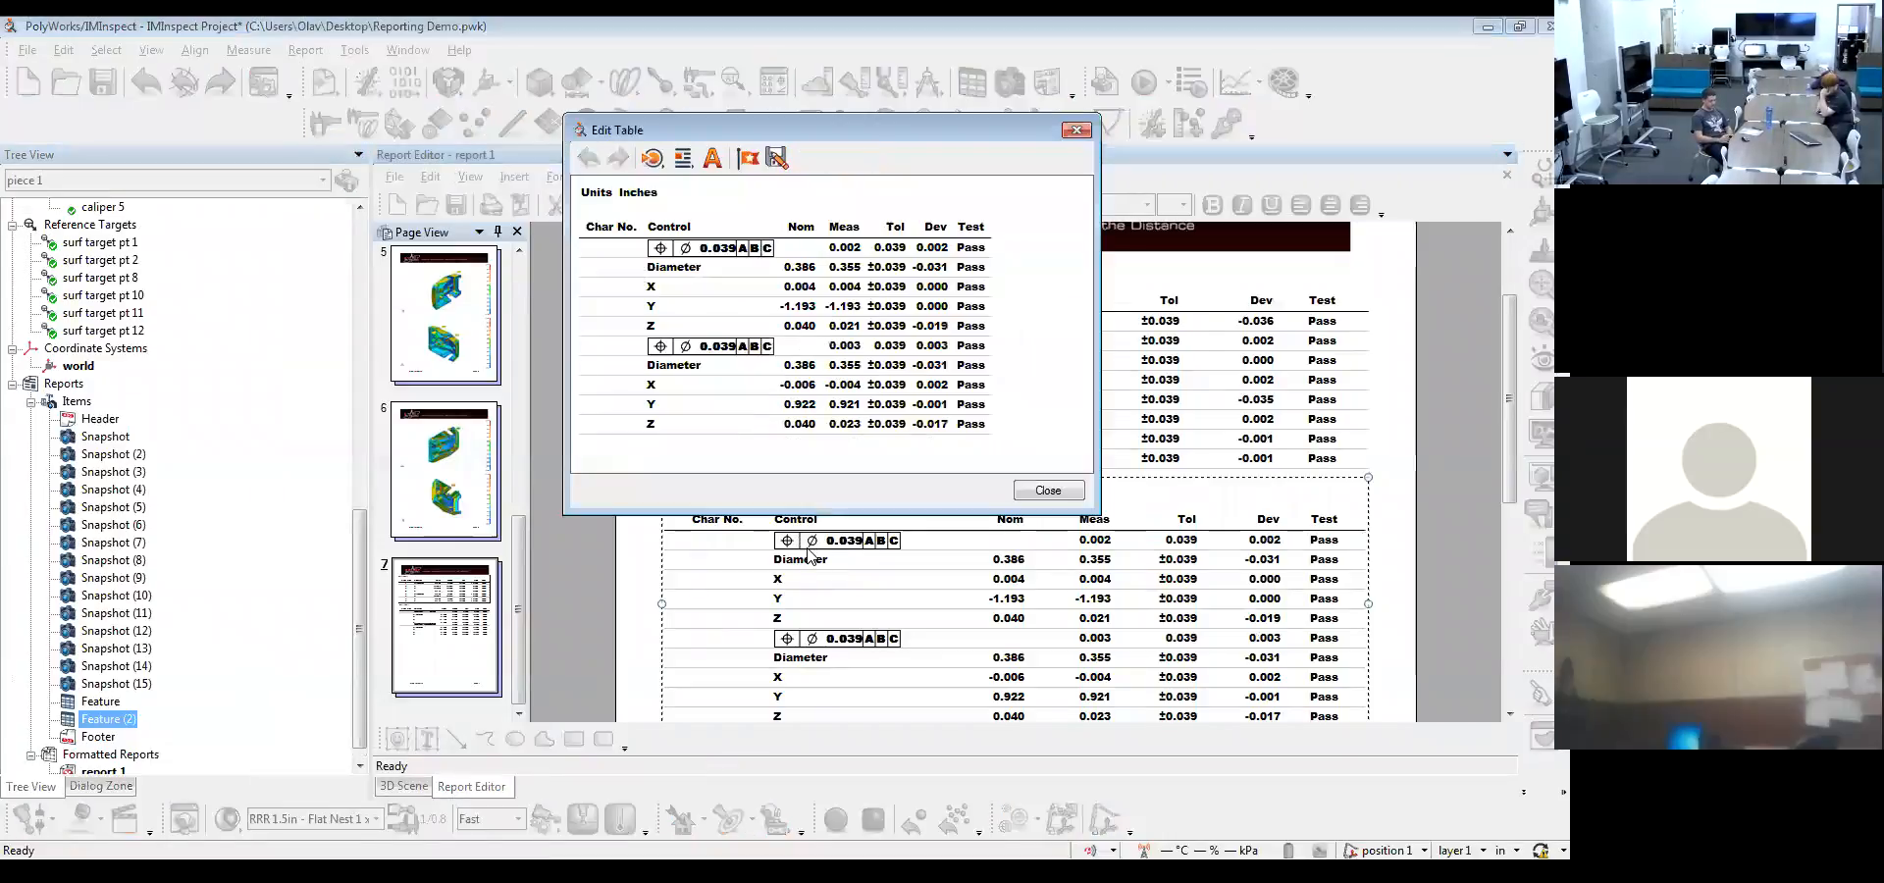
pyautogui.rightClick(627, 192)
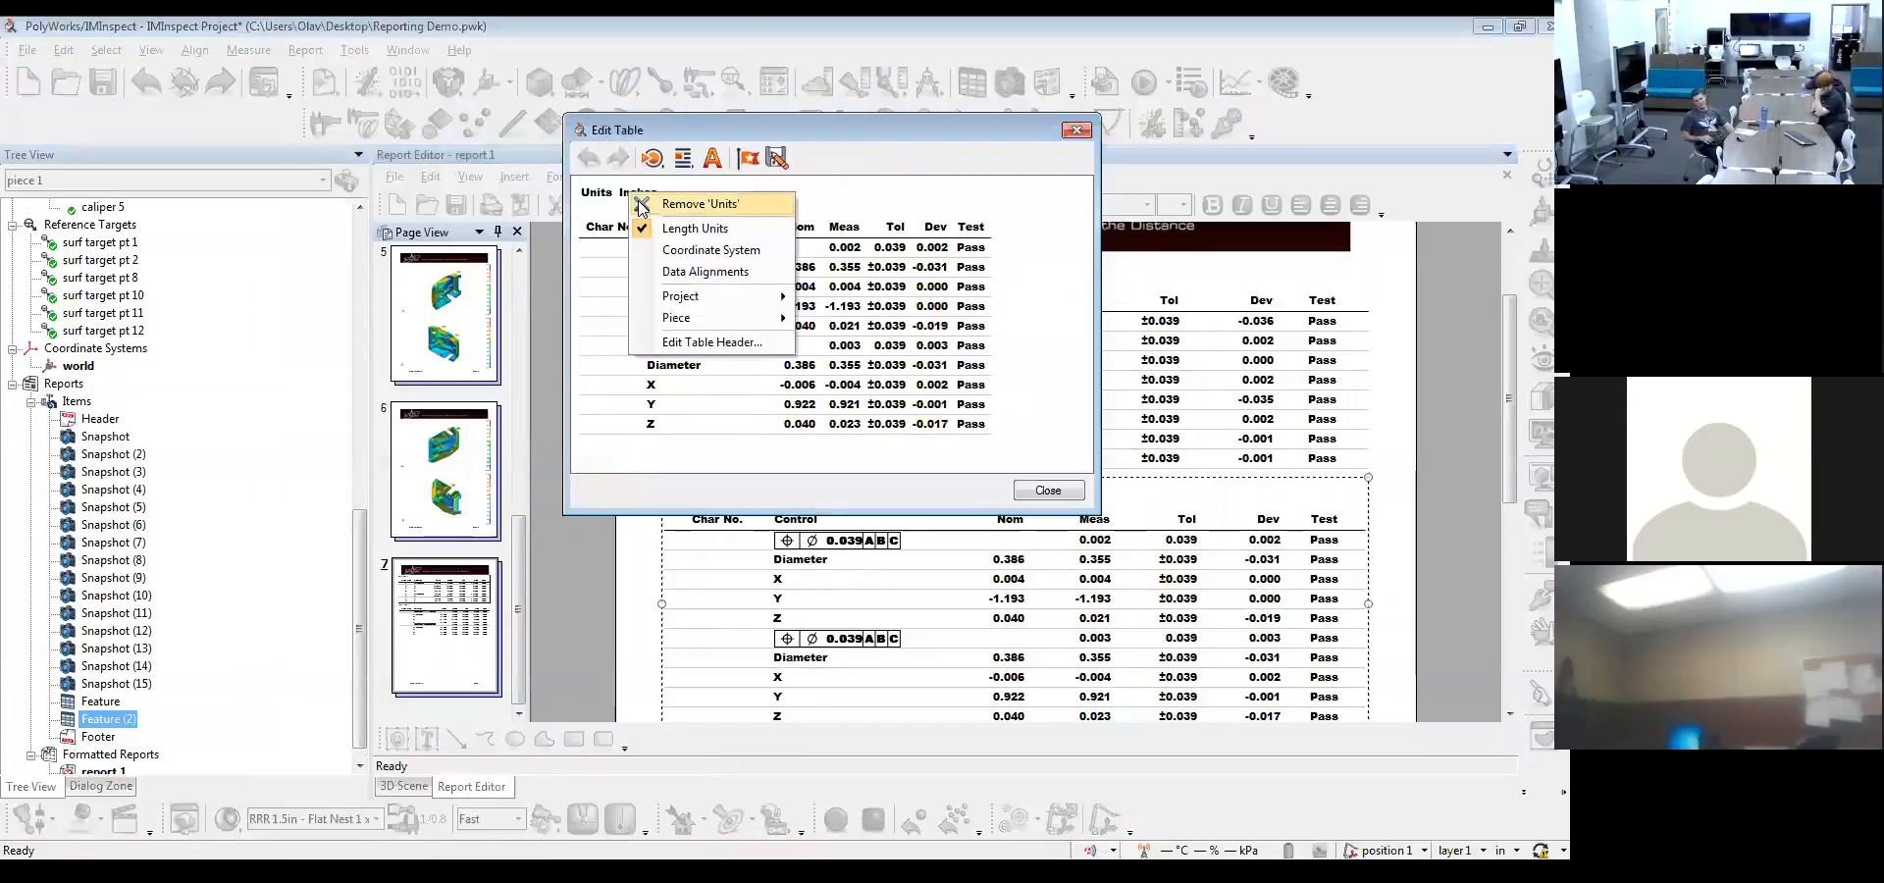
pyautogui.click(649, 236)
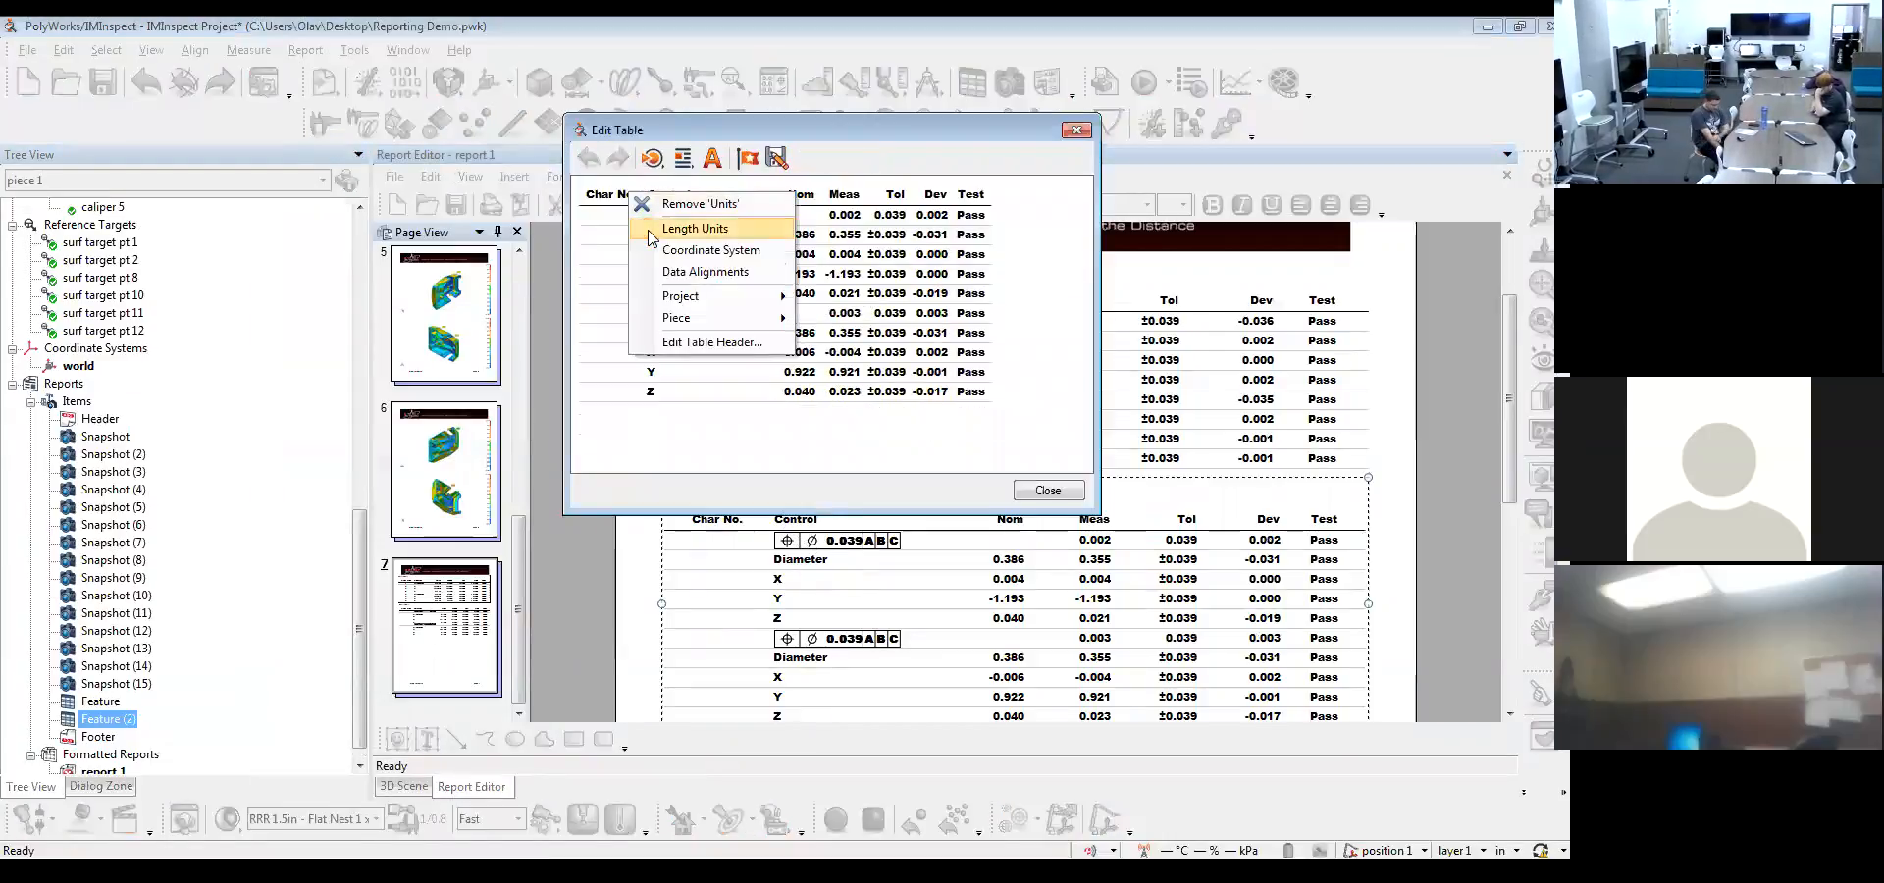
pyautogui.click(851, 444)
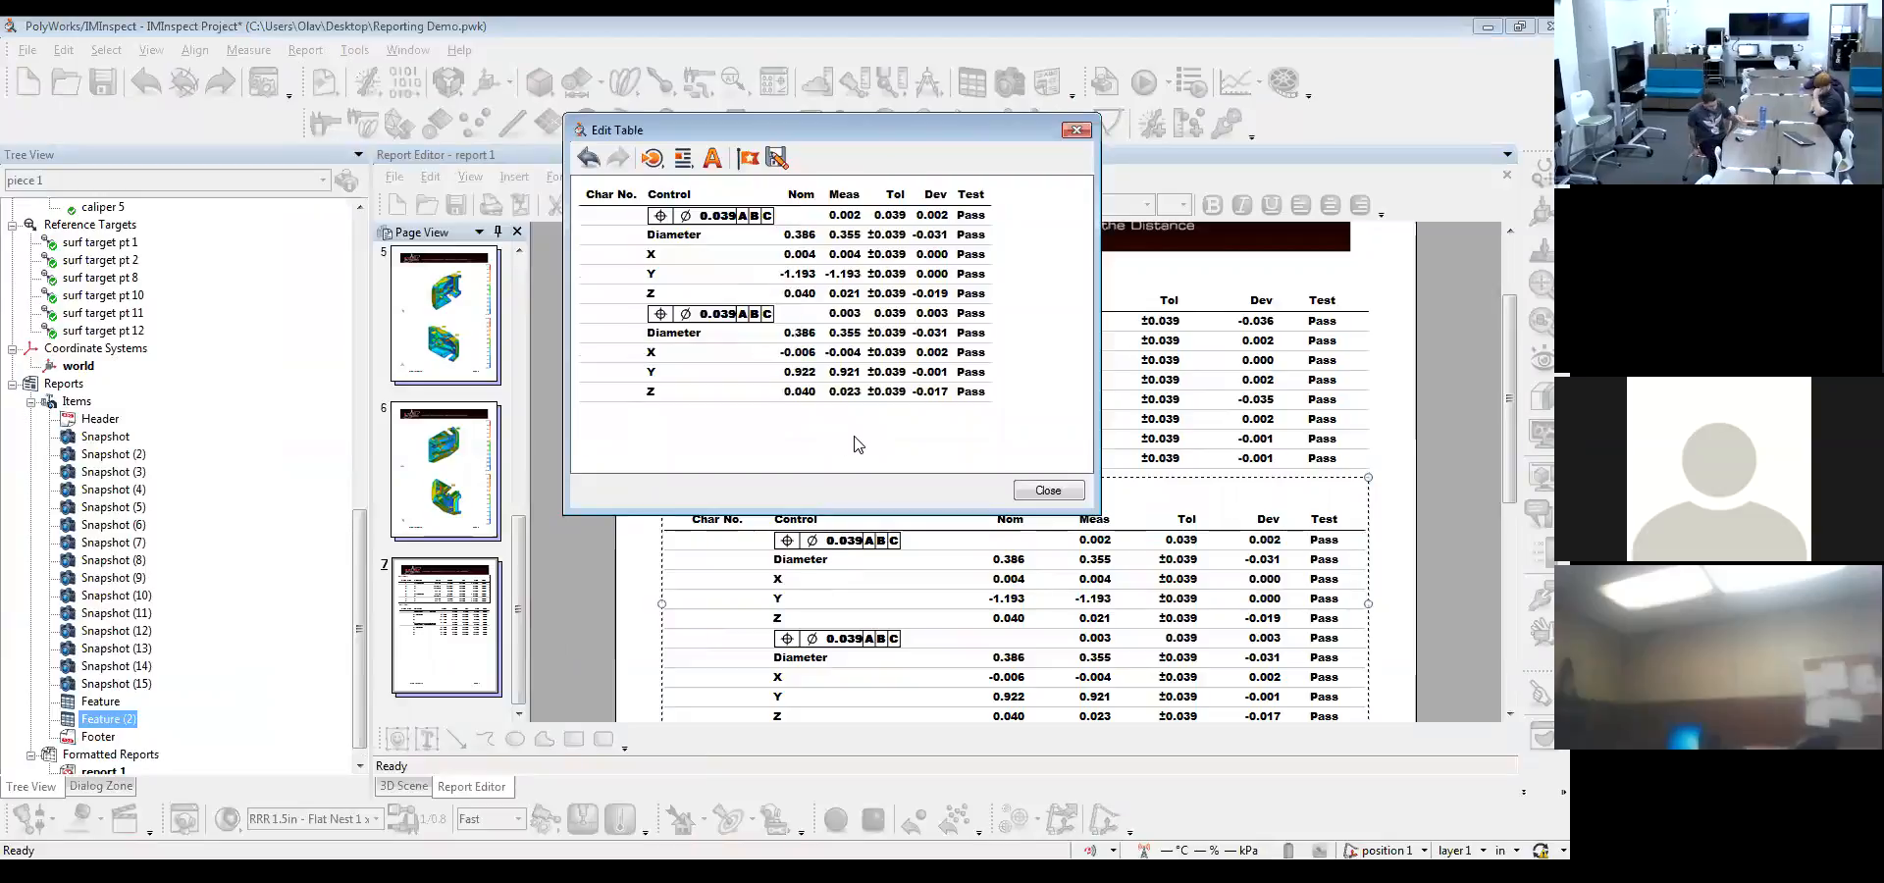
pyautogui.click(1074, 493)
pyautogui.scroll(-1, 1133, 546)
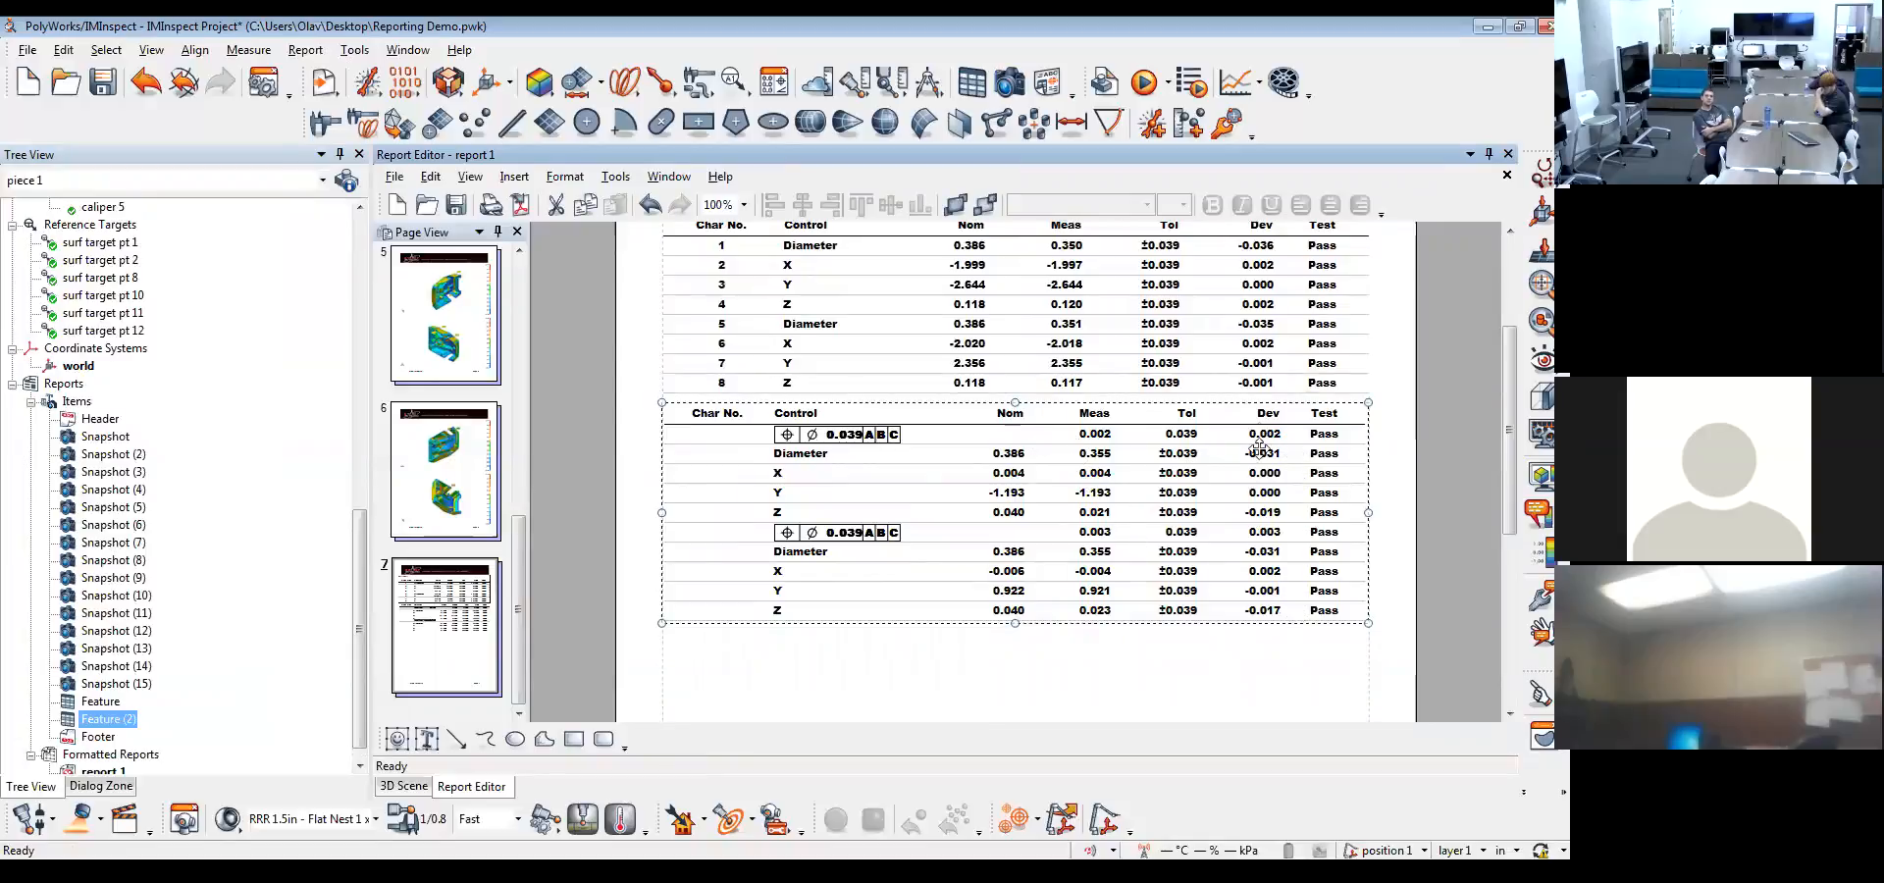
pyautogui.click(1206, 683)
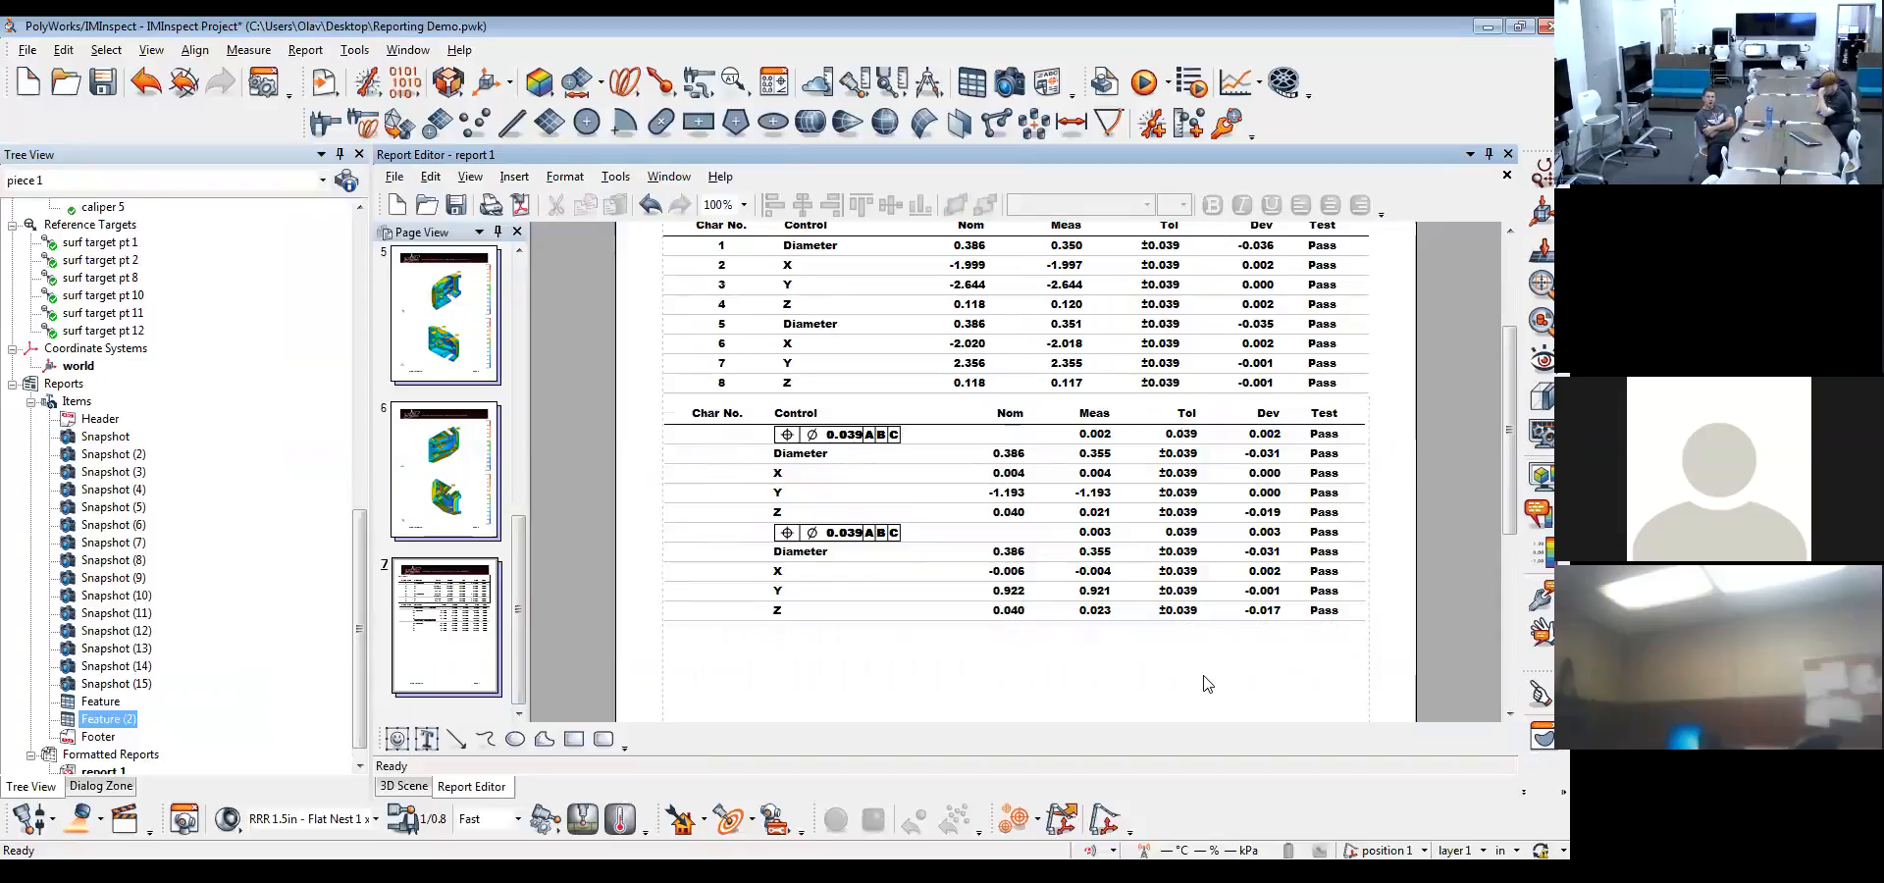
# Add the data alignments to the header of the upper feature table on page 7
pyautogui.scroll(1, 1207, 684)
pyautogui.doubleClick(966, 422)
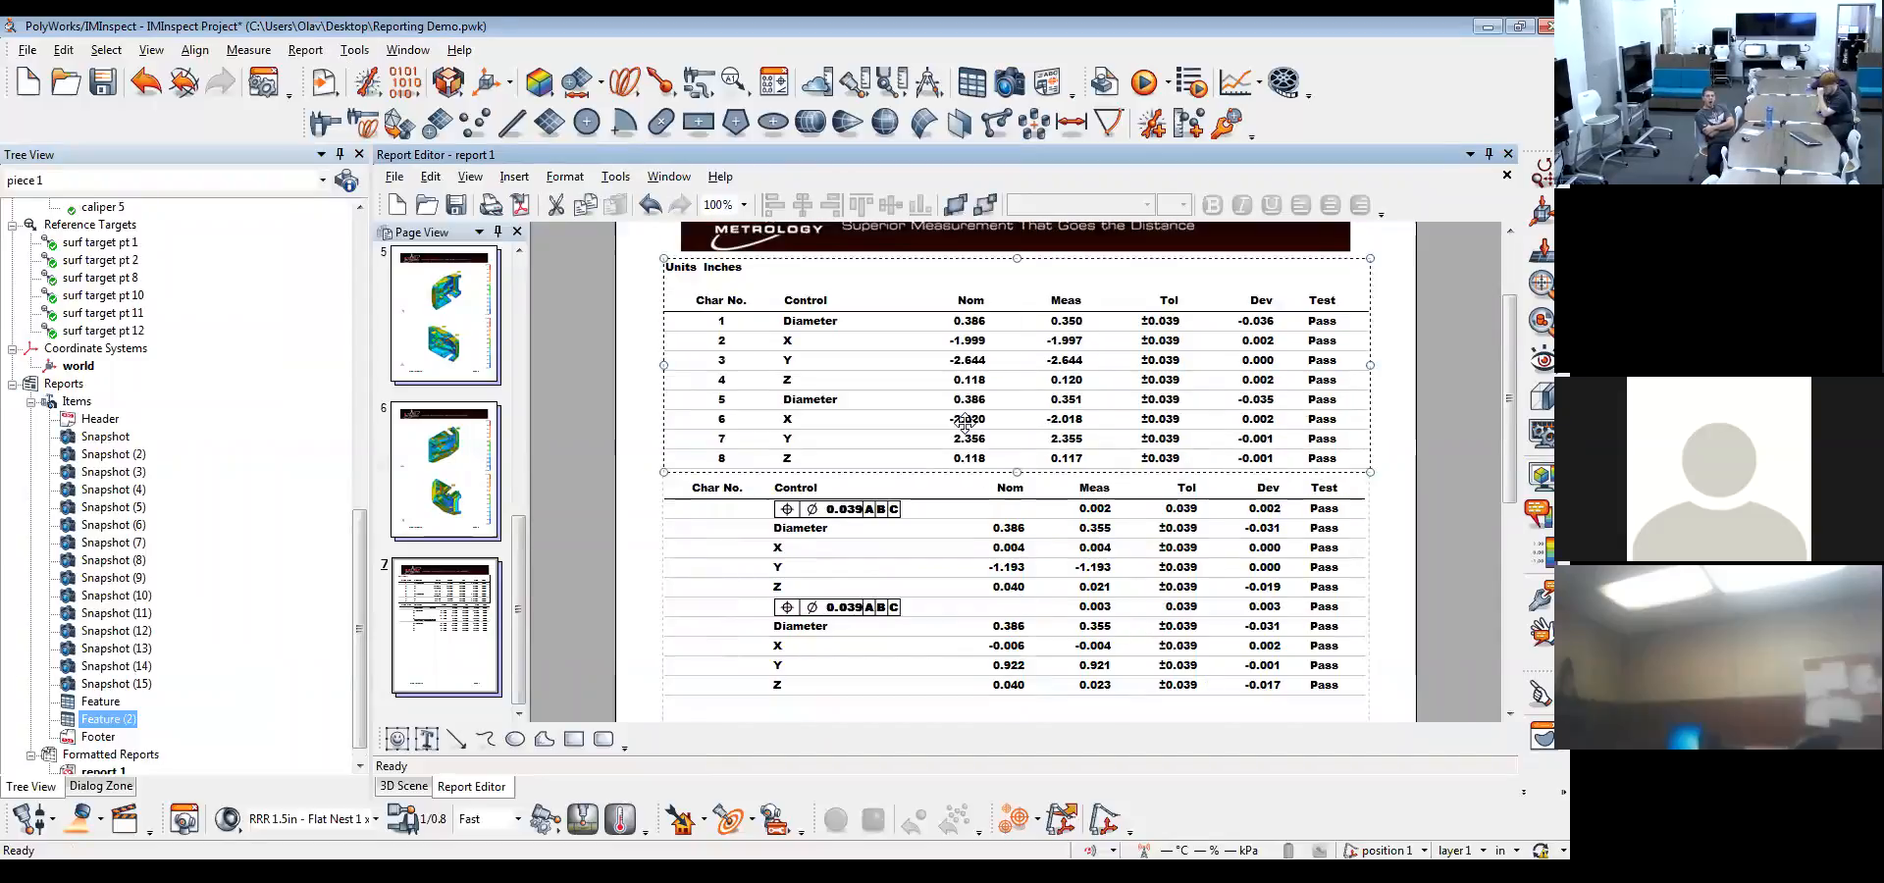
pyautogui.rightClick(626, 186)
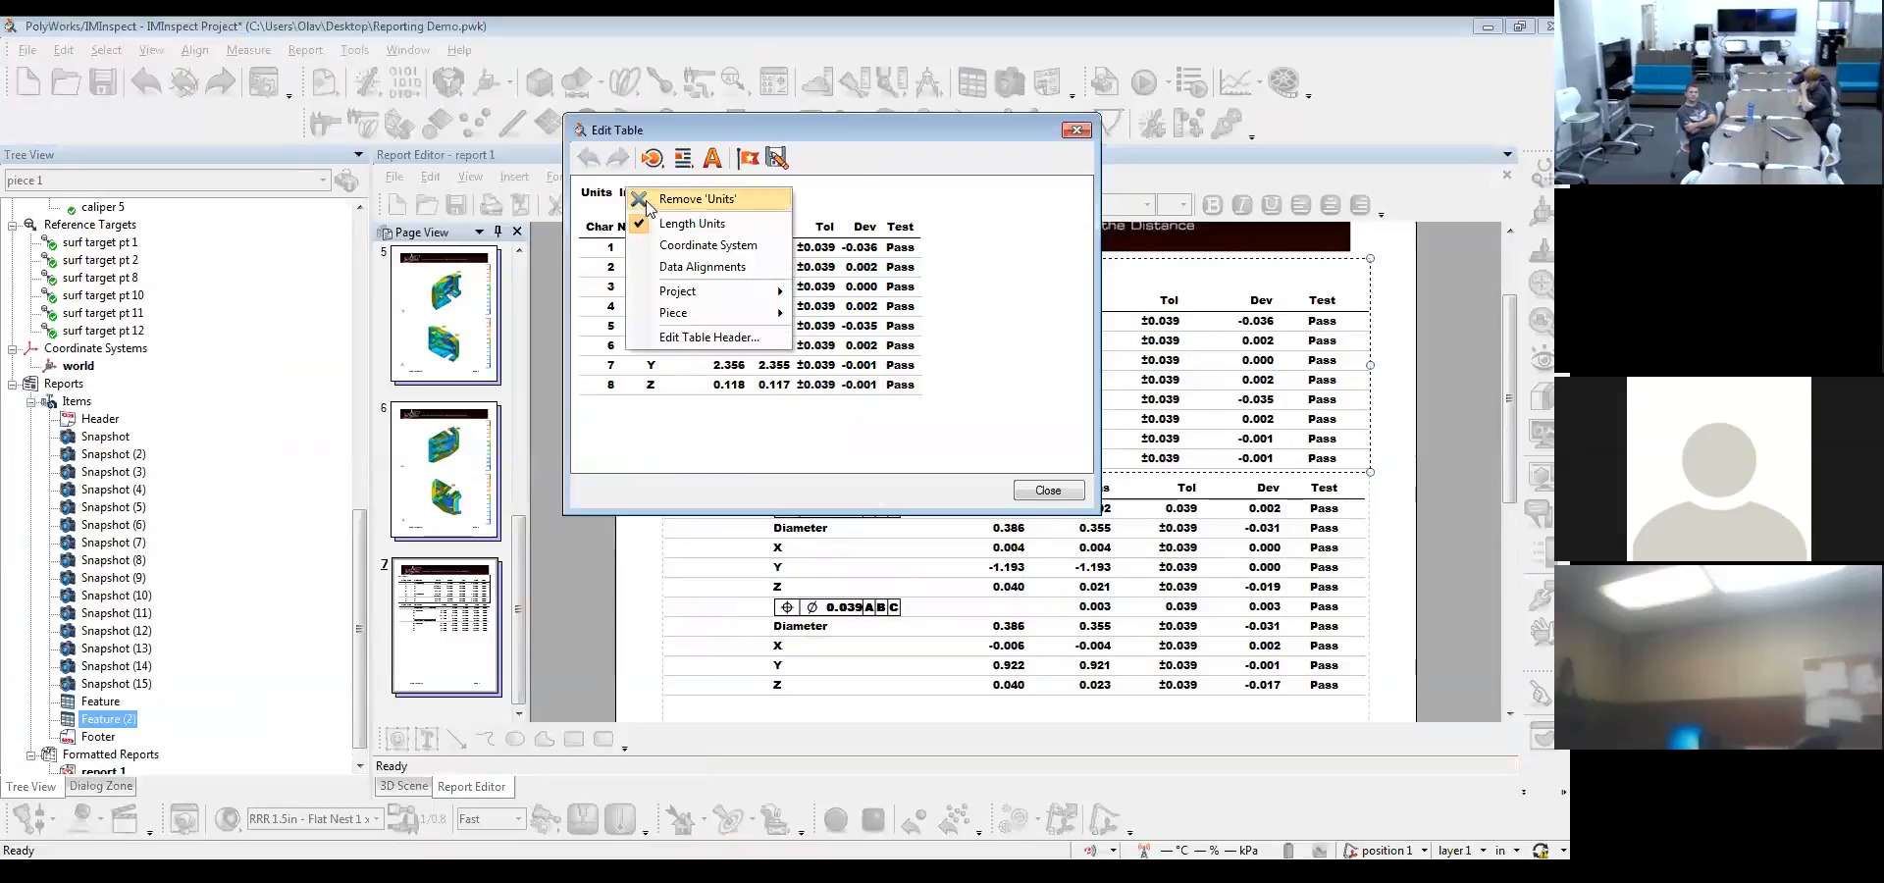
pyautogui.click(687, 265)
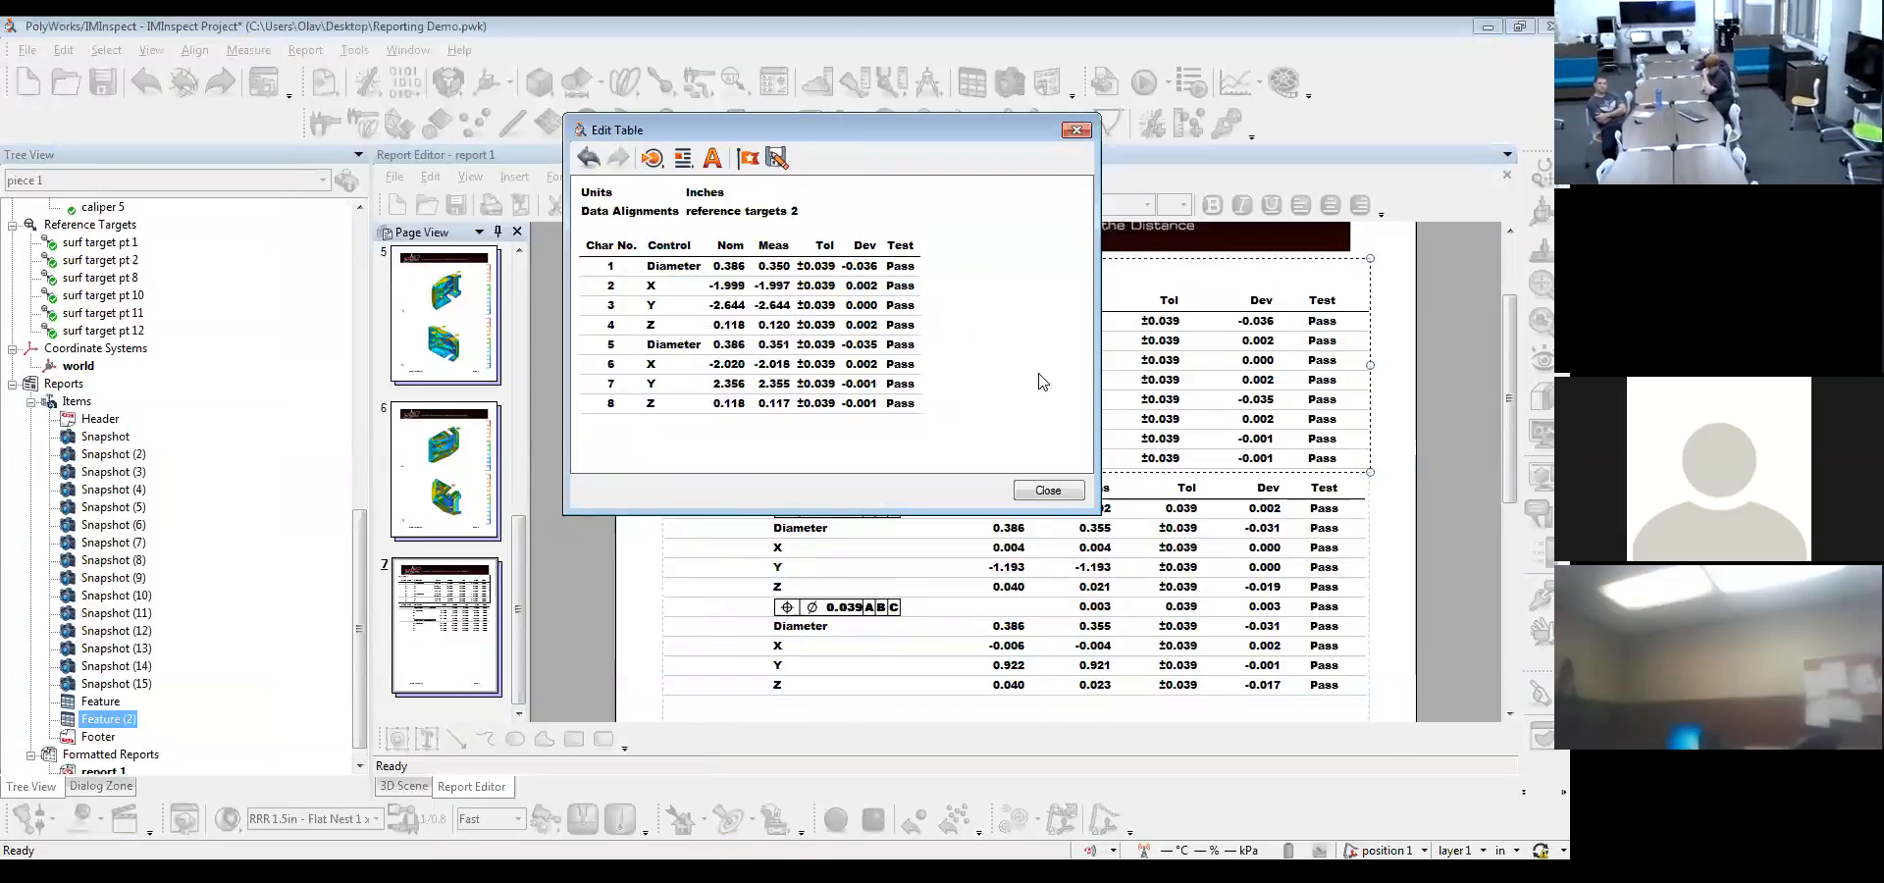
pyautogui.click(1048, 490)
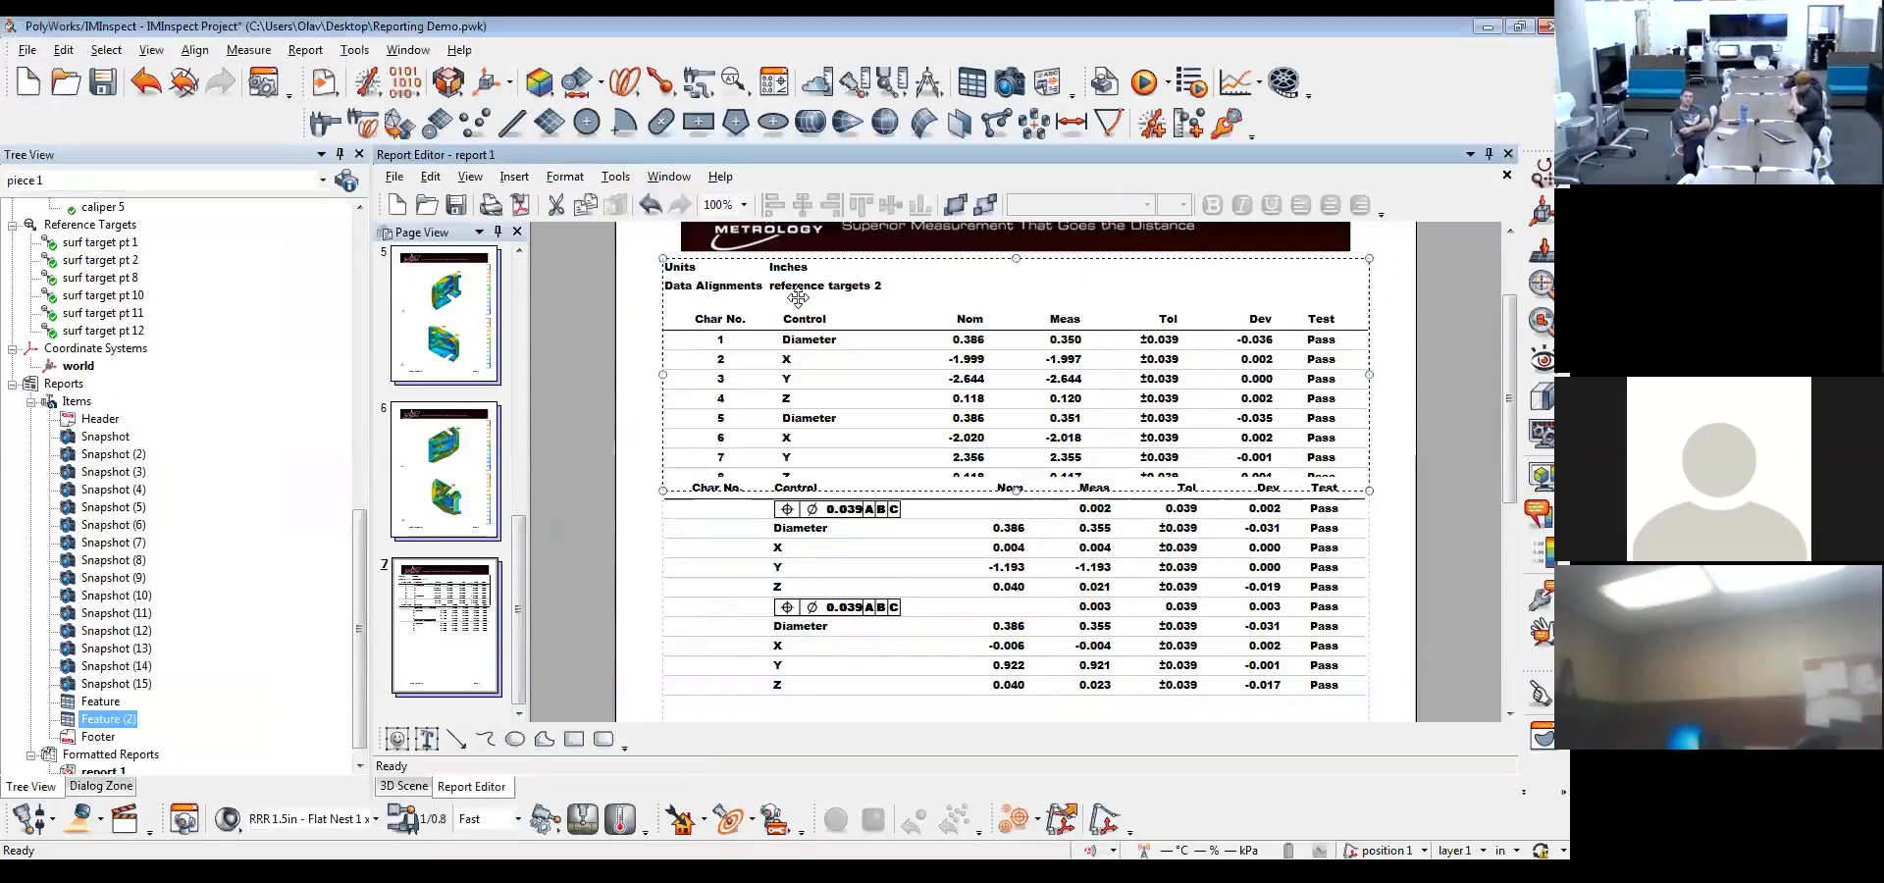
# Add the Data Alignments field to the header of the lower table for circles 5 and 6
pyautogui.doubleClick(940, 548)
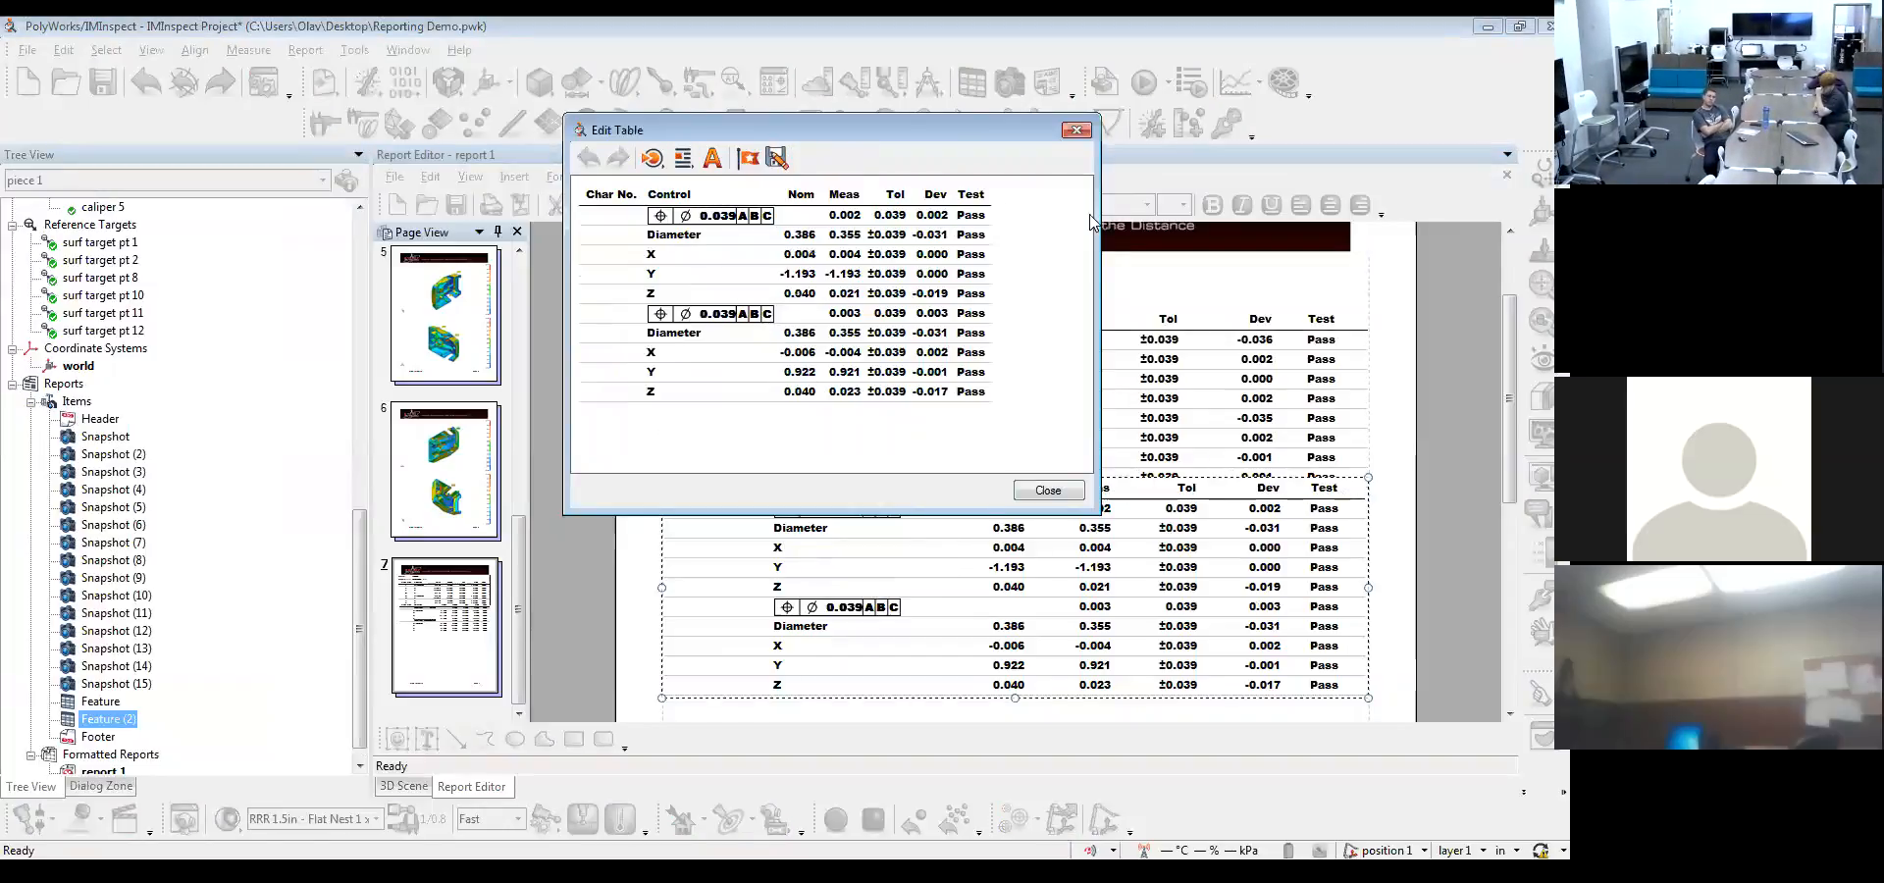
pyautogui.rightClick(1089, 222)
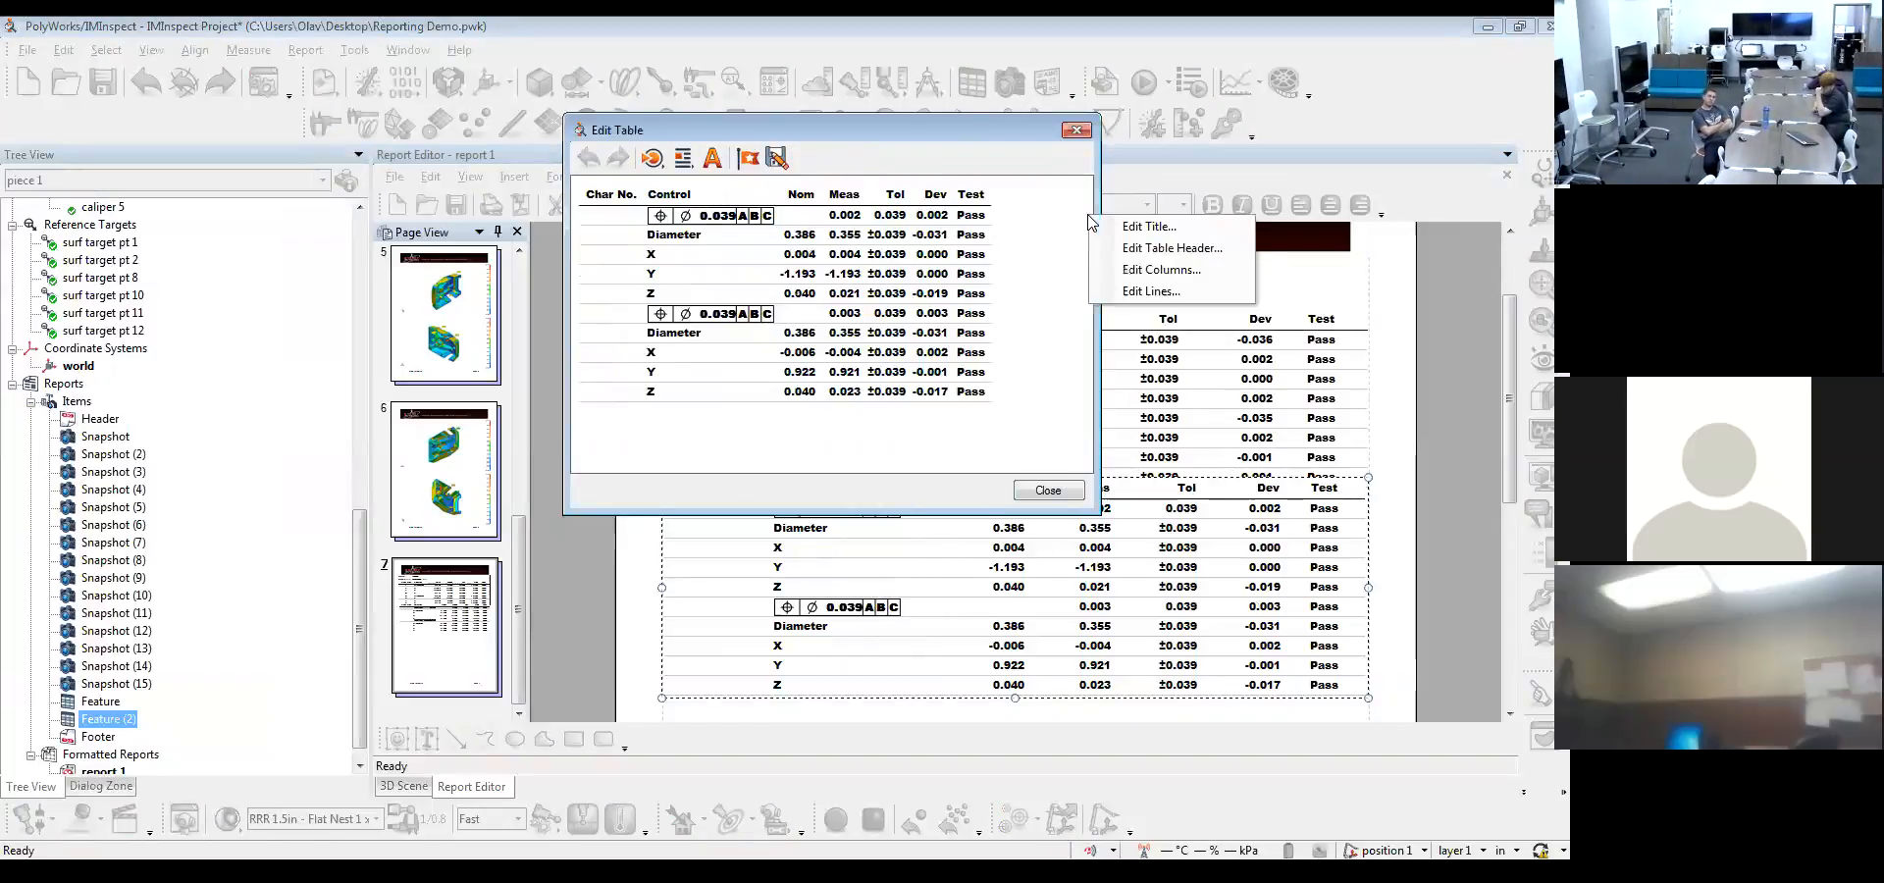
pyautogui.click(1137, 251)
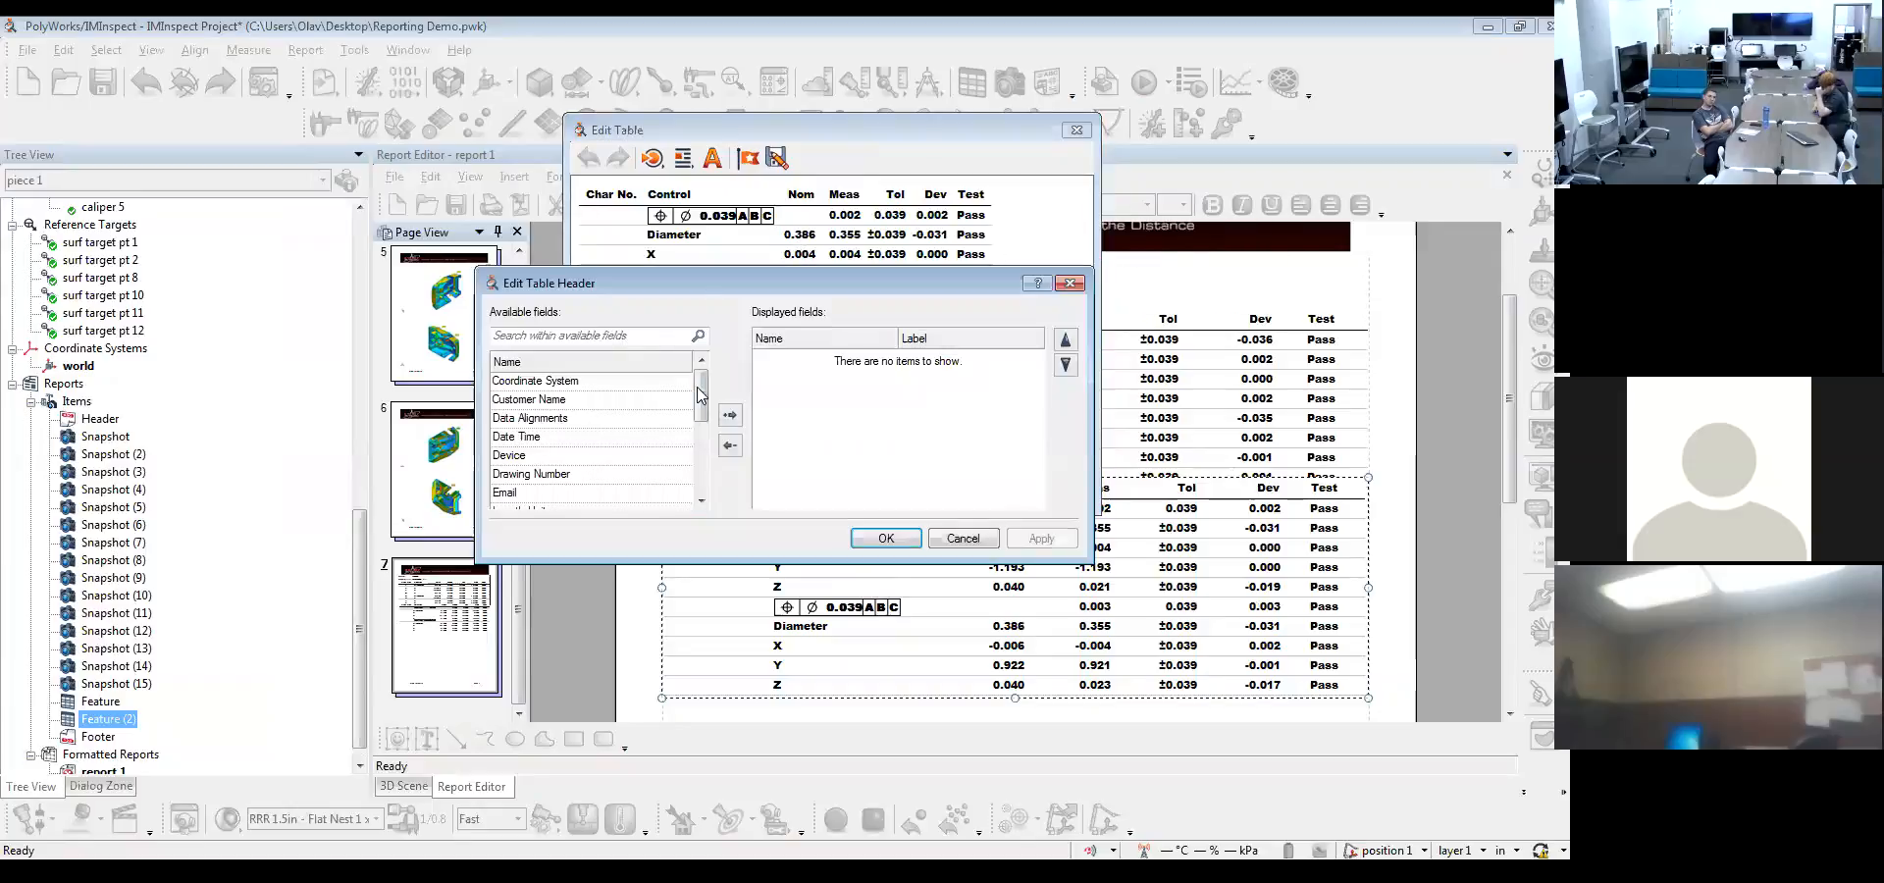
pyautogui.moveTo(700, 395)
pyautogui.mouseDown()
pyautogui.moveTo(706, 456)
pyautogui.moveTo(713, 378)
pyautogui.mouseUp()
pyautogui.doubleClick(547, 422)
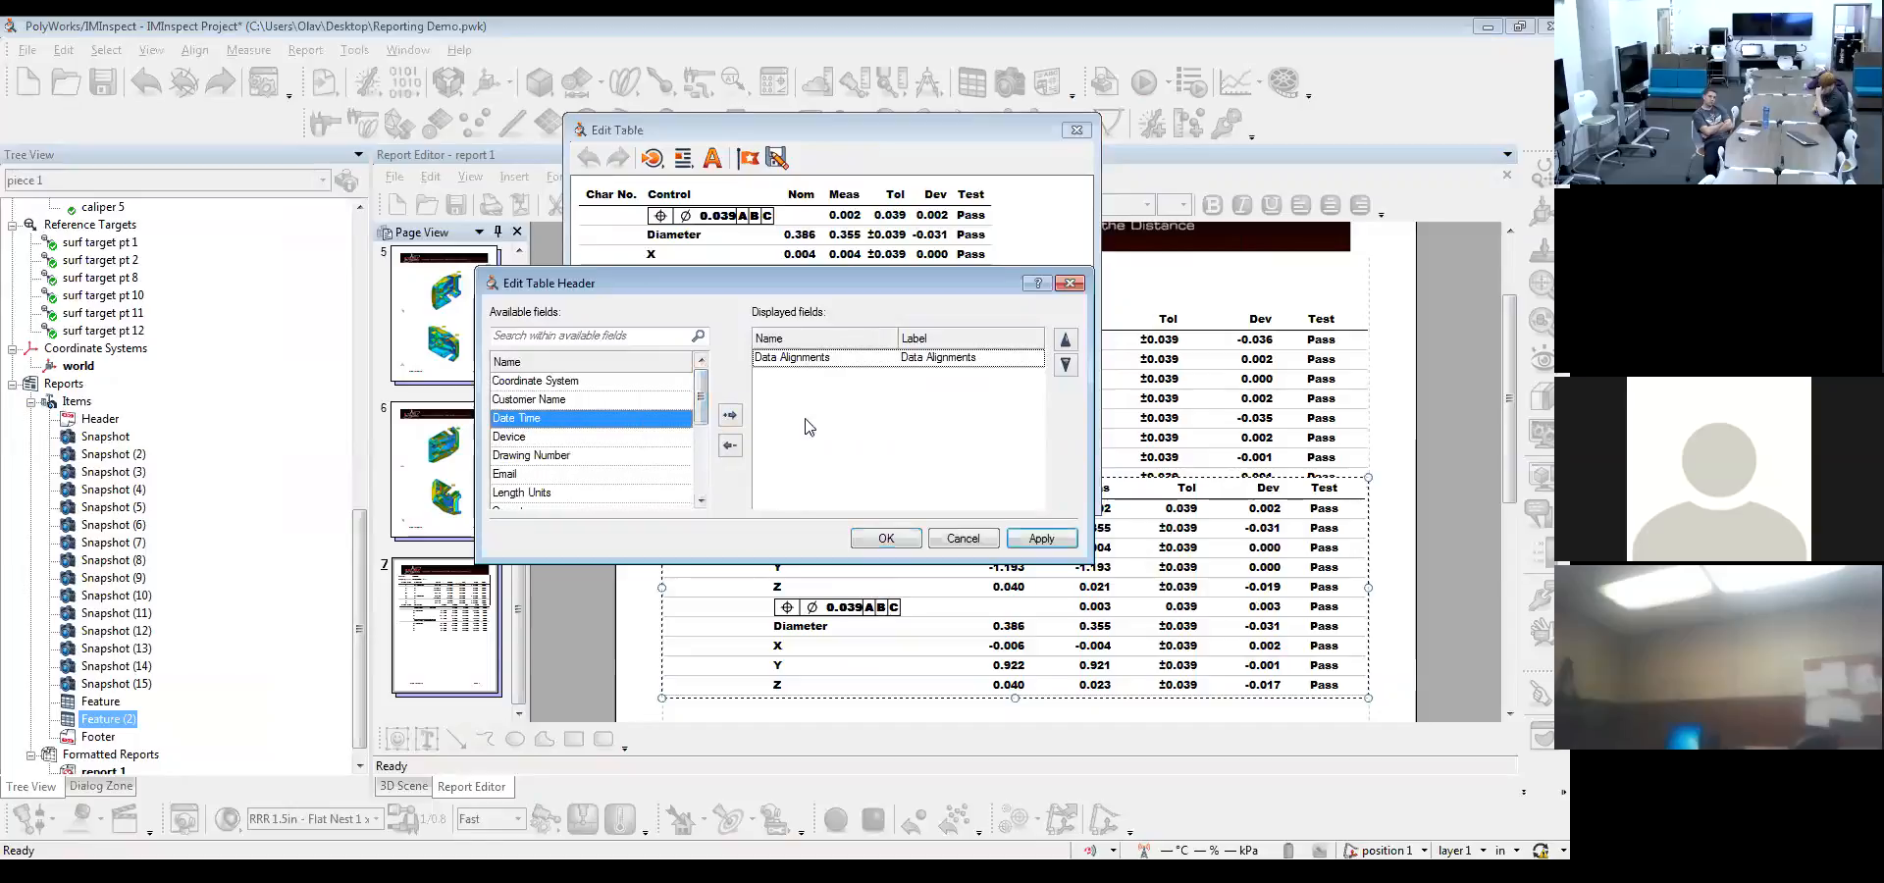
pyautogui.click(921, 361)
pyautogui.click(1041, 538)
pyautogui.click(886, 538)
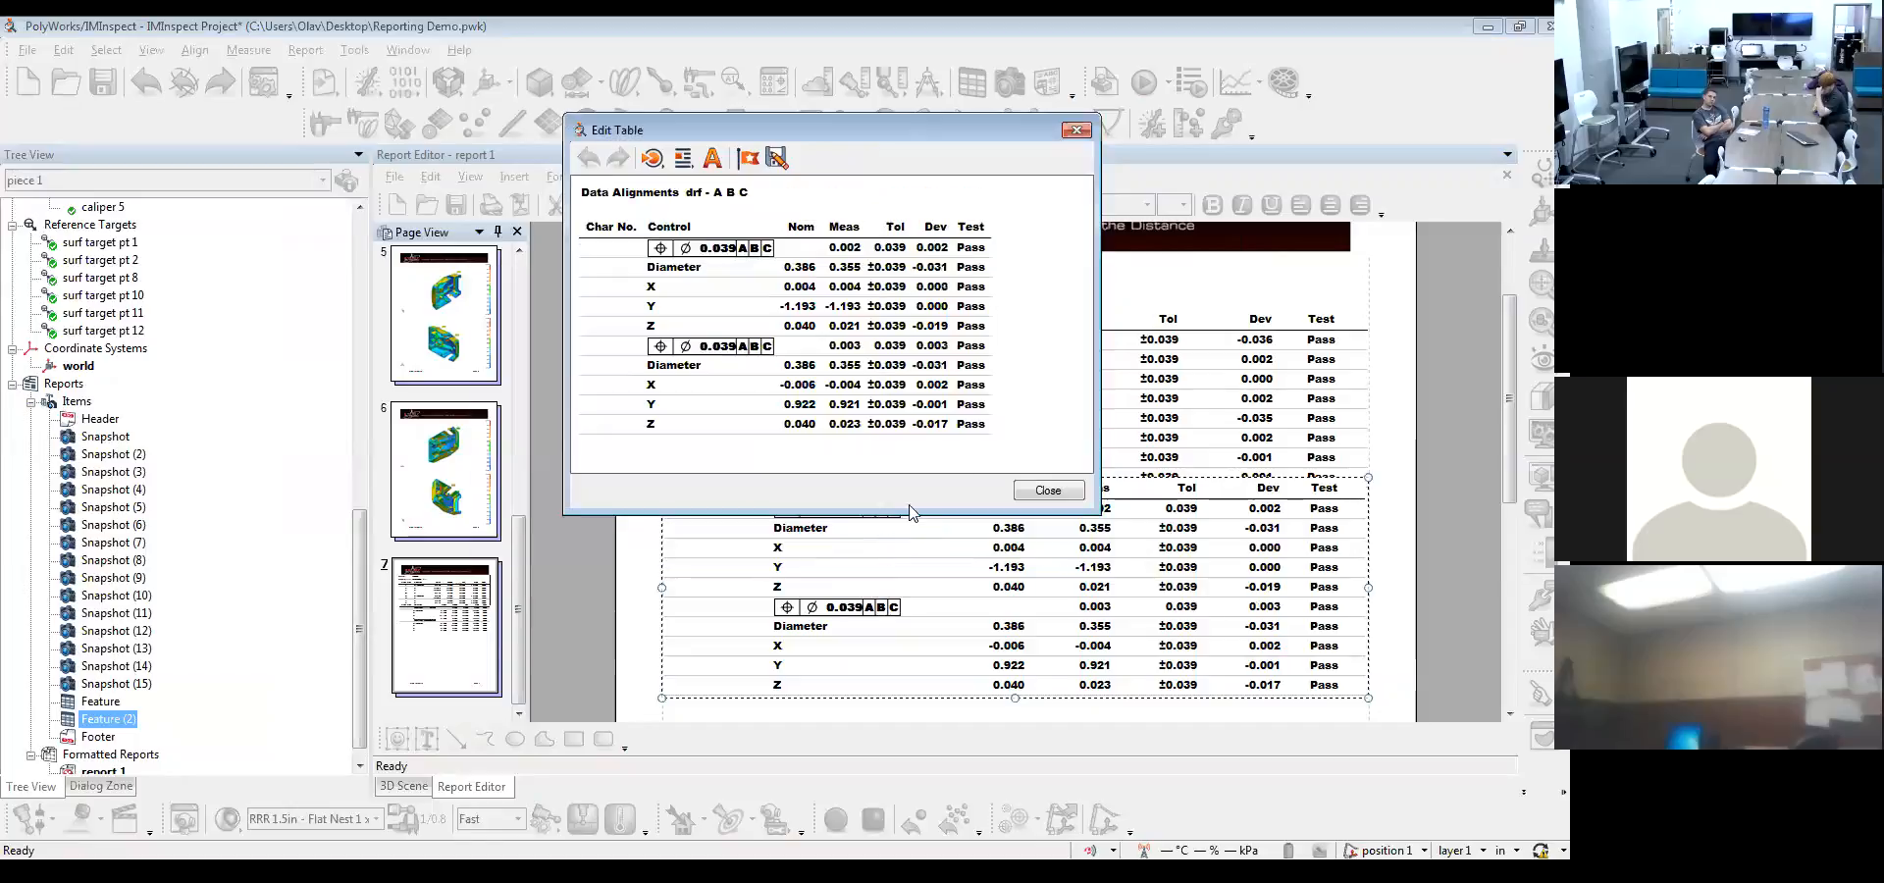
pyautogui.click(1043, 491)
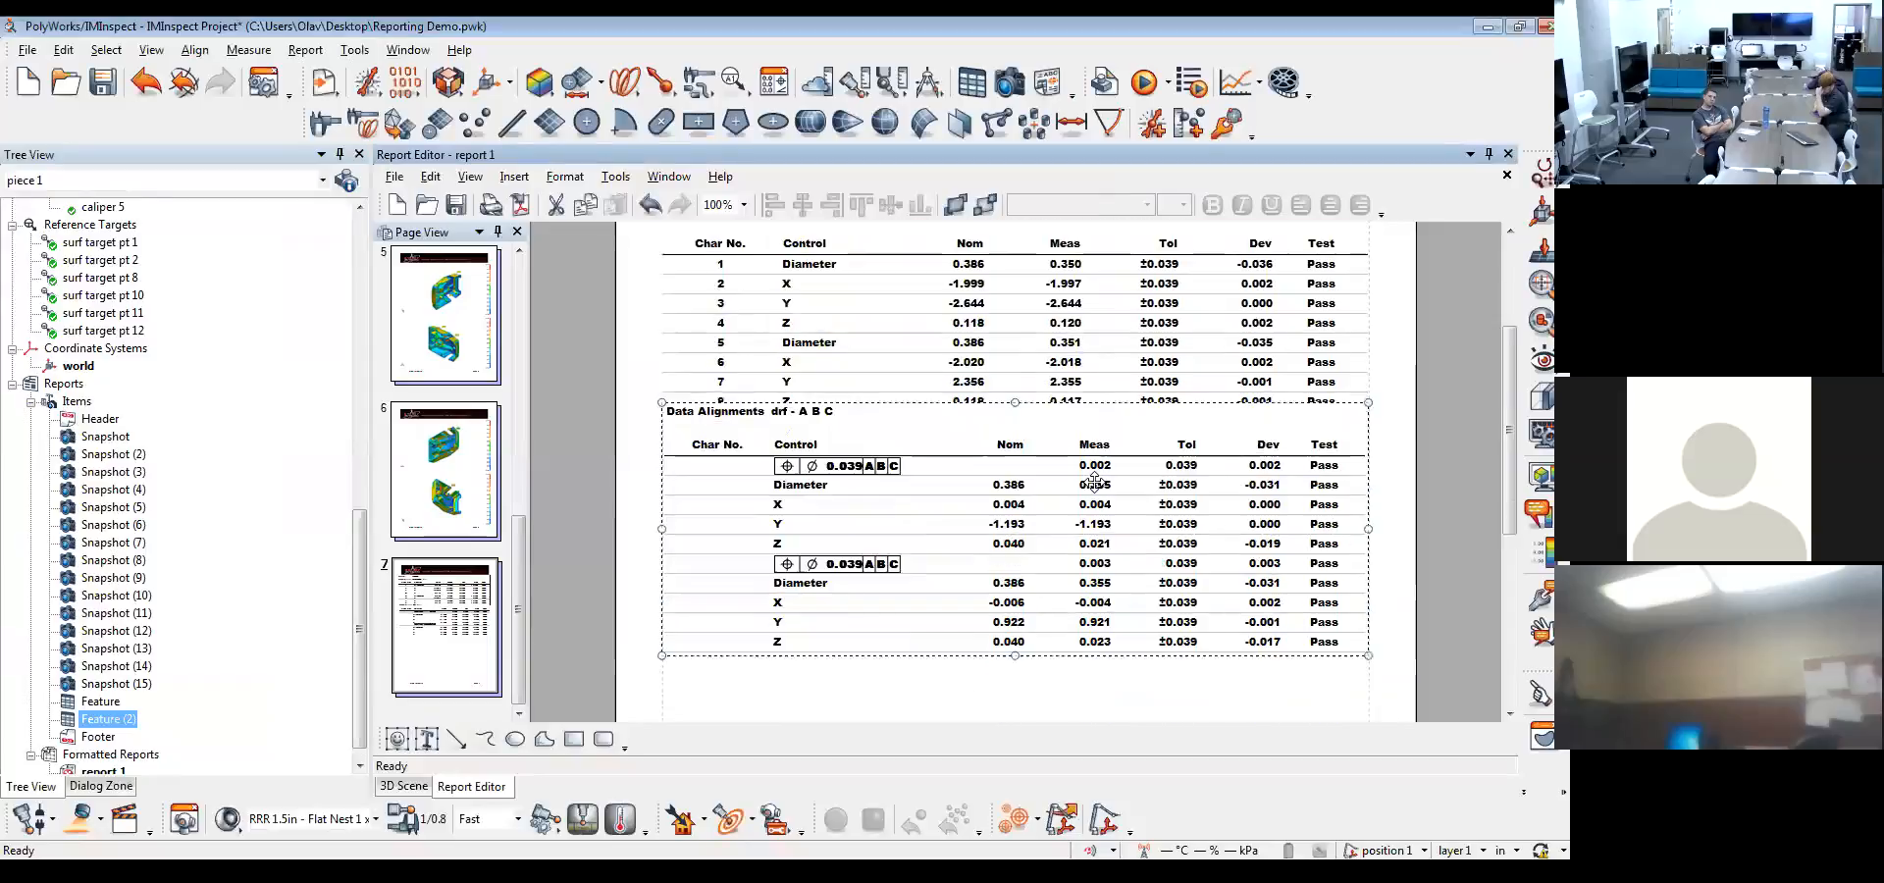
# Move the lower table slightly down so it clears the upper table, and review both tables' alignment headers
pyautogui.moveTo(1062, 515); pyautogui.dragTo(1061, 496)
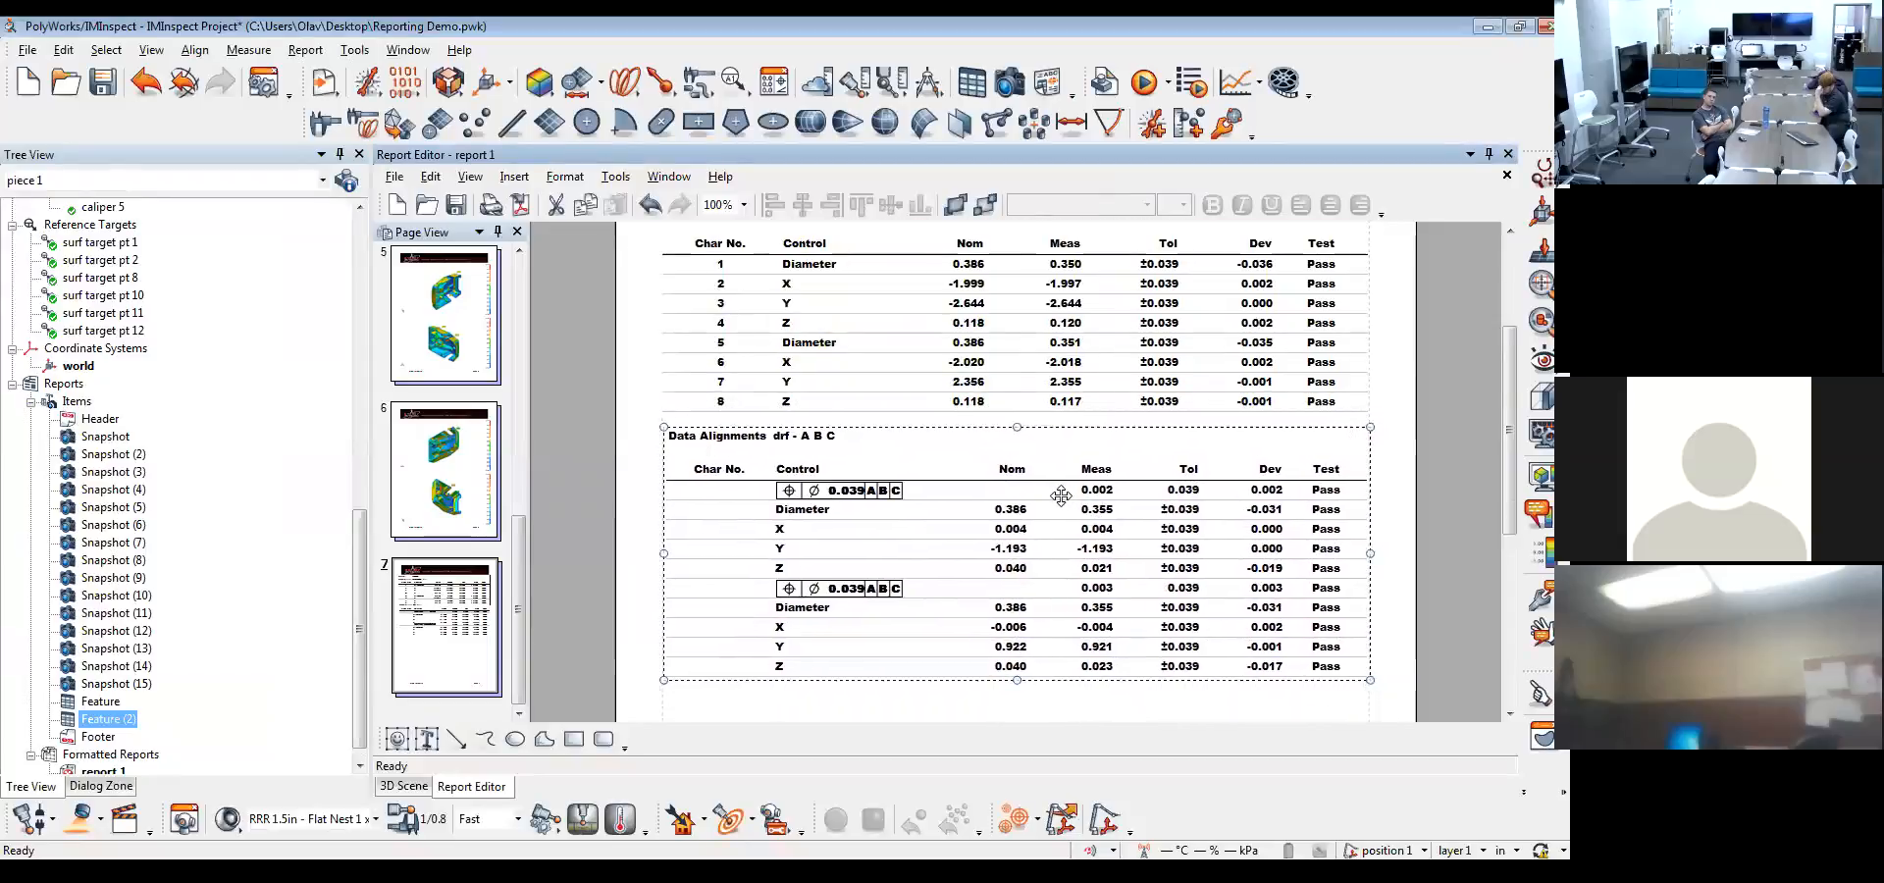
pyautogui.click(1051, 717)
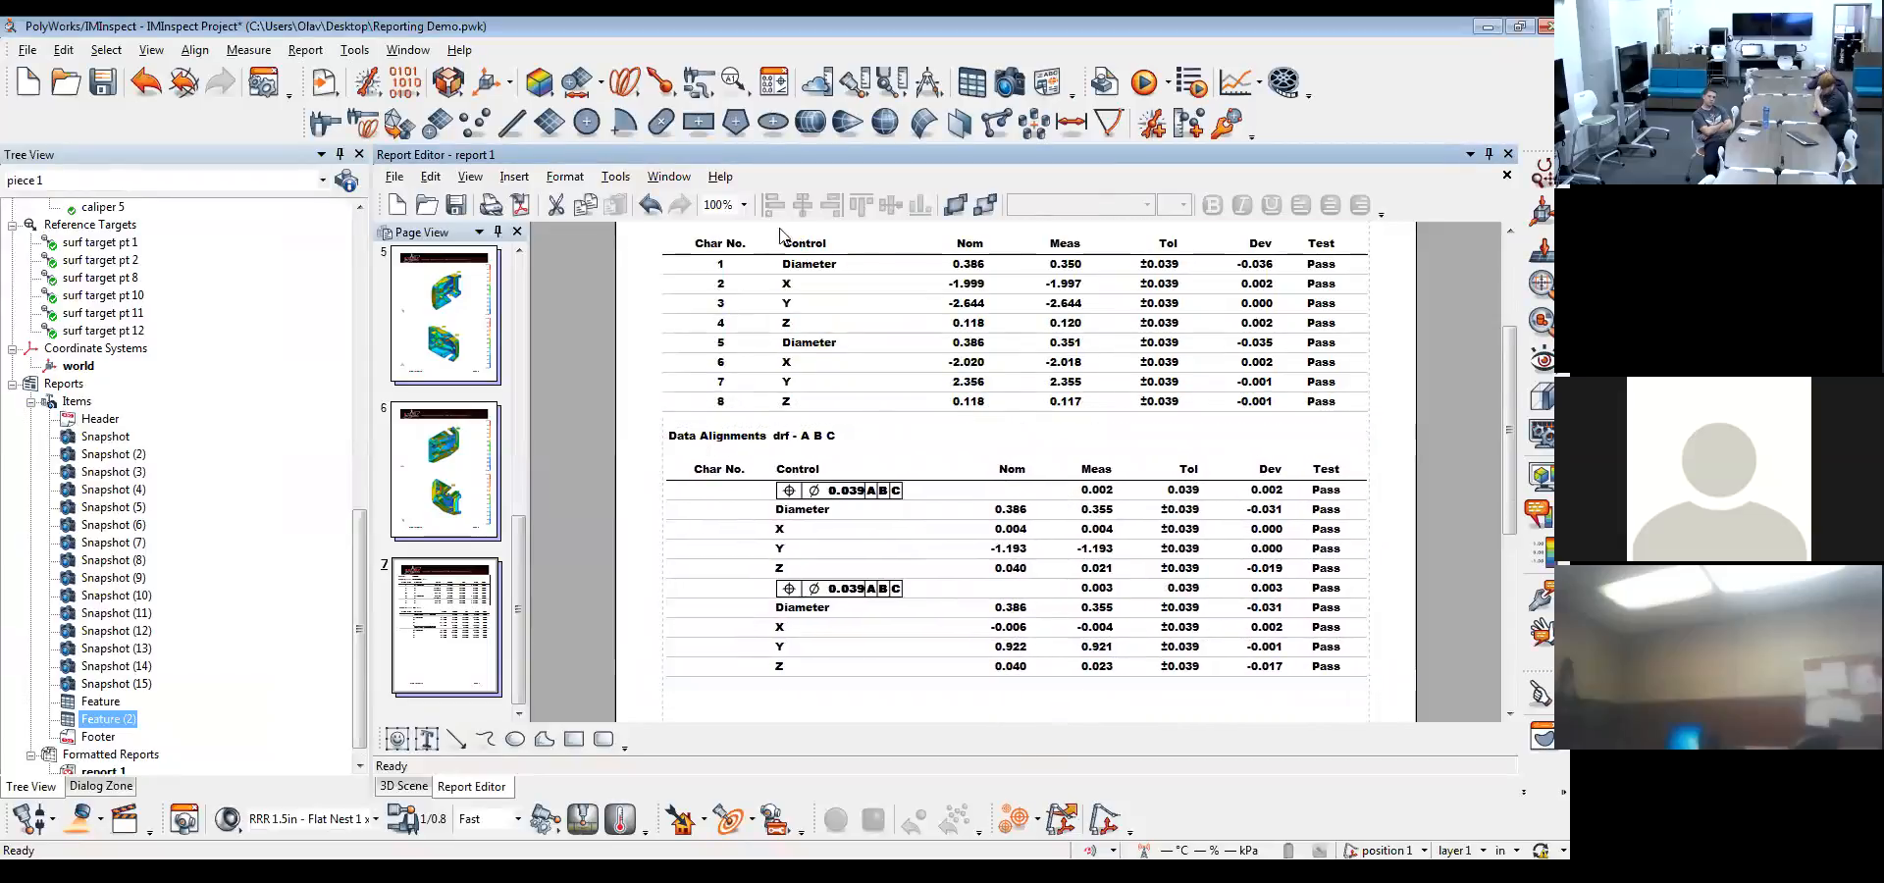
pyautogui.scroll(2, 797, 326)
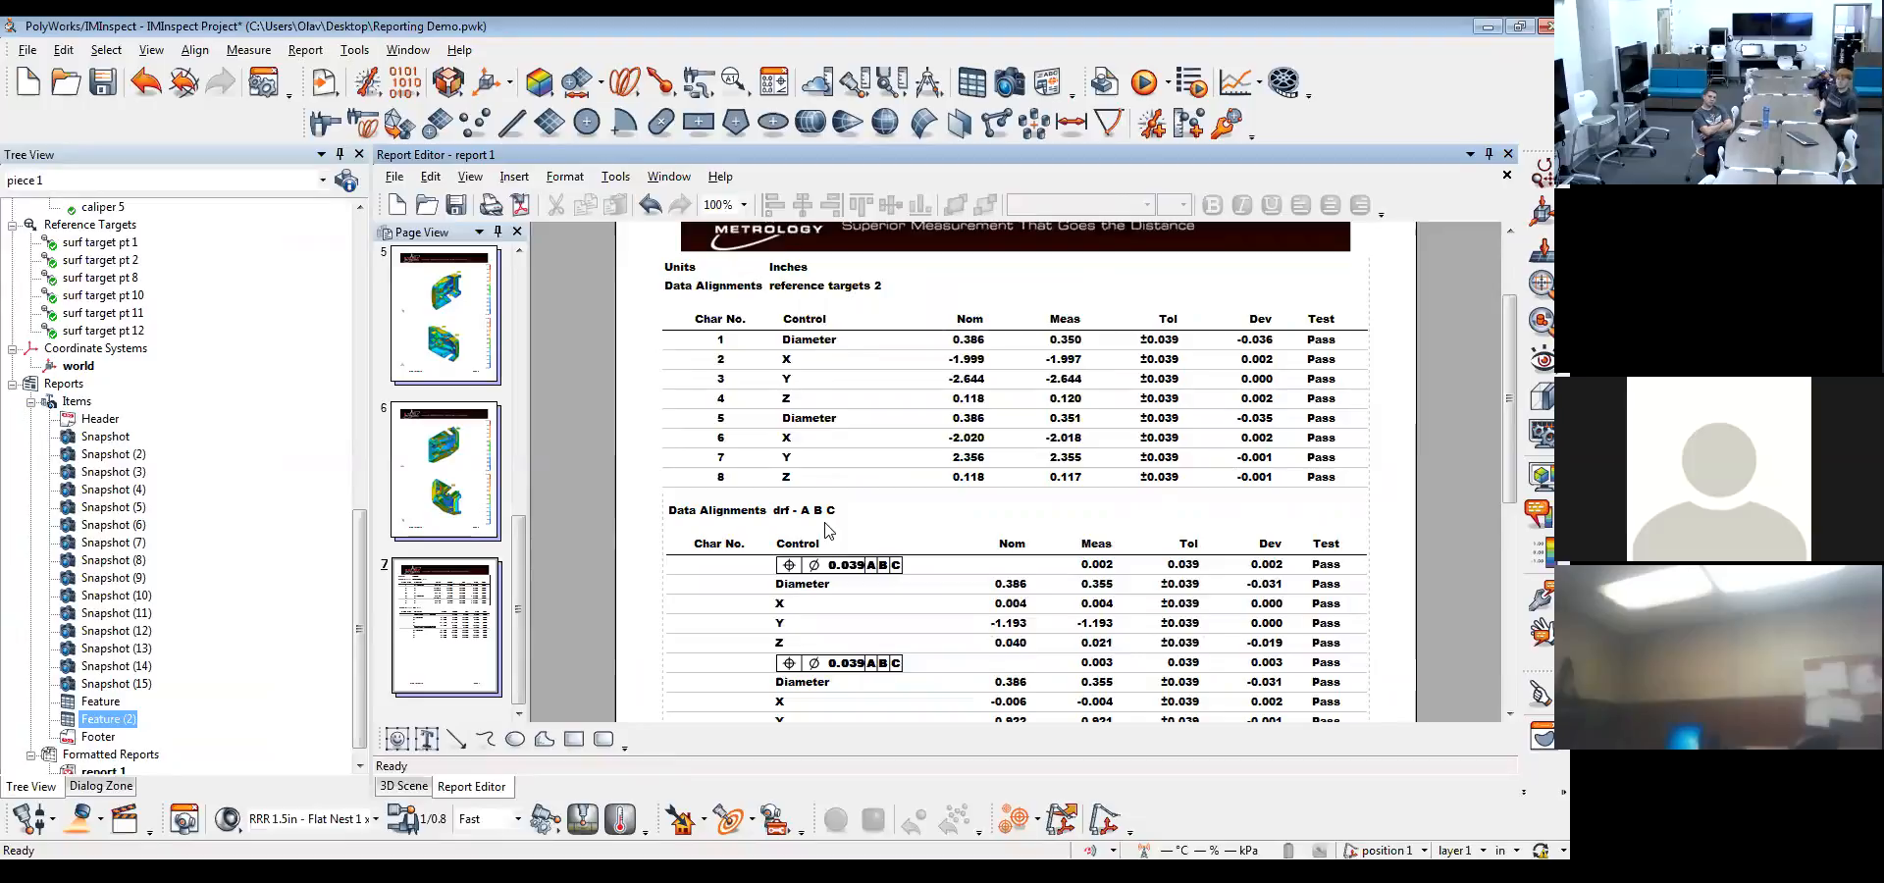
pyautogui.scroll(-2, 827, 530)
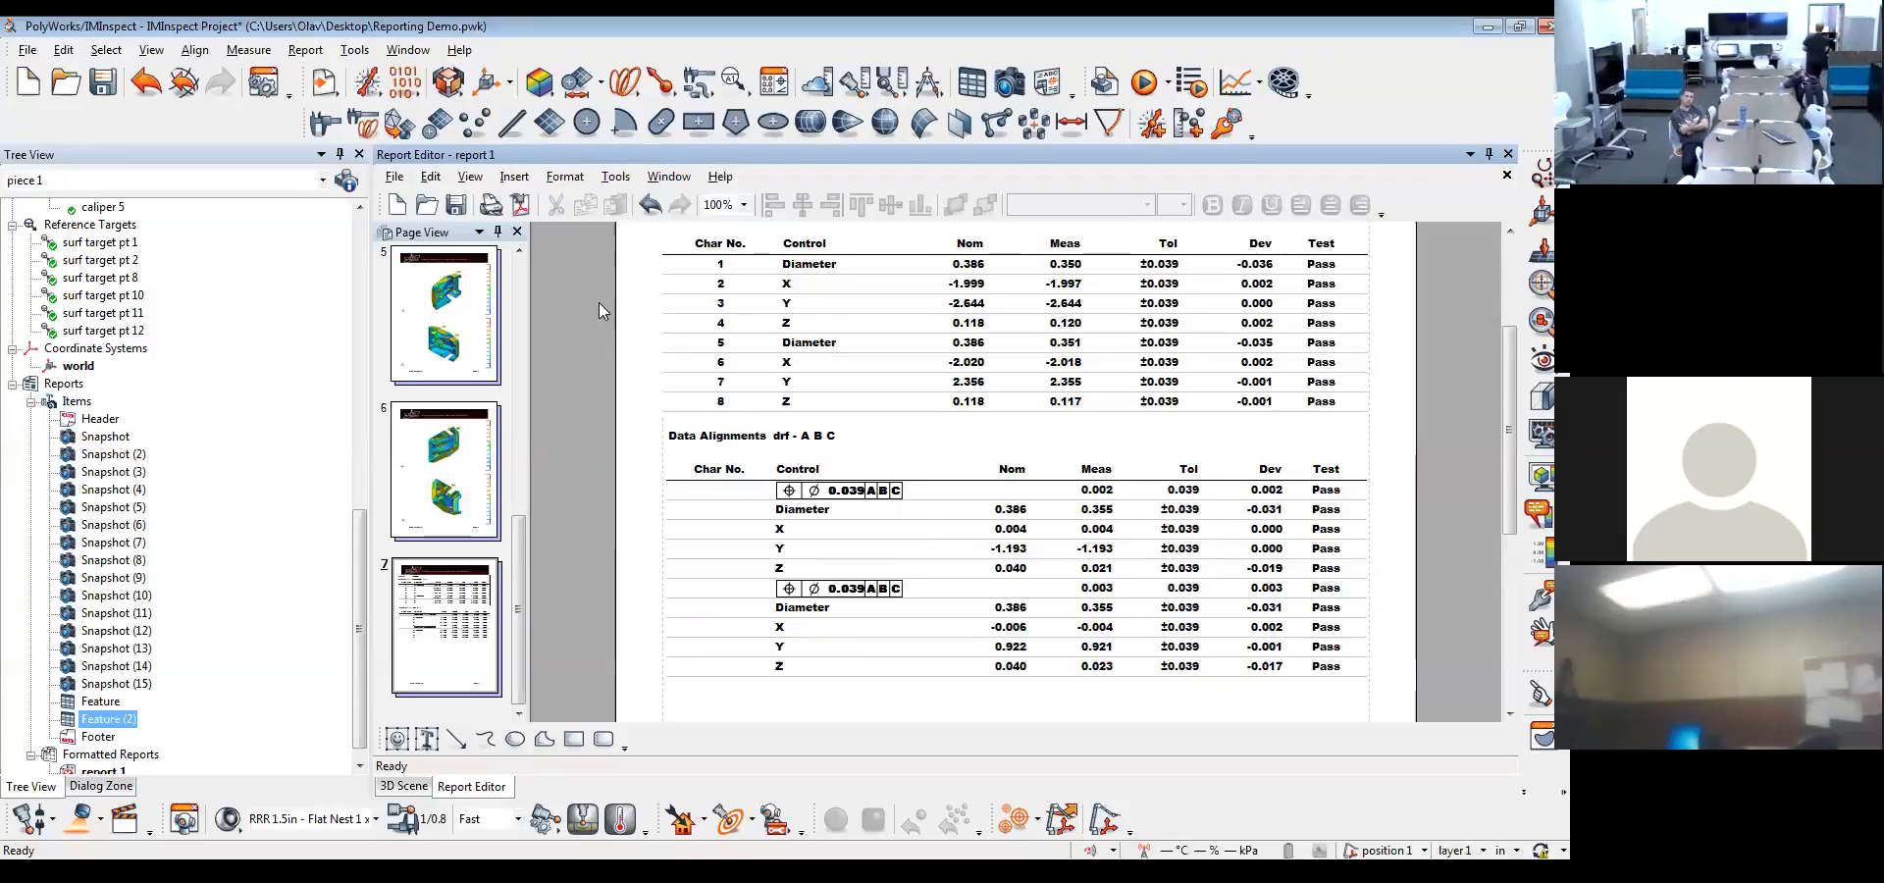
# Return to the 3D scene and view the casting's interior with its datum plane and surface target annotations
pyautogui.click(402, 786)
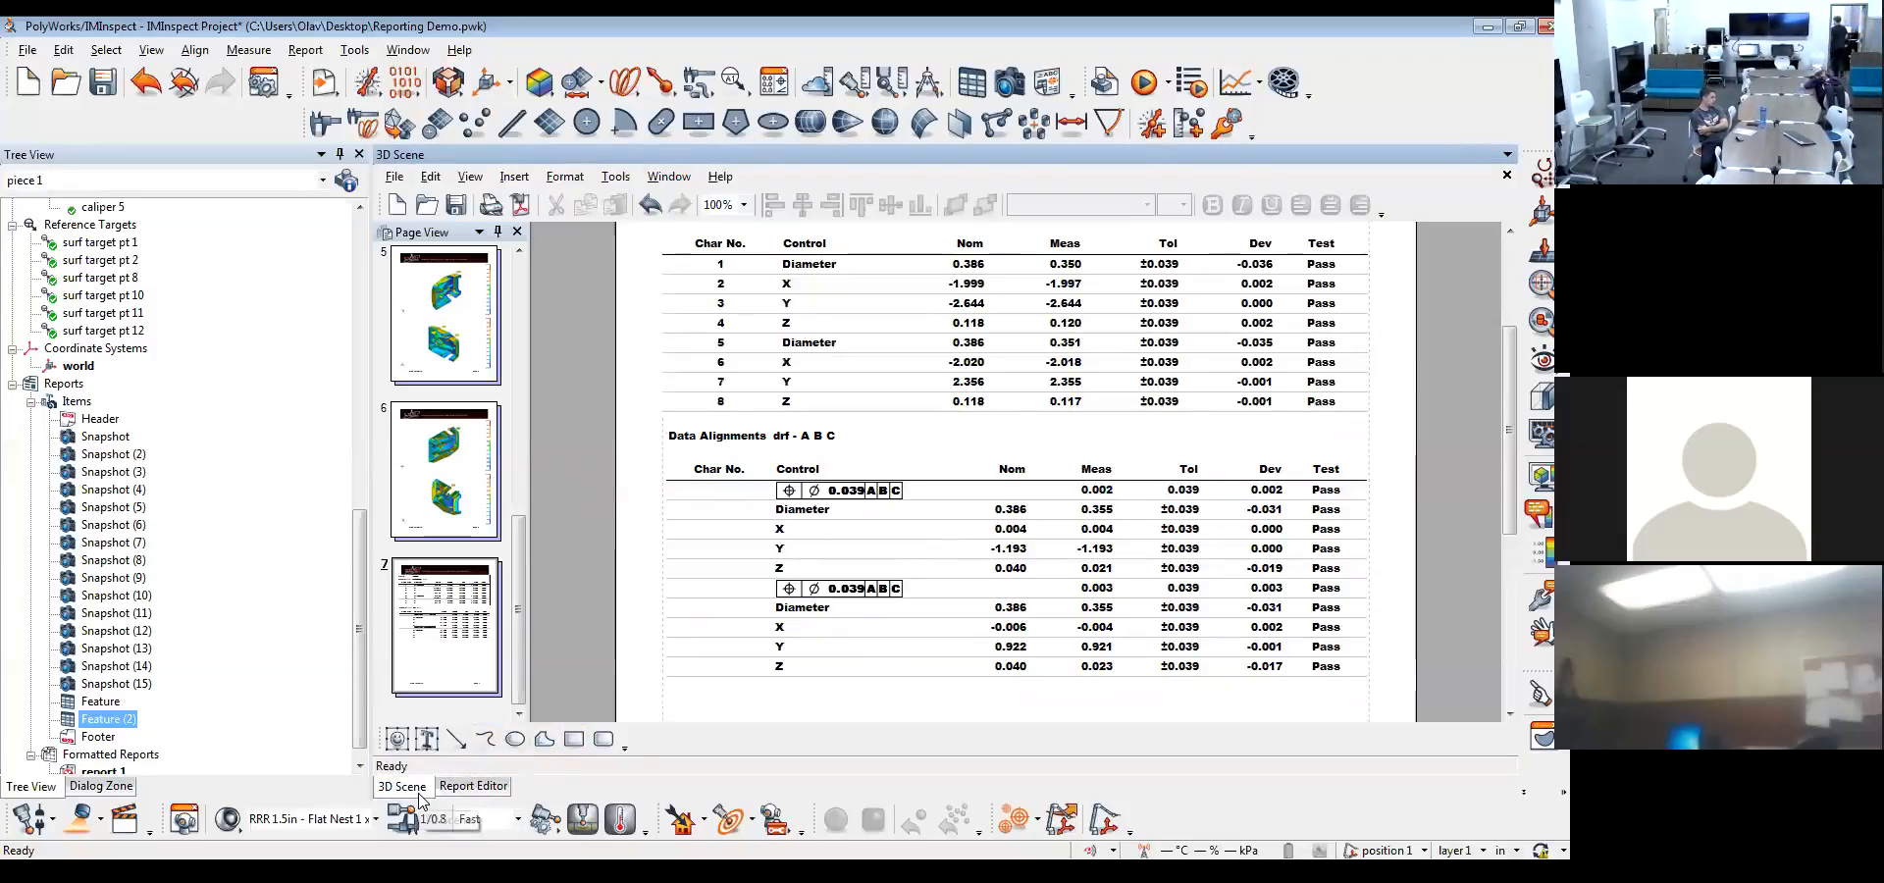
pyautogui.scroll(-3, 900, 399)
pyautogui.moveTo(900, 399); pyautogui.dragTo(875, 430)
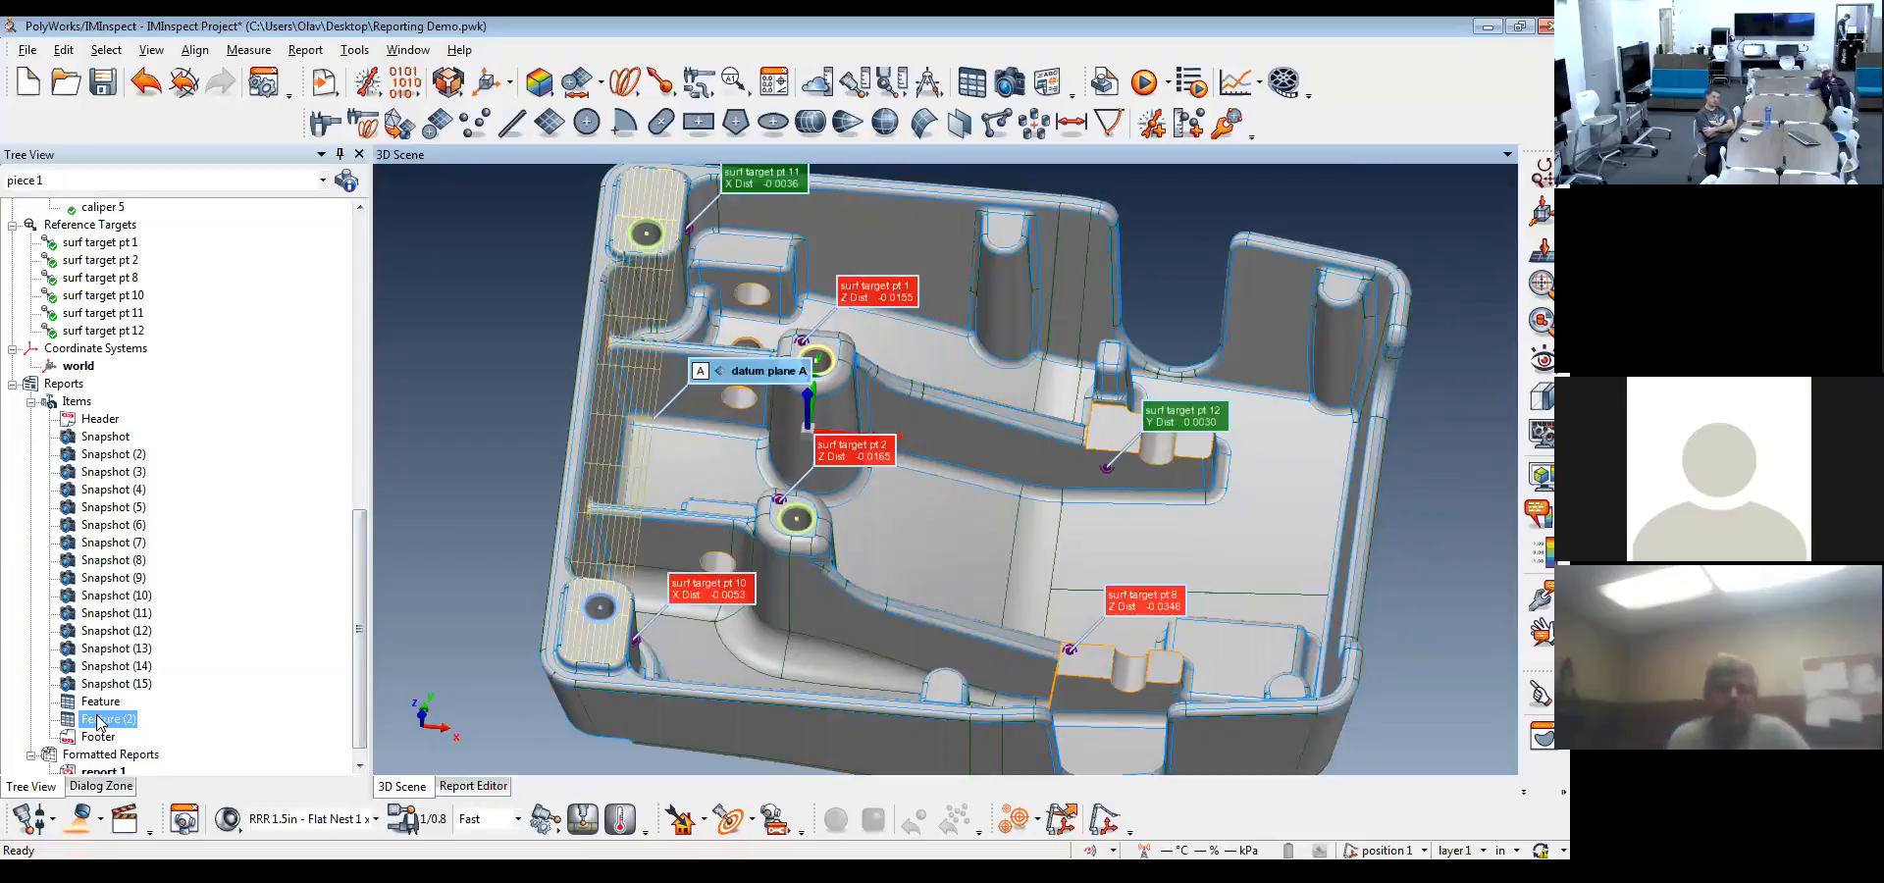
# Set the default destination of new report items to Active Formatted Report in the IMInspect options and apply the change
pyautogui.click(249, 424)
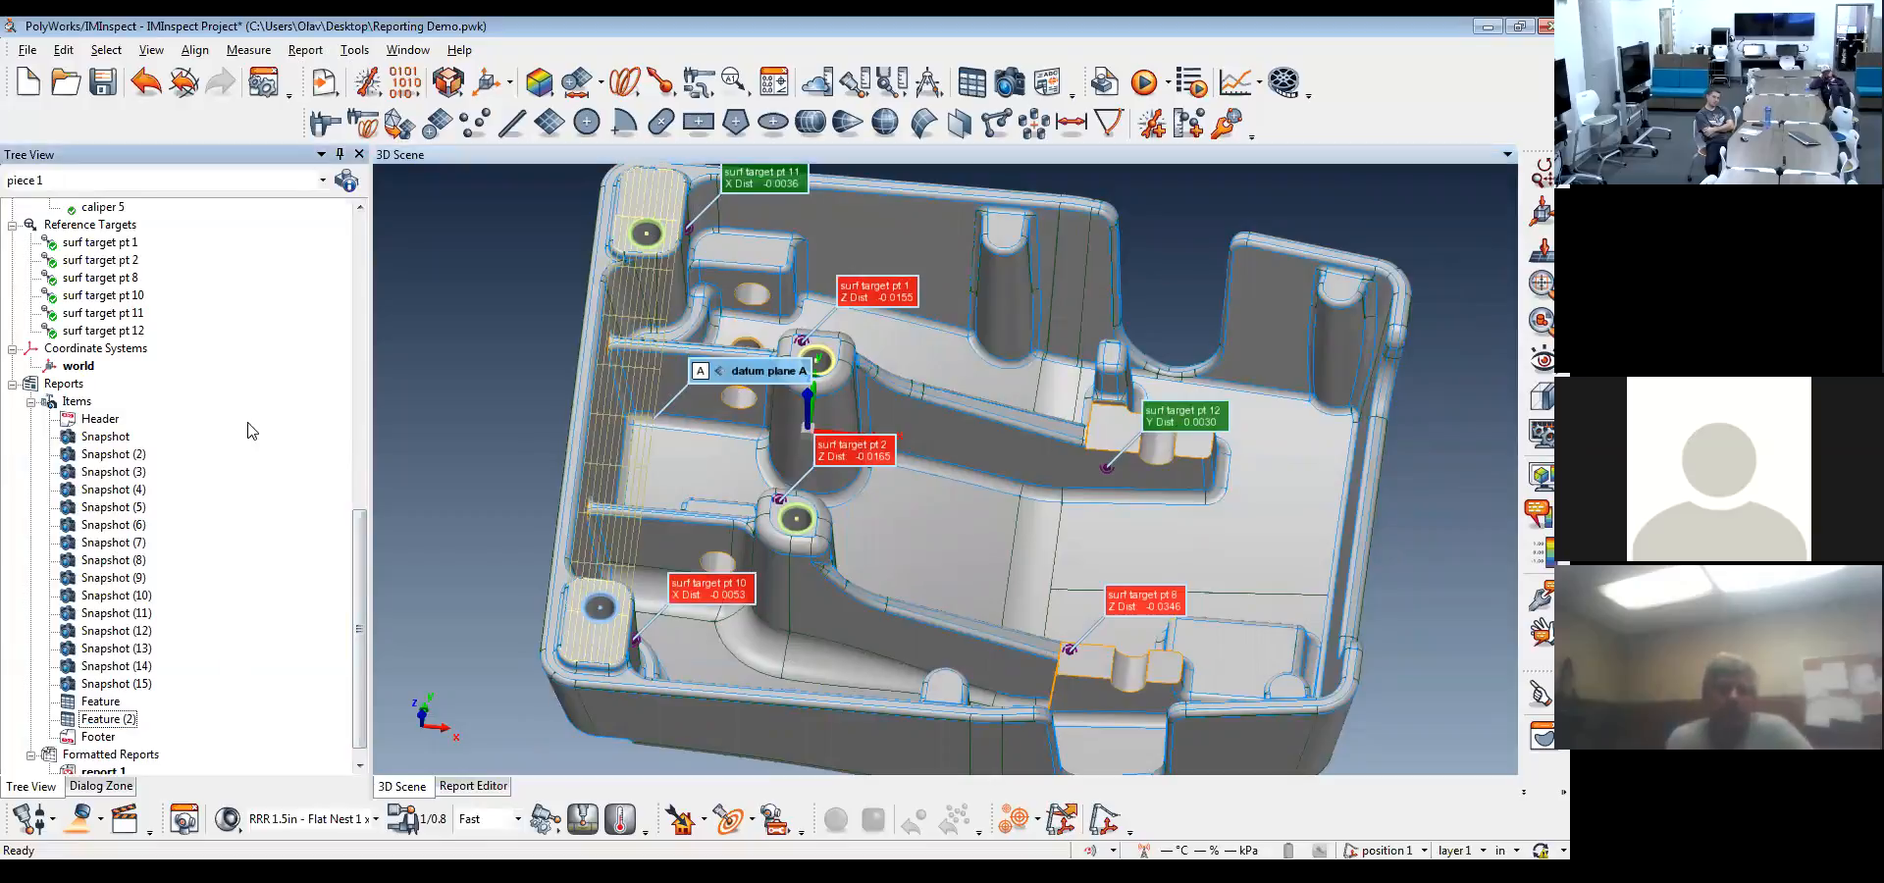
pyautogui.click(265, 86)
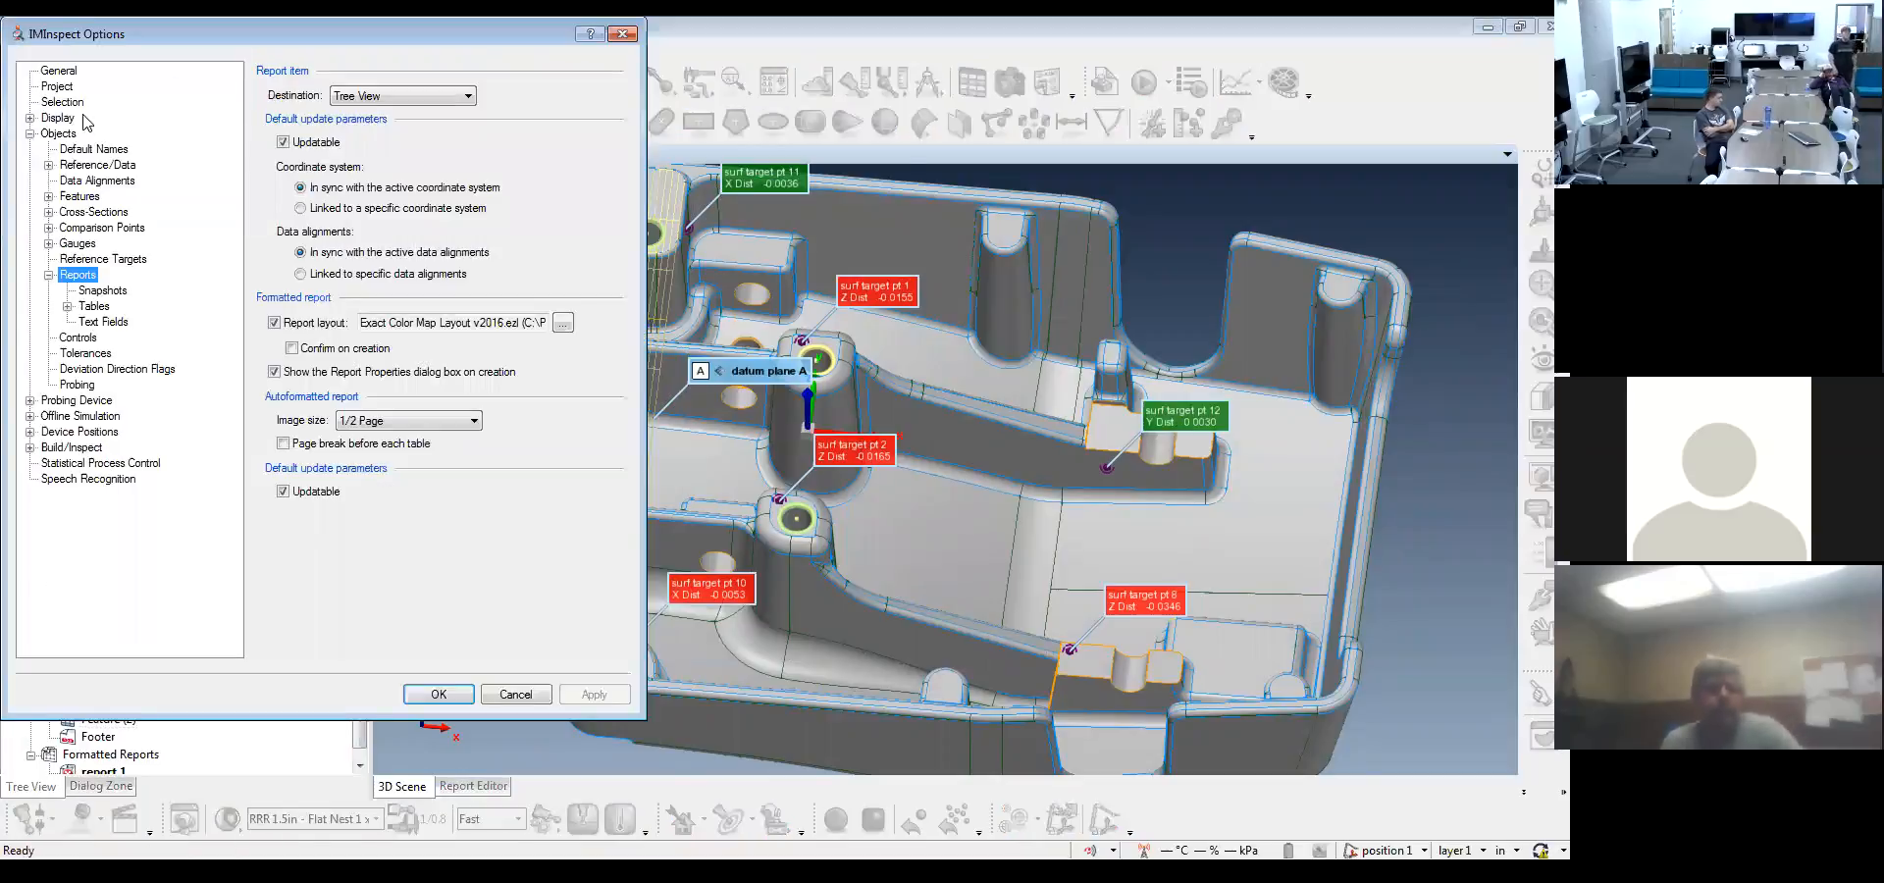
pyautogui.click(59, 133)
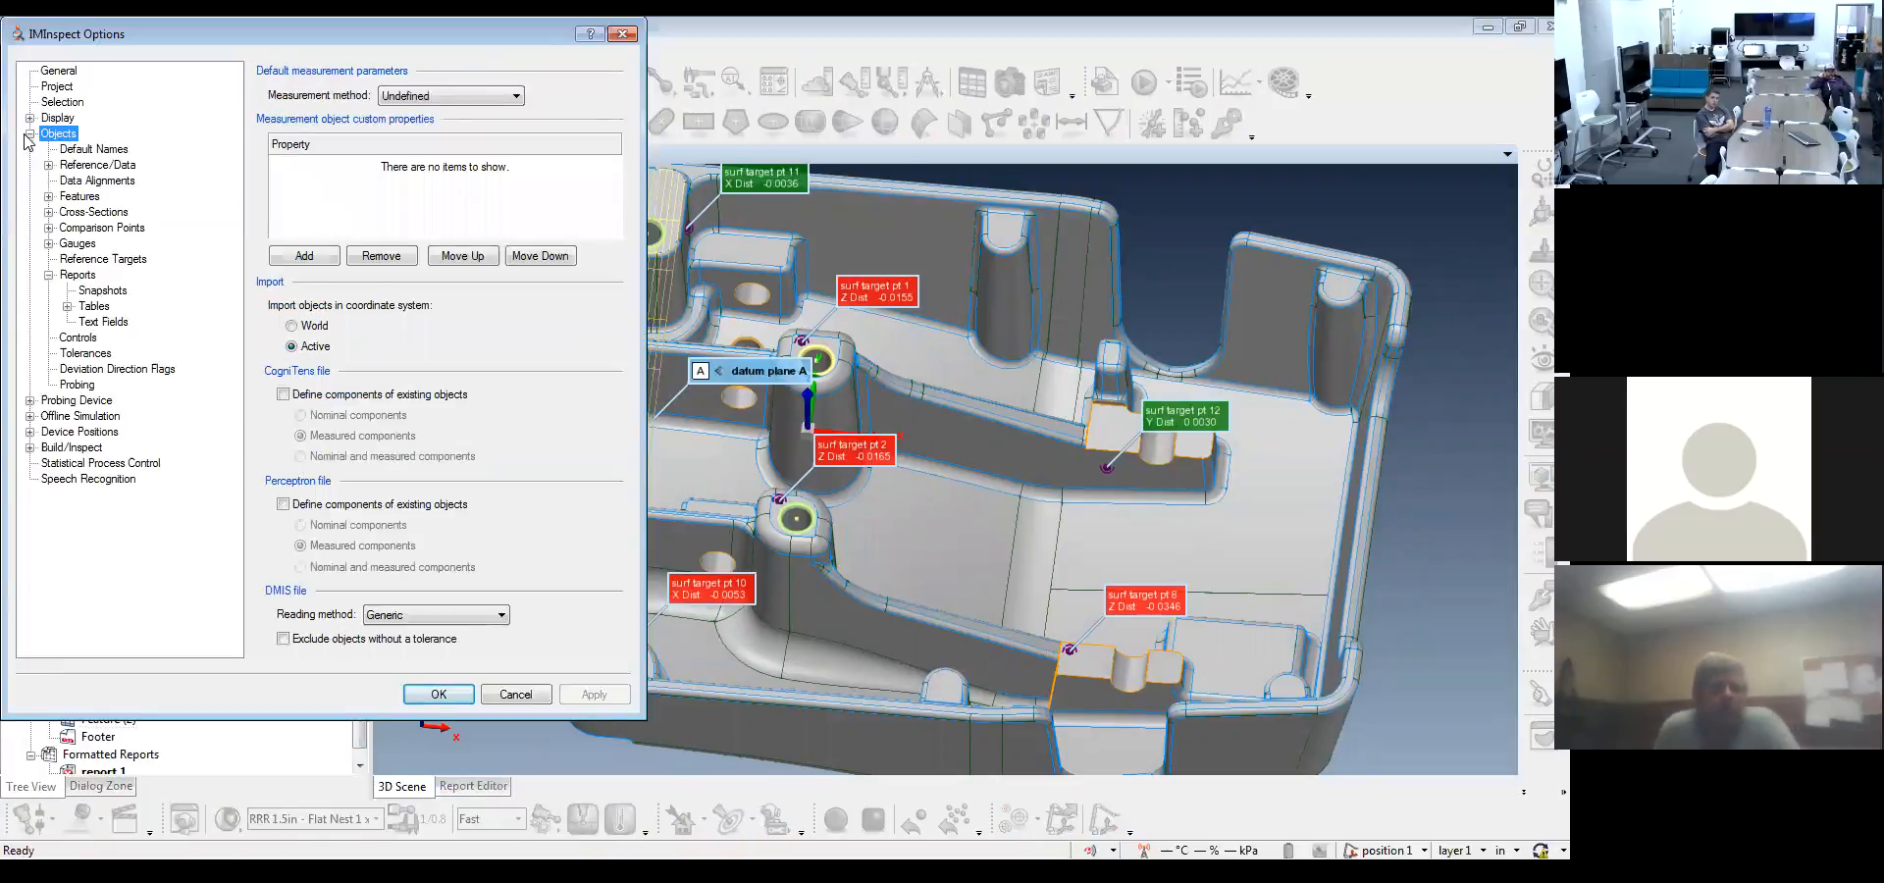
pyautogui.click(77, 277)
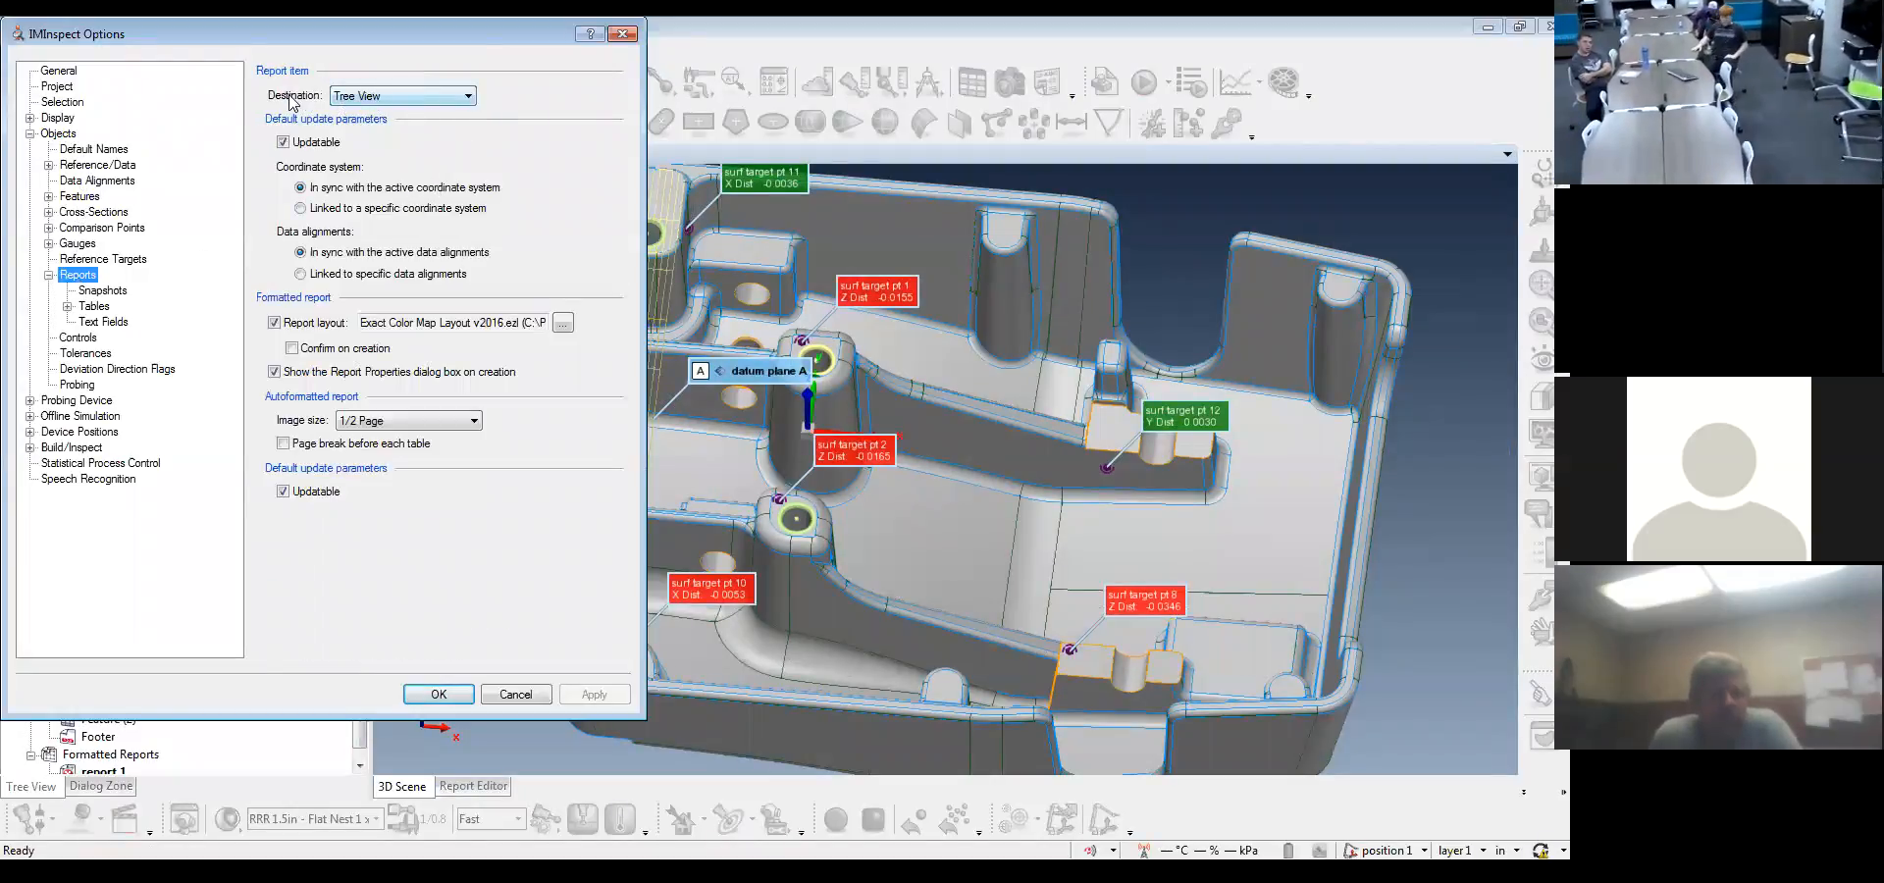
pyautogui.click(429, 102)
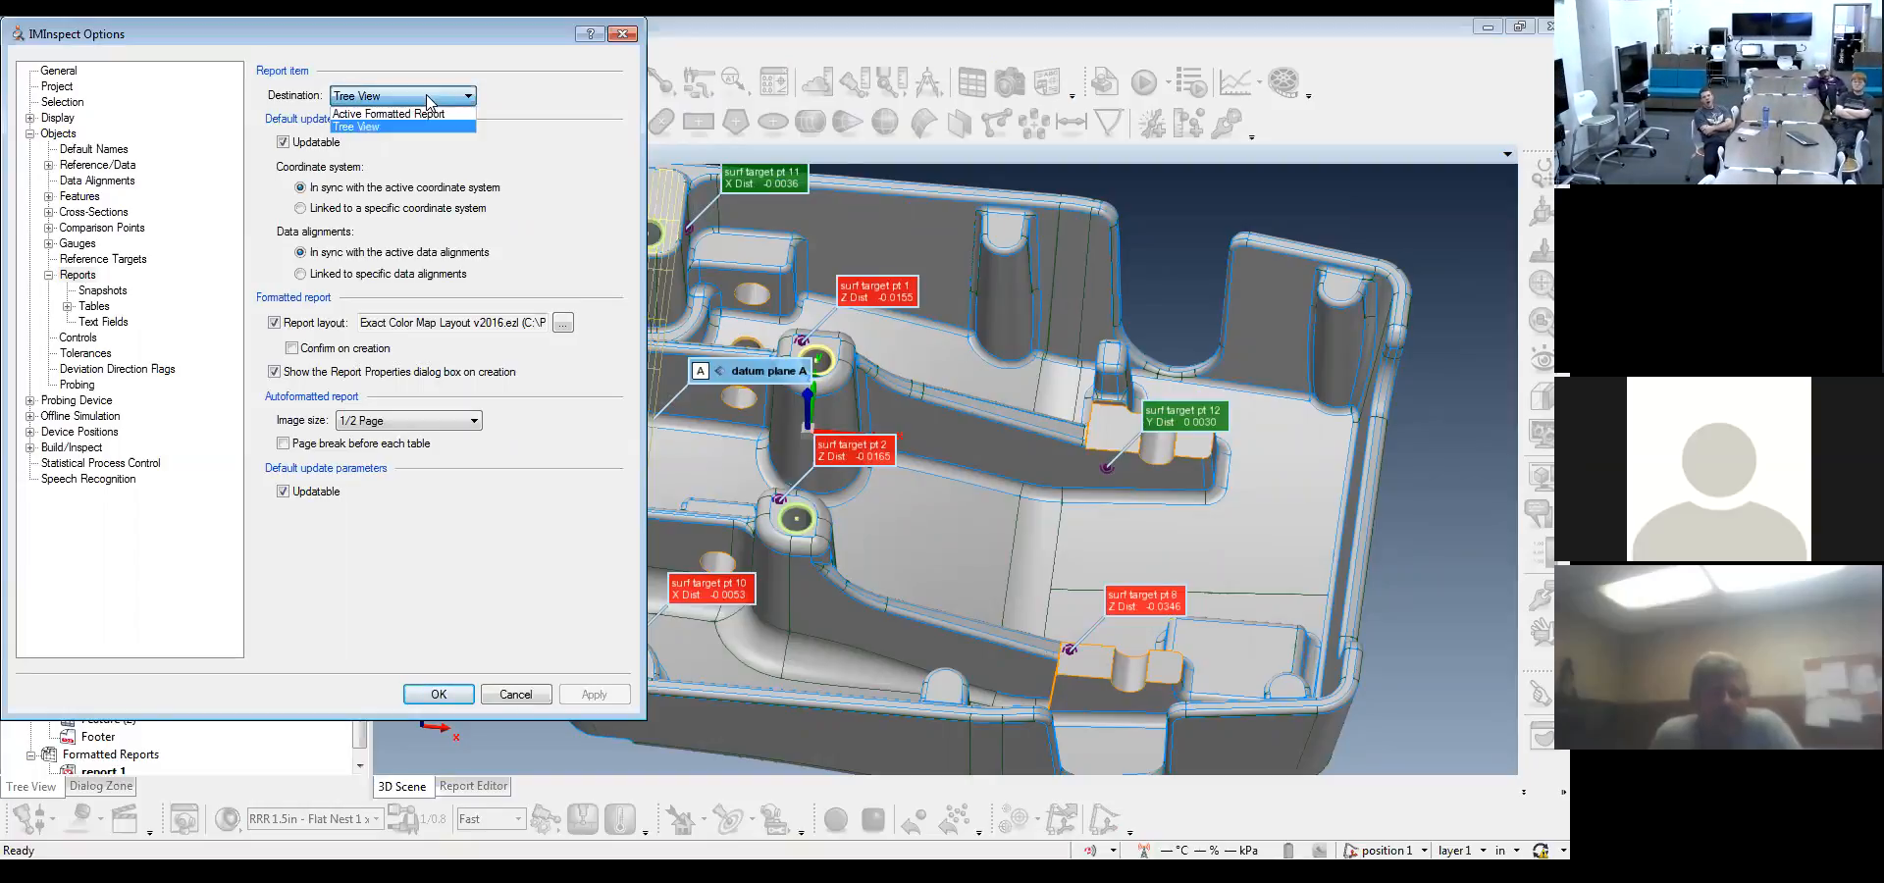
pyautogui.click(429, 102)
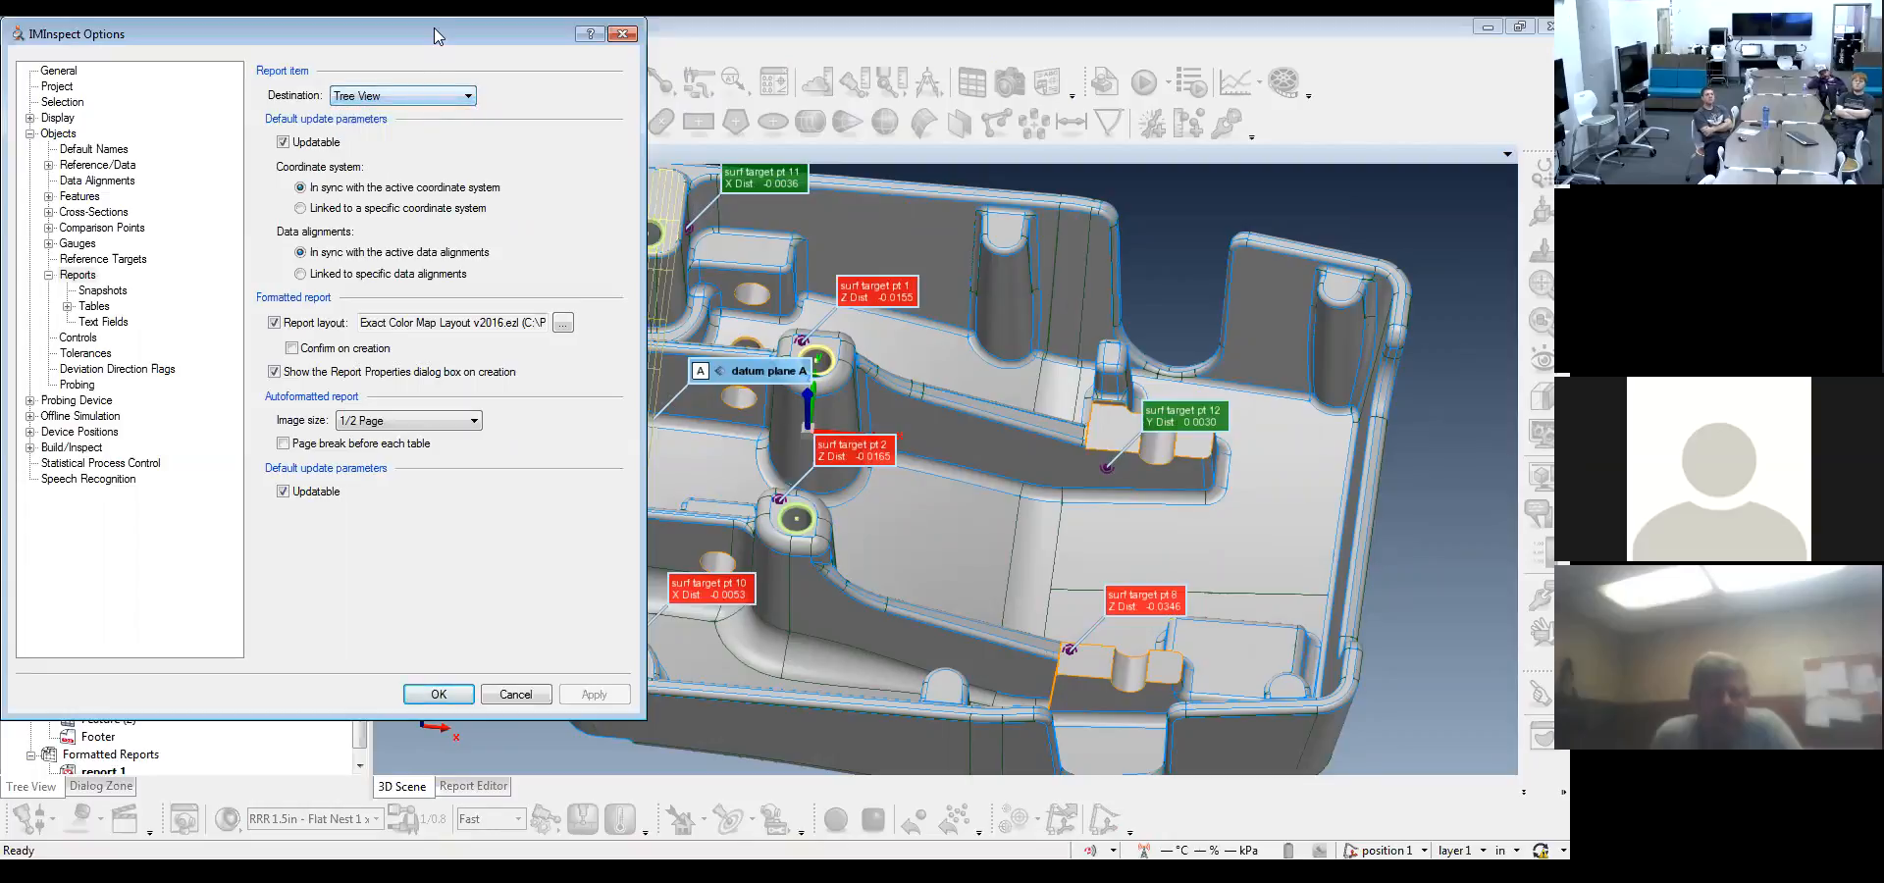
pyautogui.moveTo(437, 36); pyautogui.dragTo(755, 65)
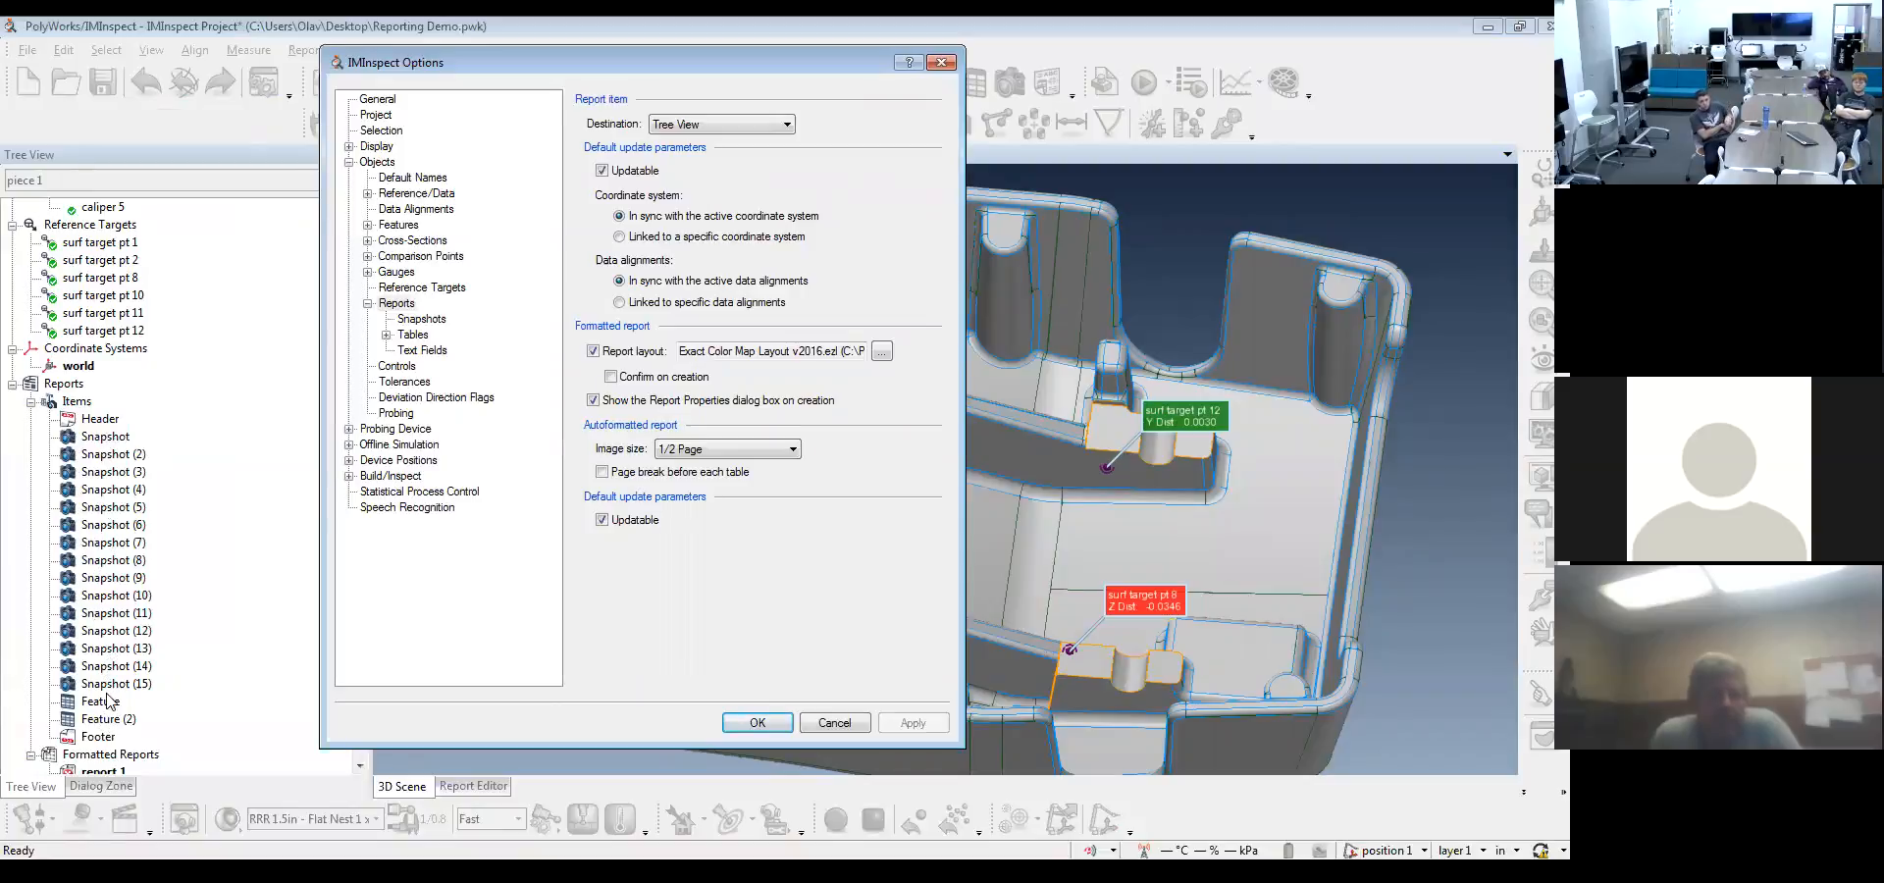
pyautogui.click(737, 125)
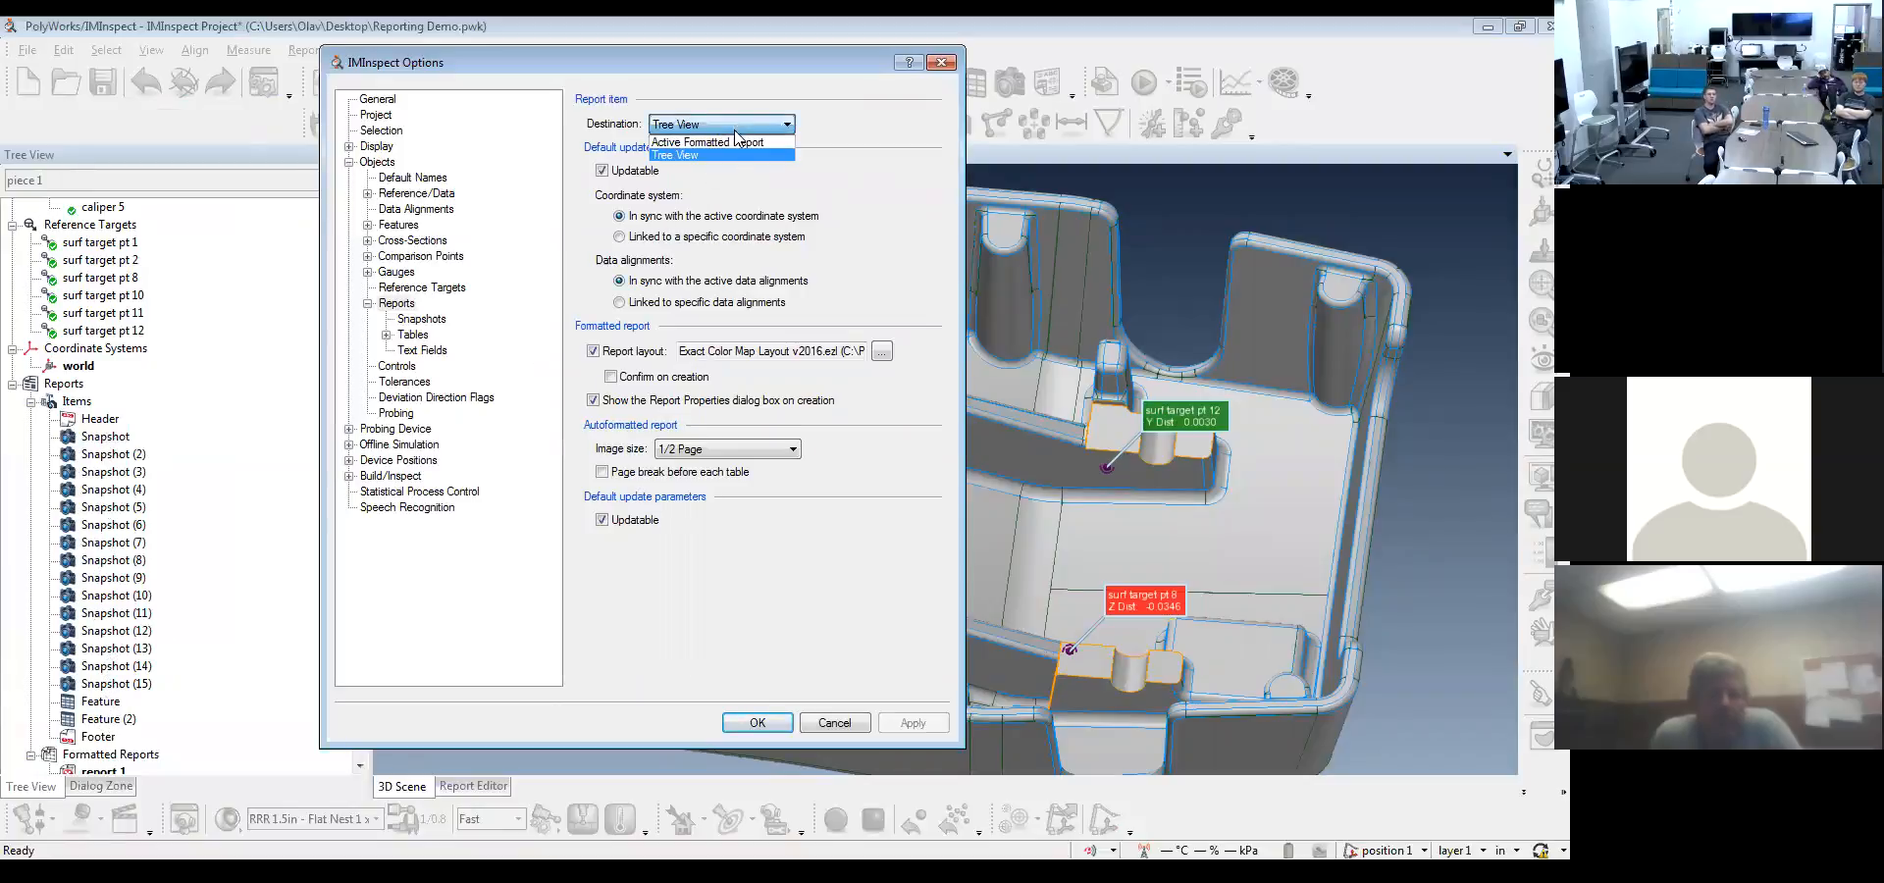
pyautogui.click(737, 142)
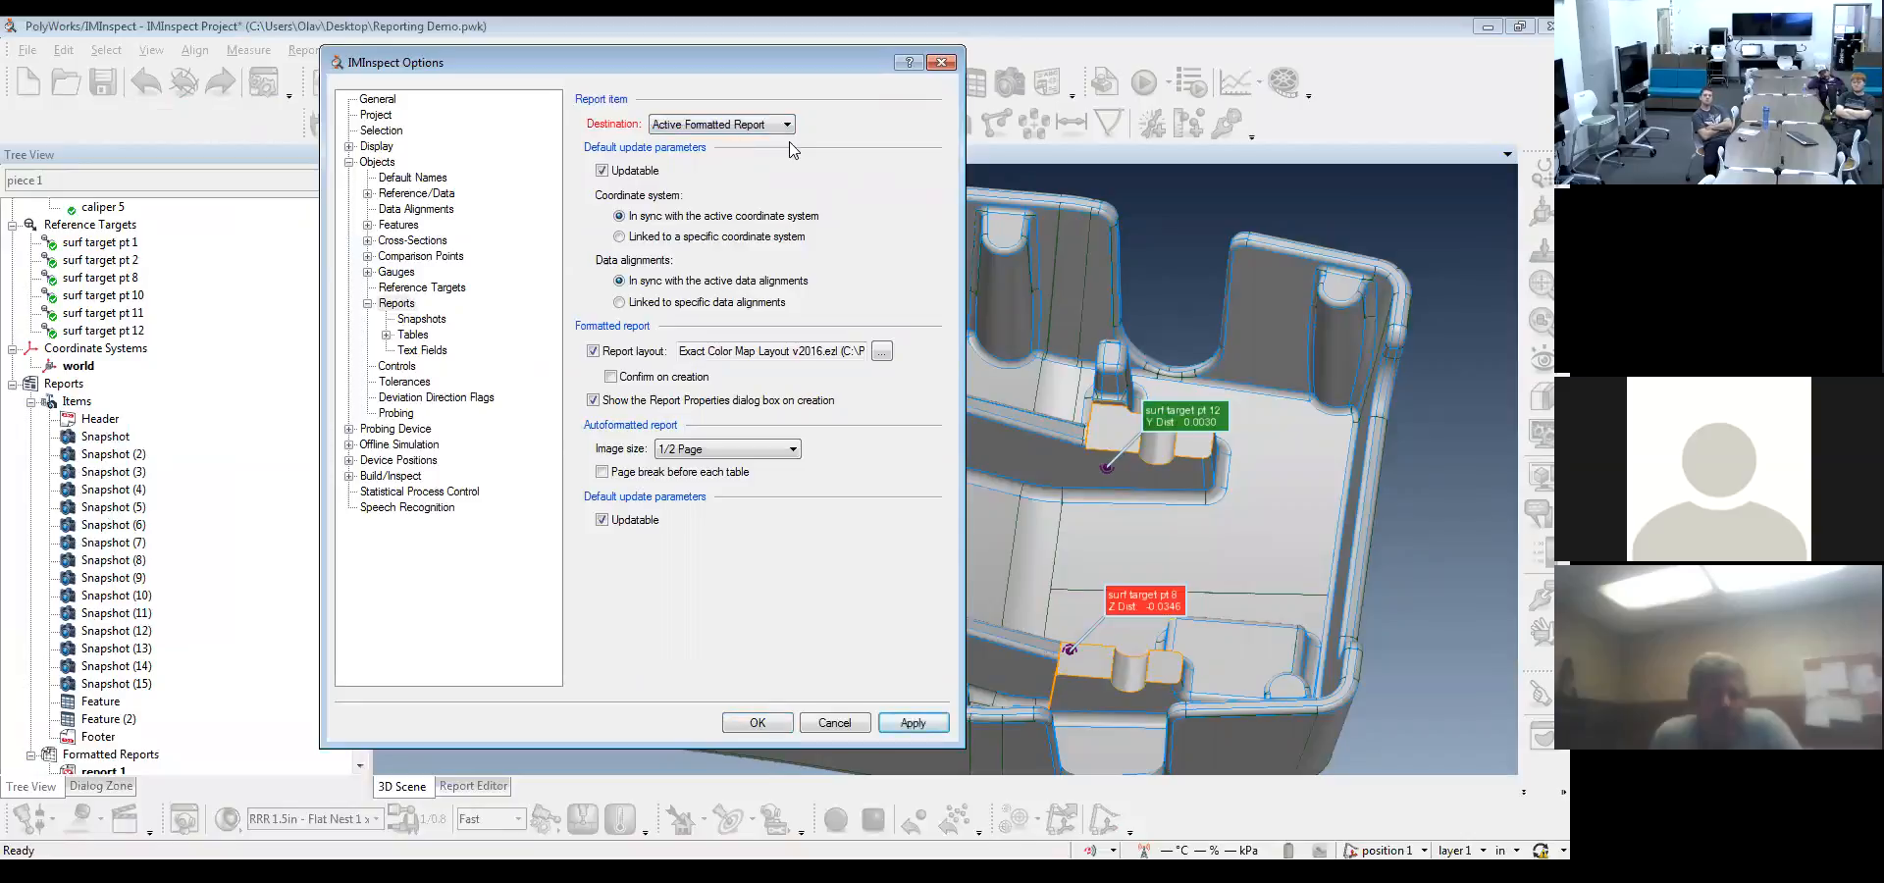
pyautogui.click(923, 726)
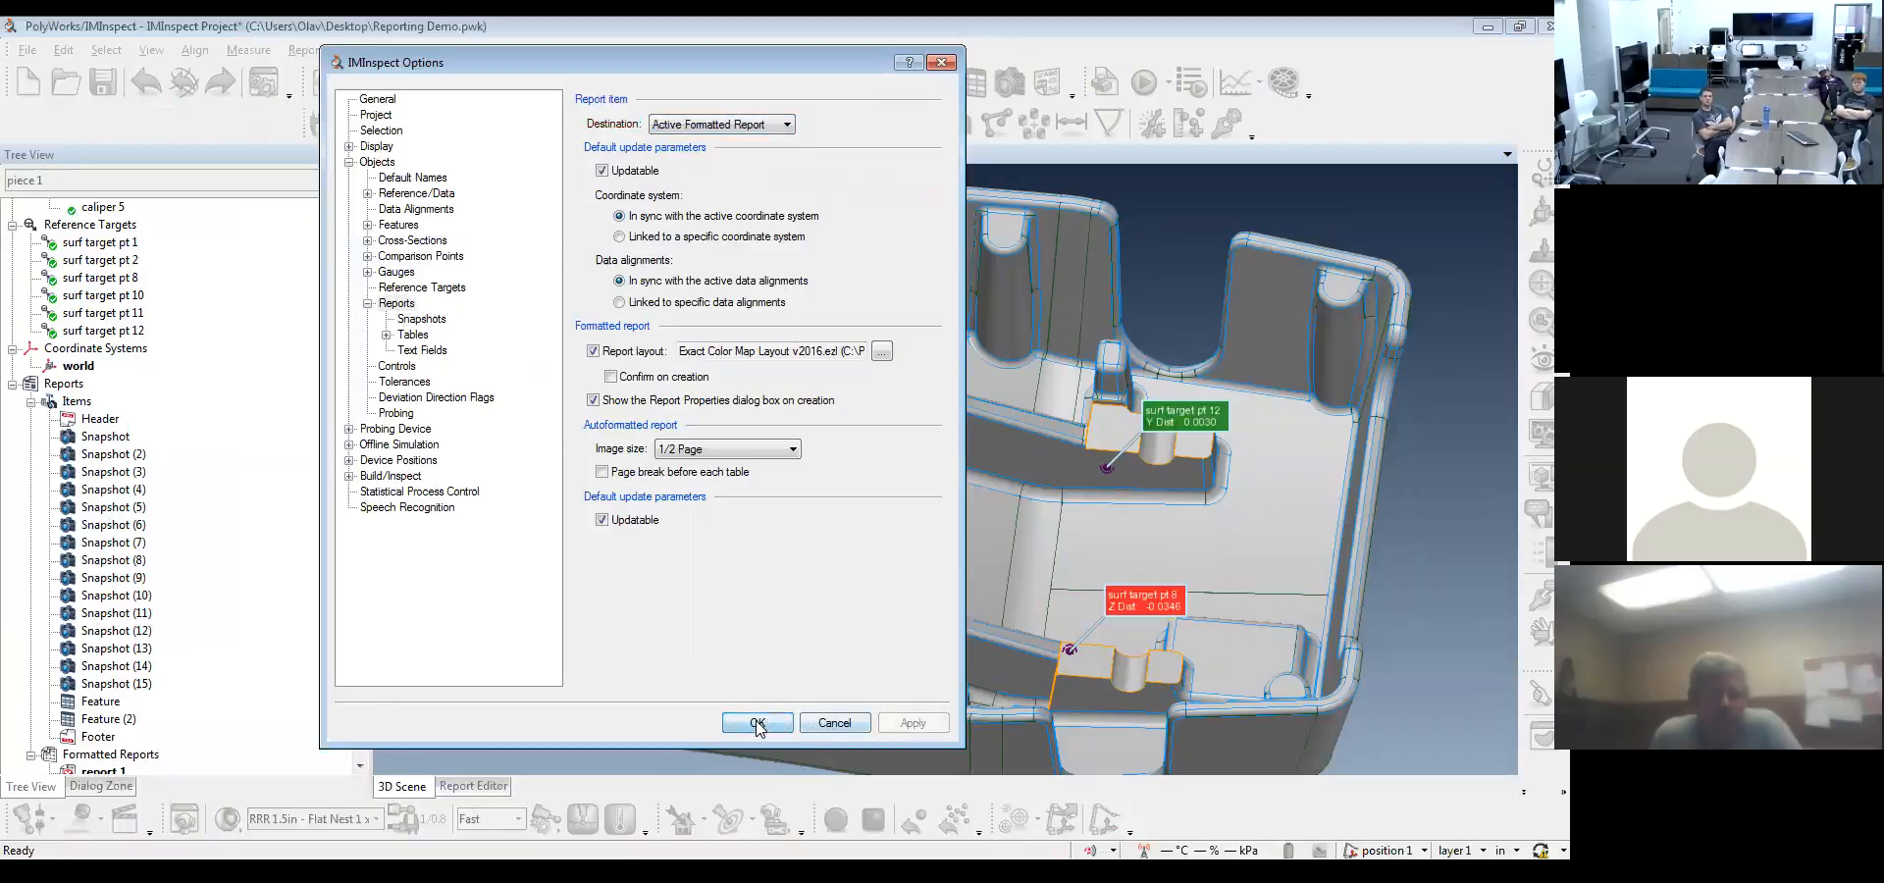
pyautogui.click(757, 723)
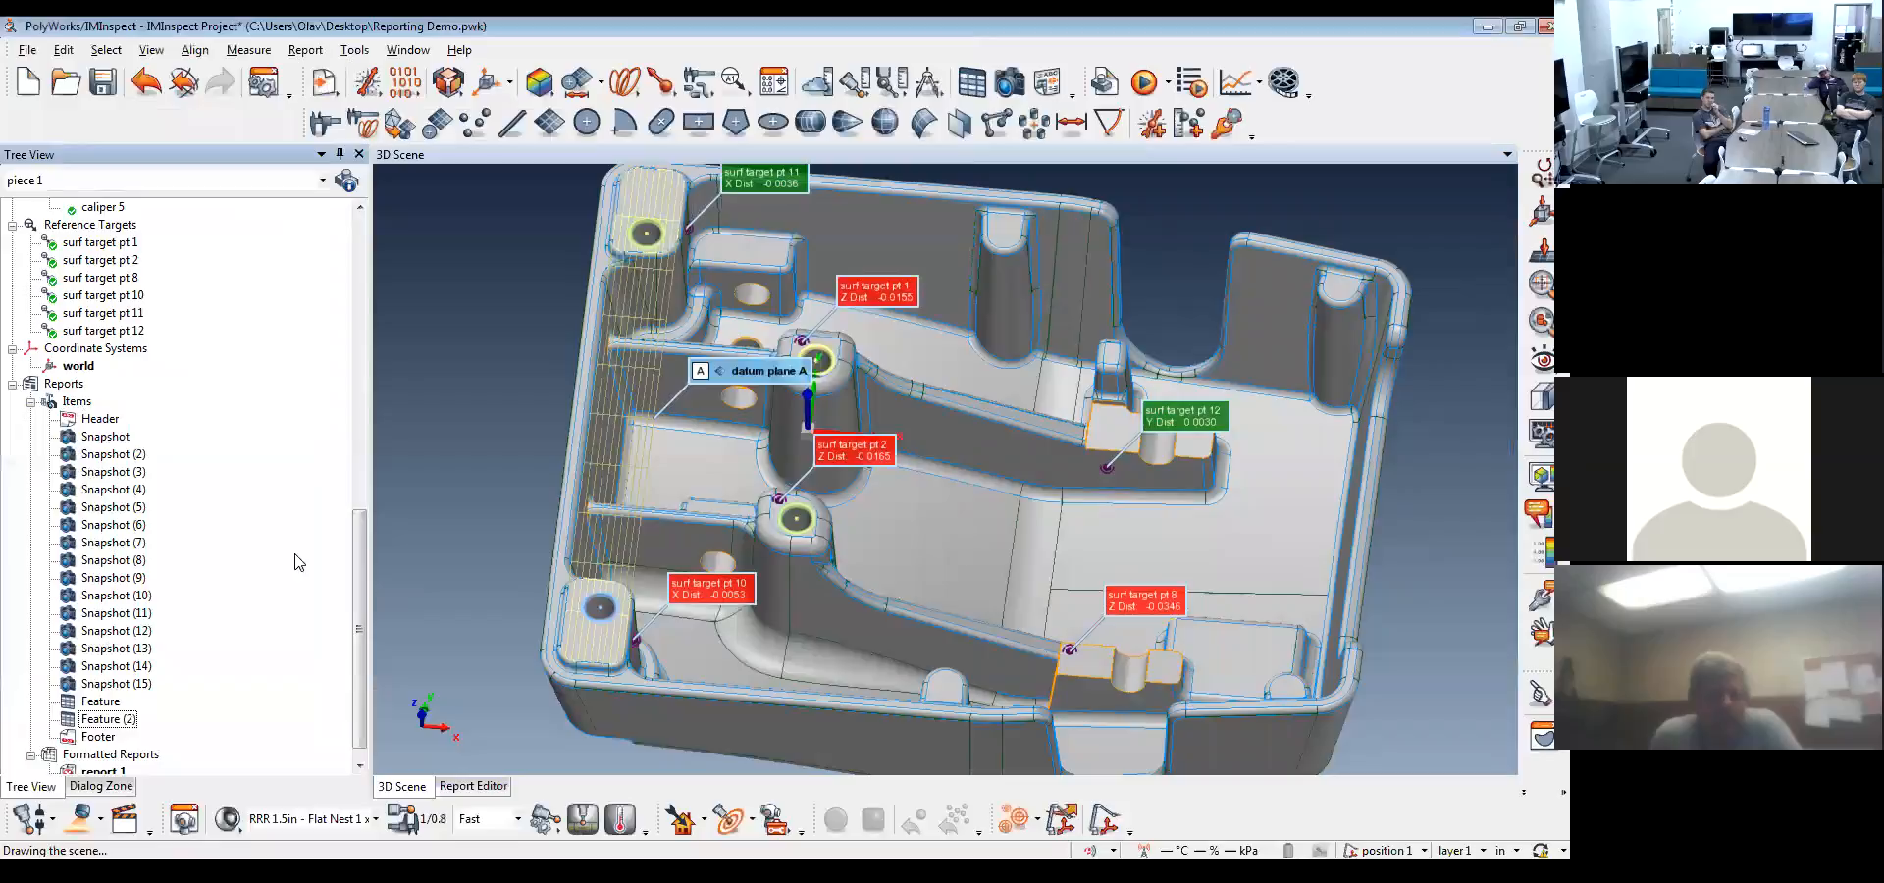
# Display comparison points surf pt 1 to surf pt 7 with their annotations on the casting
pyautogui.moveTo(354, 557); pyautogui.dragTo(357, 383)
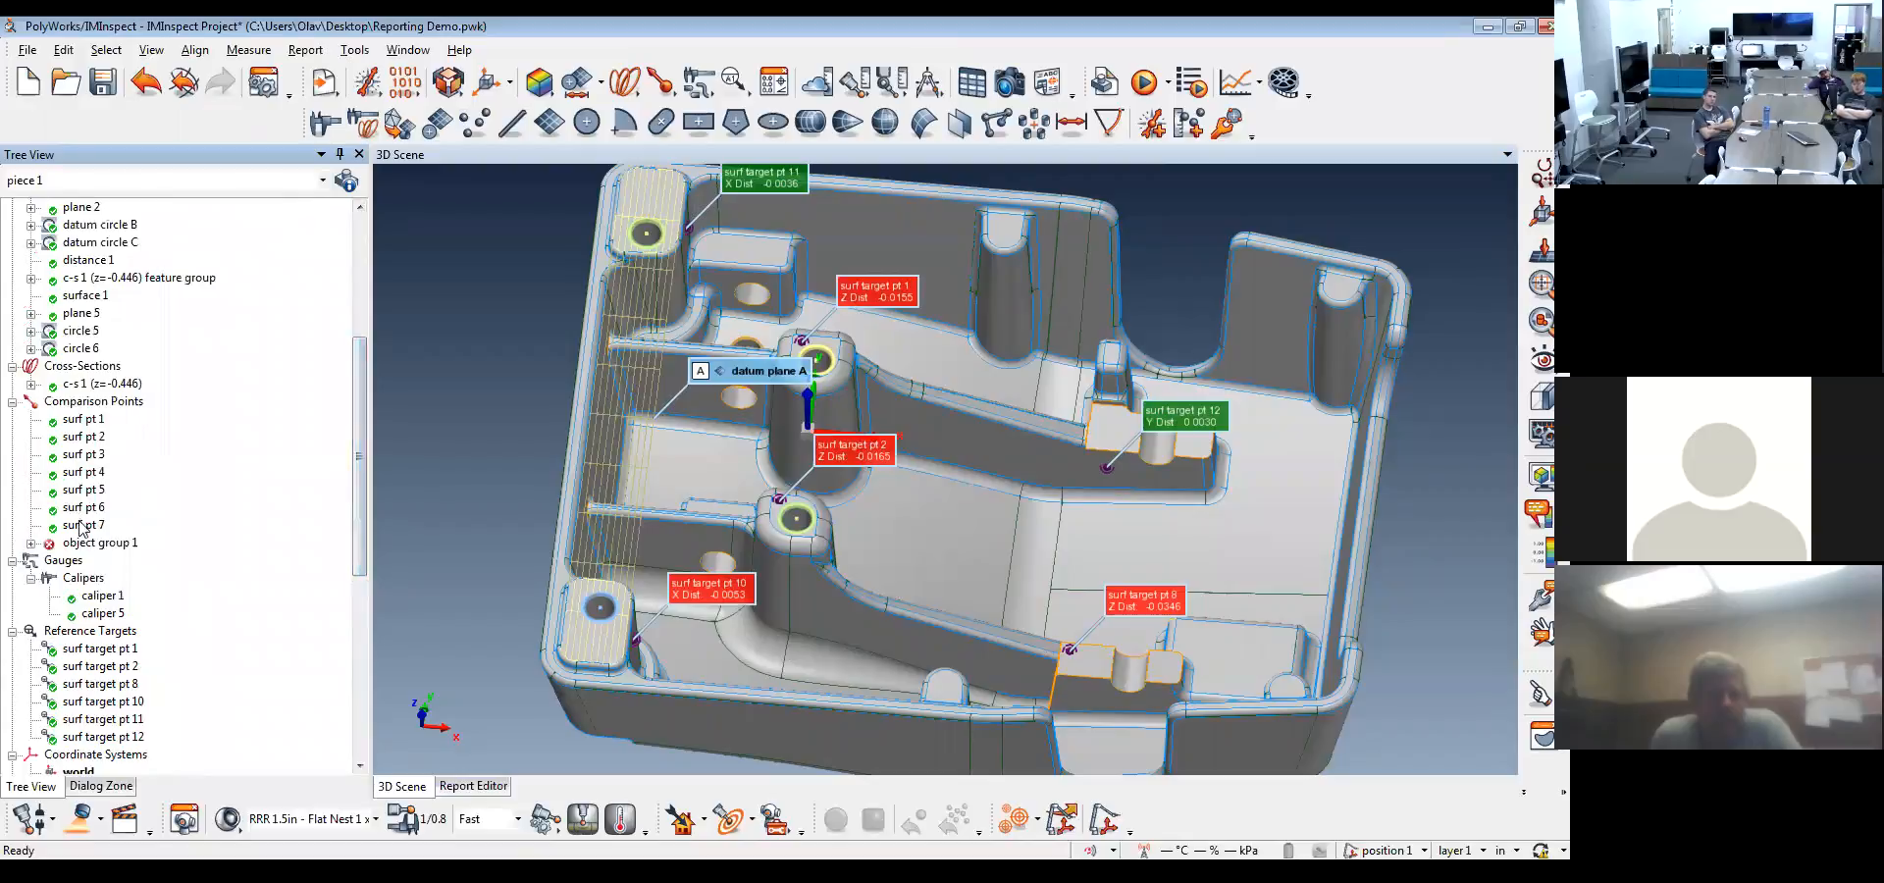
pyautogui.middleClick(90, 473)
pyautogui.middleClick(91, 455)
pyautogui.middleClick(93, 438)
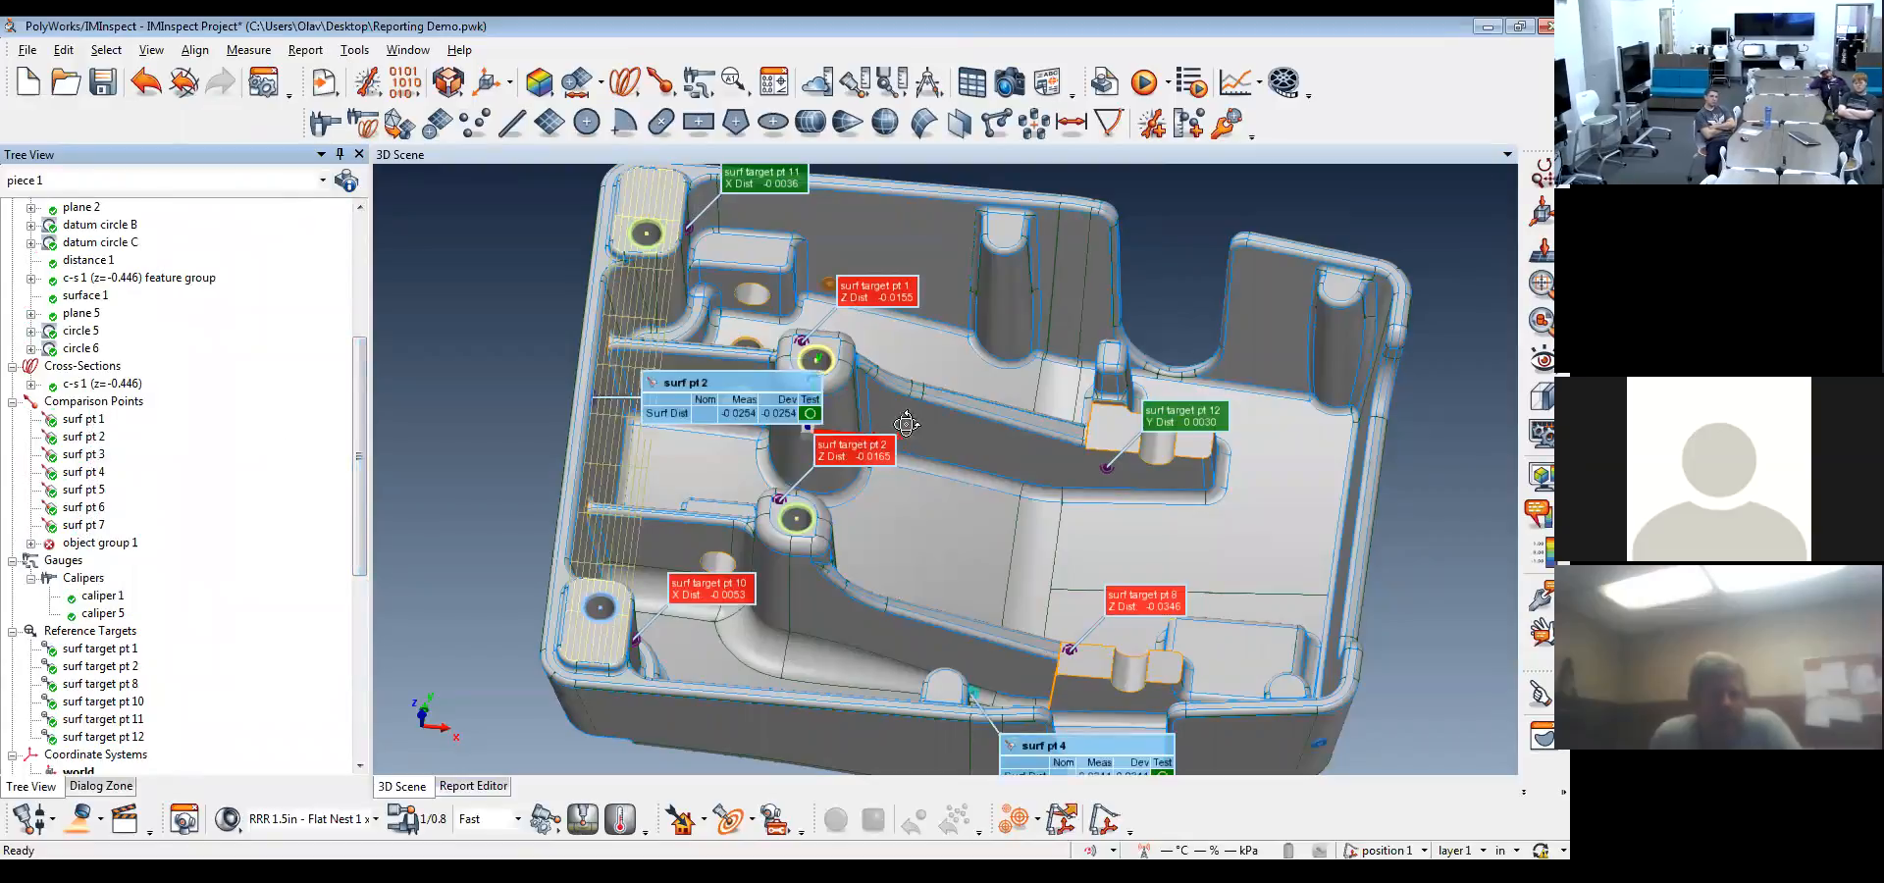
pyautogui.moveTo(905, 424); pyautogui.dragTo(915, 388)
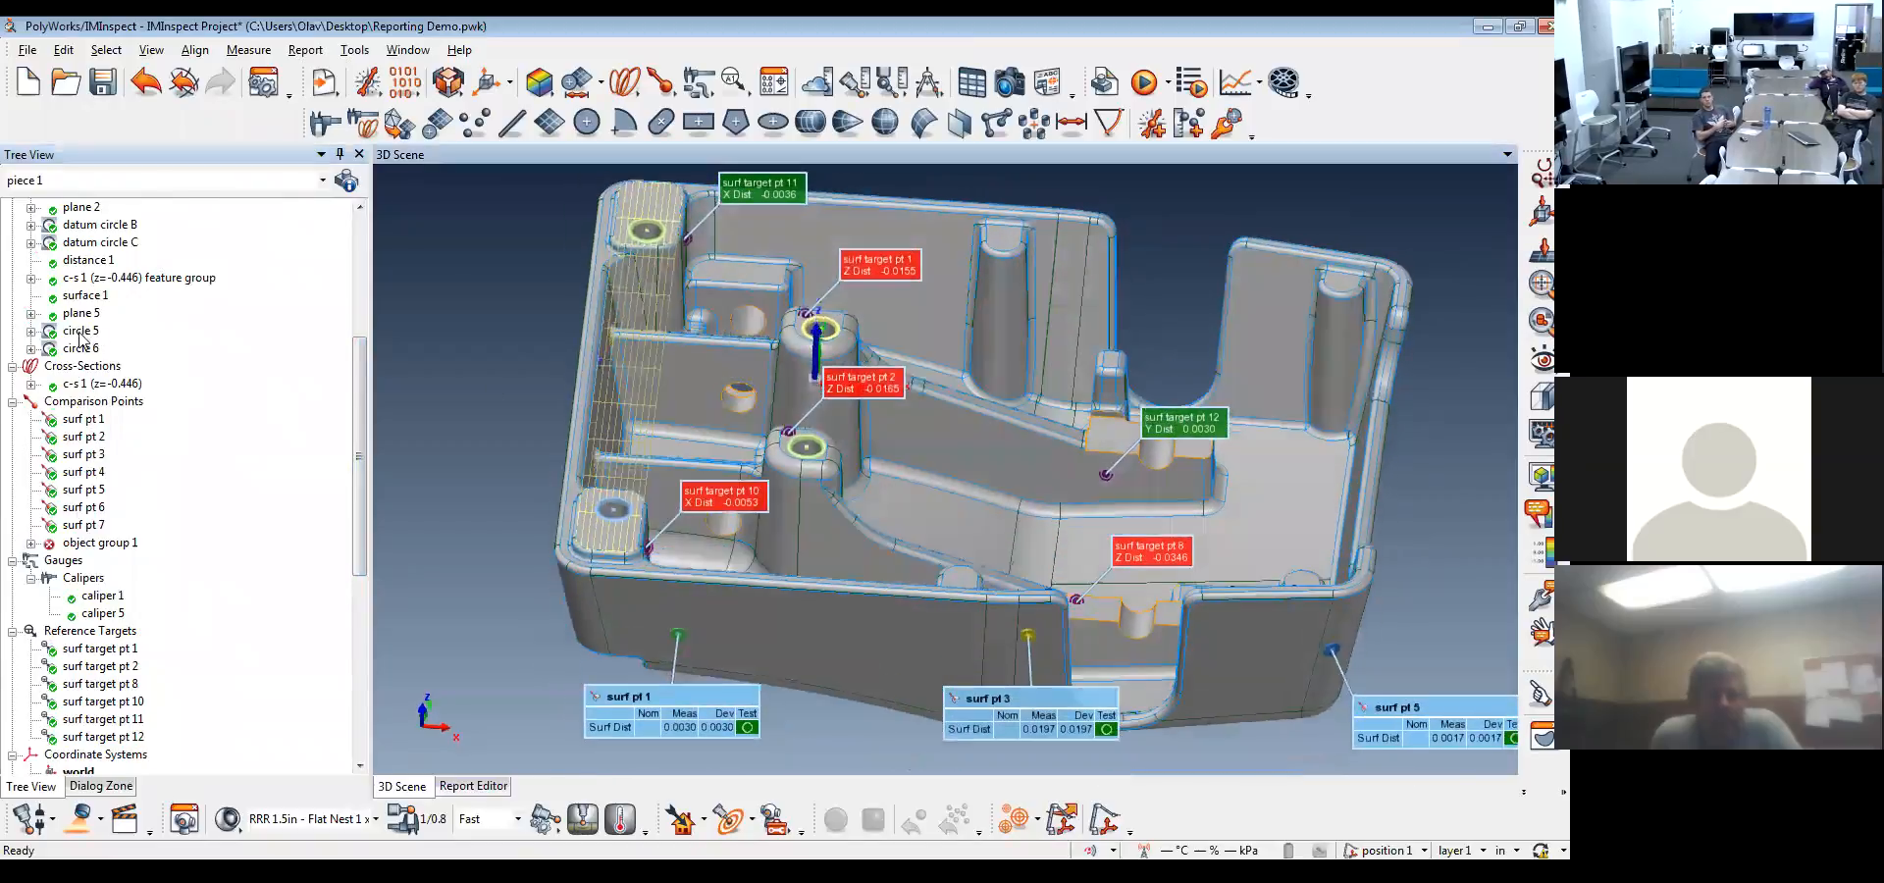
# Hide the datum features and the surface reference targets so the comparison points stand alone on the casting
pyautogui.scroll(4, 88, 343)
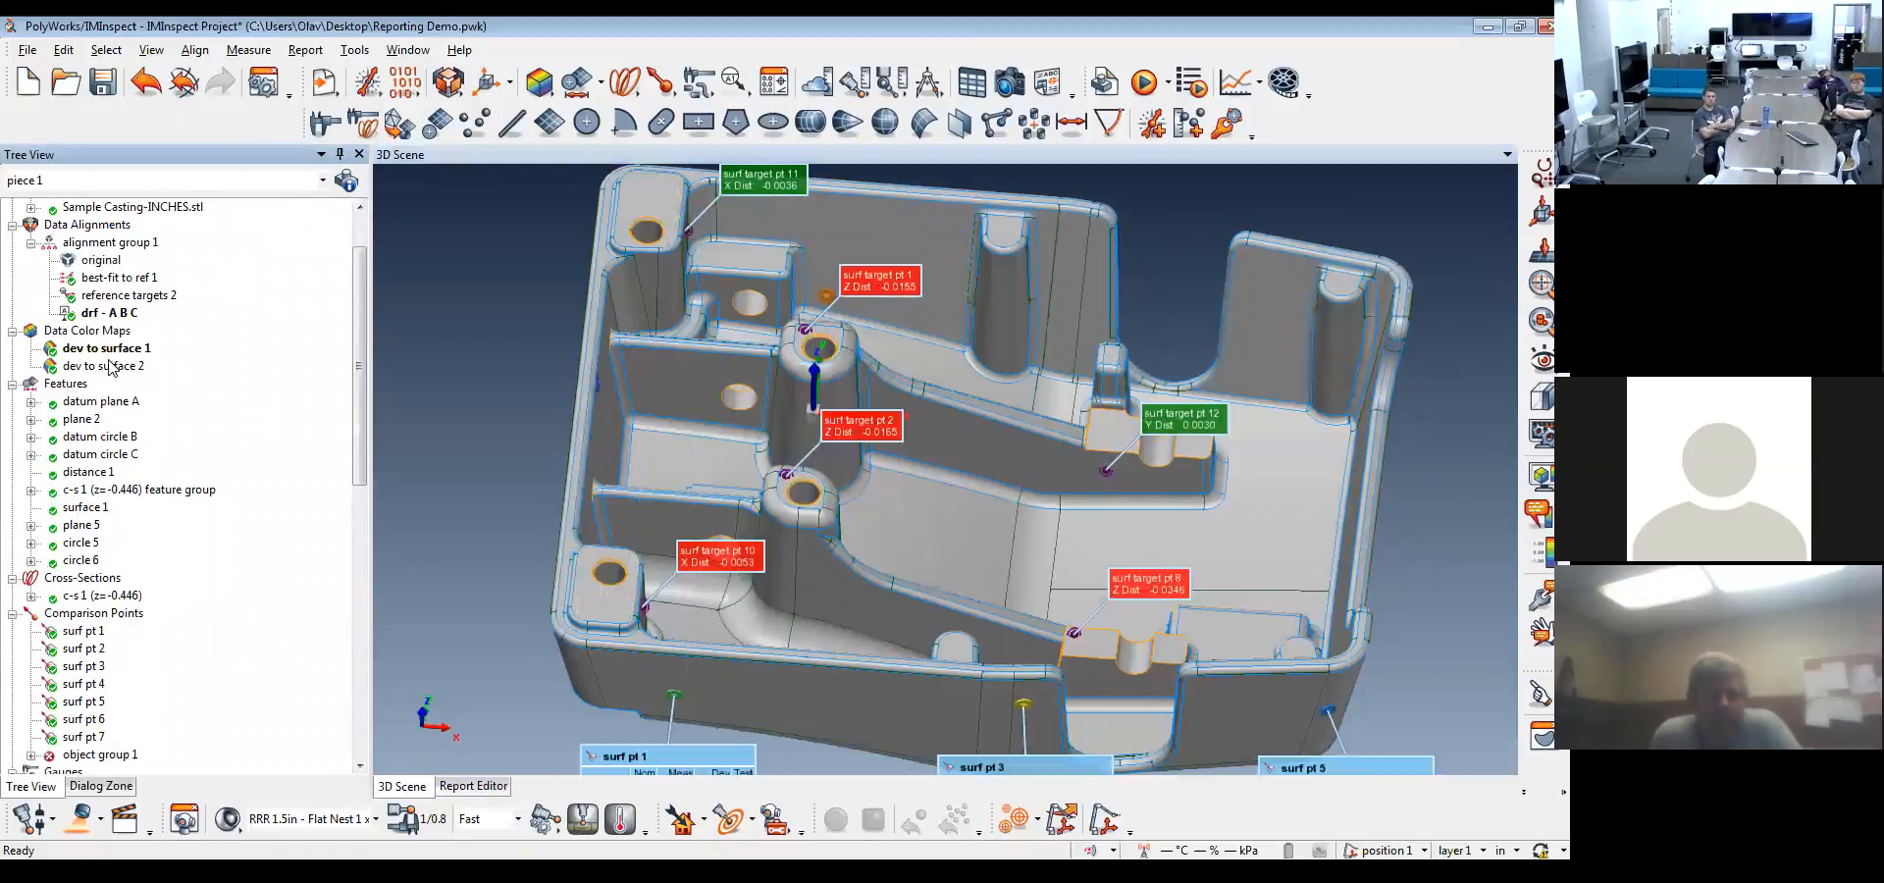
pyautogui.scroll(-2, 987, 422)
pyautogui.scroll(-5, 162, 618)
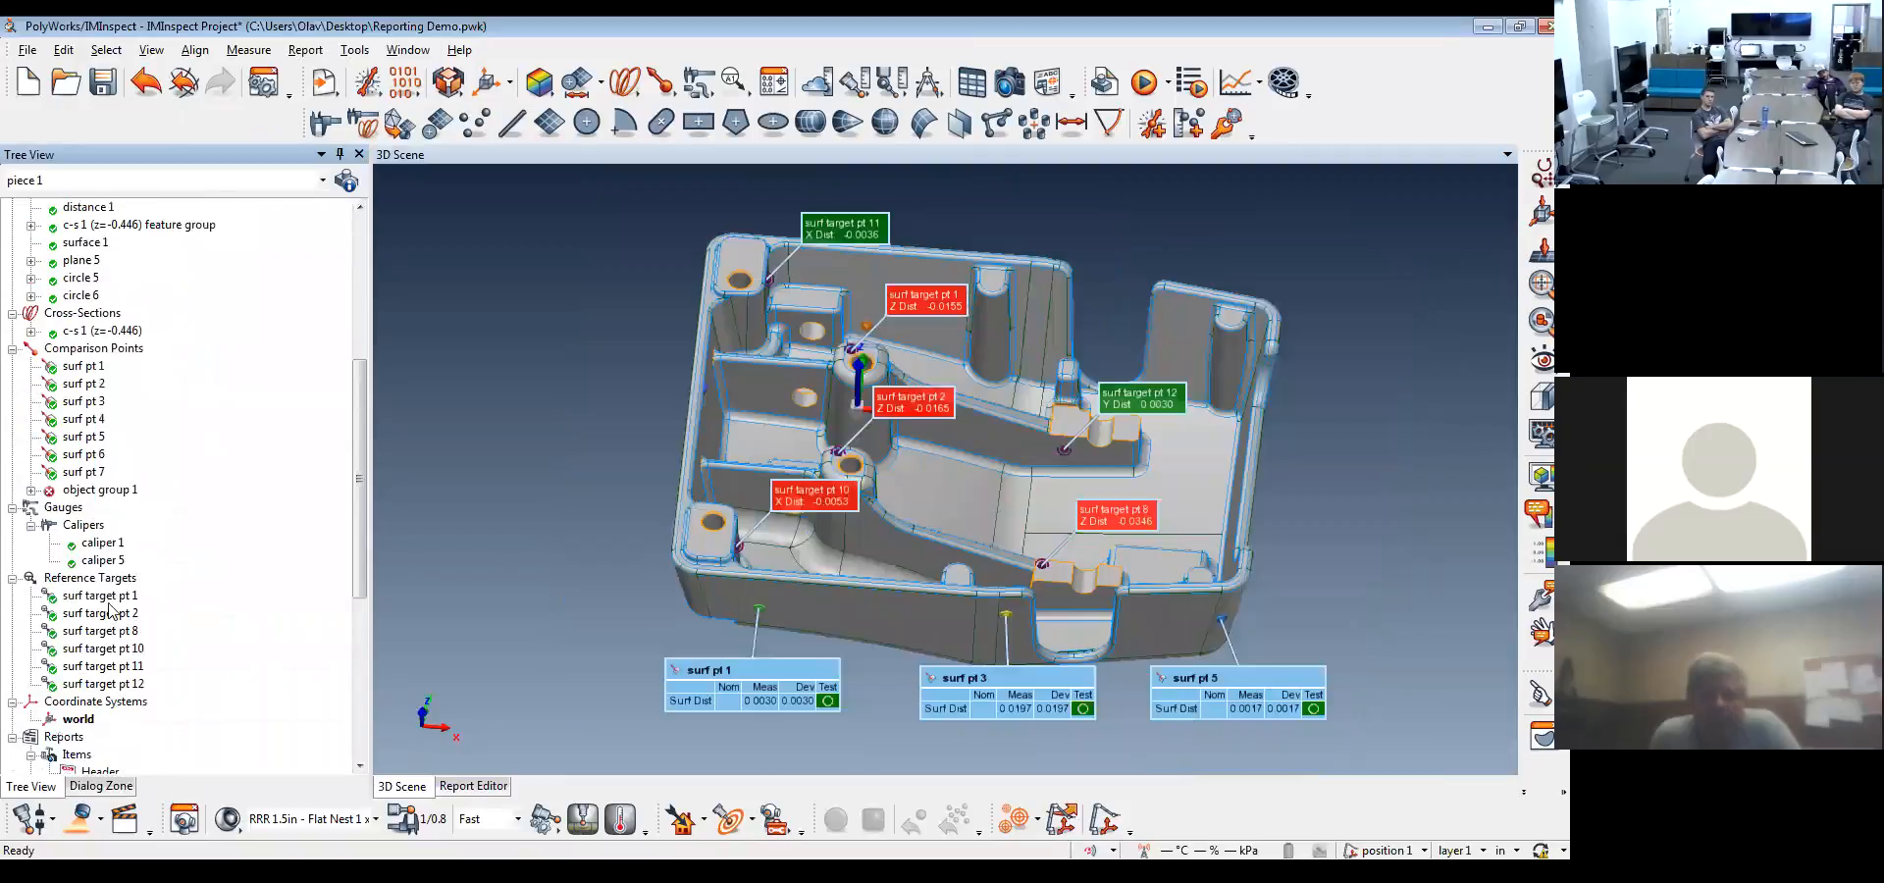
pyautogui.middleClick(82, 577)
pyautogui.moveTo(1003, 434)
pyautogui.mouseDown()
pyautogui.moveTo(849, 322)
pyautogui.moveTo(940, 389)
pyautogui.moveTo(1010, 402)
pyautogui.moveTo(1030, 461)
pyautogui.moveTo(1079, 457)
pyautogui.mouseUp()
pyautogui.moveTo(1079, 456); pyautogui.dragTo(971, 532, button='middle')
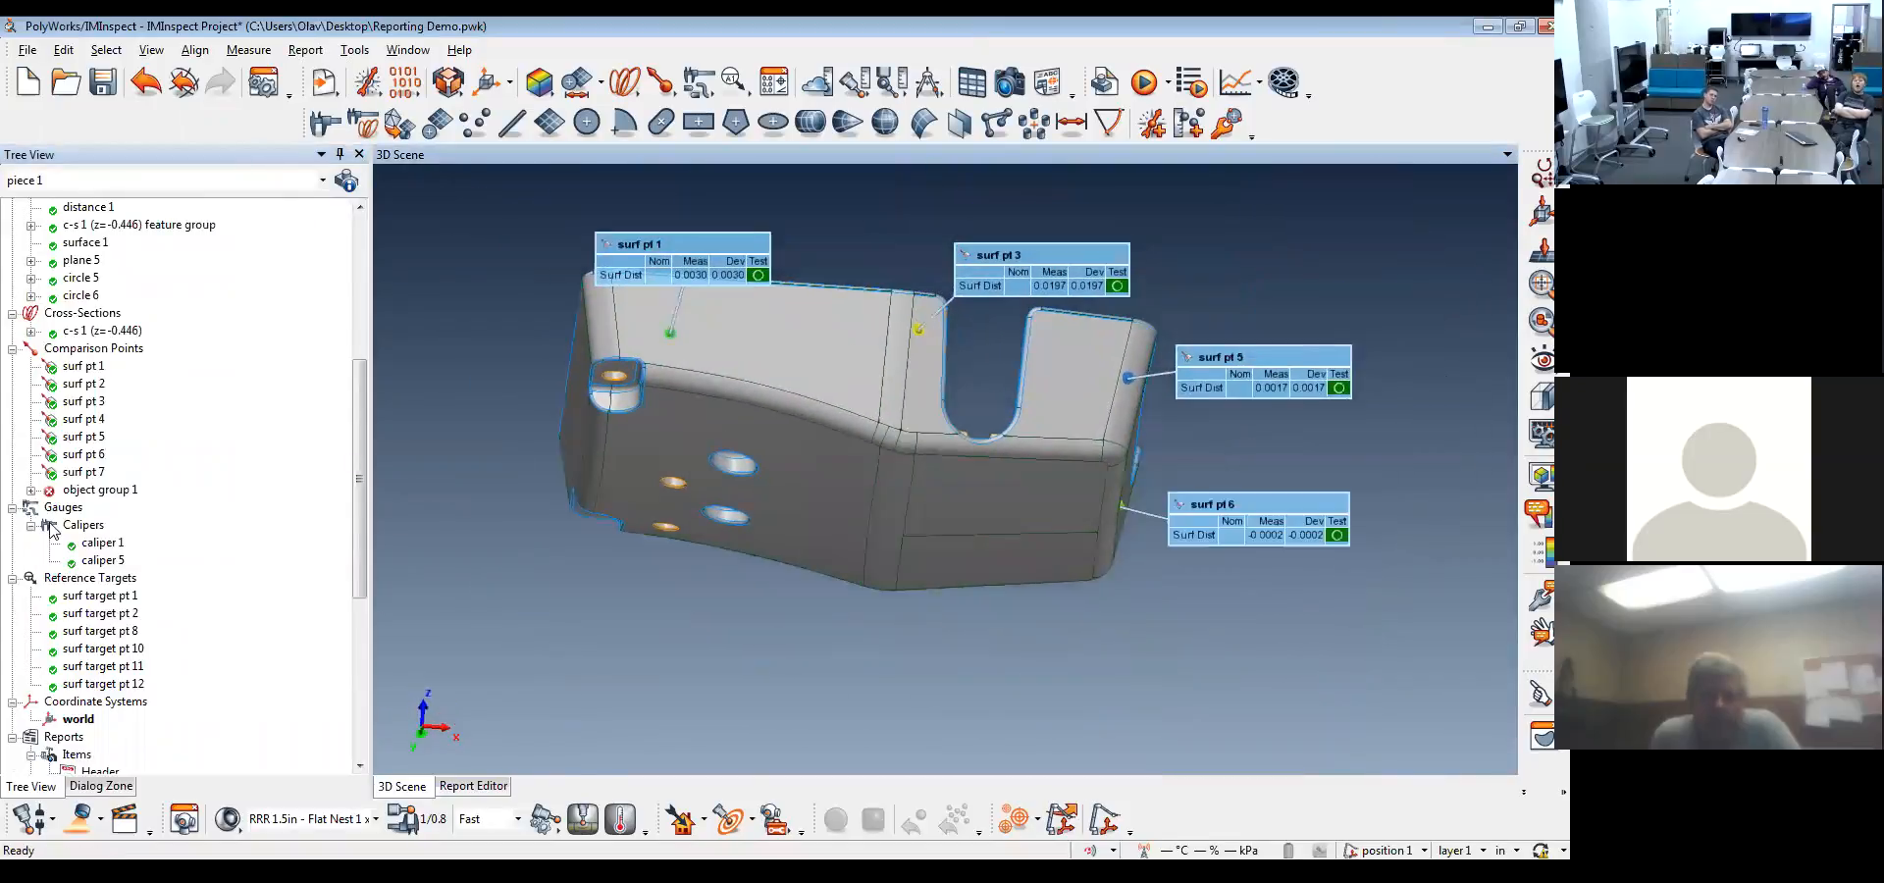
# Create a report table from the comparison points surf pt 1 through surf pt 7
pyautogui.click(83, 366)
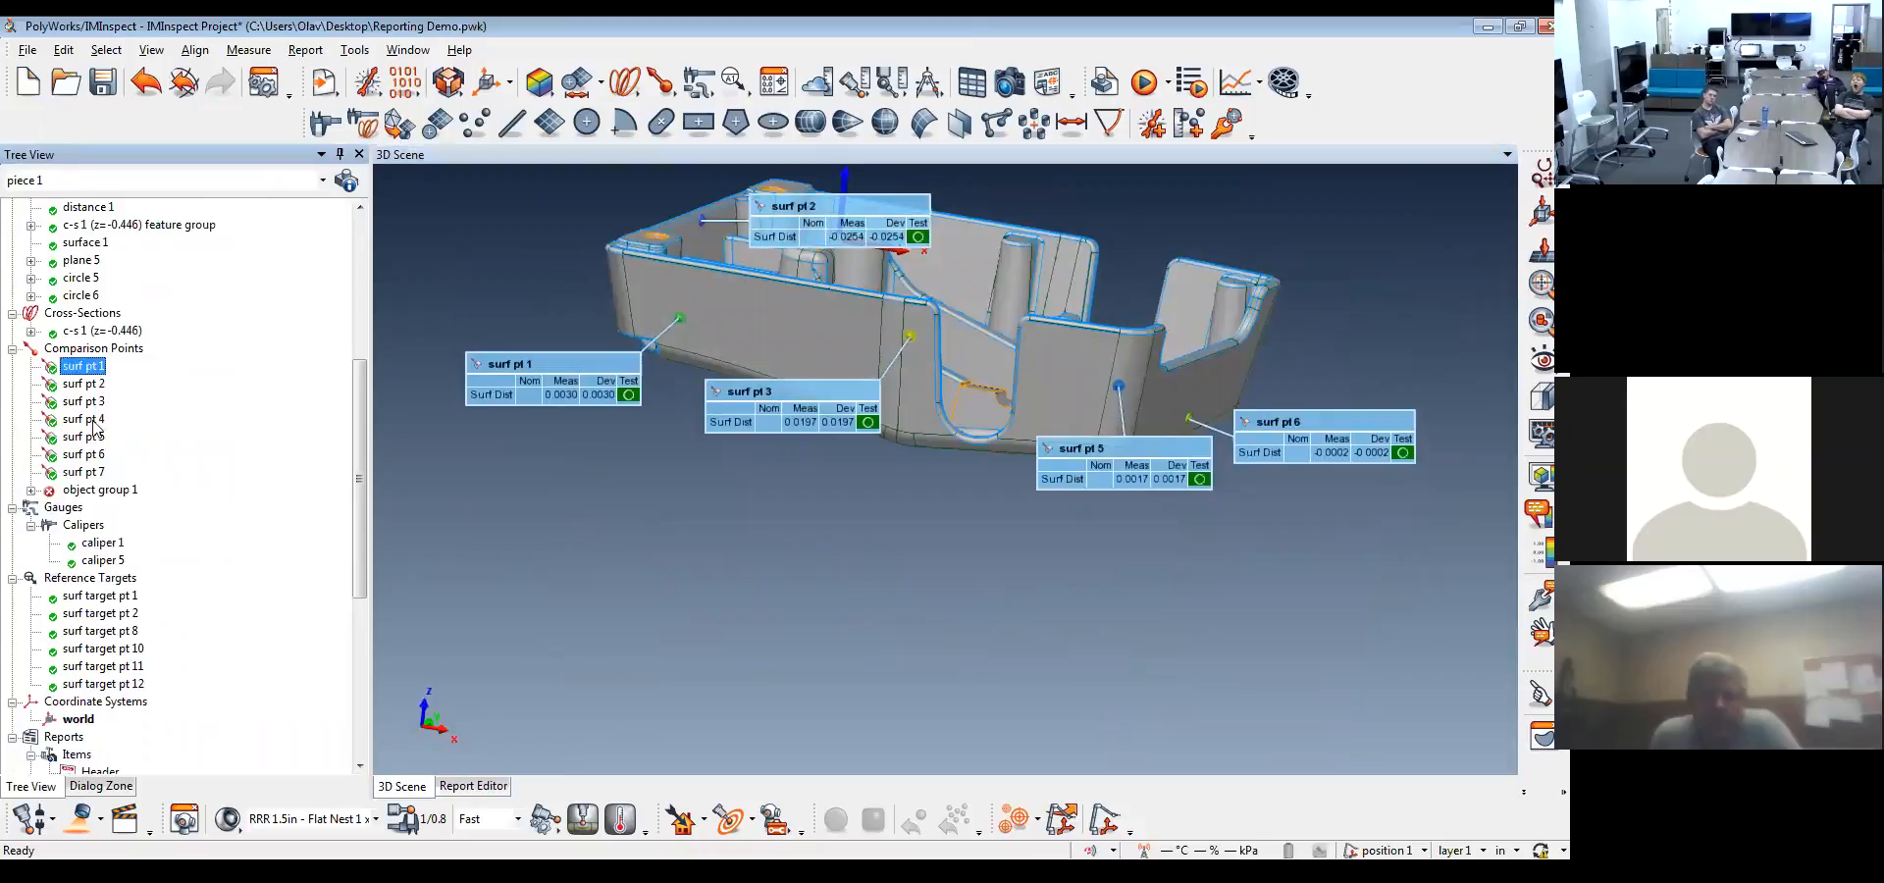
pyautogui.keyDown('shift'); pyautogui.click(85, 472); pyautogui.keyUp('shift')
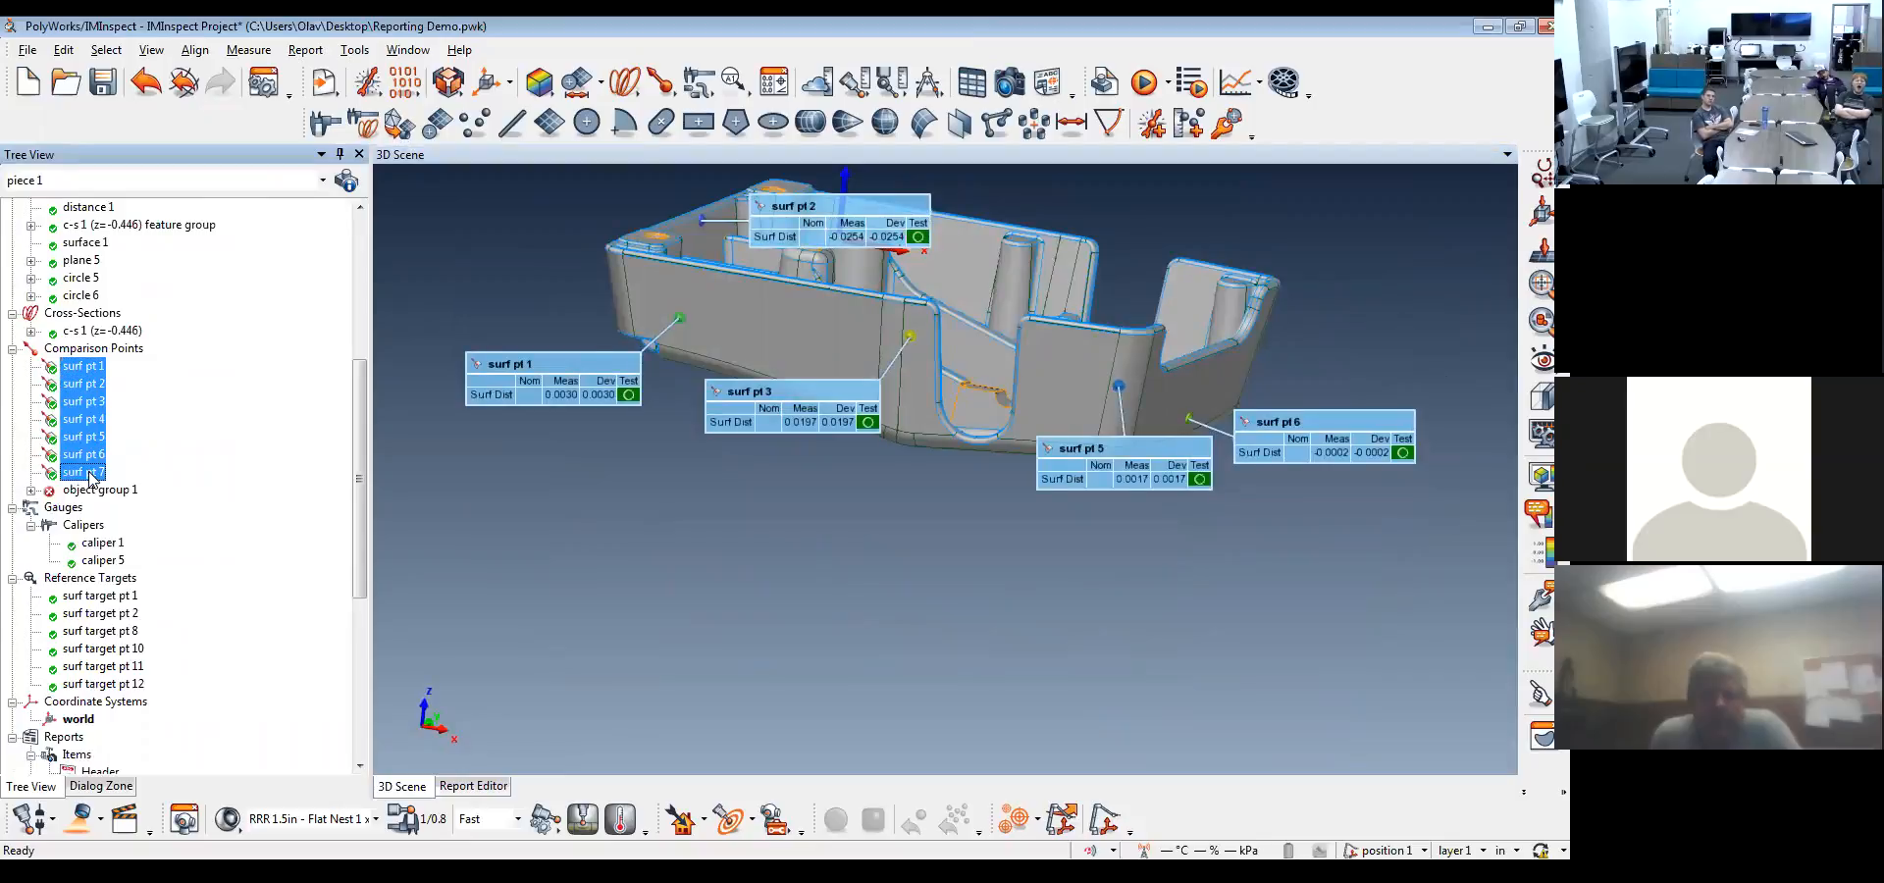
pyautogui.rightClick(88, 478)
pyautogui.moveTo(221, 713)
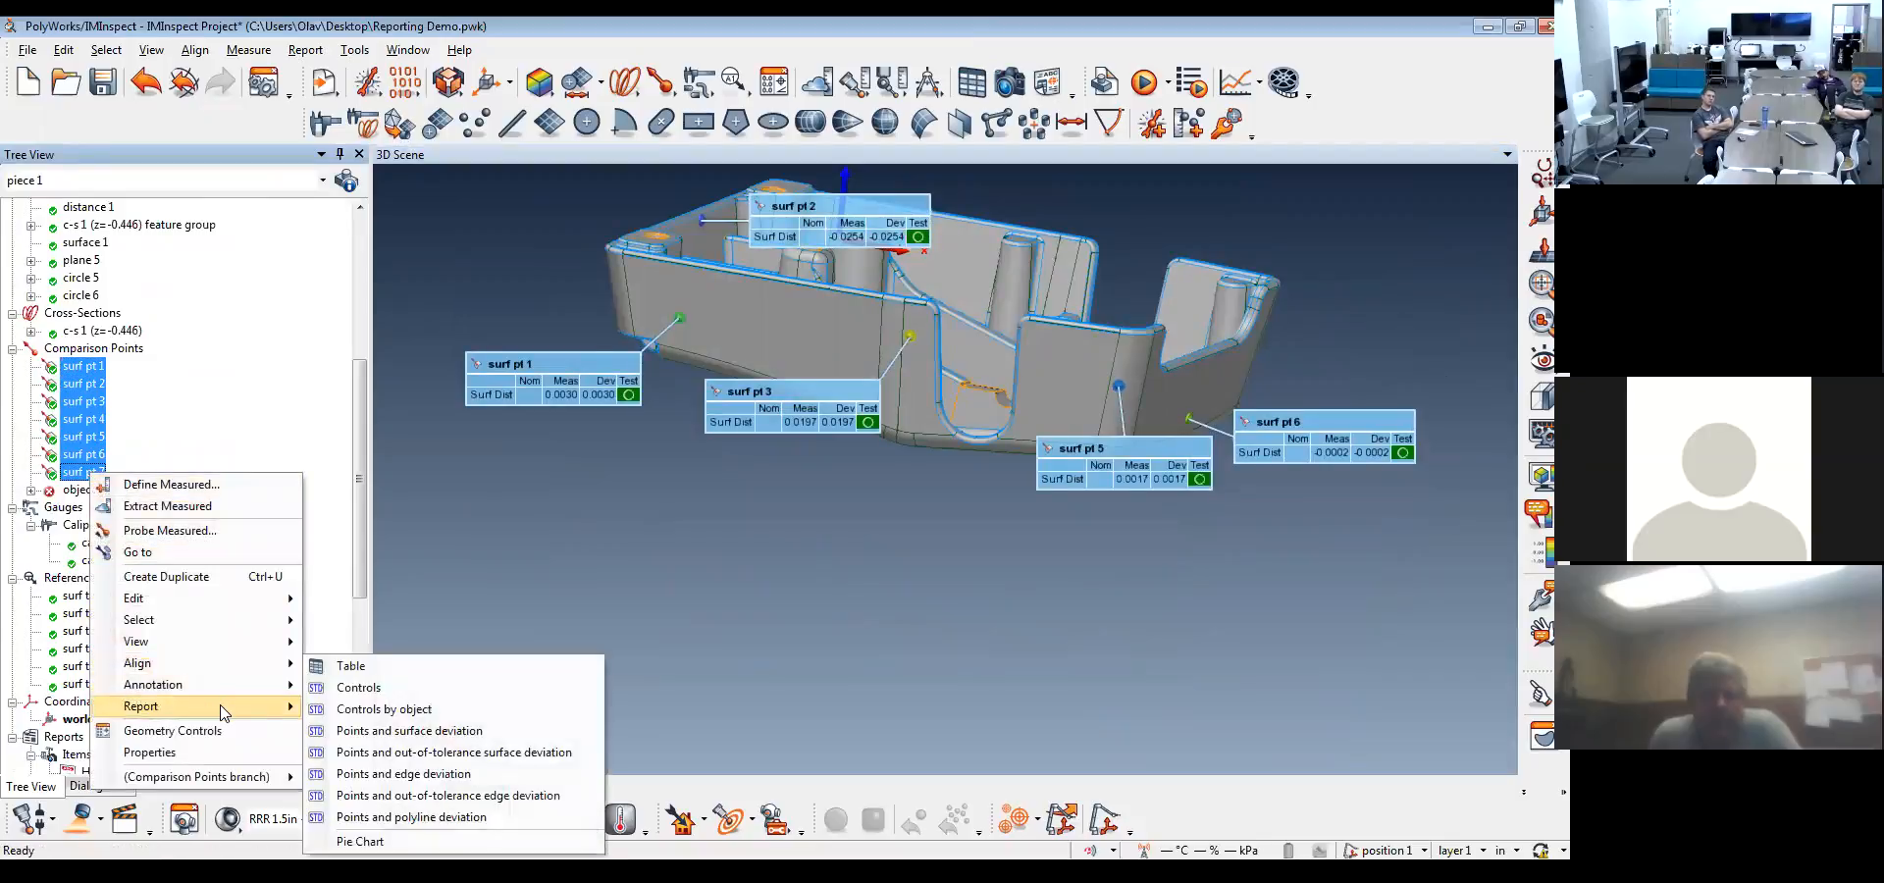
pyautogui.click(354, 666)
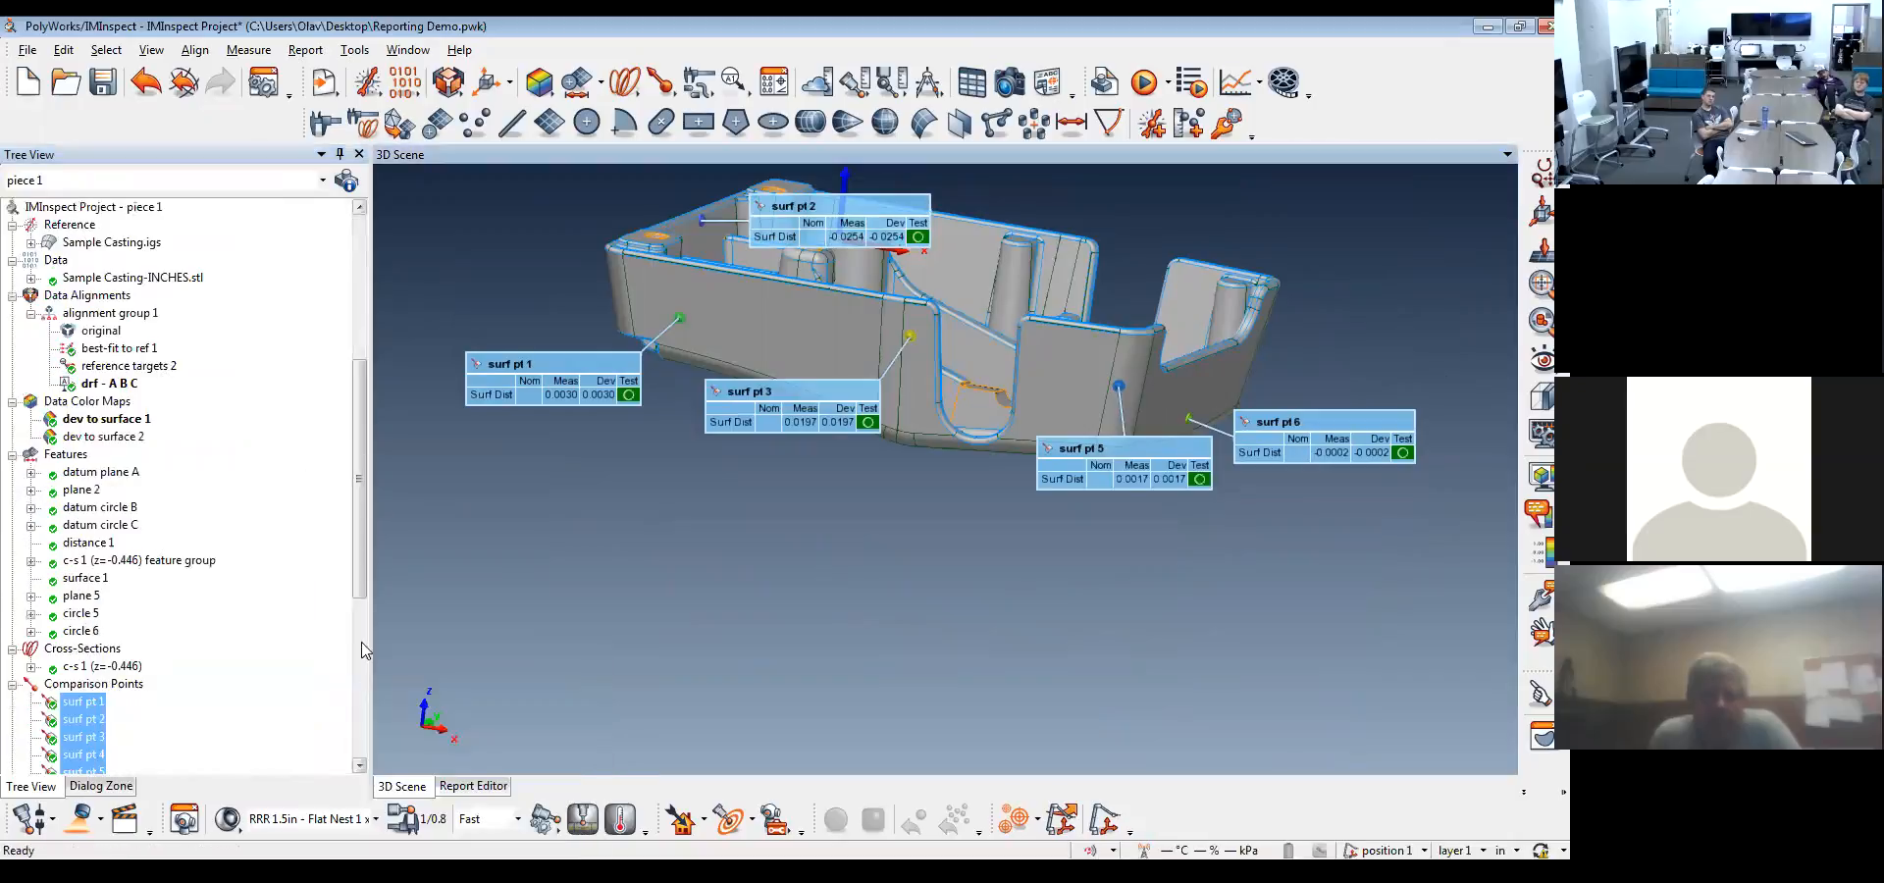
# Open report 1 and examine the new Comparison Point Table on page 7, including its data alignment header
pyautogui.moveTo(361, 579); pyautogui.dragTo(361, 752)
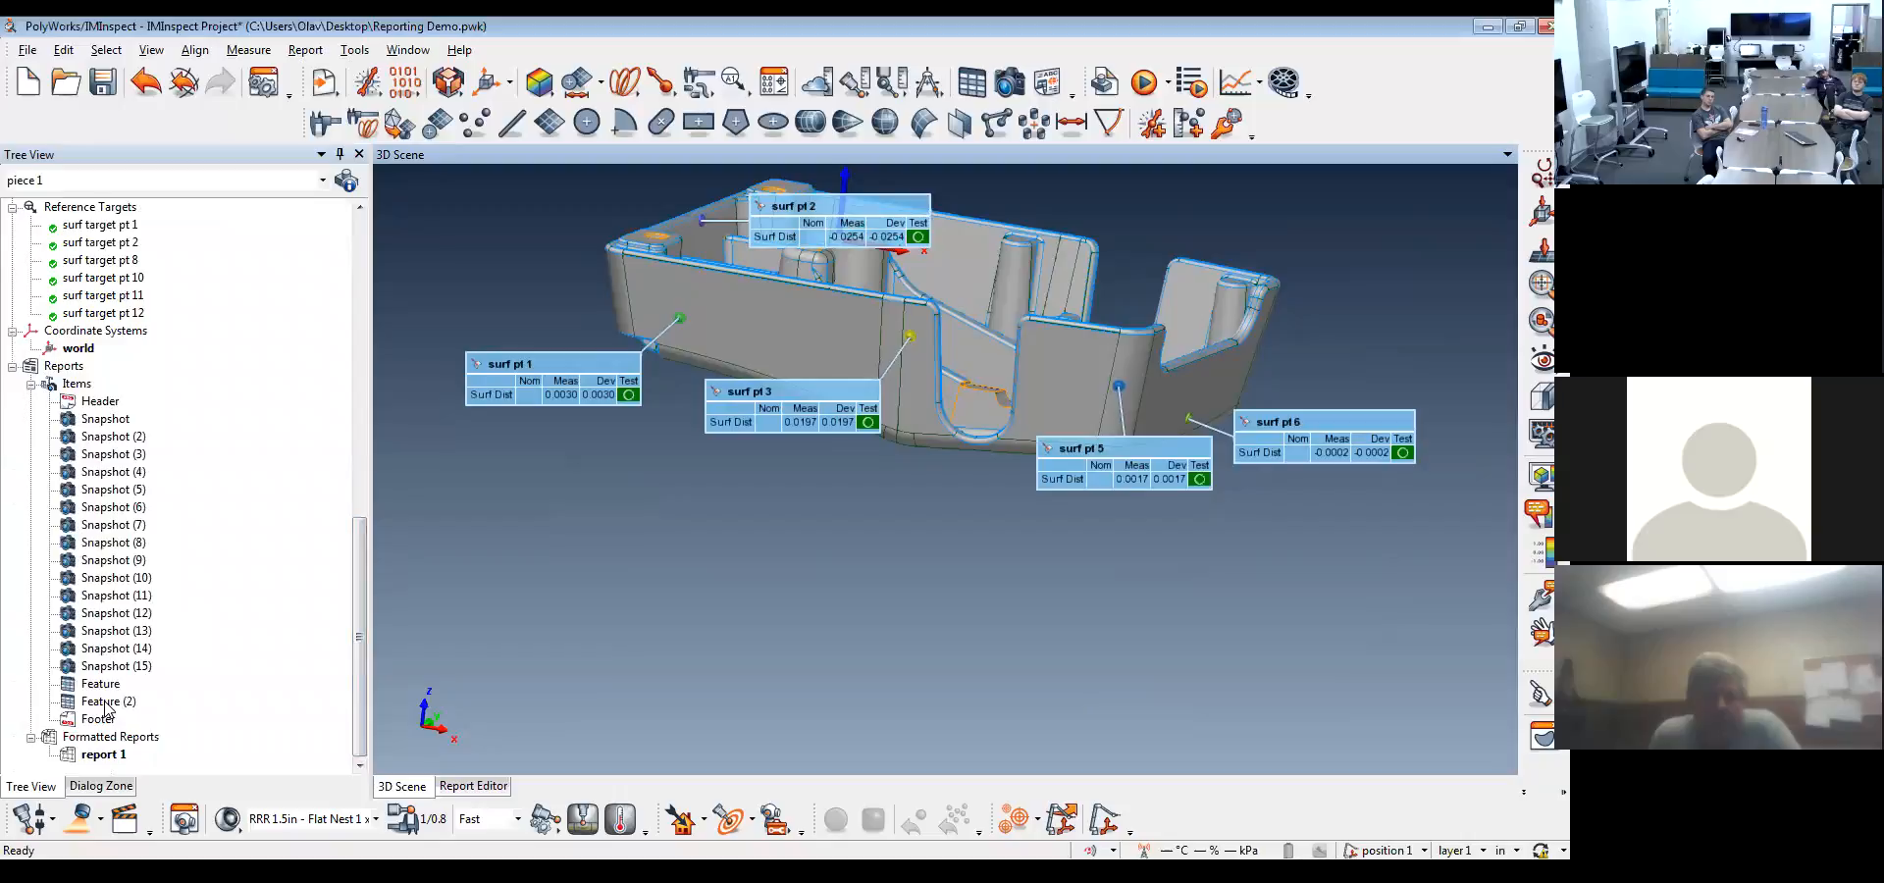
pyautogui.doubleClick(102, 755)
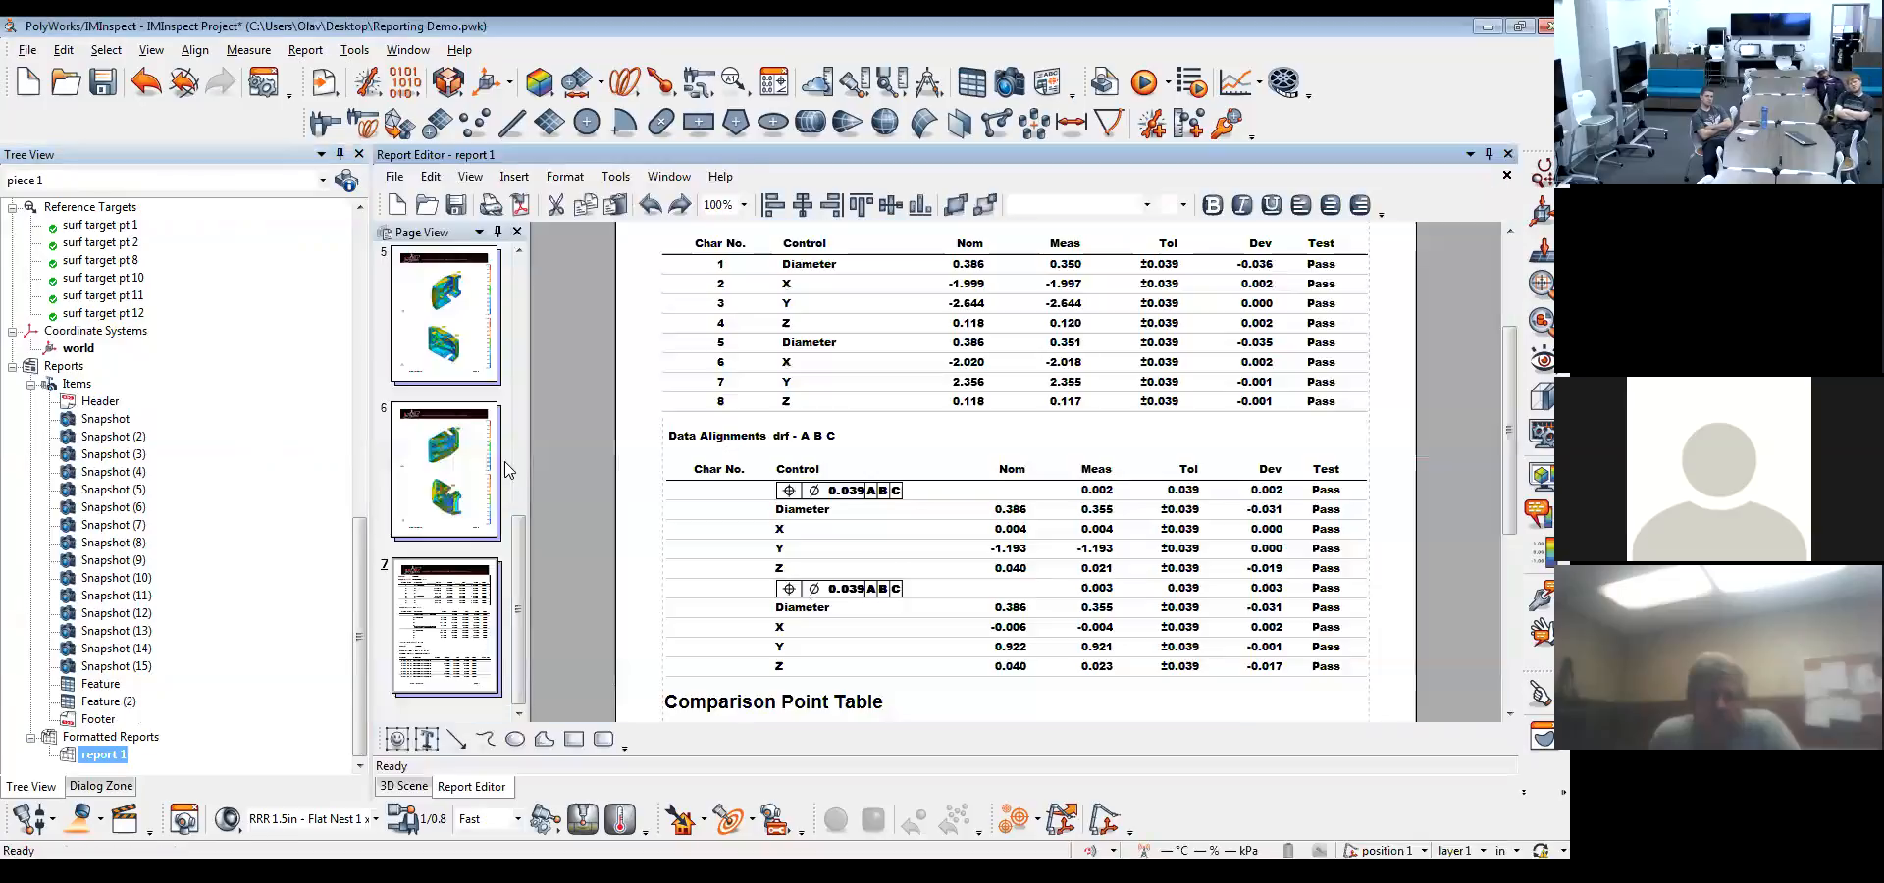
pyautogui.scroll(-4, 782, 603)
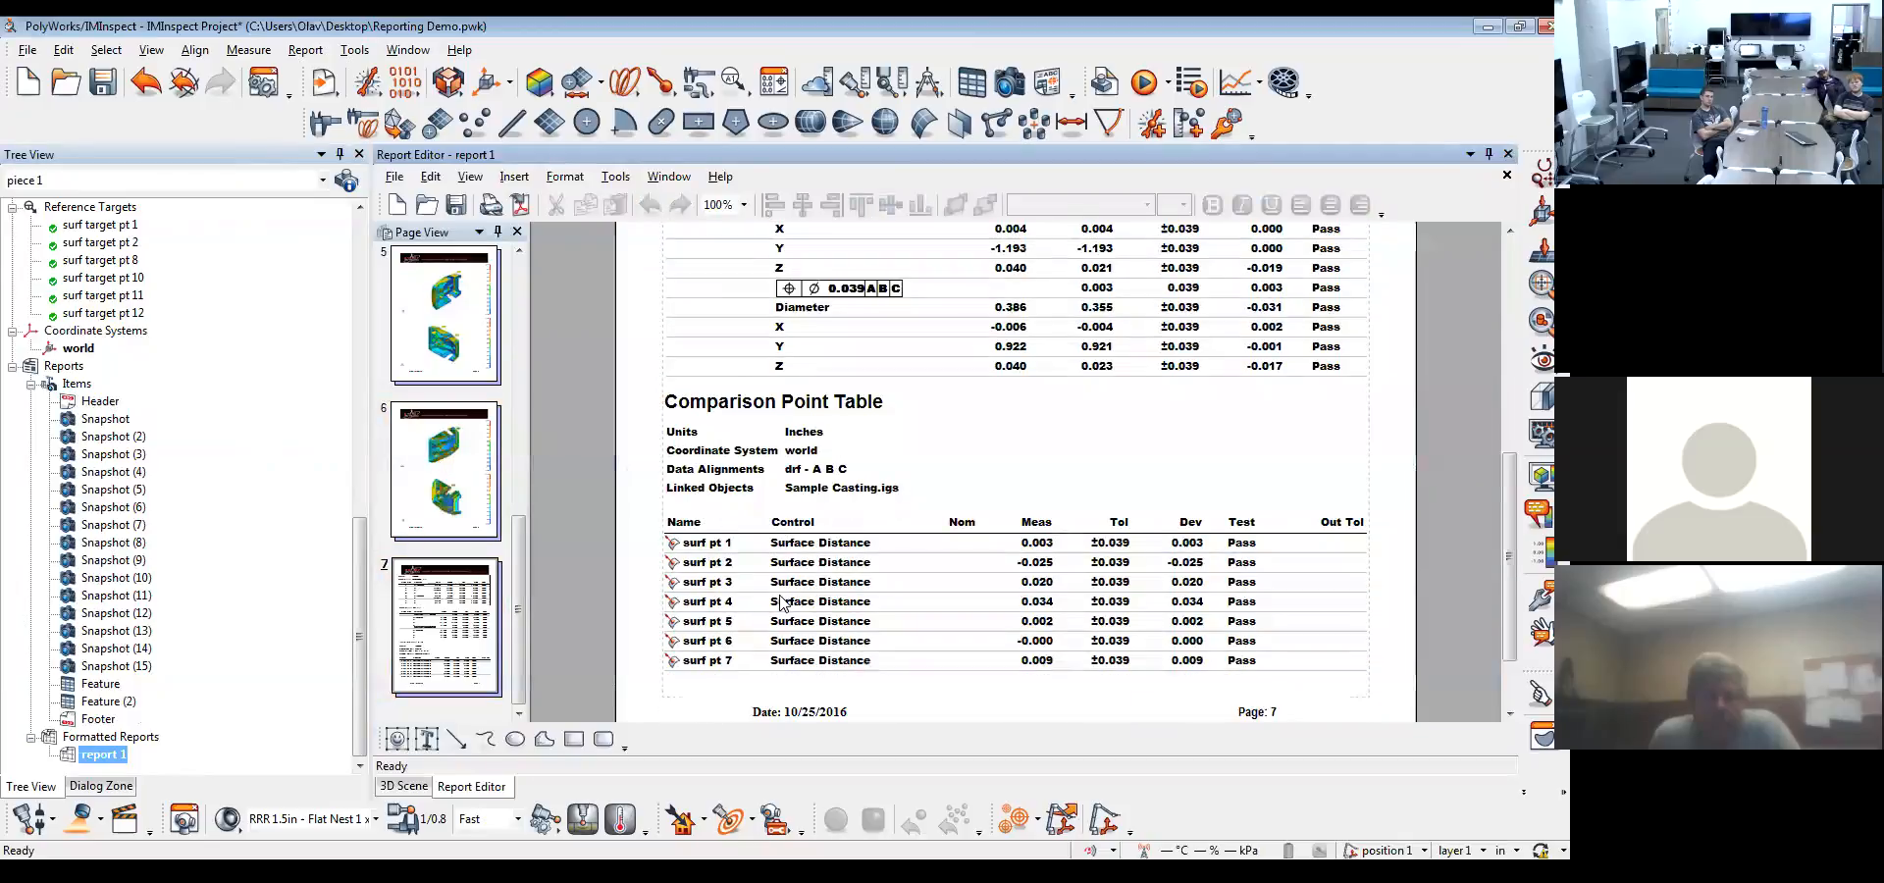
pyautogui.scroll(-1, 781, 602)
pyautogui.click(834, 387)
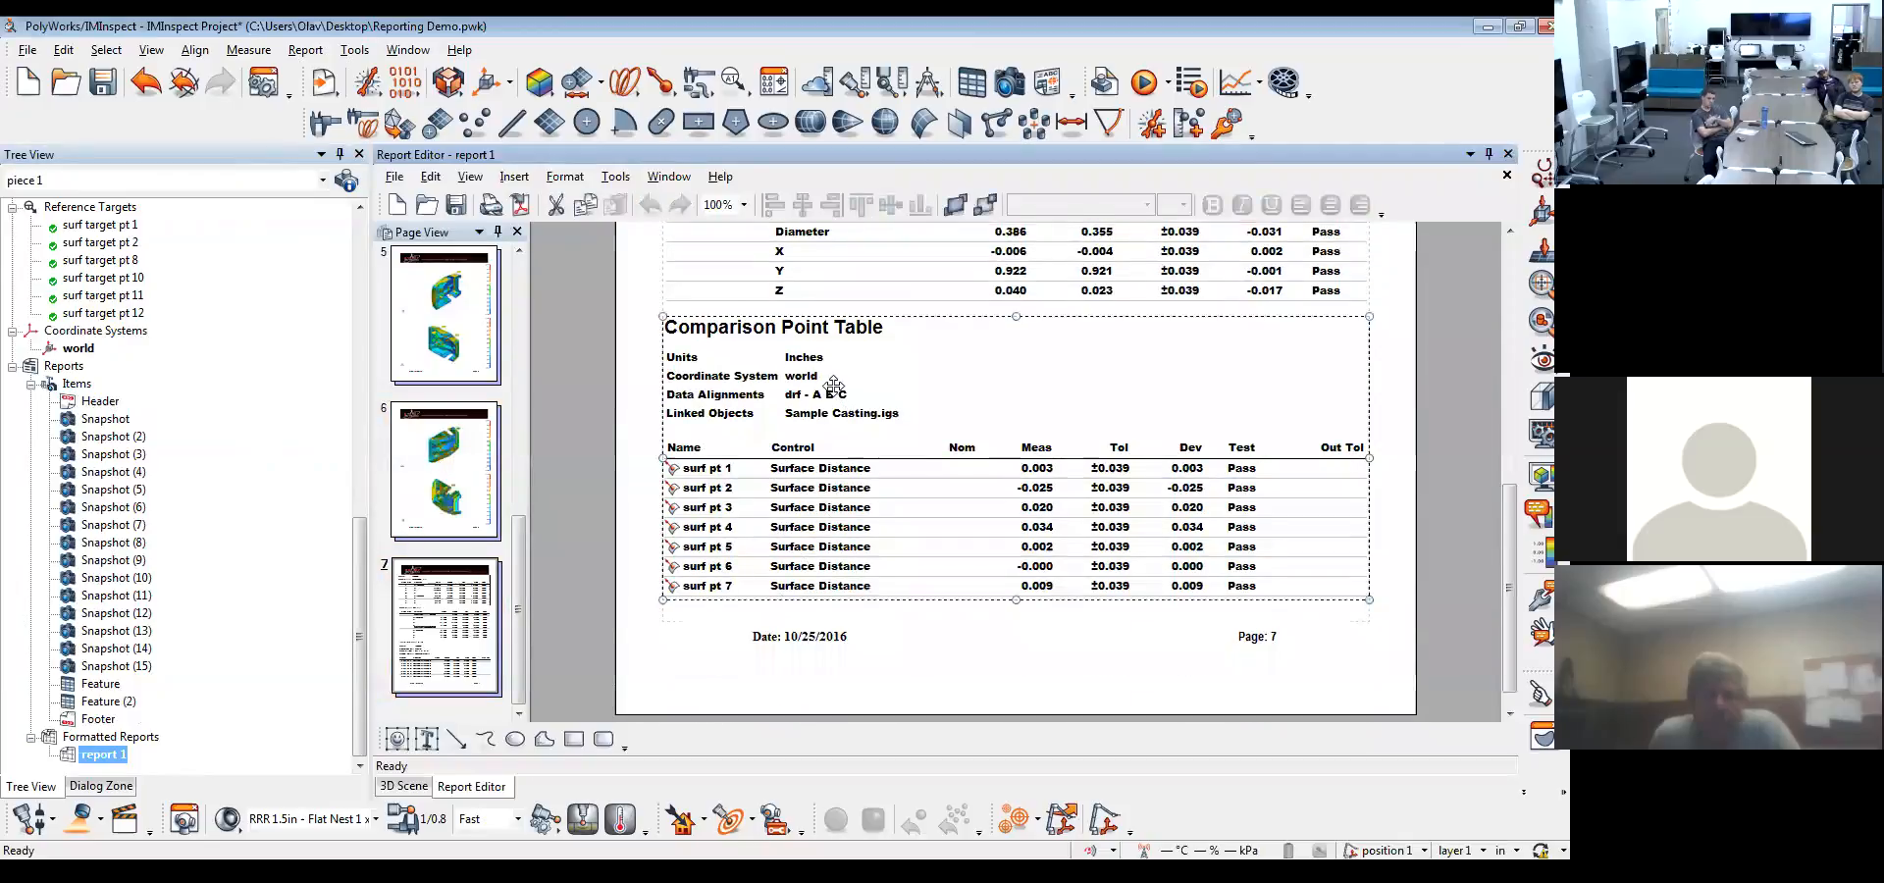
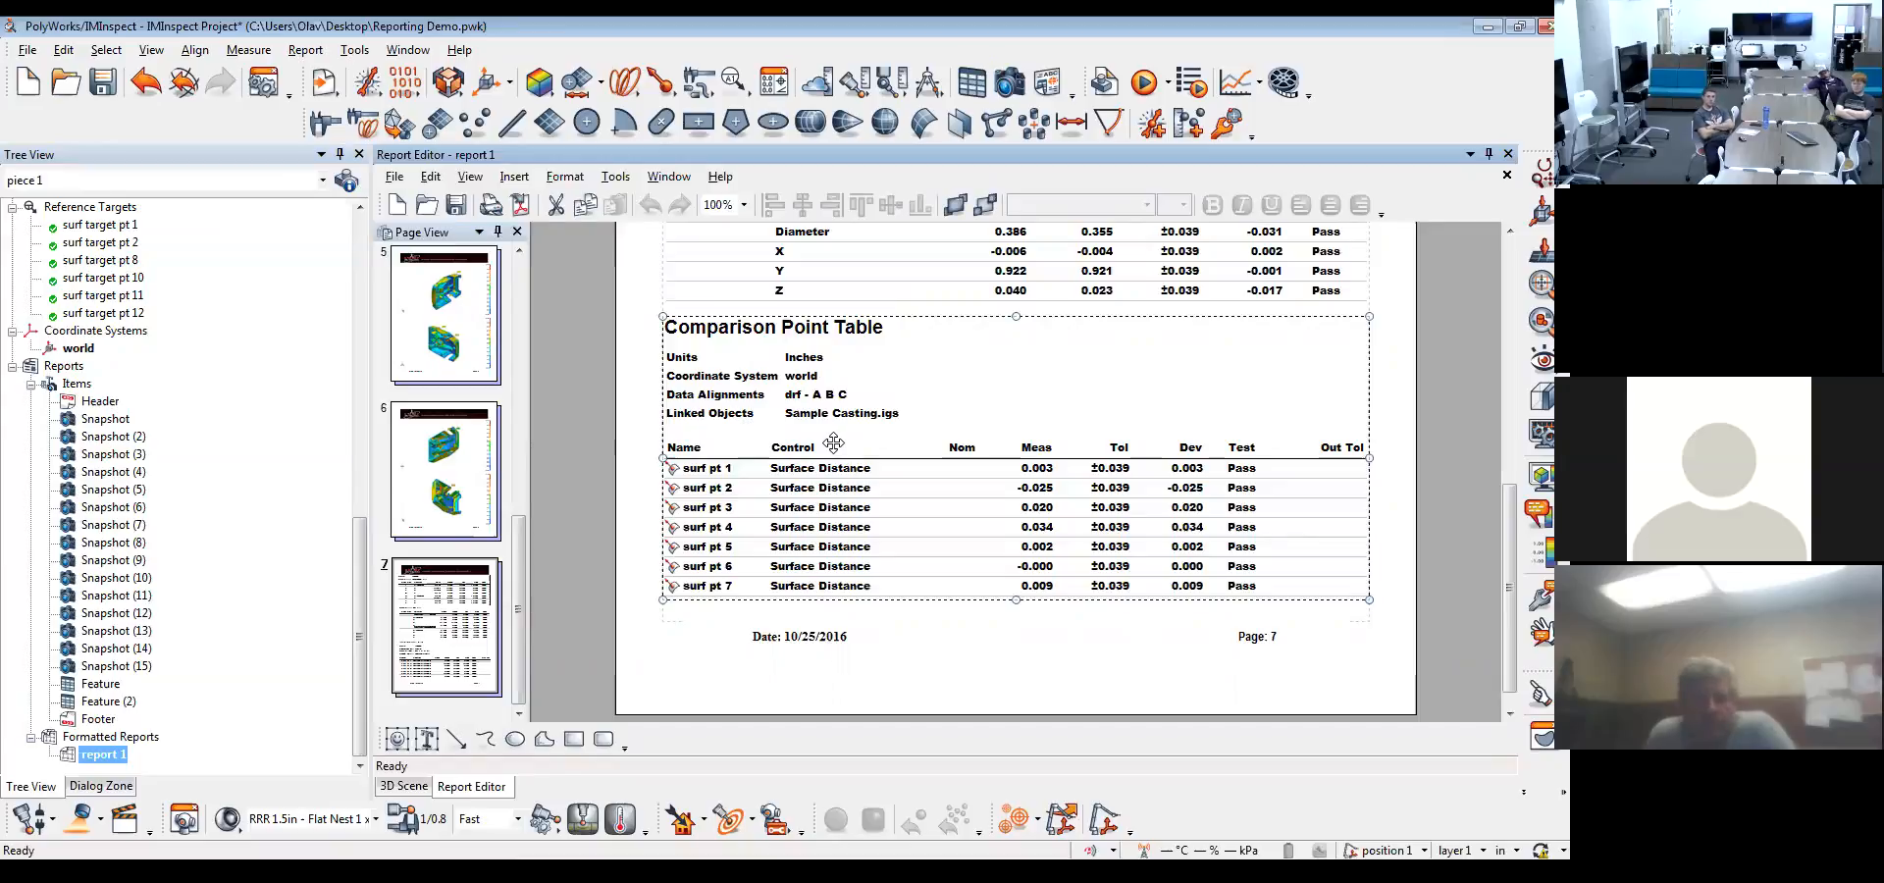
# Return to the 3D scene, hide the comparison points and display the deviation color map on the casting
pyautogui.click(403, 787)
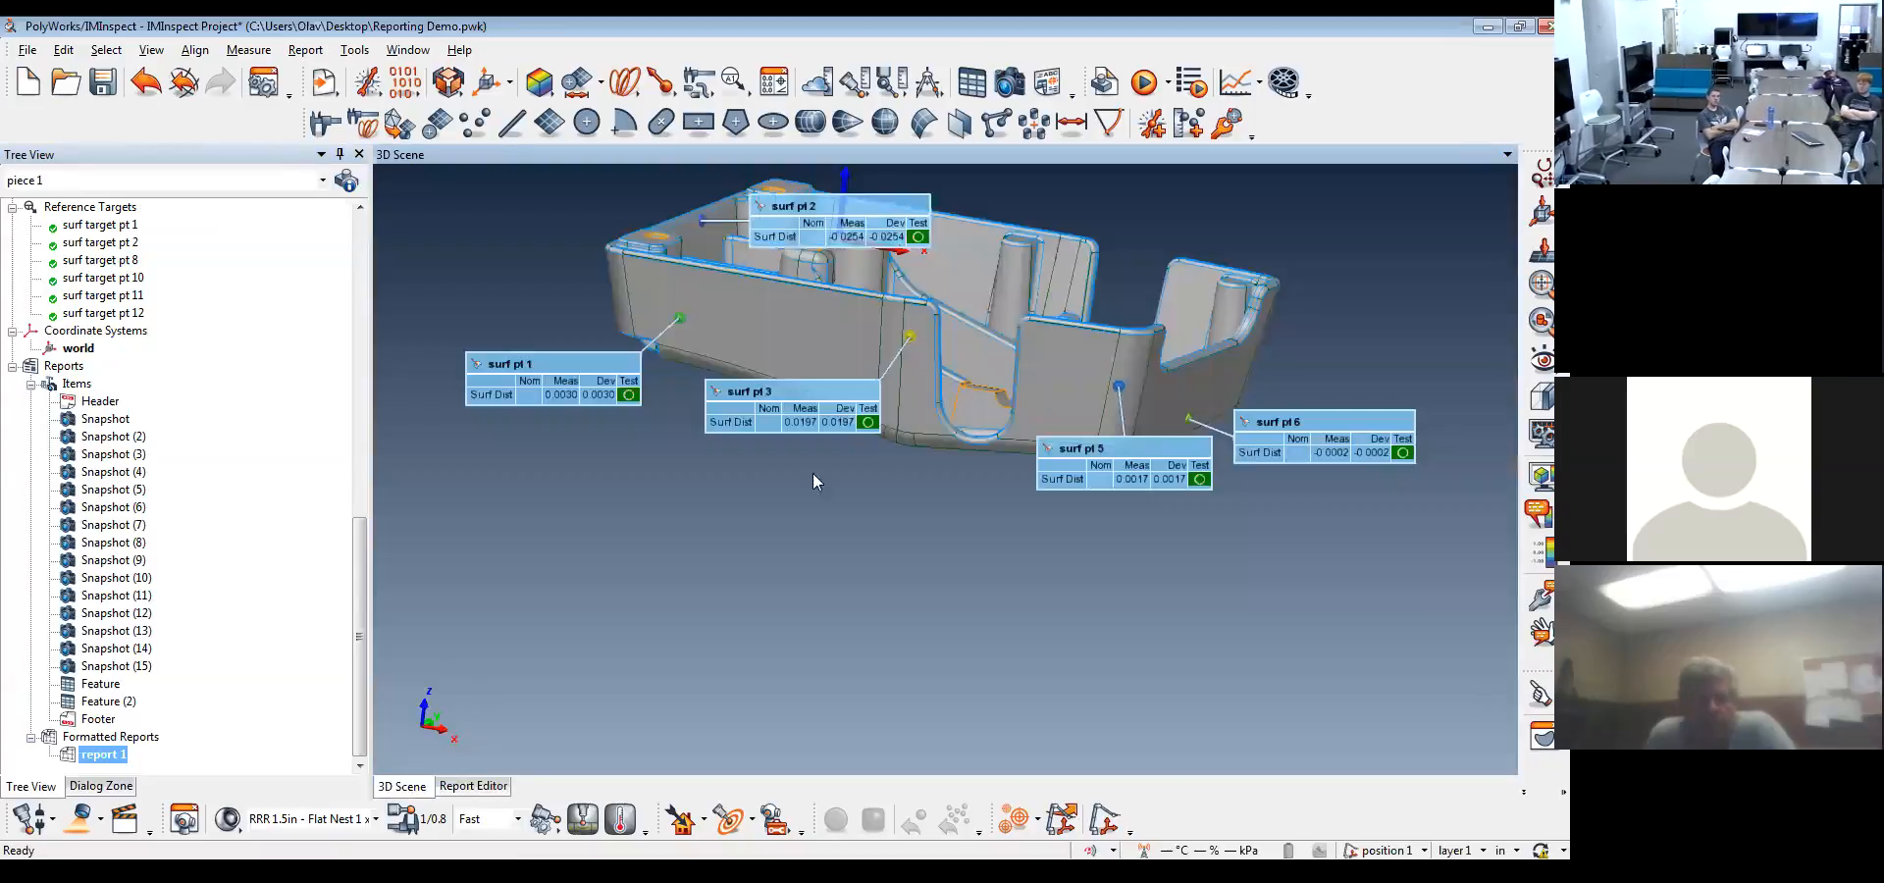
pyautogui.moveTo(357, 577); pyautogui.dragTo(378, 235)
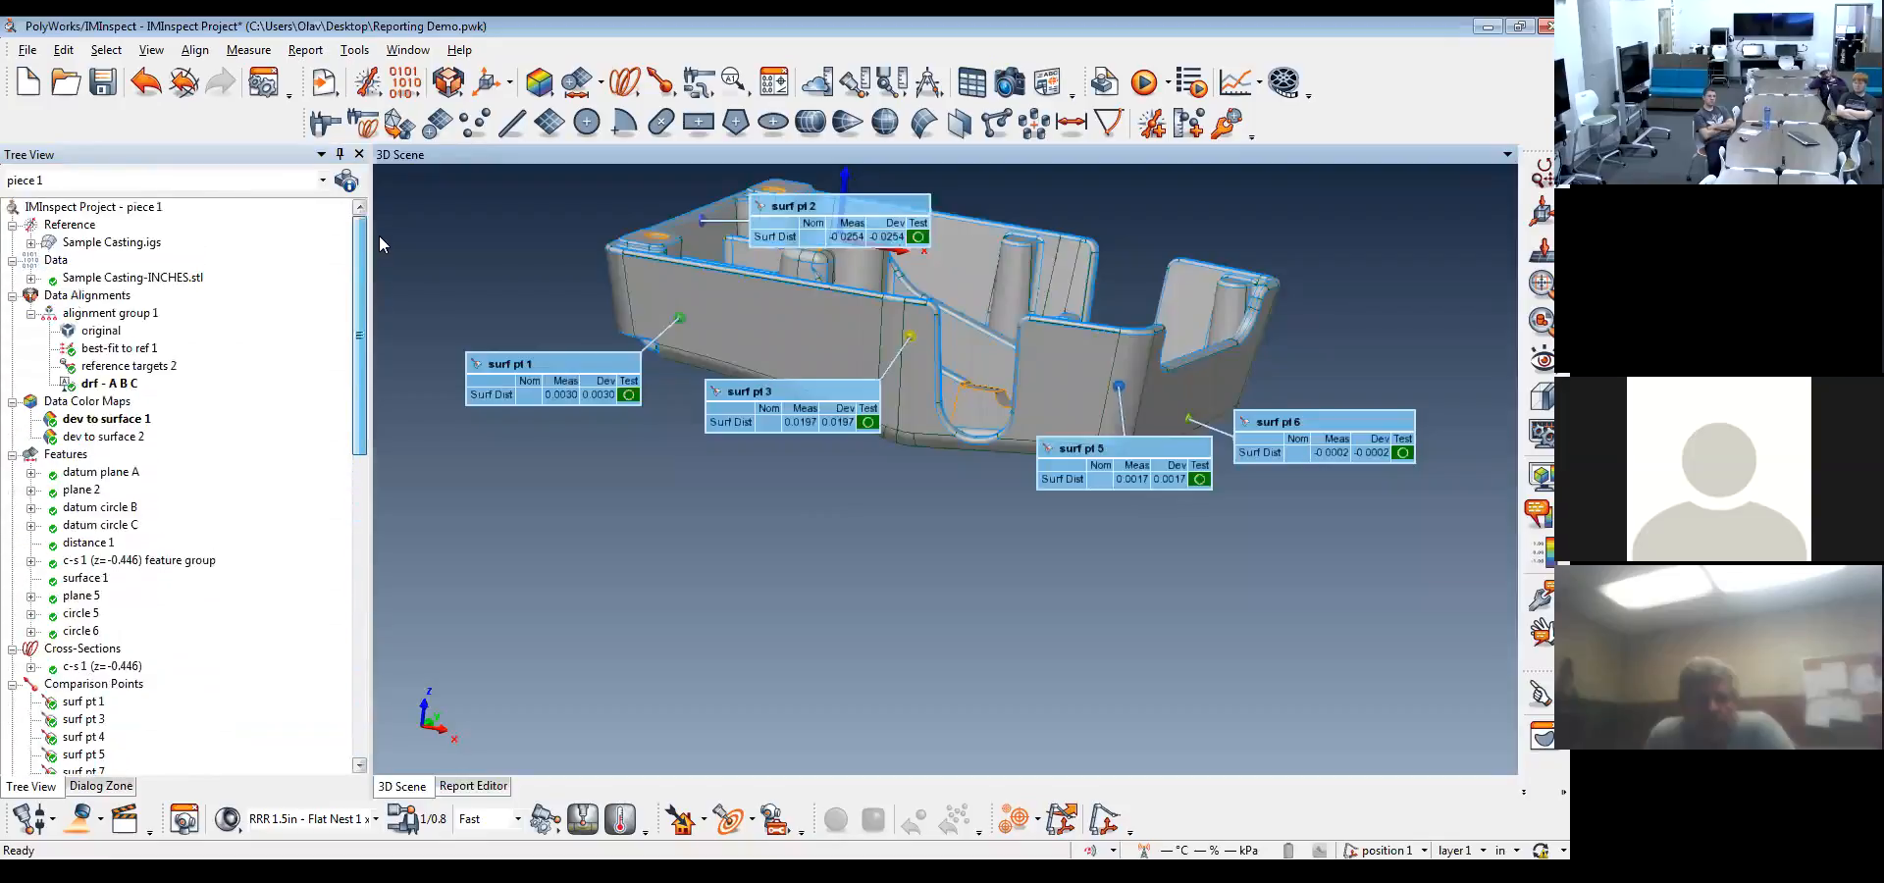
pyautogui.scroll(-5, 59, 454)
pyautogui.middleClick(65, 421)
pyautogui.click(1541, 477)
pyautogui.moveTo(912, 319); pyautogui.dragTo(873, 463, button='middle')
pyautogui.moveTo(873, 463); pyautogui.dragTo(873, 488)
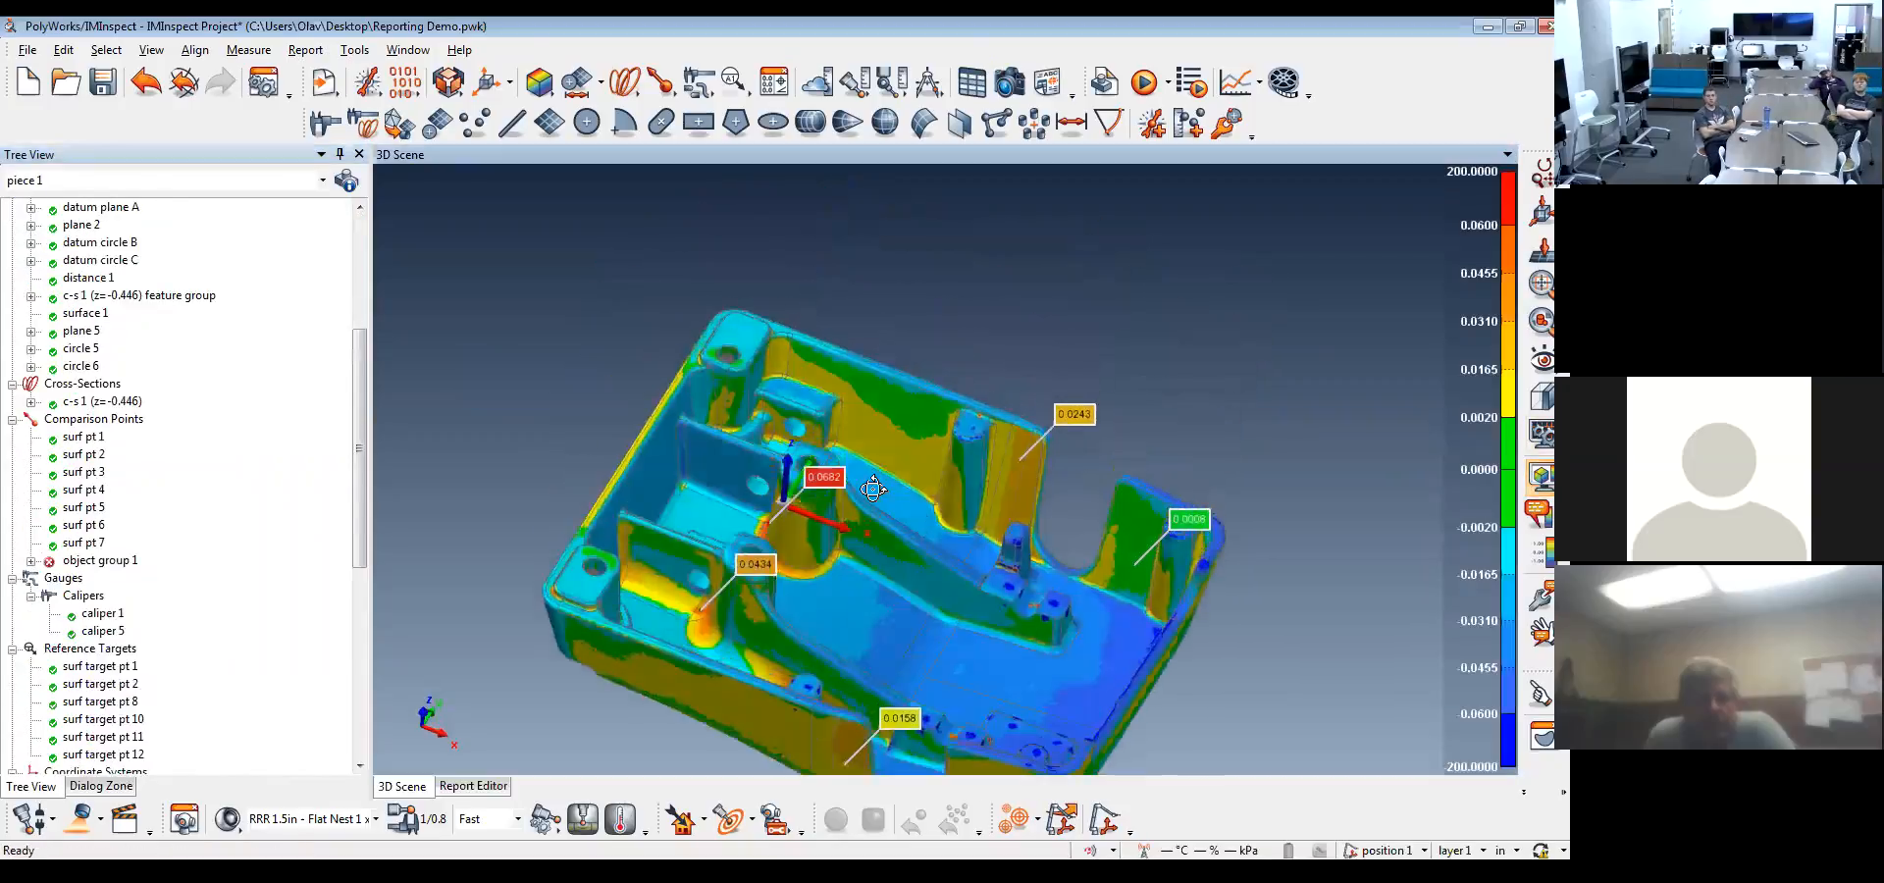
pyautogui.moveTo(873, 489); pyautogui.dragTo(852, 357, button='middle')
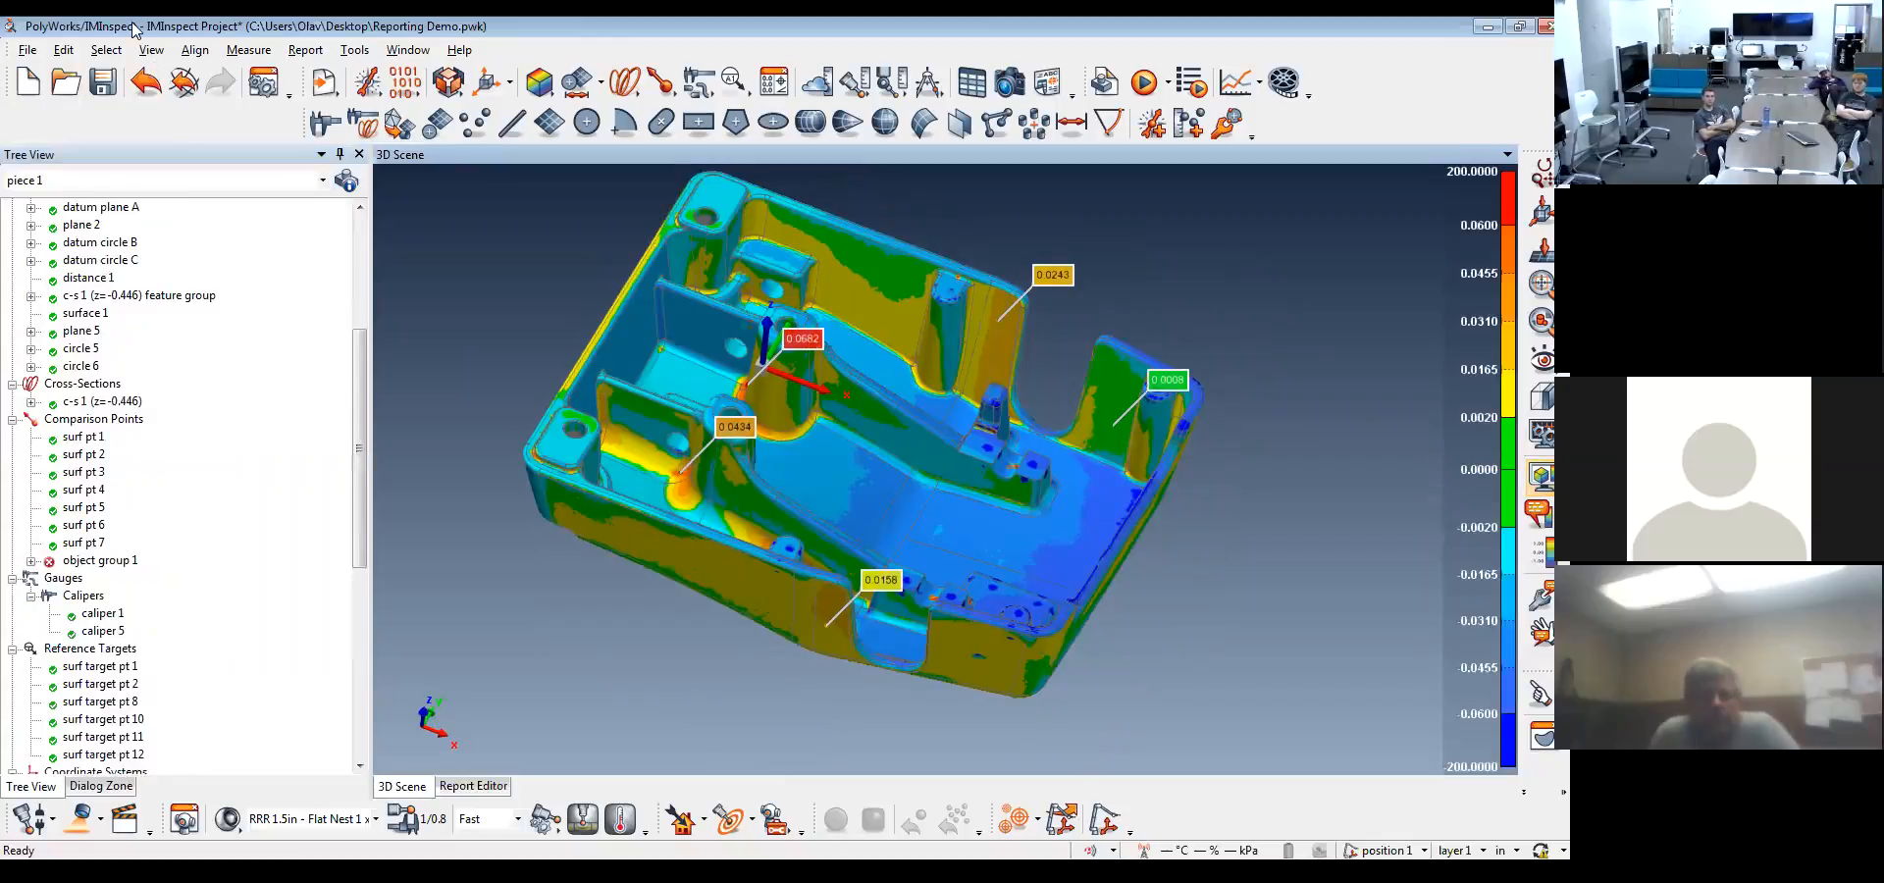
# Cut the casting with a YZ section view at 0.0000 from the origin and orient the model to face the cut
pyautogui.click(151, 50)
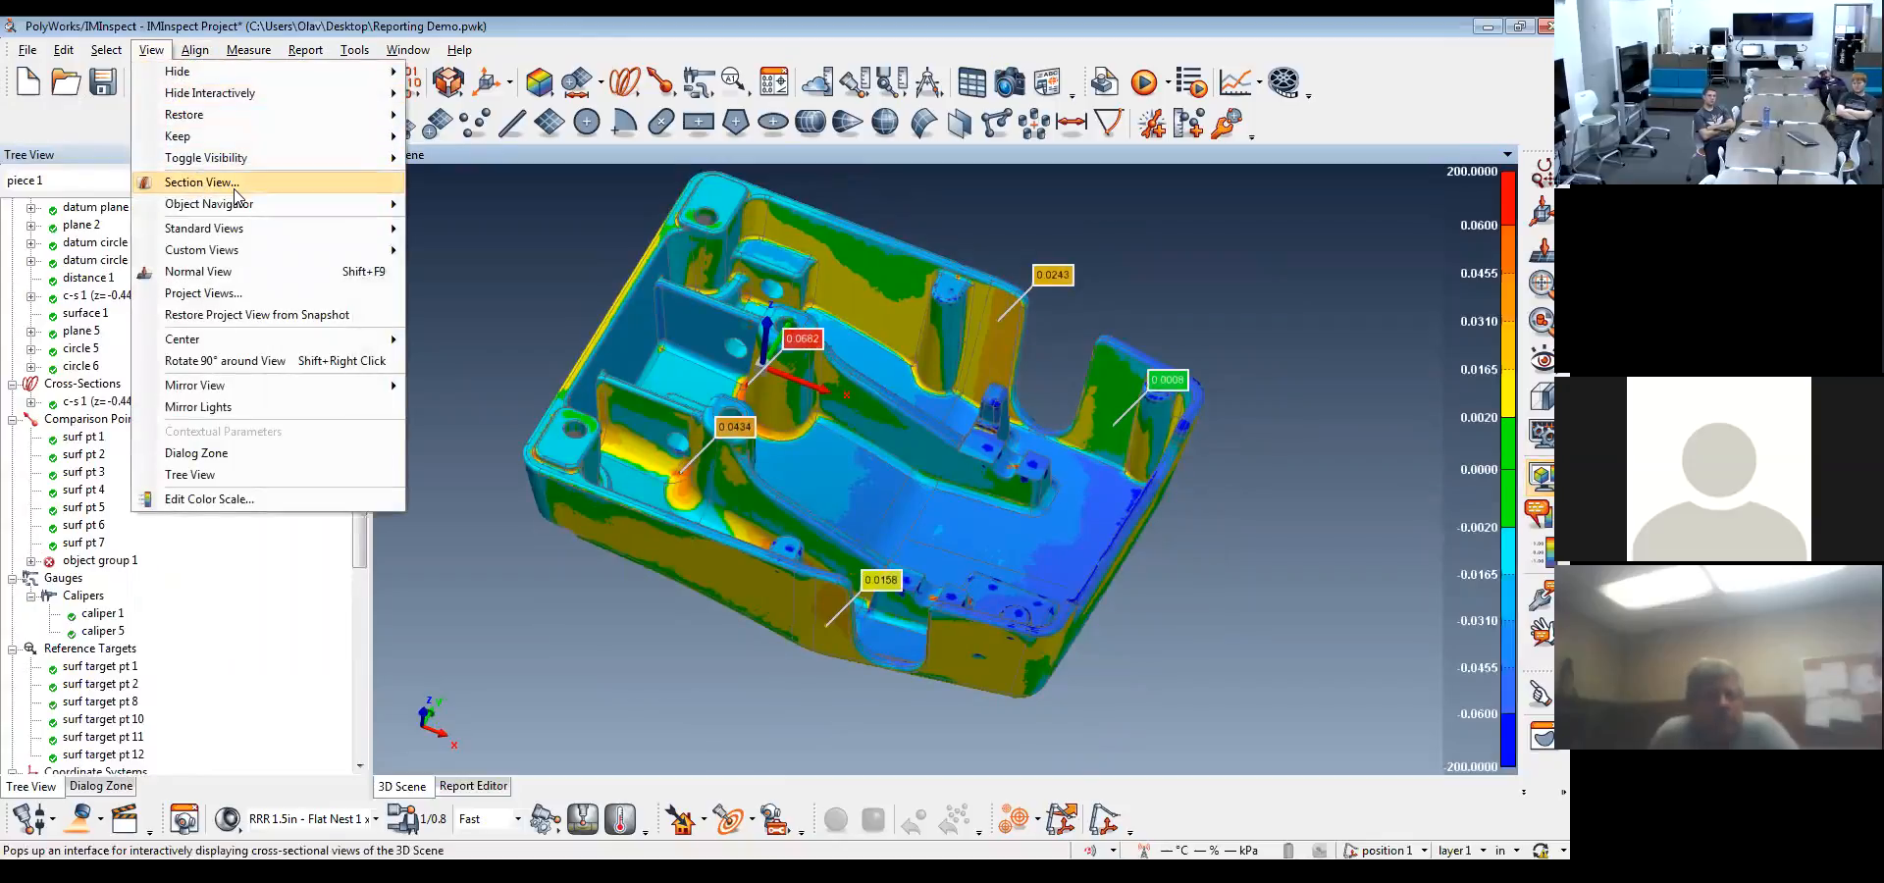
pyautogui.click(201, 182)
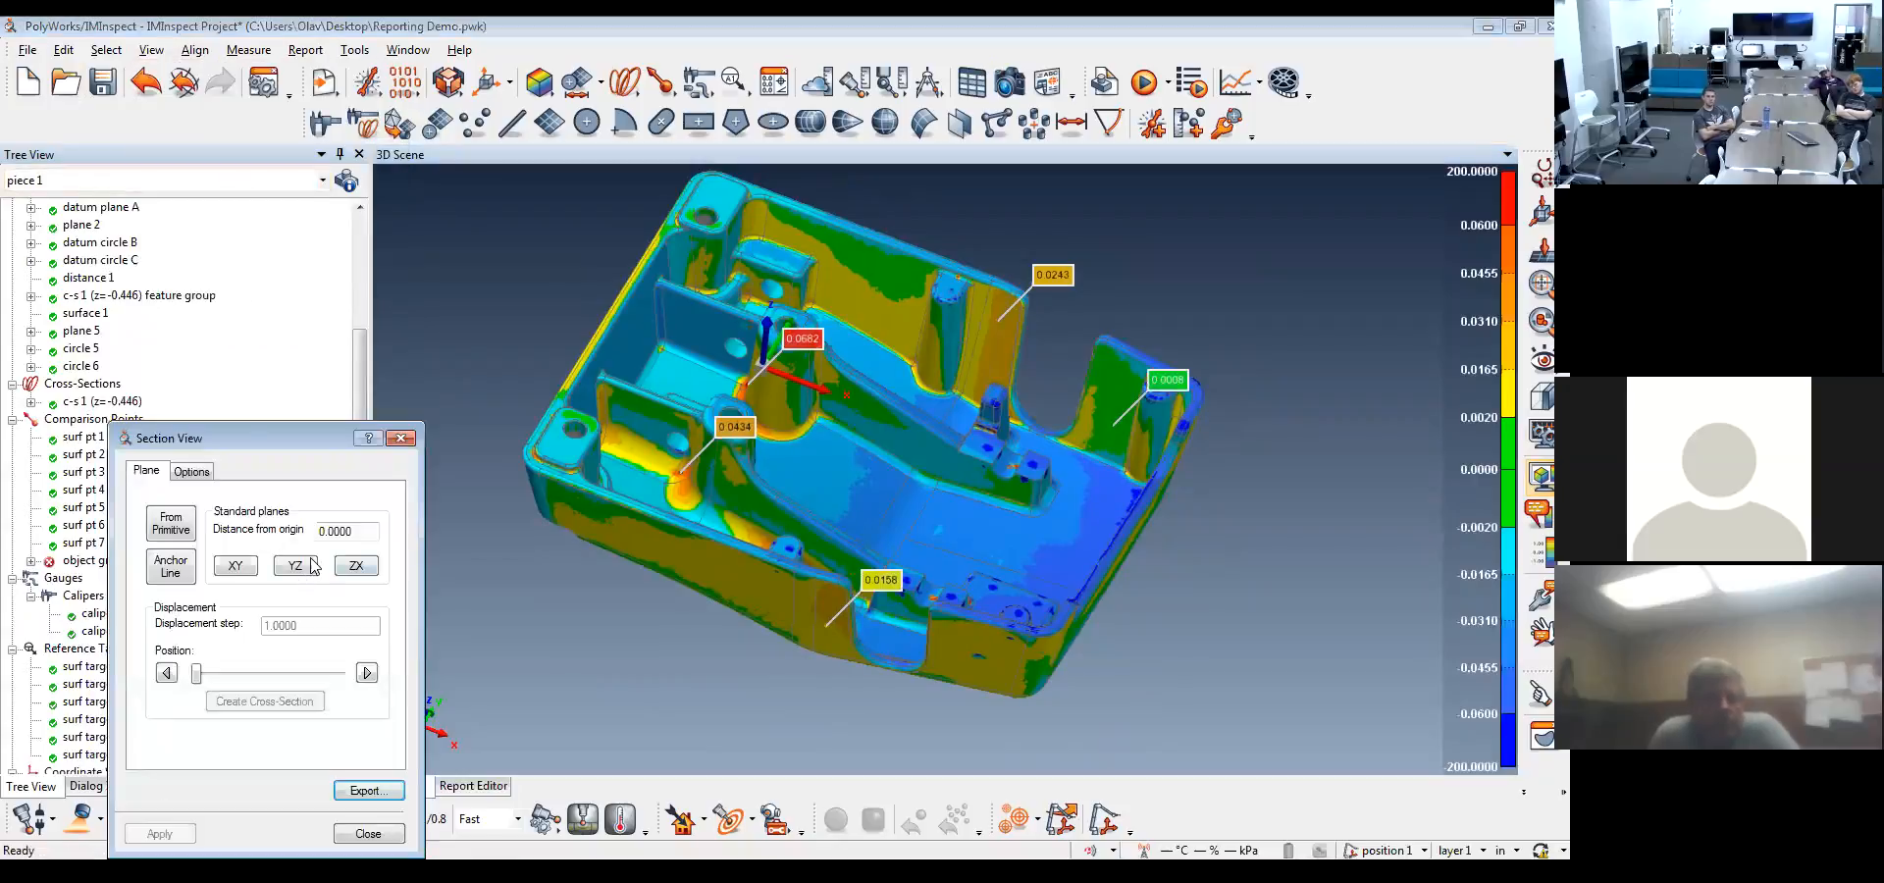
pyautogui.click(299, 566)
pyautogui.moveTo(718, 390); pyautogui.dragTo(663, 334)
pyautogui.moveTo(669, 331); pyautogui.dragTo(829, 500, button='middle')
pyautogui.moveTo(840, 481); pyautogui.dragTo(853, 215, button='right')
pyautogui.moveTo(829, 559); pyautogui.dragTo(1009, 638)
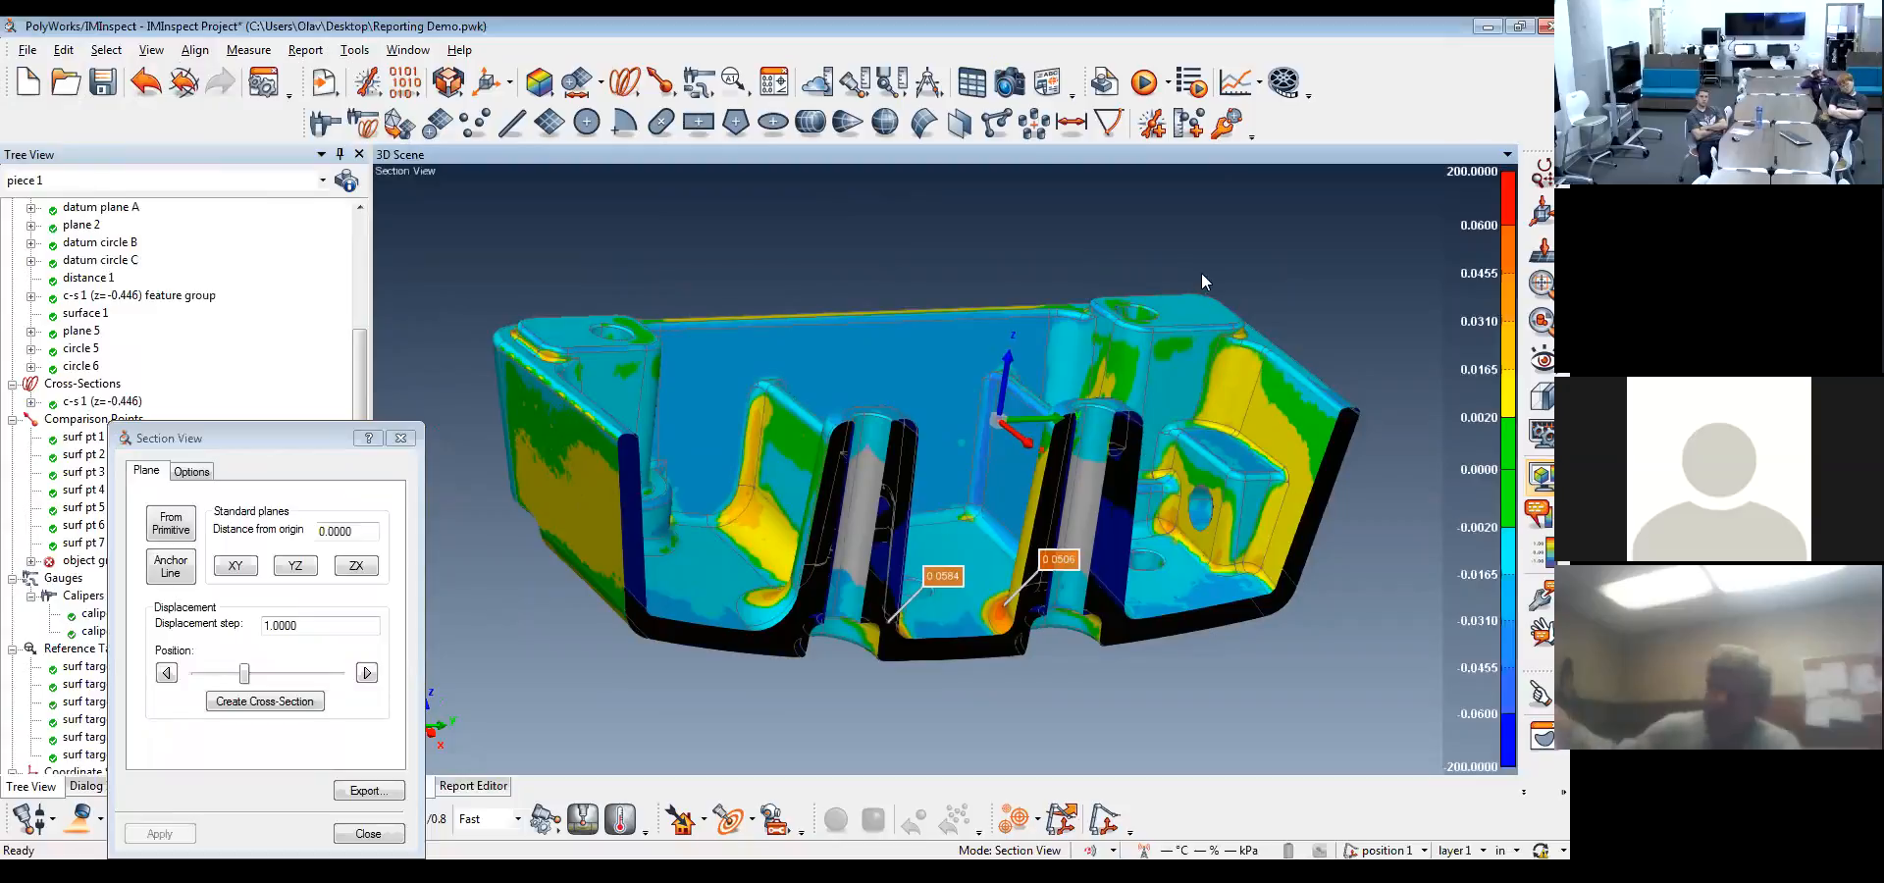
# Take a snapshot of the section view and check its placement on page 8 of report 1
pyautogui.click(1010, 85)
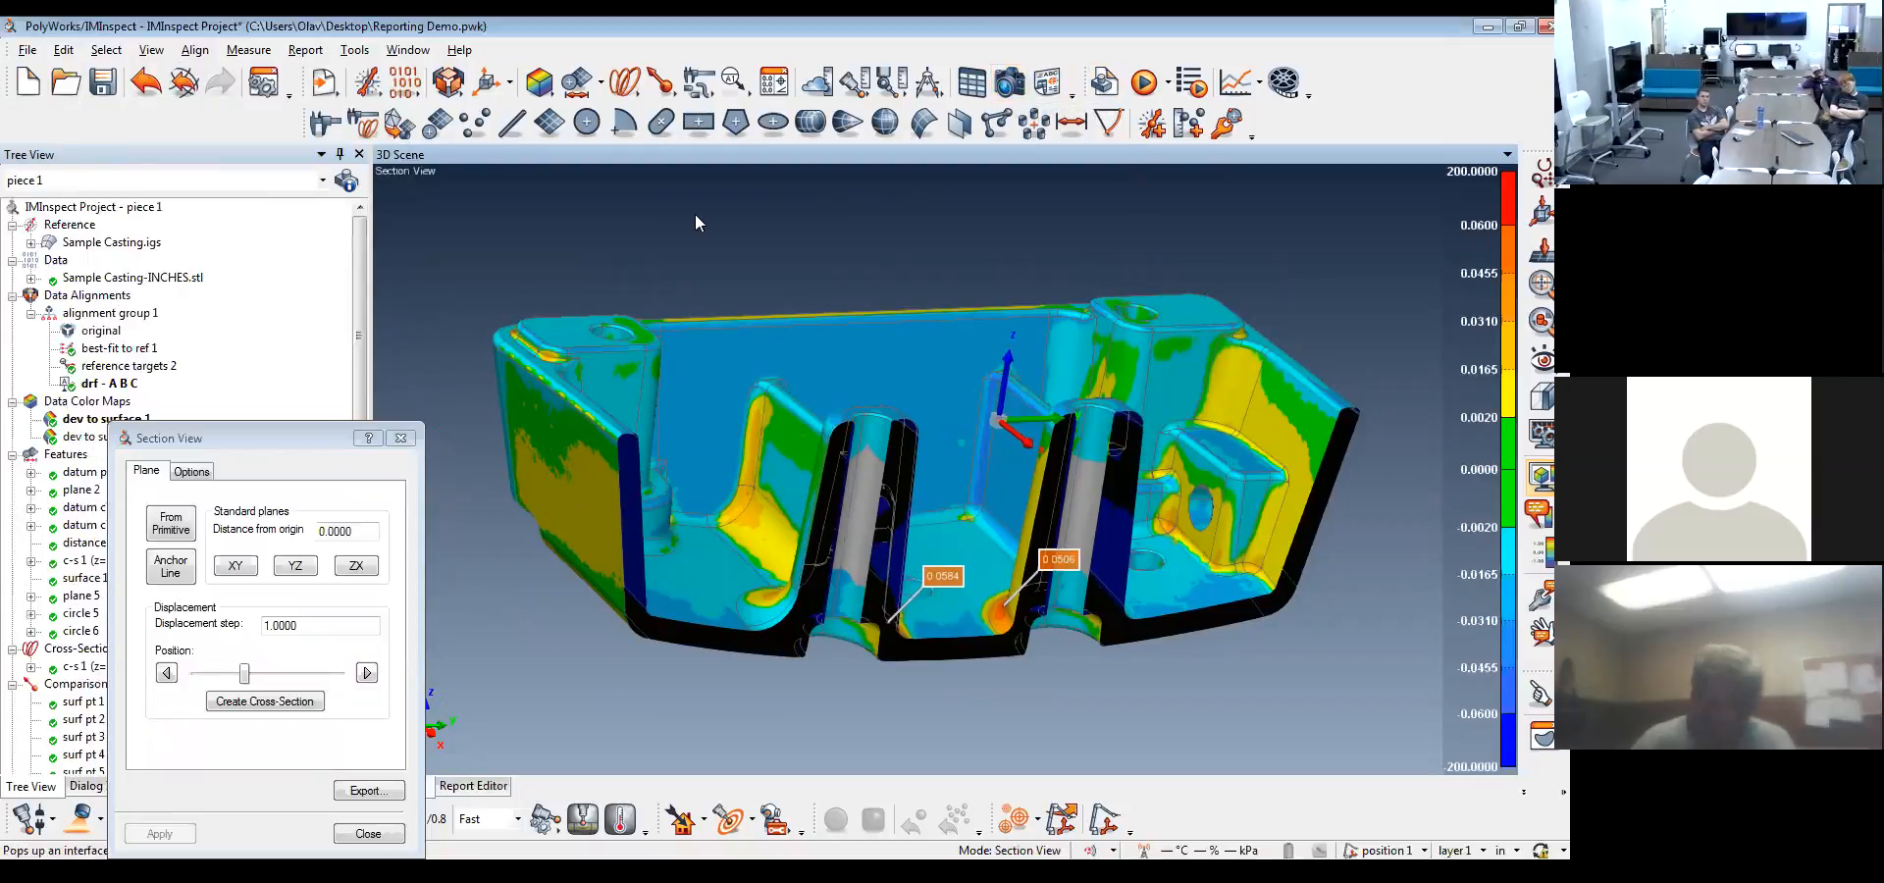
pyautogui.moveTo(302, 433); pyautogui.dragTo(185, 172)
pyautogui.click(472, 786)
pyautogui.moveTo(520, 564); pyautogui.dragTo(522, 624)
pyautogui.click(469, 625)
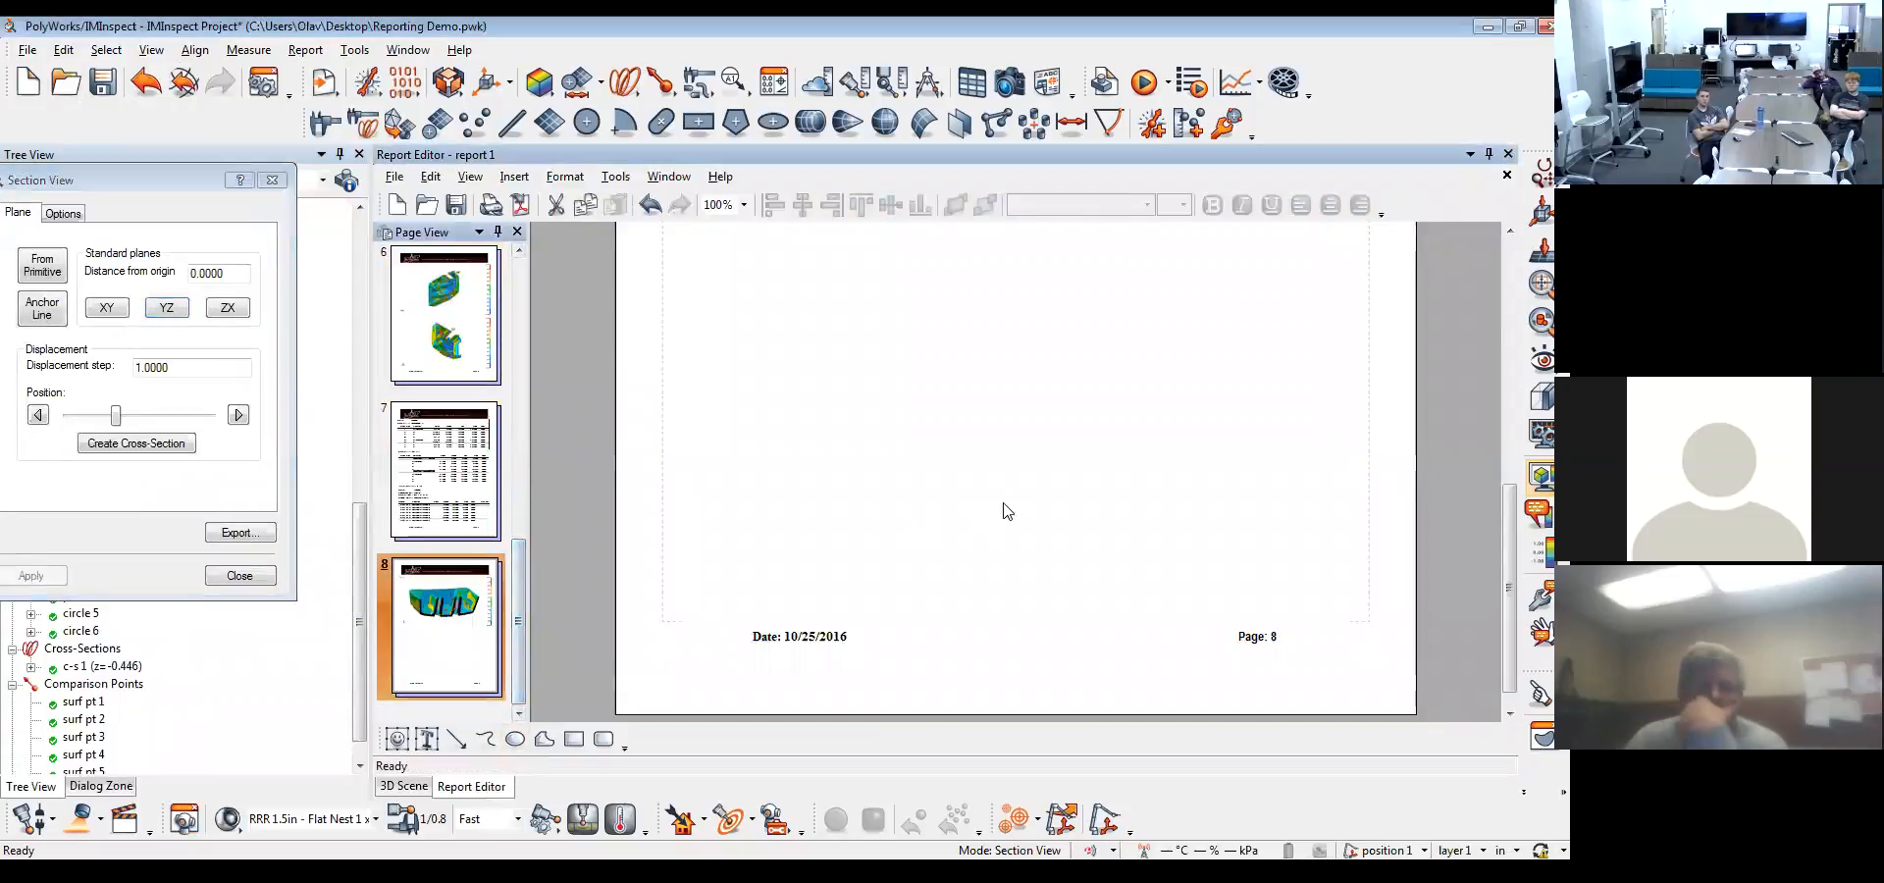
pyautogui.scroll(5, 1003, 511)
pyautogui.click(1098, 521)
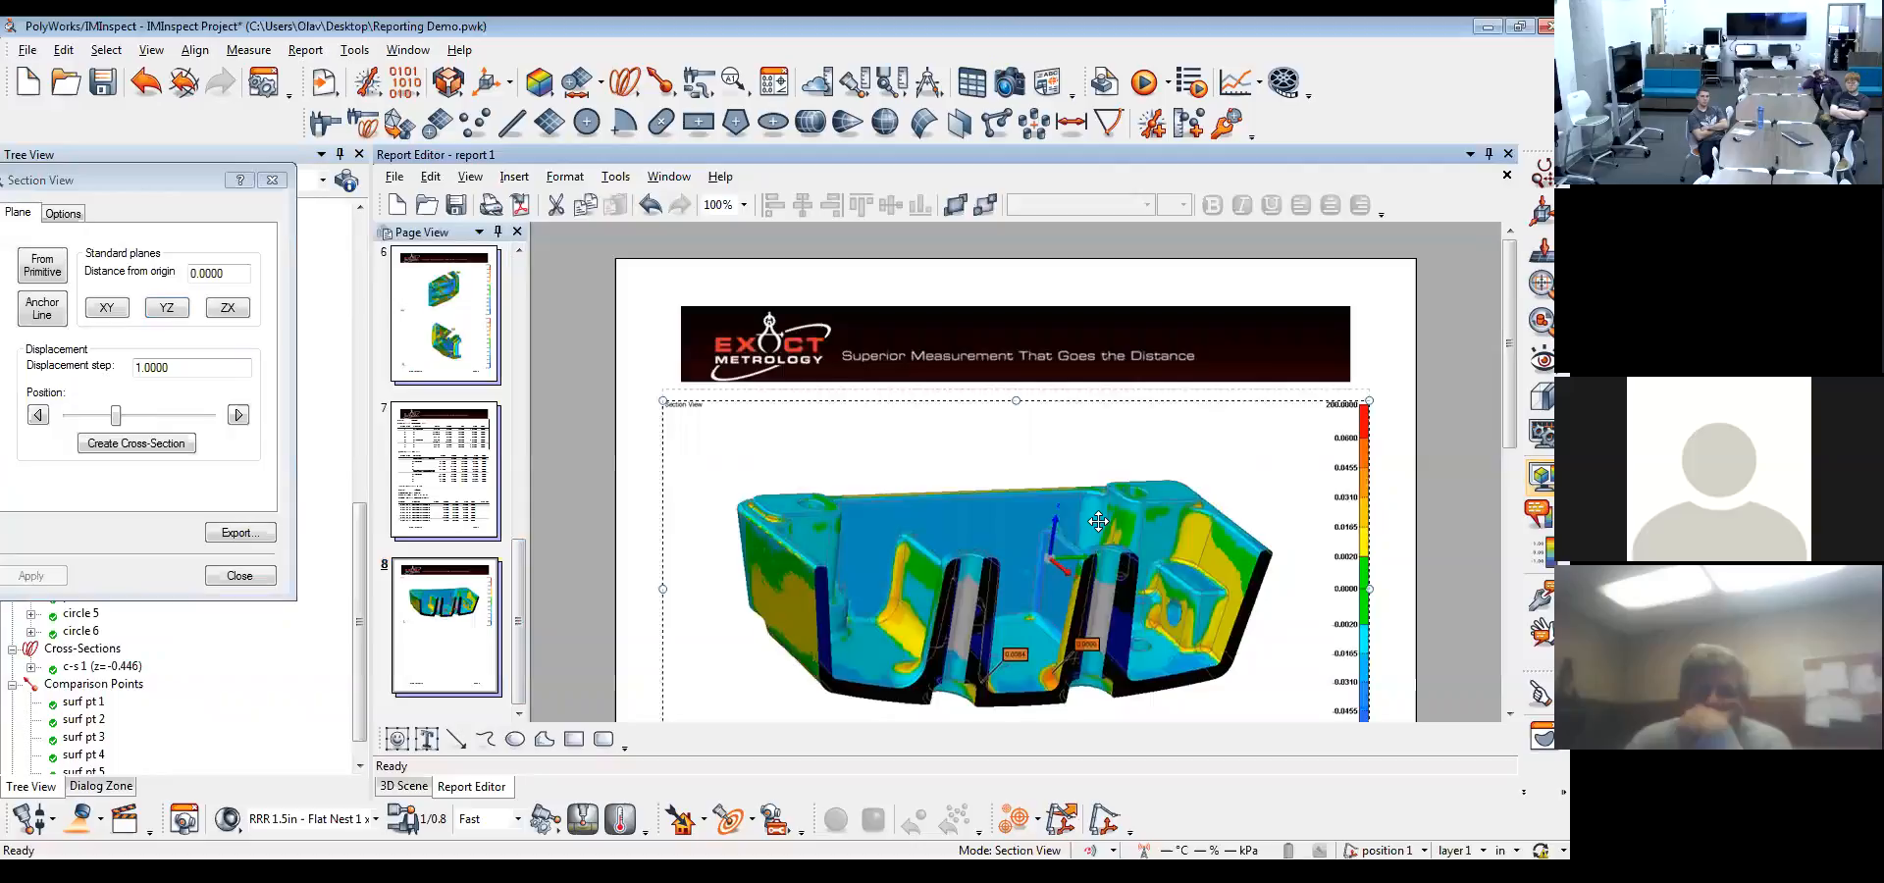
pyautogui.scroll(-1, 1098, 520)
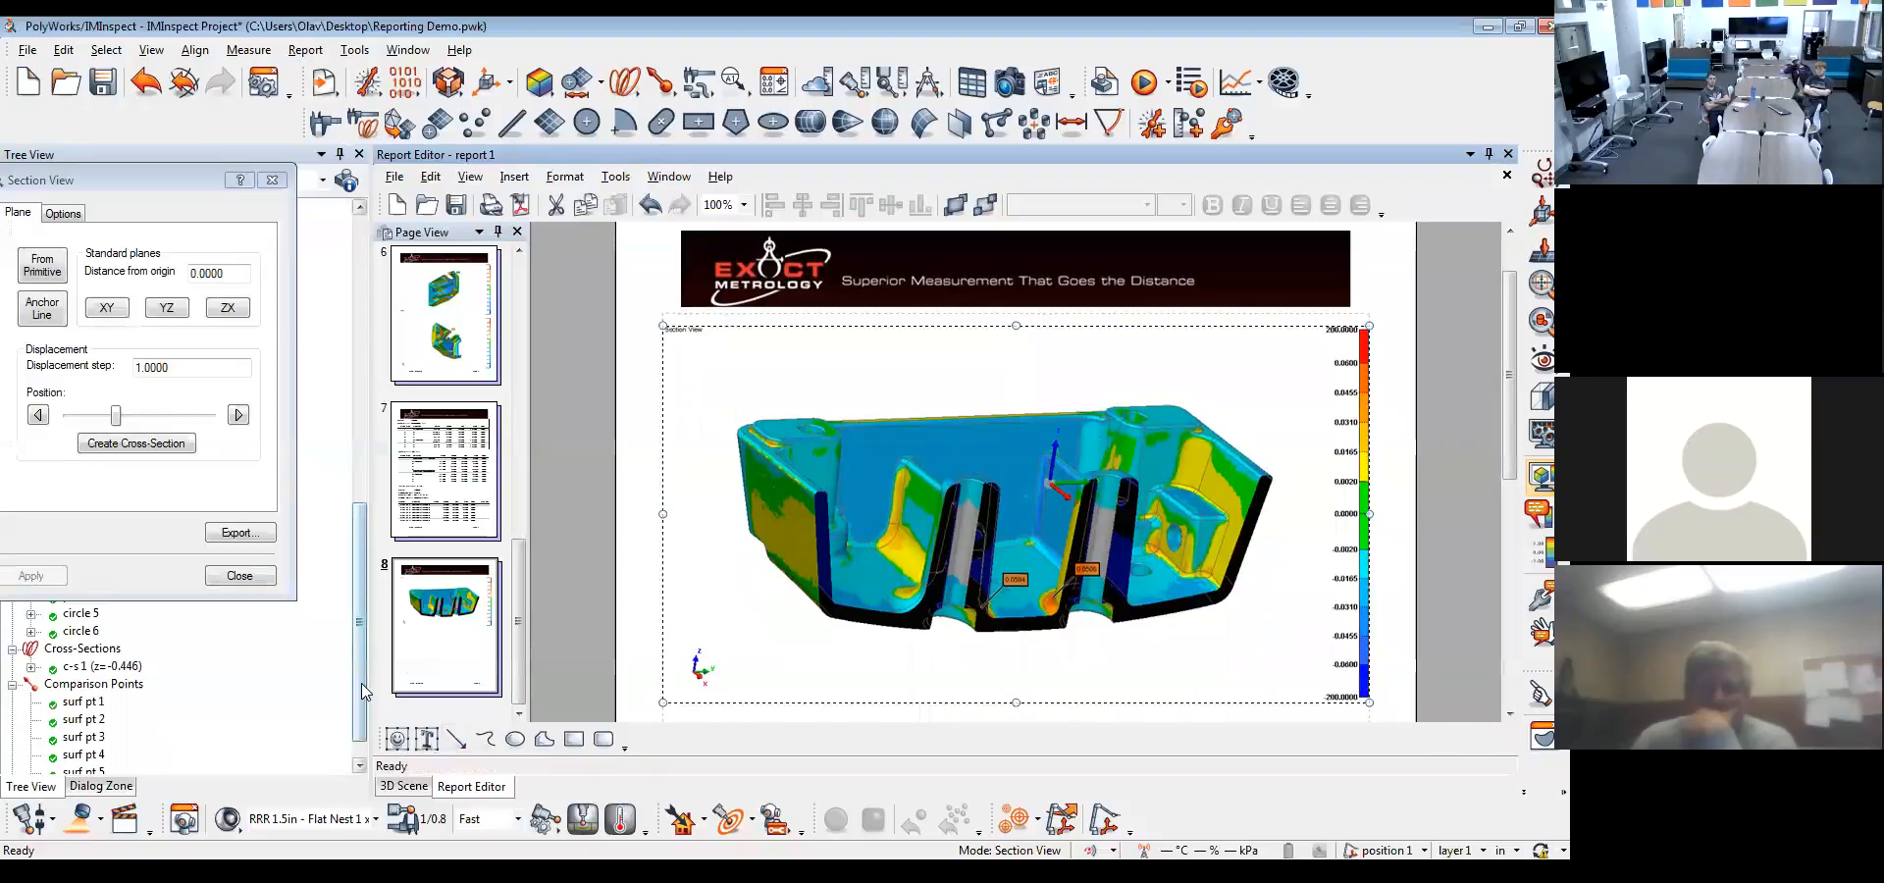
# Set the report item destination so new items are only stored in the tree's report items, not in the active formatted report
pyautogui.scroll(-10, 335, 740)
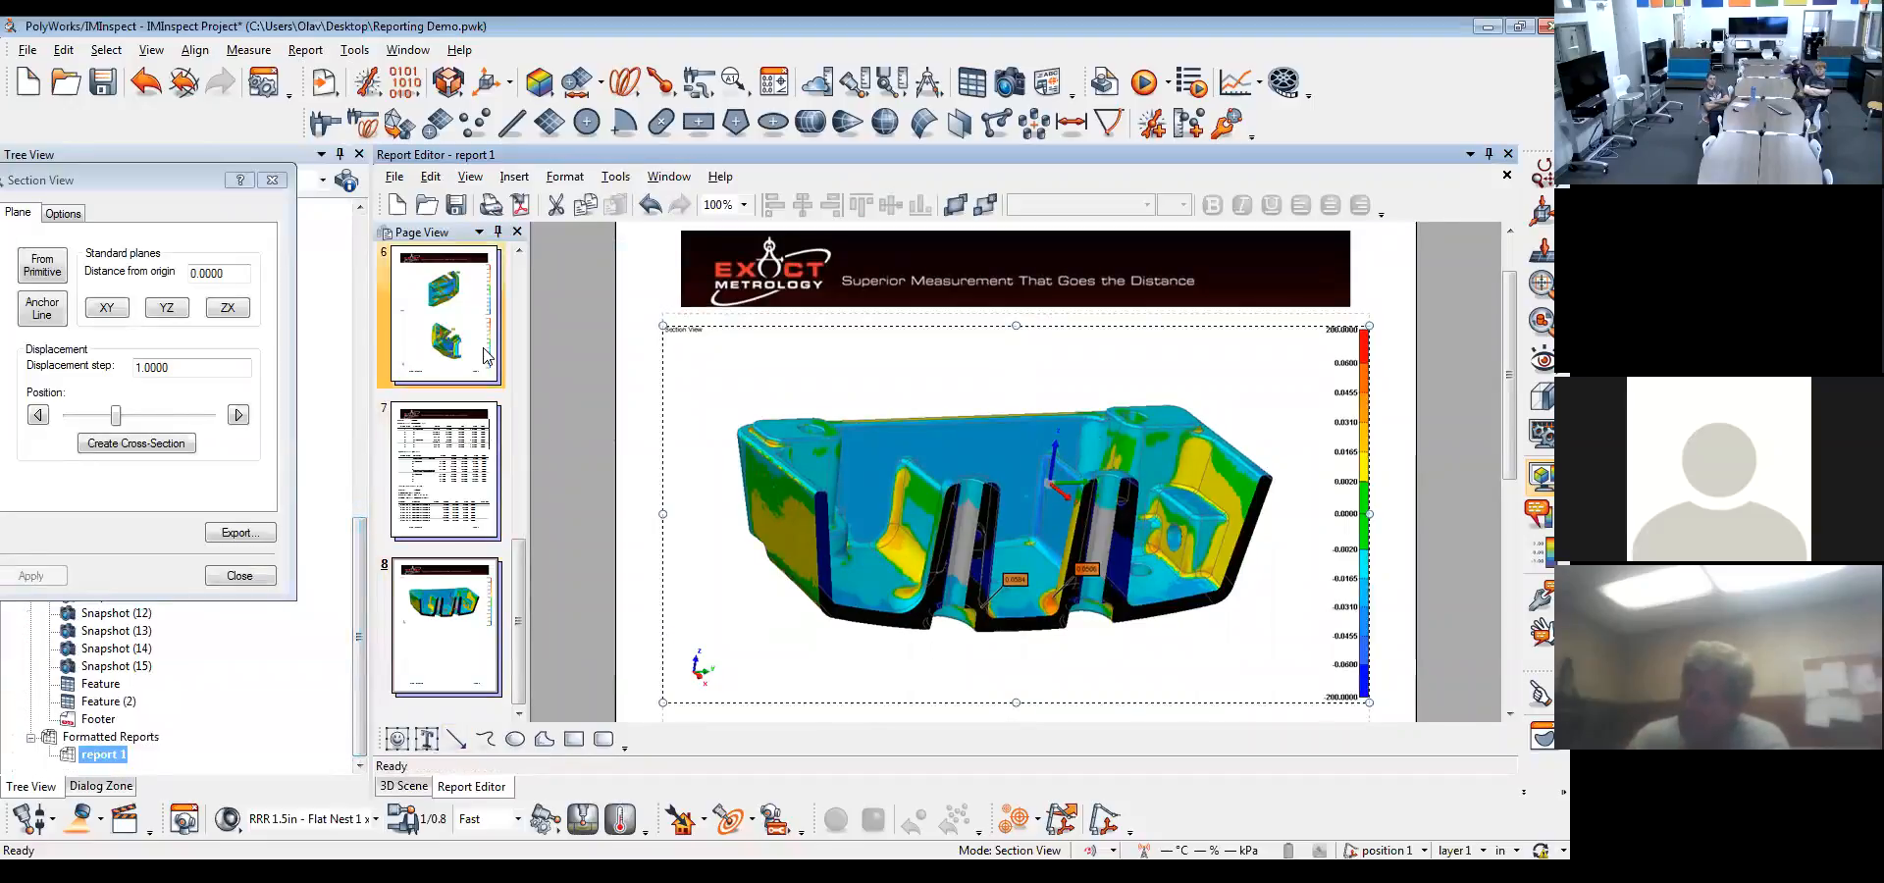
pyautogui.click(261, 84)
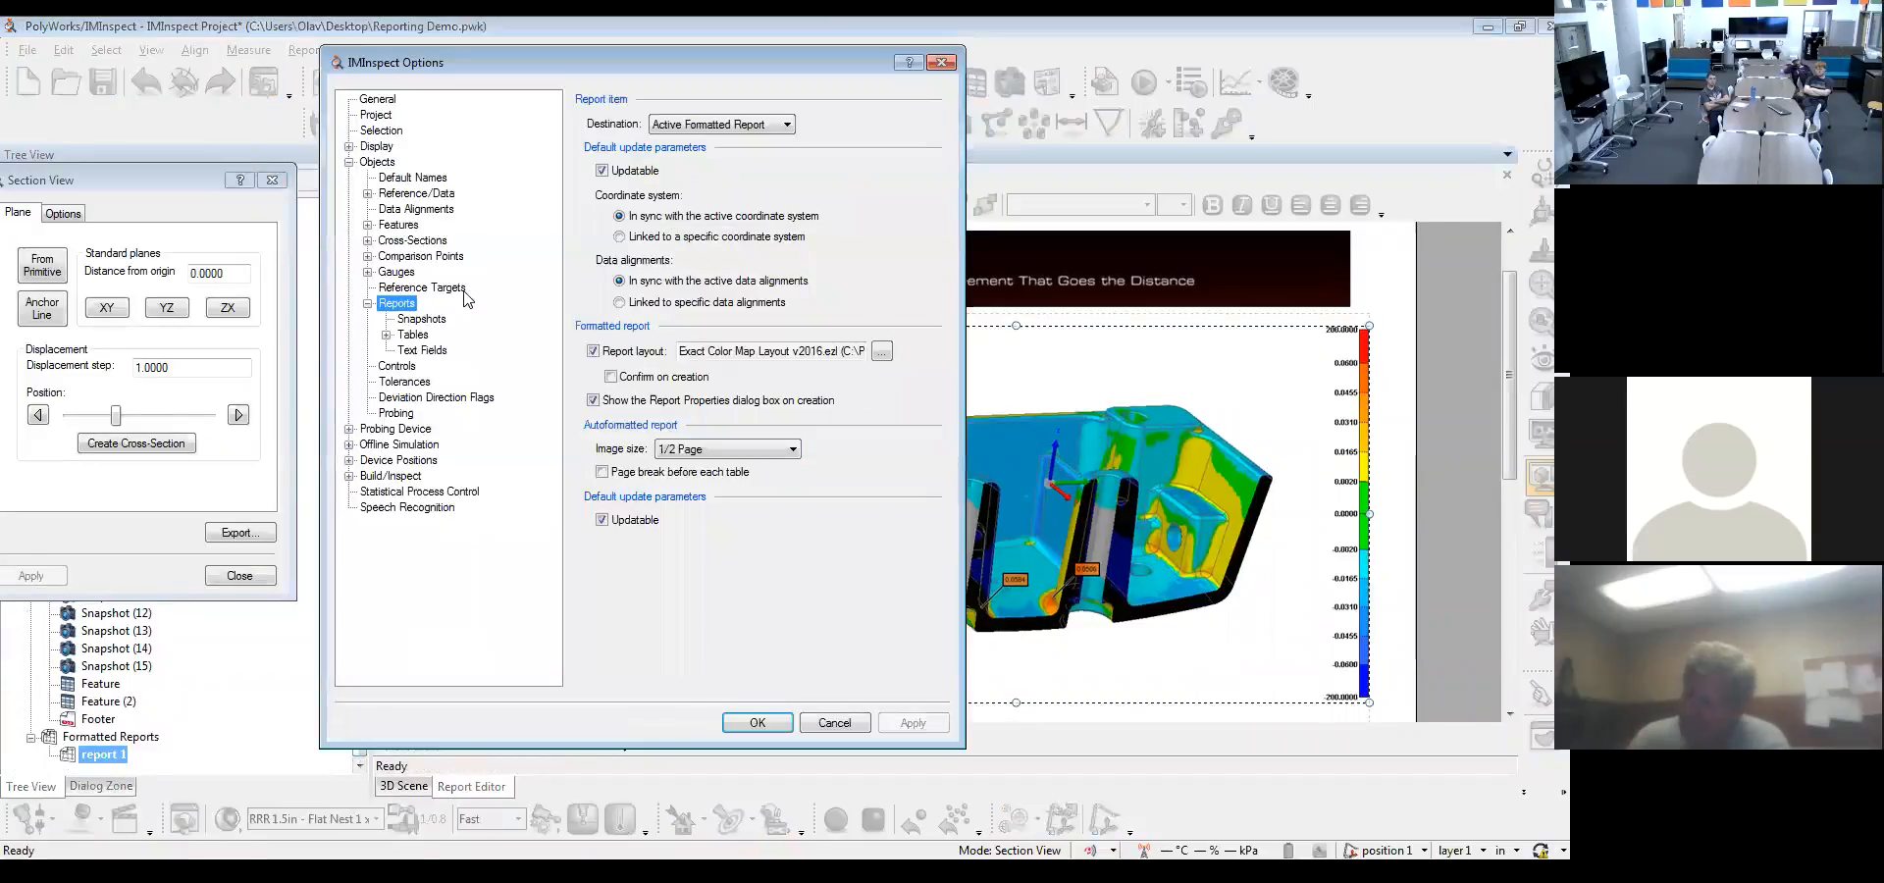
pyautogui.click(726, 125)
pyautogui.click(706, 155)
pyautogui.click(924, 725)
pyautogui.click(763, 724)
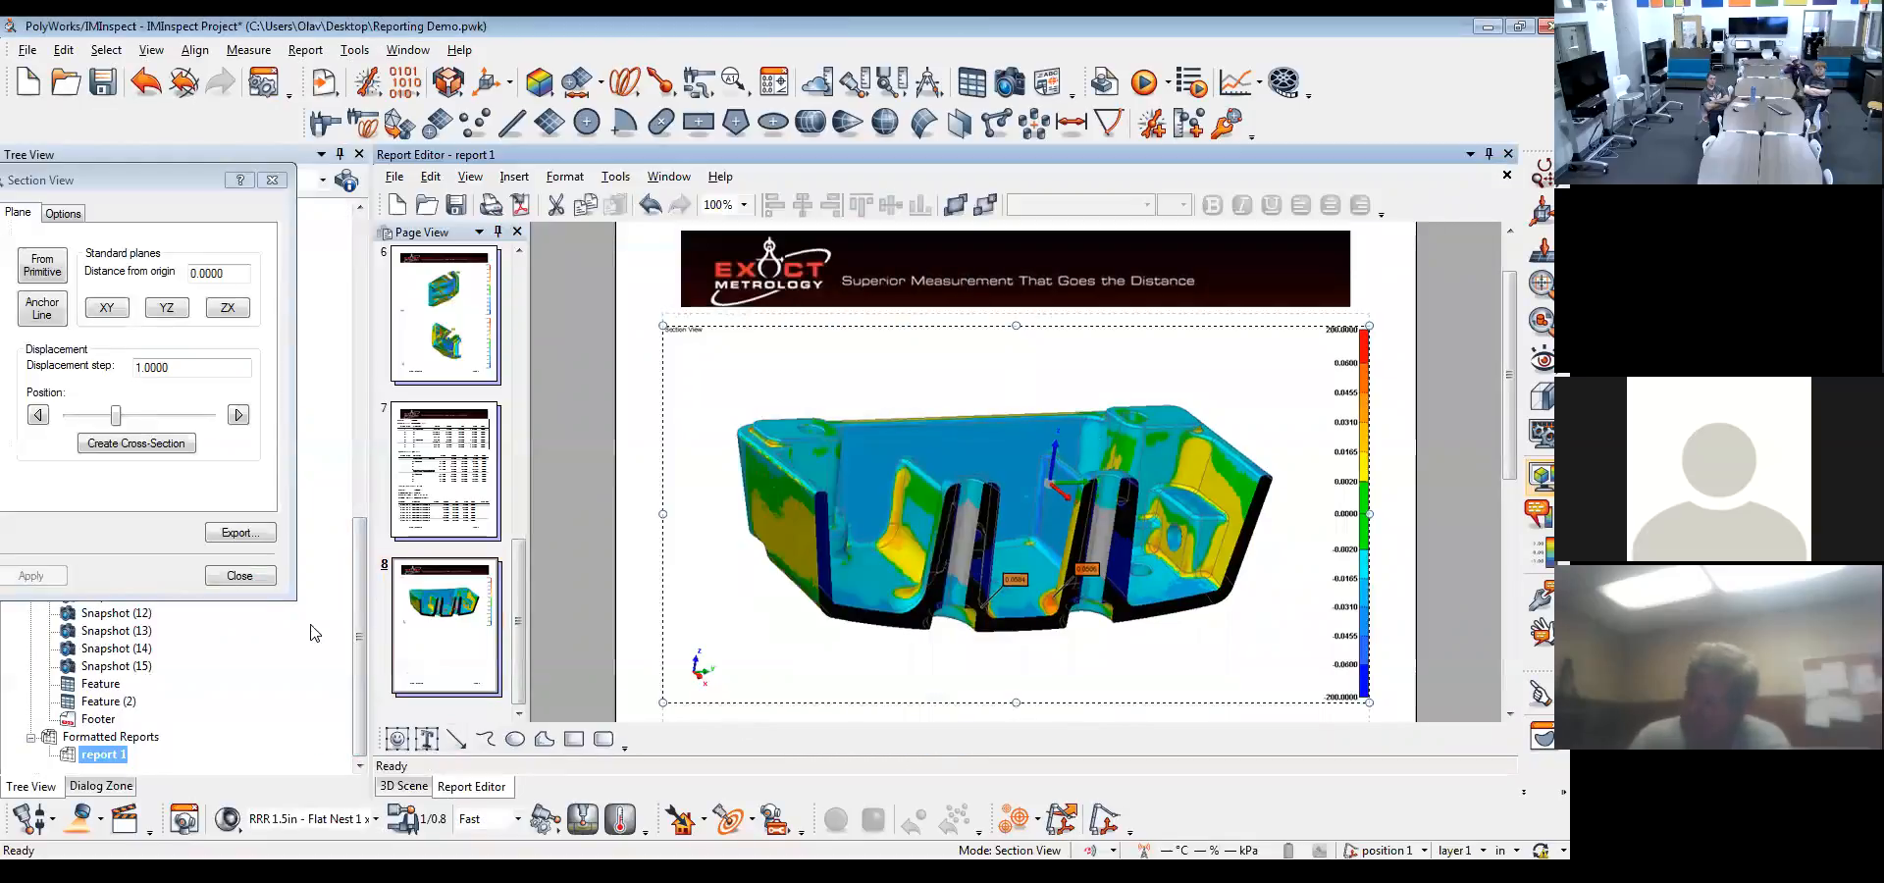
# Take another snapshot of the YZ section view from the 3D scene, then close the section view
pyautogui.click(420, 790)
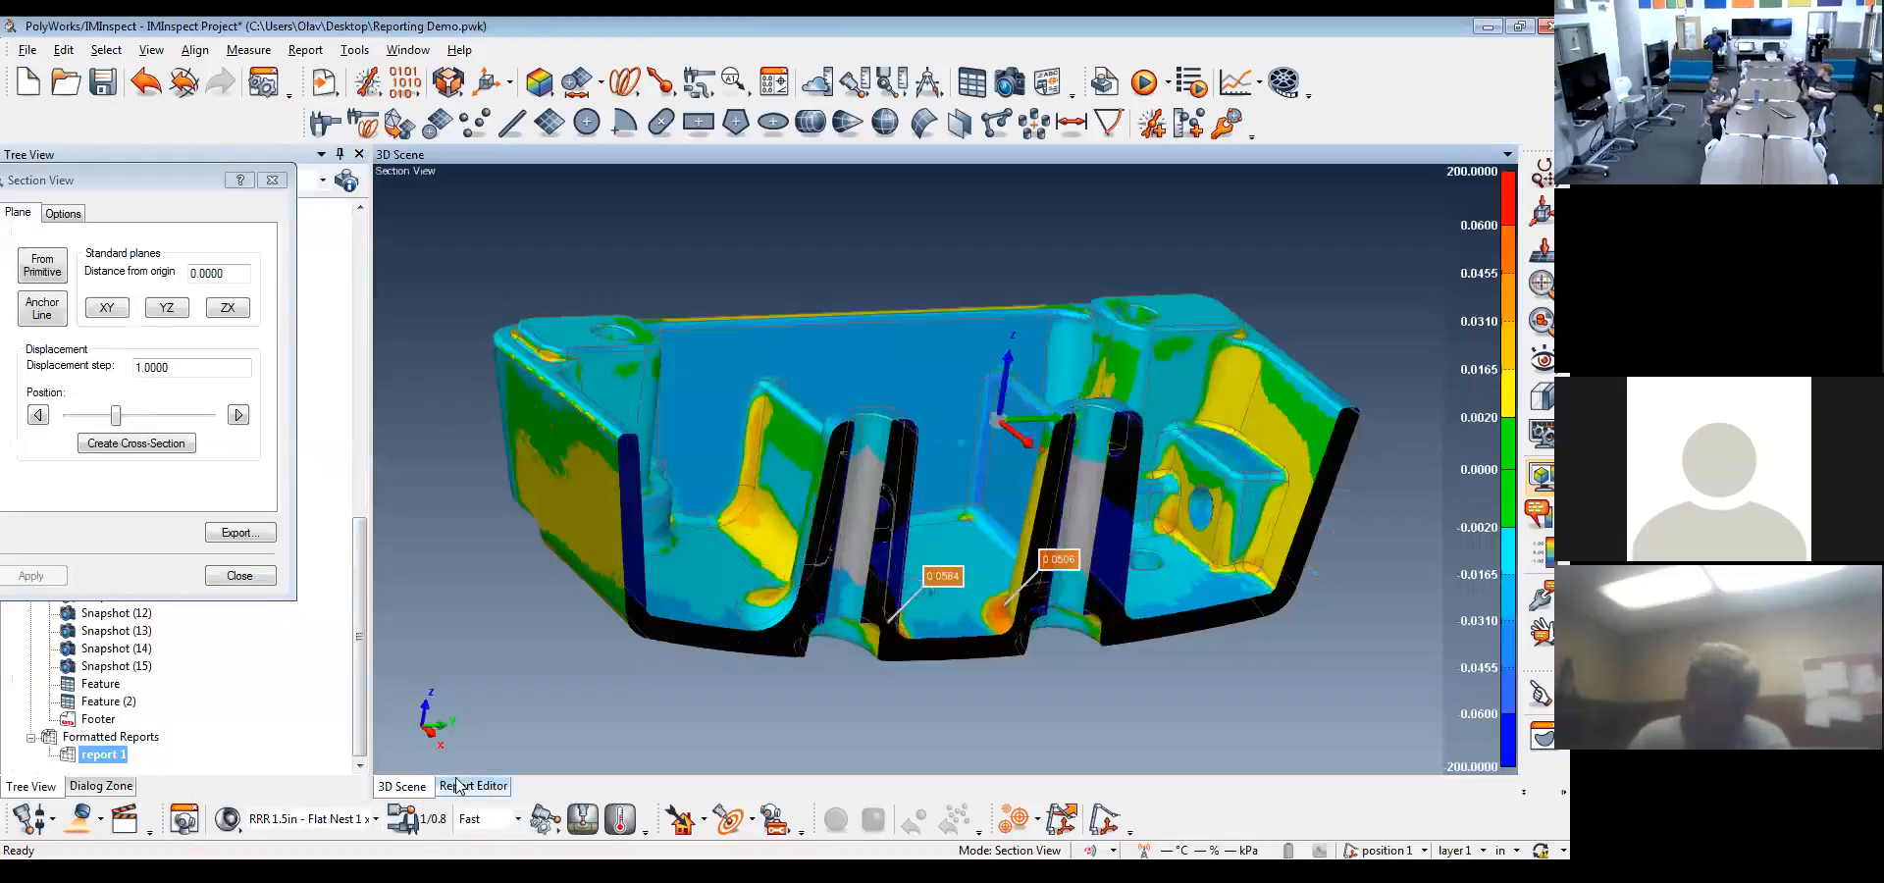
pyautogui.click(1008, 86)
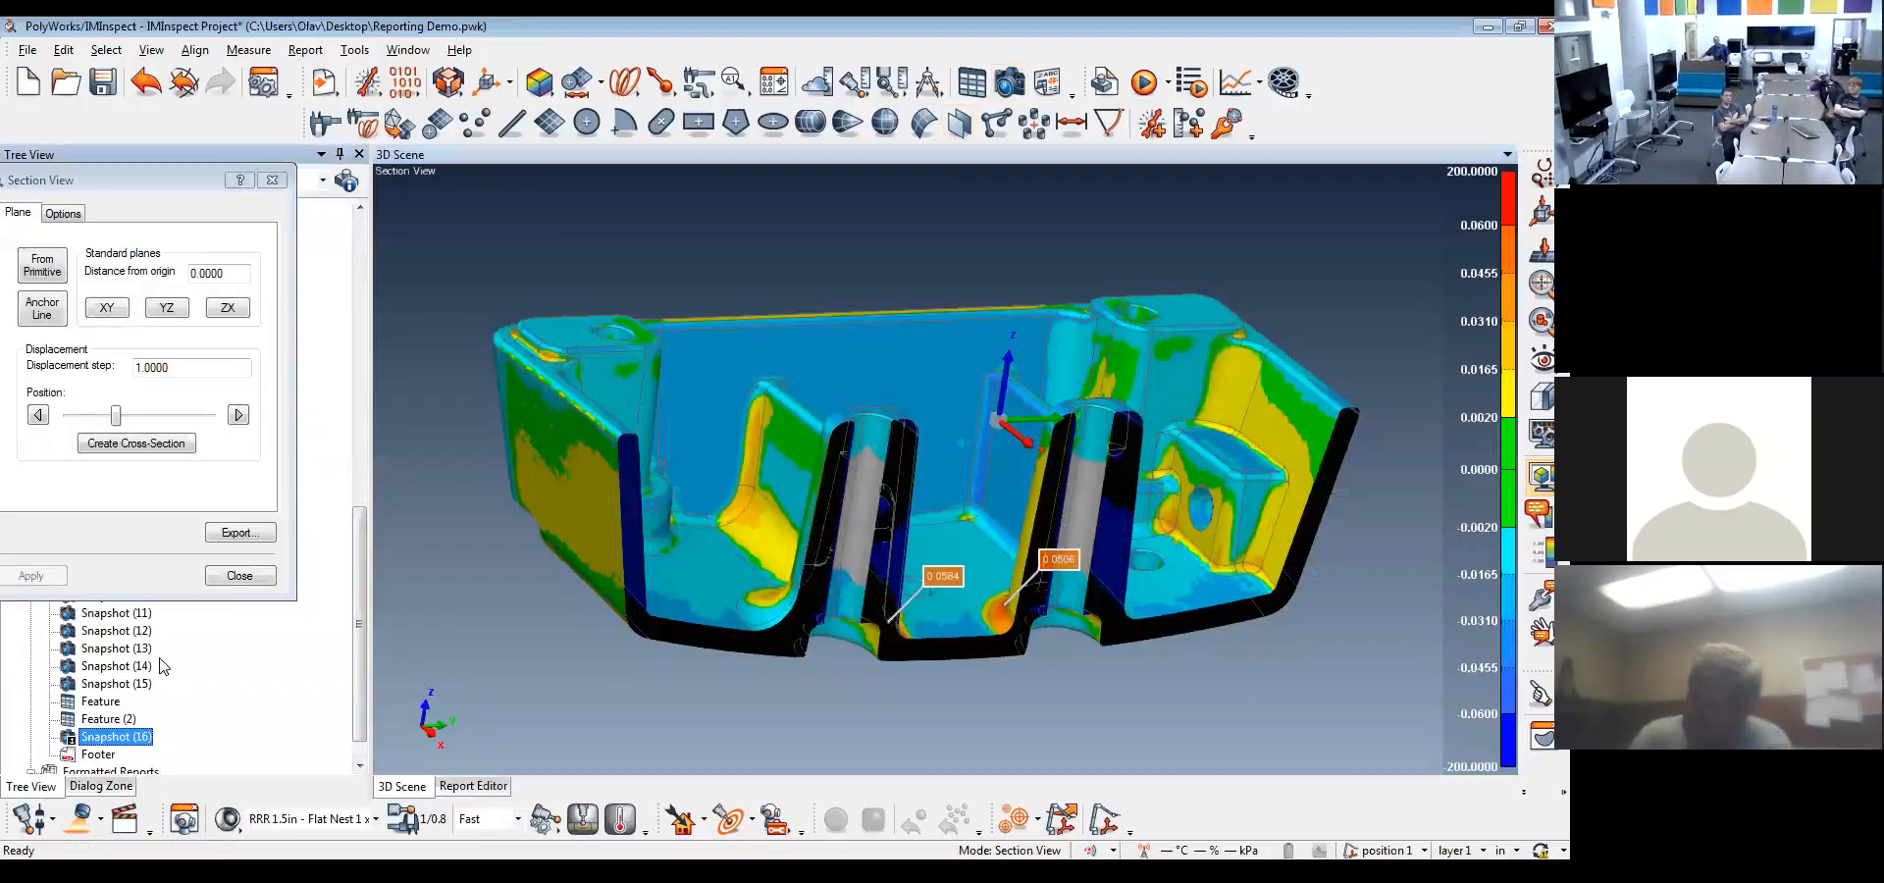
pyautogui.click(240, 576)
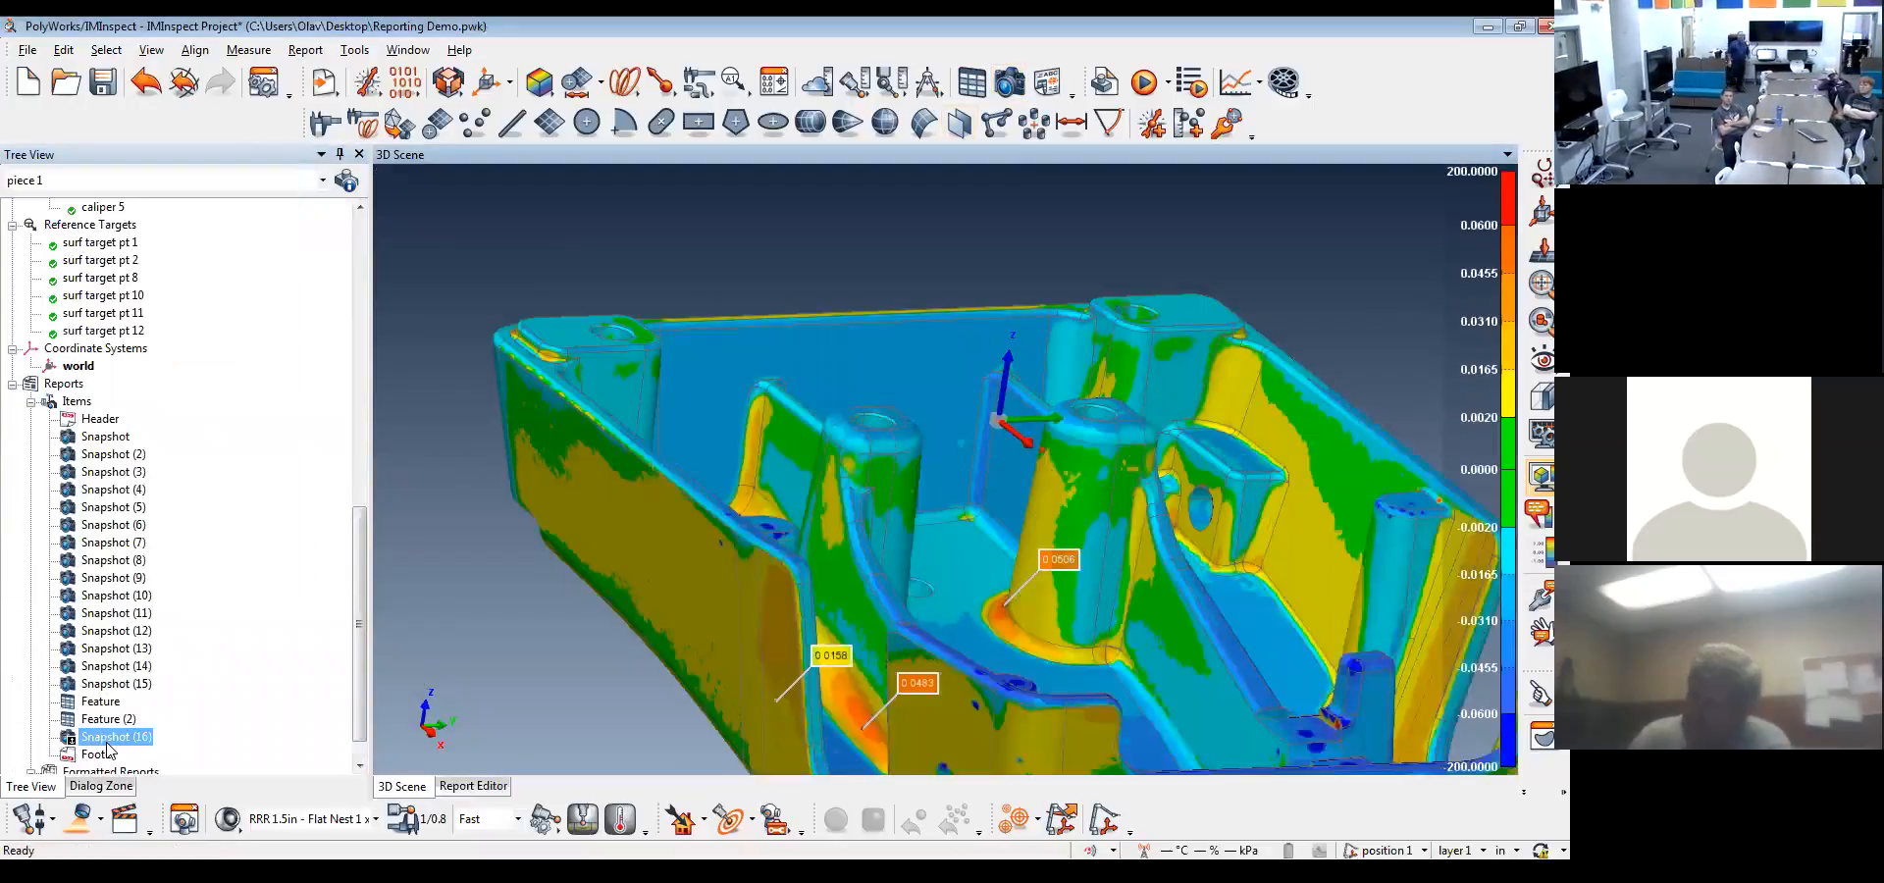
# Place Snapshot (16) on page 8 of report 1, beneath the first section view snapshot
pyautogui.click(473, 786)
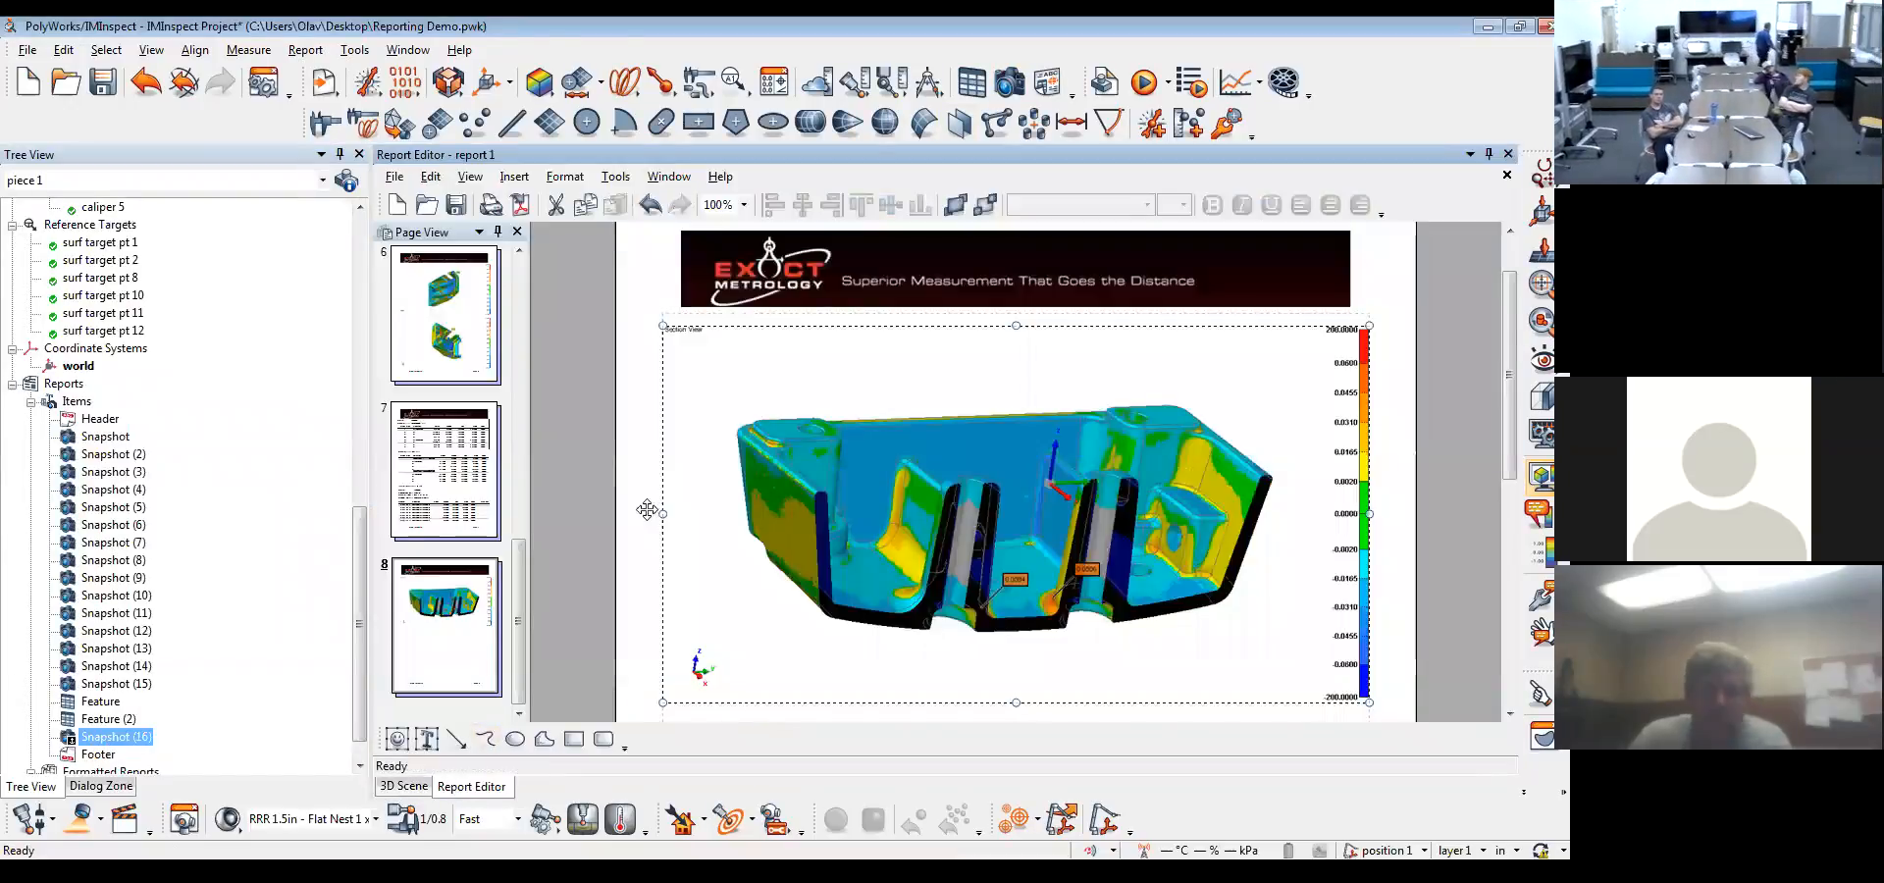
pyautogui.scroll(-5, 567, 579)
pyautogui.scroll(-3, 567, 579)
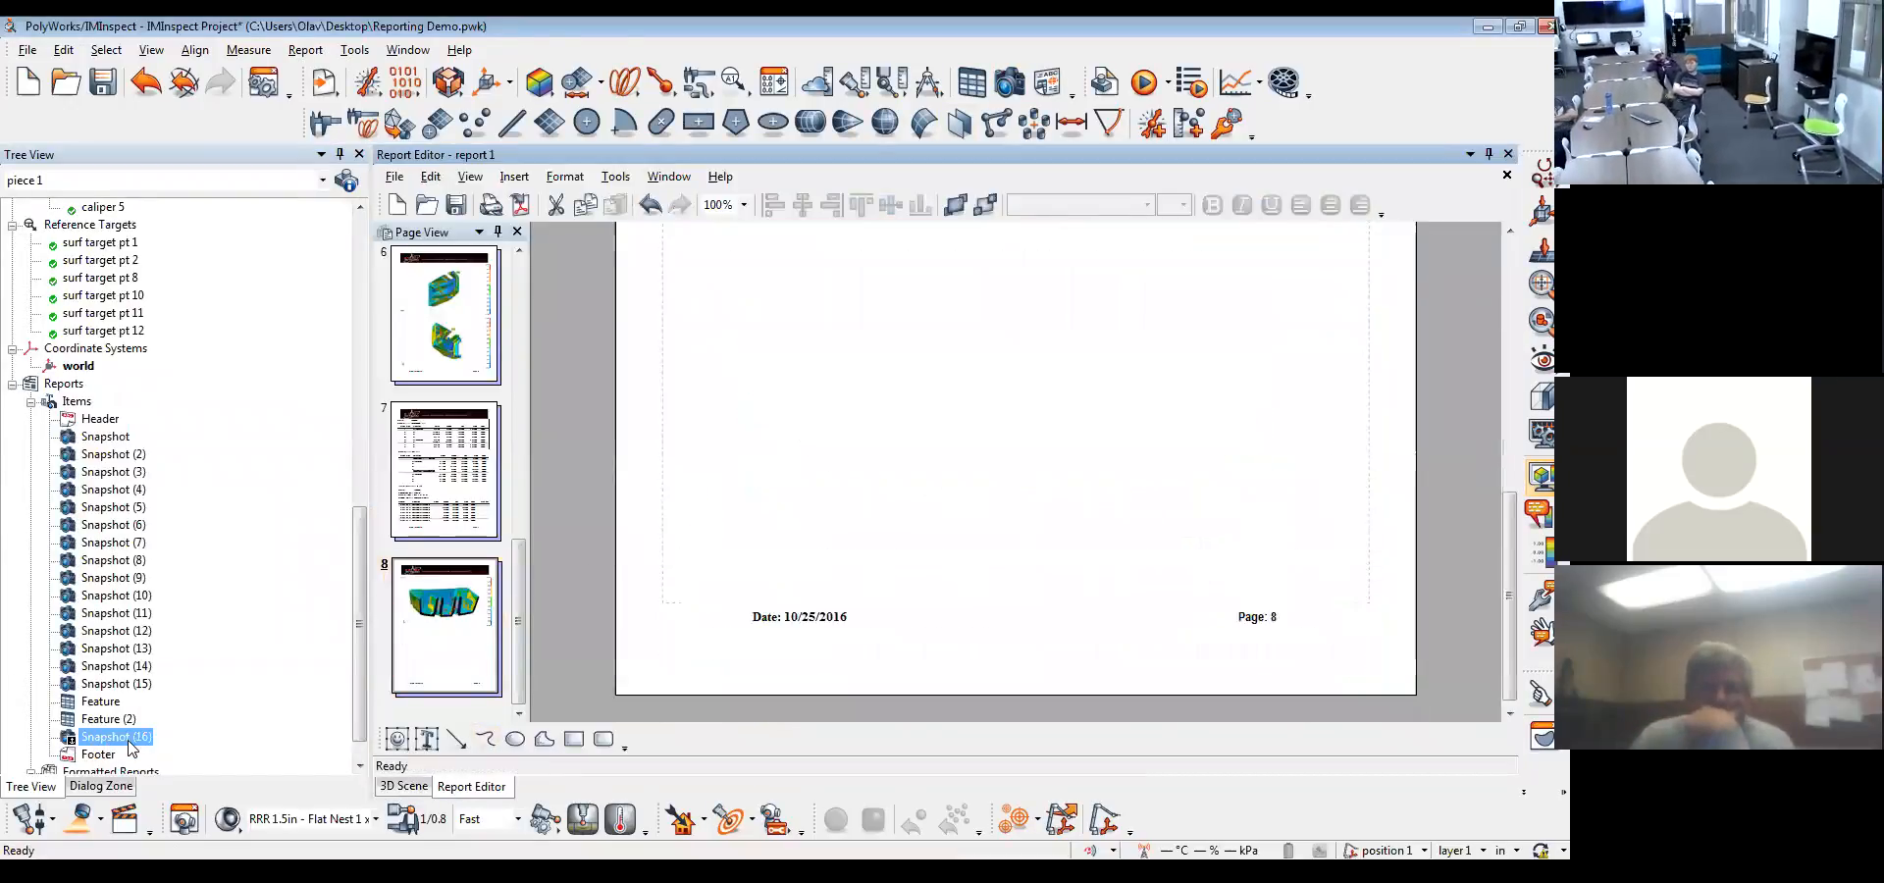
pyautogui.moveTo(132, 746); pyautogui.dragTo(1022, 384)
pyautogui.scroll(4, 1139, 505)
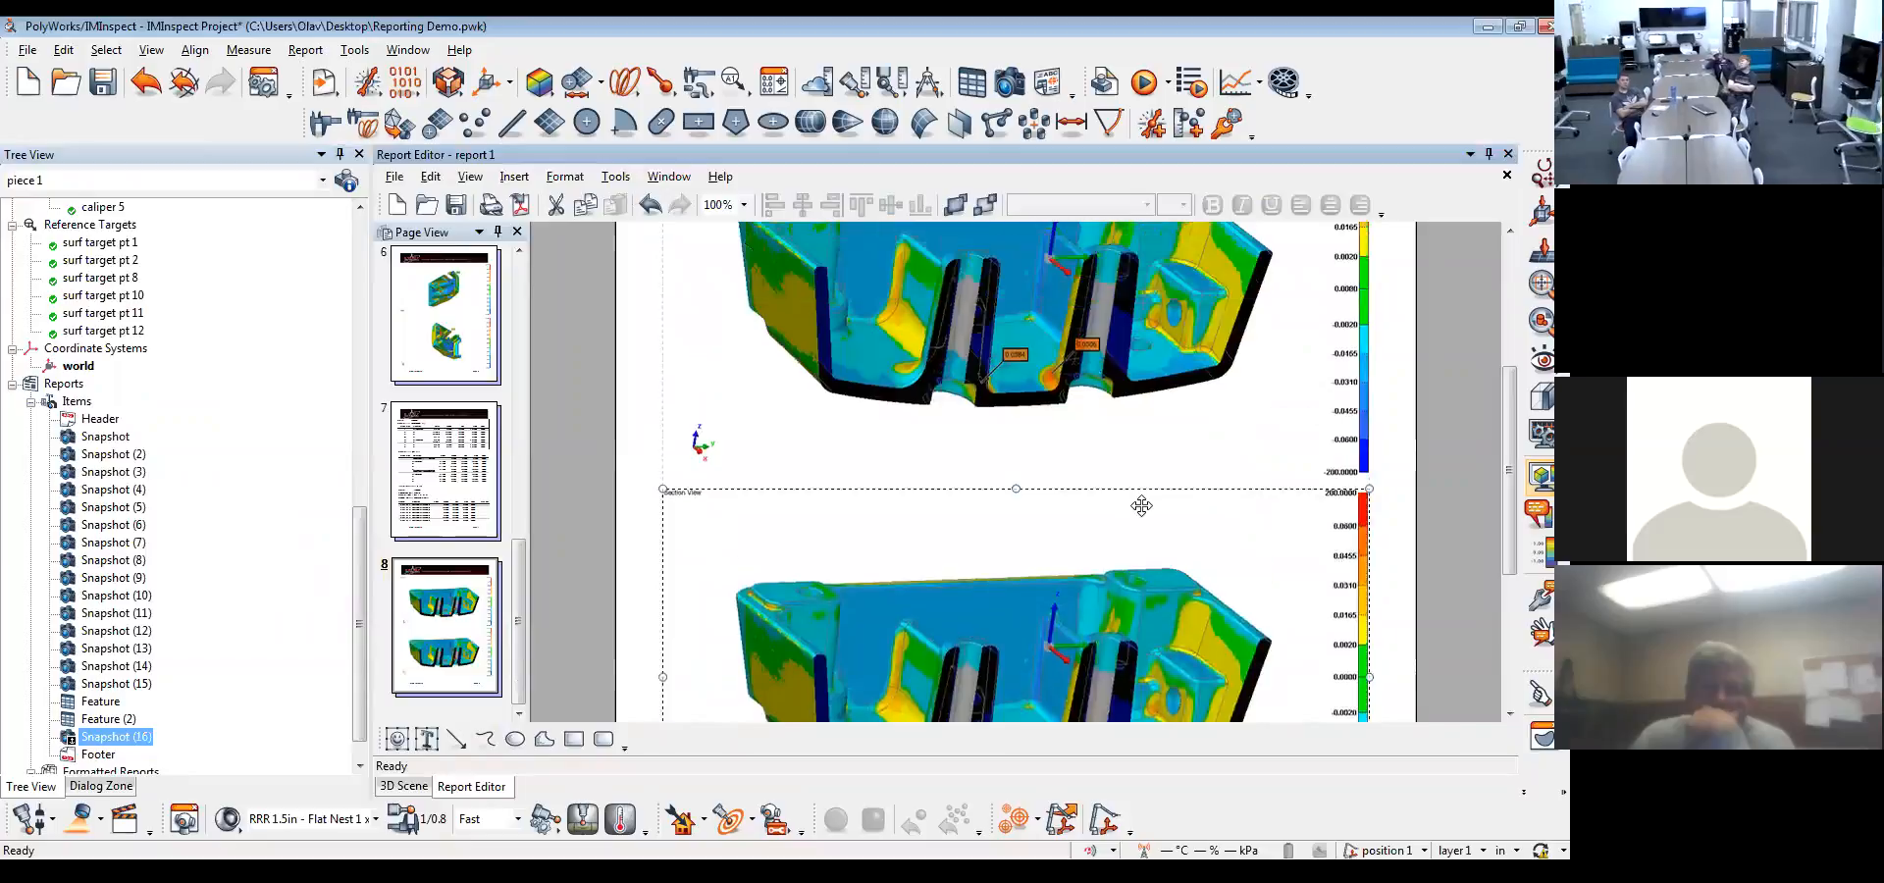
pyautogui.scroll(-1, 1159, 504)
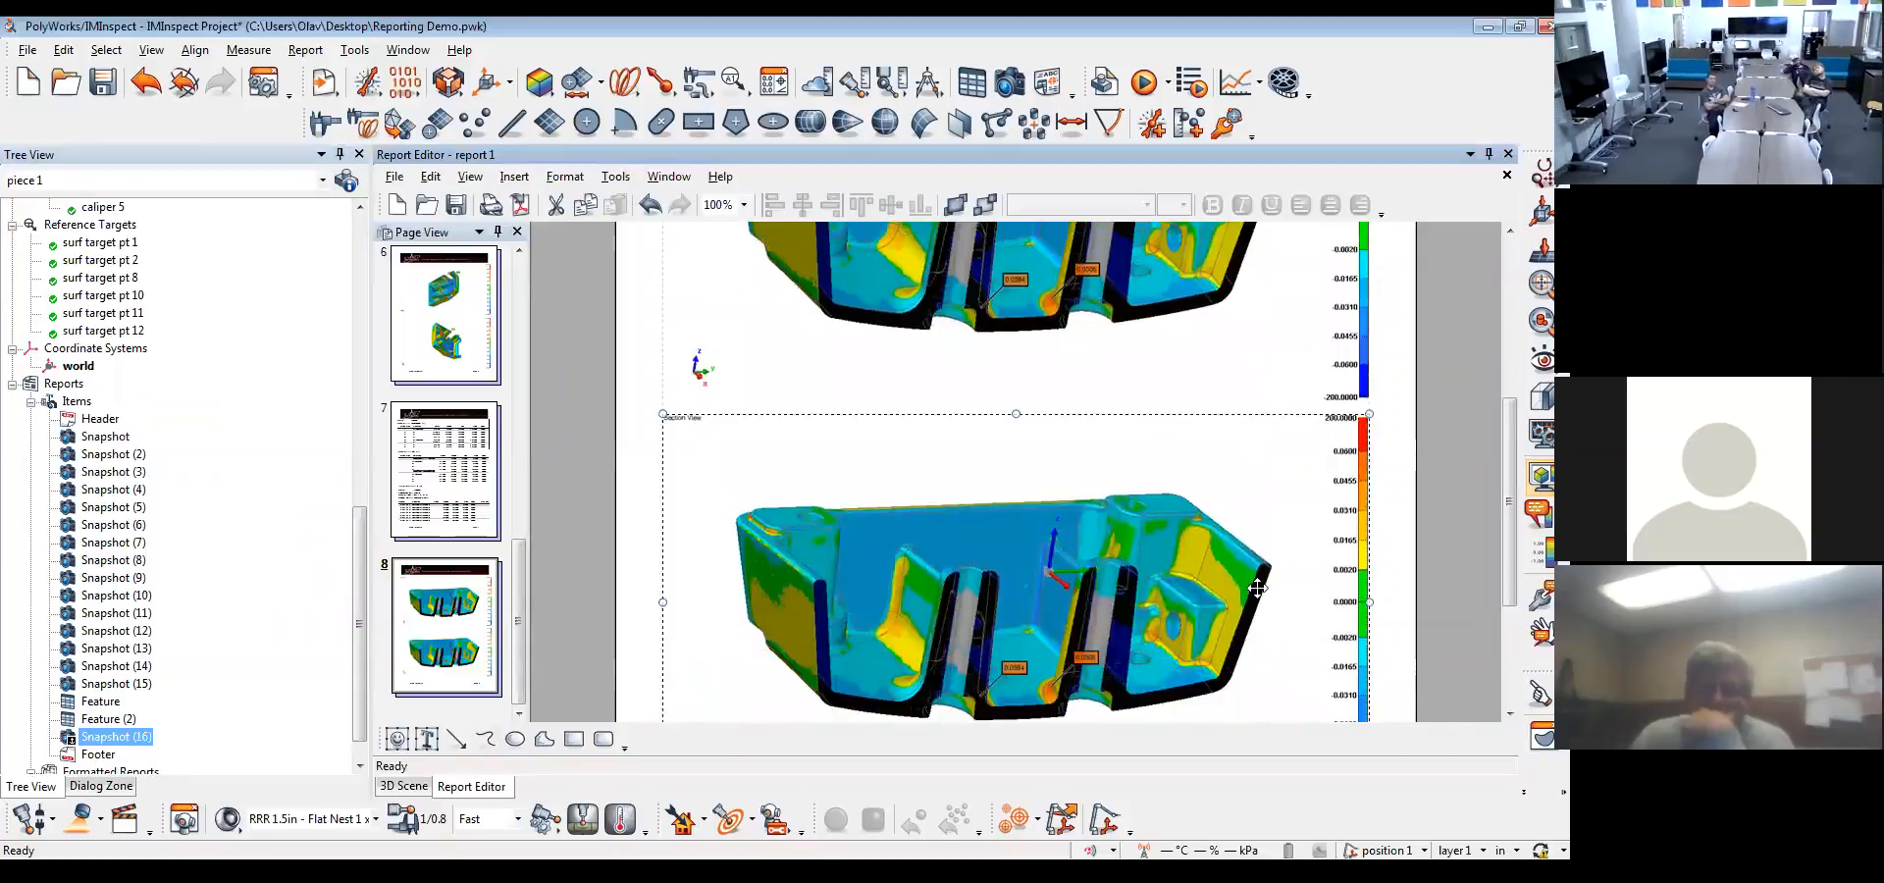
pyautogui.scroll(-1, 958, 599)
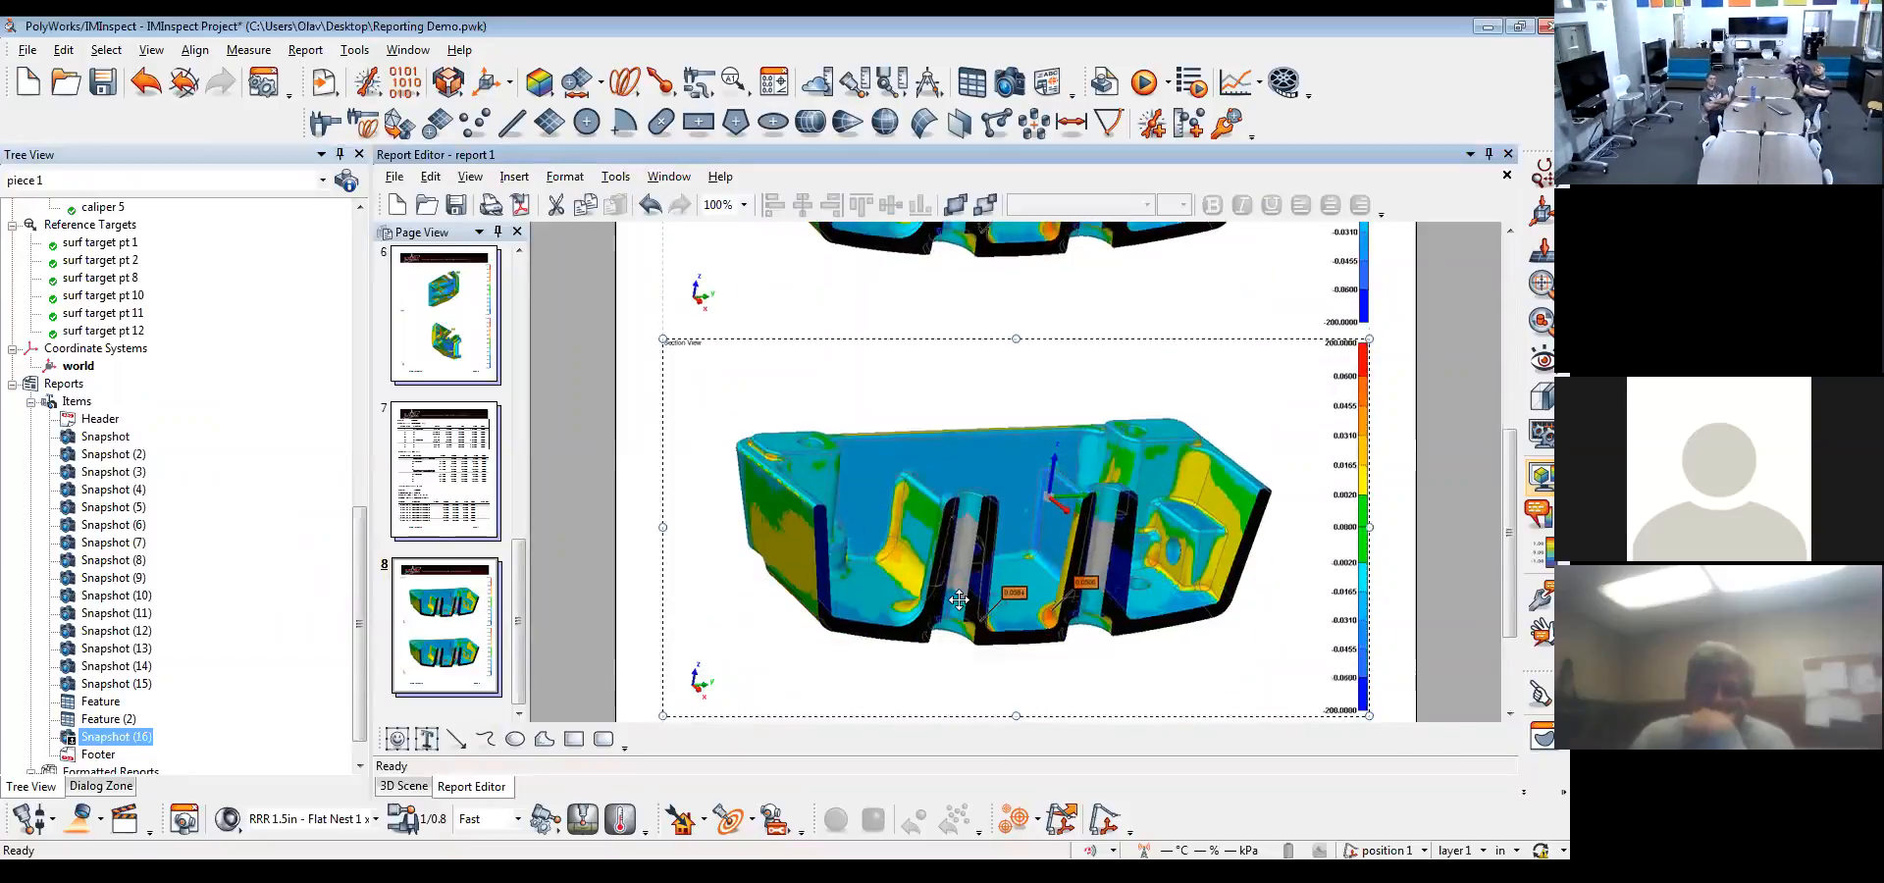
# Restore the project view saved with Snapshot (16) and inspect it in the 3D scene
pyautogui.rightClick(115, 736)
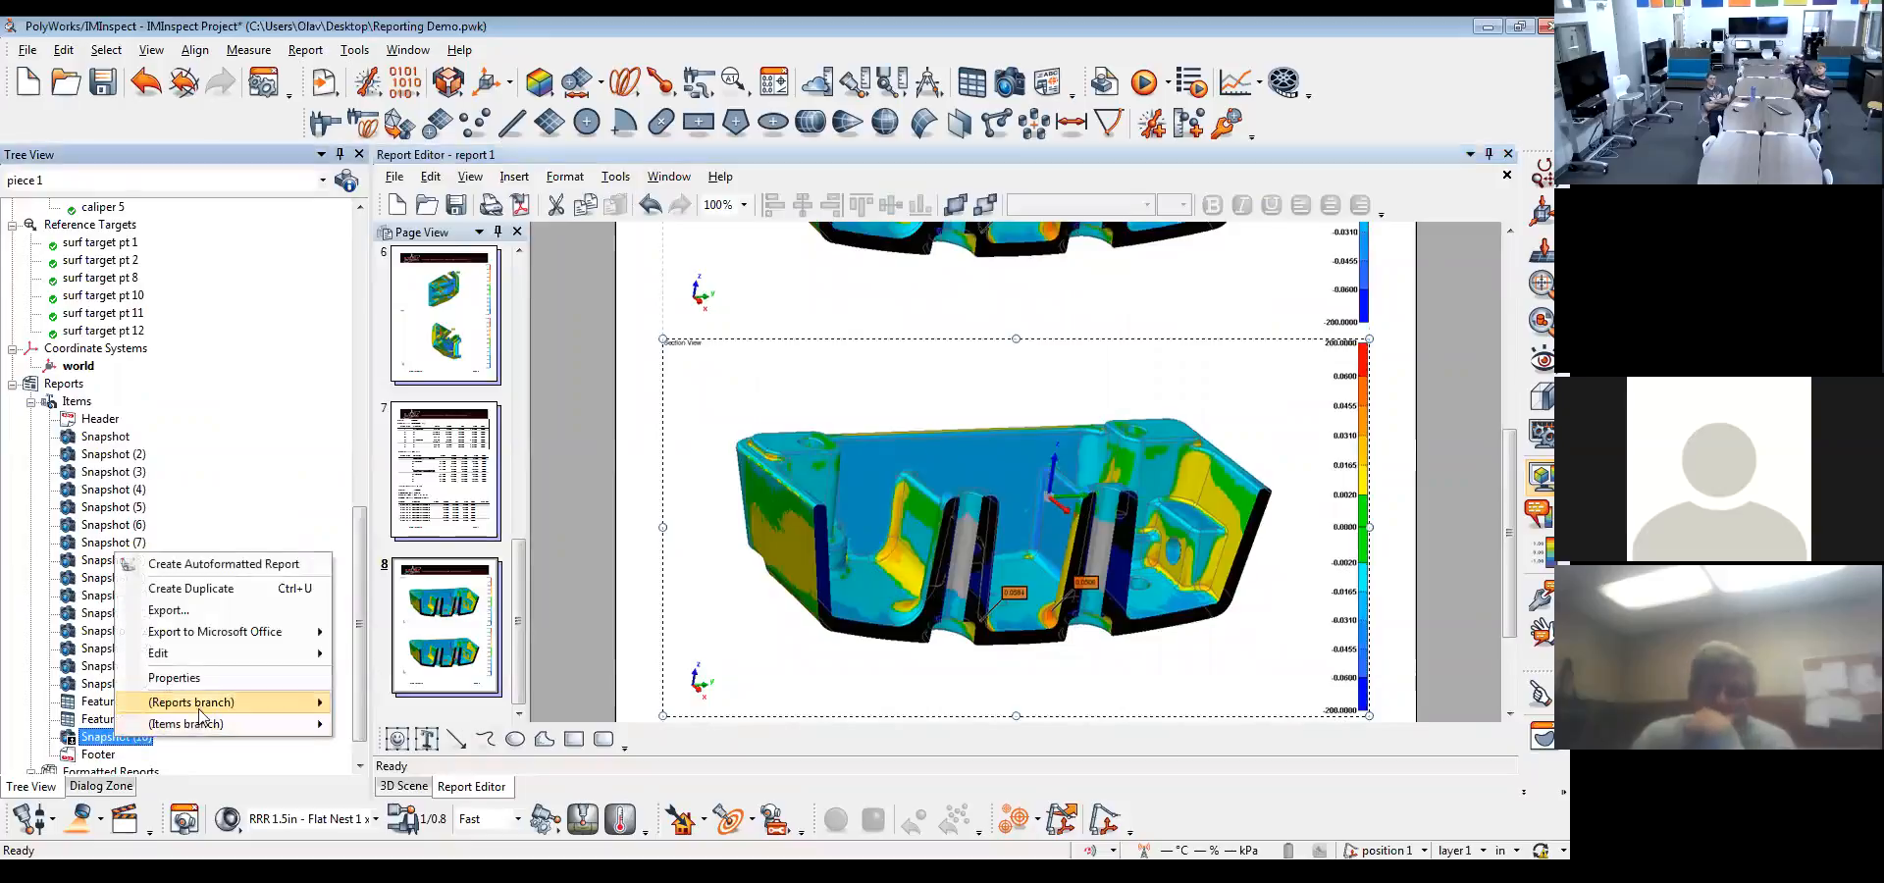
pyautogui.moveTo(224, 658)
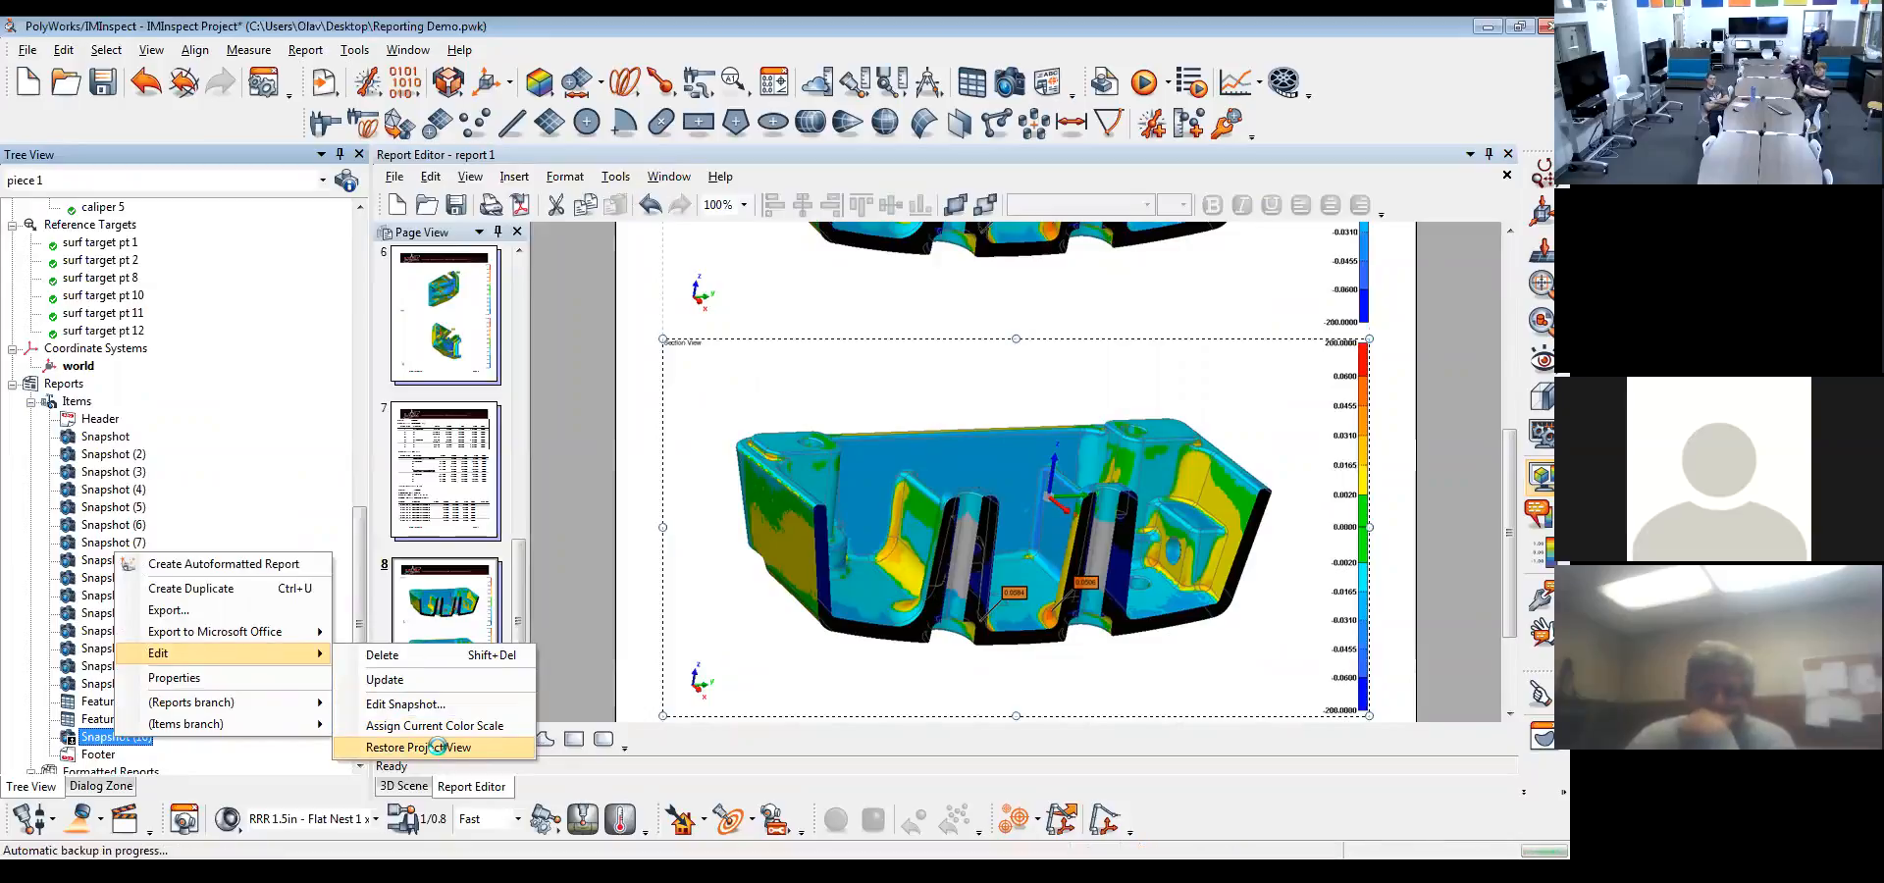
pyautogui.click(437, 748)
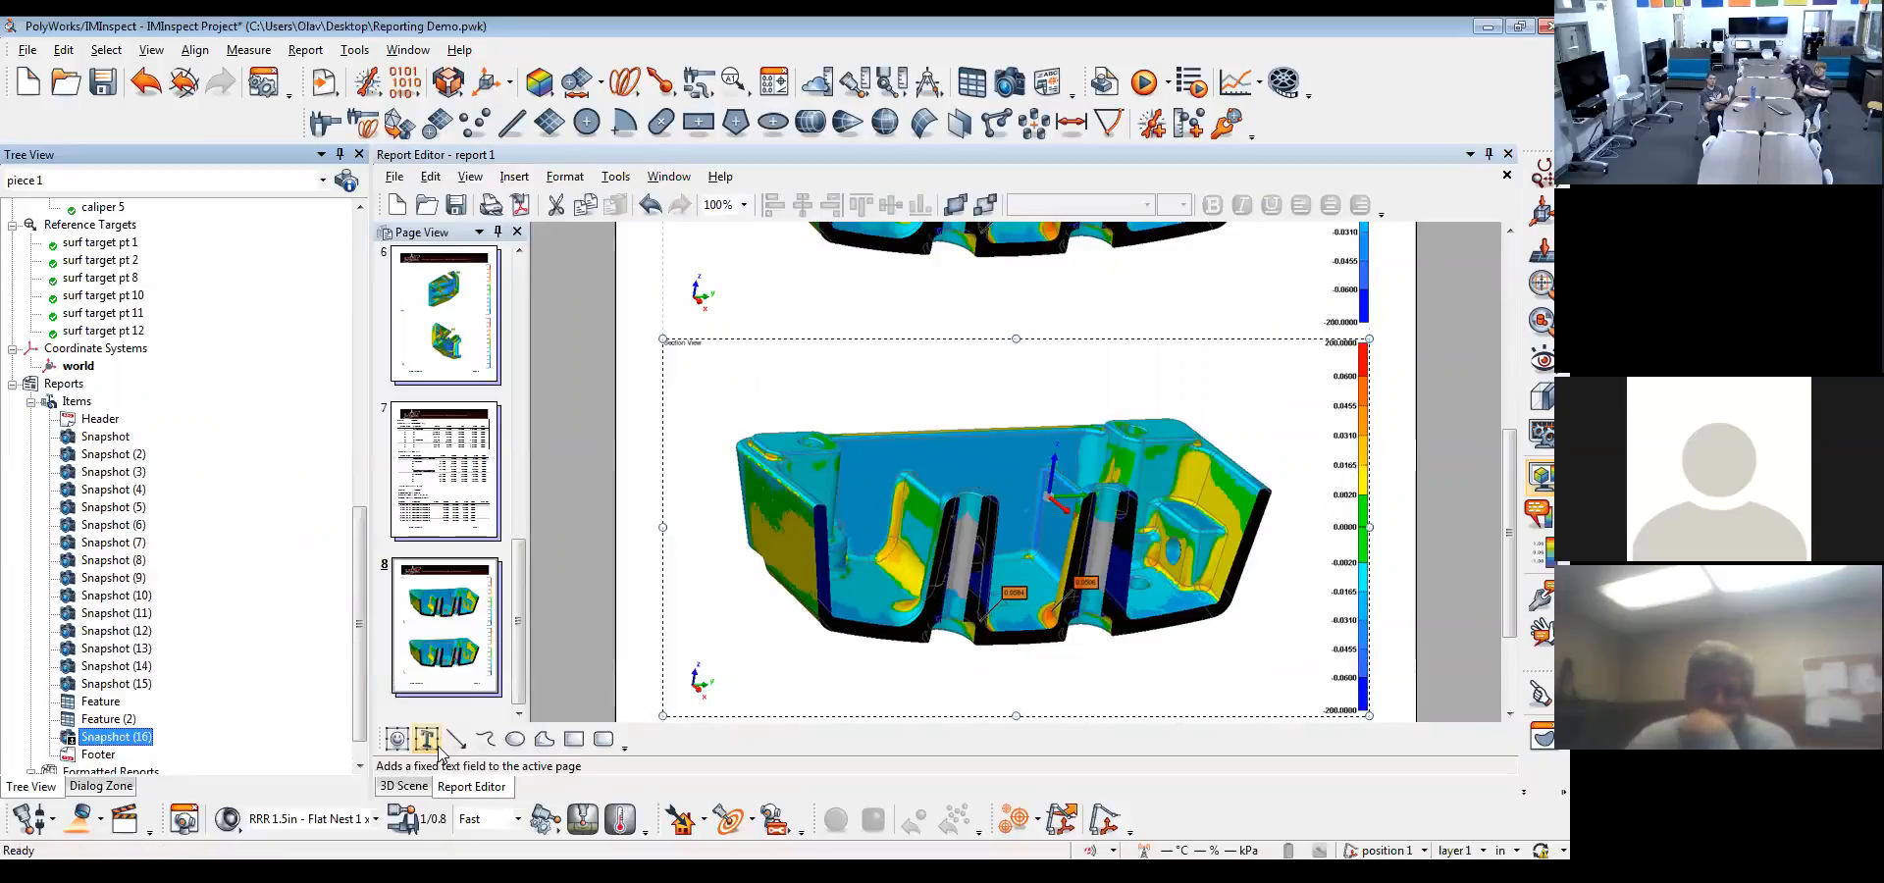
pyautogui.click(401, 789)
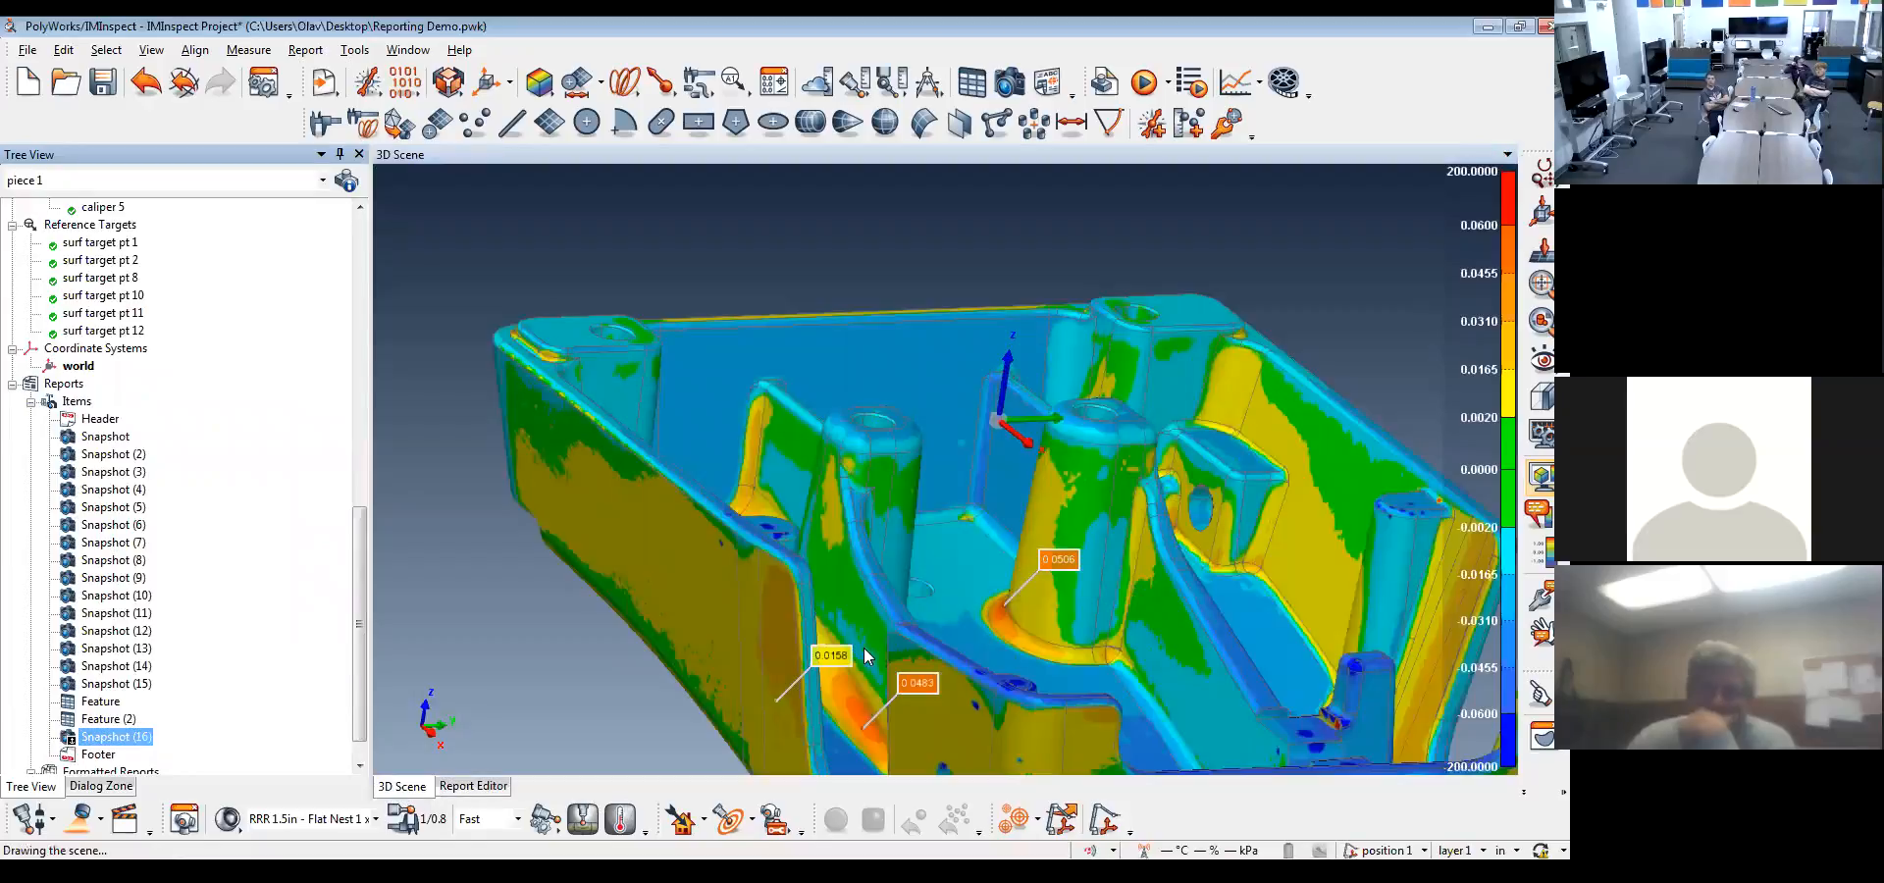
# Reapply the YZ section view at 0.0000 from the origin, take one more snapshot of it and close the section view
pyautogui.click(150, 50)
pyautogui.click(180, 178)
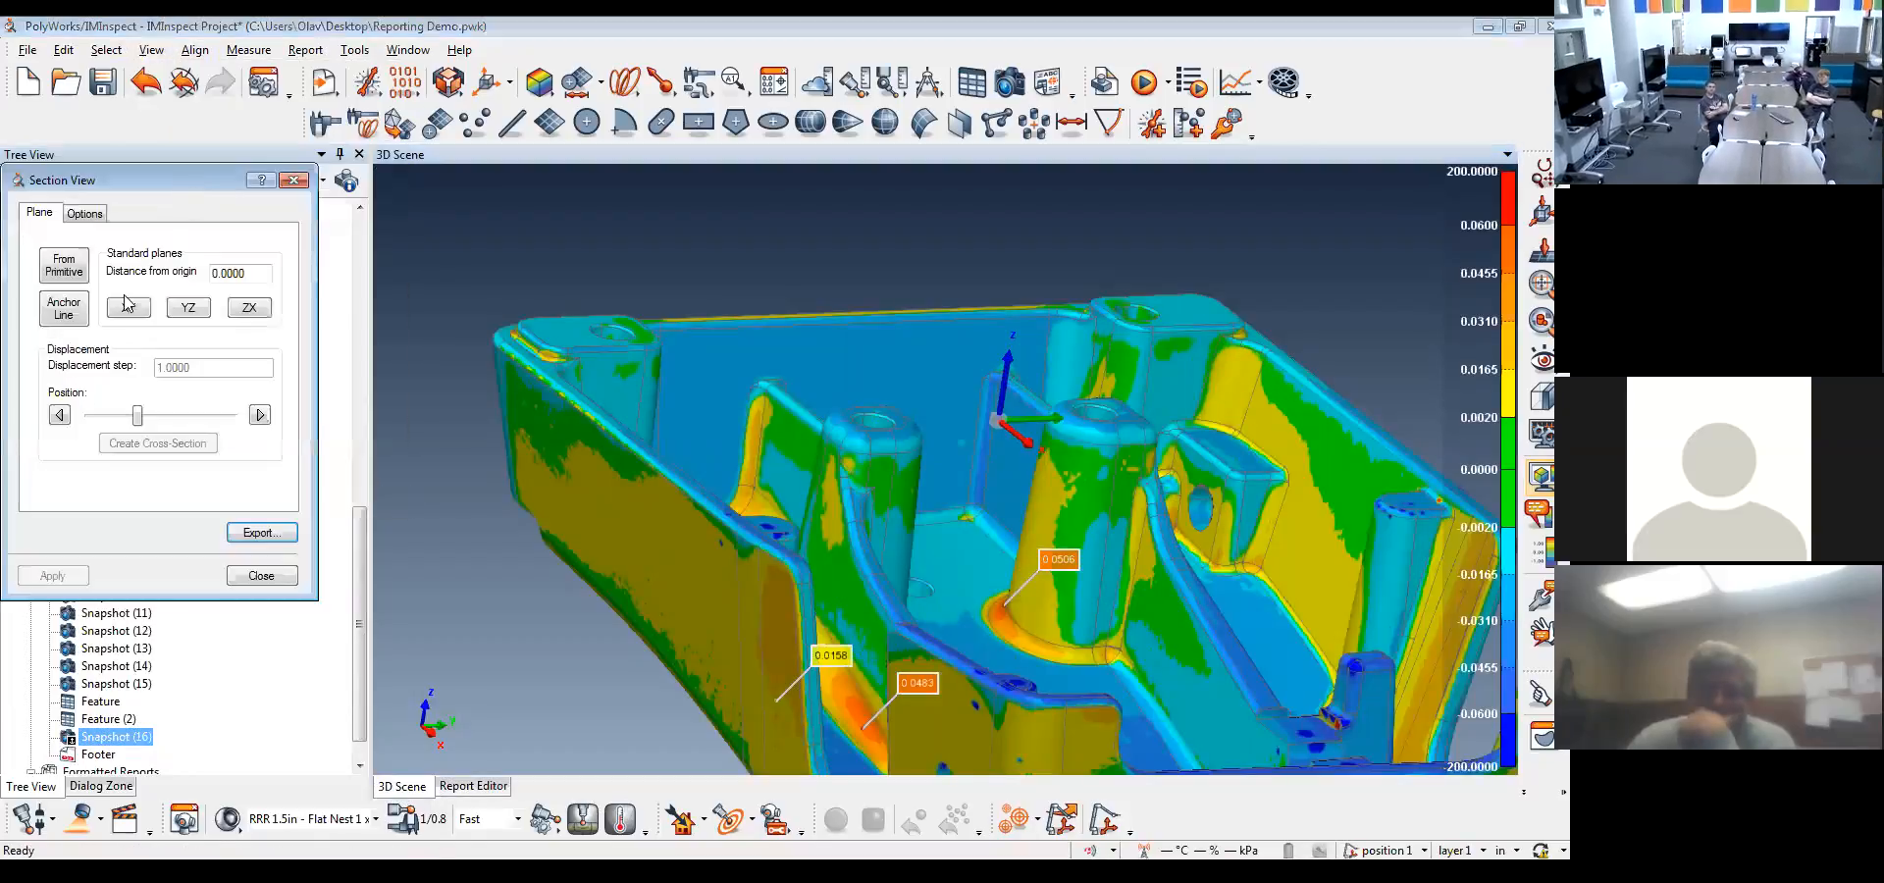
pyautogui.click(188, 307)
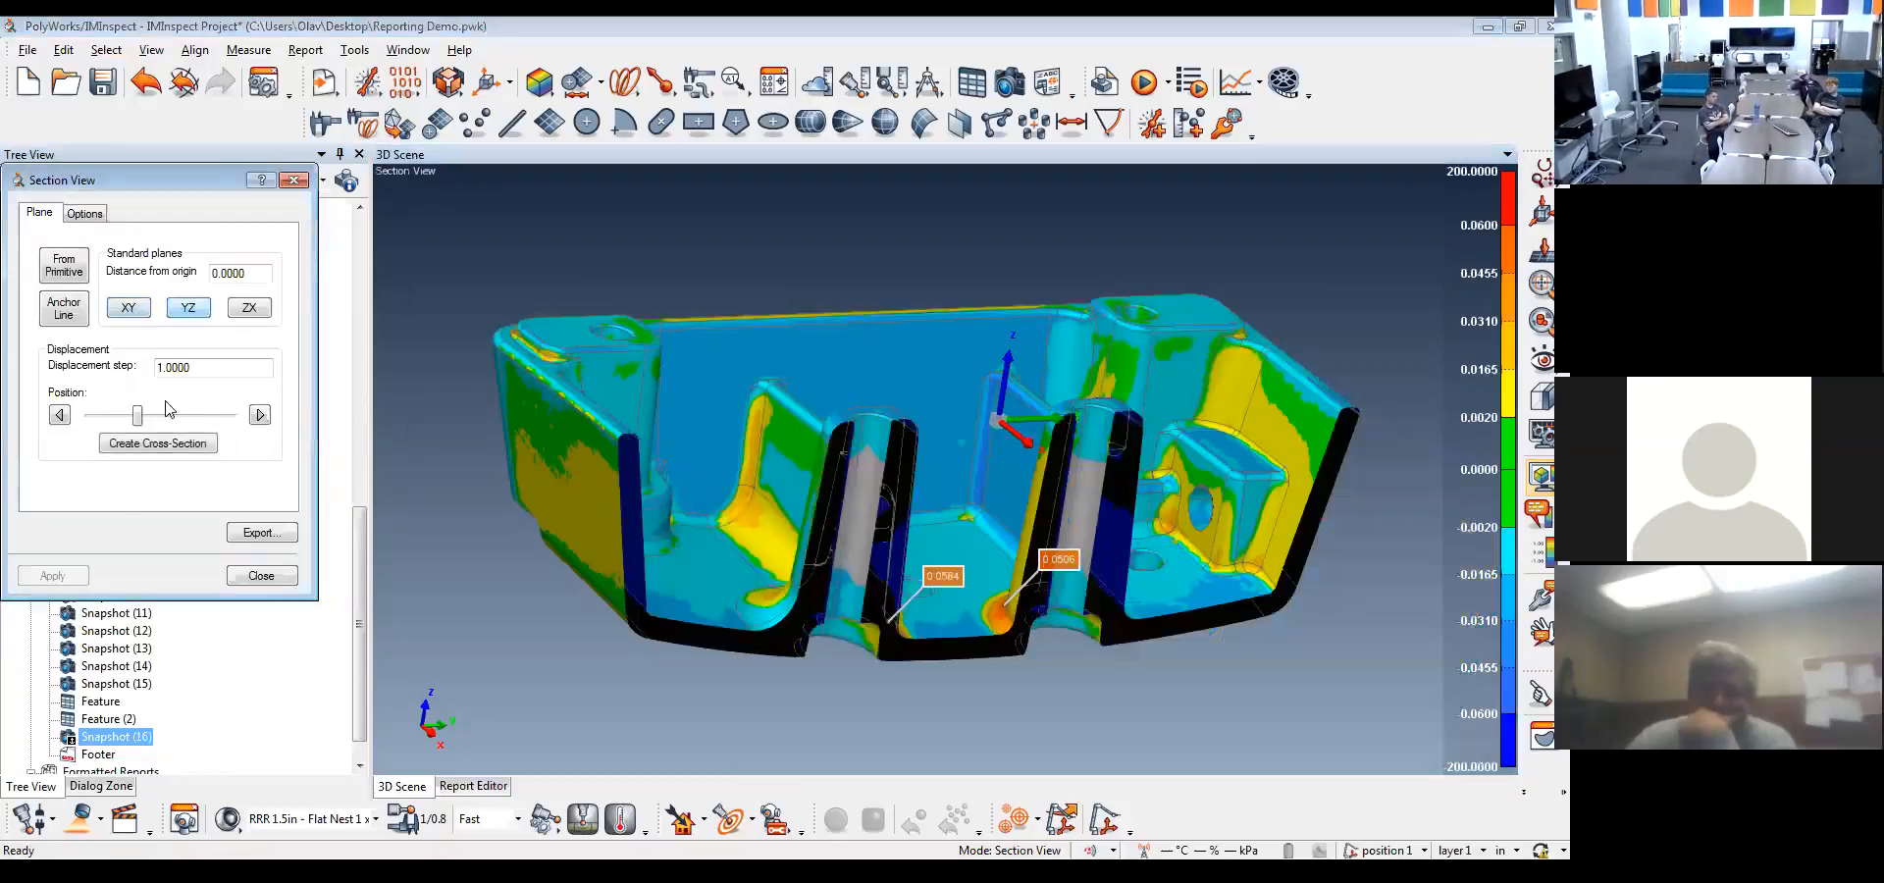
pyautogui.click(1008, 83)
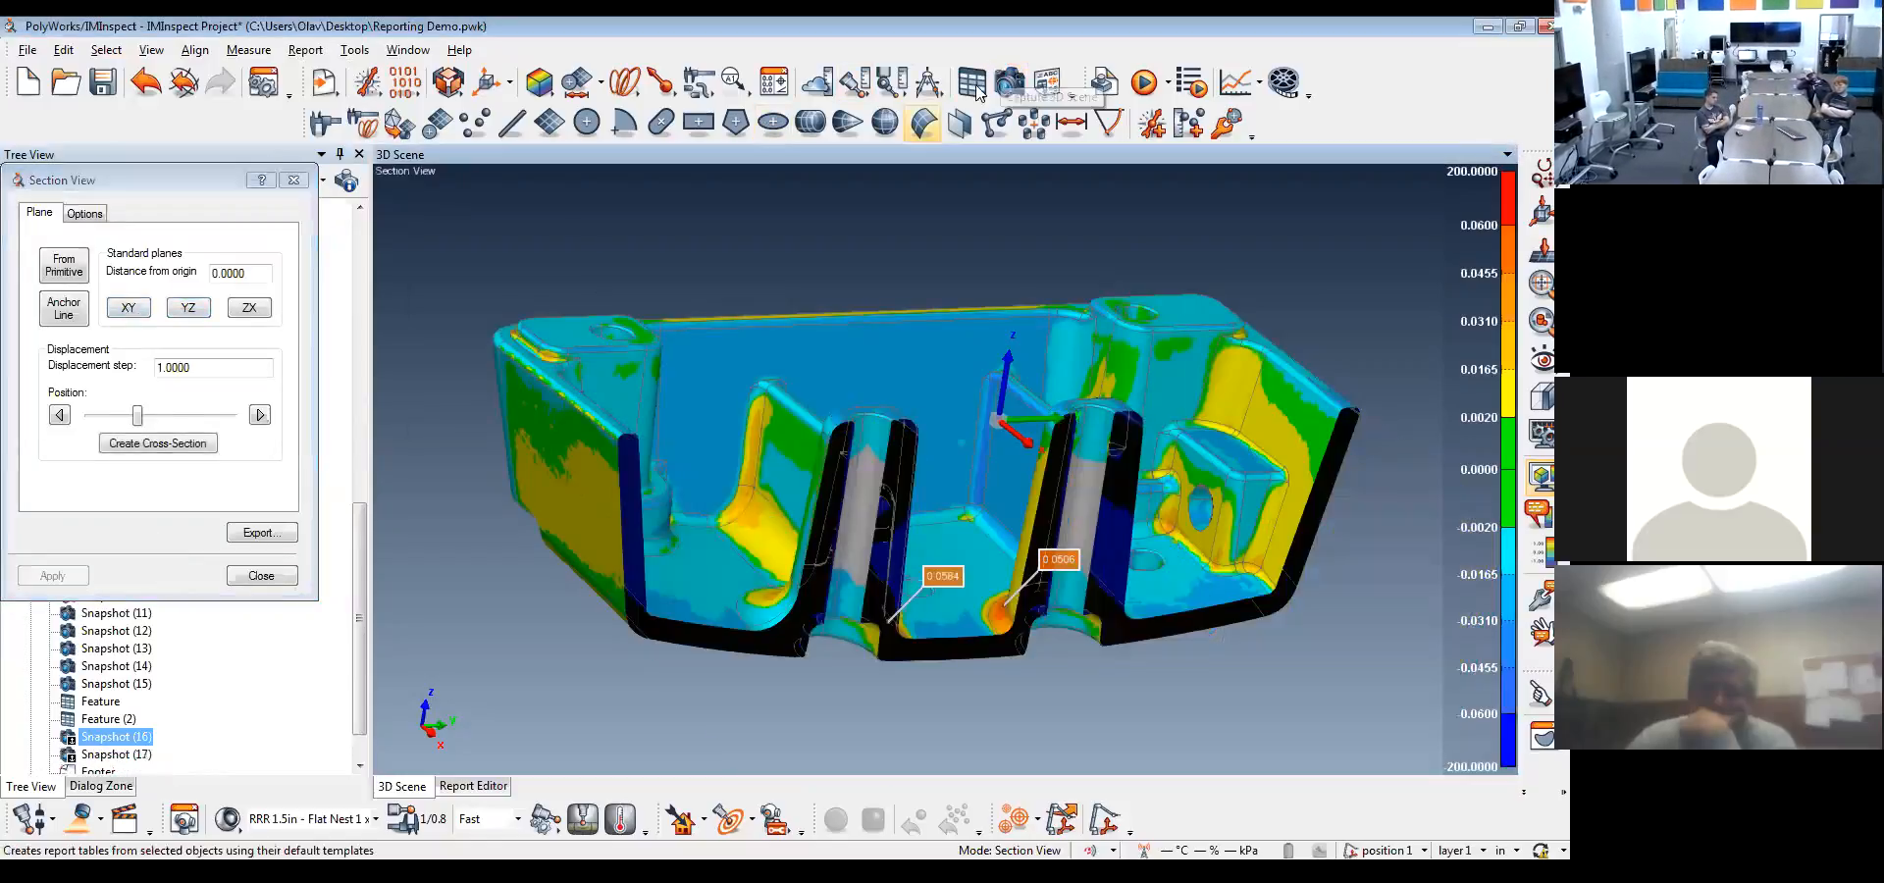
pyautogui.click(294, 181)
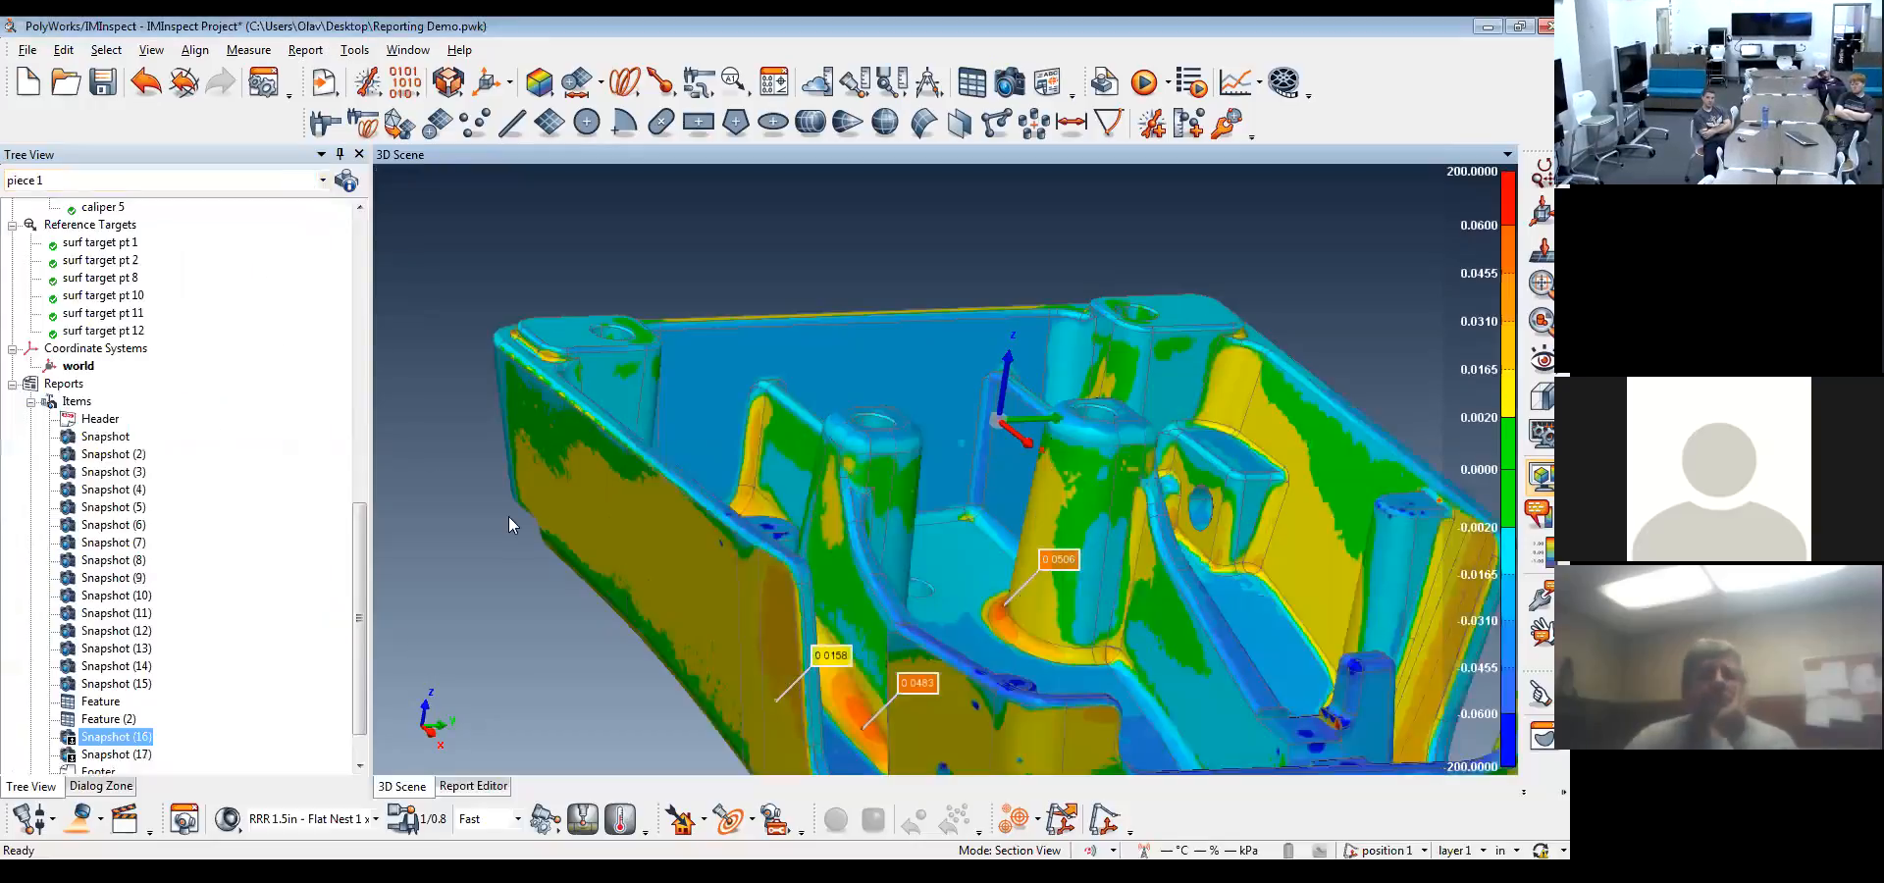
# Delete the duplicate Snapshot (17) from the report items and review page 8 of report 1
pyautogui.click(118, 754)
pyautogui.keyDown('ctrl'); pyautogui.click(130, 736); pyautogui.keyUp('ctrl')
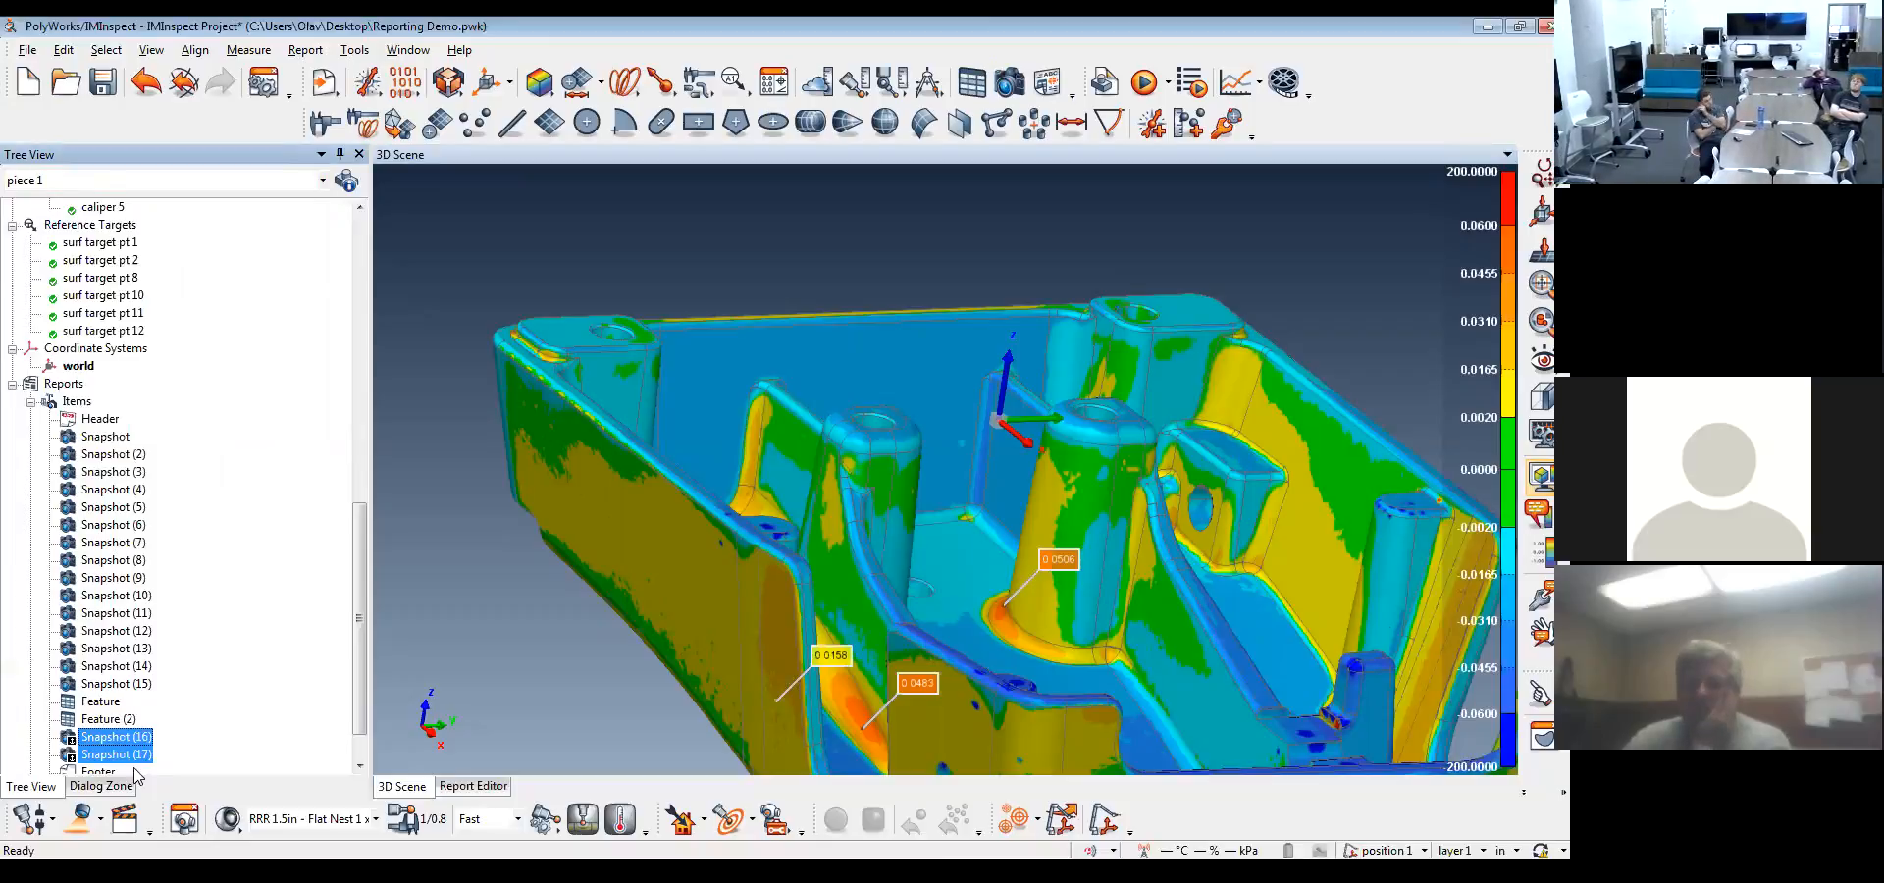
pyautogui.rightClick(138, 758)
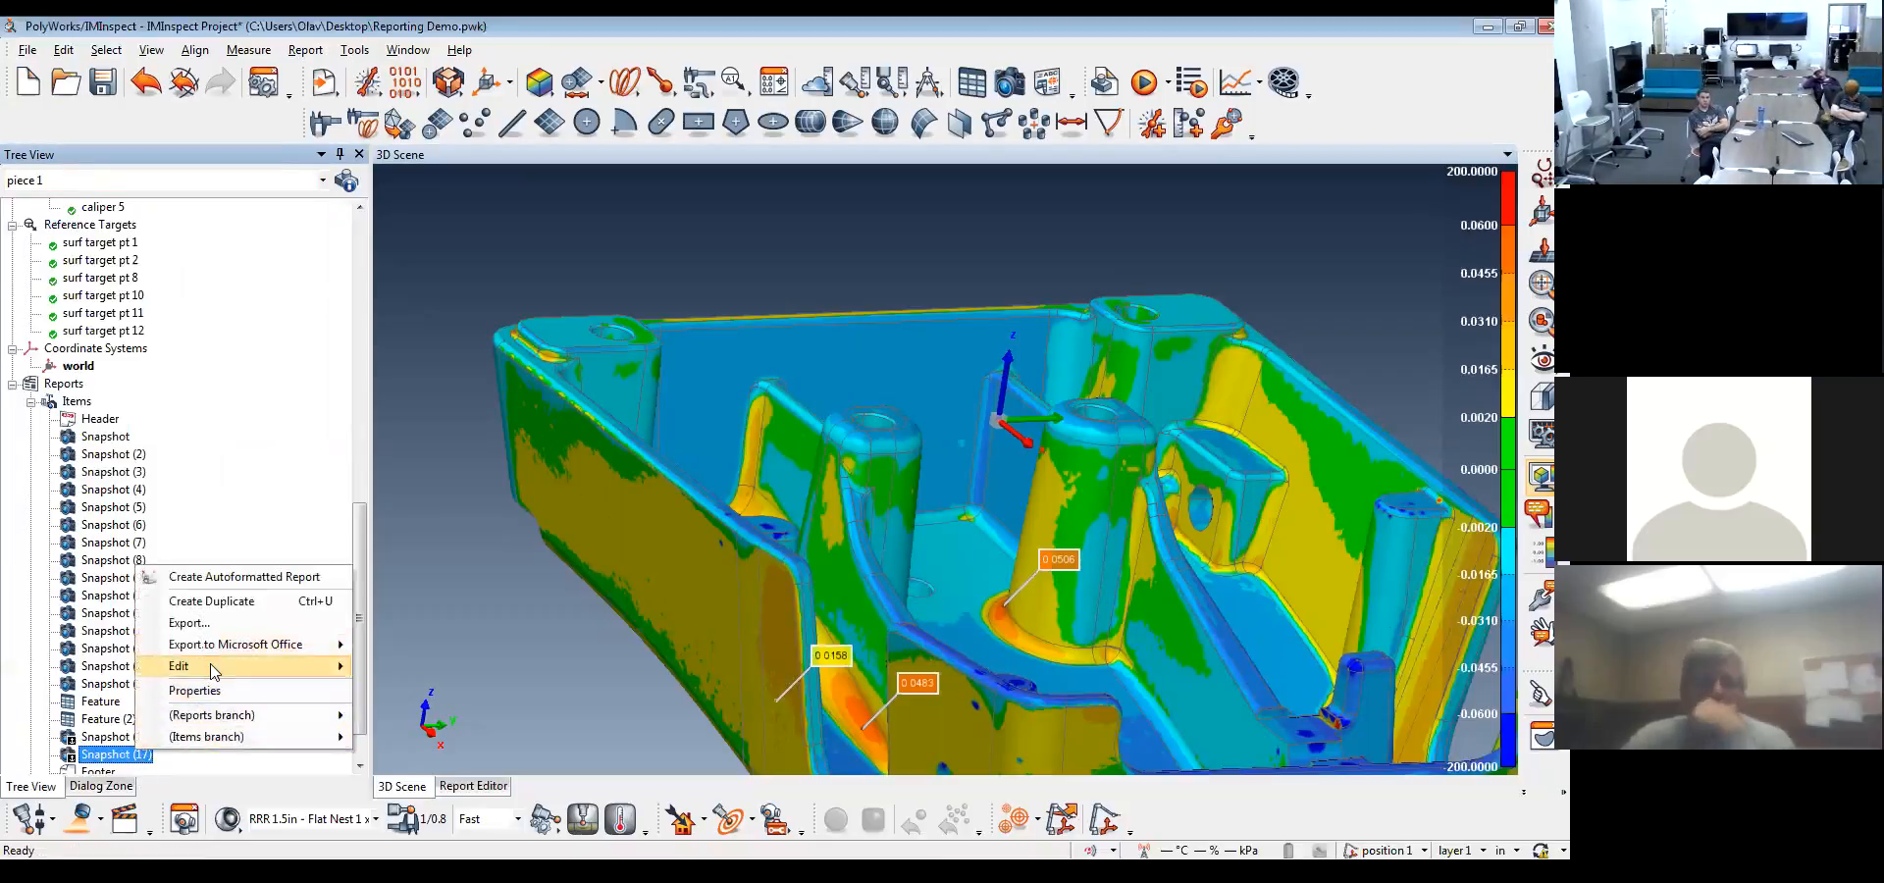
pyautogui.click(431, 668)
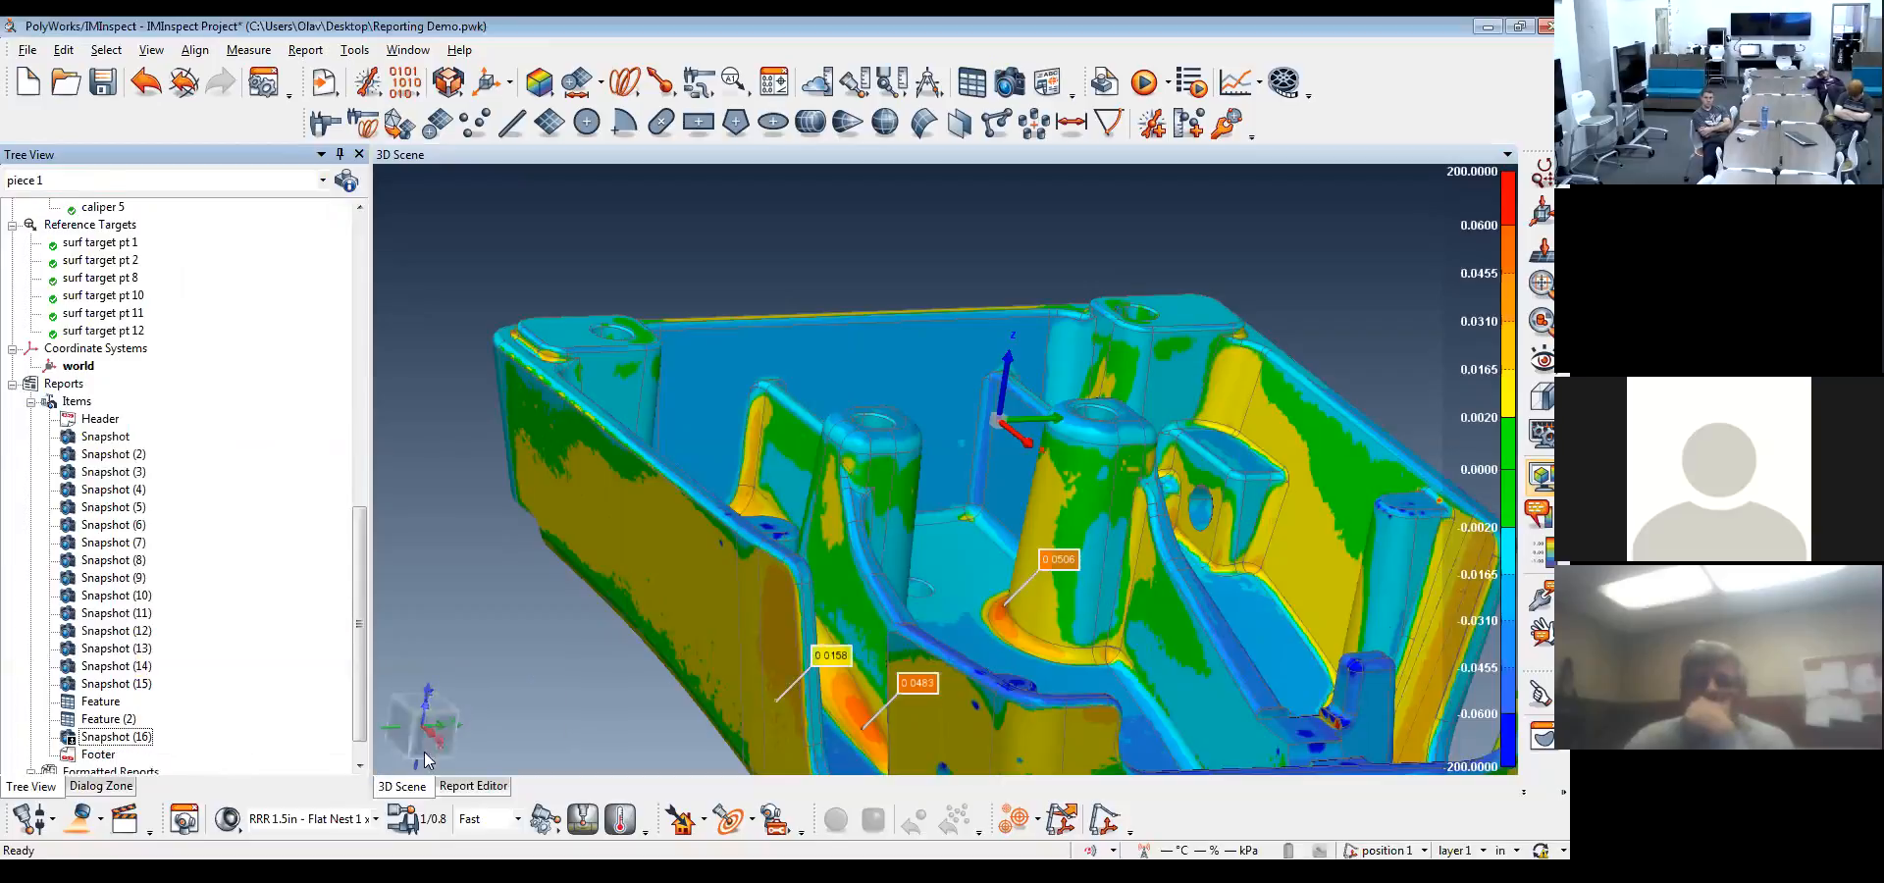
pyautogui.click(463, 787)
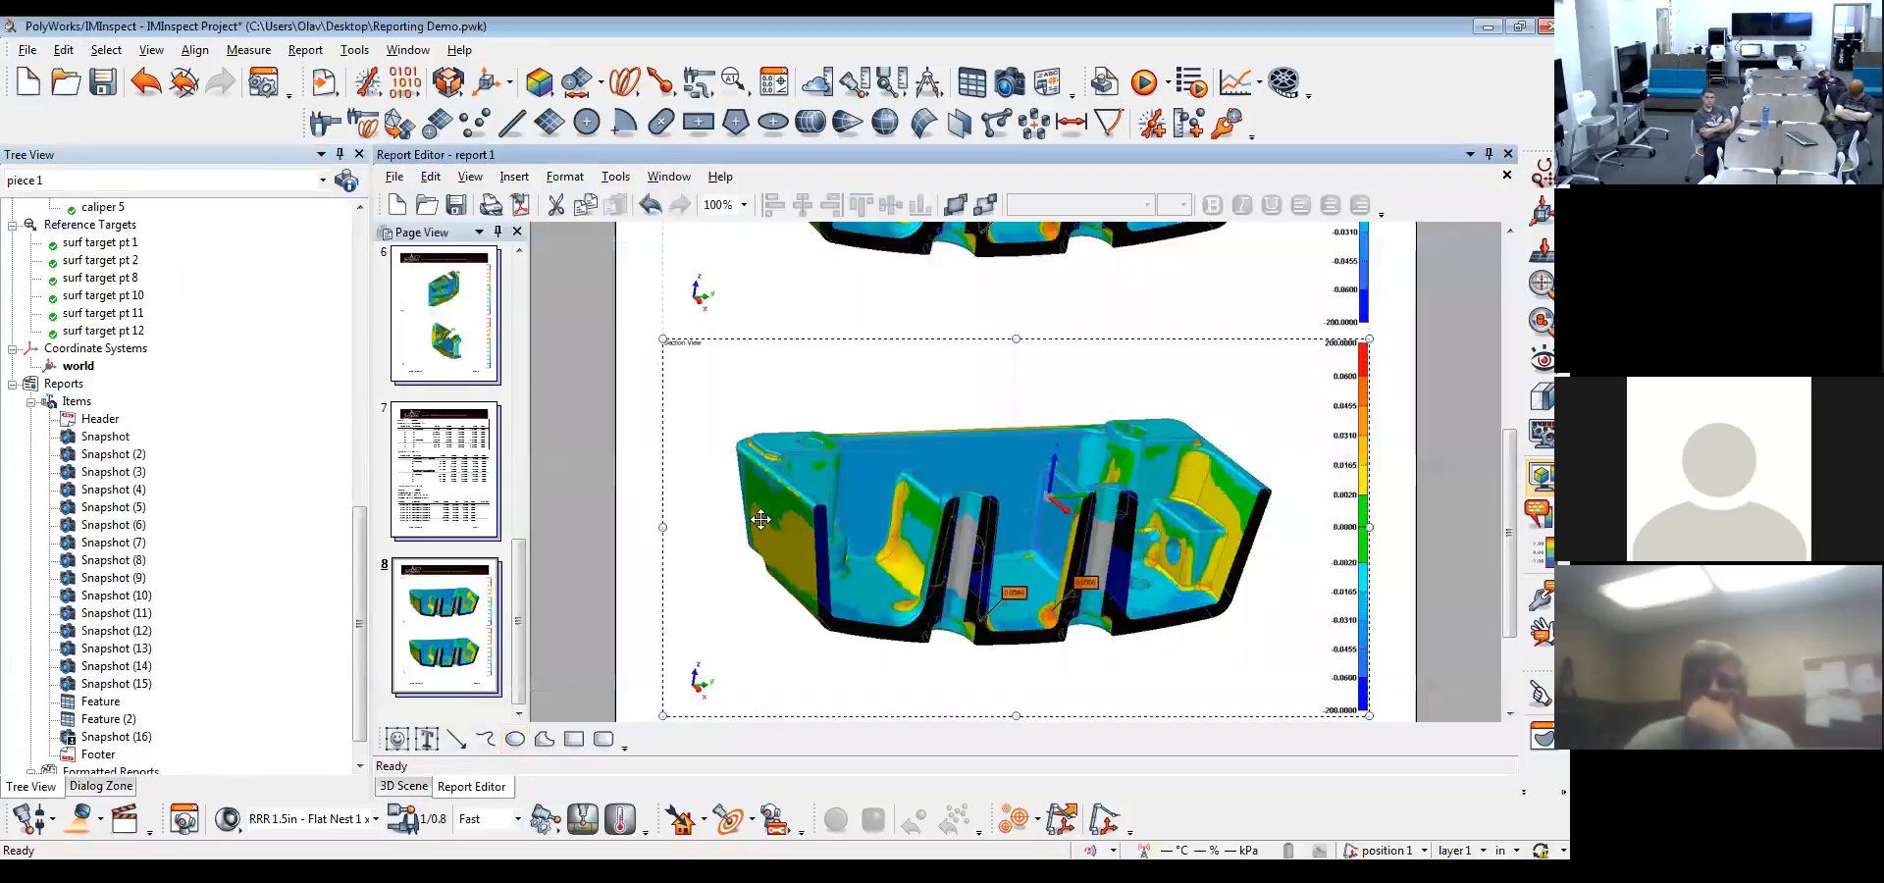
pyautogui.scroll(-1, 761, 519)
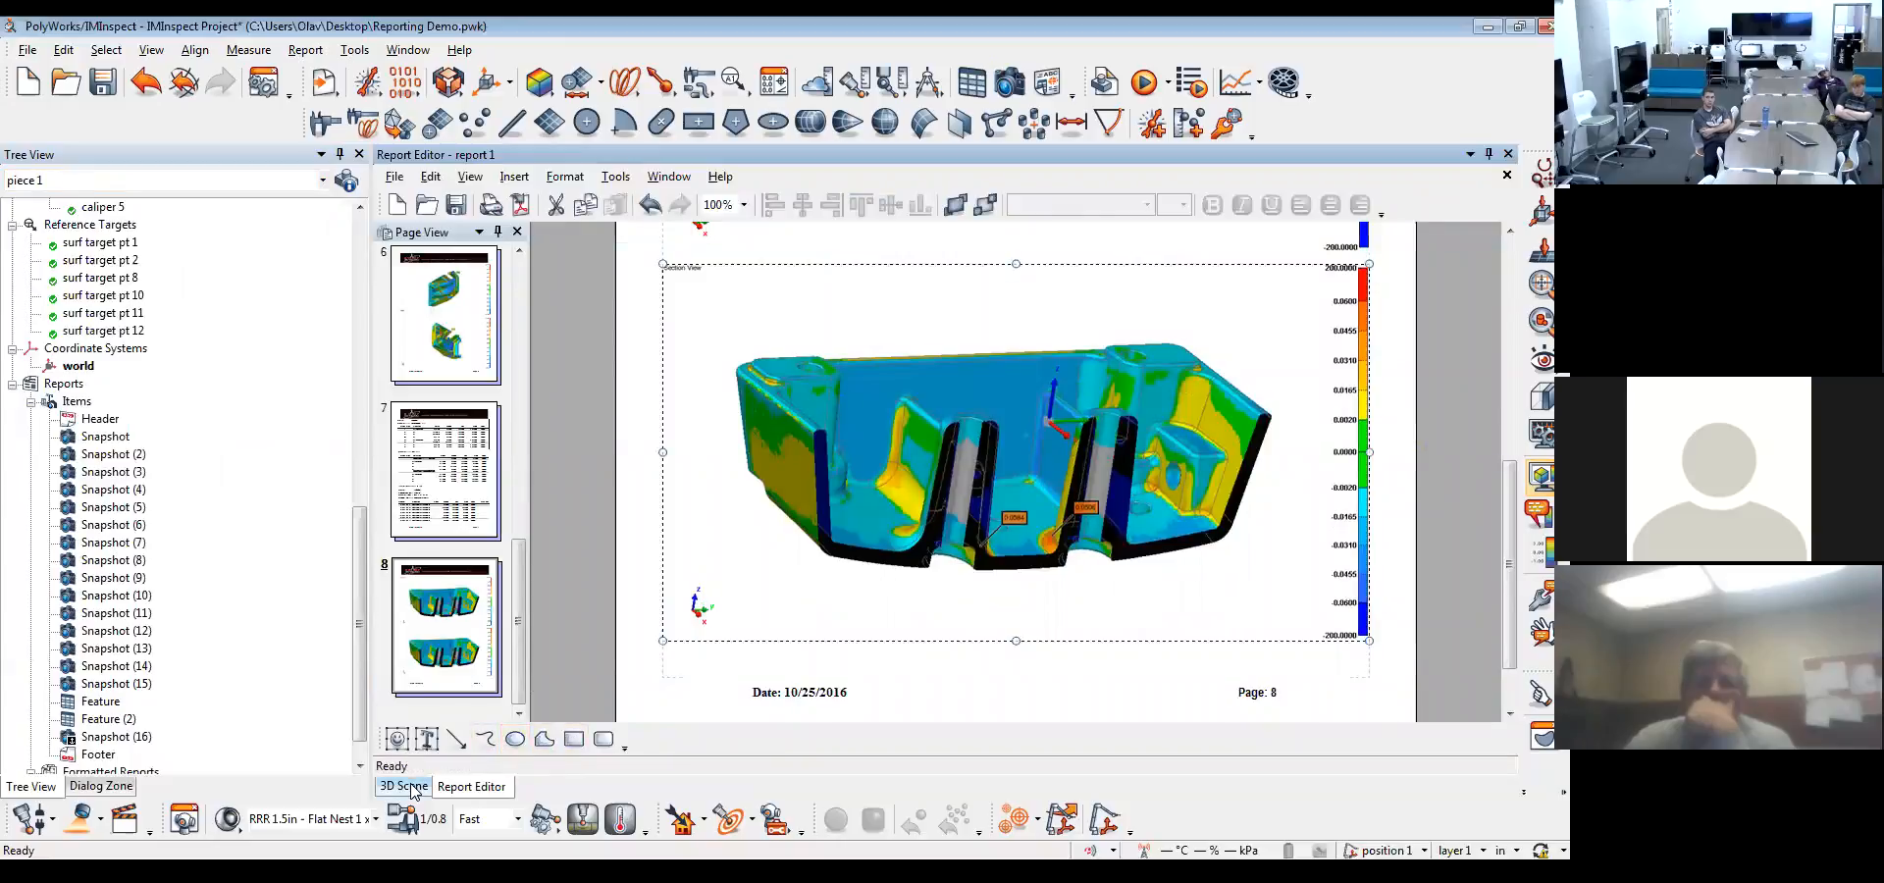
# Return to the 3D scene and hide the Sample Casting.igs reference so only the c-s 1 (z=-0.446) cross-section is displayed
pyautogui.moveTo(359, 660); pyautogui.dragTo(359, 410)
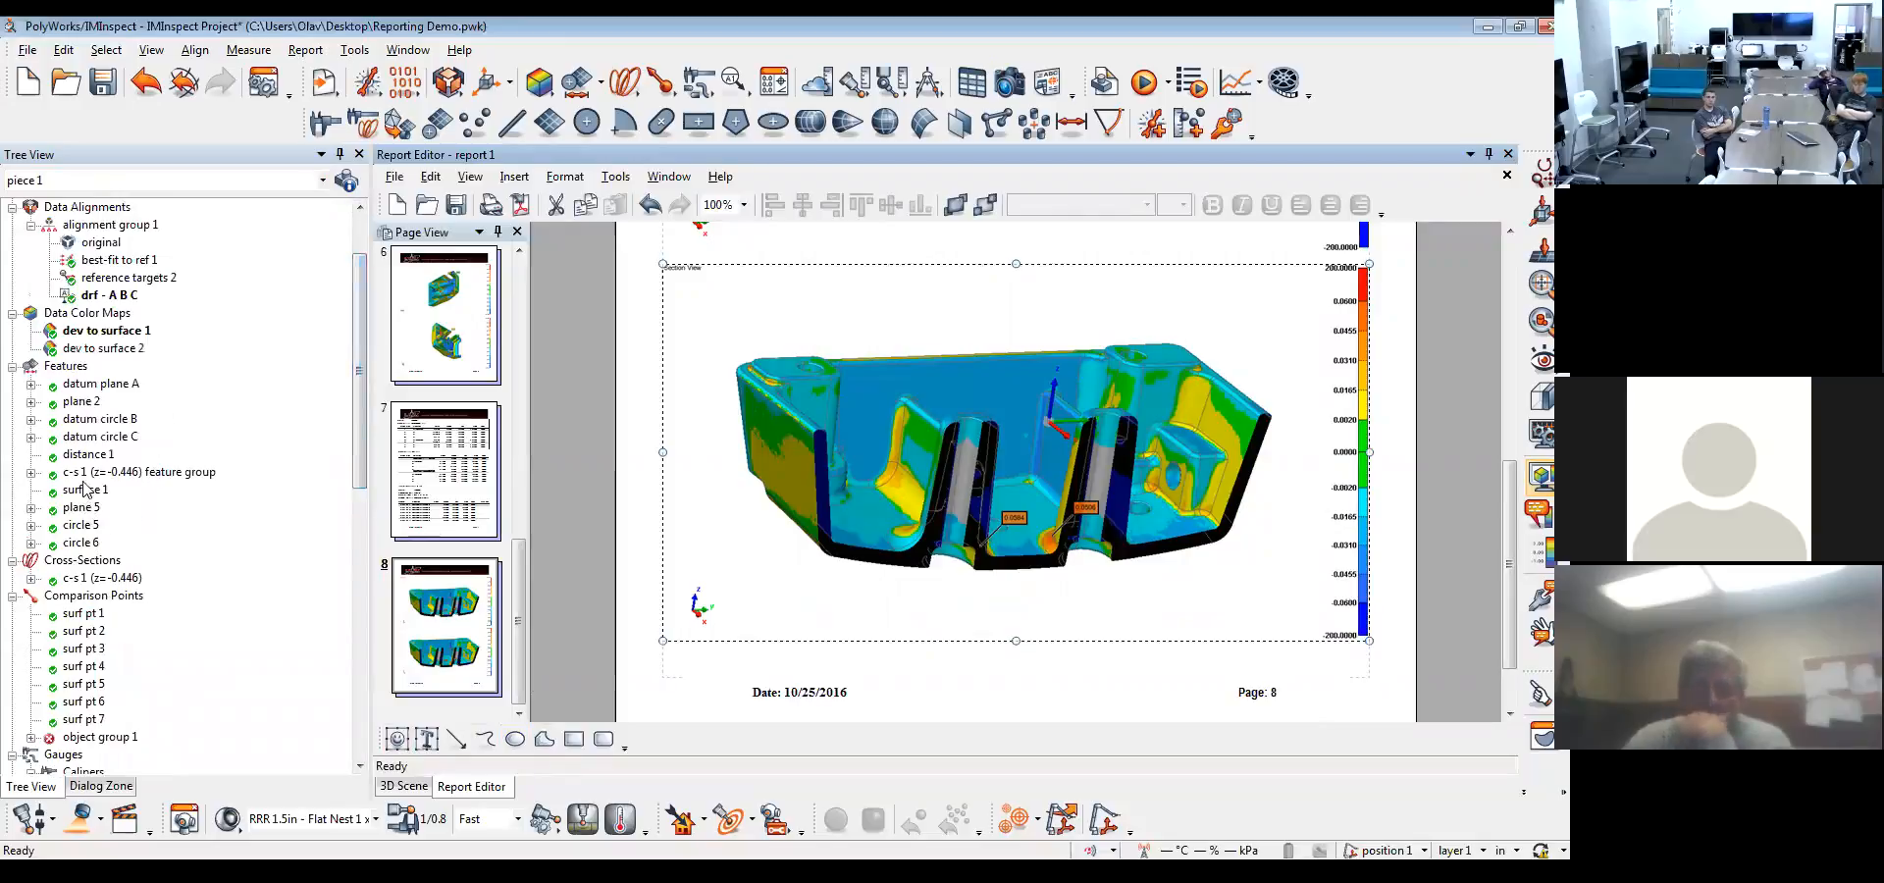
pyautogui.click(411, 783)
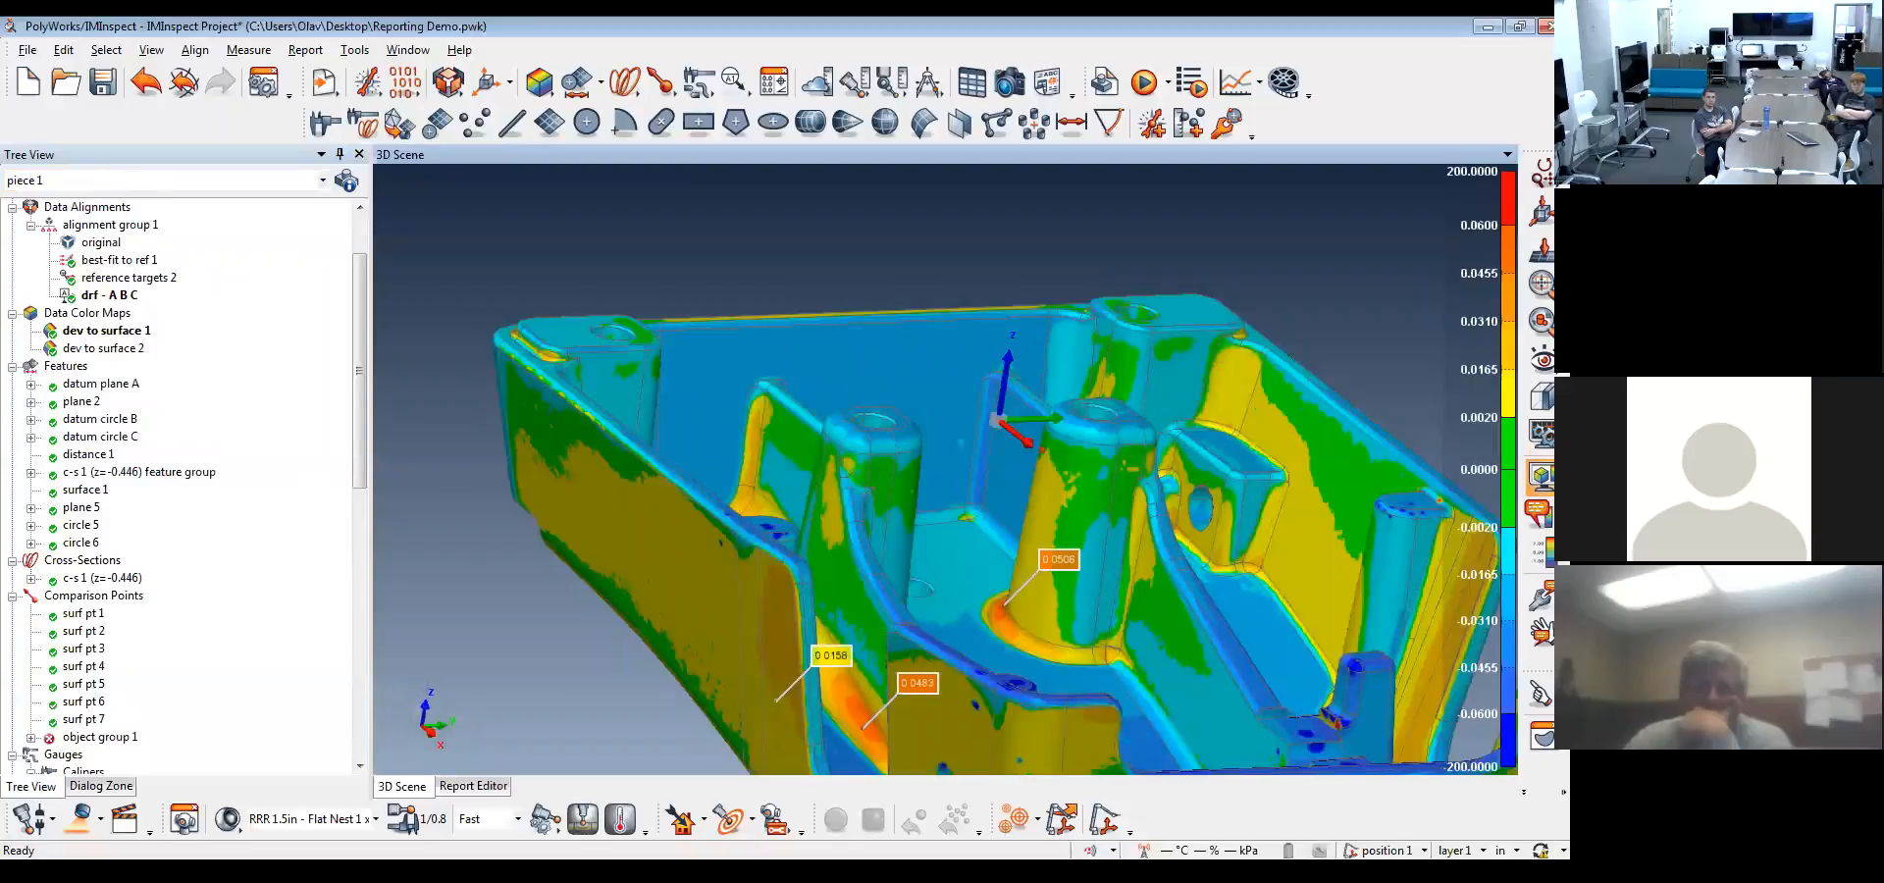
pyautogui.scroll(2, 183, 287)
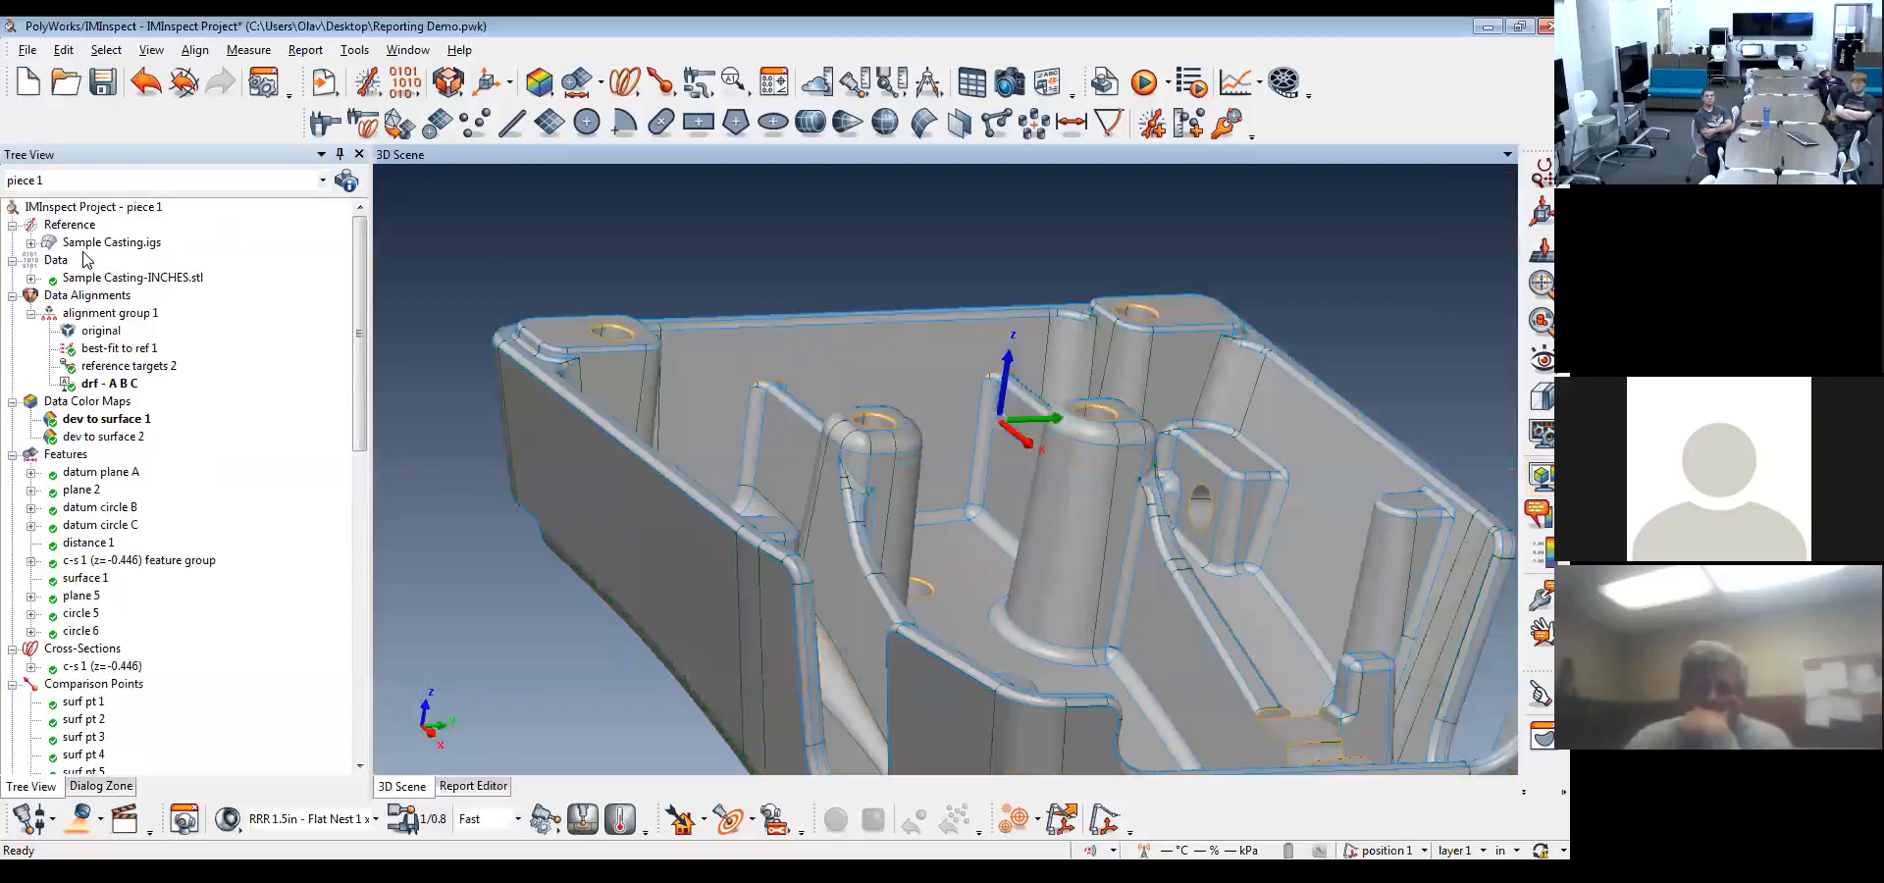
pyautogui.click(83, 559)
pyautogui.scroll(-3, 85, 530)
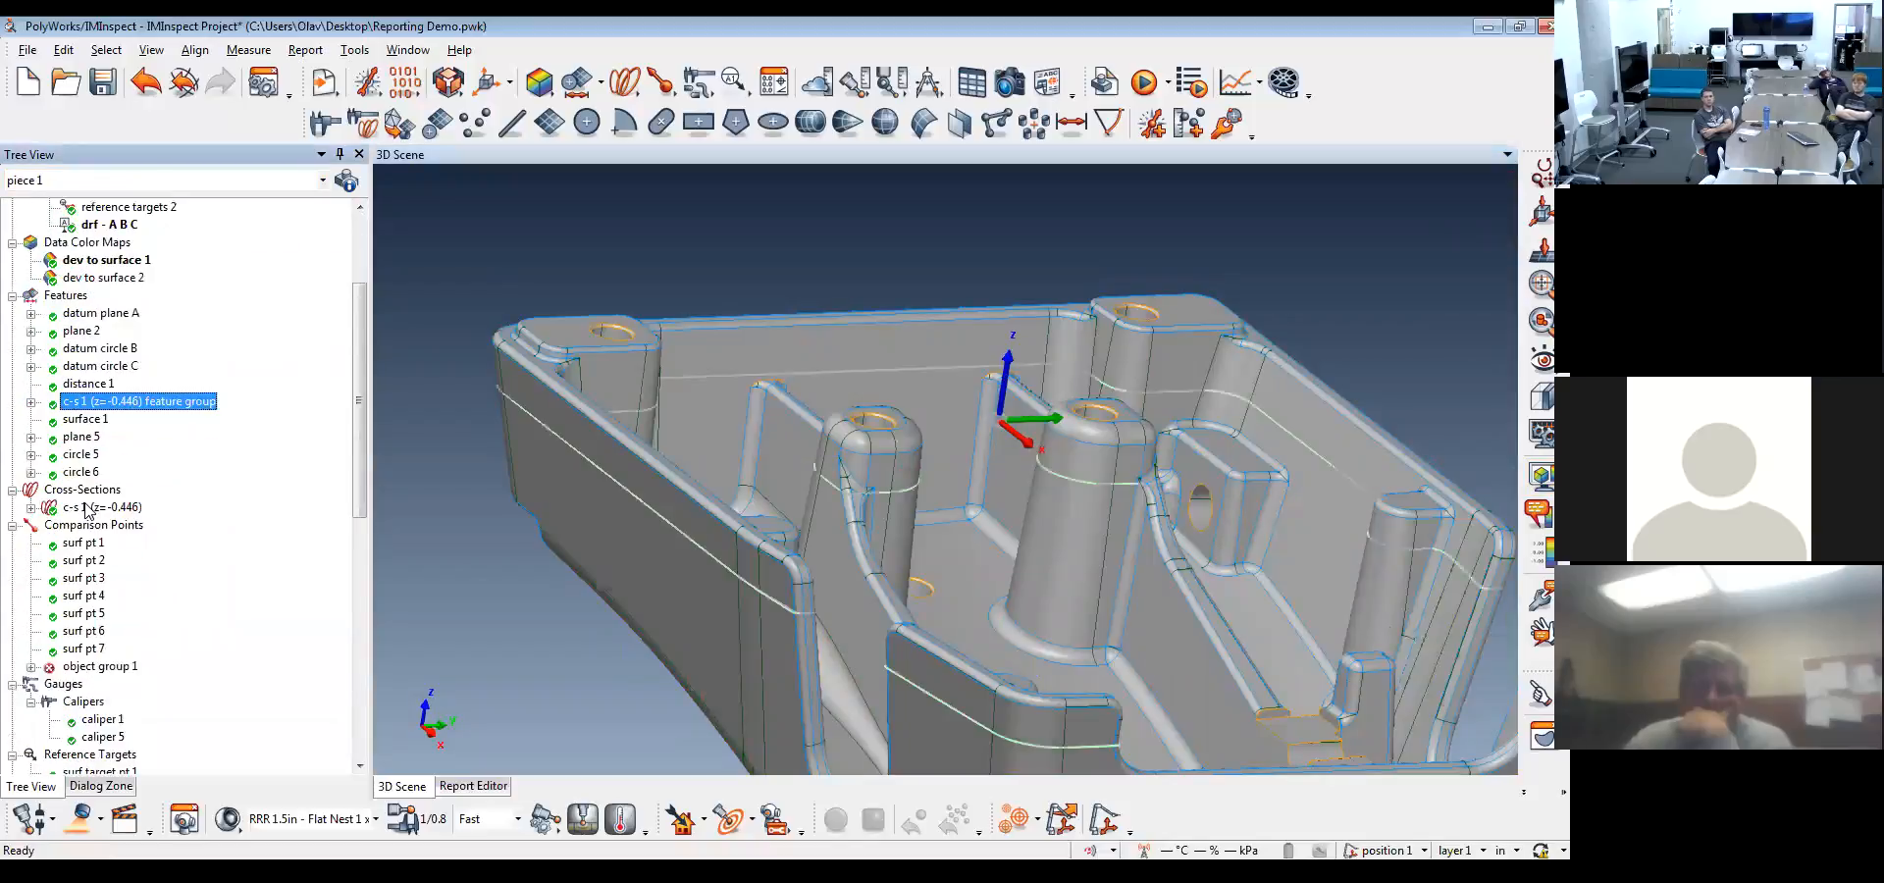
pyautogui.scroll(3, 140, 287)
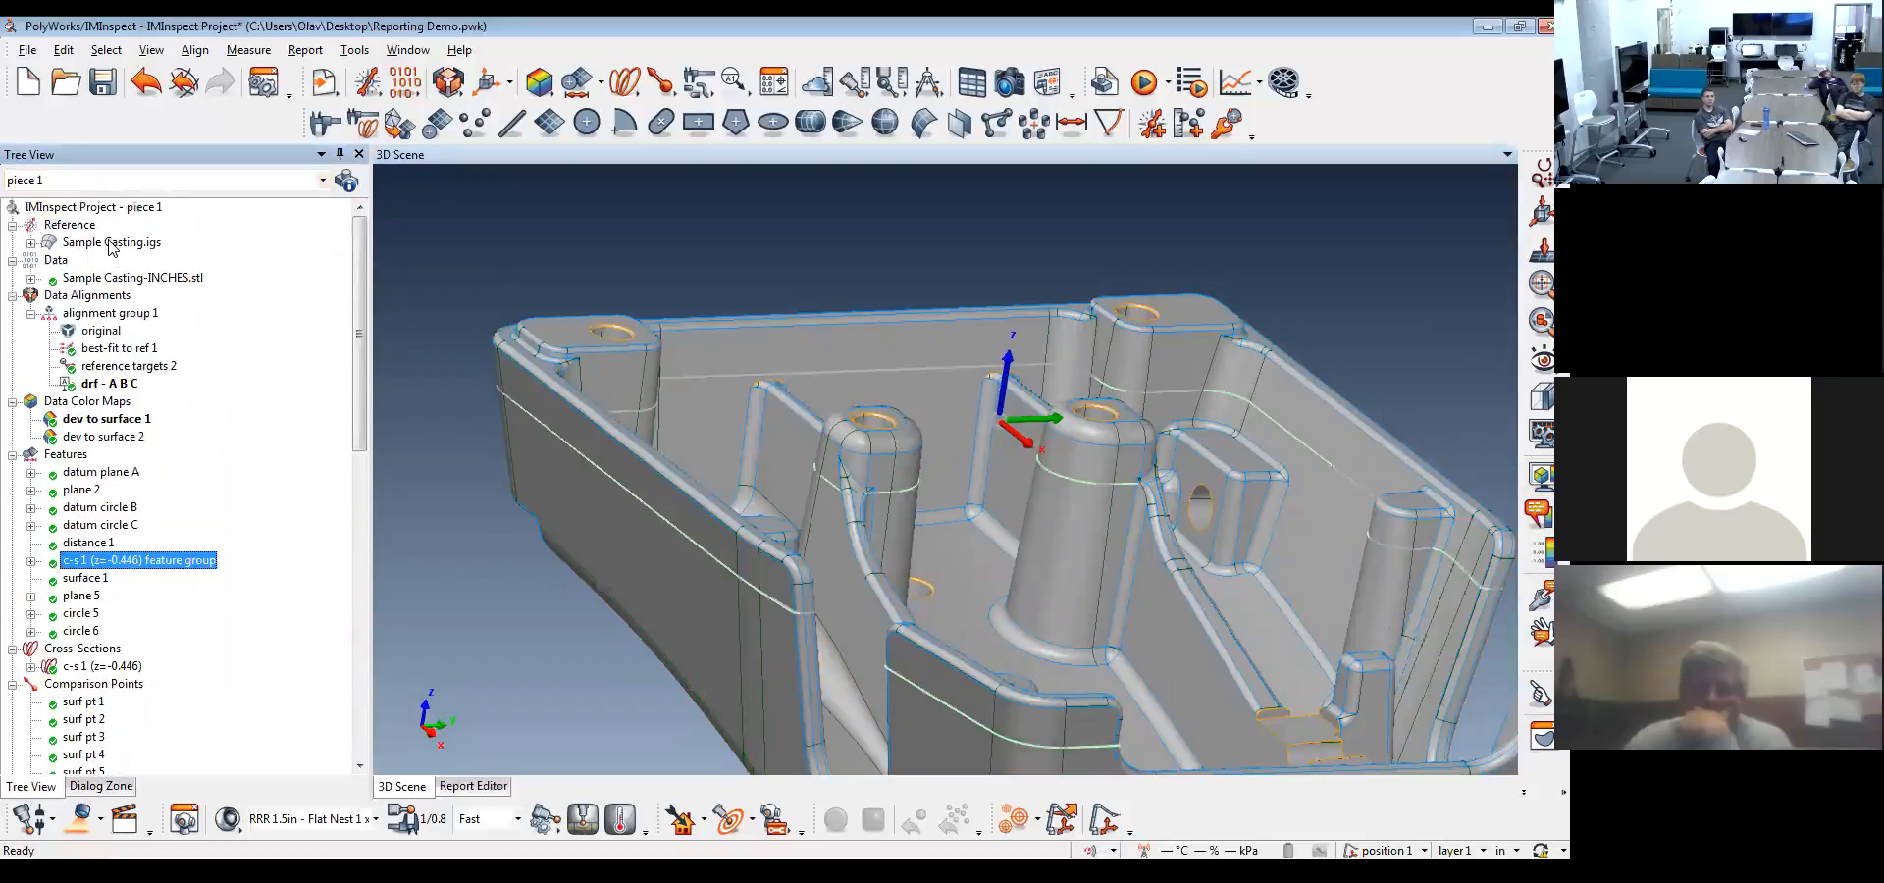
pyautogui.middleClick(111, 245)
pyautogui.moveTo(961, 444); pyautogui.dragTo(895, 483)
pyautogui.scroll(-3, 824, 457)
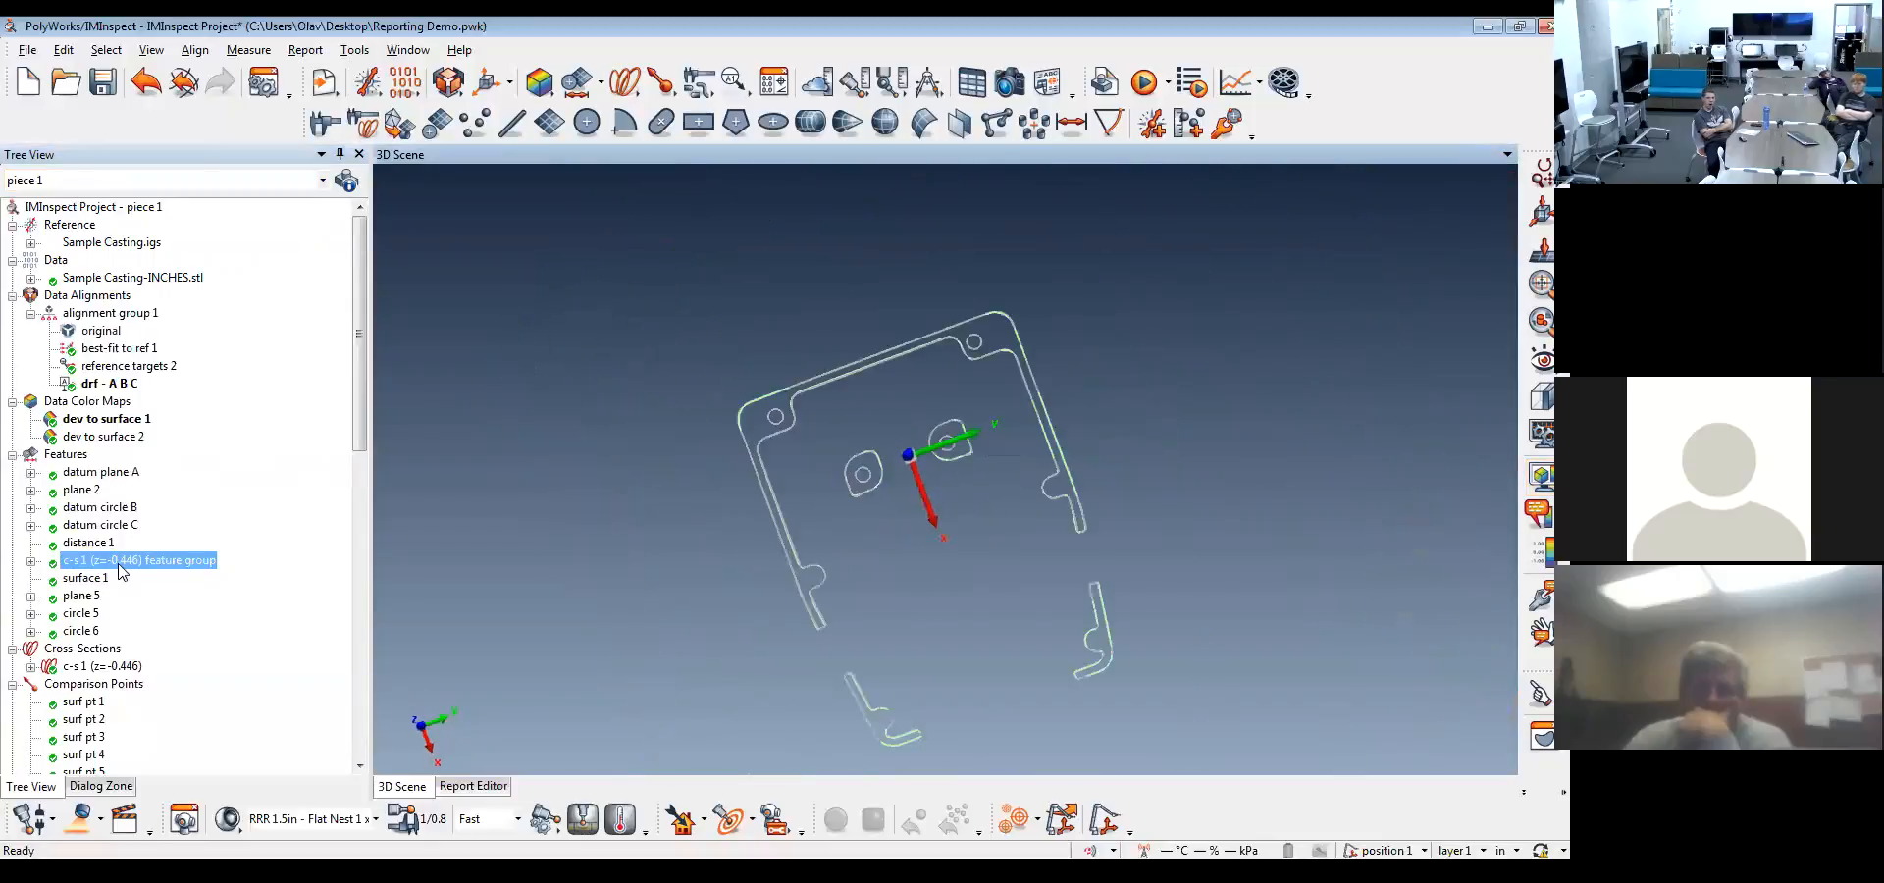
# Display the c-s 1 feature group, view it straight along the Z axis and shift the X 3.7186 dimension clear of neighbouring annotations
pyautogui.middleClick(119, 564)
pyautogui.moveTo(987, 575); pyautogui.dragTo(993, 475, button='middle')
pyautogui.moveTo(858, 677)
pyautogui.mouseDown()
pyautogui.moveTo(881, 567)
pyautogui.moveTo(999, 575)
pyautogui.moveTo(723, 643)
pyautogui.moveTo(722, 679)
pyautogui.moveTo(693, 673)
pyautogui.mouseUp()
pyautogui.moveTo(693, 673); pyautogui.dragTo(560, 456, button='right')
pyautogui.moveTo(559, 456); pyautogui.dragTo(751, 597, button='middle')
pyautogui.moveTo(752, 597); pyautogui.dragTo(785, 450, button='right')
pyautogui.moveTo(802, 561); pyautogui.dragTo(846, 531, button='middle')
pyautogui.moveTo(844, 531); pyautogui.dragTo(849, 536)
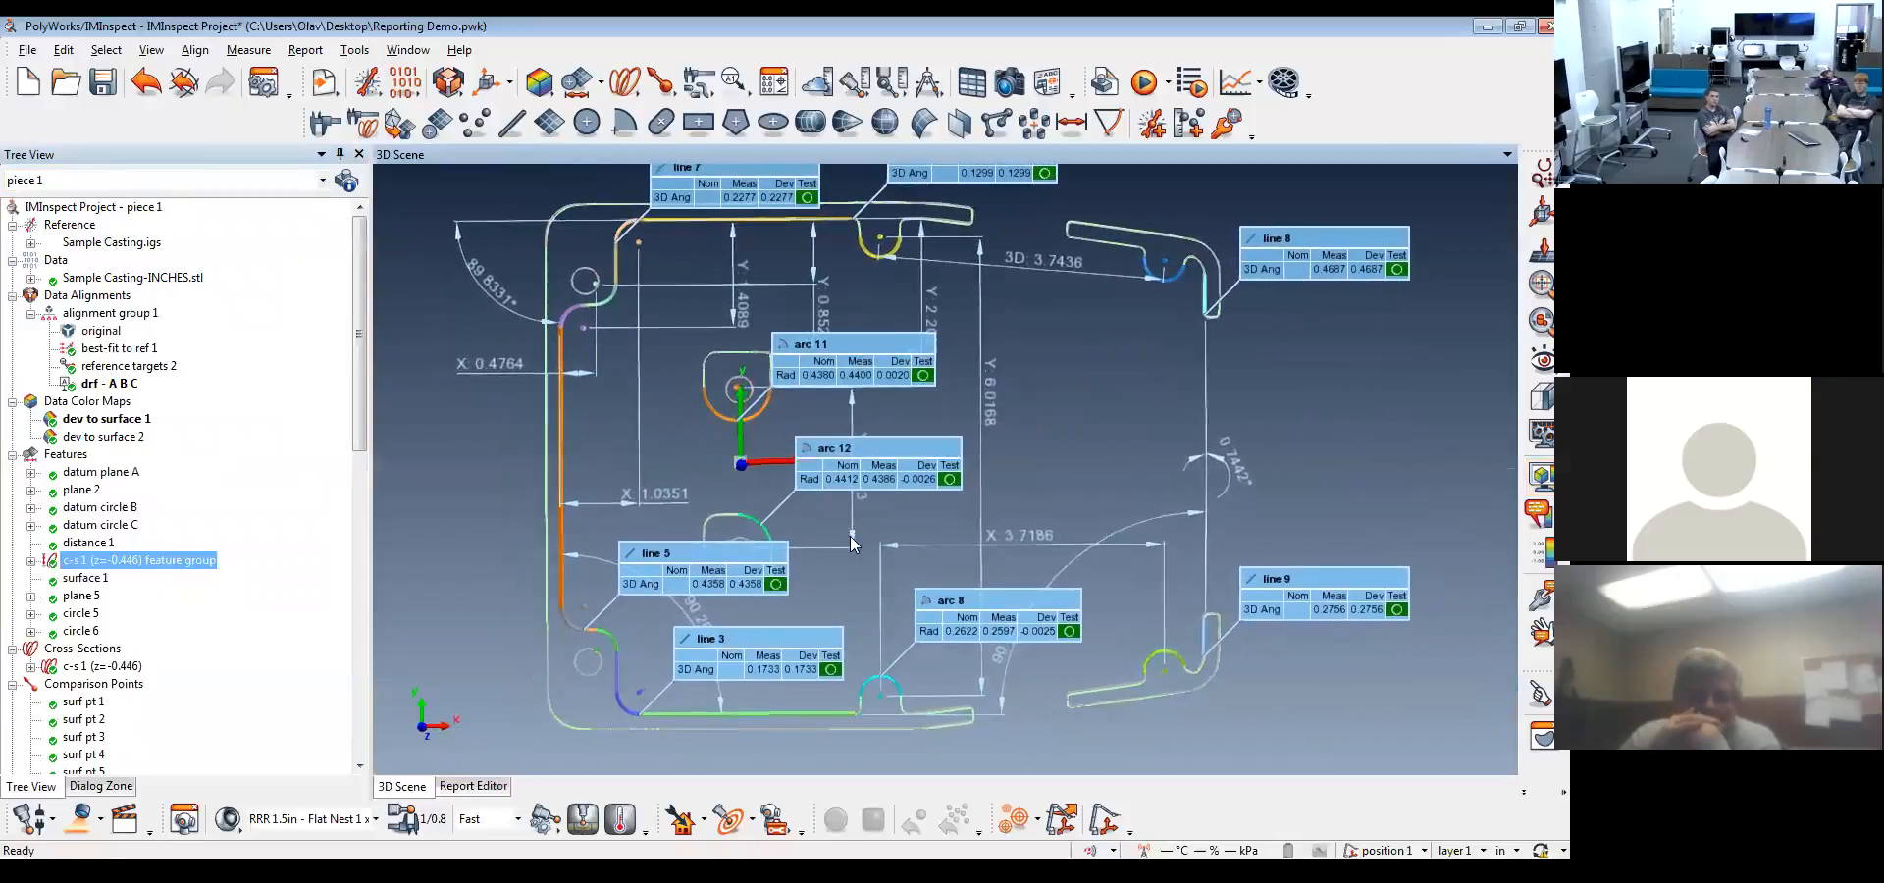
pyautogui.click(424, 727)
pyautogui.moveTo(971, 502); pyautogui.dragTo(967, 470, button='right')
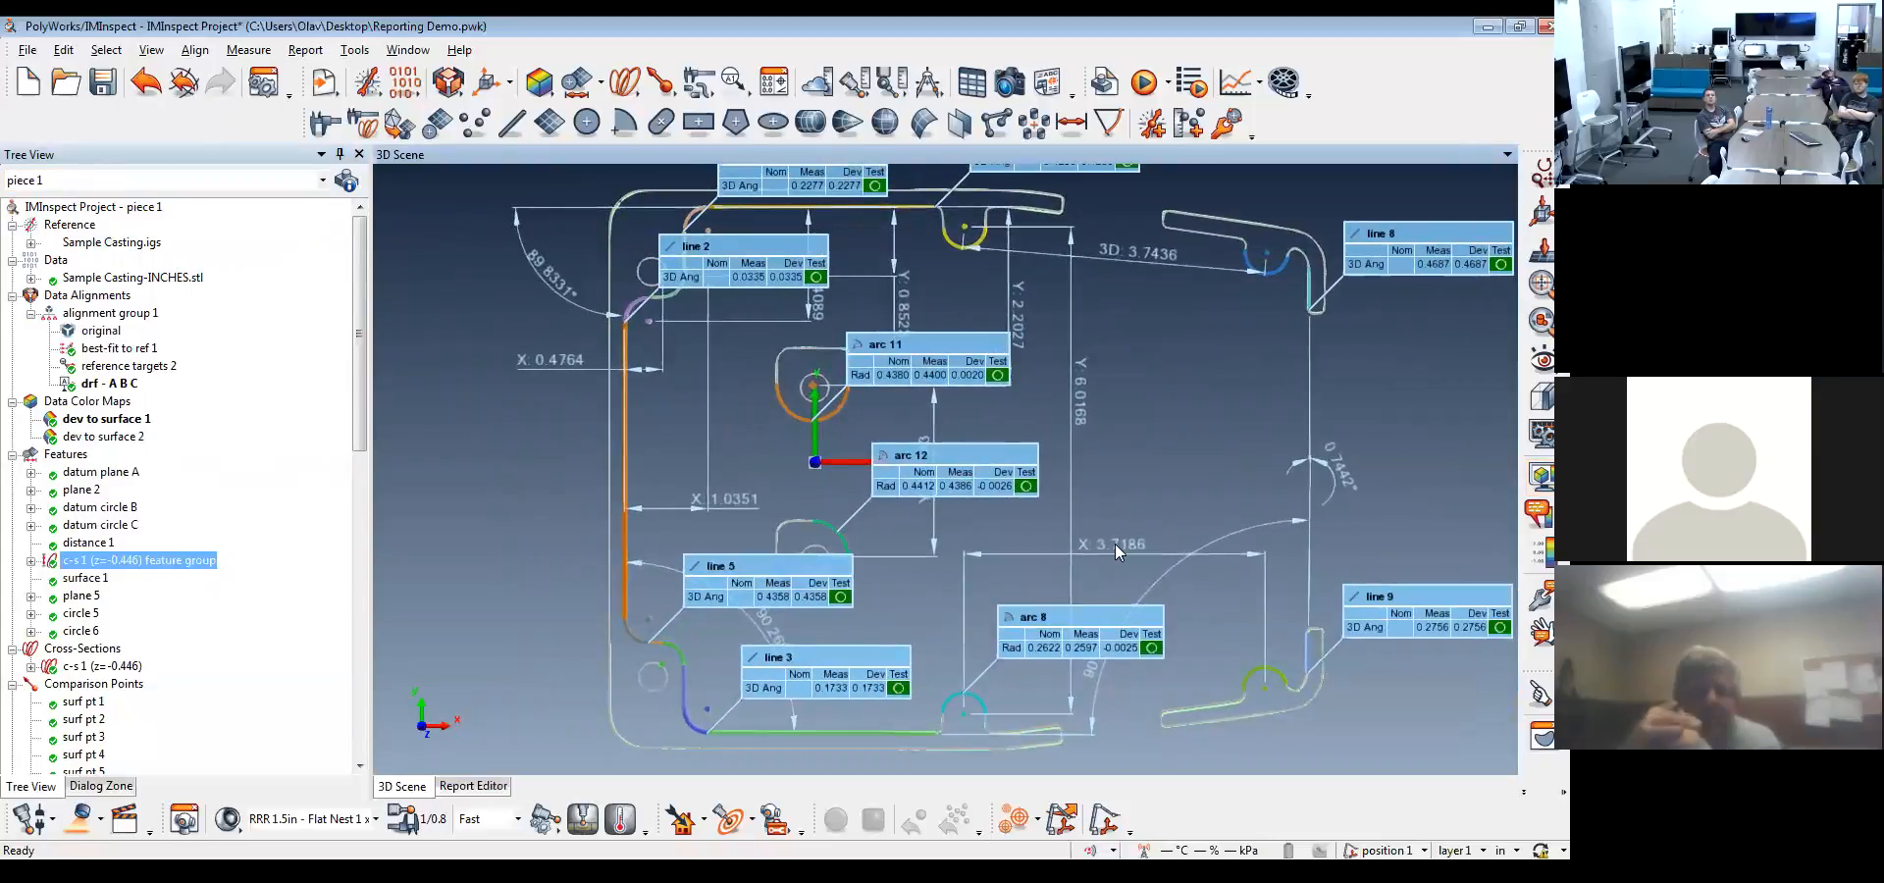
pyautogui.moveTo(1114, 544)
pyautogui.mouseDown()
pyautogui.moveTo(1107, 749)
pyautogui.moveTo(1118, 570)
pyautogui.mouseUp()
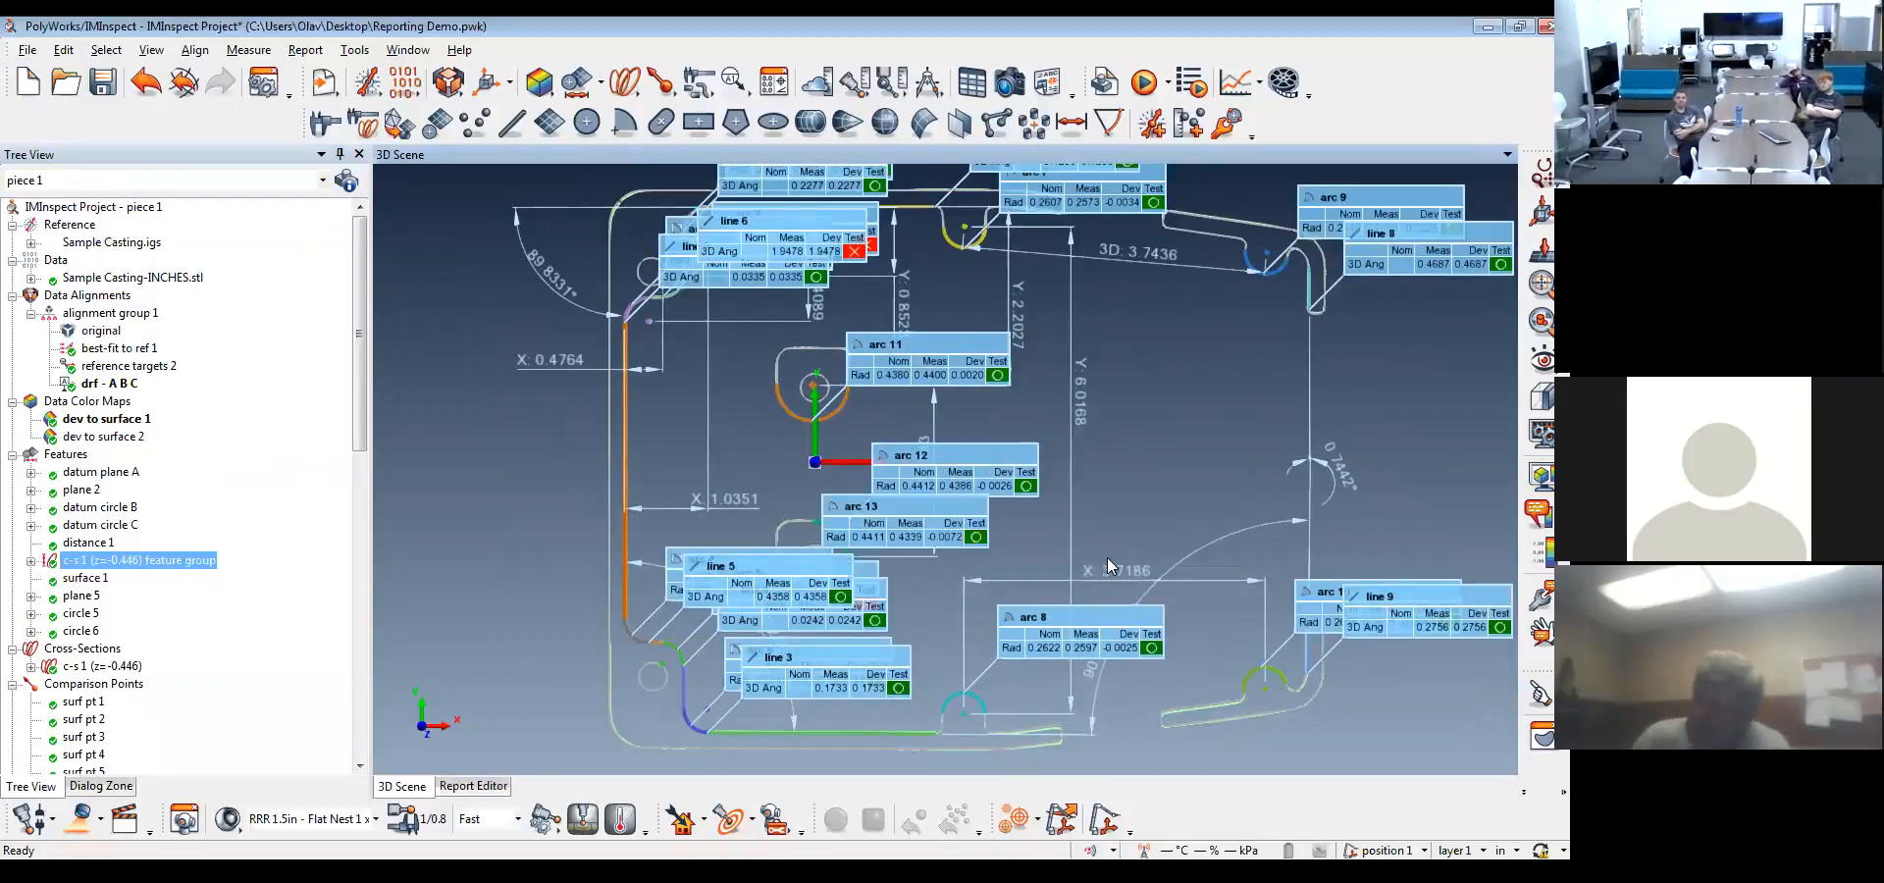
# Turn off the annotations of all features in the c-s 1 feature group, from arc 1 through angle 4
pyautogui.click(32, 561)
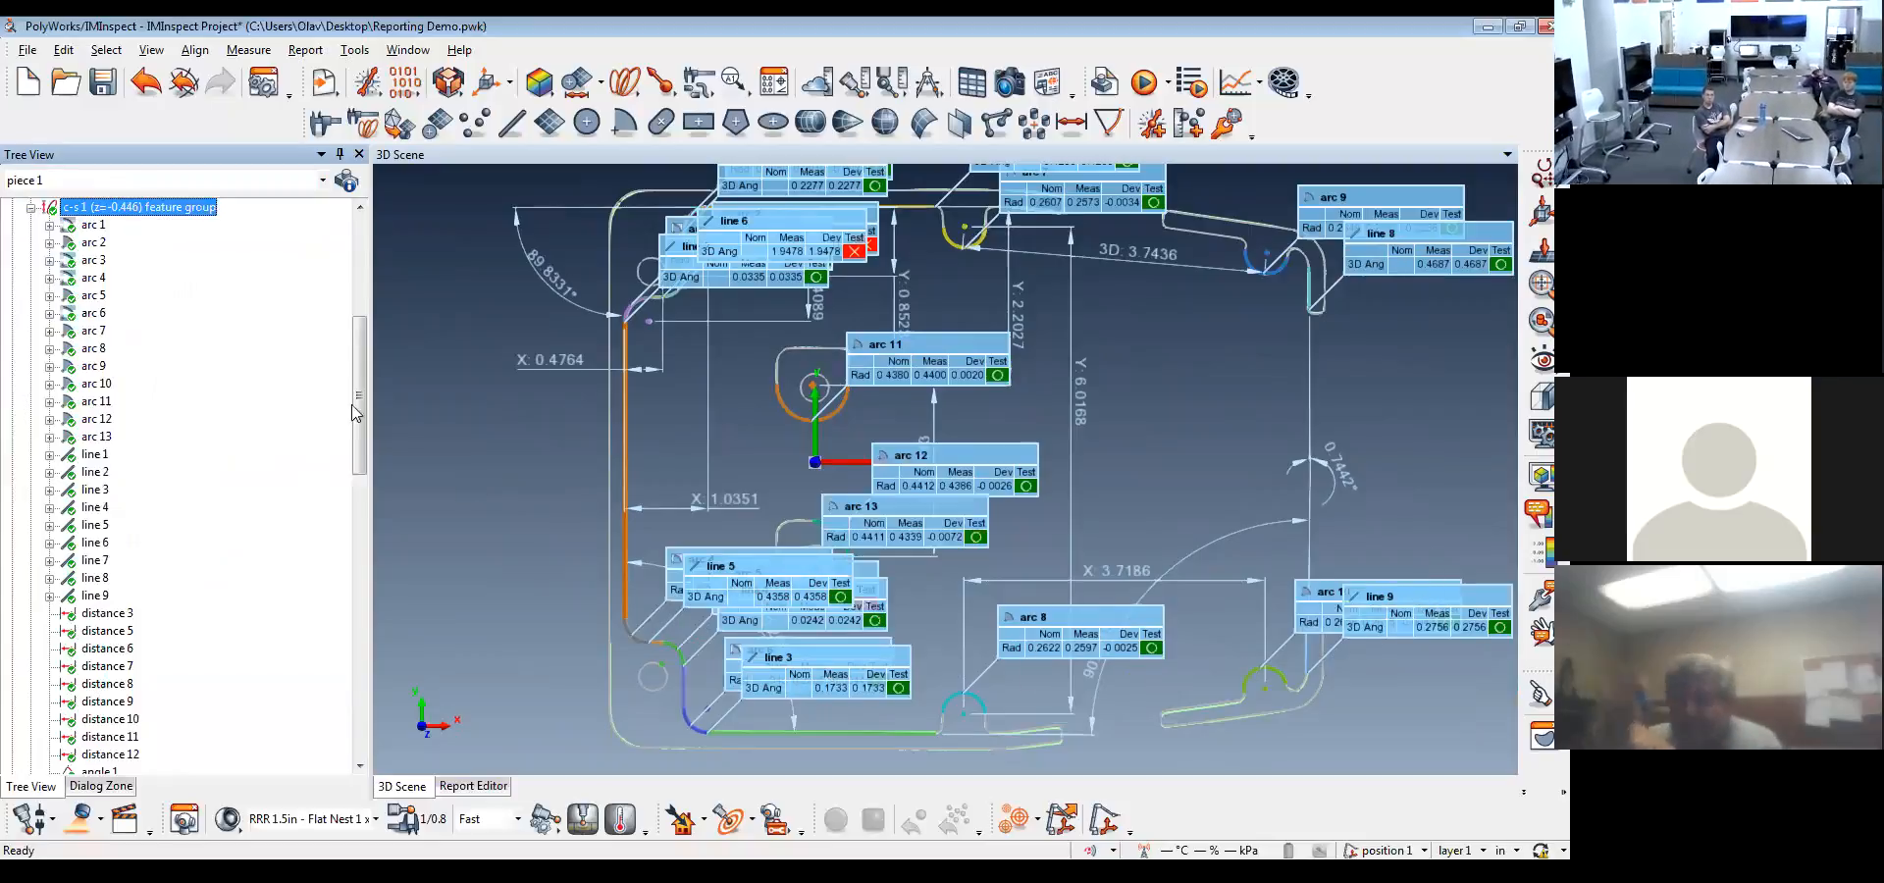
pyautogui.click(94, 225)
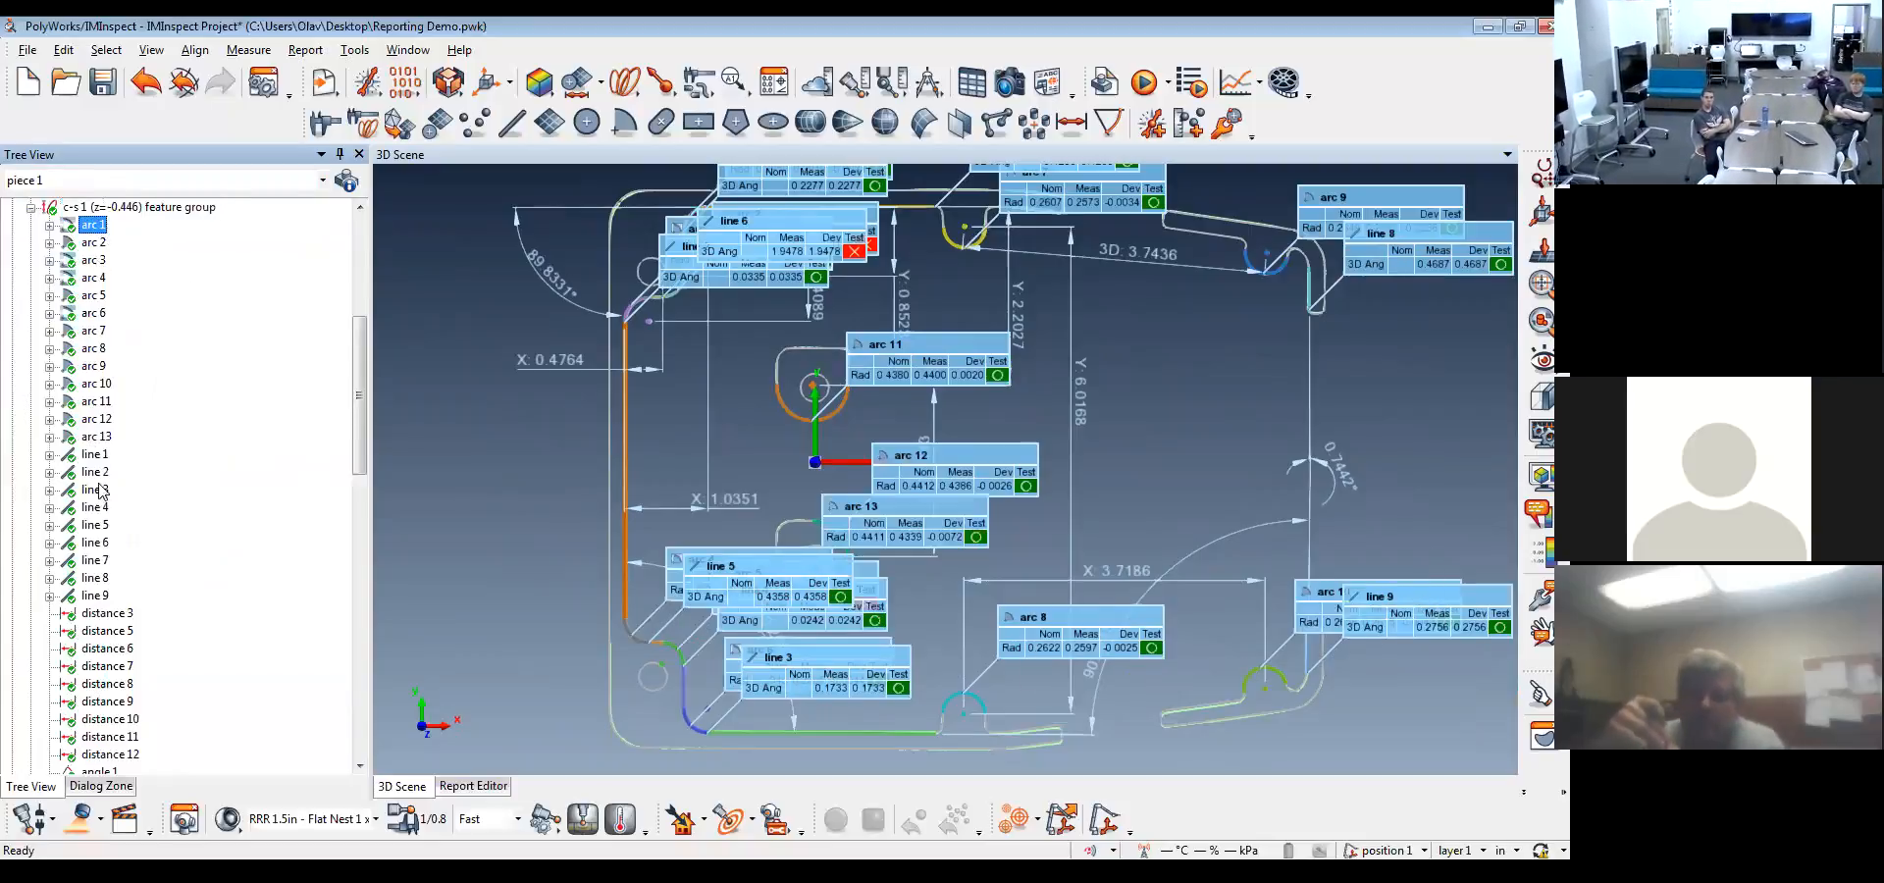
pyautogui.scroll(-2, 108, 596)
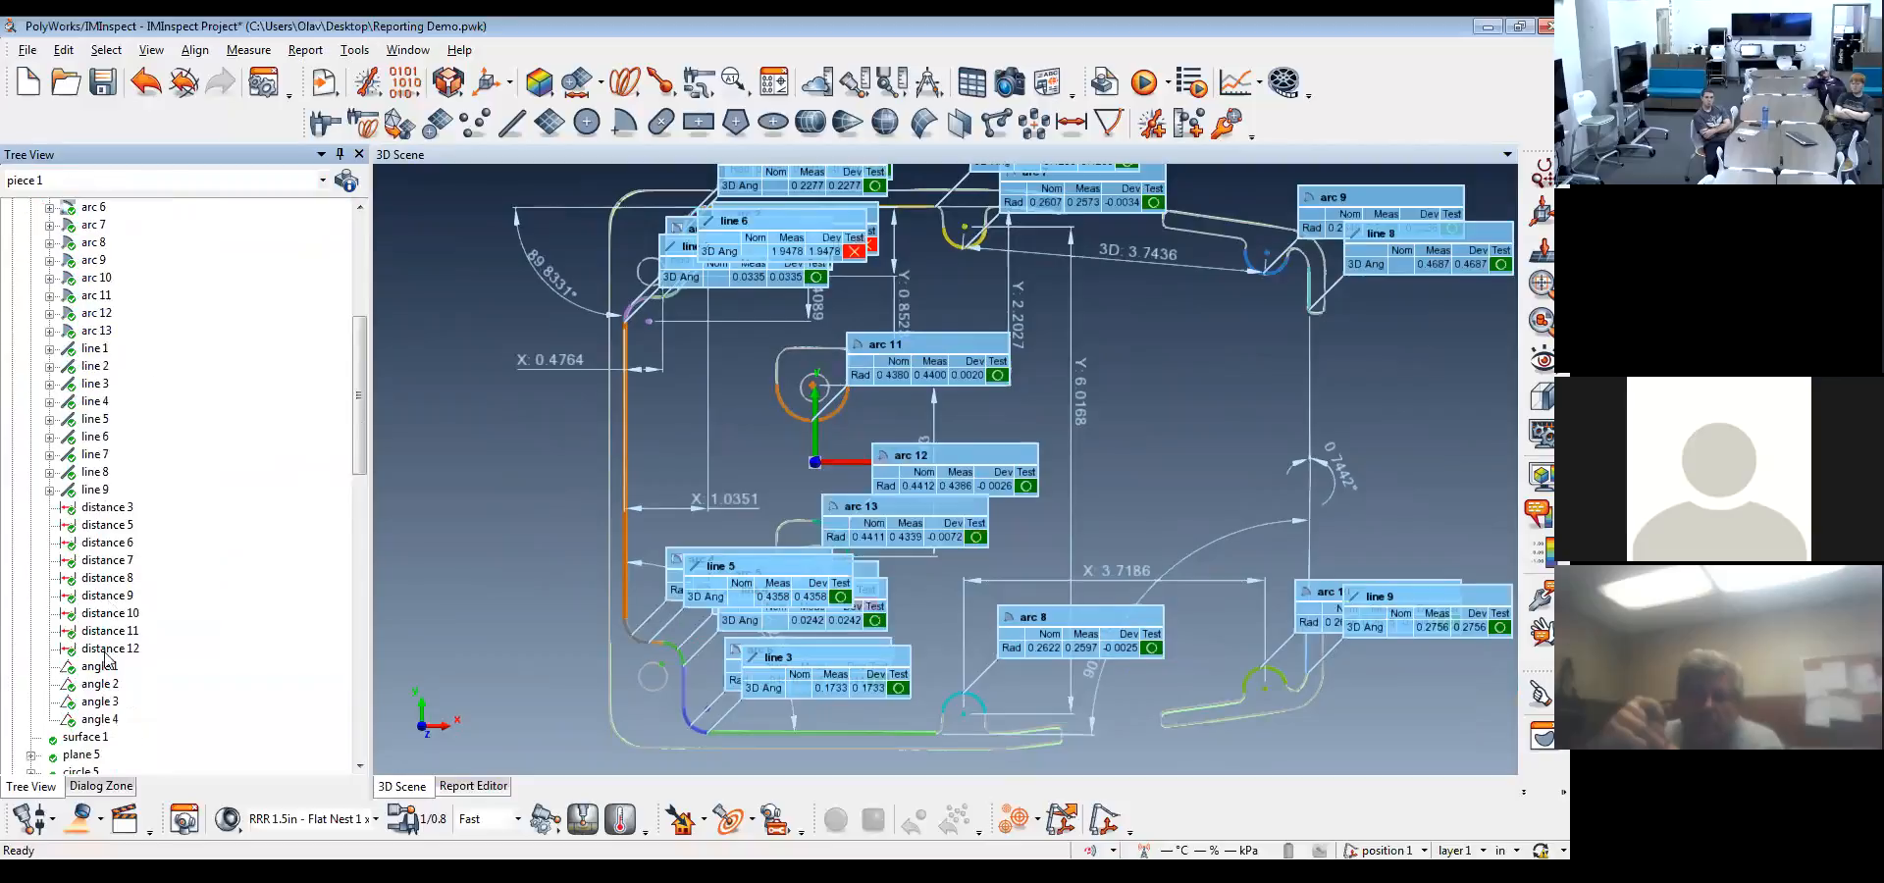
pyautogui.keyDown('shift'); pyautogui.click(98, 720); pyautogui.keyUp('shift')
pyautogui.scroll(2, 173, 660)
pyautogui.scroll(-2, 172, 660)
pyautogui.rightClick(105, 611)
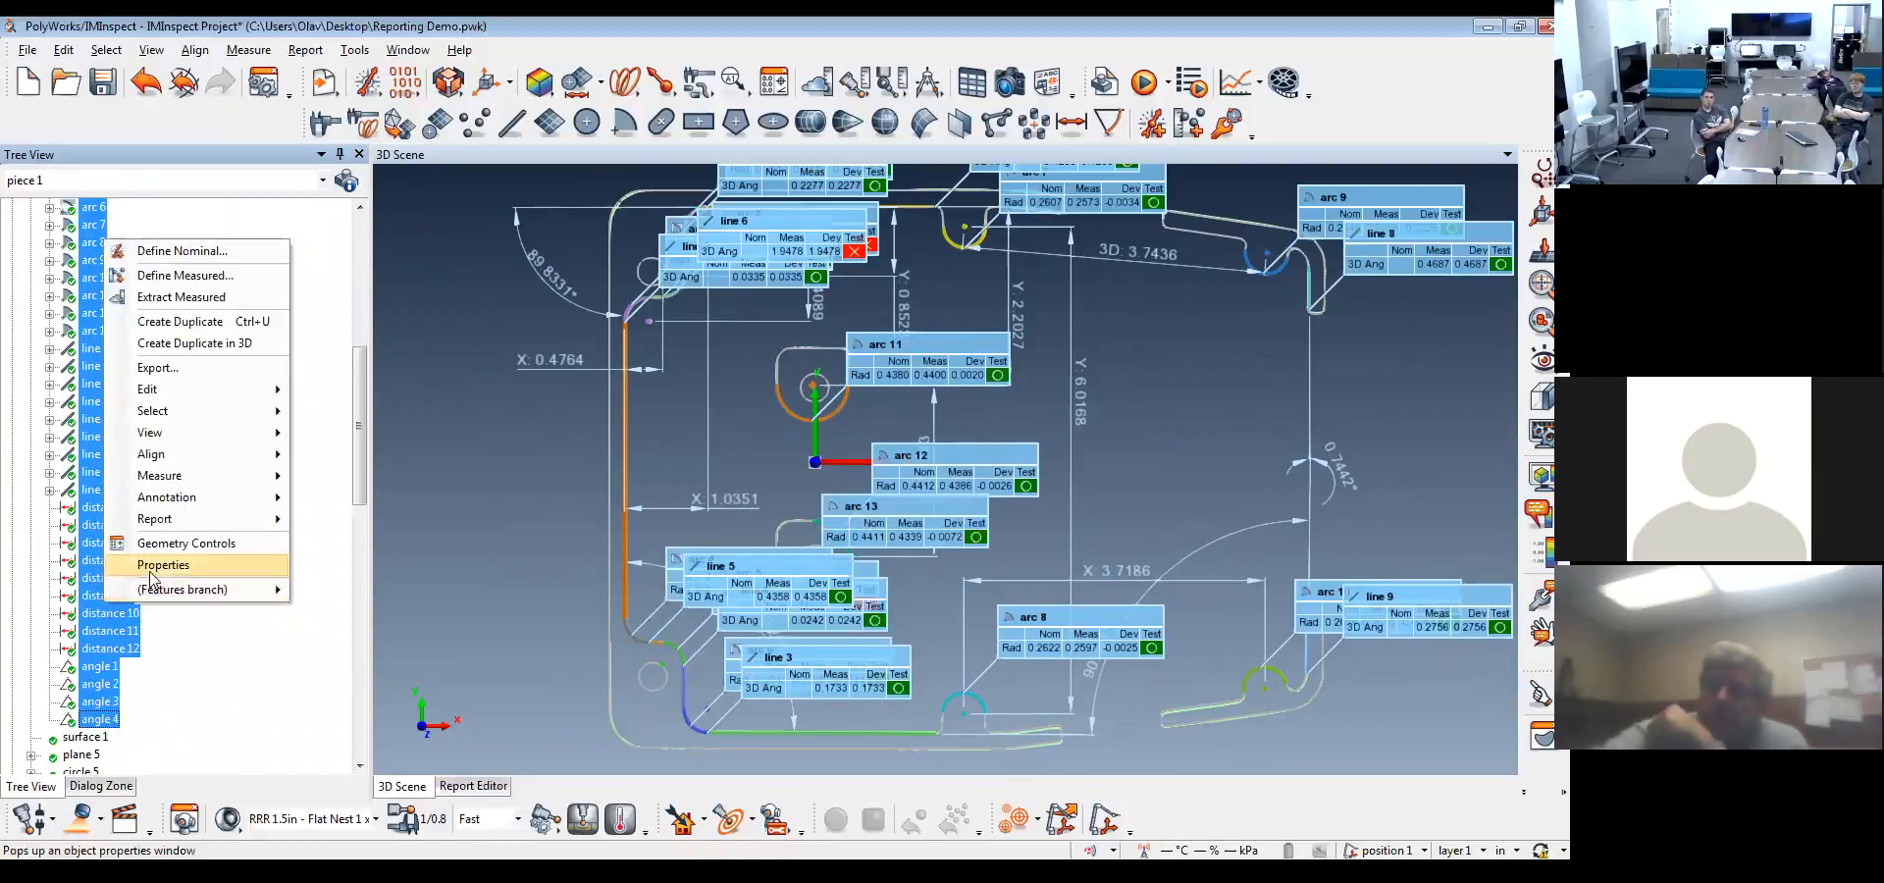
pyautogui.moveTo(166, 497)
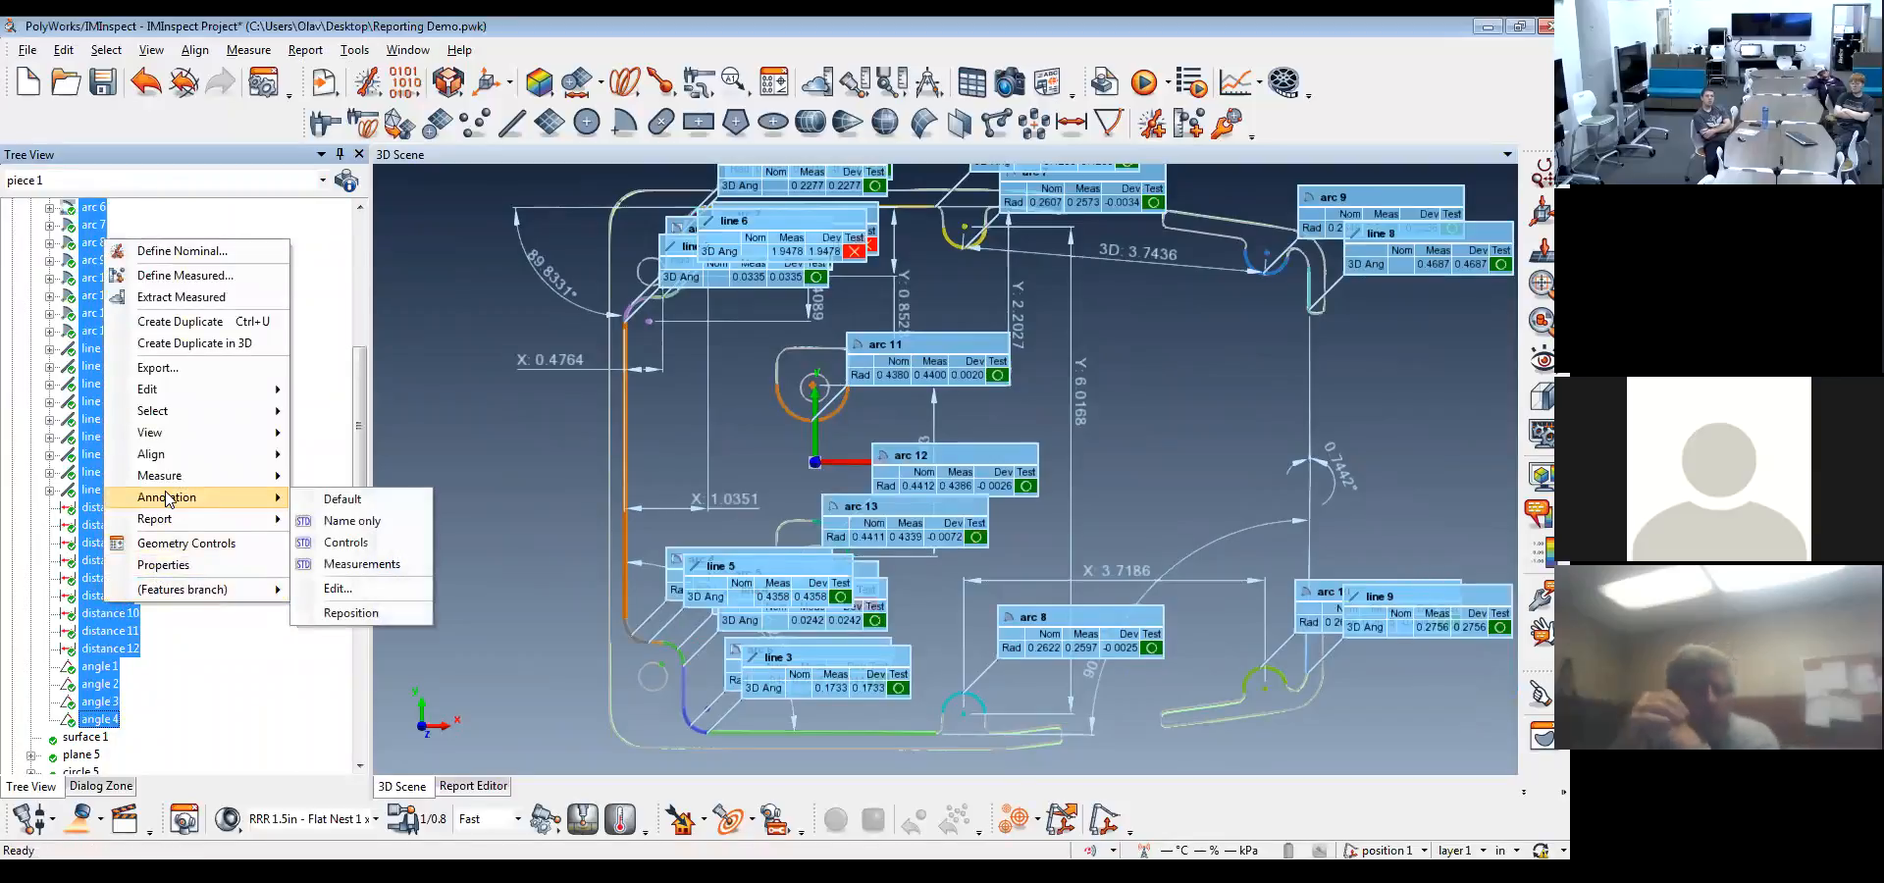
pyautogui.click(147, 574)
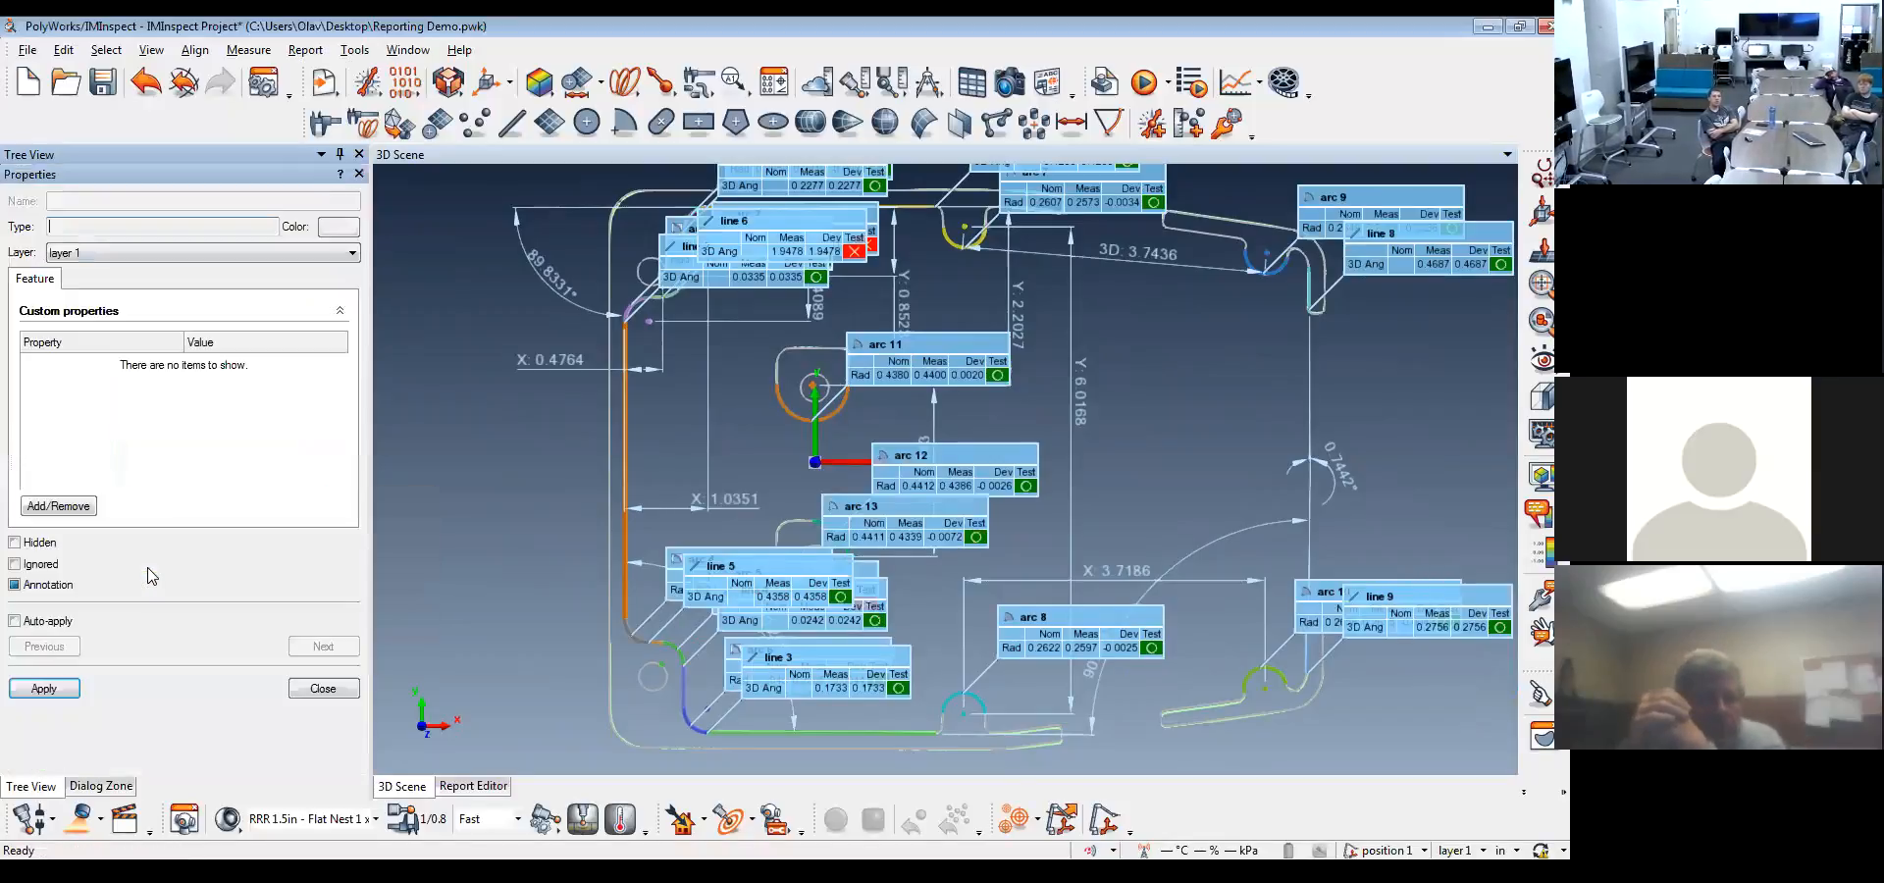
pyautogui.click(43, 689)
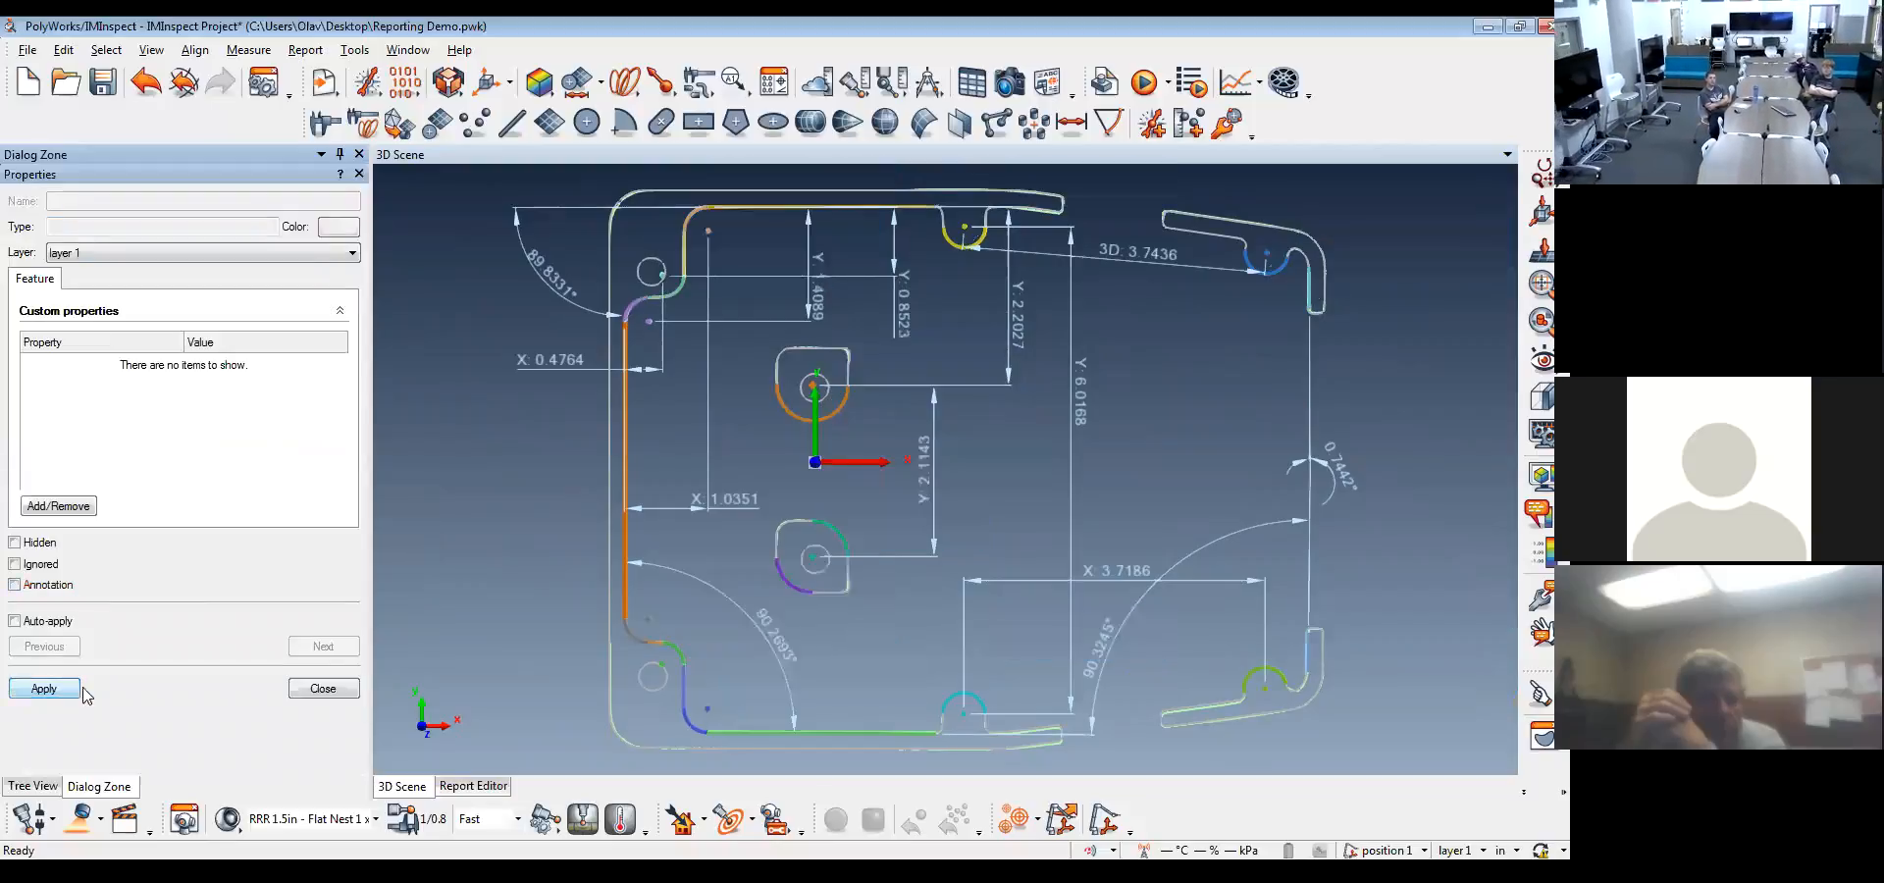
pyautogui.click(321, 689)
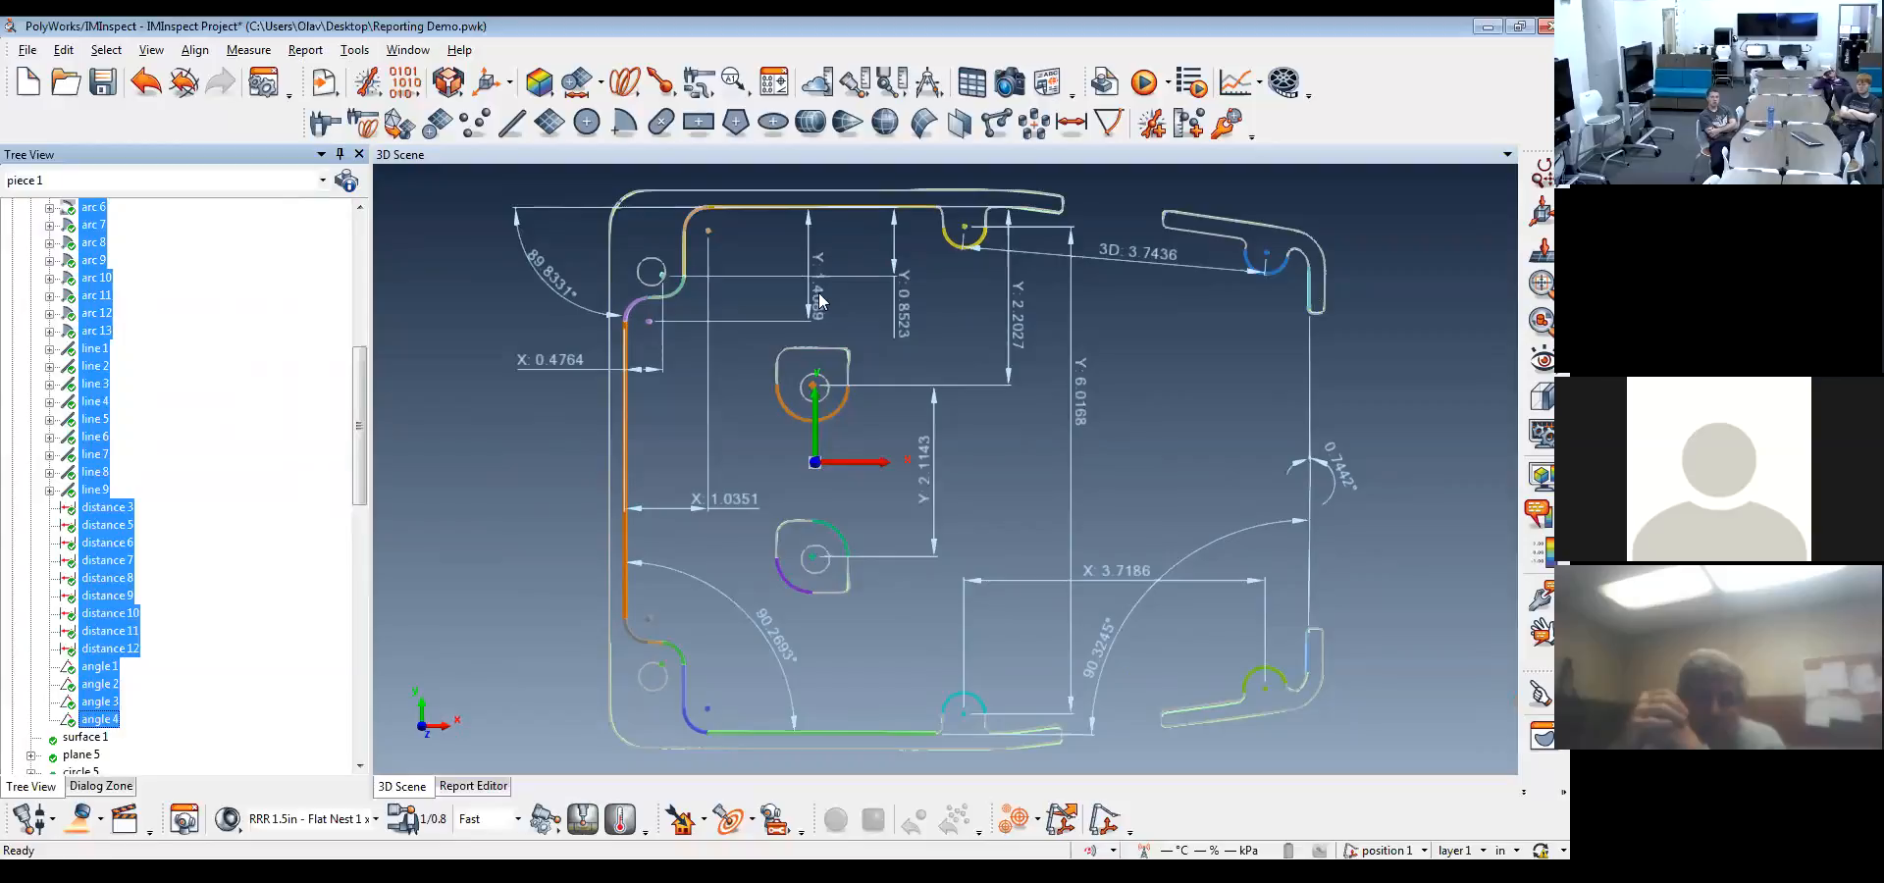
# Rearrange the crowded distance and angle dimensions around the cross-section so their labels no longer overlap
pyautogui.moveTo(820, 300); pyautogui.dragTo(490, 287)
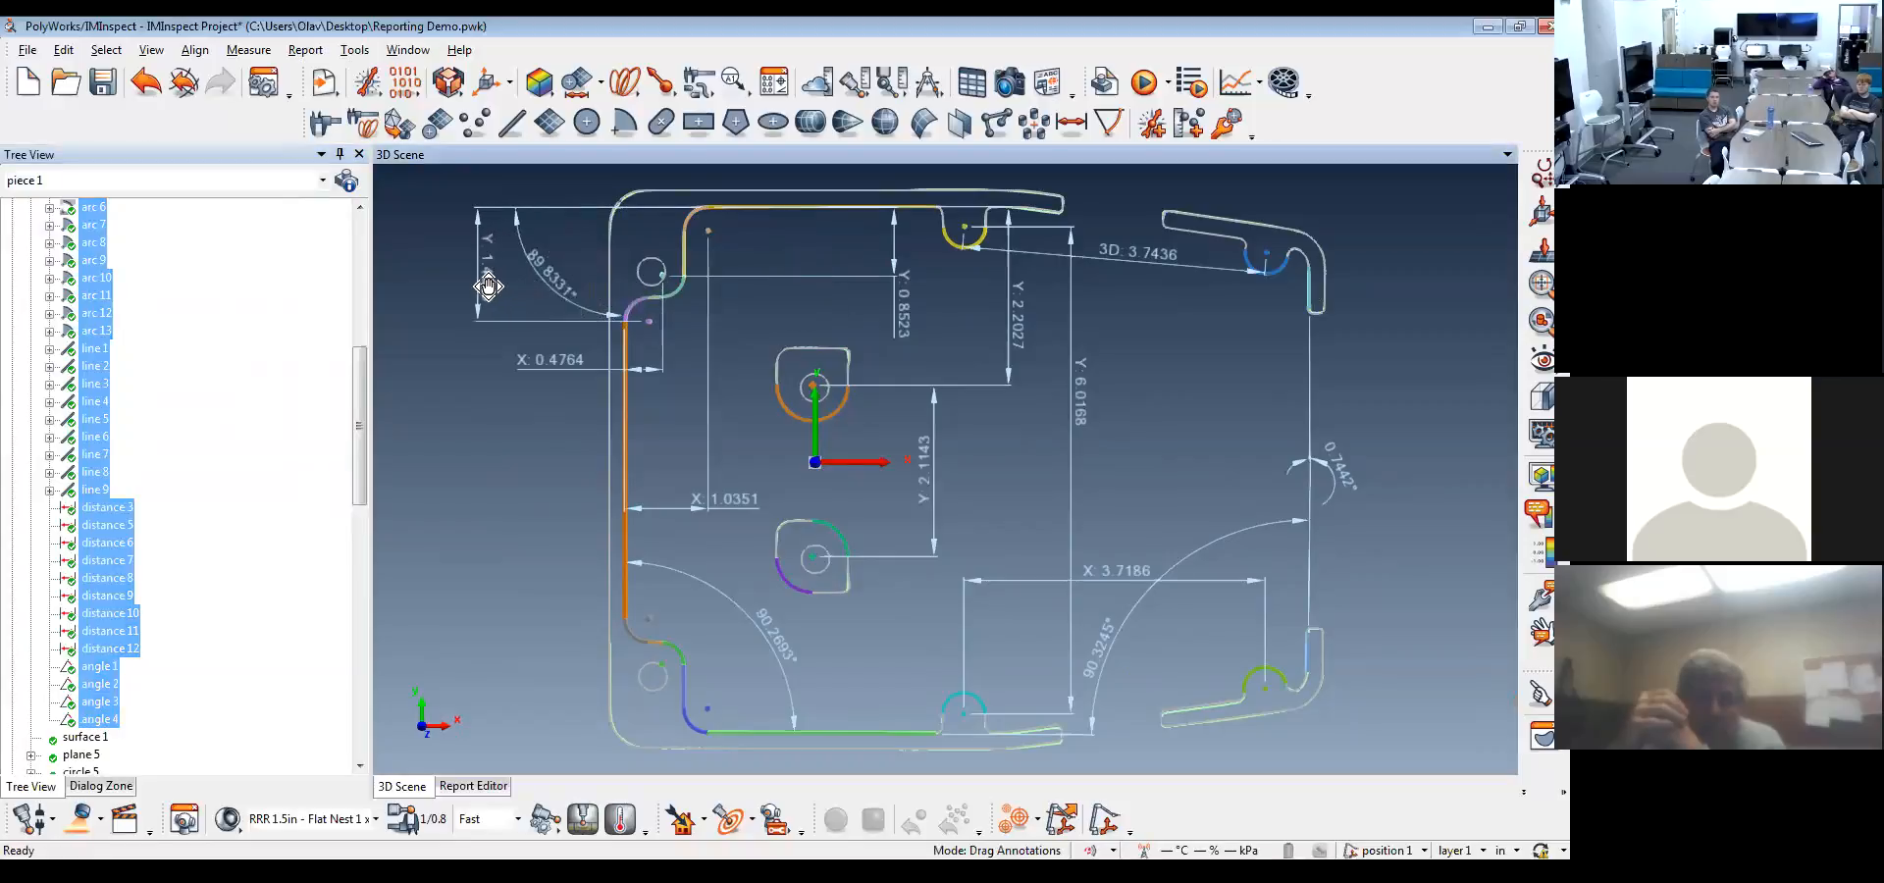
pyautogui.moveTo(545, 258)
pyautogui.mouseDown()
pyautogui.moveTo(546, 281)
pyautogui.moveTo(450, 337)
pyautogui.moveTo(453, 365)
pyautogui.moveTo(554, 312)
pyautogui.moveTo(552, 249)
pyautogui.mouseUp()
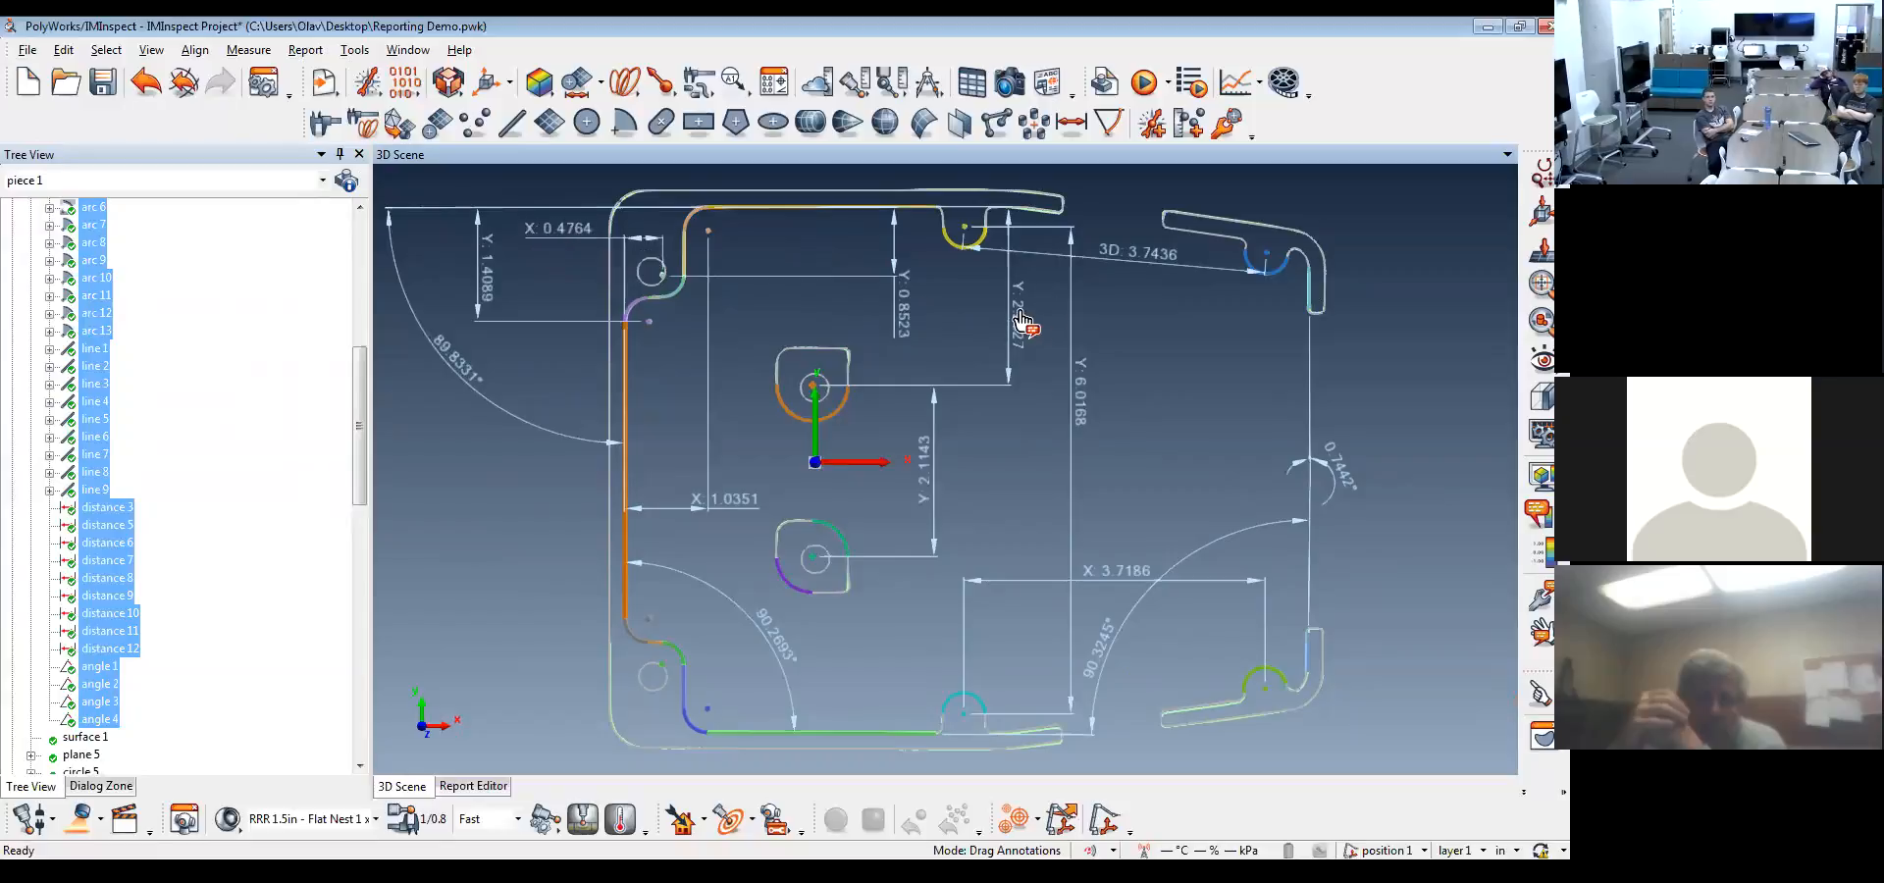
pyautogui.moveTo(1016, 321); pyautogui.dragTo(823, 304)
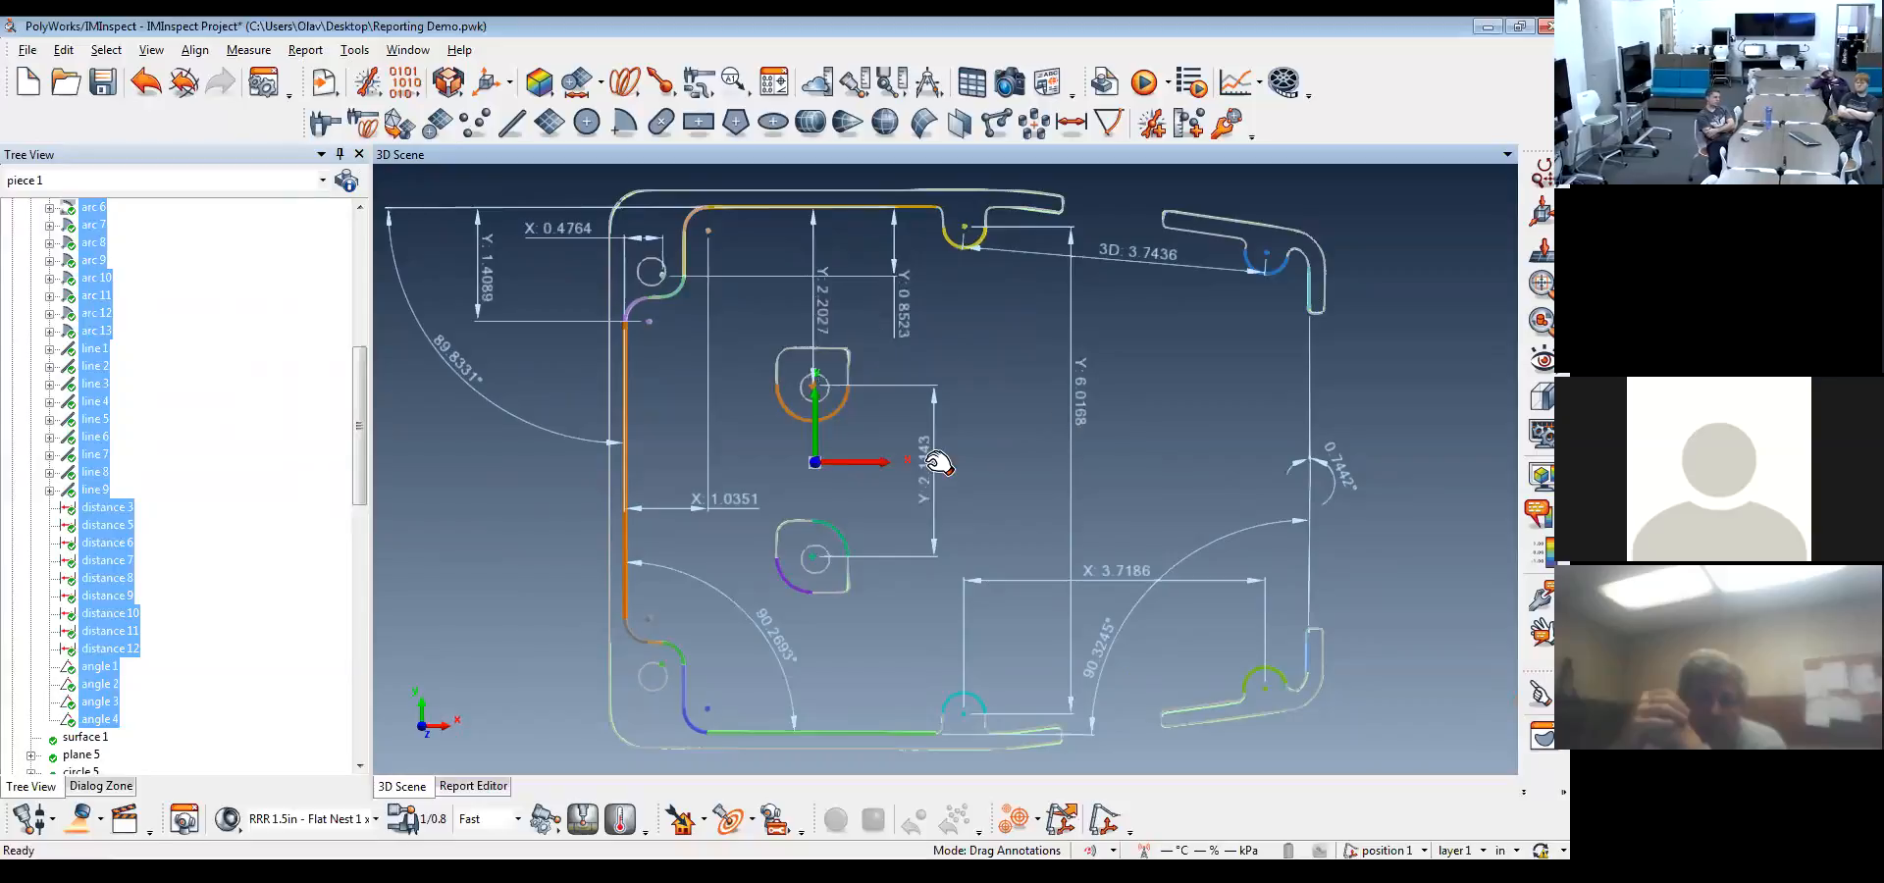
pyautogui.moveTo(736, 503); pyautogui.dragTo(716, 345)
pyautogui.moveTo(932, 461); pyautogui.dragTo(741, 463)
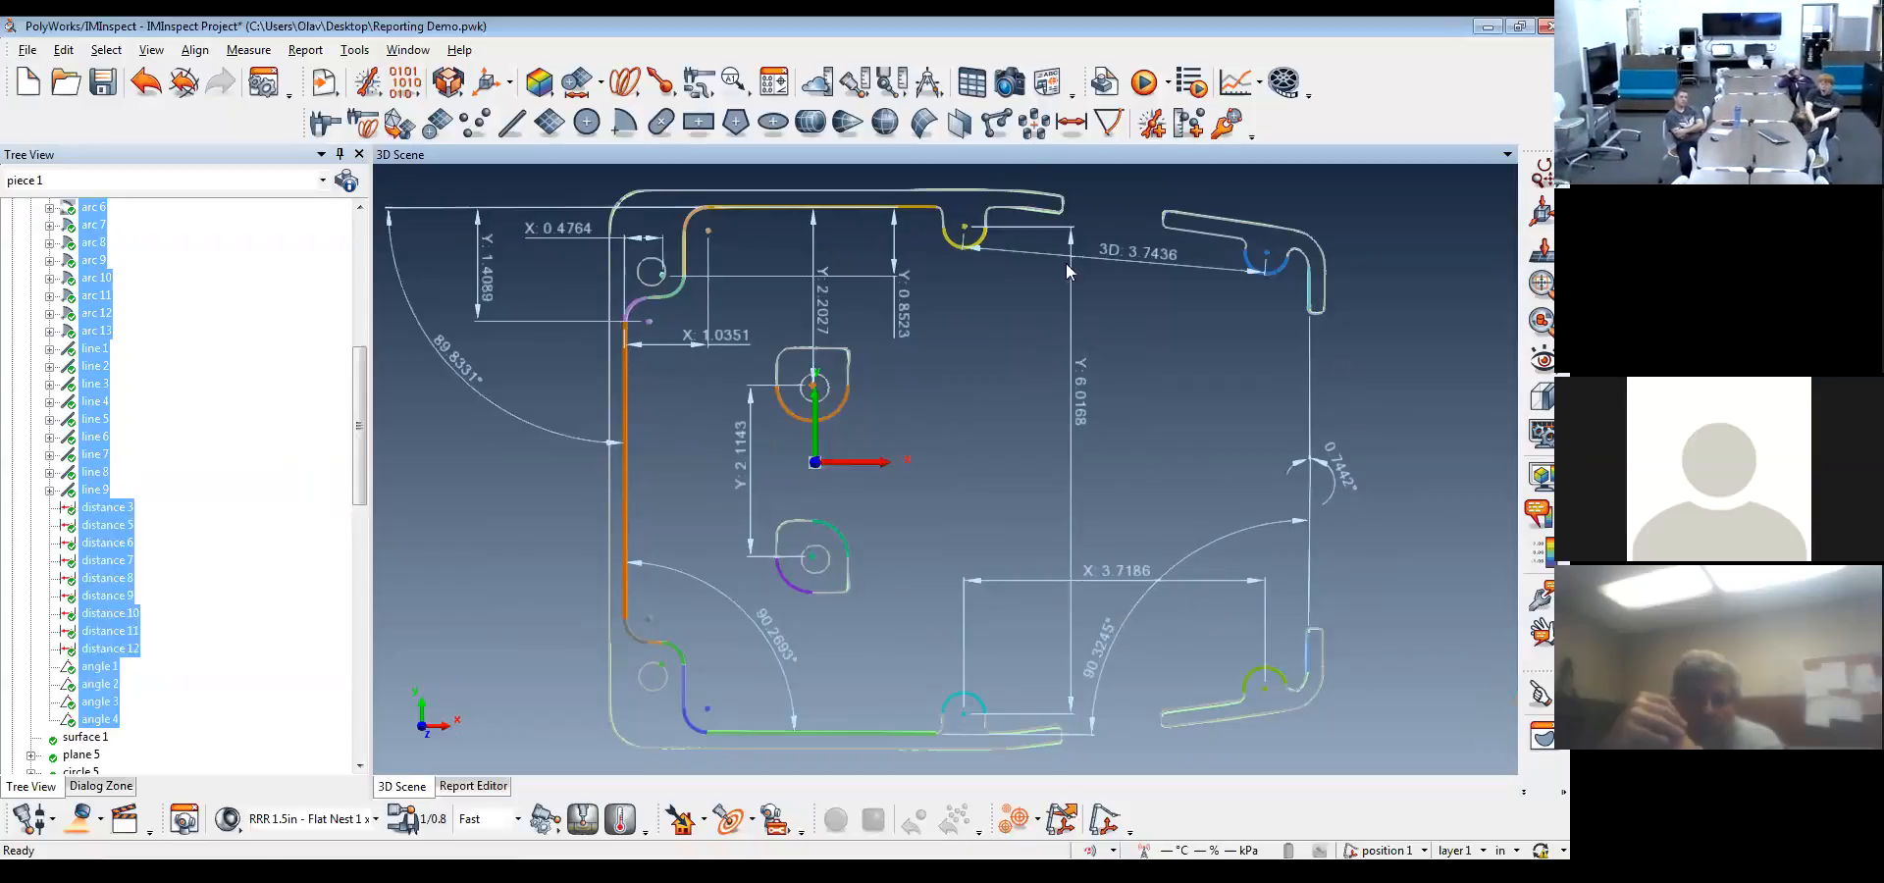
# Capture the dimensioned cross-section as a new snapshot and select it among the report items
pyautogui.click(1011, 87)
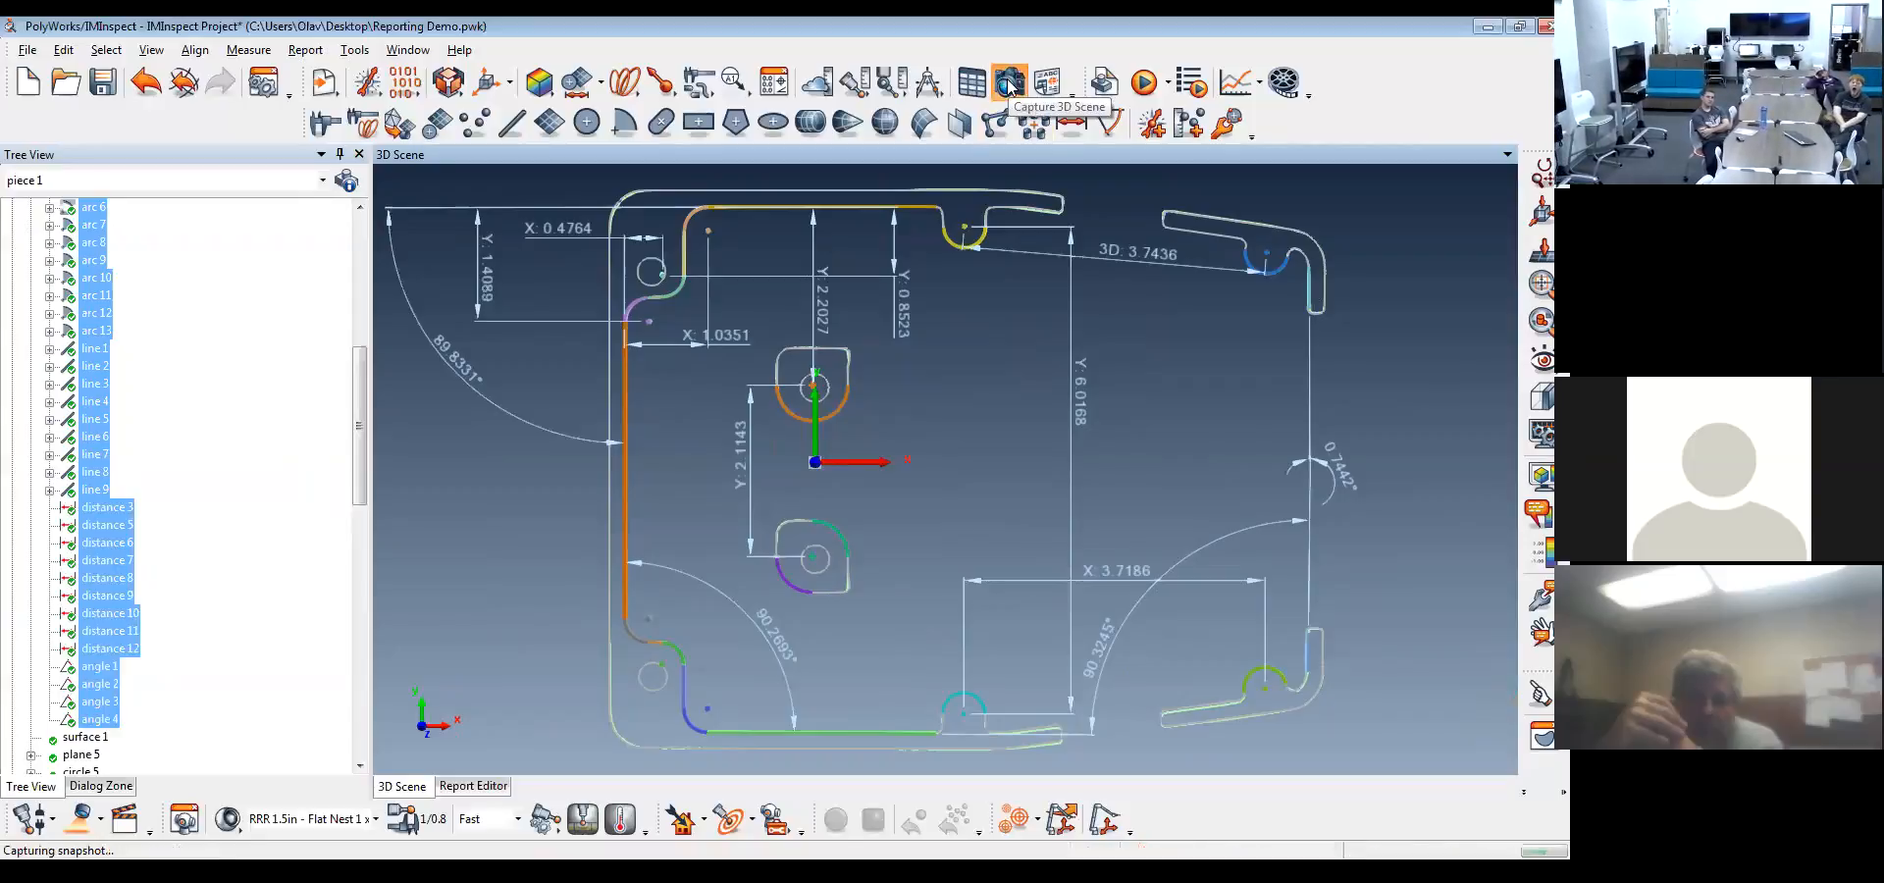
pyautogui.moveTo(359, 475); pyautogui.dragTo(333, 762)
pyautogui.click(139, 702)
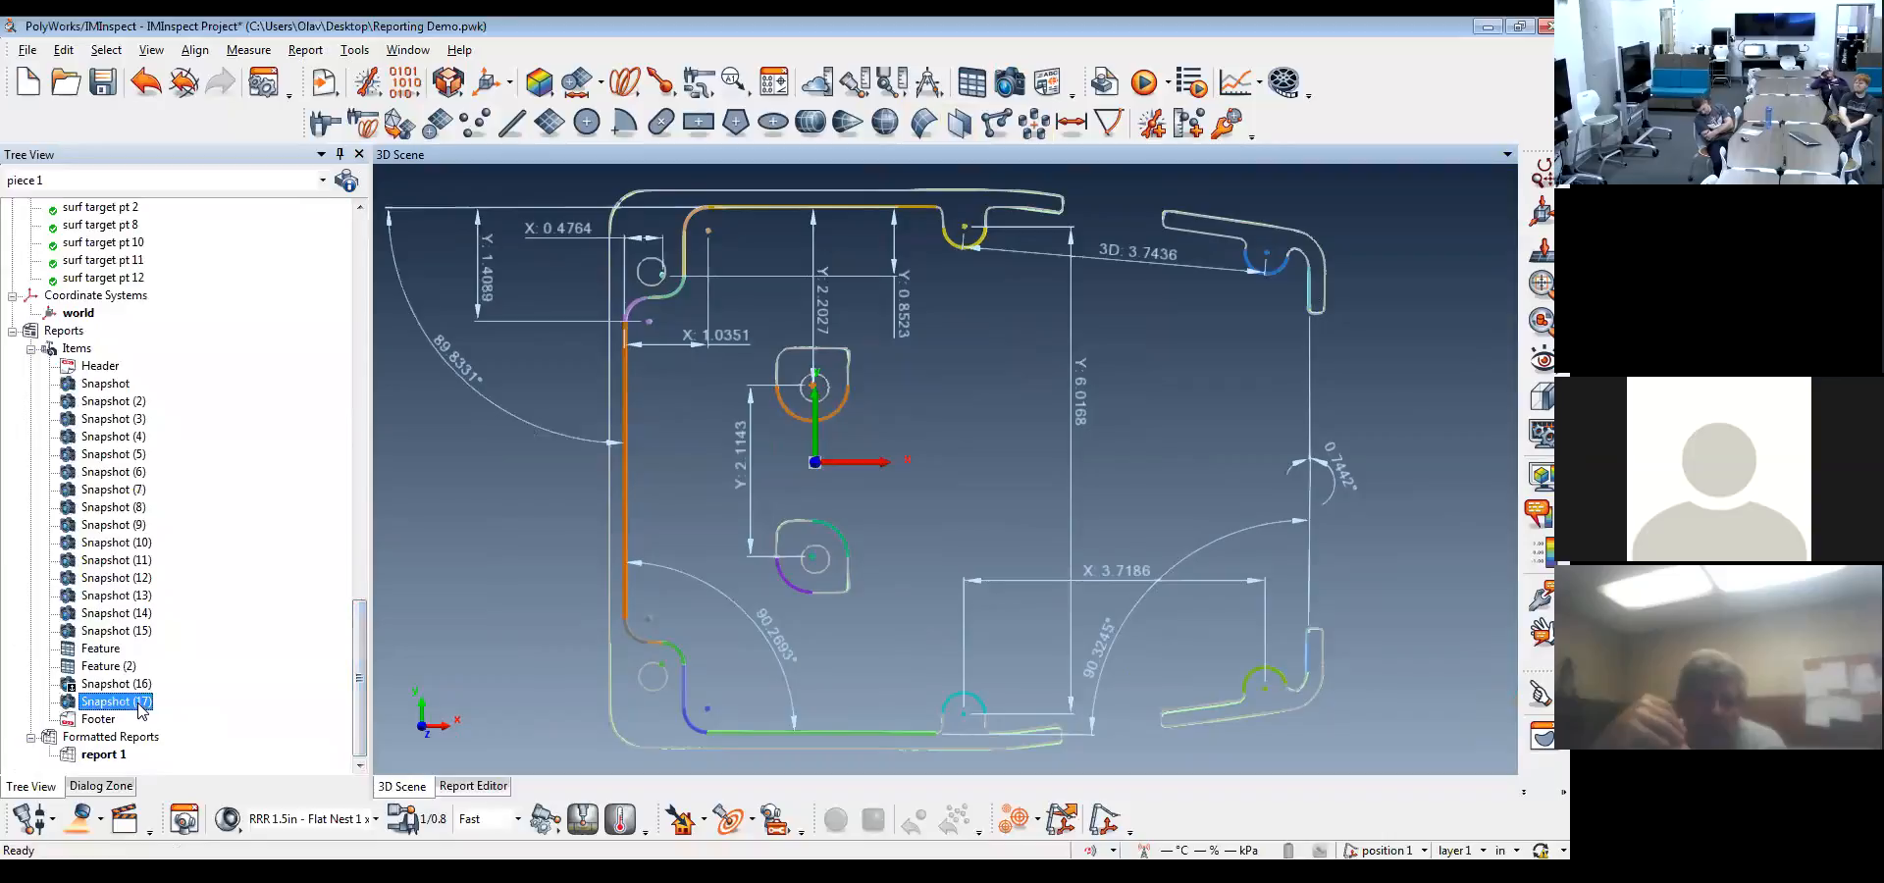
# Replace the lower section view snapshot on page 8 of report 1 with Snapshot (17)
pyautogui.click(461, 786)
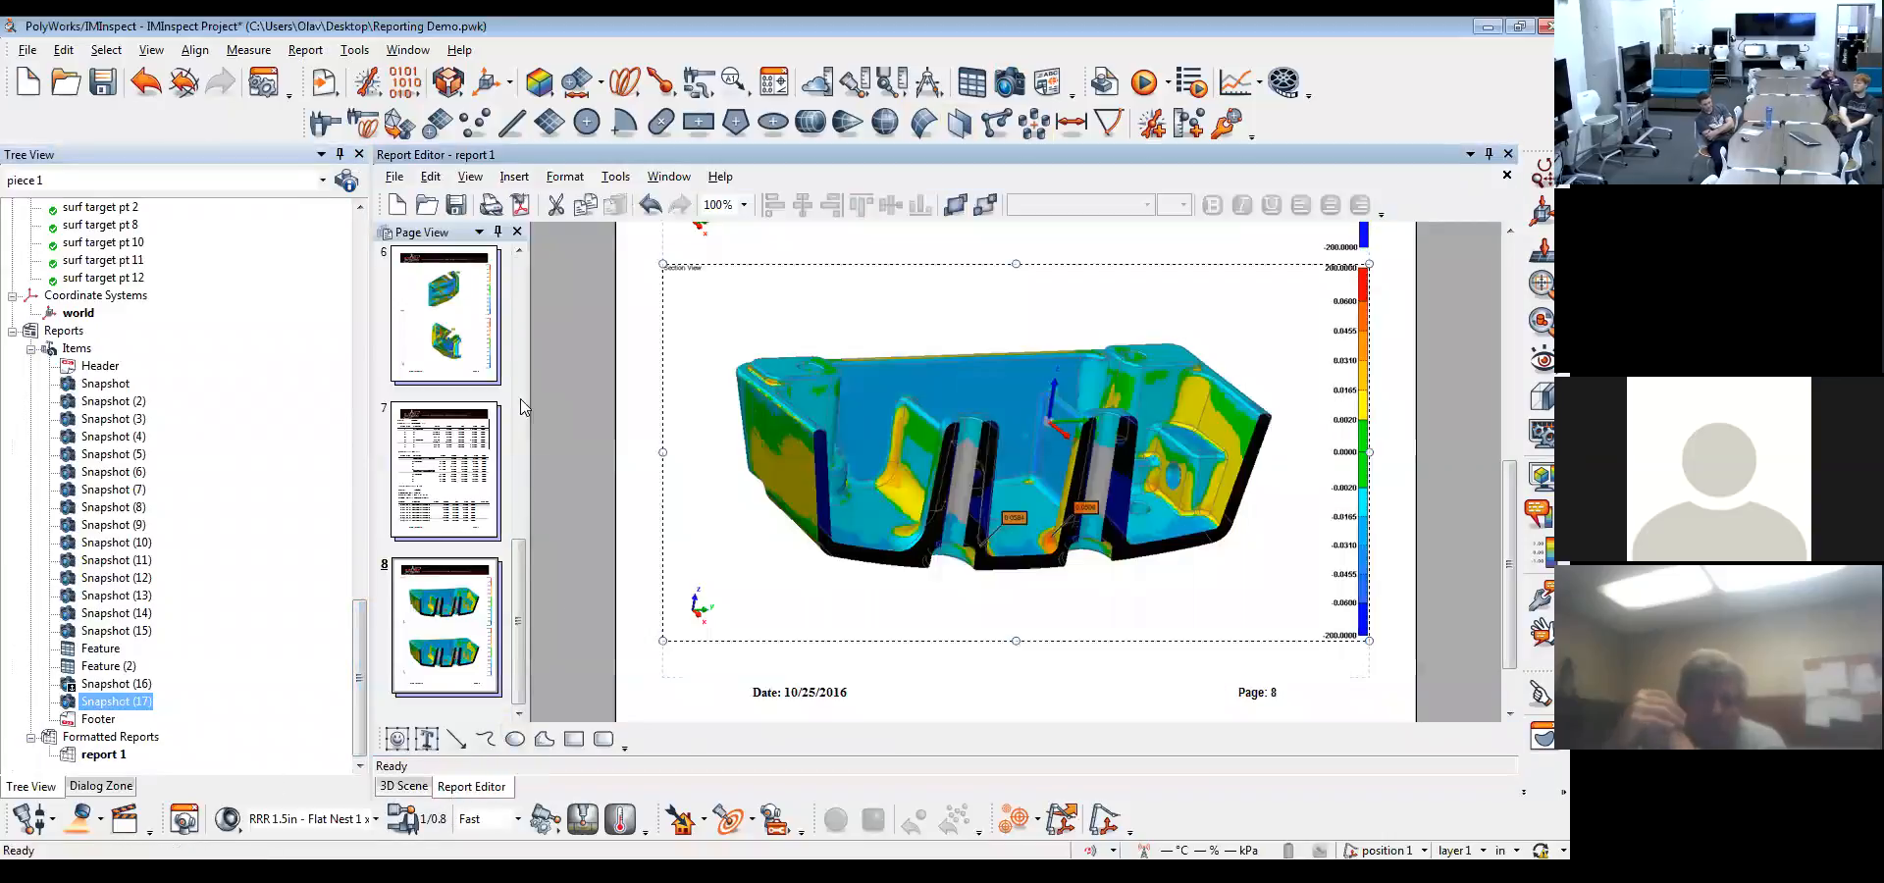
pyautogui.scroll(-2, 698, 513)
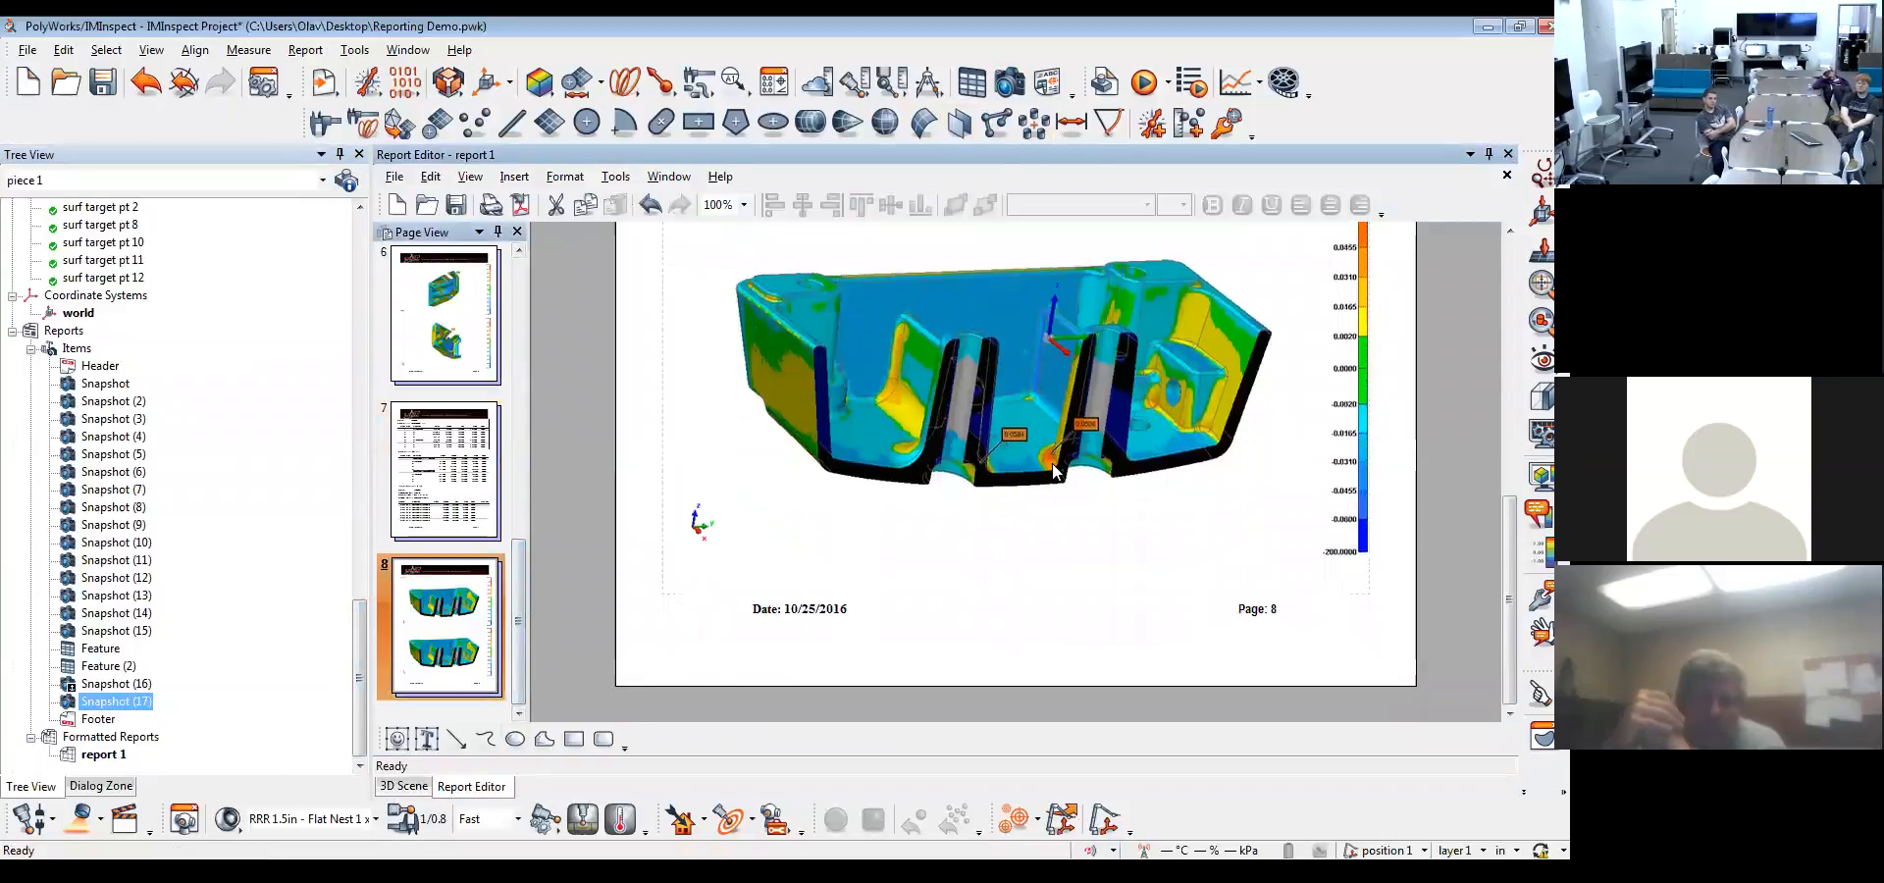
pyautogui.press('Delete')
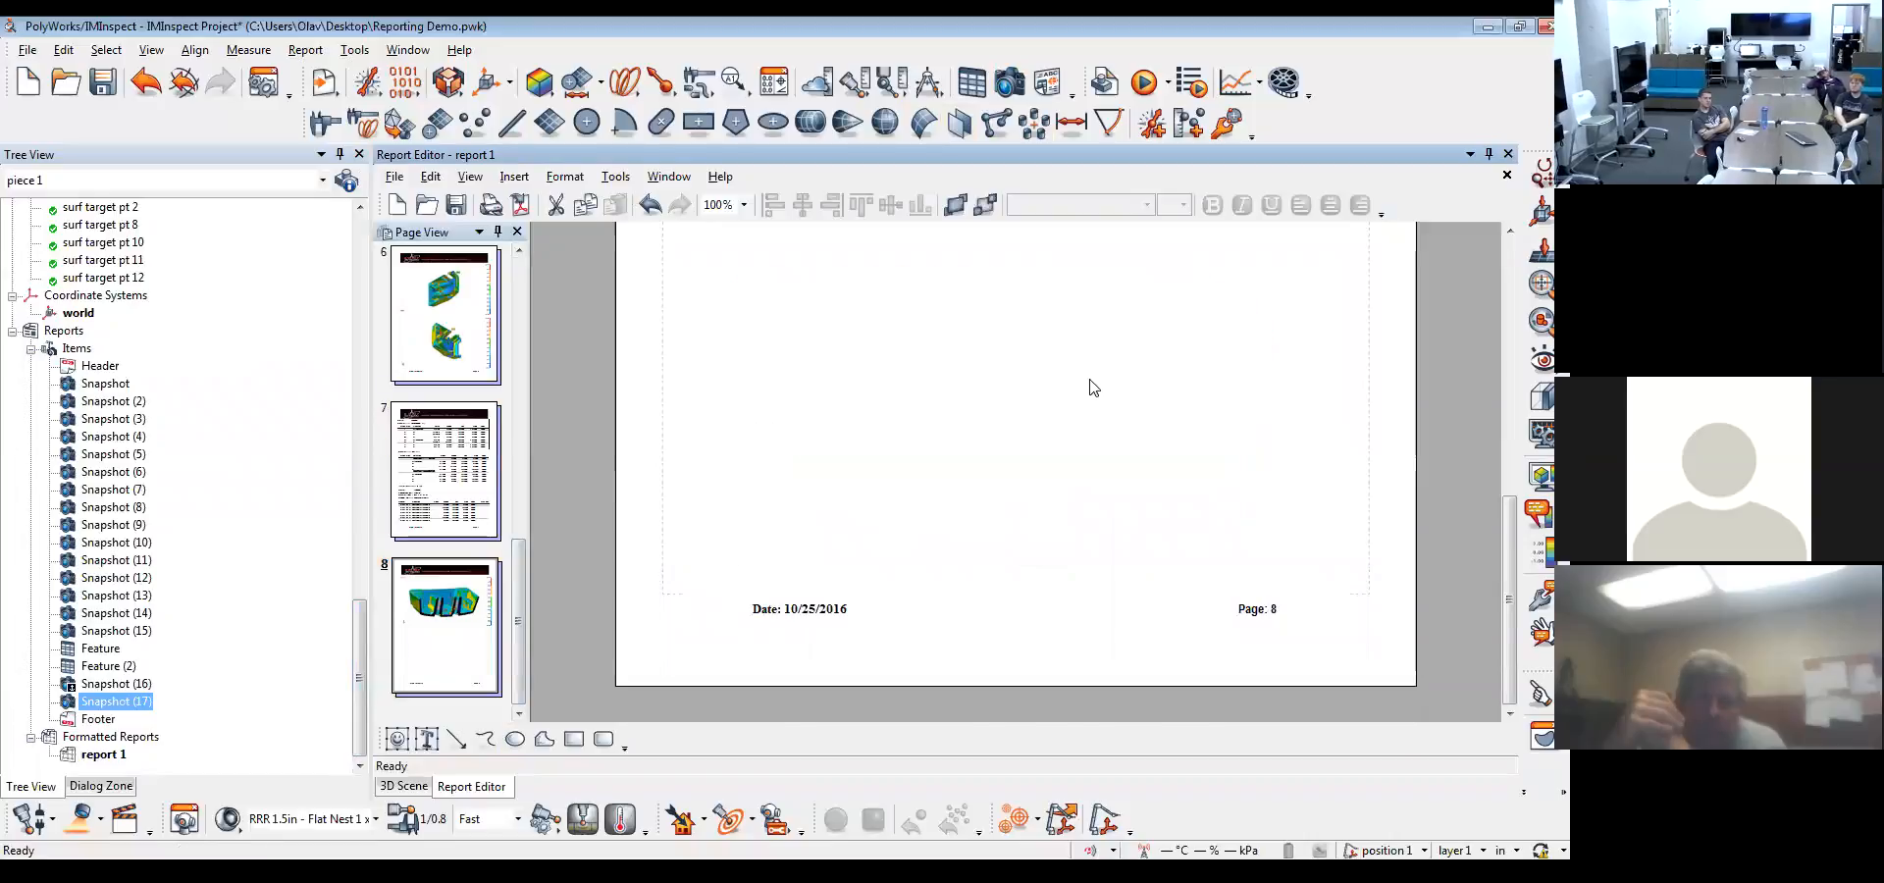
pyautogui.scroll(2, 1080, 445)
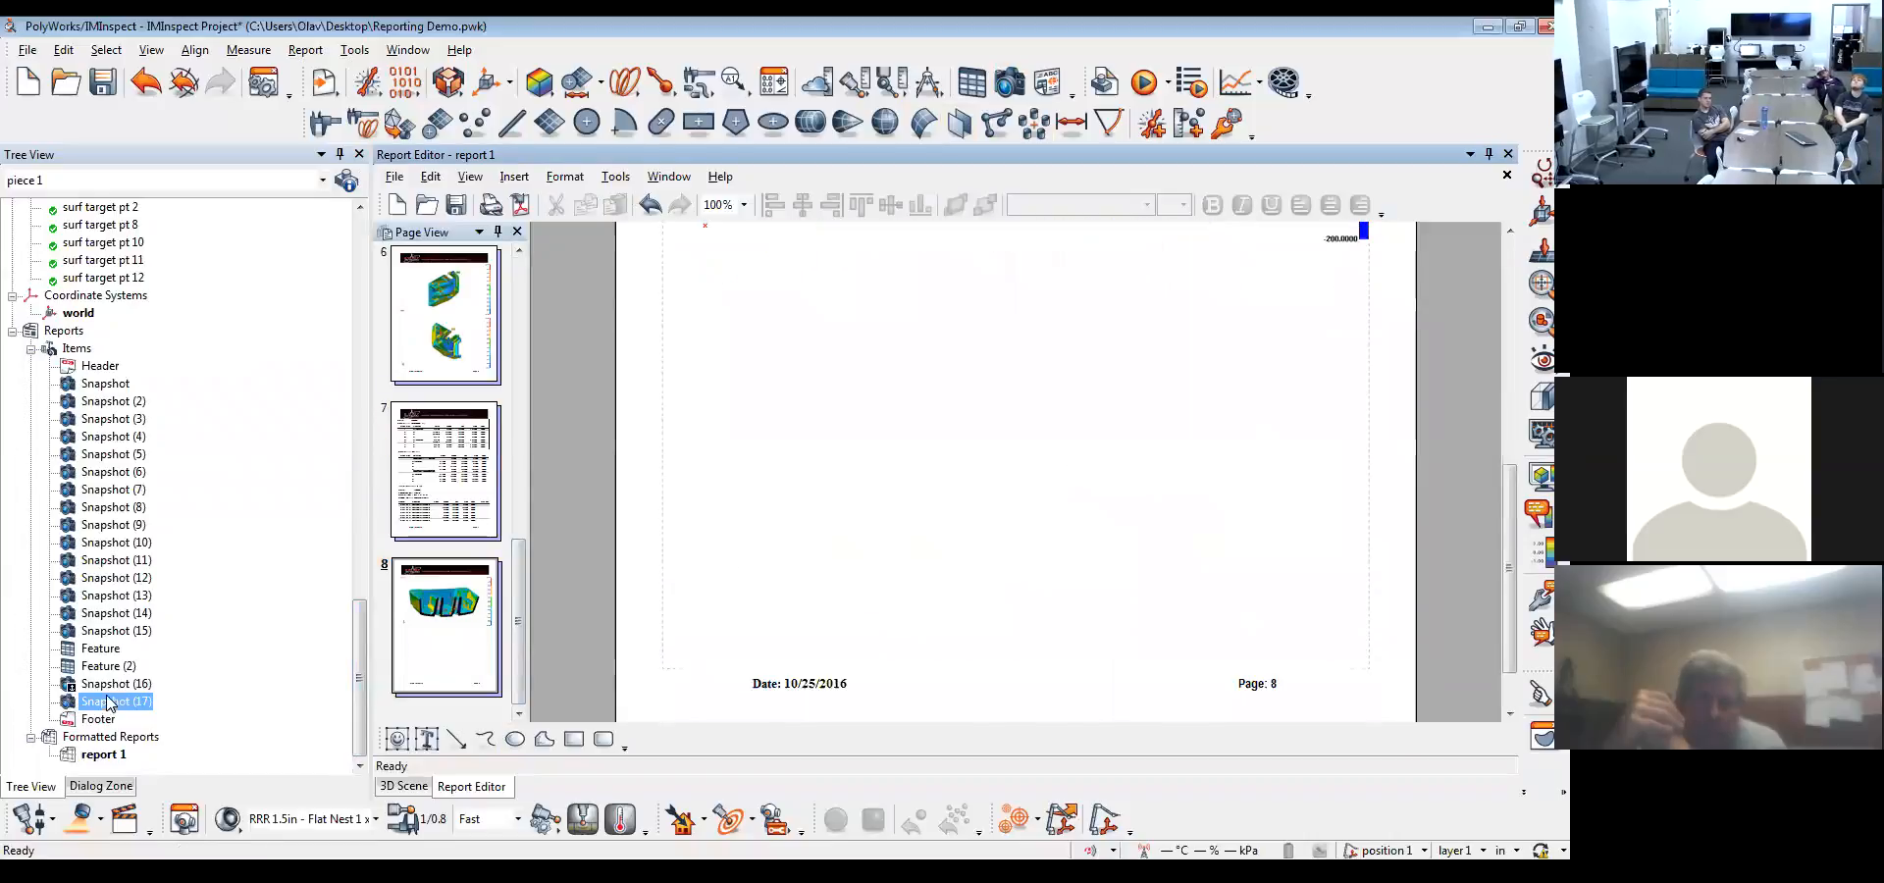
pyautogui.moveTo(108, 708); pyautogui.dragTo(1016, 473)
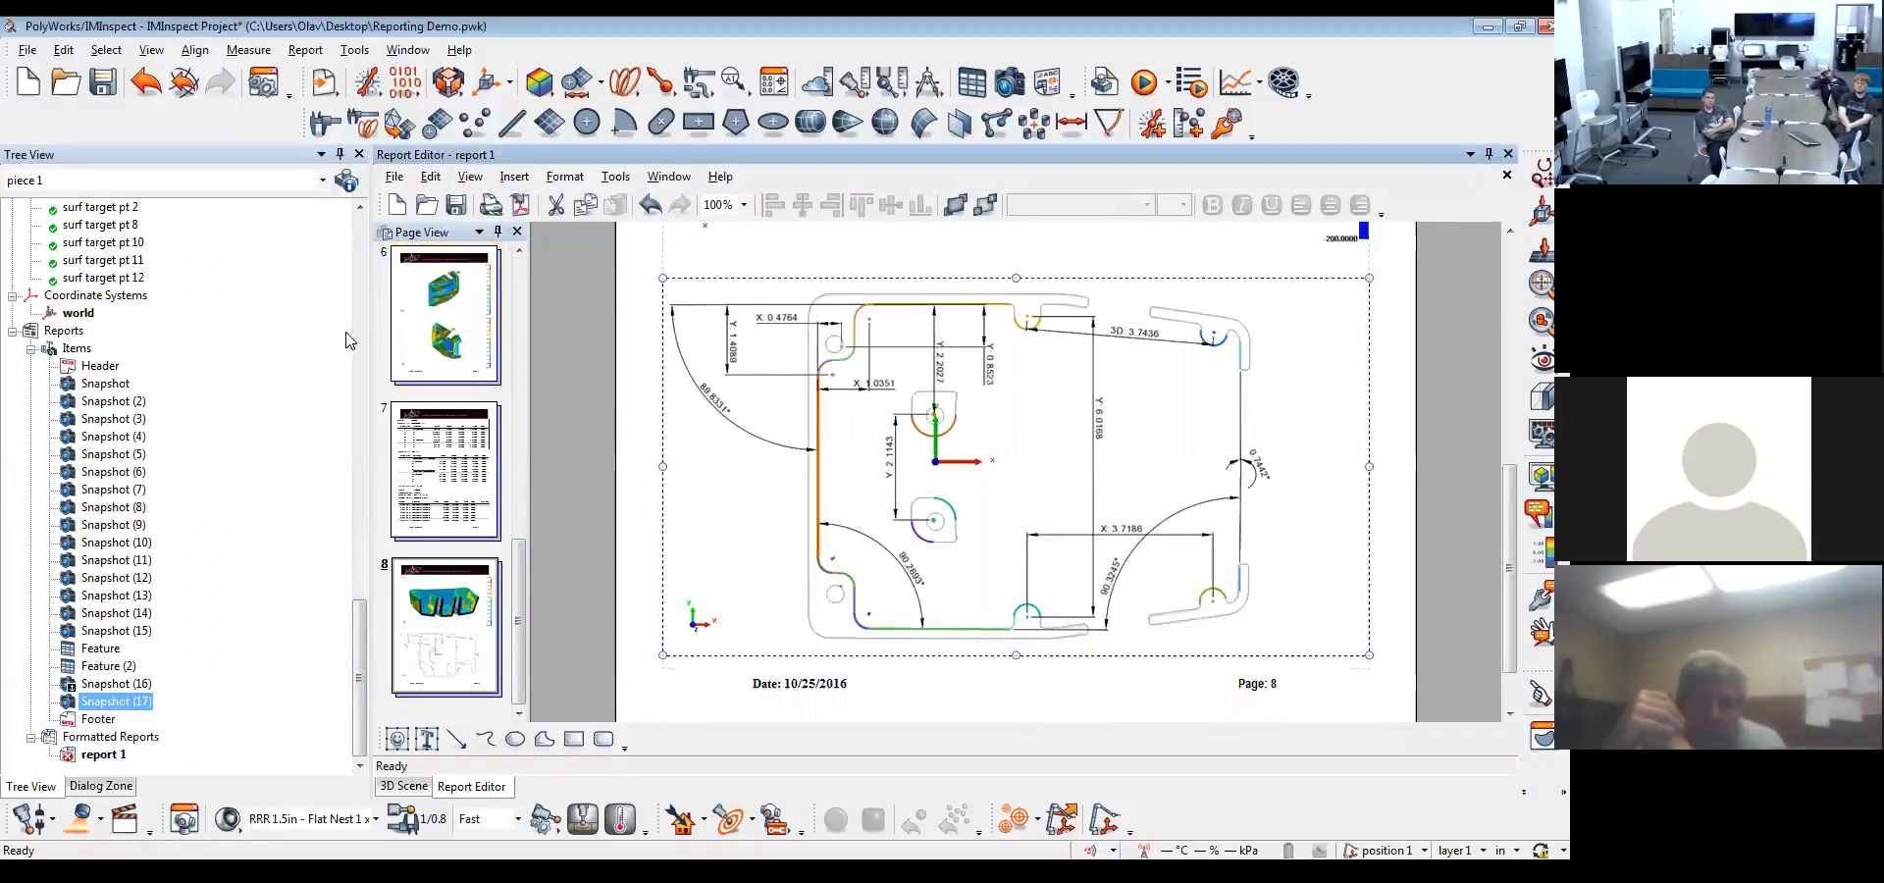
pyautogui.moveTo(359, 674); pyautogui.dragTo(304, 682)
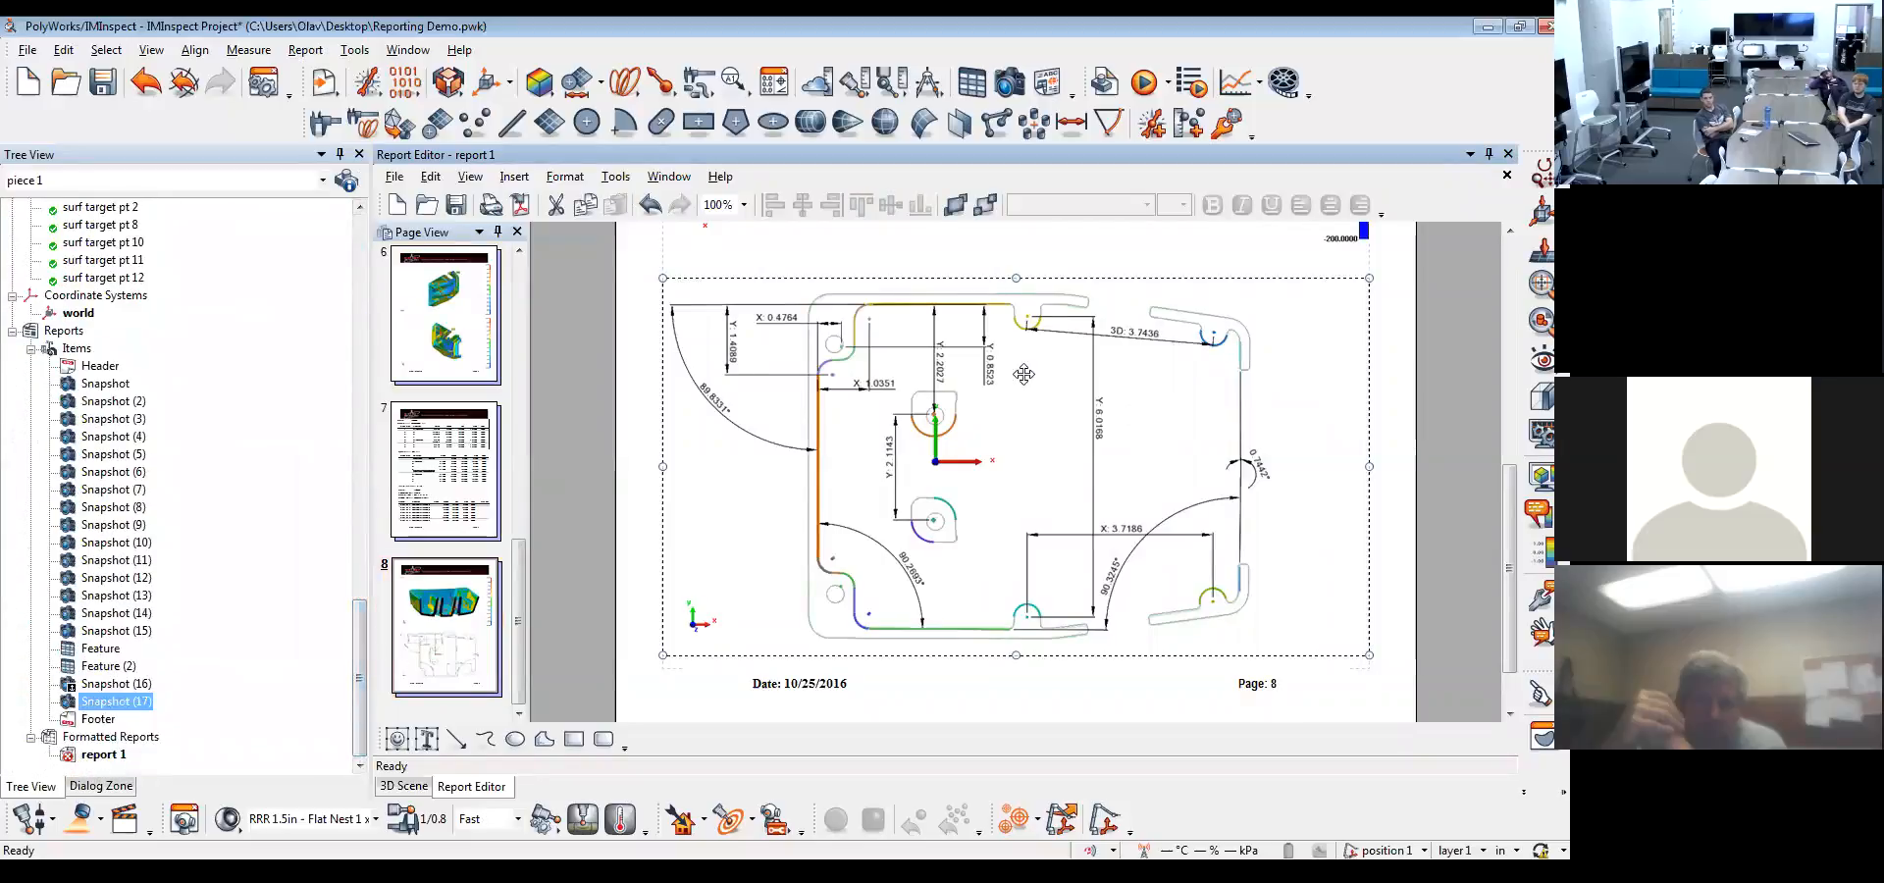
# Tie Snapshot (17) to the drf - A B C data alignment in its properties, with automatic applying turned on
pyautogui.doubleClick(125, 705)
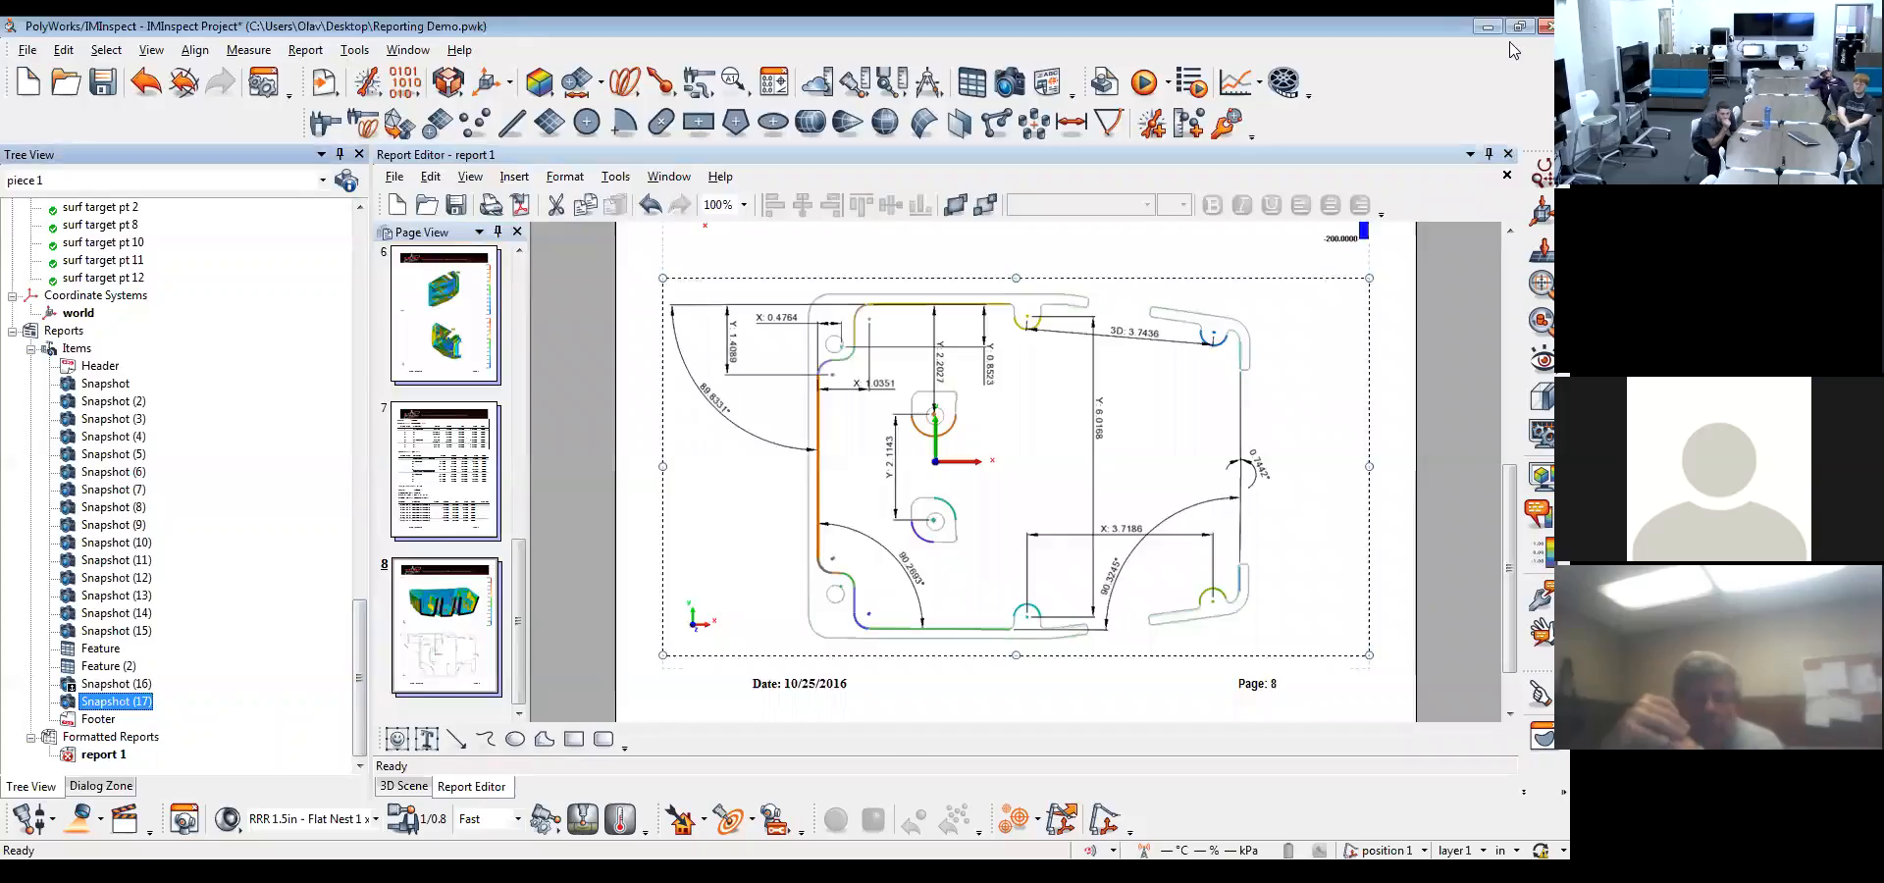
pyautogui.rightClick(124, 704)
pyautogui.click(186, 644)
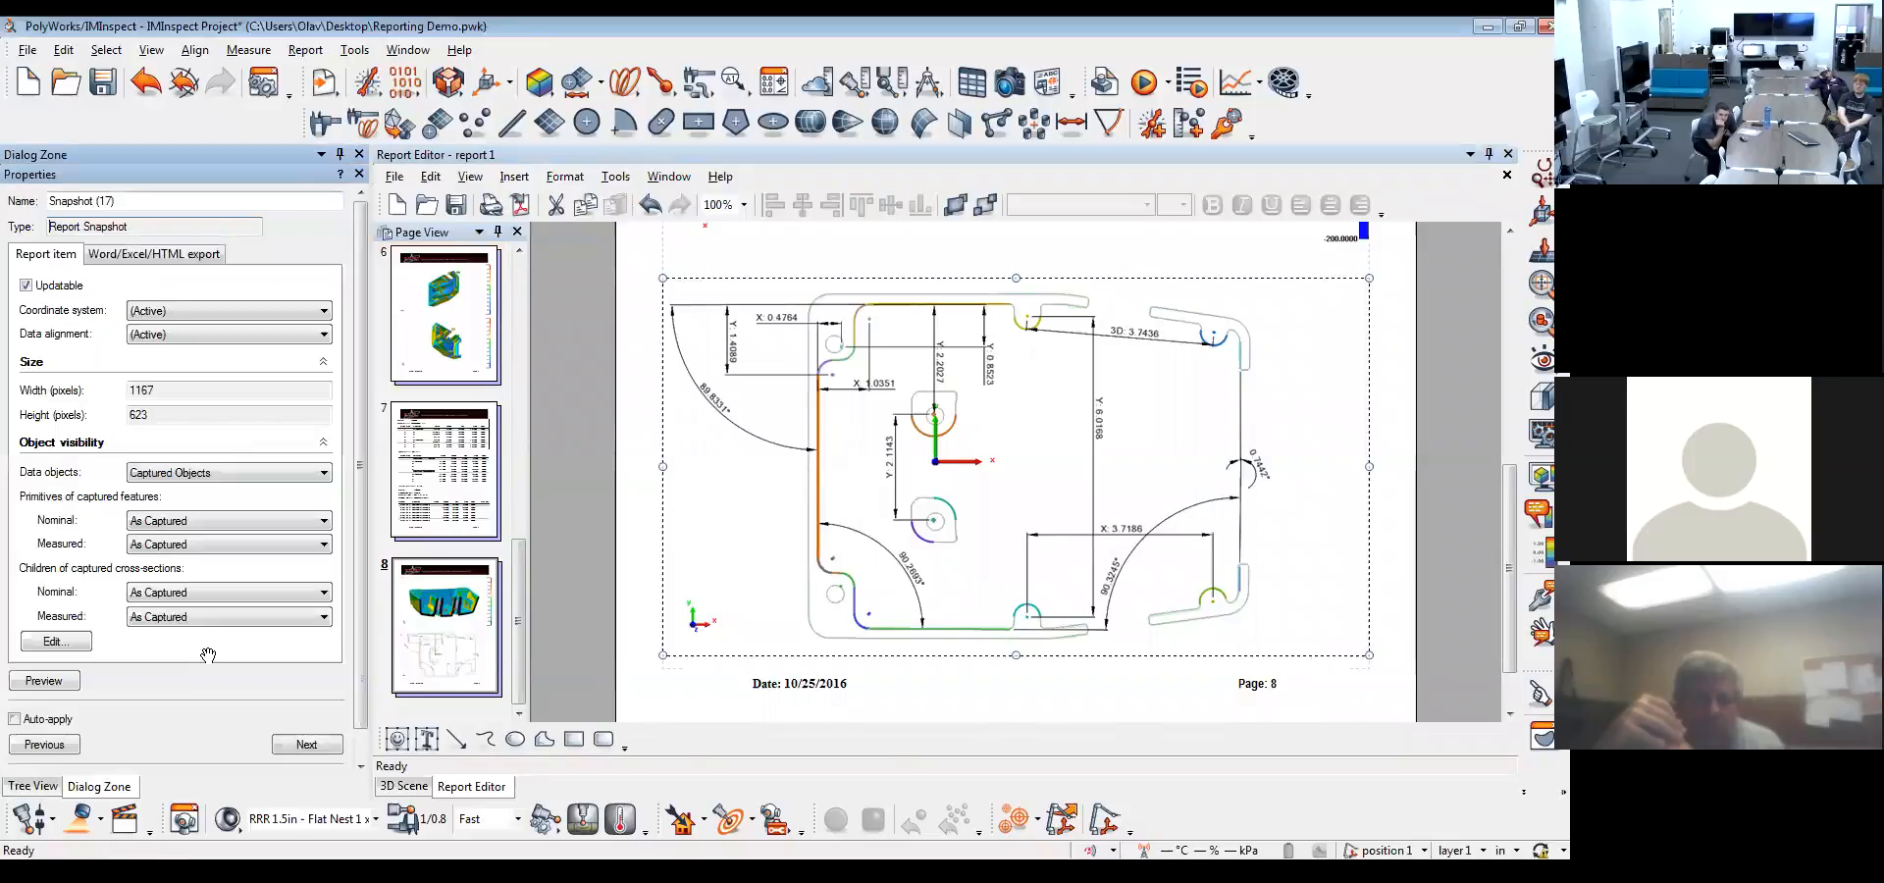
pyautogui.click(207, 338)
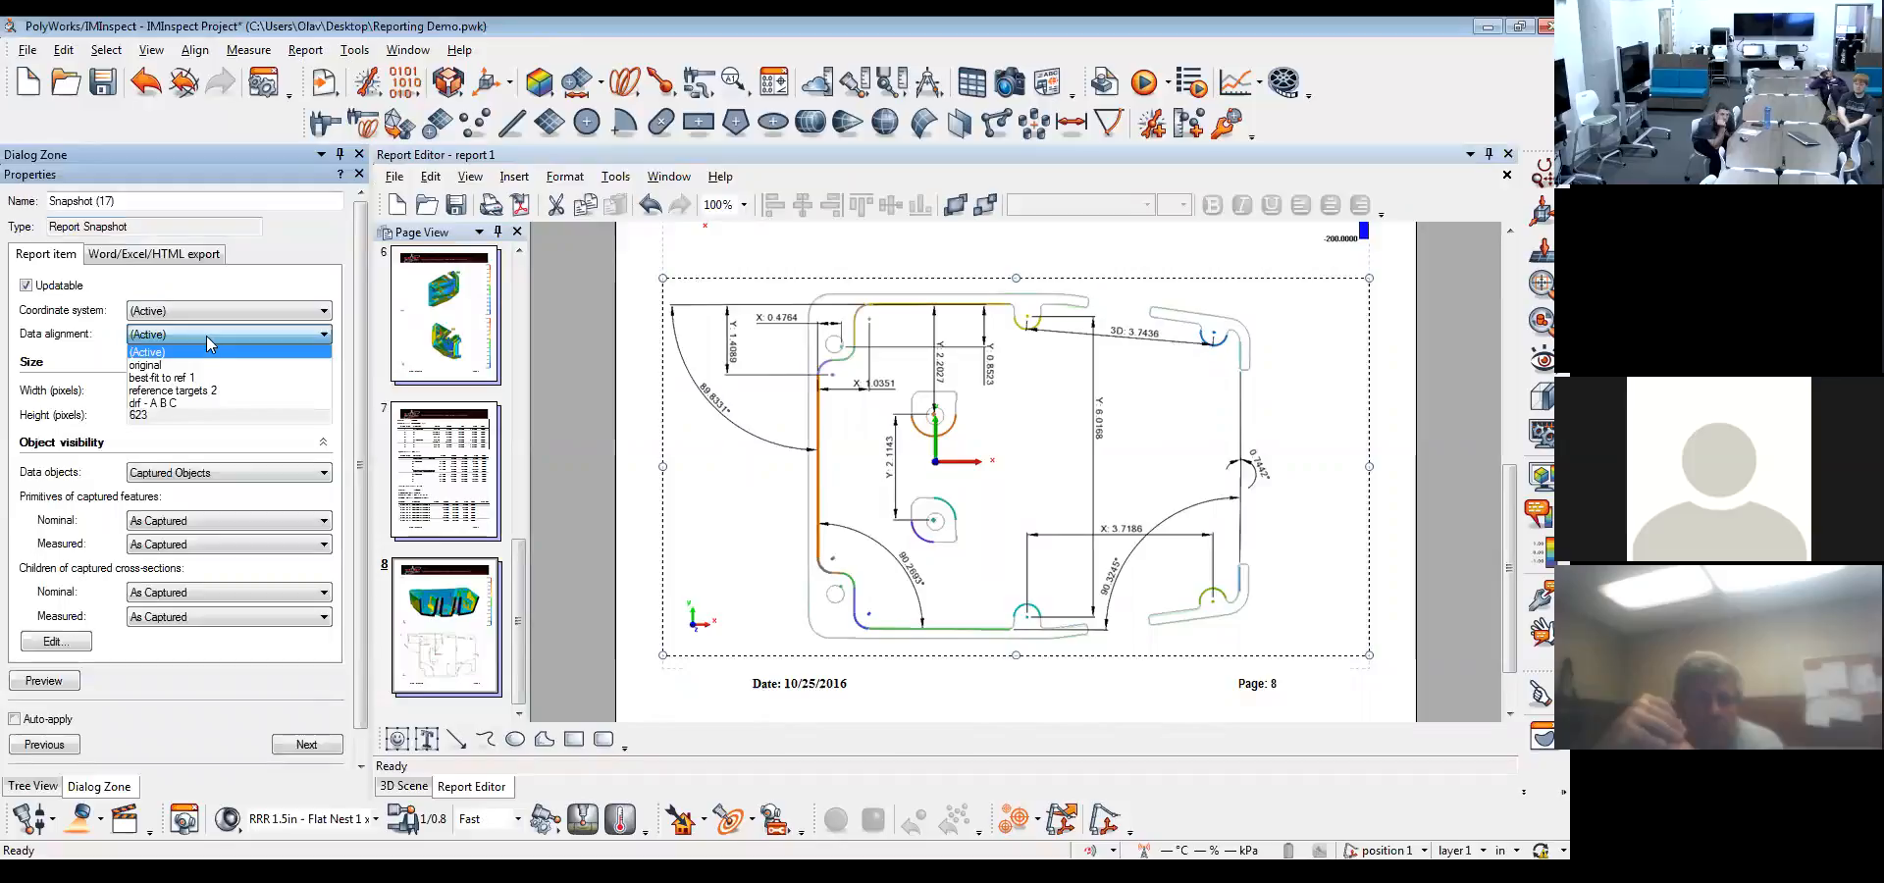
pyautogui.click(213, 403)
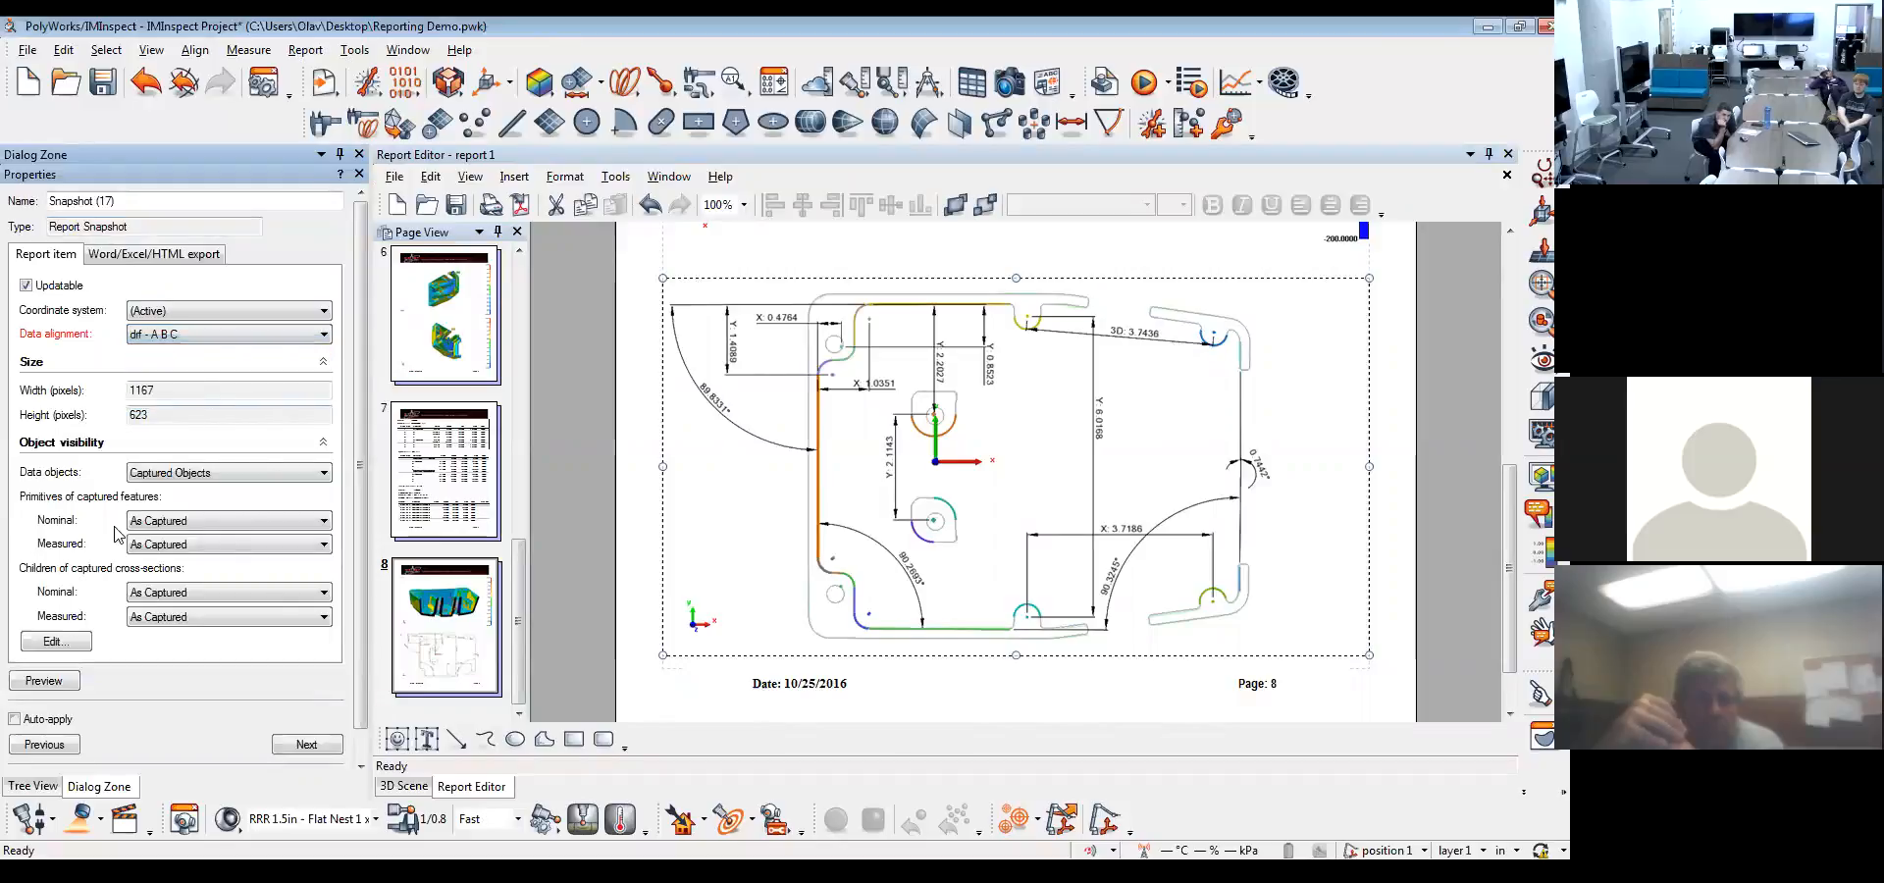
pyautogui.click(338, 743)
pyautogui.click(46, 481)
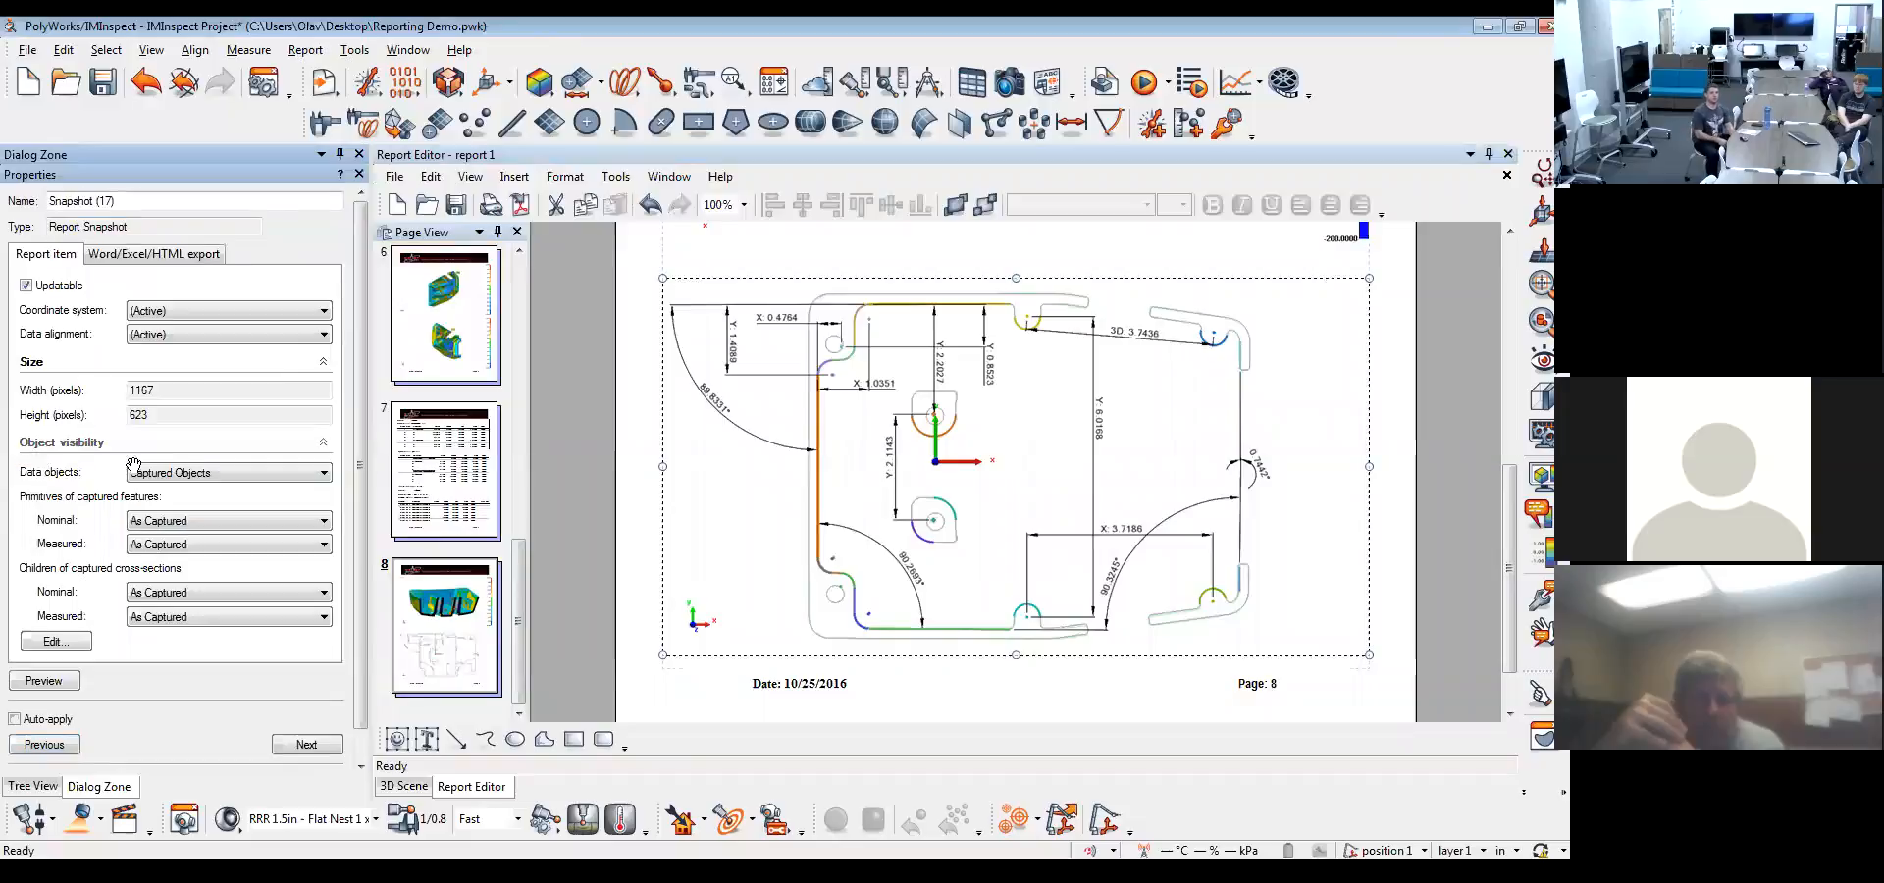
pyautogui.click(253, 338)
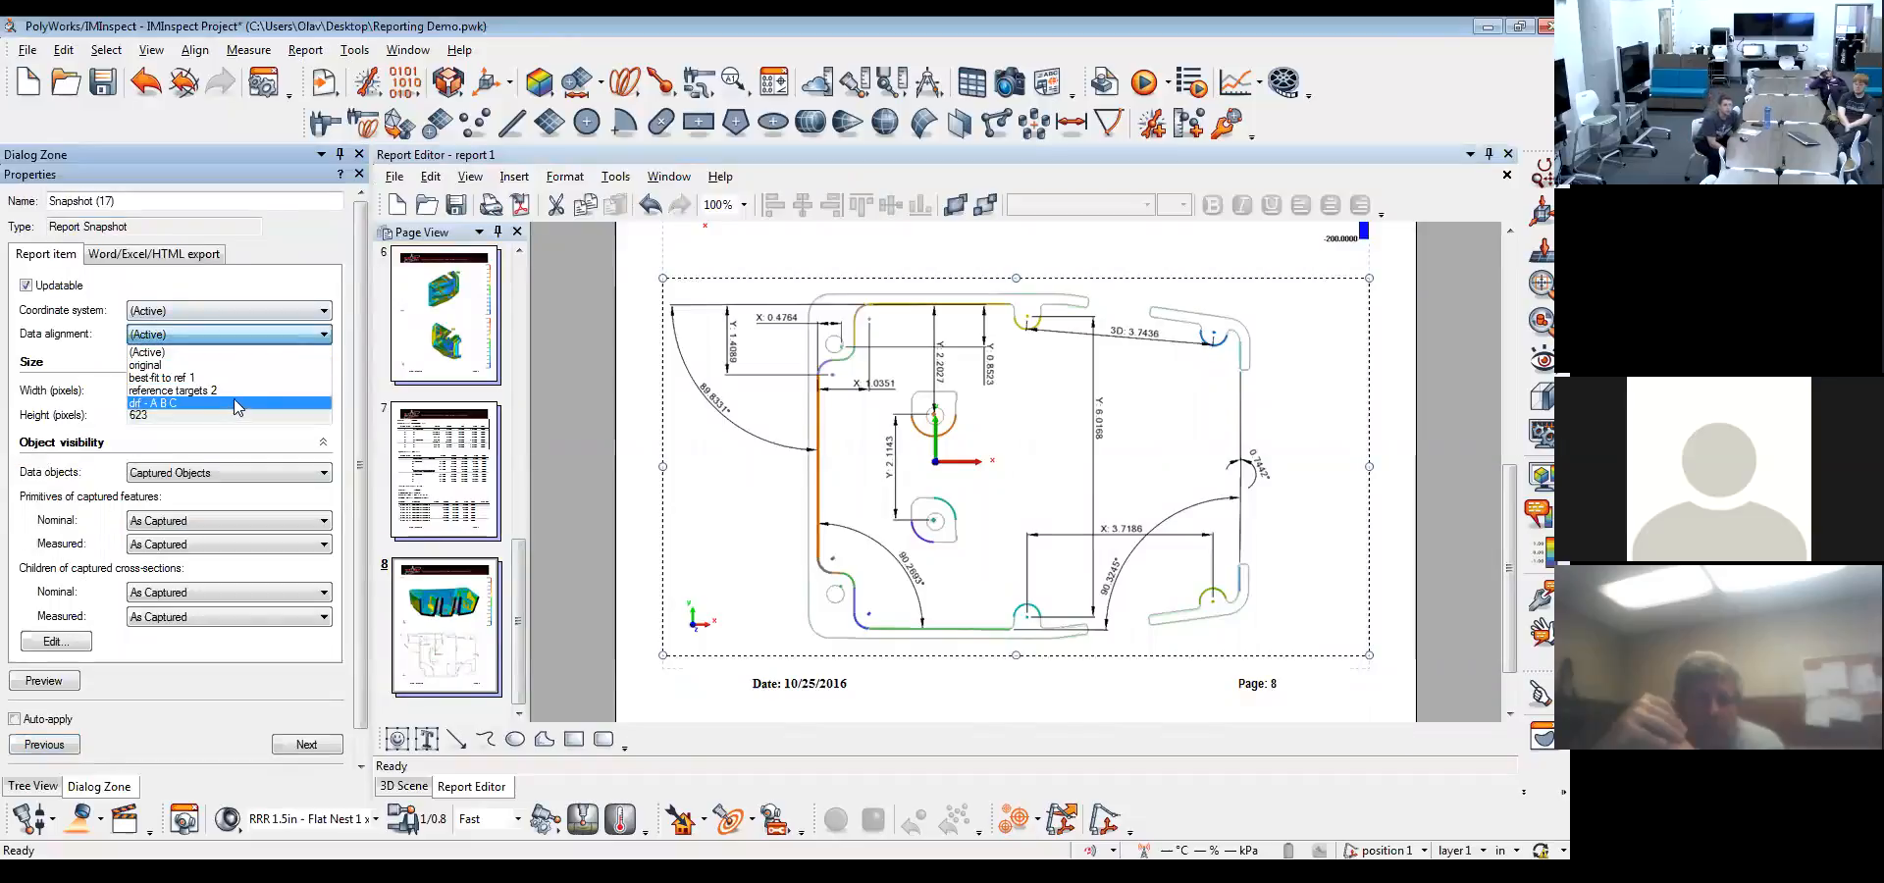
pyautogui.click(236, 404)
pyautogui.click(44, 721)
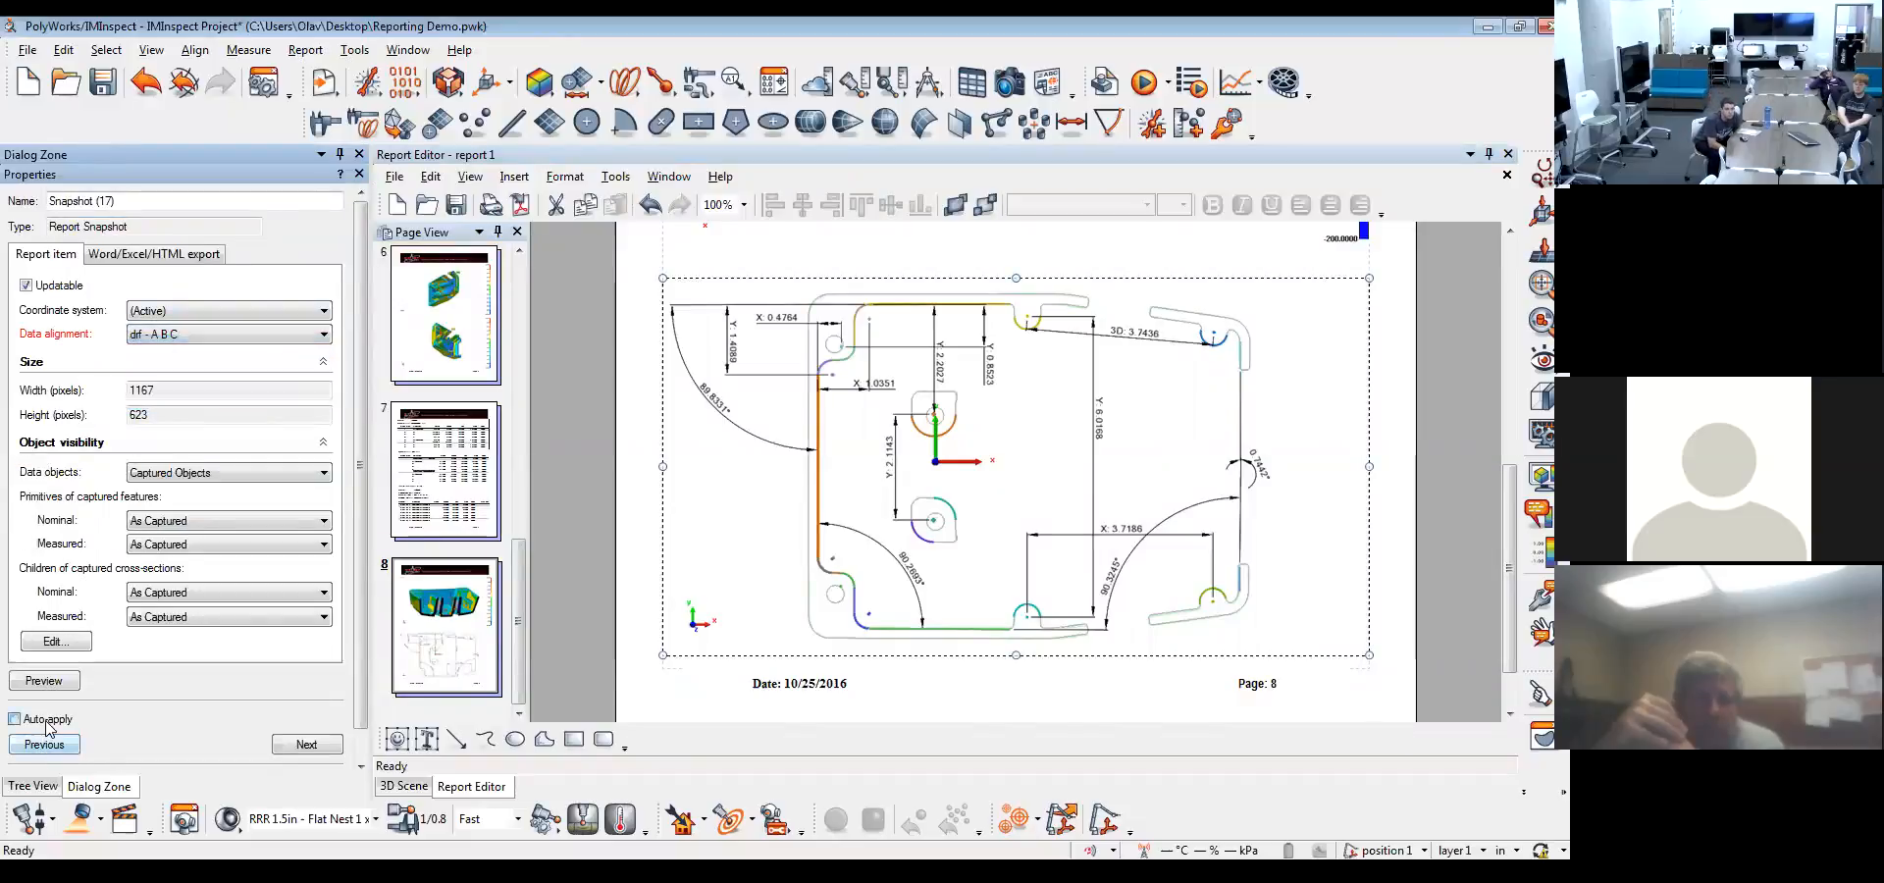
pyautogui.click(47, 750)
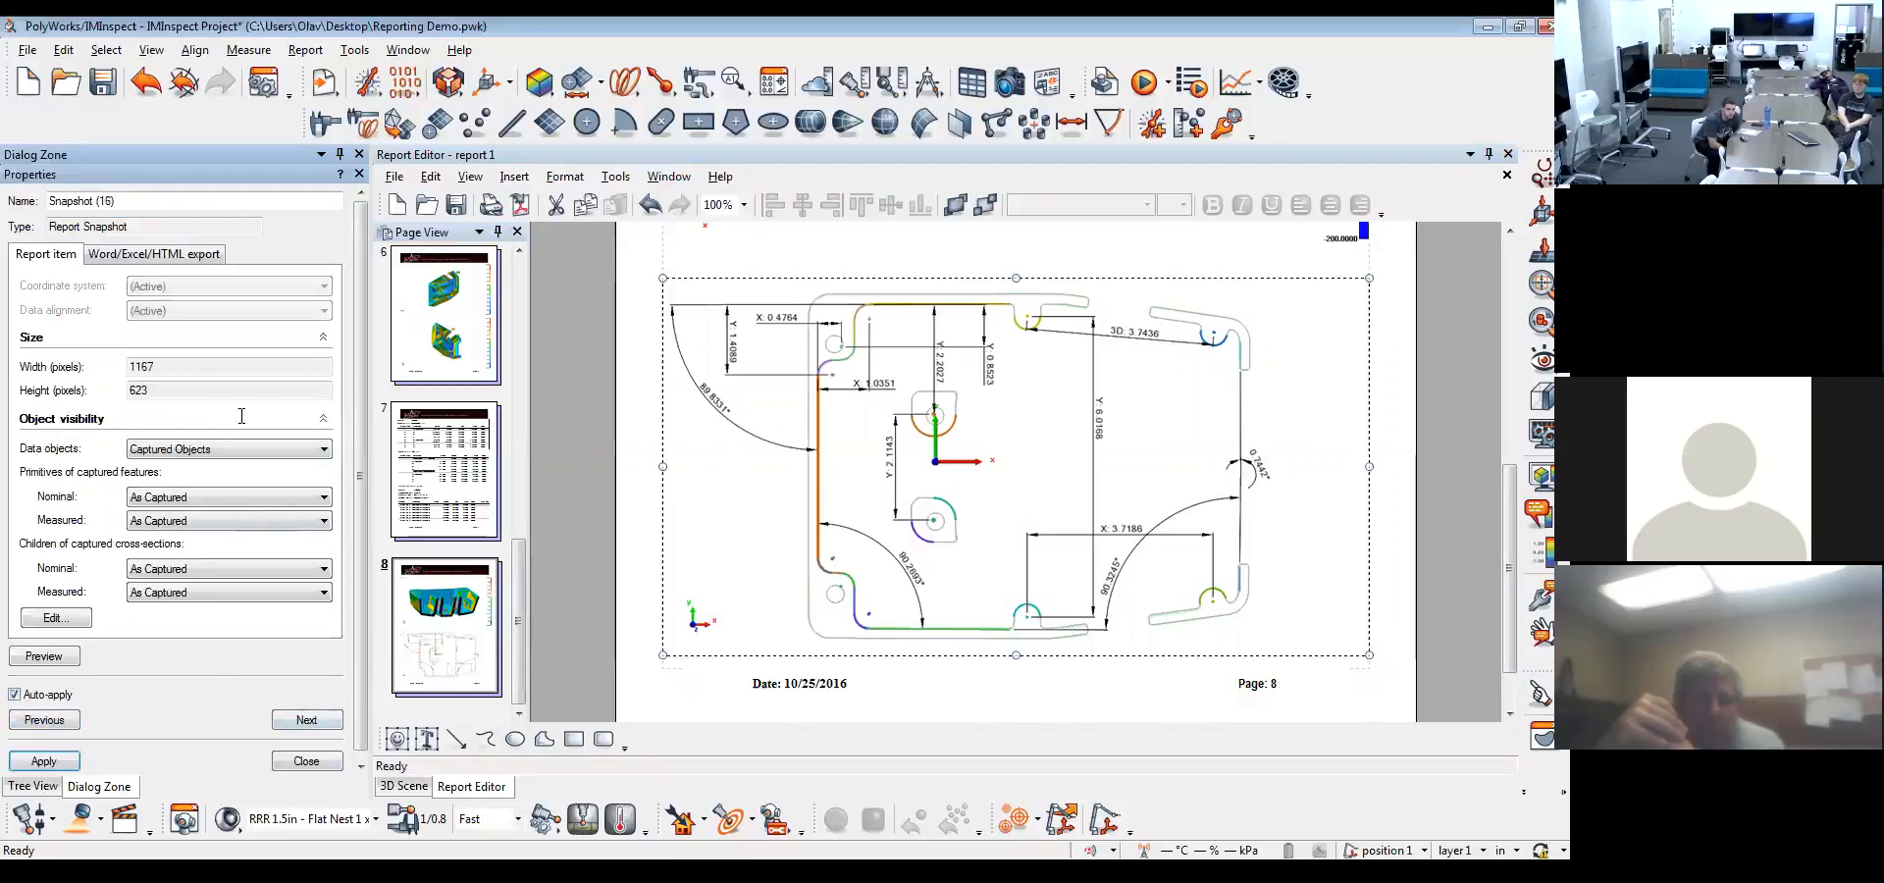
pyautogui.click(303, 761)
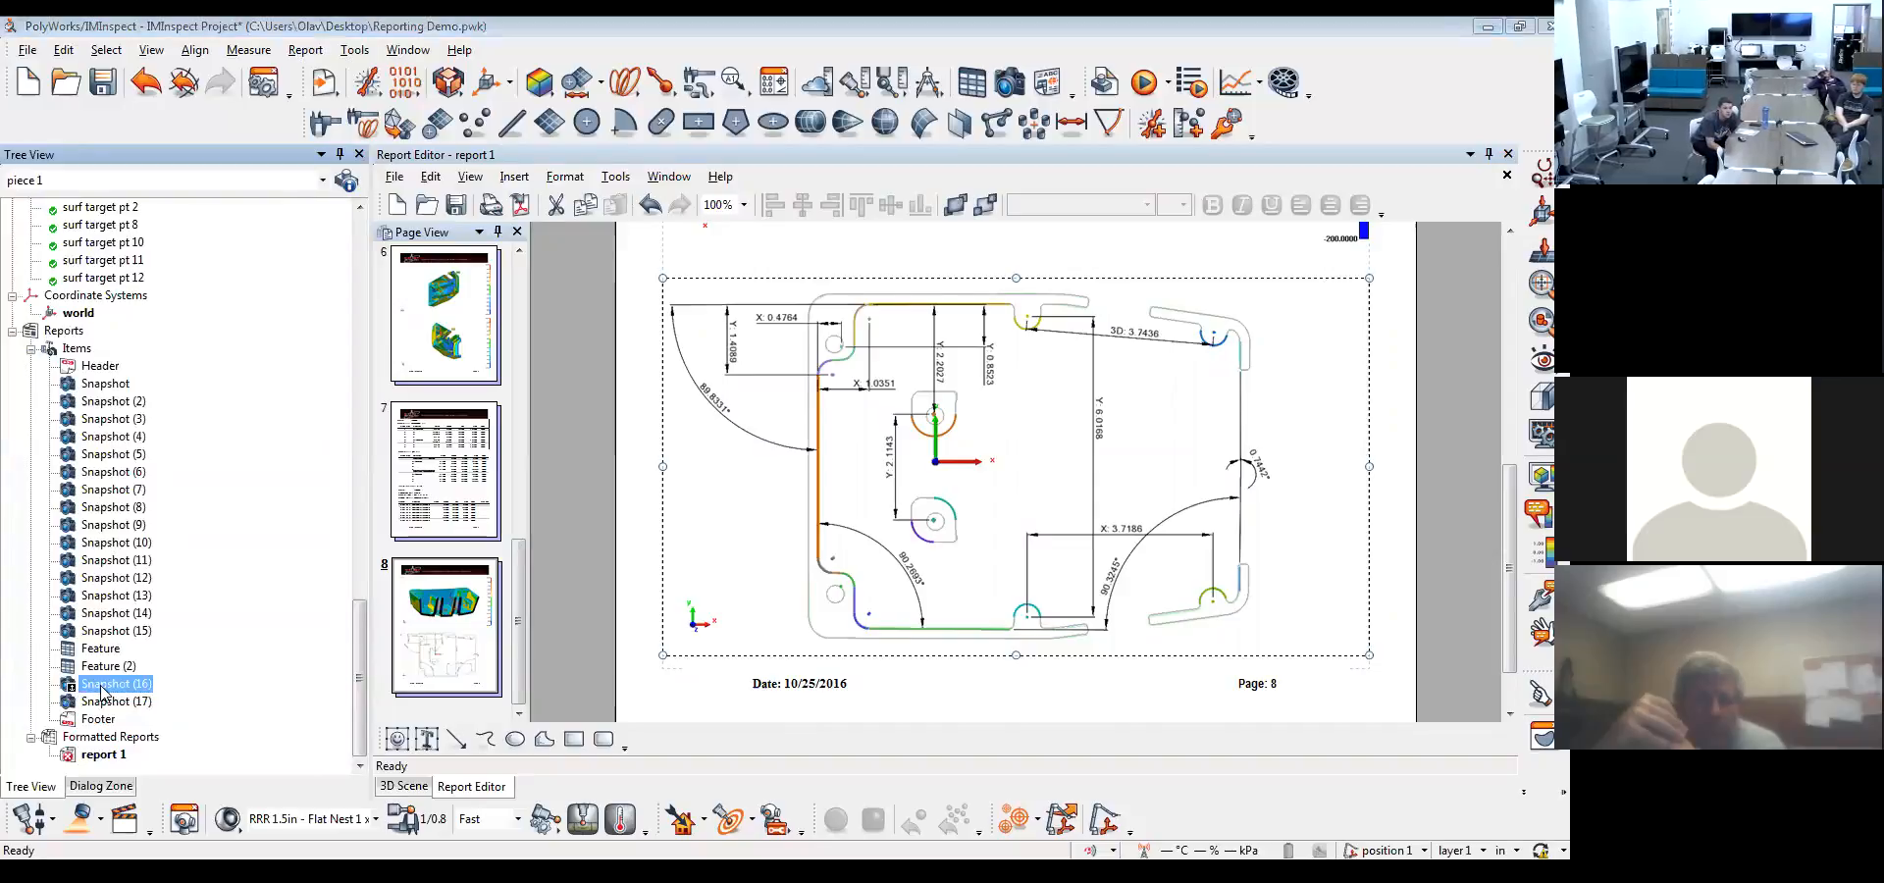
# Review the report item properties of Snapshot (16)
pyautogui.click(1526, 36)
pyautogui.rightClick(127, 694)
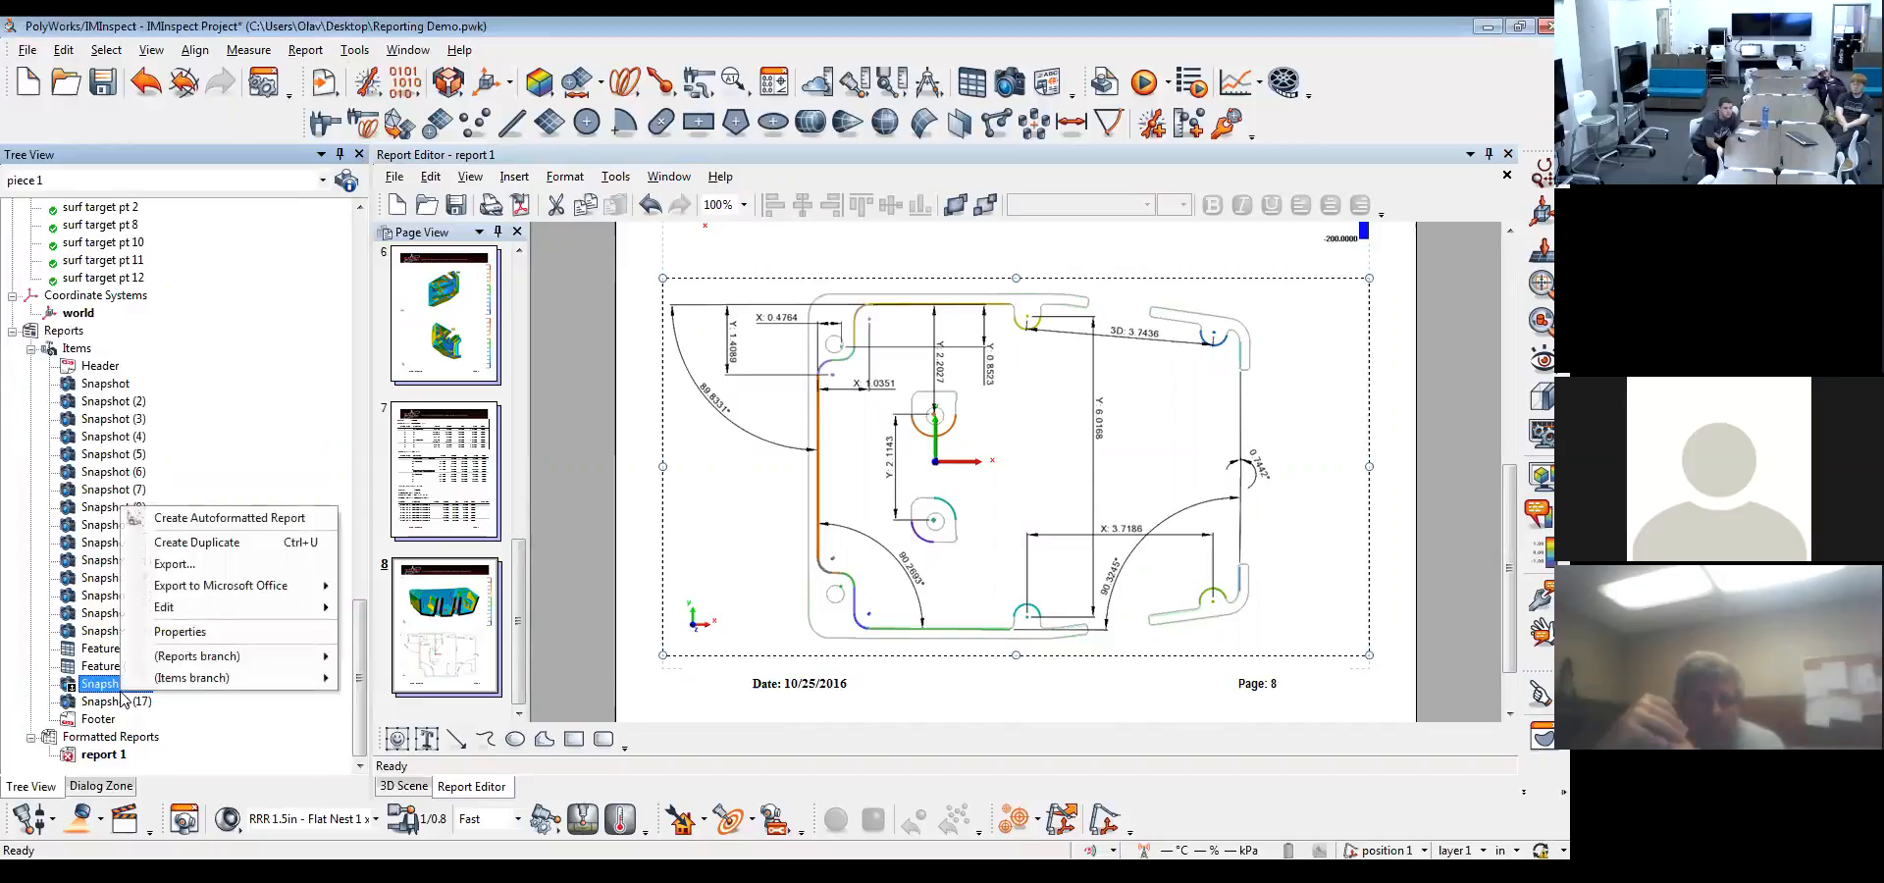
pyautogui.click(194, 636)
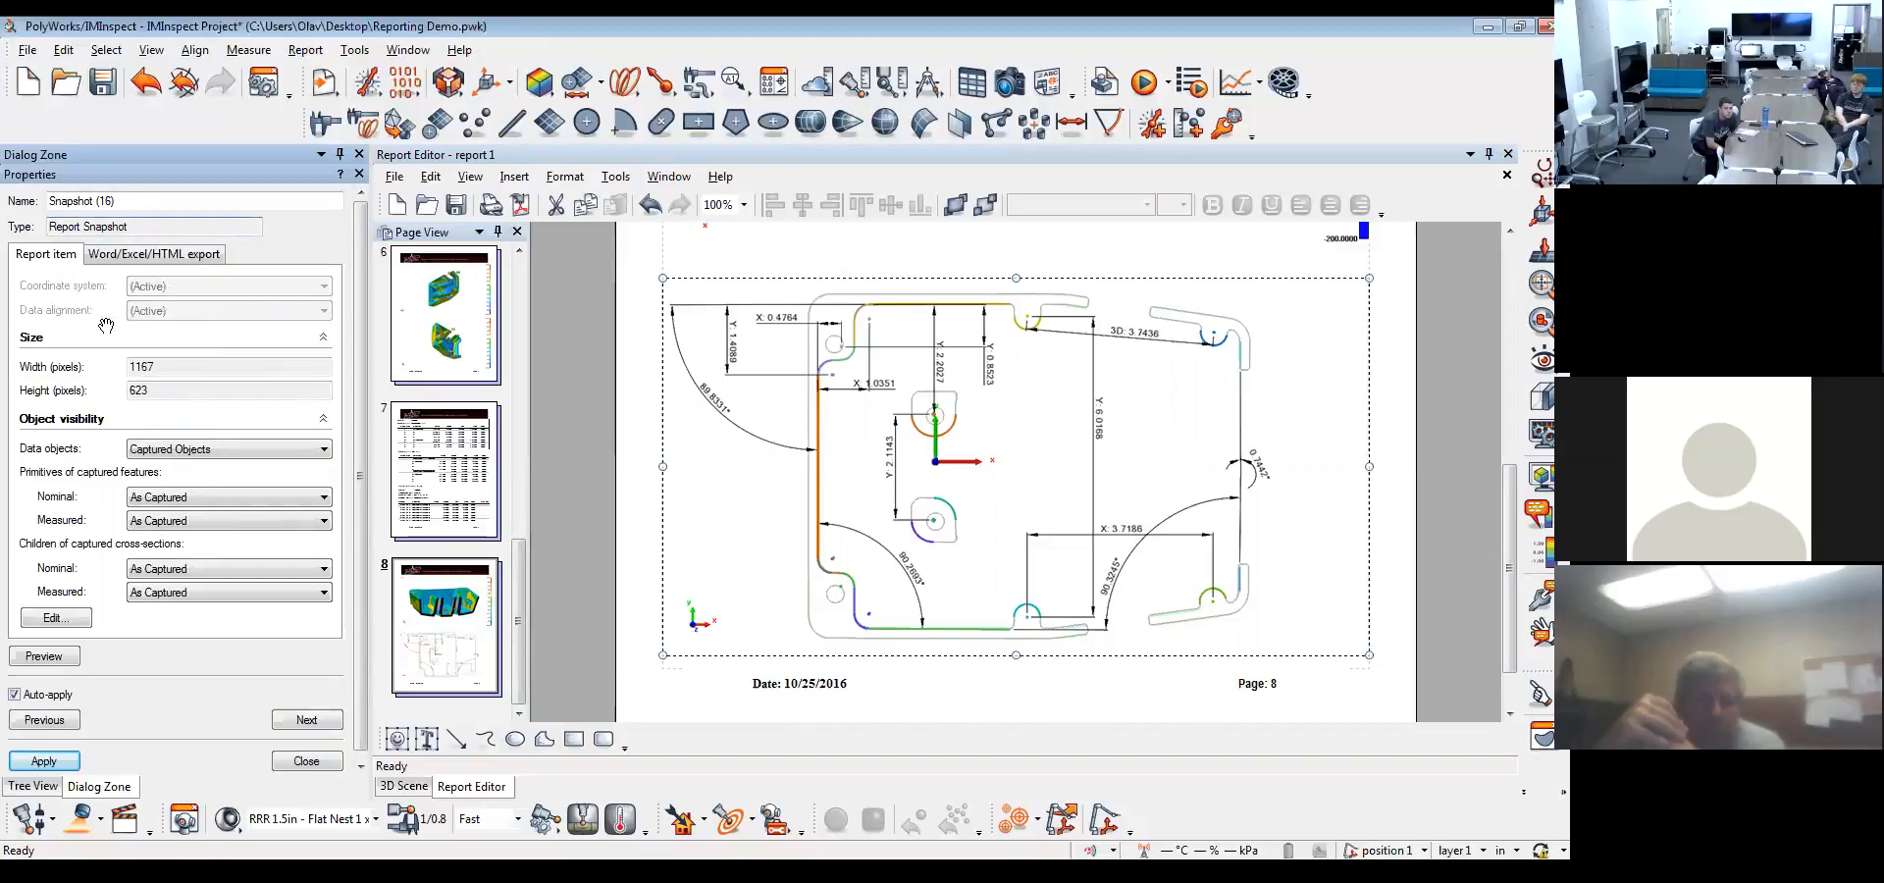
pyautogui.click(307, 761)
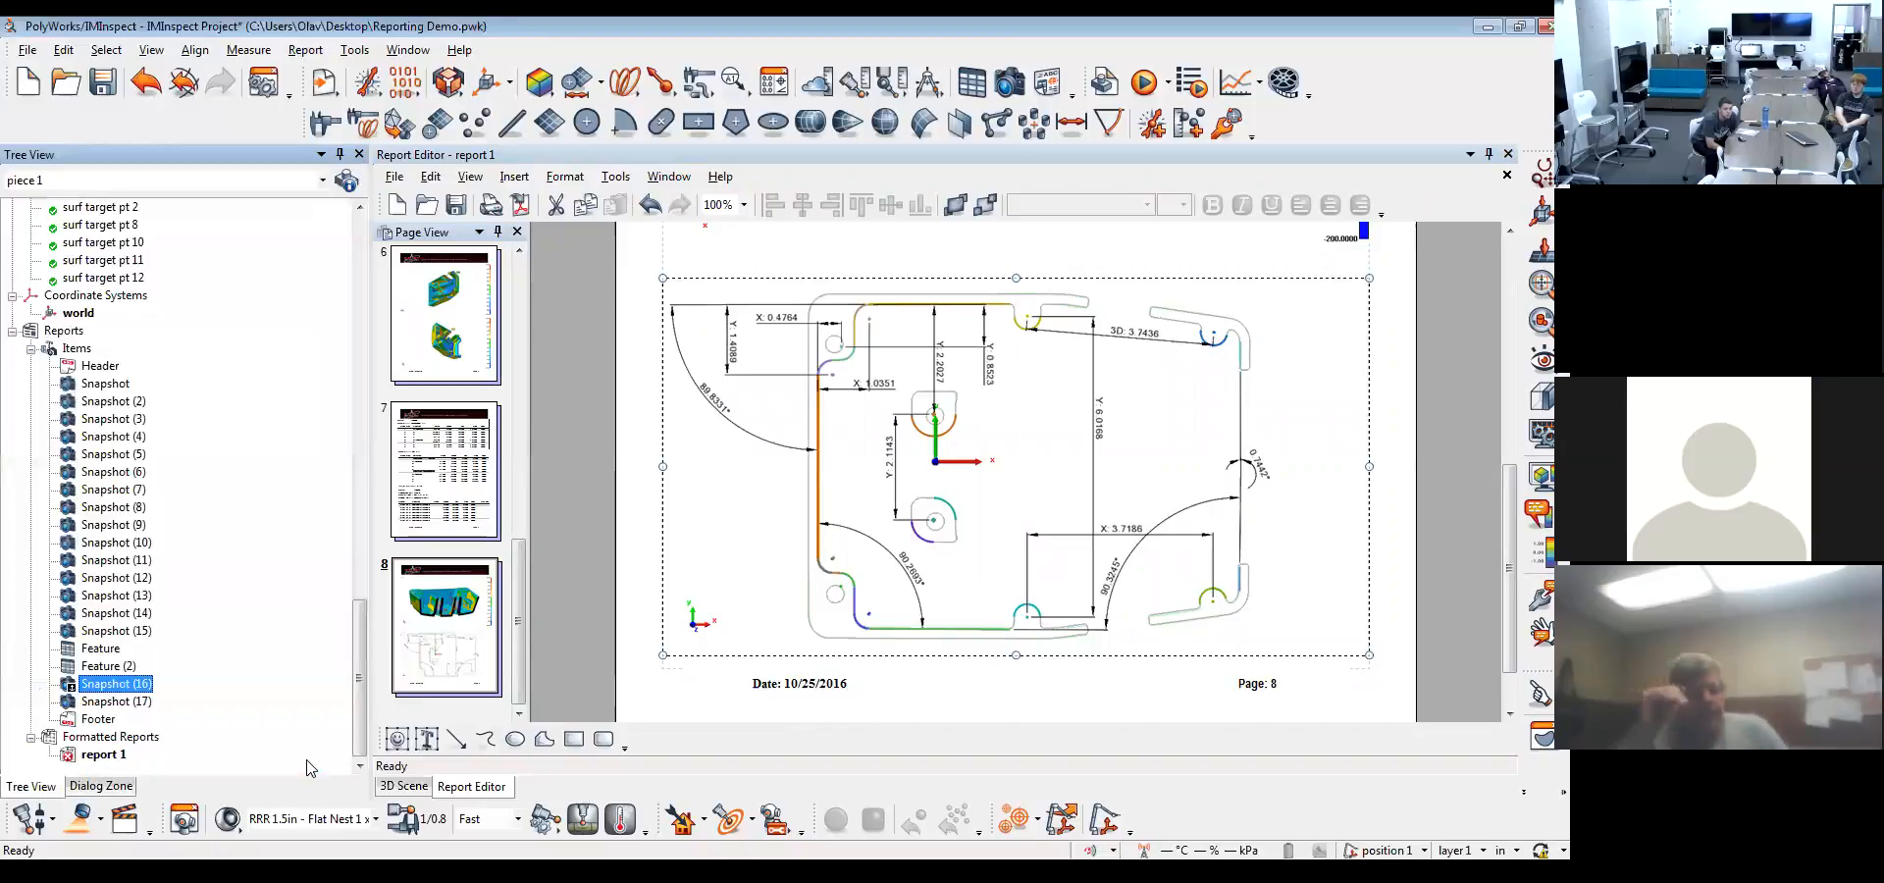
# Set the data alignment of the Feature (2) report table to drf - A B C
pyautogui.click(106, 667)
pyautogui.rightClick(108, 669)
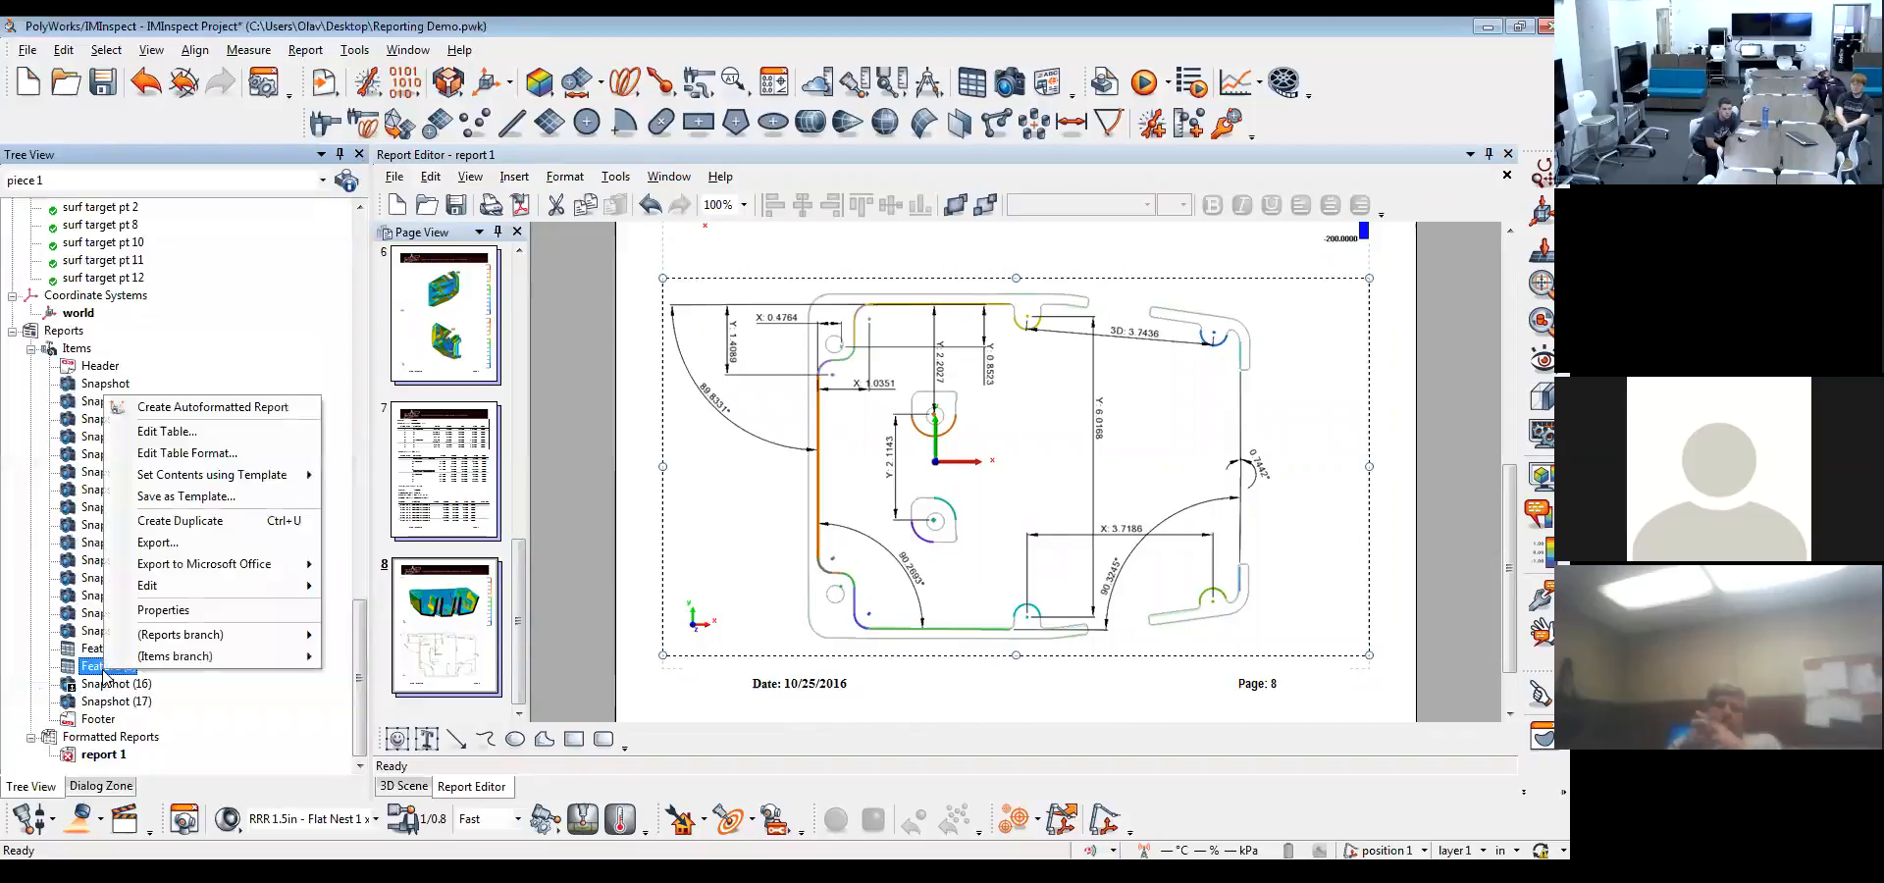
pyautogui.click(159, 612)
pyautogui.click(177, 357)
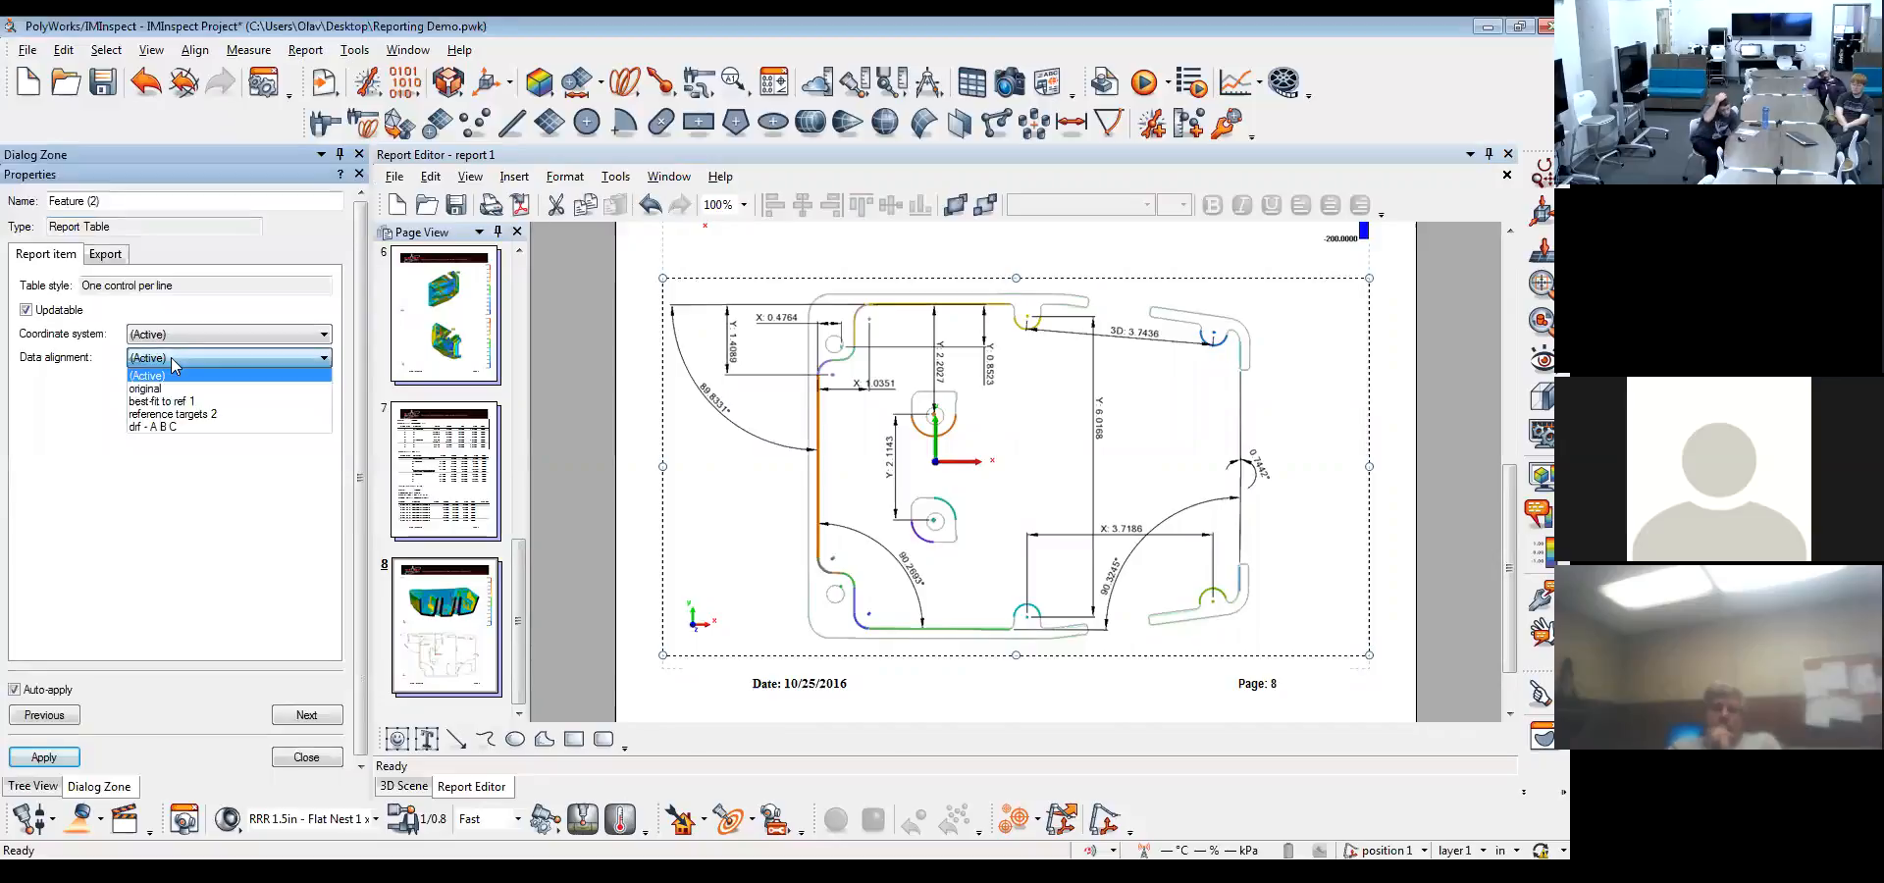
pyautogui.click(169, 431)
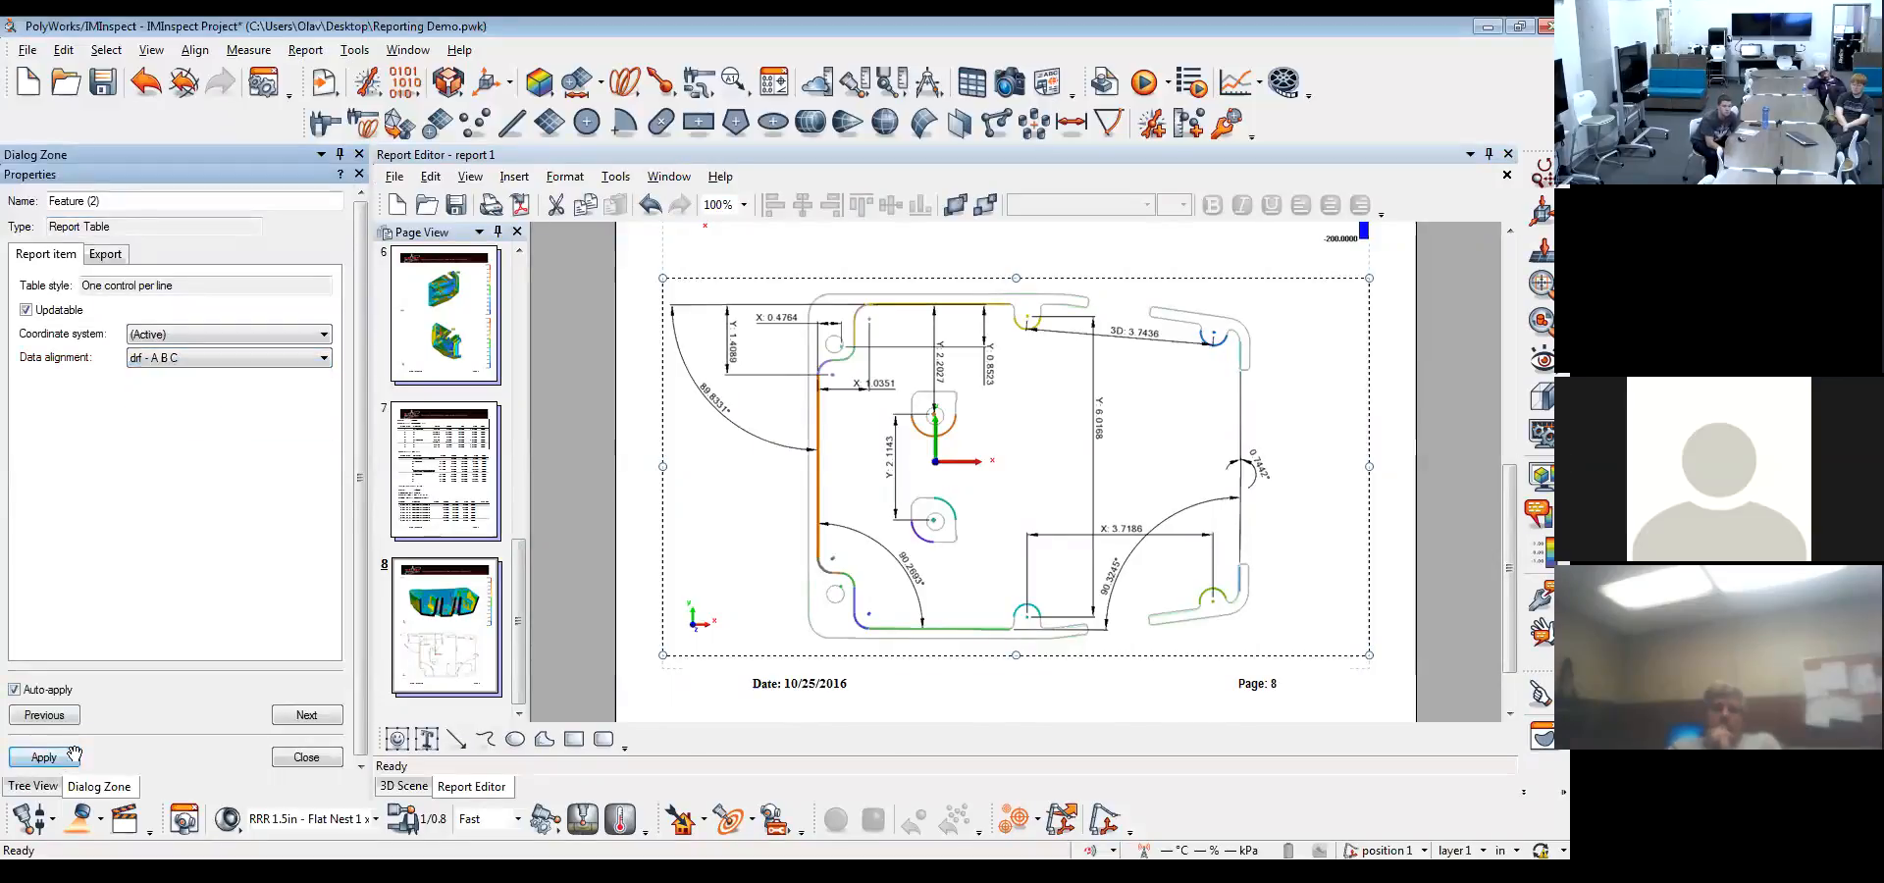
pyautogui.click(324, 760)
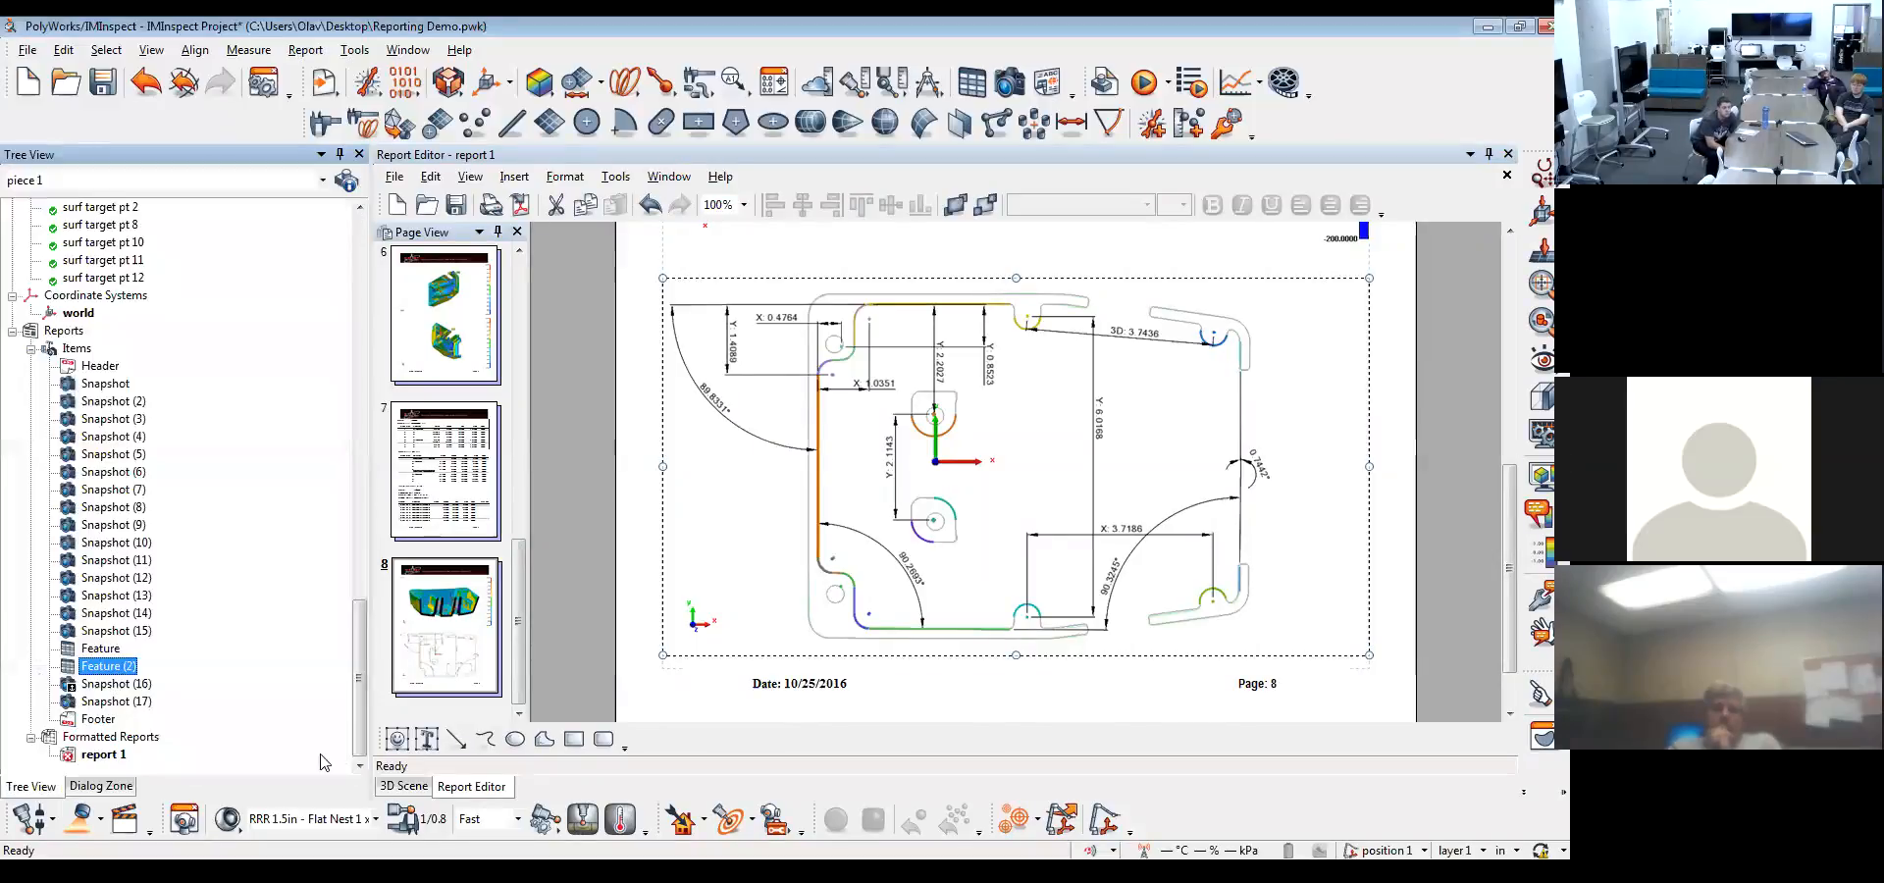
# Remove the length units, coordinate system and linked objects from the Comparison Point Table header on page 7
pyautogui.click(422, 483)
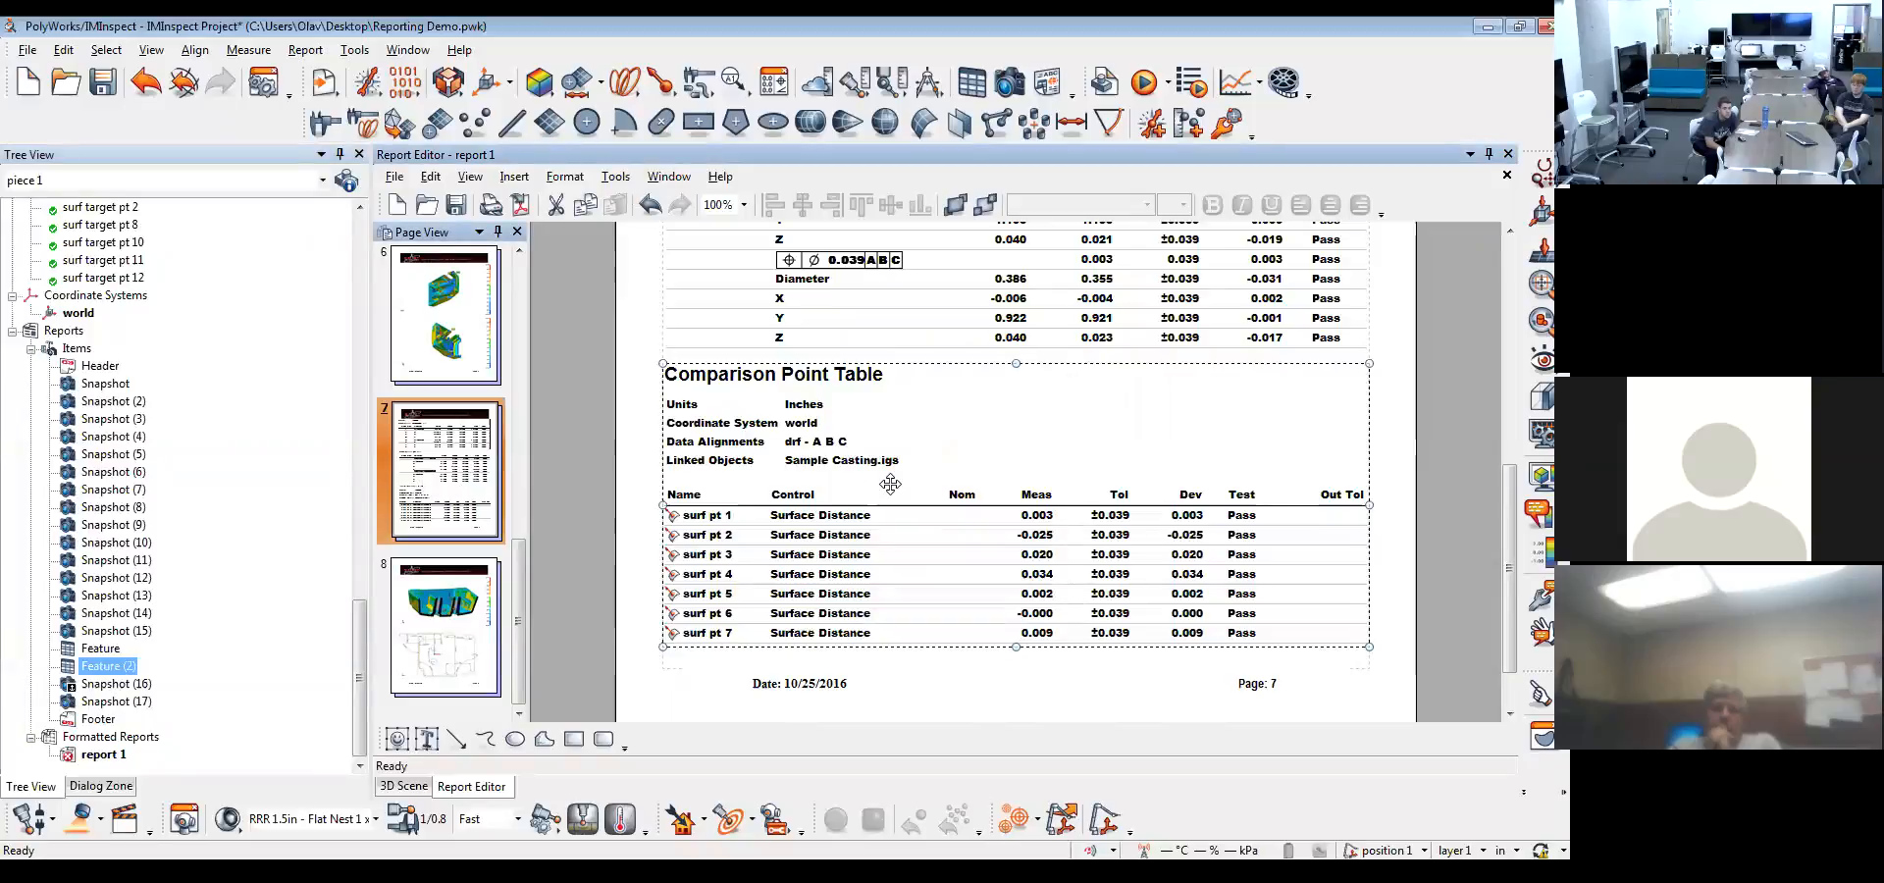
pyautogui.rightClick(783, 416)
pyautogui.click(822, 424)
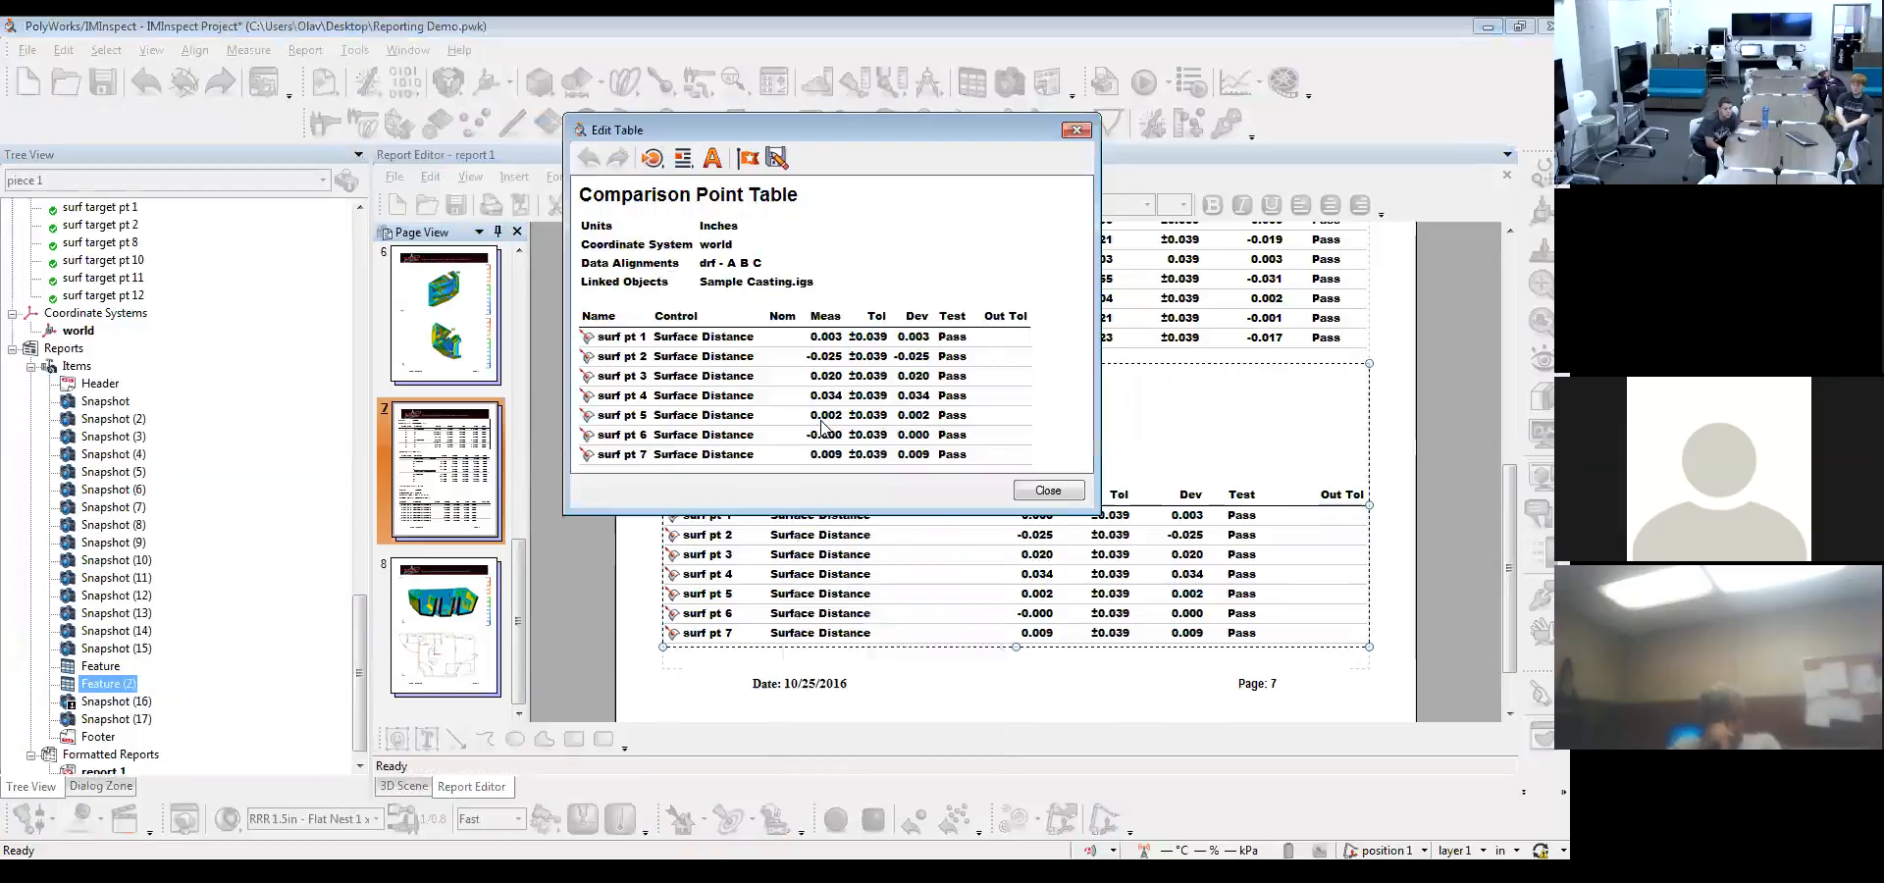
pyautogui.moveTo(793, 130); pyautogui.dragTo(351, 88)
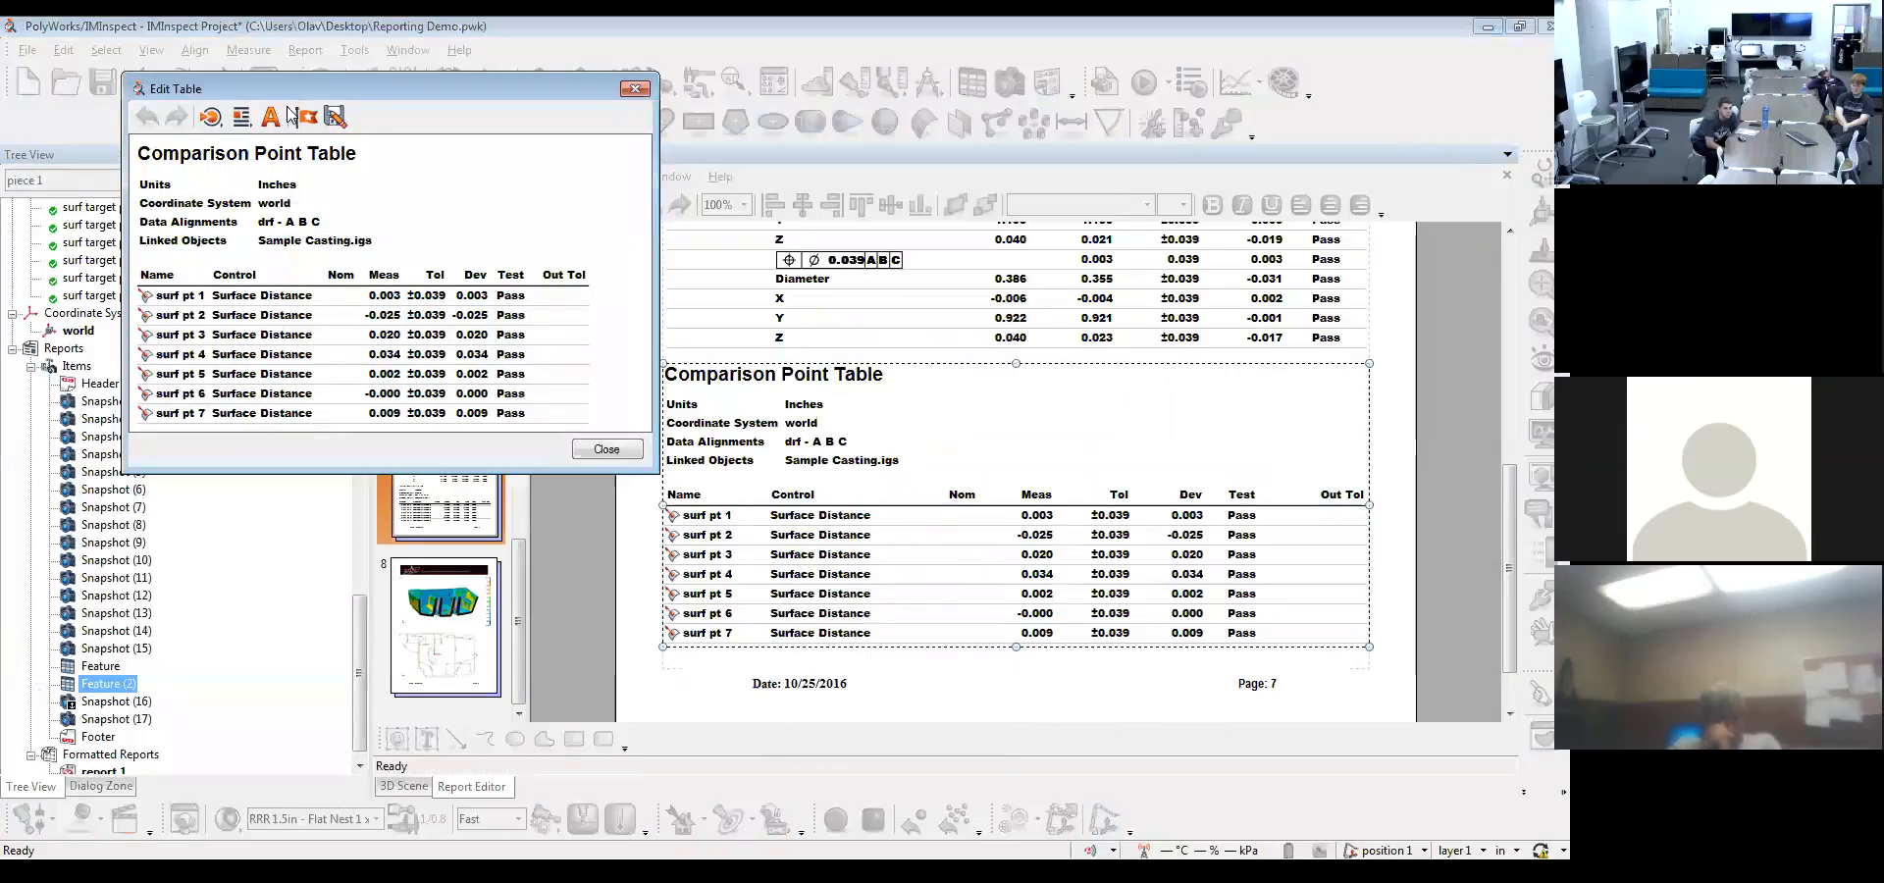
pyautogui.rightClick(270, 155)
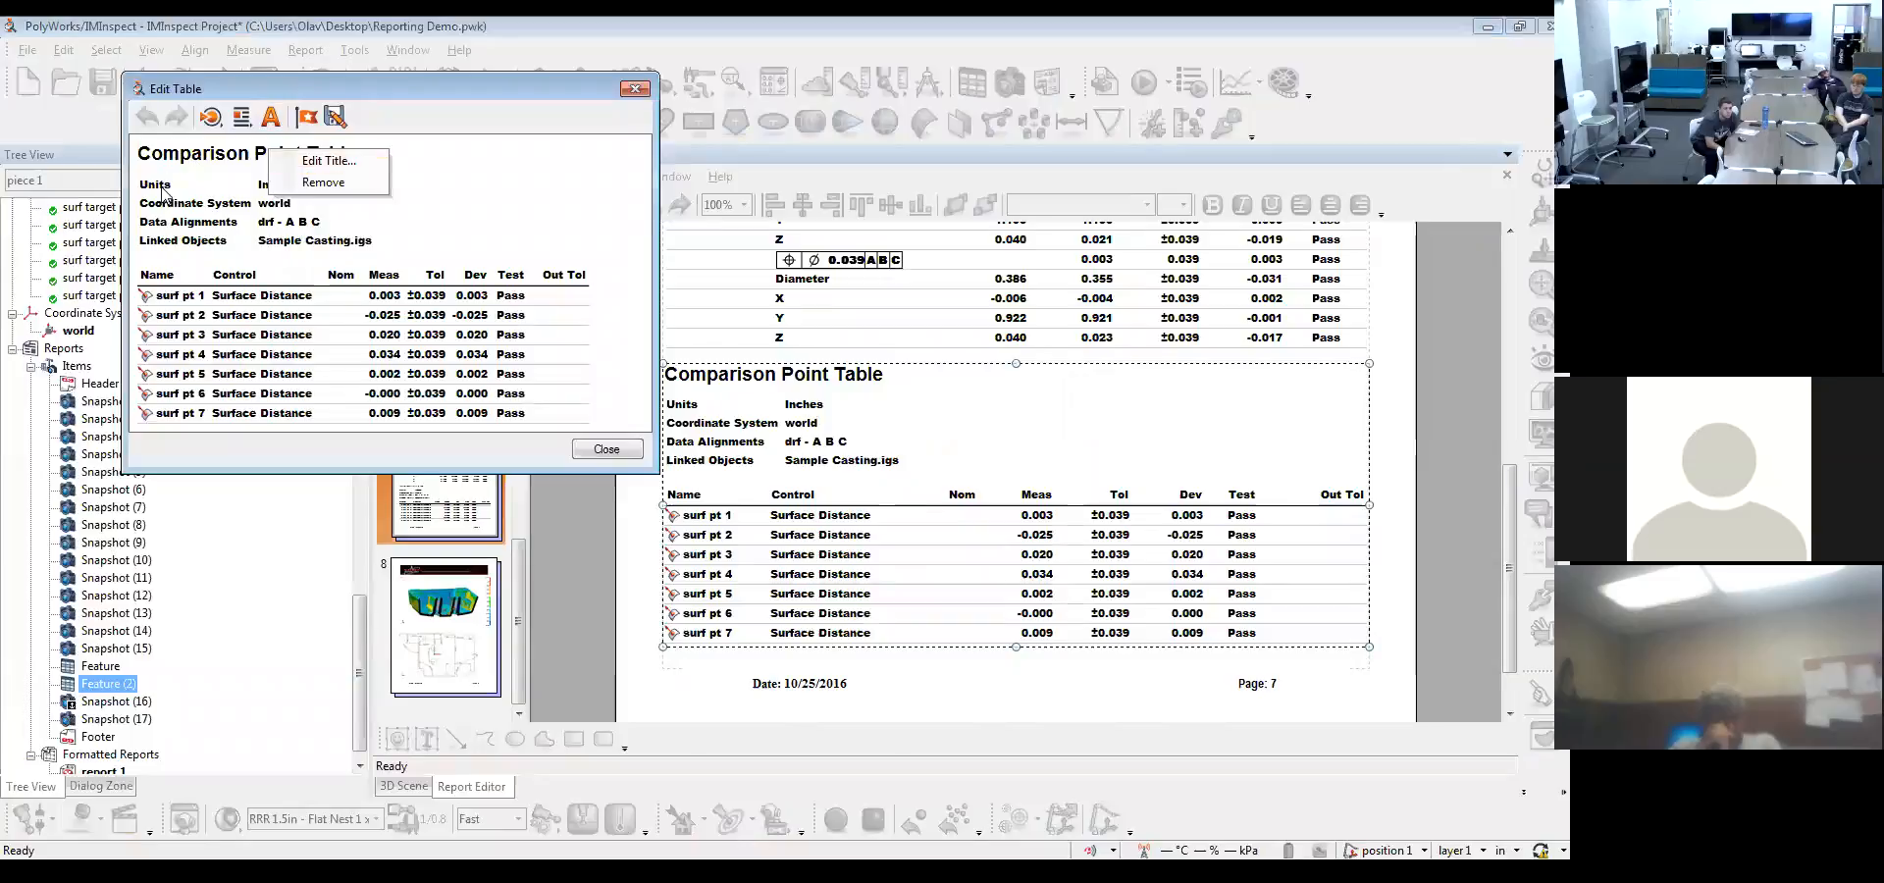
pyautogui.rightClick(162, 192)
pyautogui.click(217, 223)
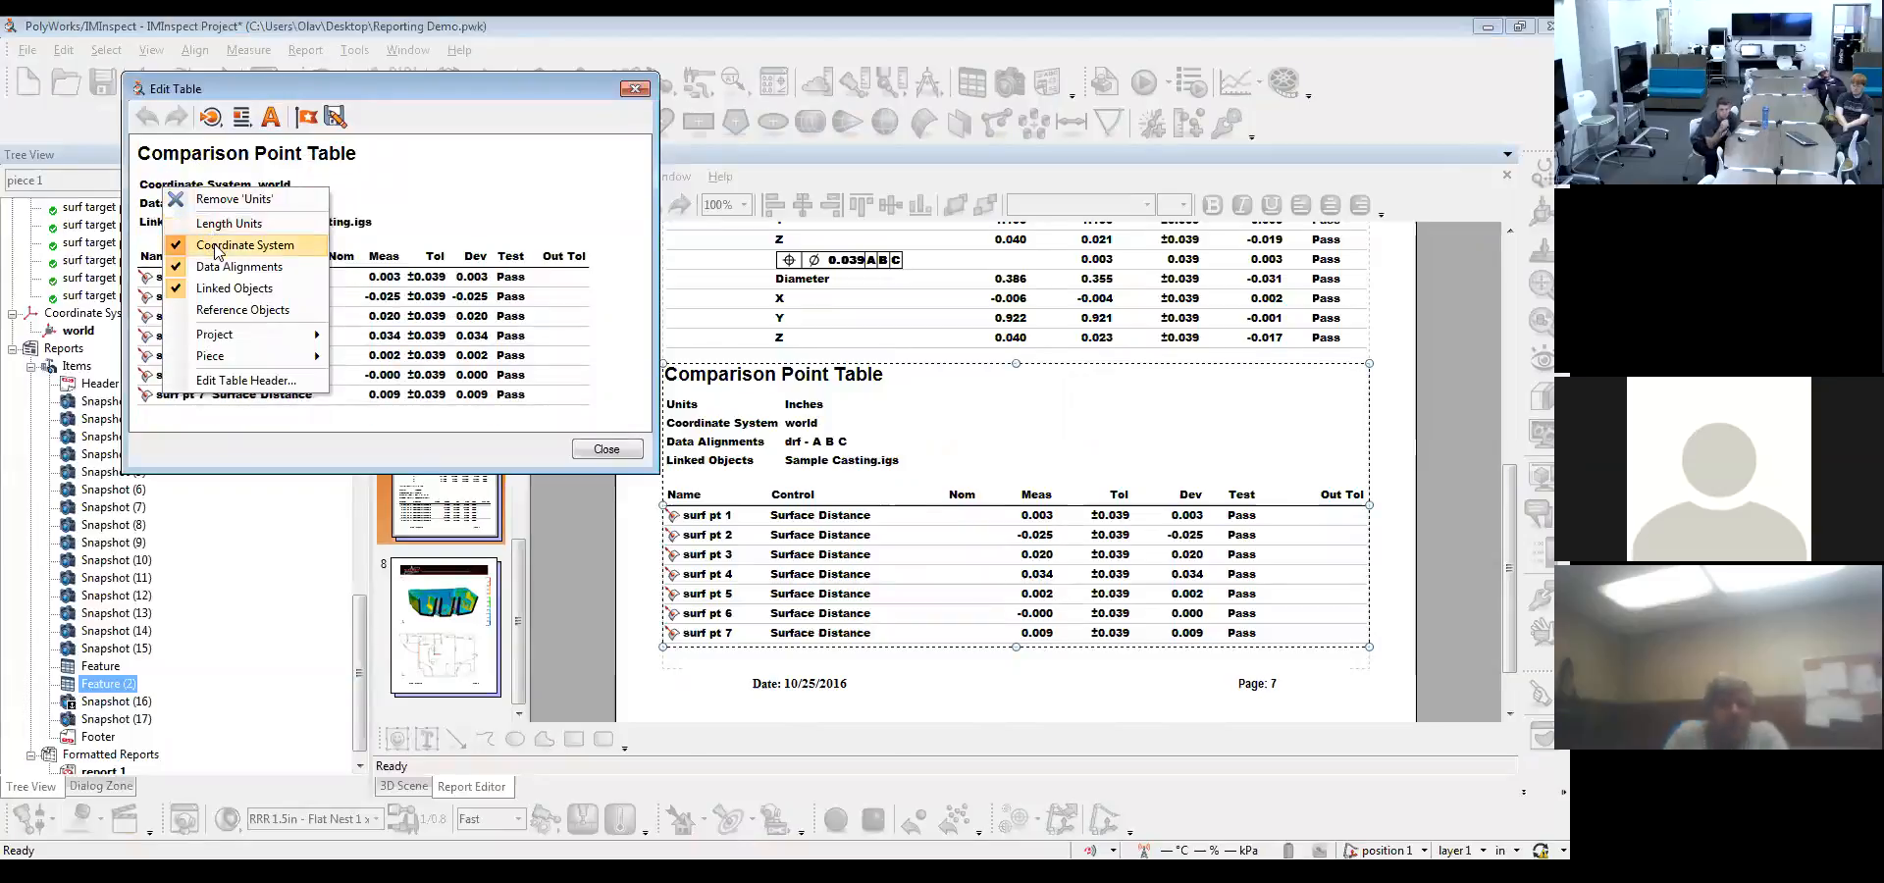
pyautogui.click(218, 247)
pyautogui.click(228, 288)
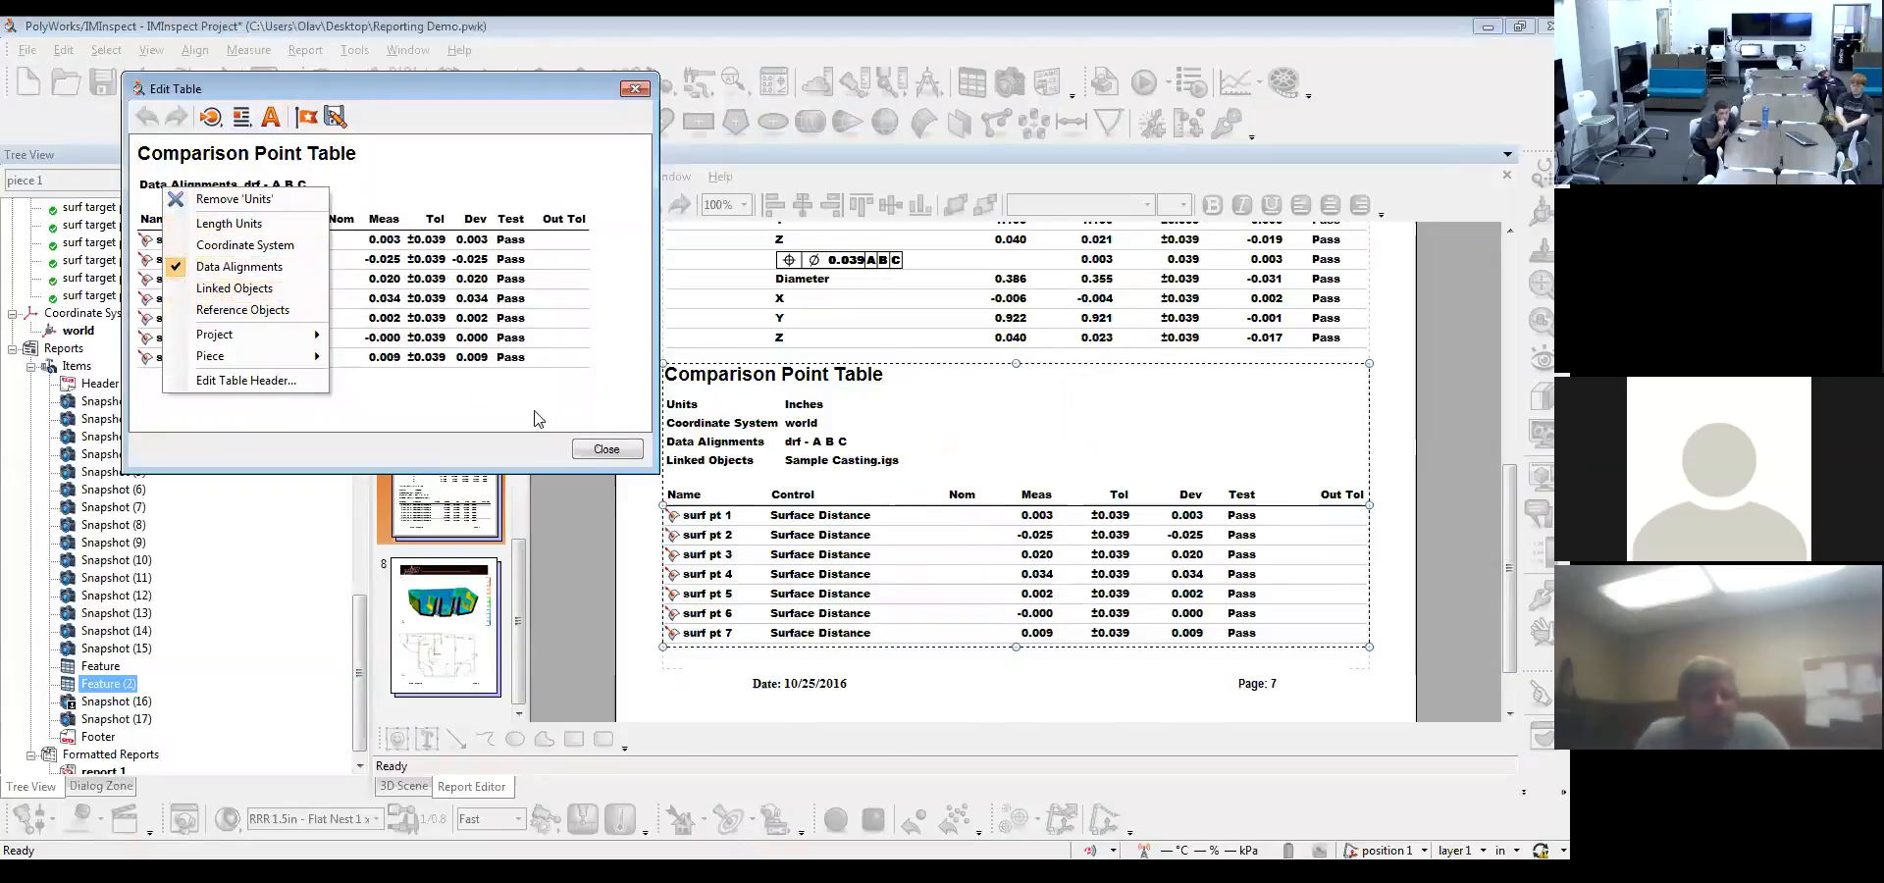
pyautogui.click(606, 450)
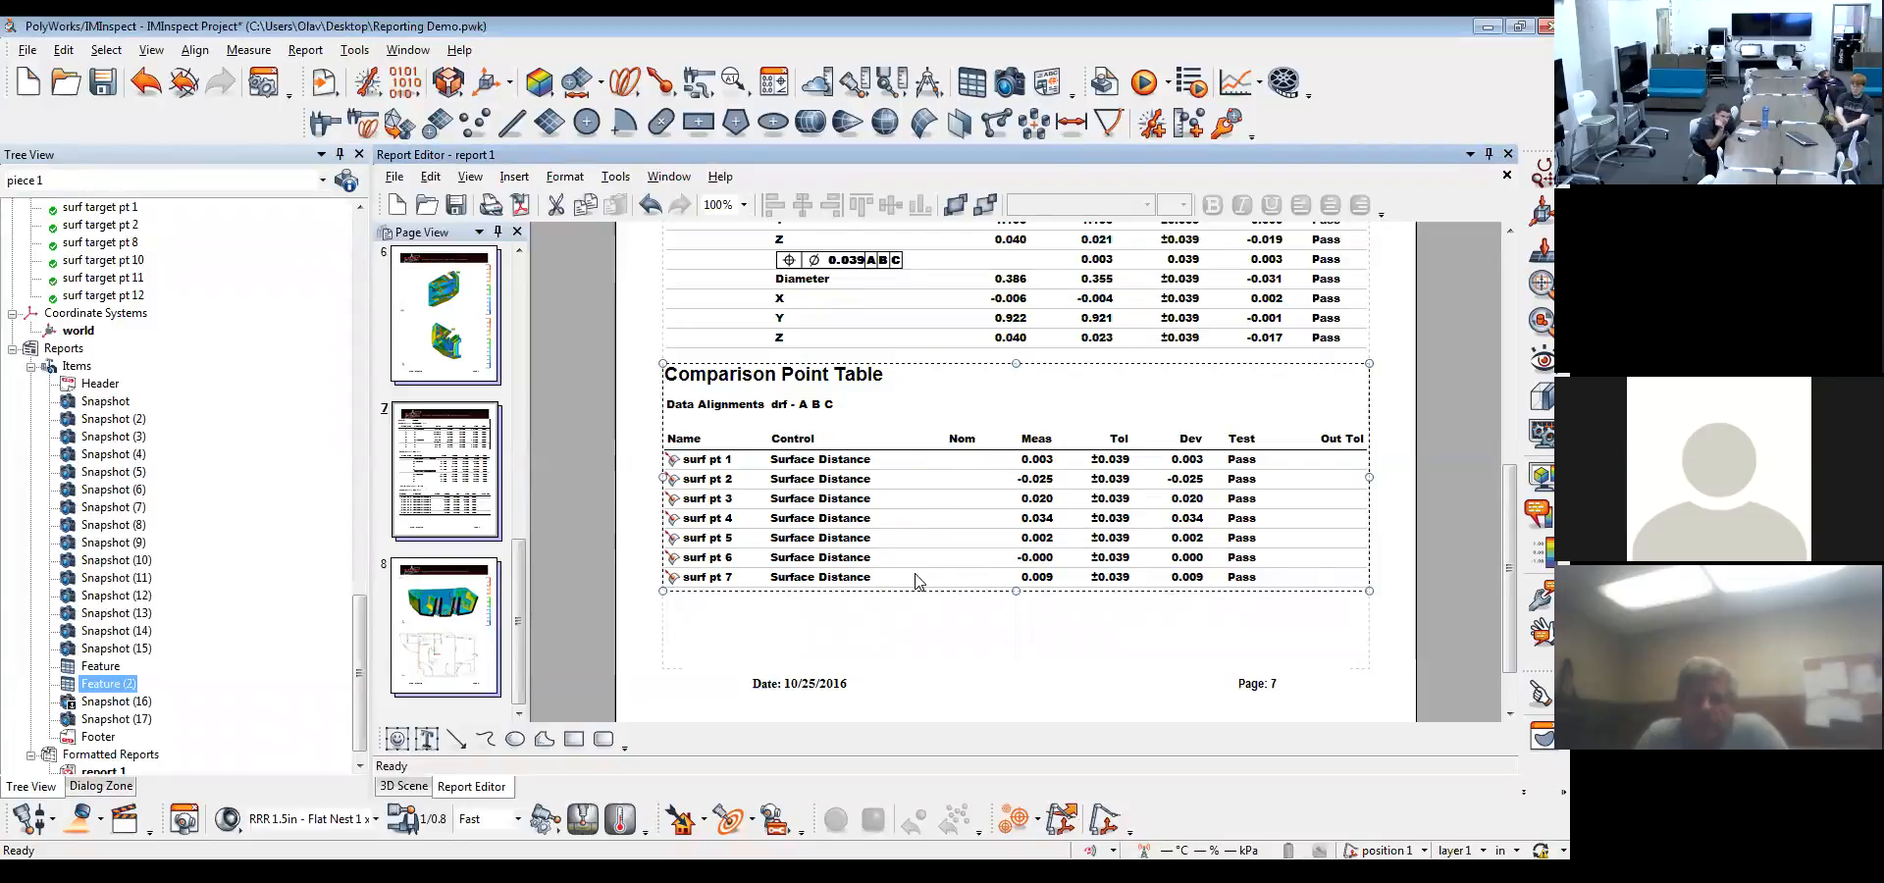
# Add the feature Name column to the position and diameter table directly above the Comparison Point Table
pyautogui.scroll(1, 937, 622)
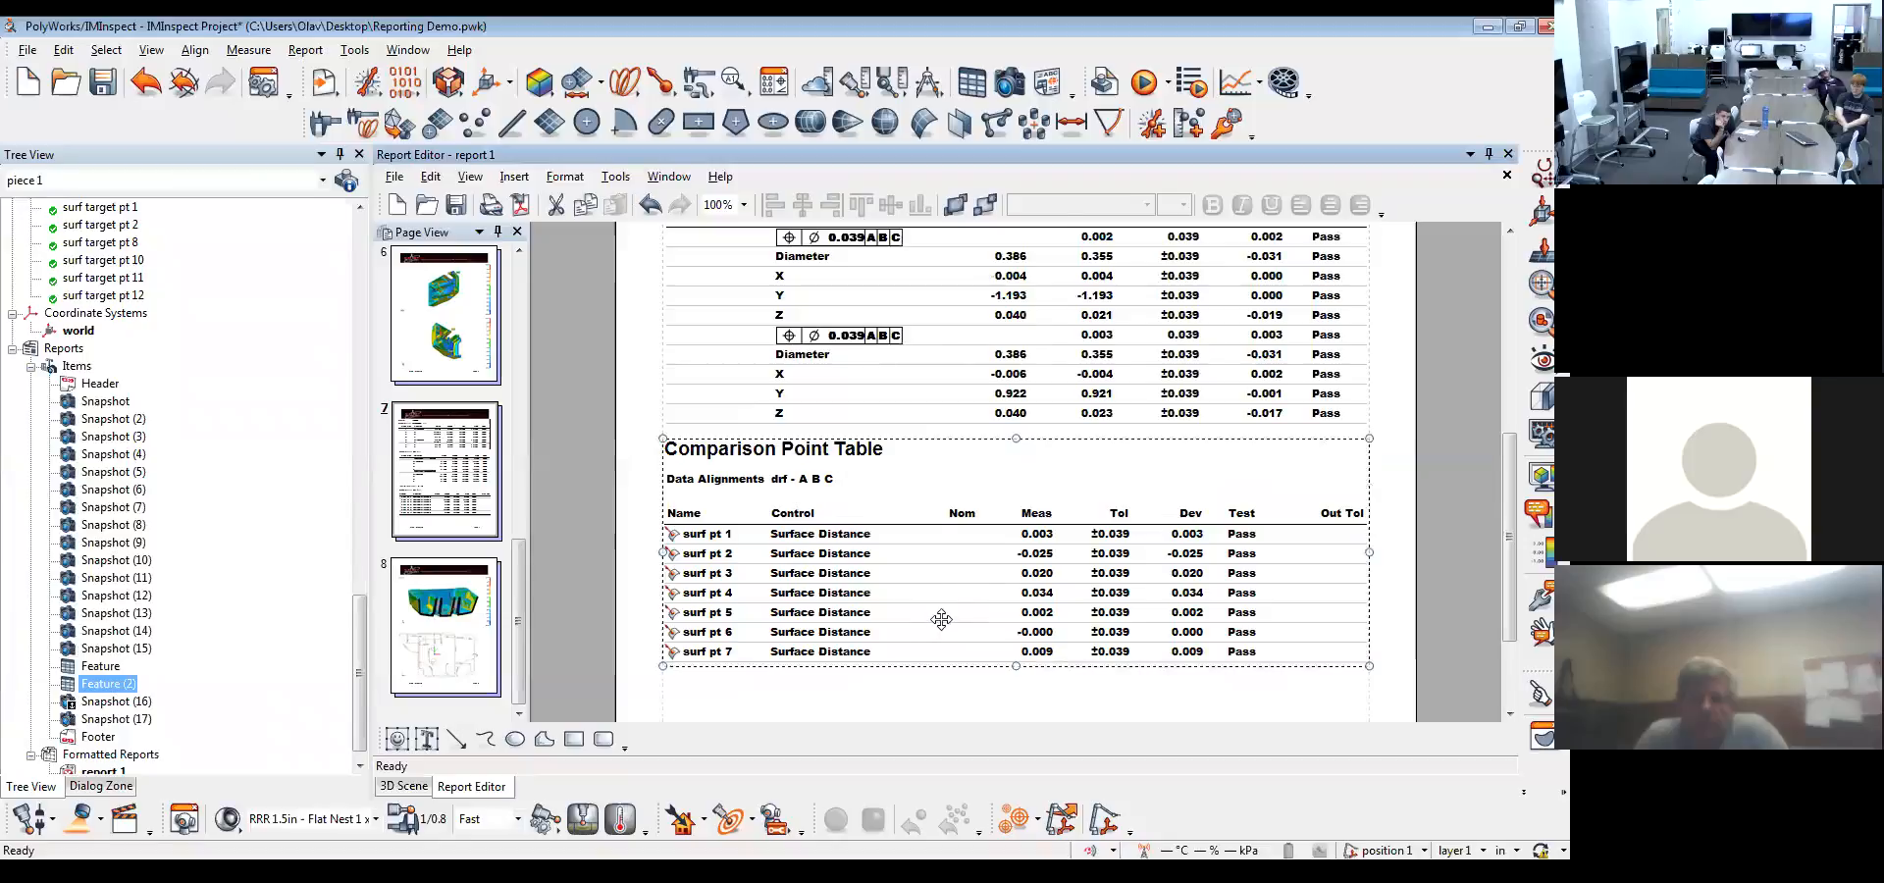
pyautogui.scroll(1, 991, 506)
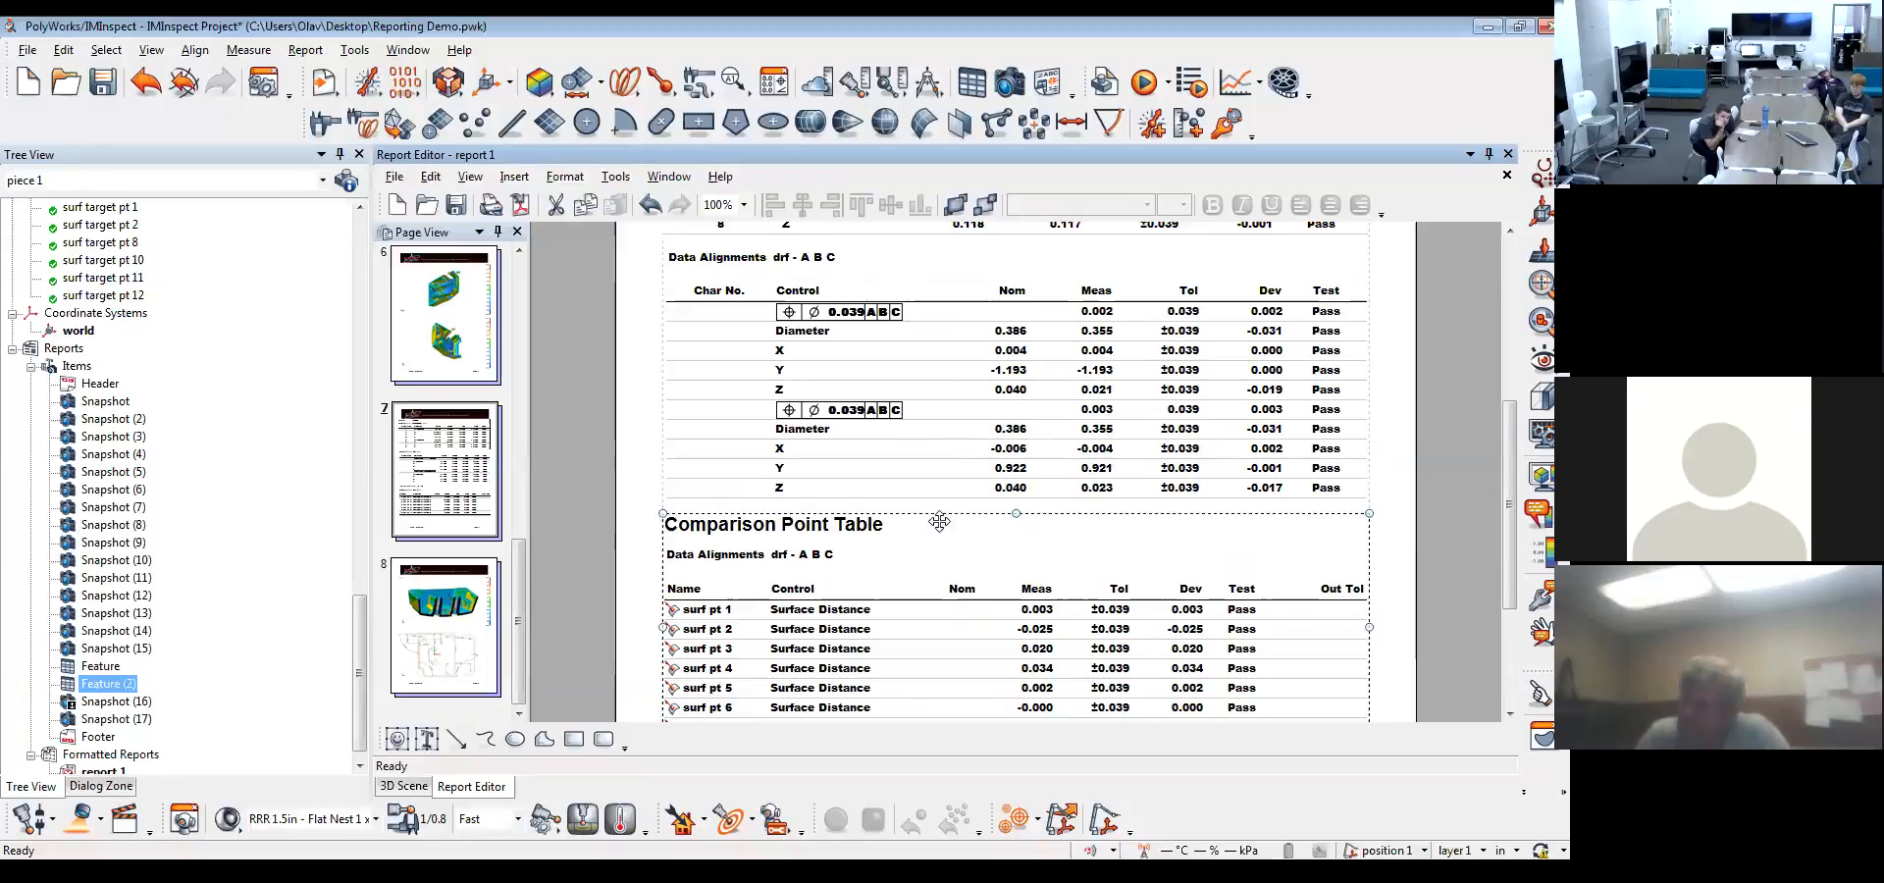
pyautogui.scroll(-1, 815, 593)
pyautogui.scroll(-1, 814, 593)
pyautogui.scroll(1, 813, 589)
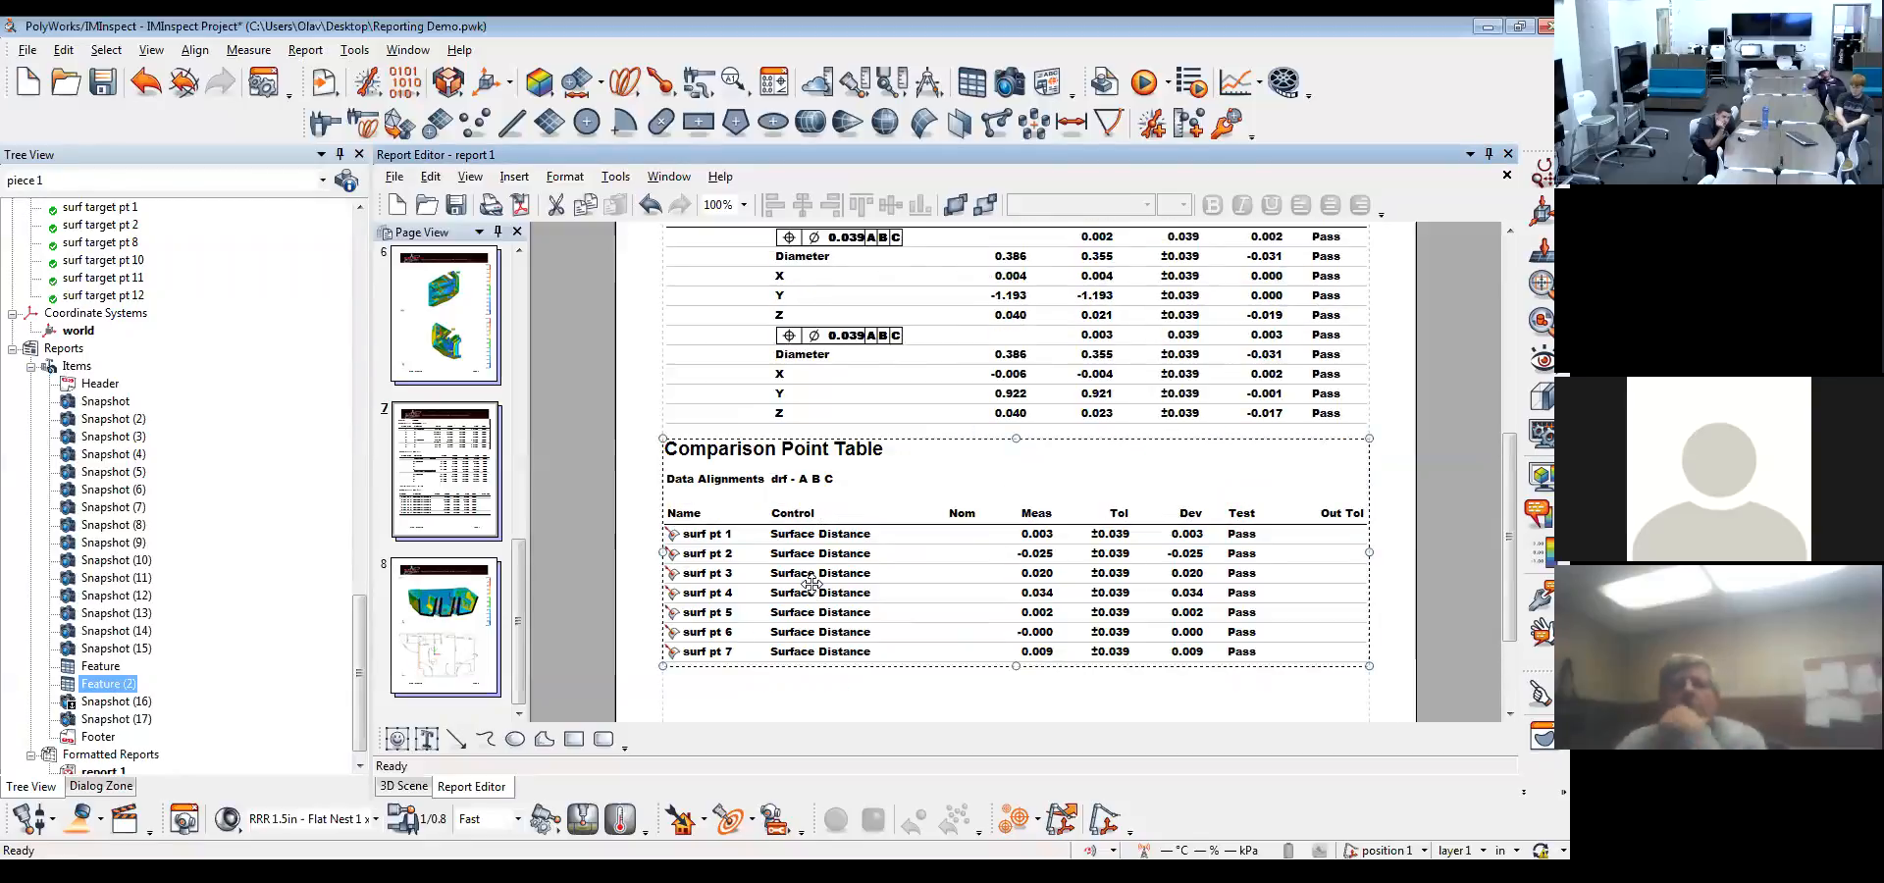
pyautogui.scroll(2, 812, 584)
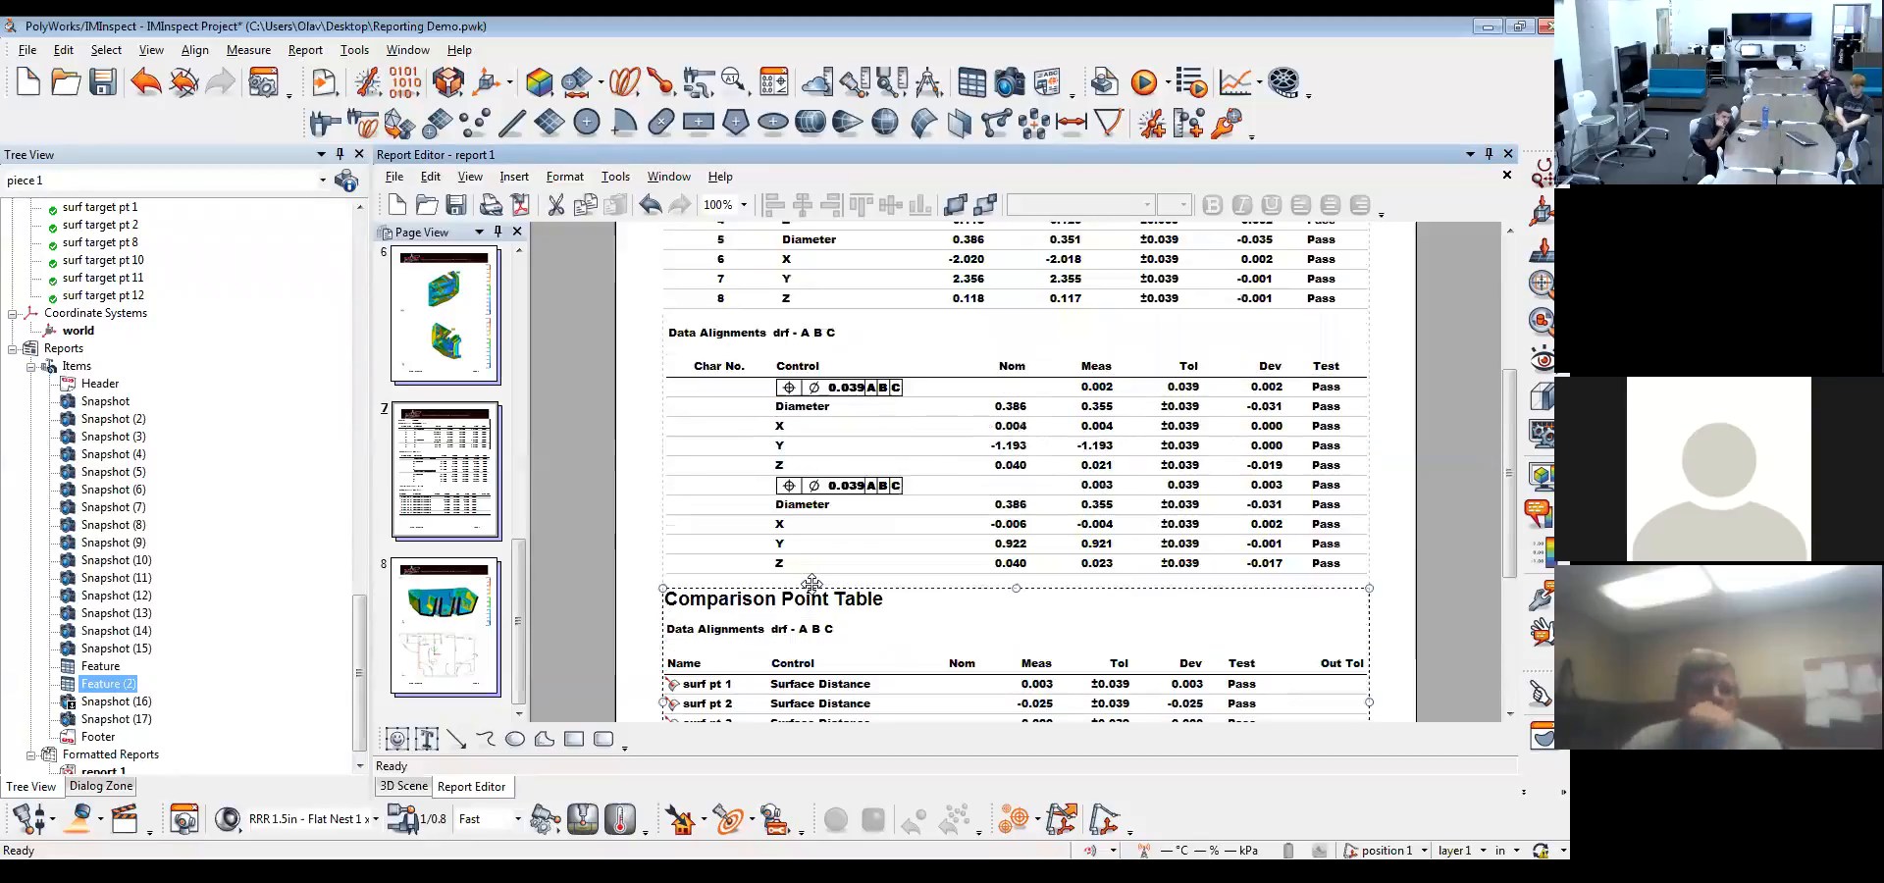
pyautogui.click(839, 468)
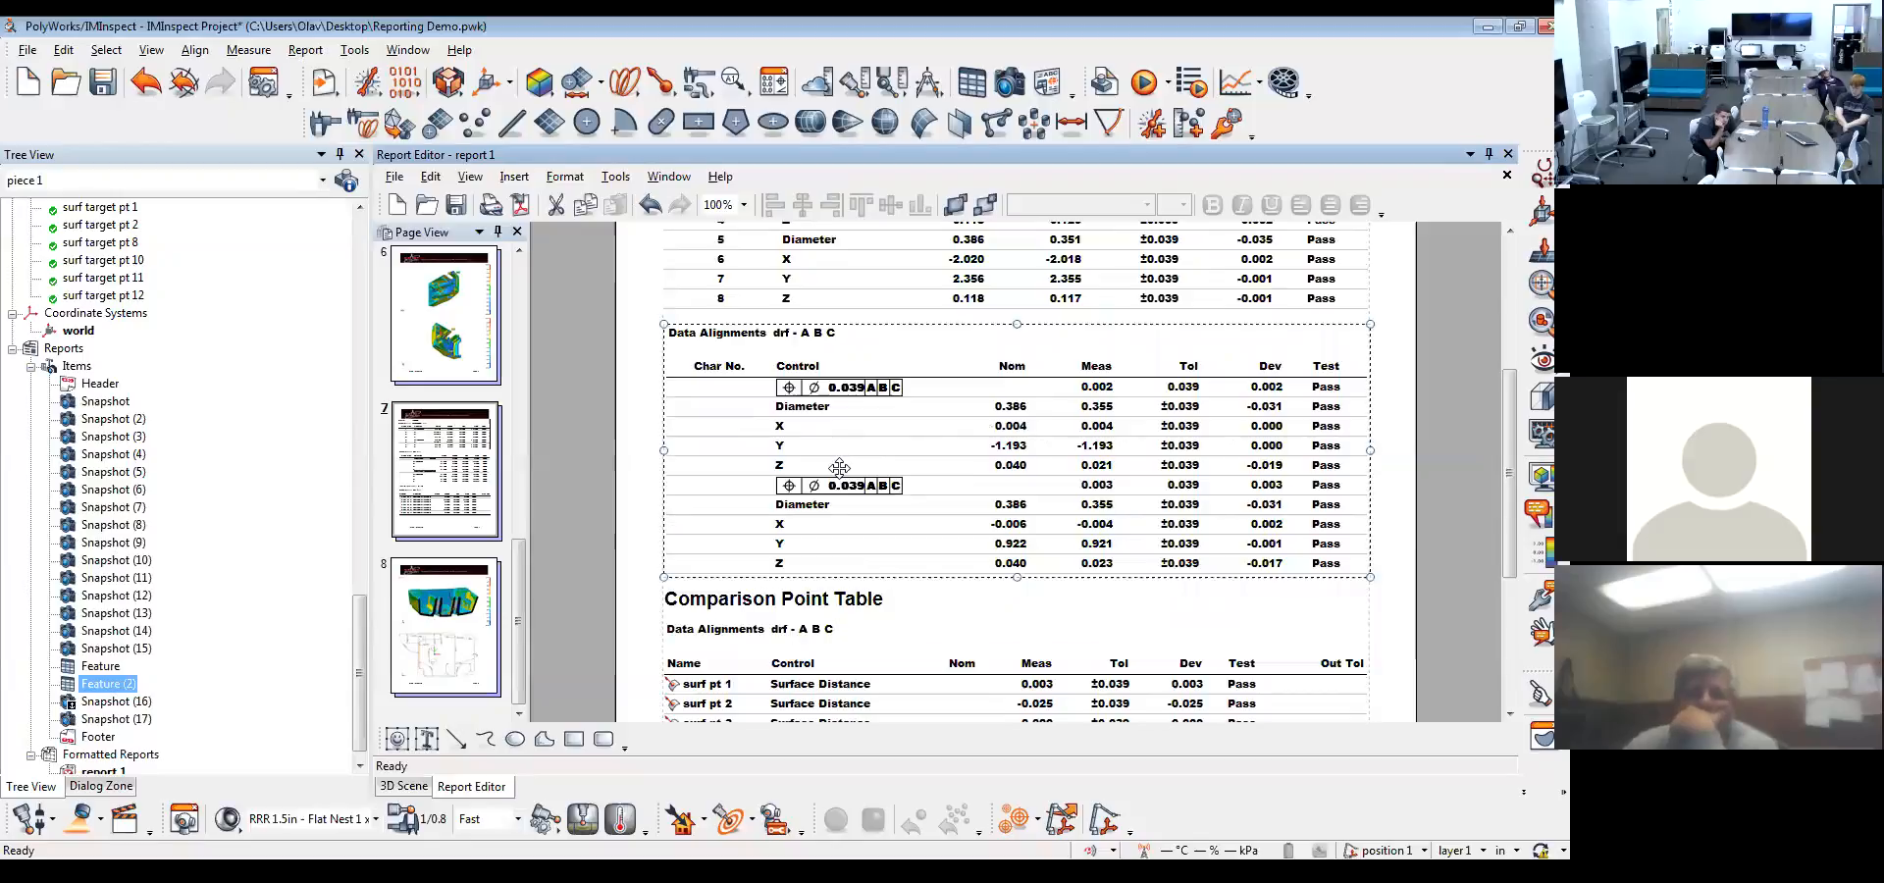
pyautogui.doubleClick(838, 468)
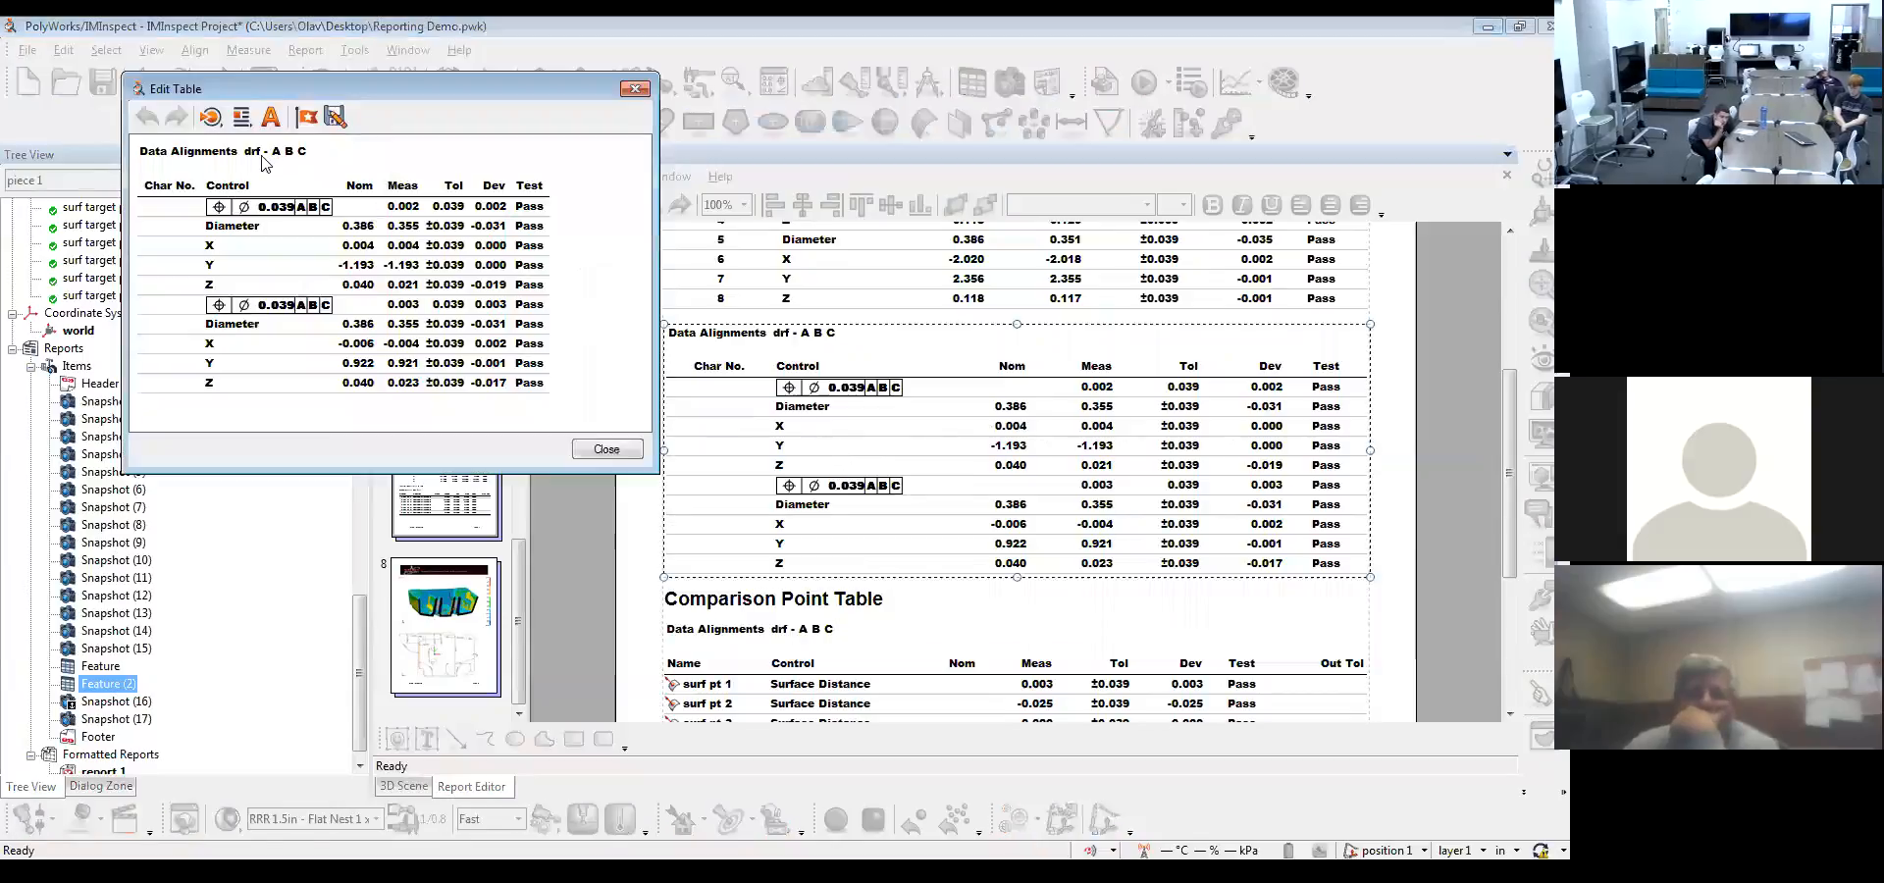
pyautogui.rightClick(157, 190)
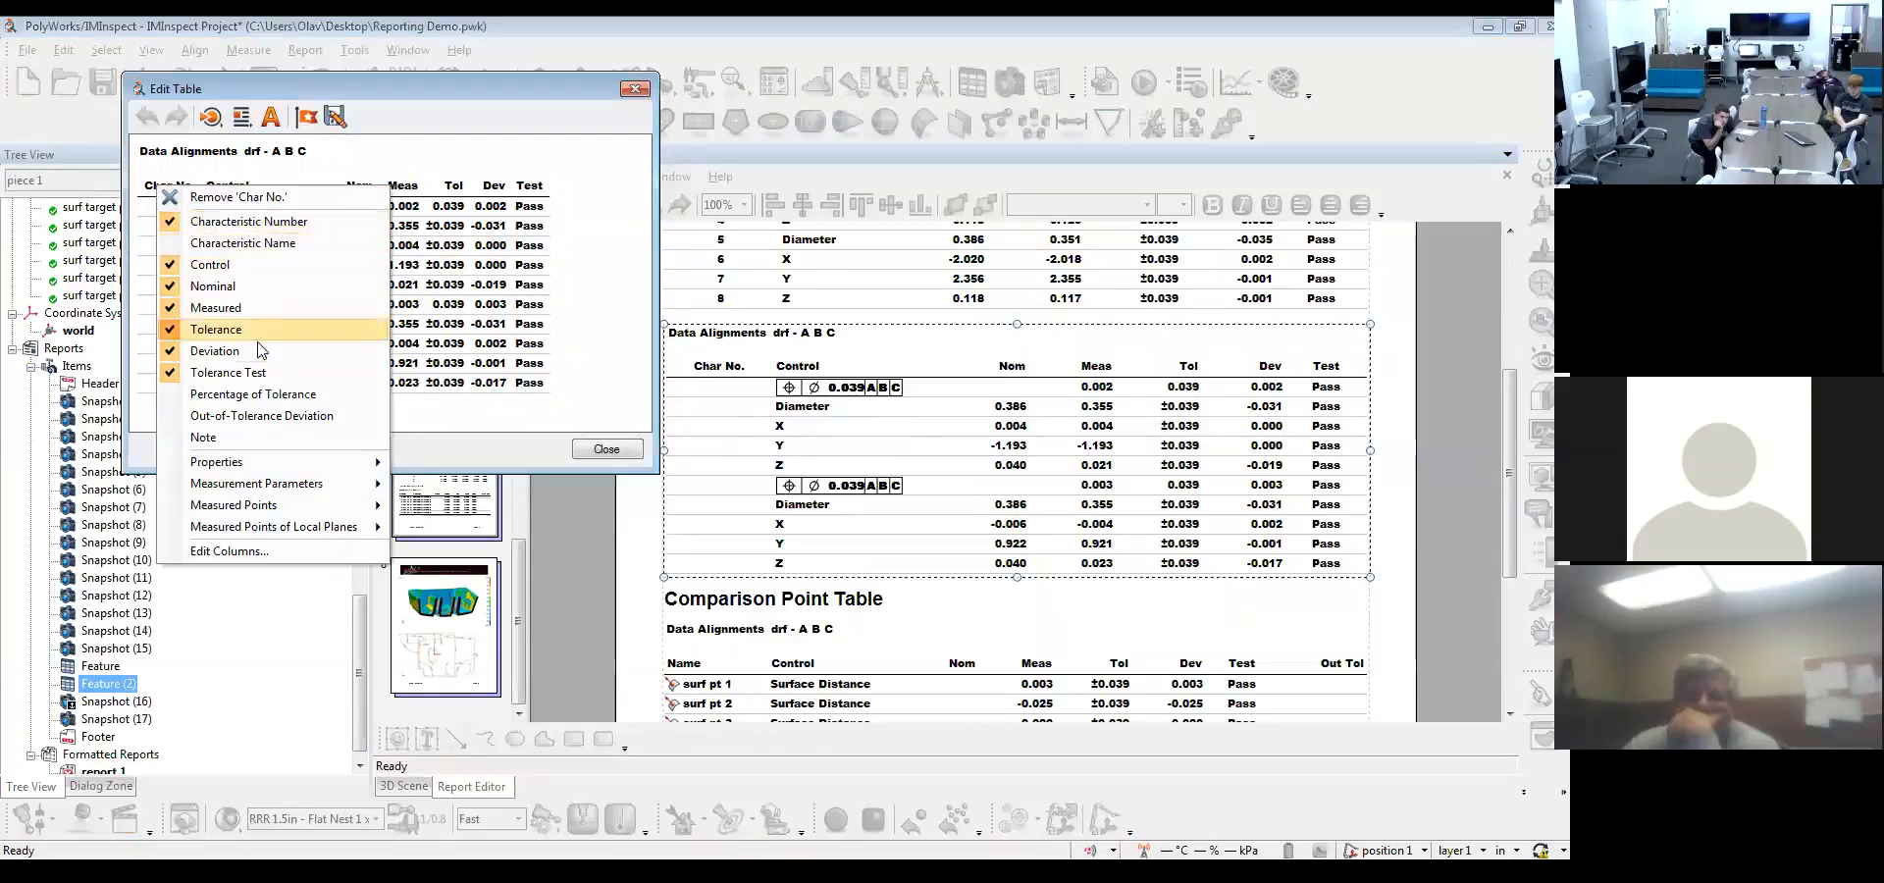
pyautogui.moveTo(304, 464)
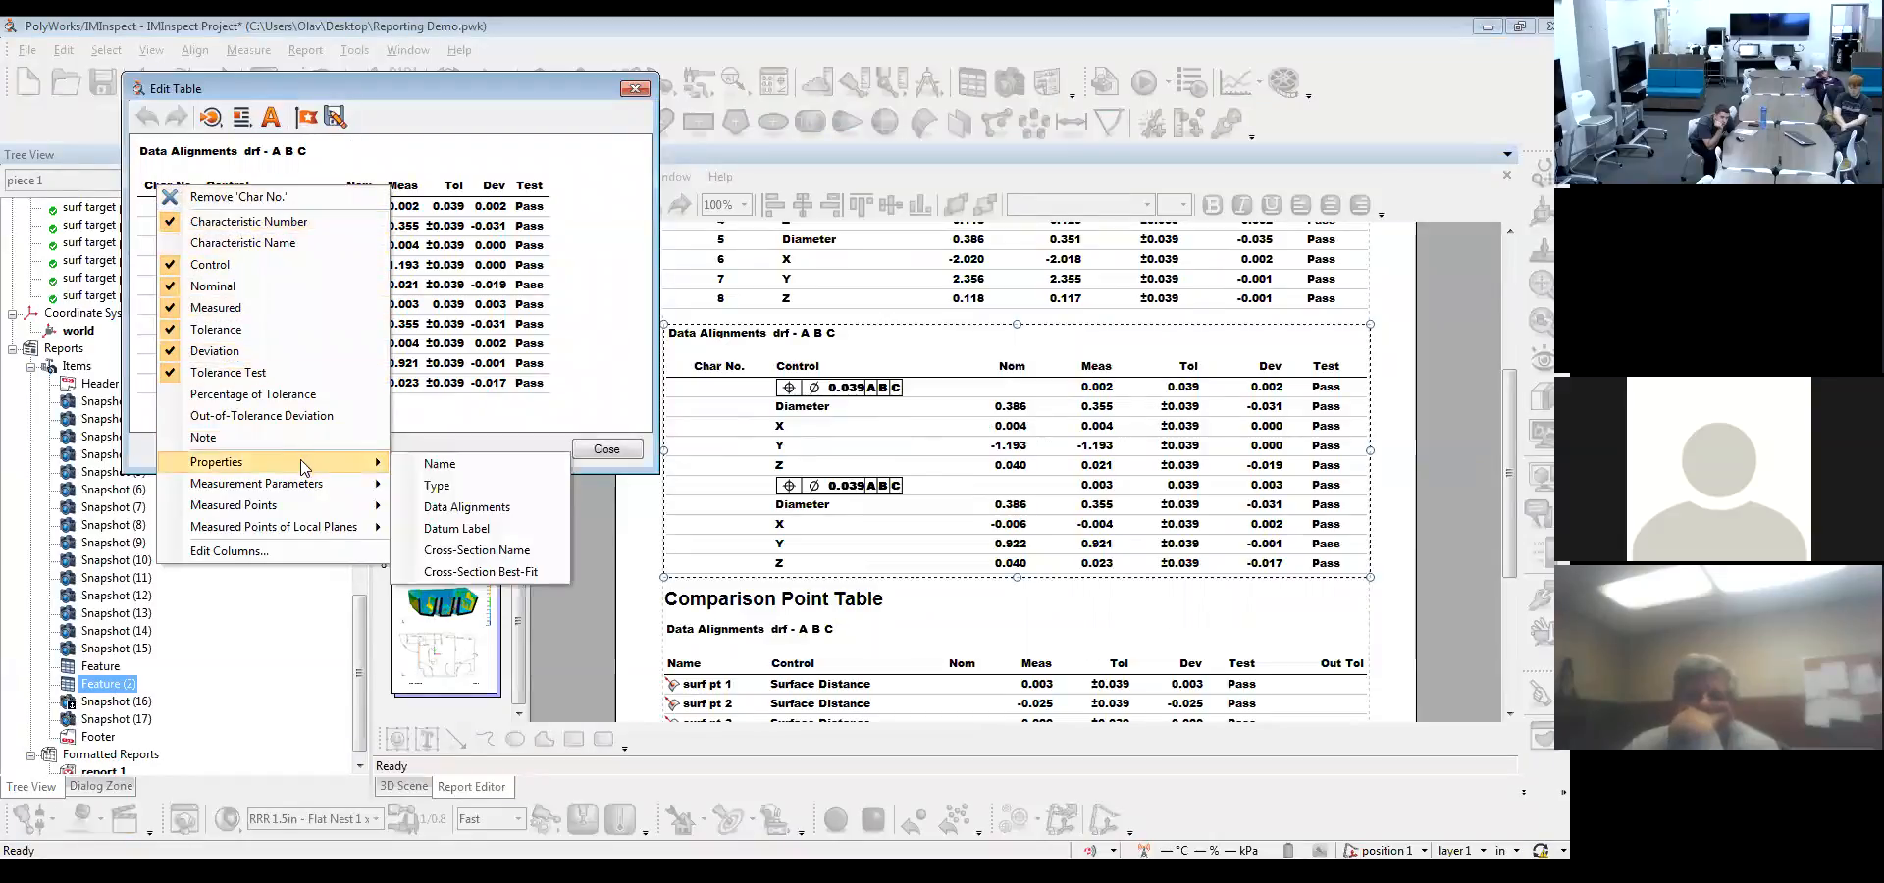
pyautogui.click(420, 467)
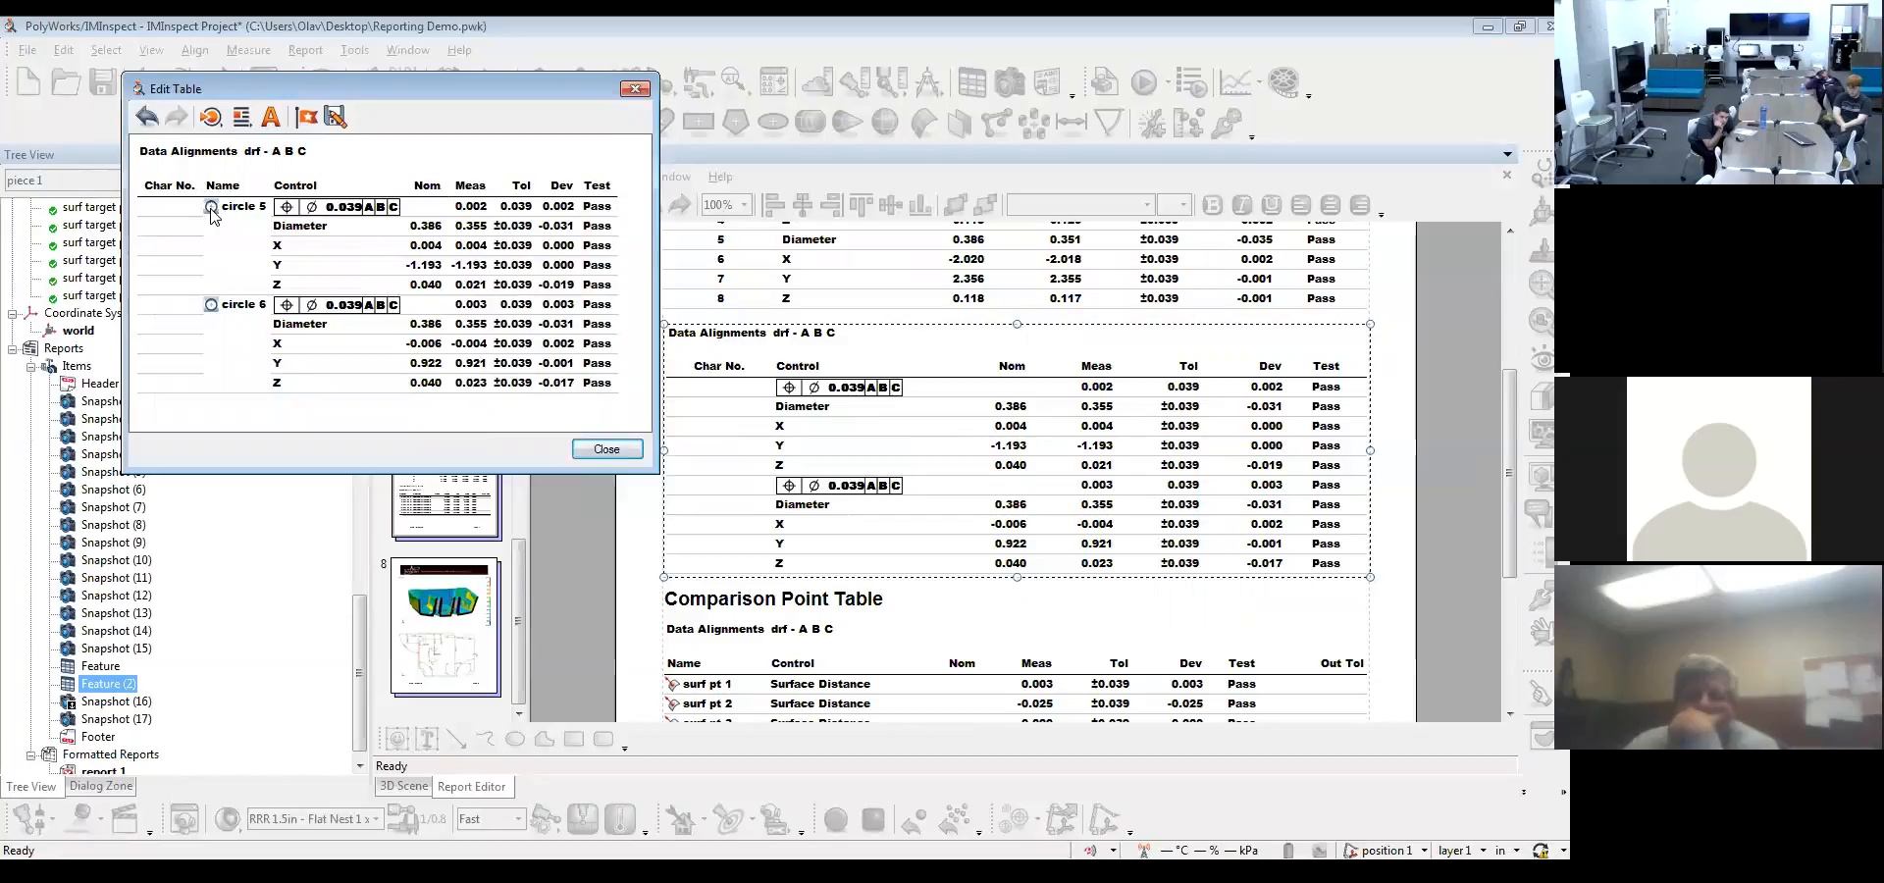
# Try the table format without object icons beside the circle names, and restore the icons
pyautogui.rightClick(213, 216)
pyautogui.press('Escape')
pyautogui.click(270, 117)
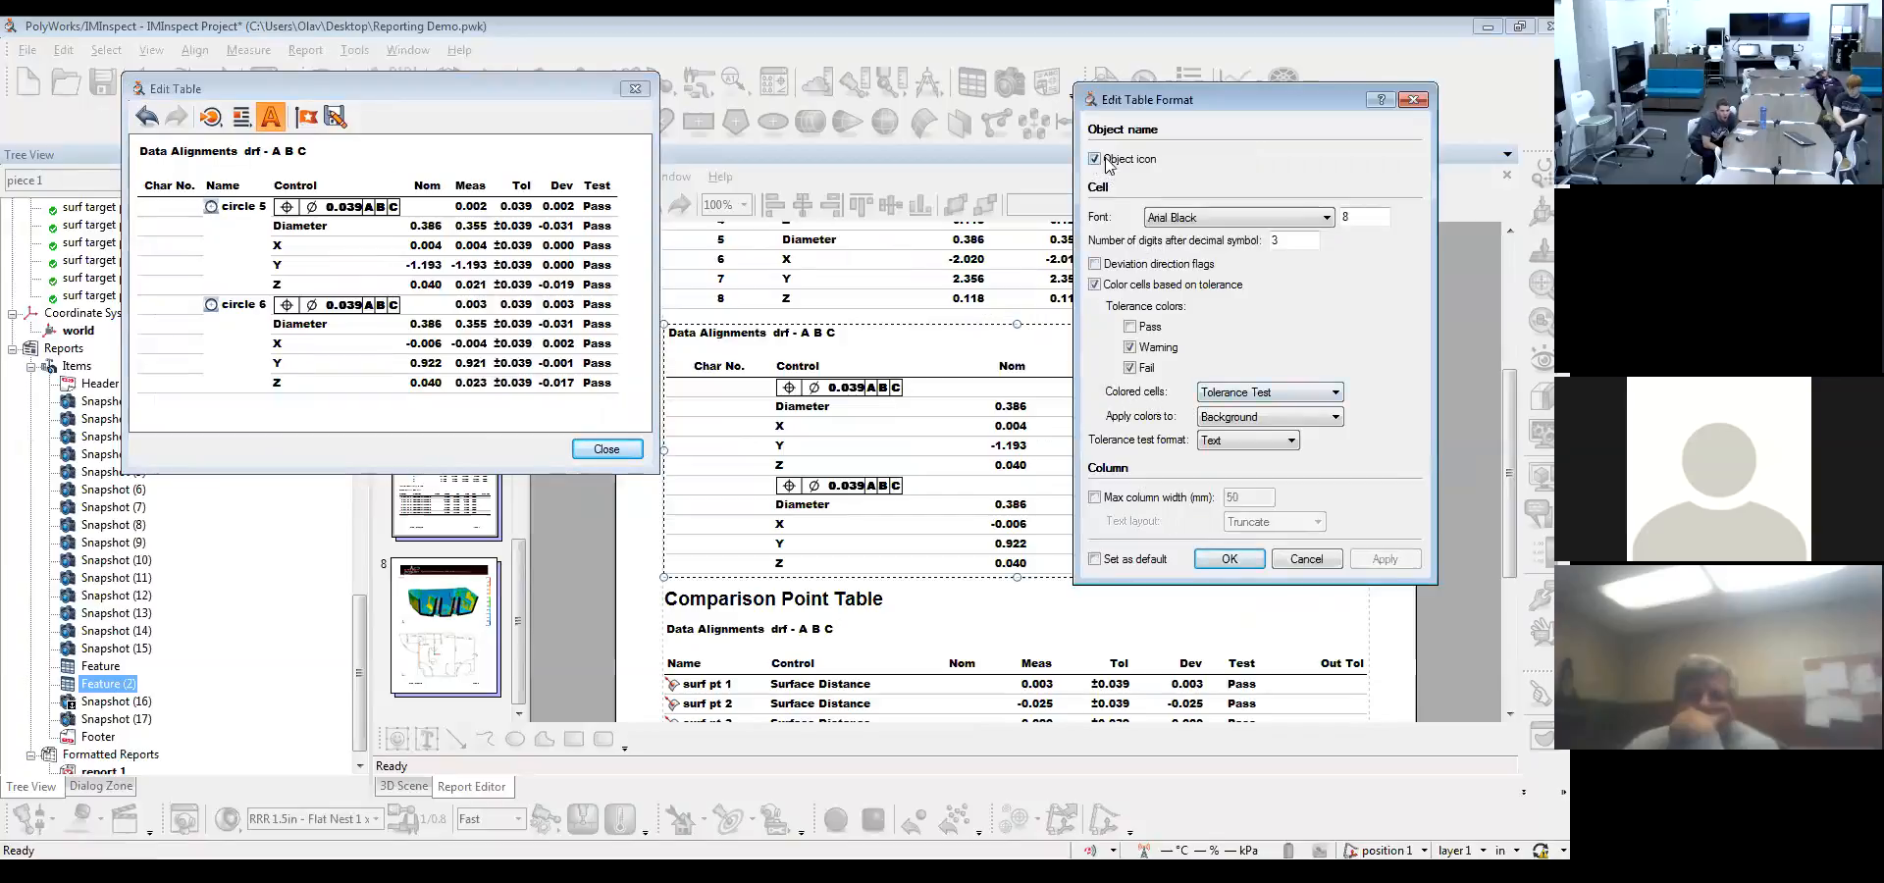
pyautogui.click(1135, 163)
pyautogui.click(1408, 558)
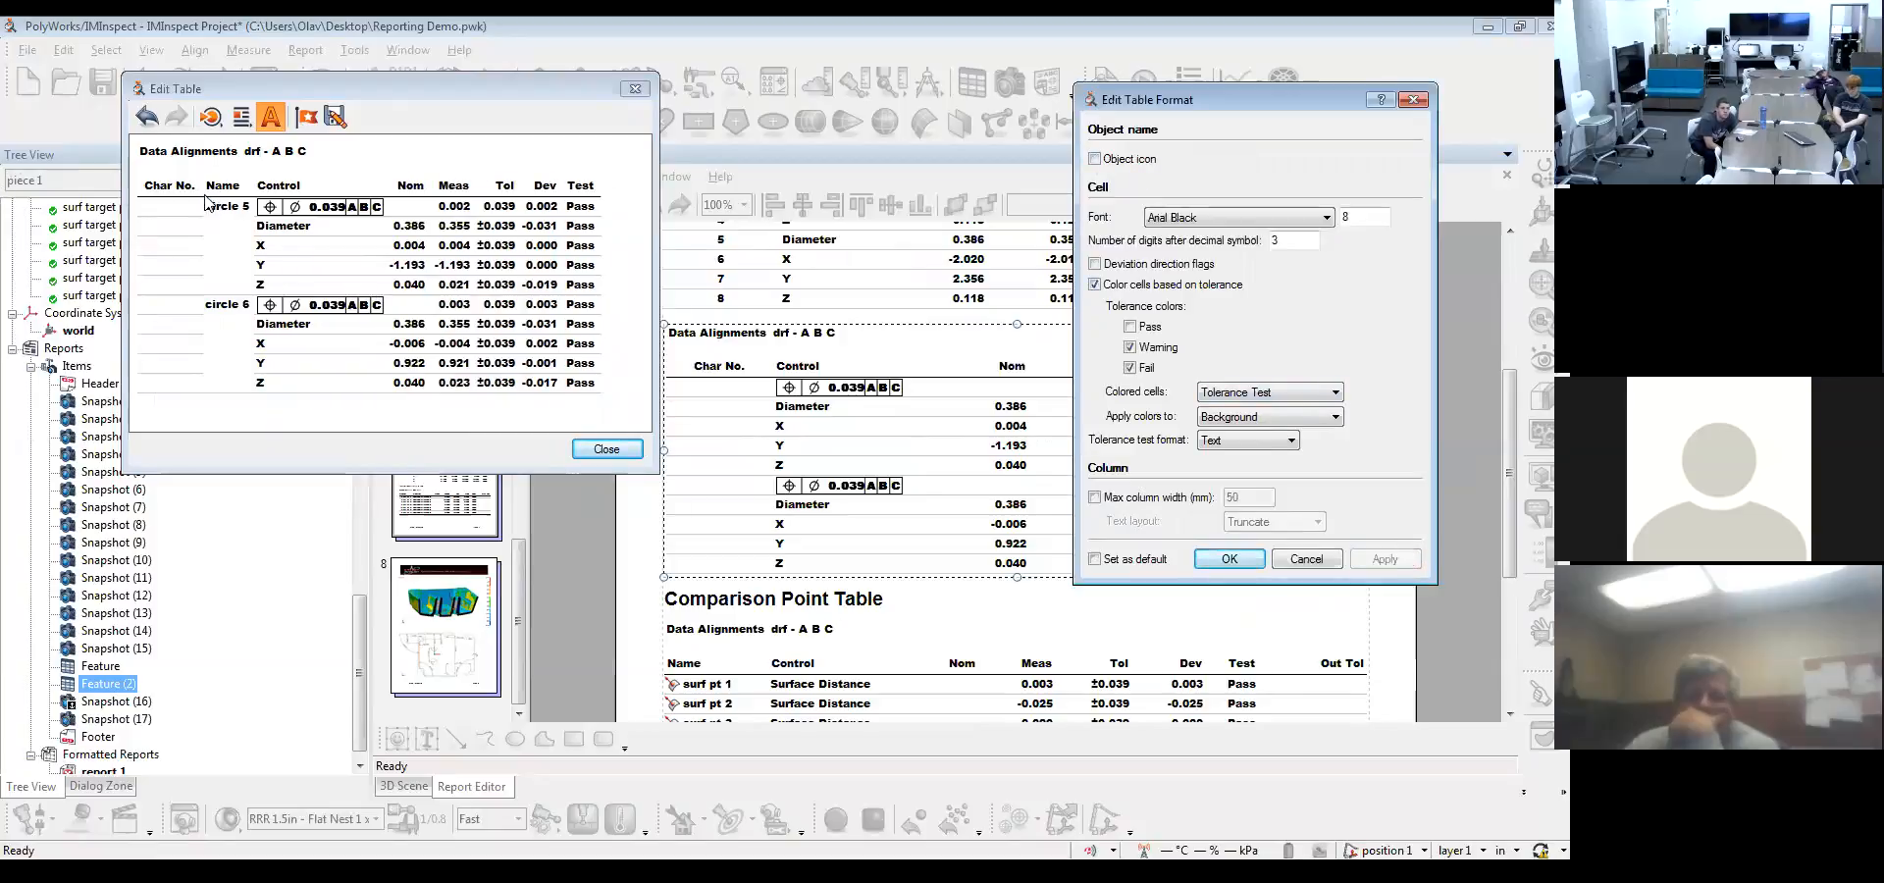
pyautogui.click(1095, 159)
pyautogui.click(1382, 560)
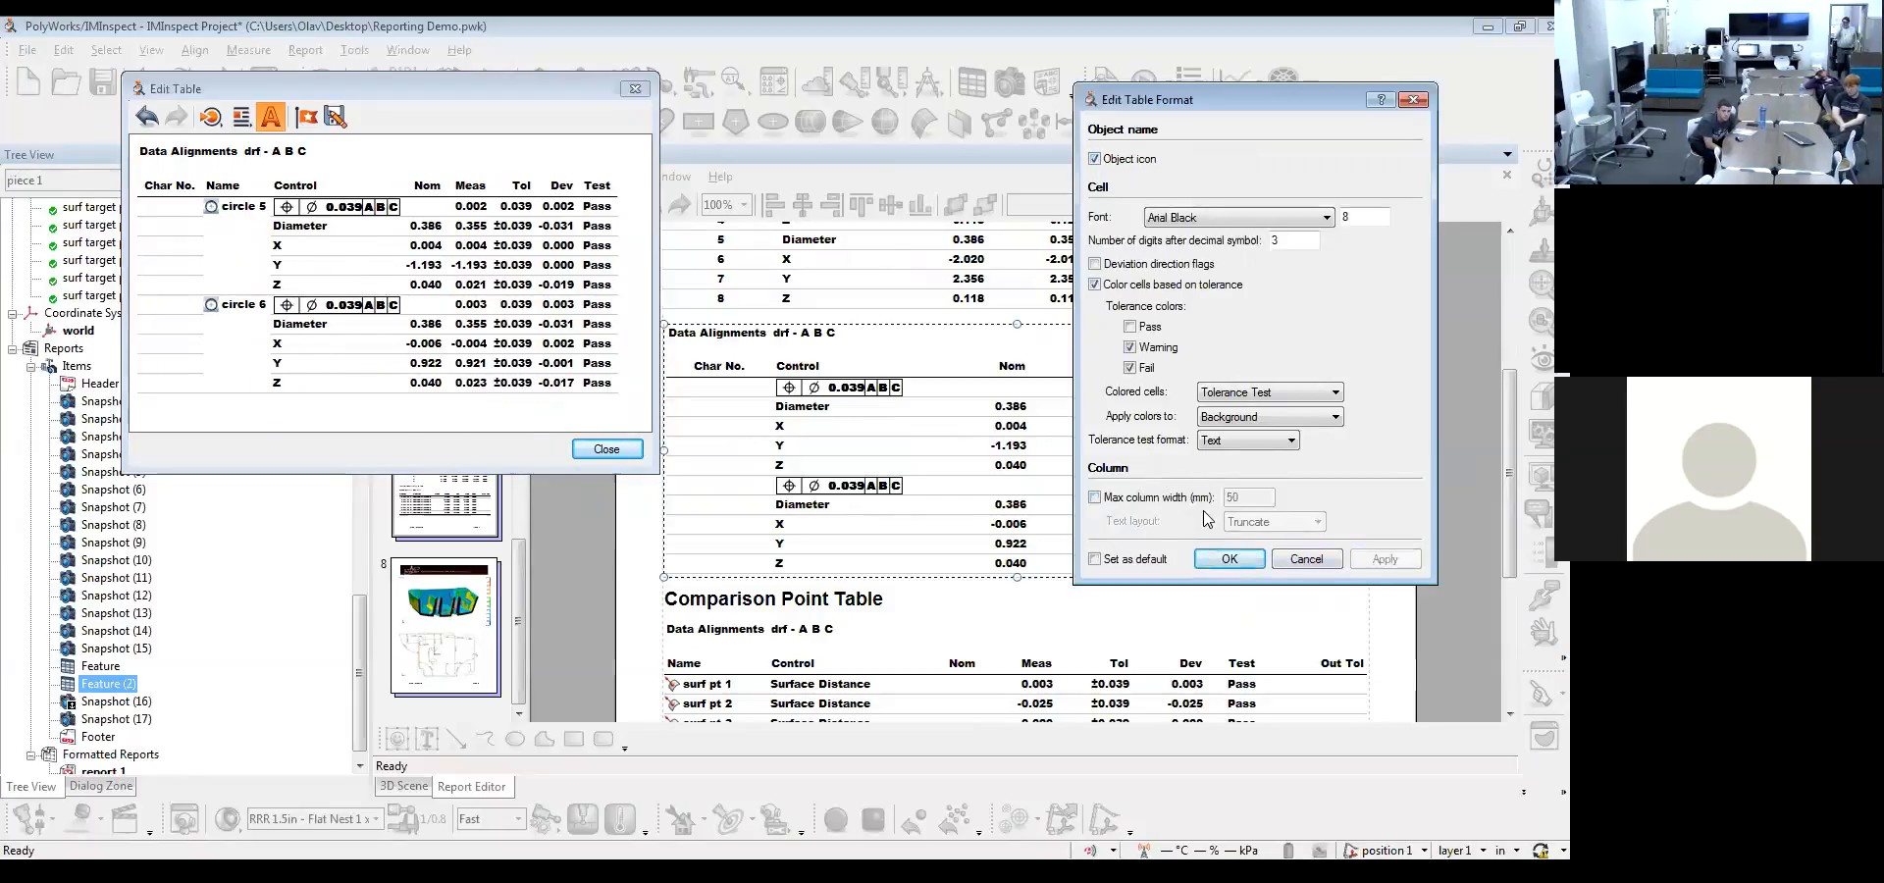
# Accept the table format with the object icons kept and finish editing the position and diameter table
pyautogui.click(1224, 563)
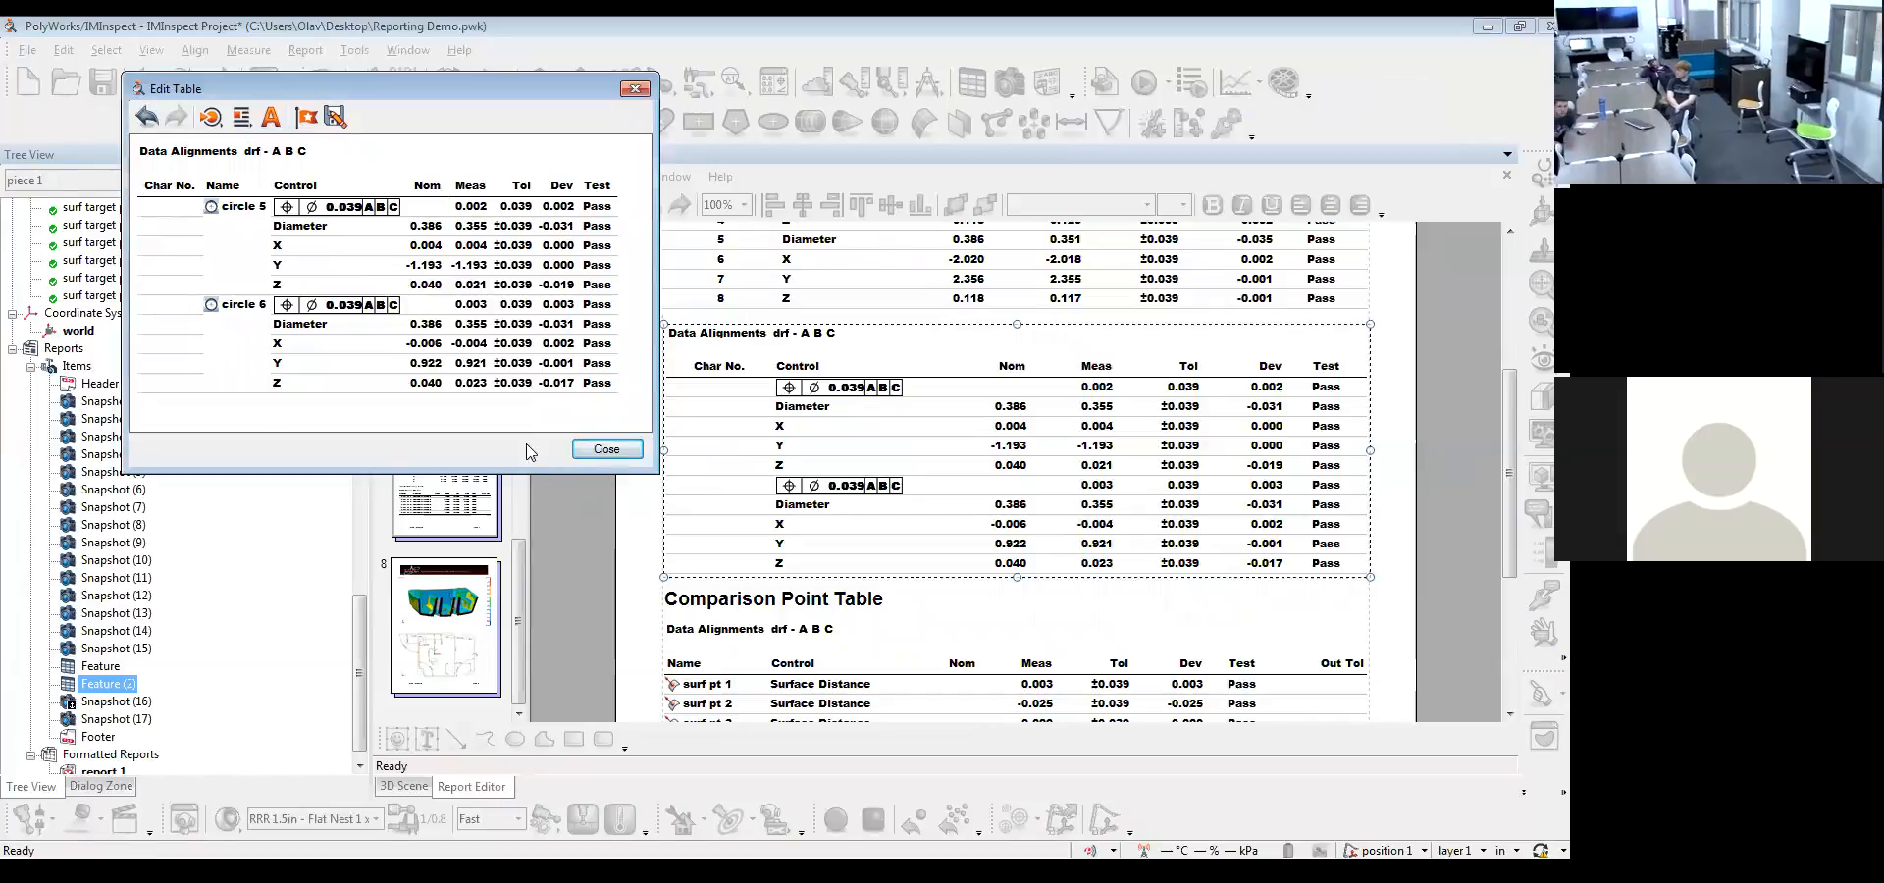
pyautogui.click(606, 448)
# Rename the feature circle 5 as Item 1 and save the report
pyautogui.moveTo(357, 607); pyautogui.dragTo(338, 302)
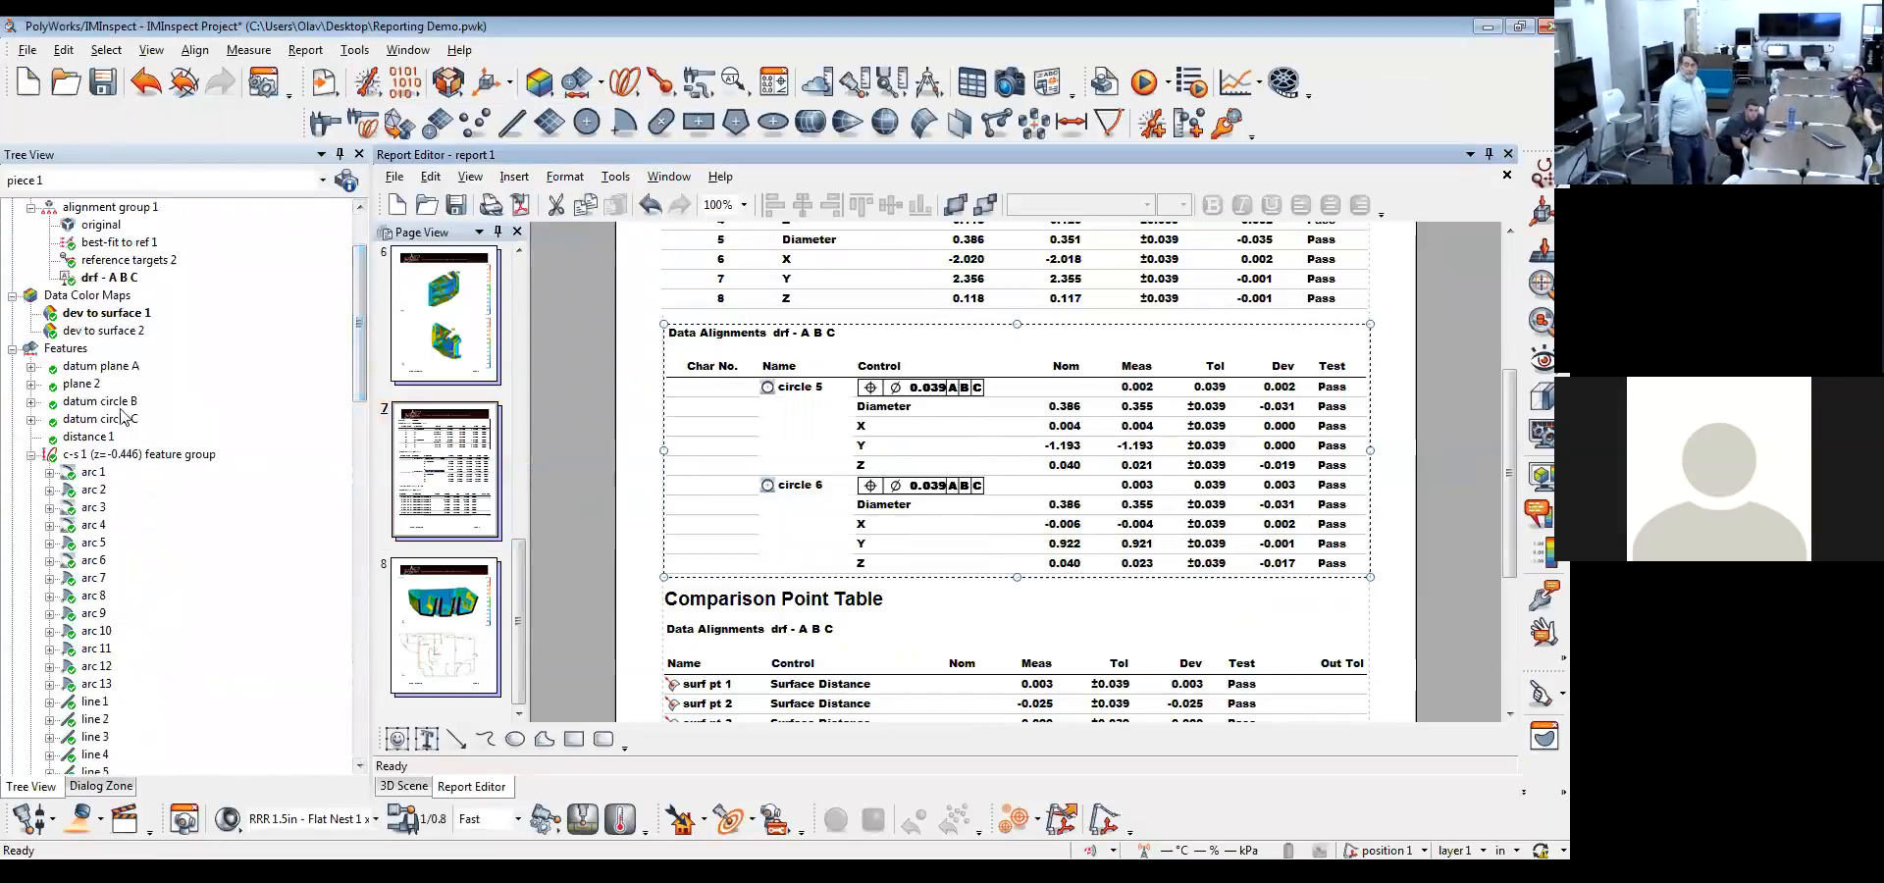
pyautogui.scroll(-9, 167, 427)
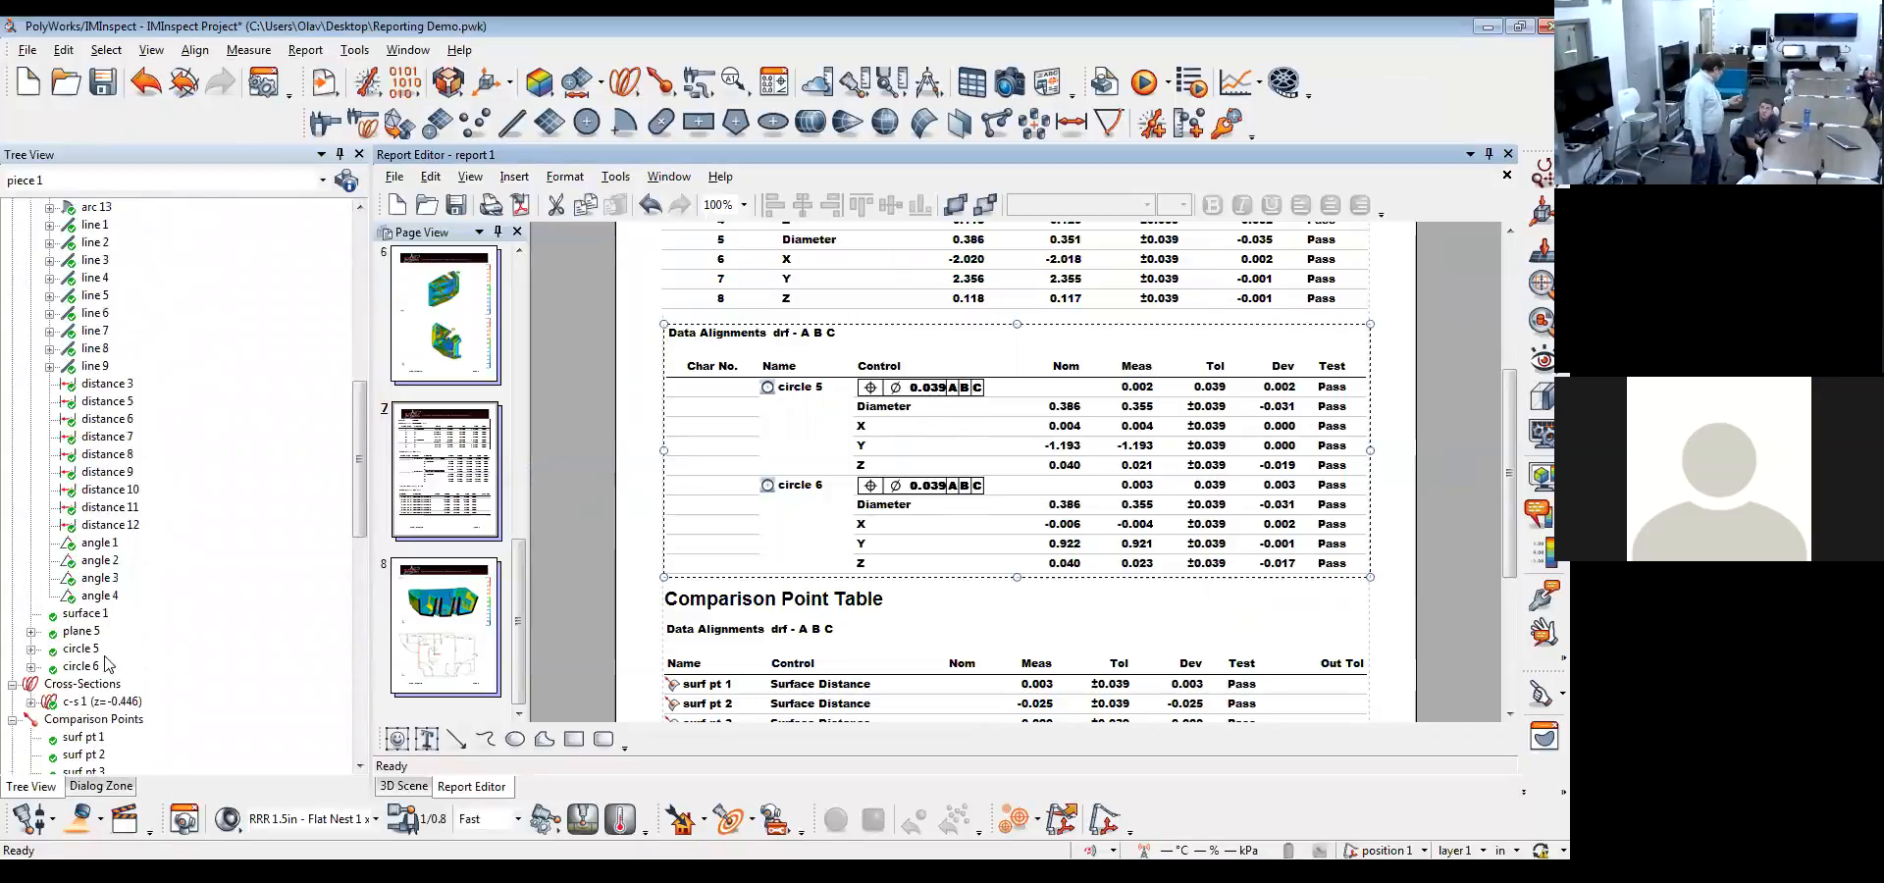
pyautogui.doubleClick(82, 650)
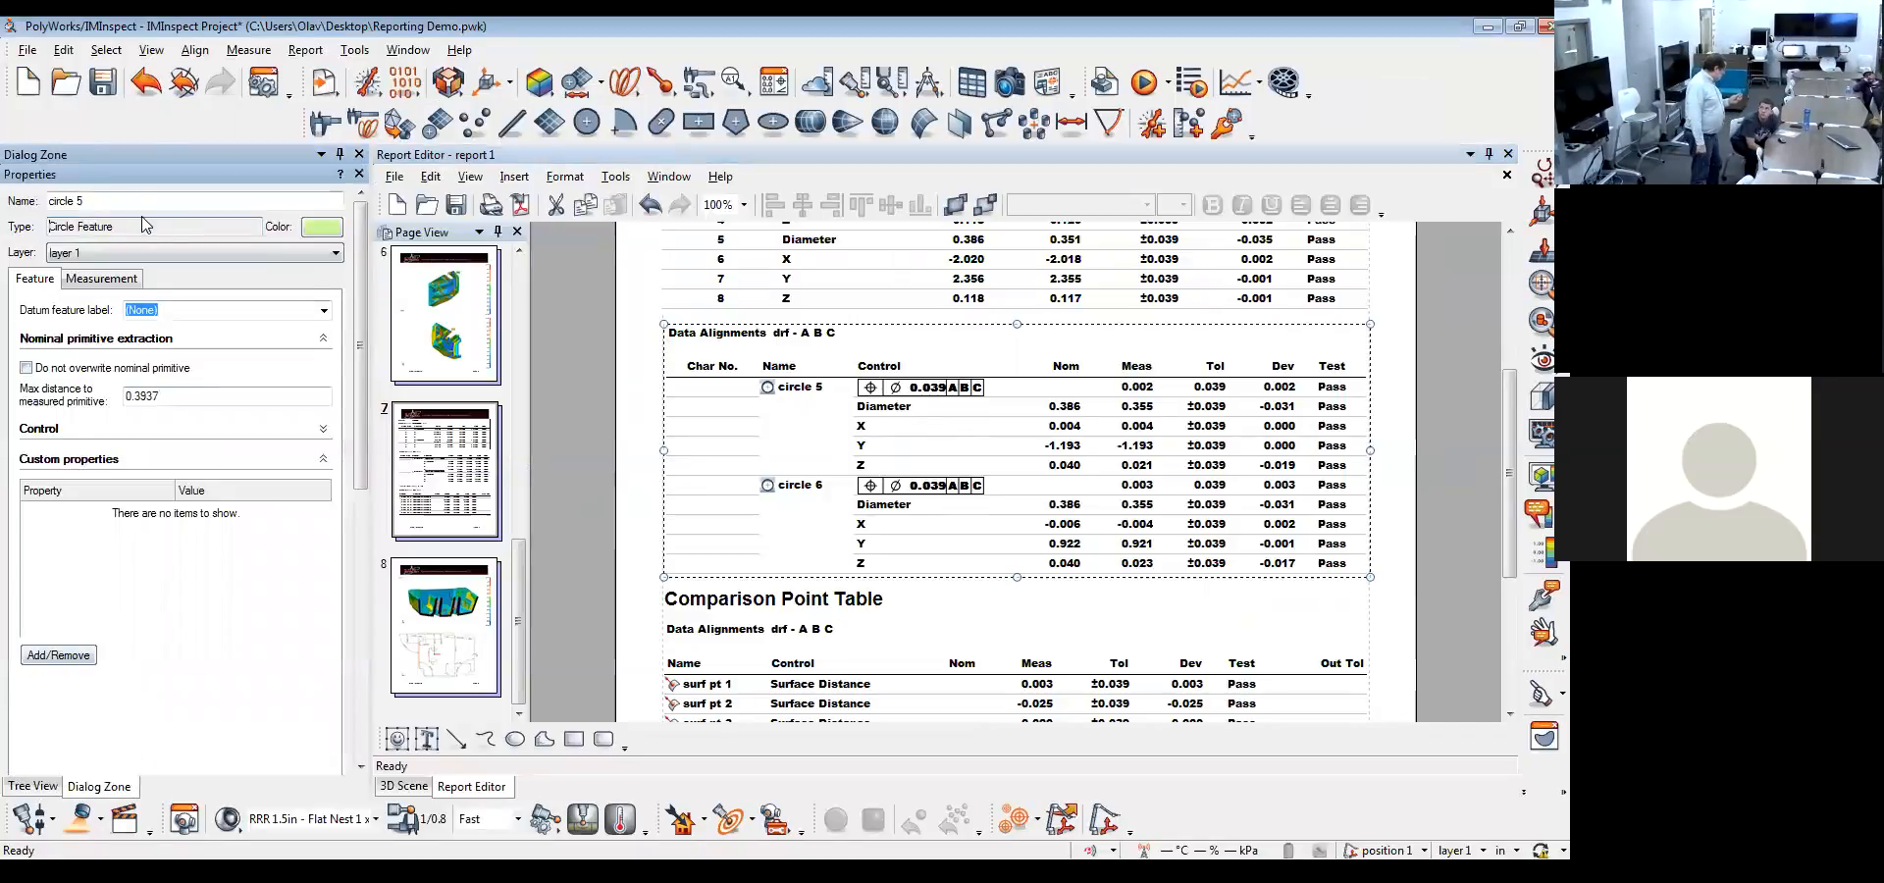
pyautogui.press('BackSpace')
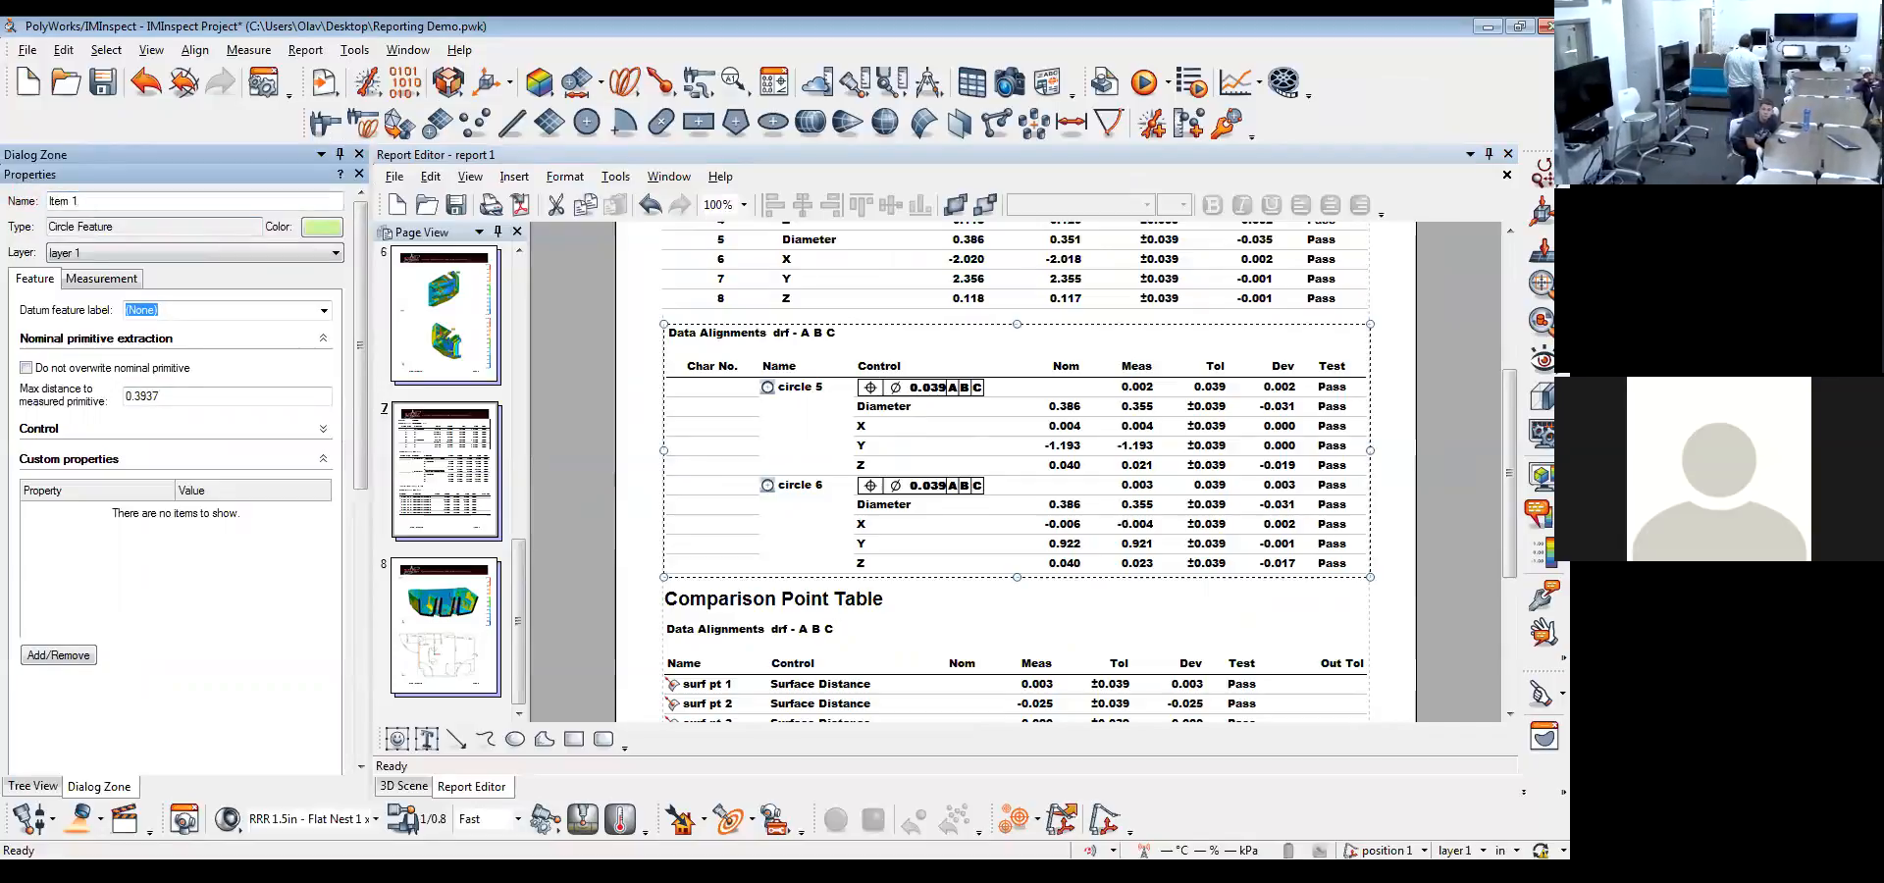
pyautogui.click(359, 174)
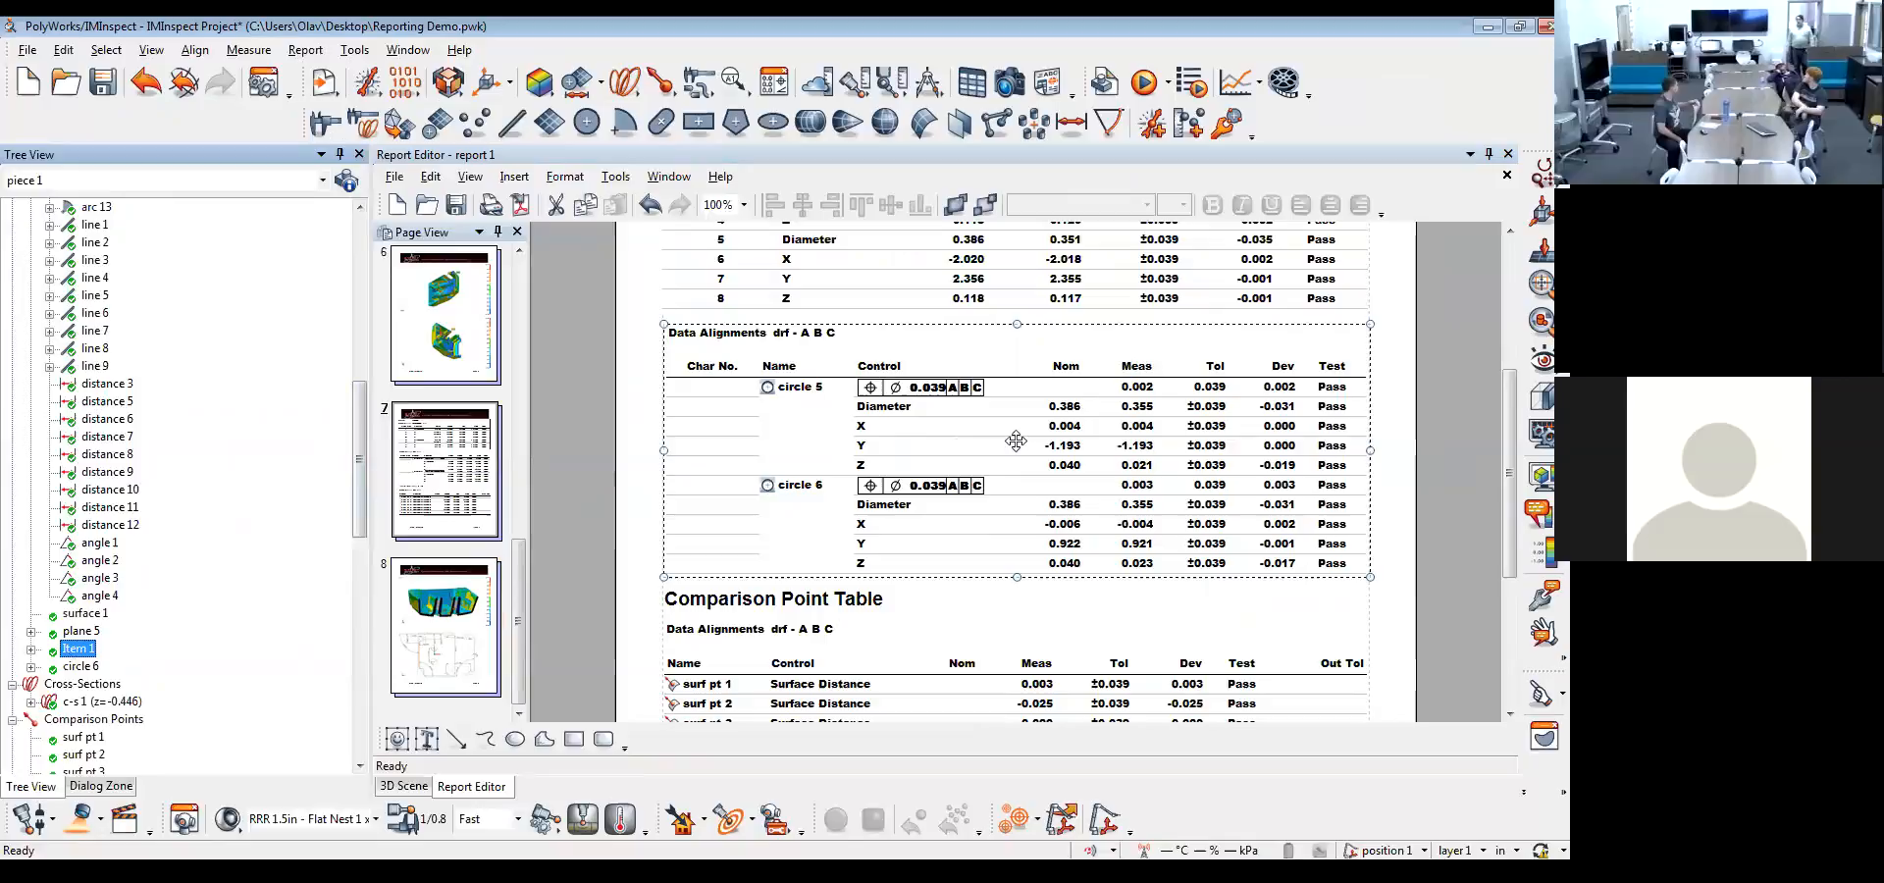
pyautogui.click(457, 204)
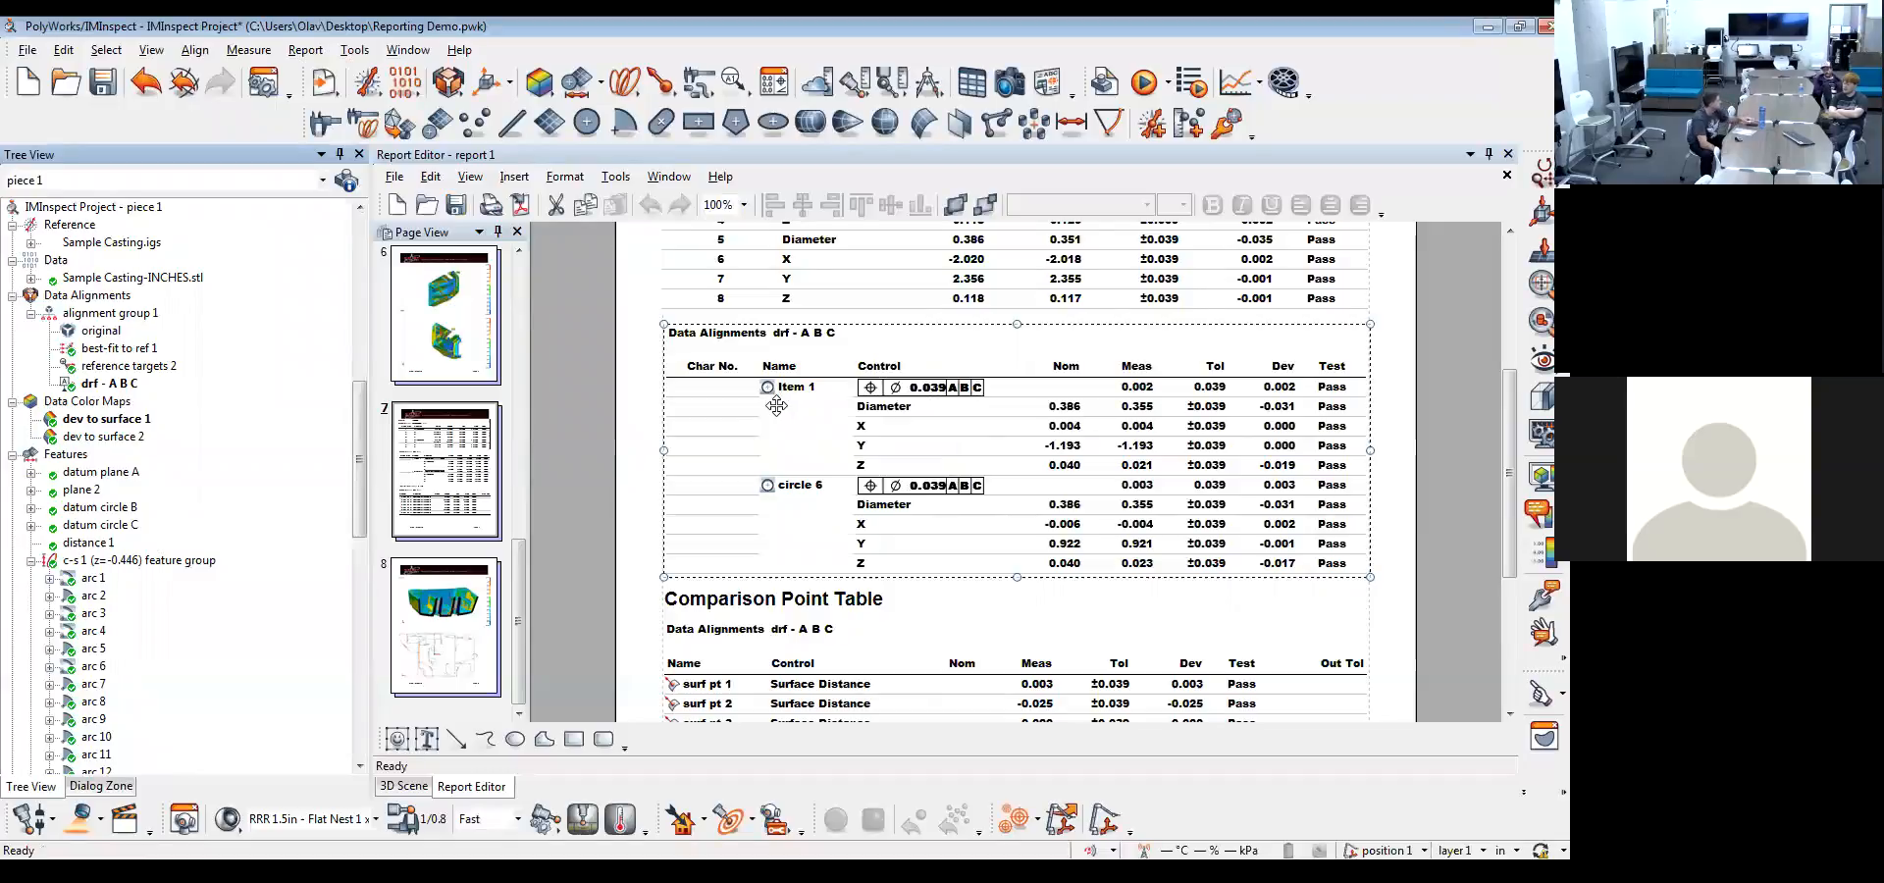
pyautogui.scroll(-3, 891, 430)
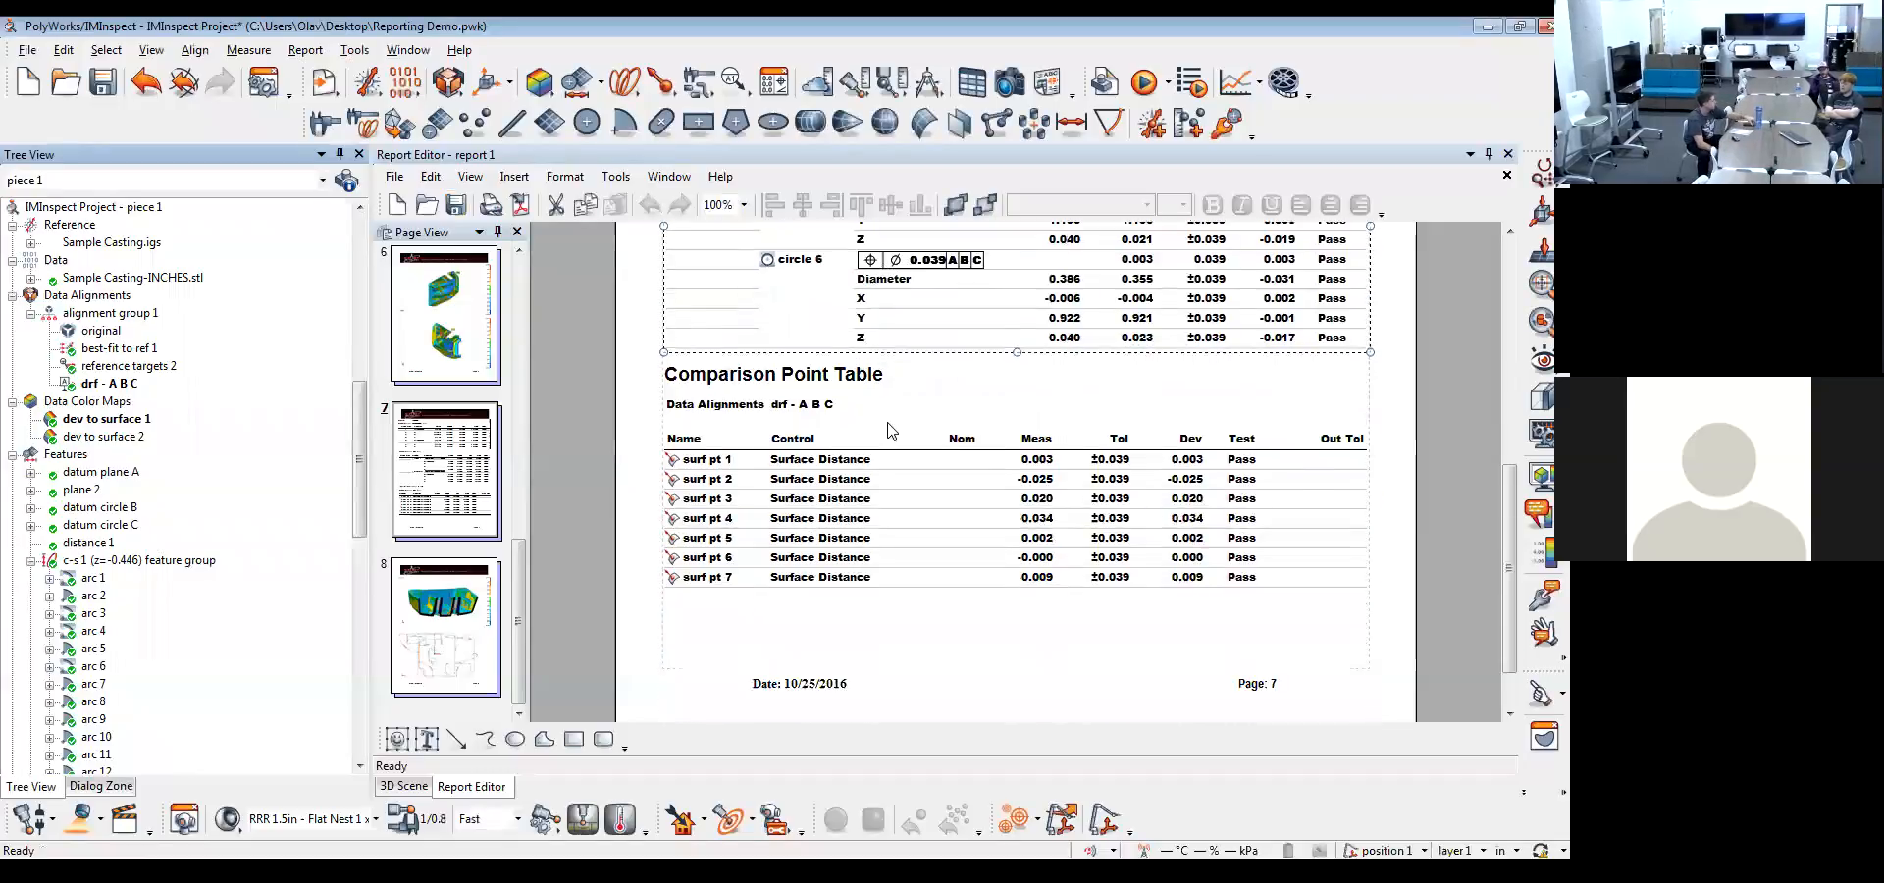
pyautogui.scroll(1, 891, 429)
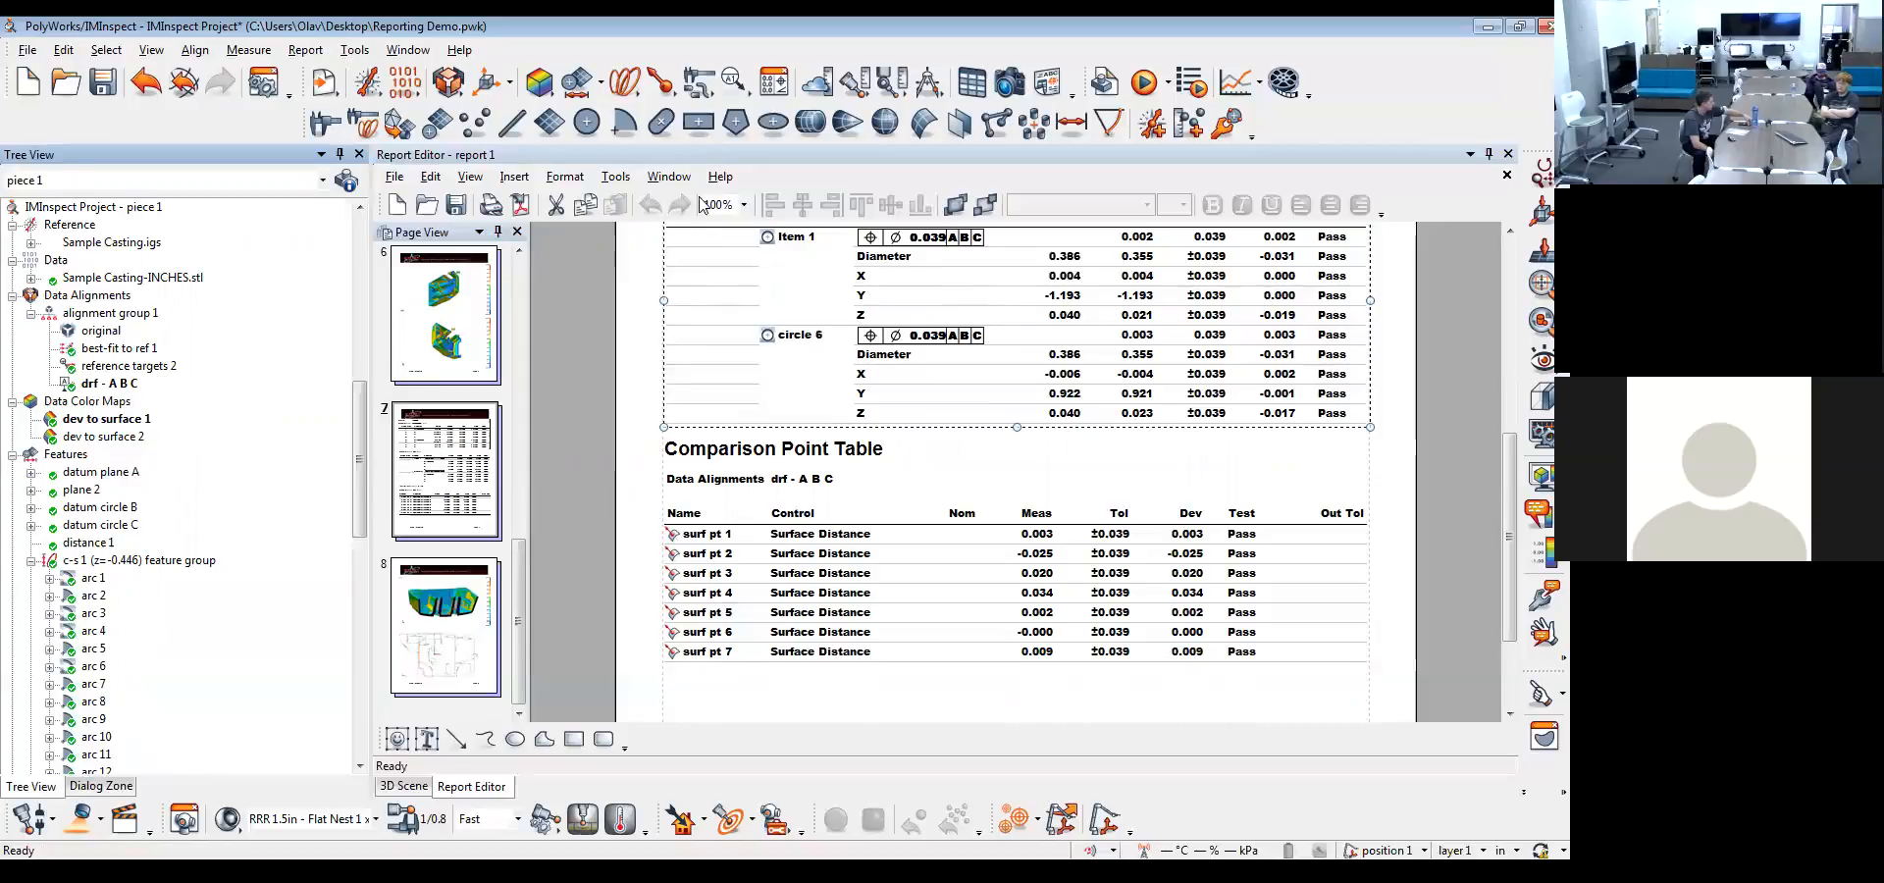
pyautogui.click(659, 81)
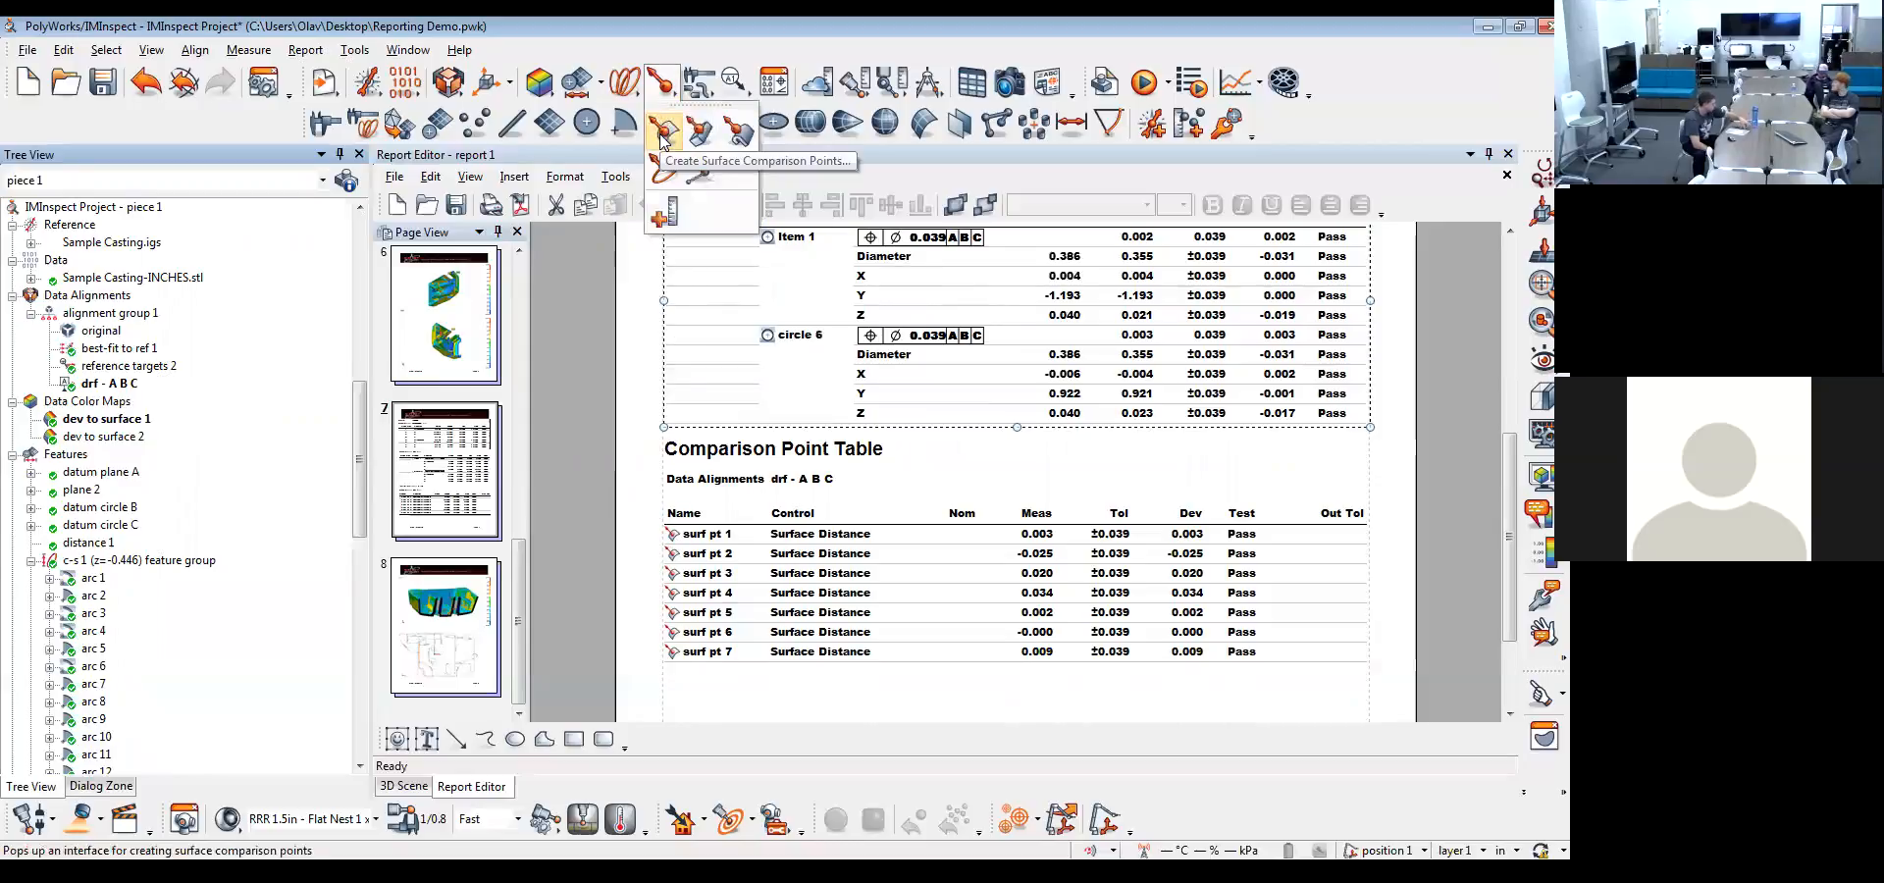
pyautogui.click(1020, 453)
pyautogui.scroll(3, 1021, 453)
pyautogui.scroll(3, 1020, 453)
pyautogui.click(1159, 332)
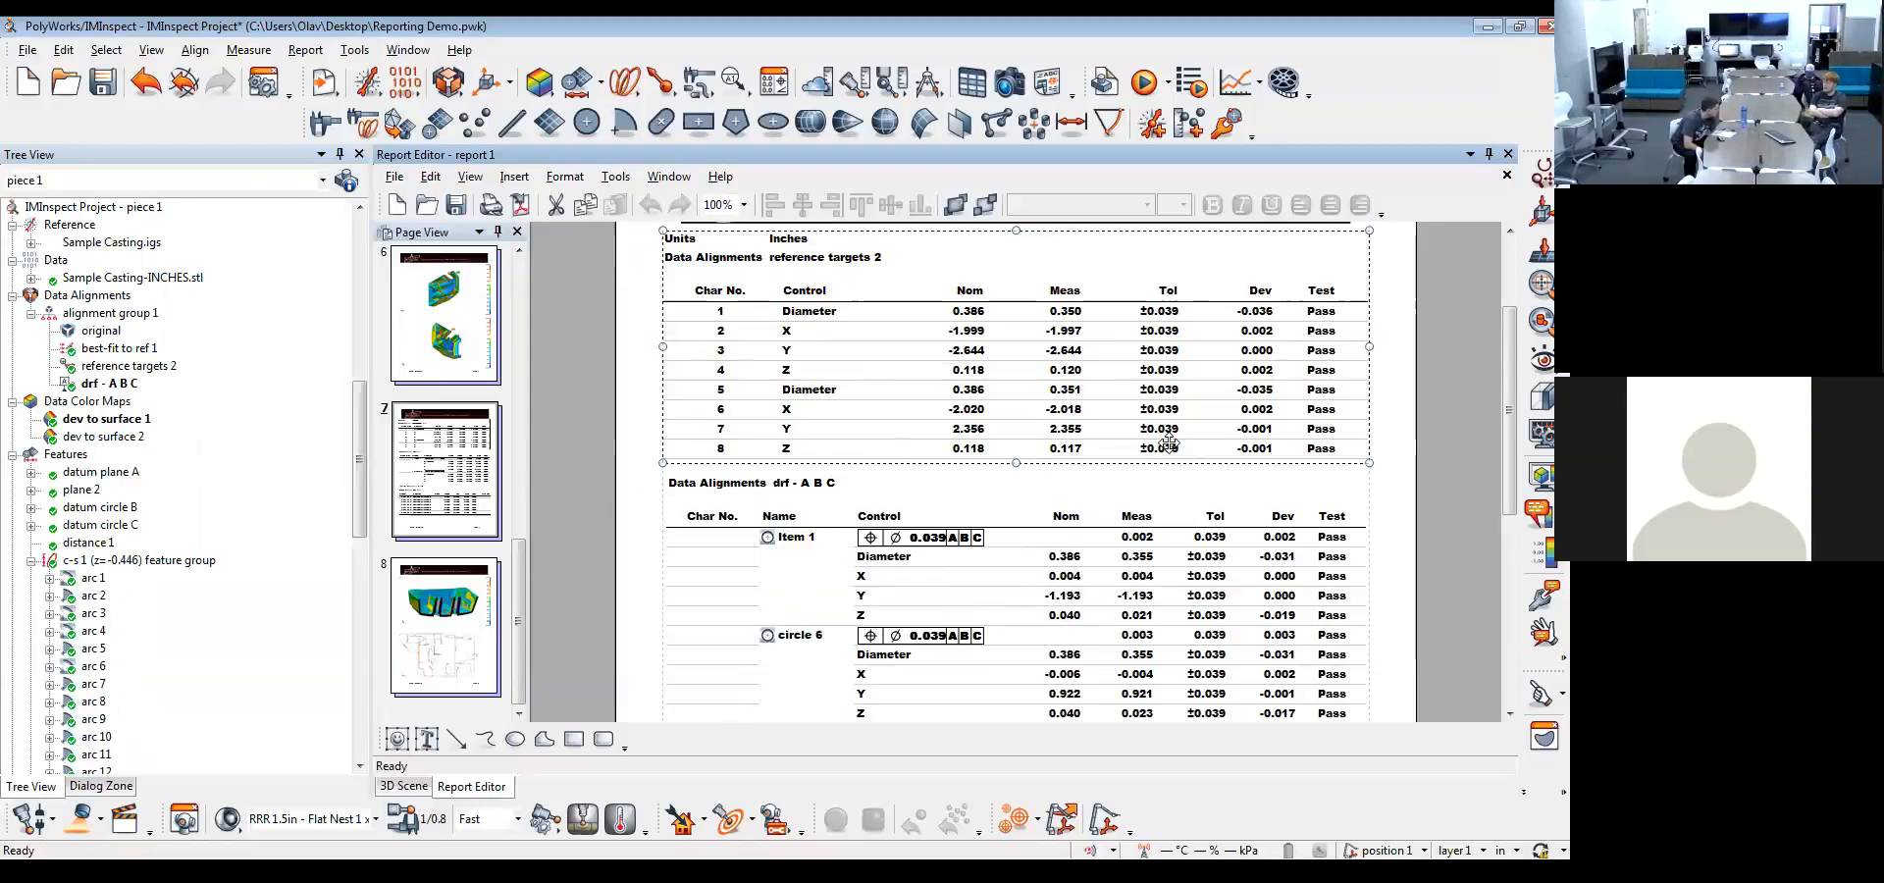
# Set the X tolerance of datum circle C to the ±0.005 preset in its geometry controls and save the project
pyautogui.click(734, 122)
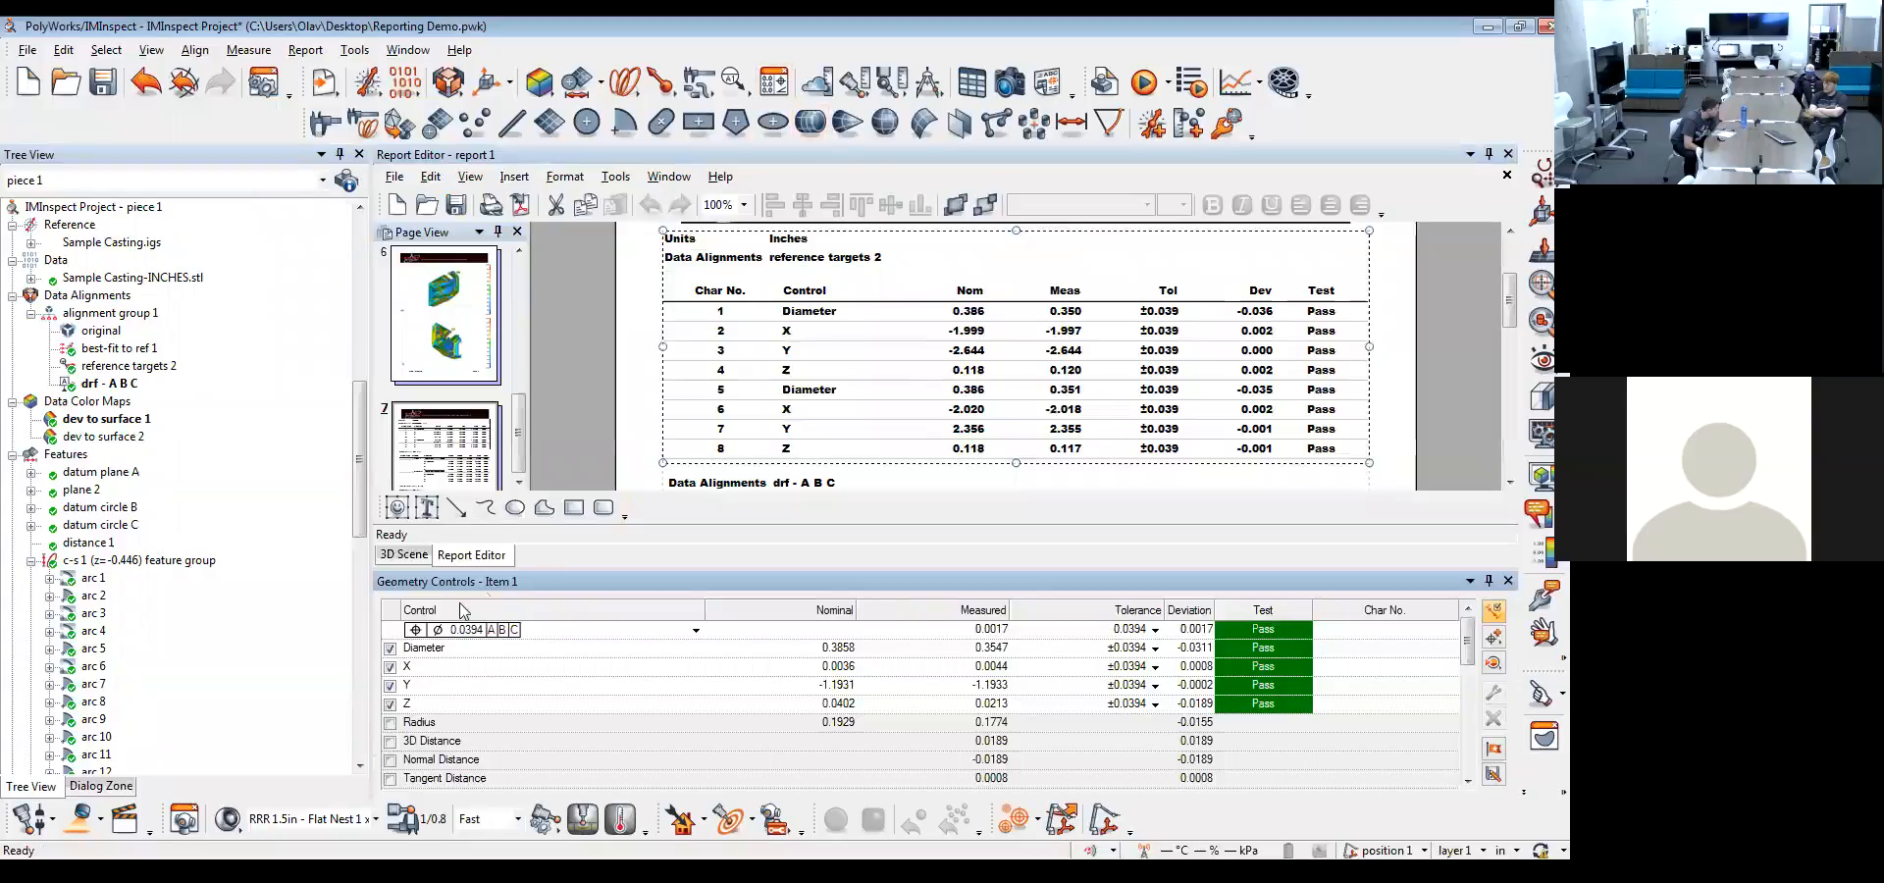
pyautogui.click(716, 669)
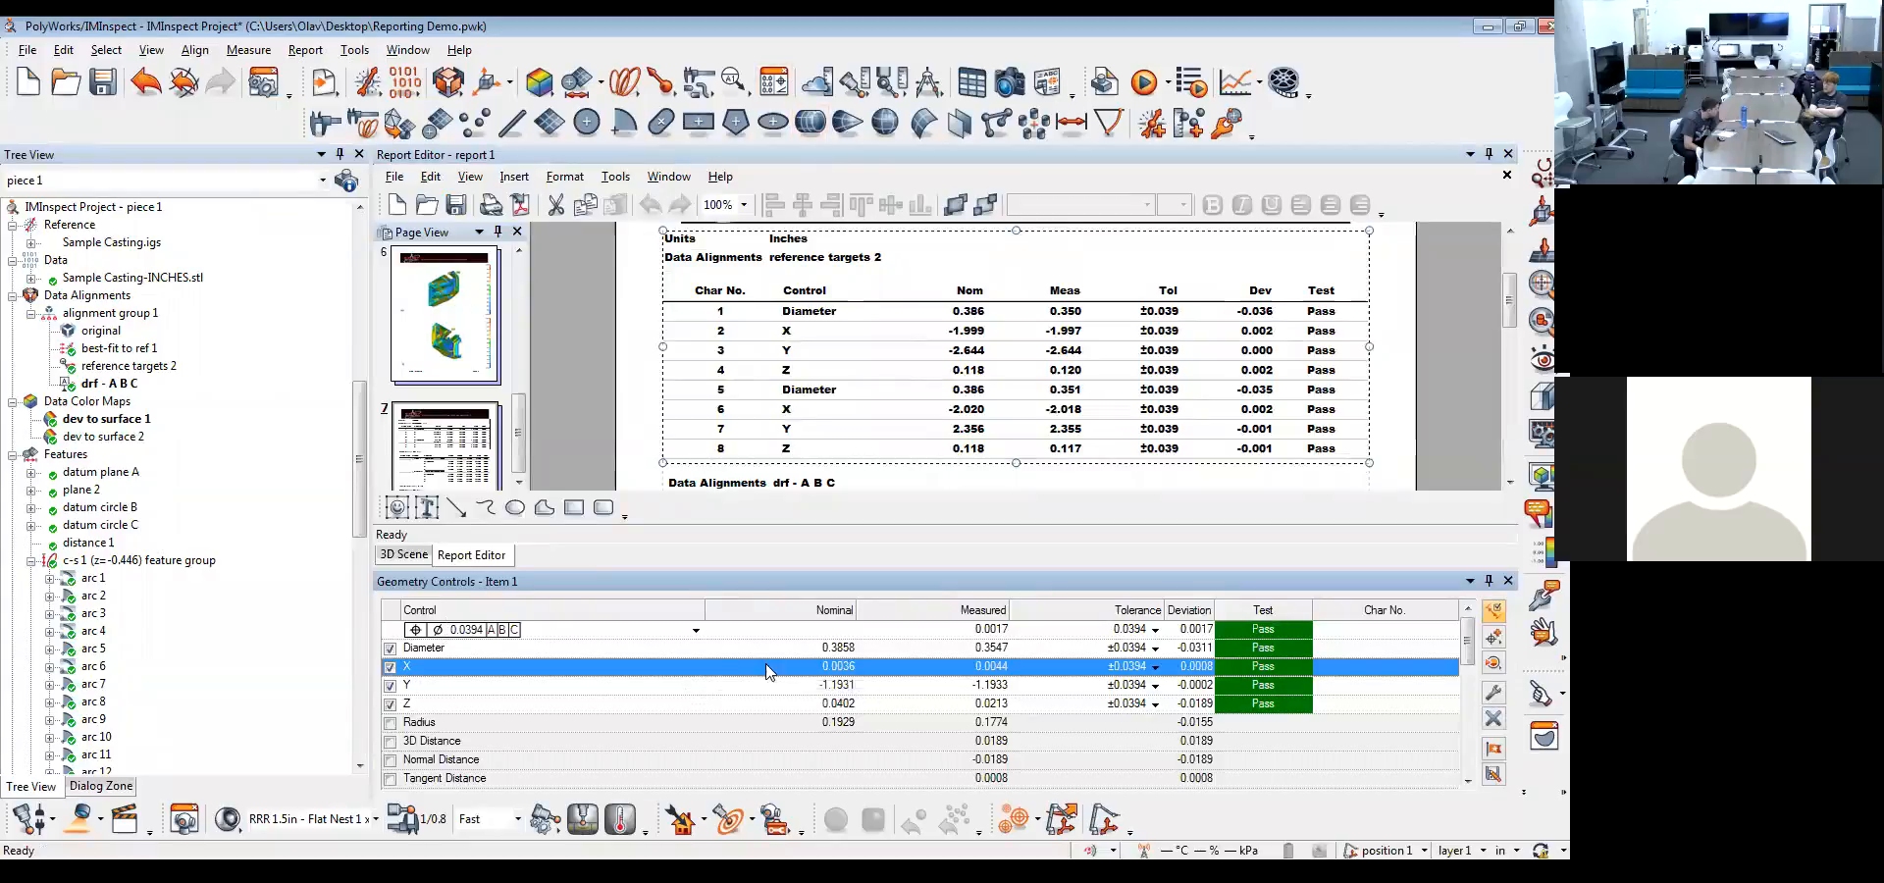
pyautogui.scroll(-11, 84, 528)
pyautogui.click(85, 526)
pyautogui.scroll(11, 134, 512)
pyautogui.click(113, 525)
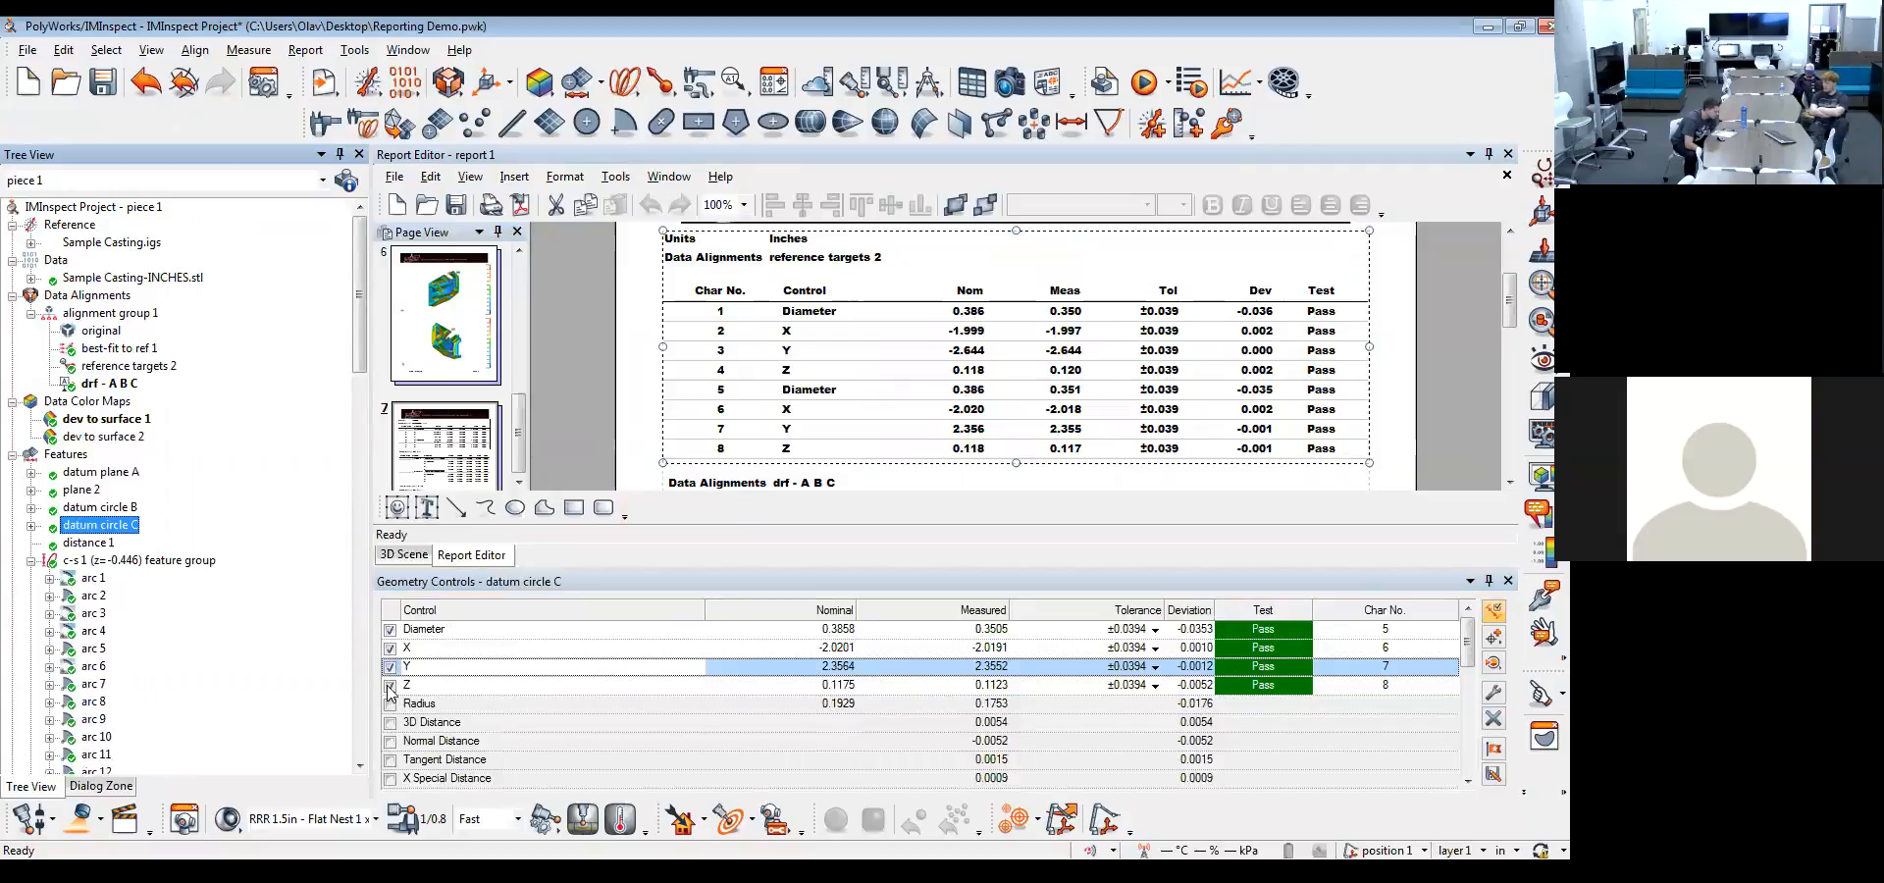
pyautogui.click(1155, 647)
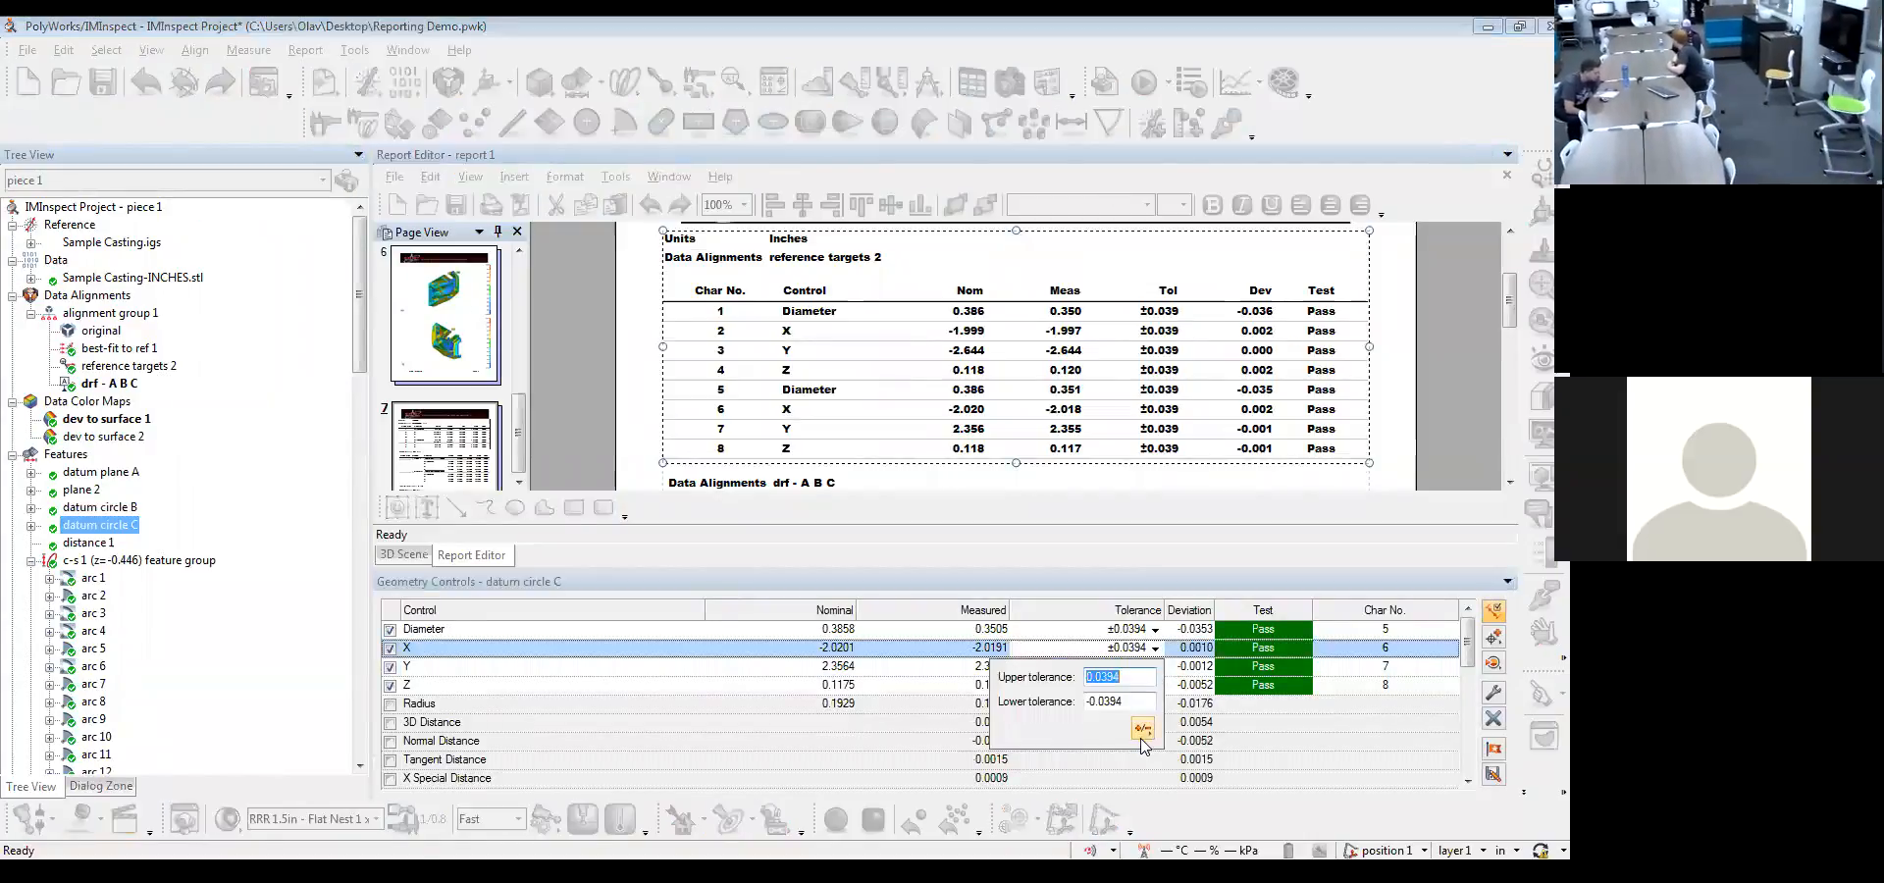
pyautogui.click(1142, 731)
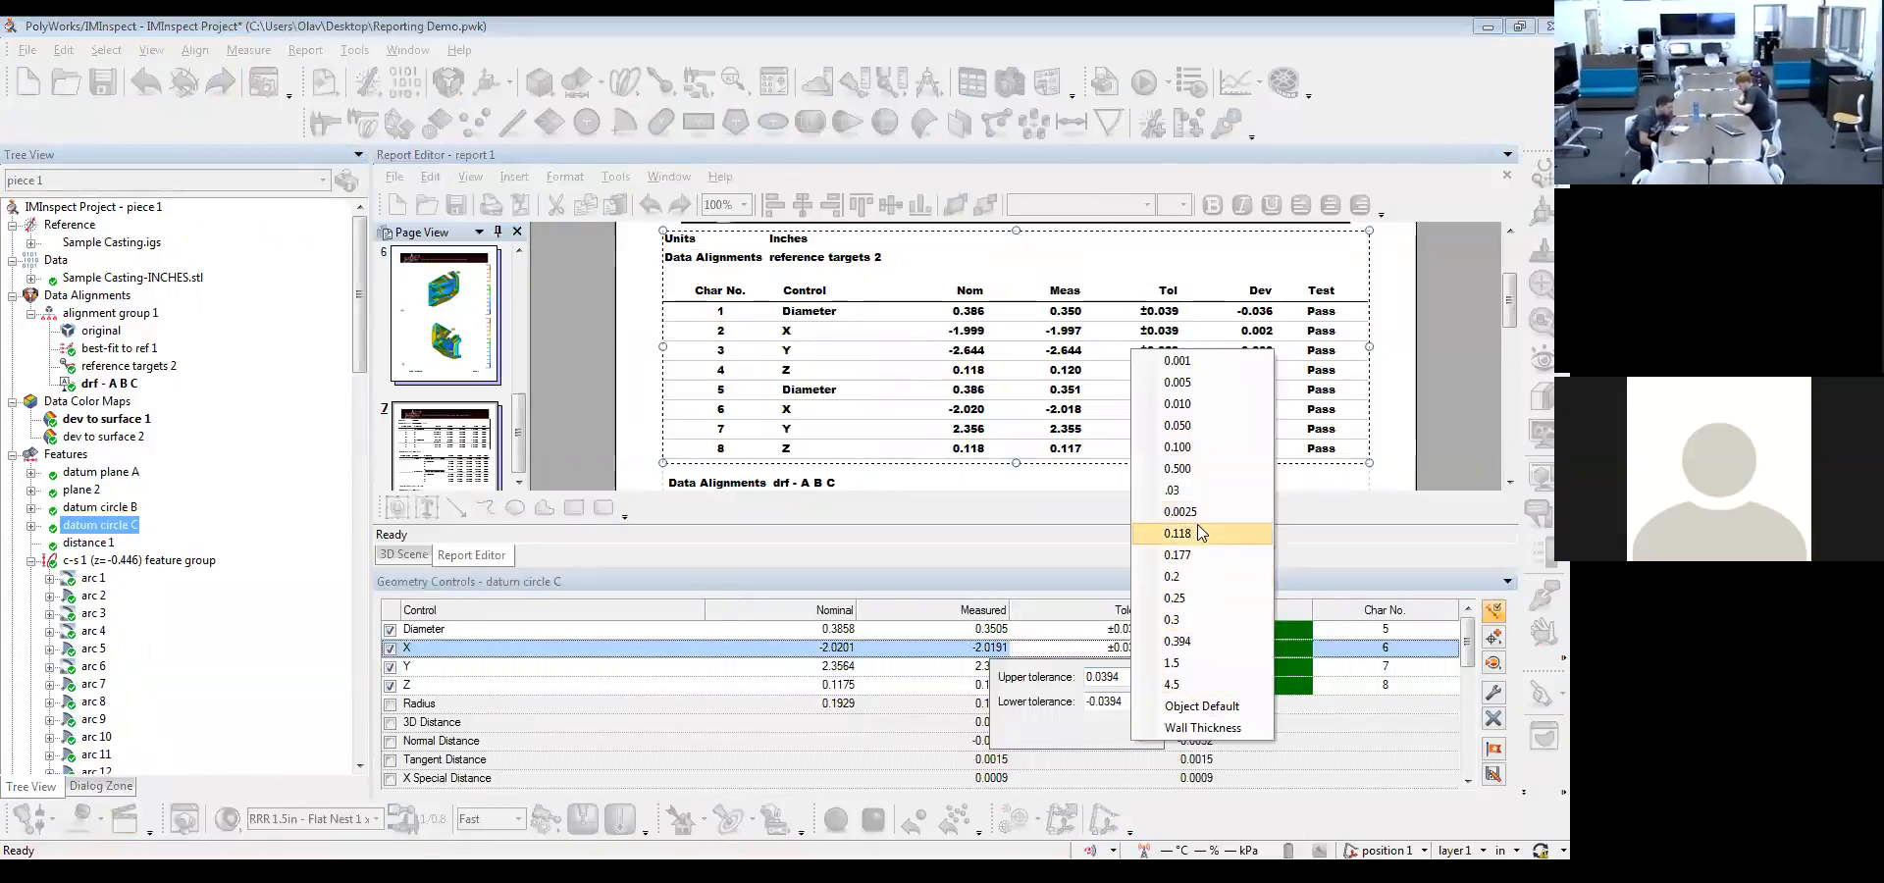
pyautogui.click(1216, 382)
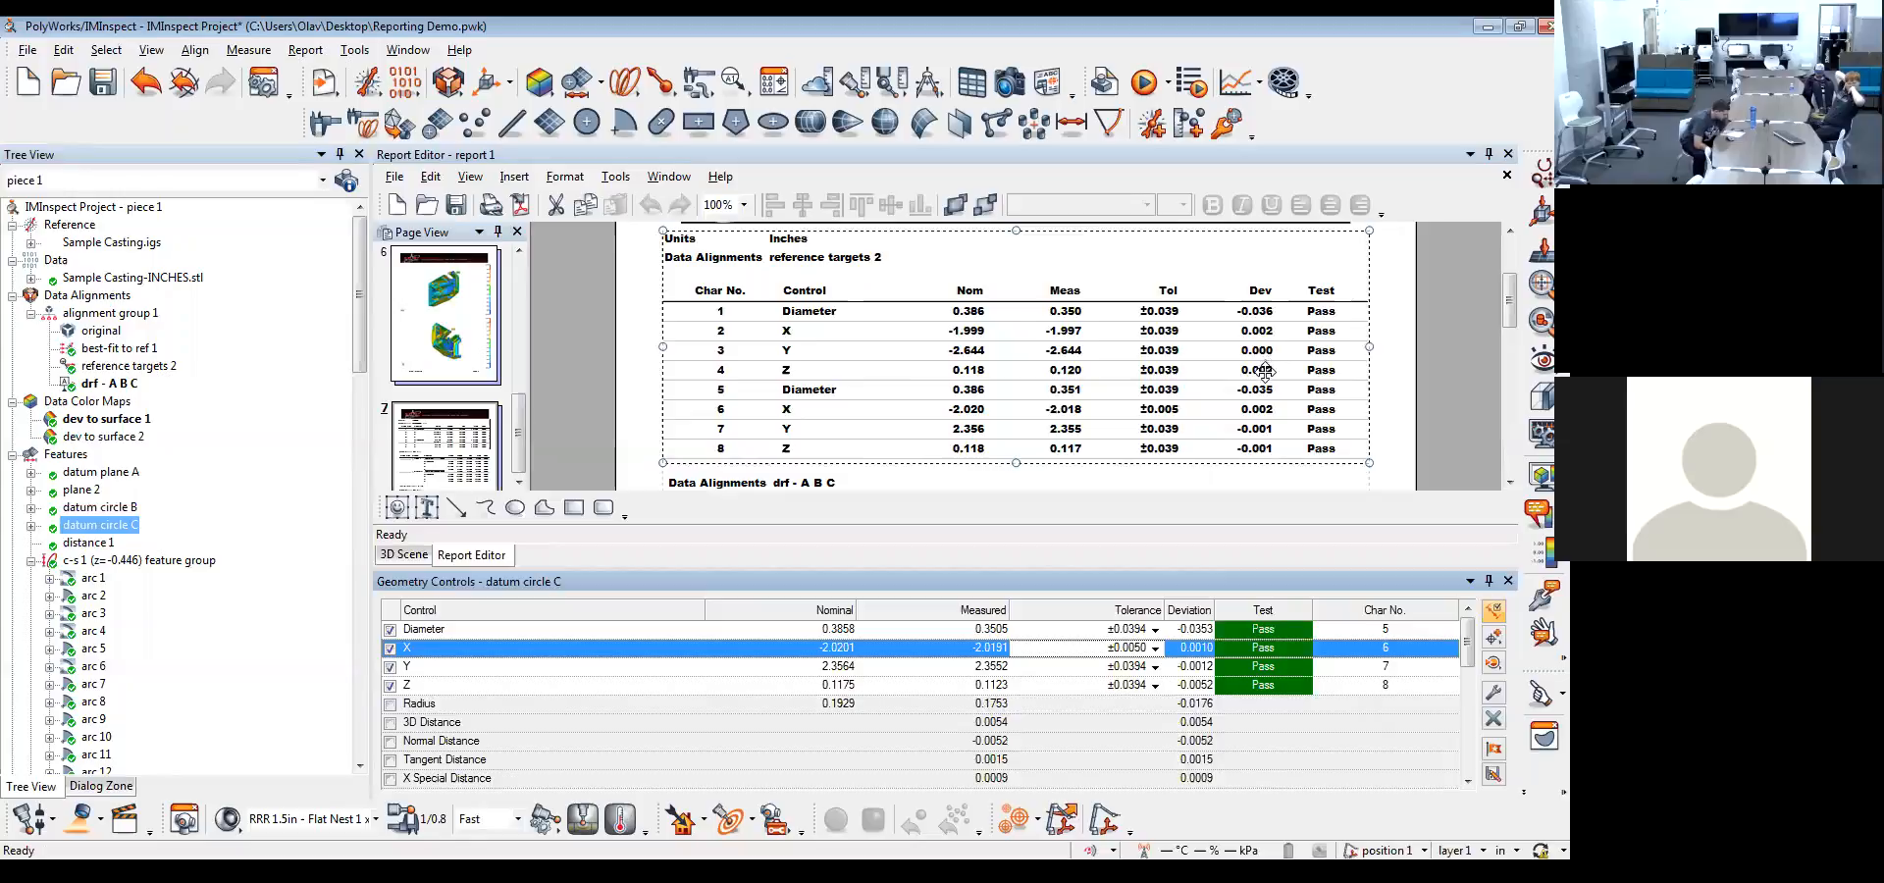
pyautogui.click(1508, 580)
pyautogui.click(104, 88)
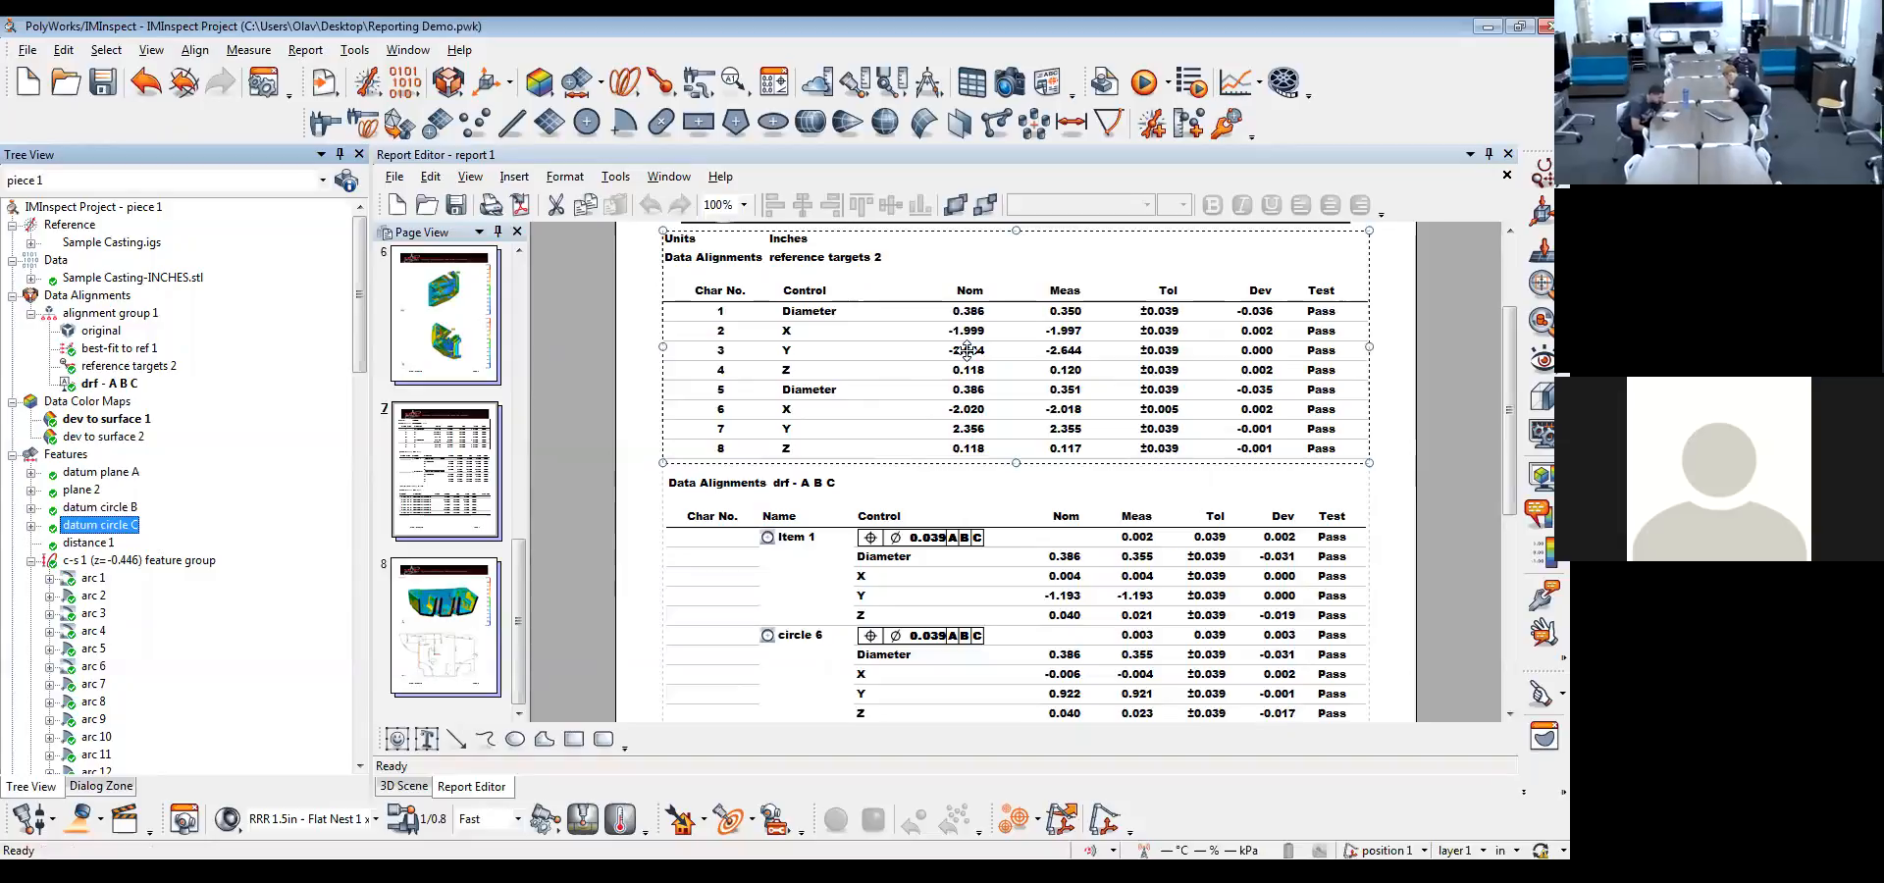
# Add the Radius control to the geometry controls of datum circle C
pyautogui.scroll(-3, 966, 349)
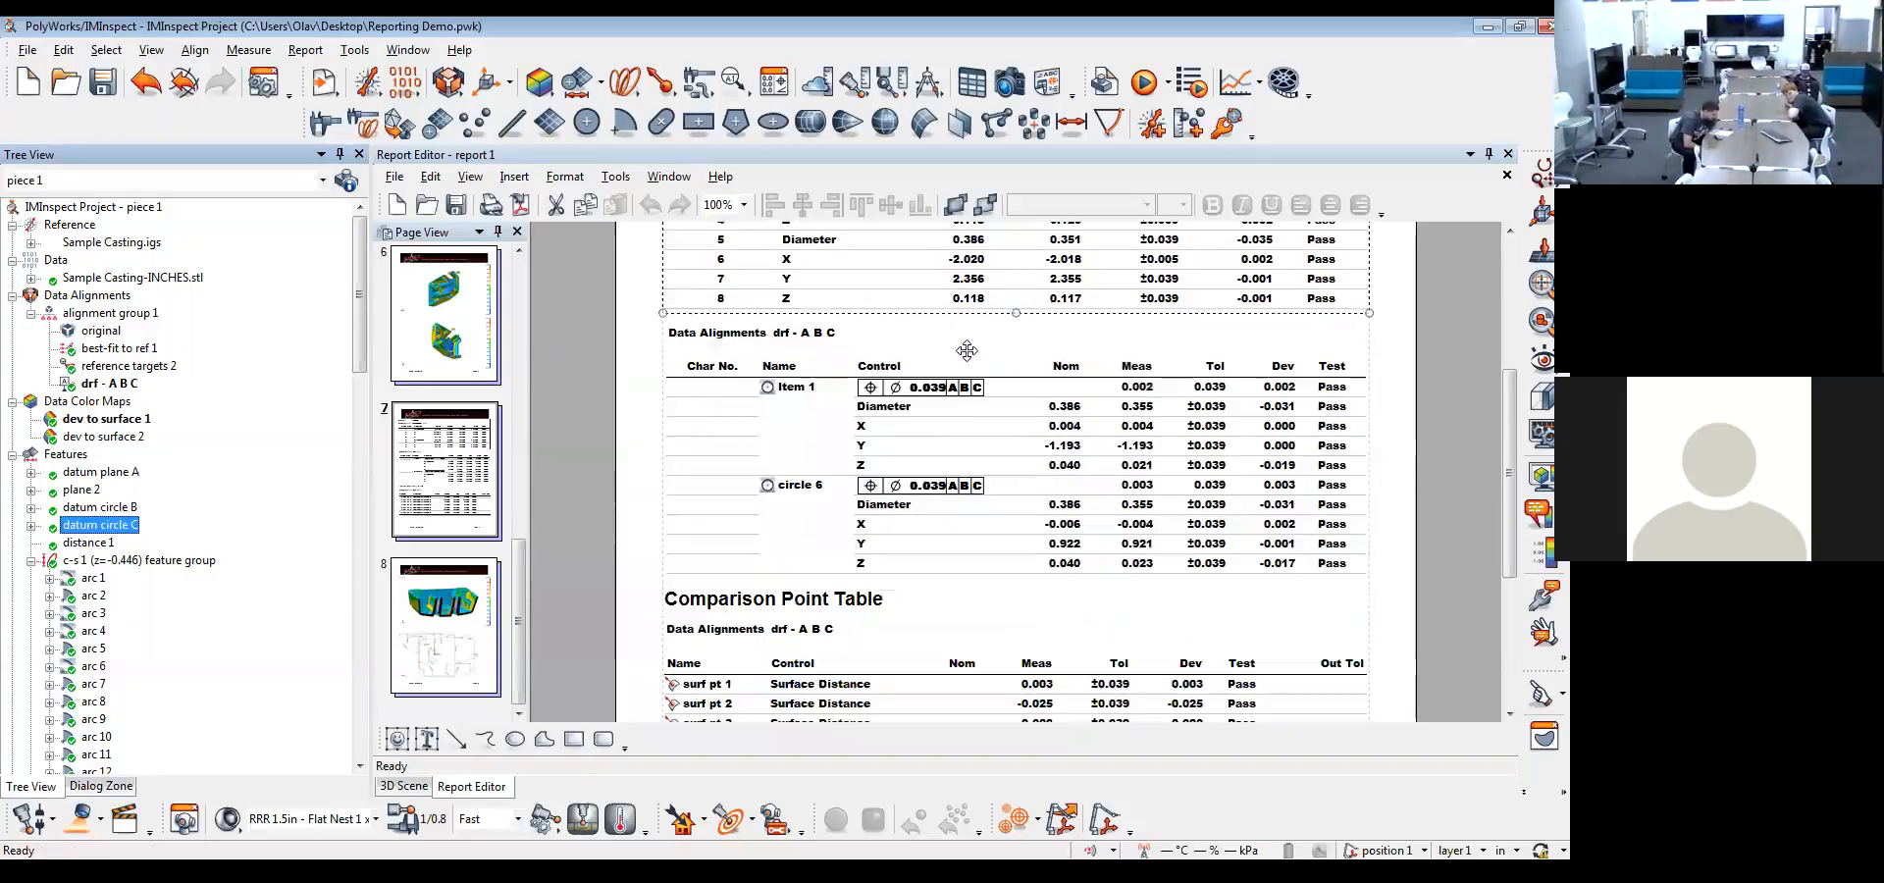
pyautogui.scroll(3, 966, 349)
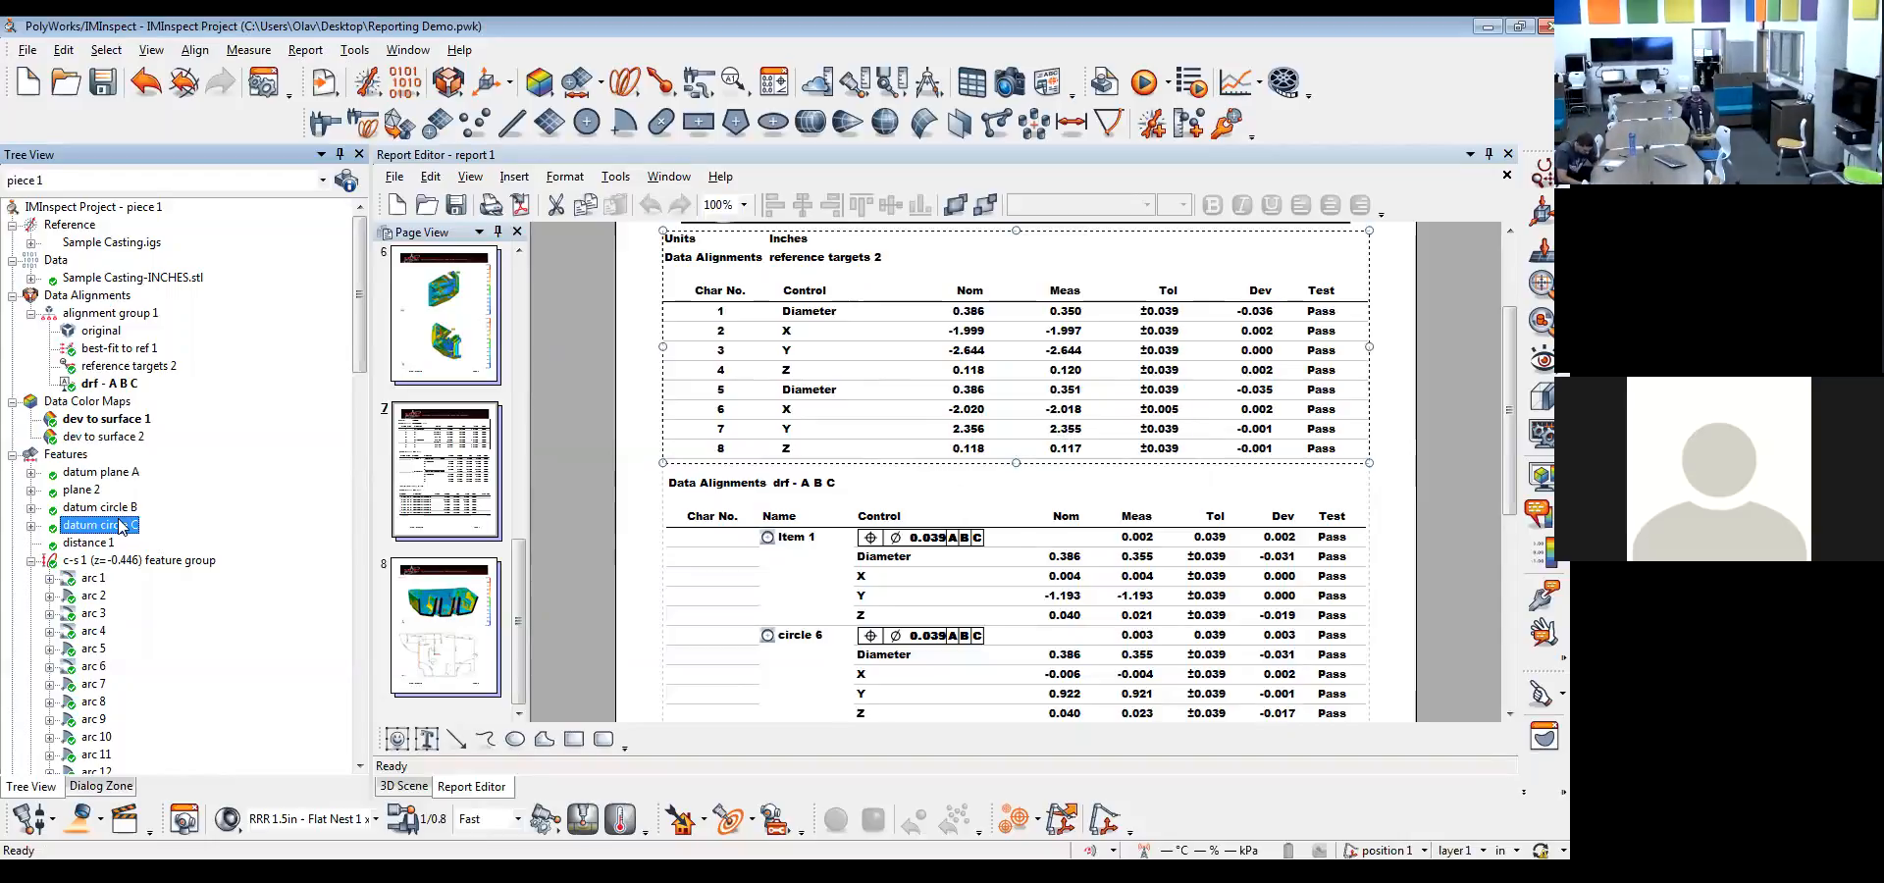
pyautogui.click(773, 126)
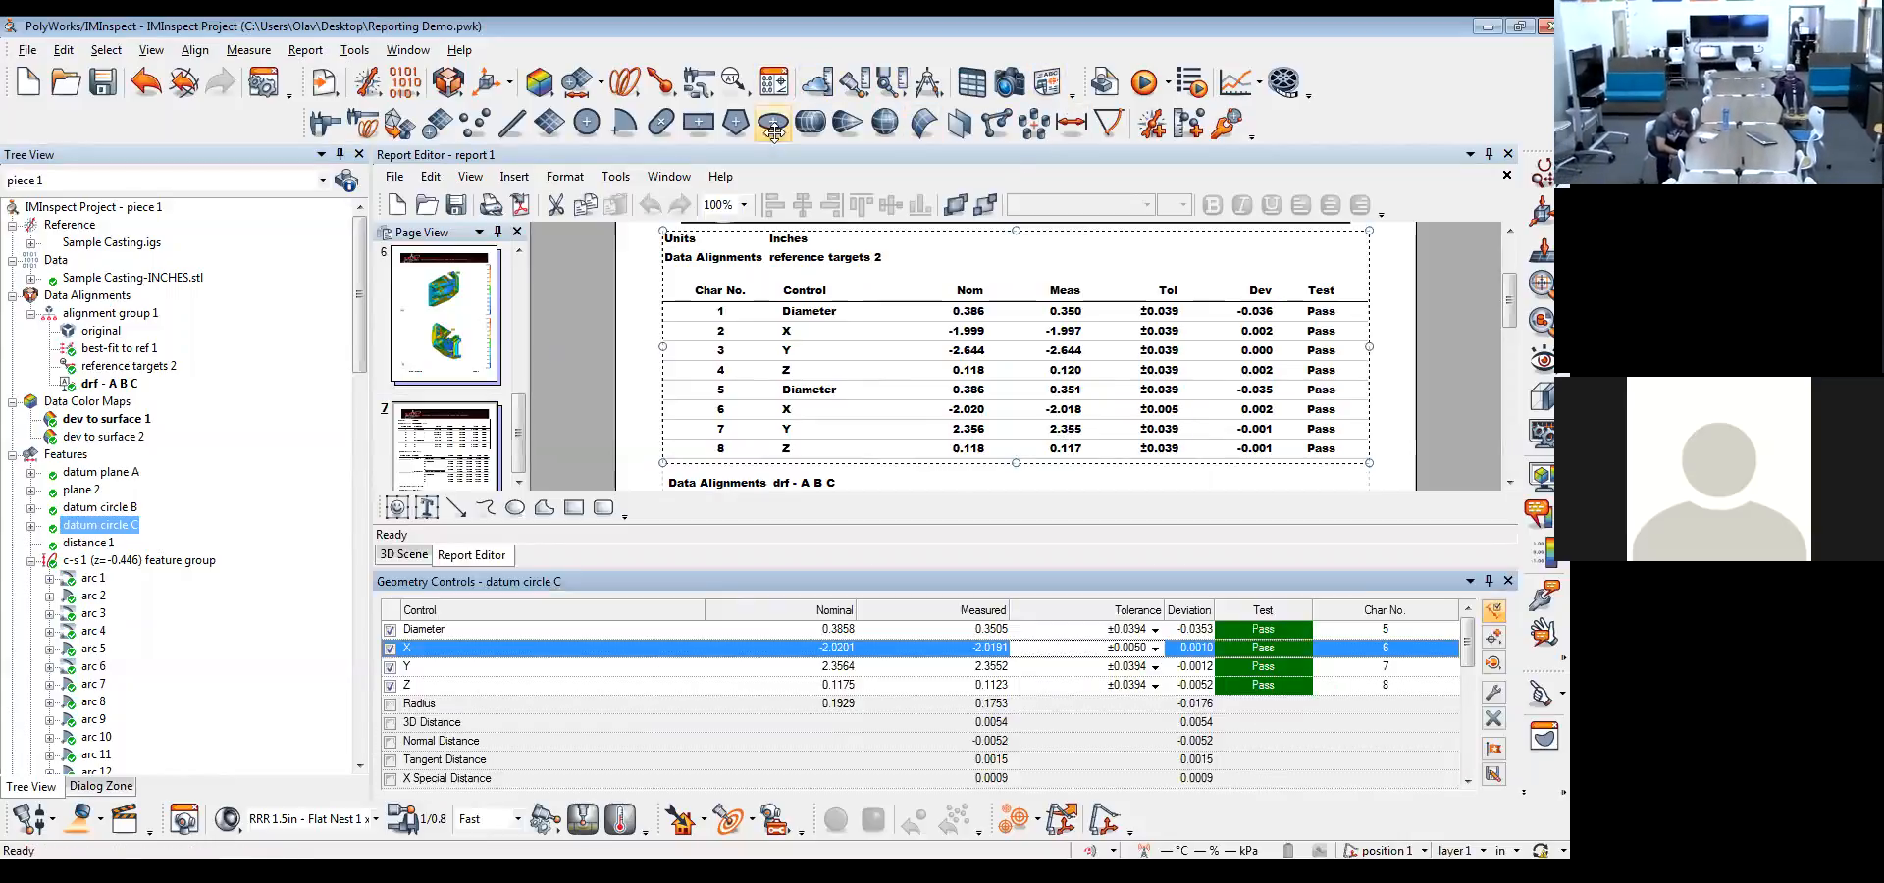
pyautogui.click(389, 704)
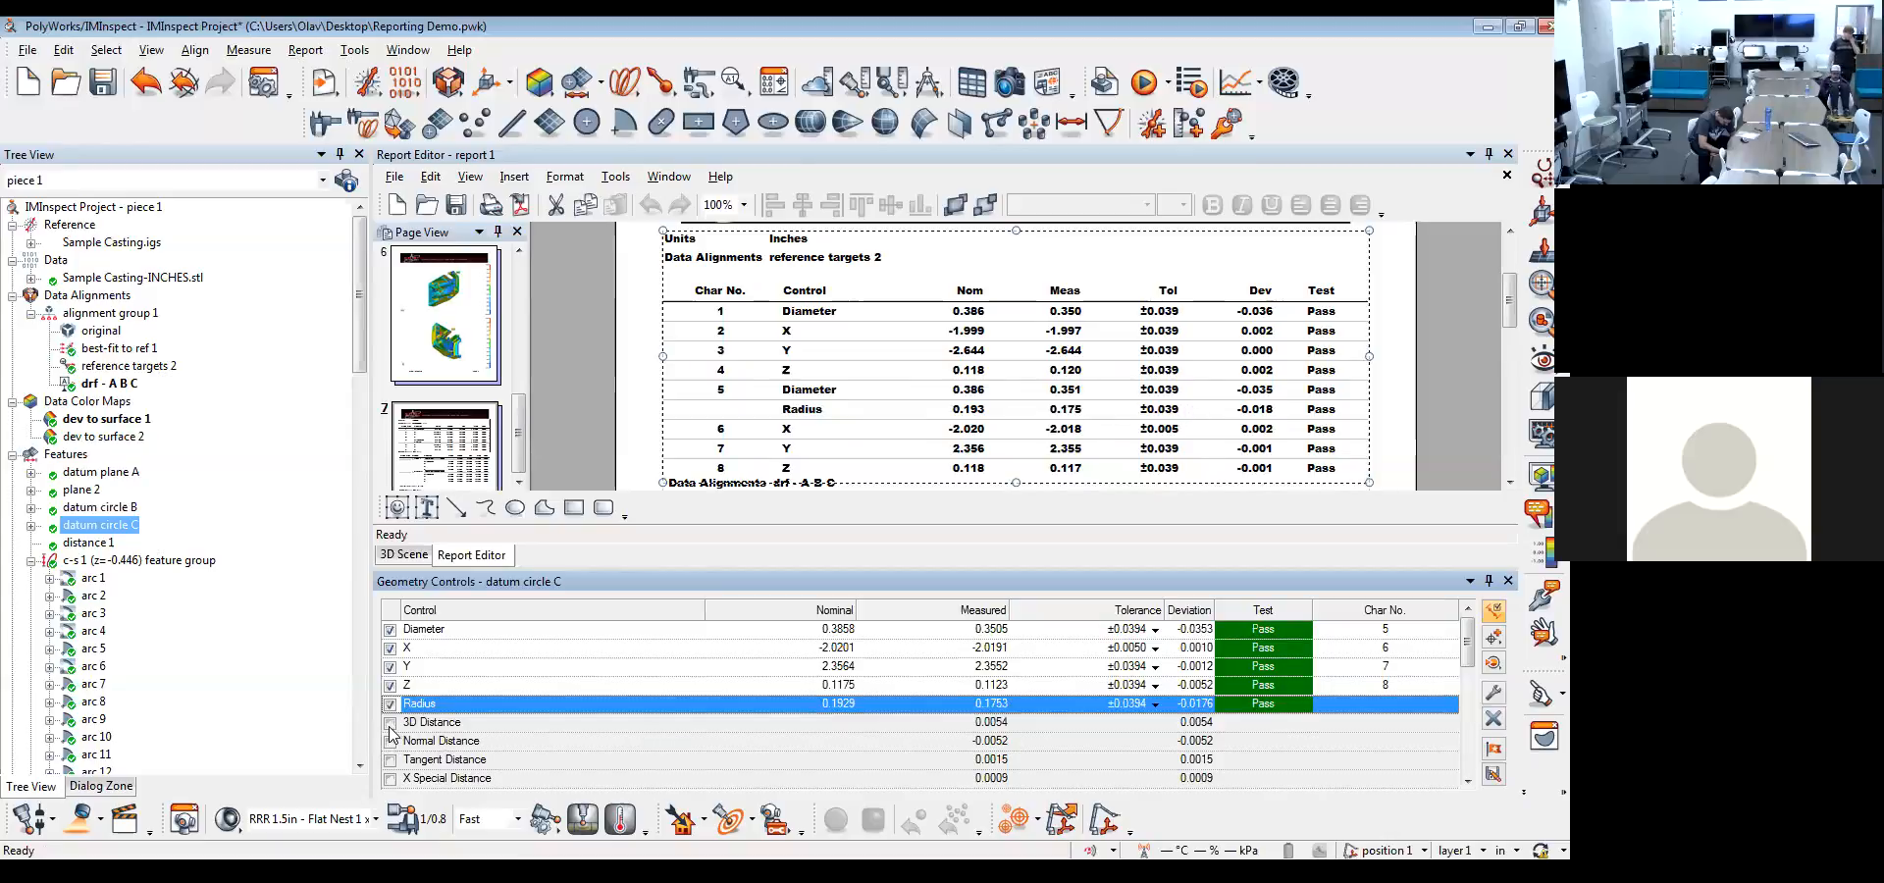
pyautogui.scroll(-3, 391, 731)
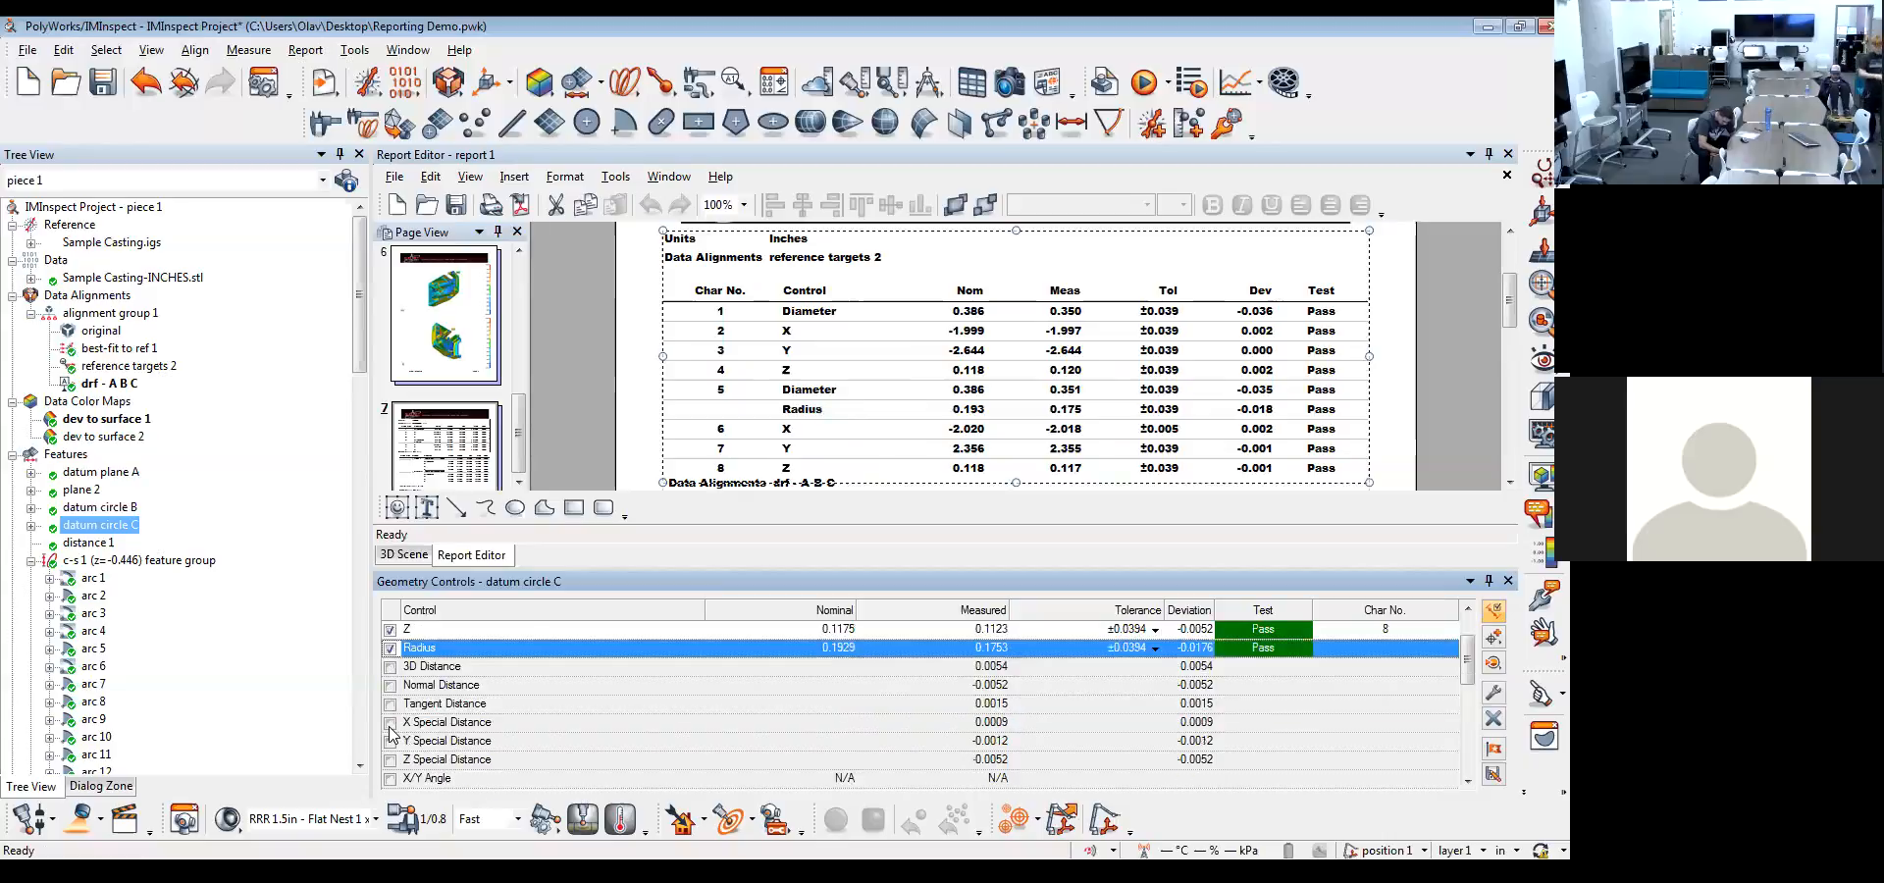
pyautogui.scroll(-2, 391, 734)
pyautogui.scroll(5, 390, 734)
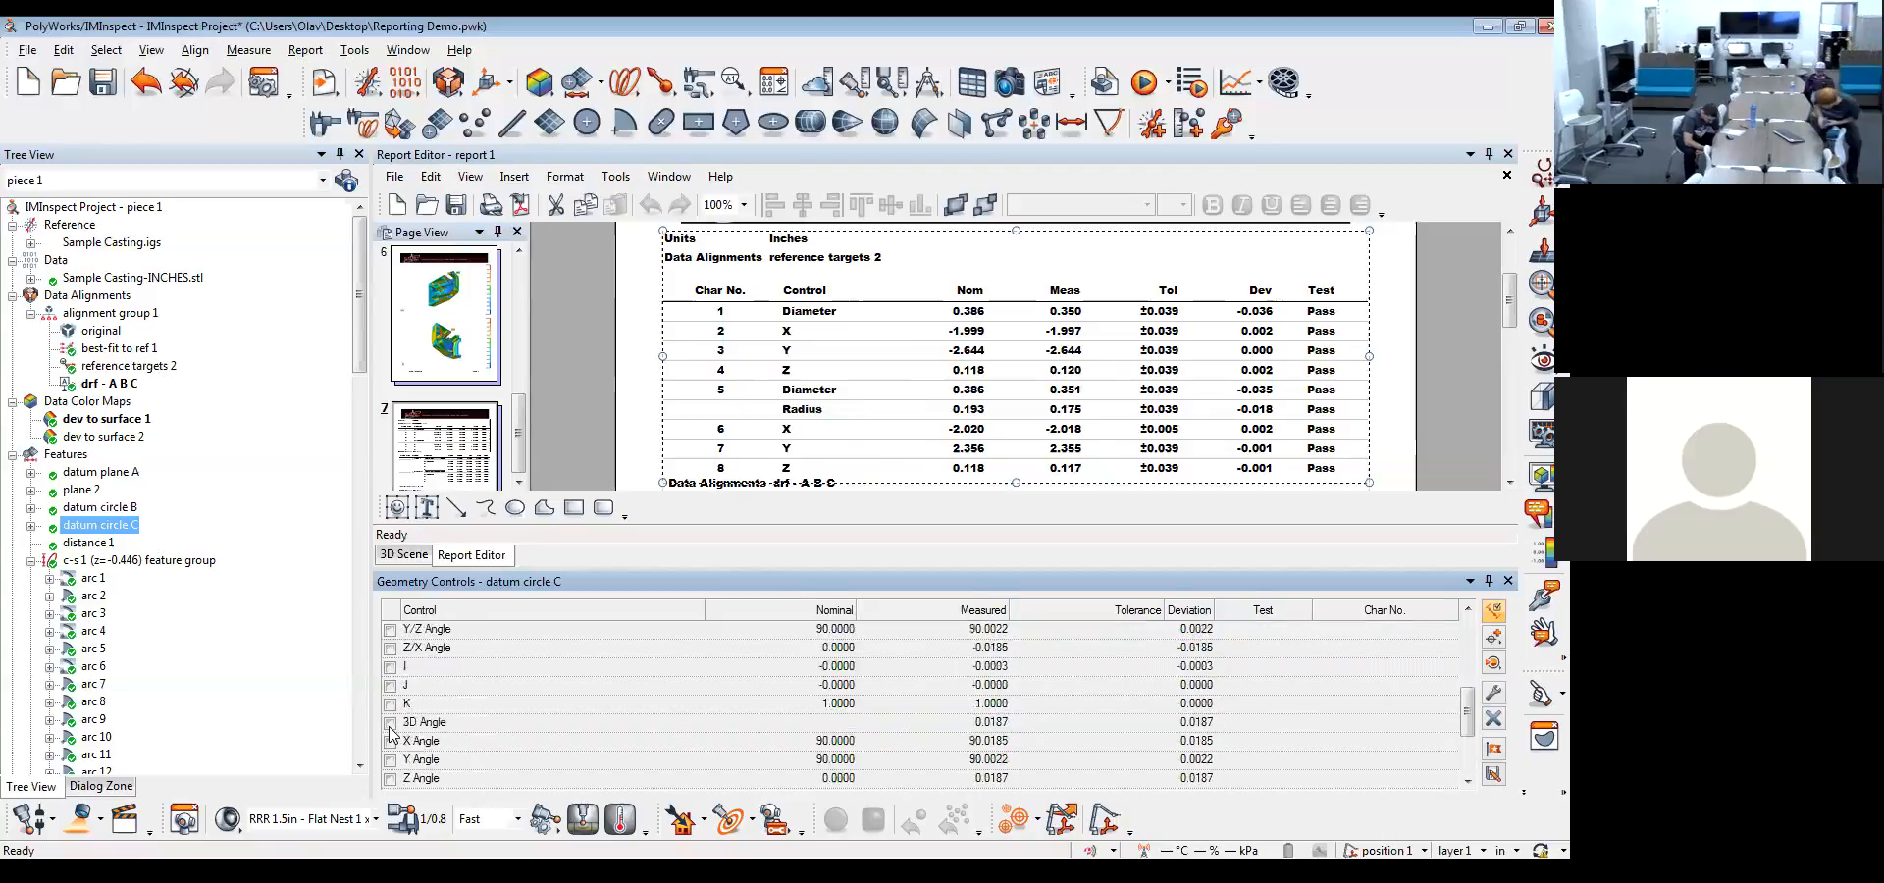
# Review datum circle C's geometry controls as active controls only and as the full list, and close them
pyautogui.click(1493, 610)
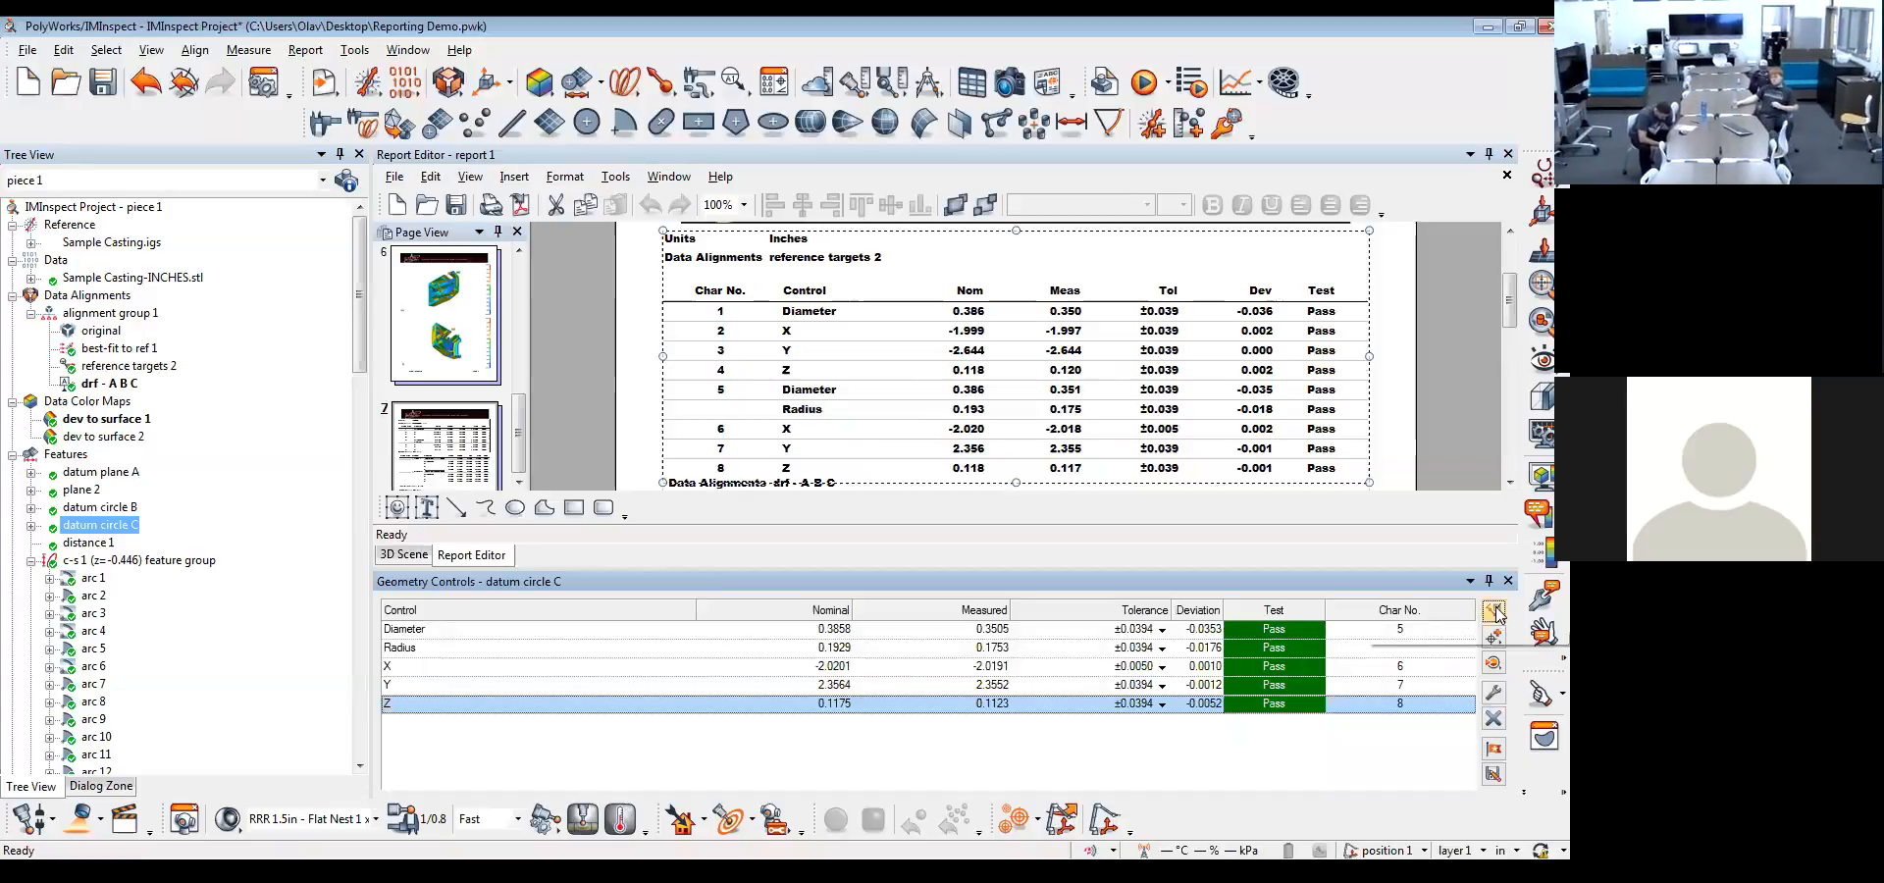
pyautogui.click(1493, 610)
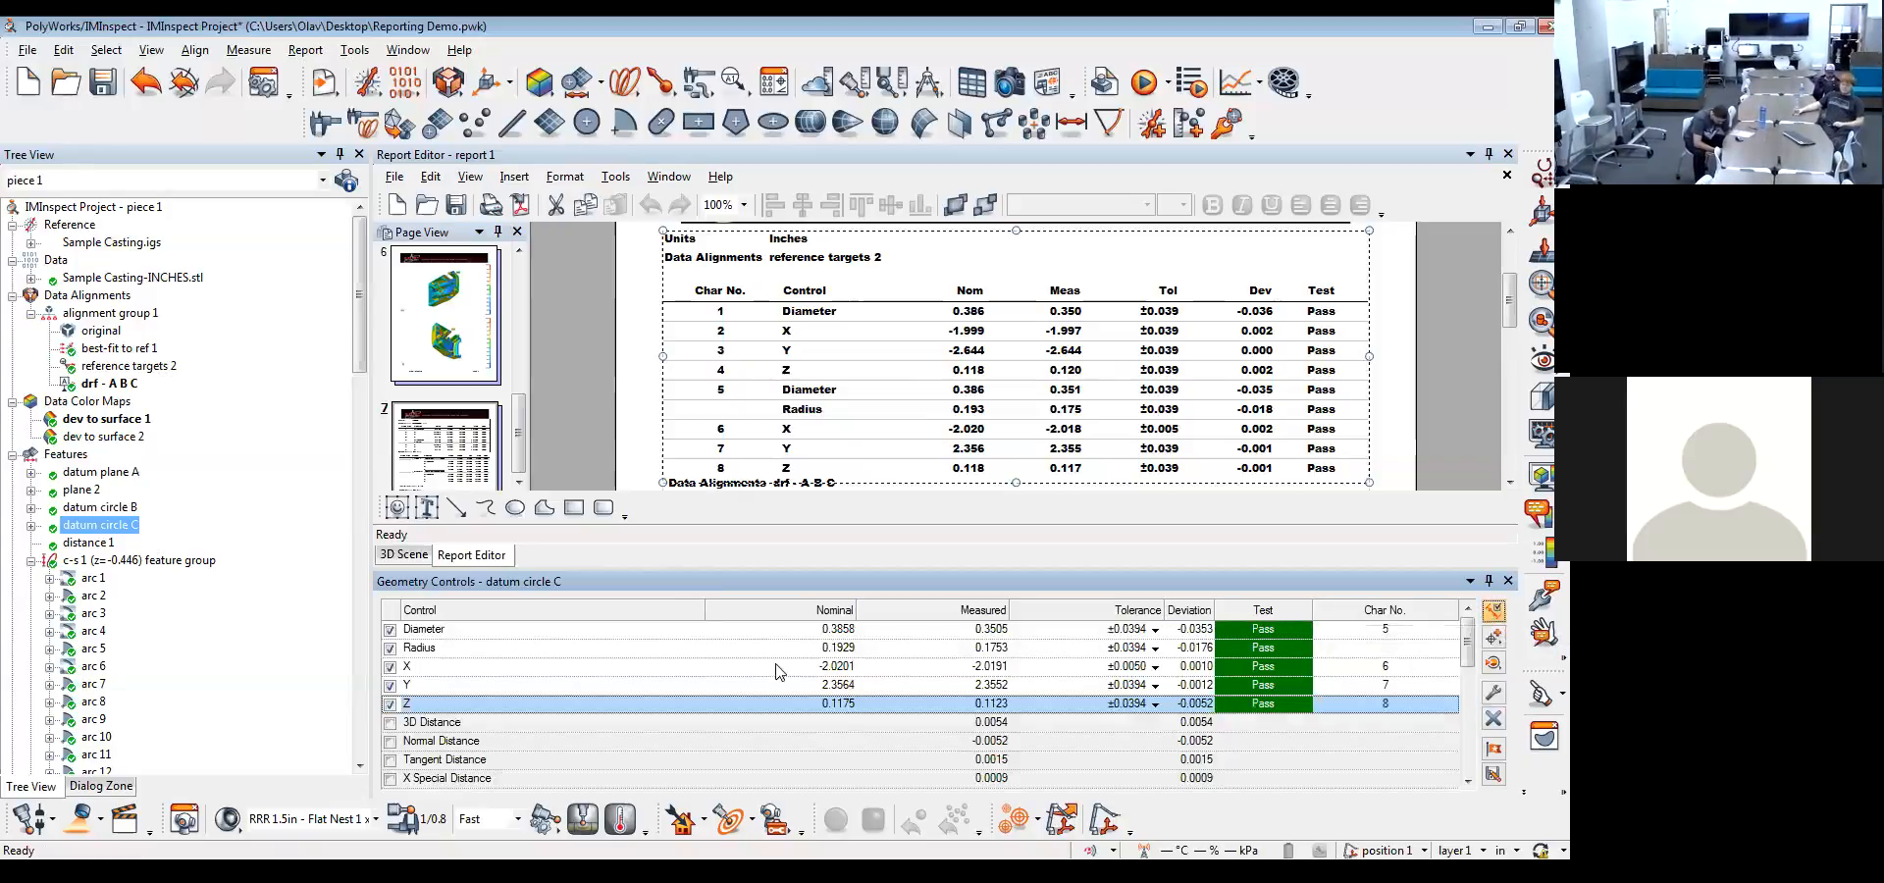
pyautogui.scroll(-1, 638, 687)
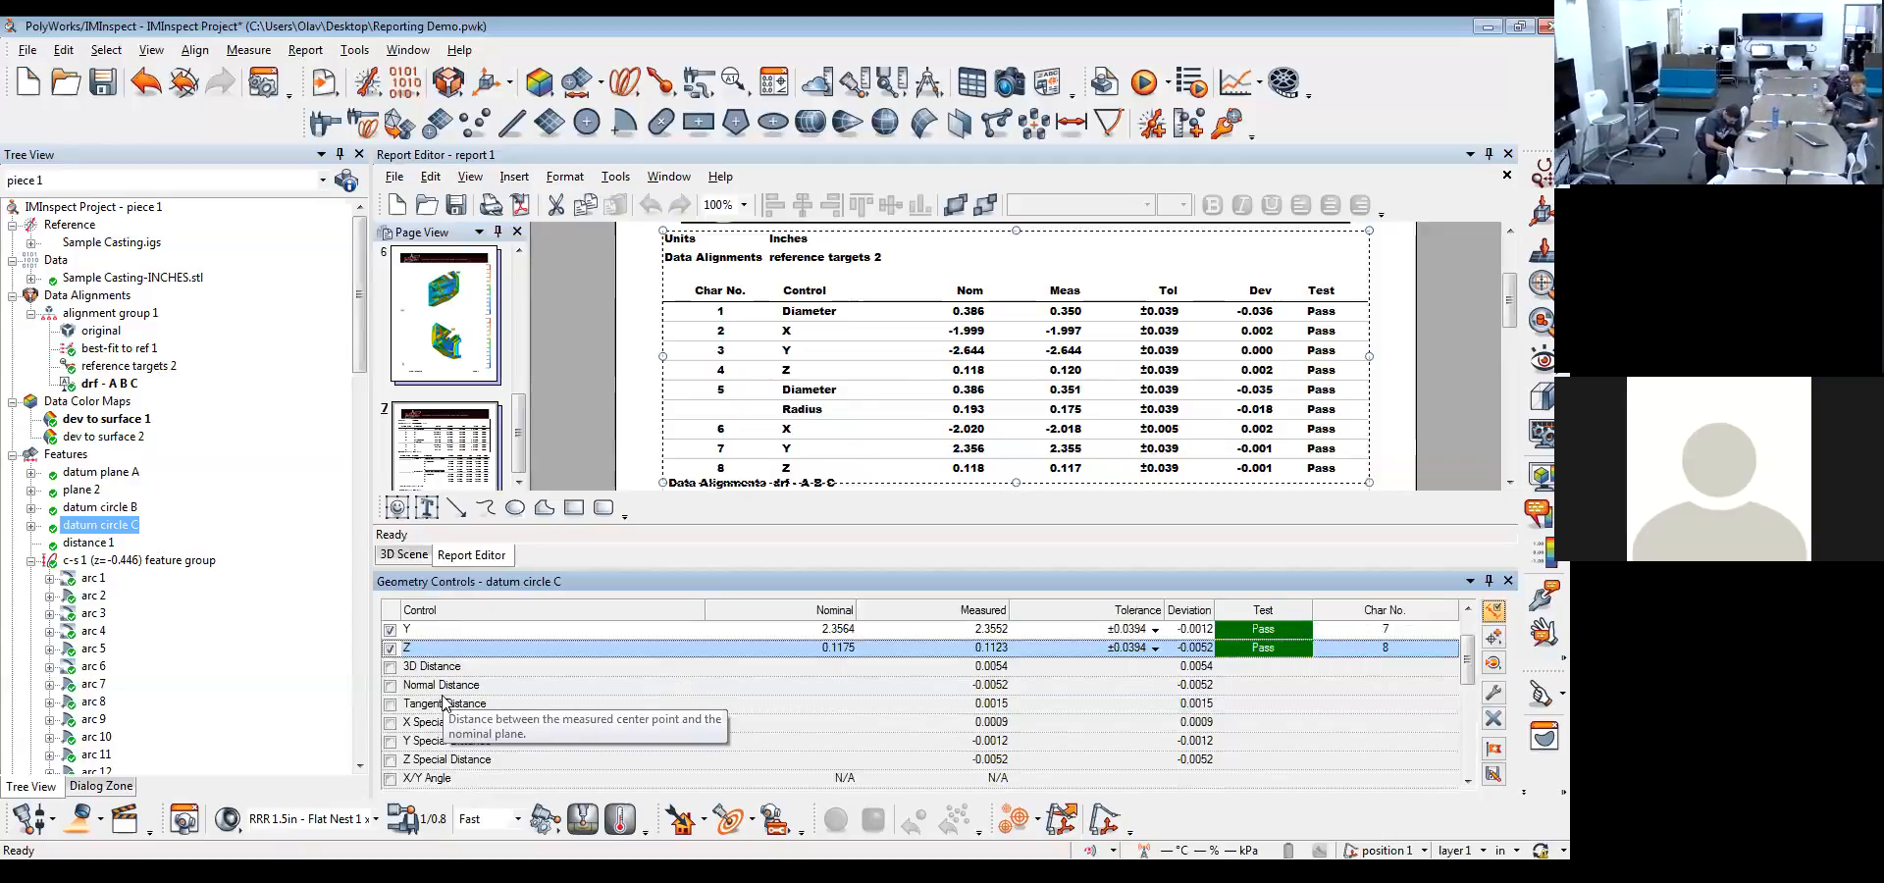
pyautogui.scroll(-1, 443, 701)
pyautogui.scroll(-4, 443, 701)
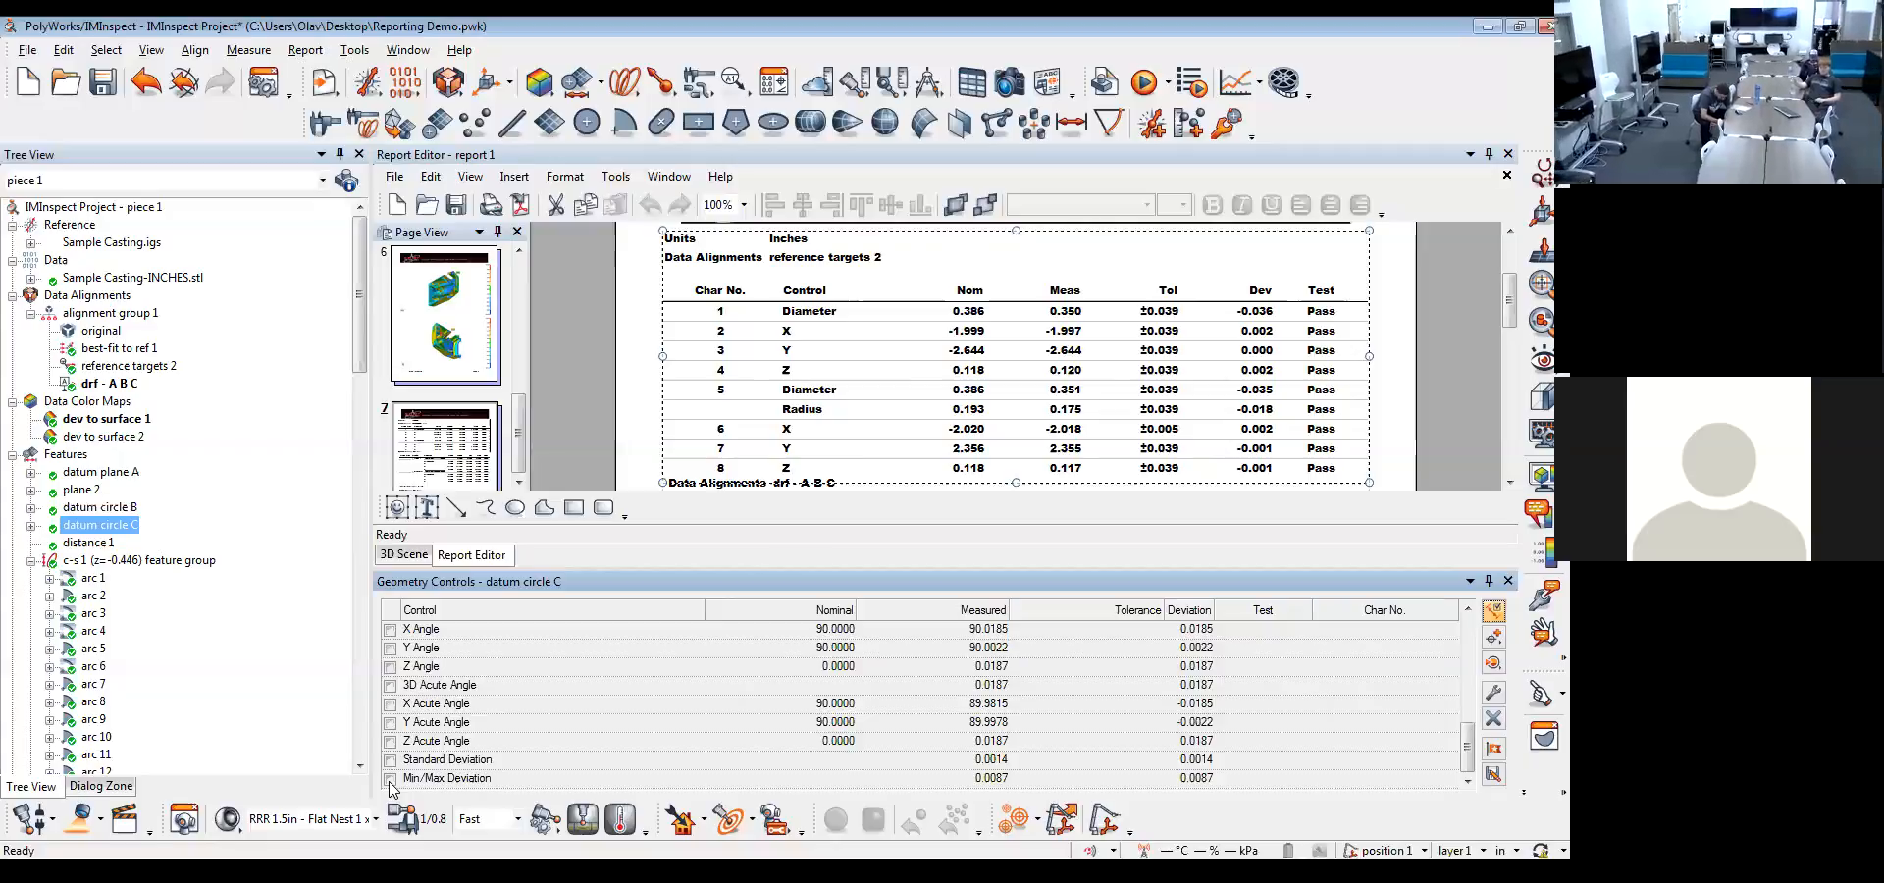
pyautogui.scroll(5, 439, 735)
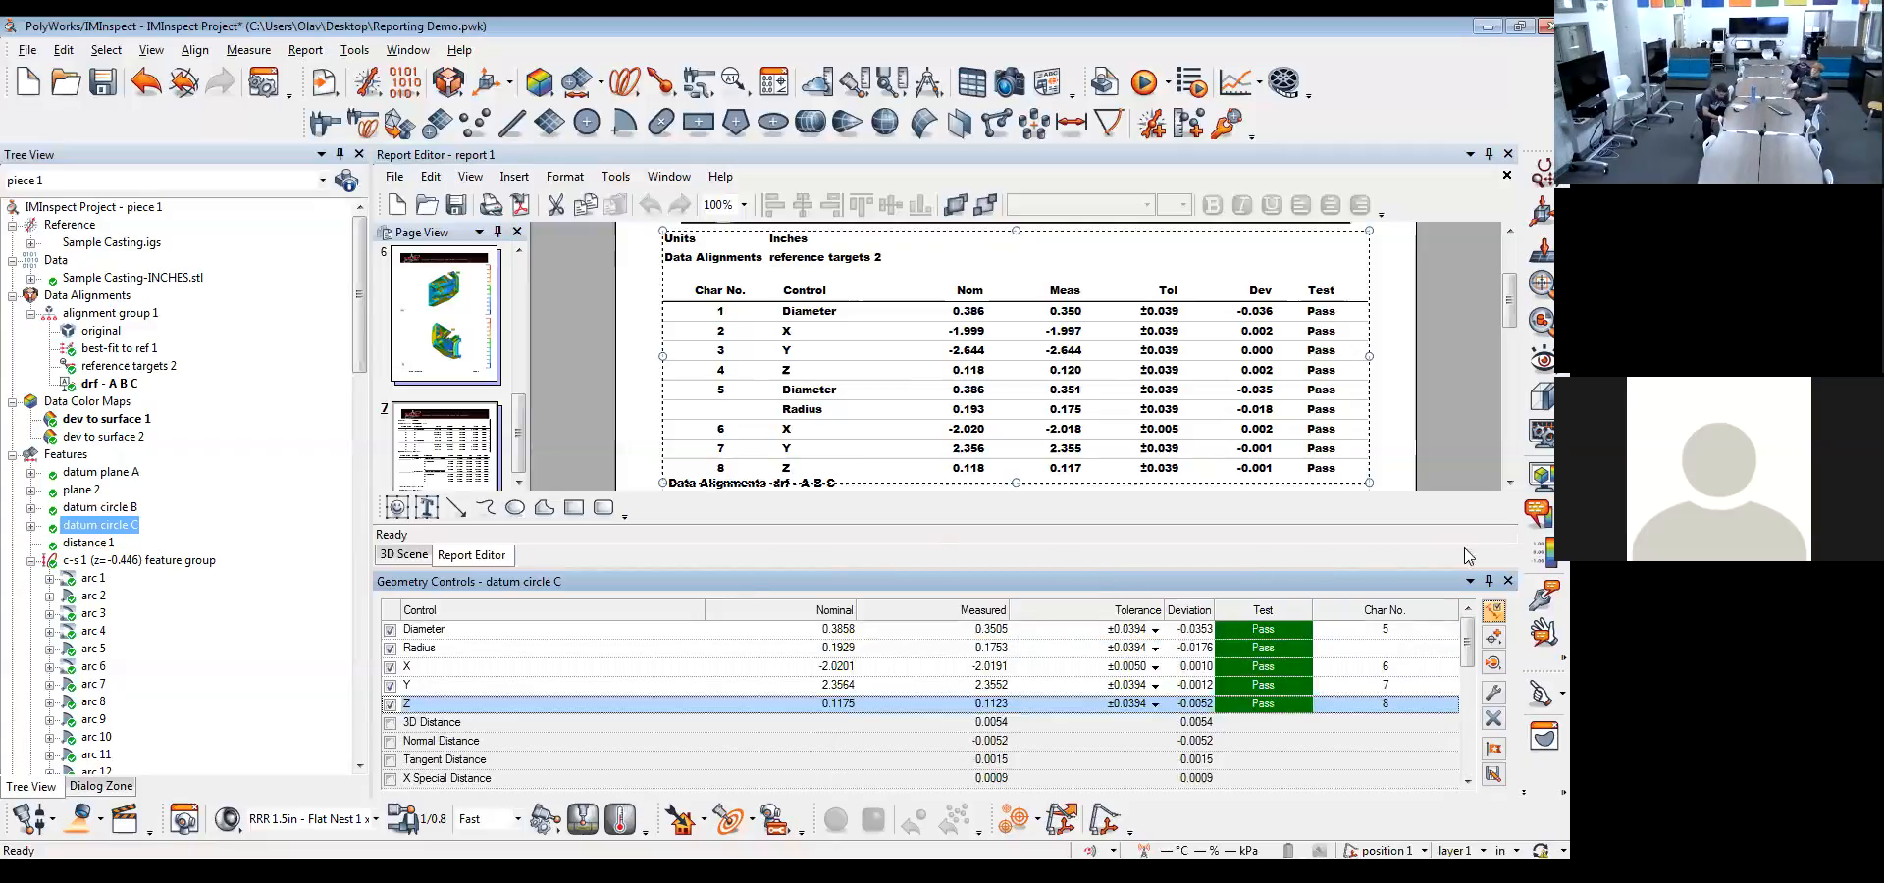
pyautogui.click(1507, 580)
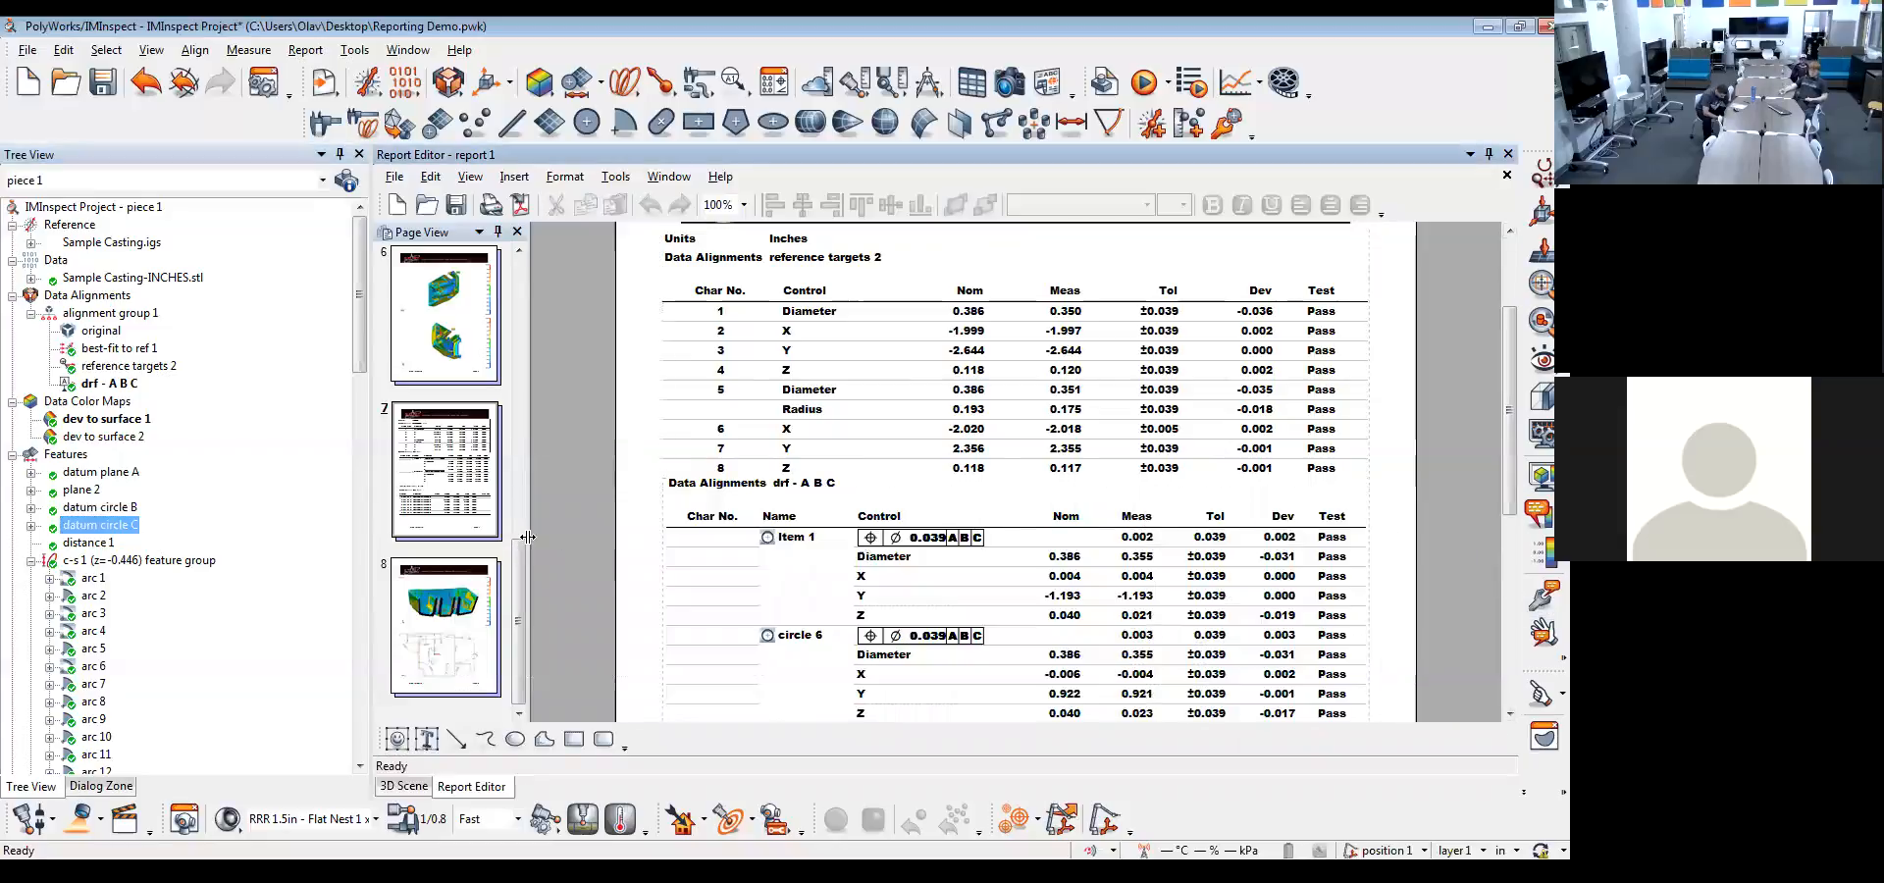
# Hide the c-s 1 (z=-0.446) feature group and its cross-section in the 3D scene
pyautogui.moveTo(359, 313); pyautogui.dragTo(361, 356)
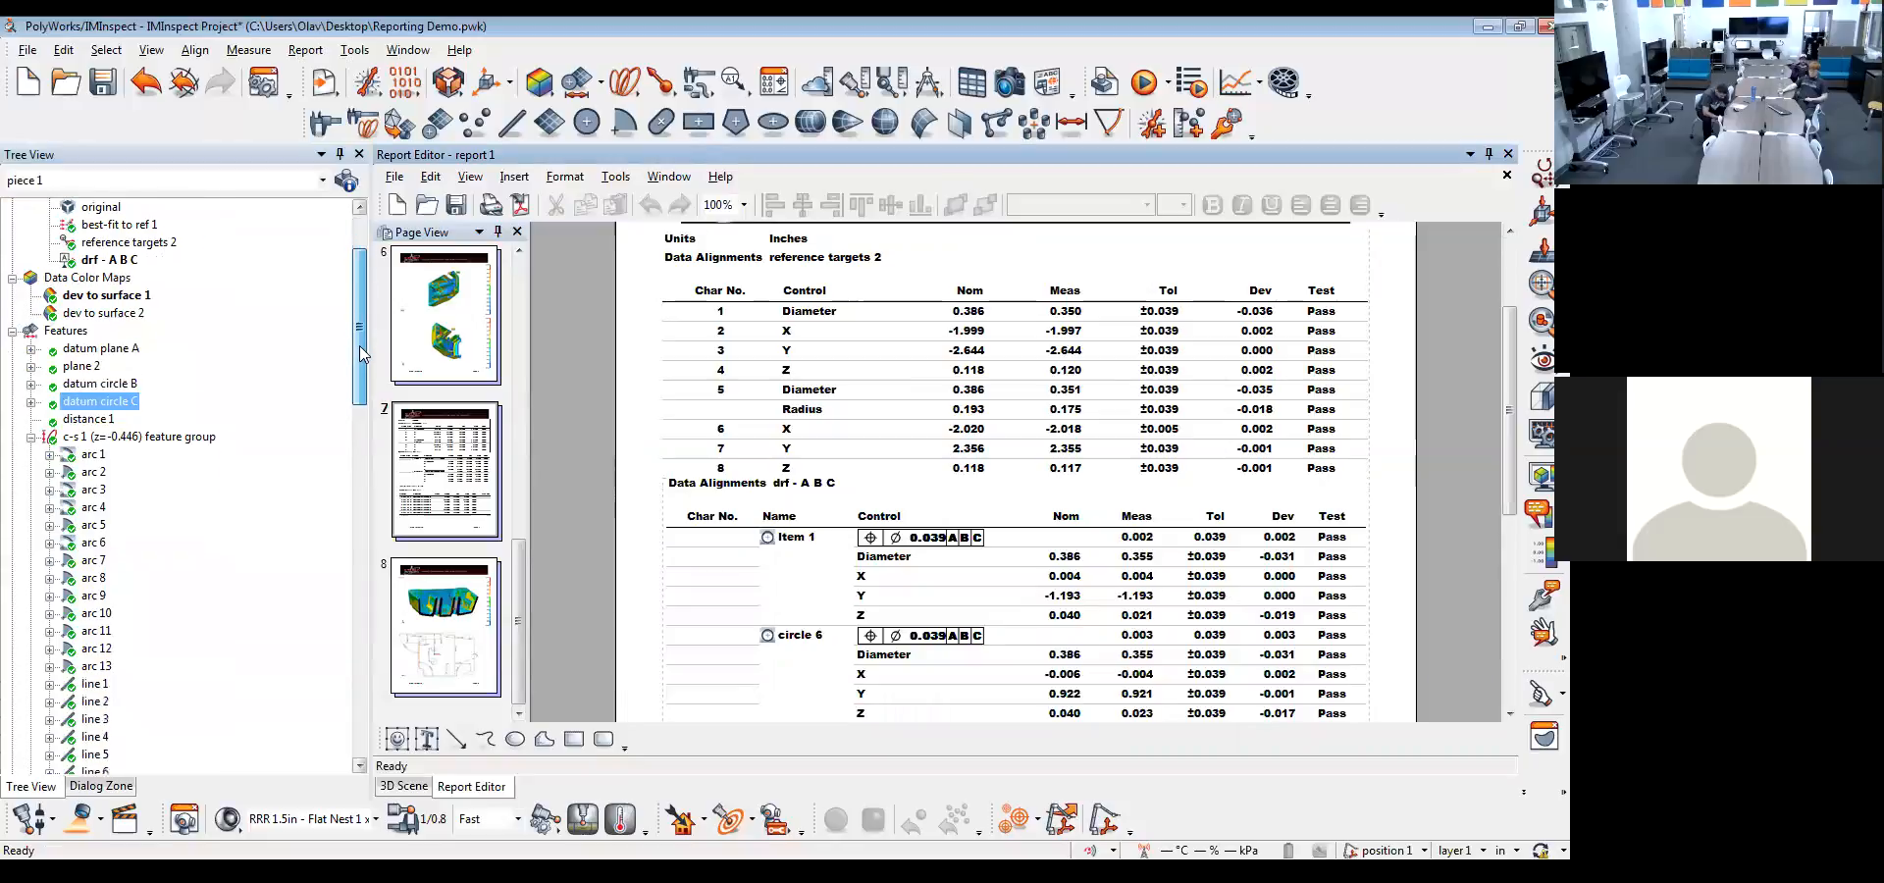
pyautogui.click(419, 787)
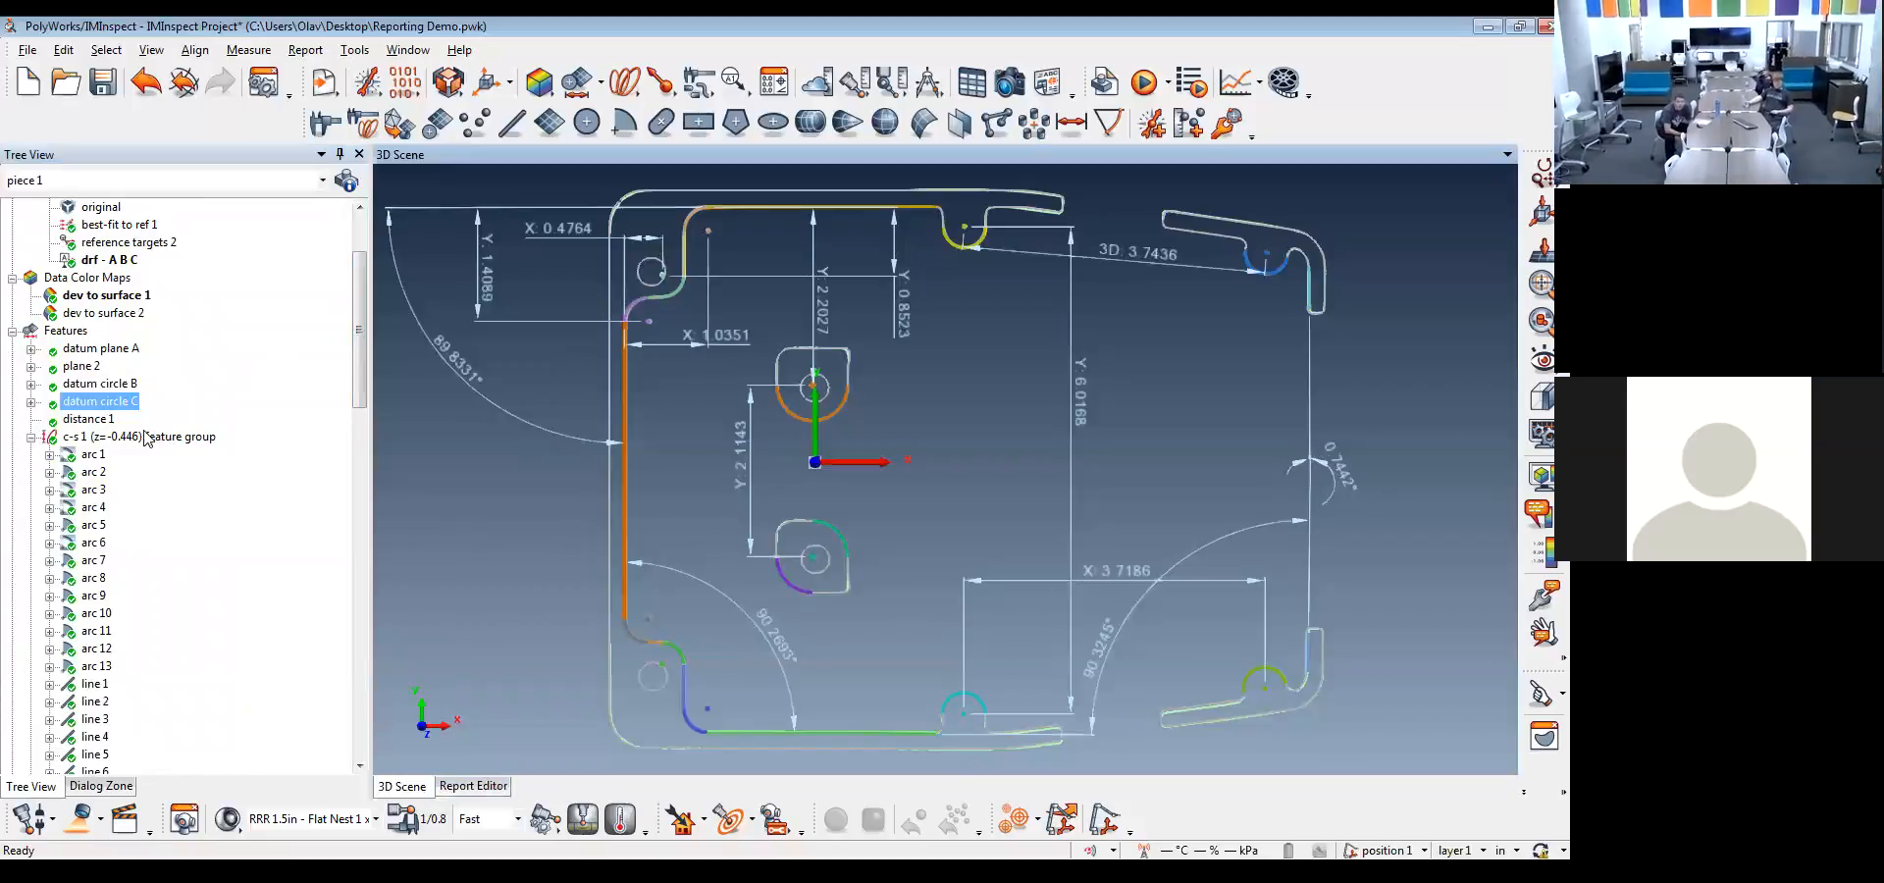
pyautogui.scroll(-1, 148, 432)
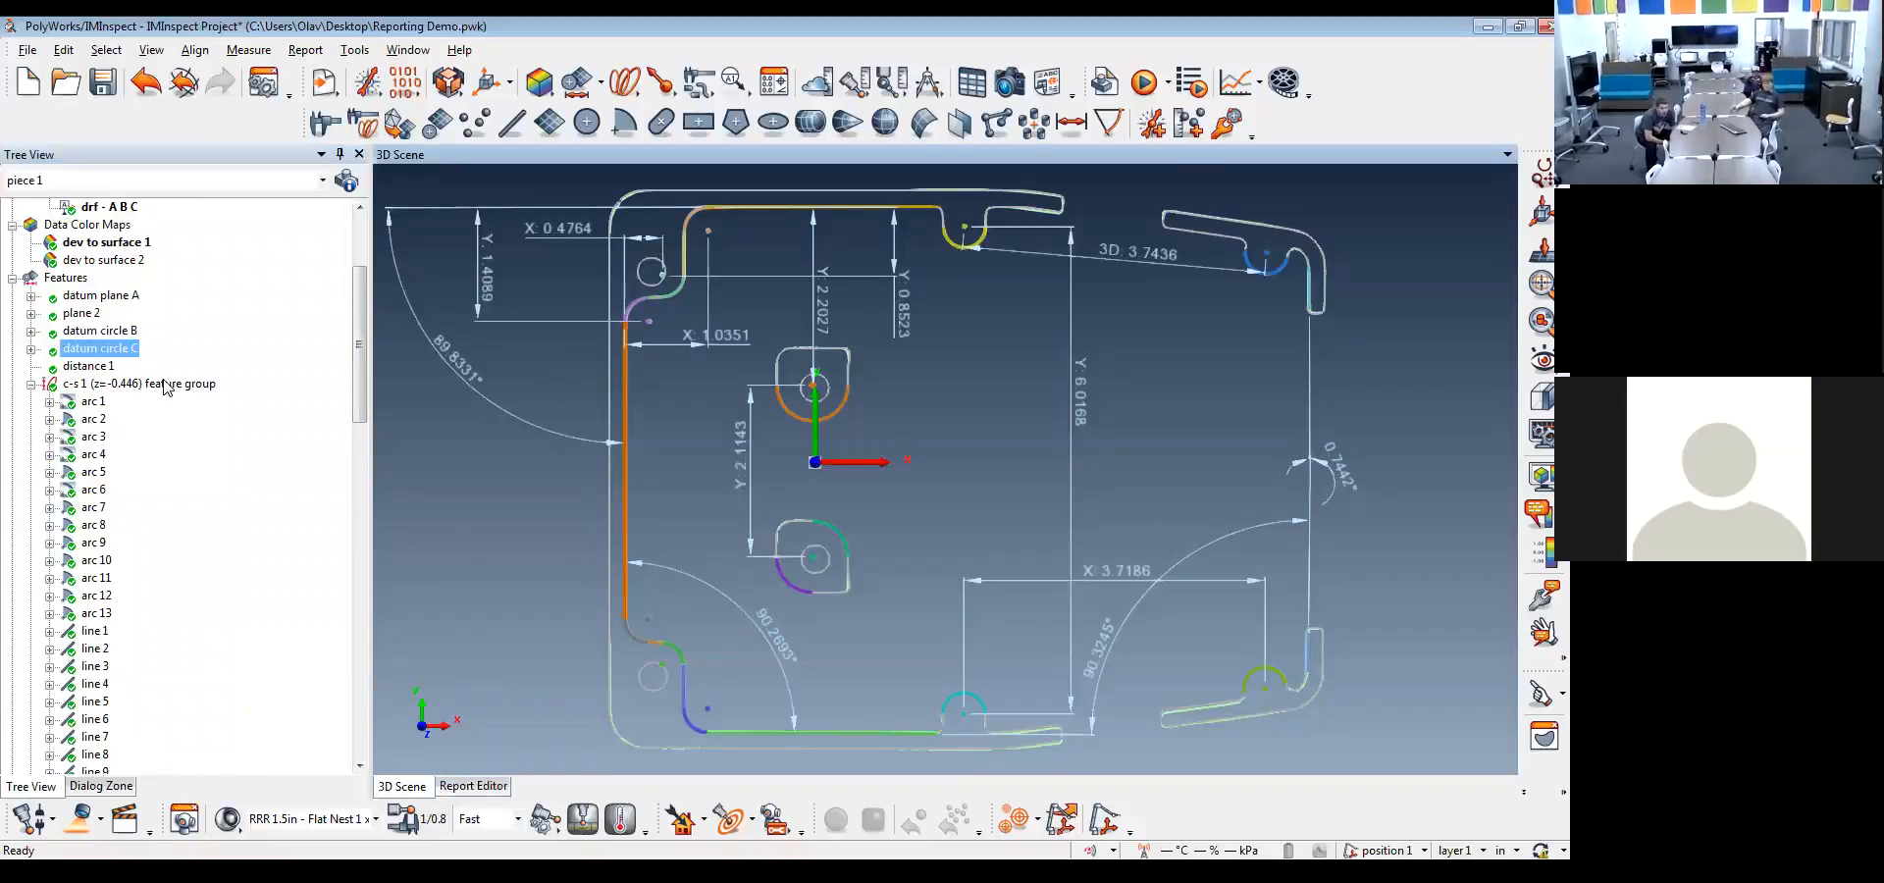
pyautogui.moveTo(359, 349); pyautogui.dragTo(339, 567)
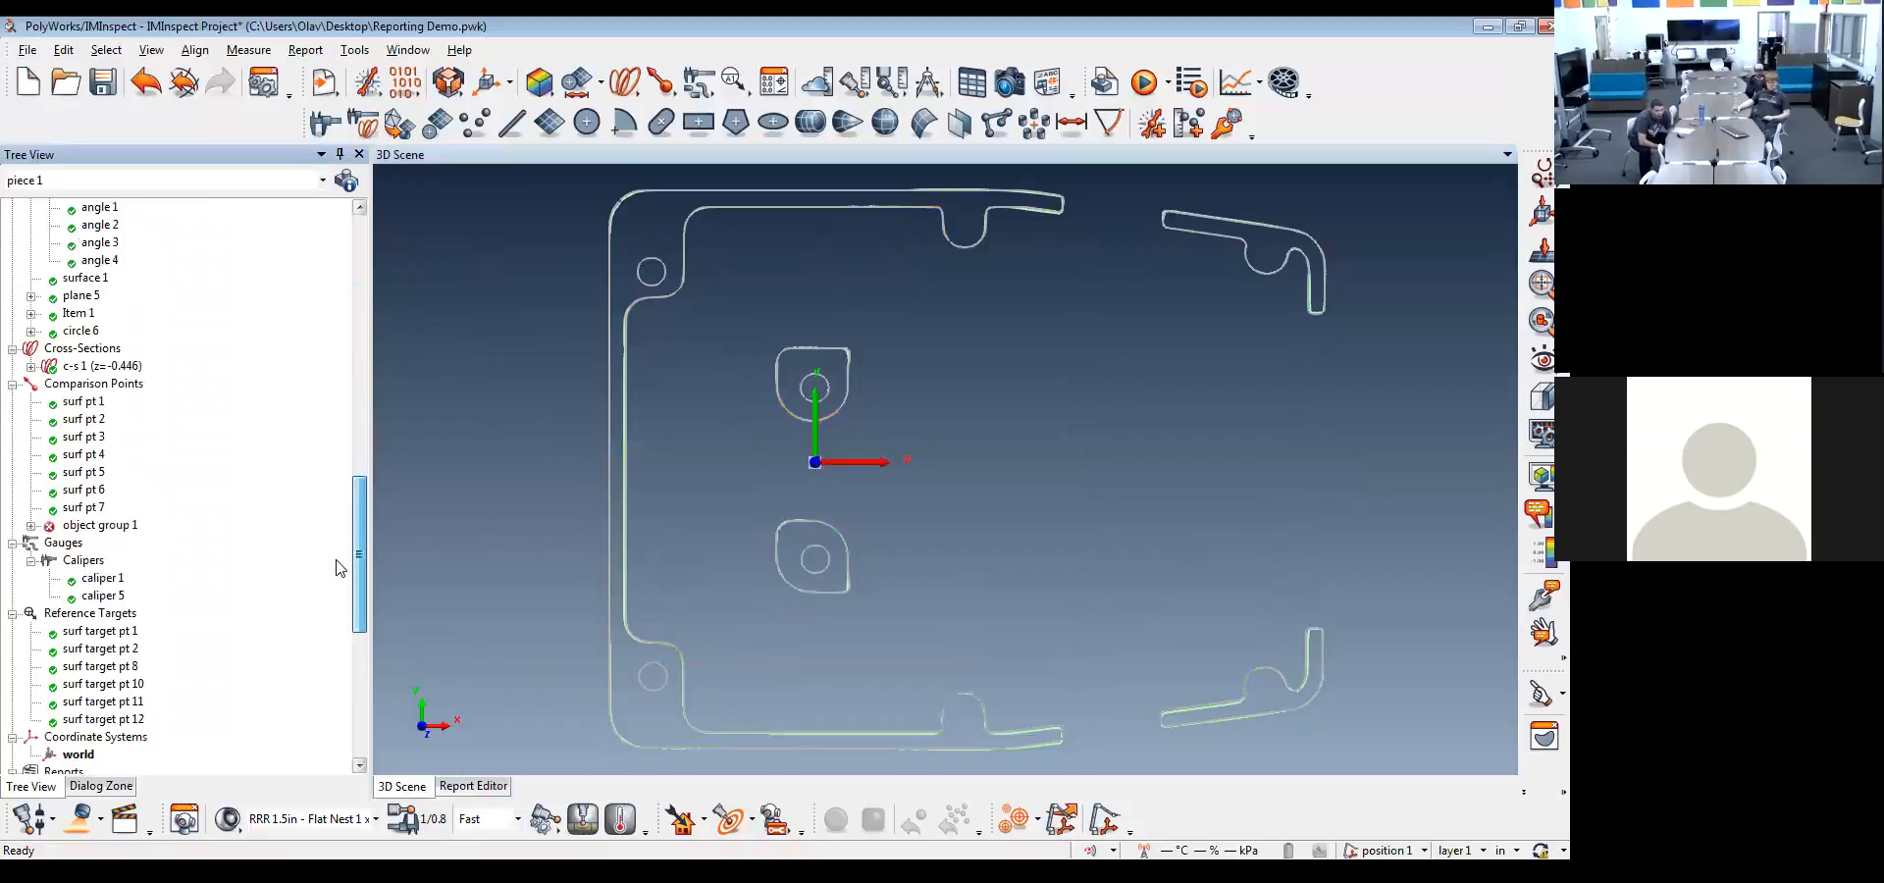
pyautogui.middleClick(118, 366)
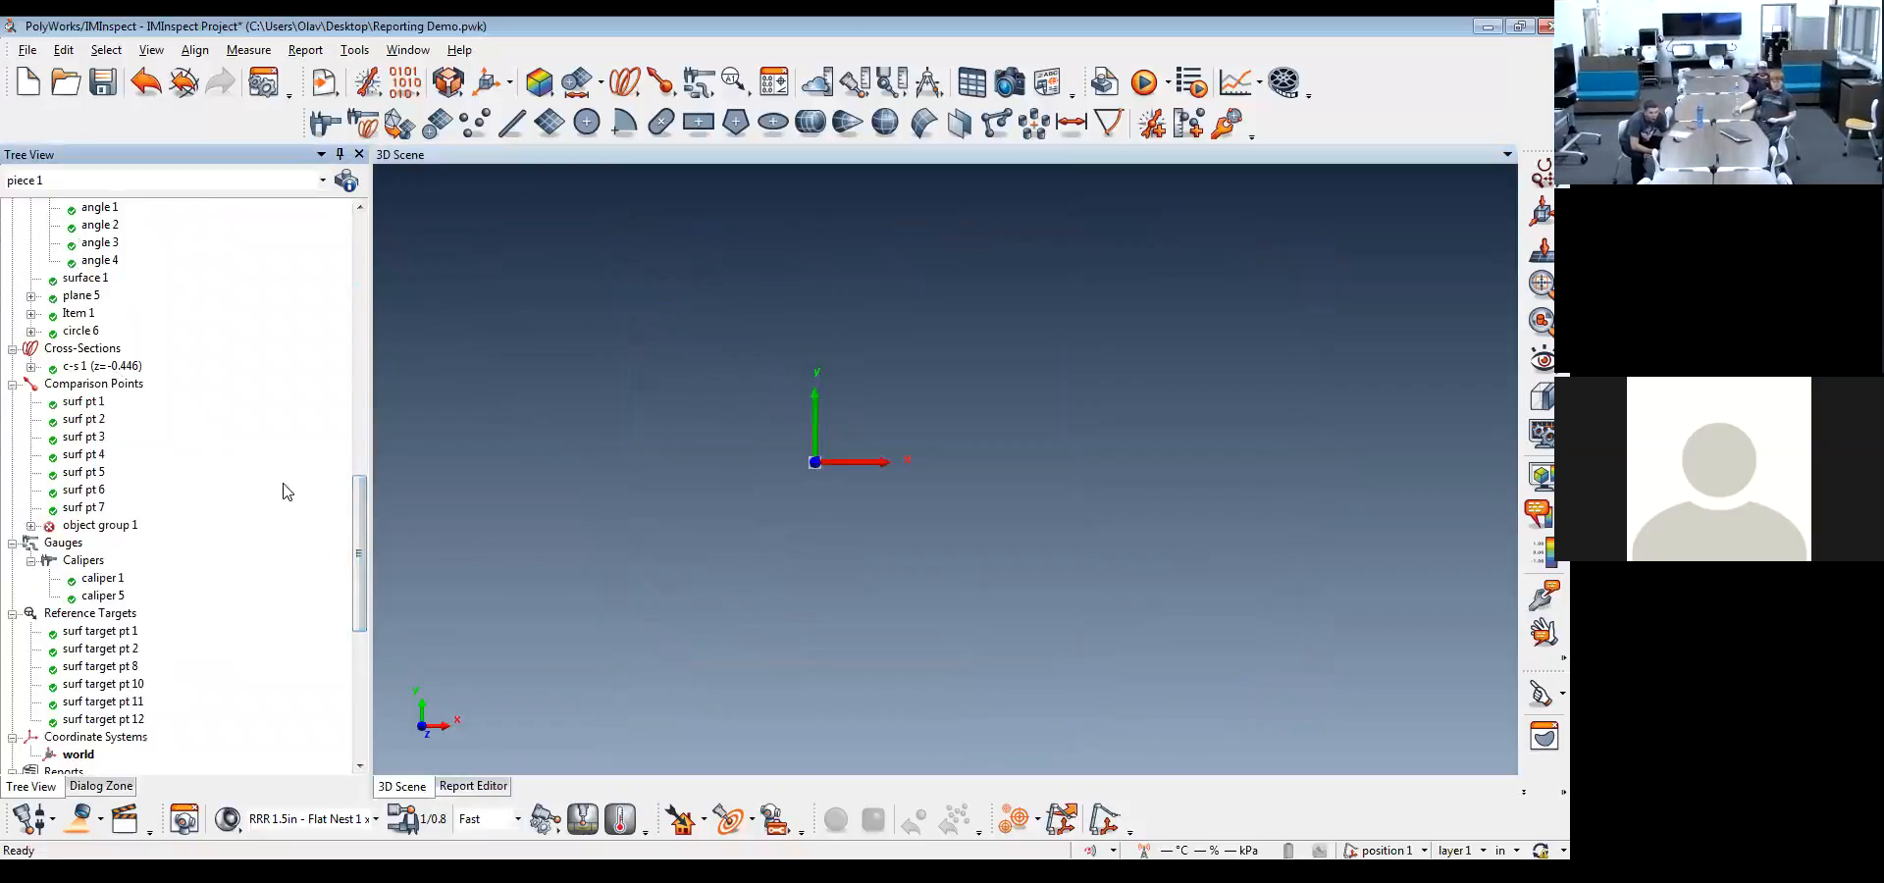
# Activate the dev to surface 2 color map and display the Sample Casting reference model in the 3D scene
pyautogui.moveTo(363, 506); pyautogui.dragTo(361, 250)
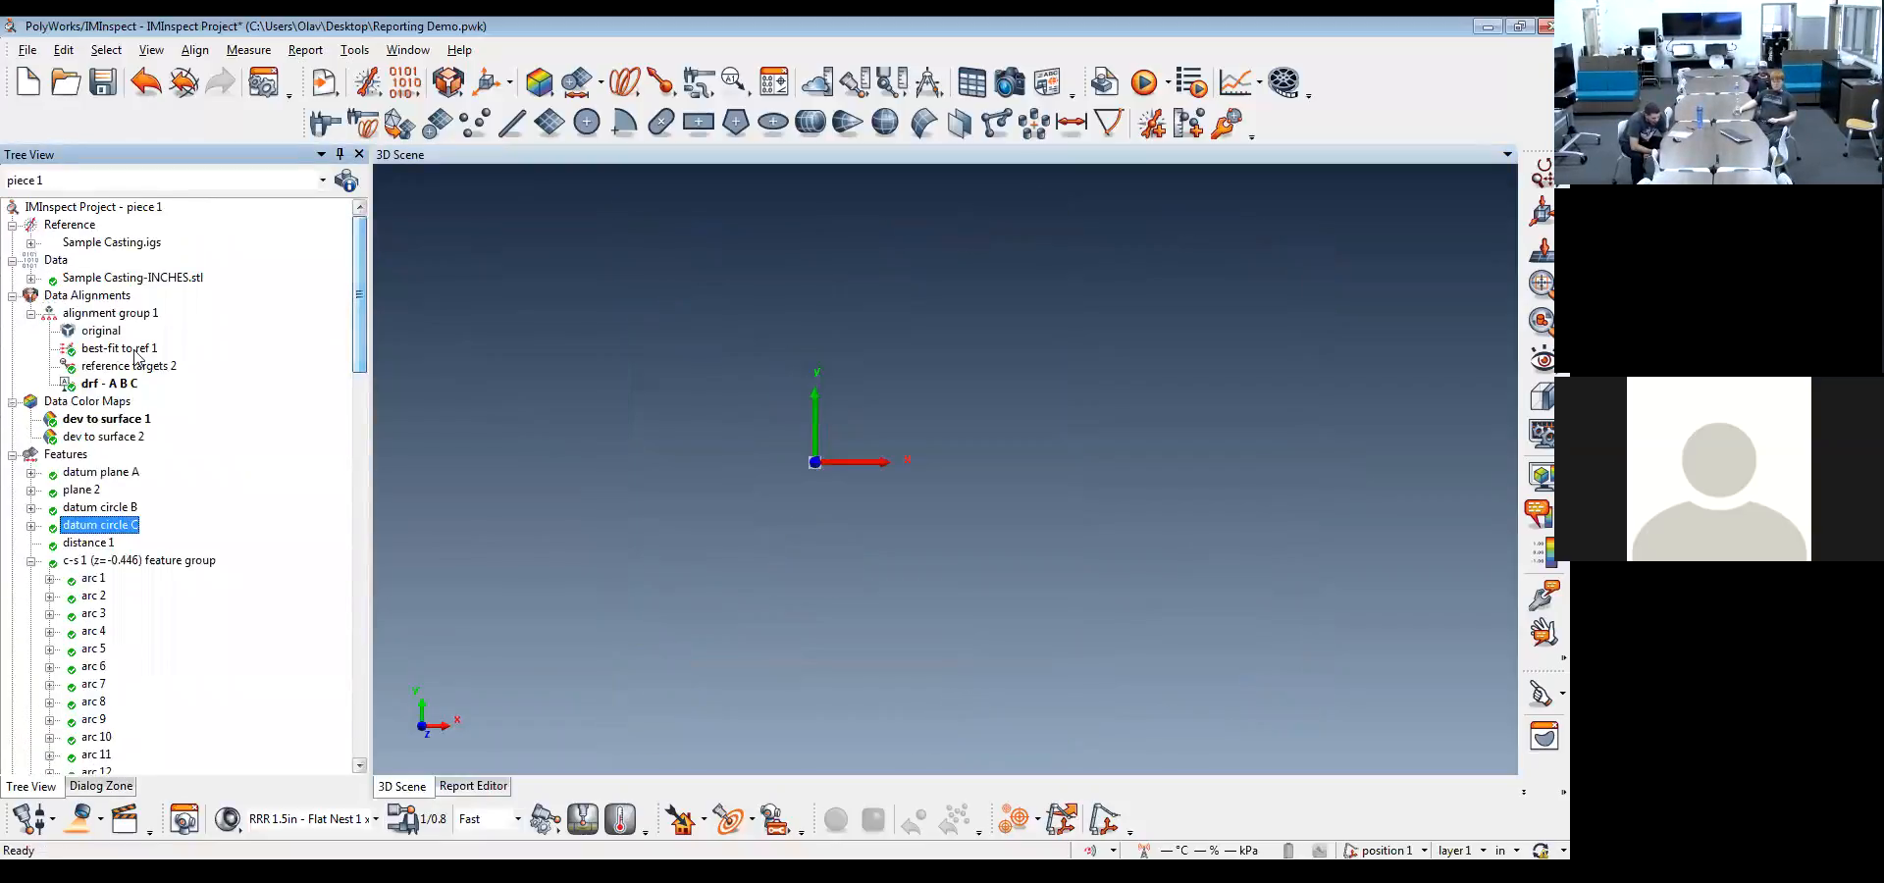
pyautogui.rightClick(95, 437)
pyautogui.click(152, 456)
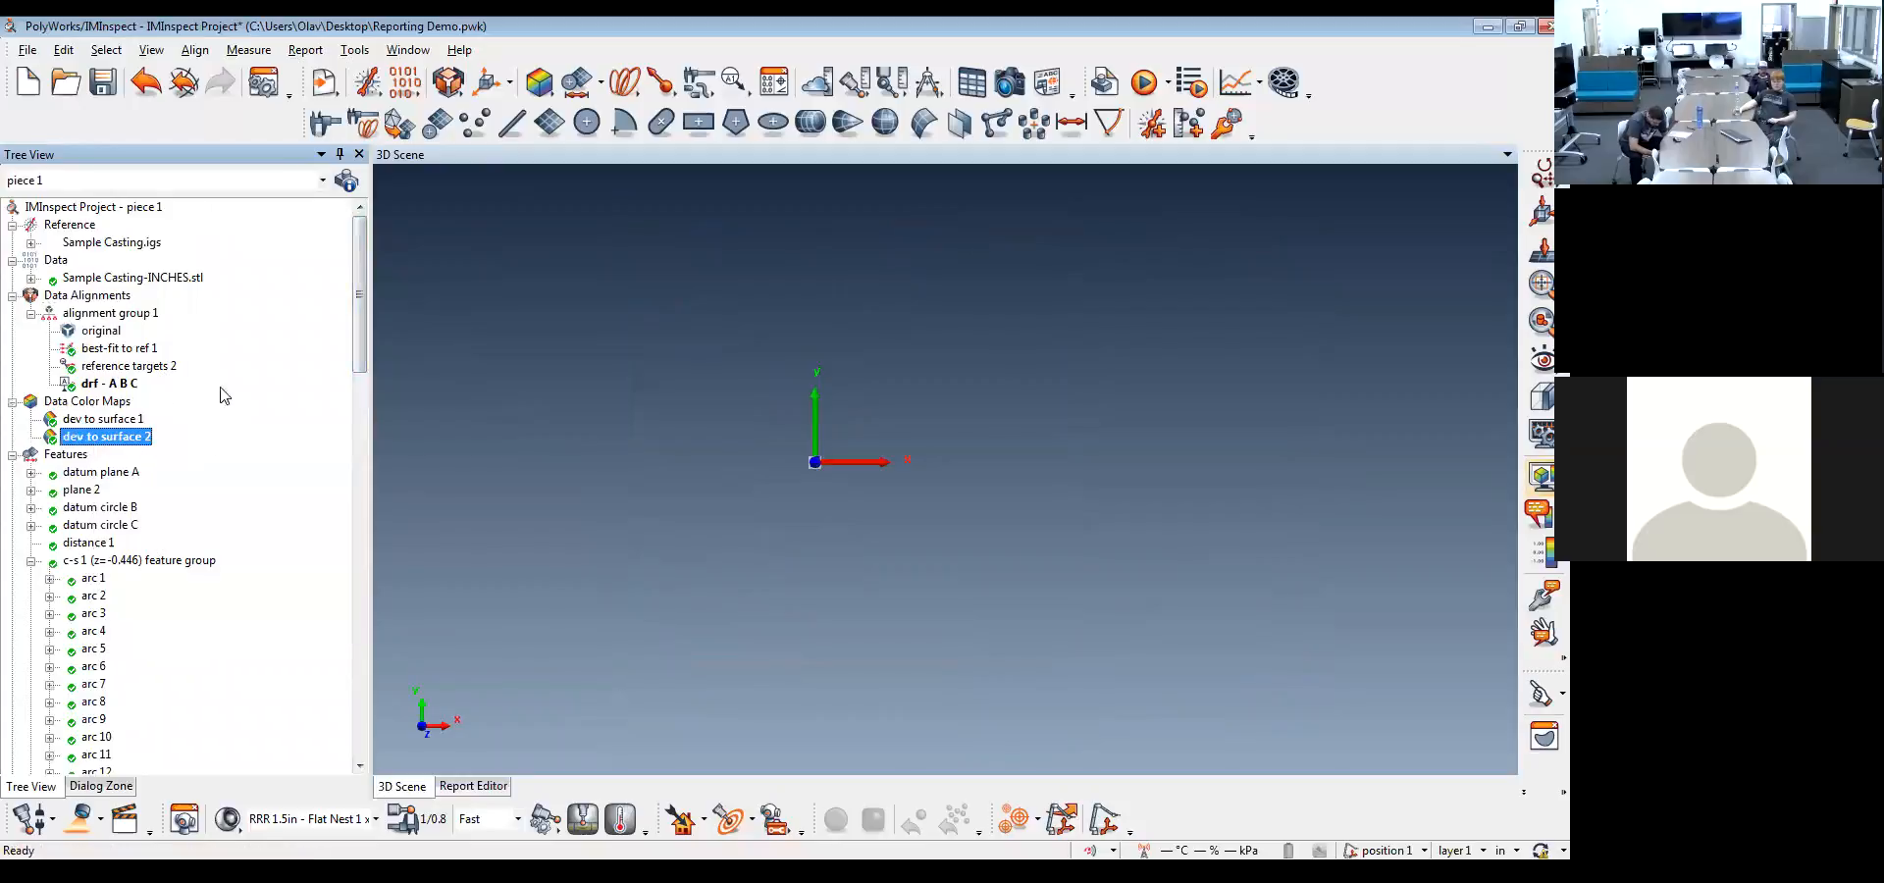
pyautogui.moveTo(365, 322); pyautogui.dragTo(359, 521)
pyautogui.scroll(13, 117, 520)
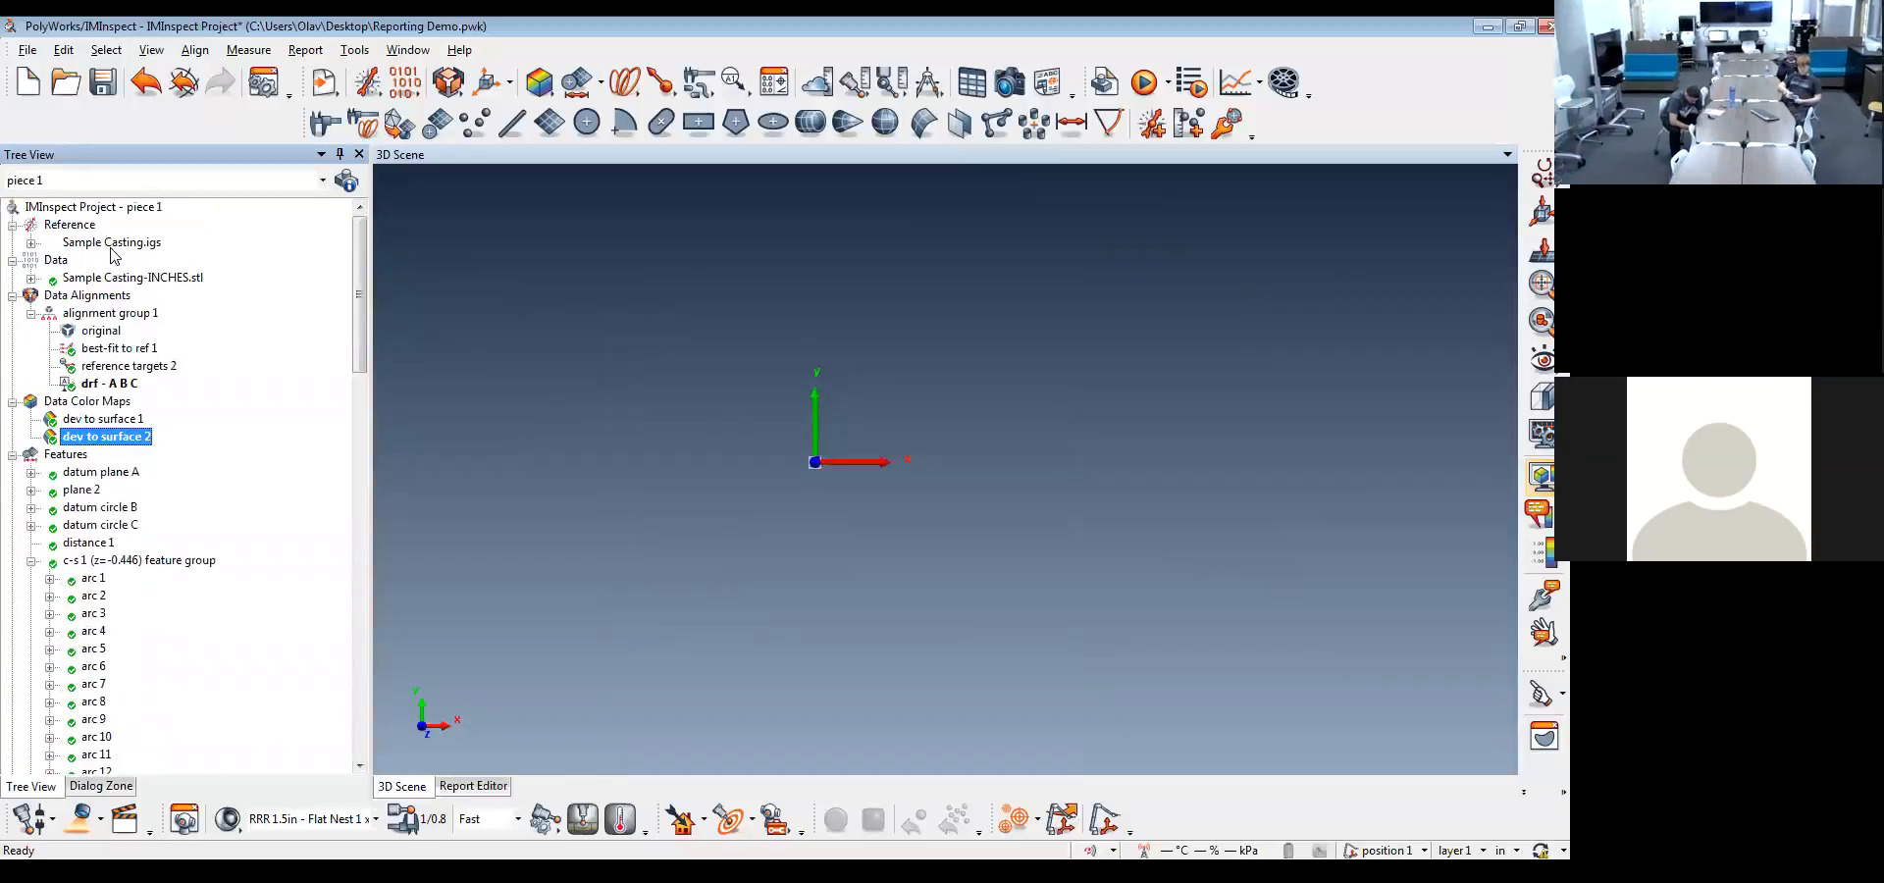
pyautogui.moveTo(368, 323); pyautogui.dragTo(361, 597)
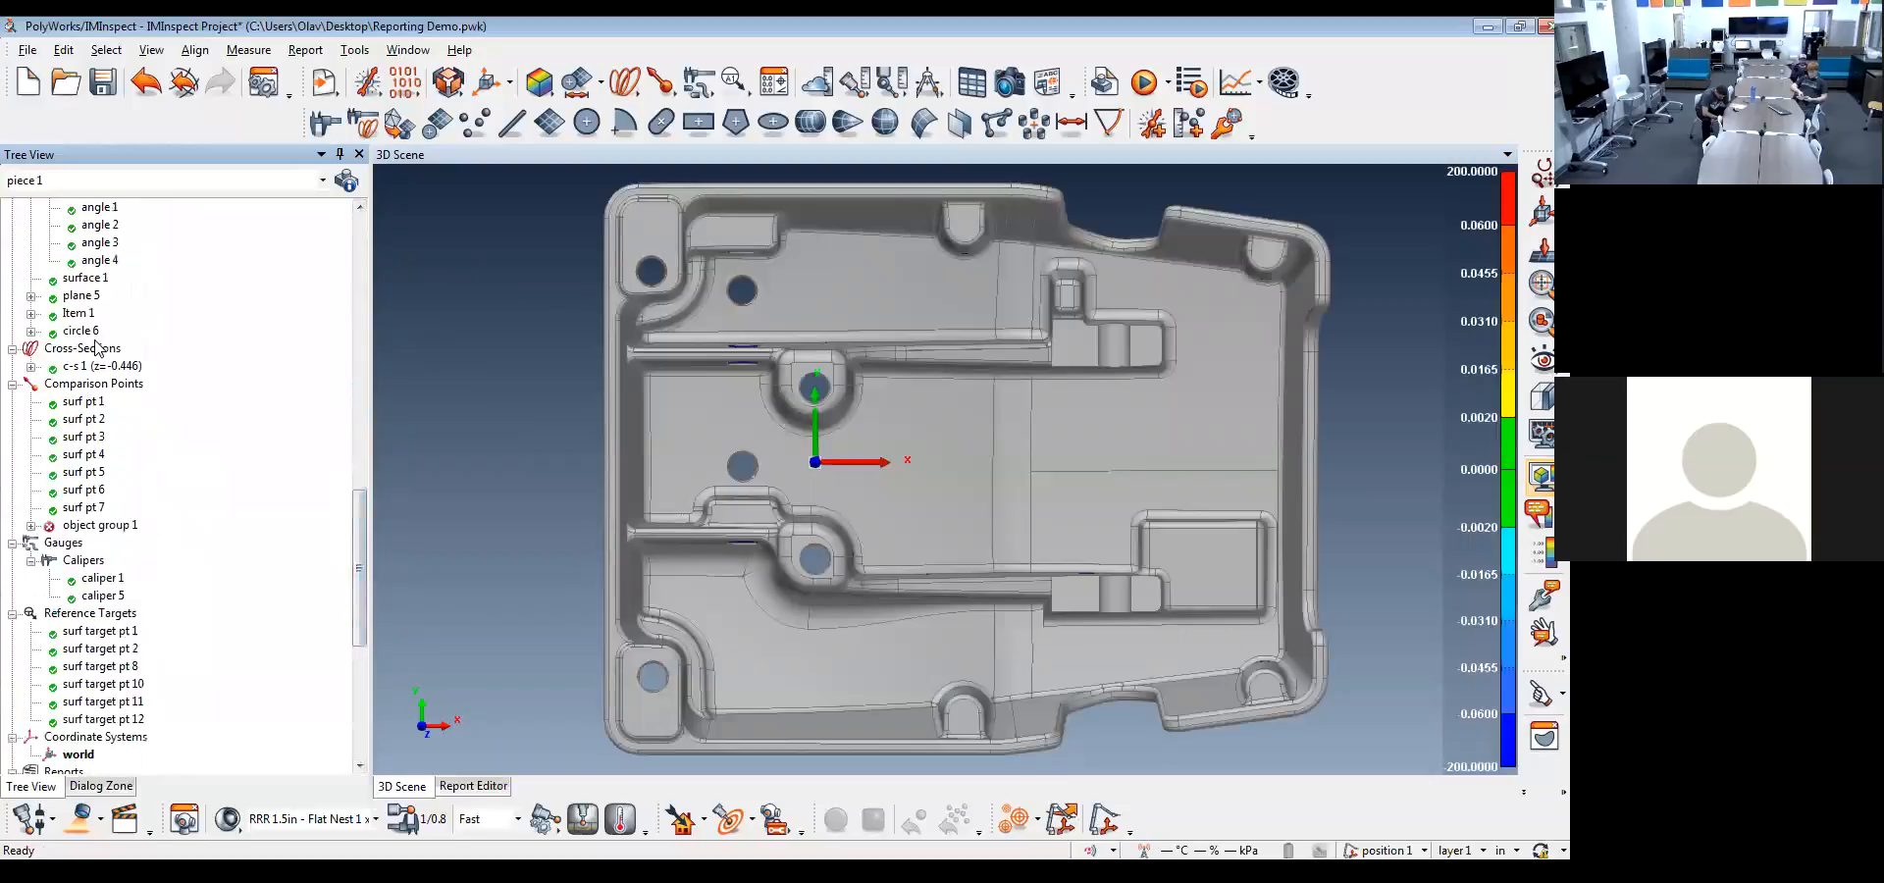
# Show surface 1 with its annotation on the casting and turn off the color map display
pyautogui.moveTo(925, 360); pyautogui.dragTo(984, 587)
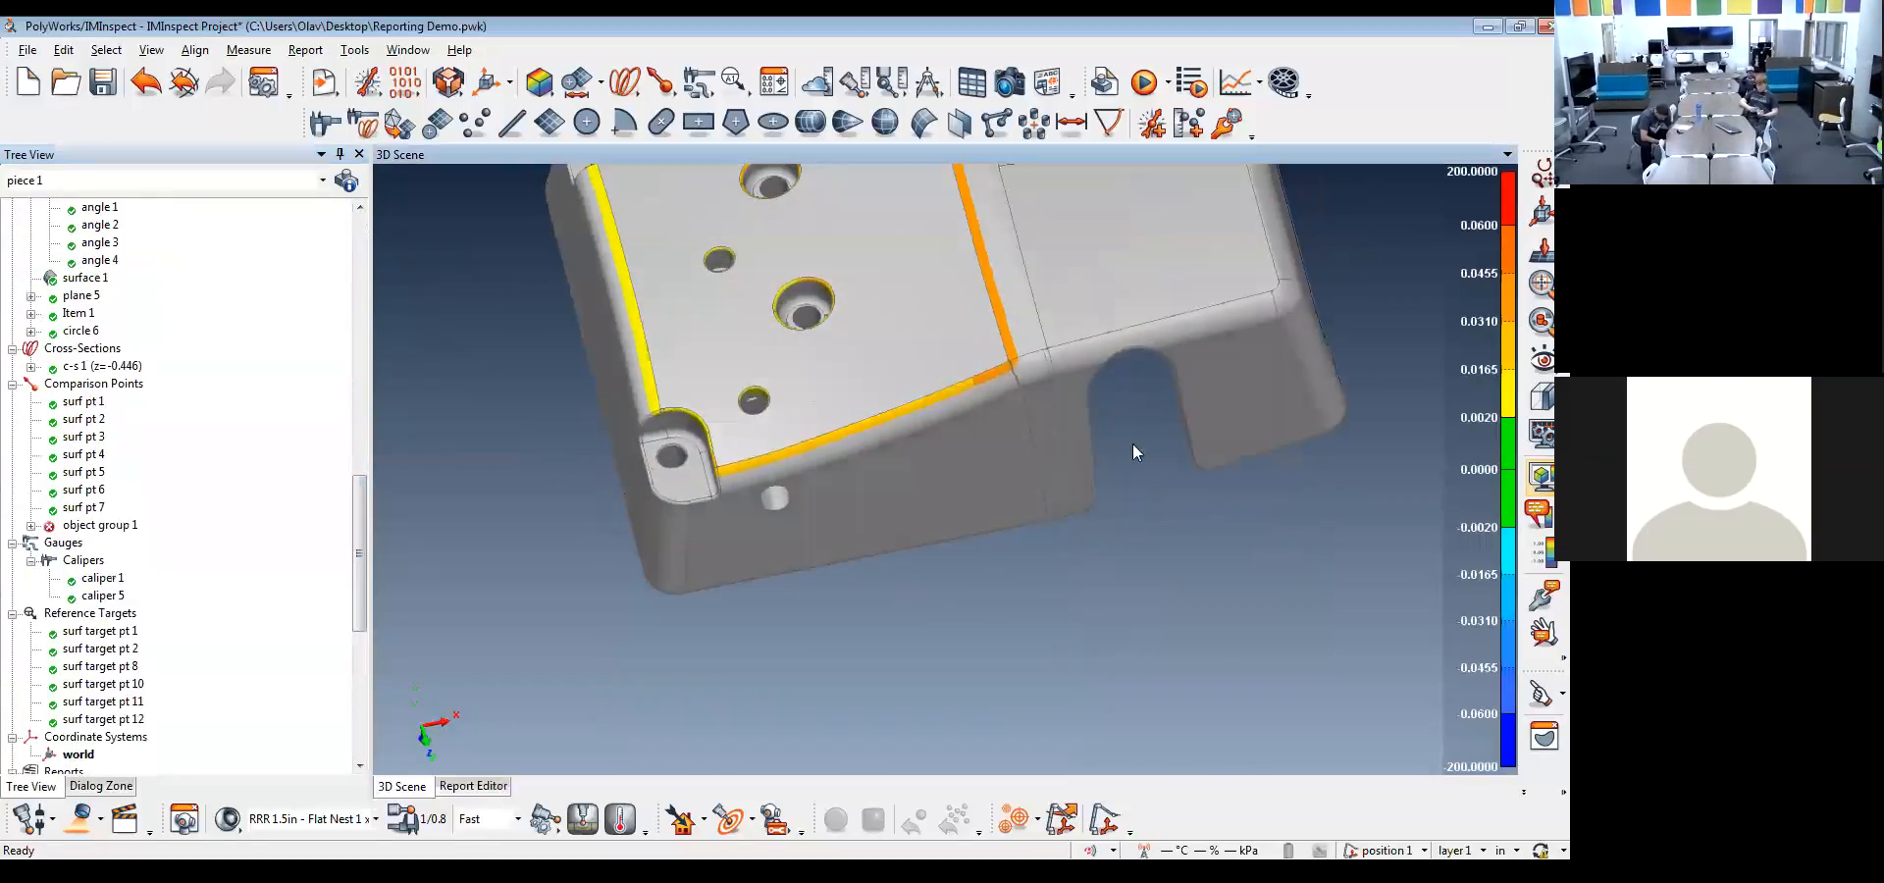
pyautogui.click(1541, 478)
pyautogui.moveTo(981, 355); pyautogui.dragTo(1122, 529, button='middle')
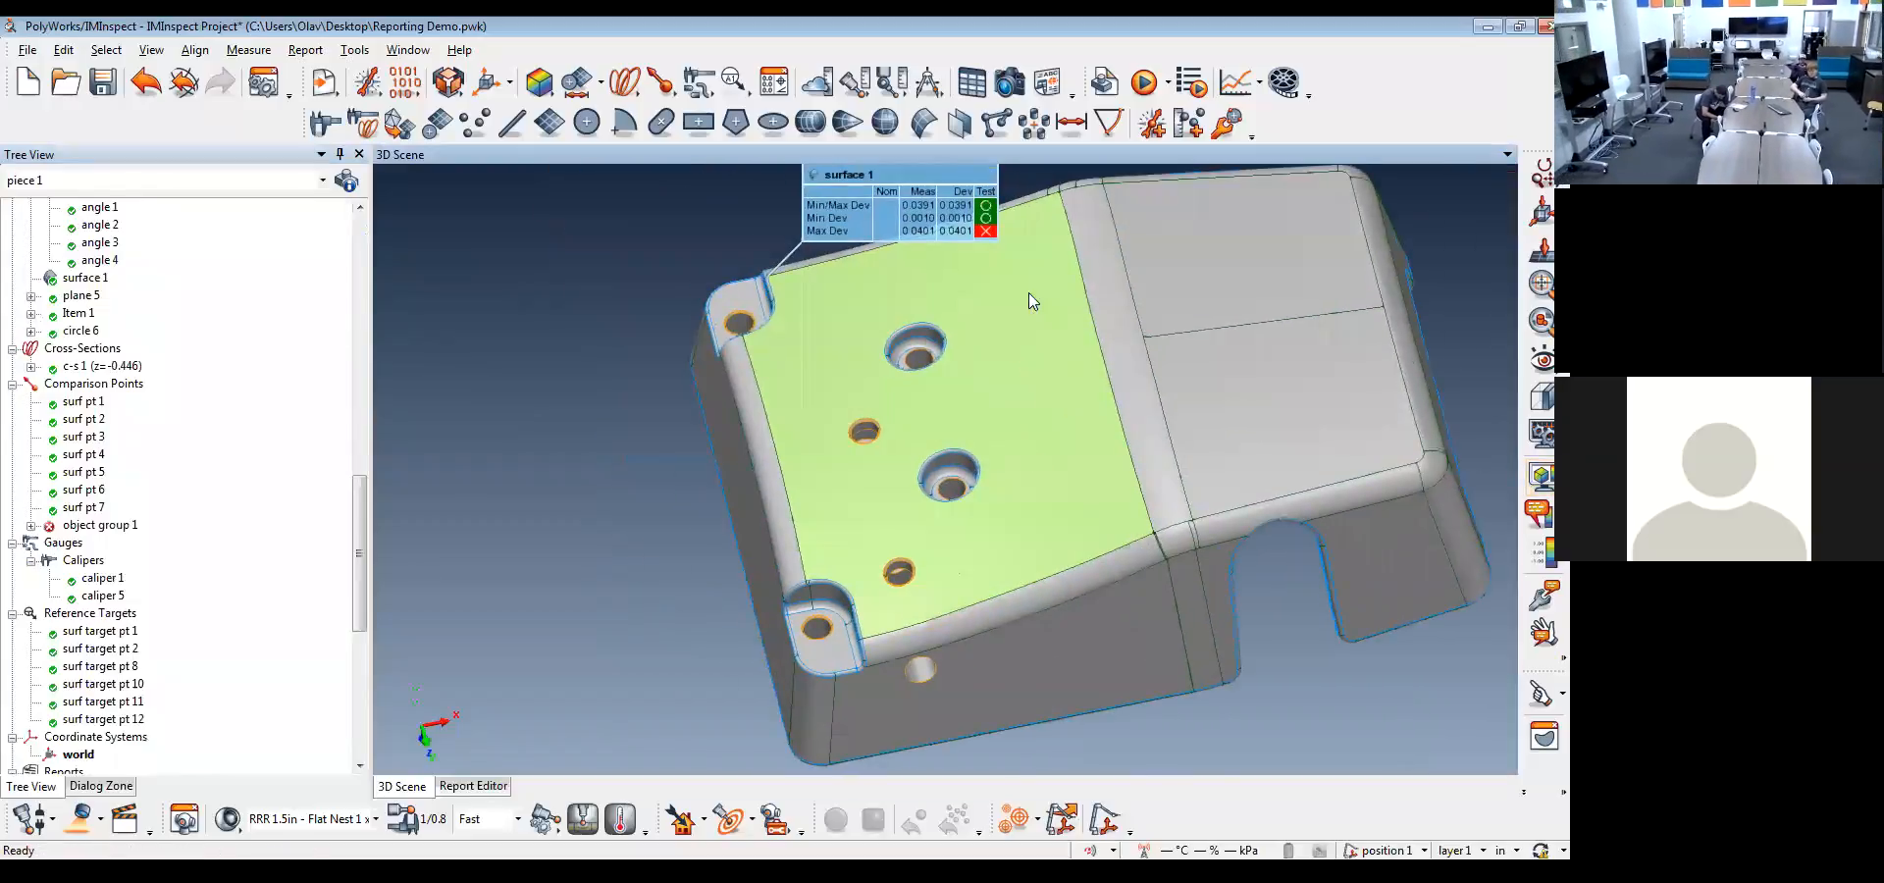
pyautogui.moveTo(947, 391); pyautogui.dragTo(934, 462, button='middle')
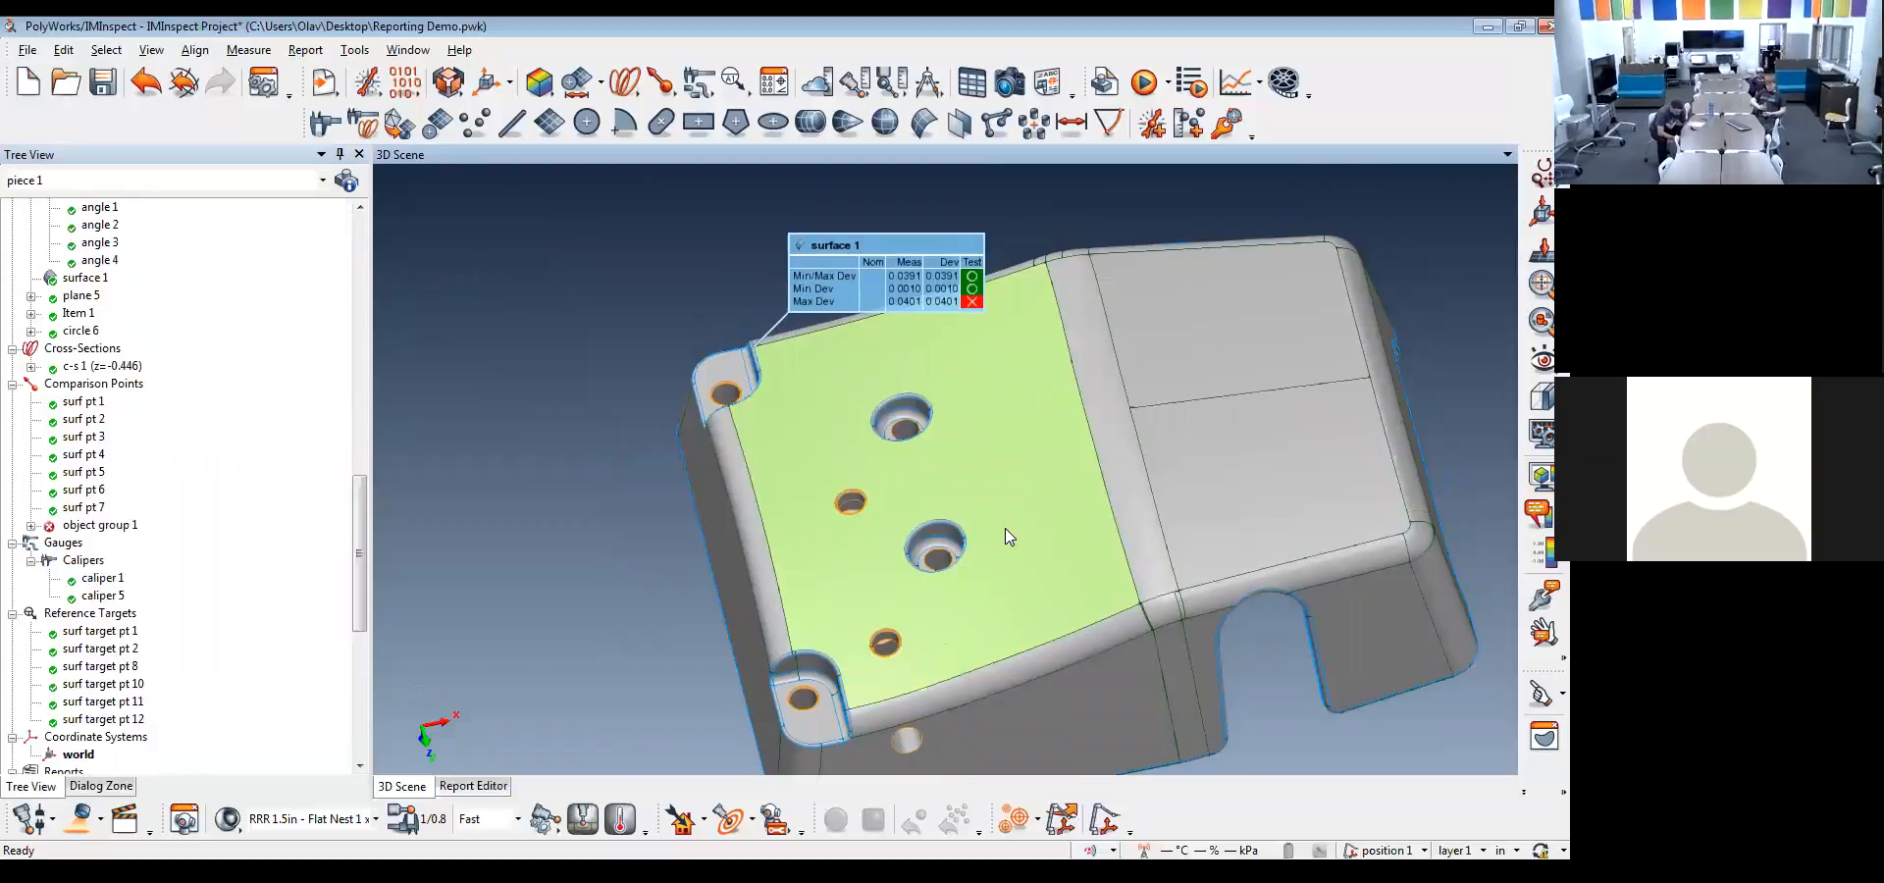
# Open the geometry controls of surface 1 and add a surface profile GD&T control
pyautogui.click(84, 279)
pyautogui.click(775, 85)
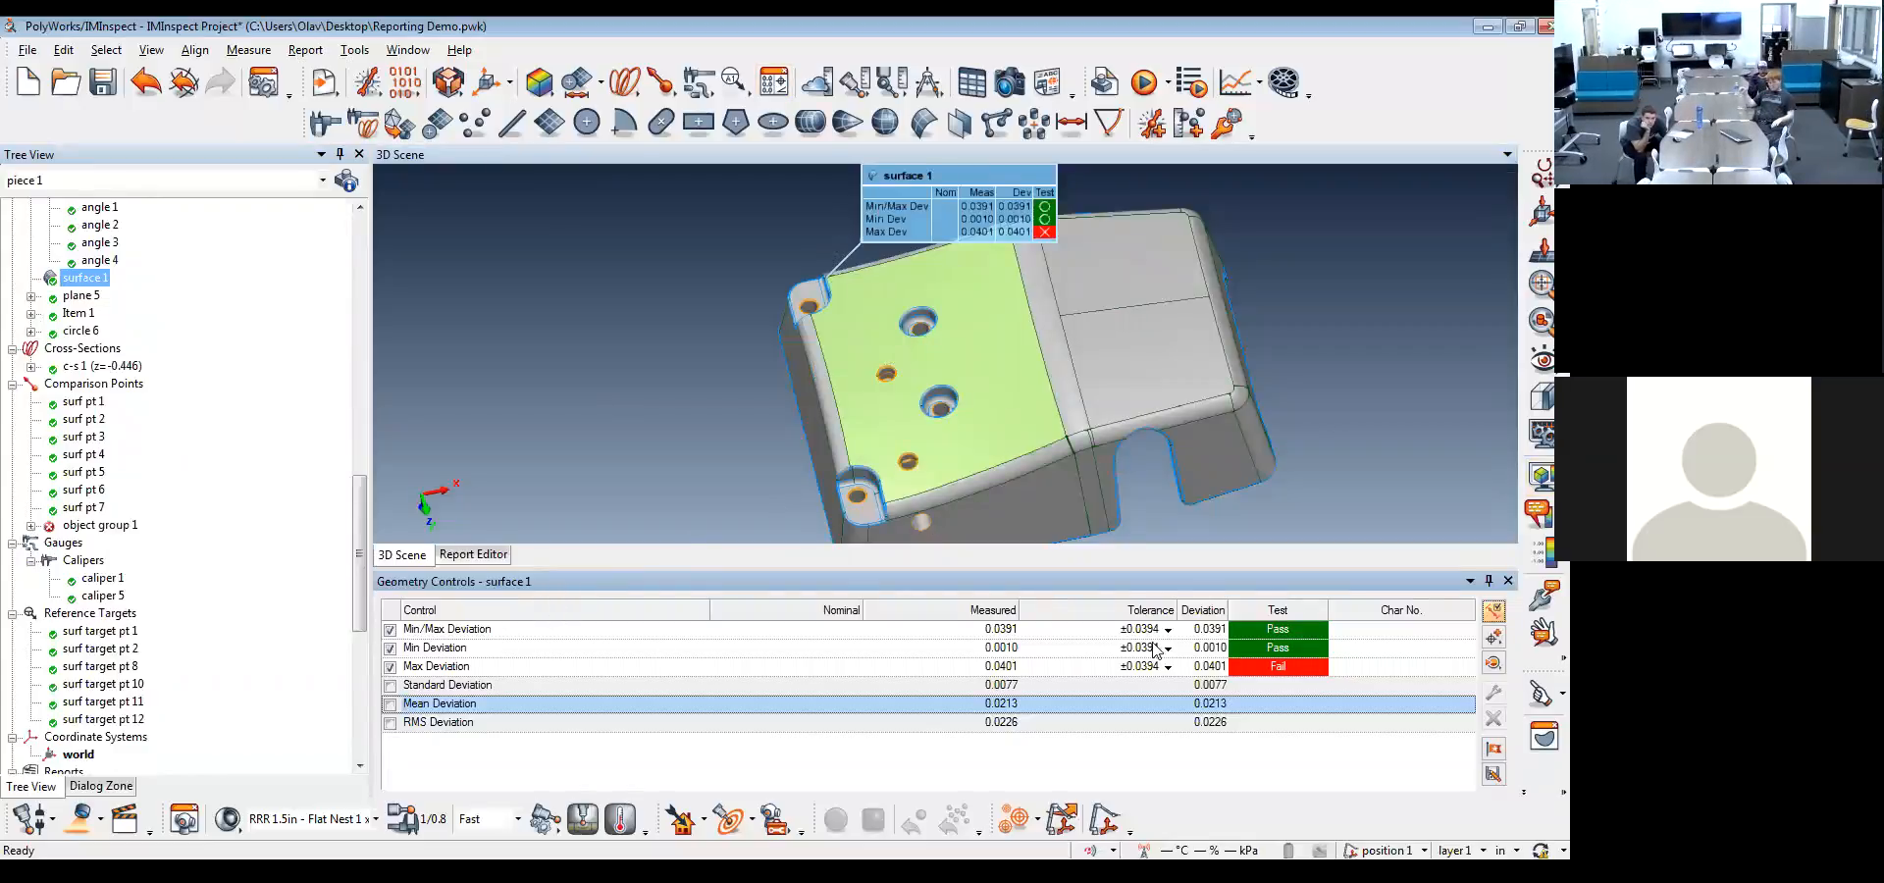
pyautogui.click(1493, 663)
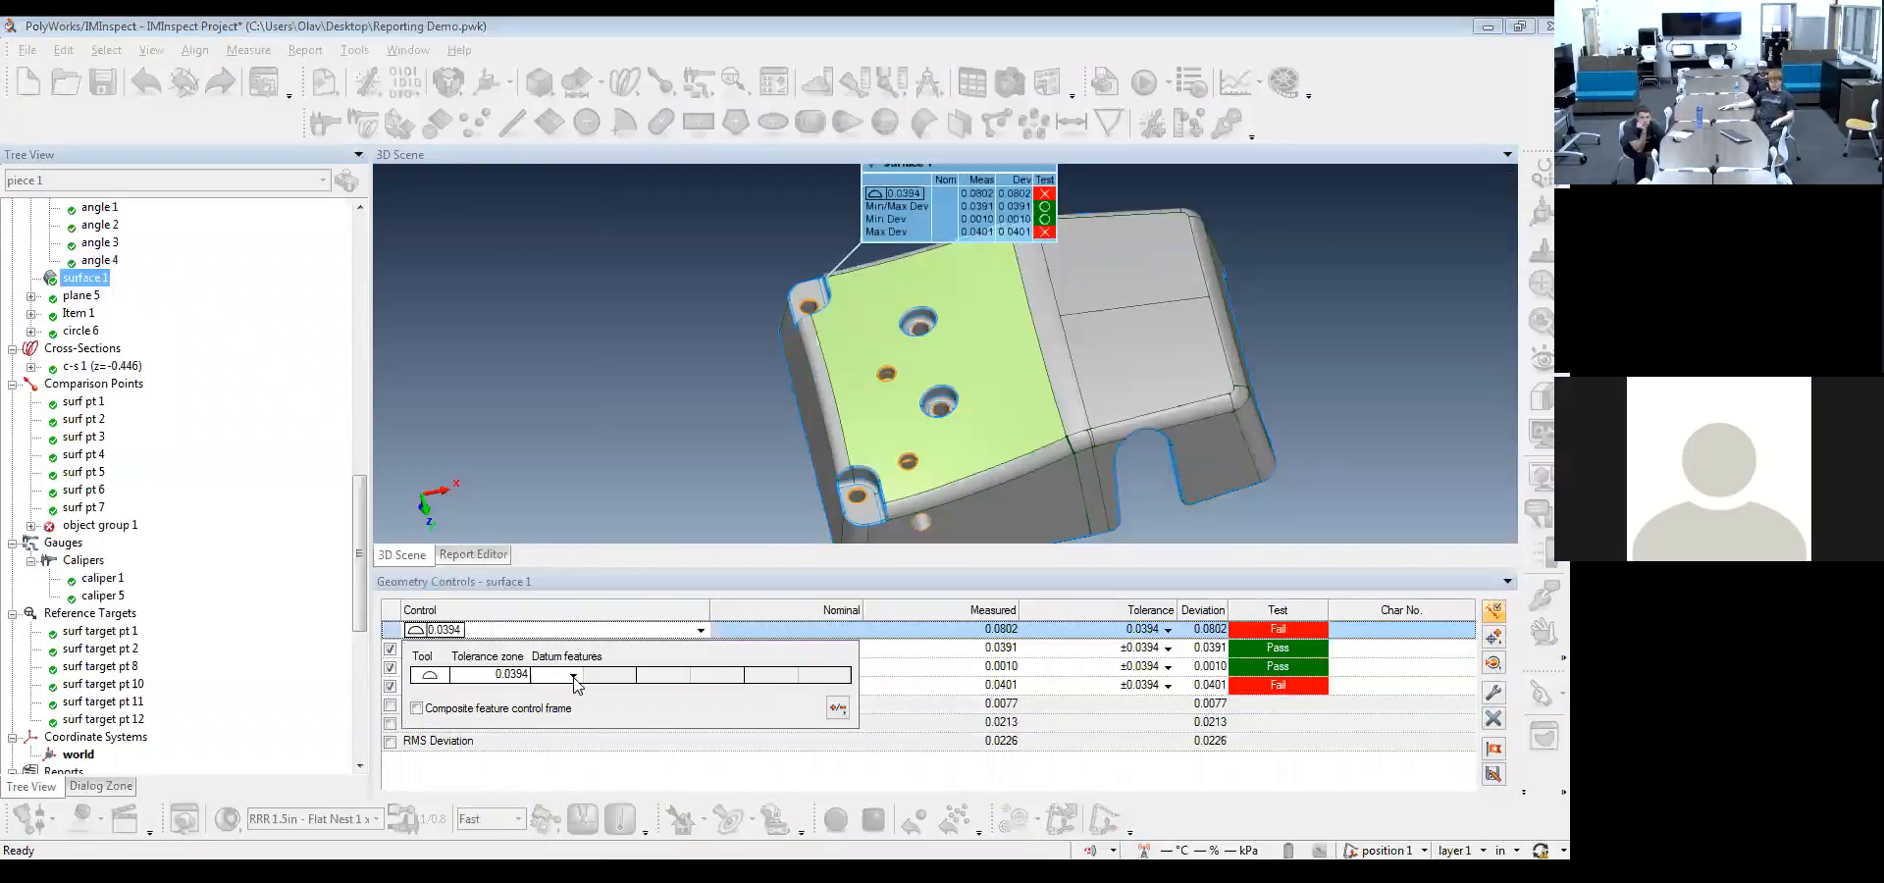
# Assign A, B and C as the datum features of surface 1's profile control with the 0.0394 tolerance zone
pyautogui.click(573, 676)
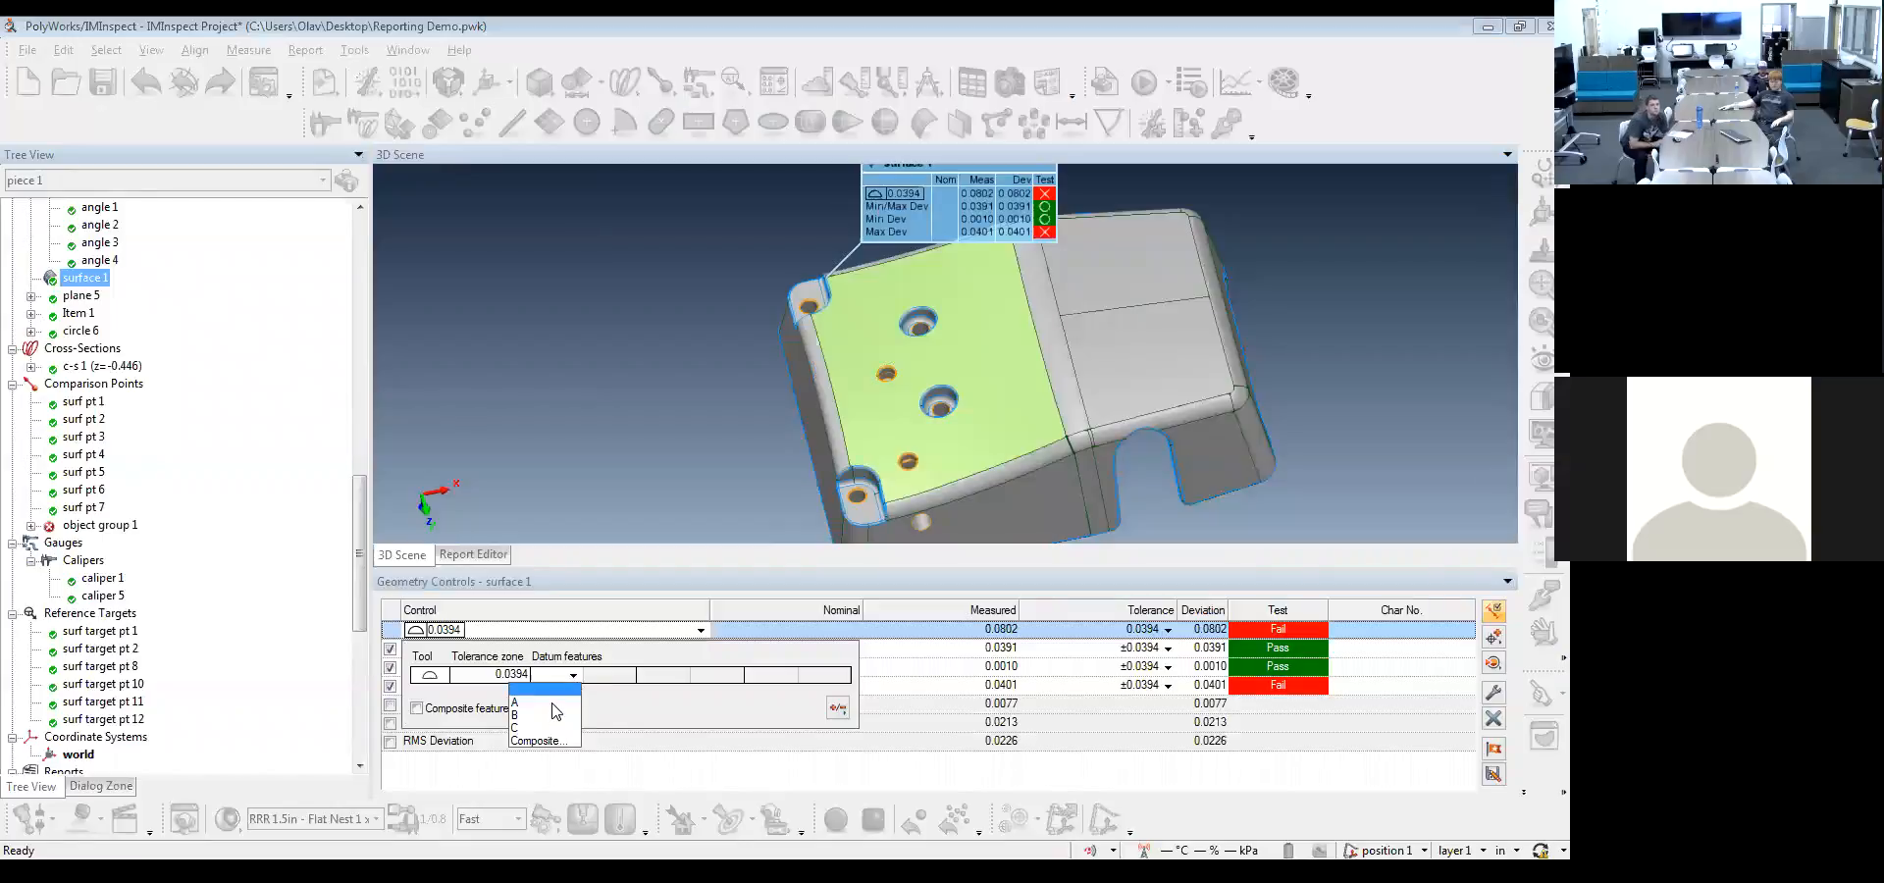
pyautogui.click(556, 708)
pyautogui.click(680, 675)
pyautogui.click(652, 716)
pyautogui.click(790, 677)
pyautogui.click(760, 711)
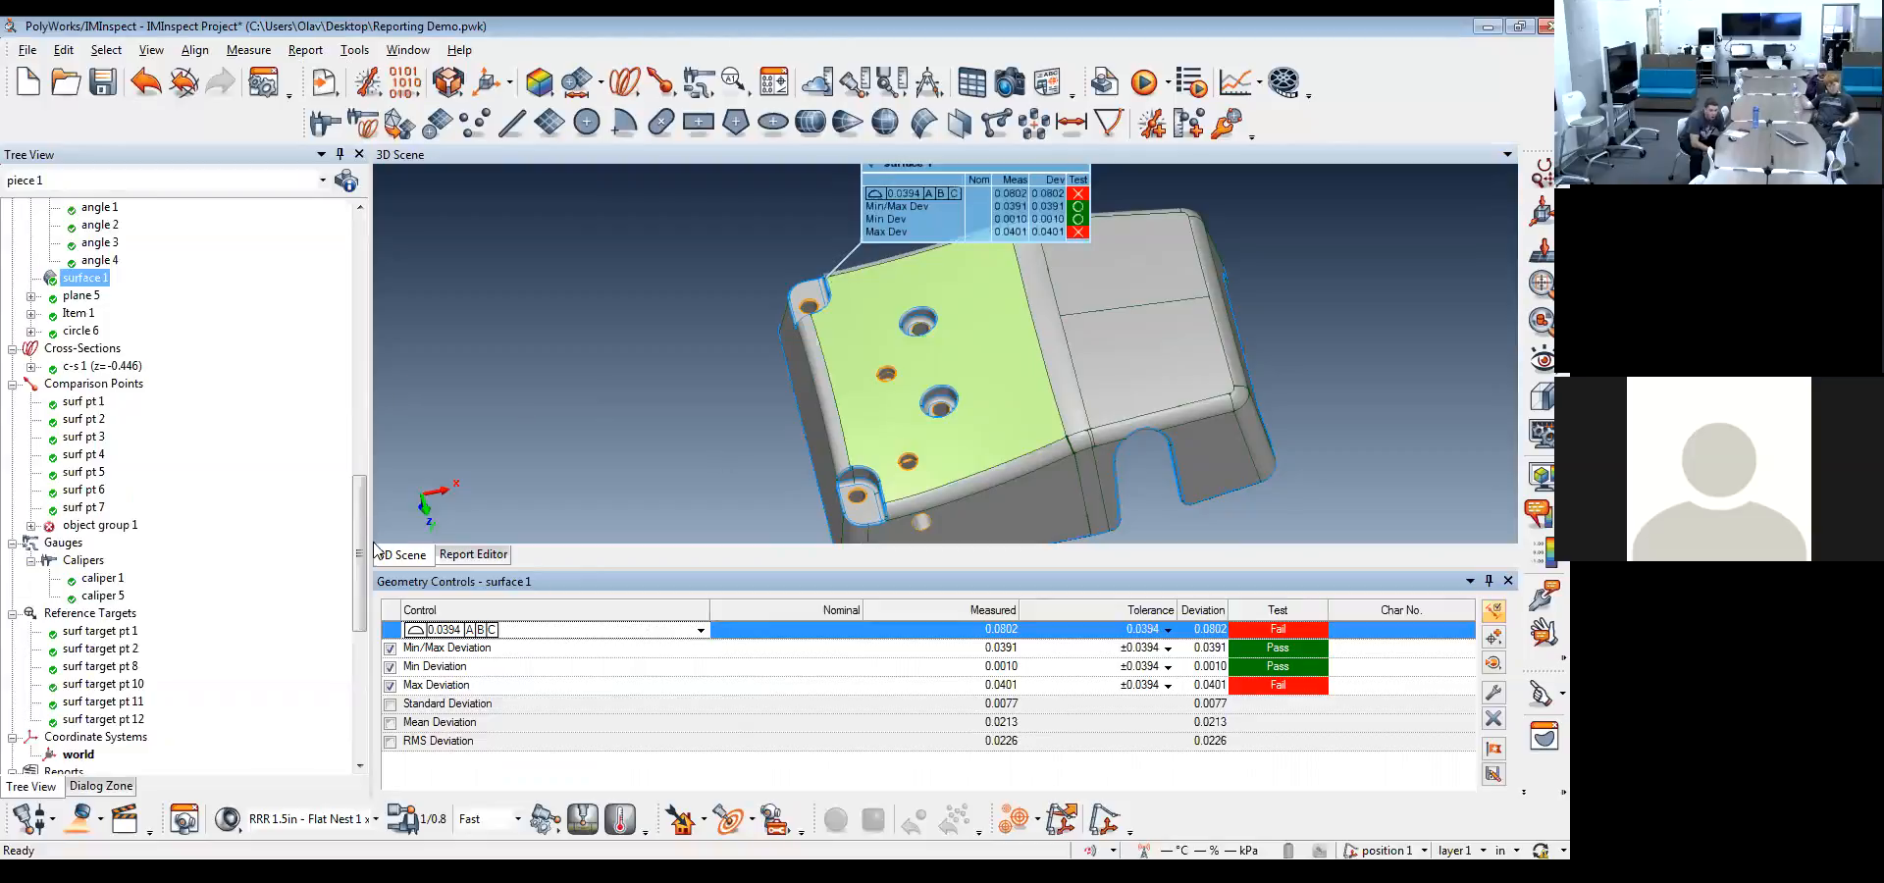
# Display the color map without the surface 1 feature and its annotation, and close the geometry controls
pyautogui.moveTo(365, 547); pyautogui.dragTo(377, 298)
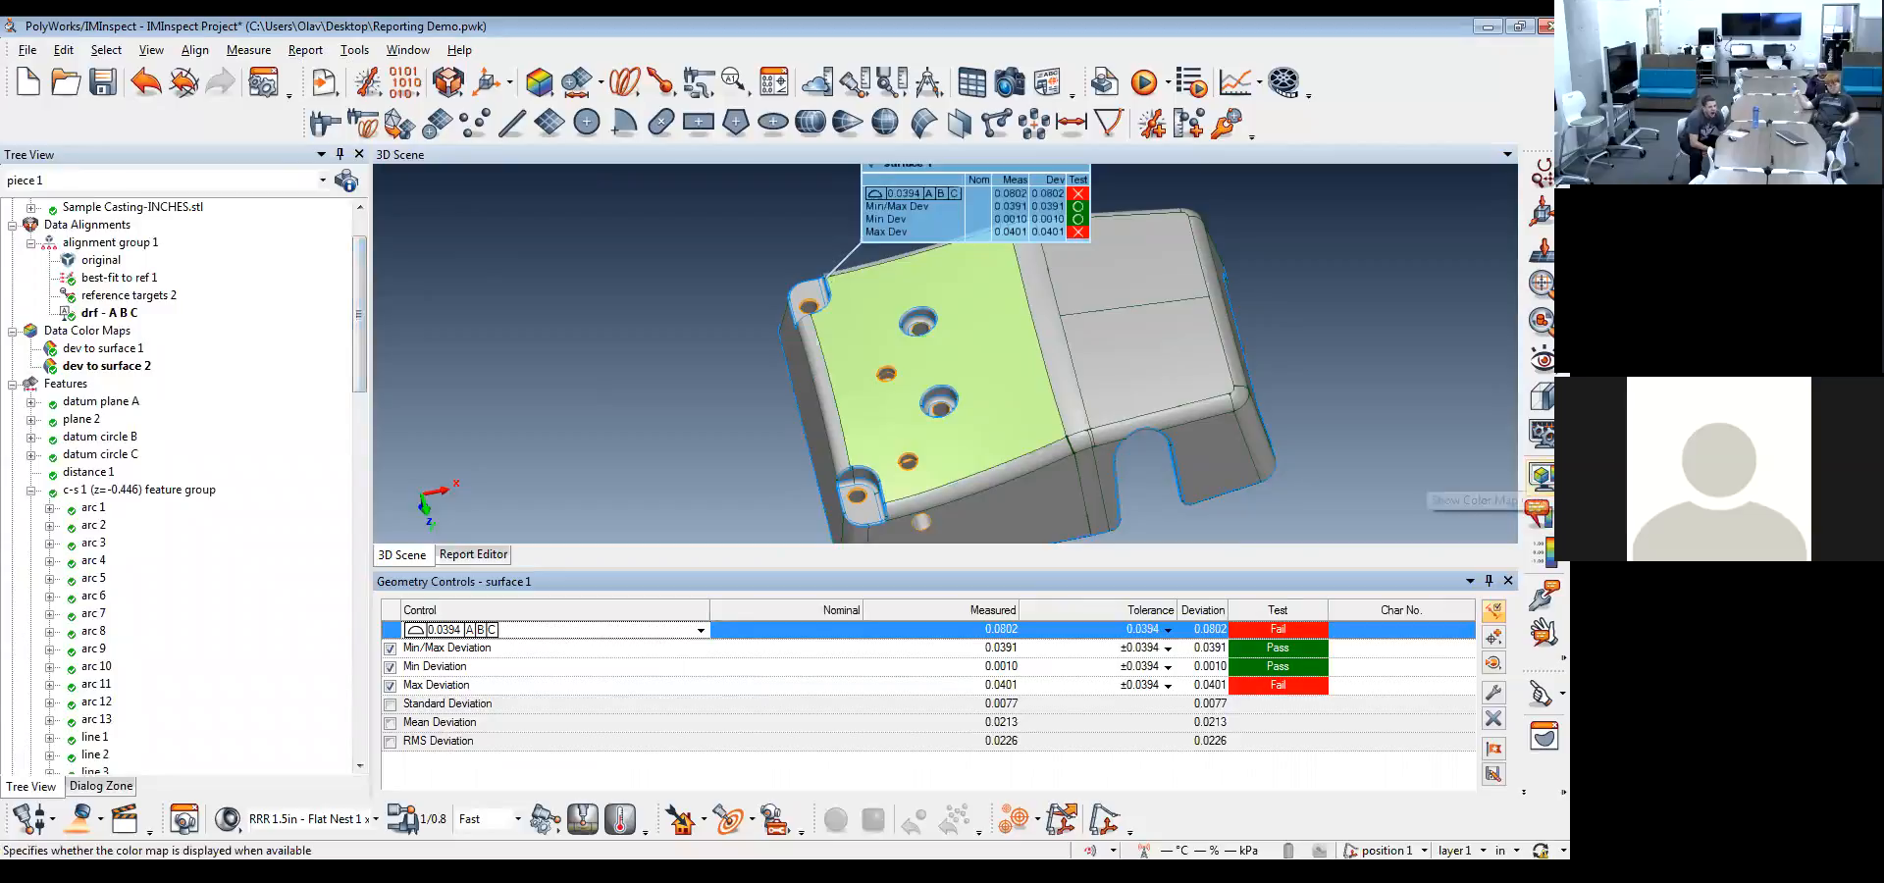
pyautogui.click(1542, 478)
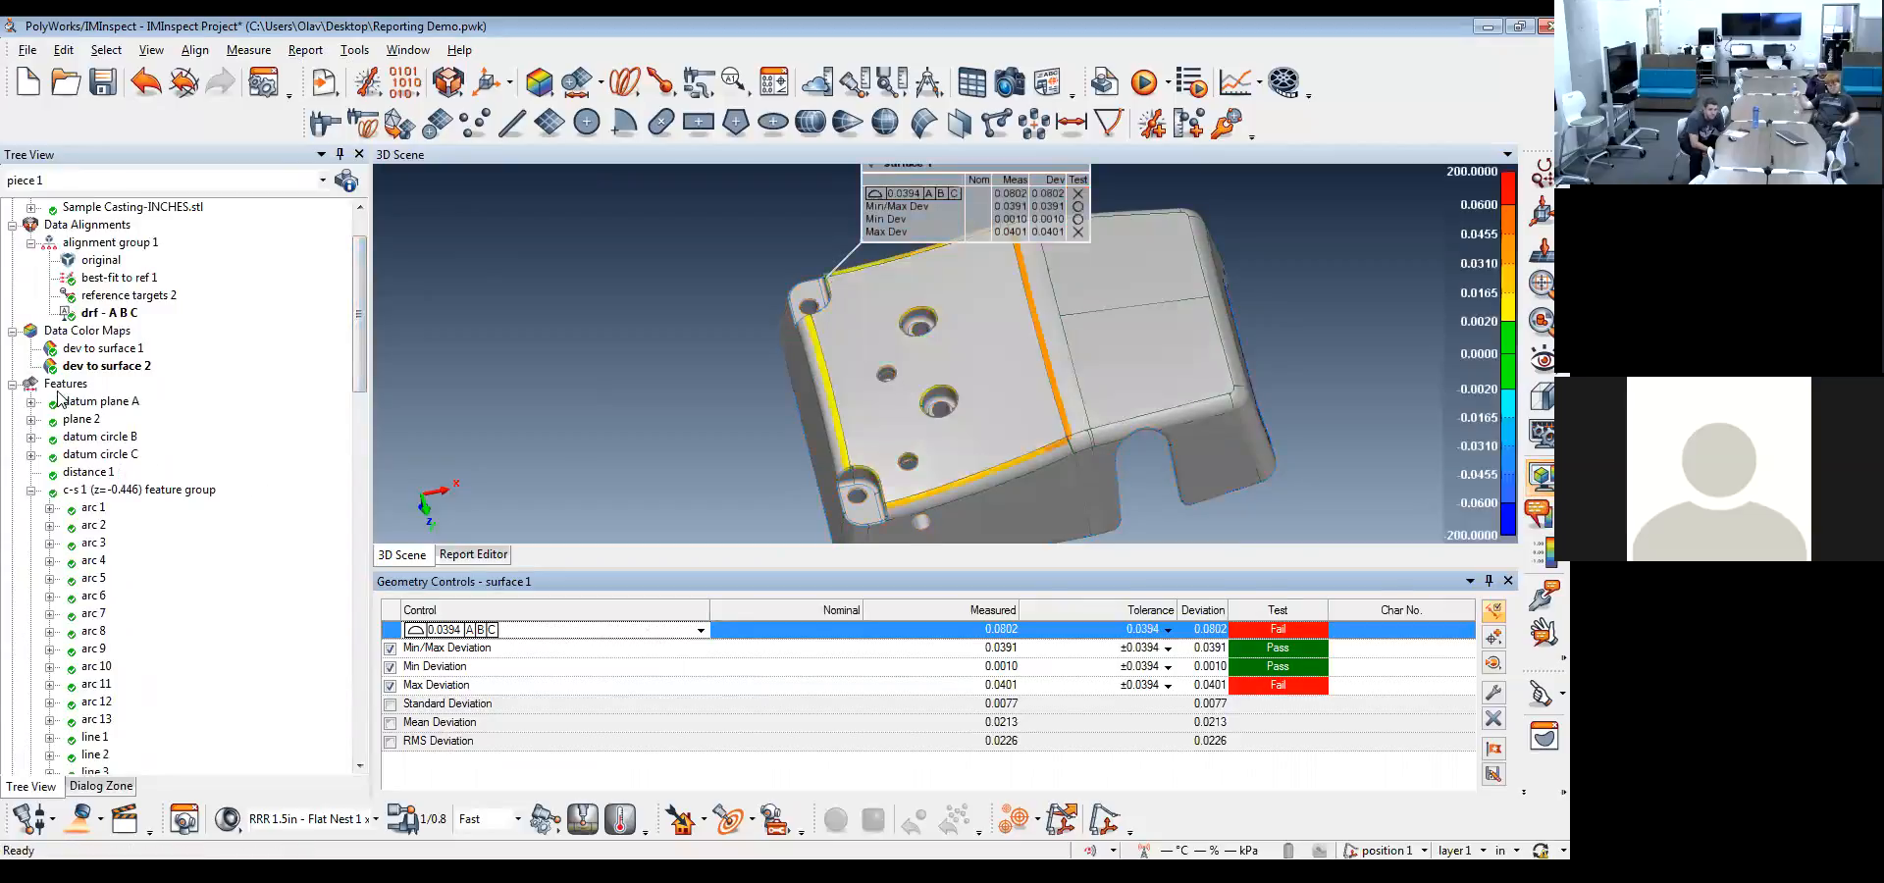
pyautogui.click(517, 428)
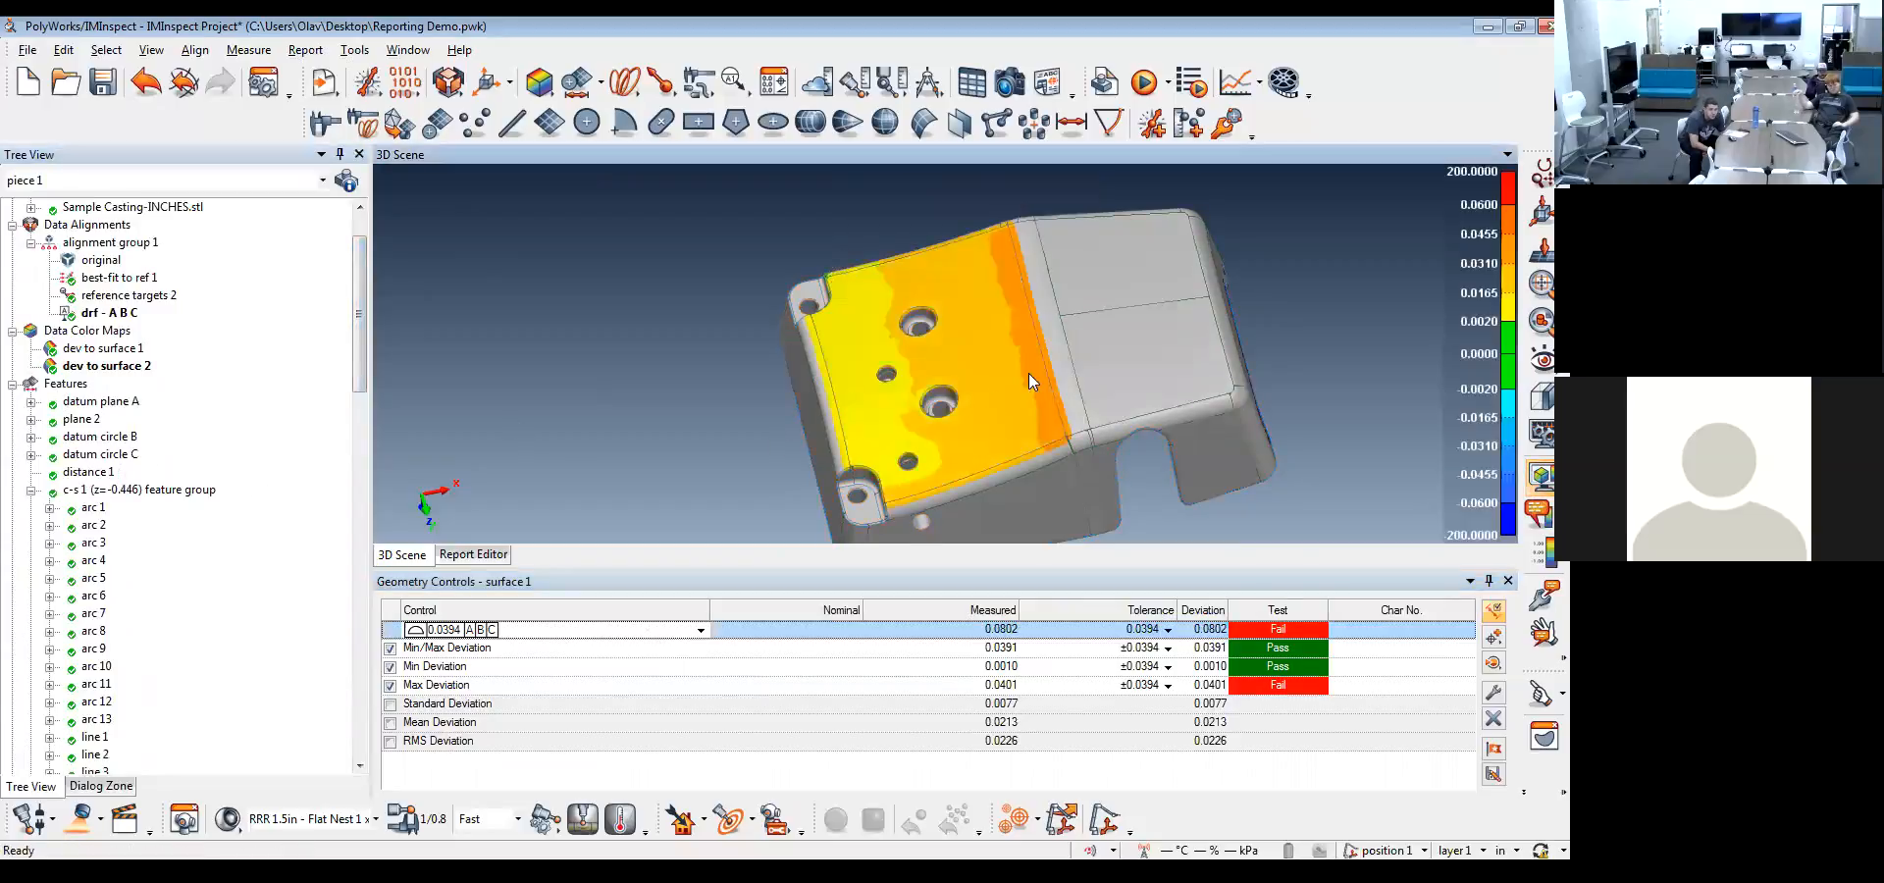
pyautogui.click(1507, 581)
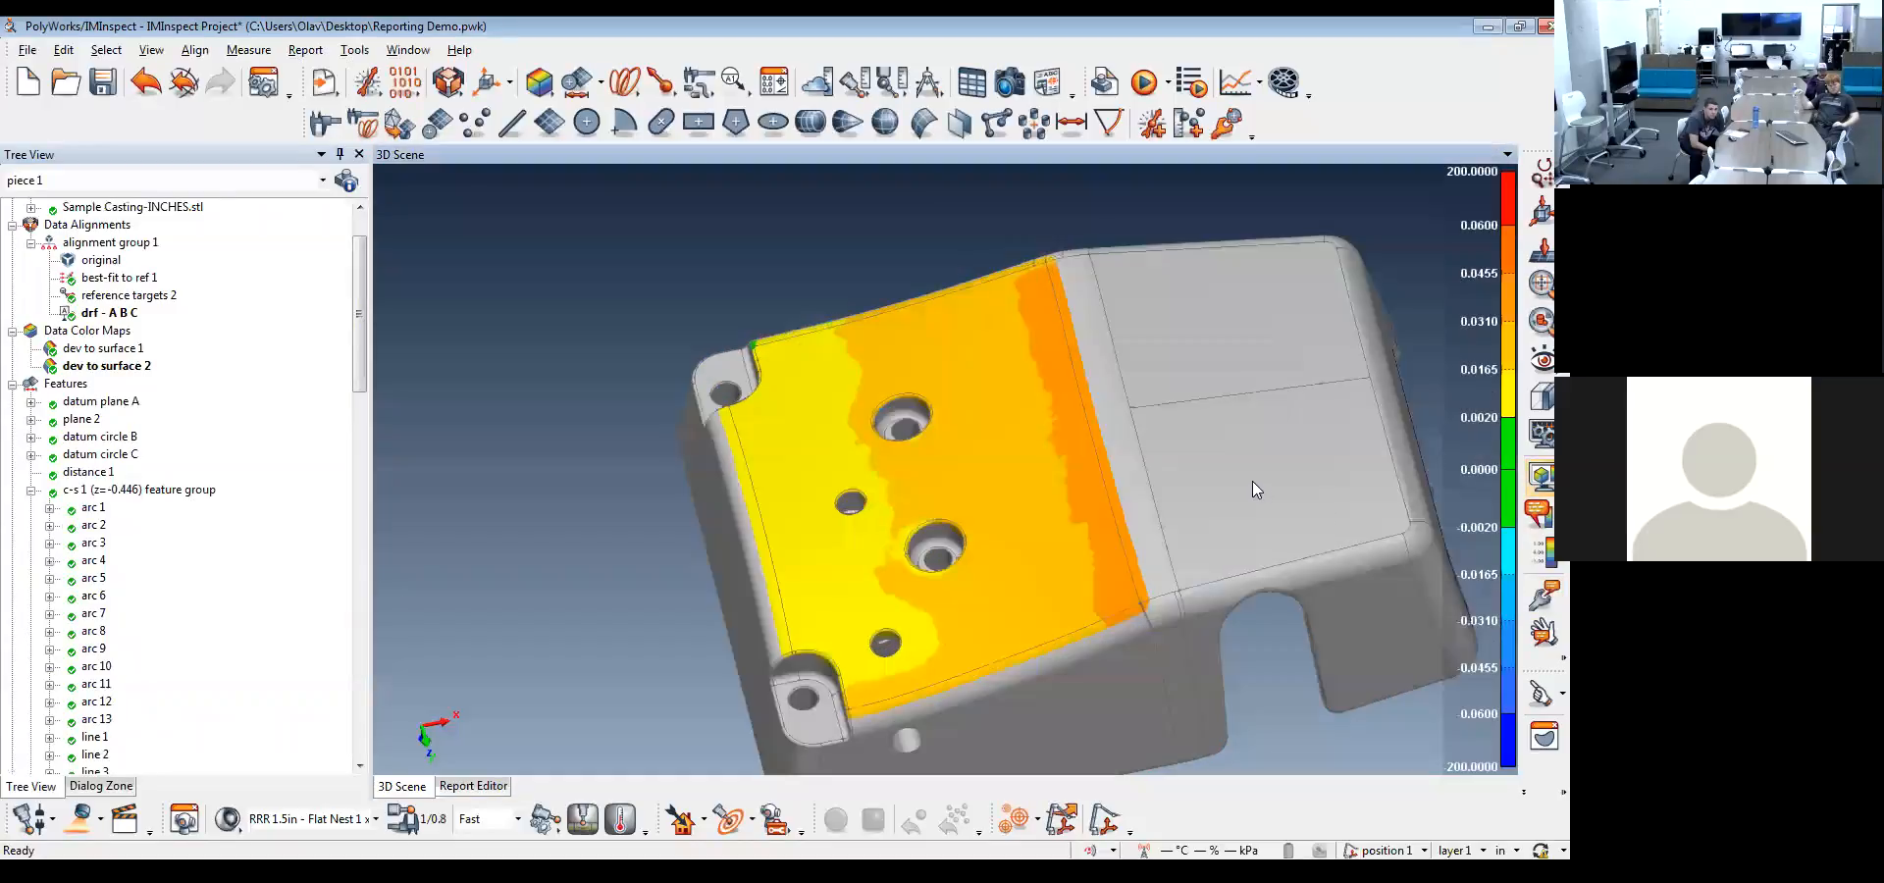
# Create six color map point annotations on the colored surface: three along its orange edge, two in the middle and one in the yellow area
pyautogui.moveTo(1008, 480); pyautogui.dragTo(1049, 494)
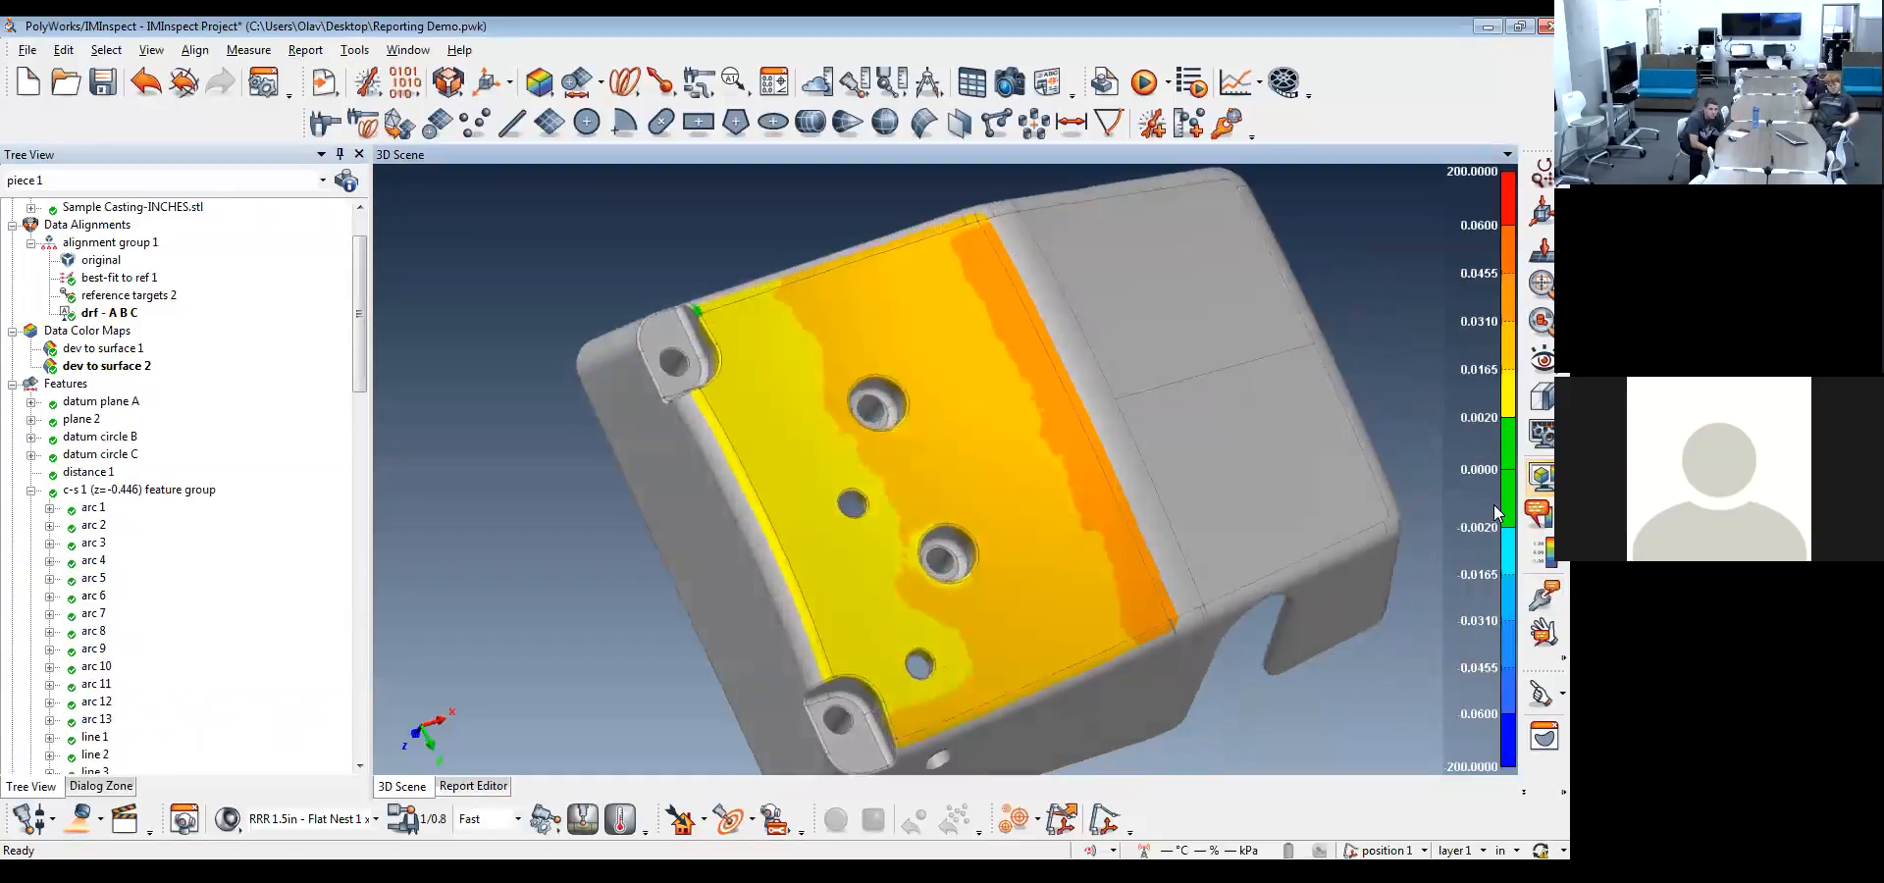
pyautogui.click(974, 242)
pyautogui.click(1056, 395)
pyautogui.click(1141, 598)
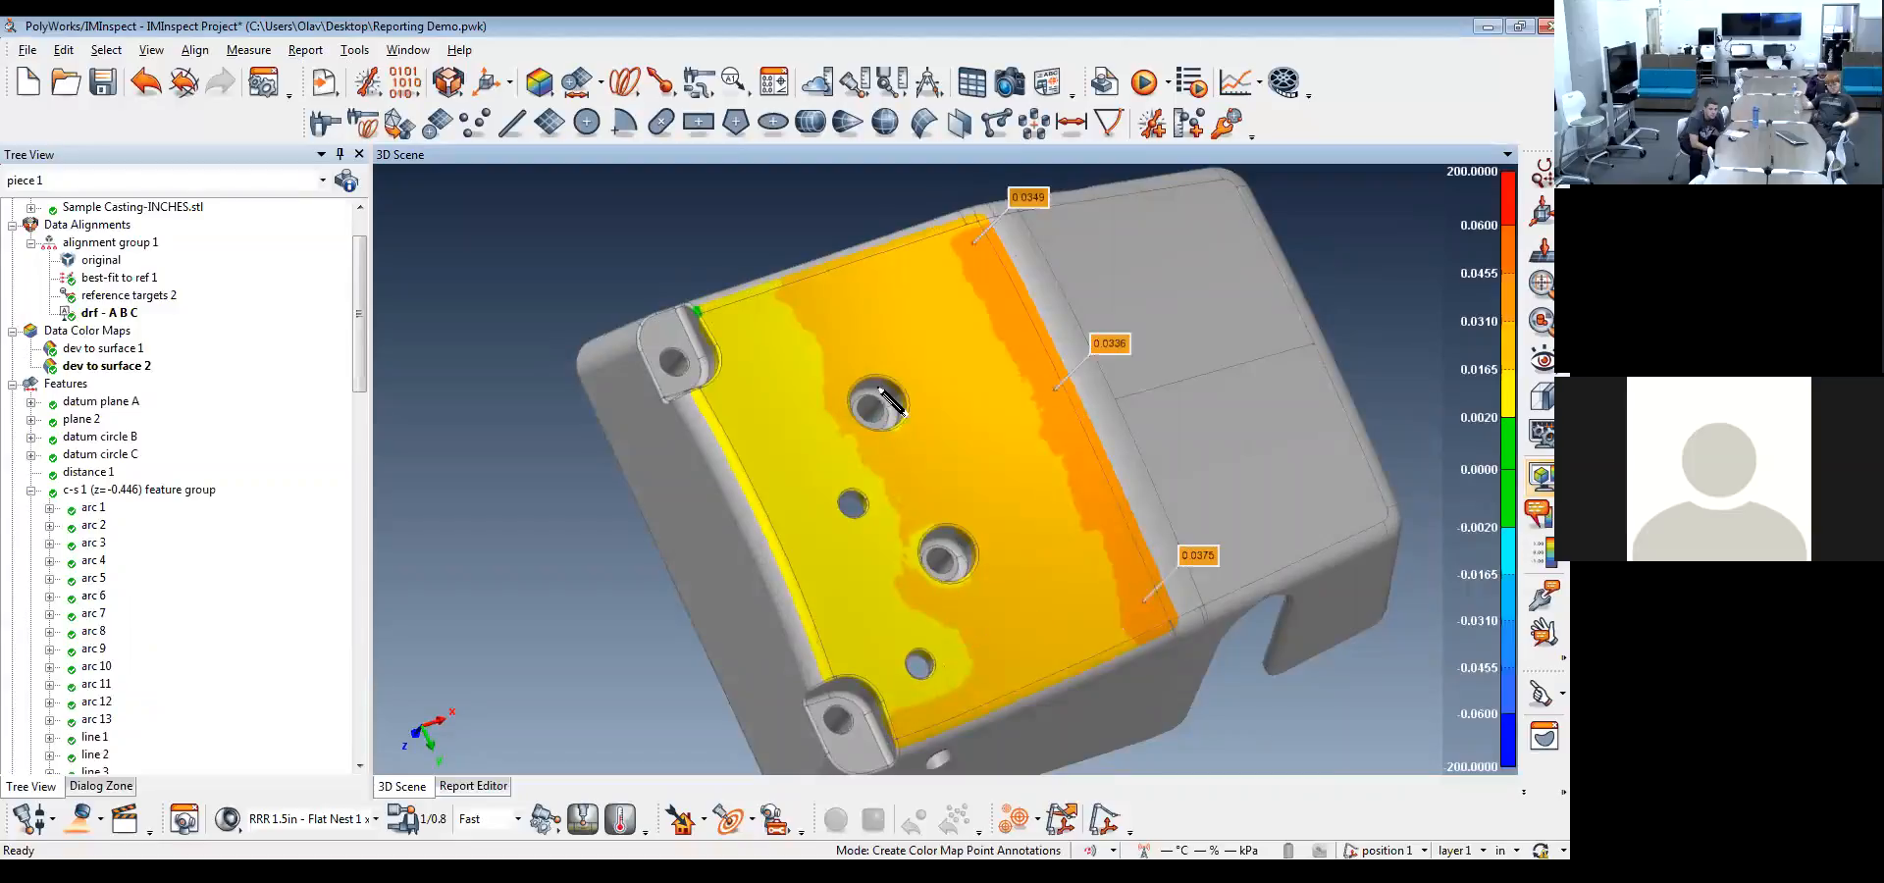
pyautogui.click(999, 619)
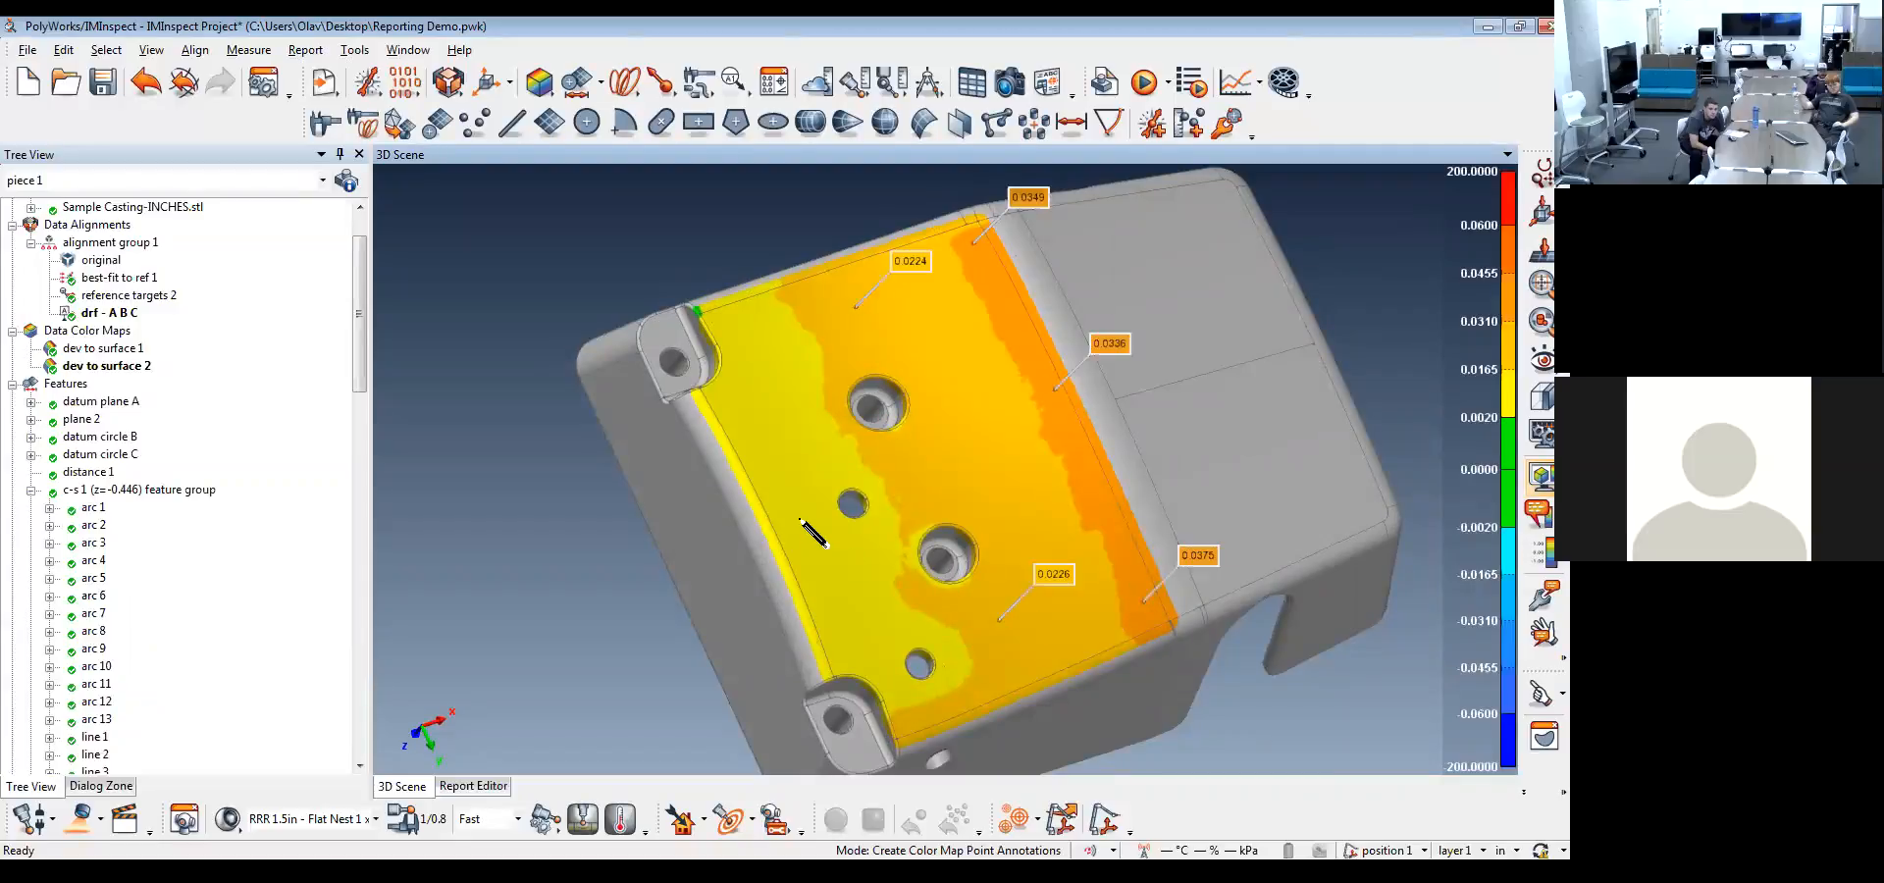
pyautogui.press('Escape')
# Capture a report snapshot of the annotated color map with the casting's colored surface facing the viewer
pyautogui.moveTo(824, 545); pyautogui.dragTo(786, 509)
pyautogui.moveTo(1117, 555)
pyautogui.mouseDown()
pyautogui.moveTo(1111, 643)
pyautogui.moveTo(1075, 634)
pyautogui.moveTo(1077, 441)
pyautogui.moveTo(1101, 416)
pyautogui.moveTo(1104, 458)
pyautogui.moveTo(1068, 451)
pyautogui.mouseUp()
pyautogui.moveTo(1068, 451); pyautogui.dragTo(976, 535, button='middle')
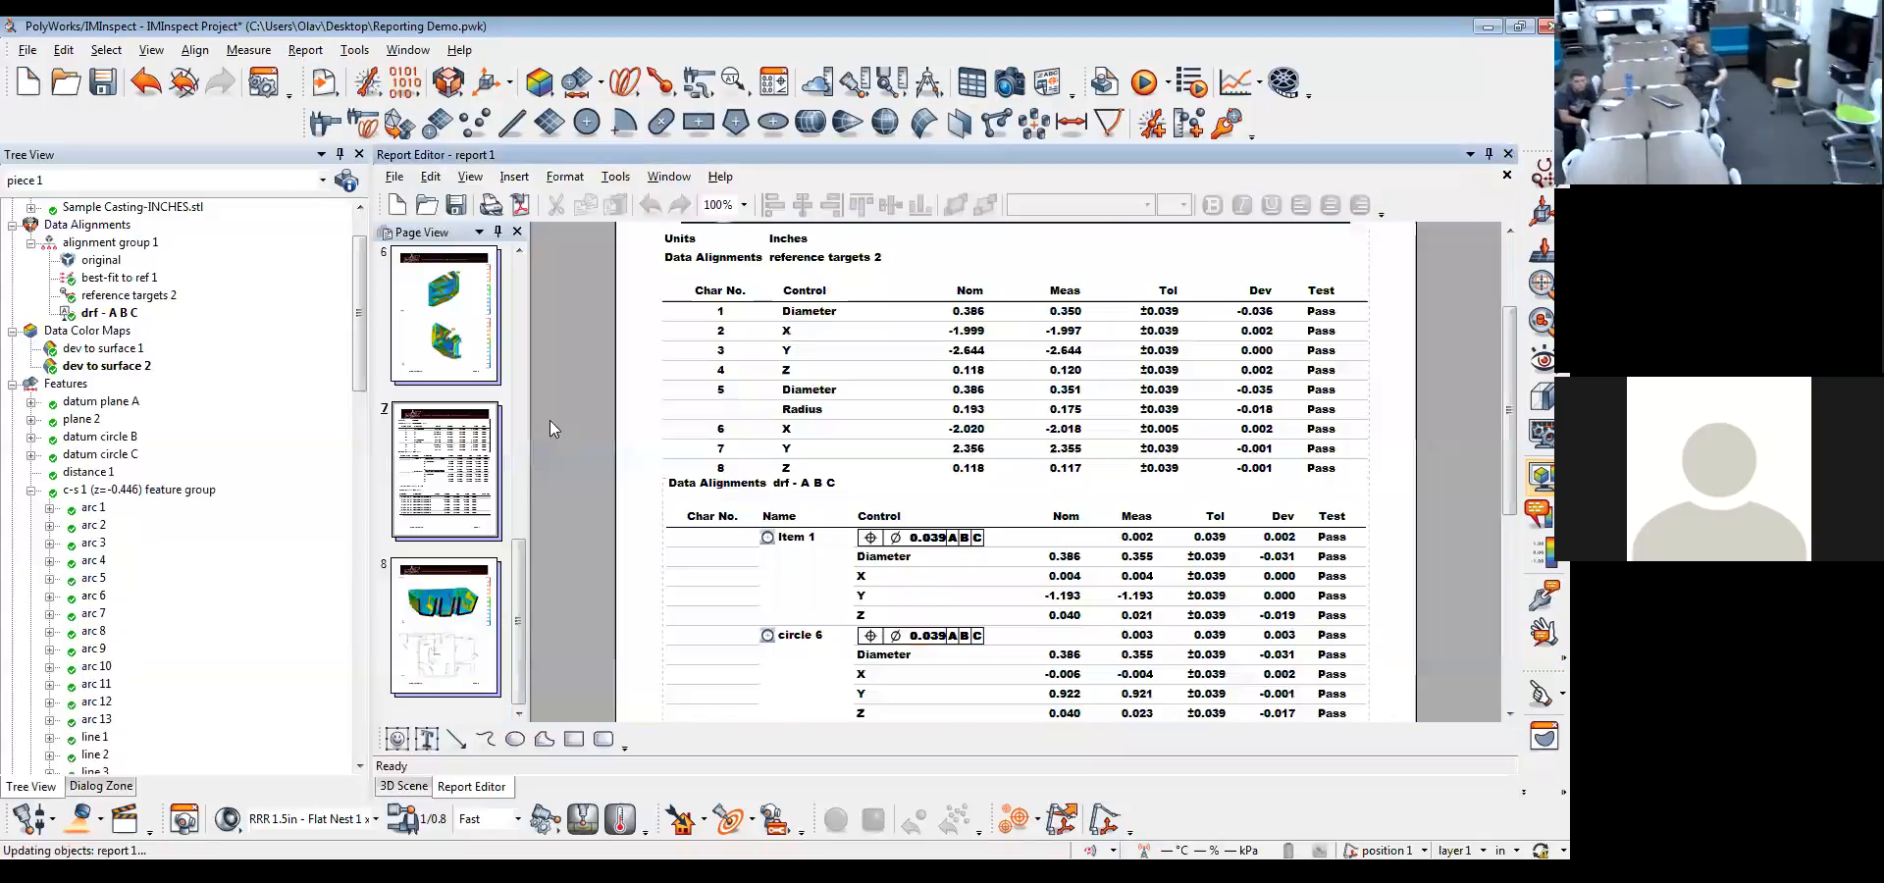
# Insert a blank page after page 8 of report 1
pyautogui.click(461, 604)
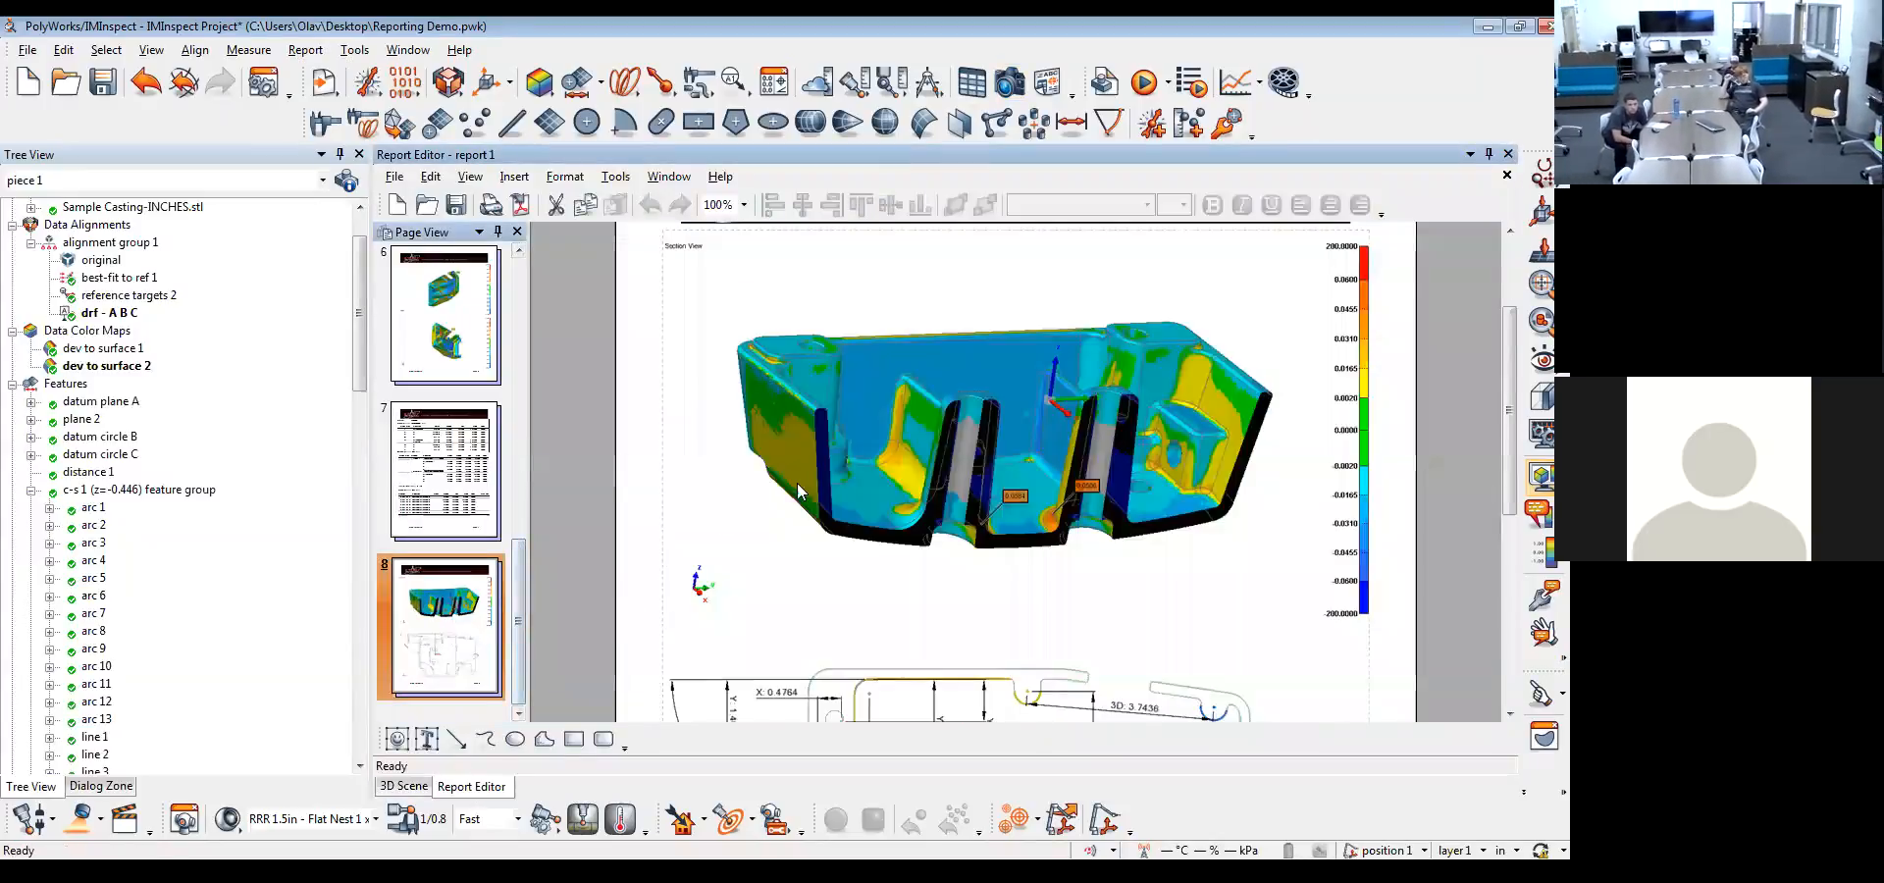
pyautogui.rightClick(461, 604)
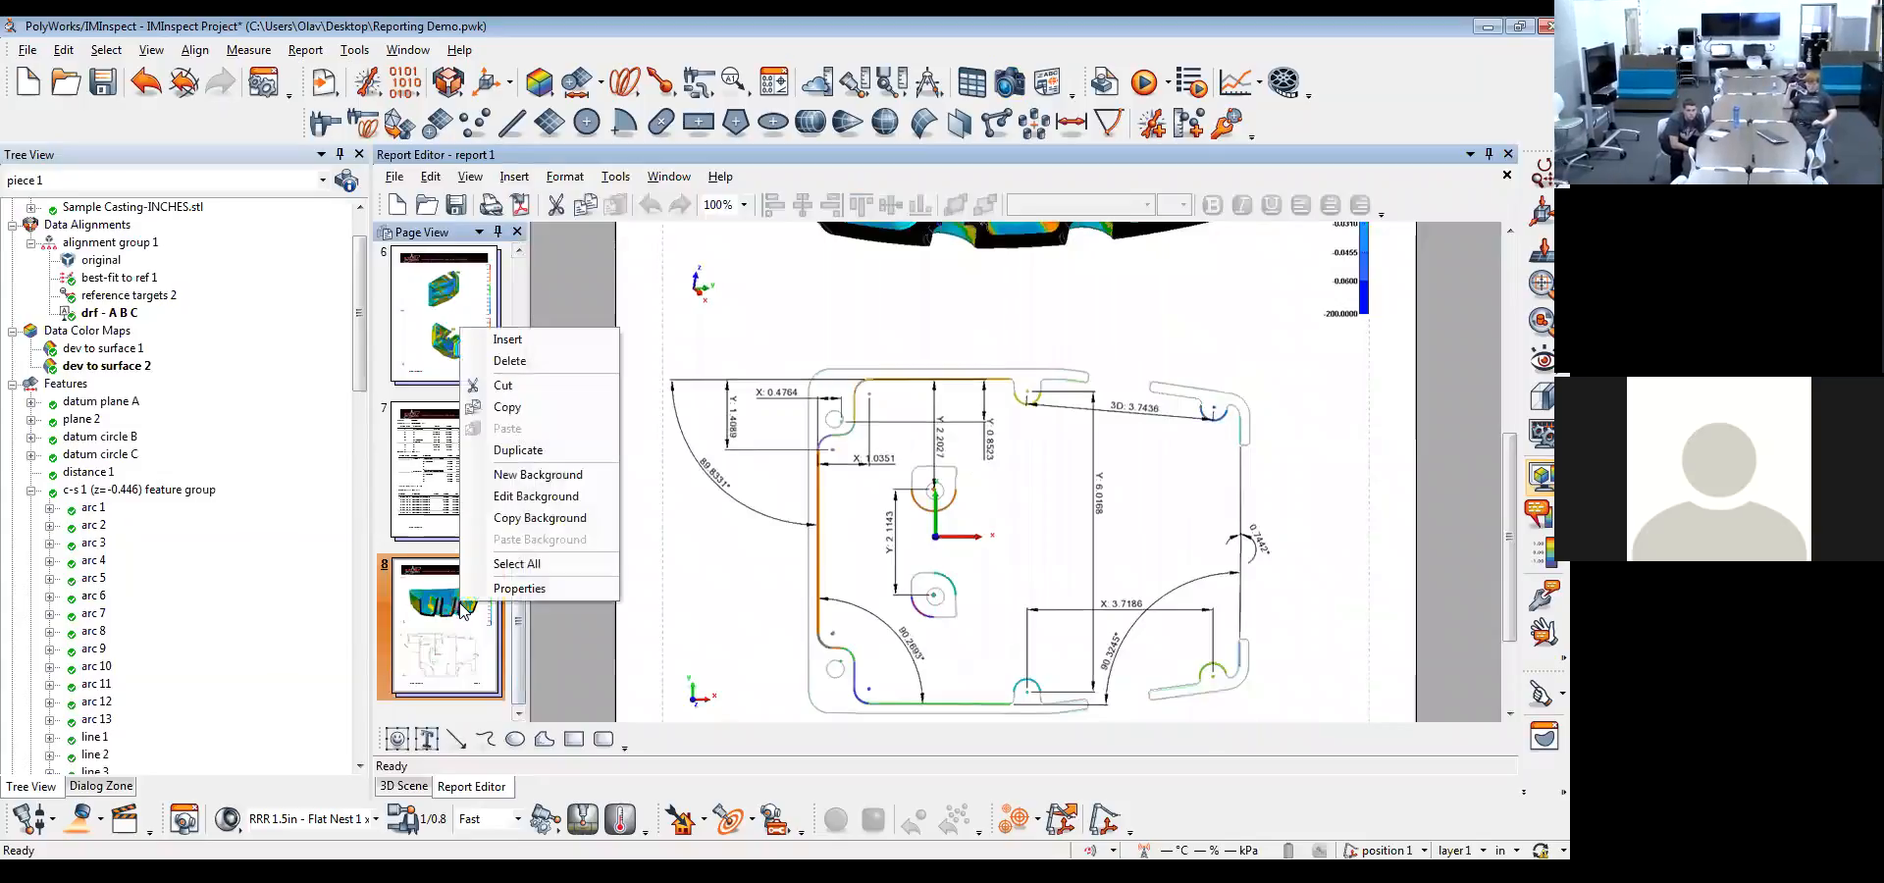
pyautogui.click(538, 341)
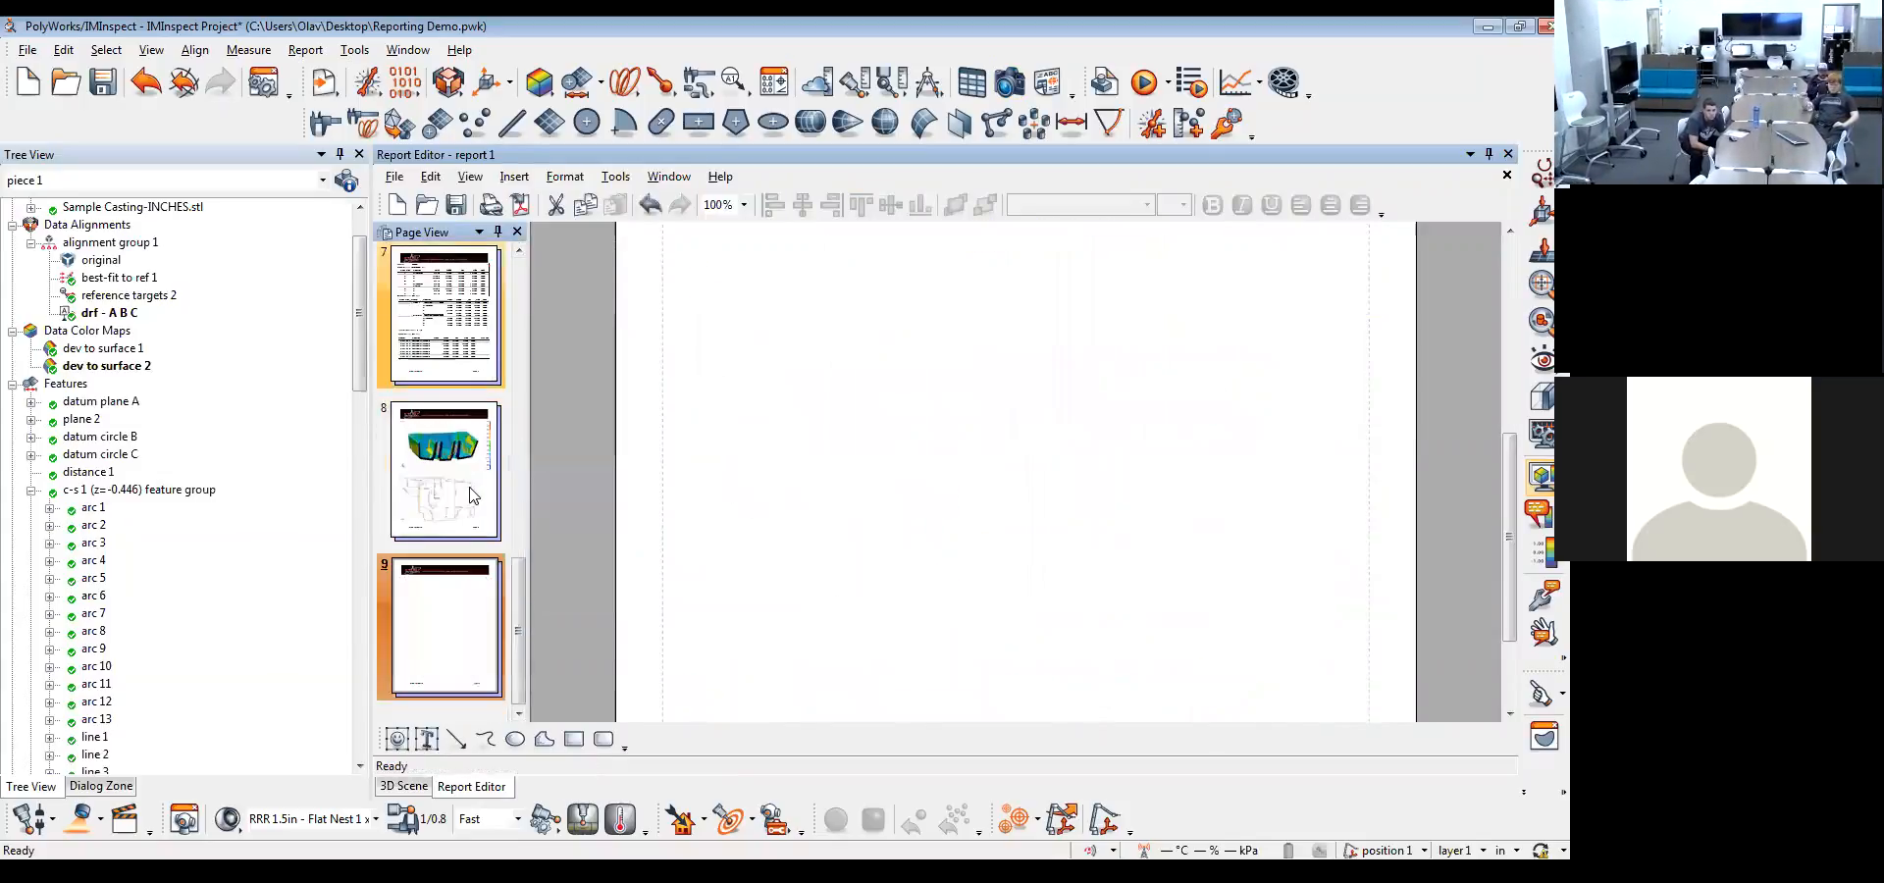
# Place Snapshot (18) on page 9 and align it directly below the header
pyautogui.moveTo(360, 341); pyautogui.dragTo(1014, 374)
pyautogui.click(115, 701)
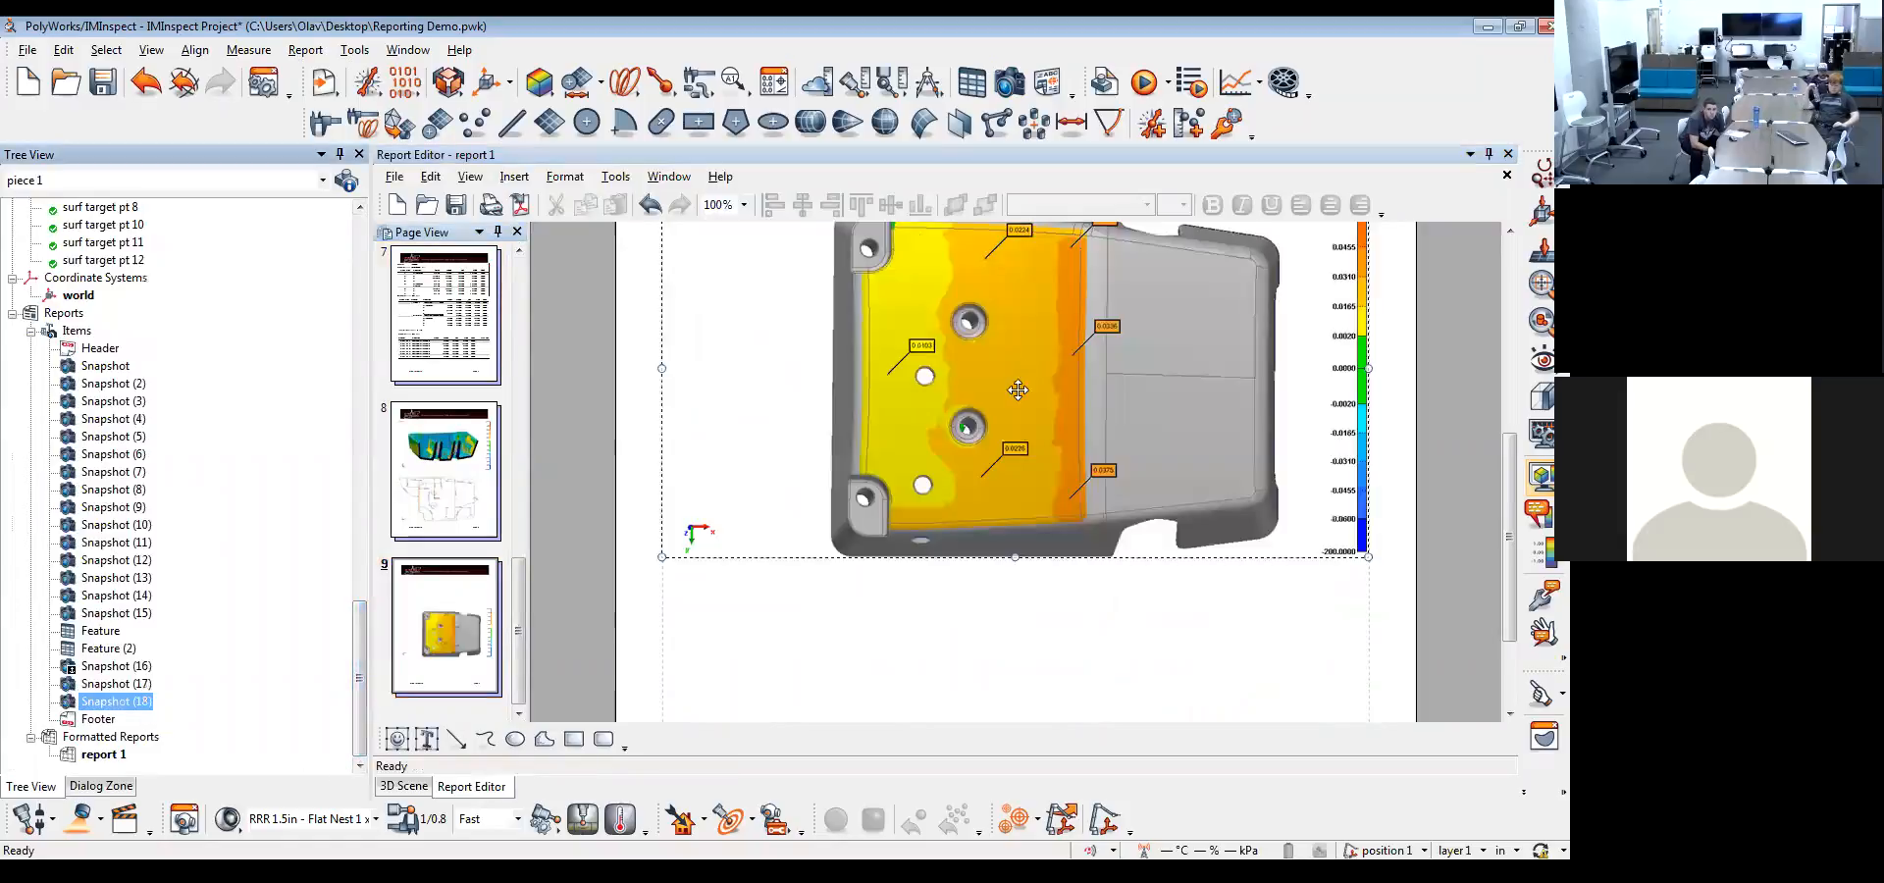
pyautogui.moveTo(1048, 543); pyautogui.dragTo(1047, 317)
pyautogui.click(1079, 662)
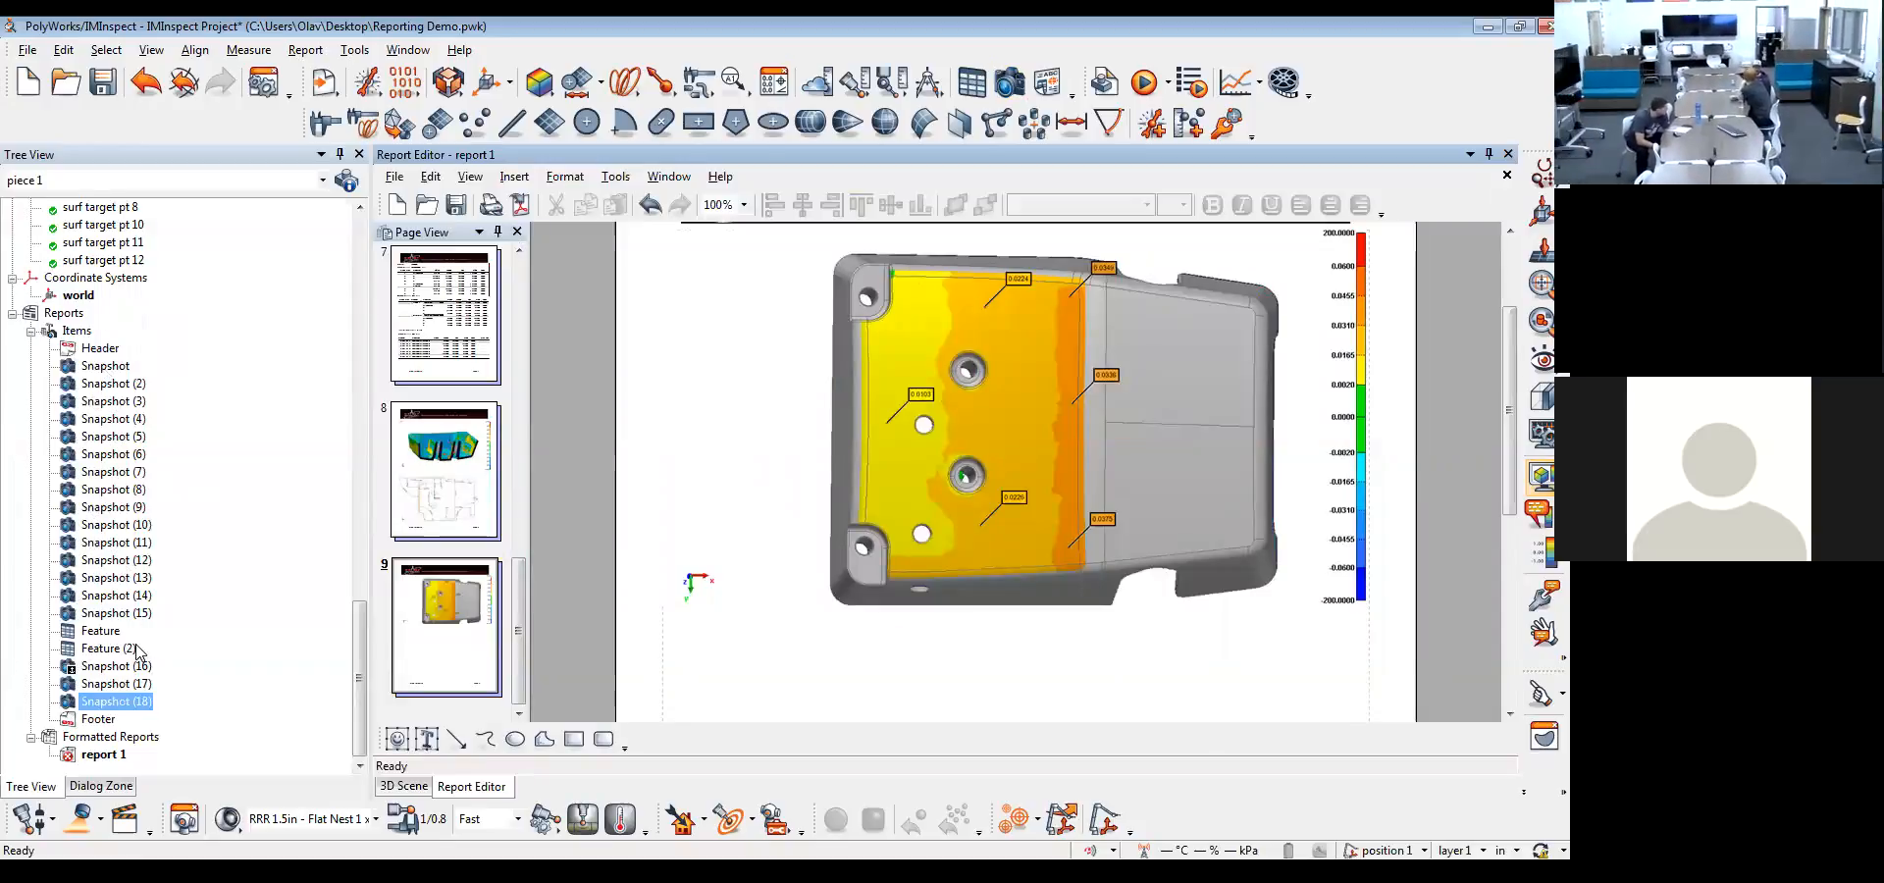
# Create report tables for the best-fit to ref 1, reference targets 2 and drf - A B C alignments
pyautogui.scroll(10, 137, 650)
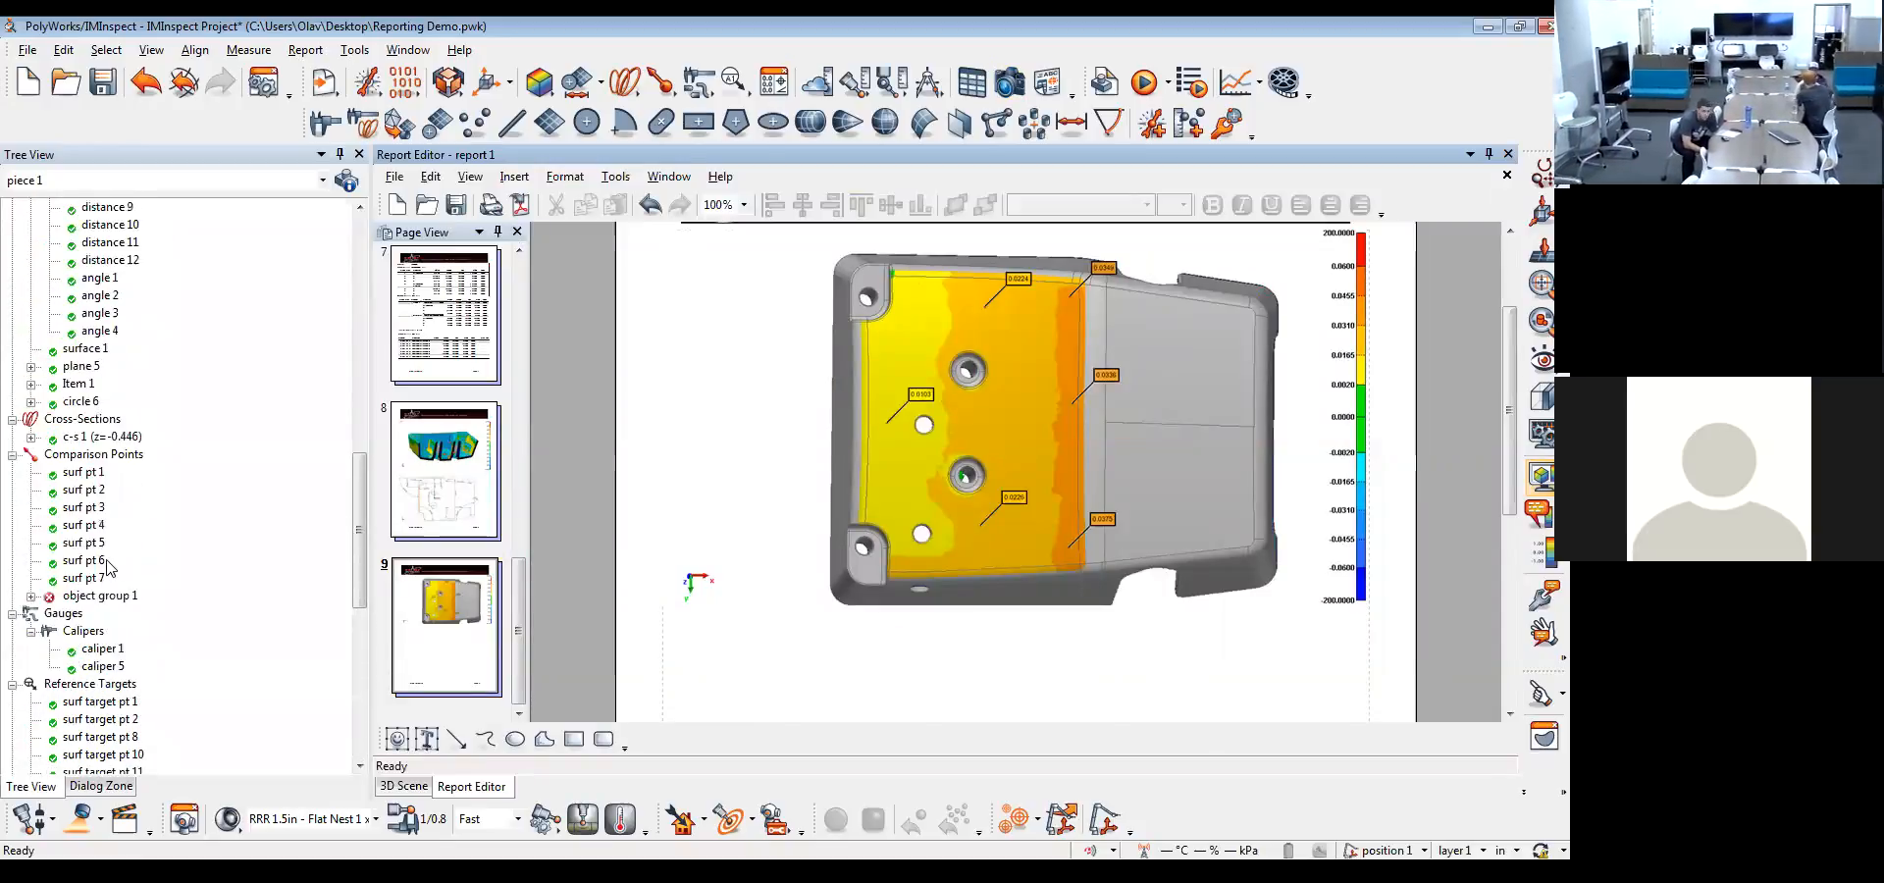
pyautogui.scroll(6, 120, 487)
pyautogui.scroll(10, 121, 487)
pyautogui.click(120, 382)
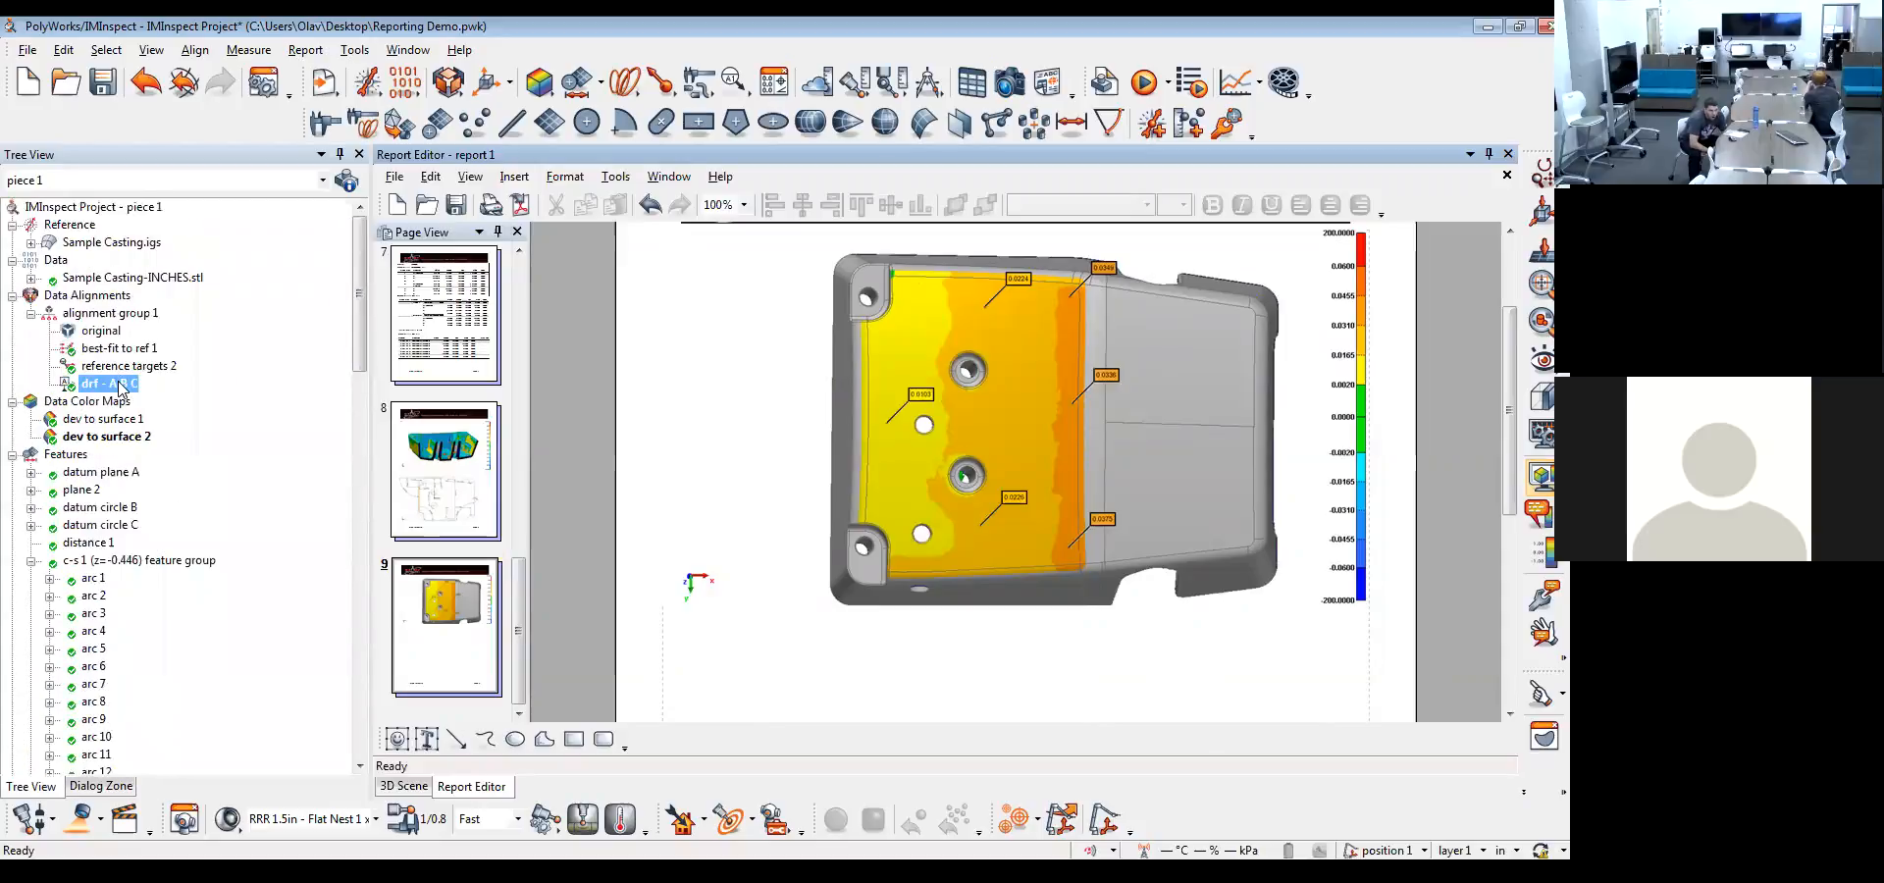
pyautogui.keyDown('shift'); pyautogui.click(117, 349); pyautogui.keyUp('shift')
pyautogui.rightClick(118, 350)
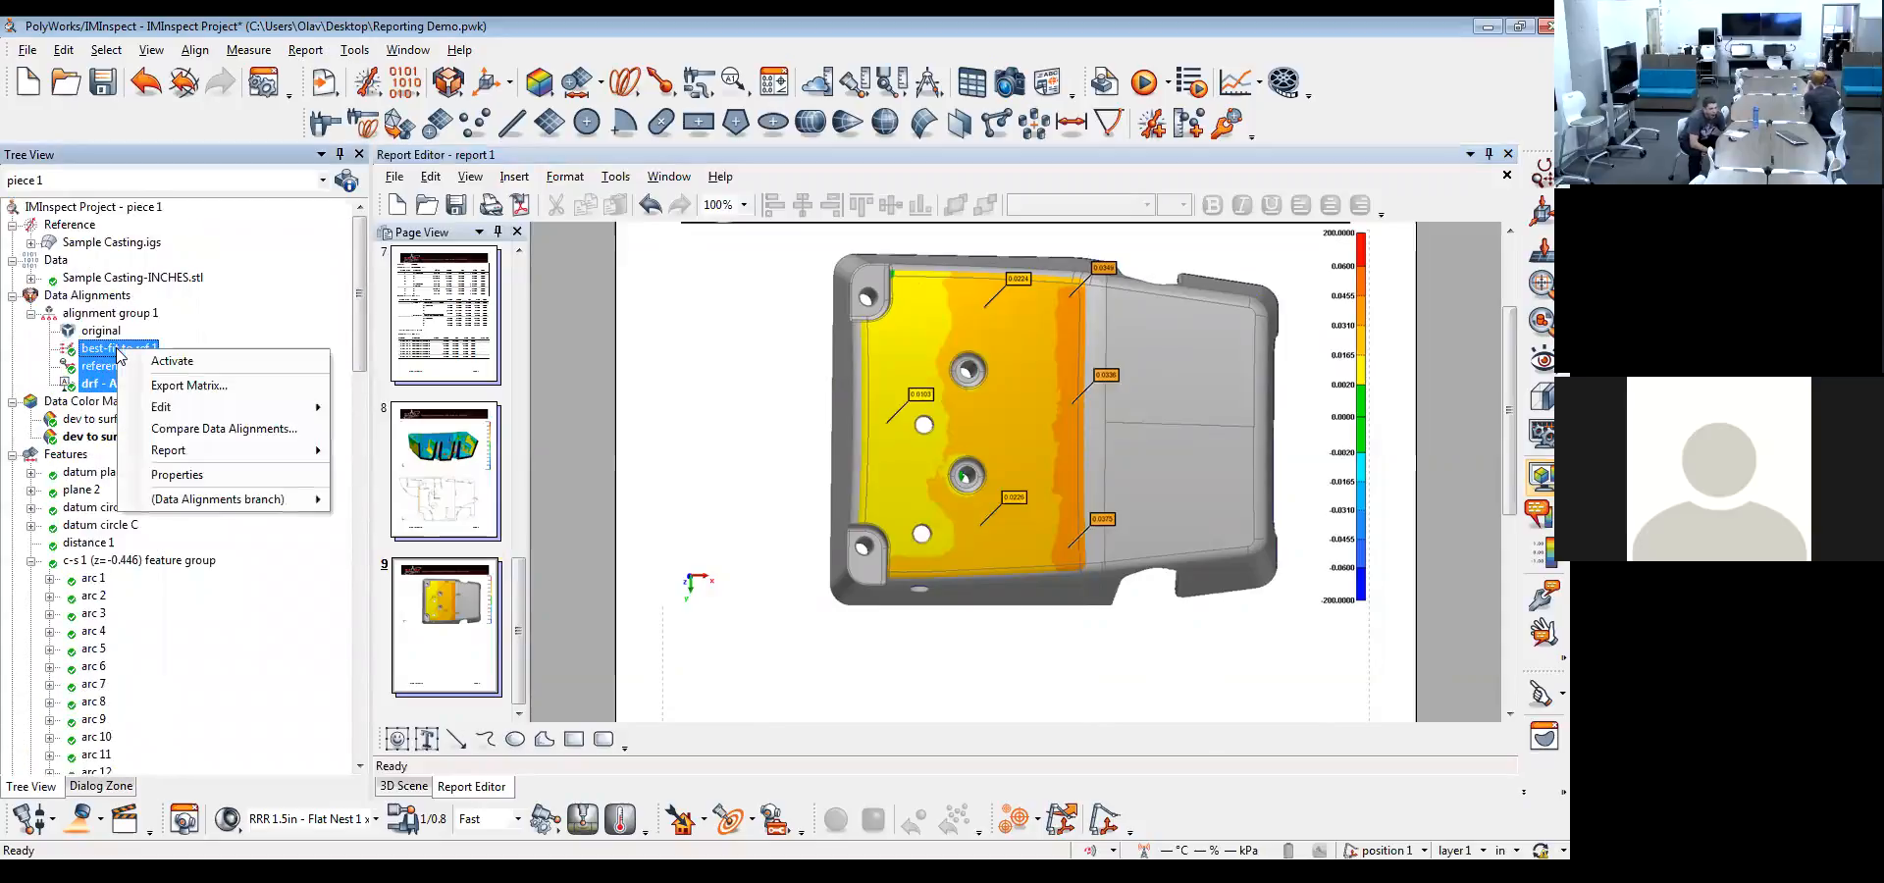
pyautogui.moveTo(211, 454)
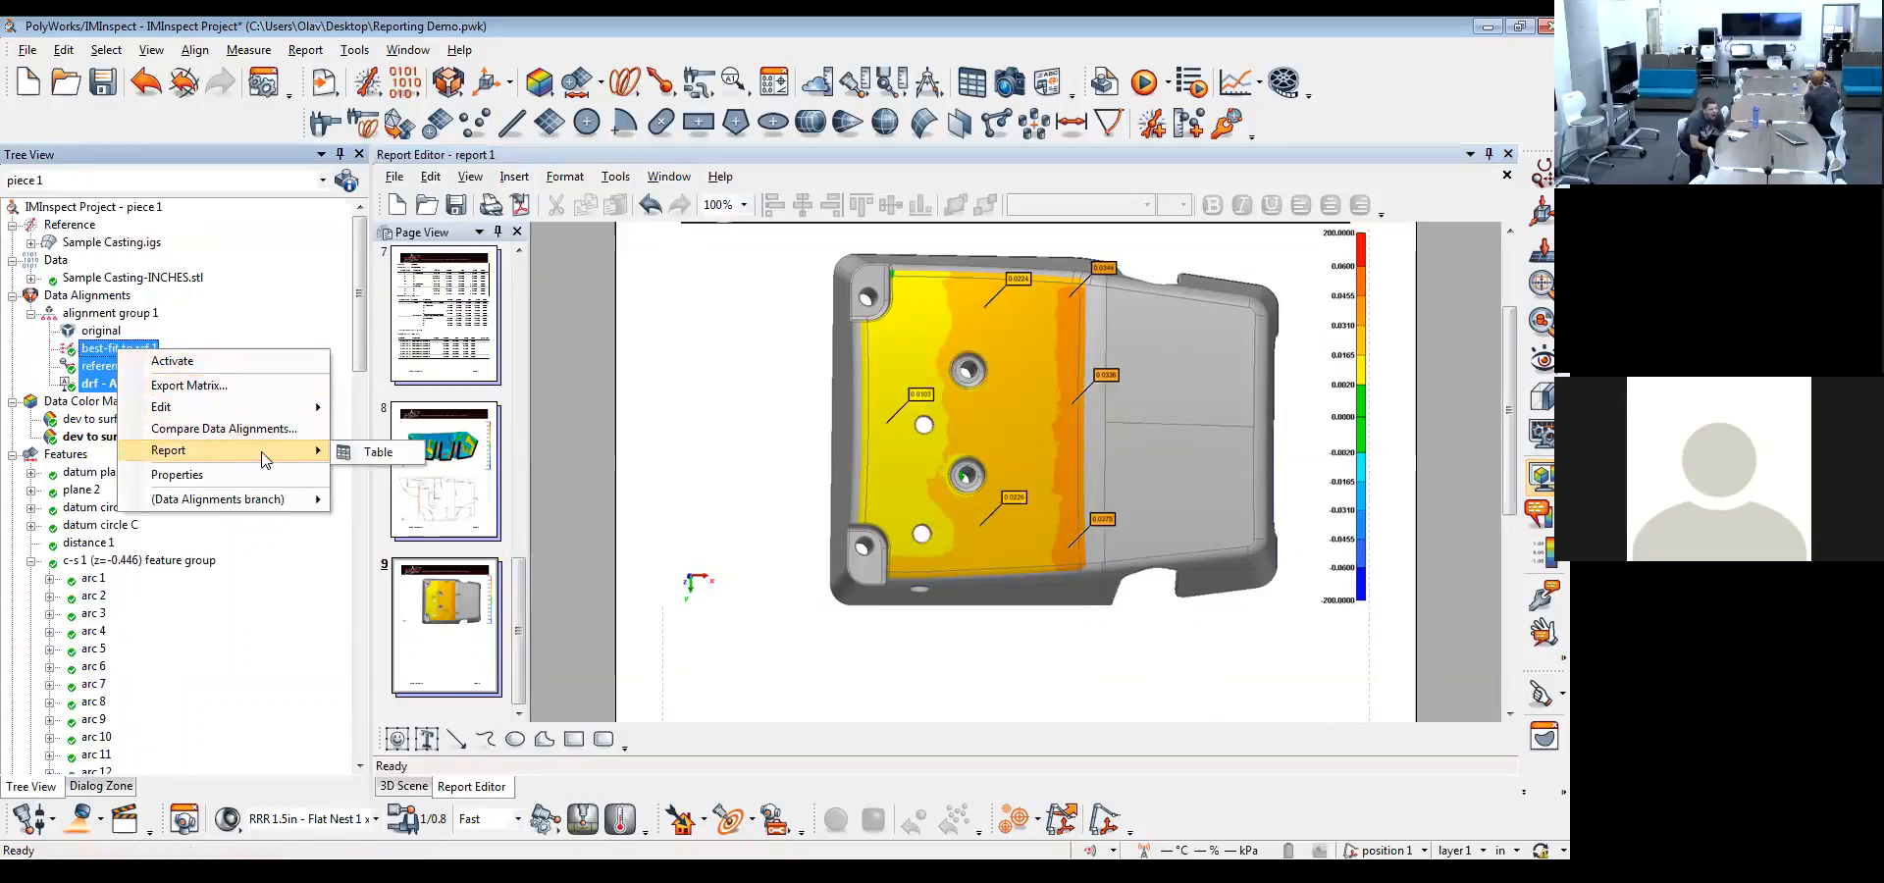
pyautogui.click(353, 452)
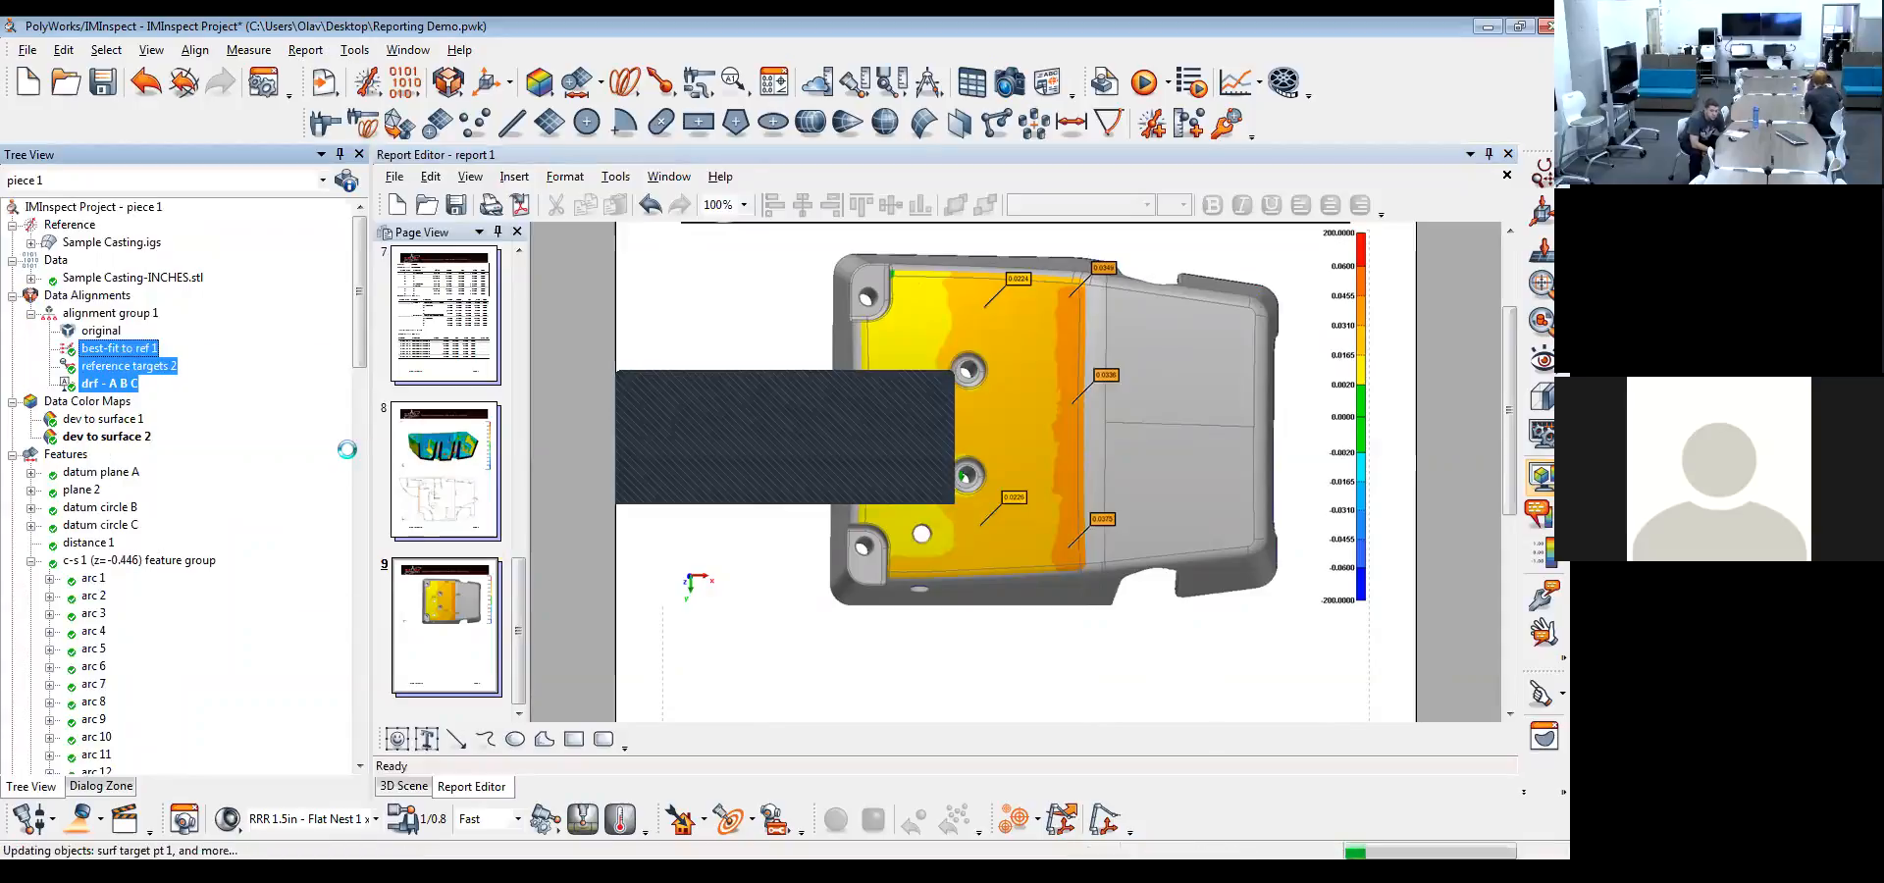
# Place the best-fit to ref 1 data alignment table on page 9 below the color map snapshot
pyautogui.moveTo(360, 334); pyautogui.dragTo(360, 724)
pyautogui.click(405, 672)
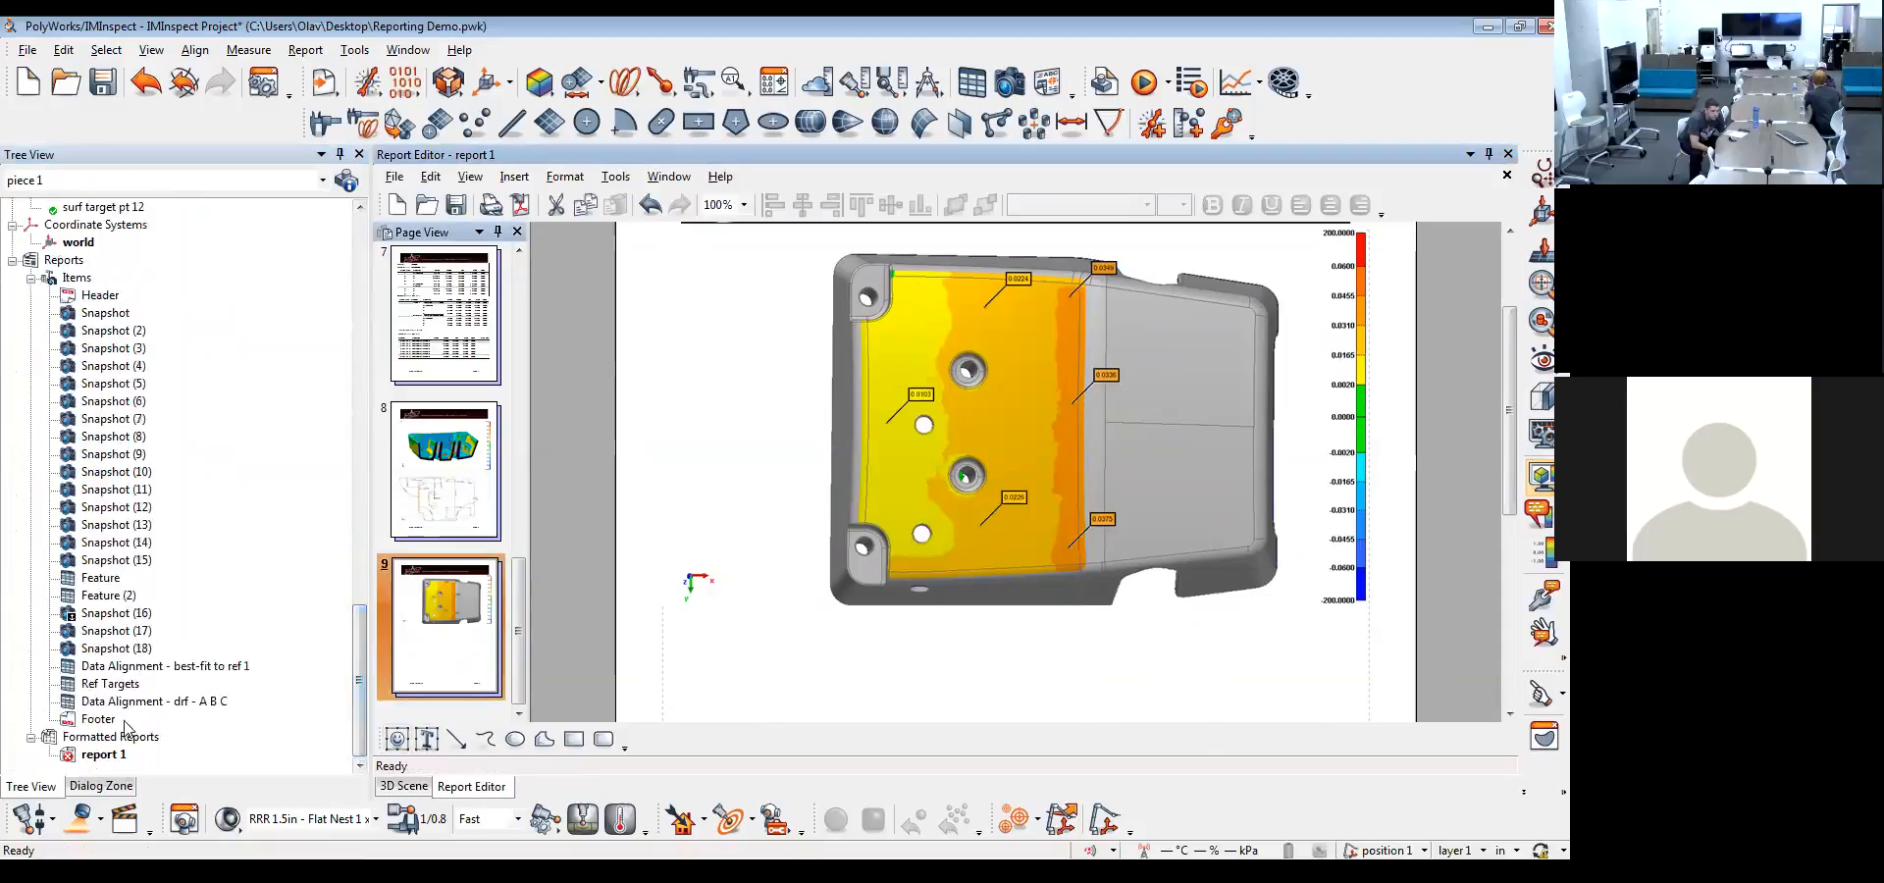
pyautogui.click(119, 667)
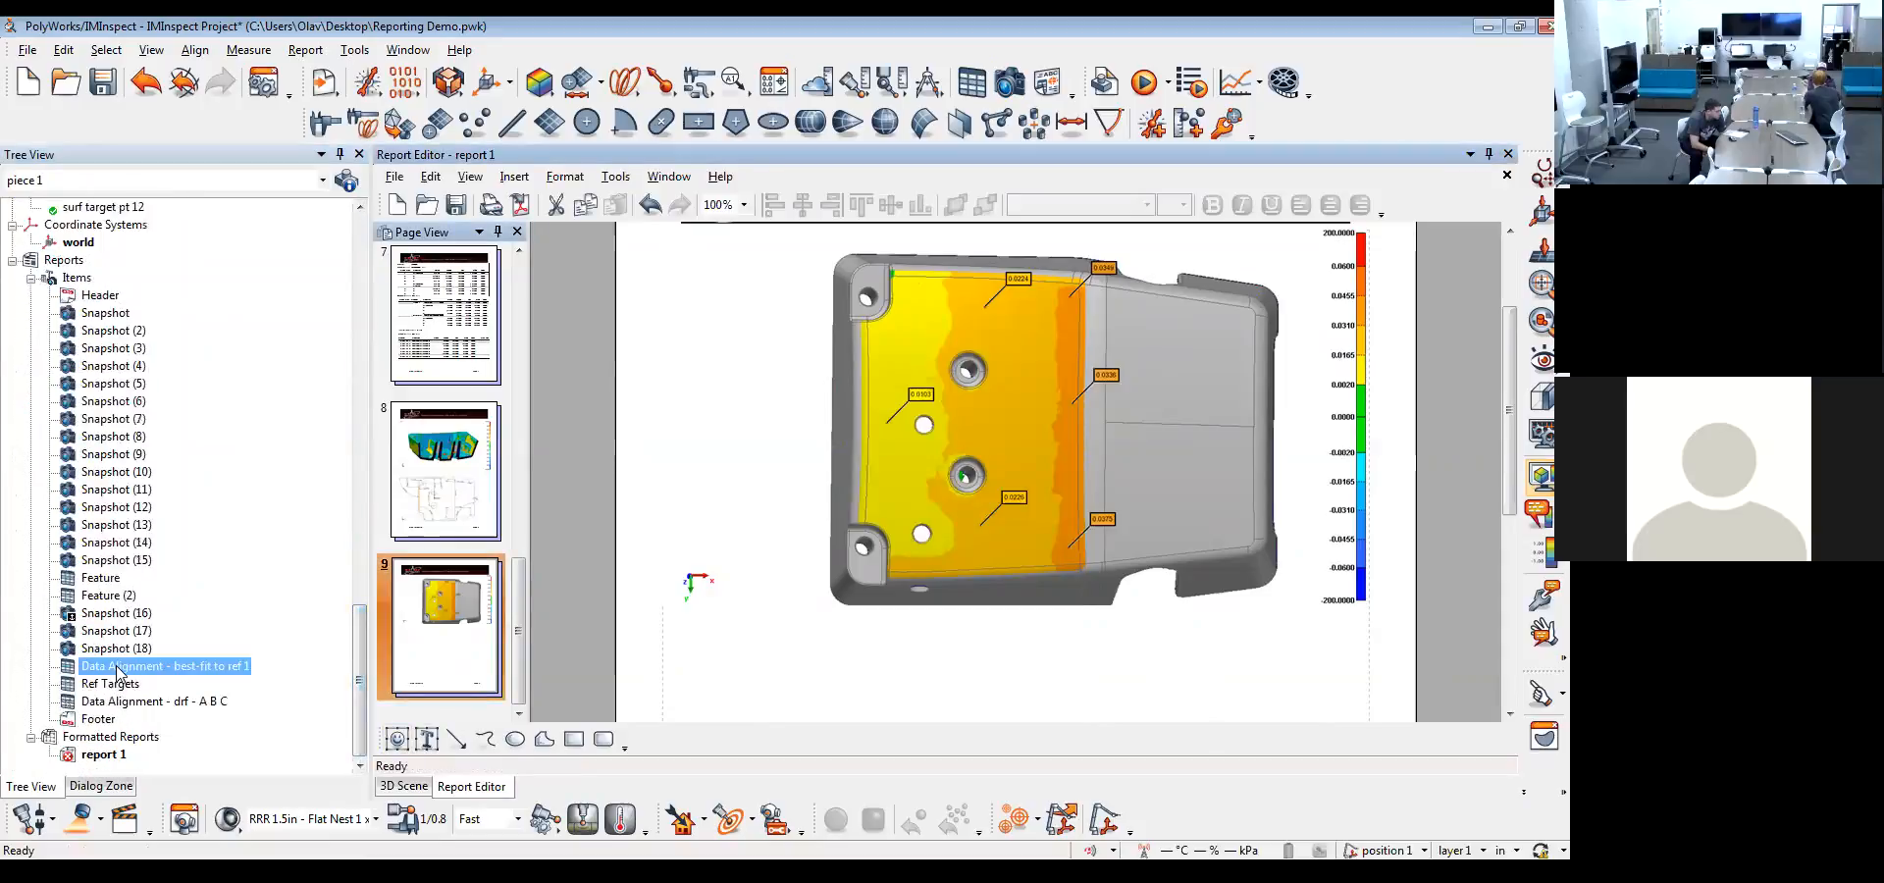
pyautogui.moveTo(117, 668); pyautogui.dragTo(1045, 631)
pyautogui.scroll(-3, 1046, 631)
pyautogui.moveTo(1071, 368); pyautogui.dragTo(1058, 572)
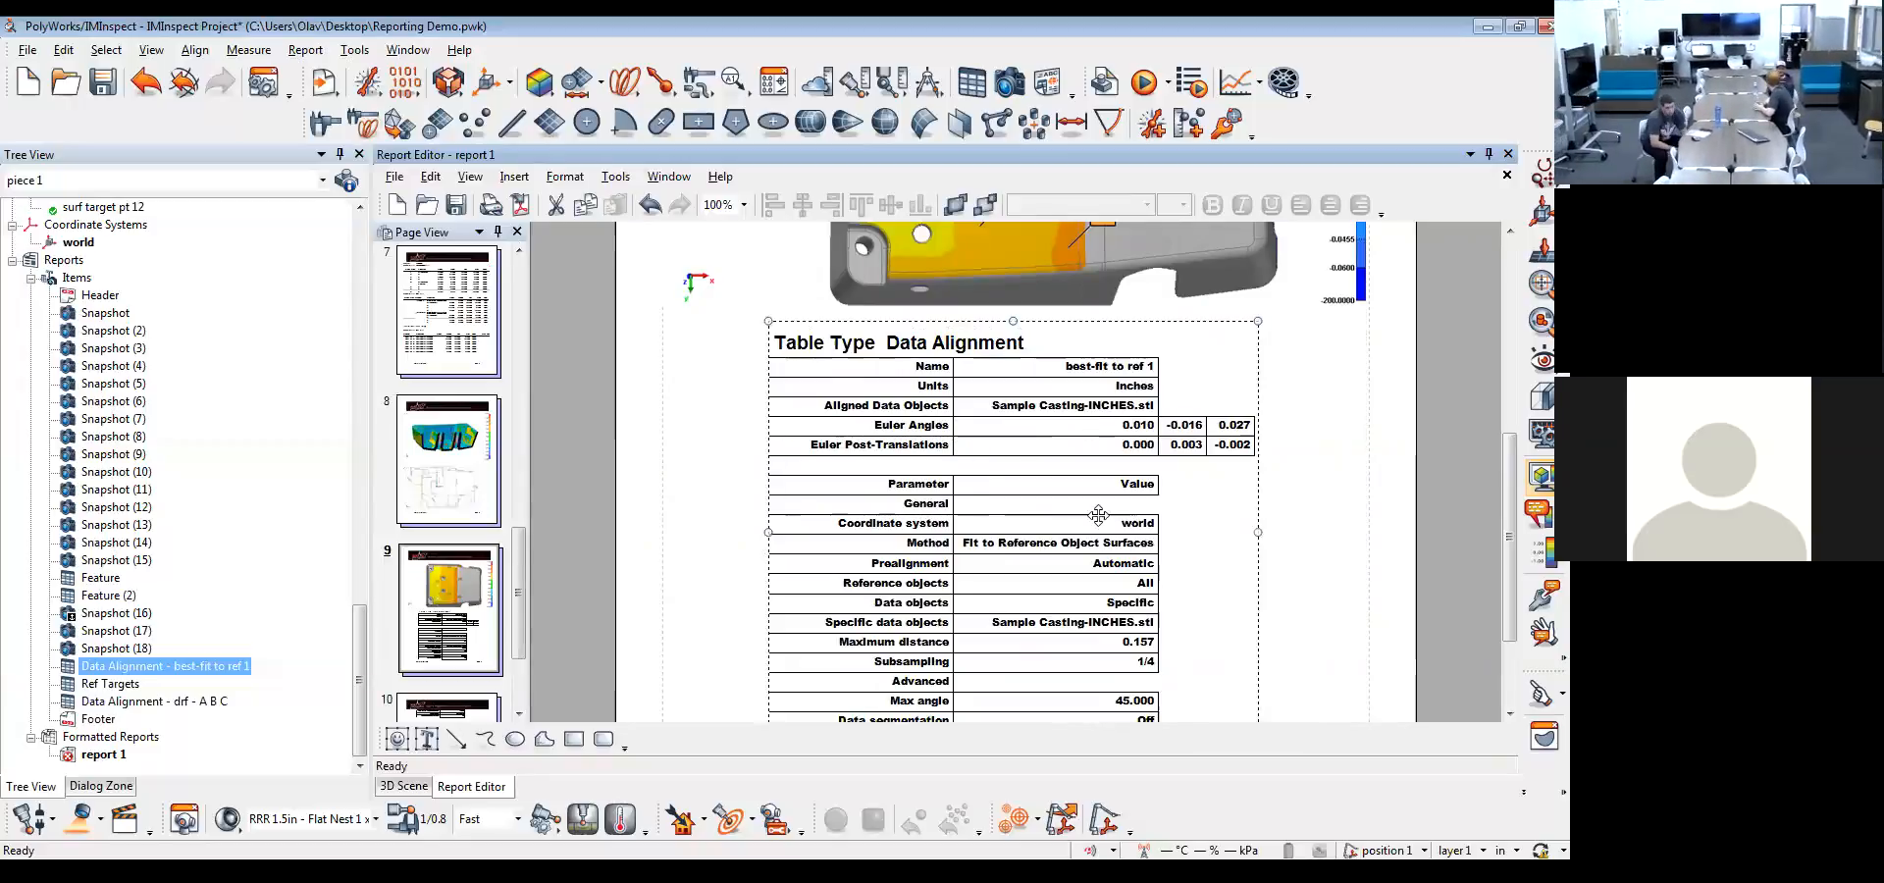
# Move the best-fit to ref 1 data alignment table from page 9 to page 10
pyautogui.scroll(-3, 1189, 546)
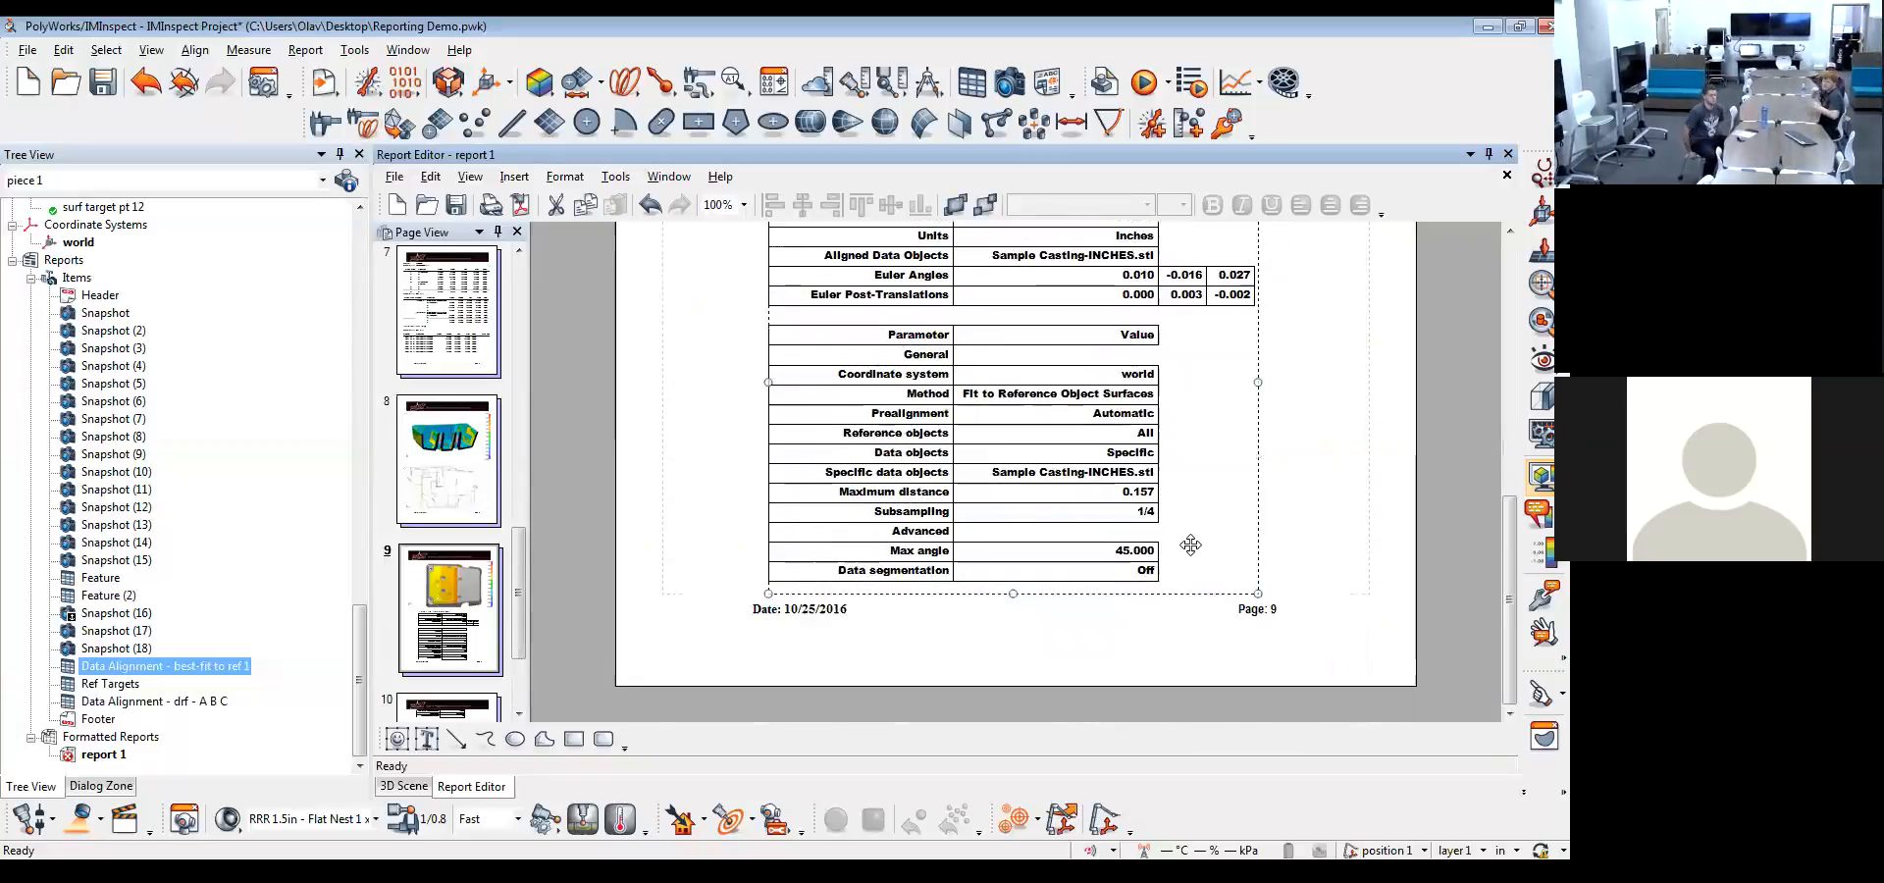
pyautogui.scroll(-3, 589, 584)
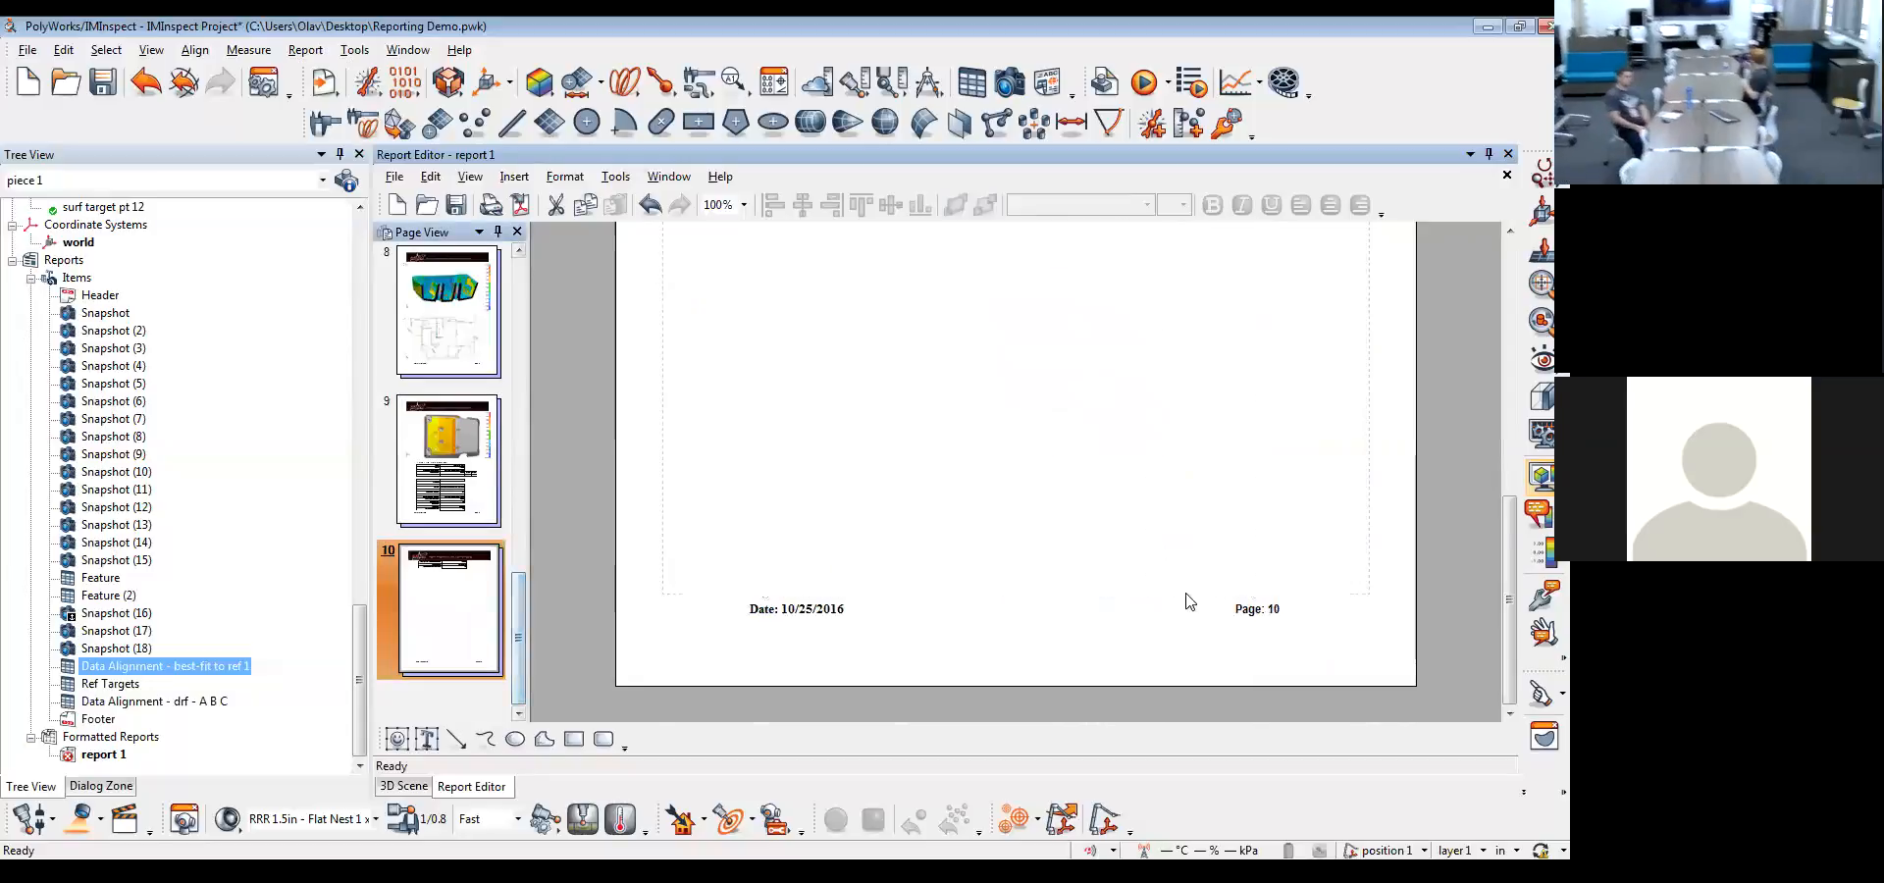
pyautogui.click(1044, 438)
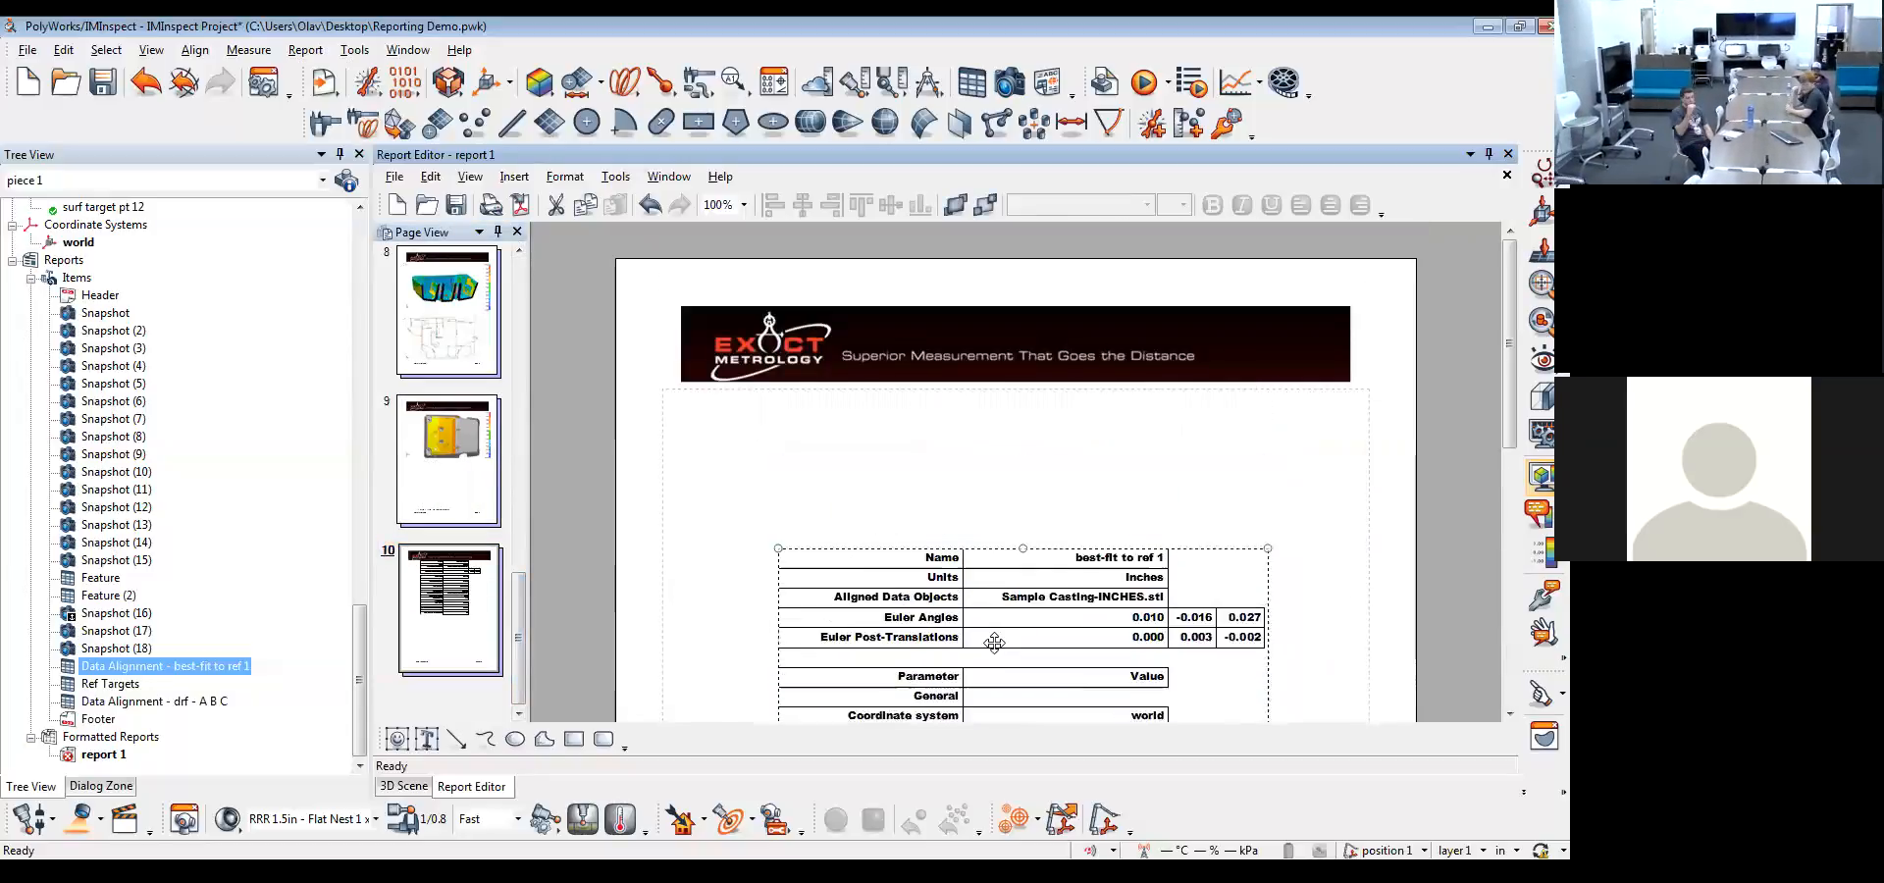
# Align the best-fit to ref 1 table directly below the page 10 header and place the Ref Targets table beneath it
pyautogui.moveTo(990, 507)
pyautogui.mouseDown()
pyautogui.moveTo(977, 730)
pyautogui.moveTo(979, 530)
pyautogui.mouseUp()
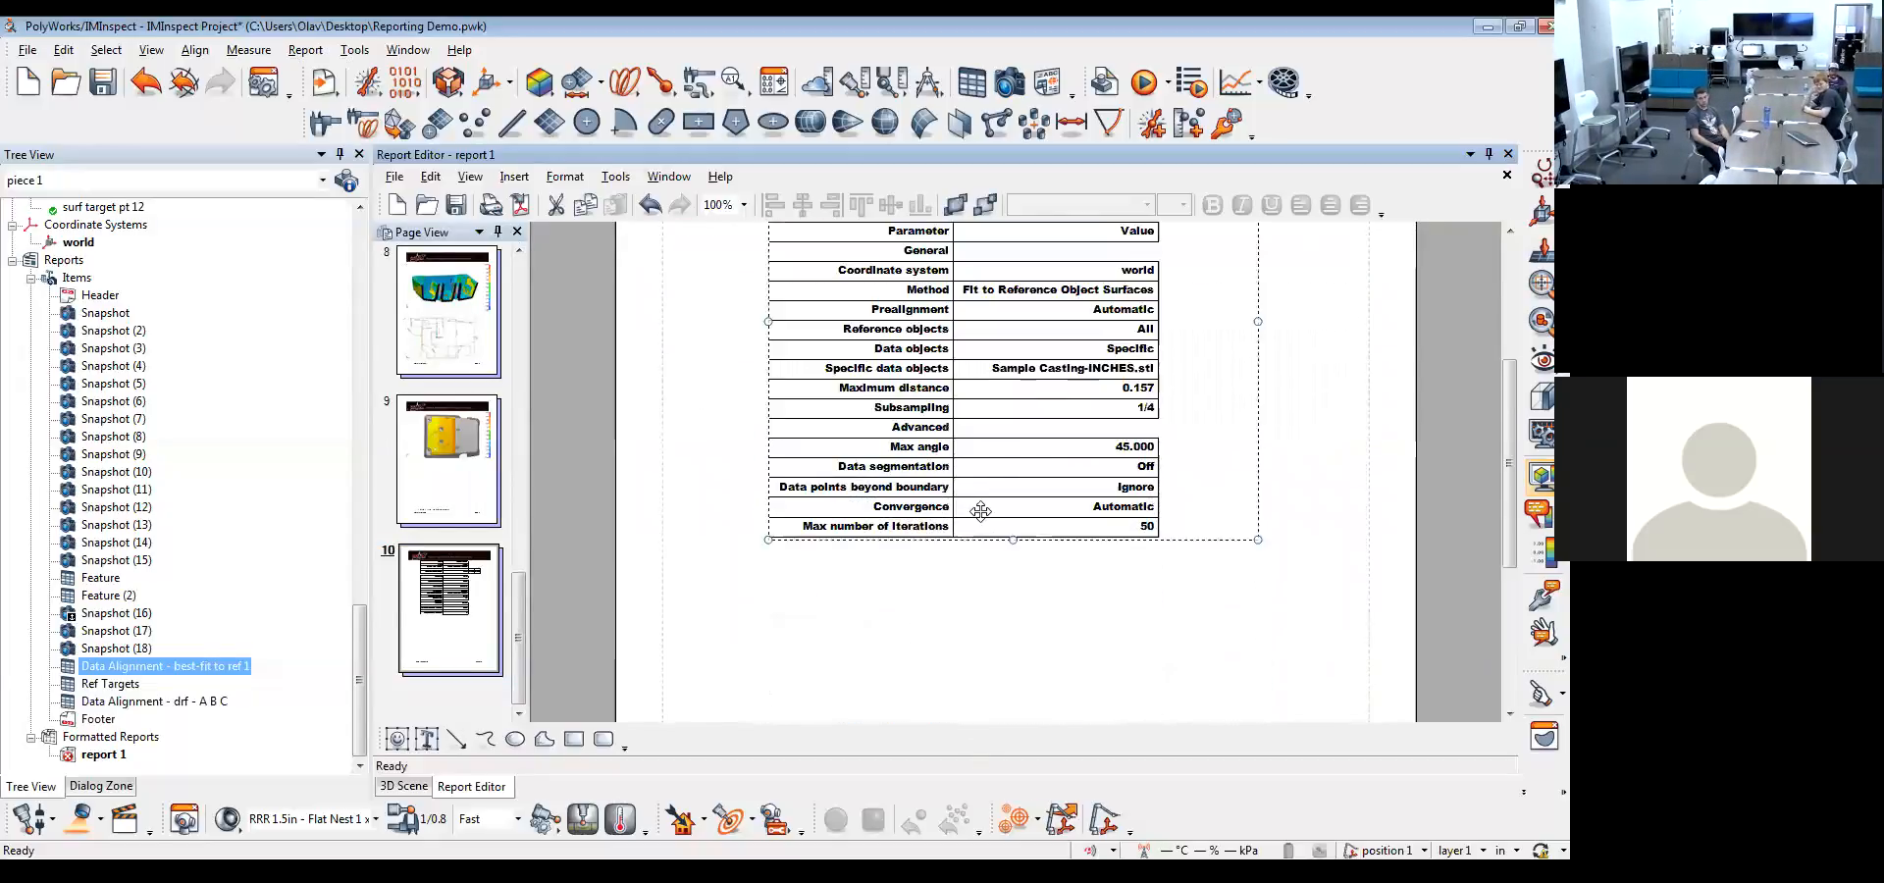
pyautogui.scroll(3, 1044, 540)
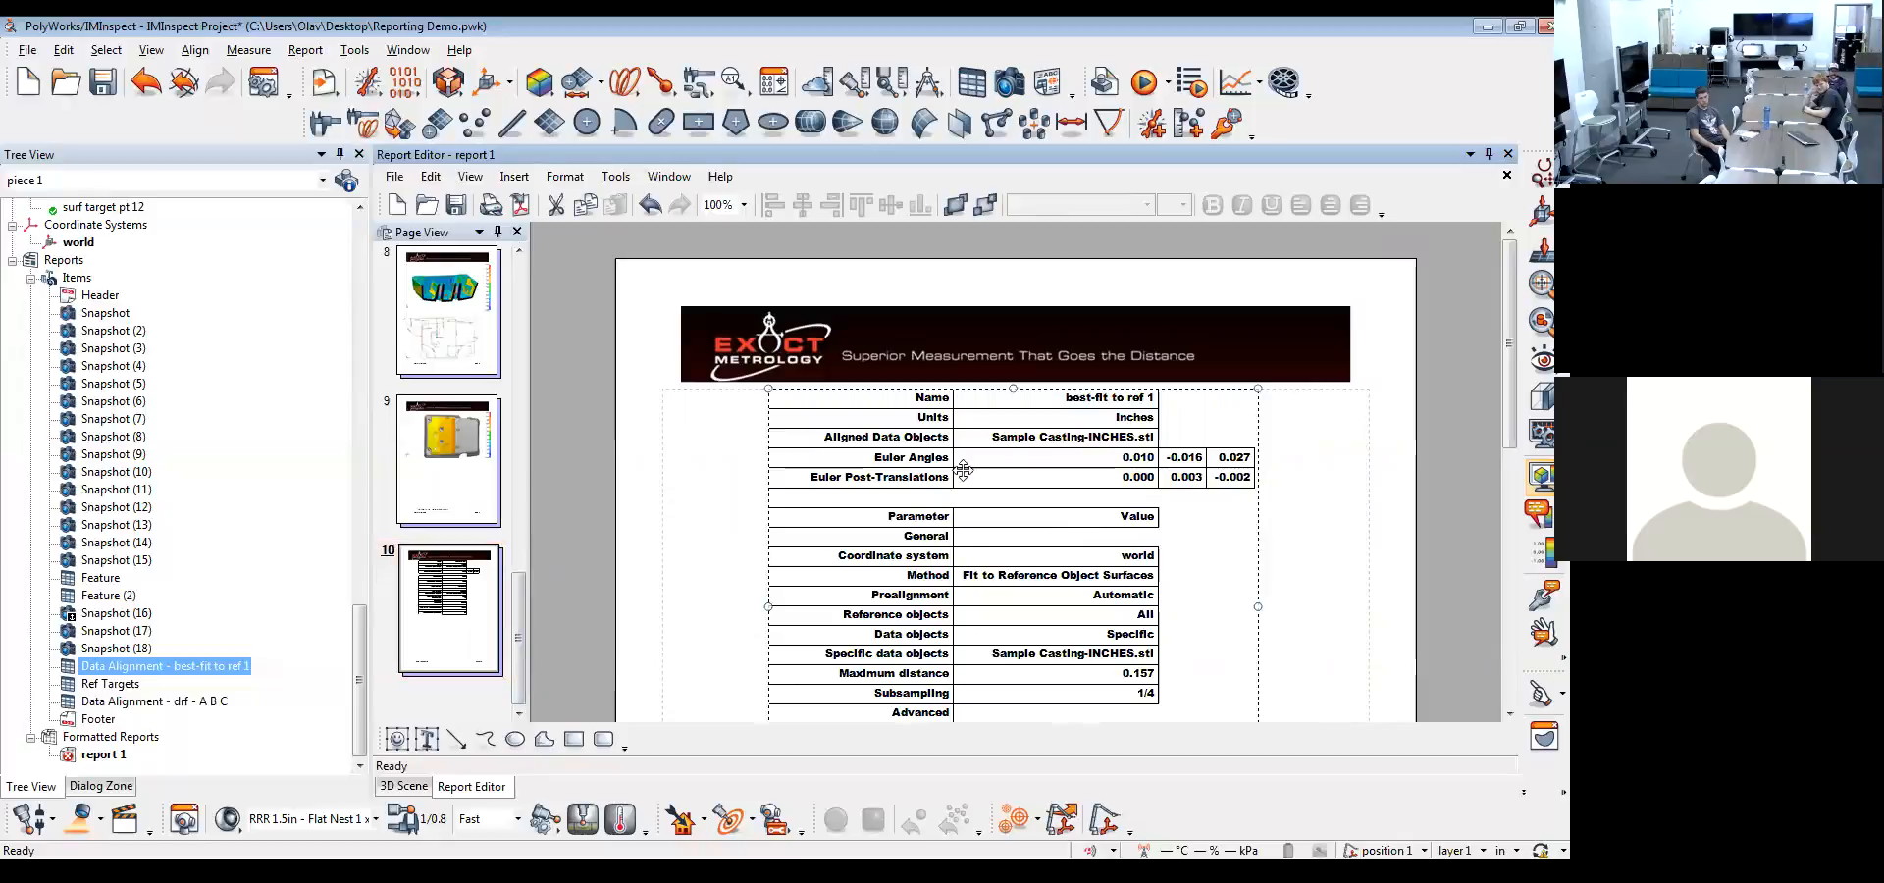
pyautogui.scroll(-6, 703, 468)
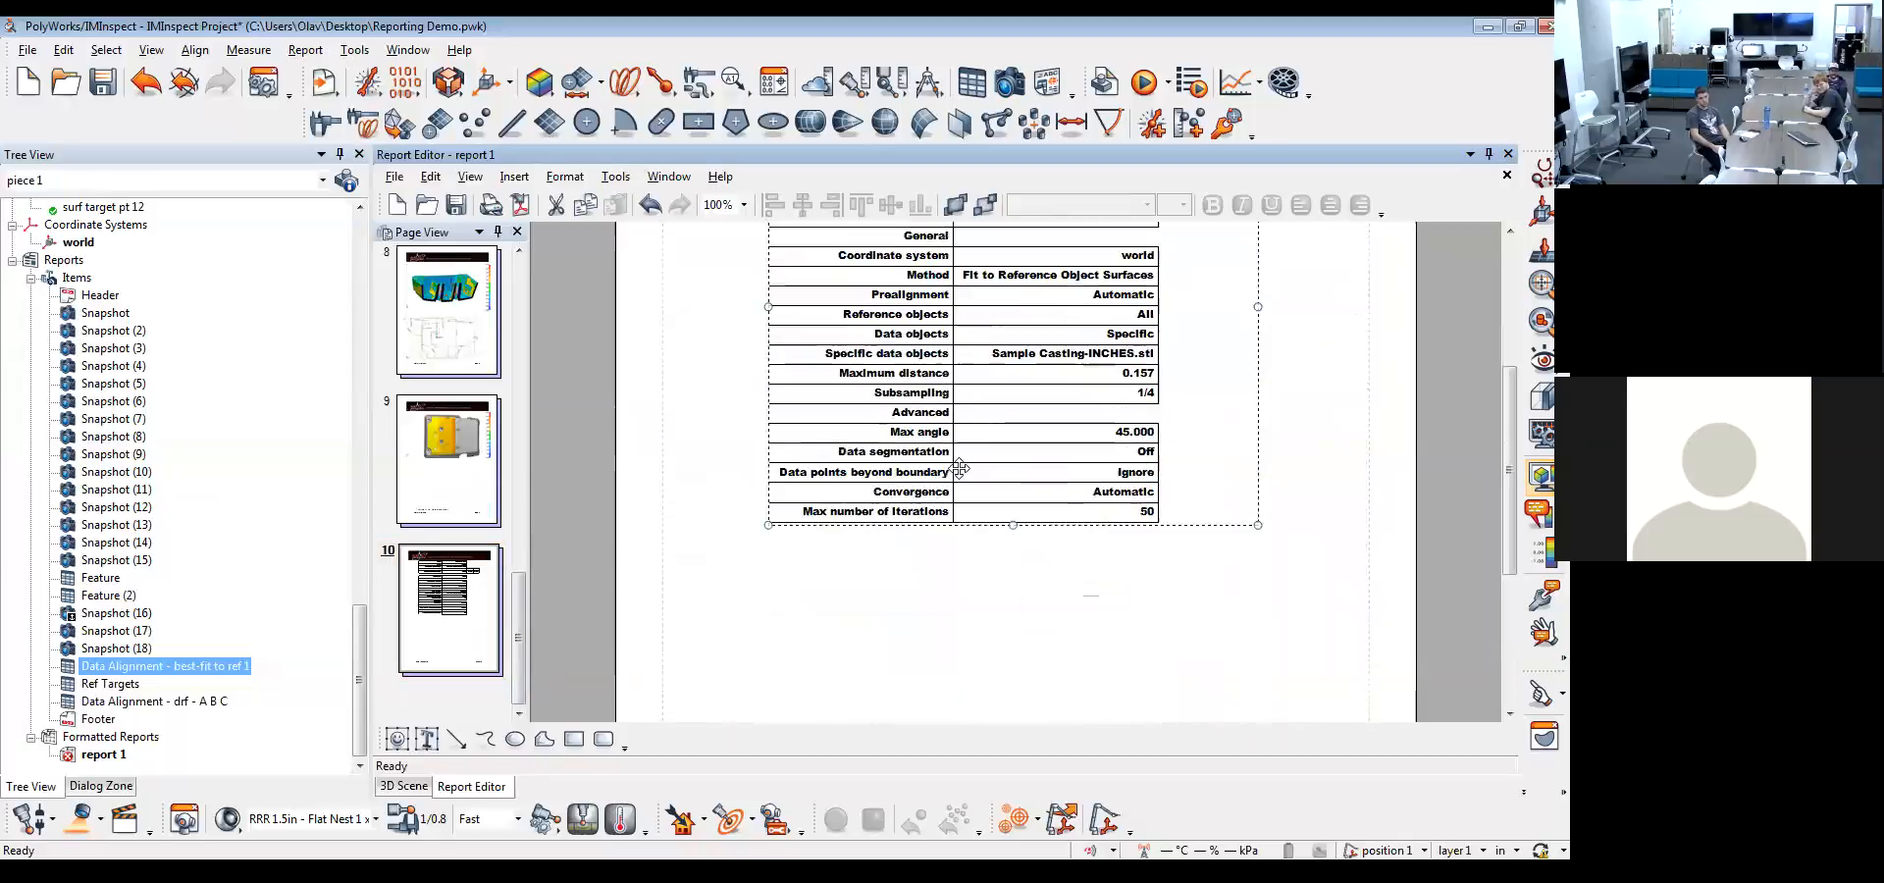
pyautogui.click(111, 685)
pyautogui.moveTo(111, 685); pyautogui.dragTo(1051, 469)
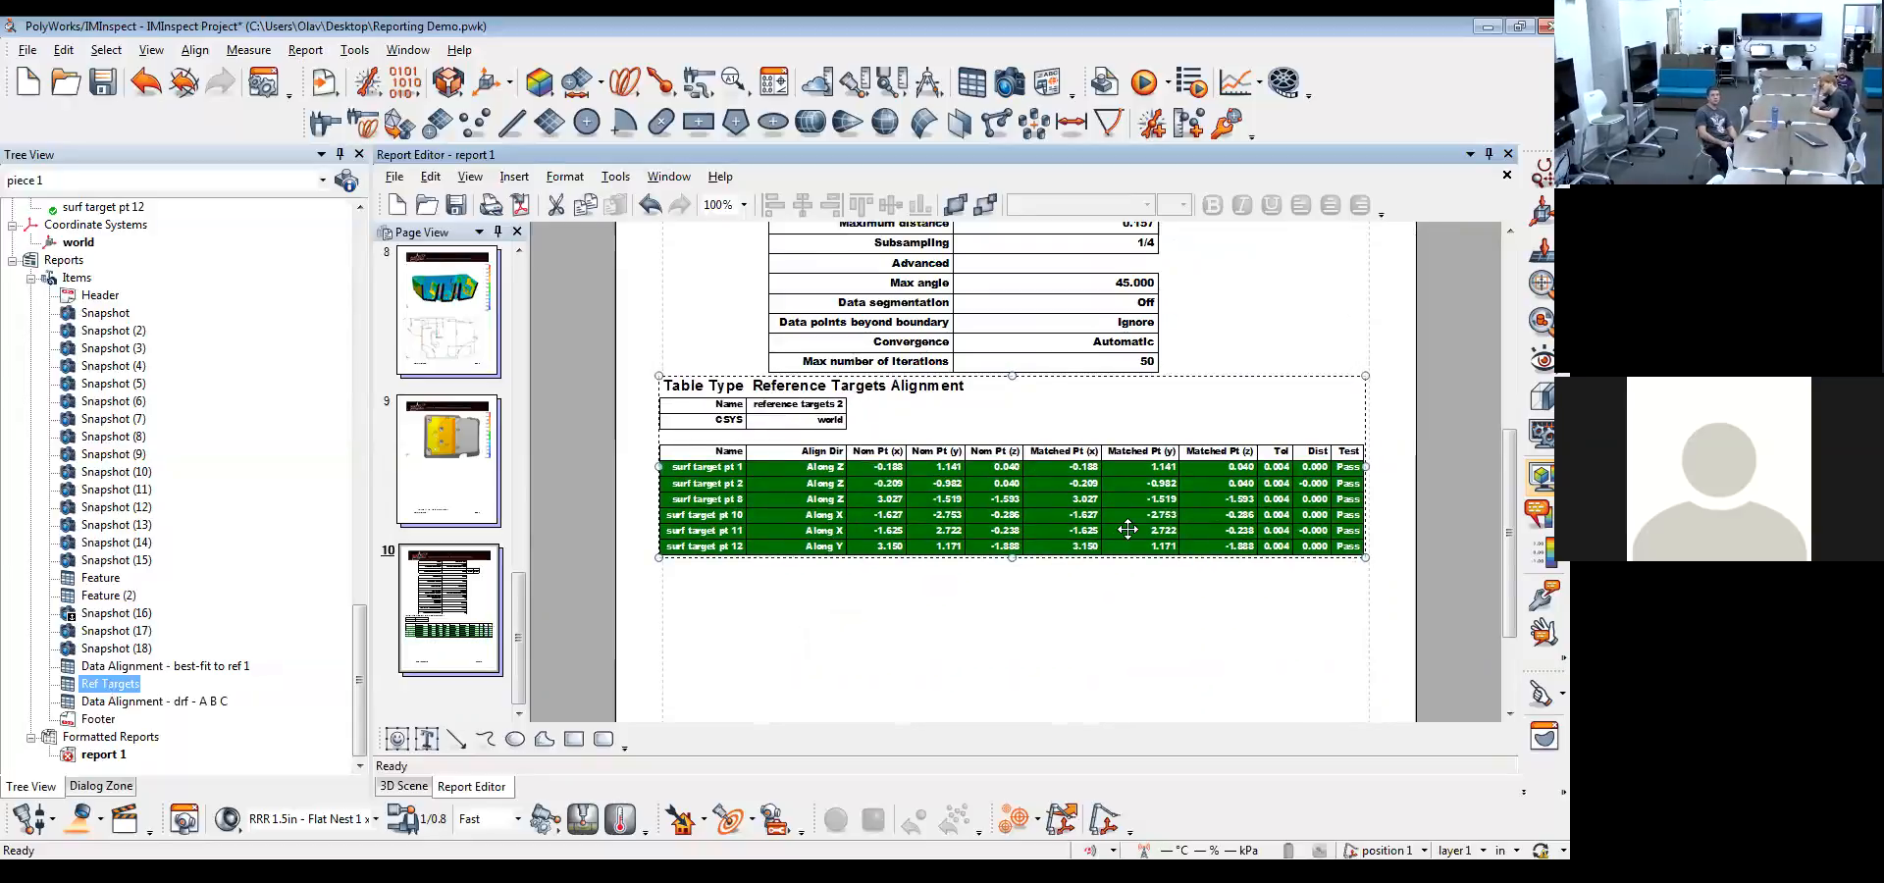
# Place the drf - A B C data alignment table below the reference targets table and check how it continues onto page 11
pyautogui.click(145, 703)
pyautogui.moveTo(145, 703); pyautogui.dragTo(1005, 686)
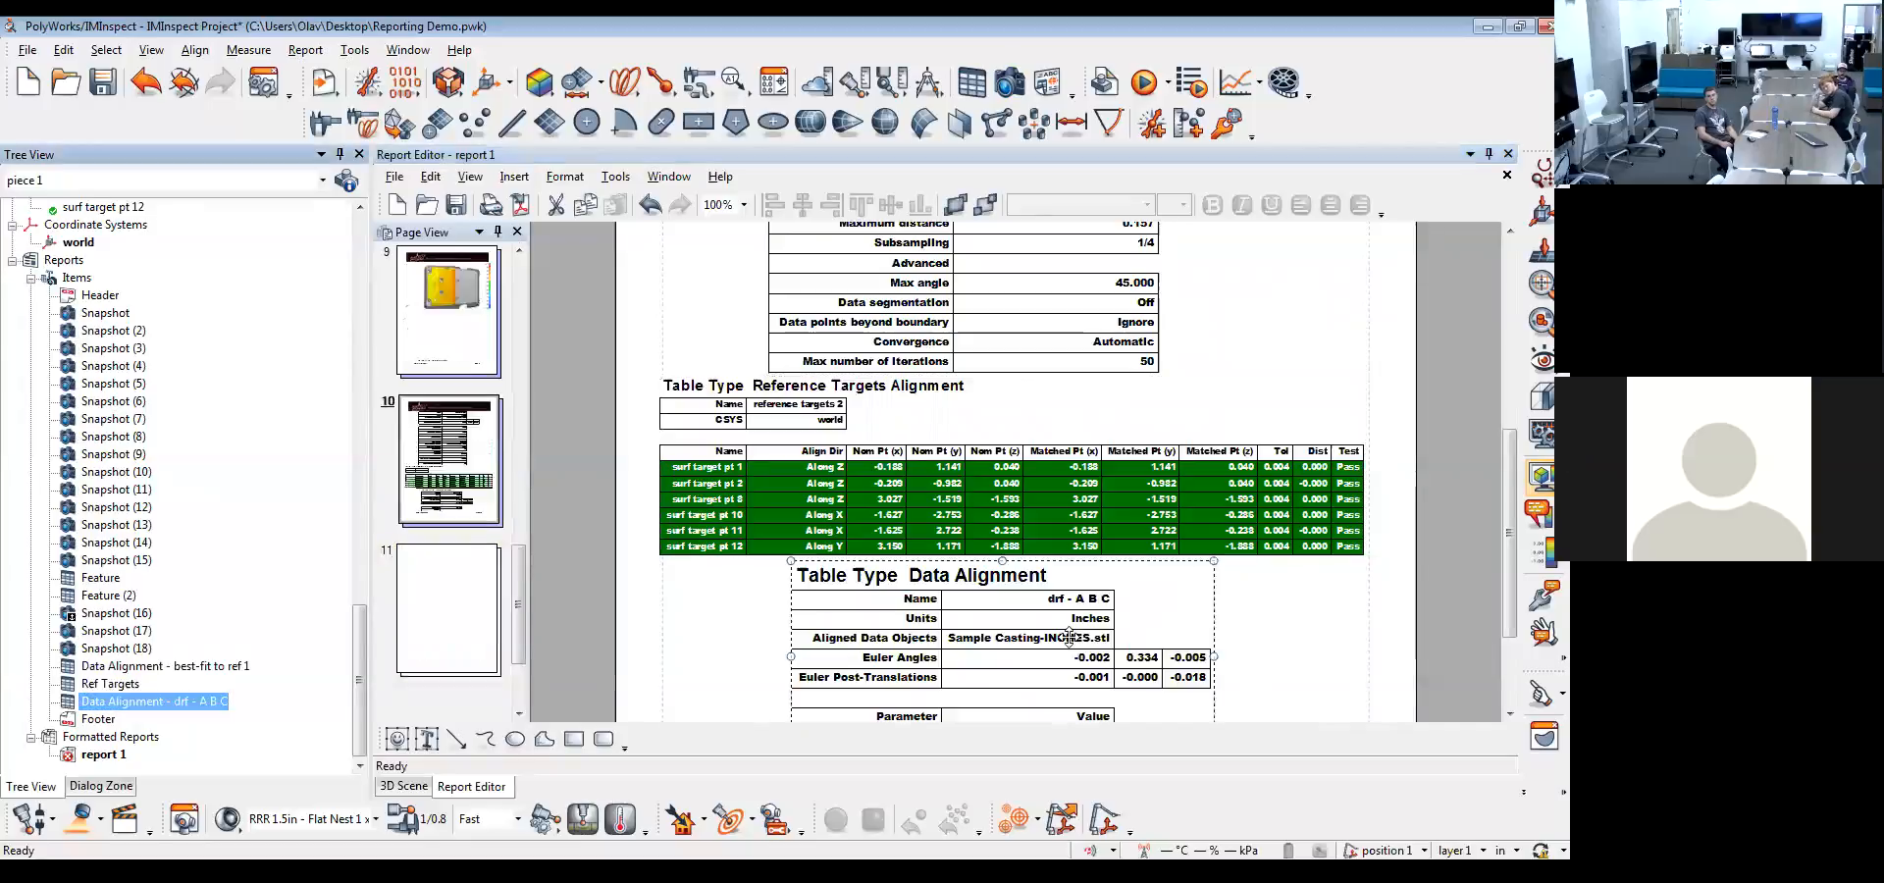
pyautogui.scroll(-2, 1313, 610)
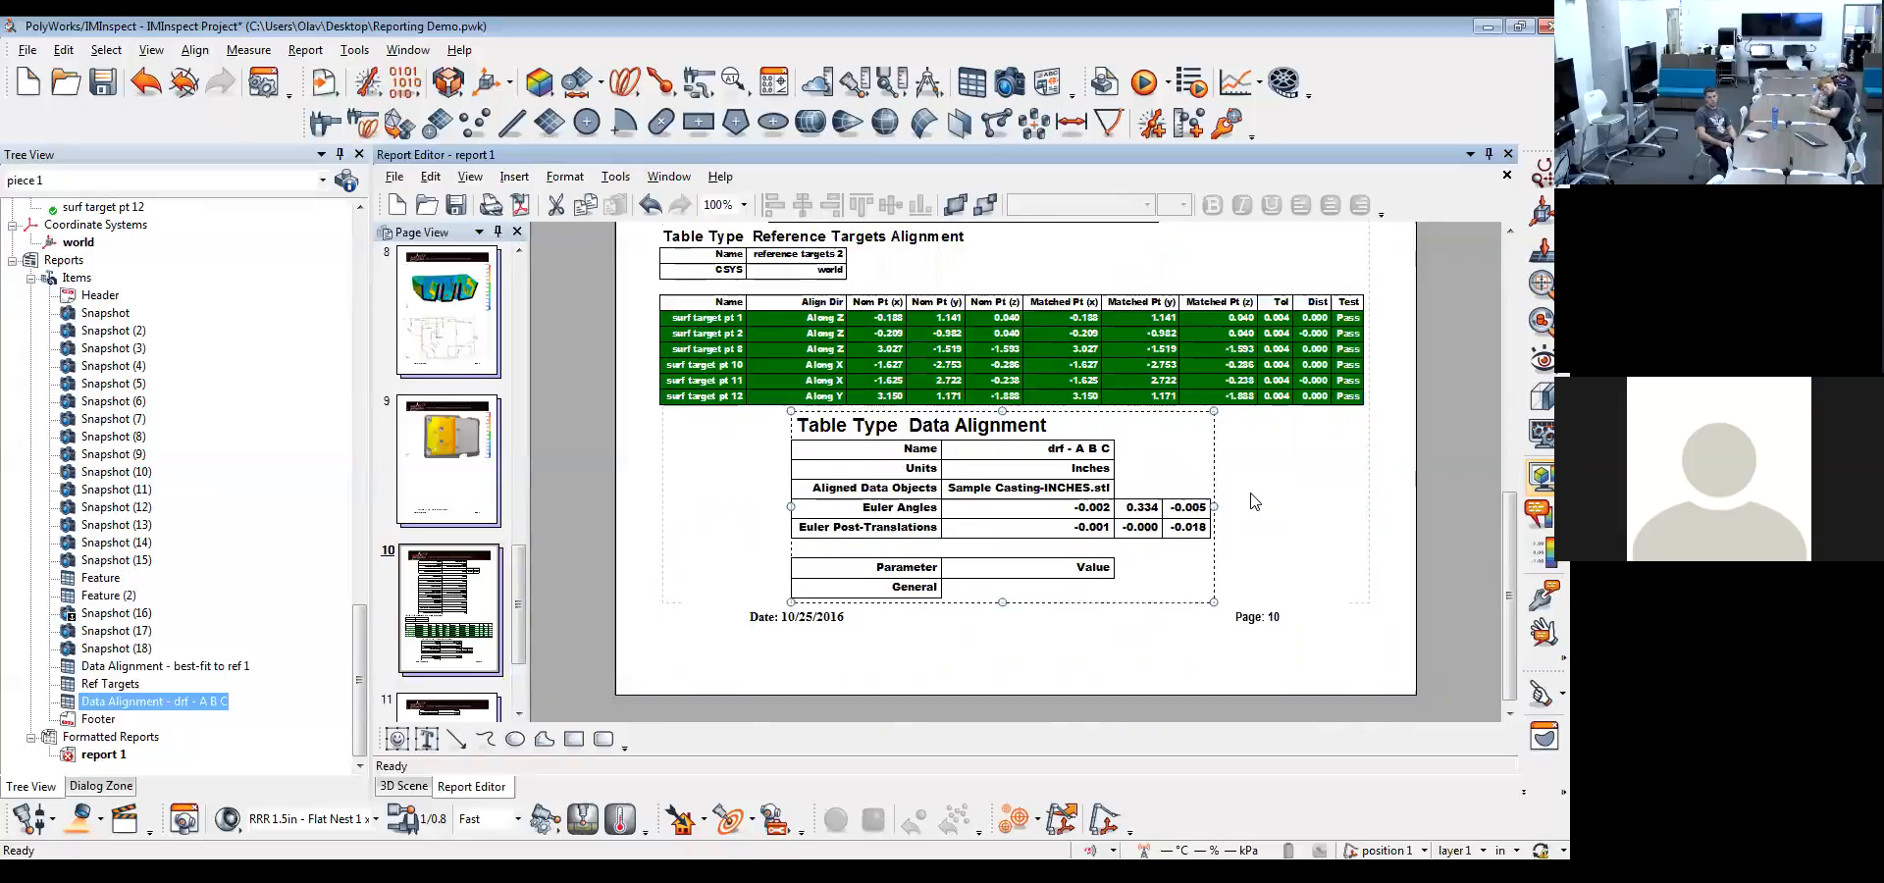
pyautogui.scroll(-1, 1254, 501)
pyautogui.scroll(-1, 526, 637)
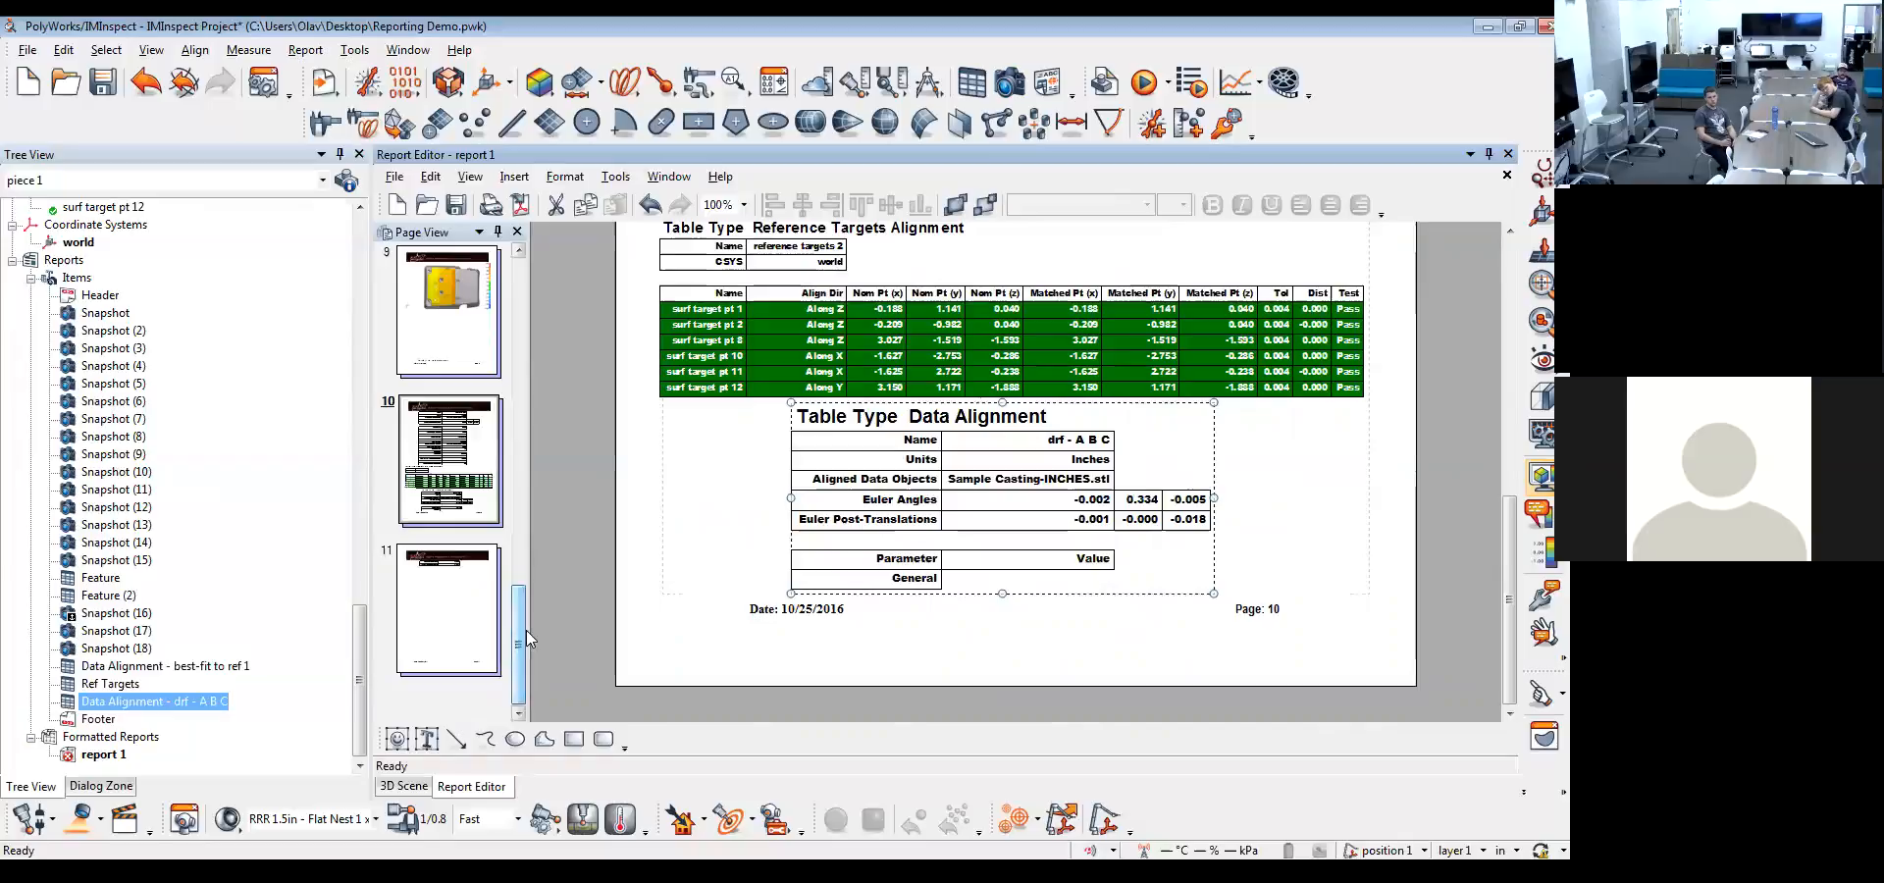
pyautogui.scroll(3, 792, 537)
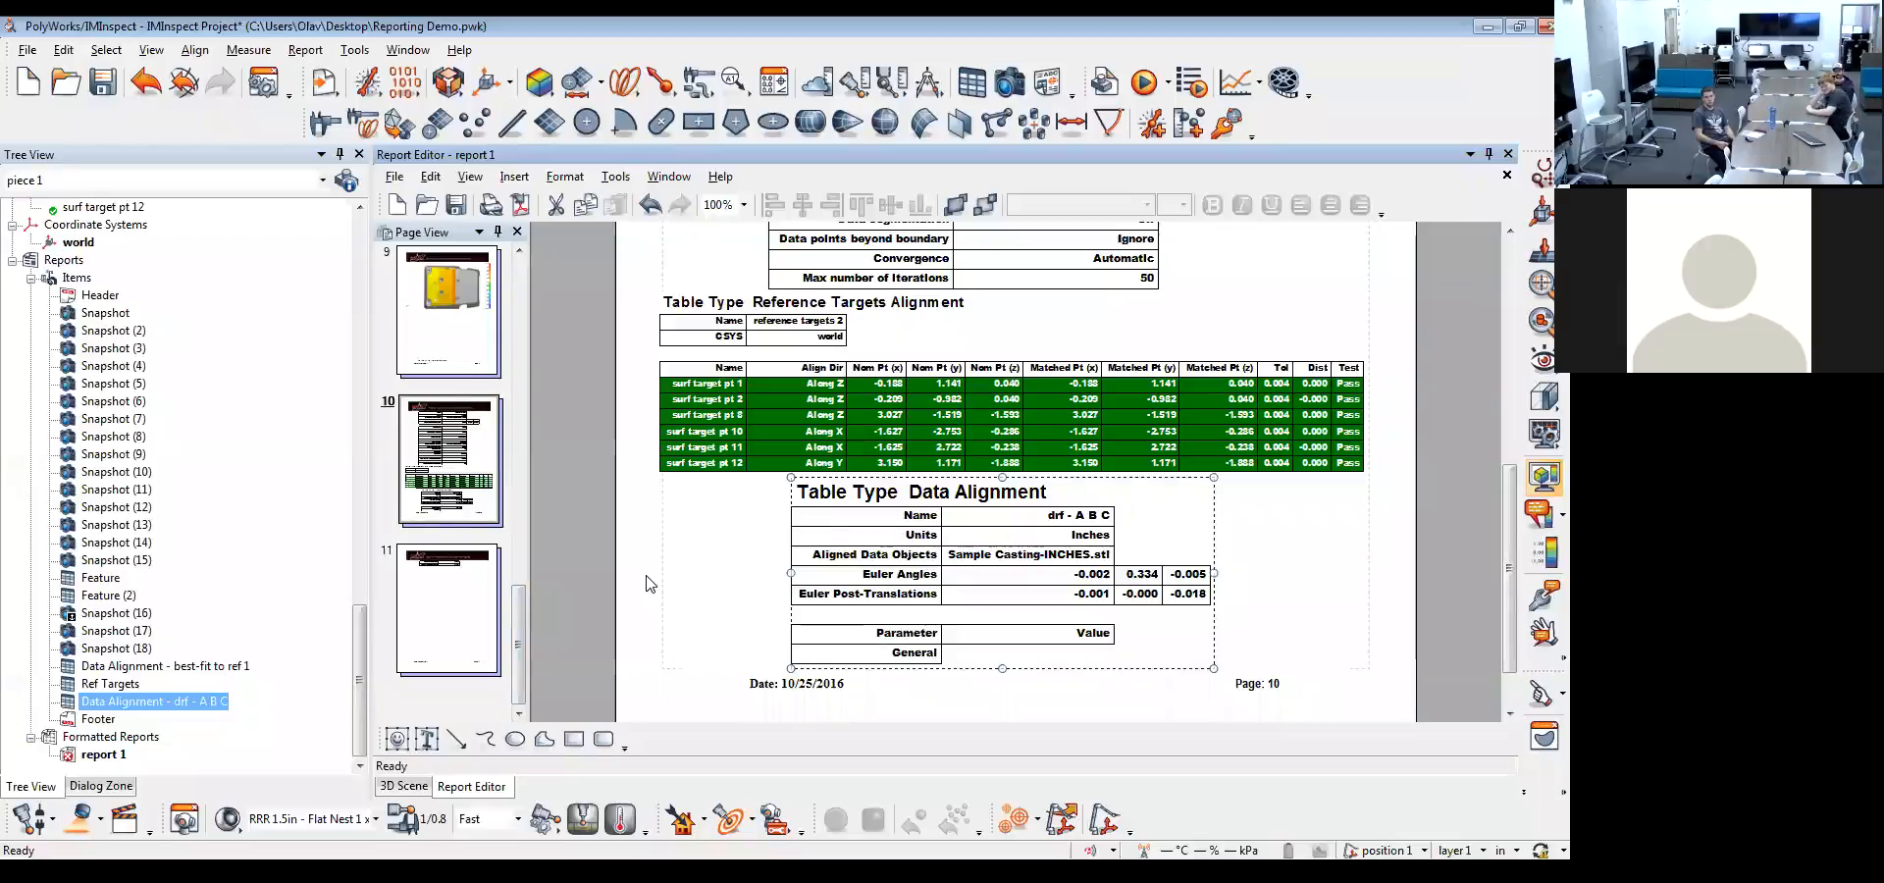
pyautogui.scroll(5, 652, 461)
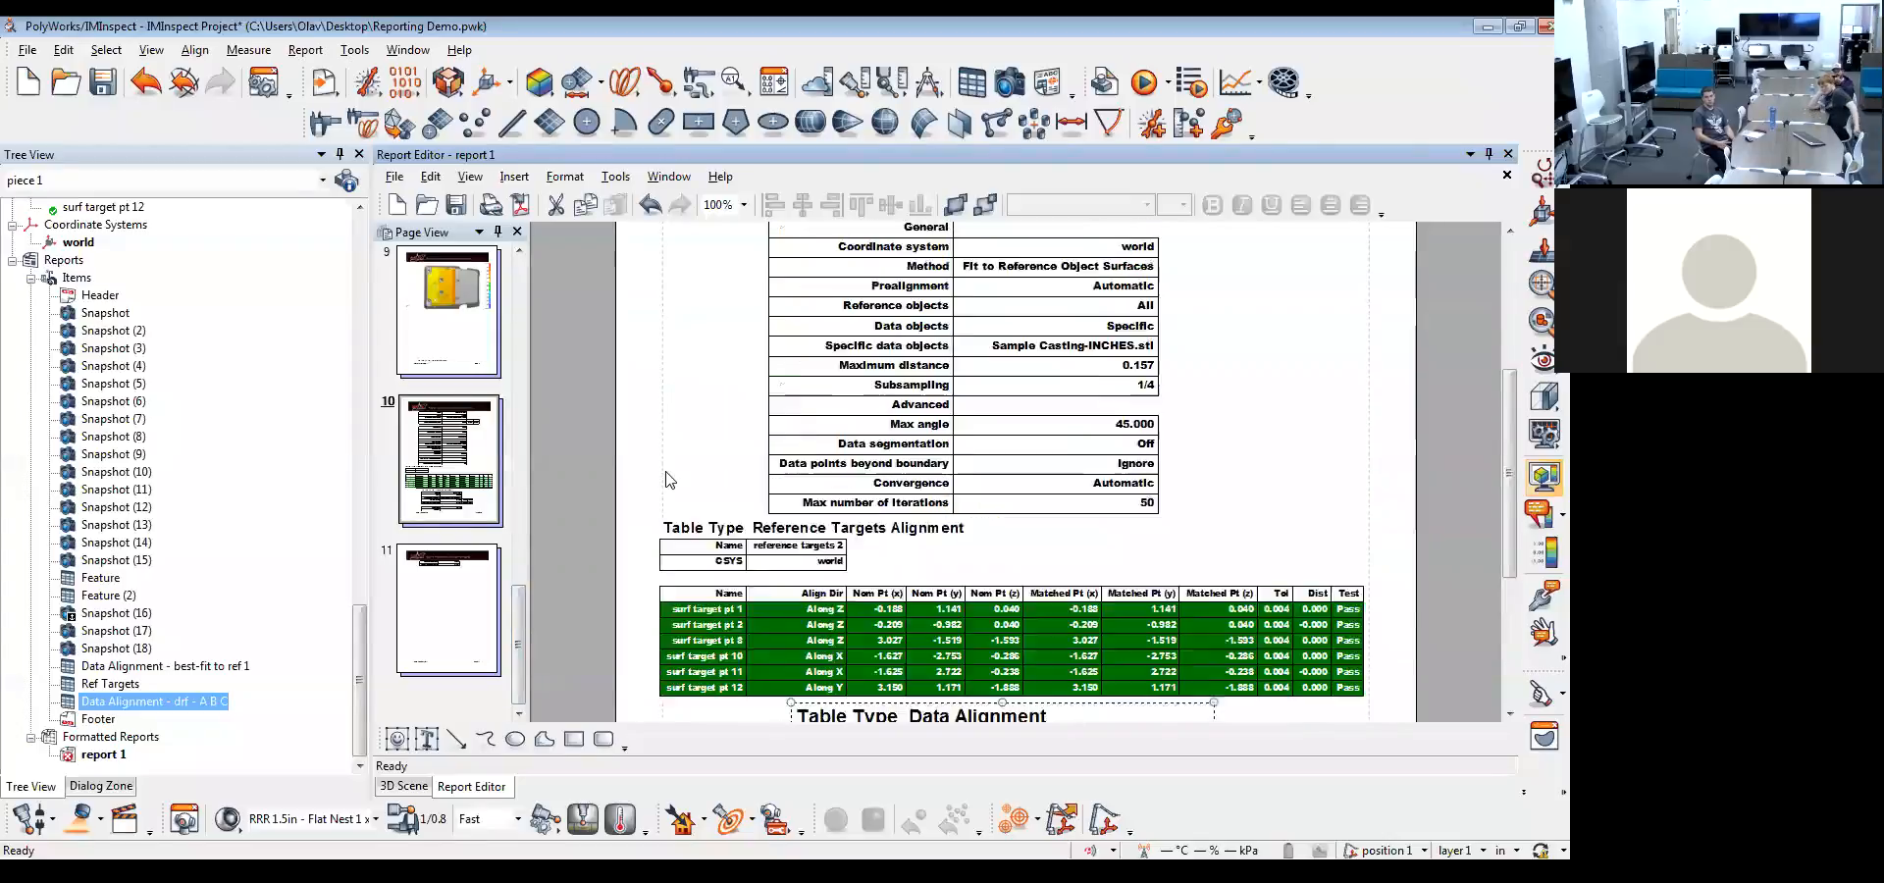
# Review the cover page's snapshot placeholder and its preparer, part, device and units fields
pyautogui.moveTo(519, 643); pyautogui.dragTo(534, 290)
pyautogui.click(474, 339)
pyautogui.scroll(3, 879, 491)
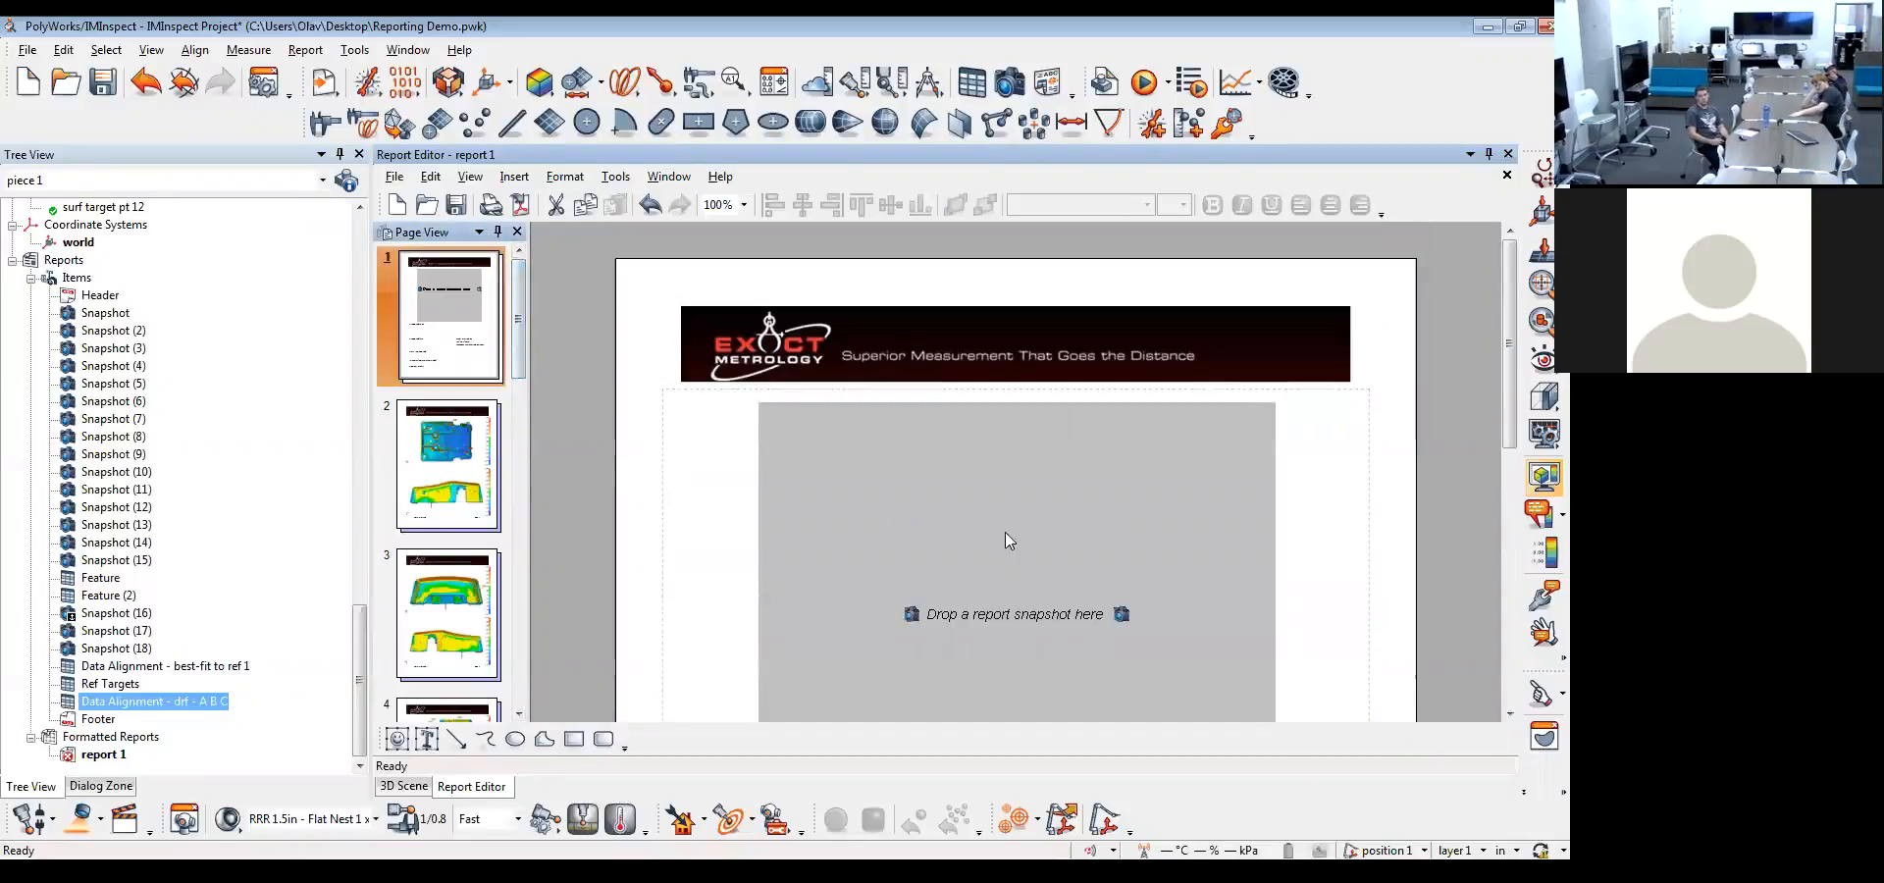
pyautogui.moveTo(1507, 279); pyautogui.dragTo(1535, 525)
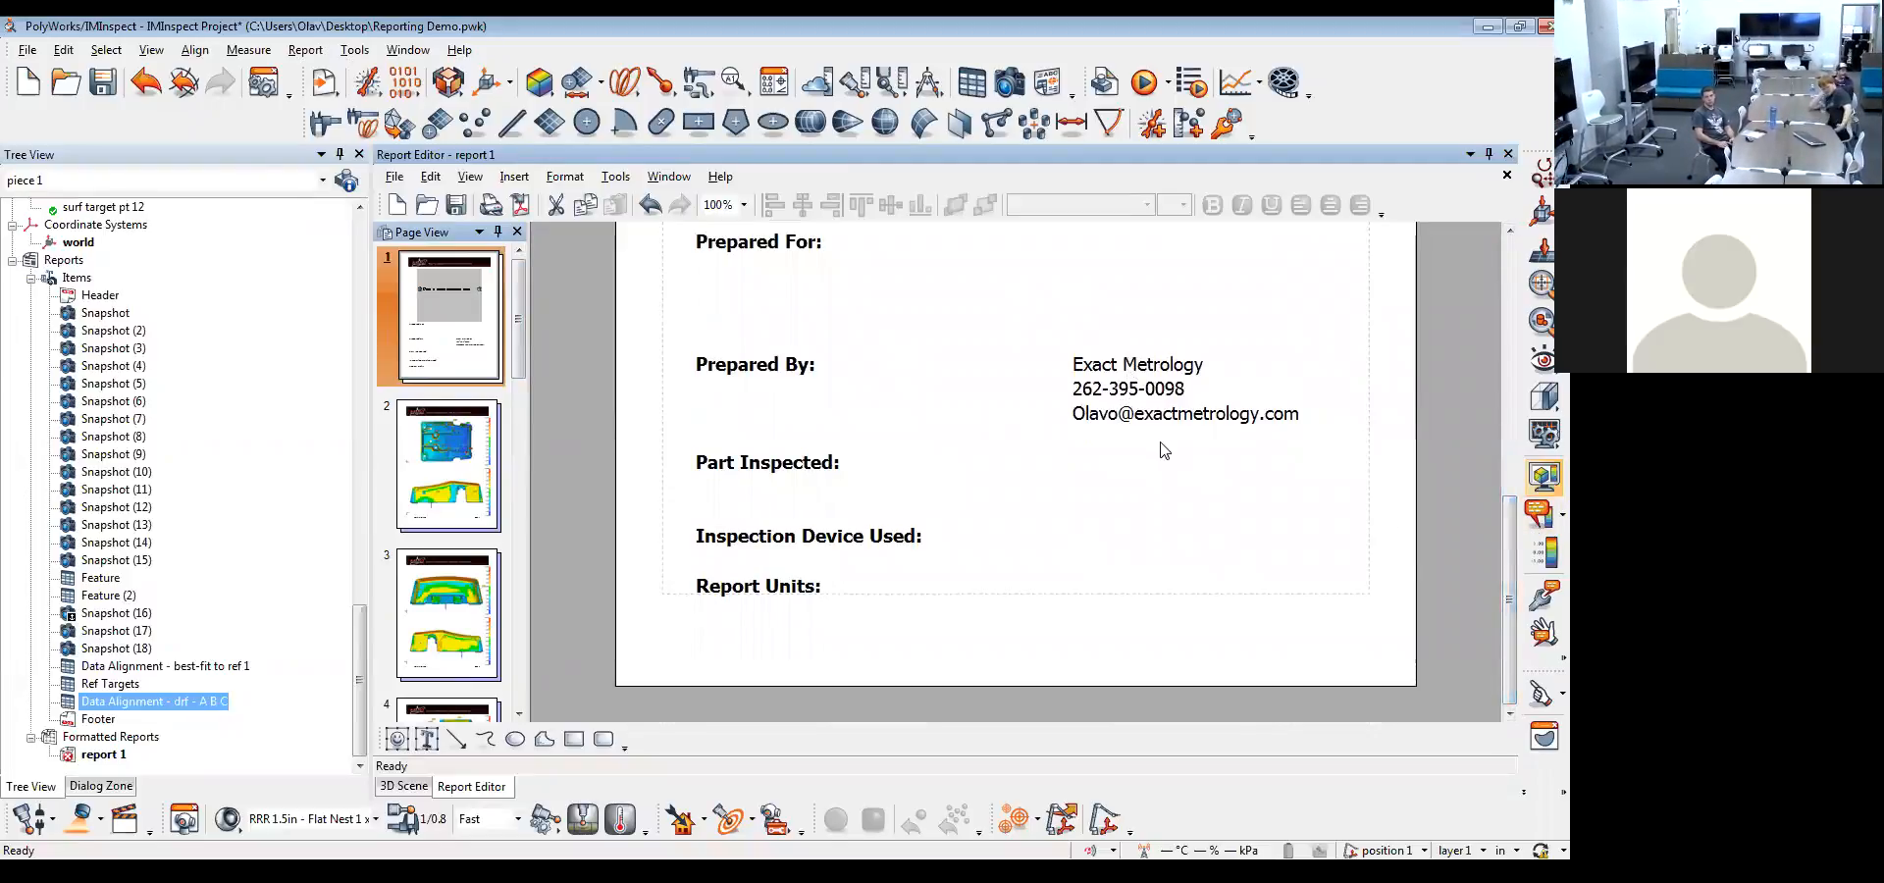
pyautogui.moveTo(1516, 591); pyautogui.dragTo(1515, 333)
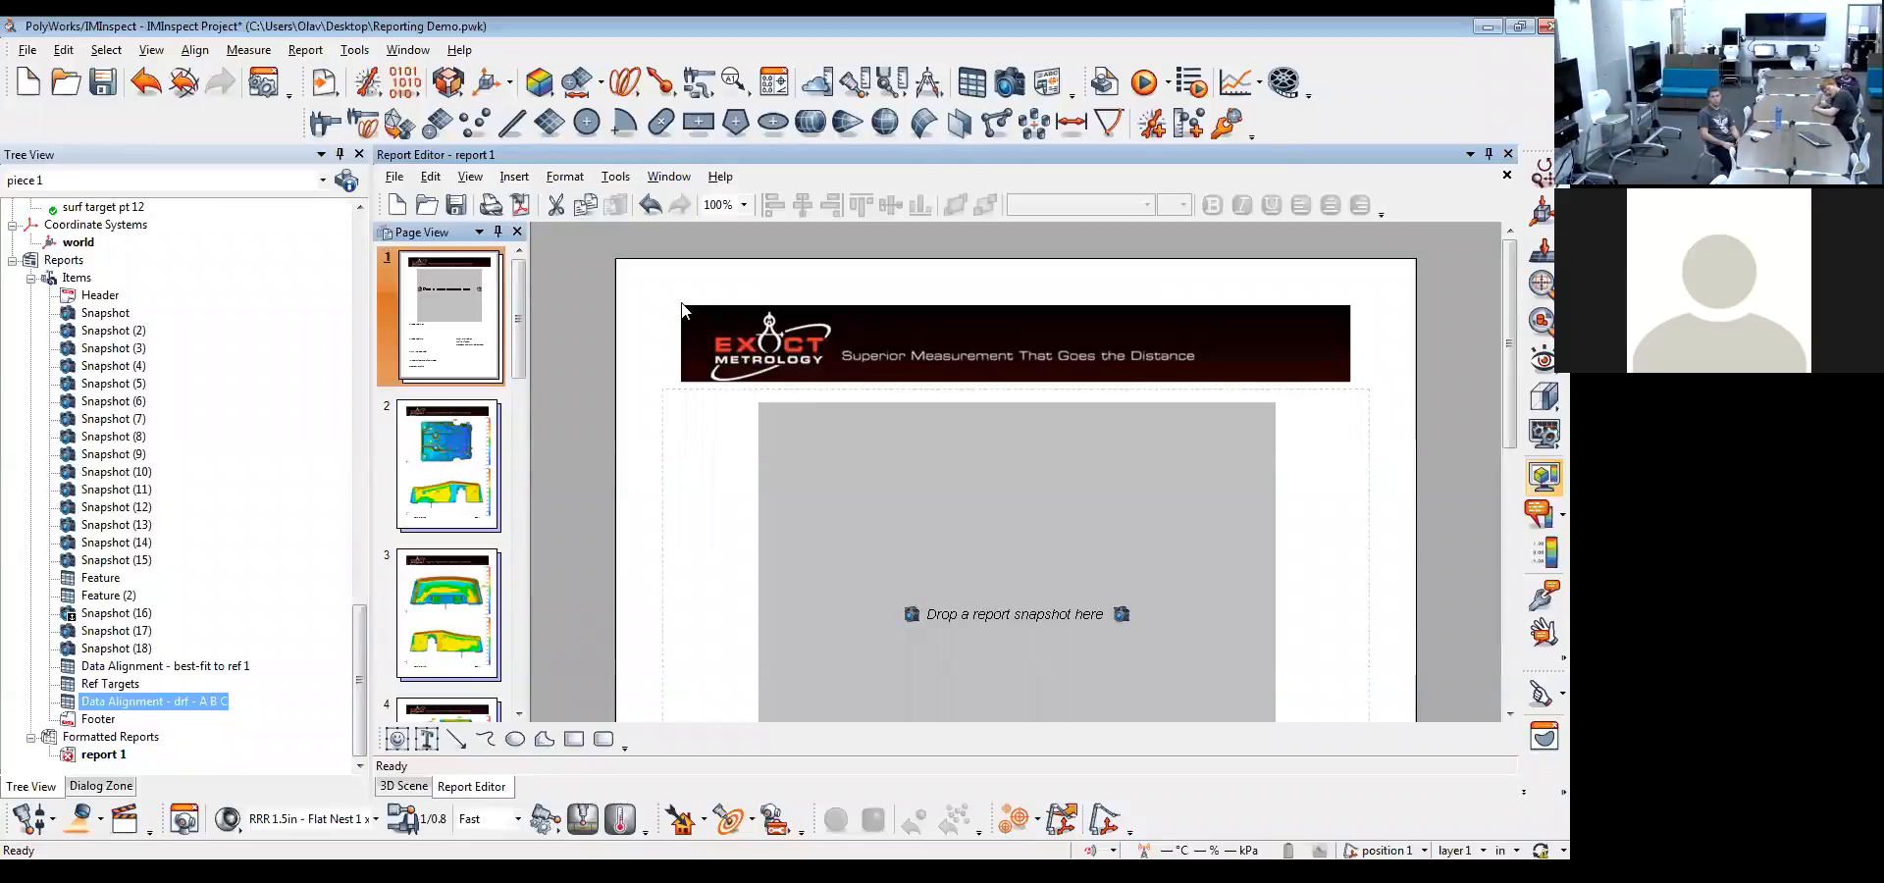
# Edit the background of page 1 and delete its Exact Metrology header banner
pyautogui.rightClick(1018, 281)
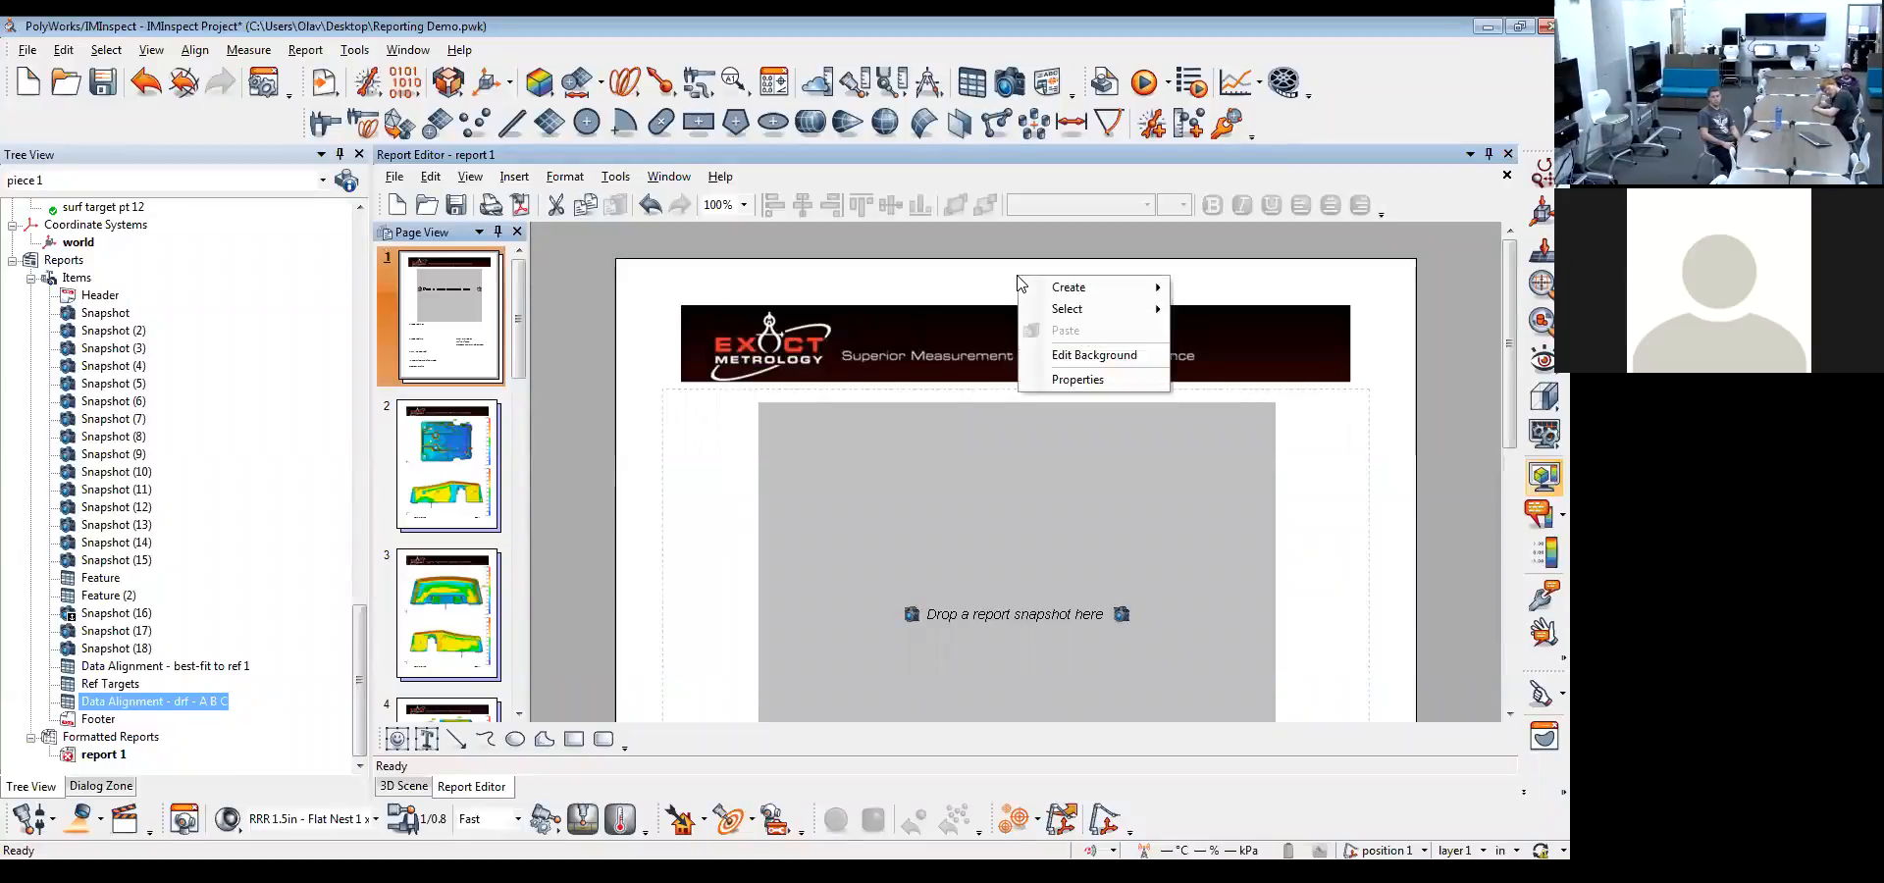
pyautogui.click(1118, 357)
pyautogui.moveTo(813, 360); pyautogui.dragTo(802, 479)
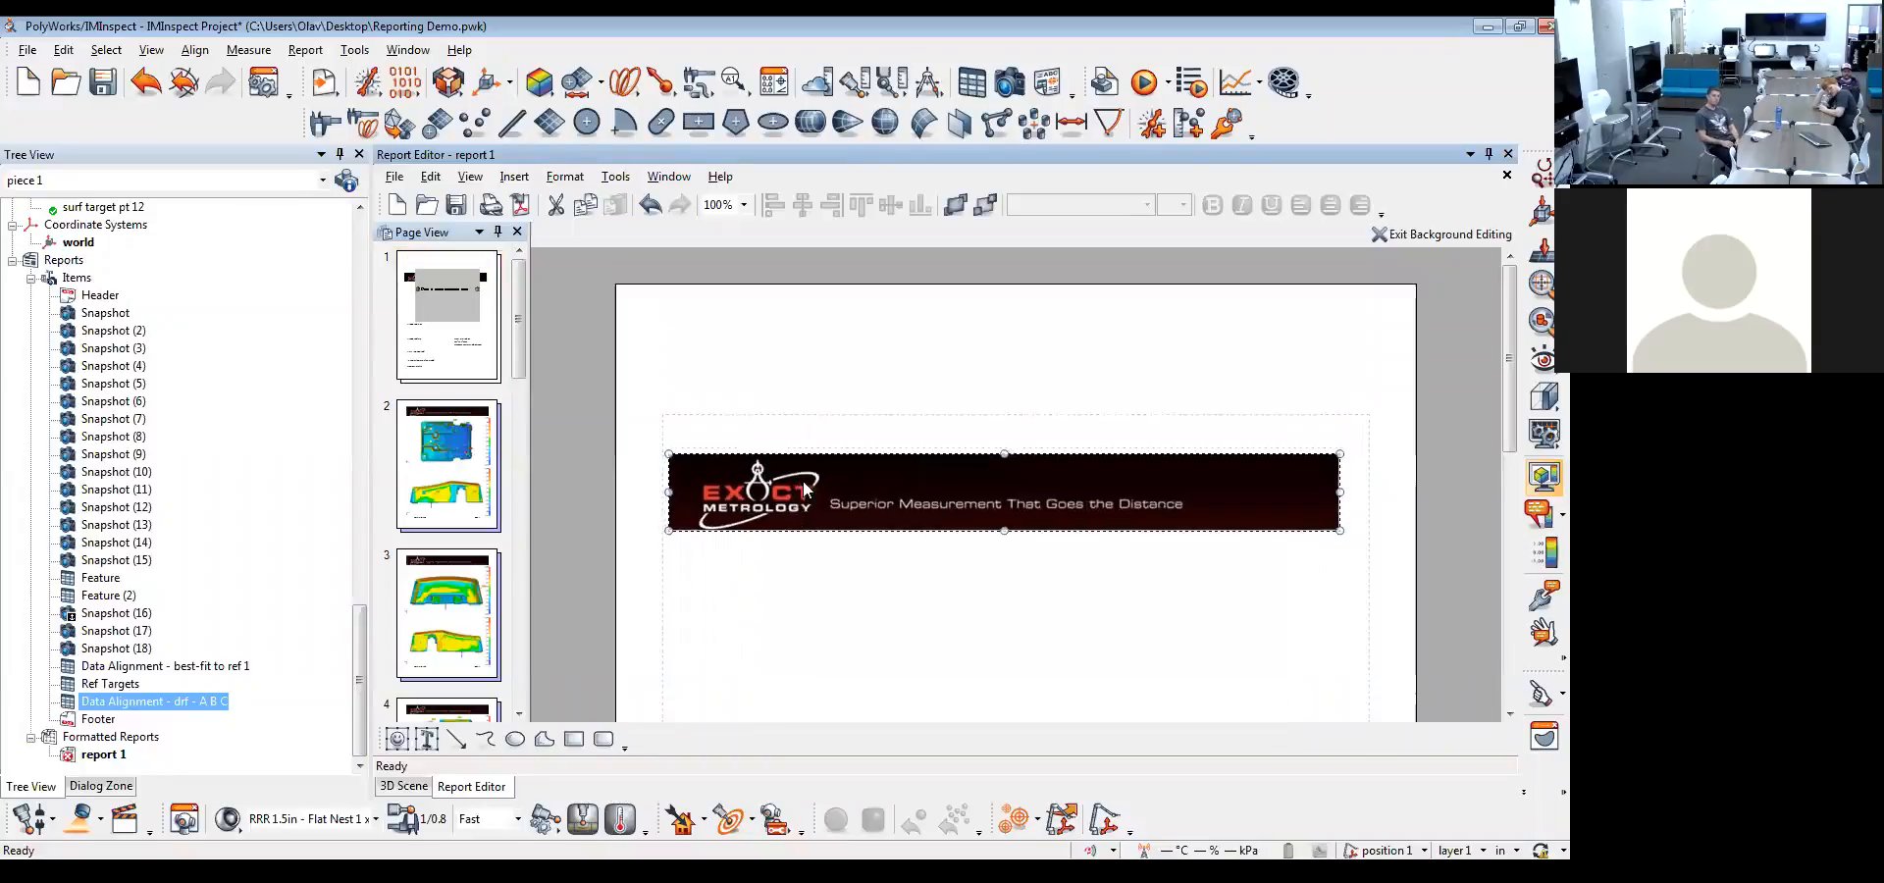
pyautogui.press('Delete')
# Insert the business card image from the Pictures library into the page 1 background, shrink it and place it above the upper-left margin
pyautogui.click(514, 177)
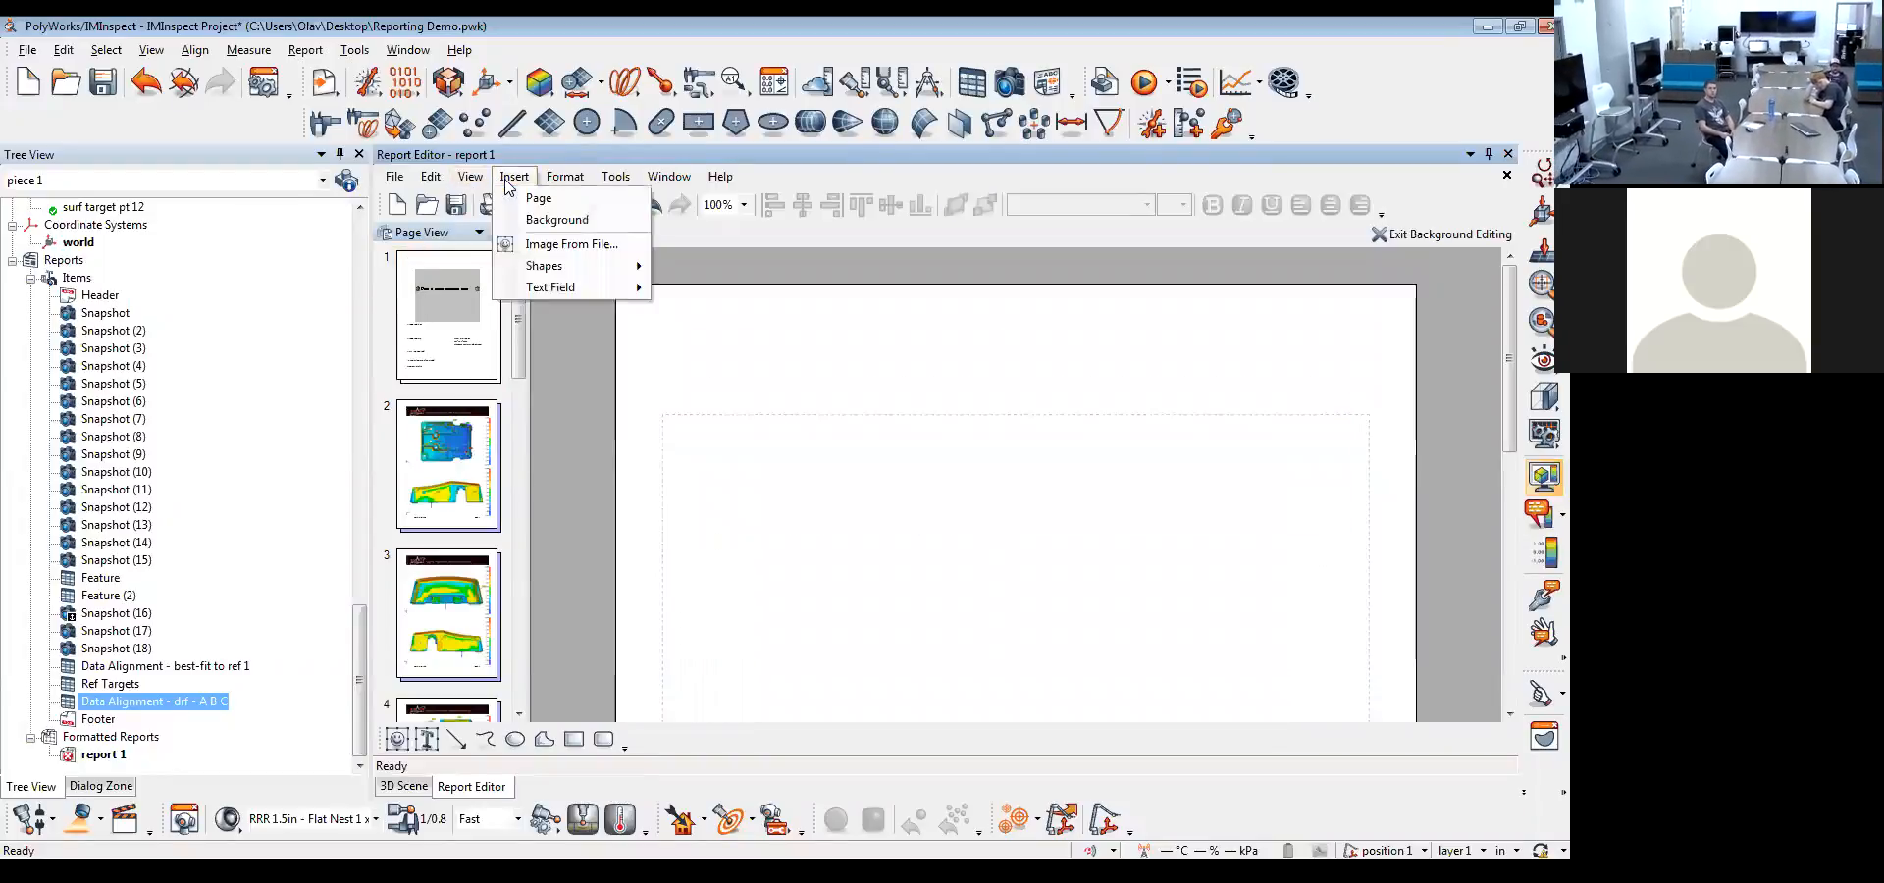
pyautogui.click(547, 245)
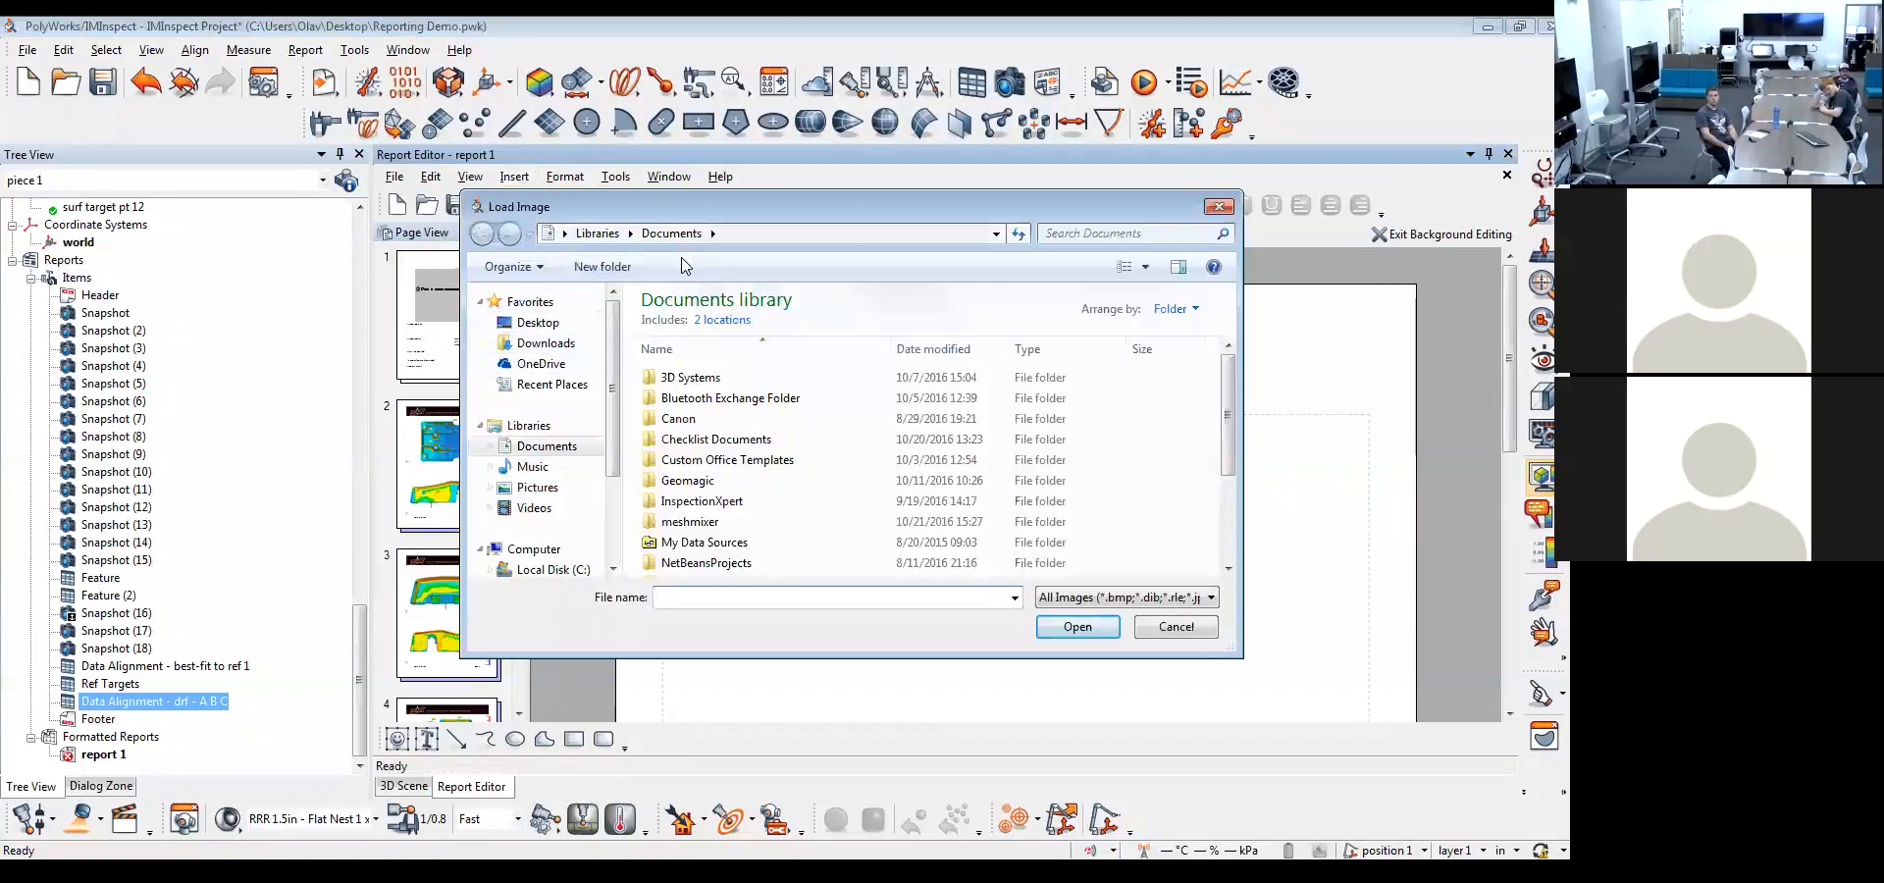
pyautogui.click(536, 487)
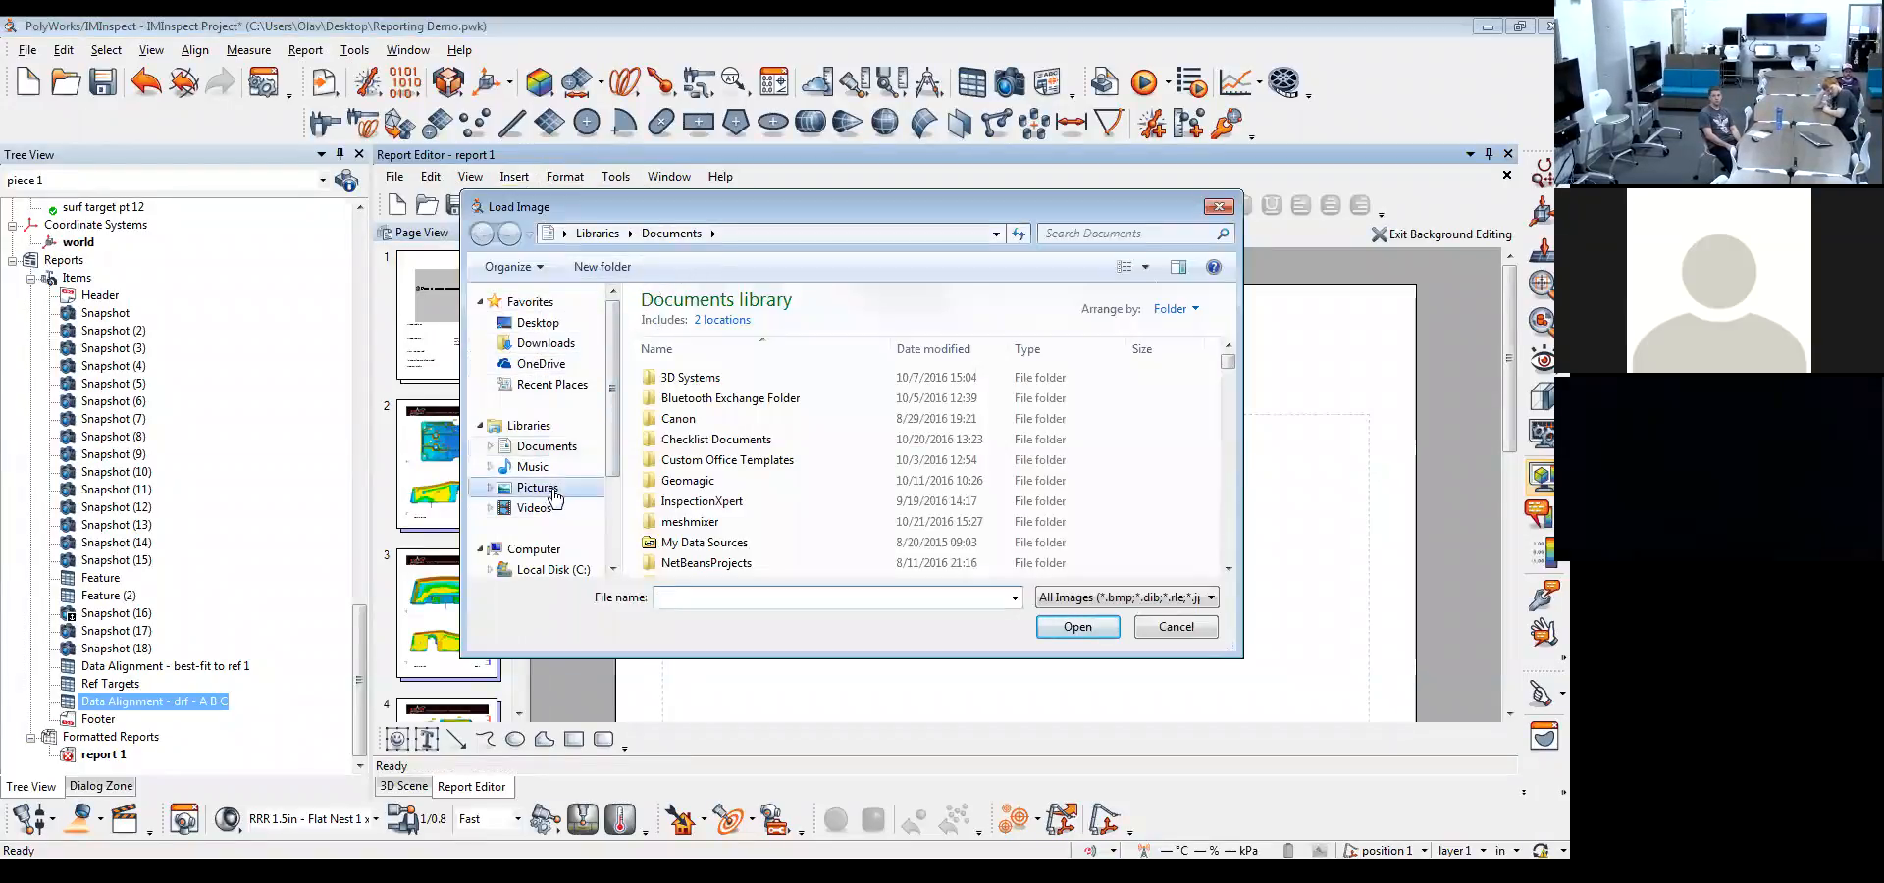
pyautogui.doubleClick(662, 422)
pyautogui.moveTo(880, 468); pyautogui.dragTo(1012, 498)
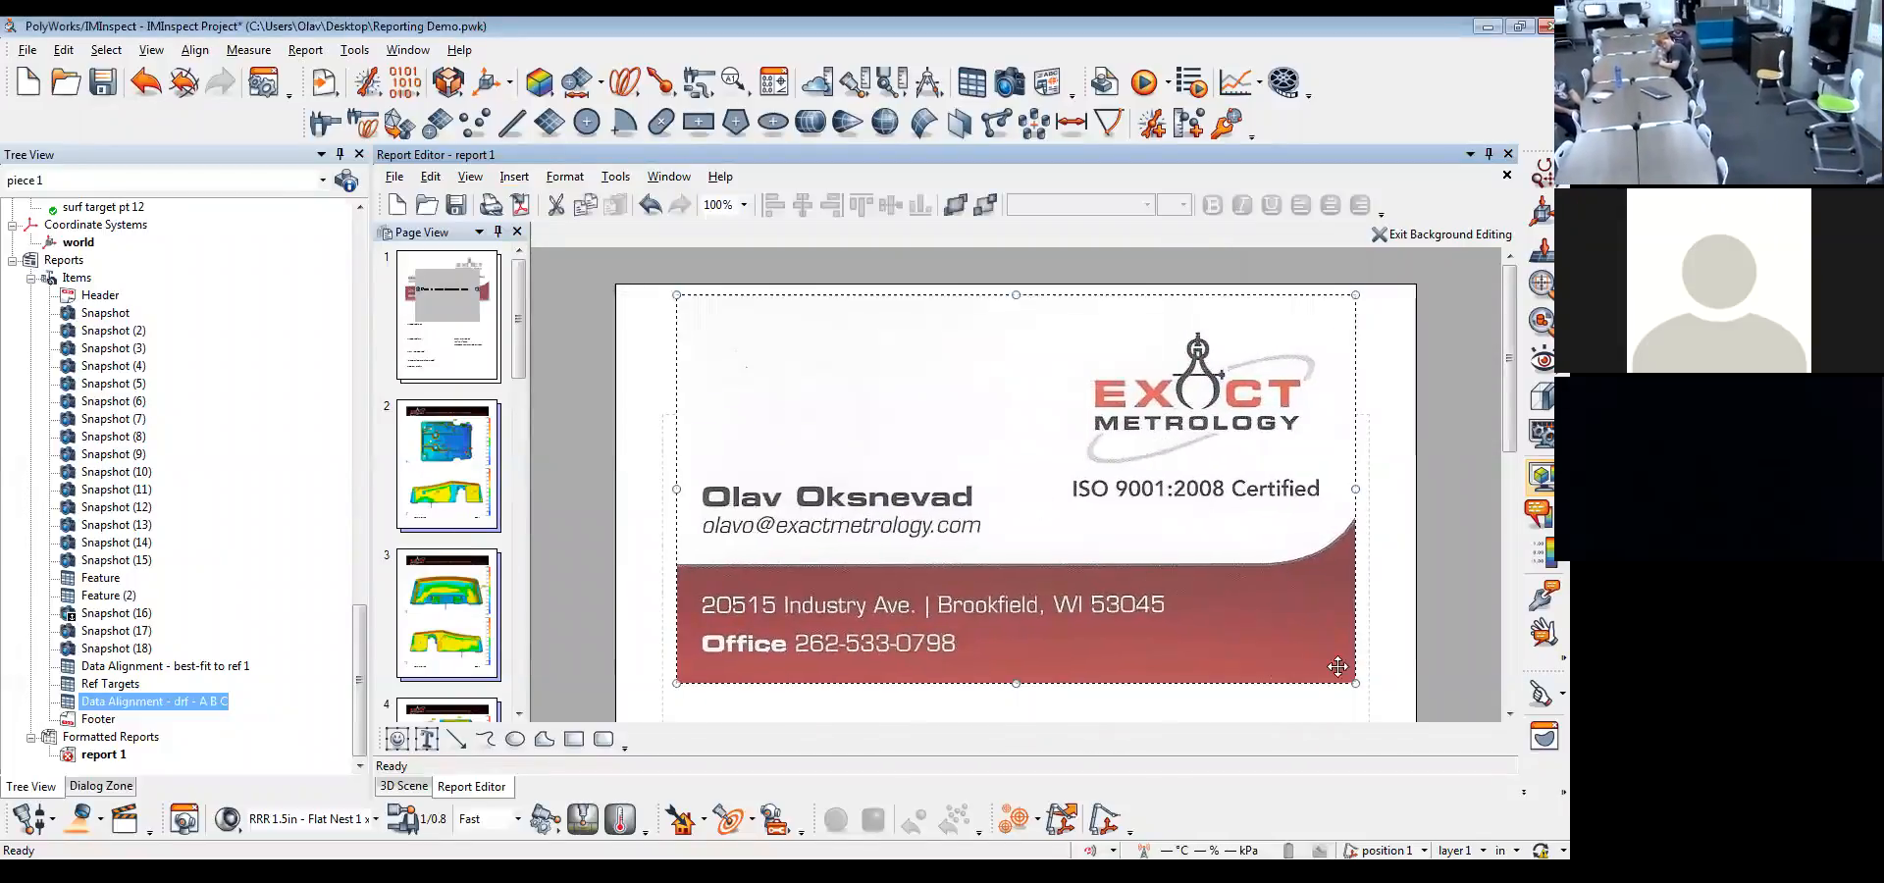
pyautogui.moveTo(1355, 683); pyautogui.dragTo(1051, 413)
pyautogui.moveTo(814, 342); pyautogui.dragTo(742, 336)
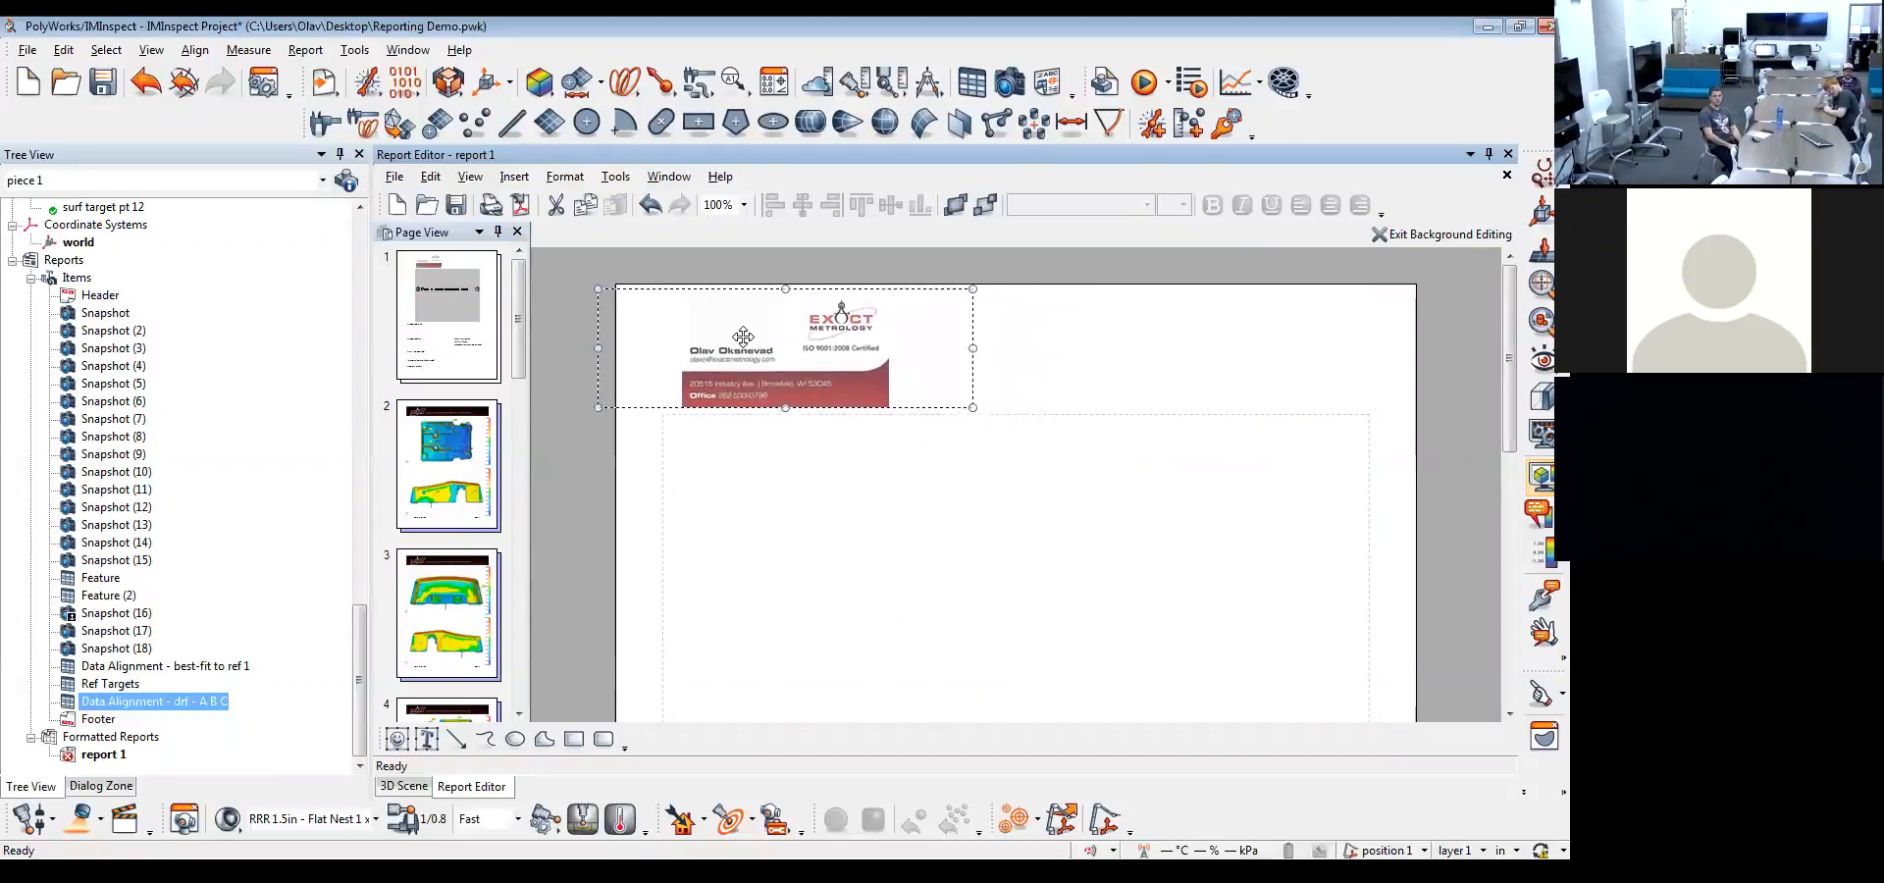
pyautogui.click(1135, 396)
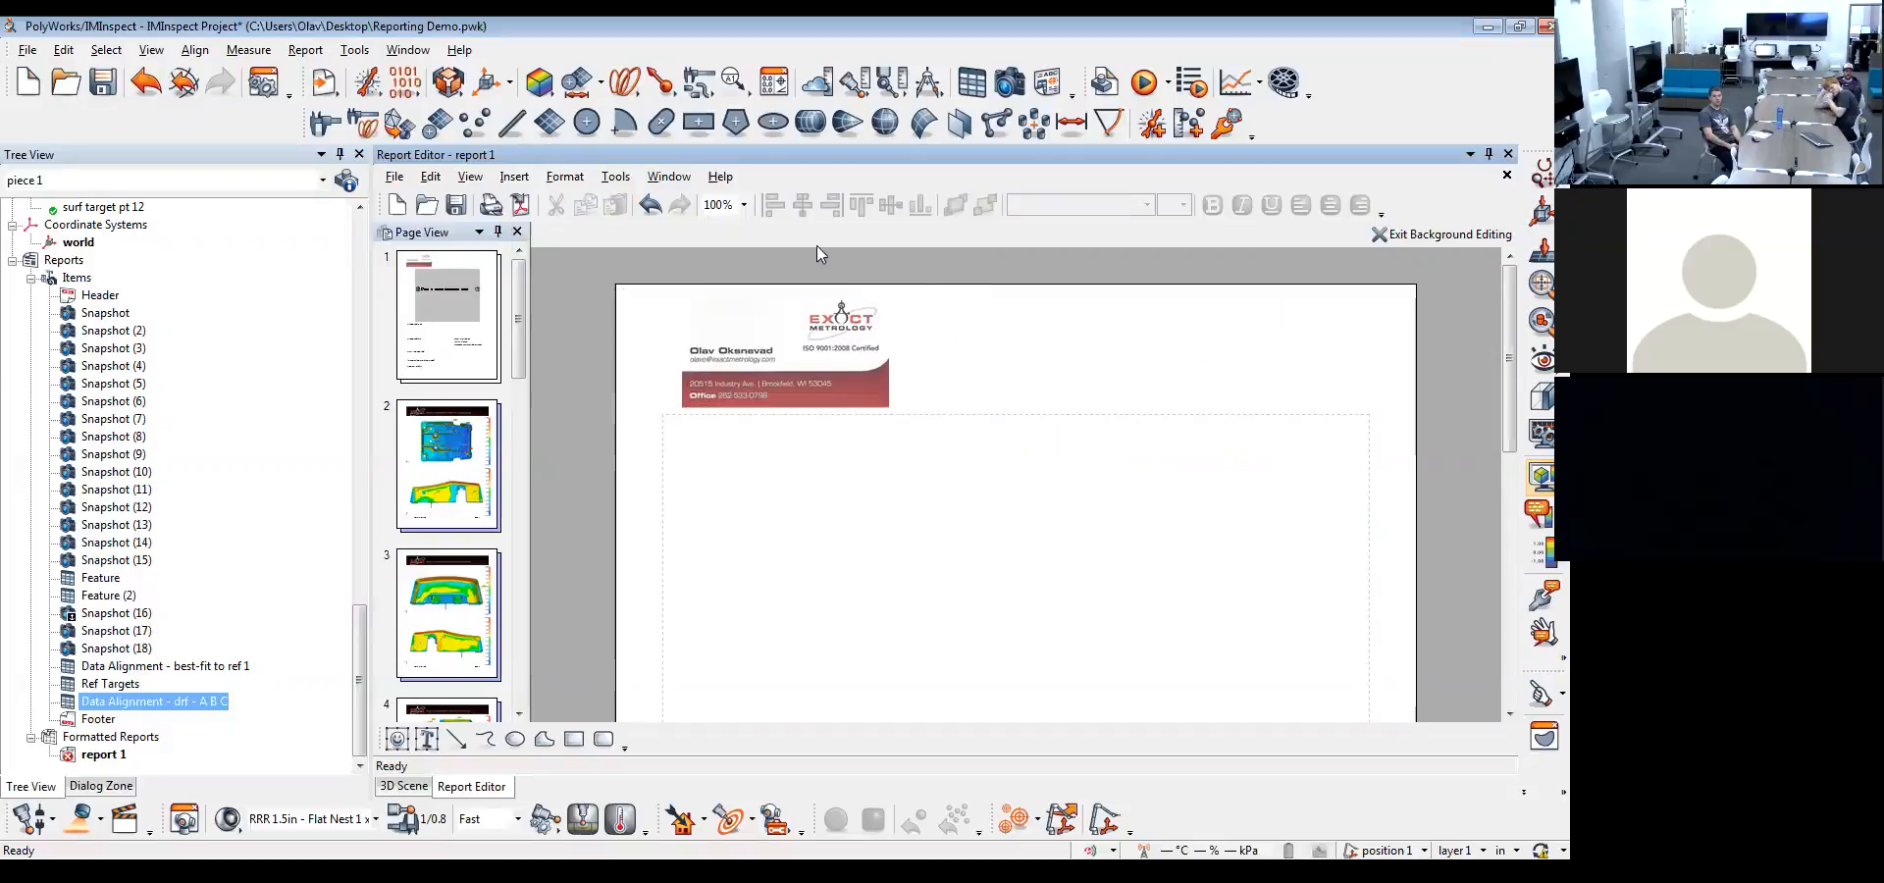
# Add a fixed text field reading "This is a cool field" beside the business card image in the background
pyautogui.rightClick(1064, 334)
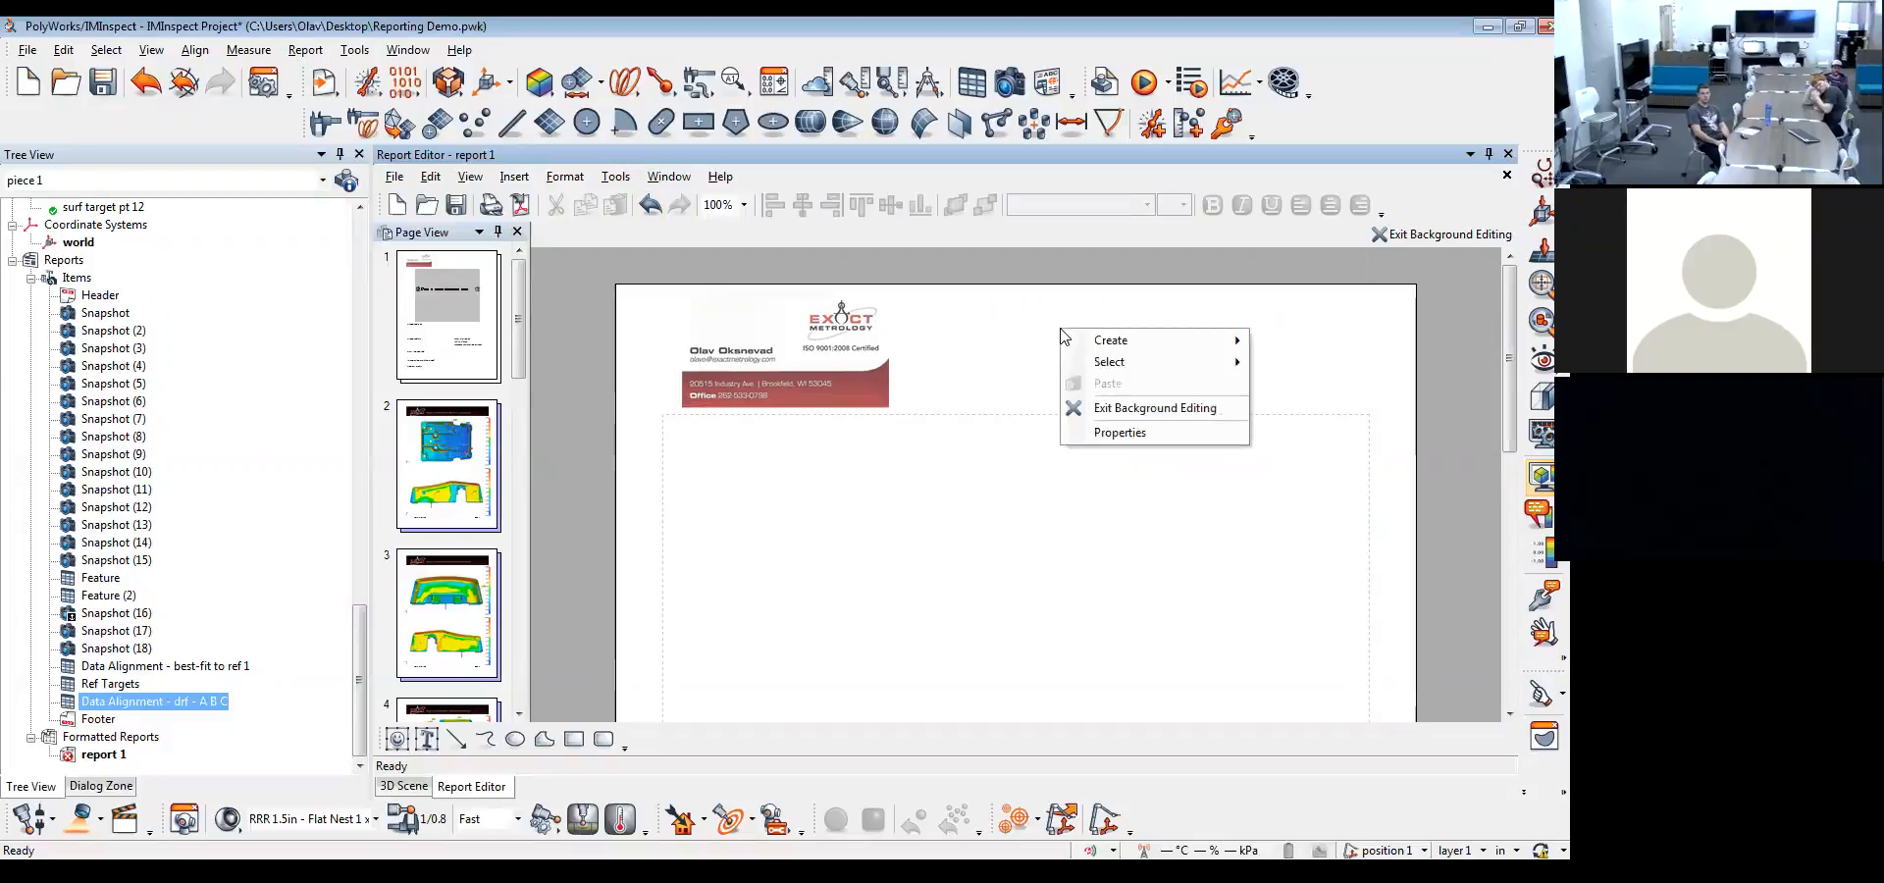
pyautogui.moveTo(1098, 340)
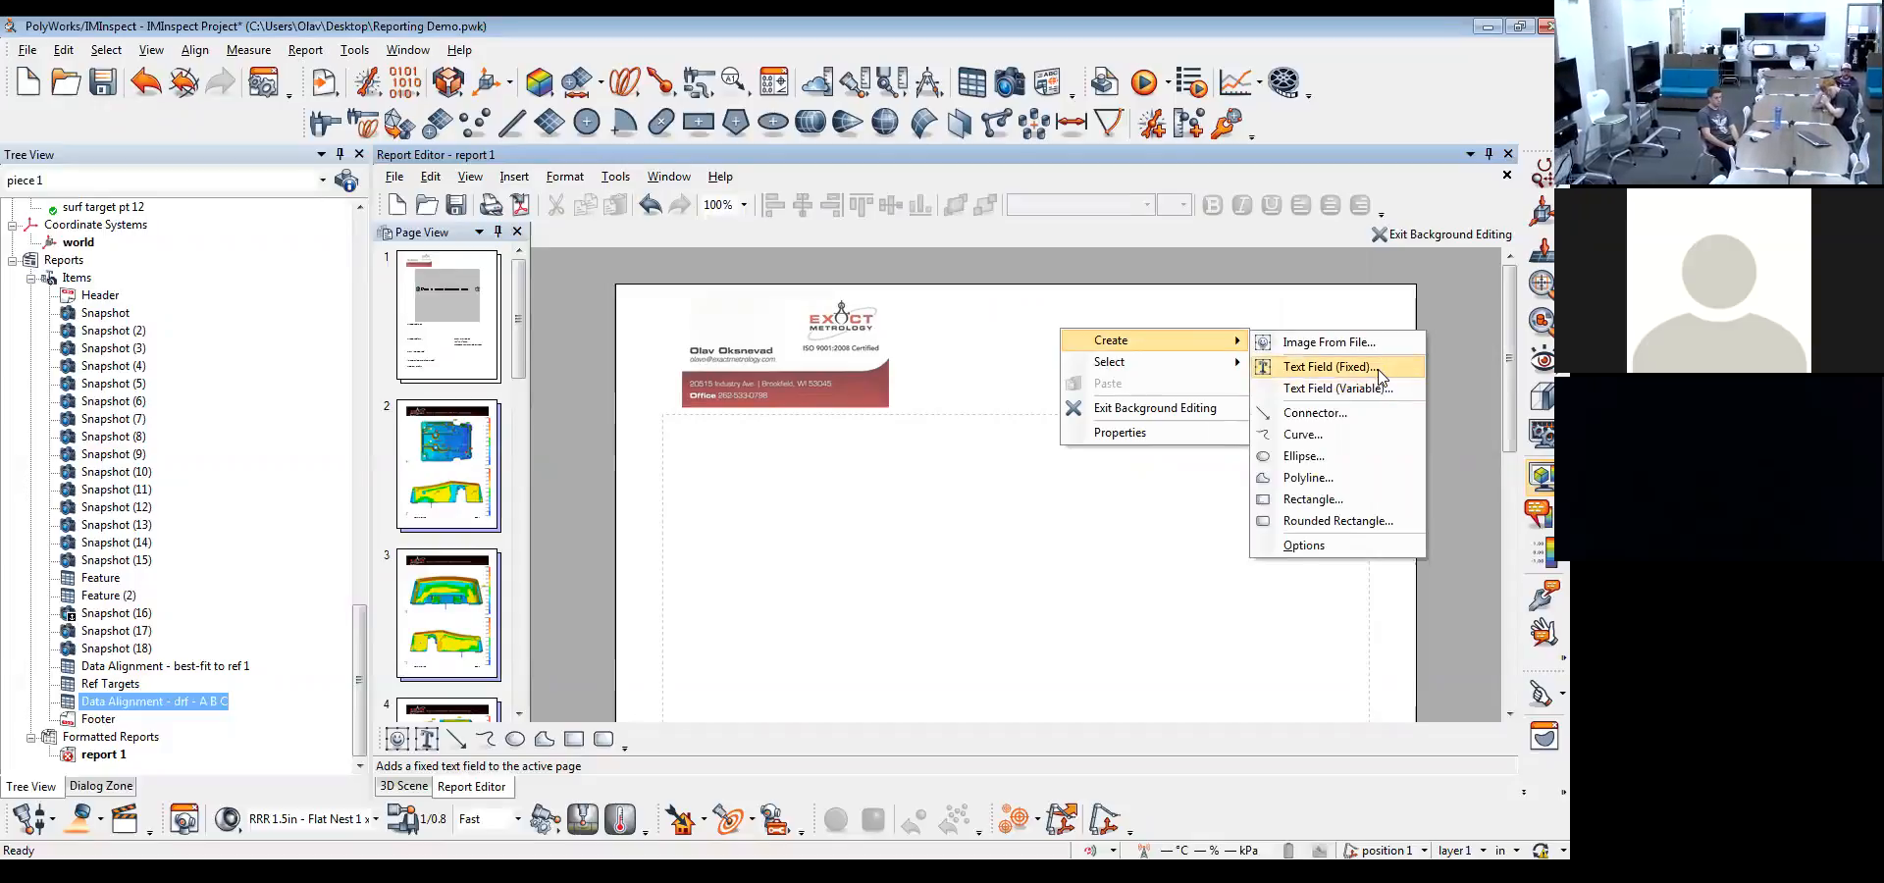
pyautogui.click(1379, 367)
pyautogui.click(1158, 381)
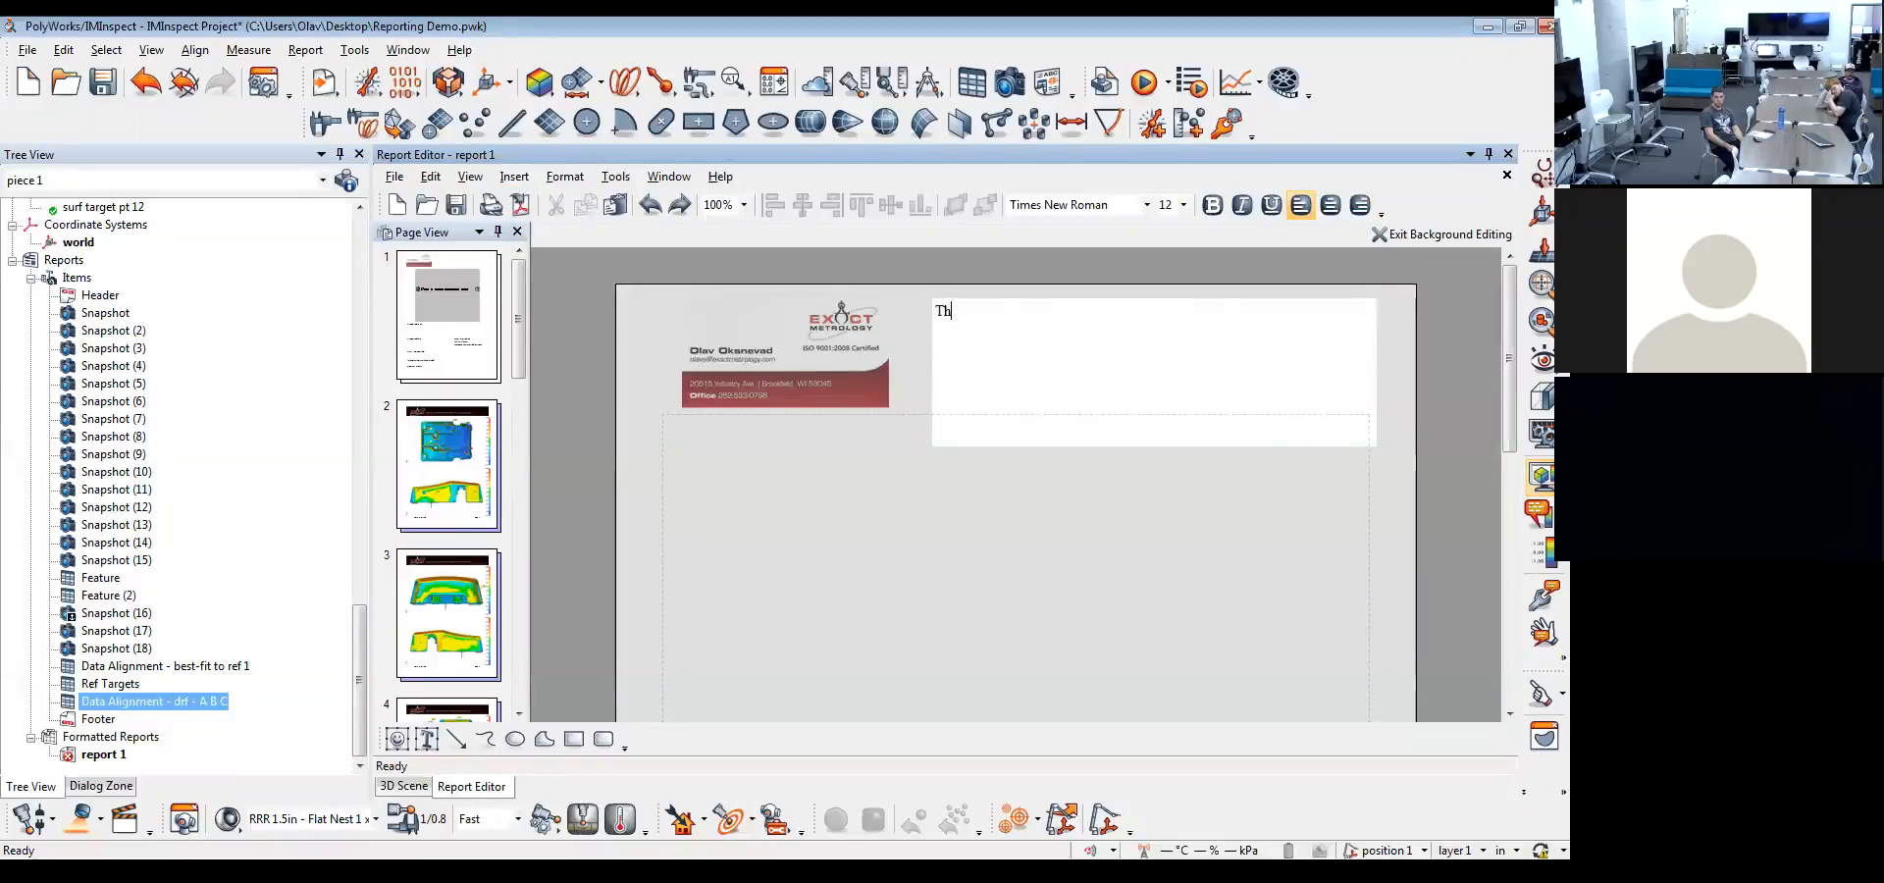
pyautogui.write('This is a cool F')
pyautogui.press('BackSpace')
pyautogui.write('field')
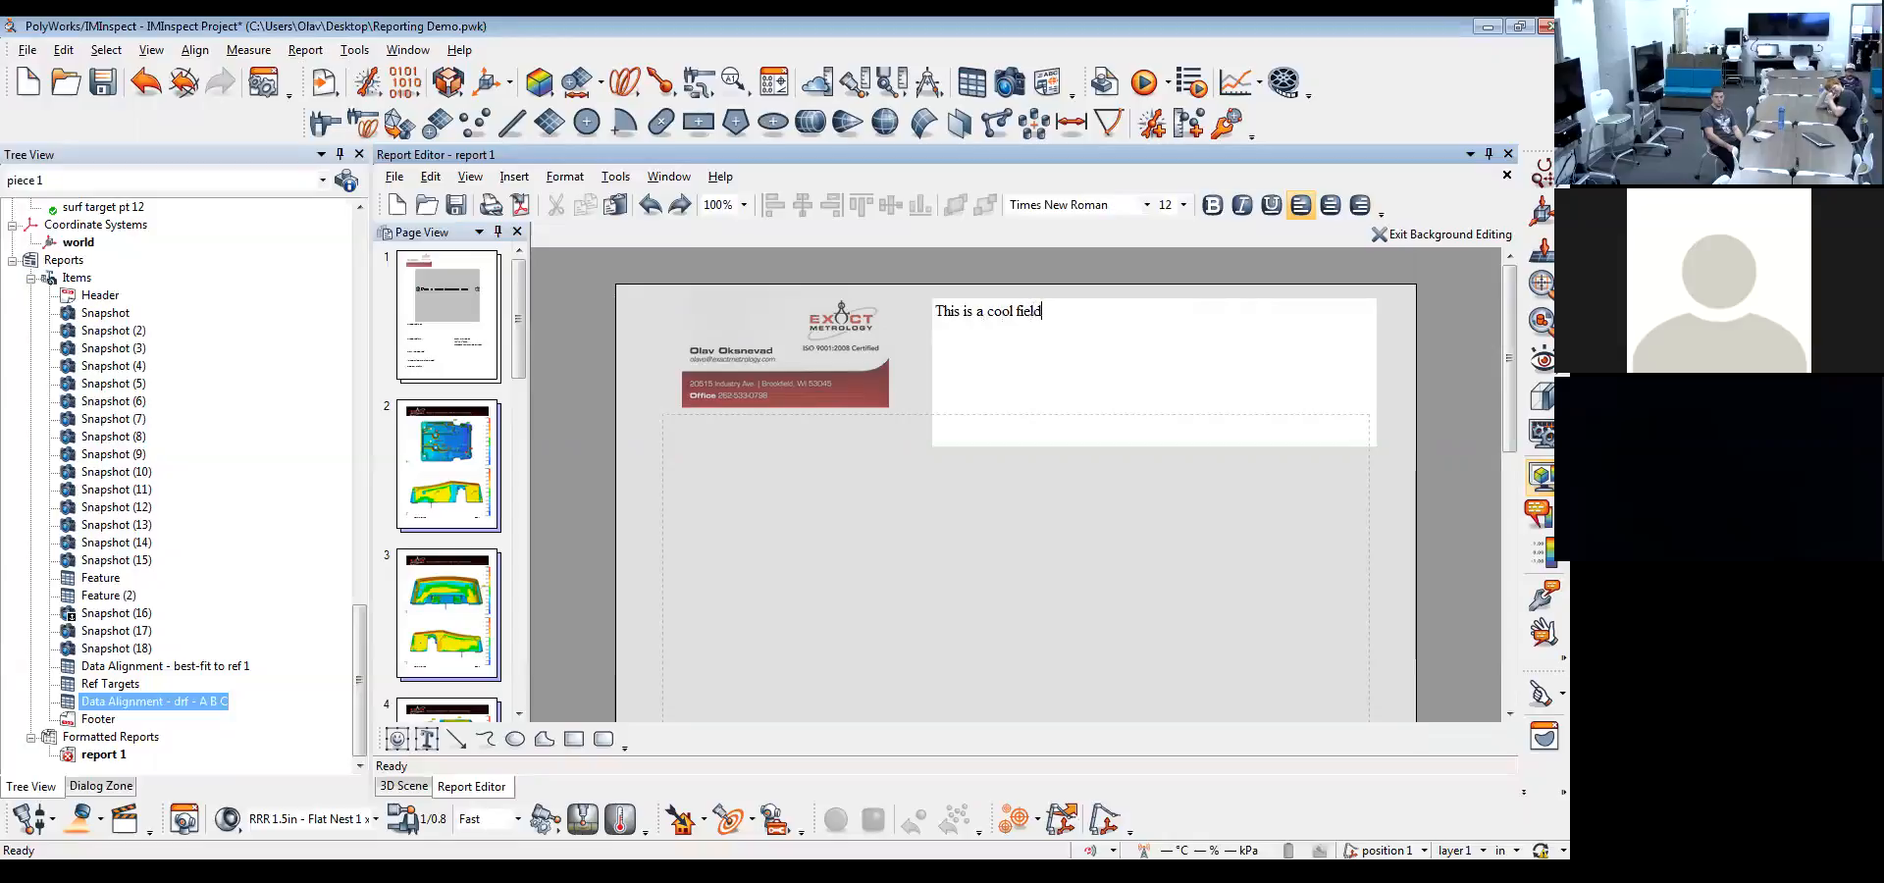
pyautogui.click(1100, 510)
# Add a variable text field reading "Note" below the fixed text field and delete it again
pyautogui.rightClick(980, 382)
pyautogui.moveTo(1040, 389)
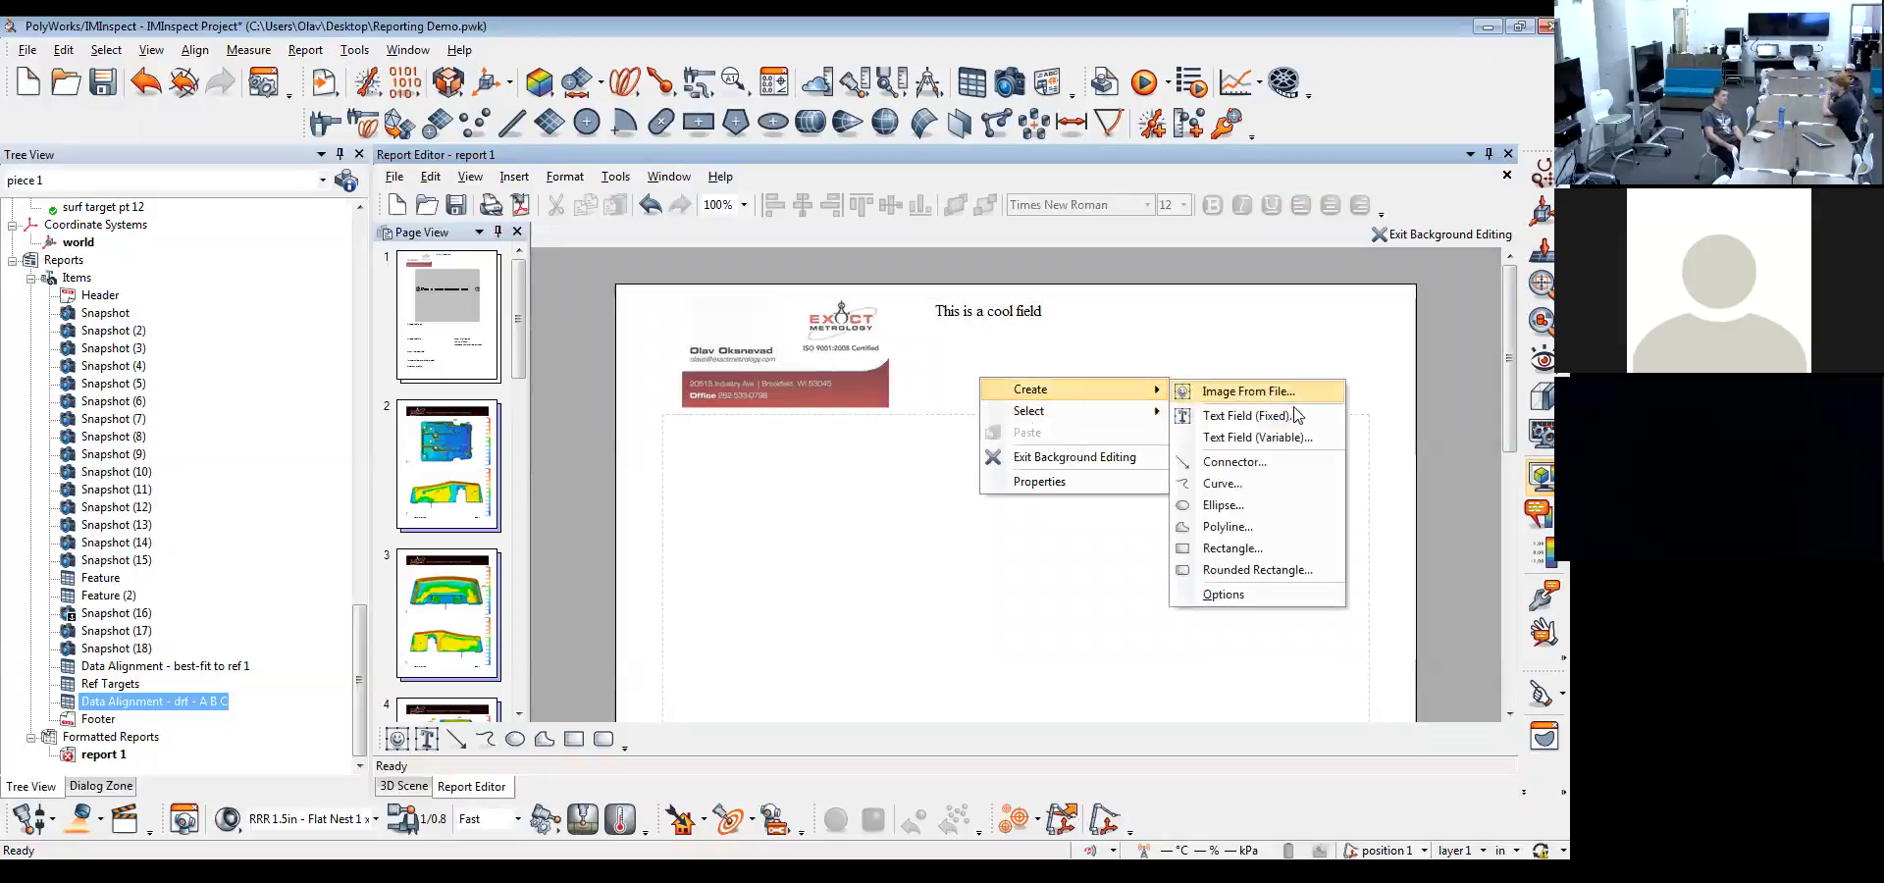
pyautogui.click(1256, 438)
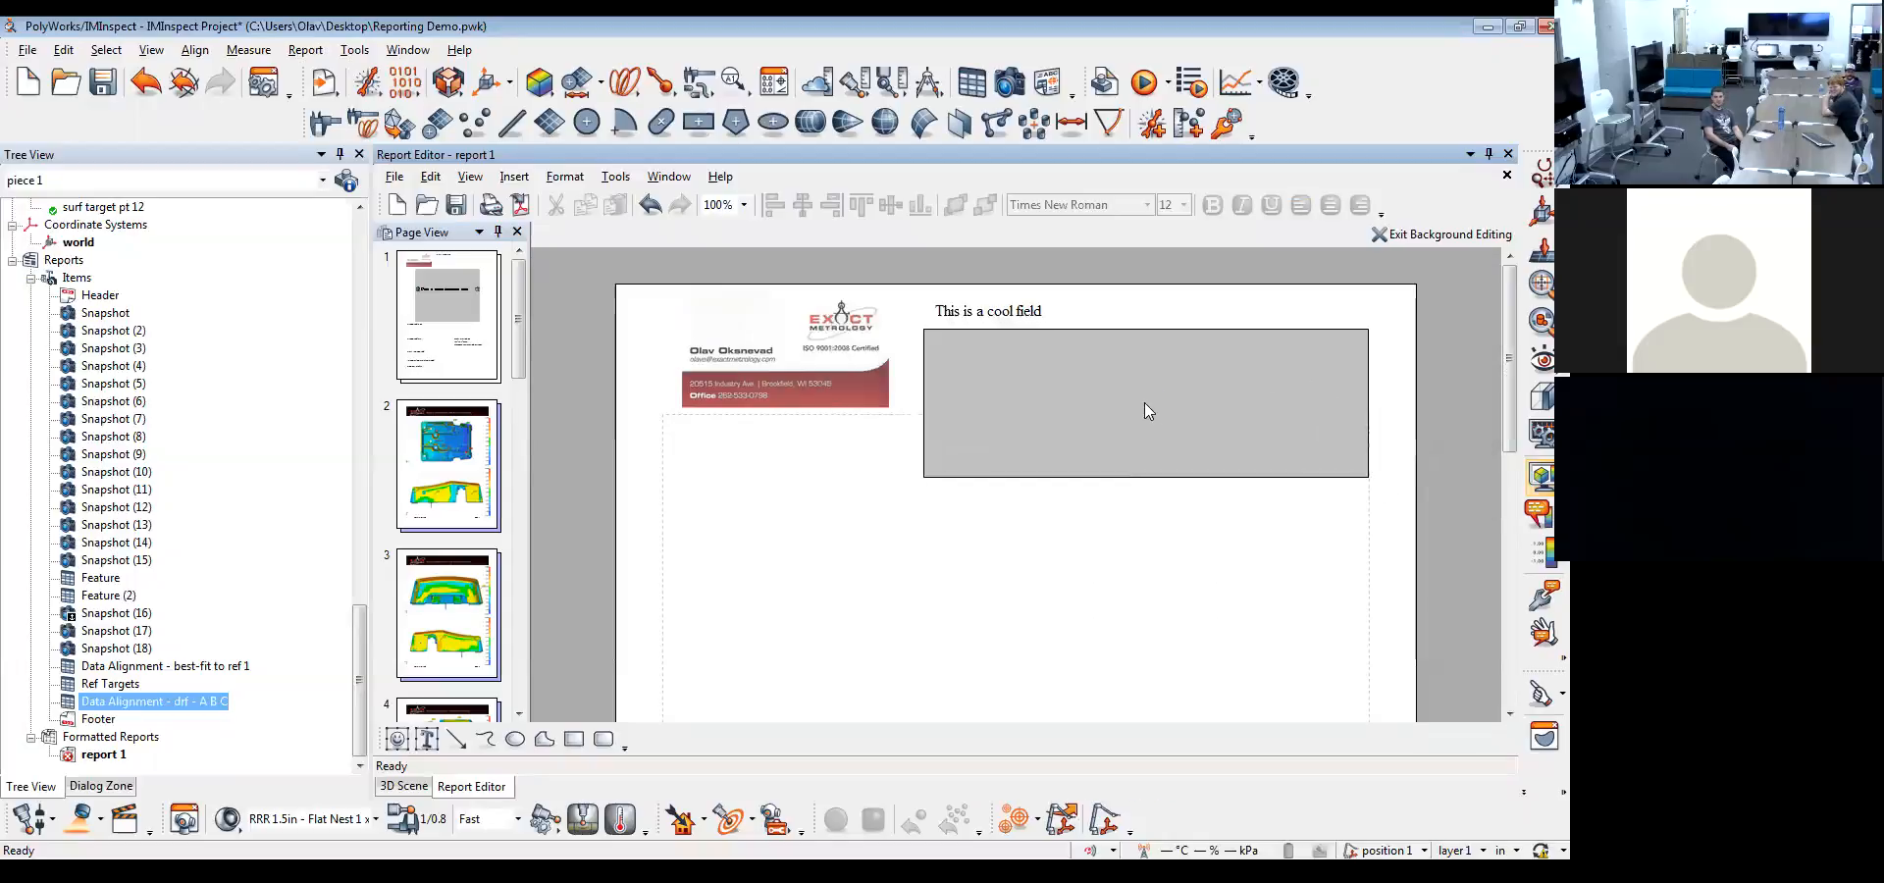
pyautogui.click(1146, 406)
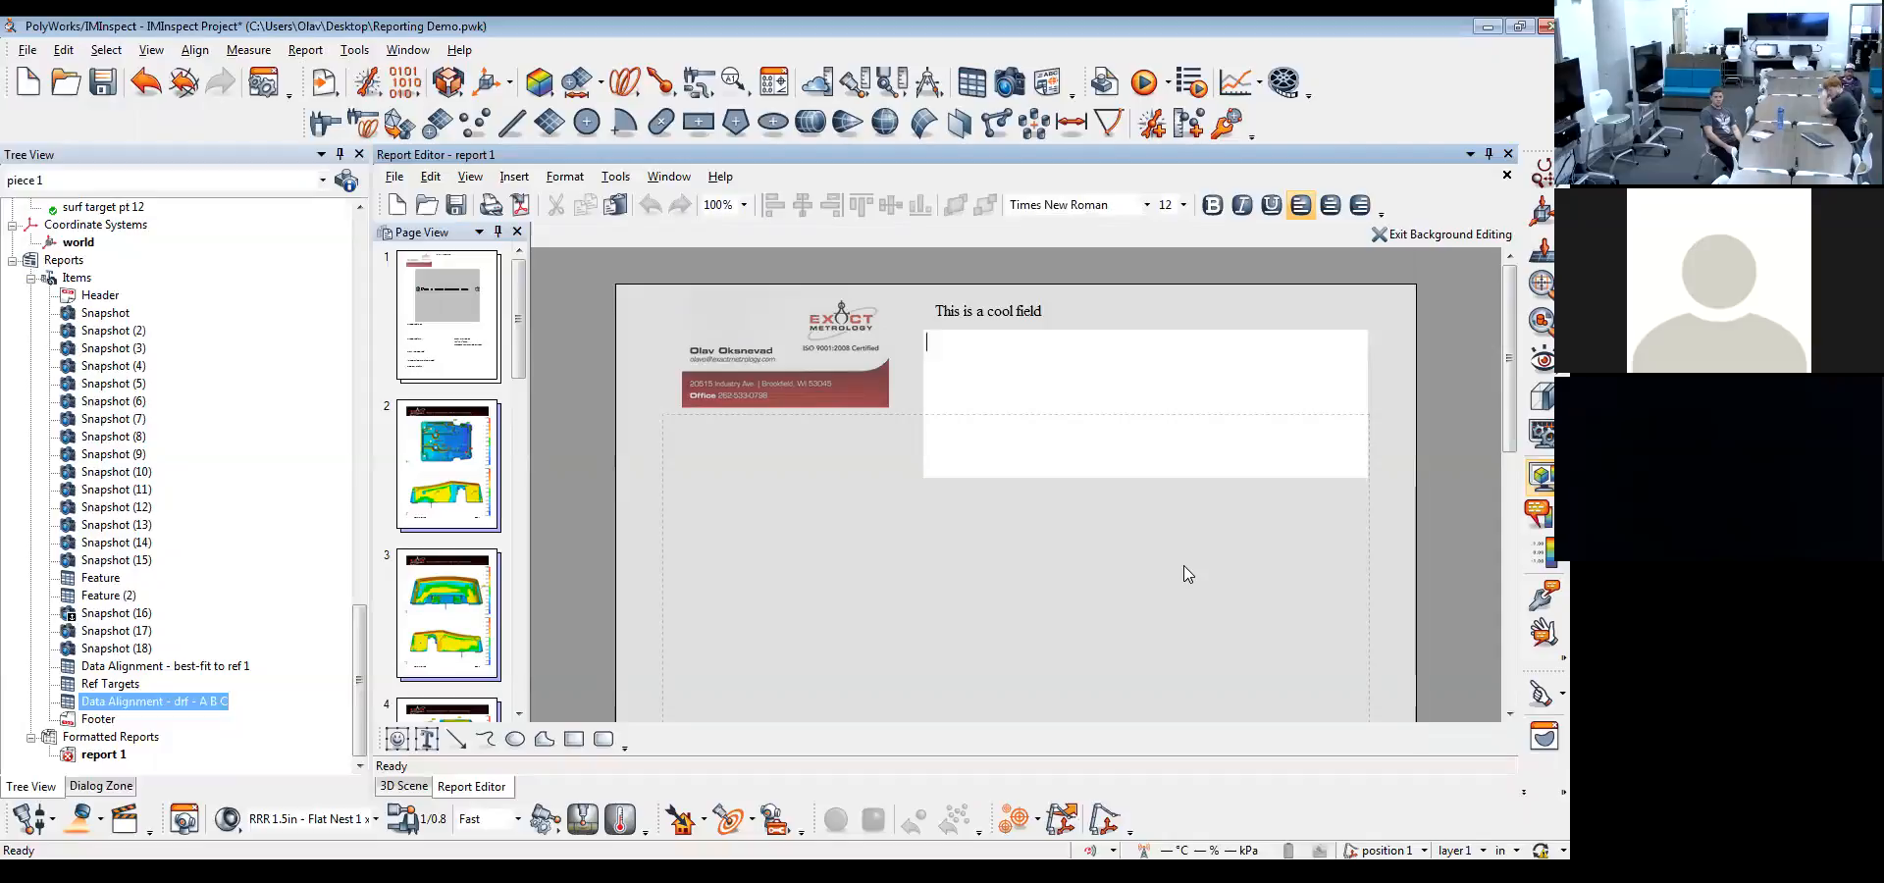
pyautogui.write('Note')
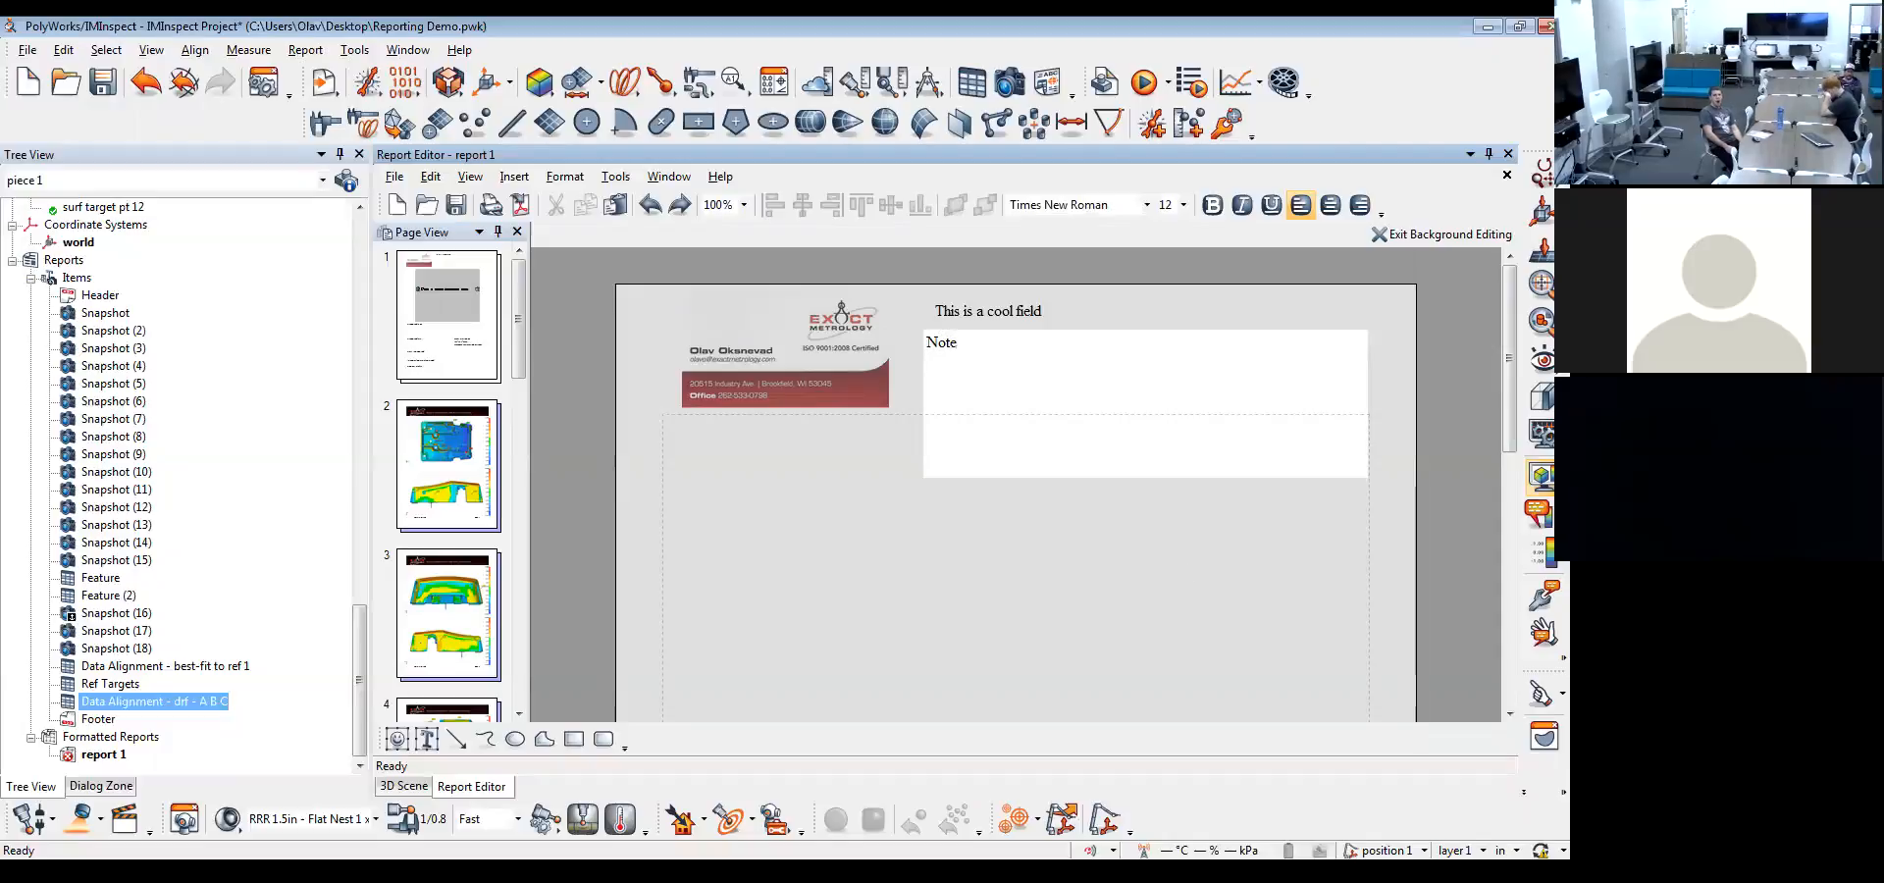
pyautogui.click(1189, 609)
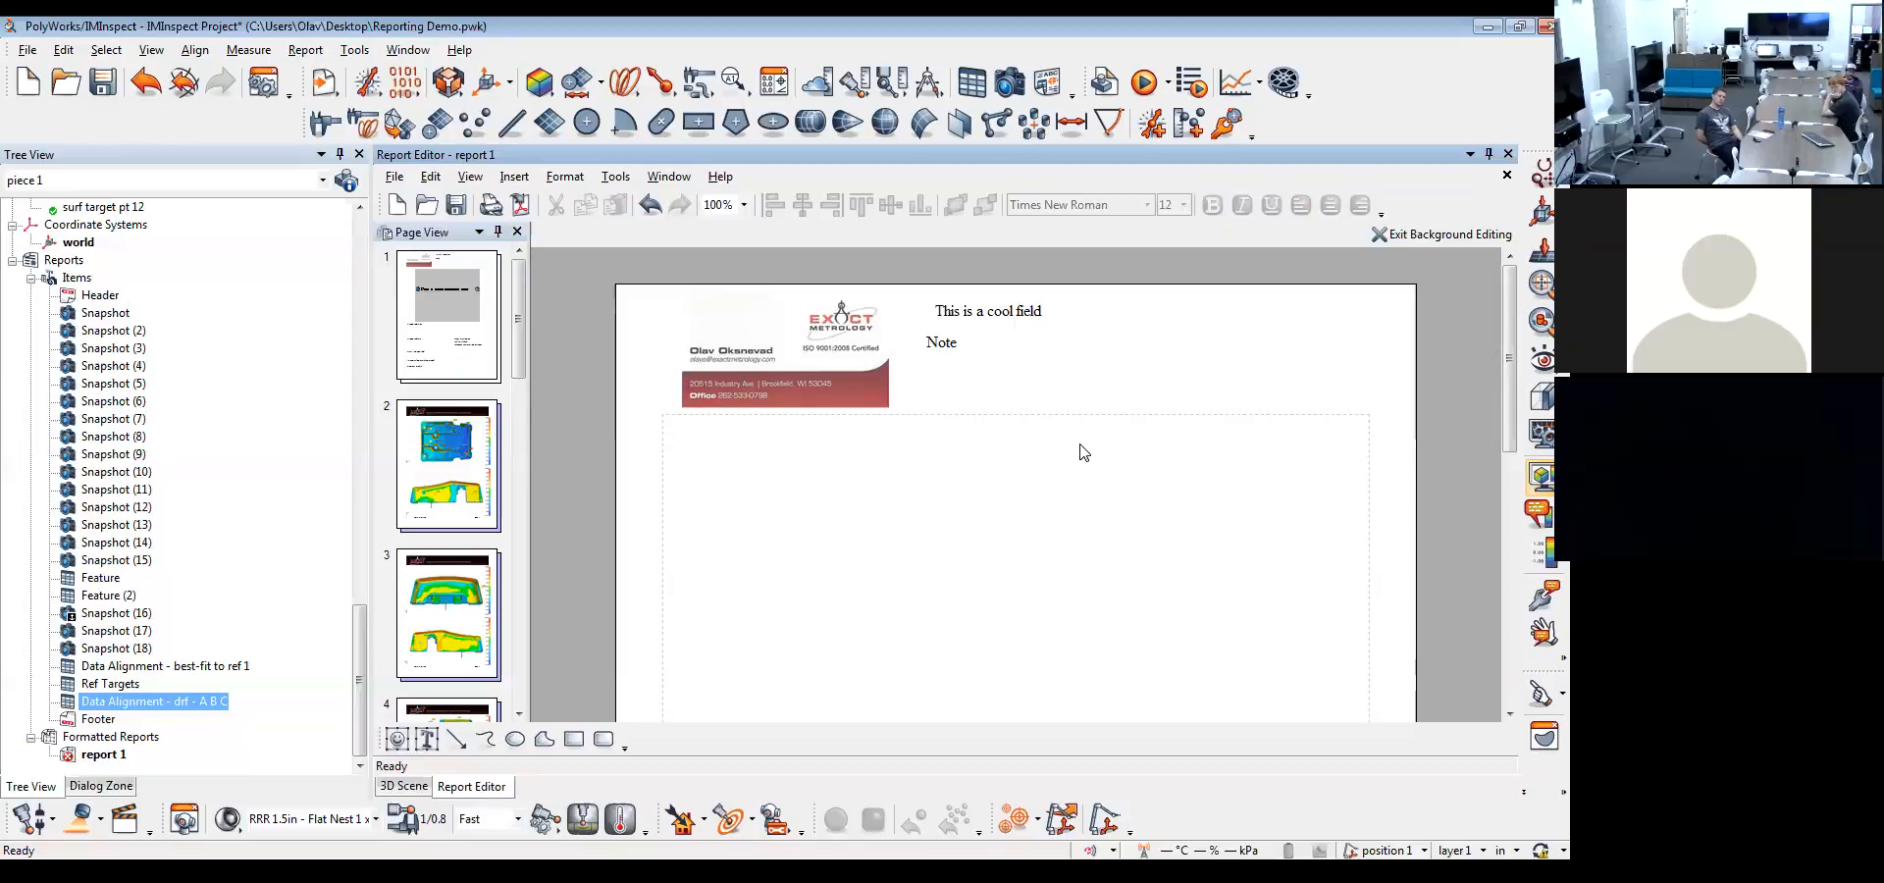
pyautogui.click(1084, 369)
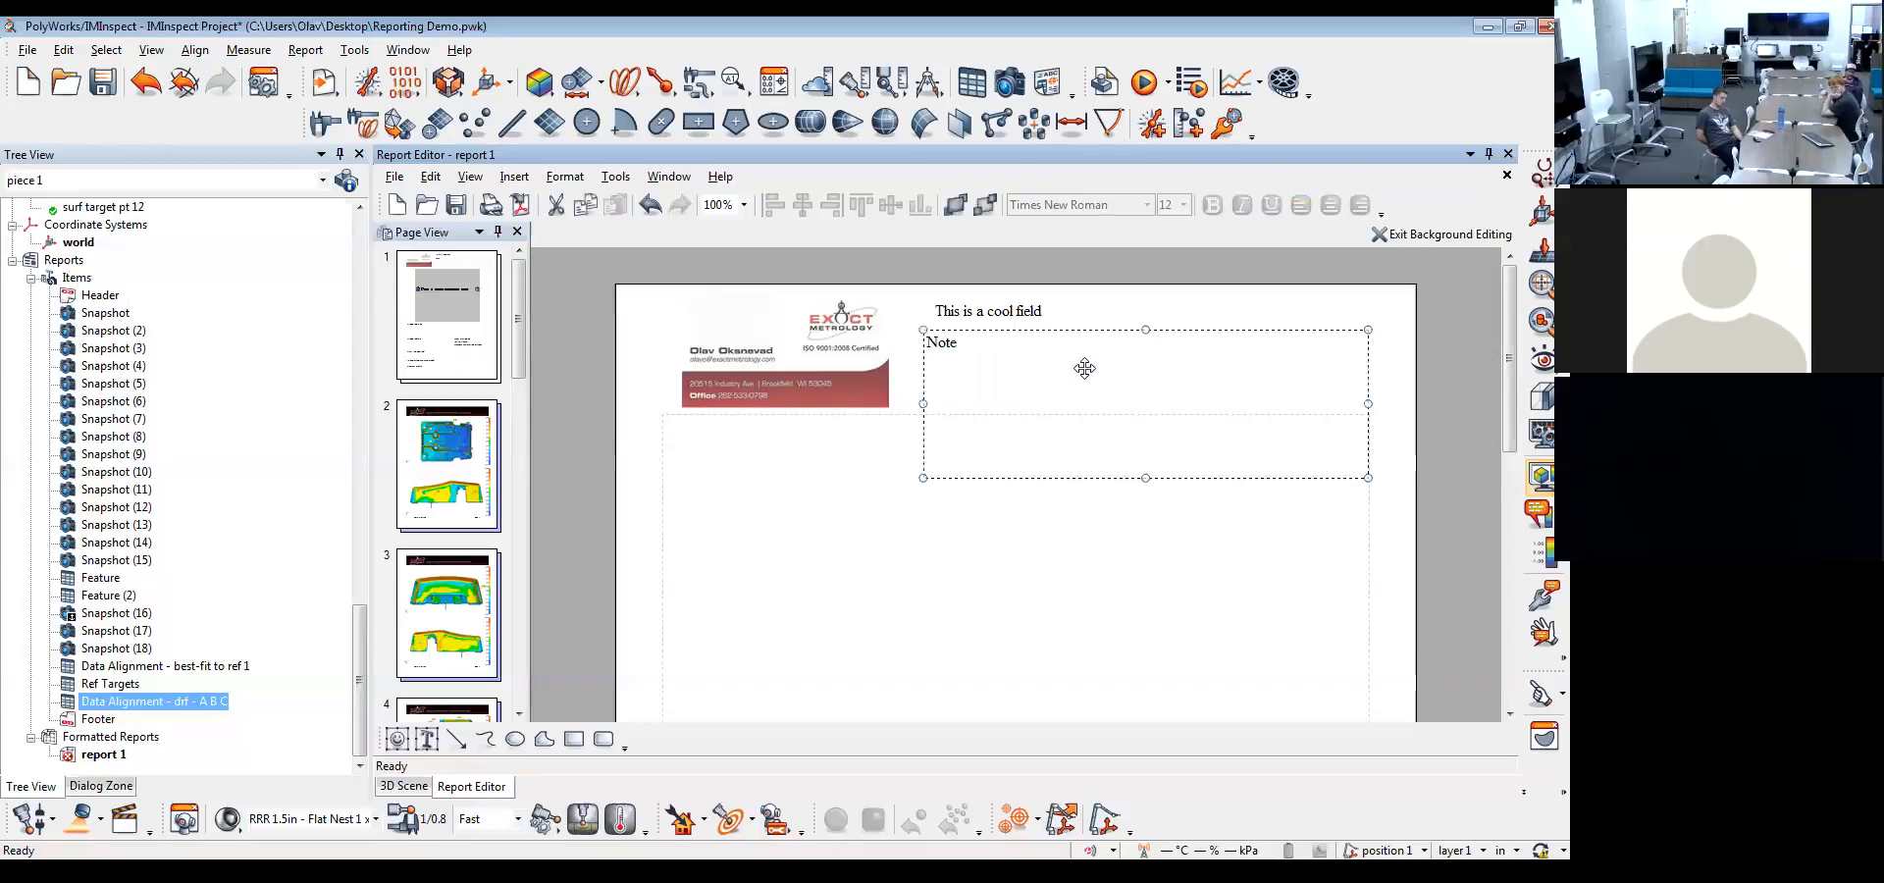
pyautogui.press('Delete')
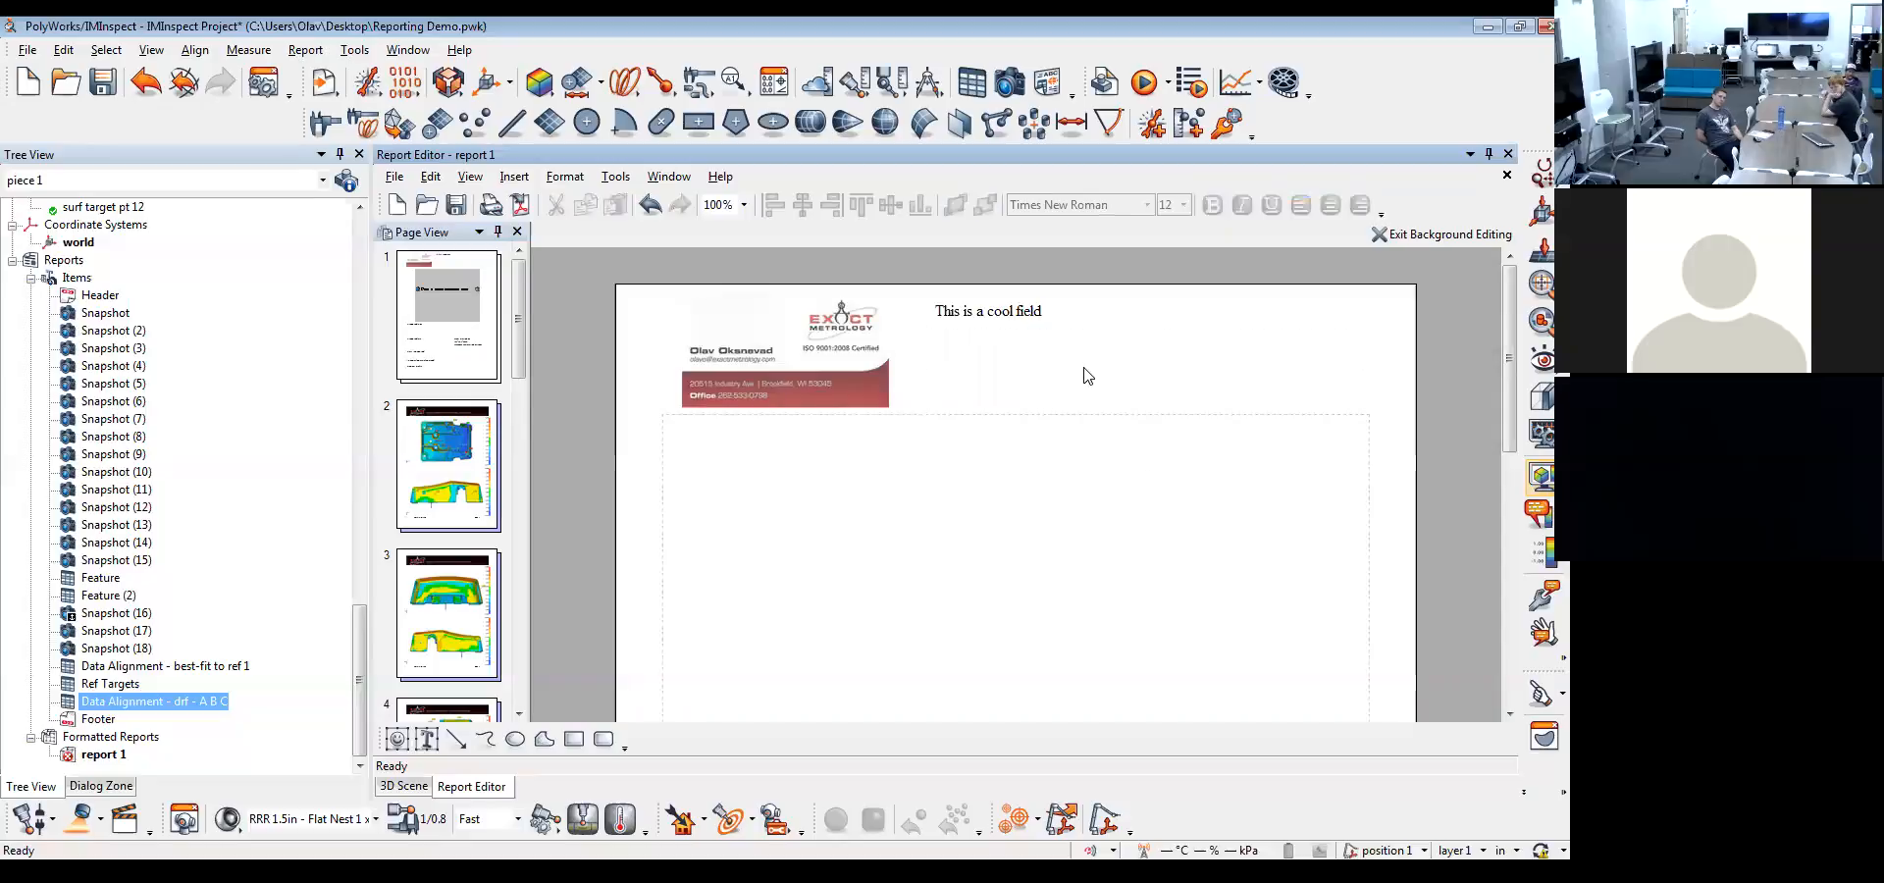
# Draw a diagonal connector line below the business card image in the page 1 background
pyautogui.rightClick(1025, 376)
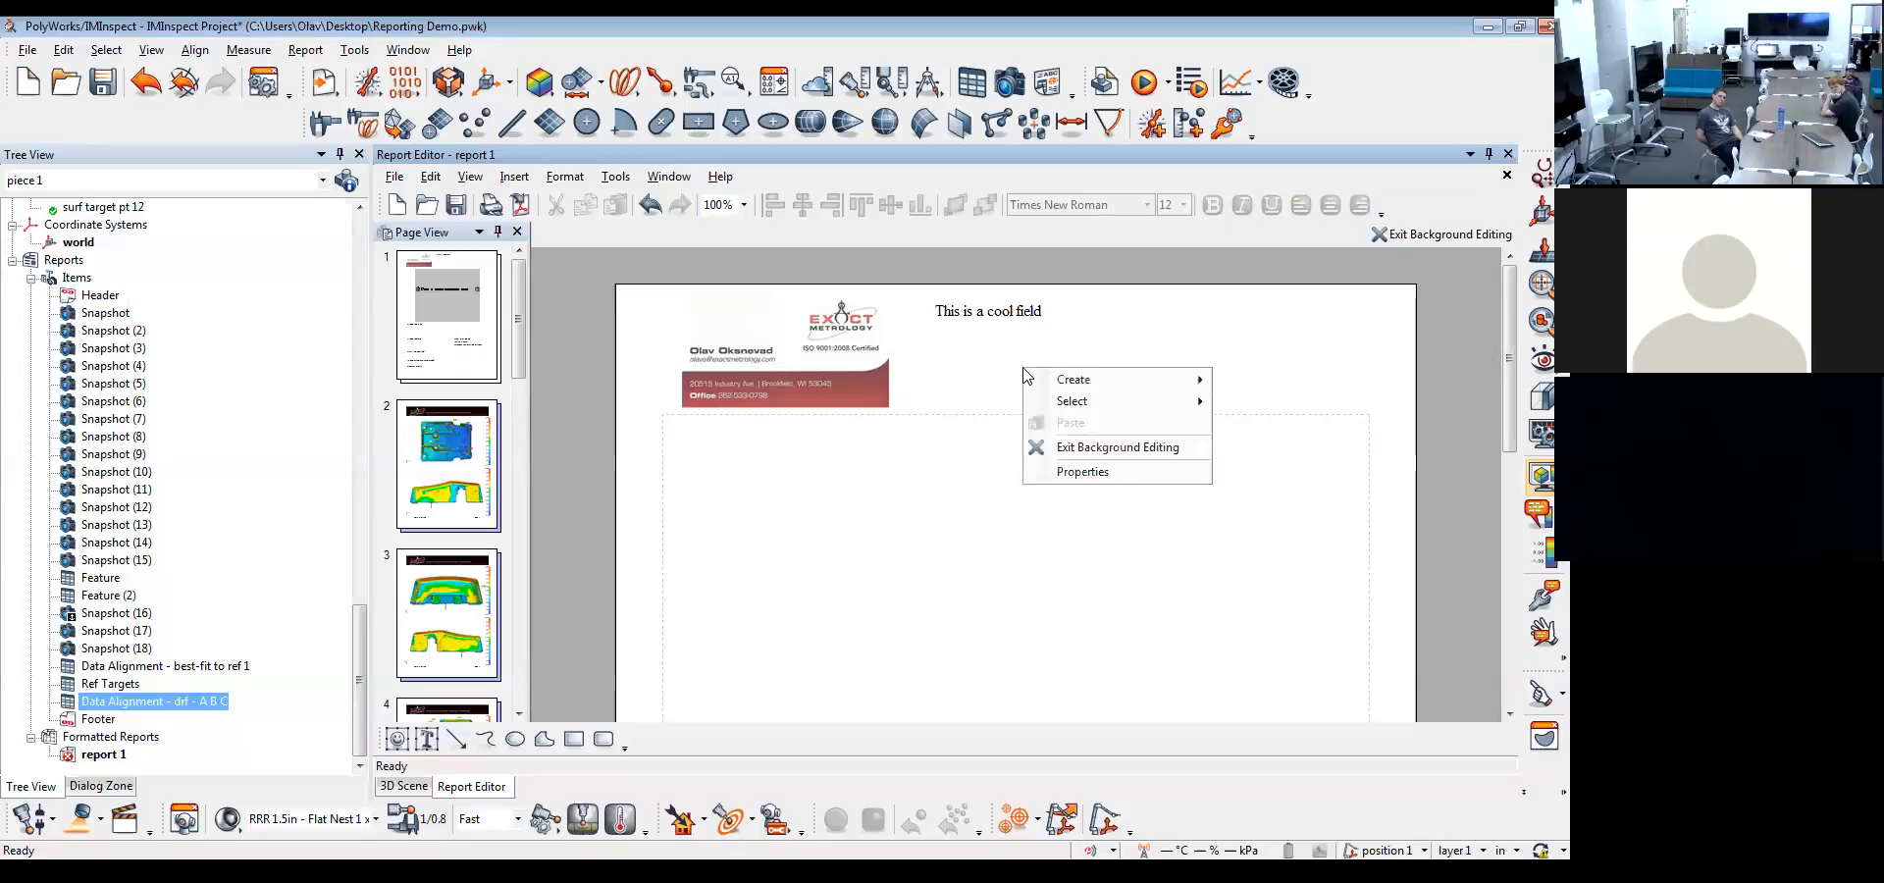
pyautogui.moveTo(1042, 380)
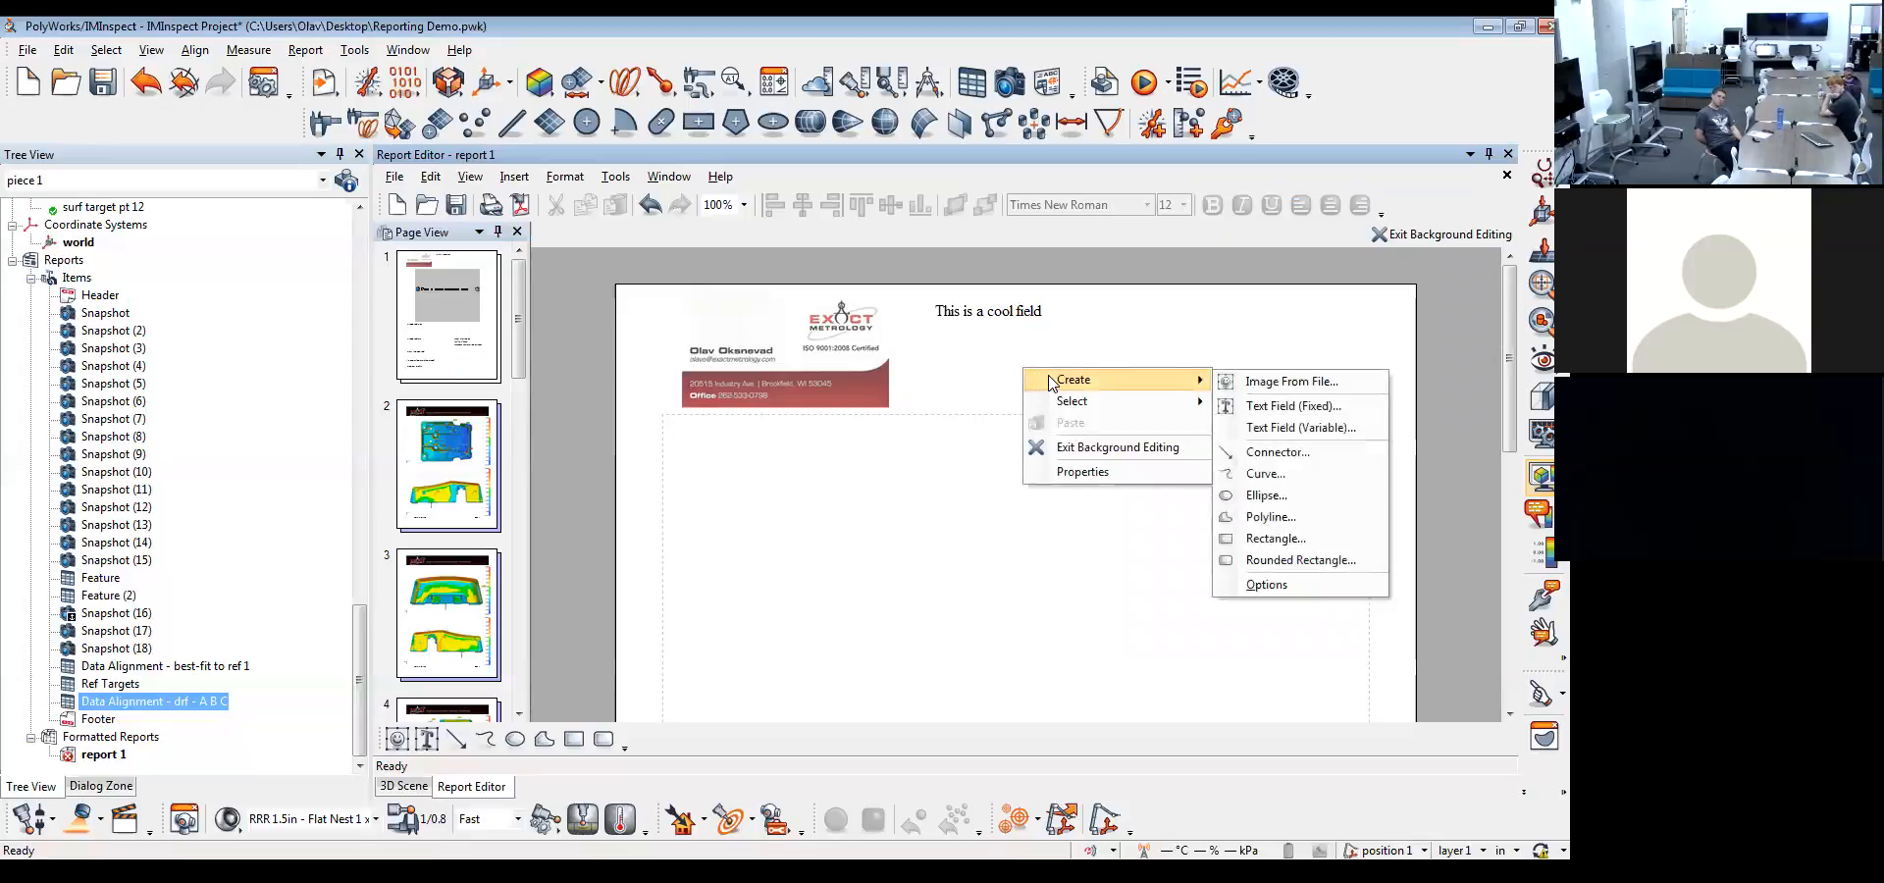
pyautogui.click(1344, 452)
pyautogui.moveTo(885, 448); pyautogui.dragTo(1057, 590)
pyautogui.click(1177, 466)
# Draw a red connector arrow on page 2 from the blank area beside the upper color map to its upper-left deviation label
pyautogui.click(448, 465)
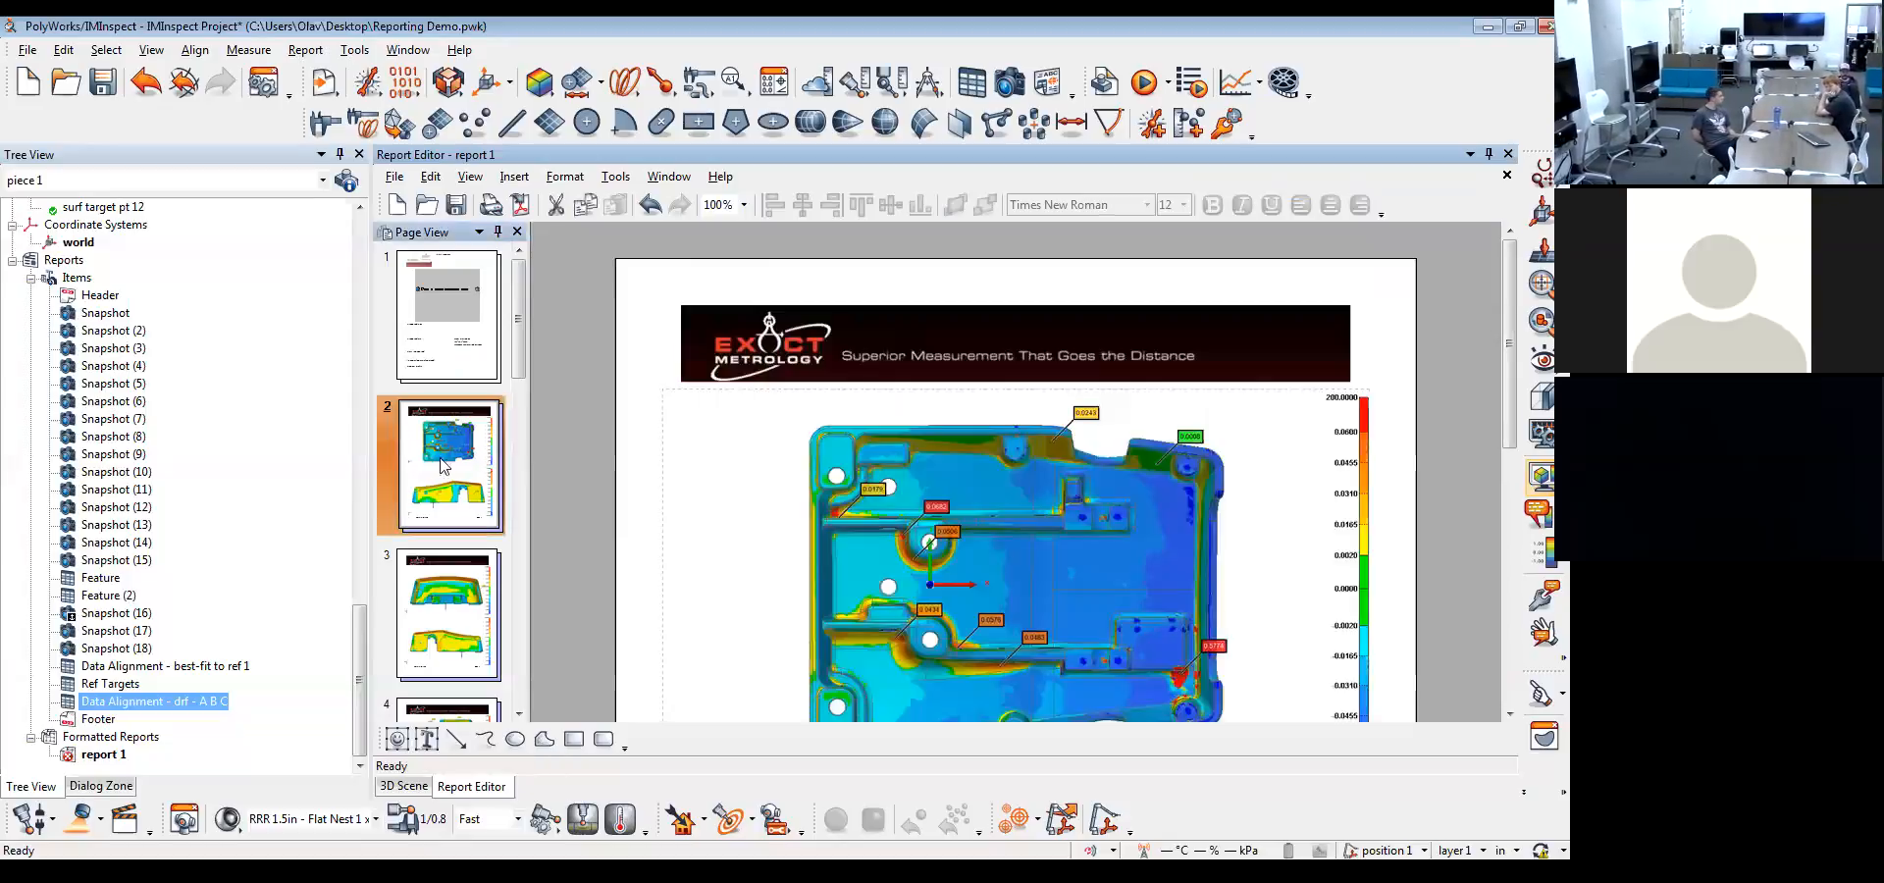
pyautogui.scroll(-2, 1386, 367)
pyautogui.rightClick(1427, 312)
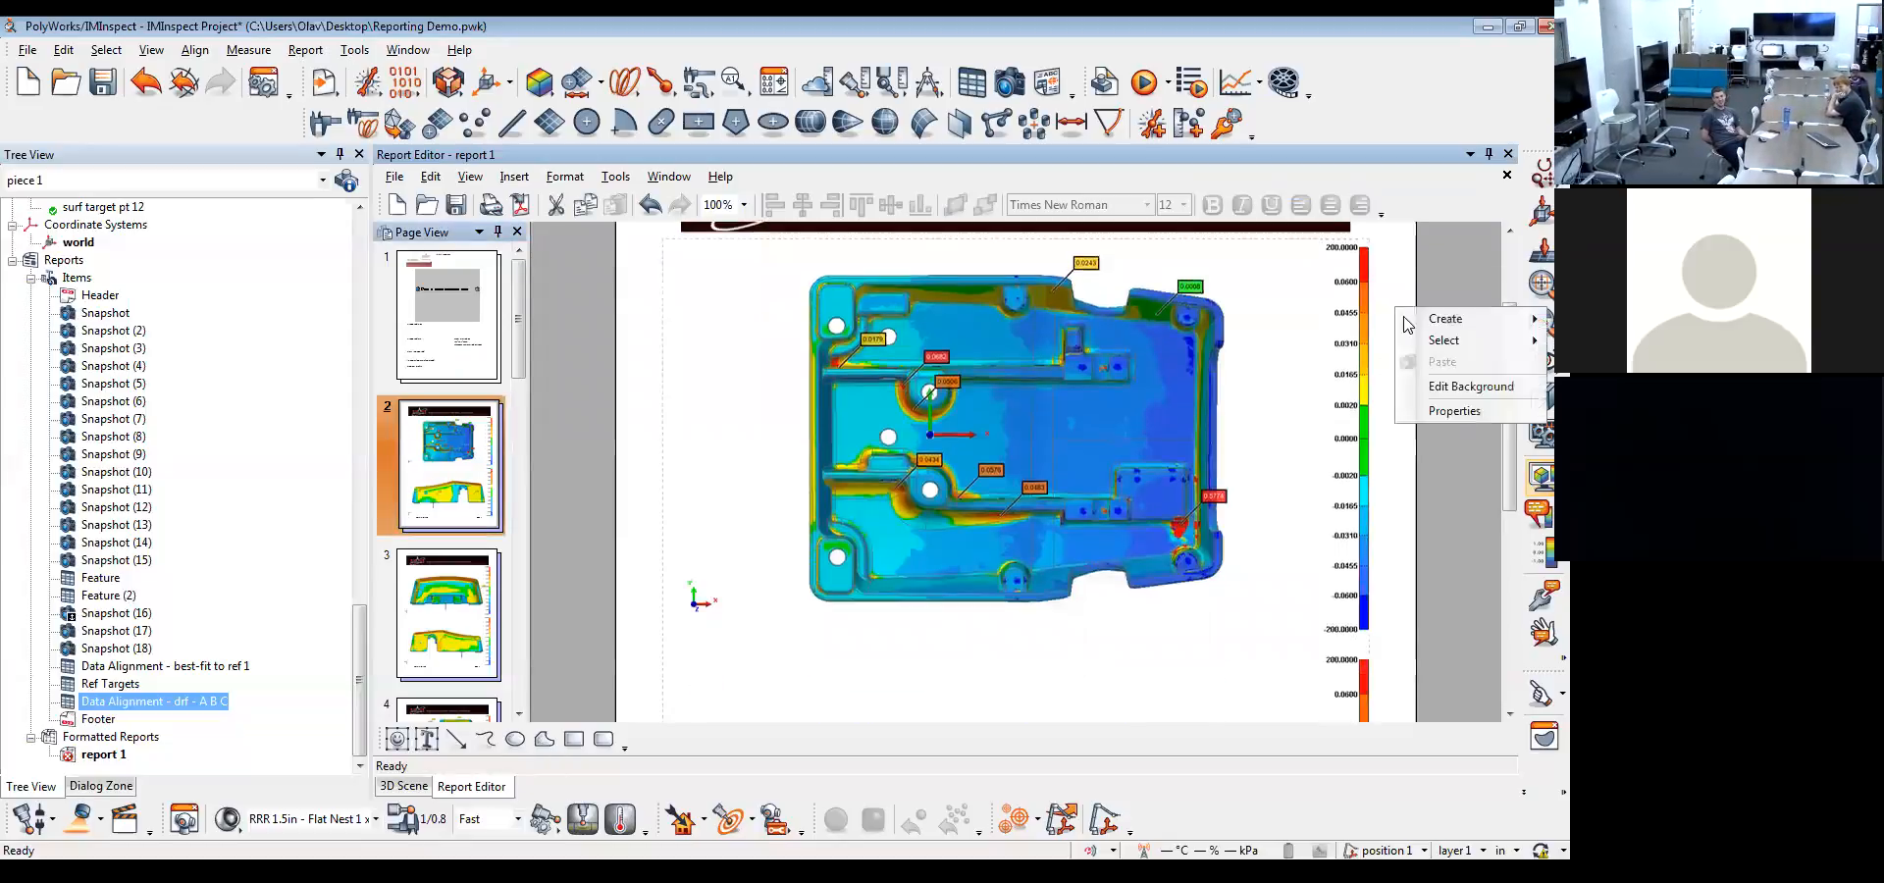
pyautogui.moveTo(1442, 318)
pyautogui.click(1305, 422)
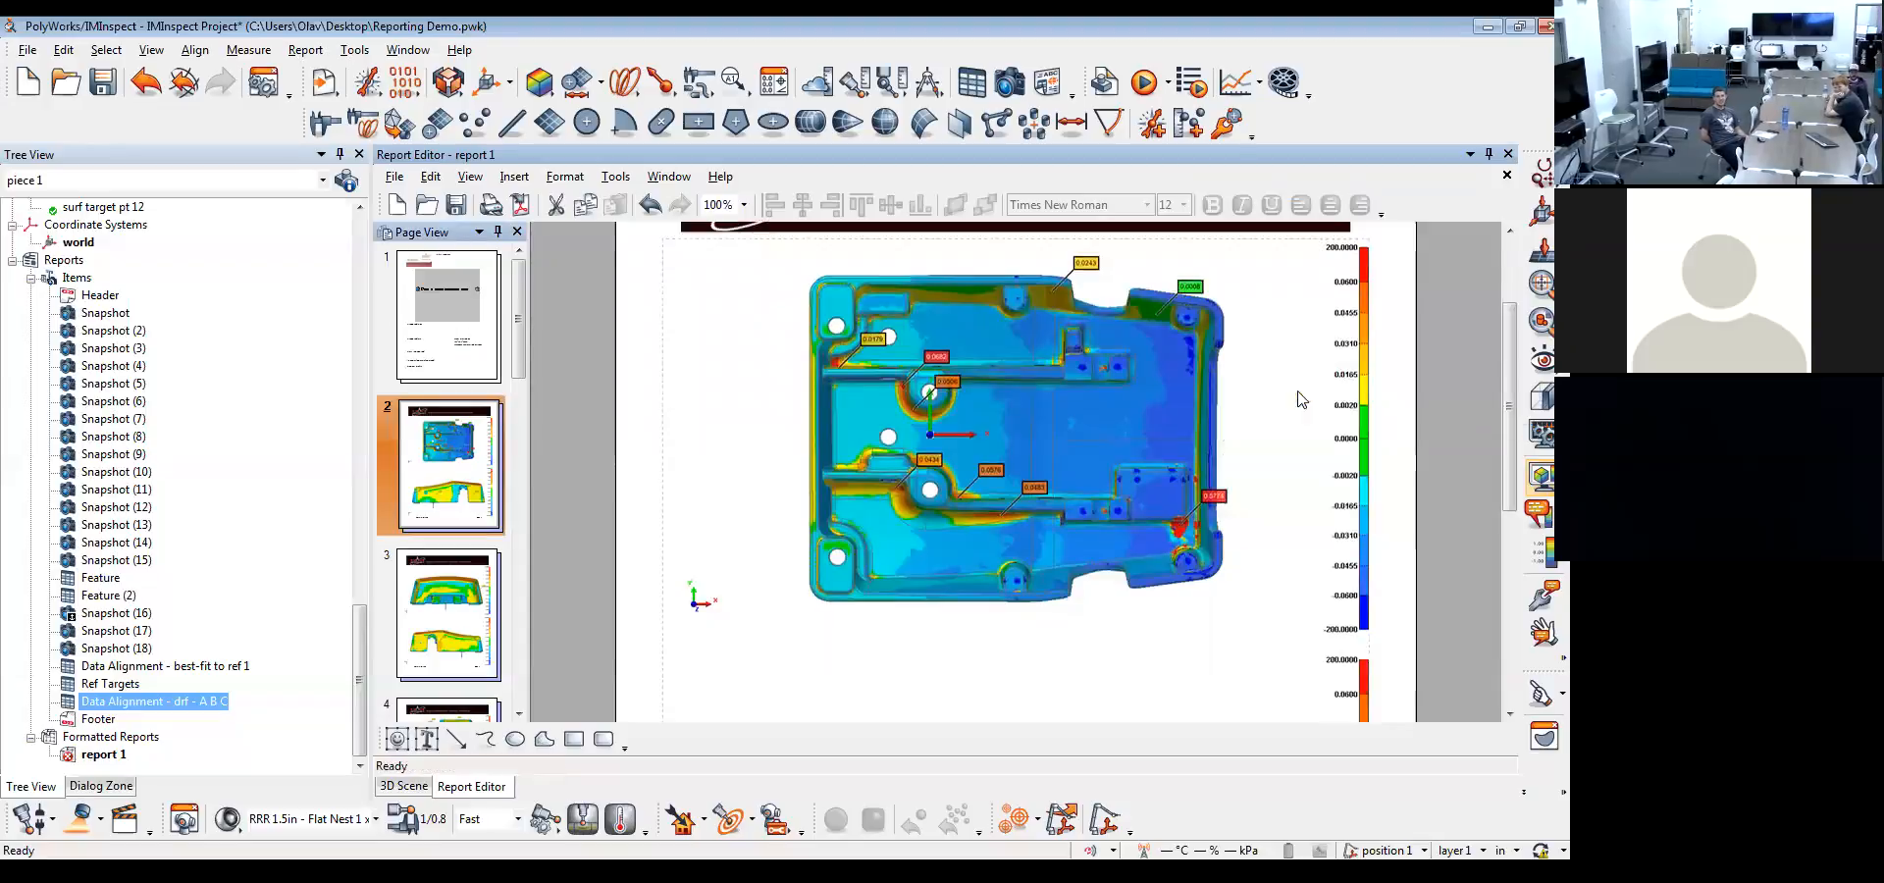
pyautogui.click(836, 362)
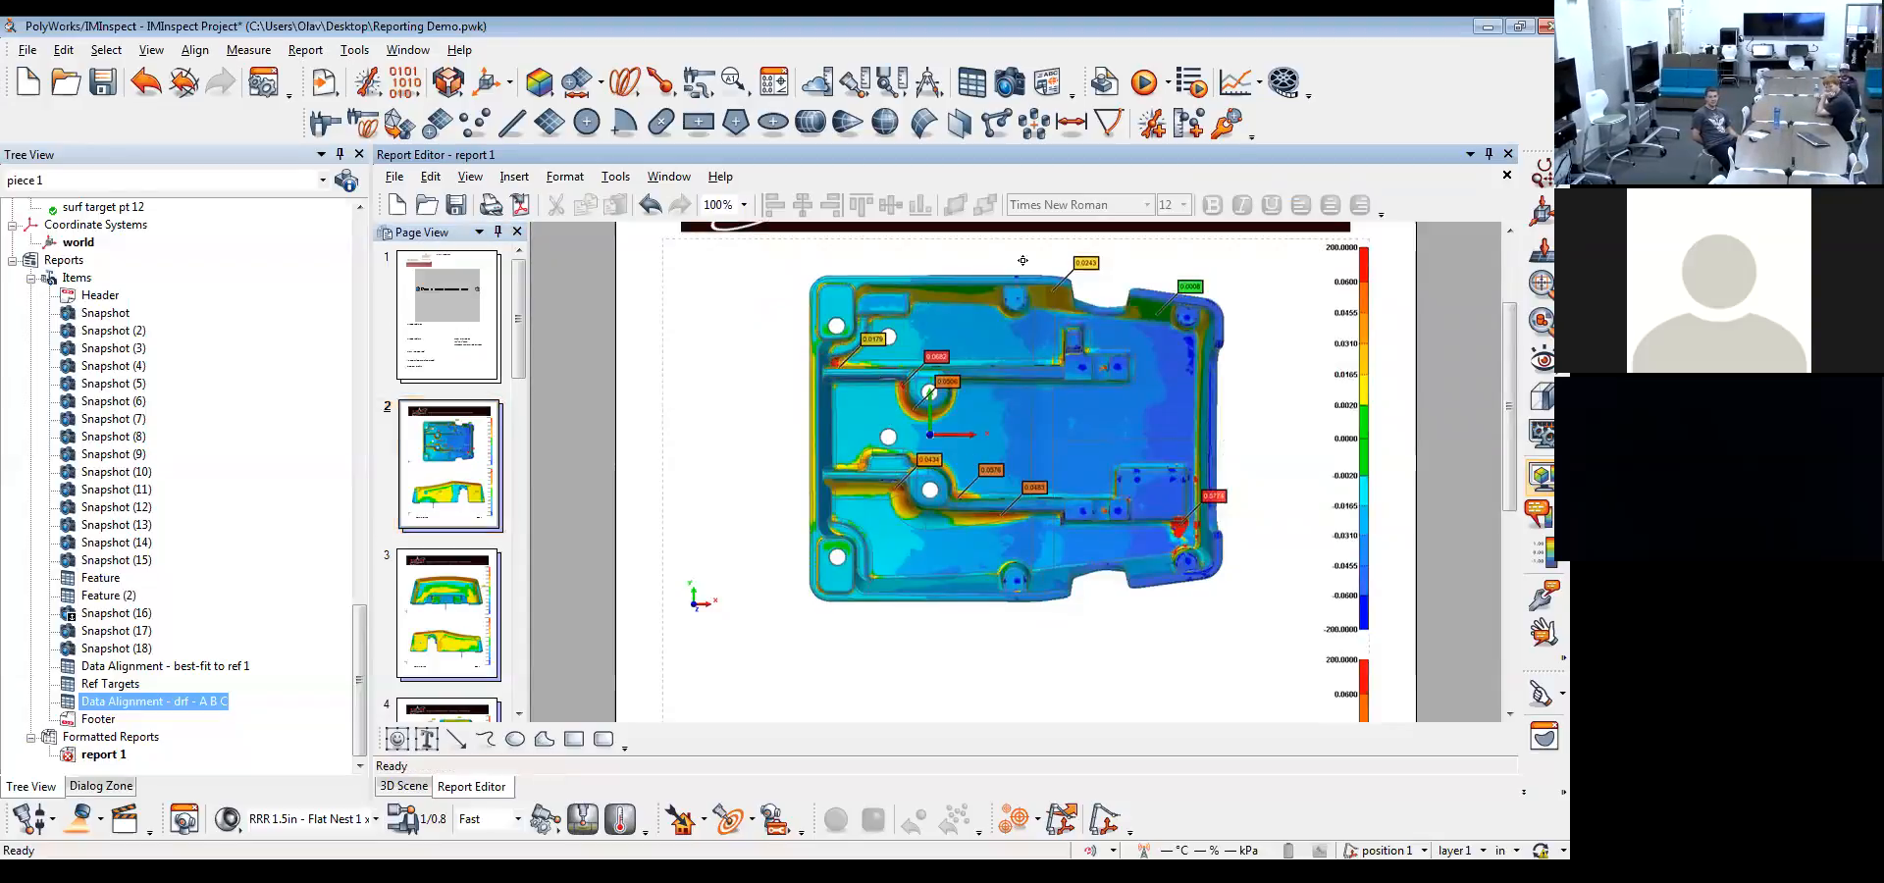
pyautogui.doubleClick(1036, 251)
pyautogui.moveTo(837, 361); pyautogui.dragTo(691, 260)
pyautogui.moveTo(1046, 255); pyautogui.dragTo(836, 362)
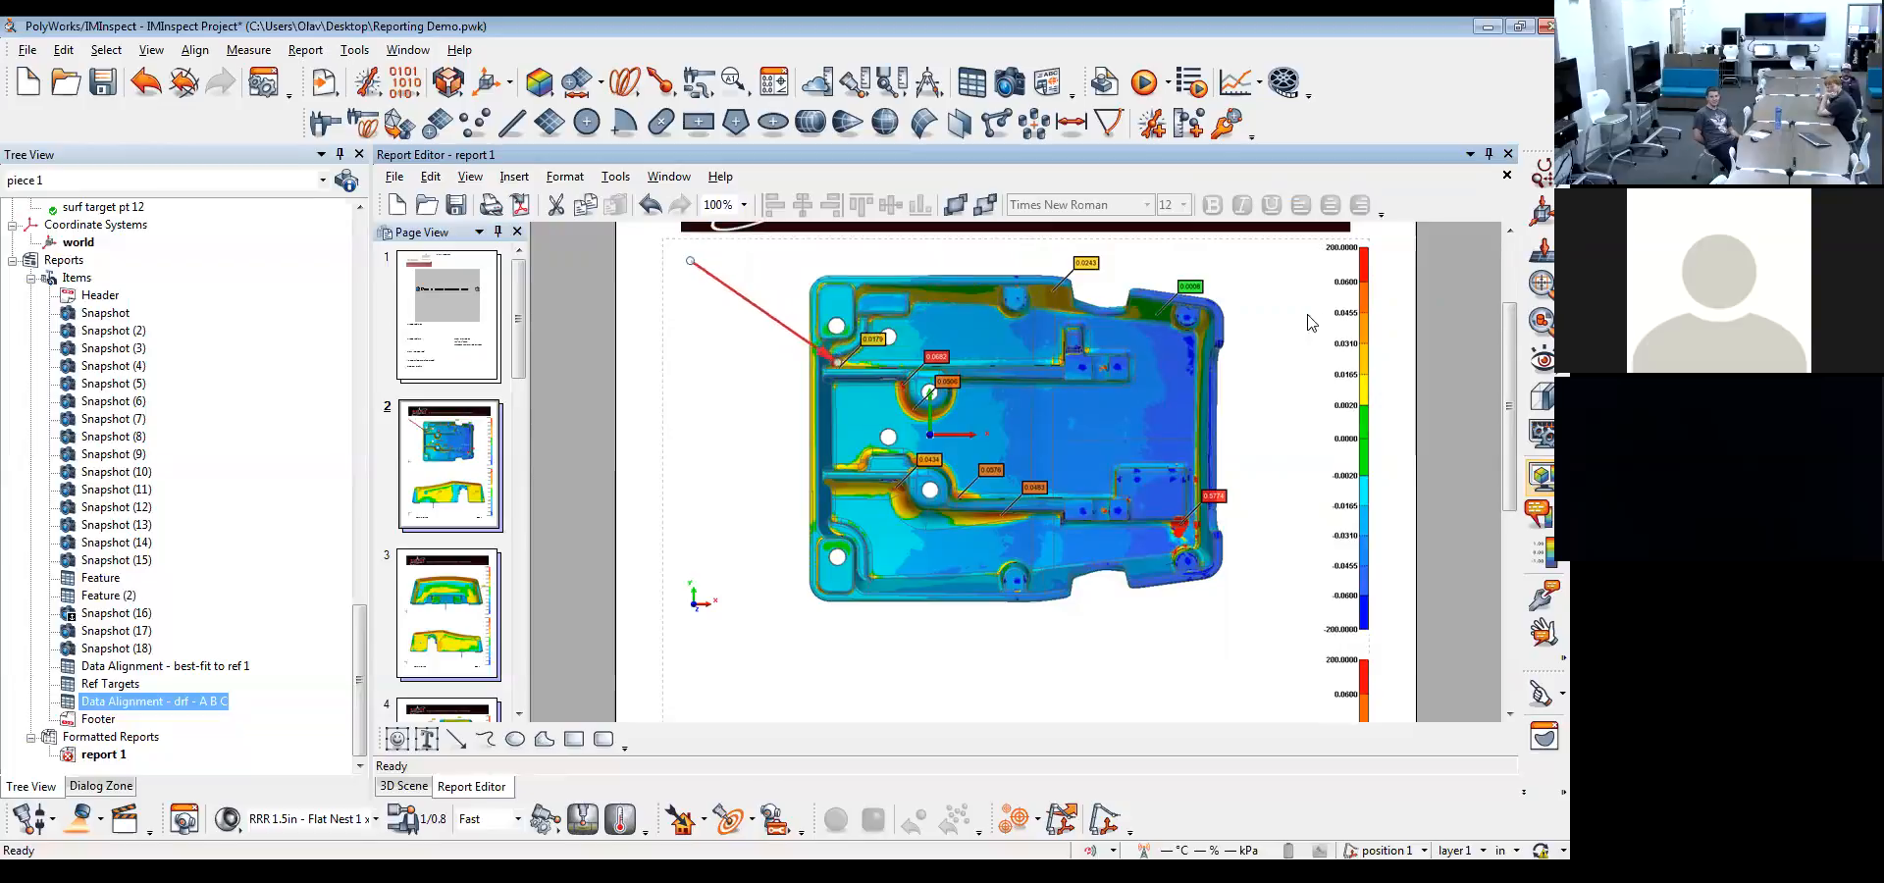
pyautogui.click(1401, 307)
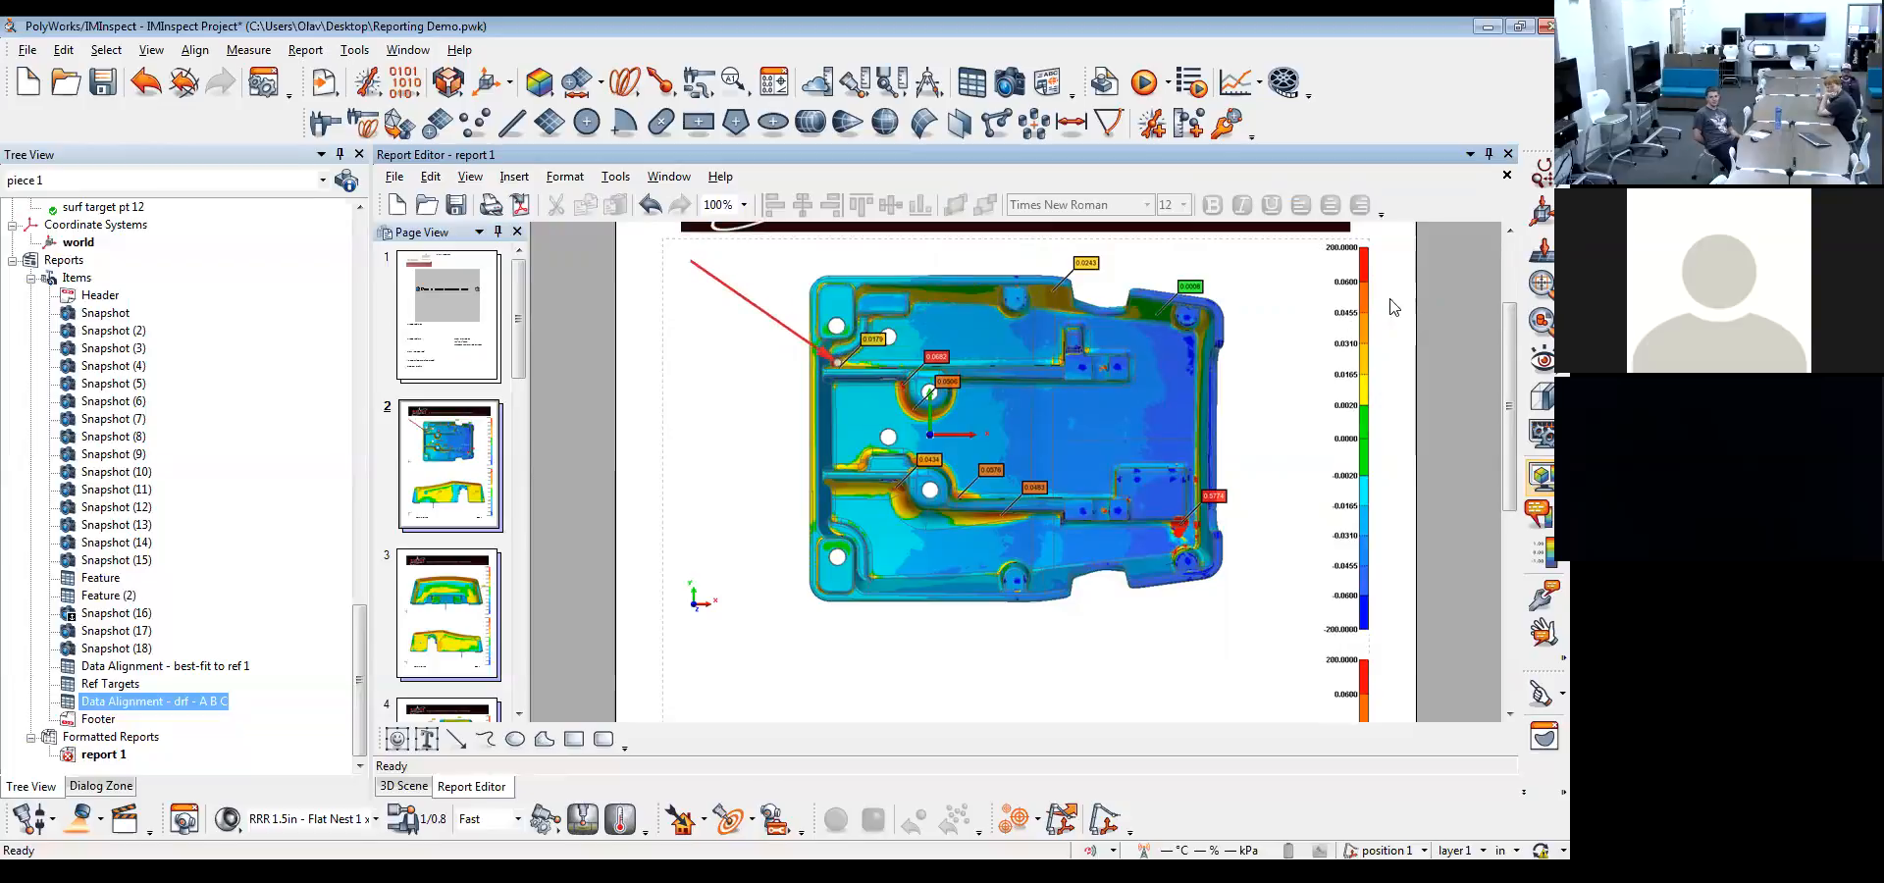
# Review the item creation options for text field alignment and font properties without changing them
pyautogui.rightClick(1020, 337)
pyautogui.moveTo(1125, 351)
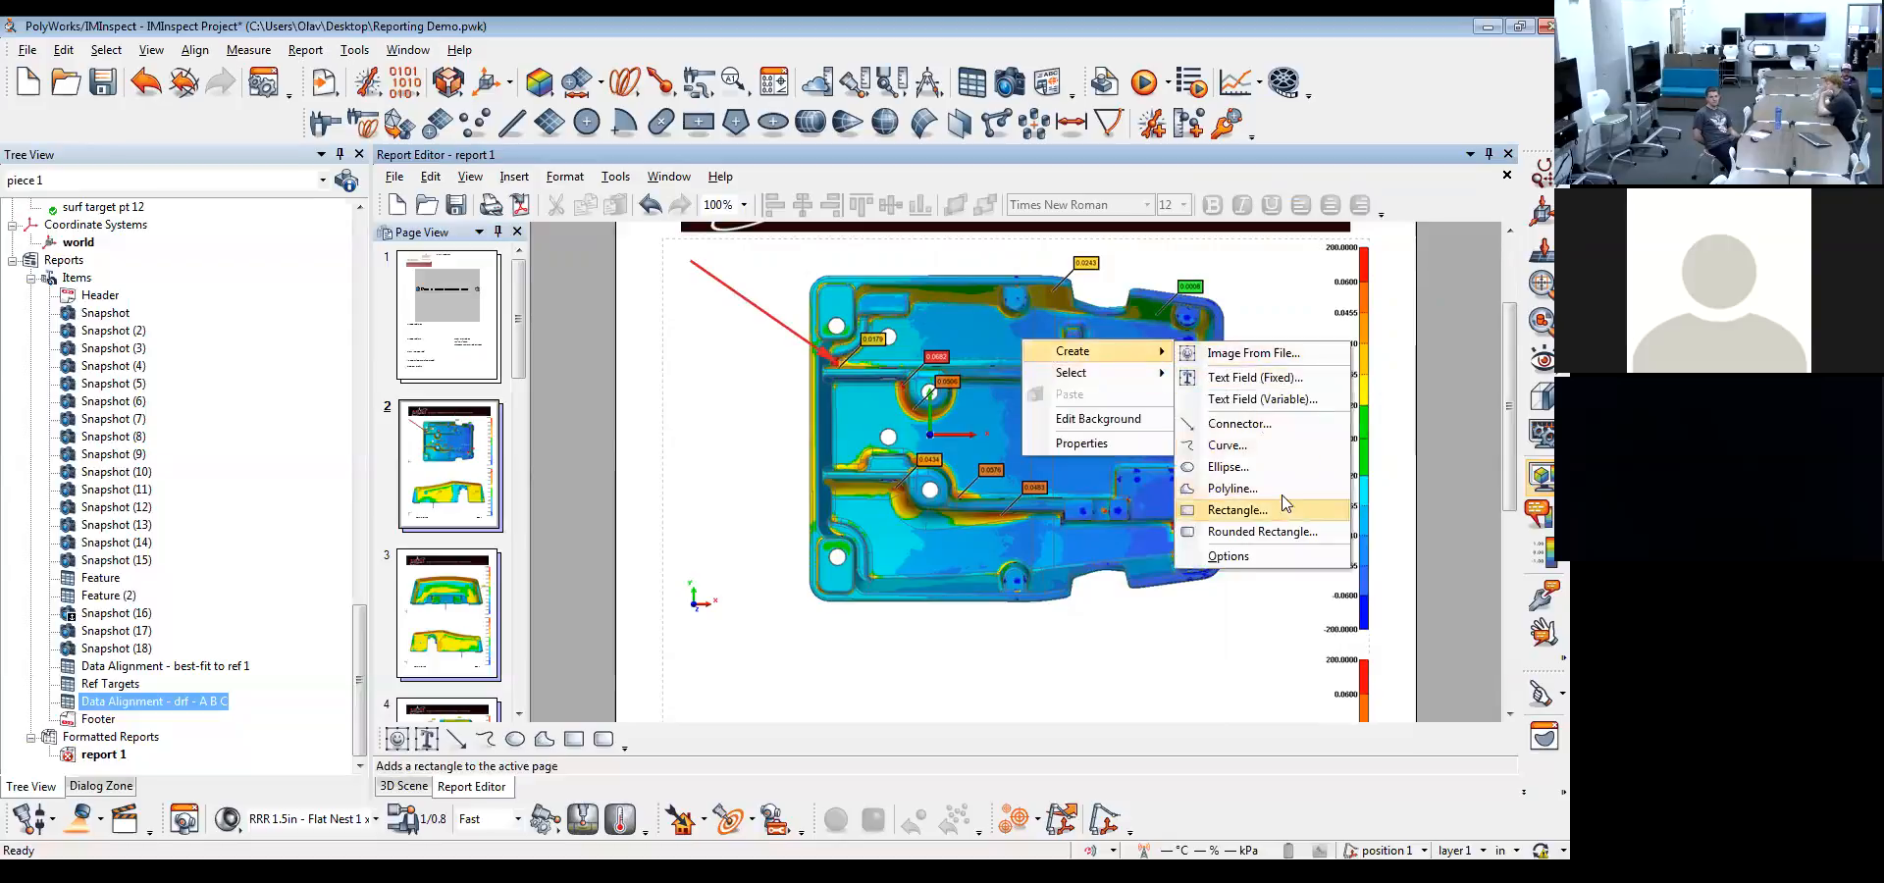
pyautogui.click(1285, 558)
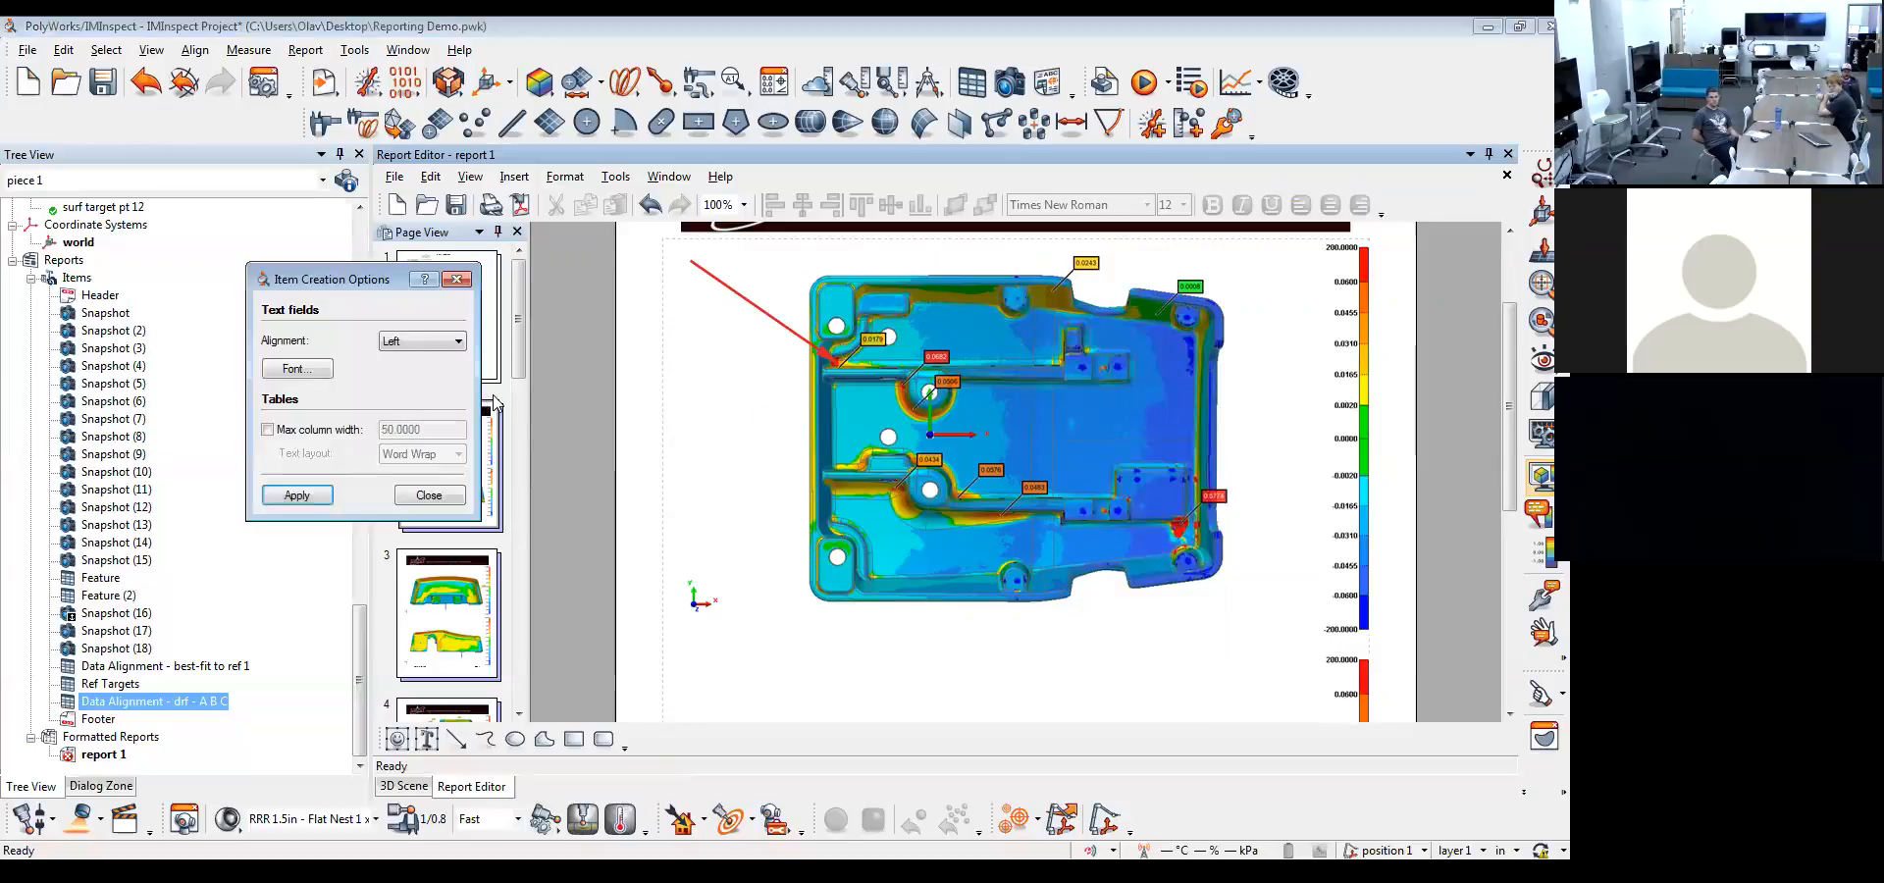
pyautogui.click(411, 350)
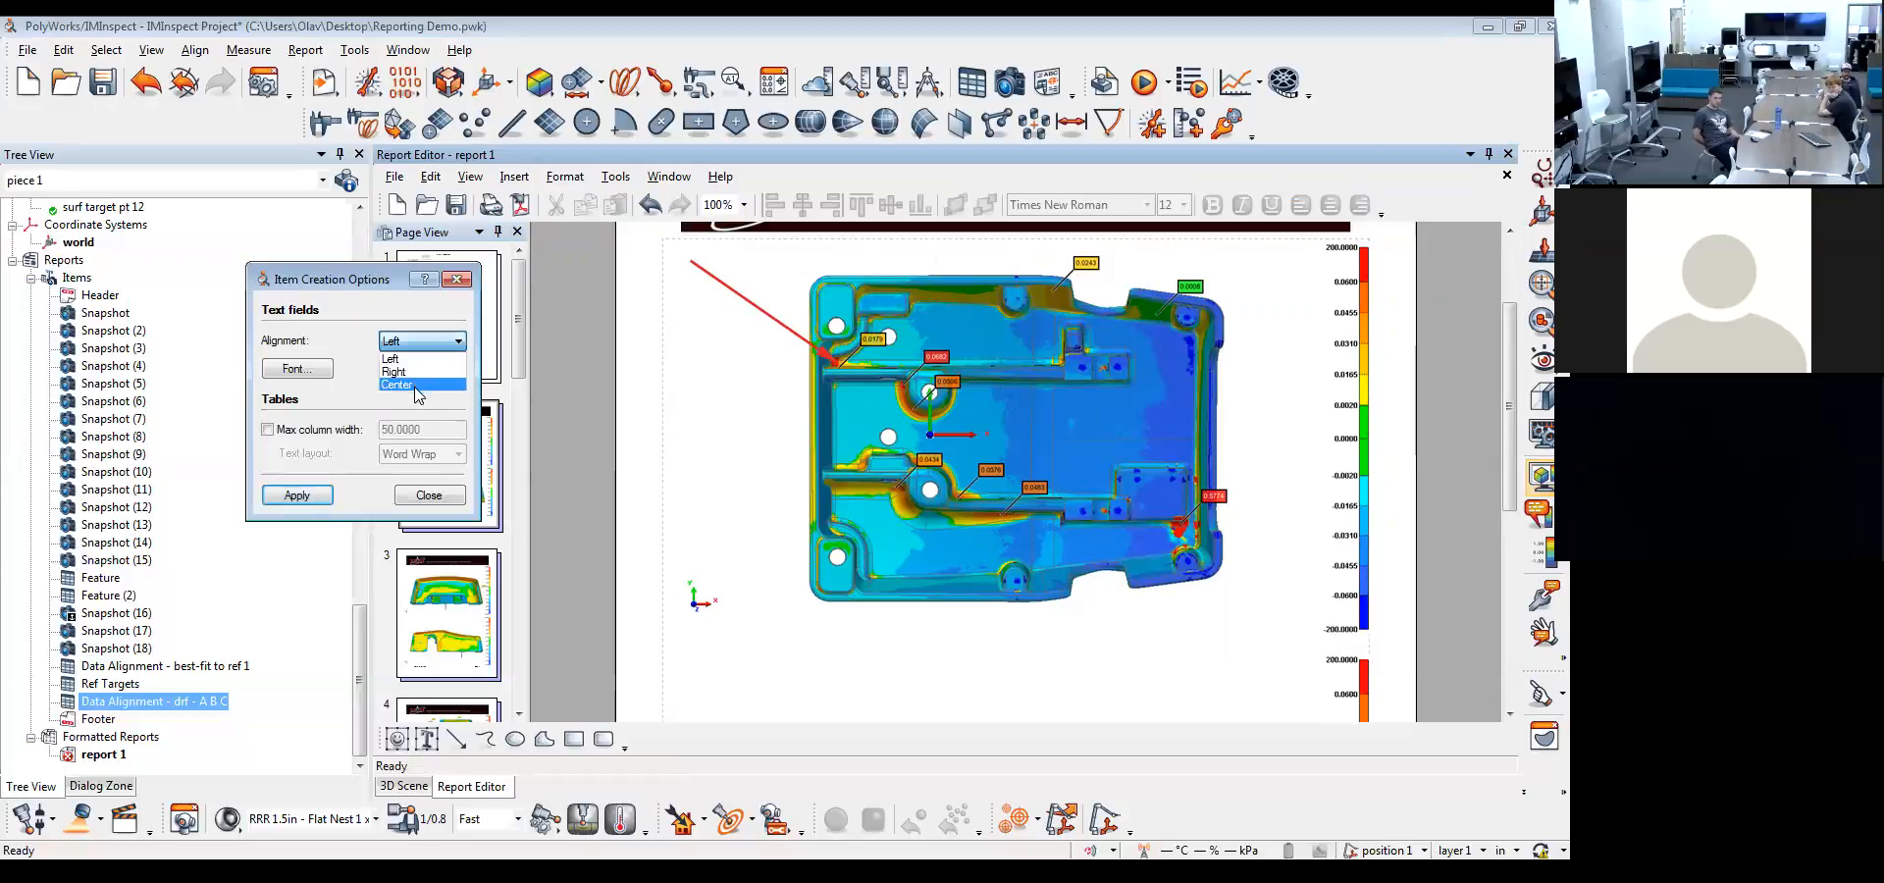
pyautogui.click(365, 364)
pyautogui.click(322, 365)
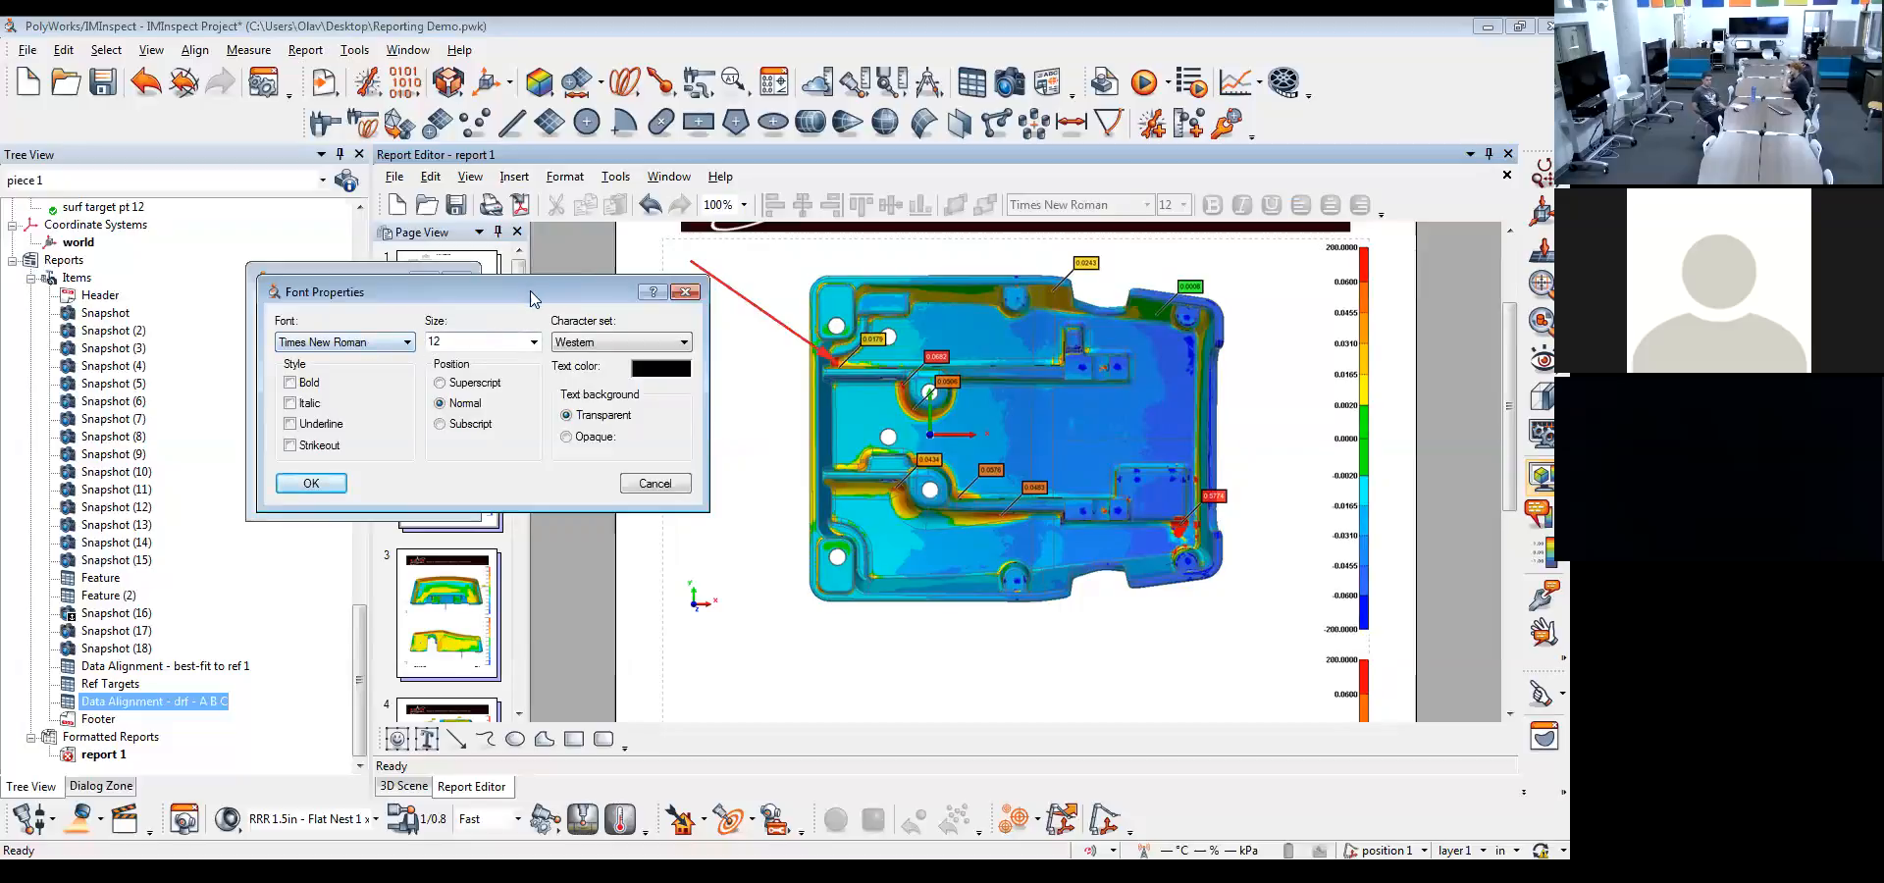
pyautogui.click(653, 484)
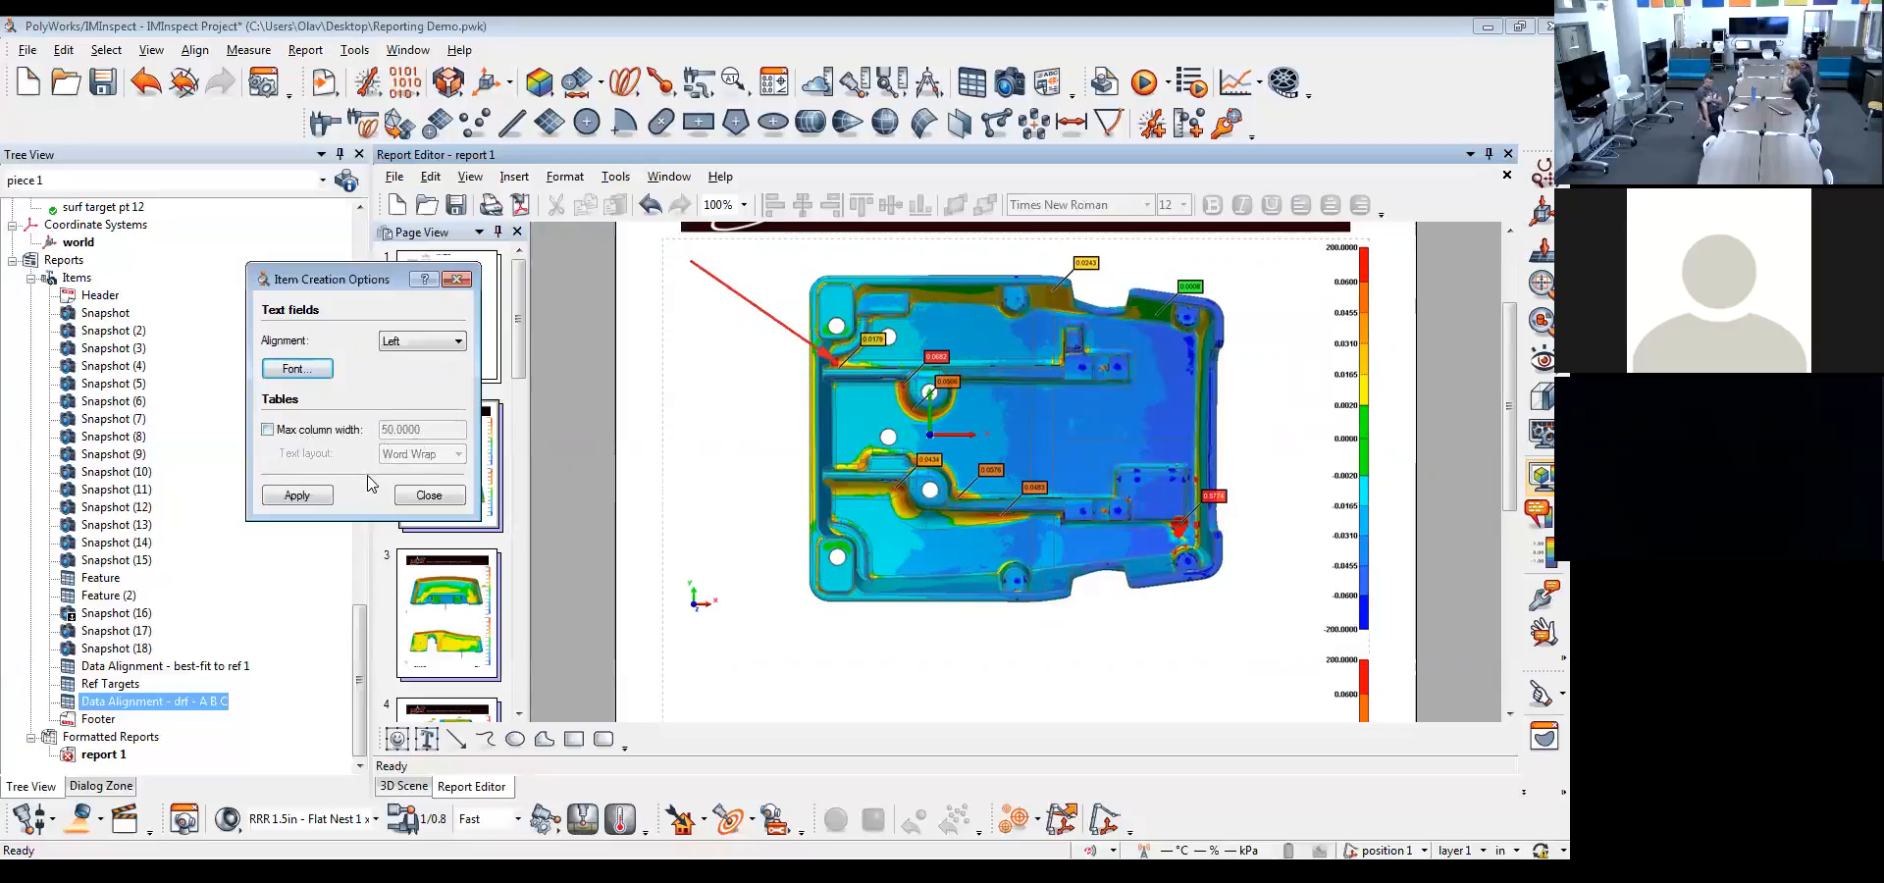
pyautogui.click(423, 497)
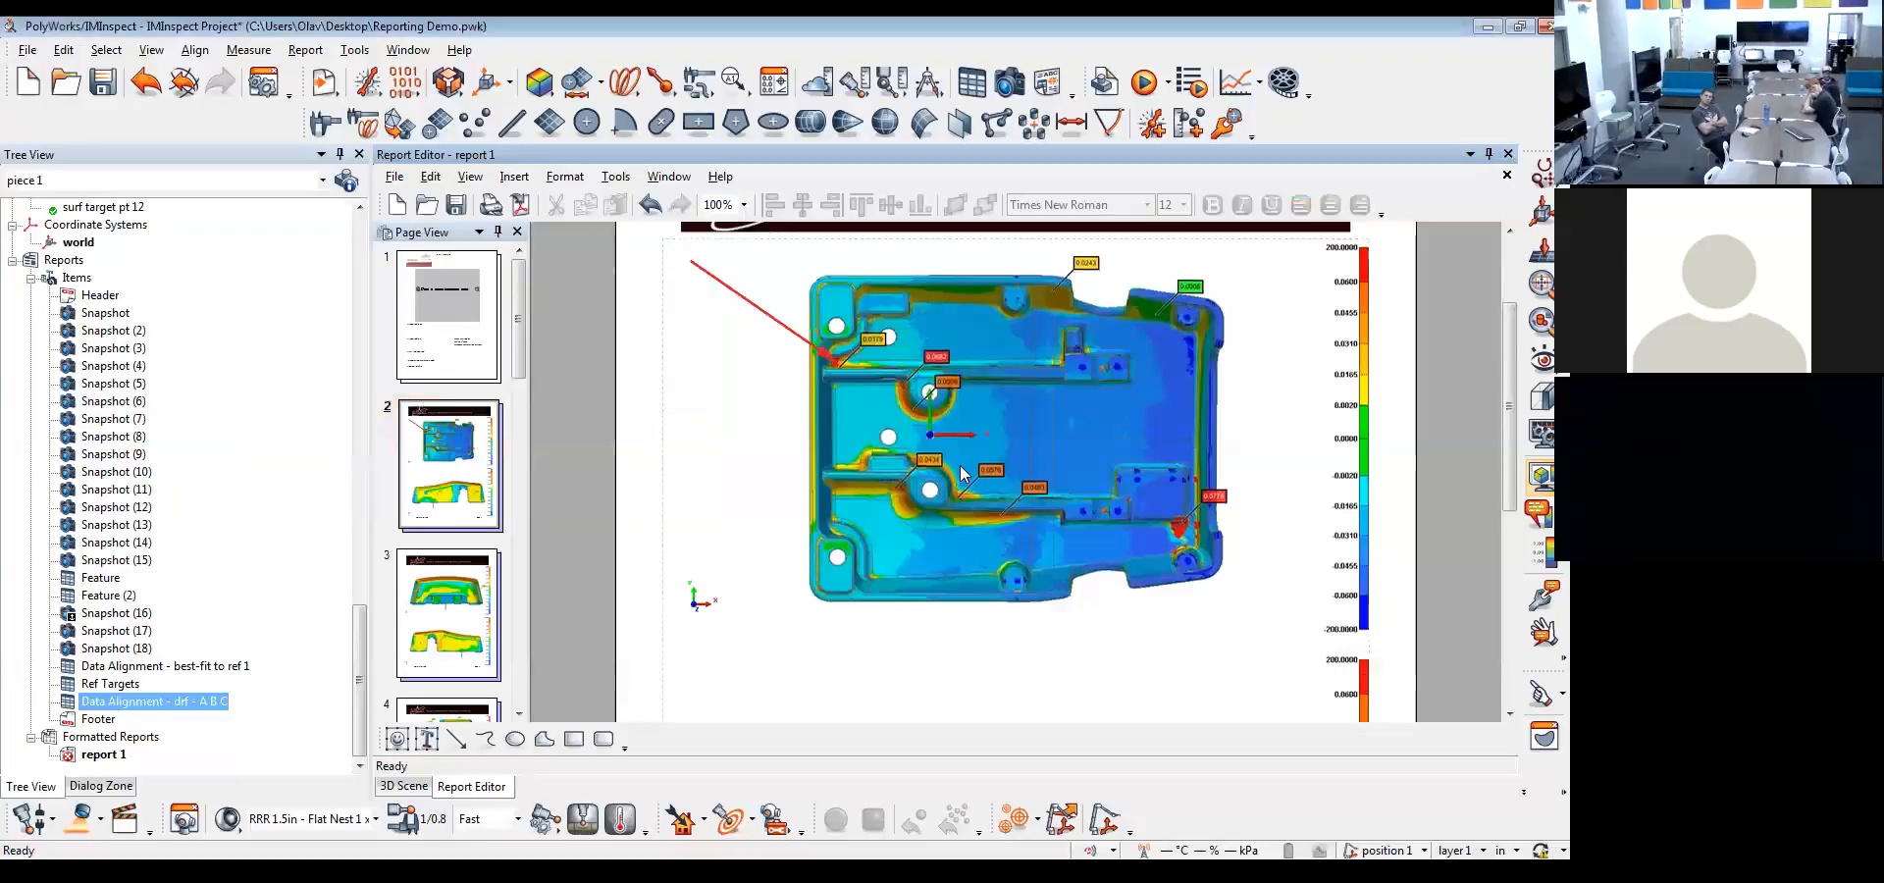
# Set the report title property to "ISO doc 1" and enter the author's name
pyautogui.scroll(2, 977, 441)
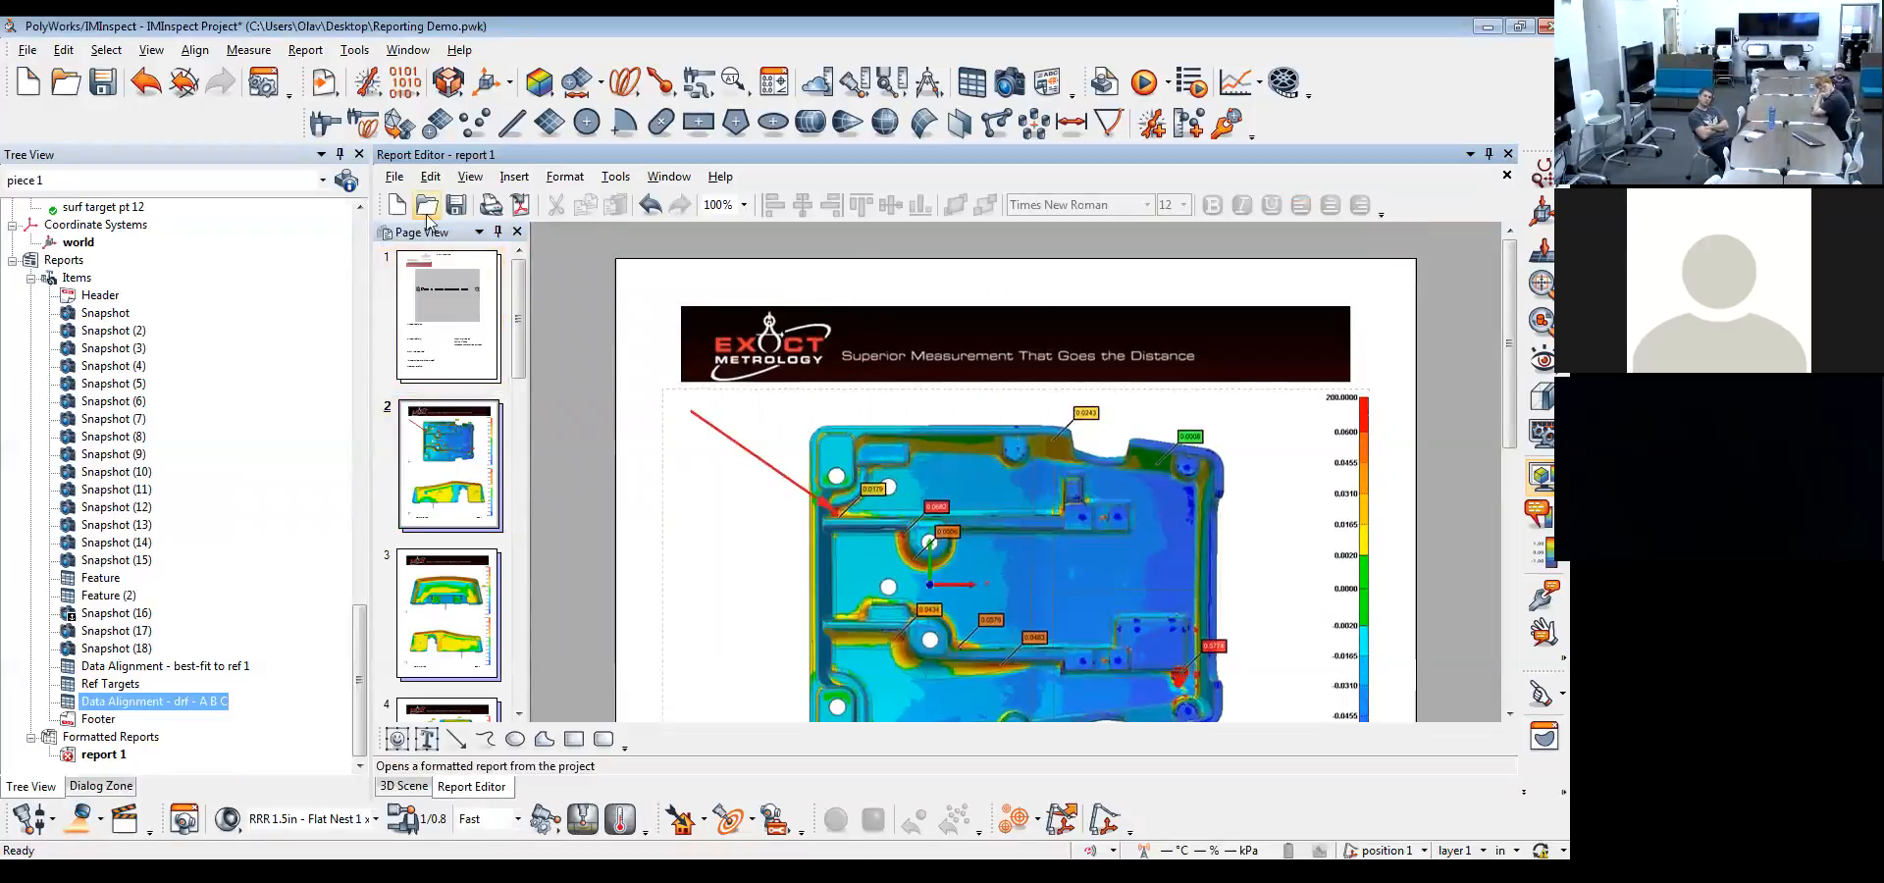
pyautogui.click(489, 354)
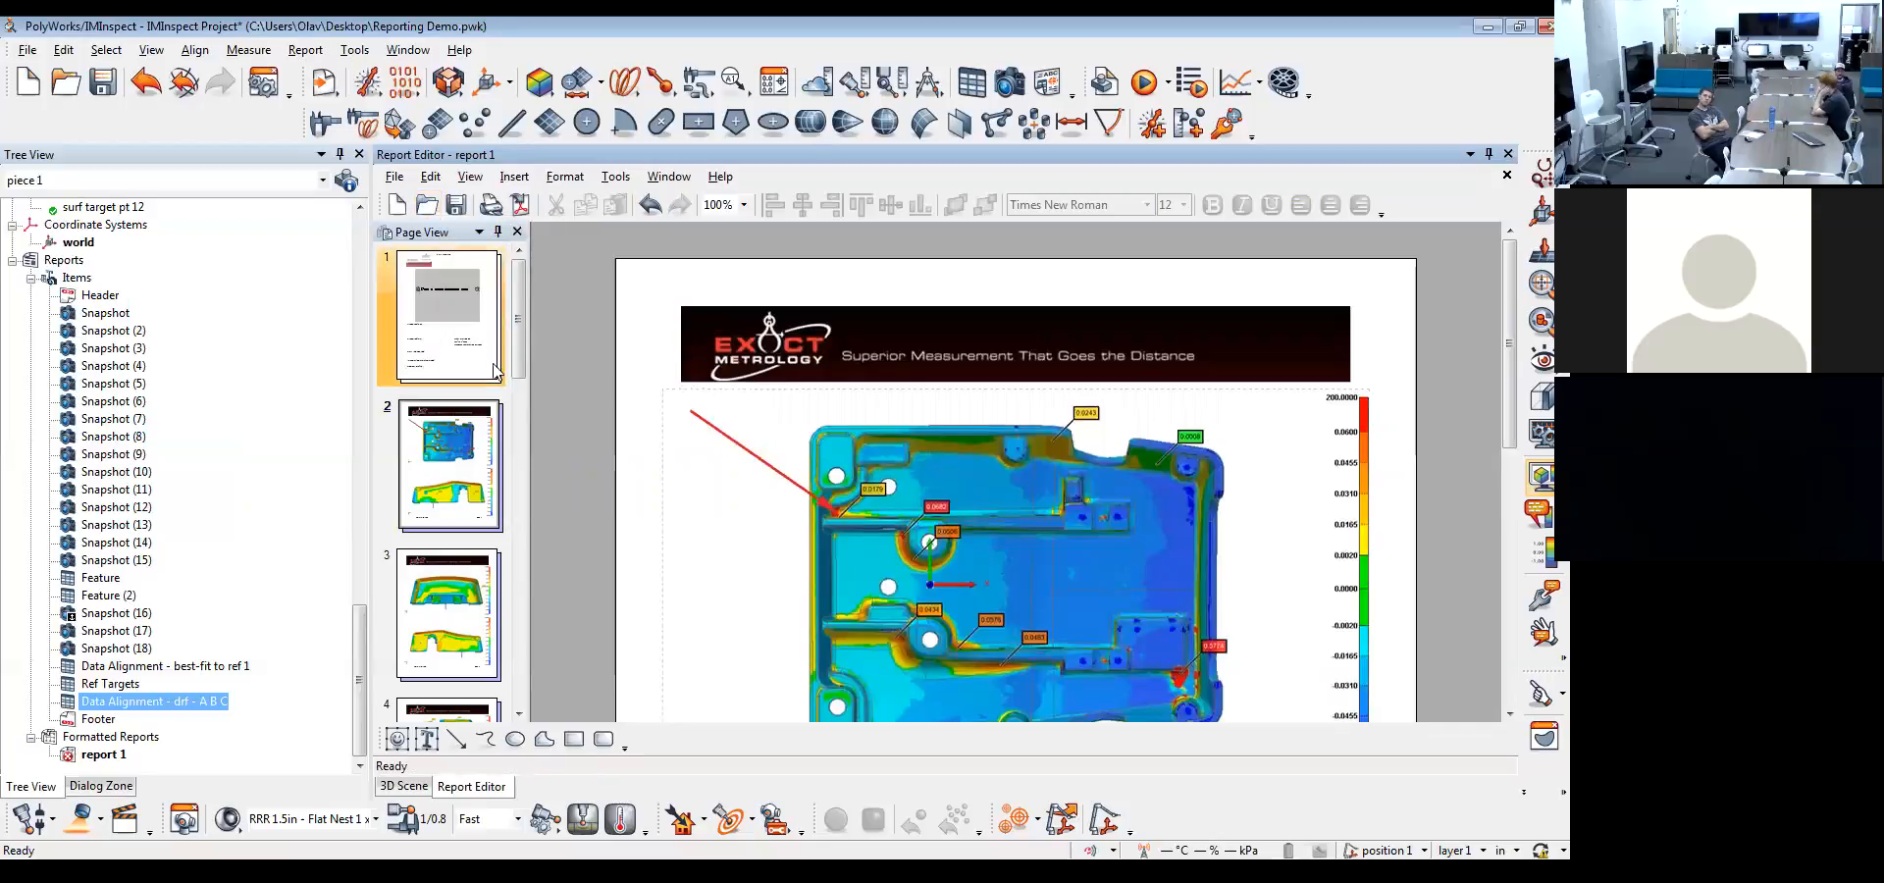
pyautogui.scroll(-5, 961, 357)
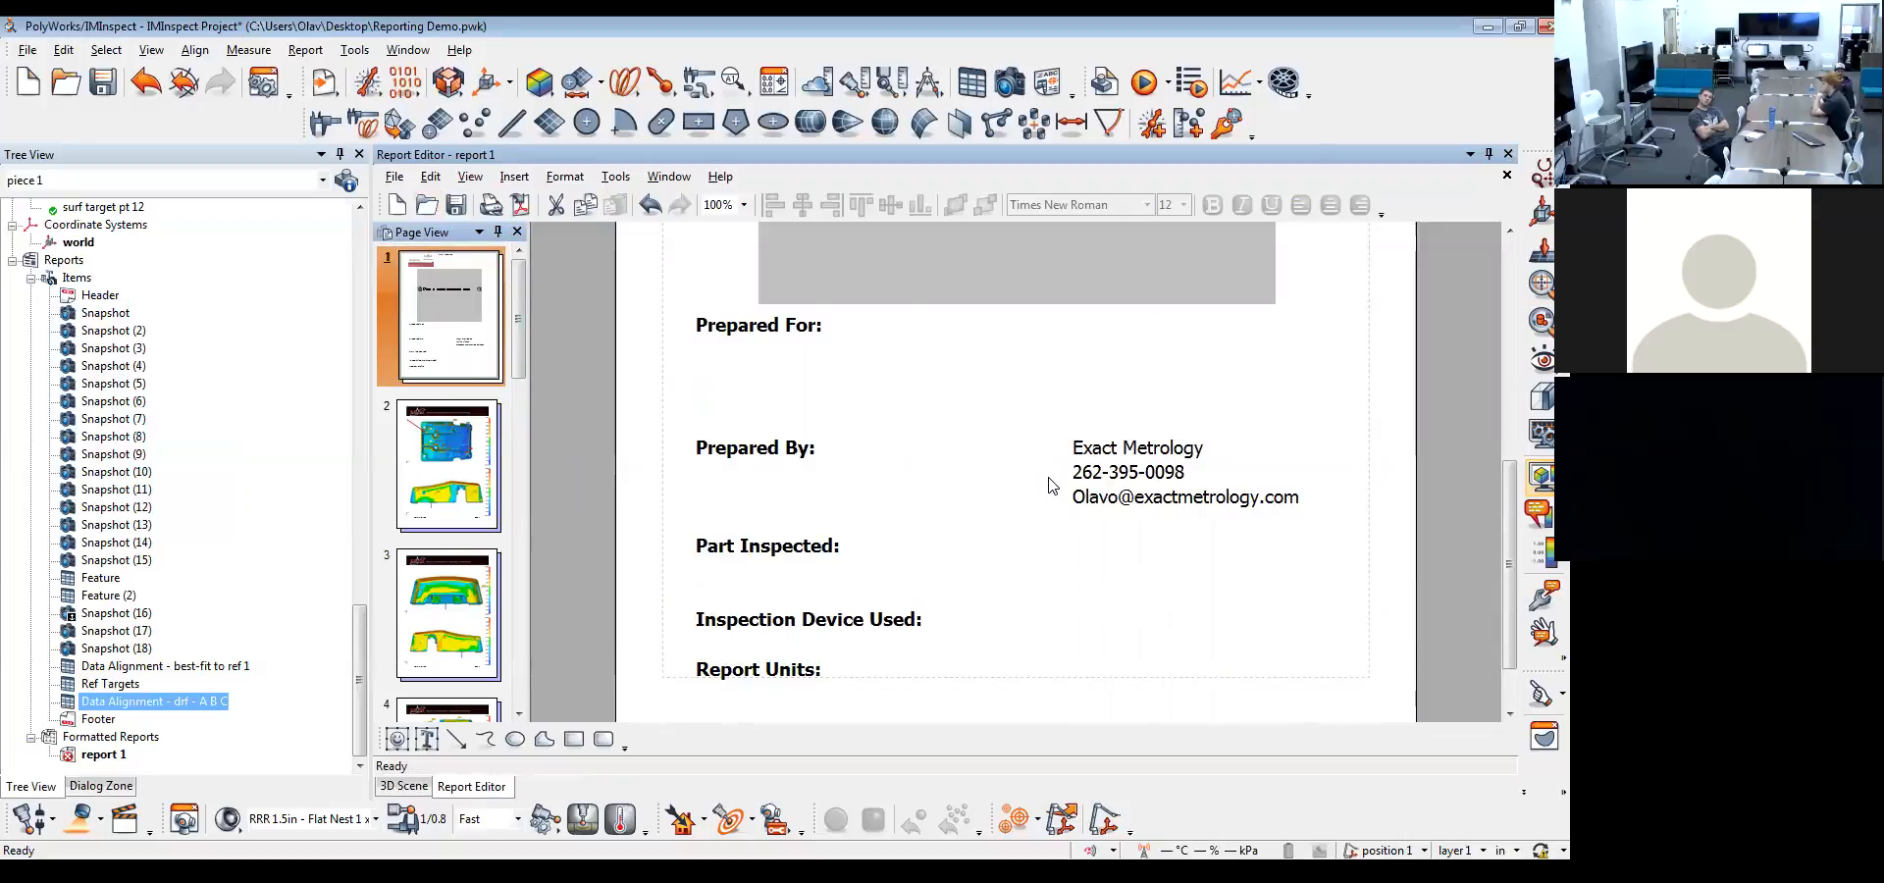
pyautogui.scroll(-1, 1052, 484)
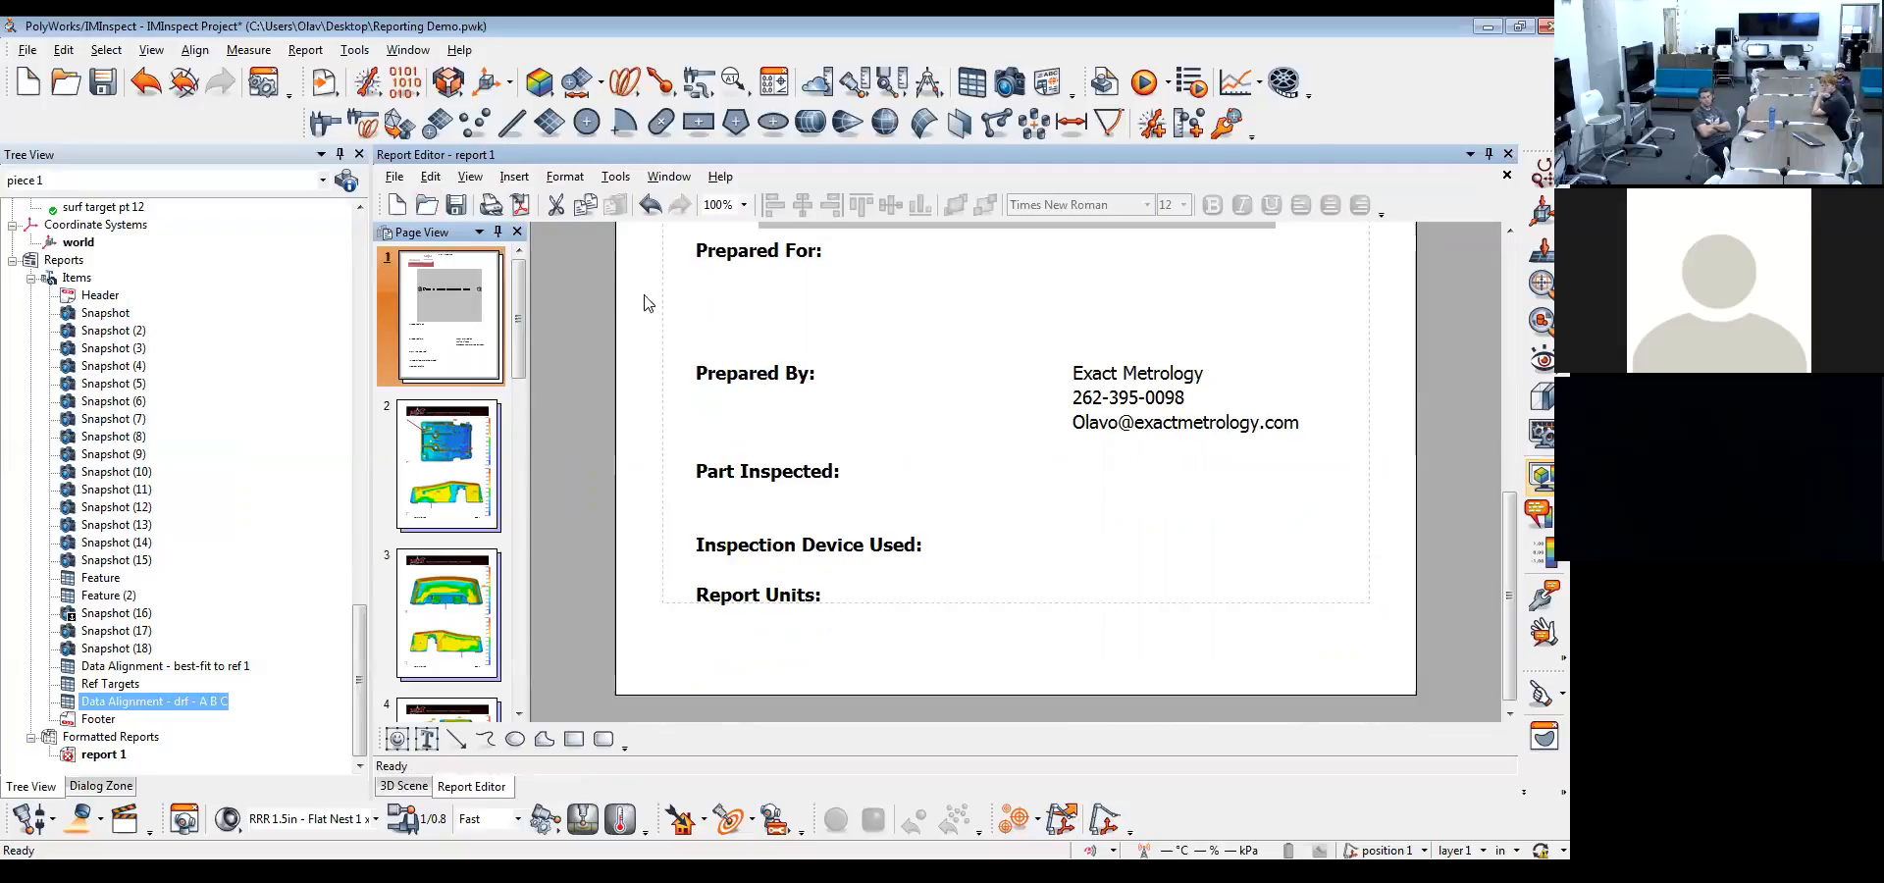
pyautogui.click(395, 184)
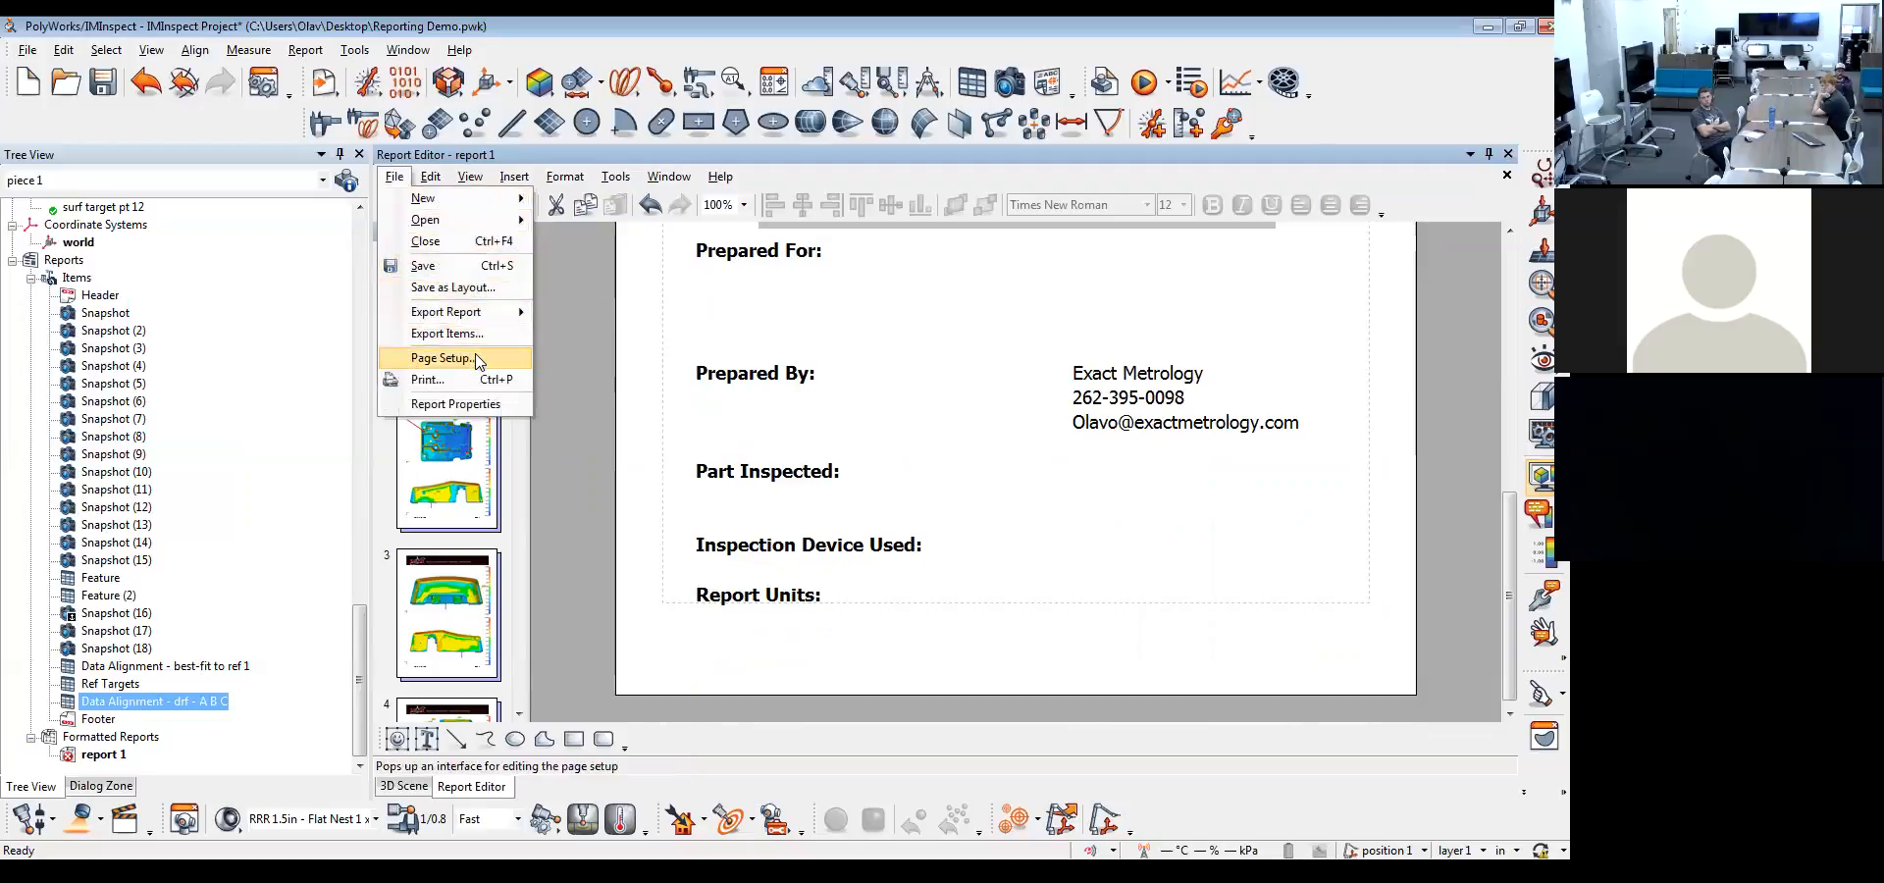
pyautogui.click(456, 404)
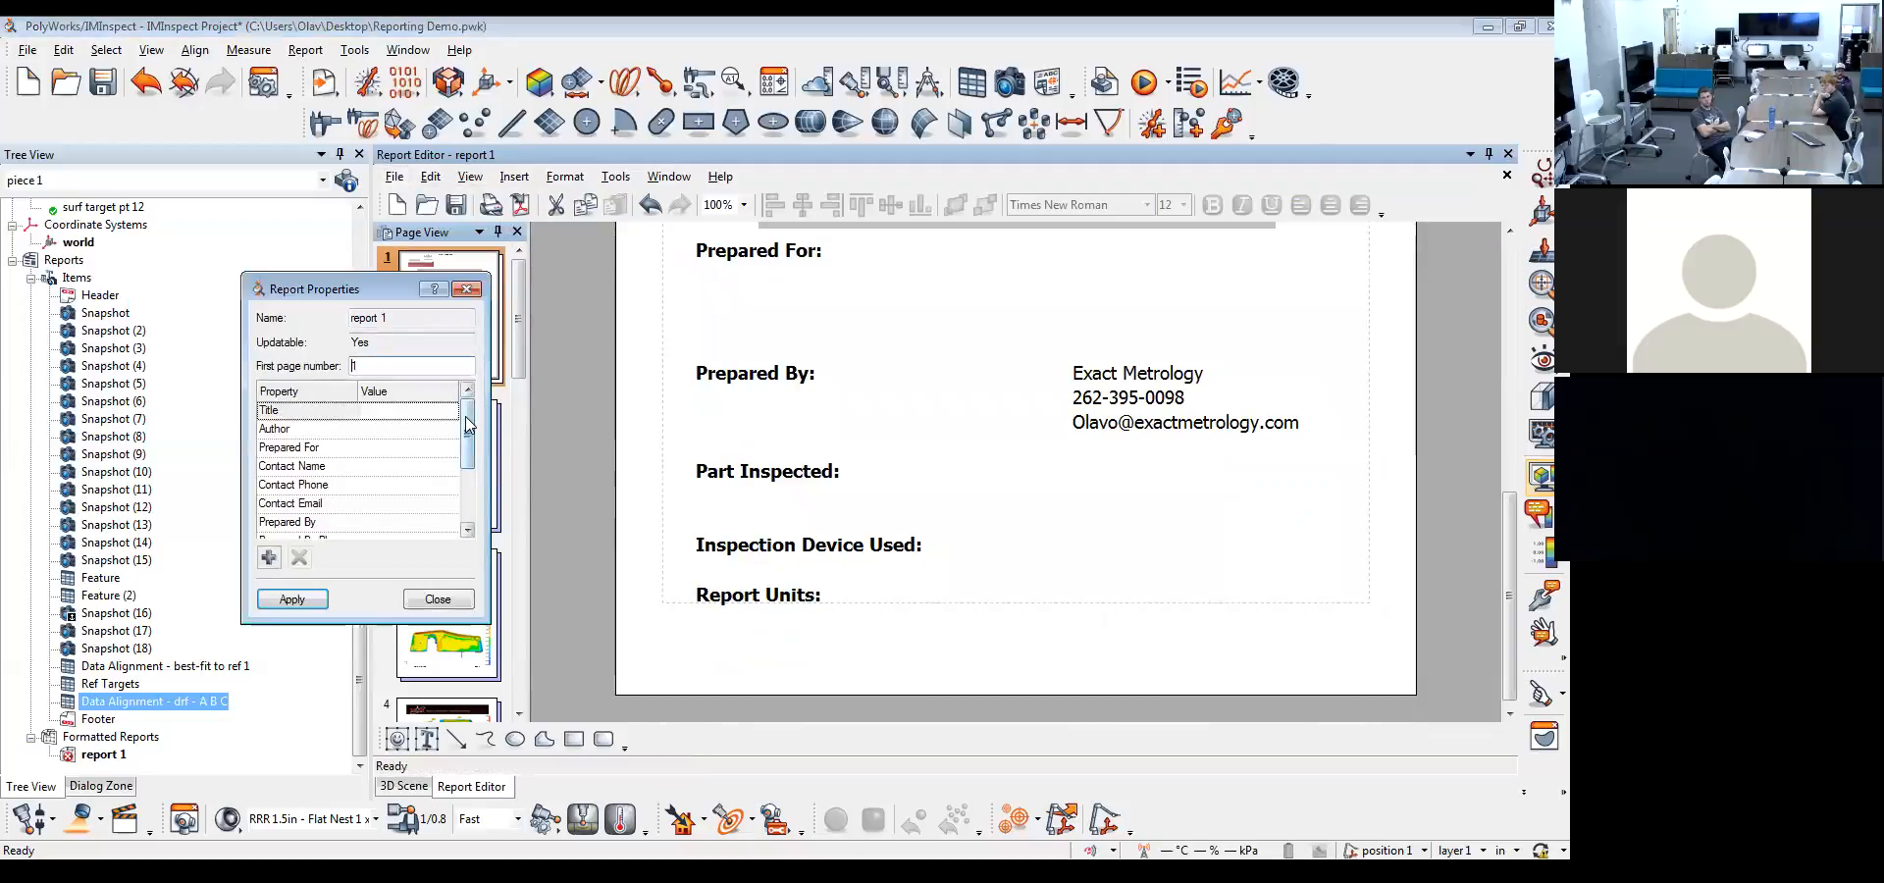
pyautogui.click(390, 410)
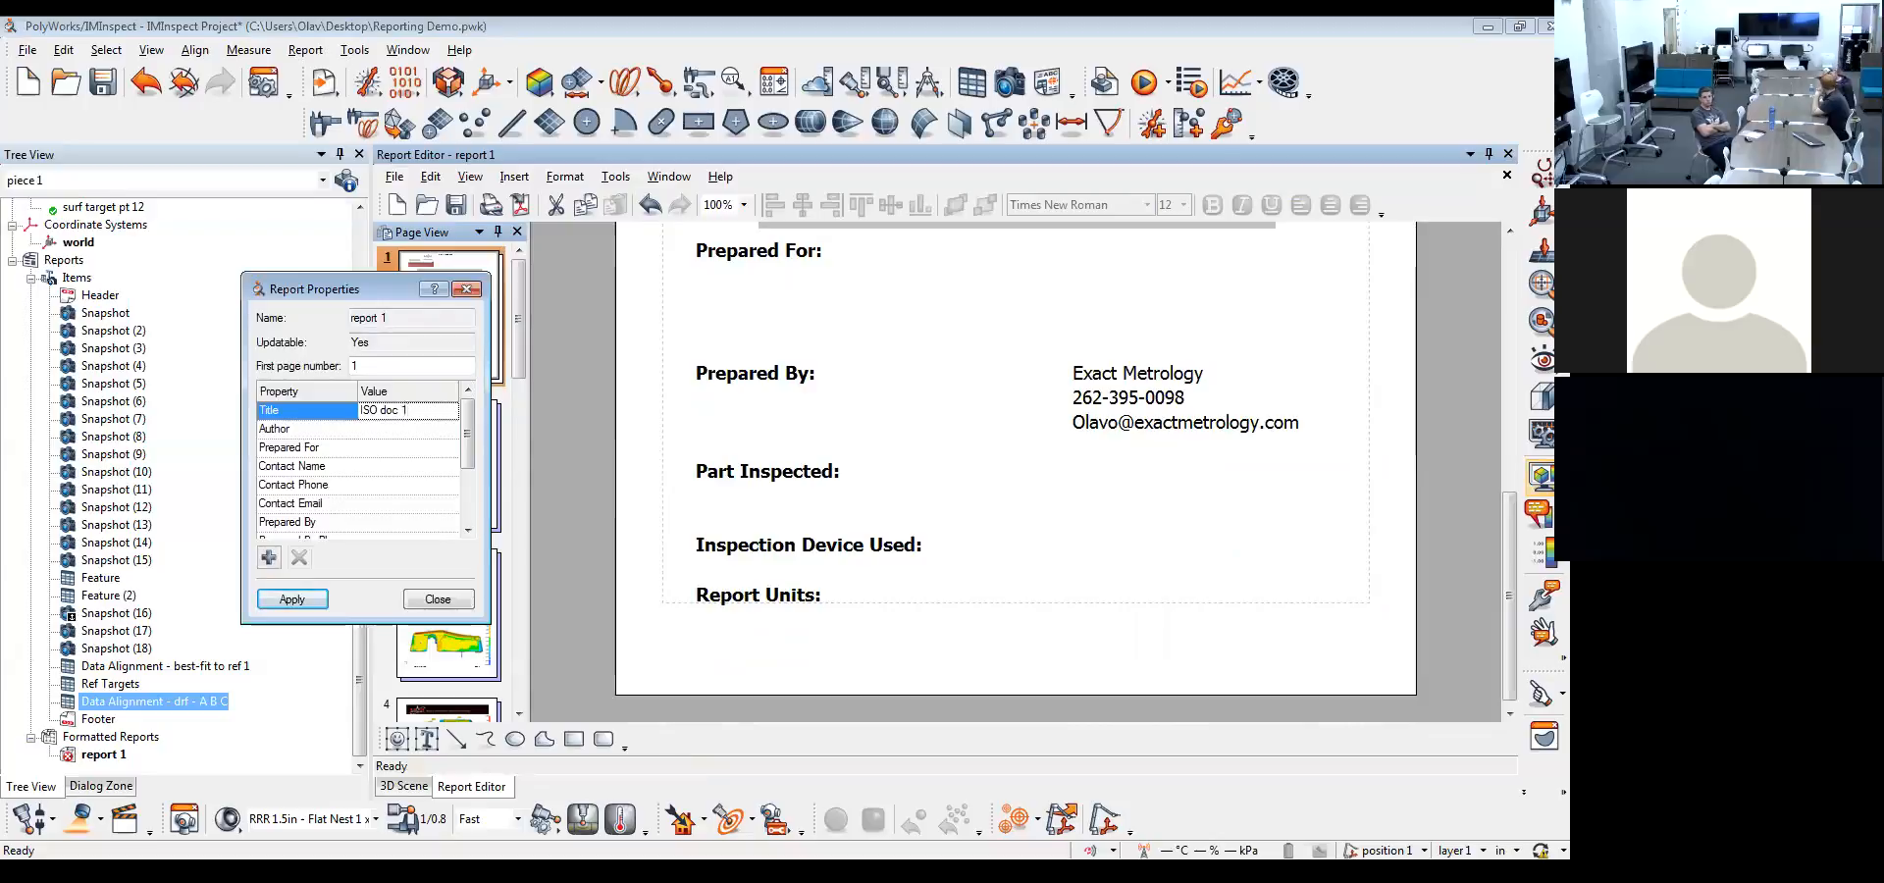
pyautogui.click(400, 429)
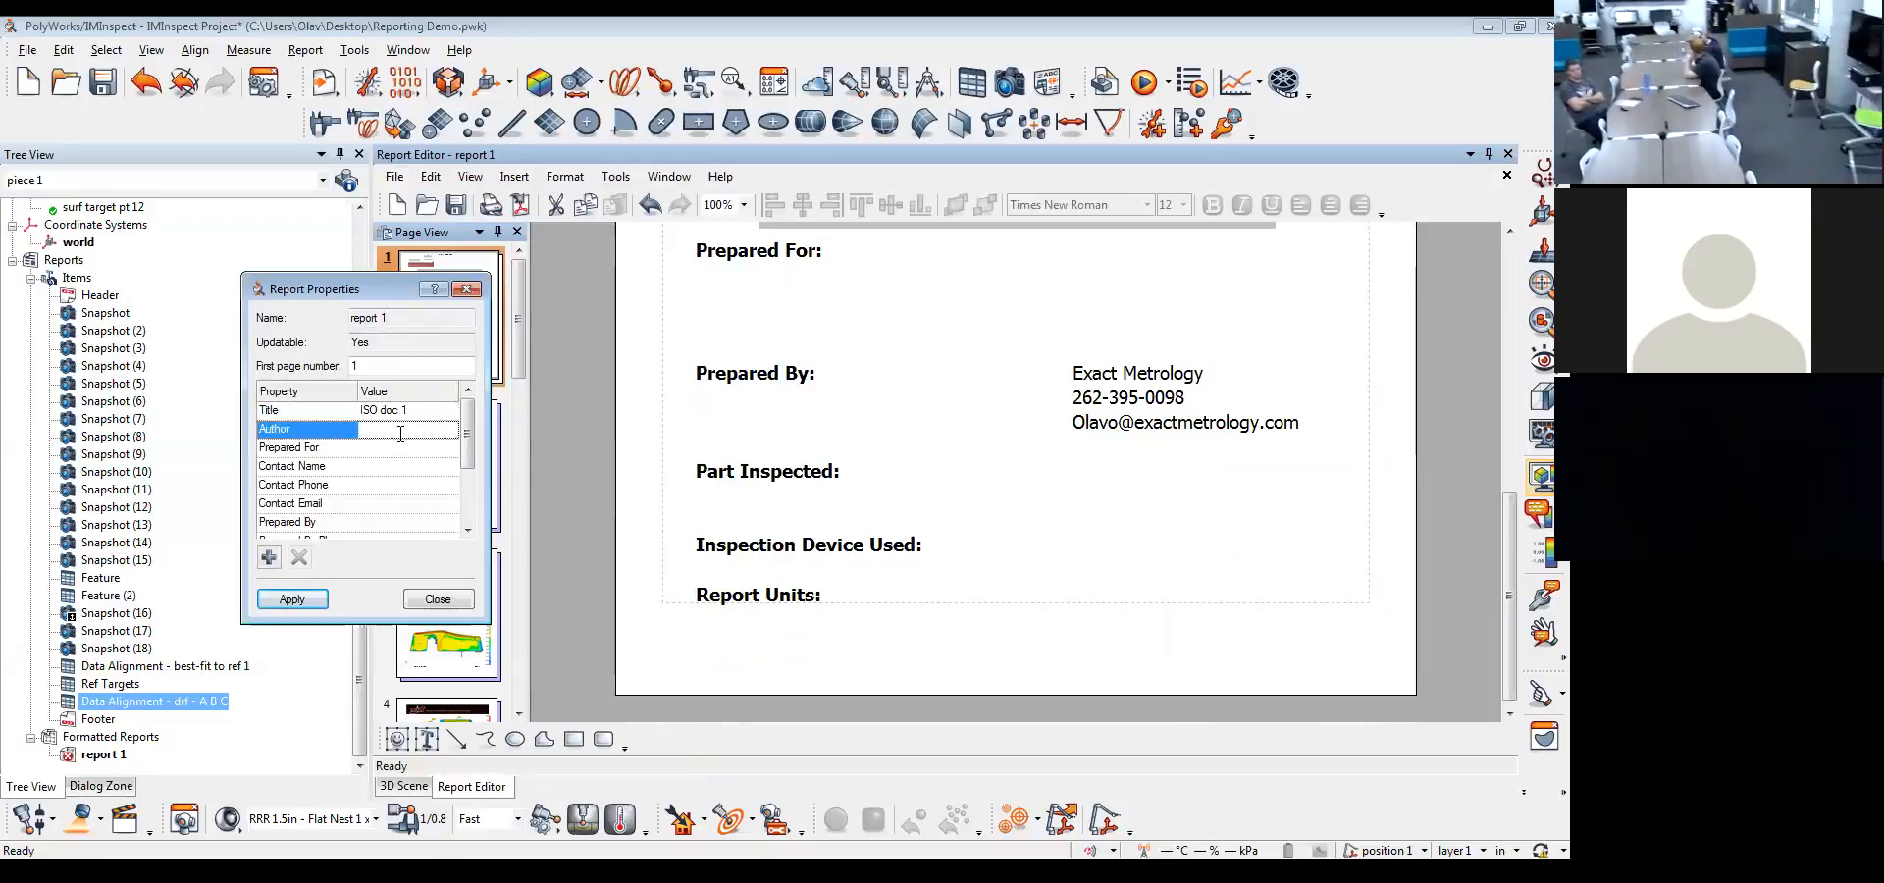
pyautogui.write('Olav')
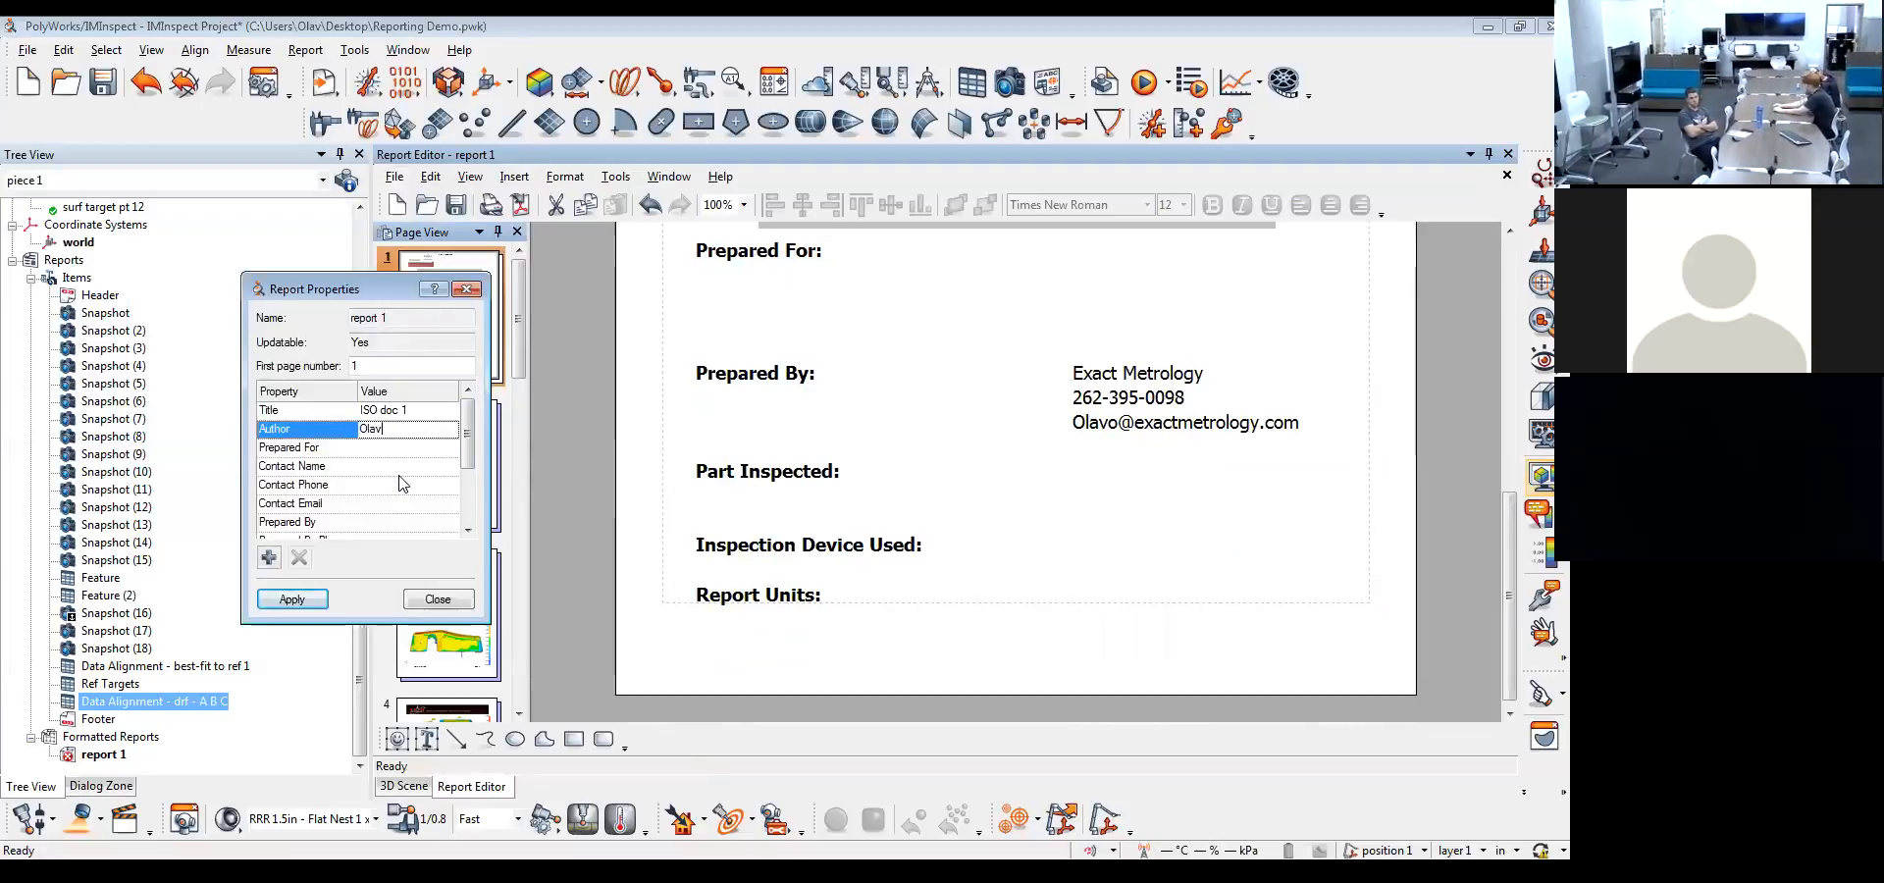
# Add a custom report property named "ISO Cert Date" with the value 2016 and apply the report properties
pyautogui.click(269, 558)
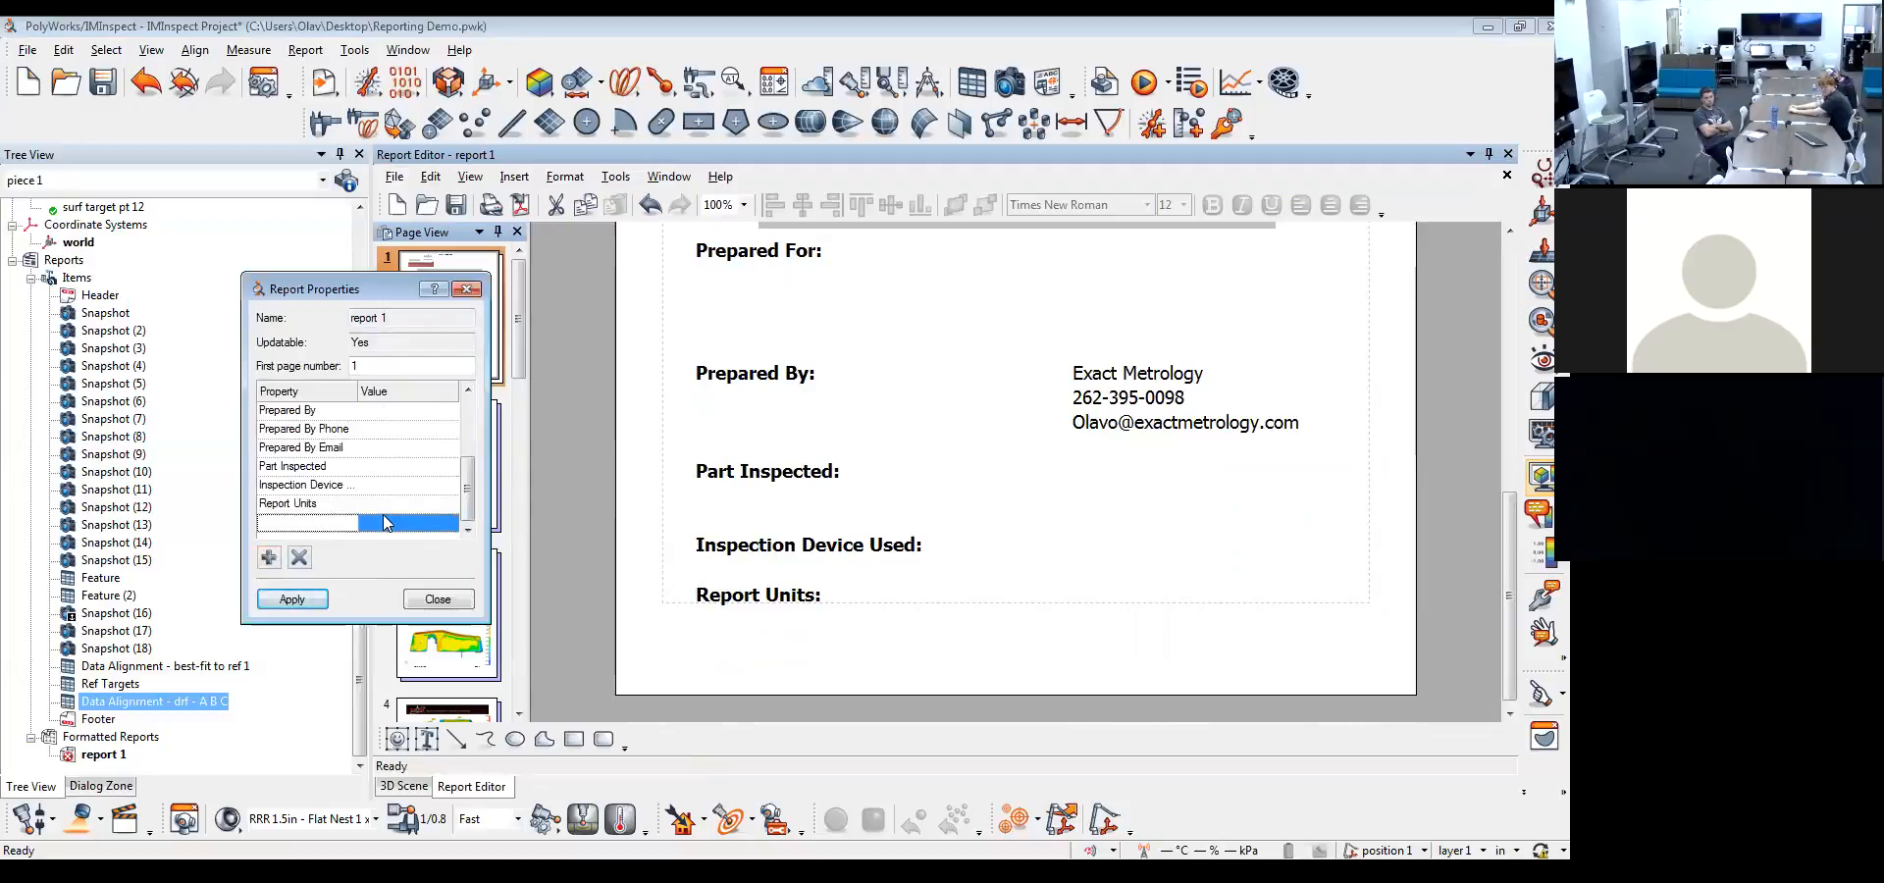
pyautogui.write('ISO')
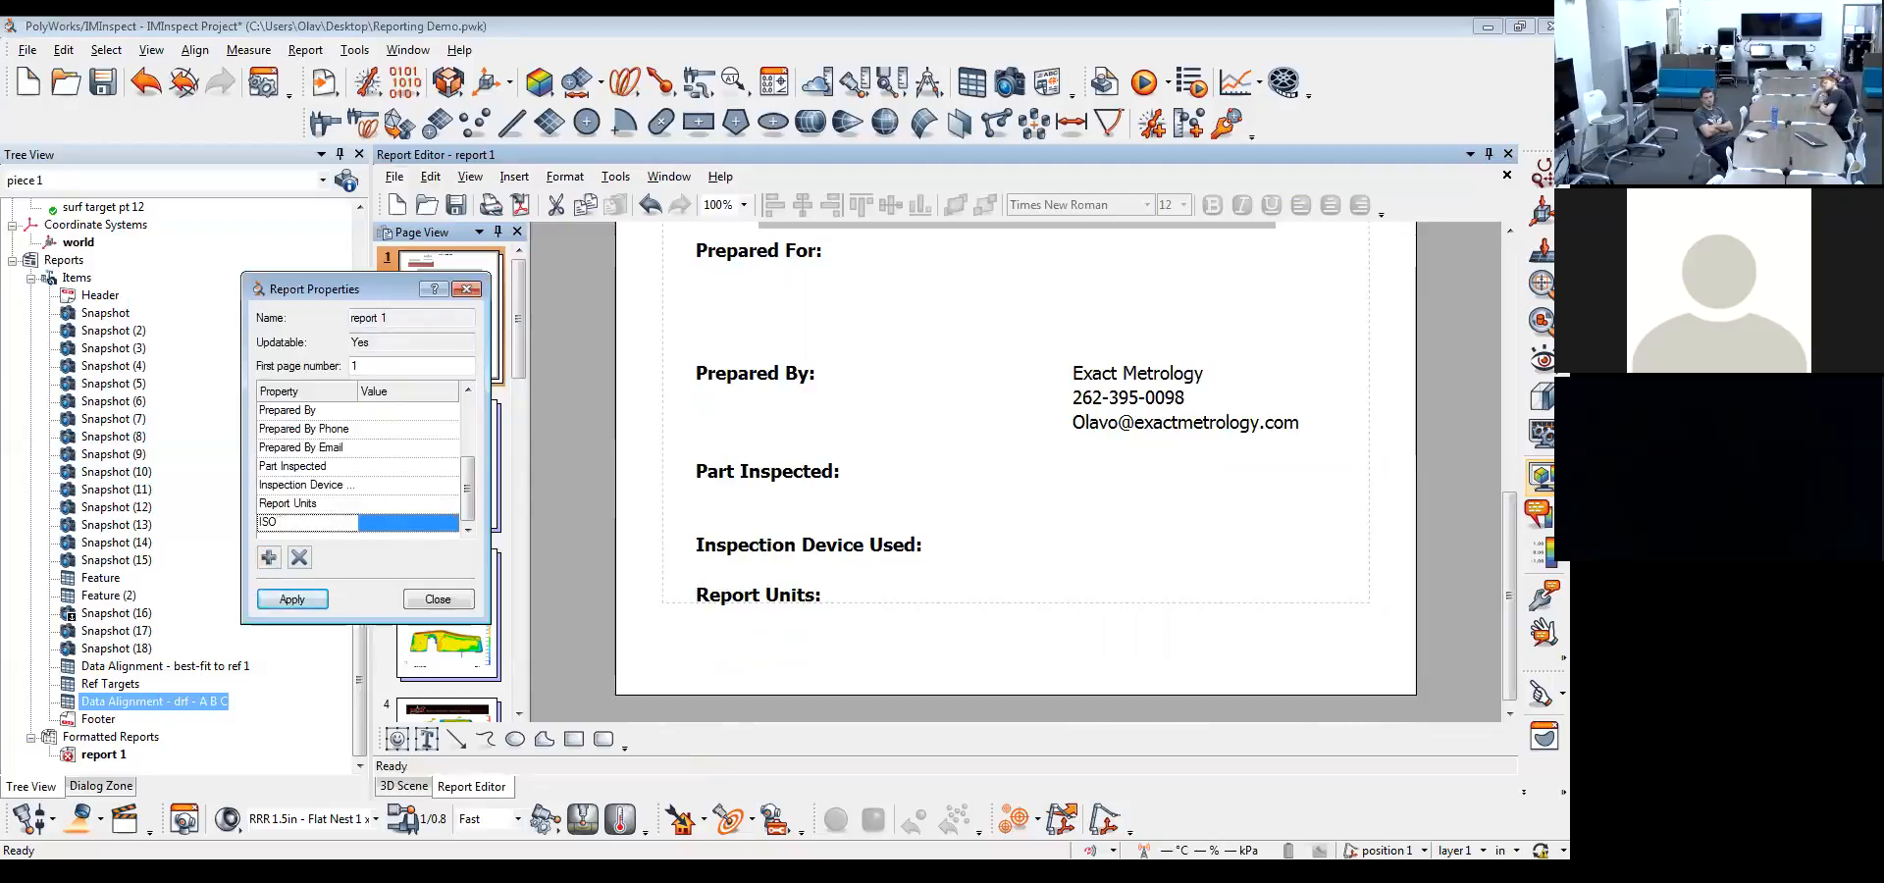
pyautogui.write(' Cert Date')
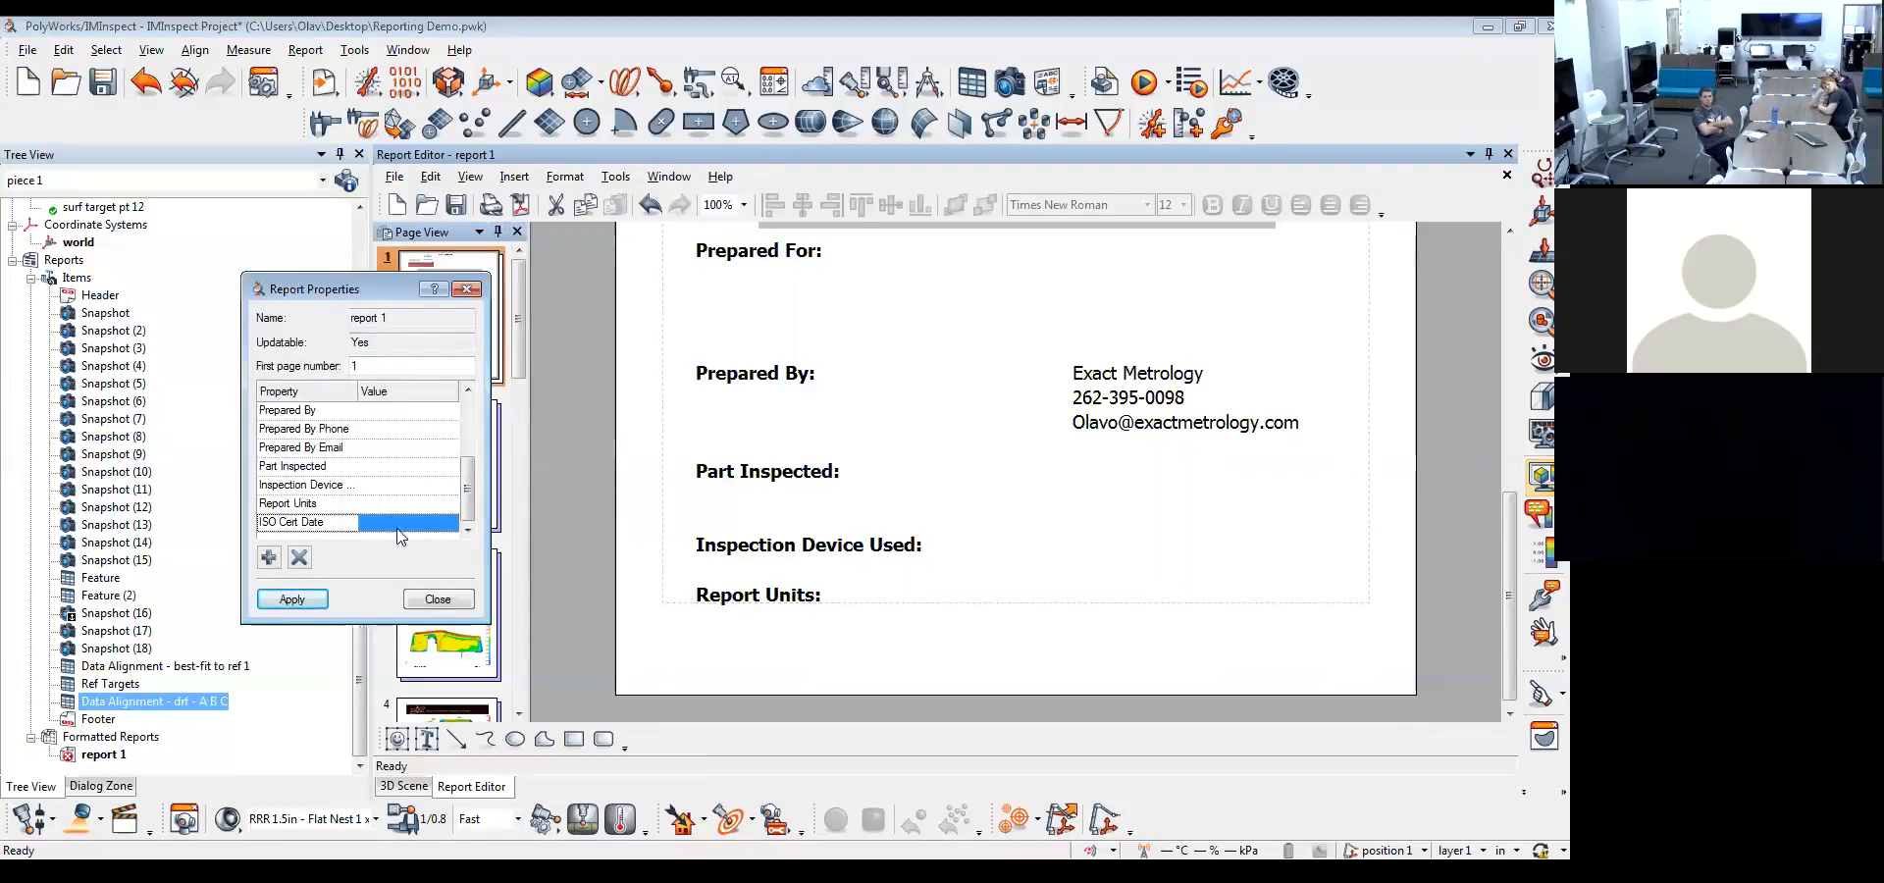
pyautogui.click(399, 527)
pyautogui.write('2016')
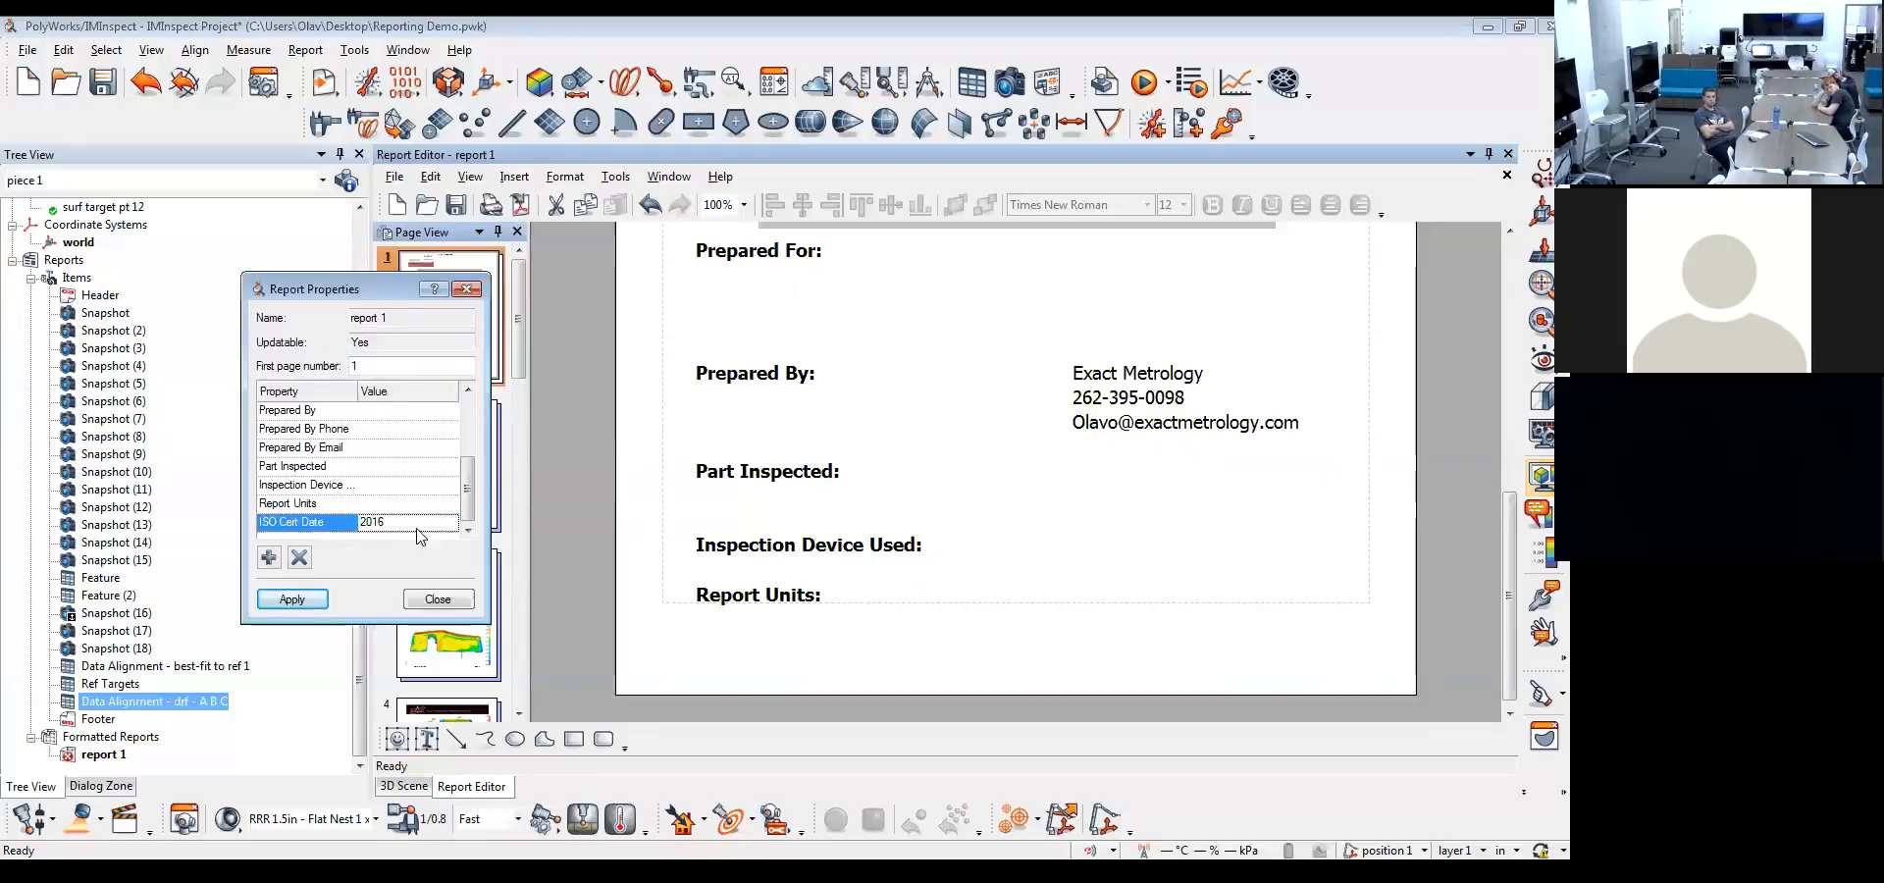
pyautogui.moveTo(467, 491); pyautogui.dragTo(468, 412)
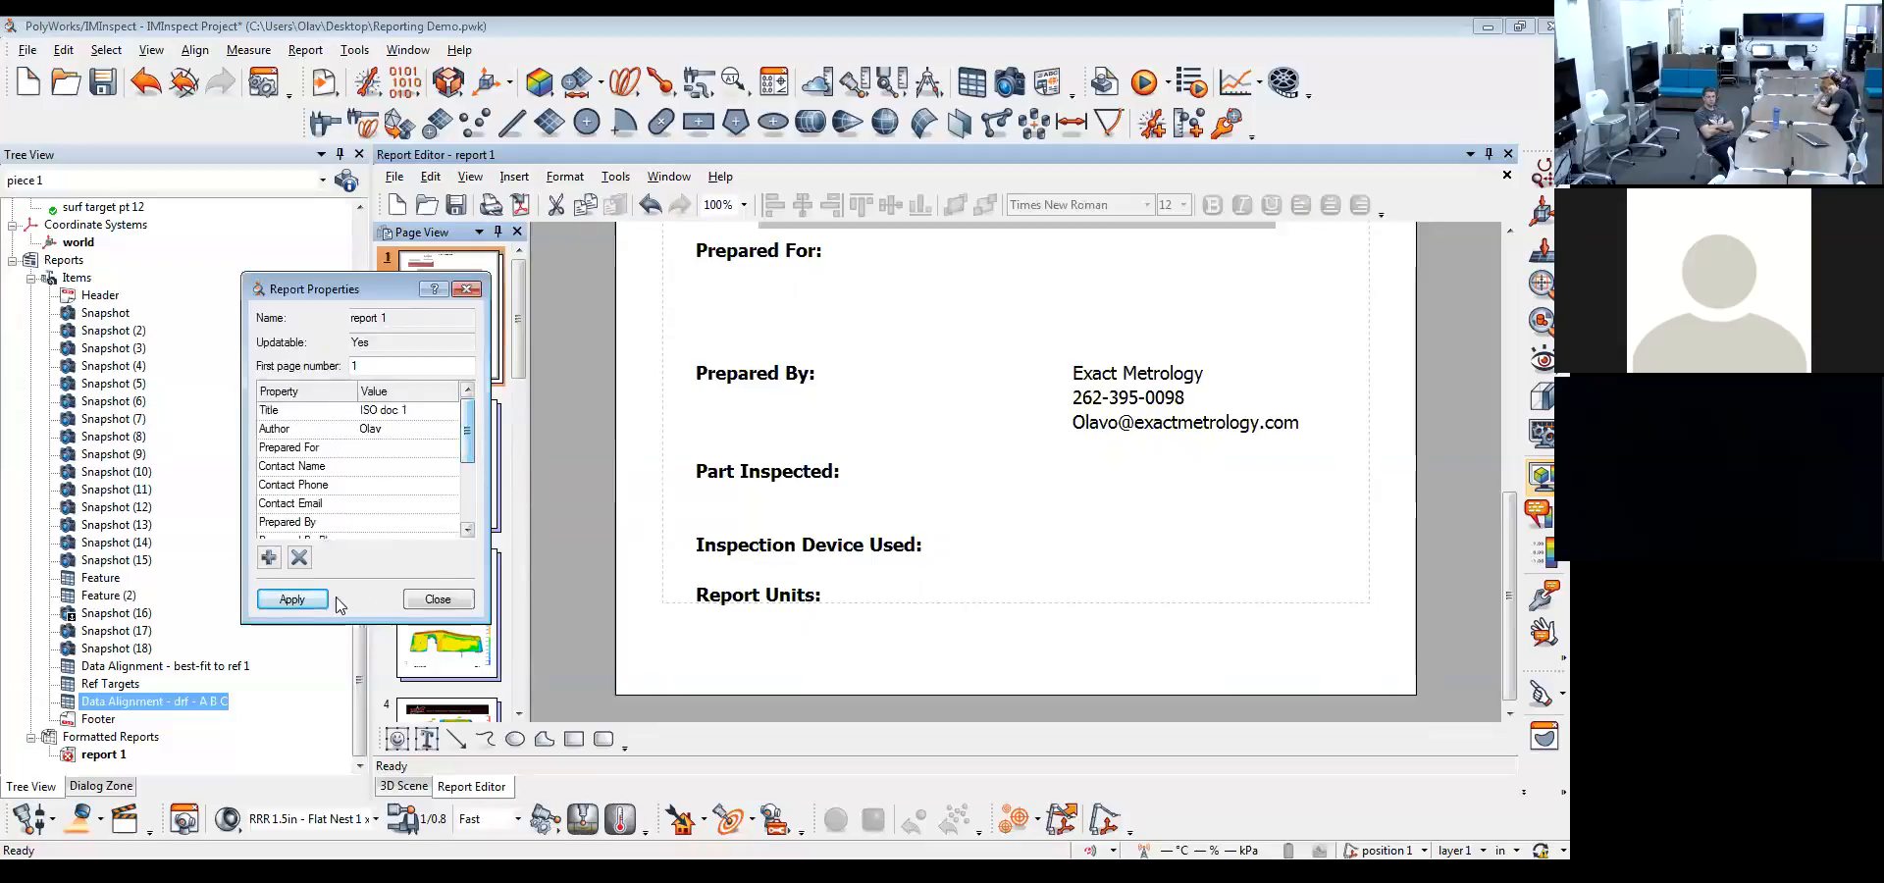
pyautogui.click(371, 447)
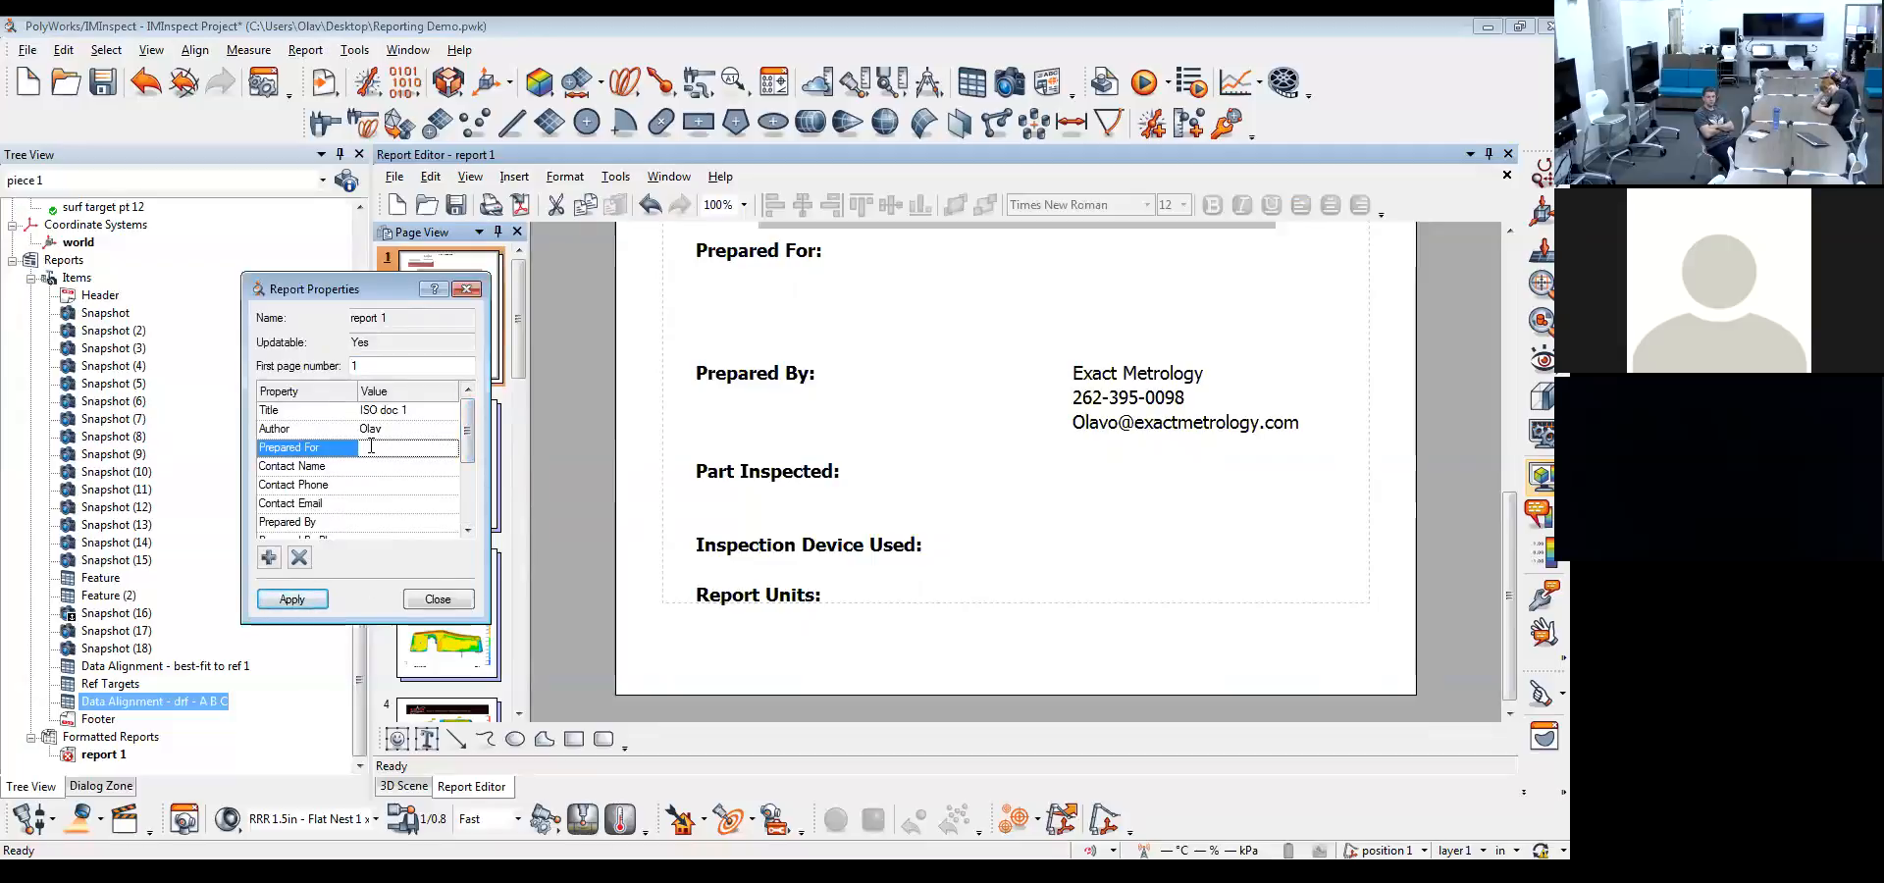
pyautogui.click(292, 598)
pyautogui.click(438, 600)
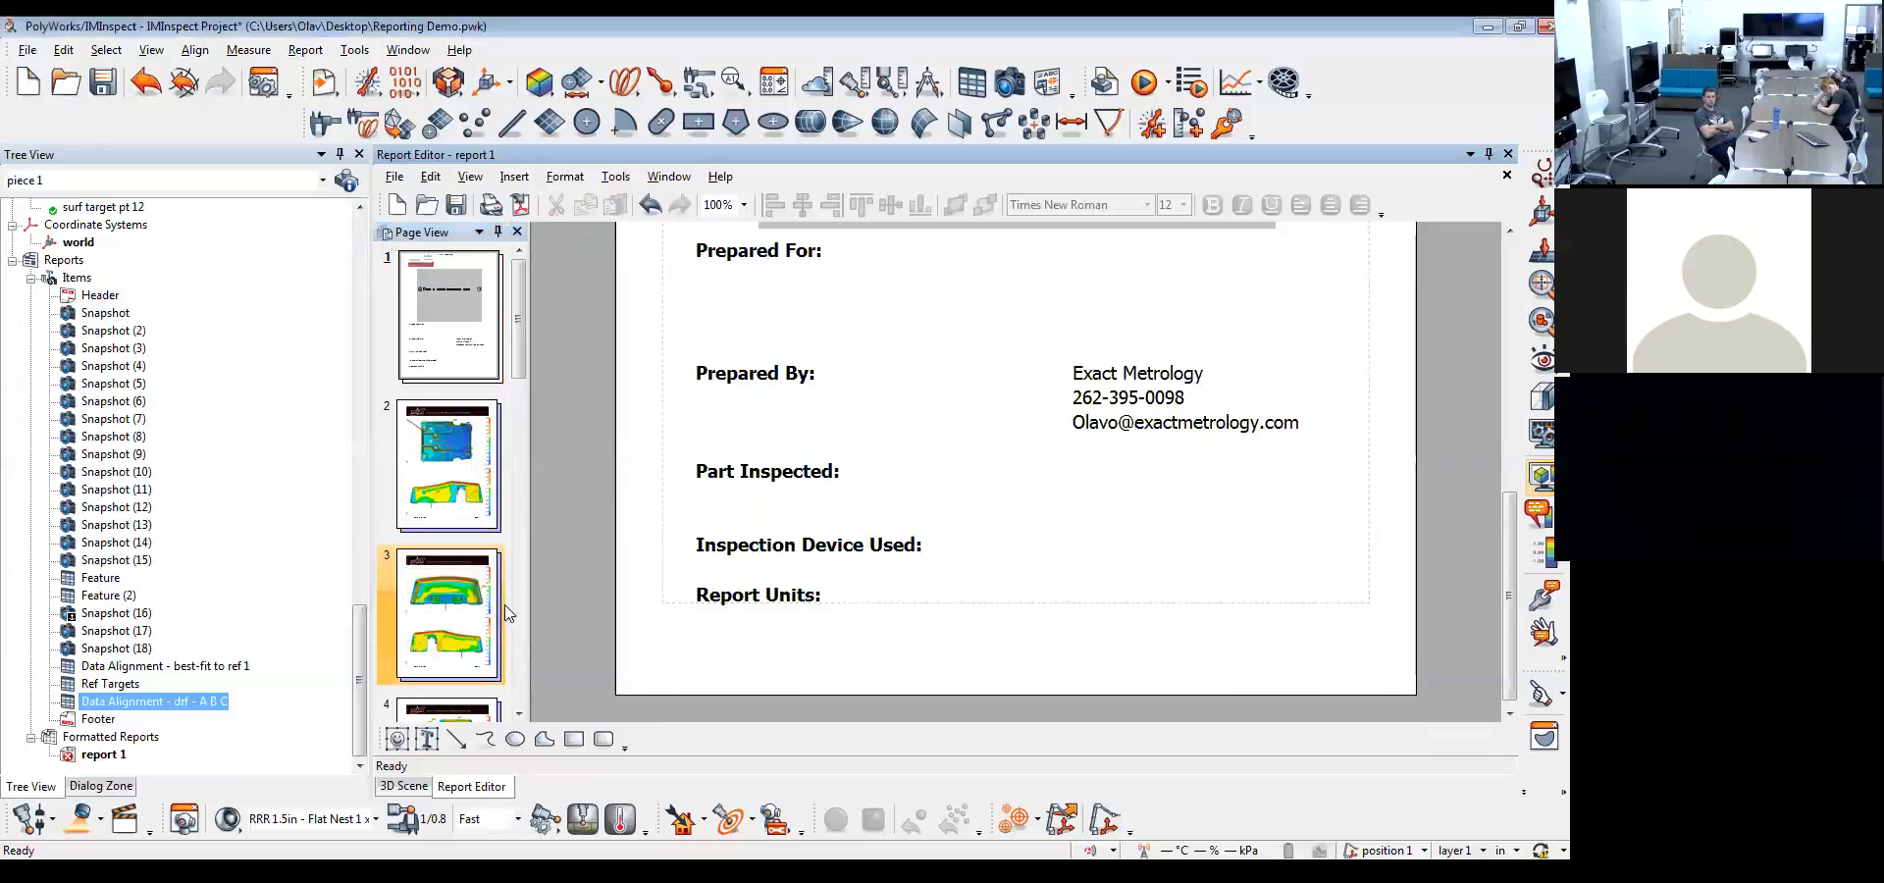
pyautogui.scroll(1, 1018, 469)
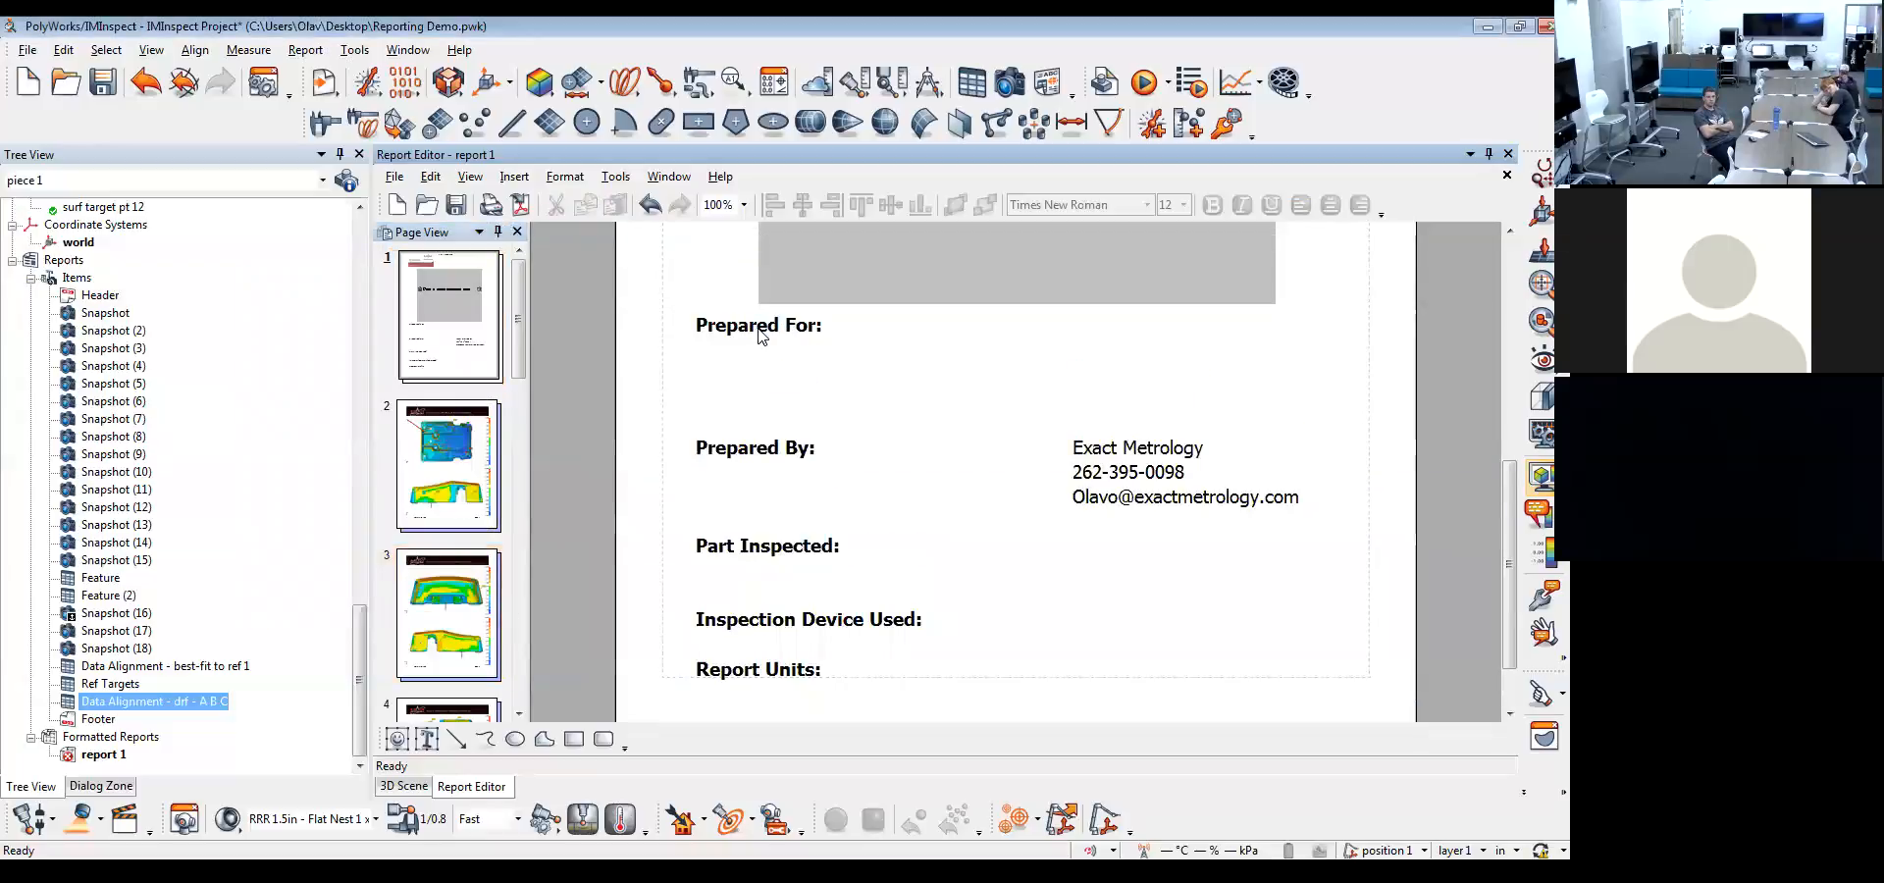
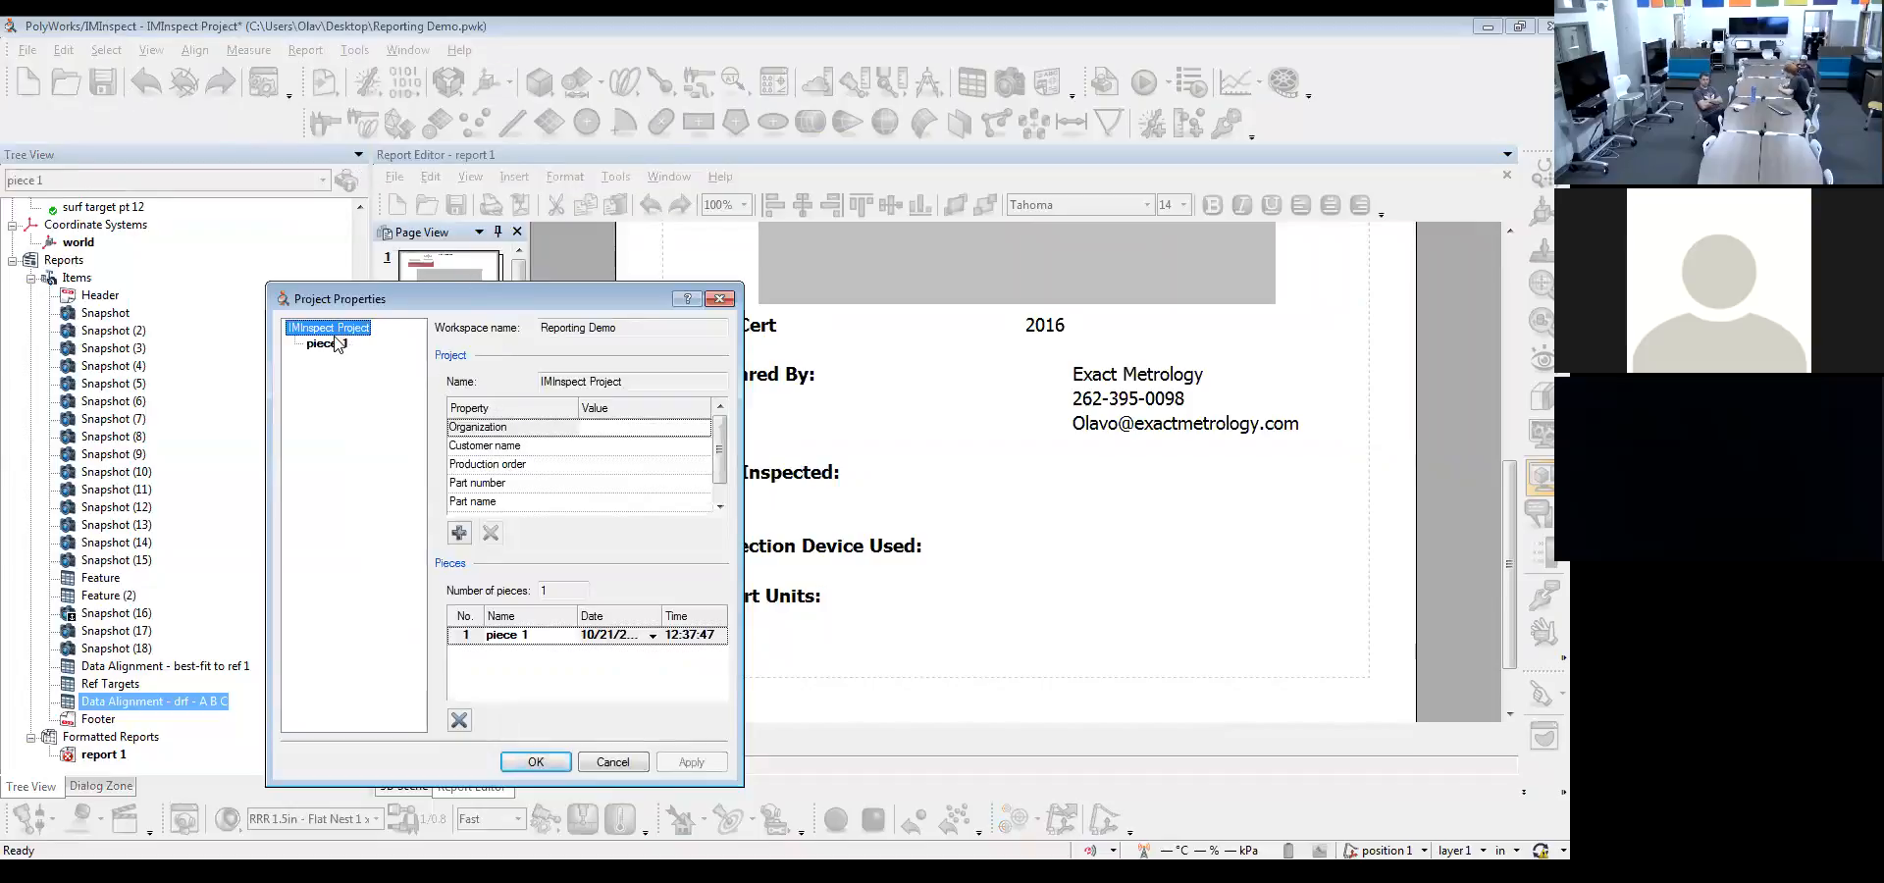
# Set the project's part number to 1234 and its part name to "Cool part"
pyautogui.click(590, 485)
pyautogui.write('1234')
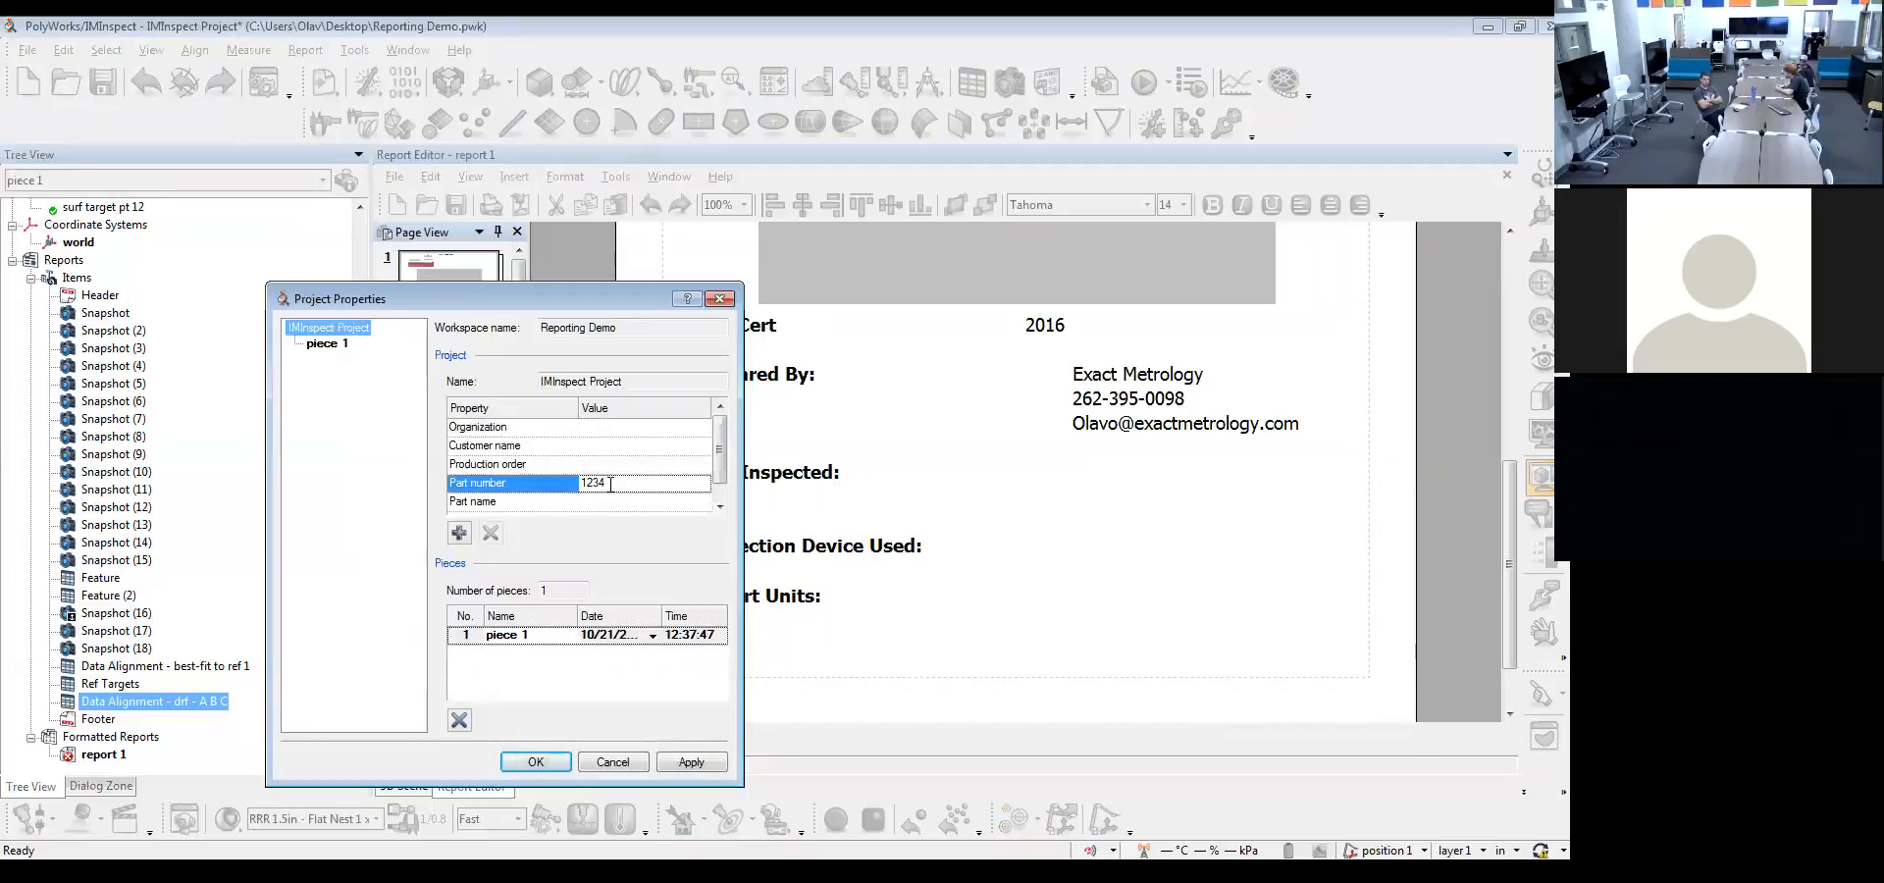
pyautogui.click(687, 763)
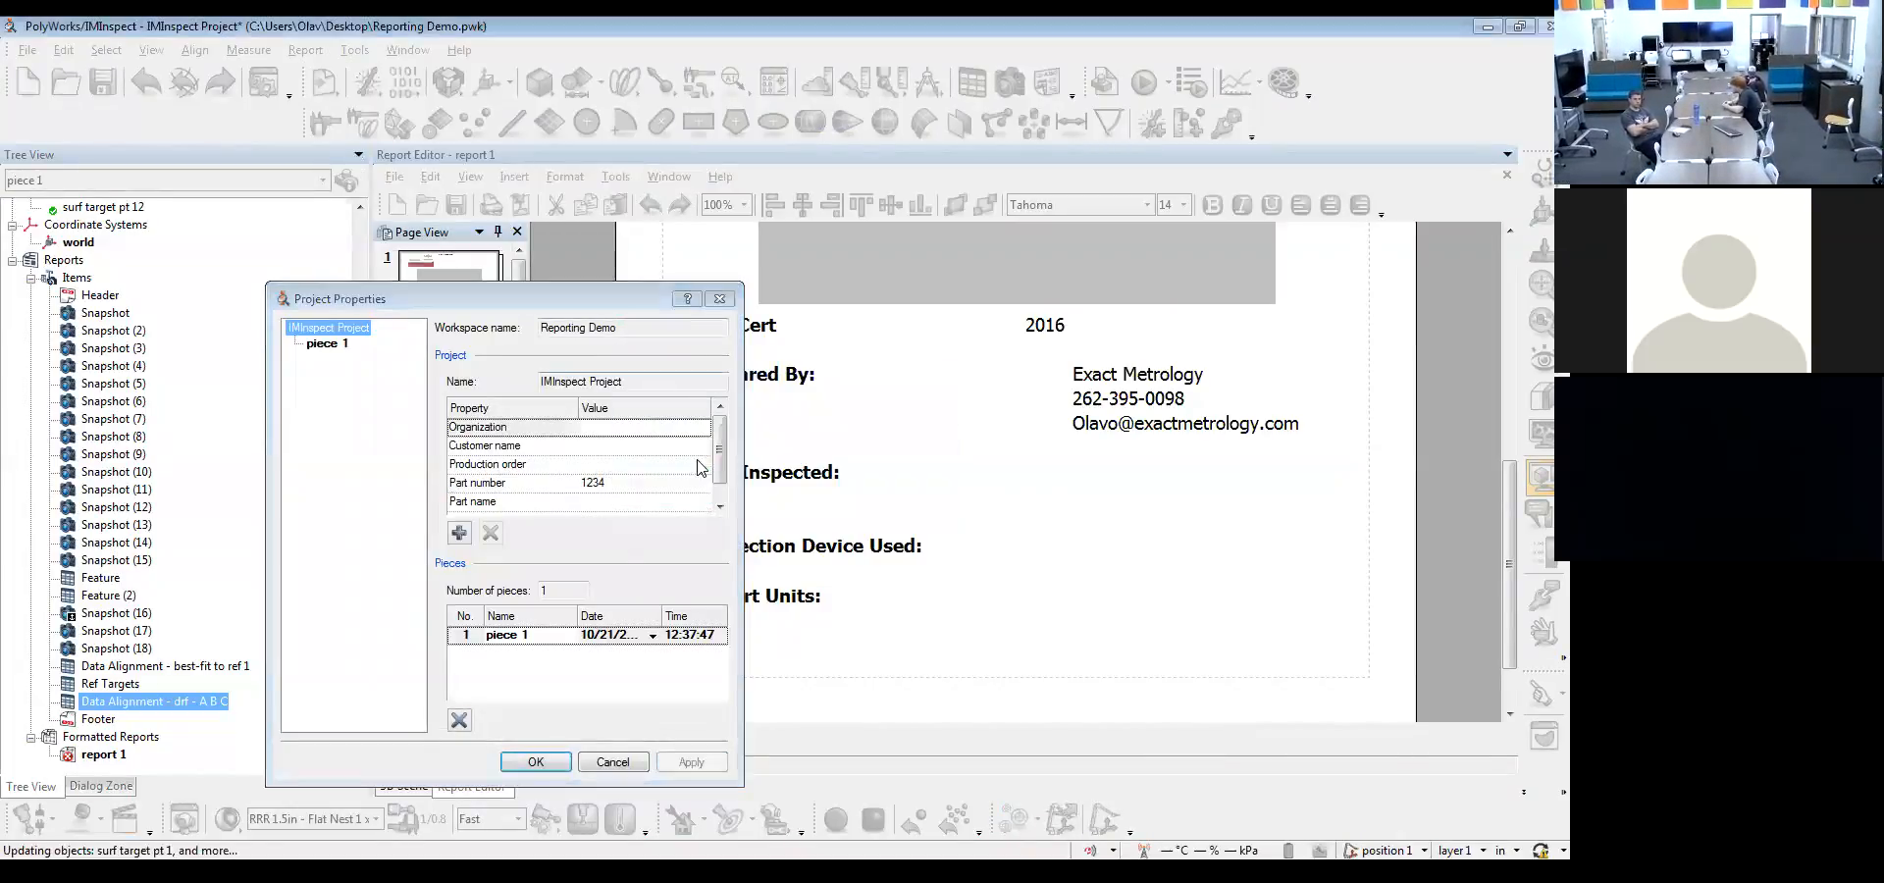
pyautogui.scroll(-1, 700, 468)
pyautogui.click(639, 482)
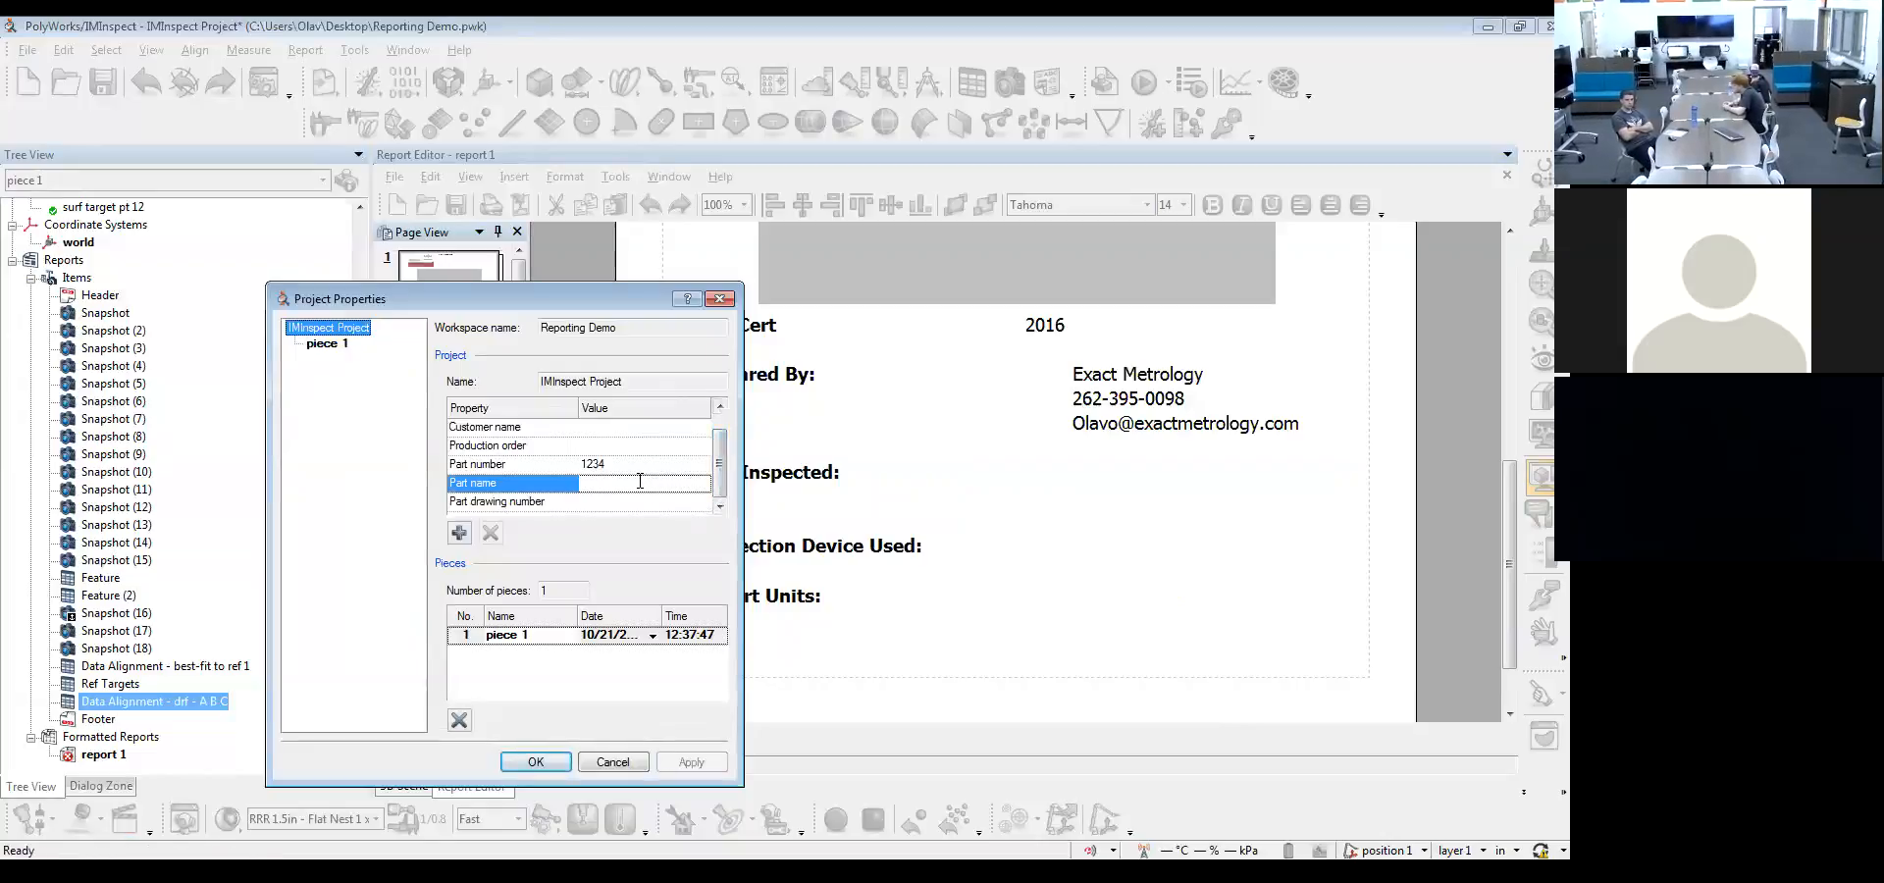
pyautogui.write('Cool part')
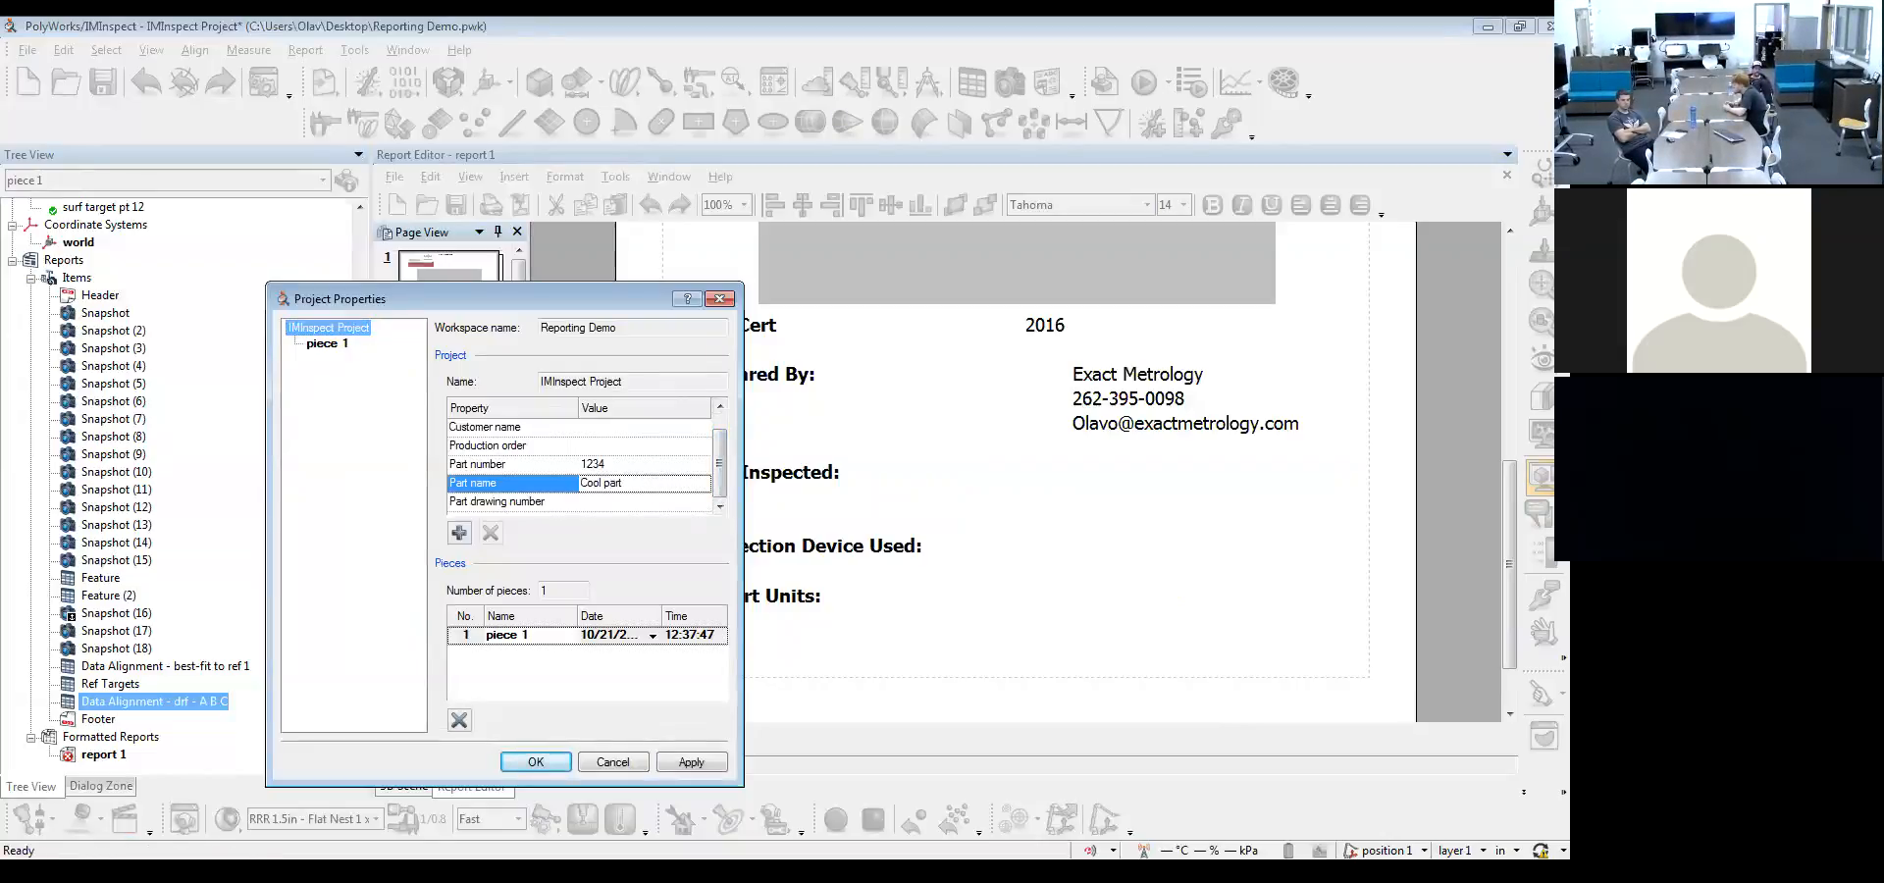
pyautogui.click(682, 502)
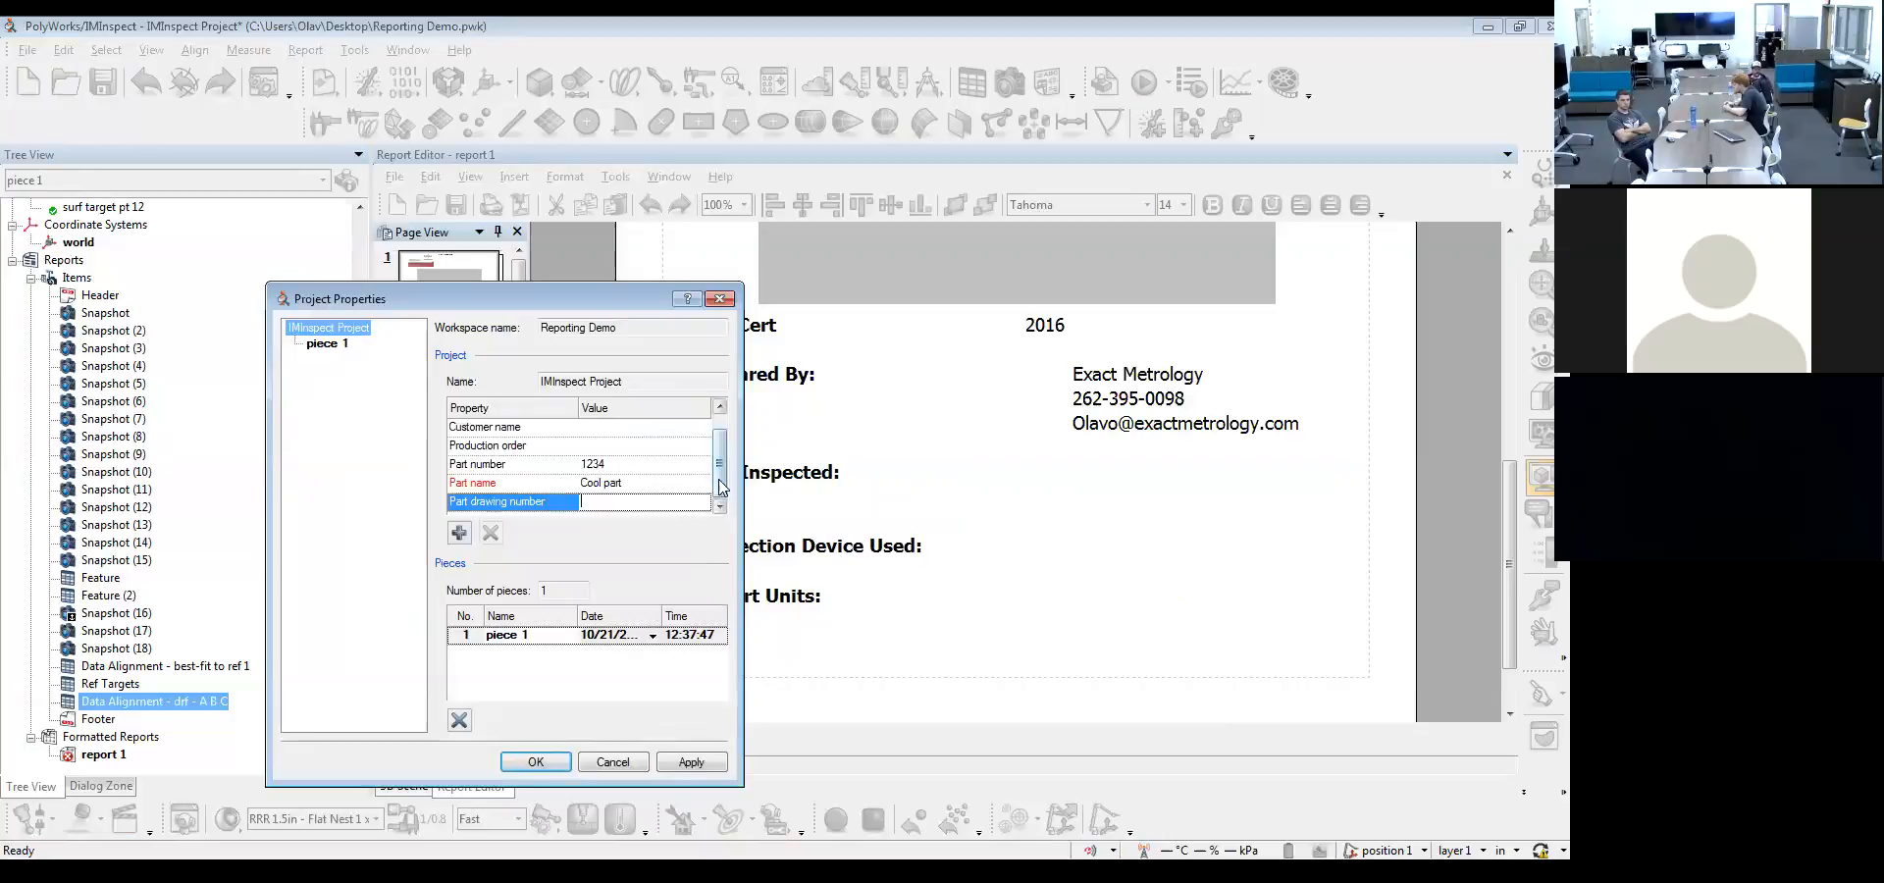
# Add a custom project property named "Rev" with the value A
pyautogui.click(457, 533)
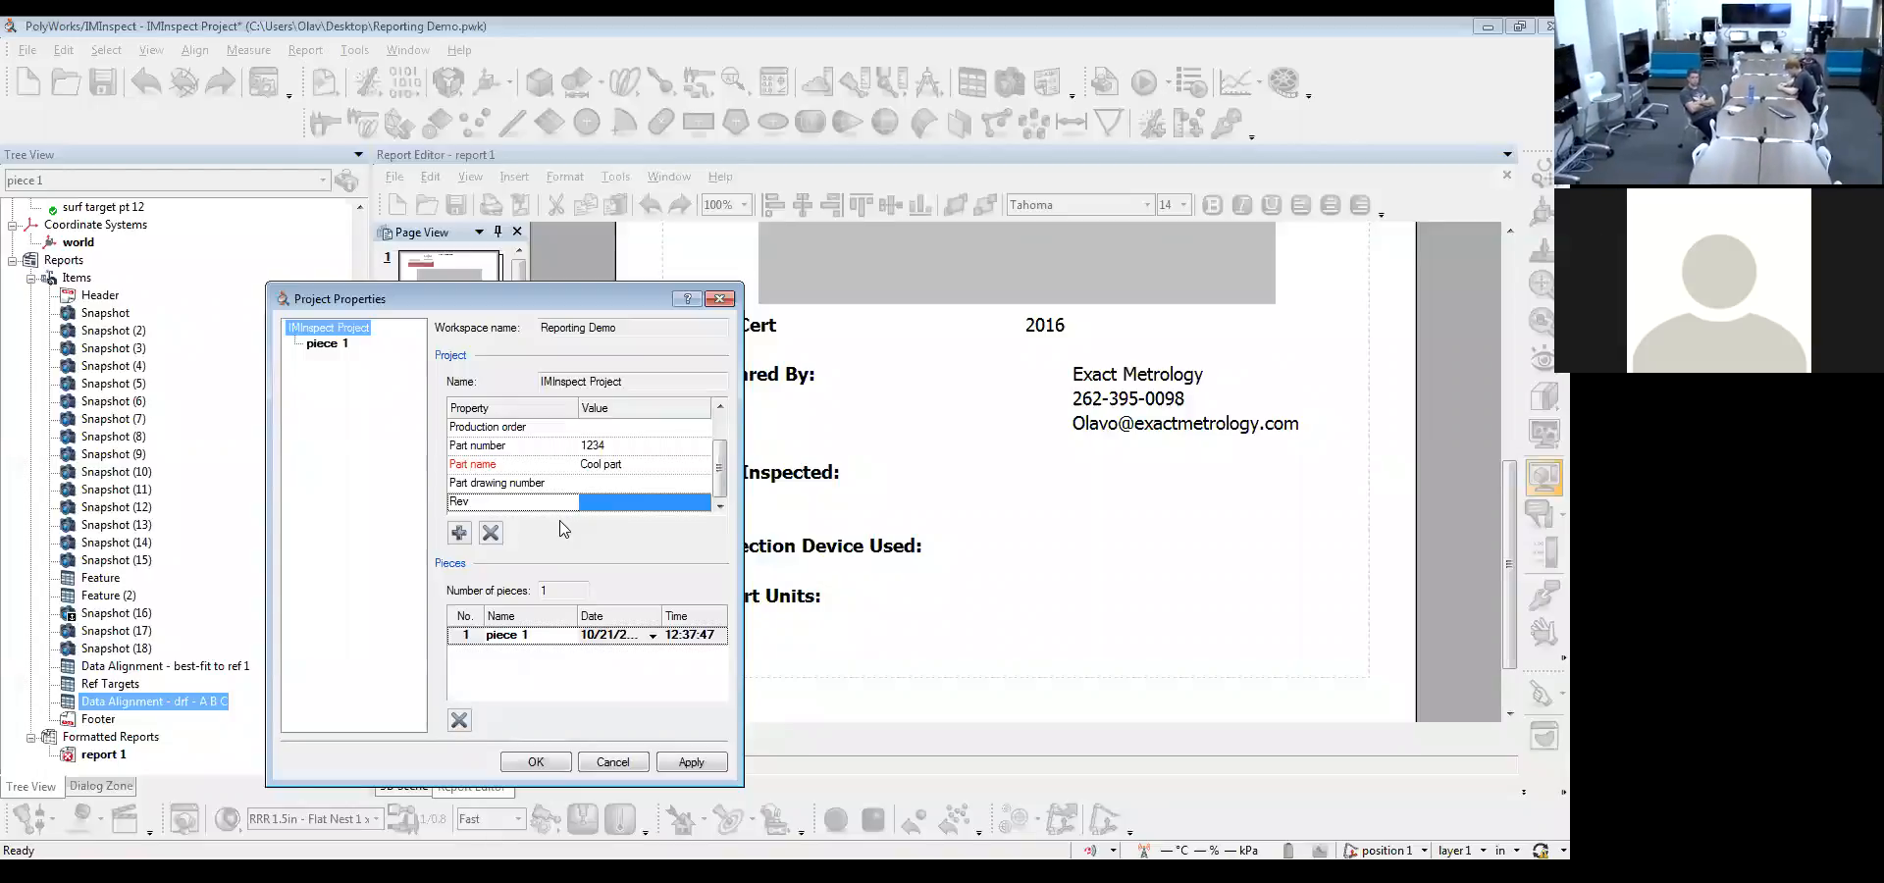
pyautogui.click(457, 533)
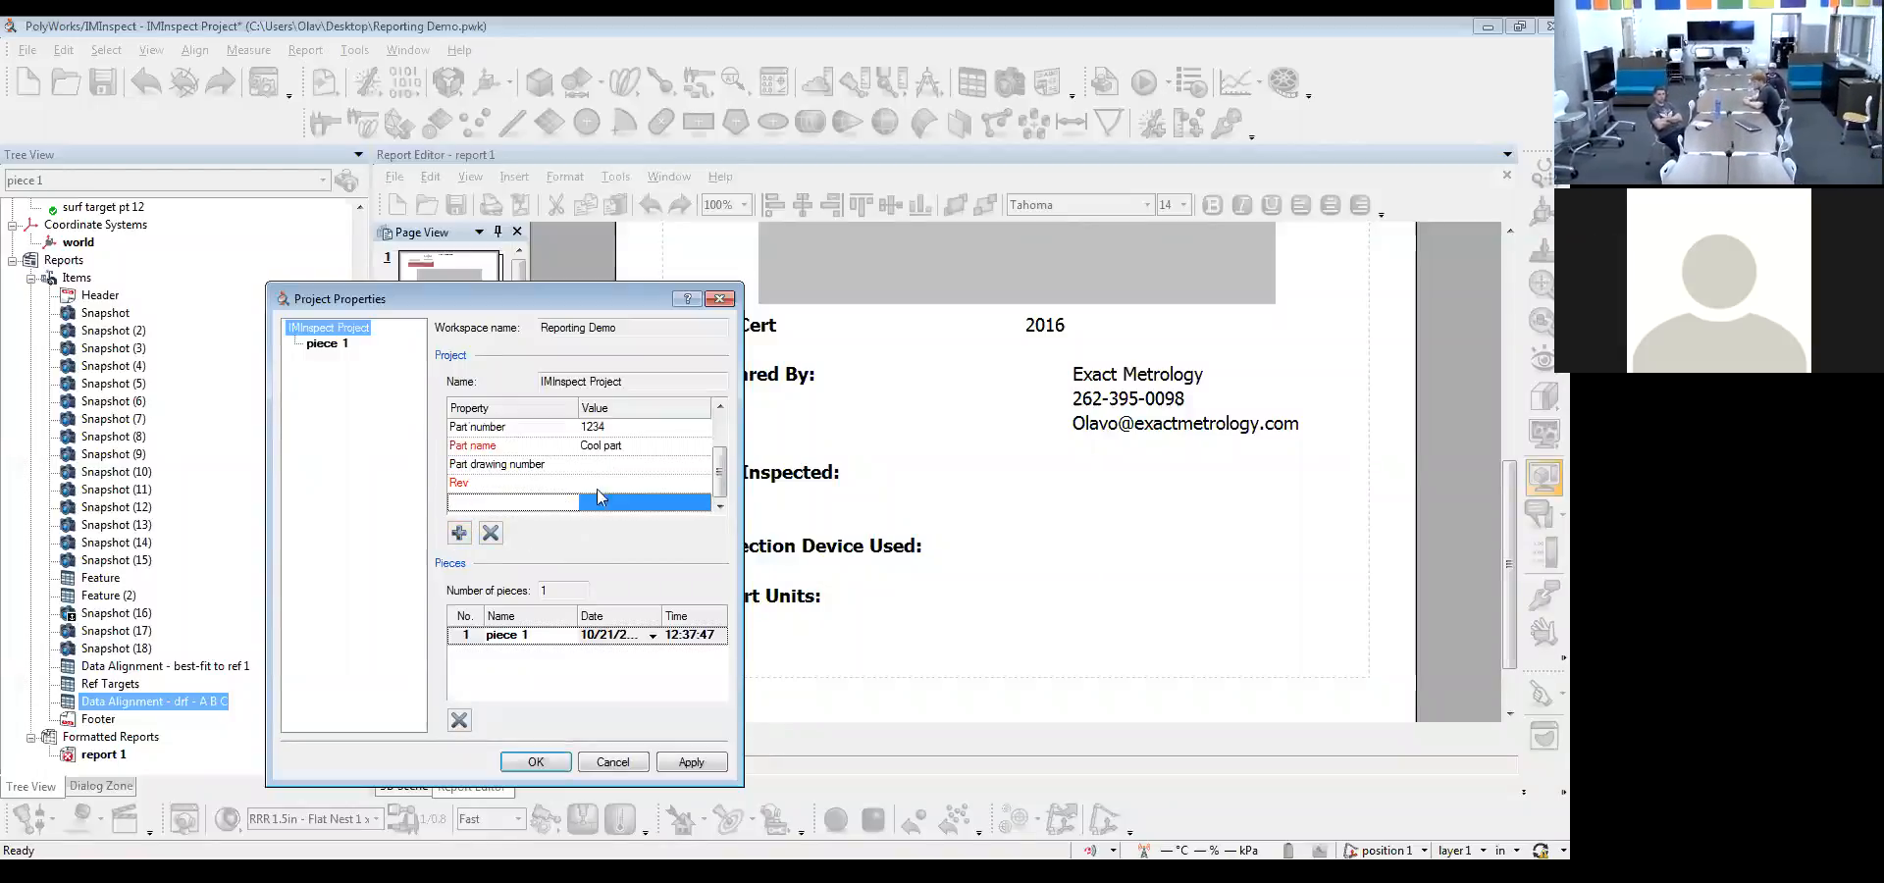
pyautogui.click(596, 483)
pyautogui.write('A')
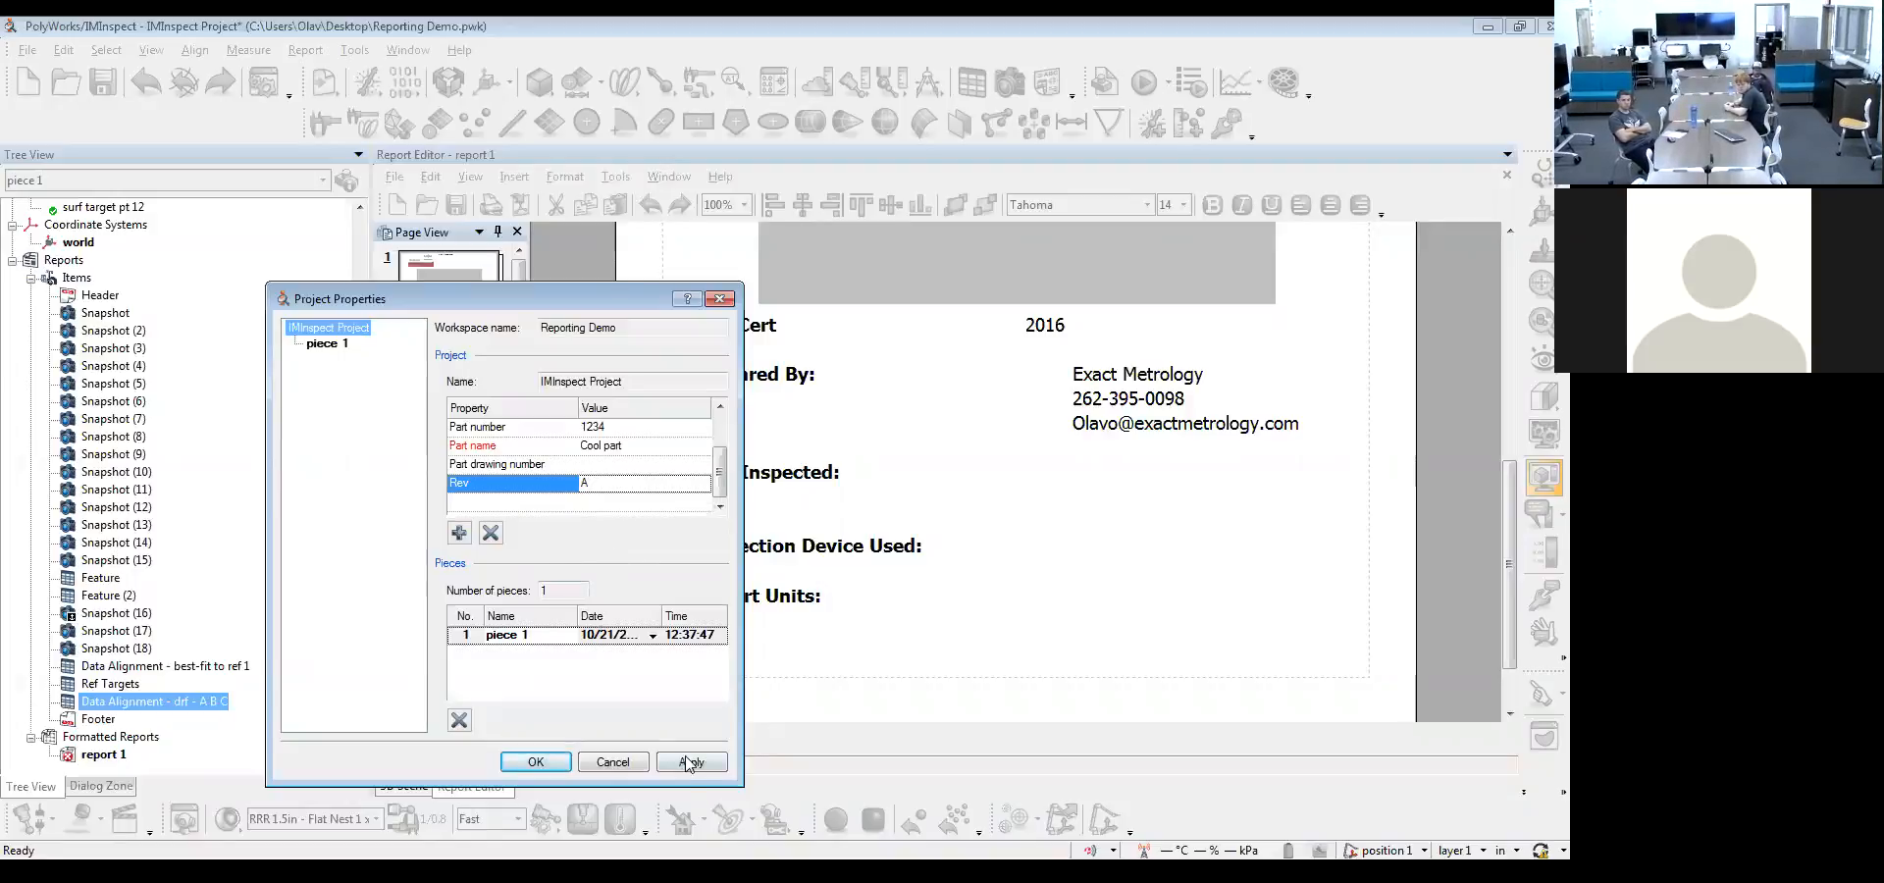
pyautogui.click(463, 533)
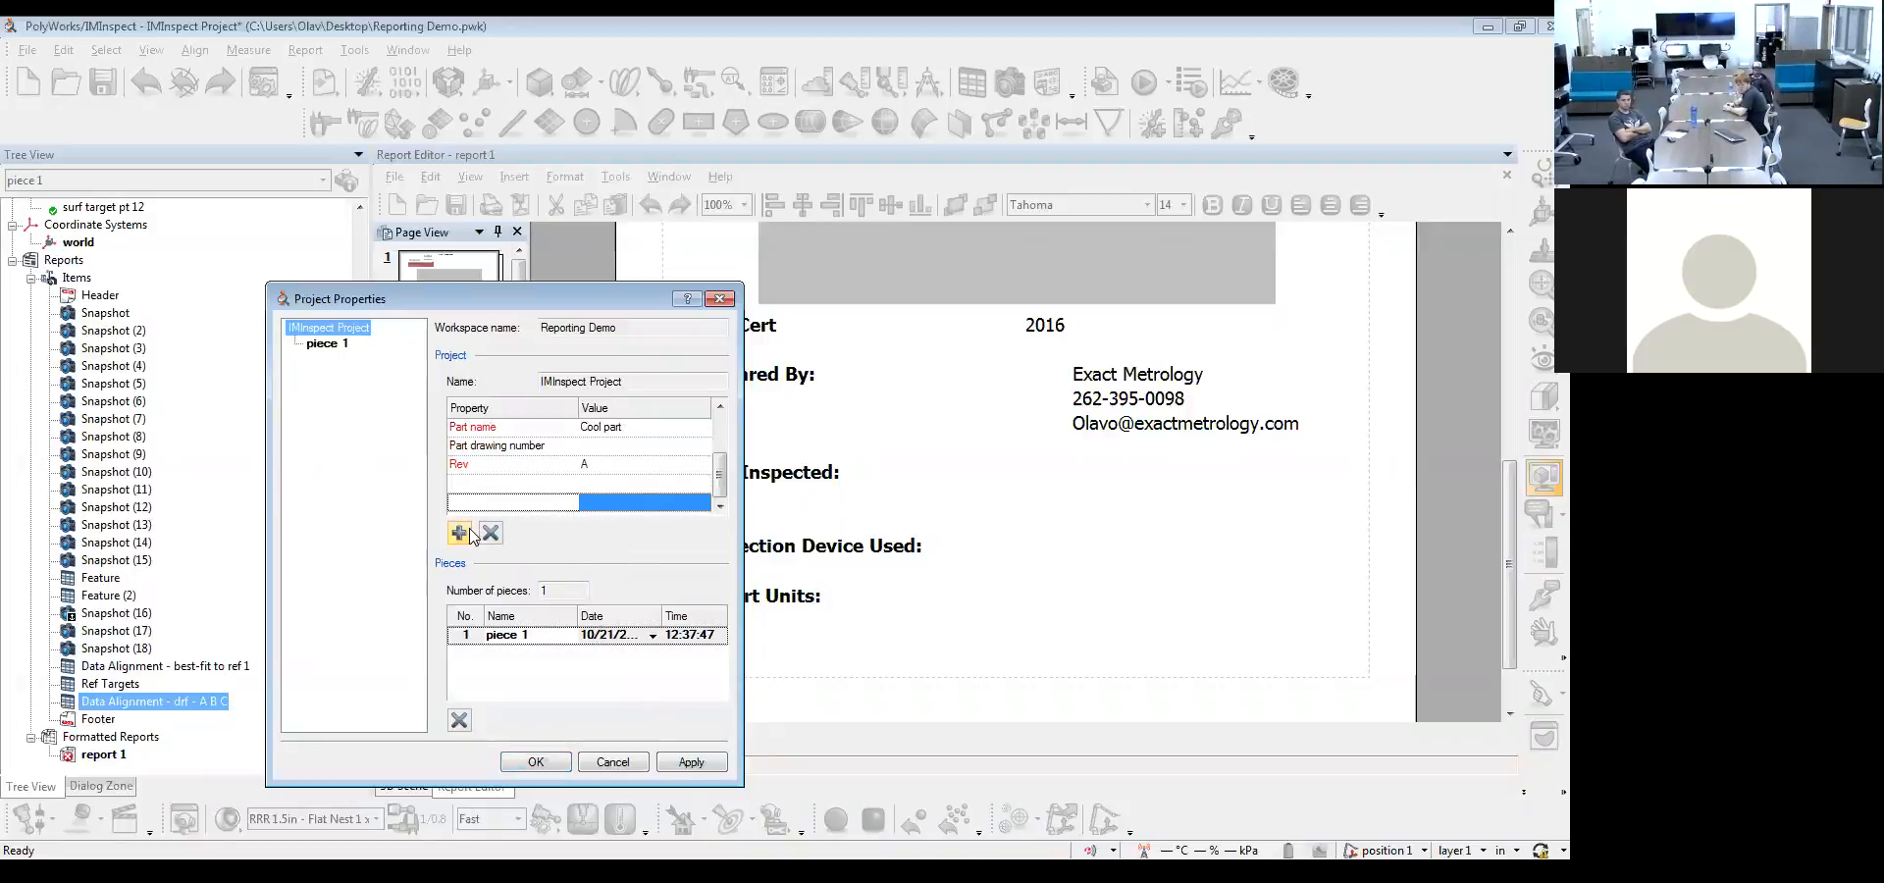
# Set the serial number of piece 1 to 1 and enter its order number and operator name
pyautogui.click(325, 345)
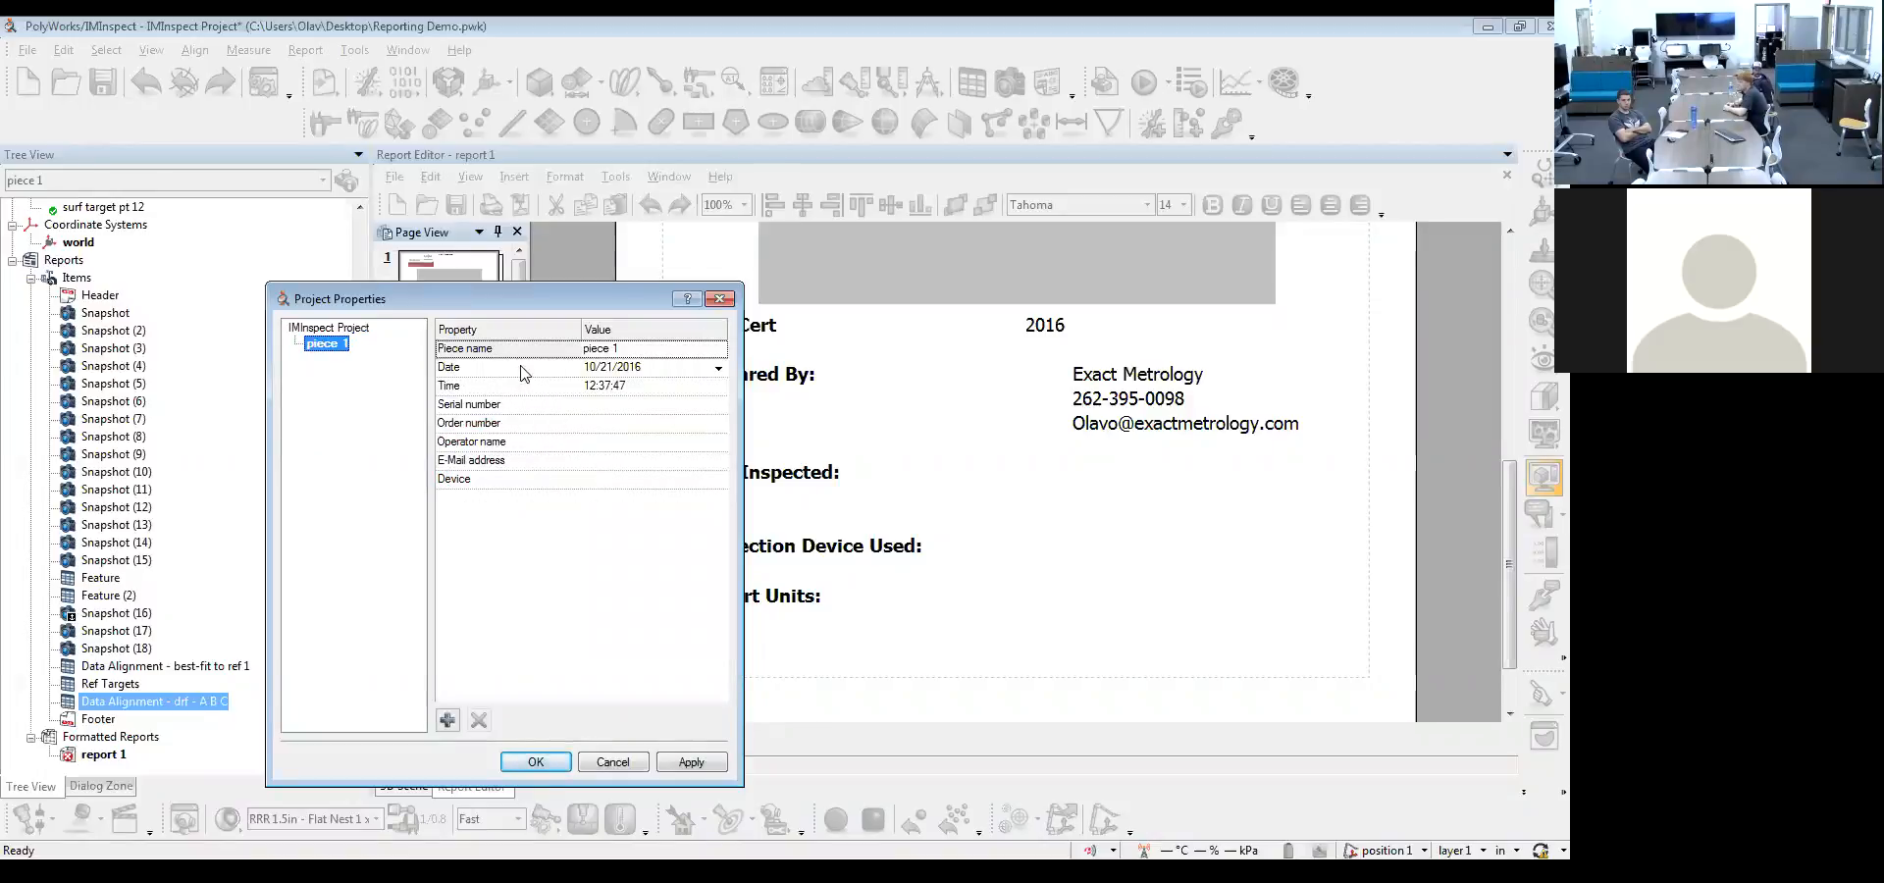
pyautogui.click(614, 404)
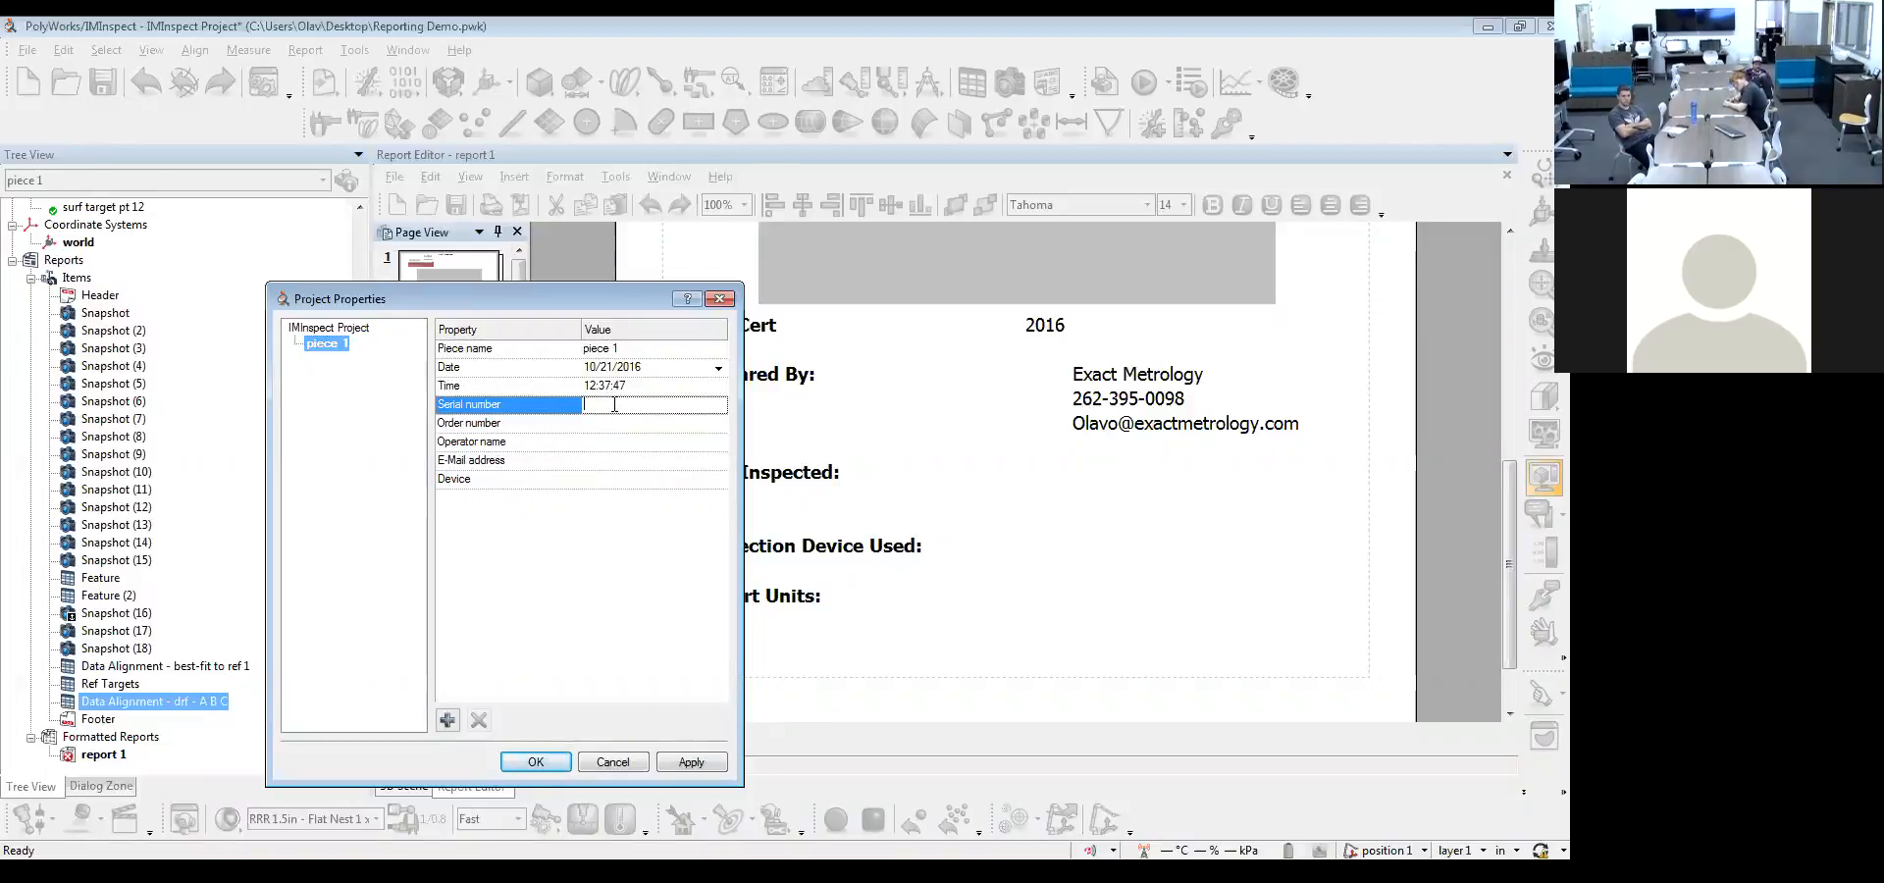
pyautogui.write('1')
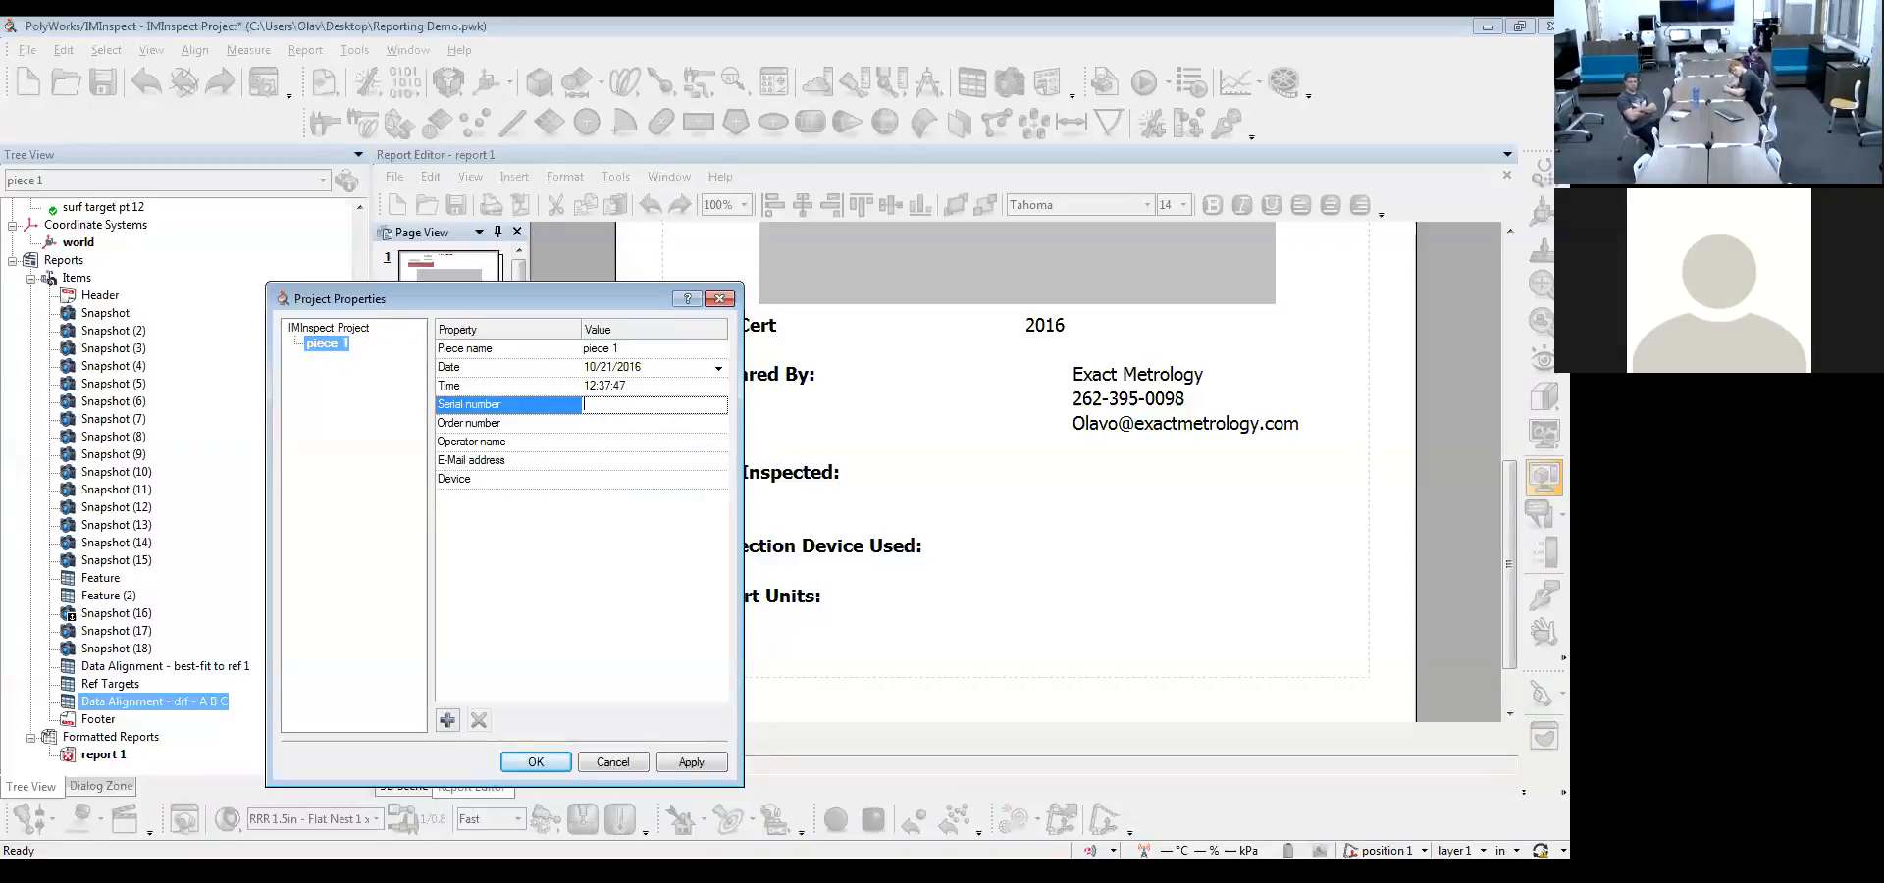
pyautogui.click(638, 425)
pyautogui.write('5')
pyautogui.click(632, 442)
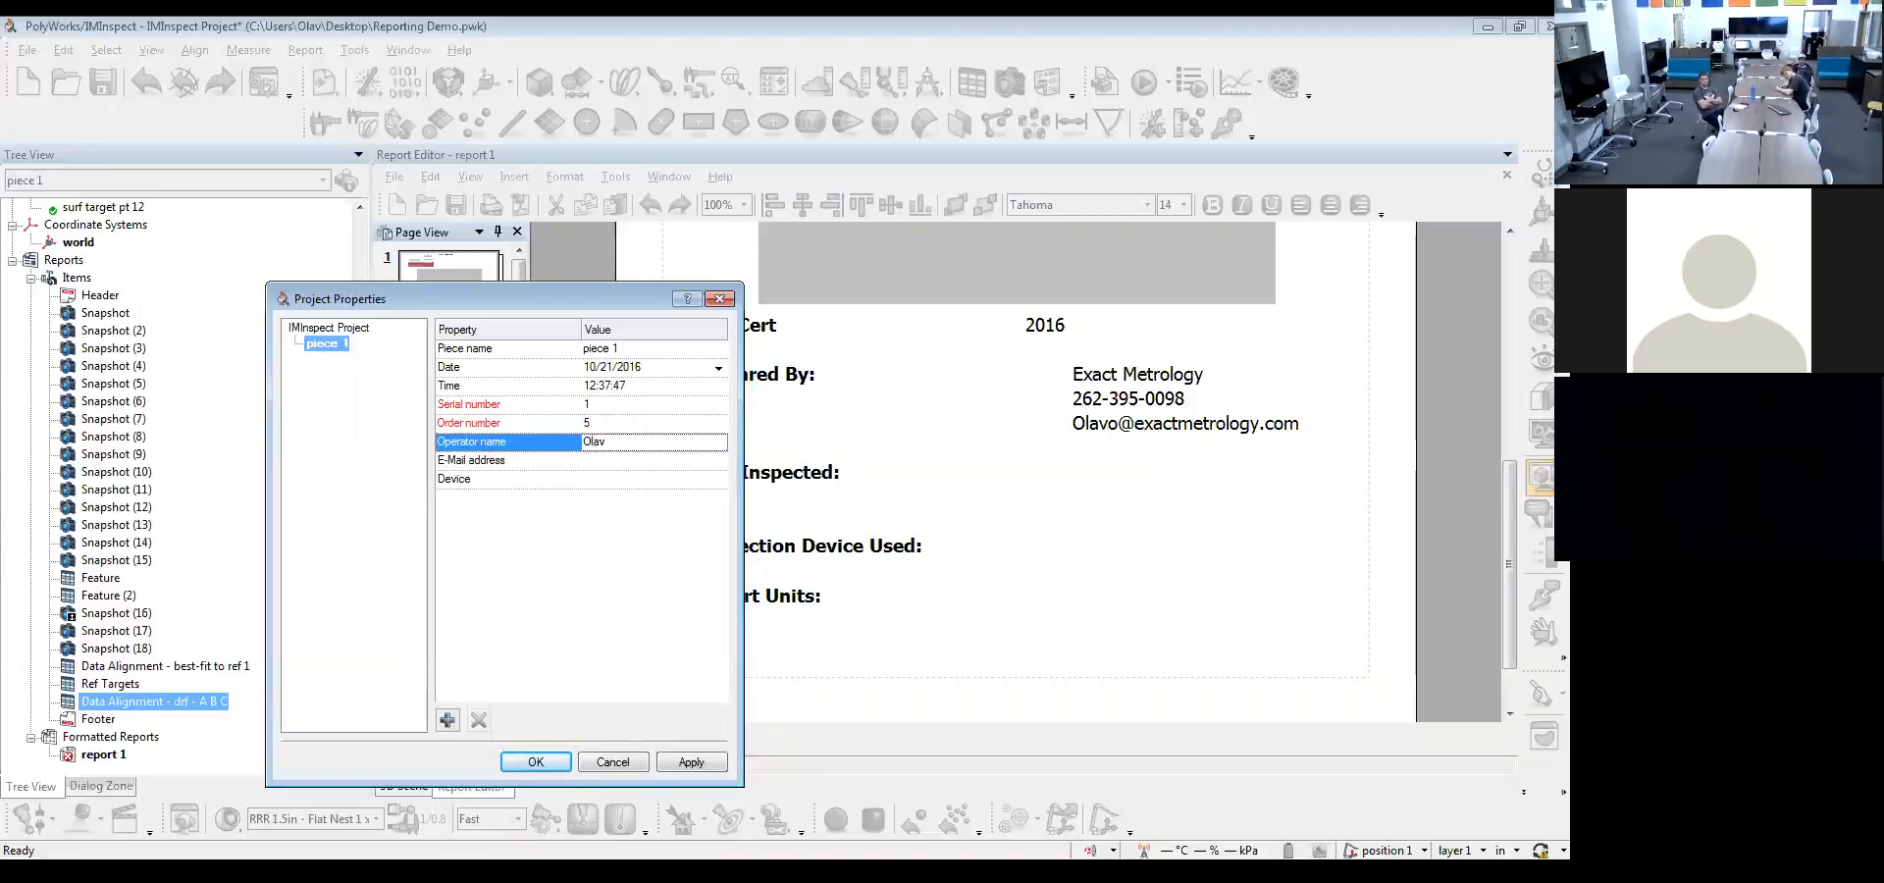
# Set the device of piece 1 to "Romer 7530" and apply the project properties
pyautogui.click(628, 481)
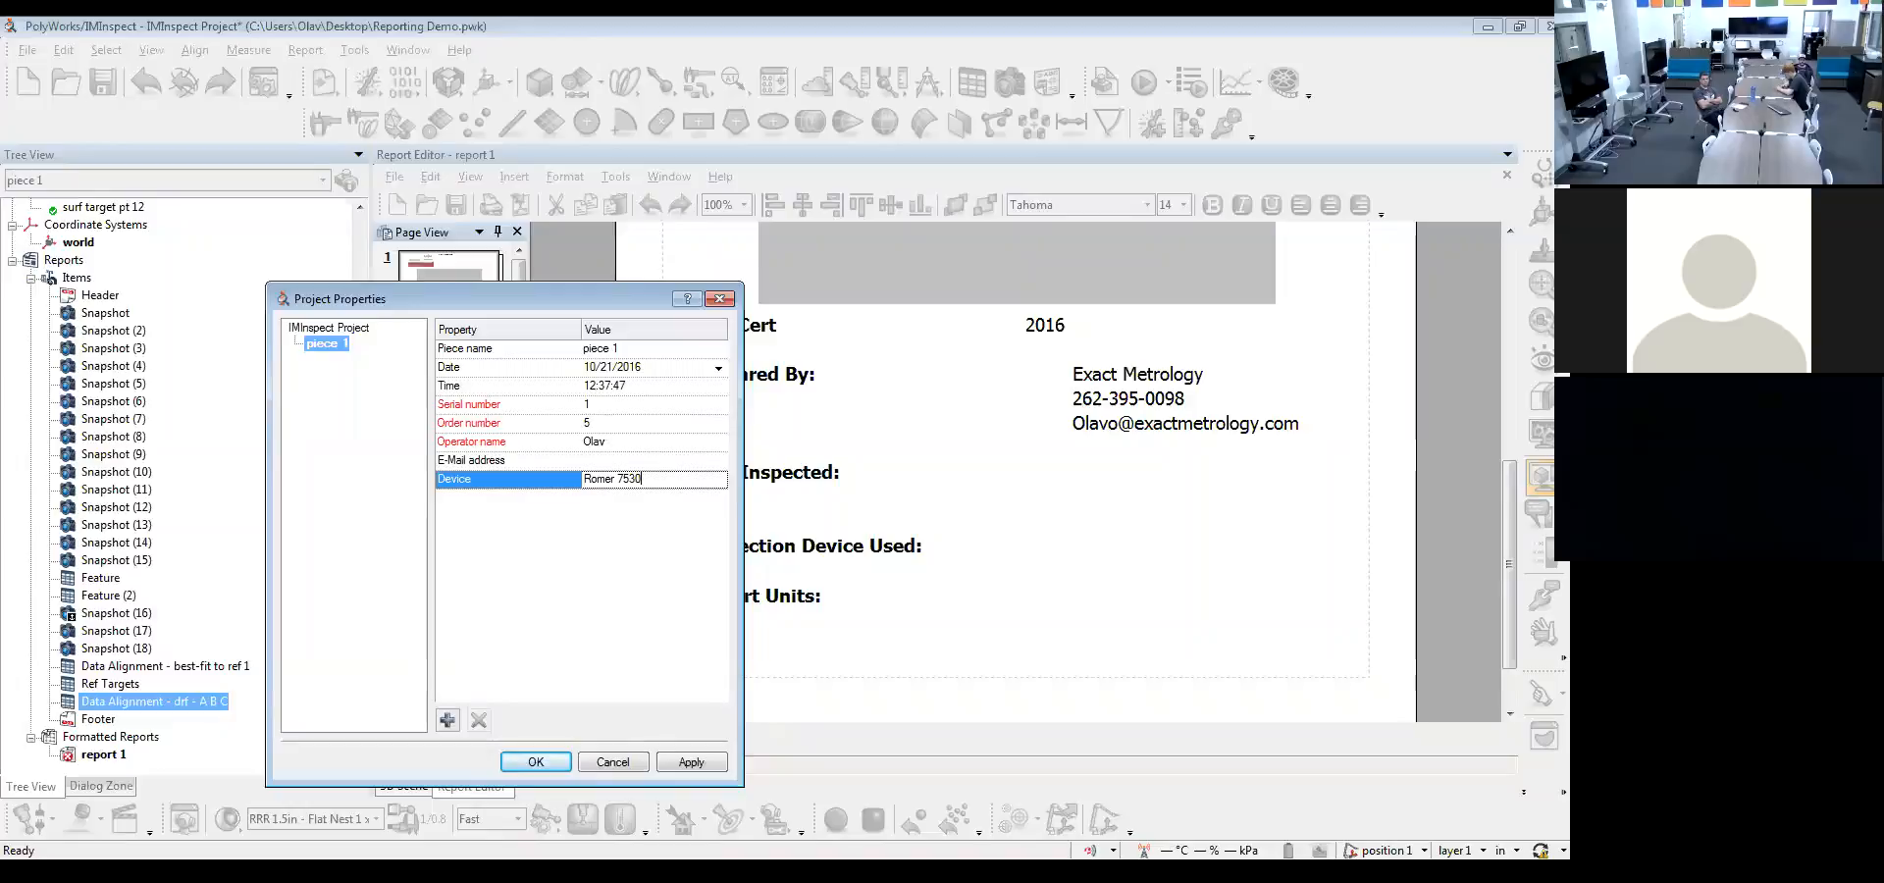
pyautogui.click(693, 761)
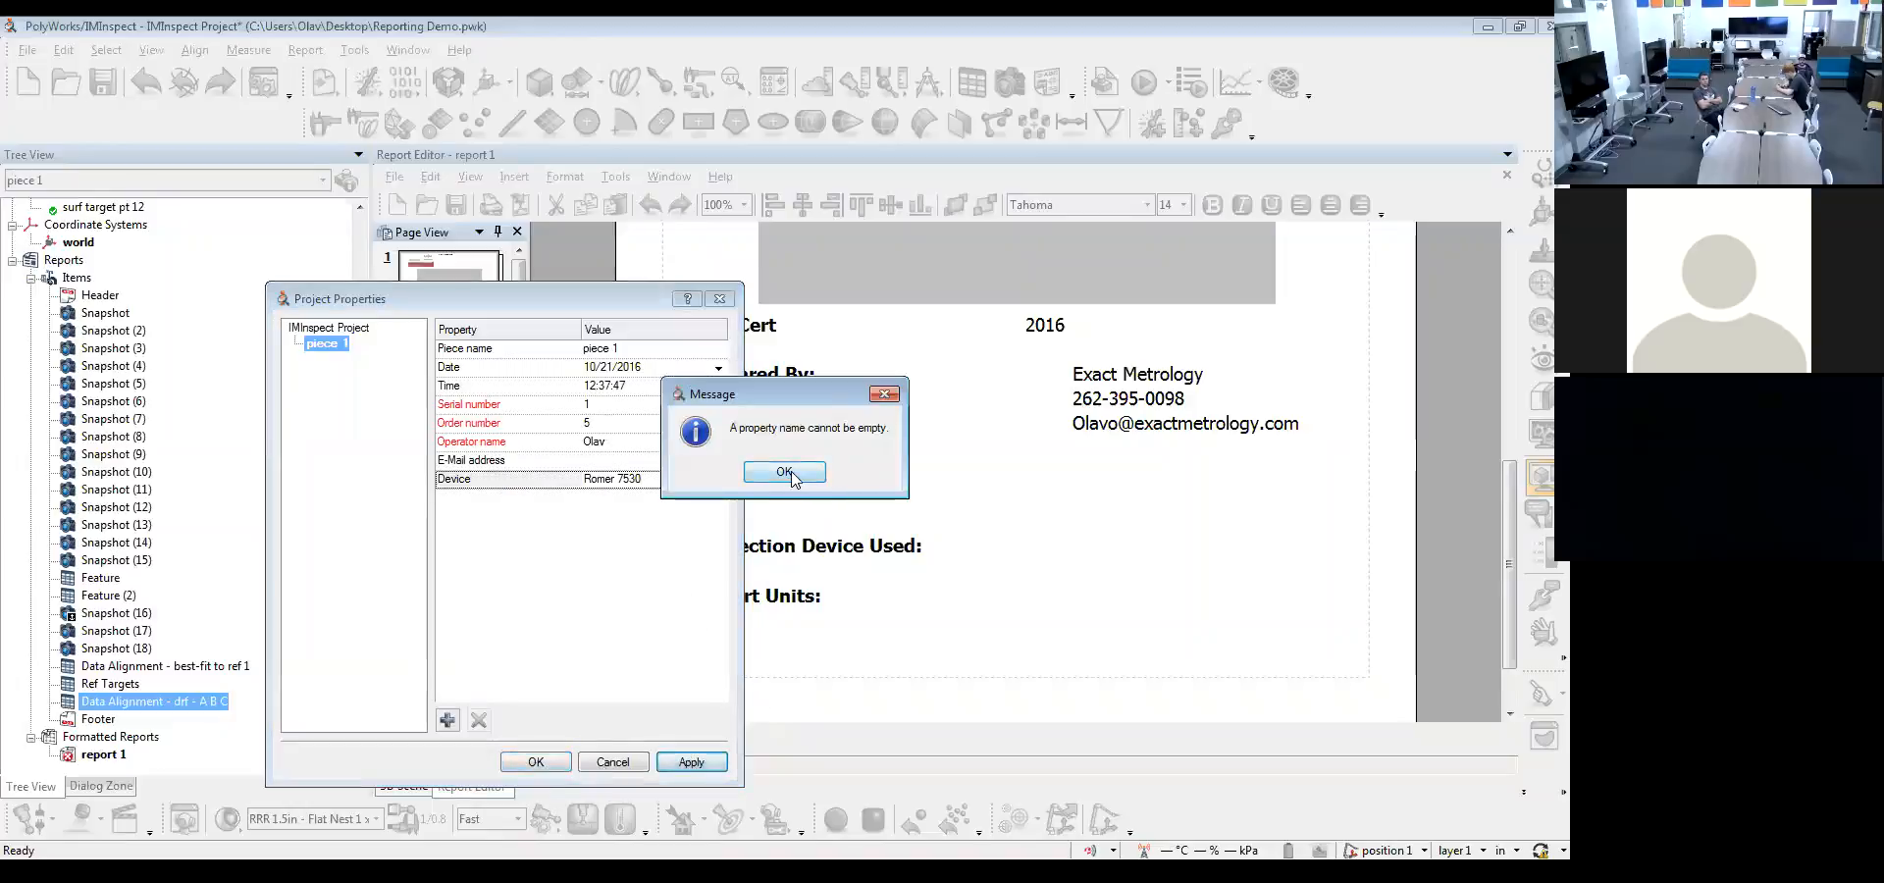
pyautogui.click(753, 475)
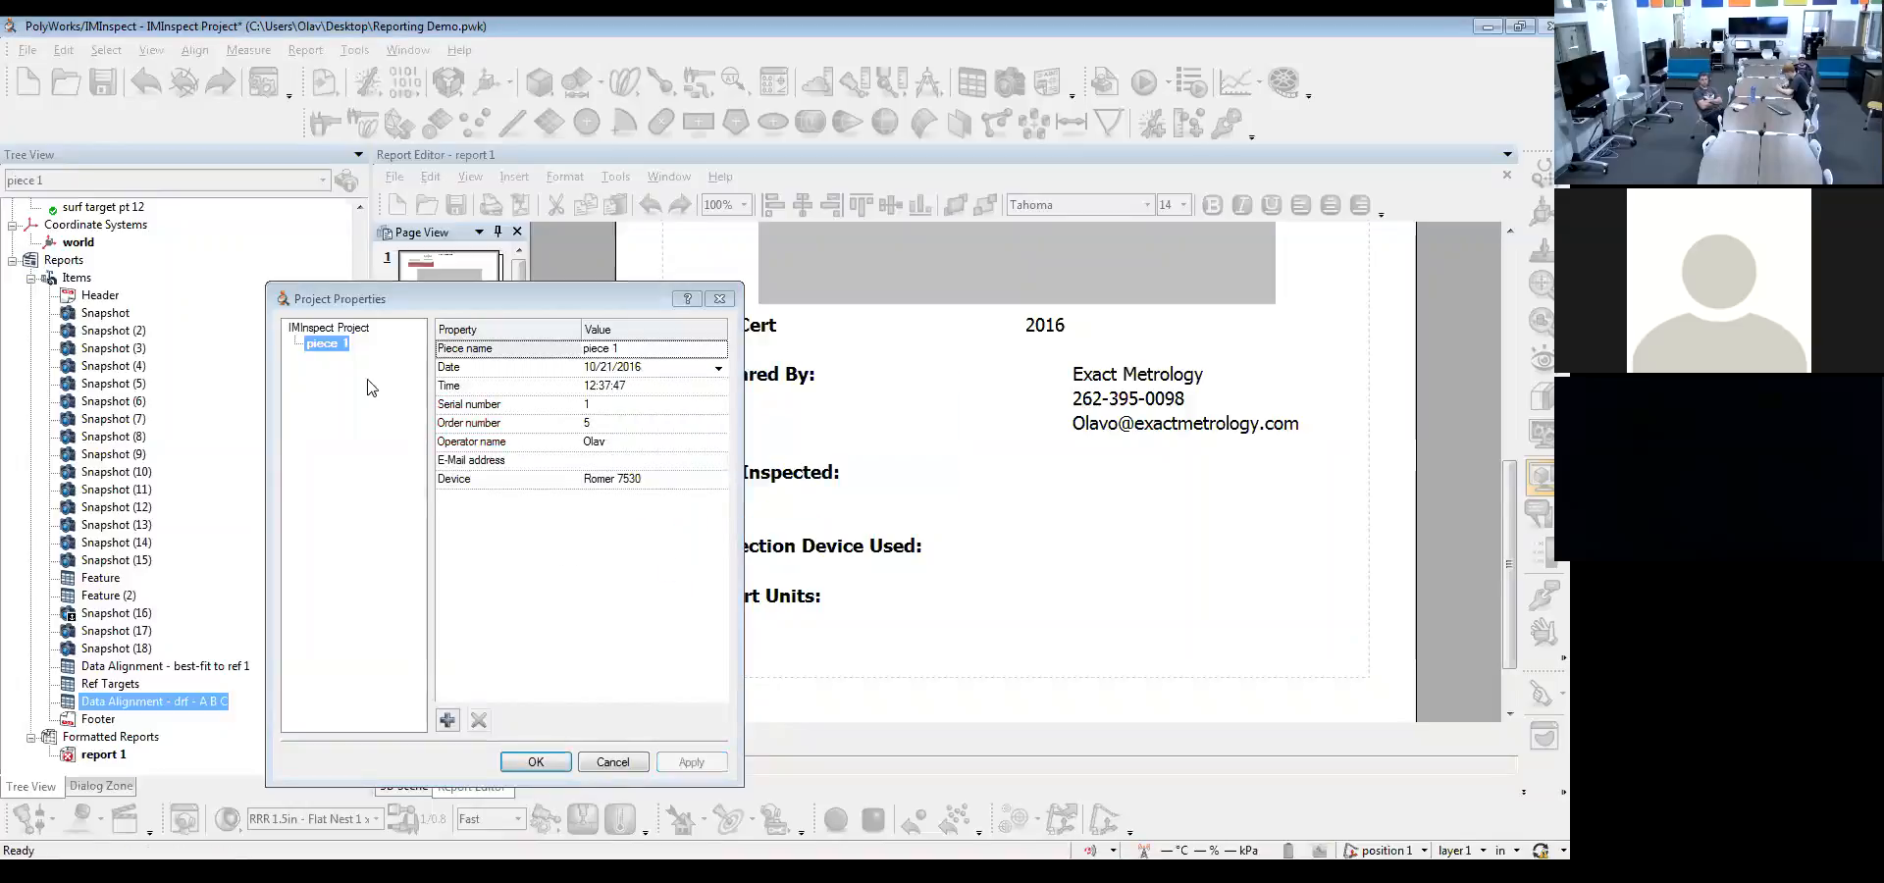
pyautogui.click(535, 762)
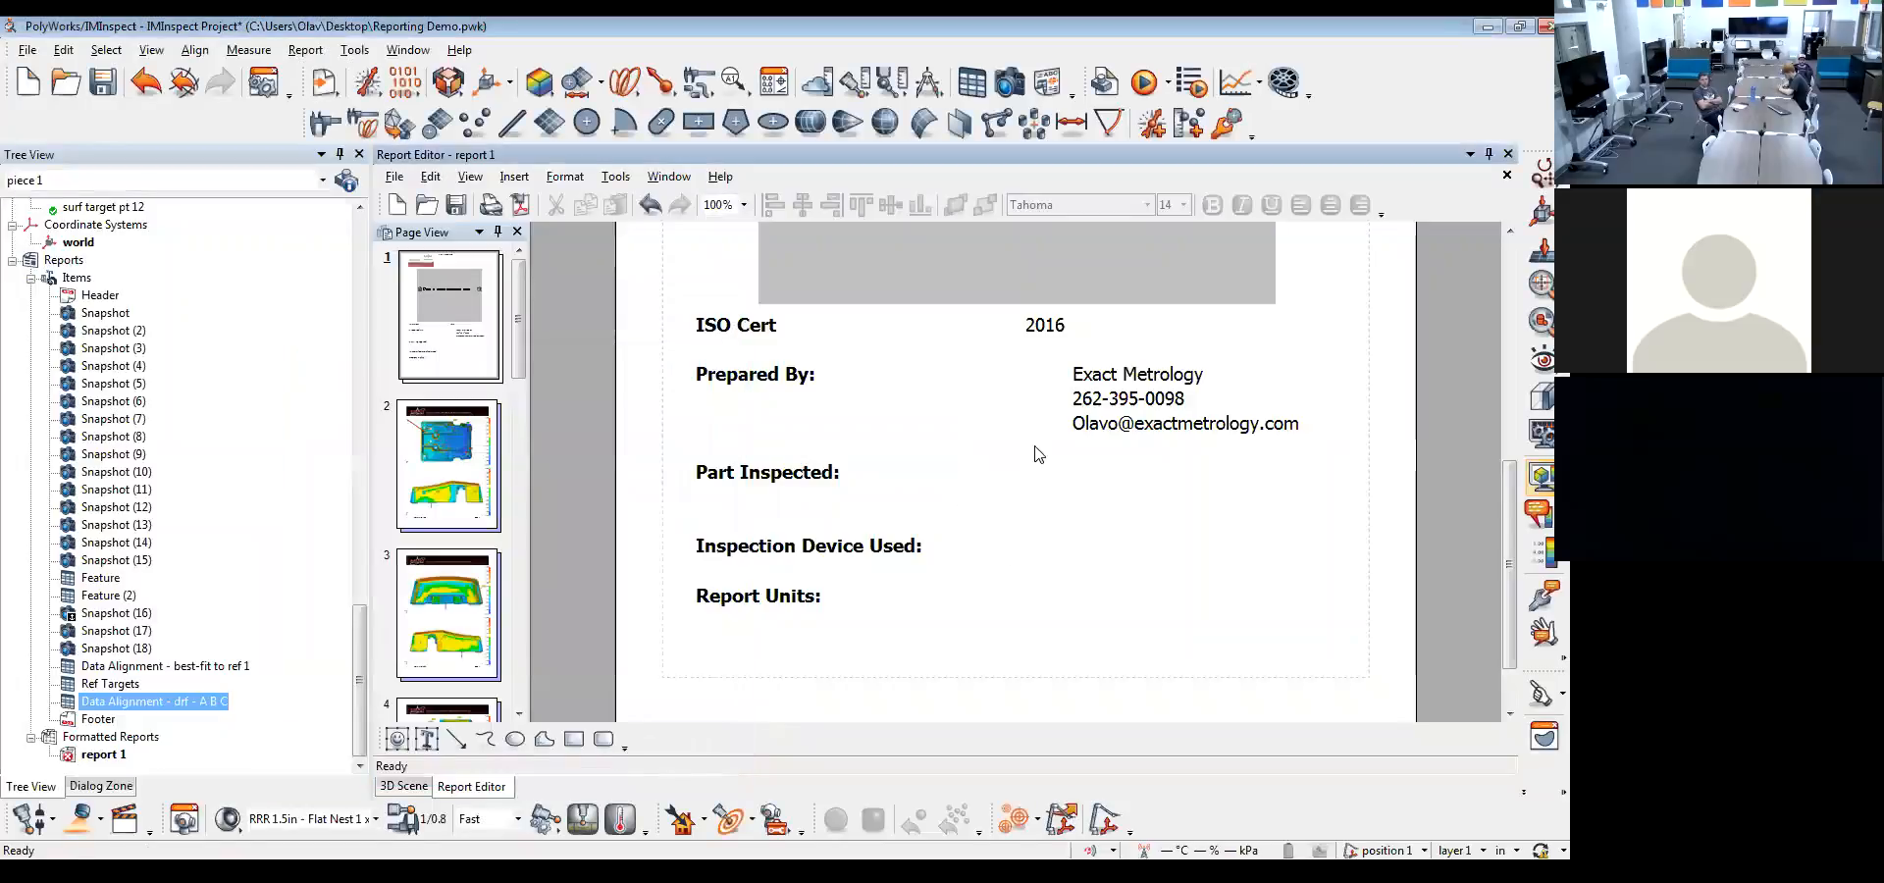
# Replace the custom field under "Part Inspected:" in the cover page text with the project's Part Name property beside the label
pyautogui.doubleClick(971, 467)
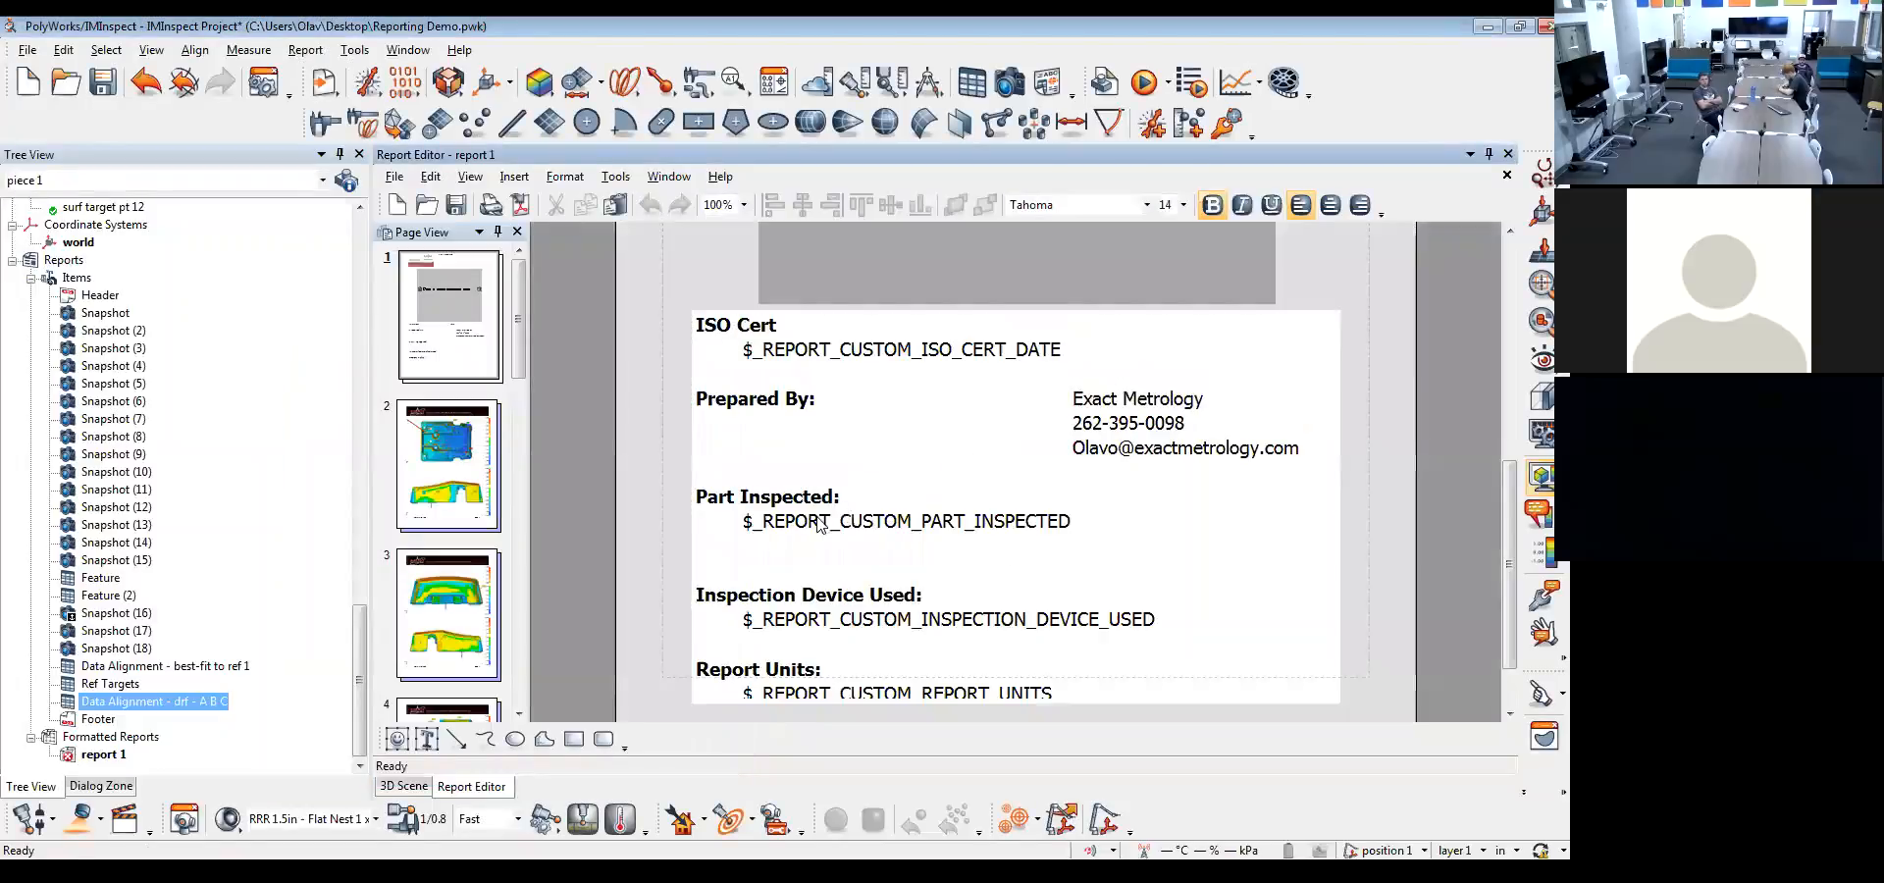
pyautogui.moveTo(1094, 530); pyautogui.dragTo(734, 527)
pyautogui.press('BackSpace')
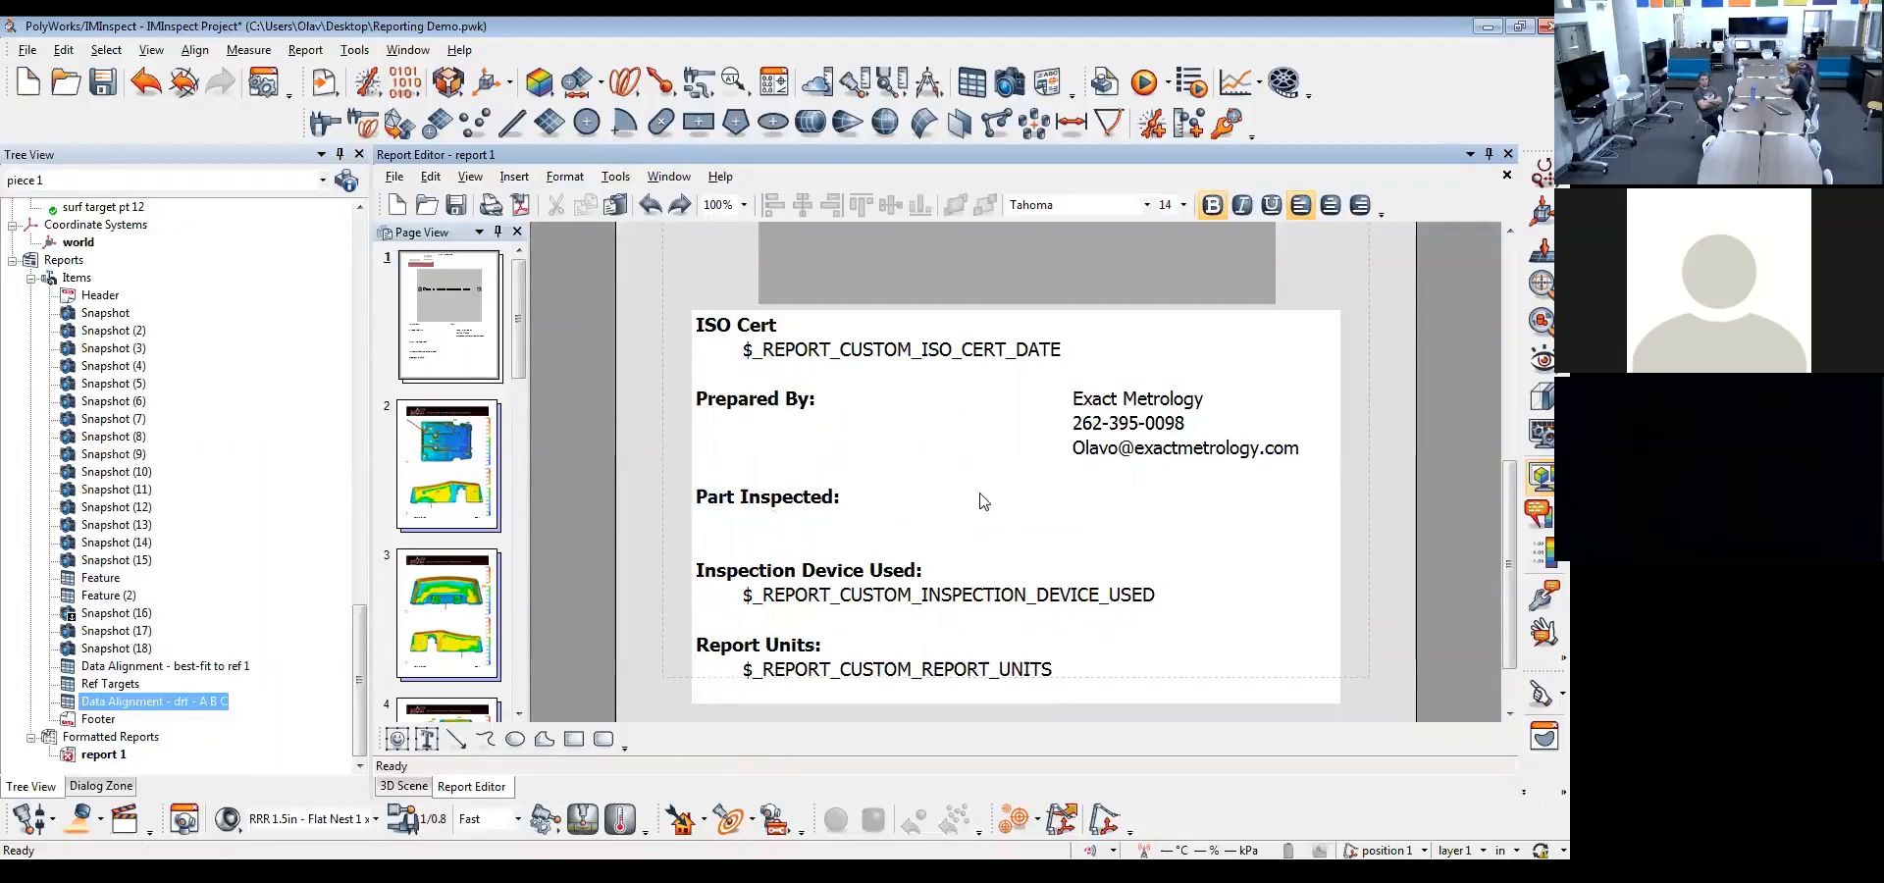
pyautogui.rightClick(984, 502)
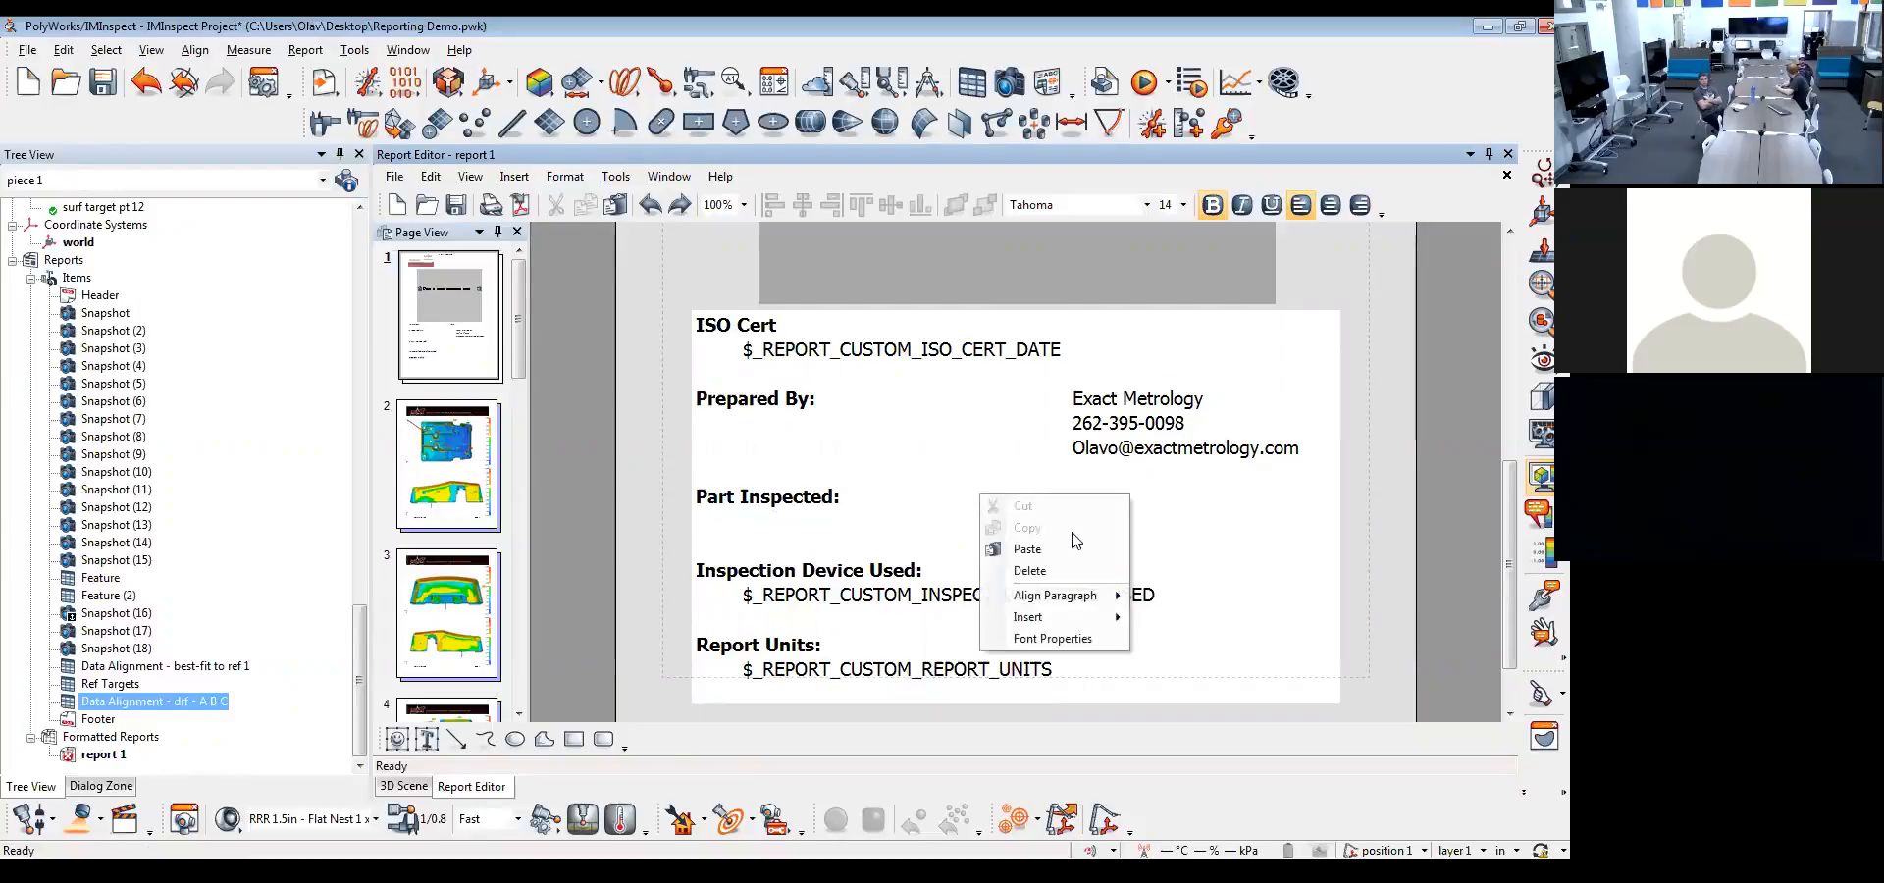
pyautogui.moveTo(1089, 626)
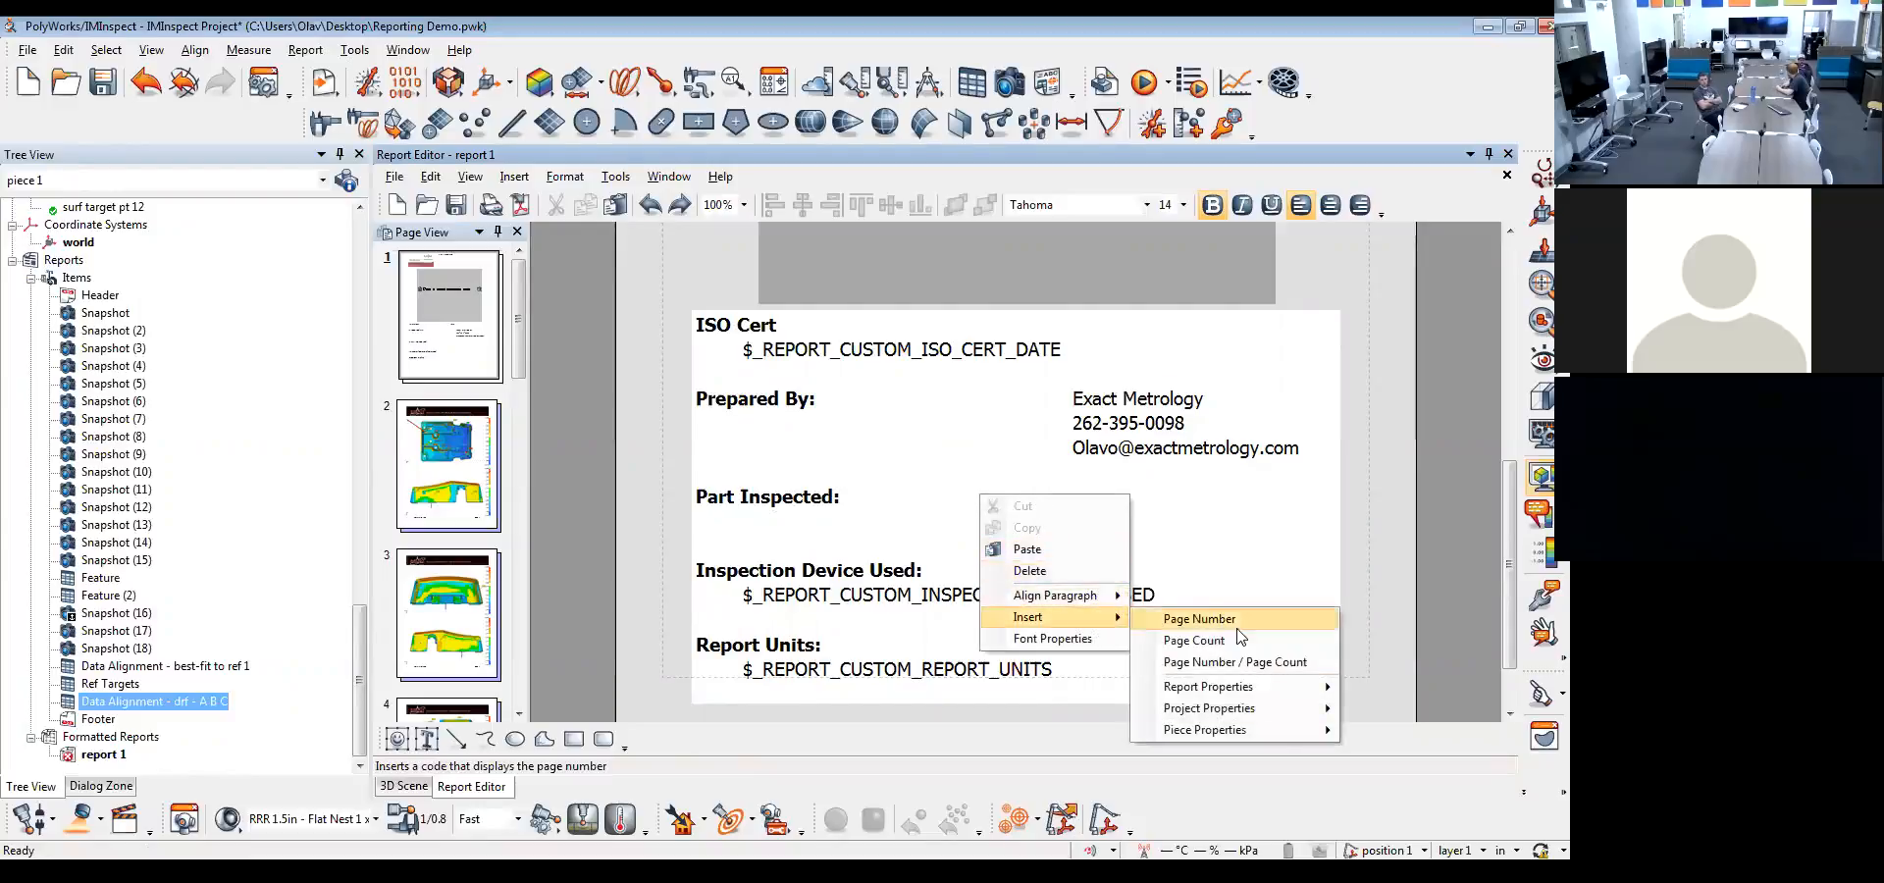
pyautogui.moveTo(1276, 730)
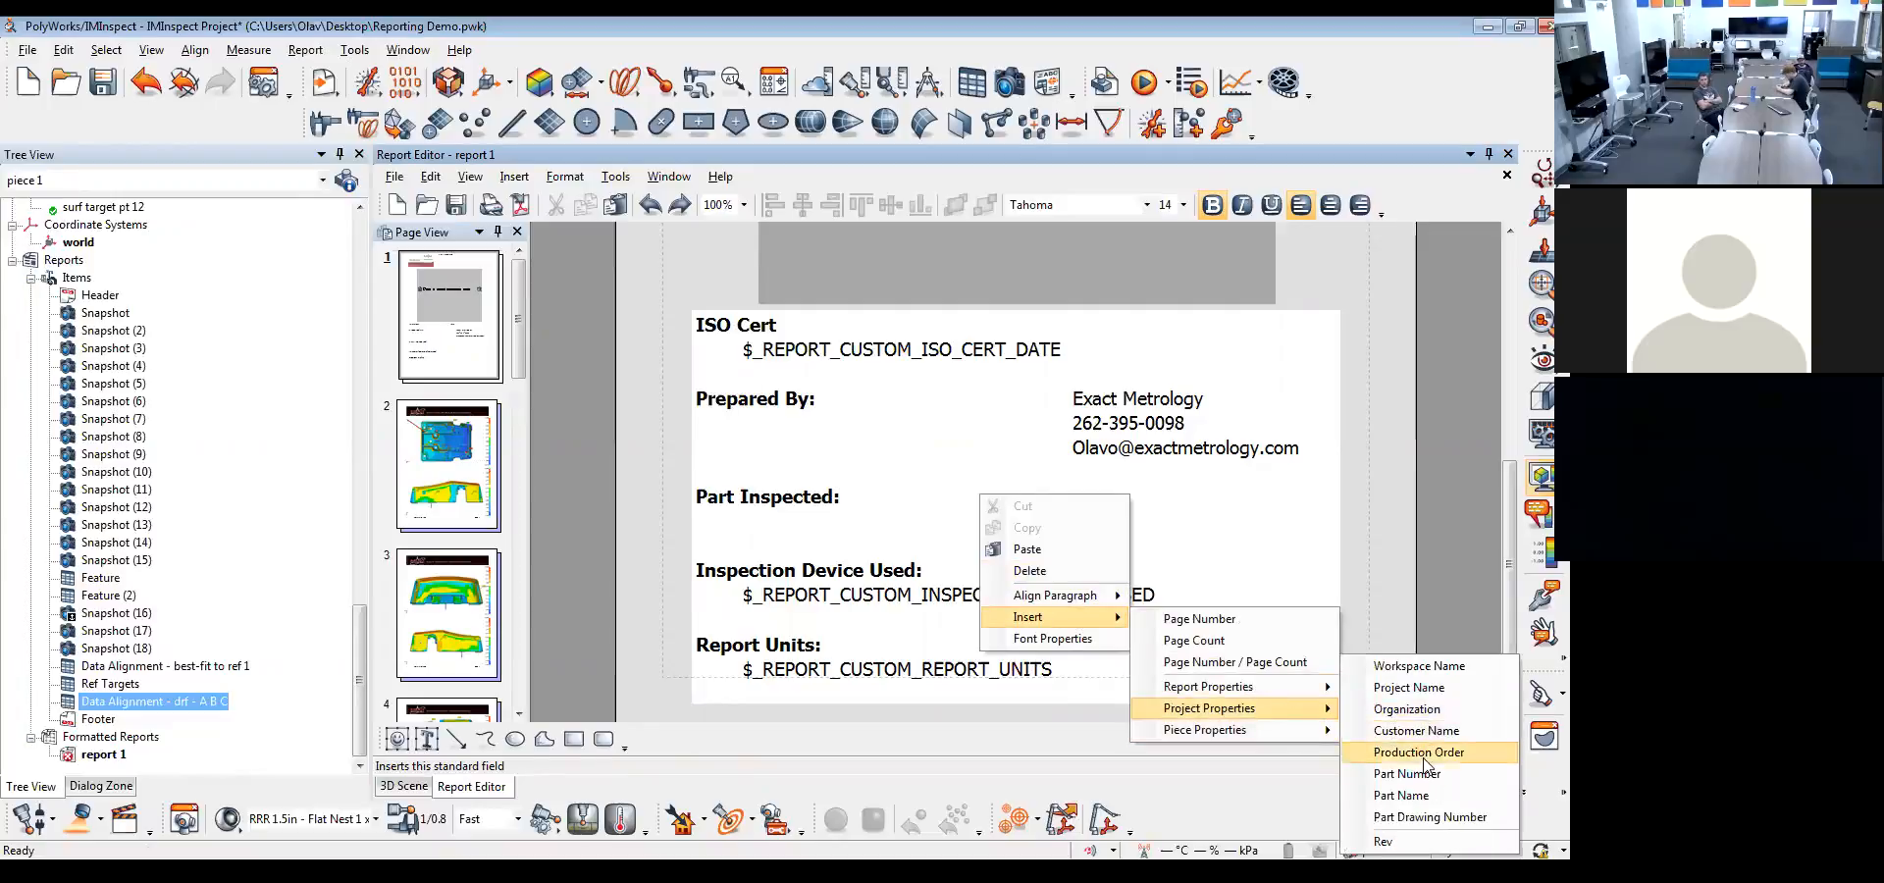
pyautogui.click(1424, 799)
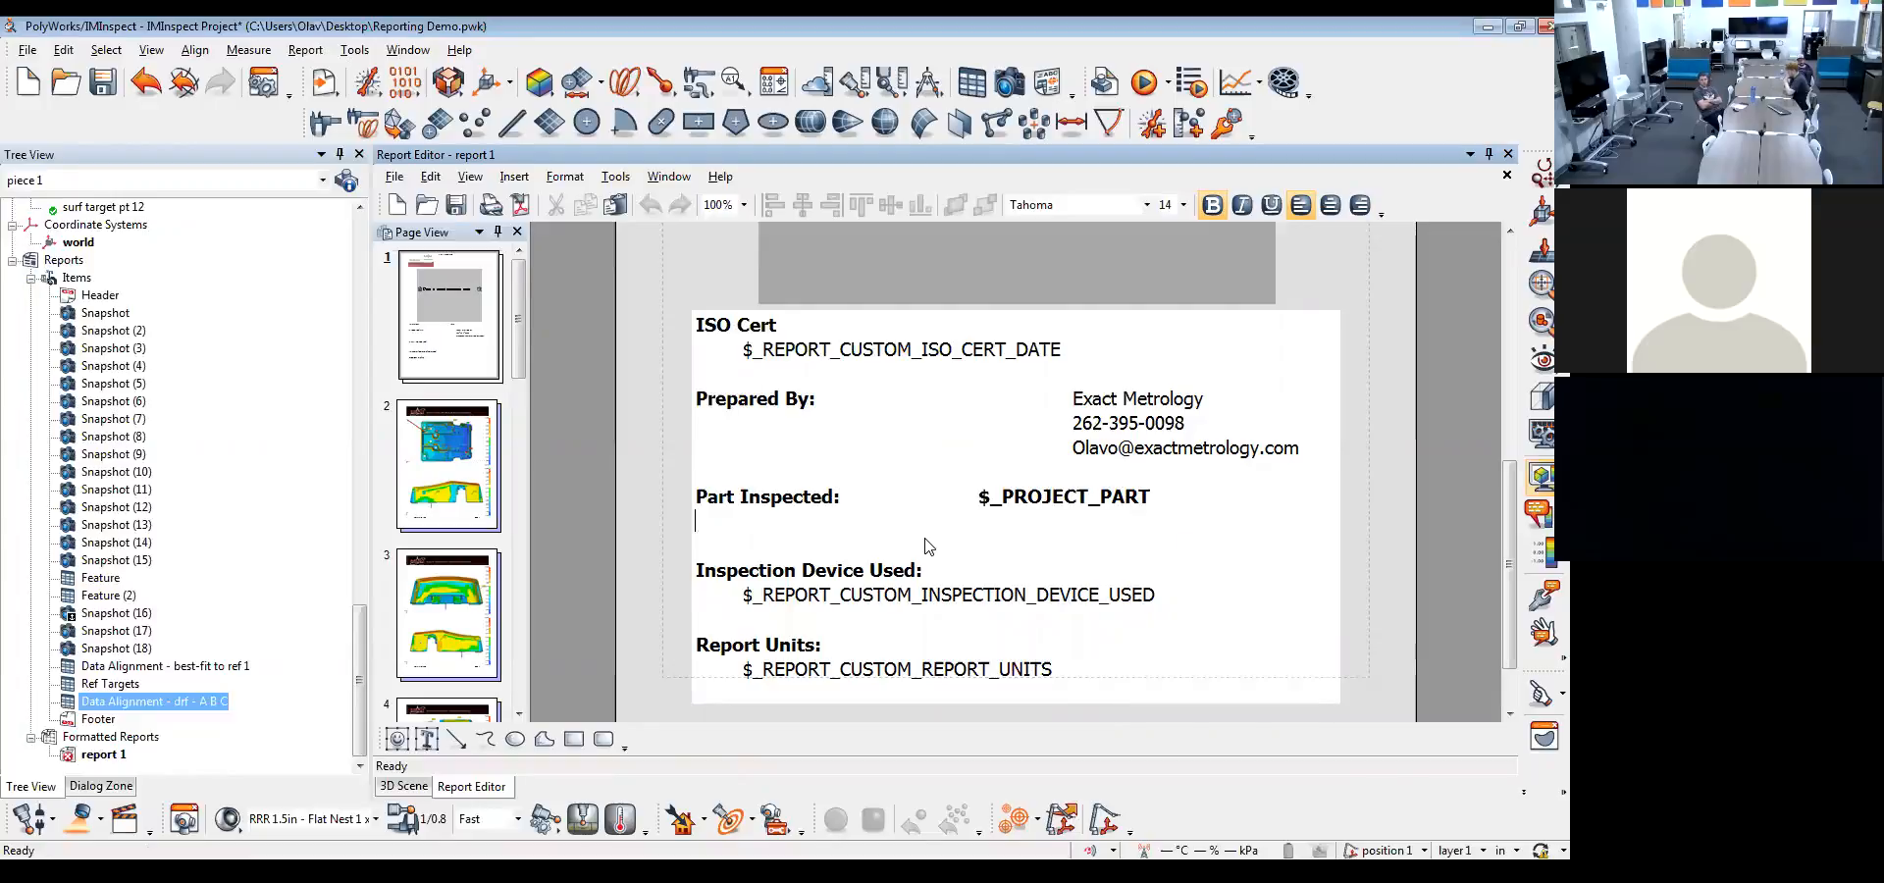
# Add a "Rev:" line below "Part Inspected:" and insert the project's custom Rev property beside it
pyautogui.write('Rev:')
pyautogui.rightClick(981, 523)
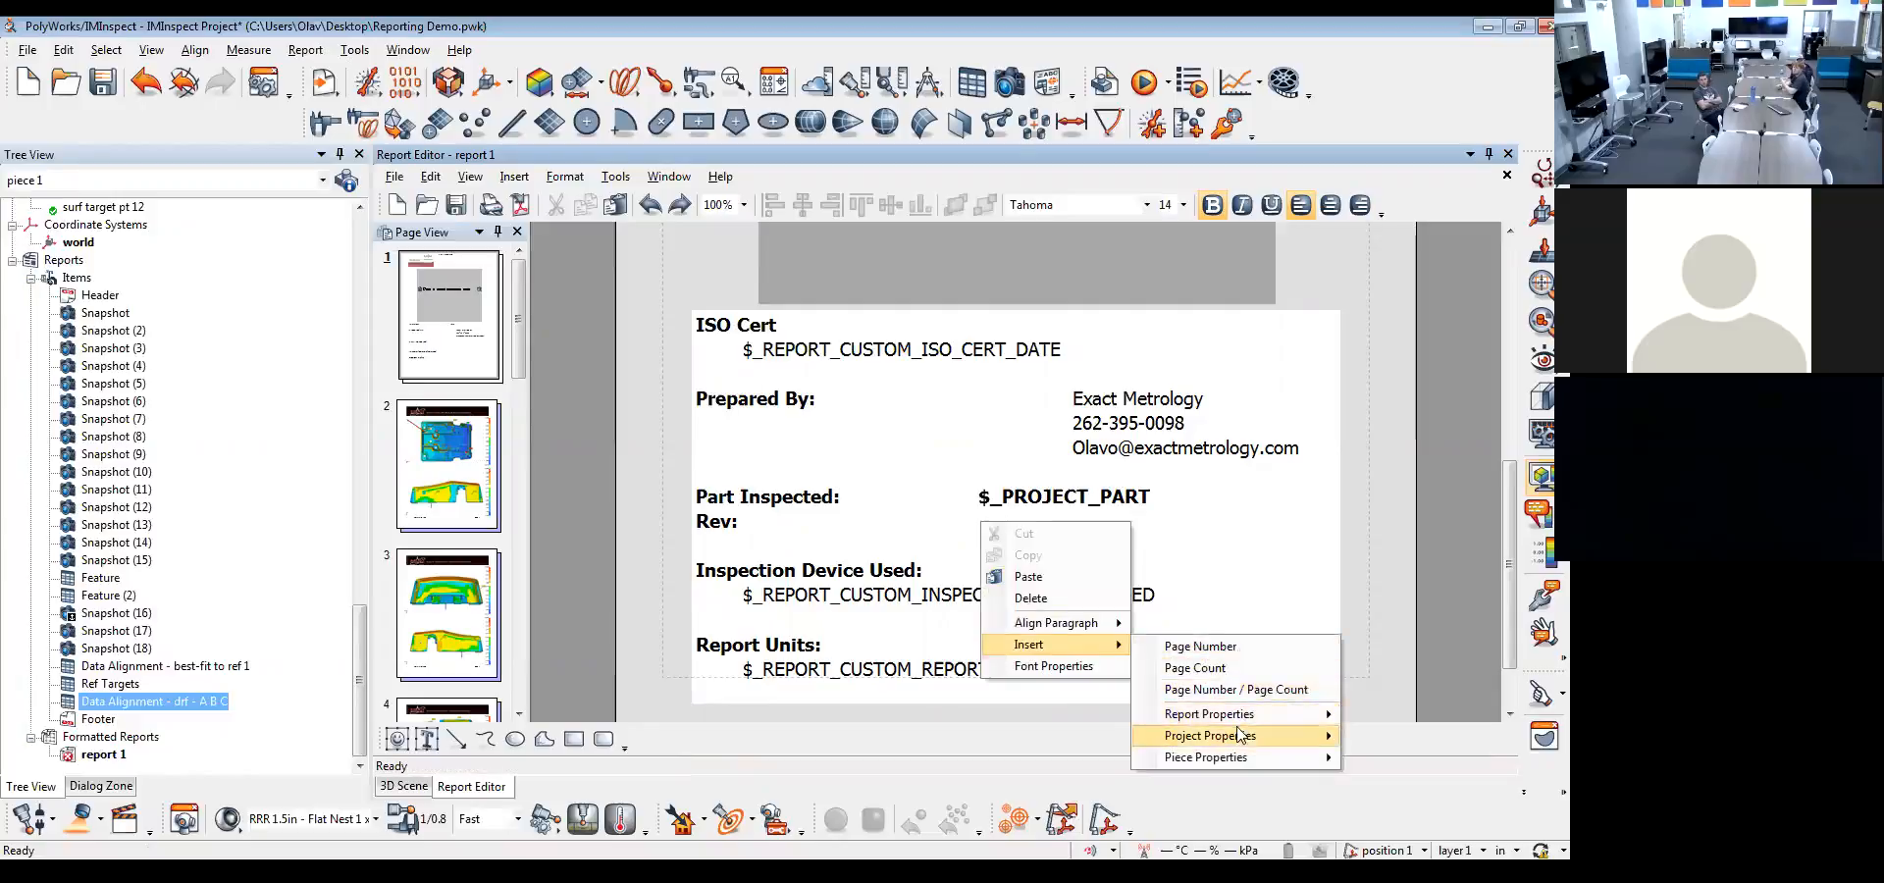
pyautogui.moveTo(1251, 736)
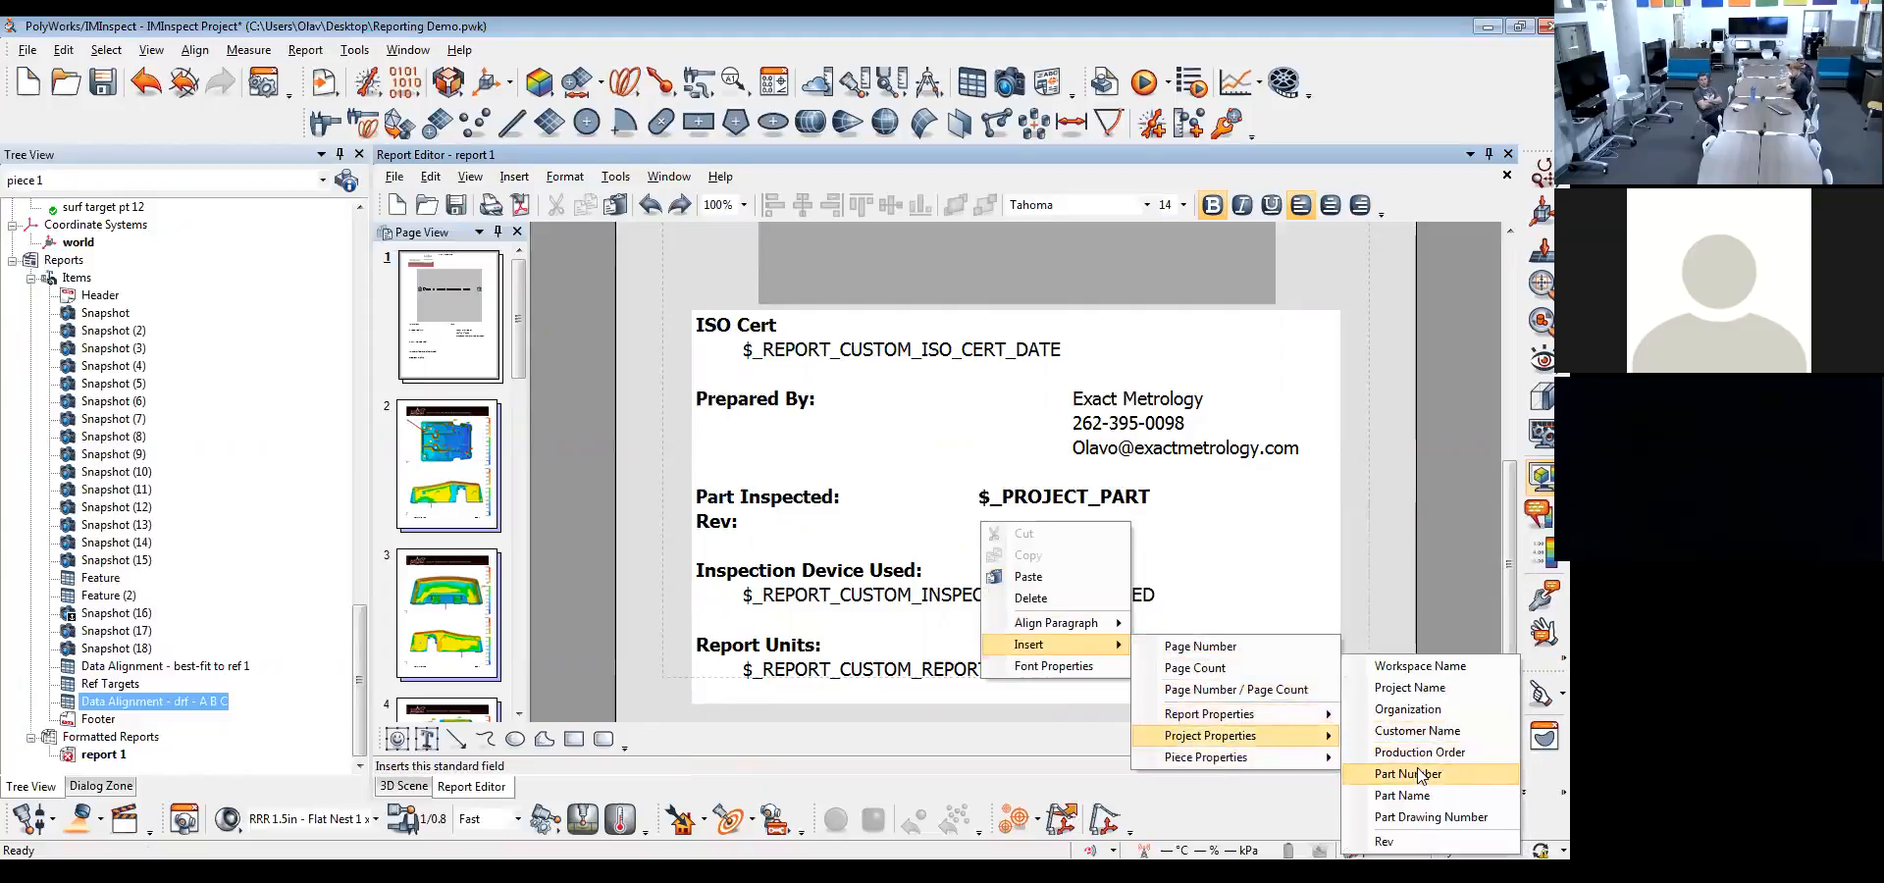
pyautogui.click(1385, 841)
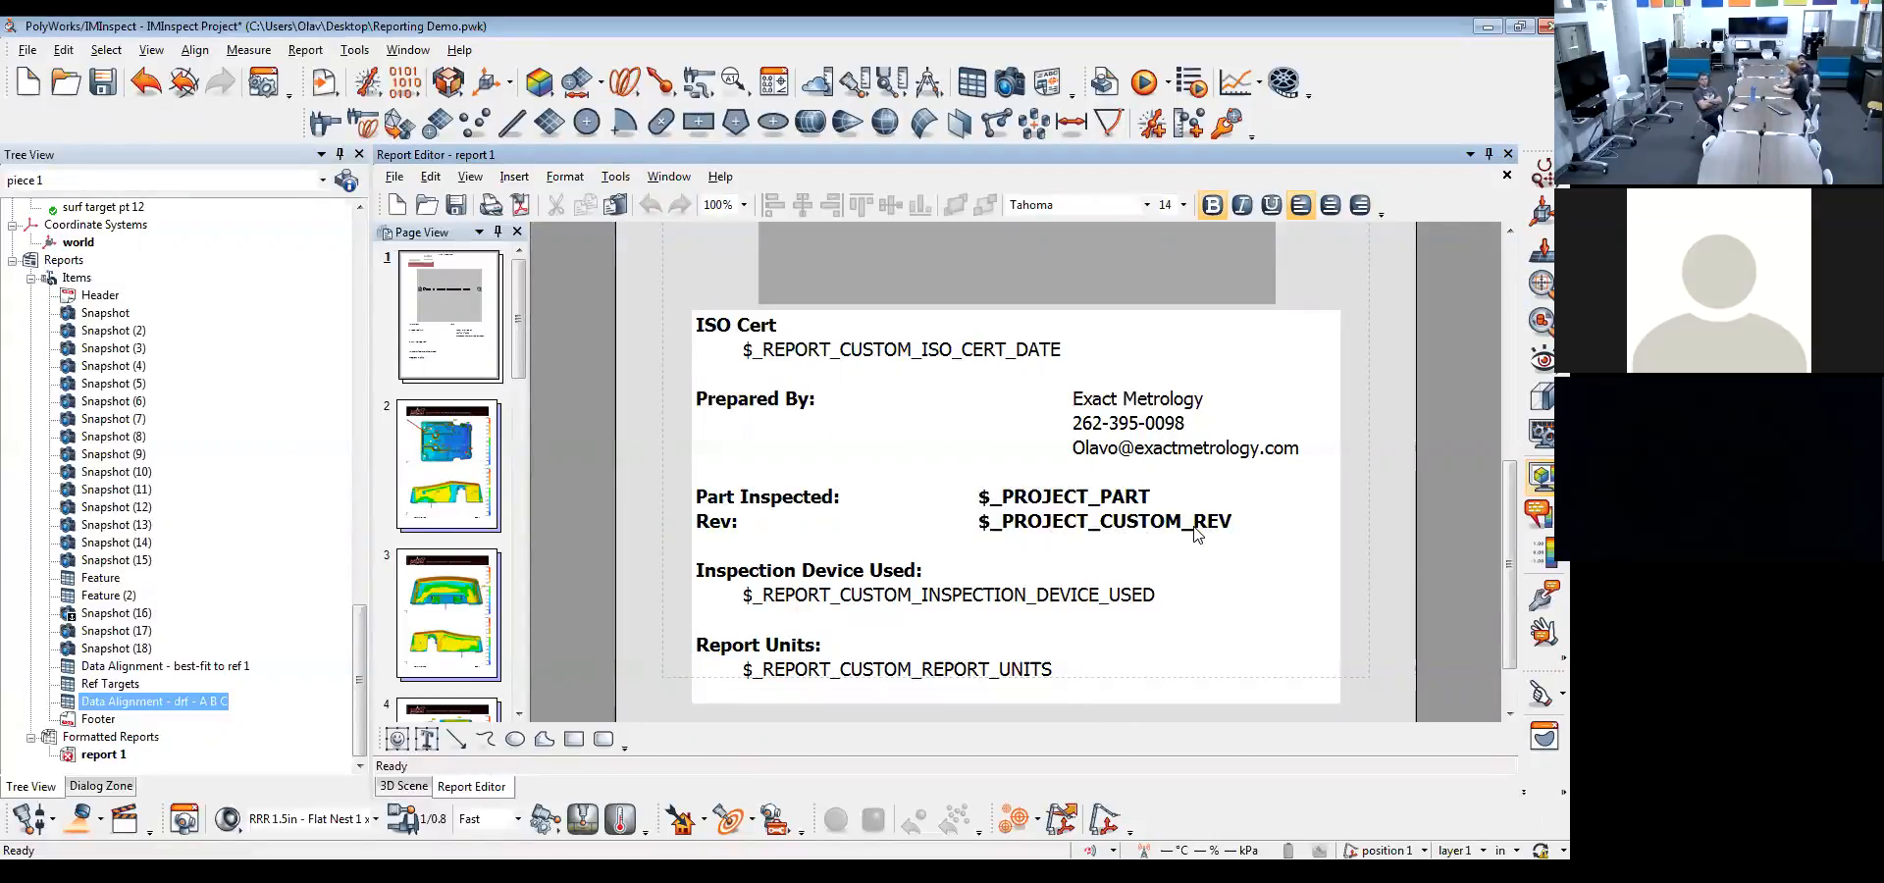
# Add an "Operator:" line below "Rev:" and insert the piece's Operator Name property beside it
pyautogui.press('Return')
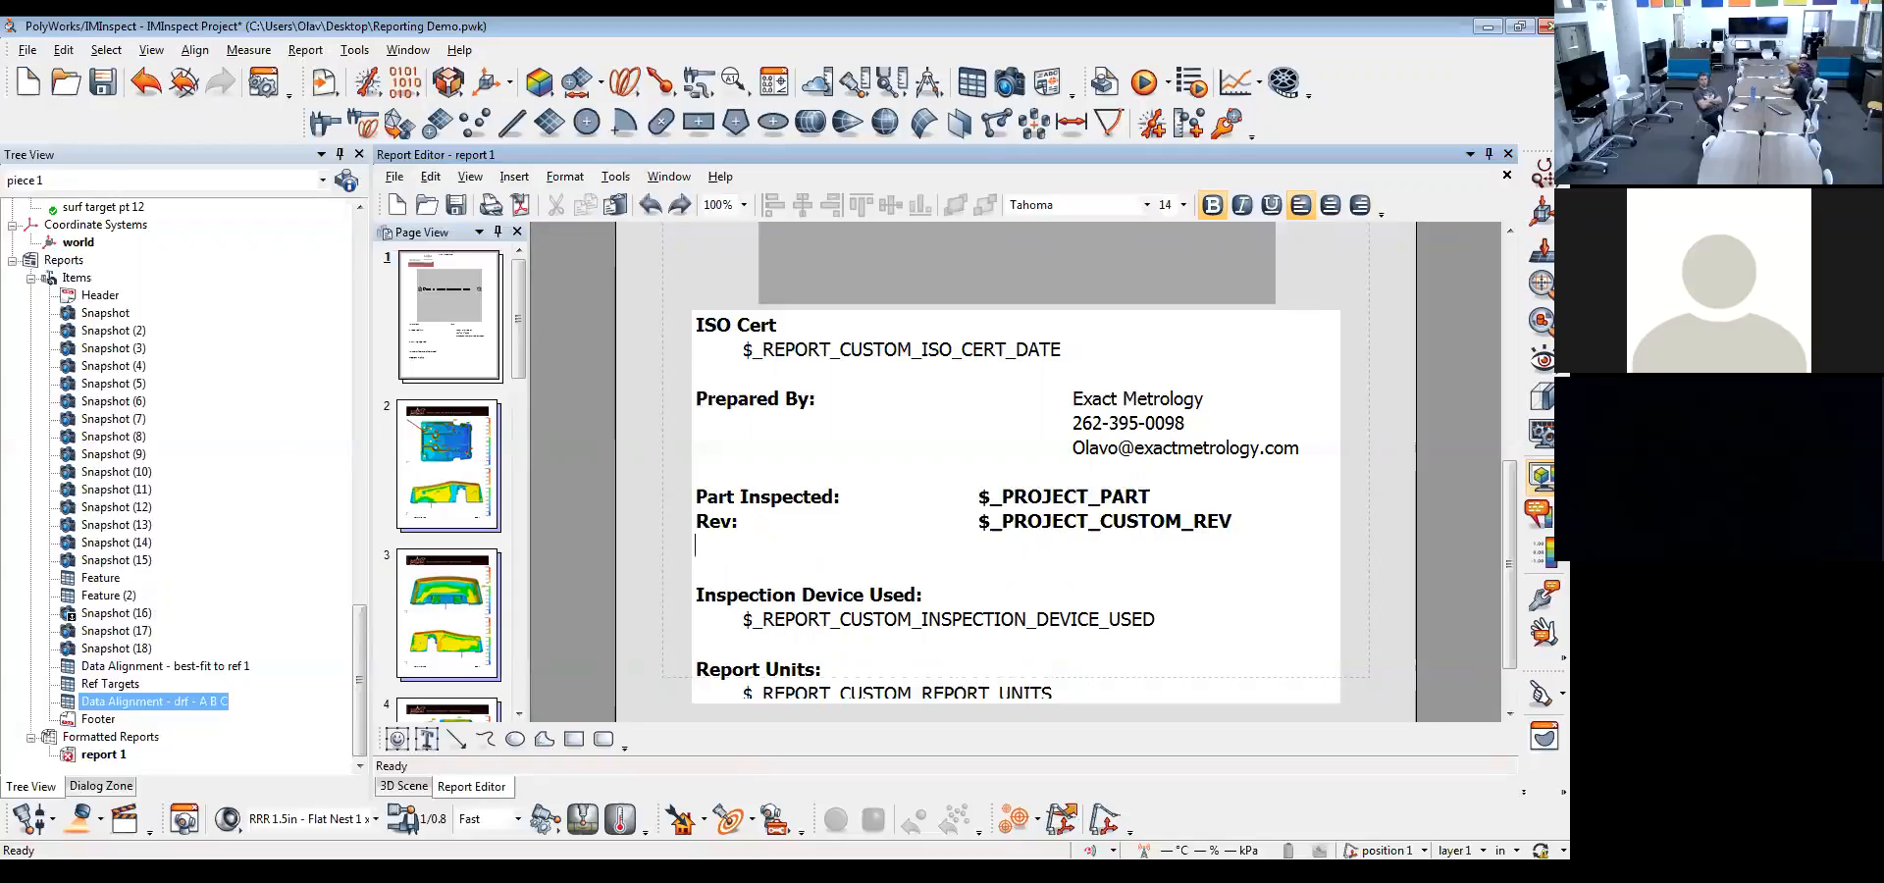
pyautogui.write('Operator:')
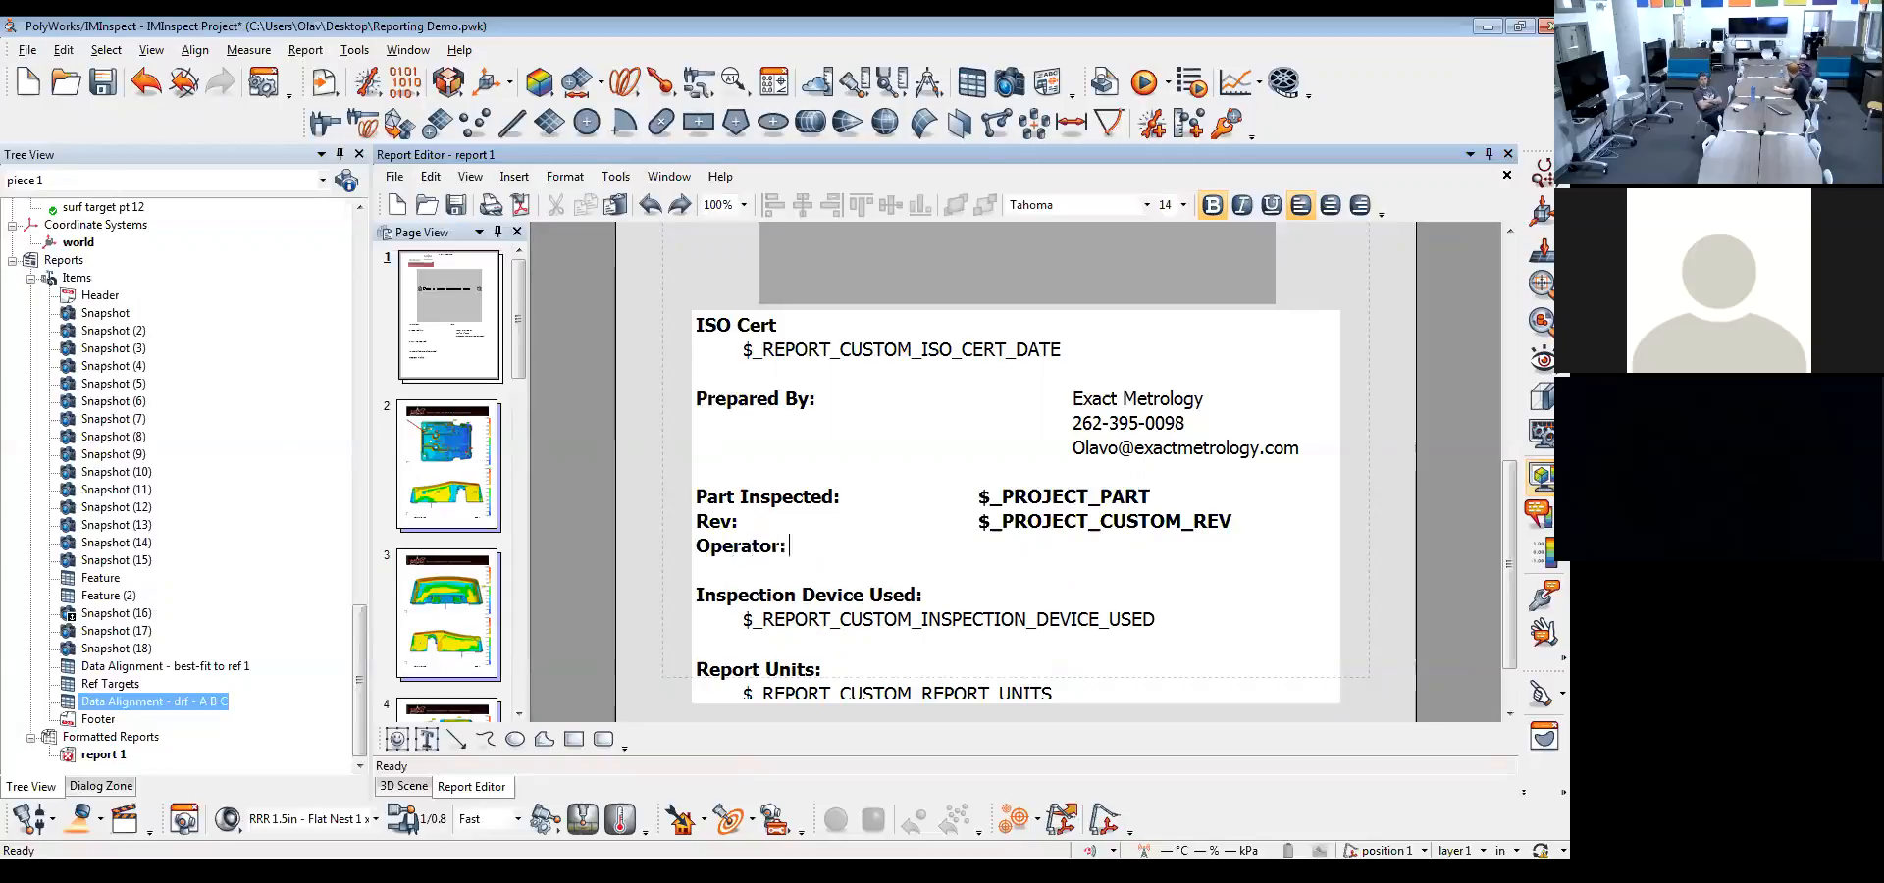
pyautogui.rightClick(984, 559)
pyautogui.moveTo(1072, 672)
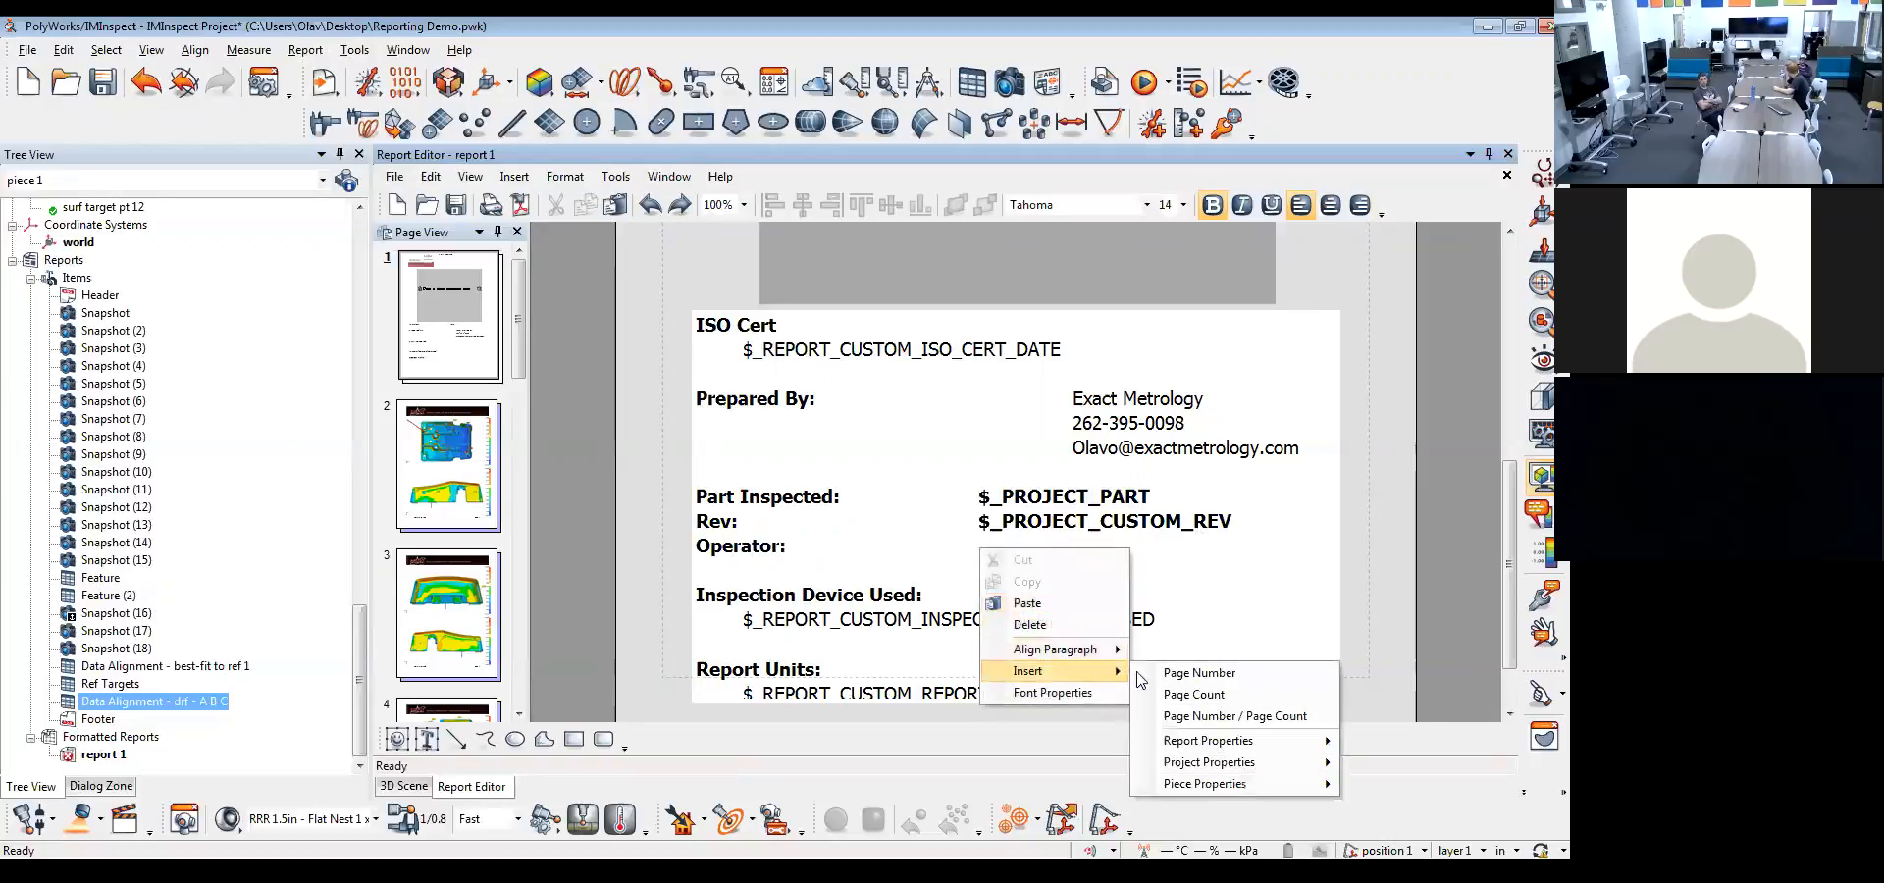
pyautogui.moveTo(1230, 788)
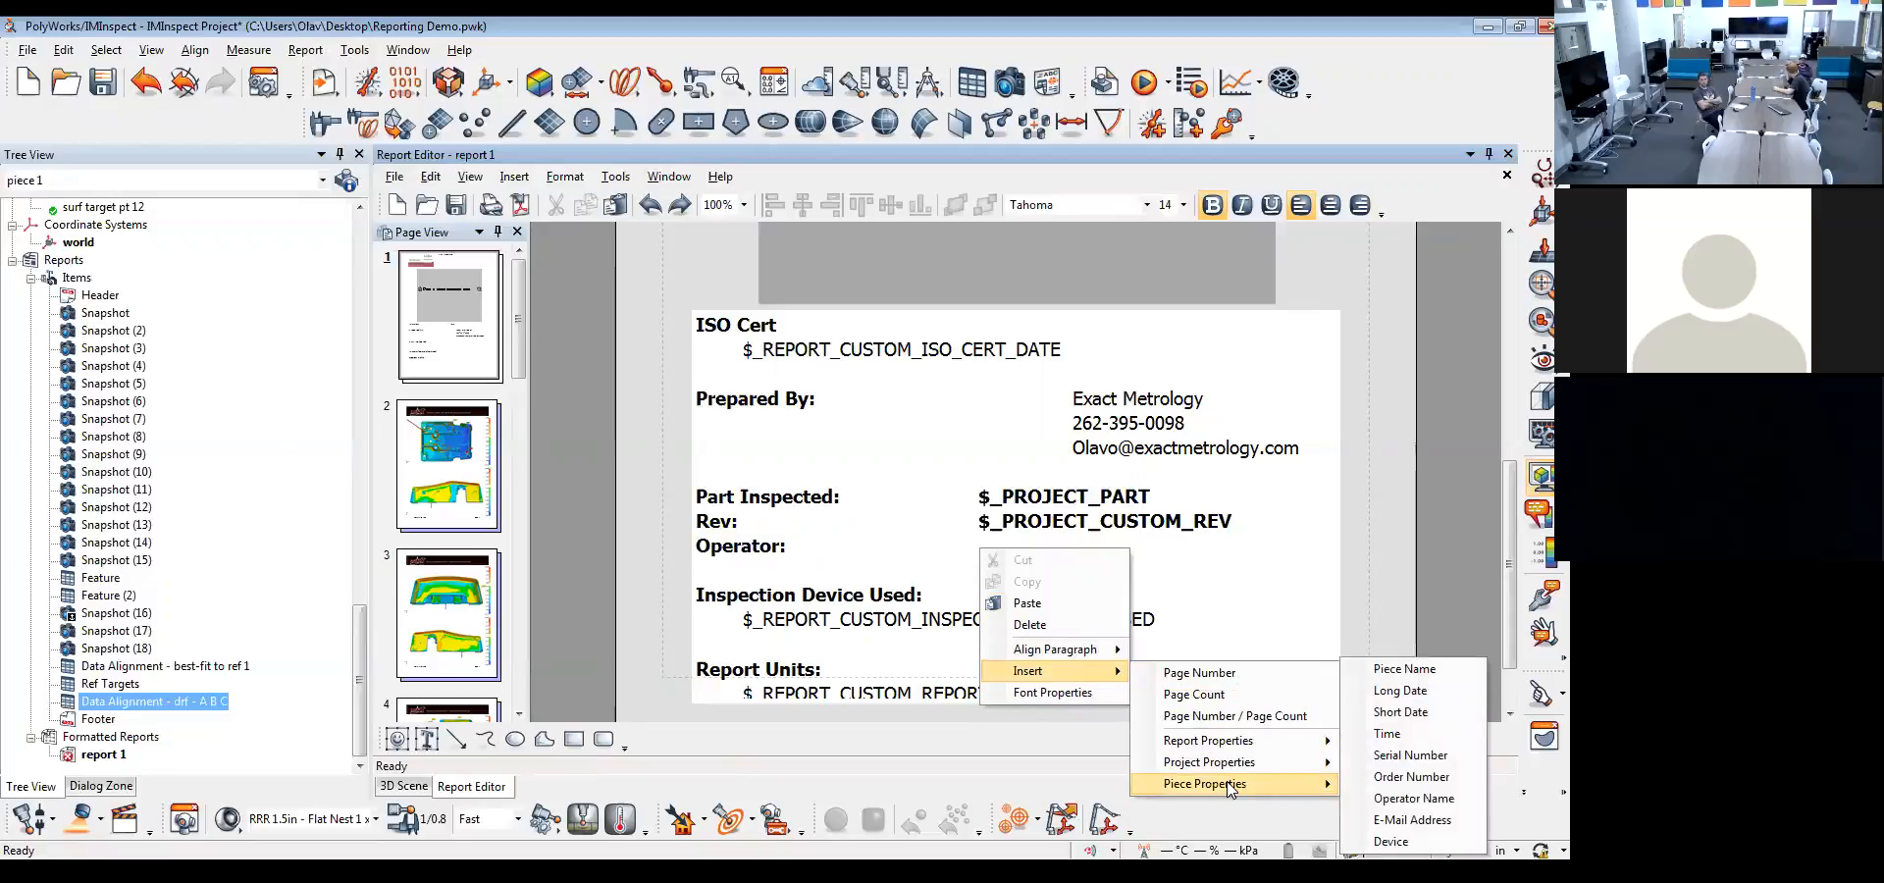
pyautogui.click(1418, 799)
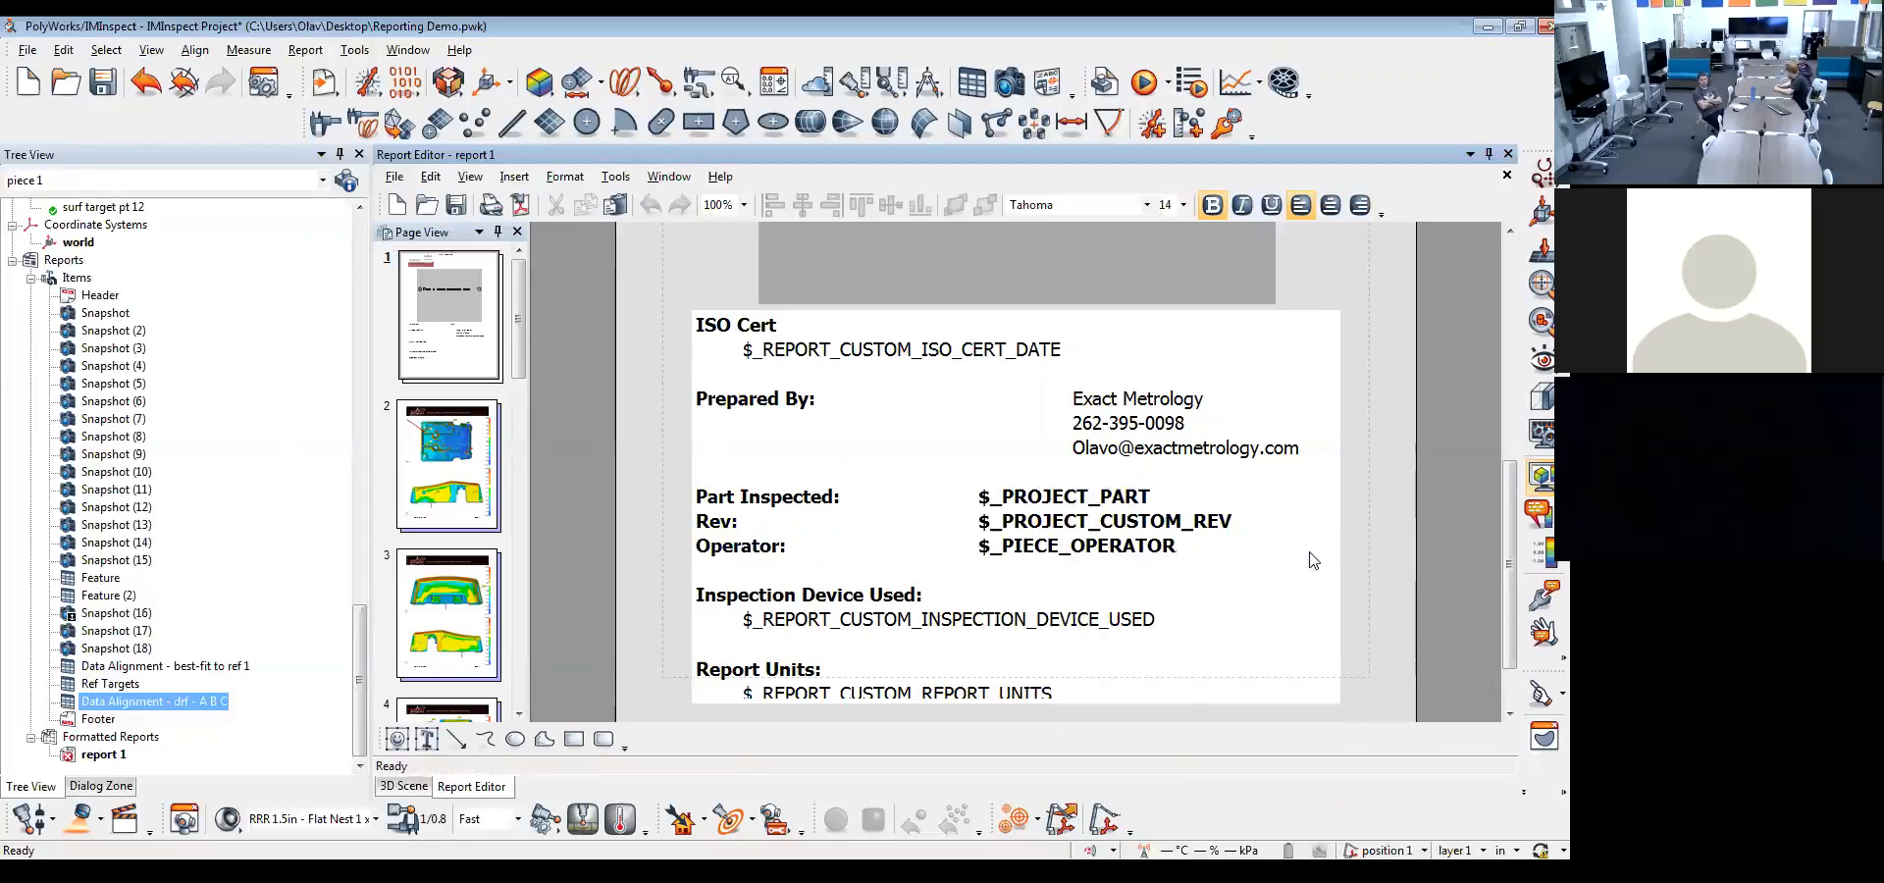
# Add an "Equipment:" line below "Operator:" and insert the piece's Device property beside it
pyautogui.press('Return')
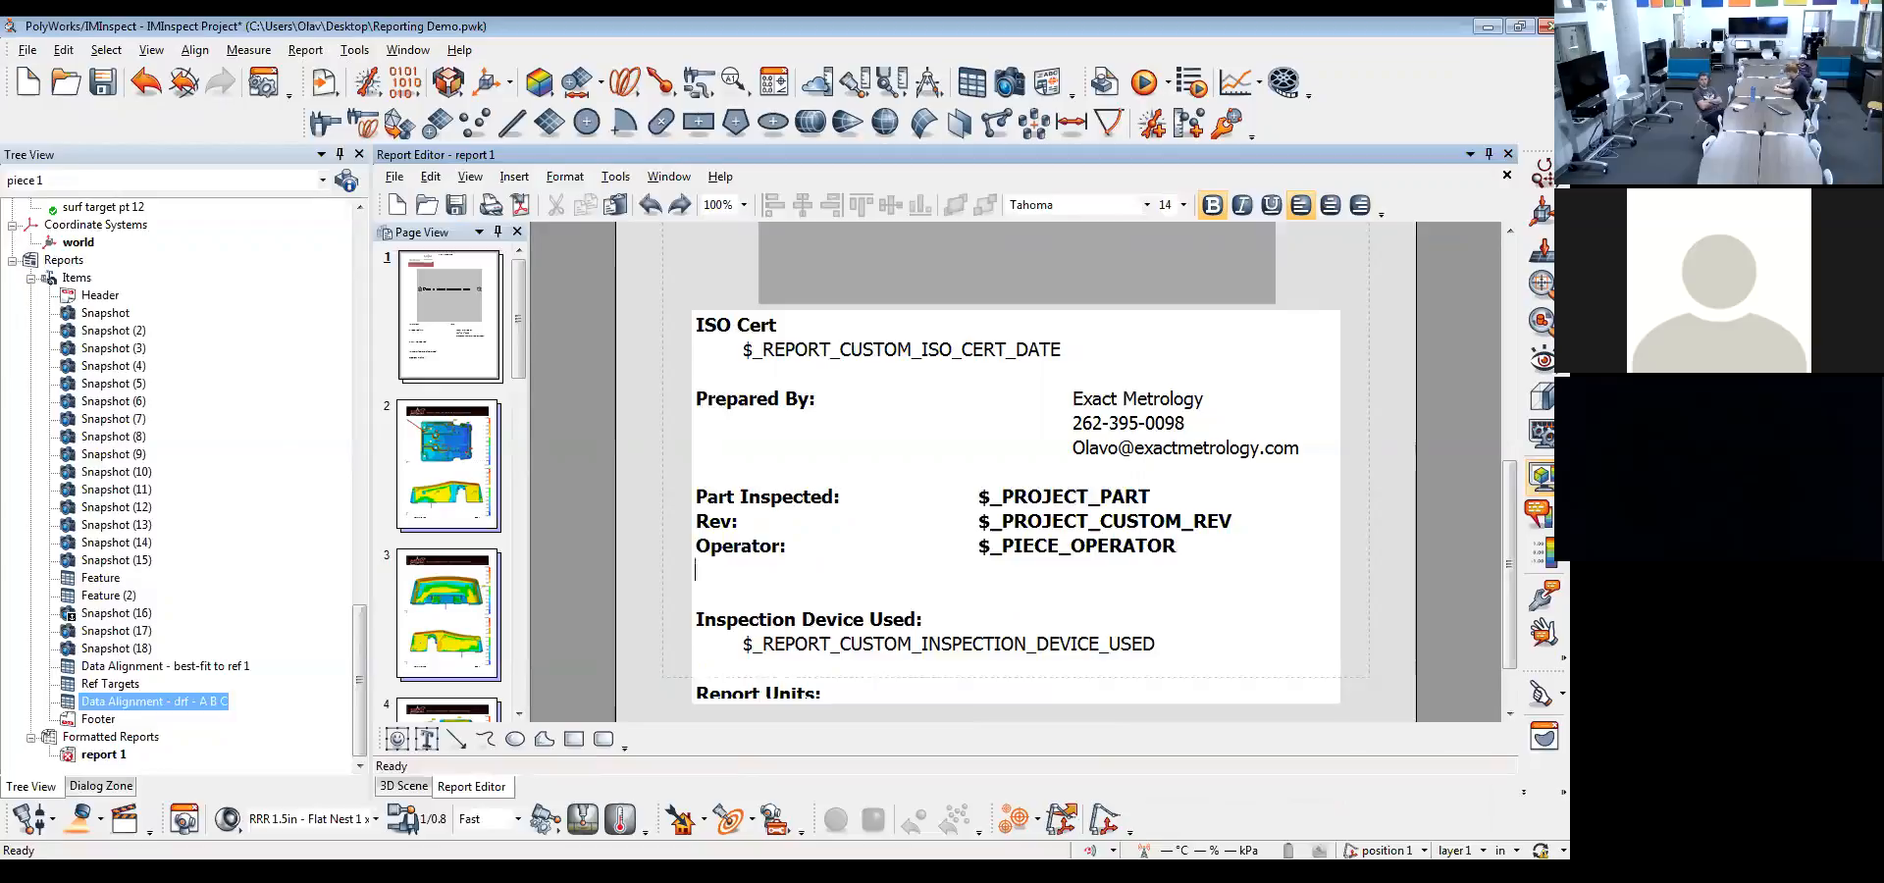
pyautogui.write('Equipment:')
pyautogui.rightClick(1001, 569)
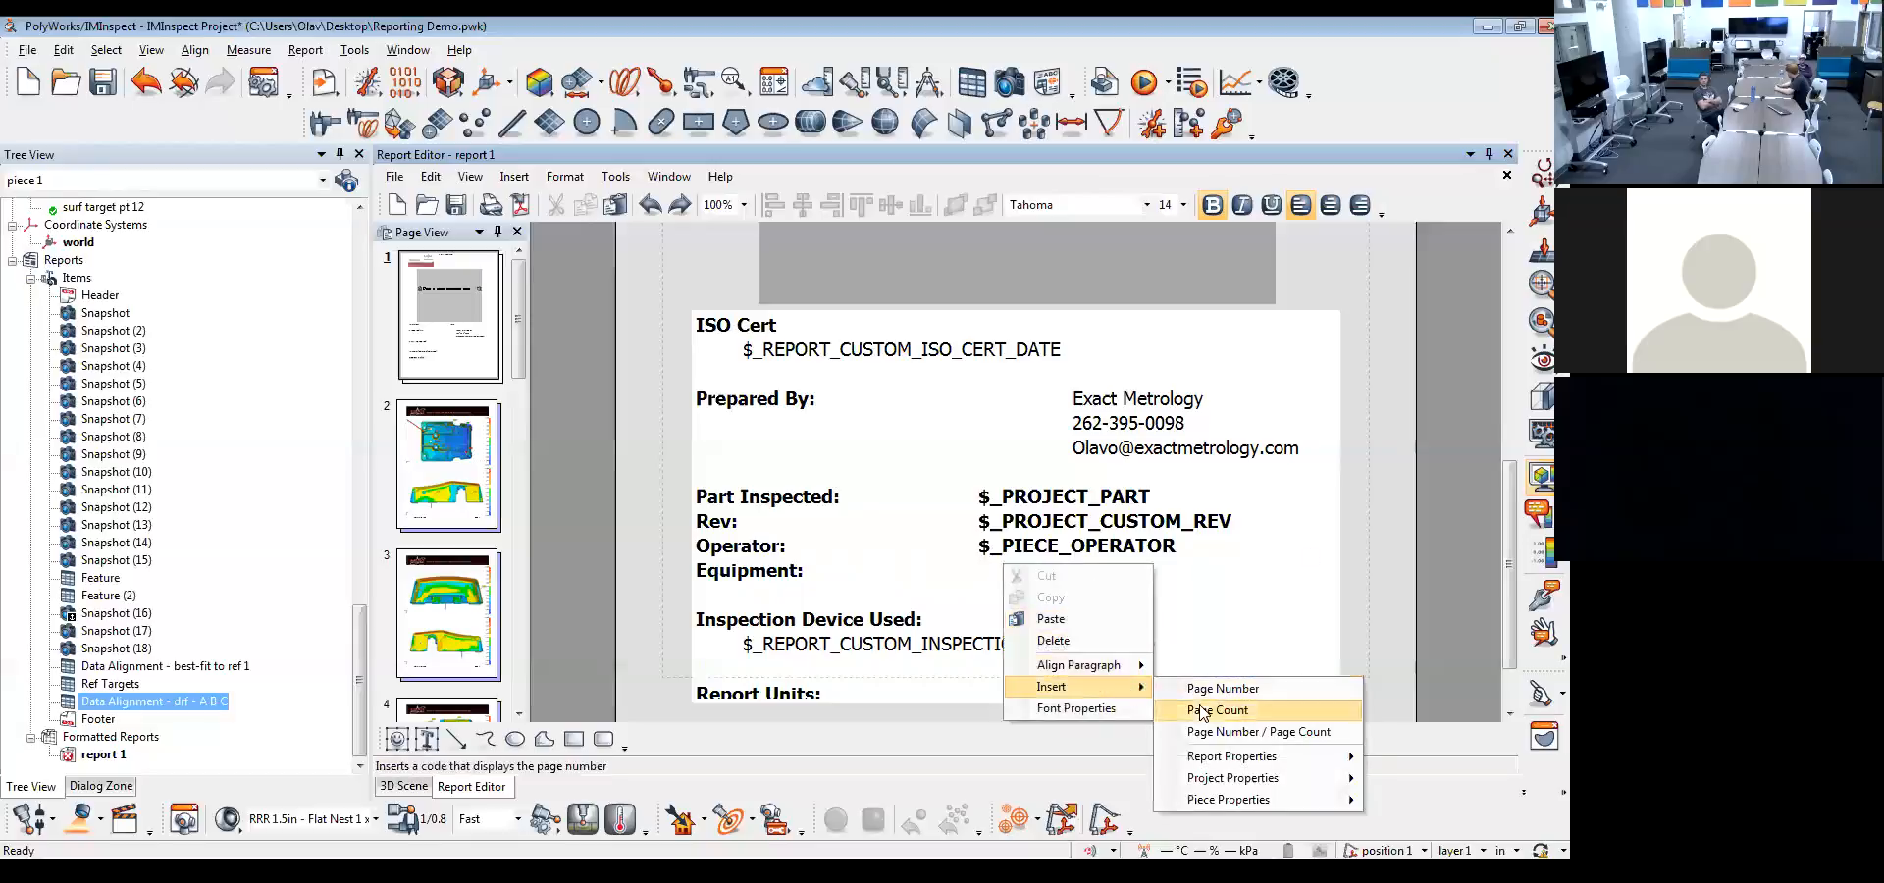
pyautogui.moveTo(1228, 802)
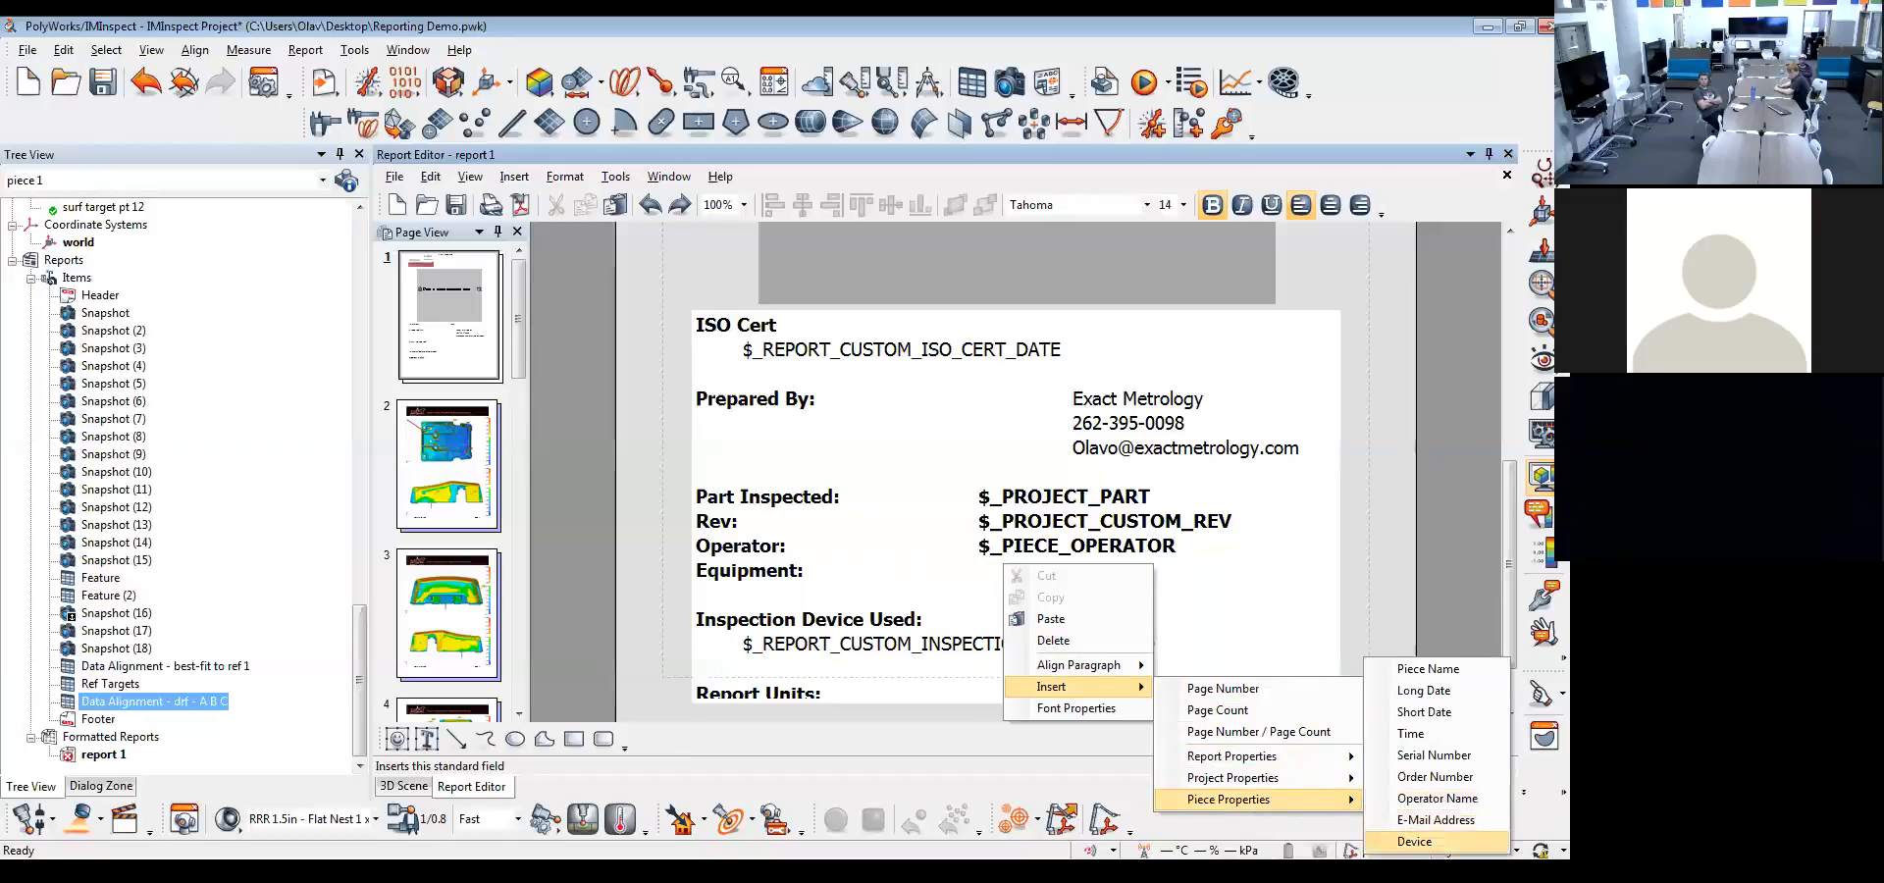
pyautogui.click(1414, 840)
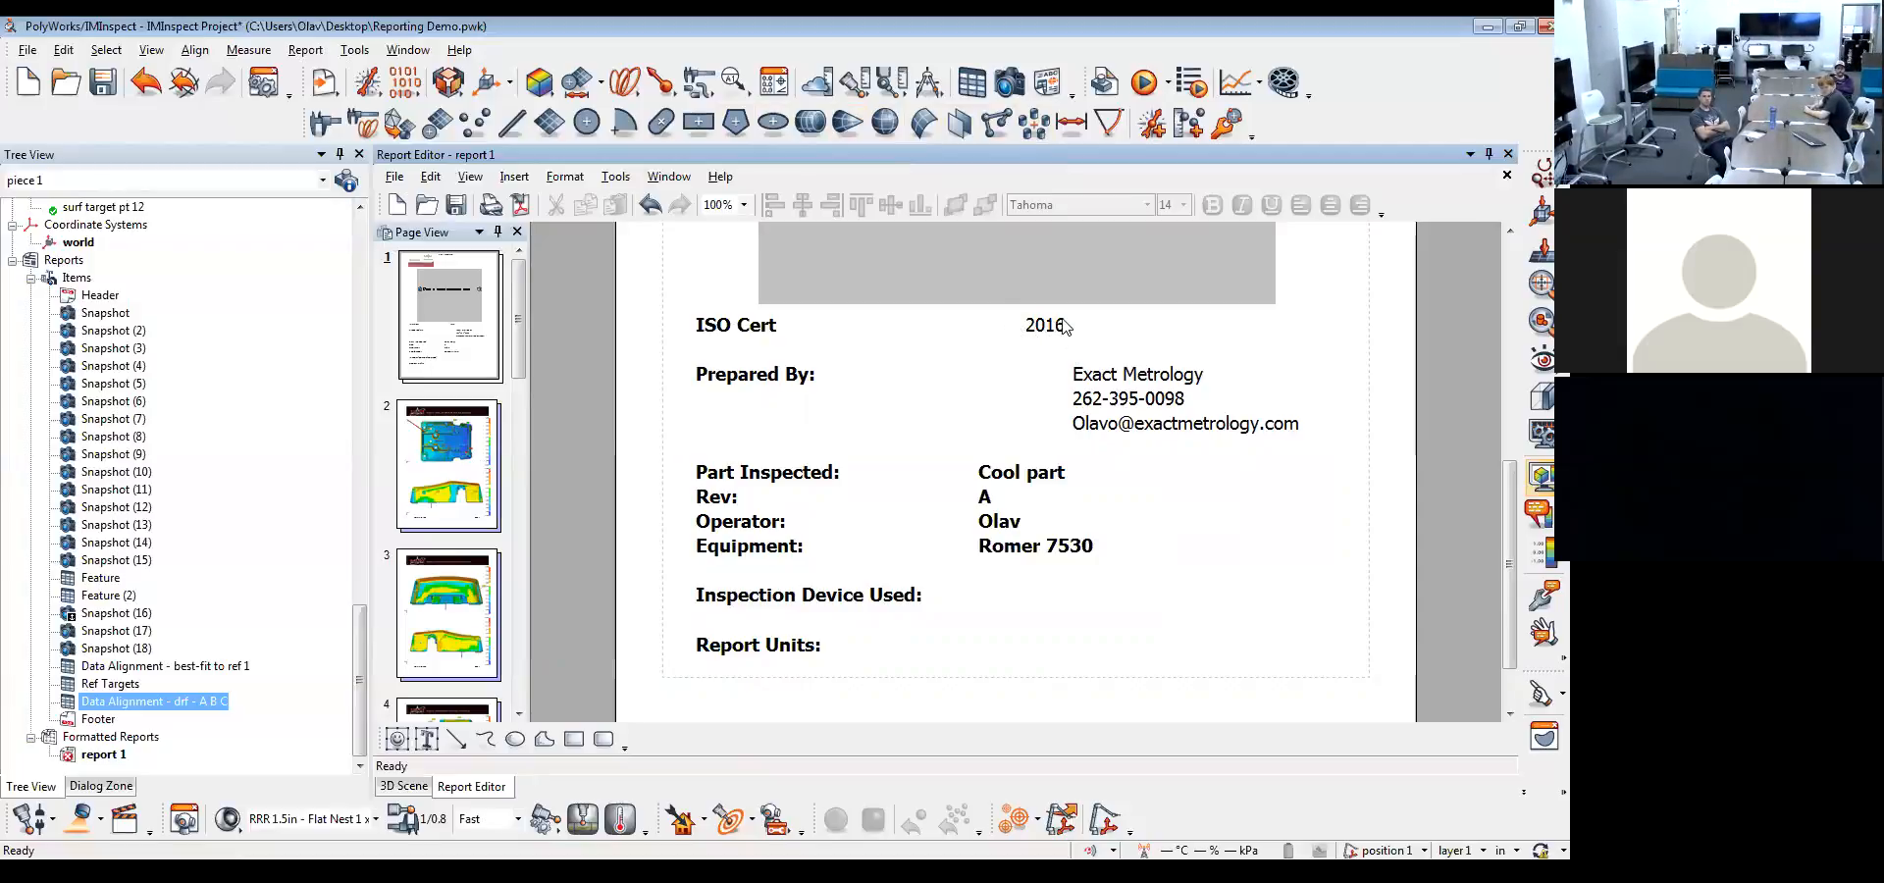
# Review the filled-in cover page and look through the remaining report pages, including page 8
pyautogui.scroll(5, 1070, 410)
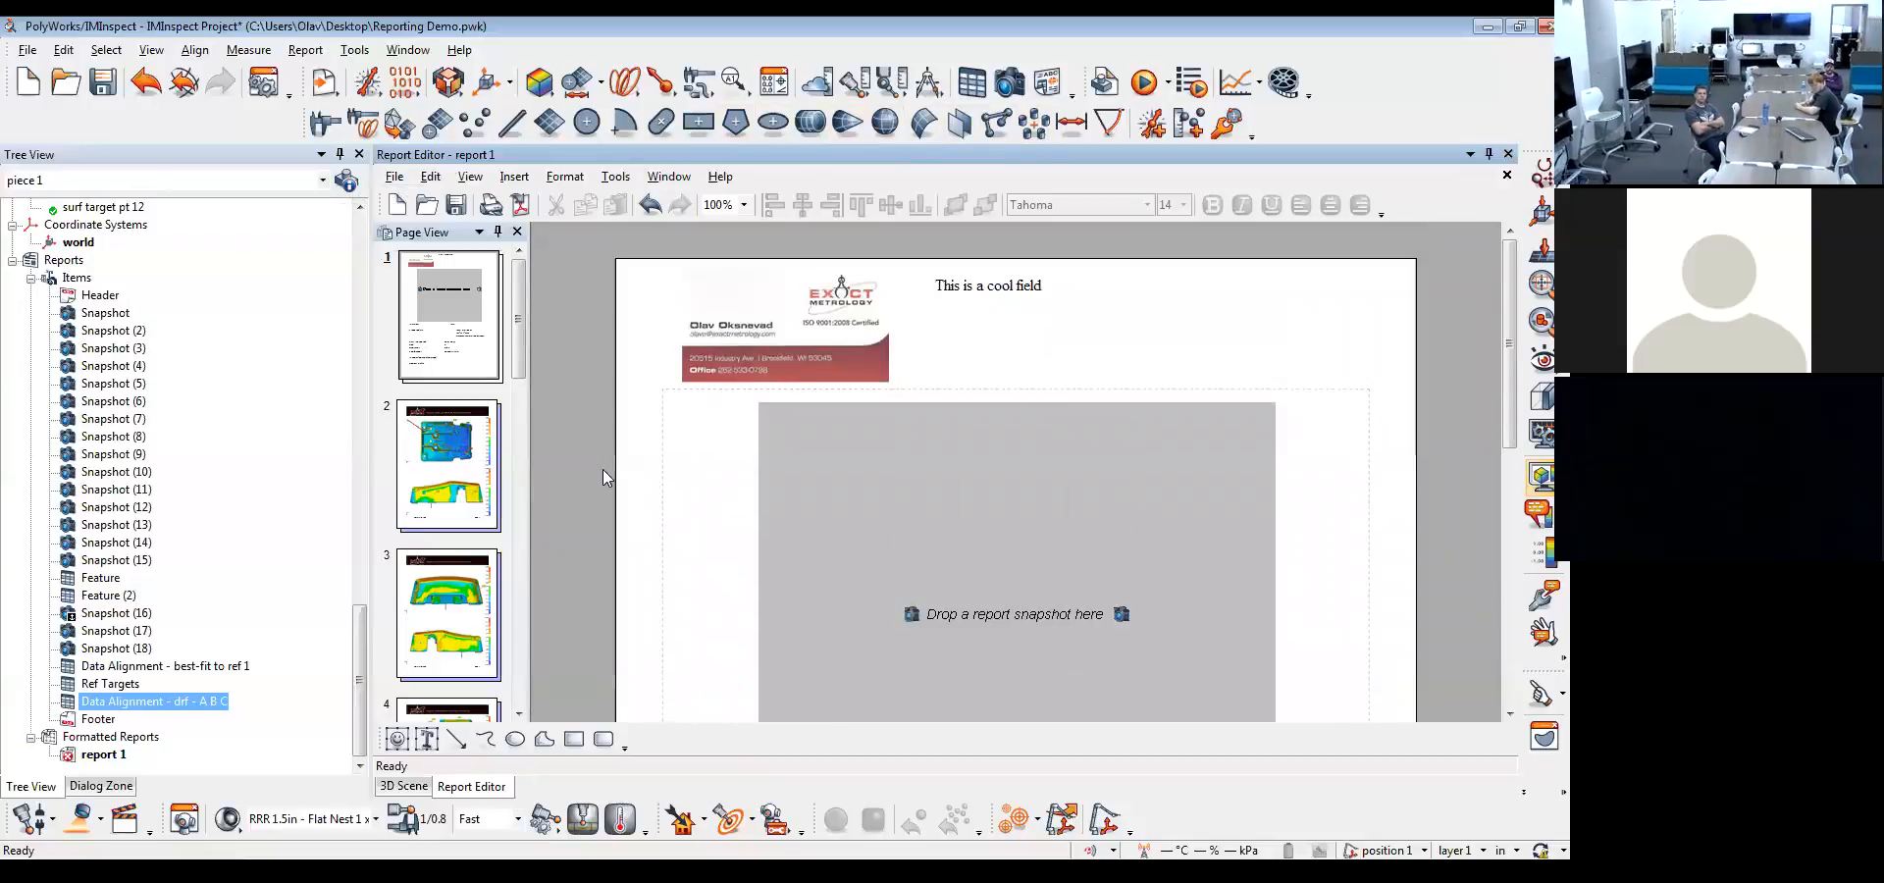
pyautogui.scroll(-3, 735, 479)
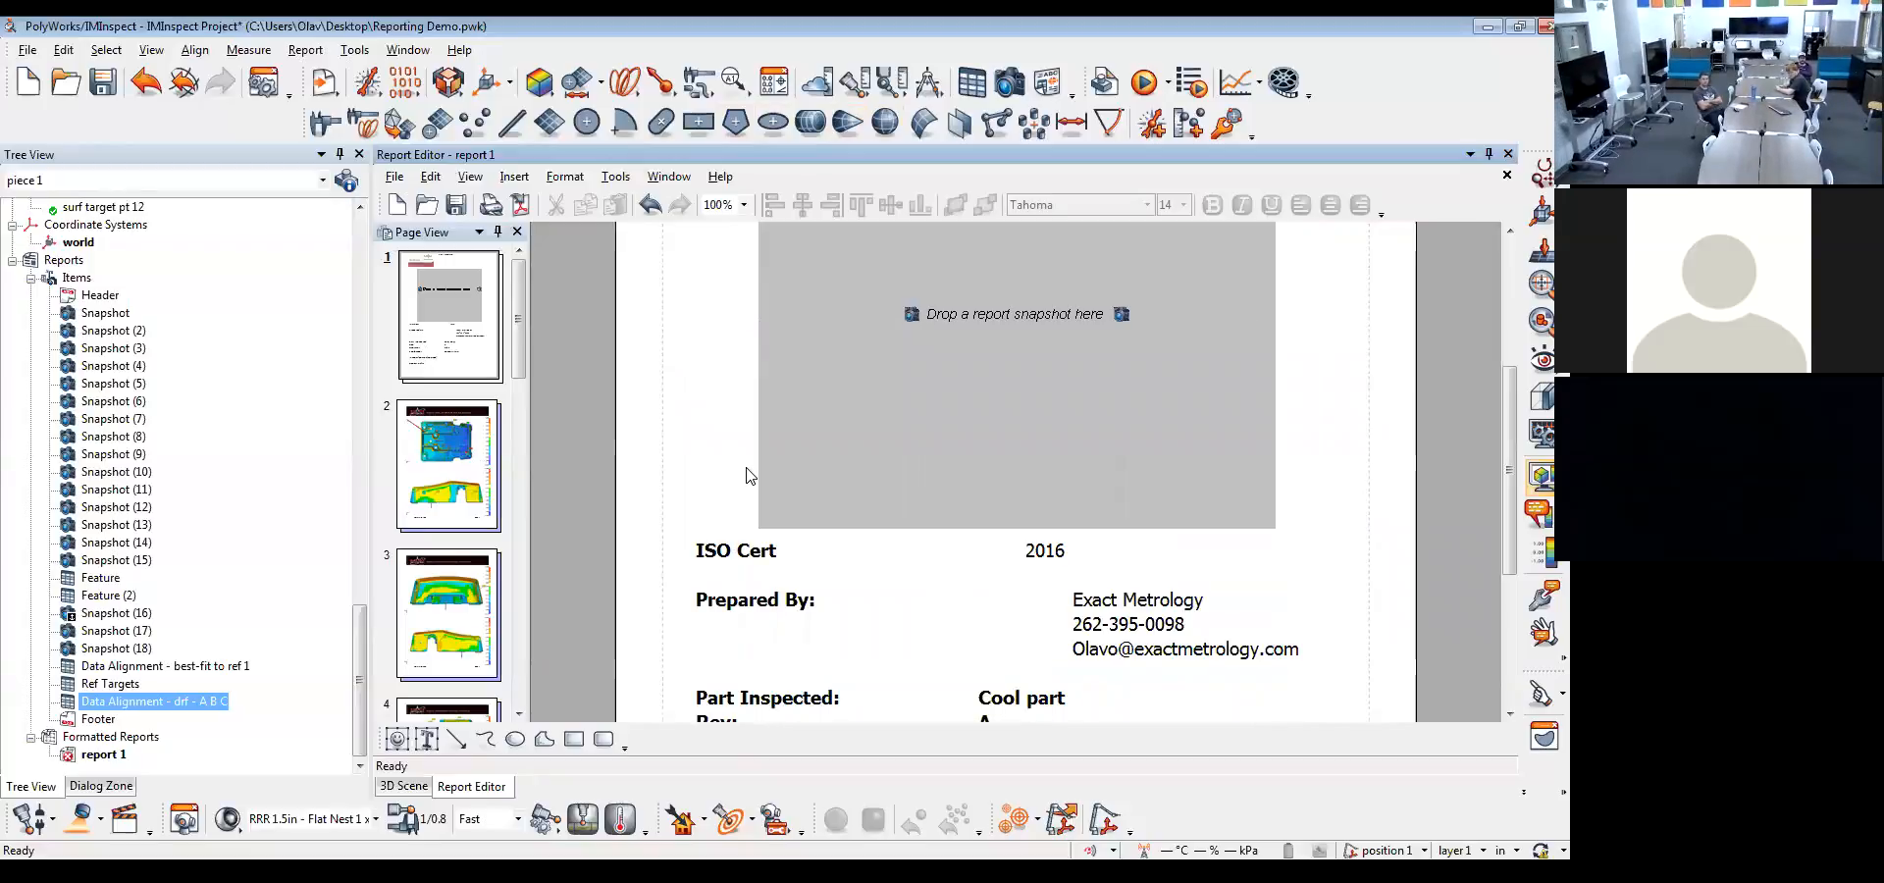
pyautogui.scroll(-3, 748, 476)
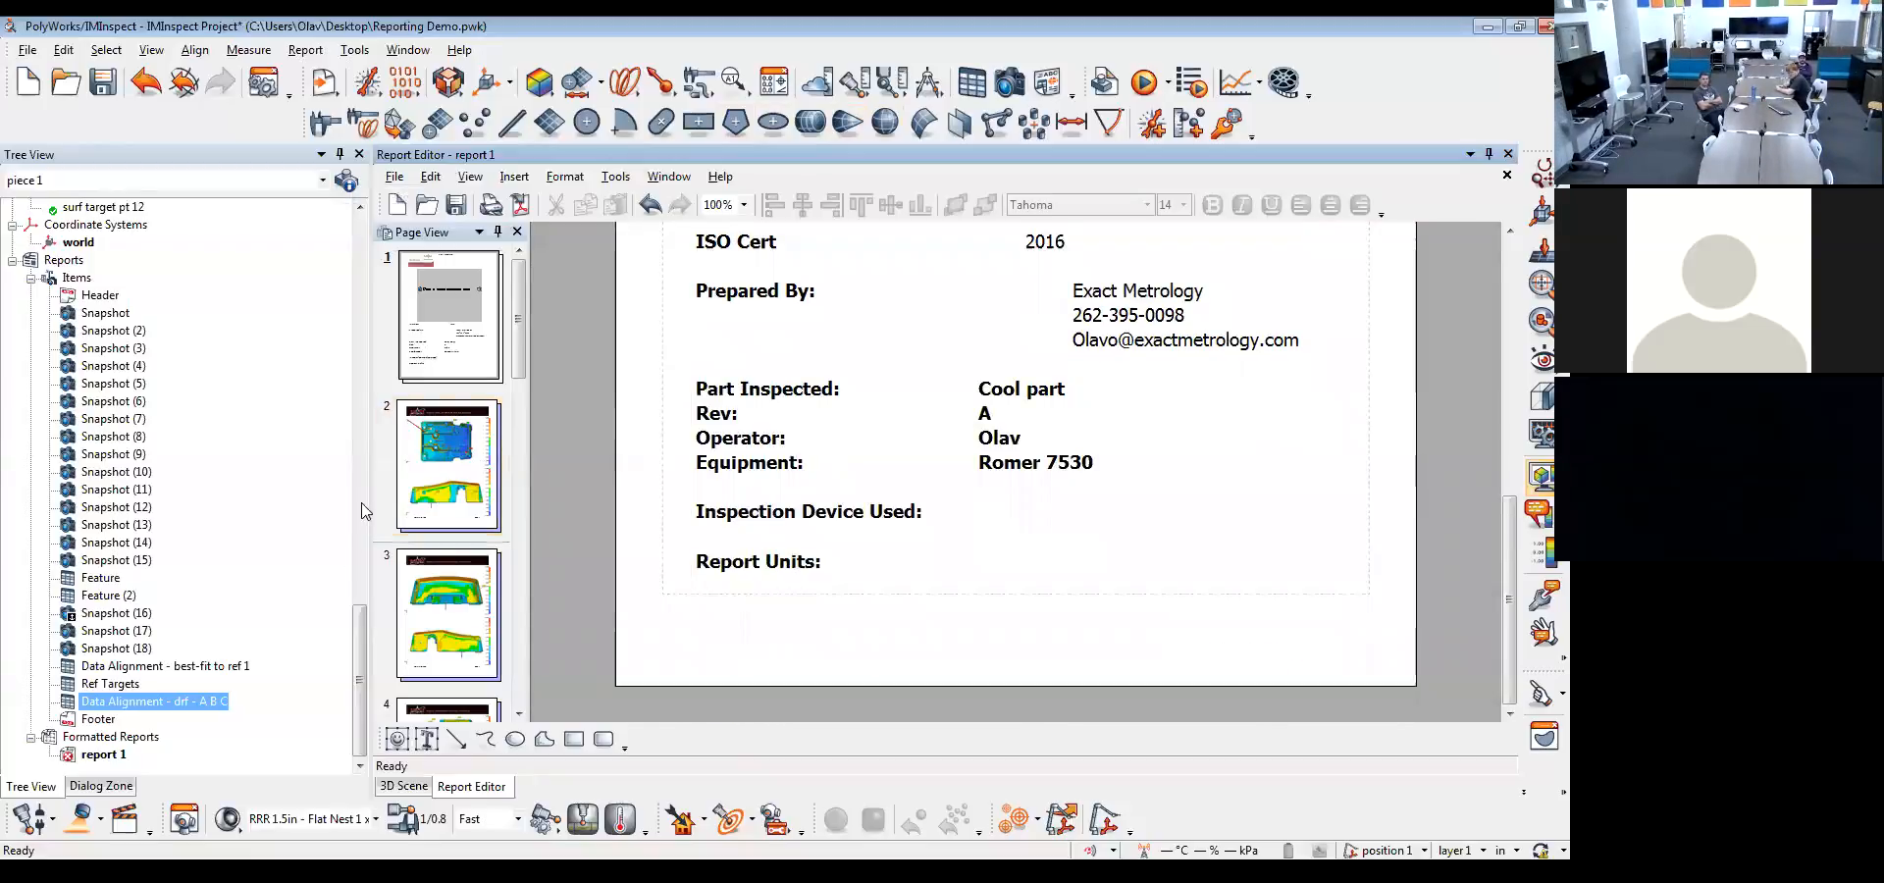
pyautogui.scroll(-10, 625, 606)
pyautogui.click(446, 606)
pyautogui.scroll(-10, 446, 607)
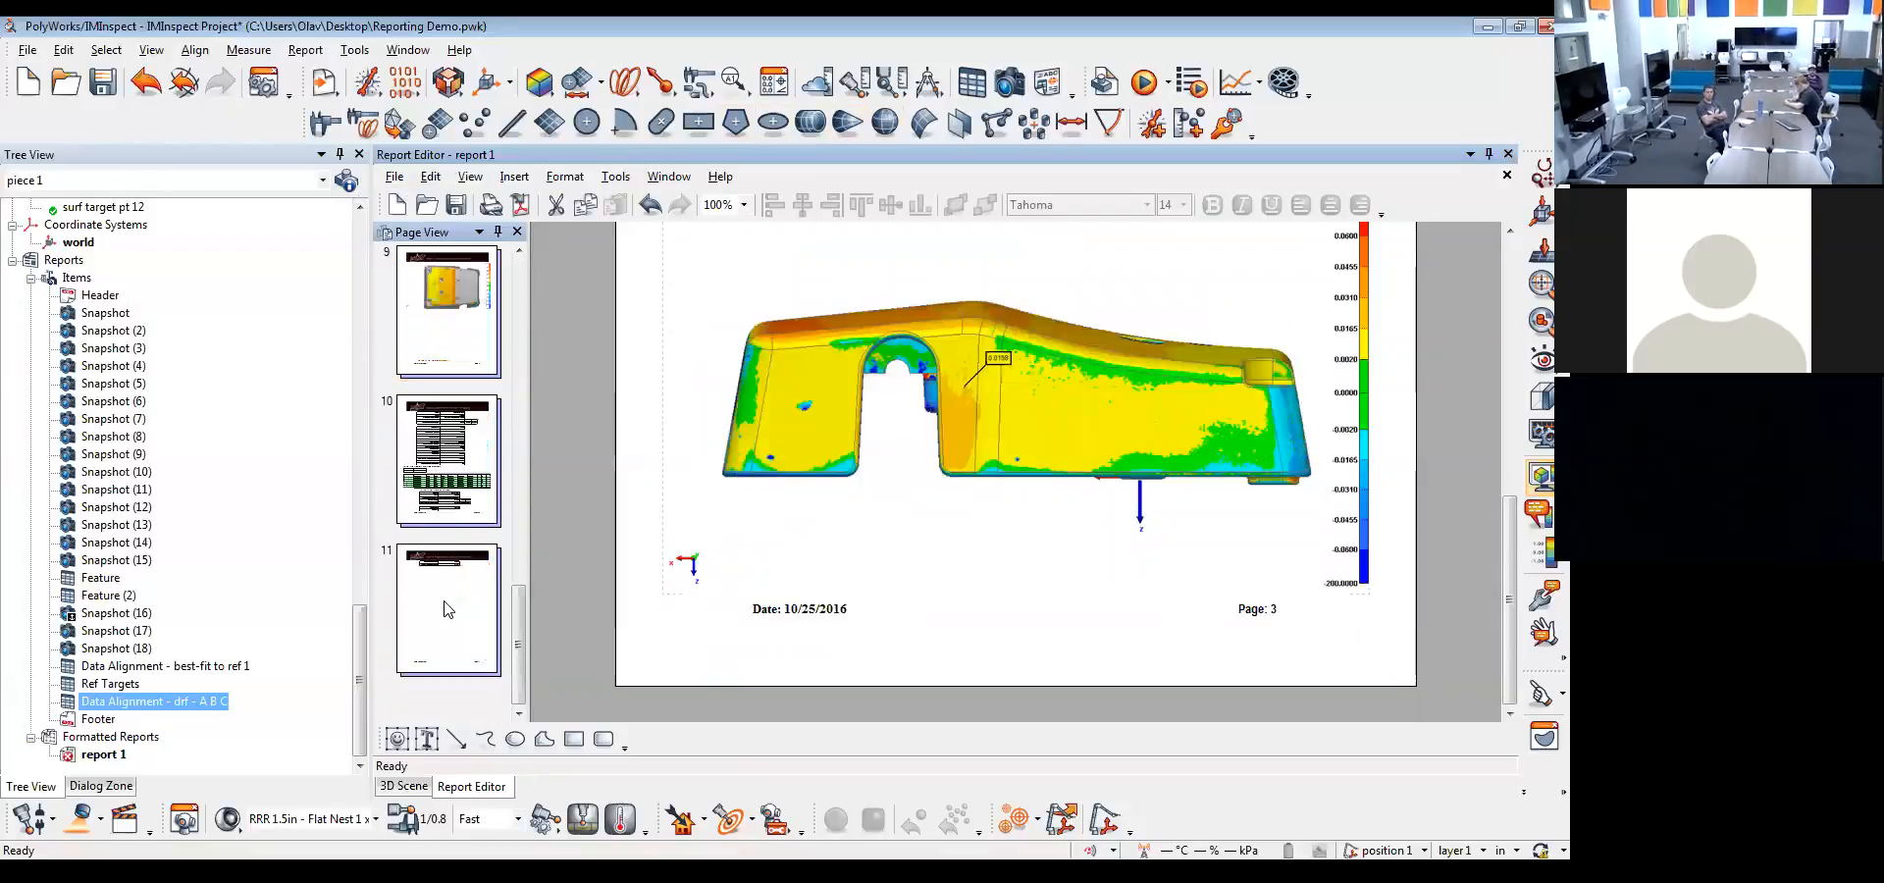
pyautogui.scroll(2, 441, 451)
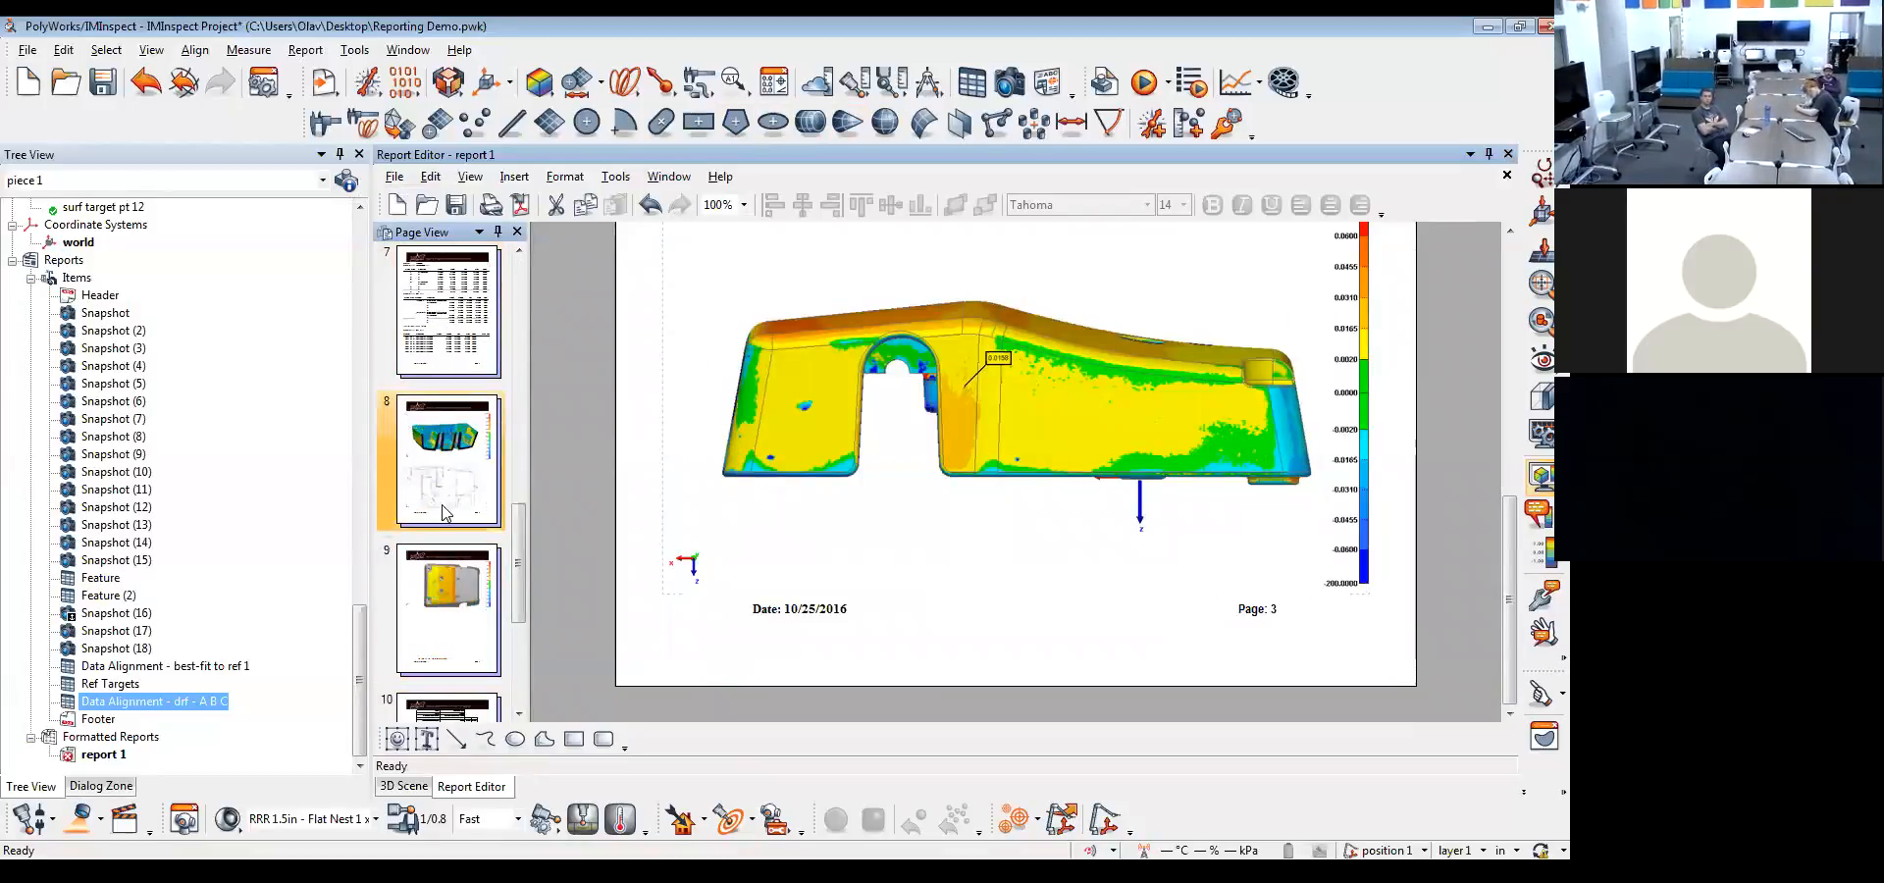
pyautogui.click(445, 512)
pyautogui.scroll(3, 990, 430)
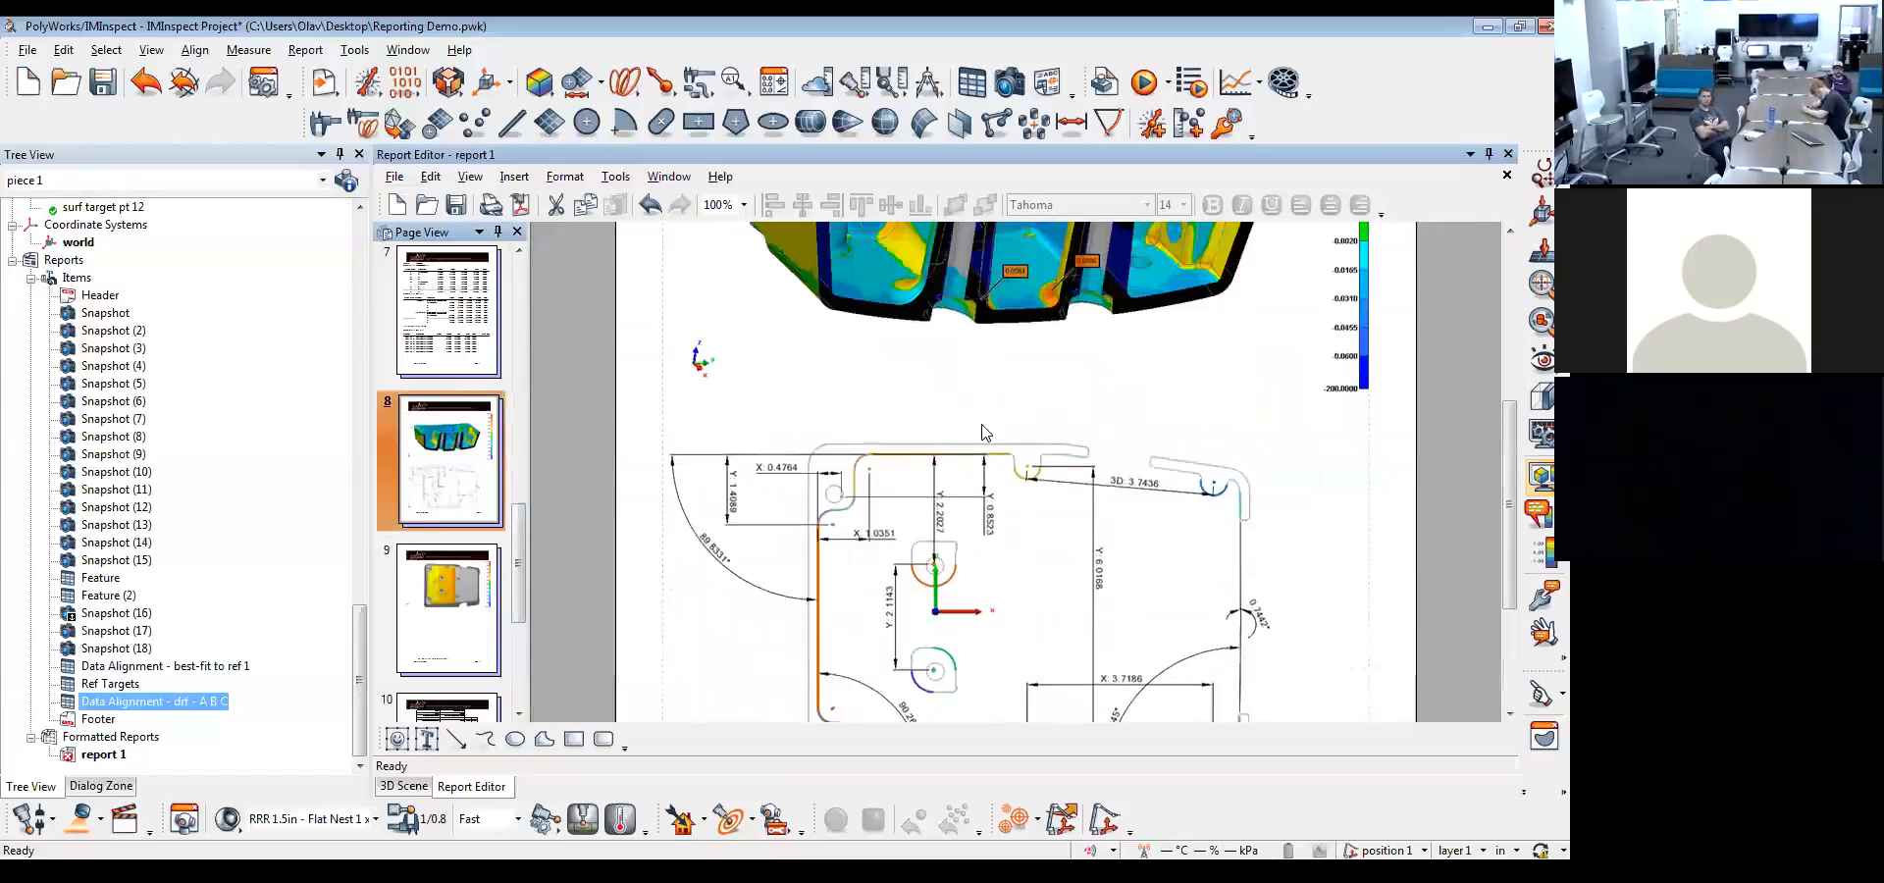
pyautogui.scroll(6, 534, 541)
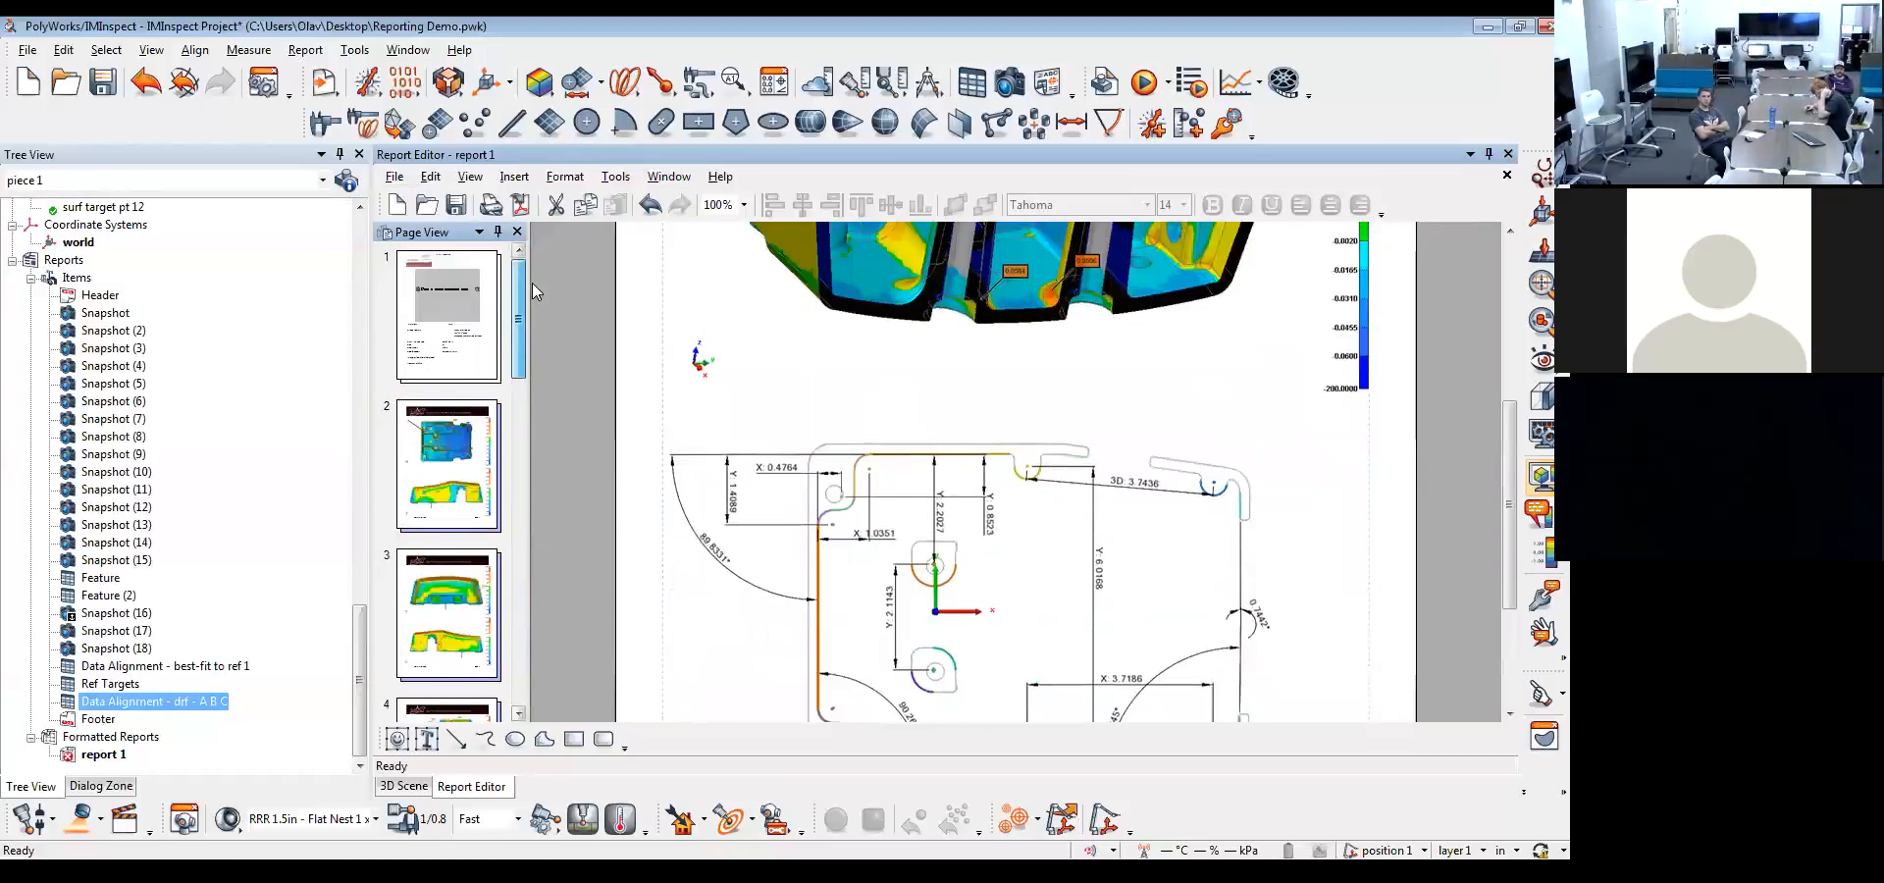
# Save the report as the layout file "default" on the Desktop and create a new report, leaving its properties blank
pyautogui.click(392, 177)
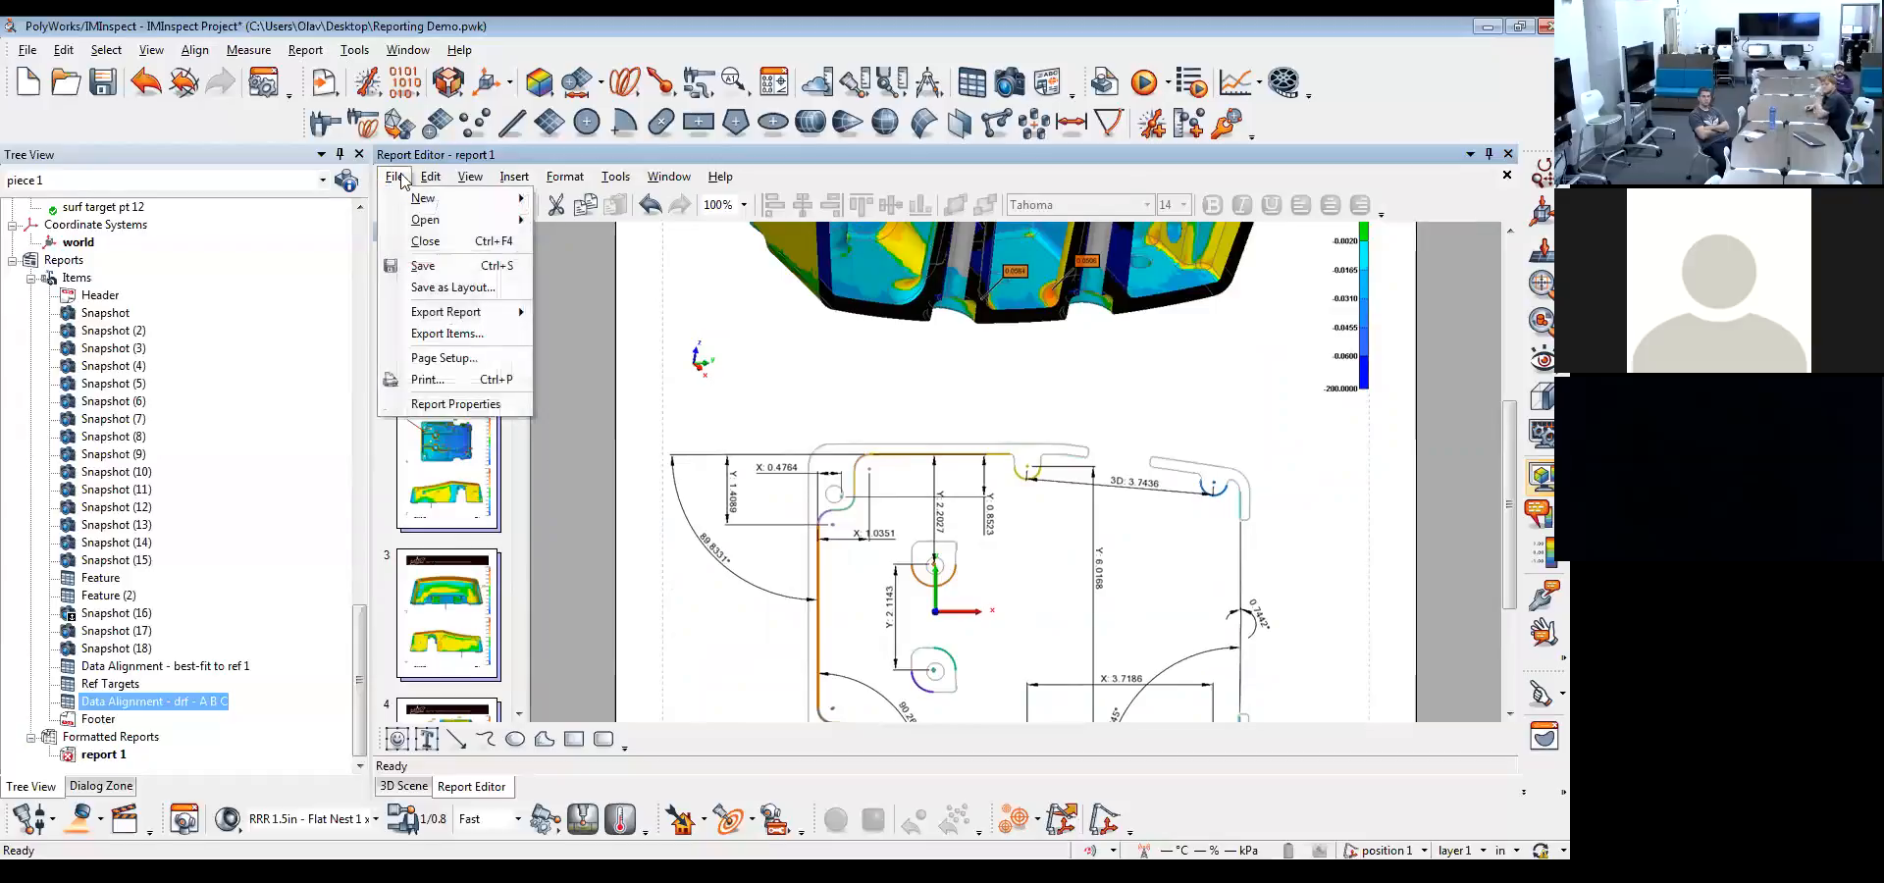
pyautogui.click(424, 289)
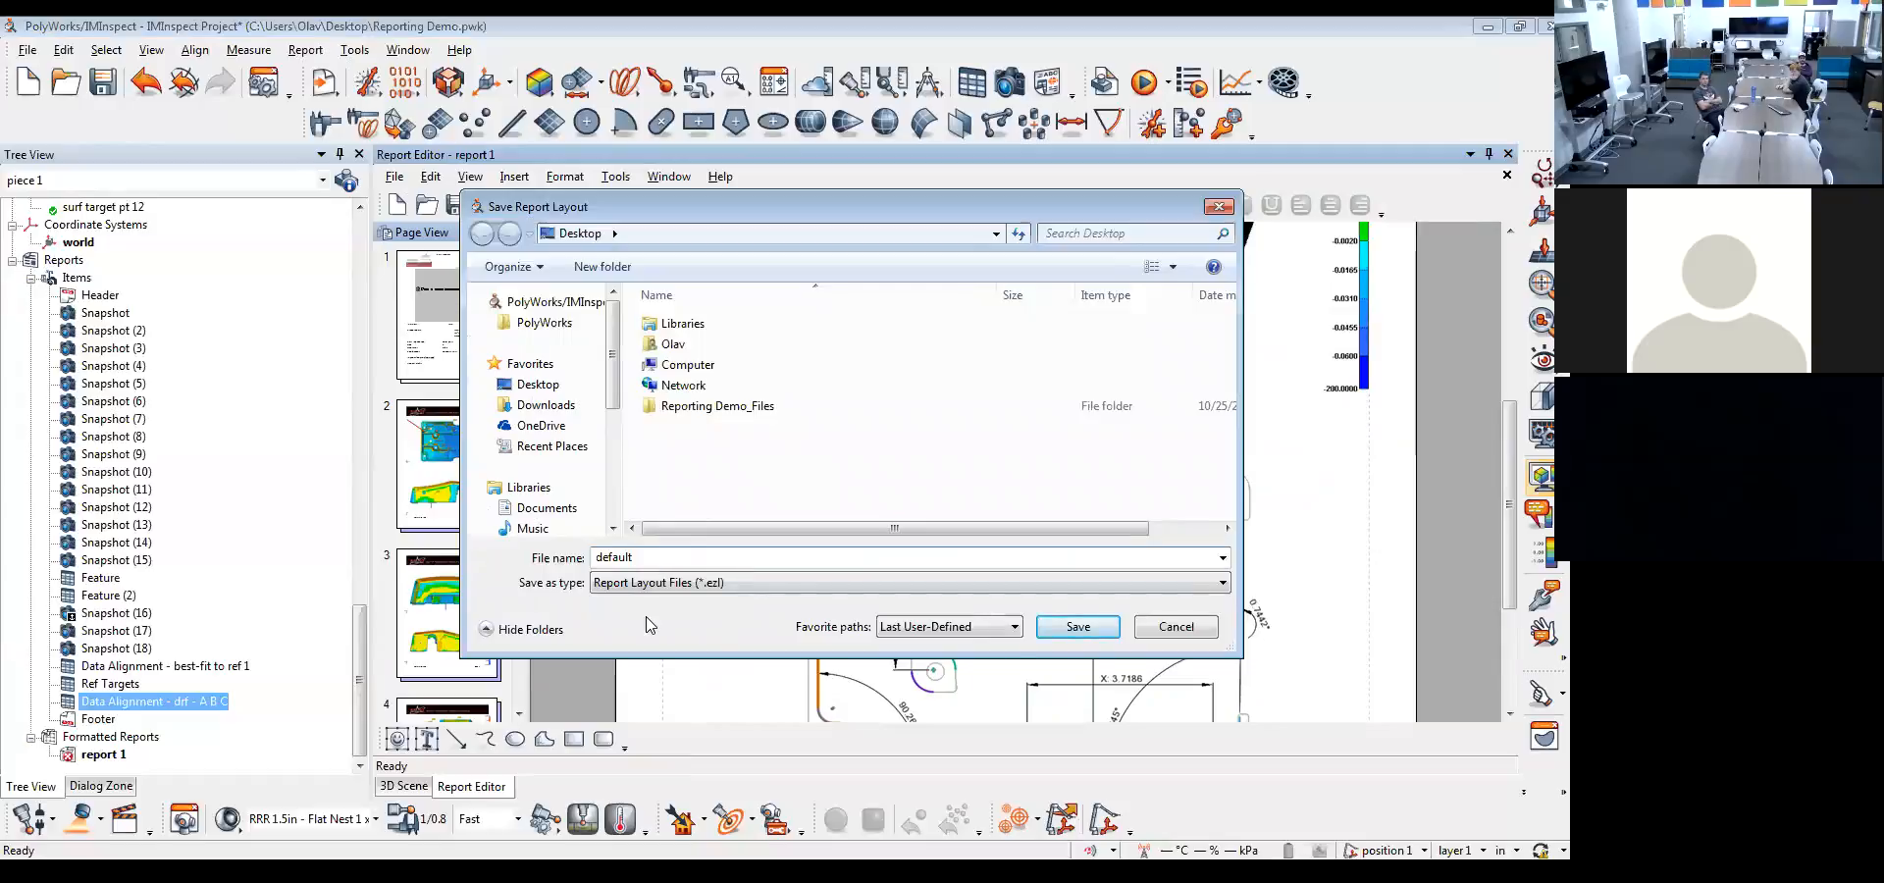
pyautogui.click(1079, 627)
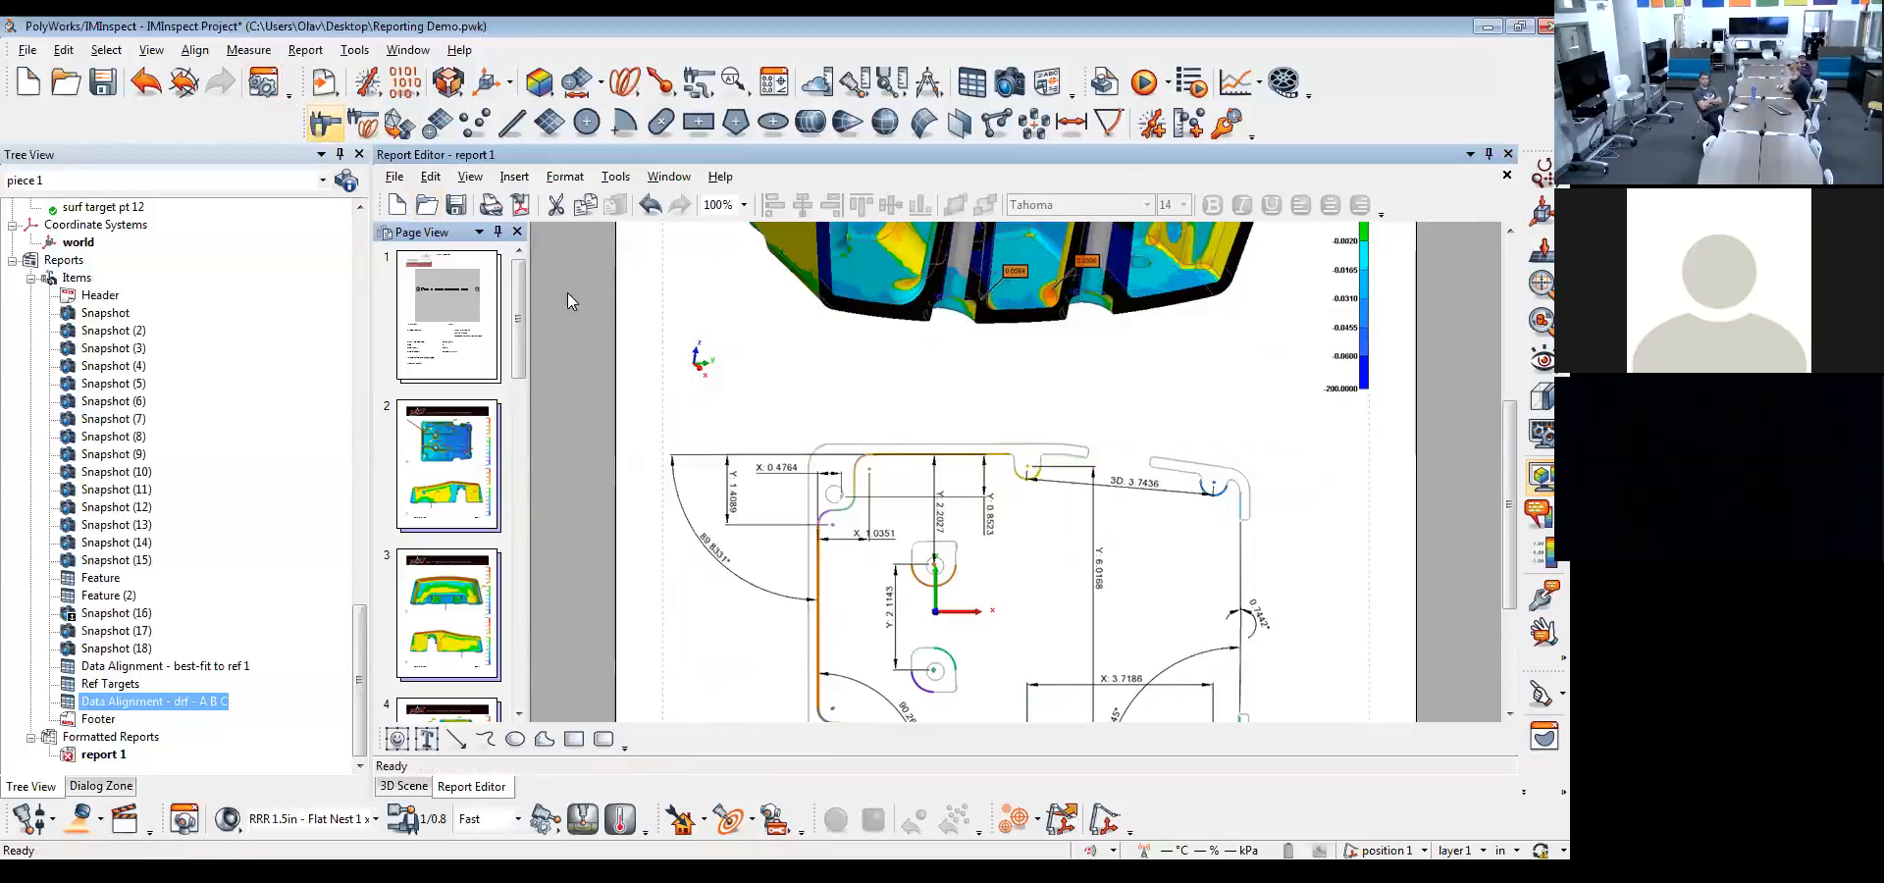
pyautogui.click(397, 204)
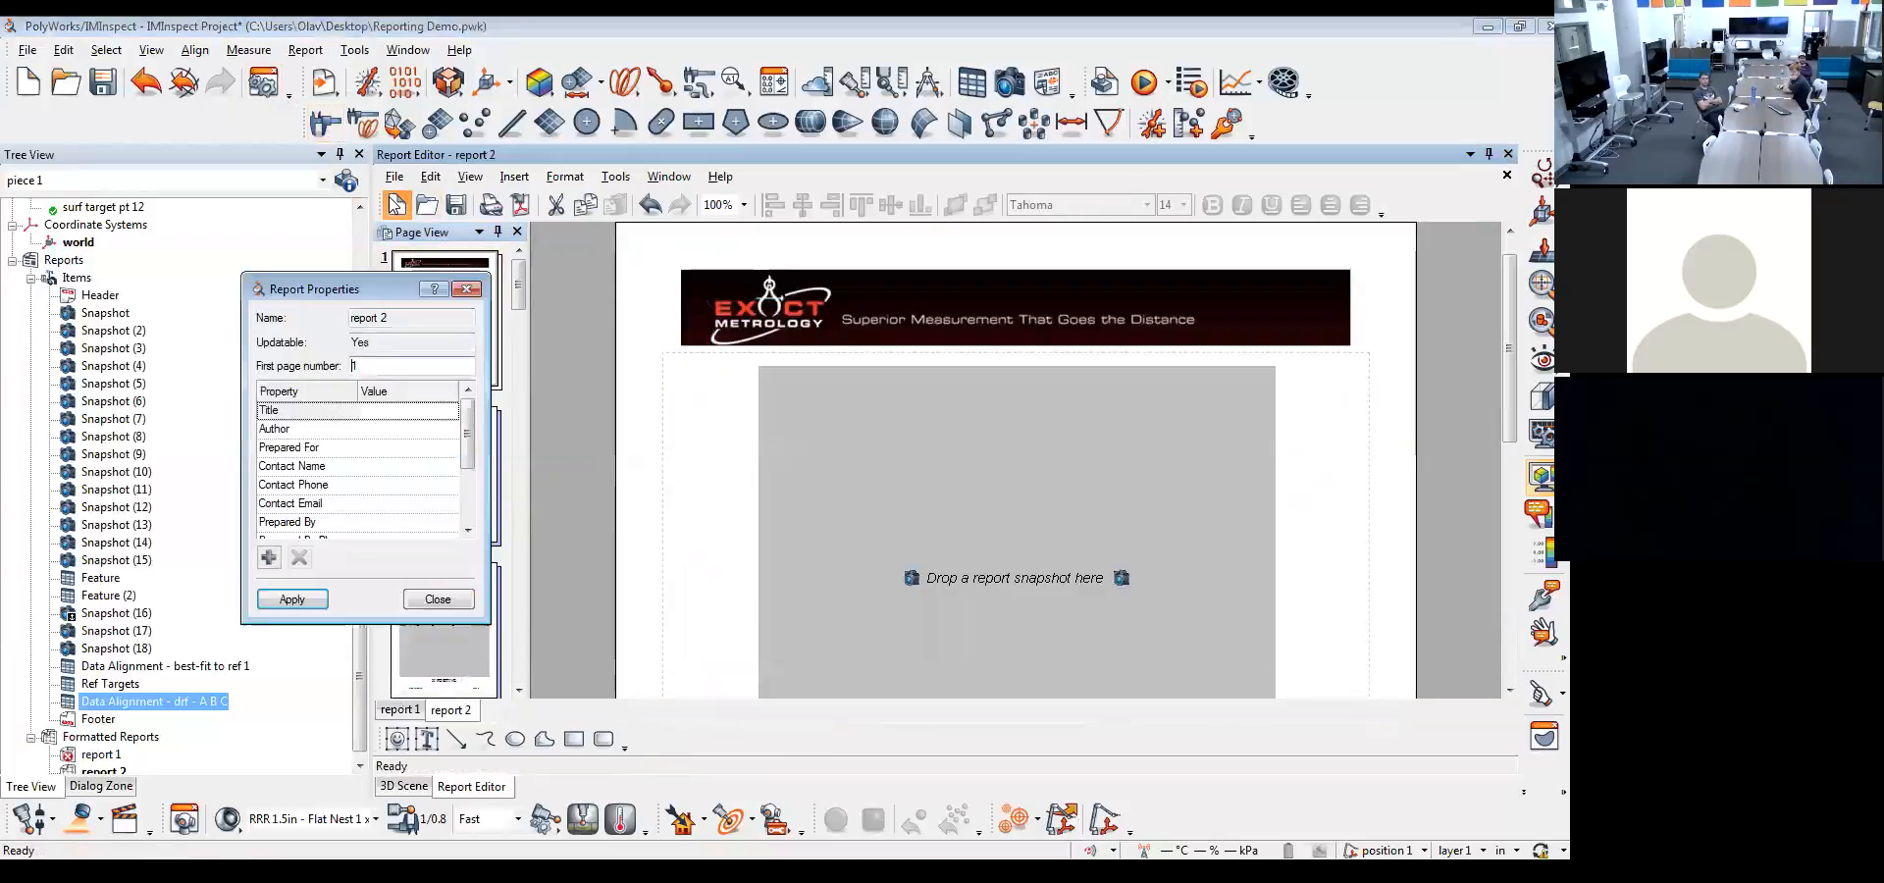
pyautogui.click(438, 598)
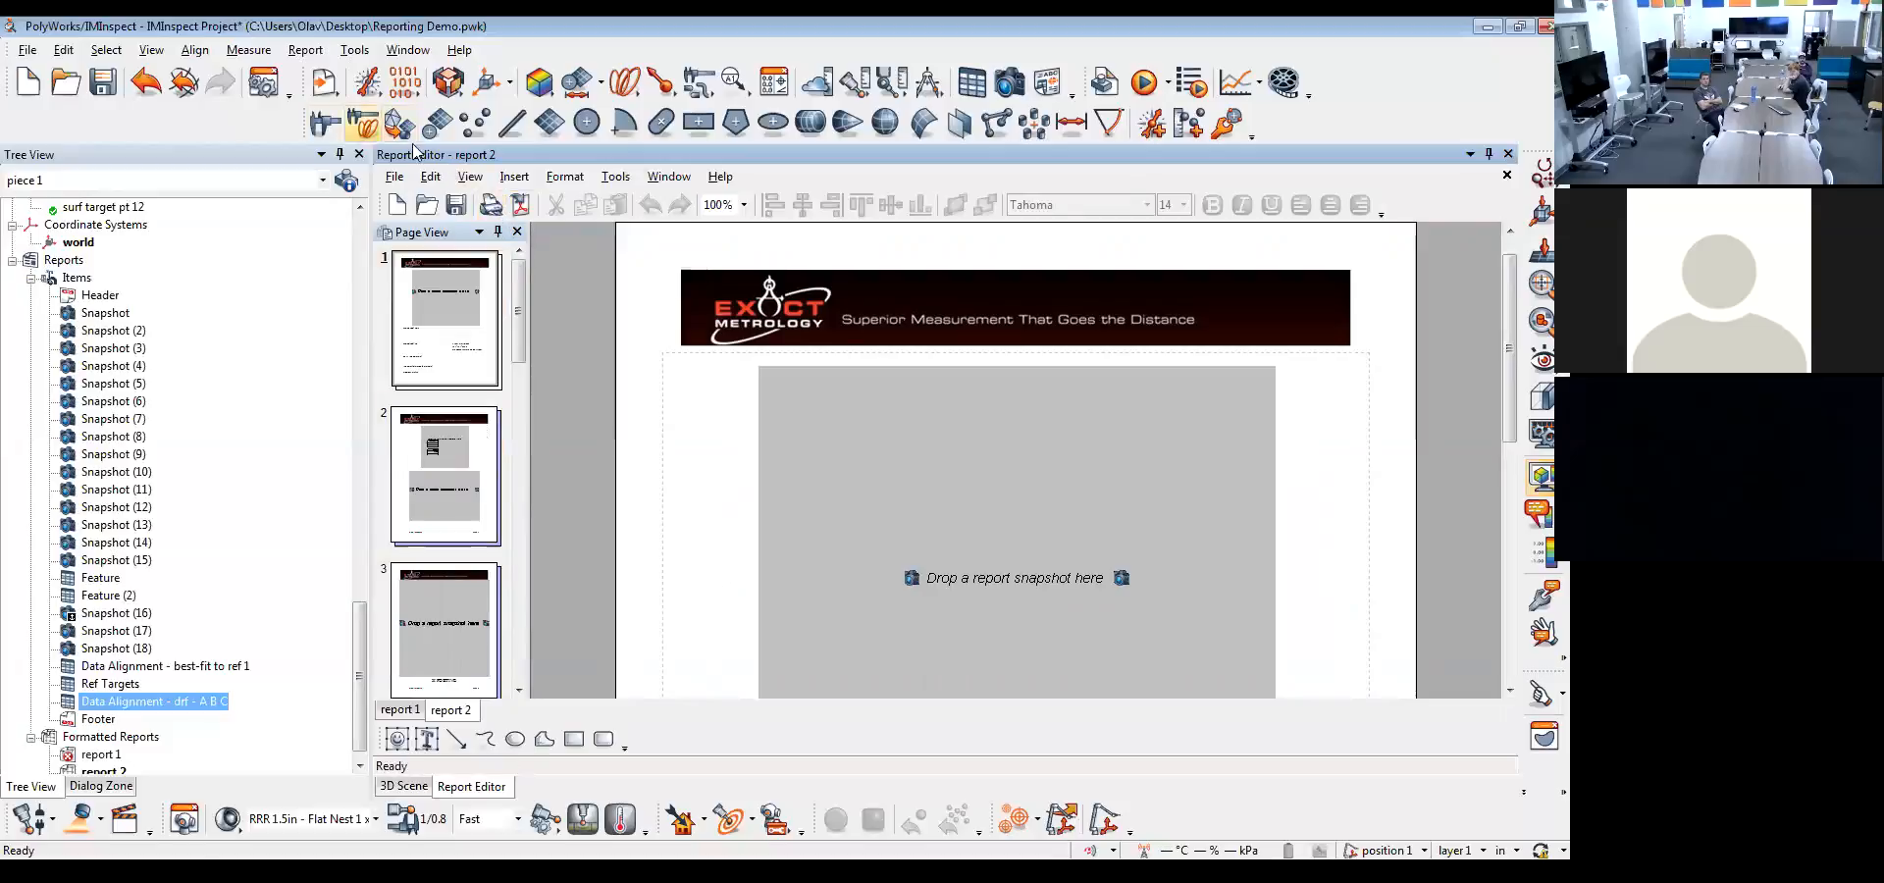
# Open the report options and browse the Desktop for a replacement formatted report layout
pyautogui.click(274, 94)
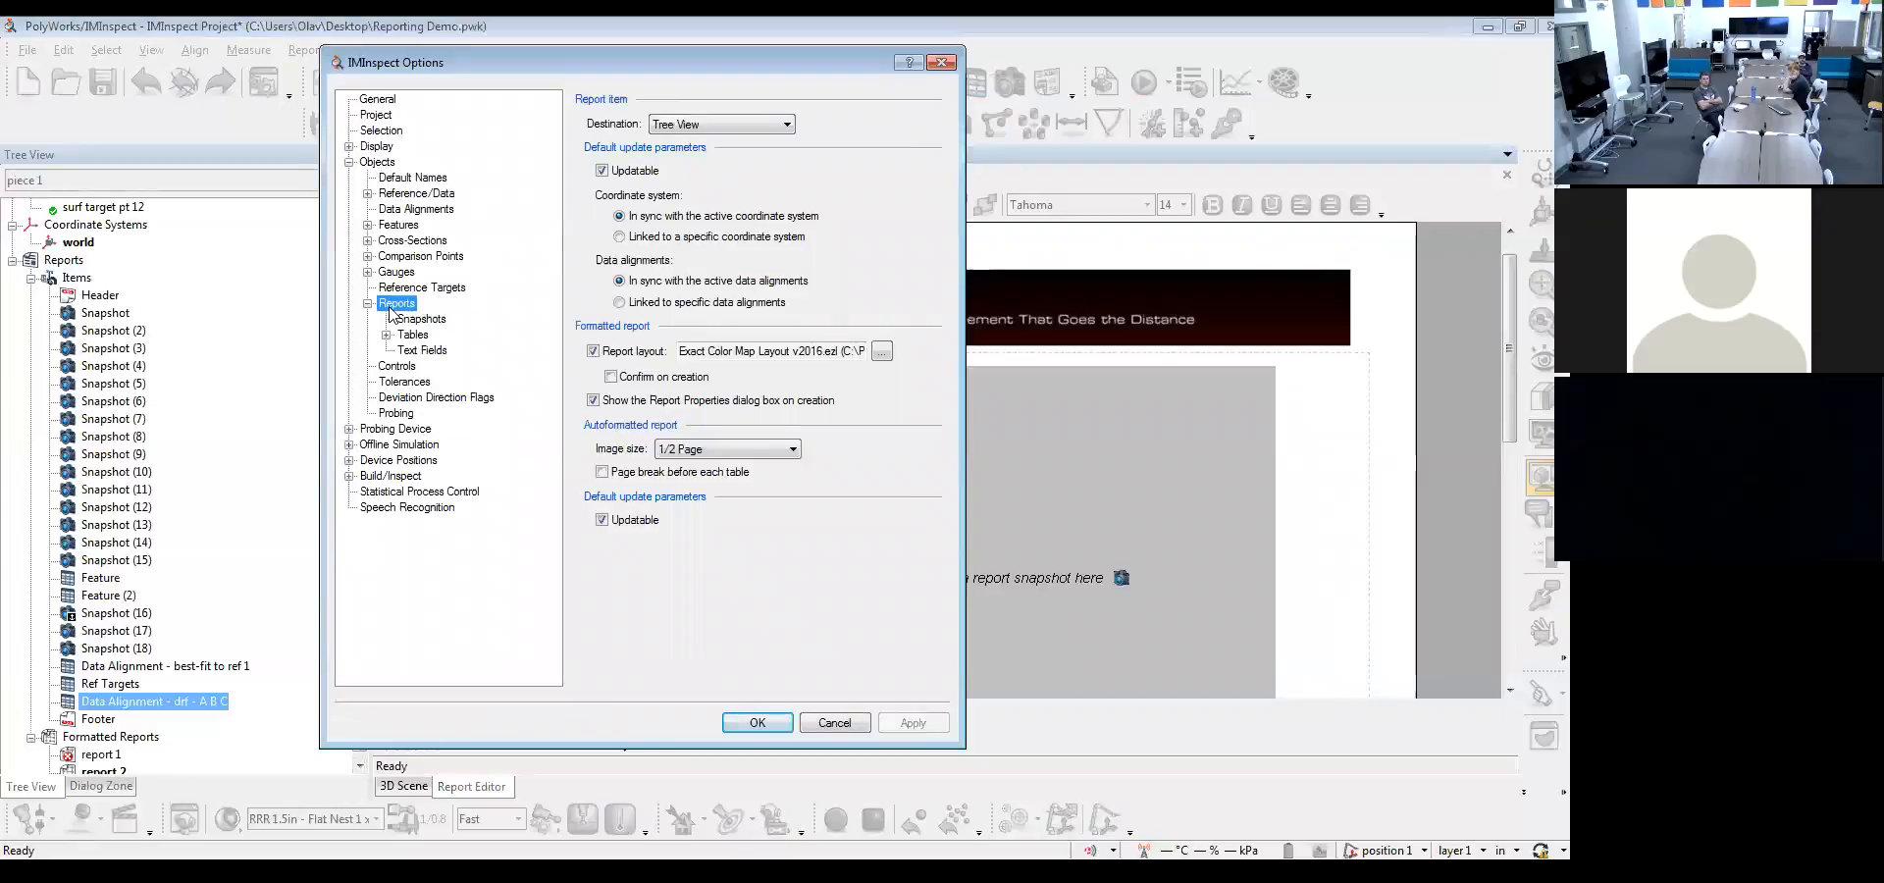
pyautogui.click(882, 351)
pyautogui.click(583, 315)
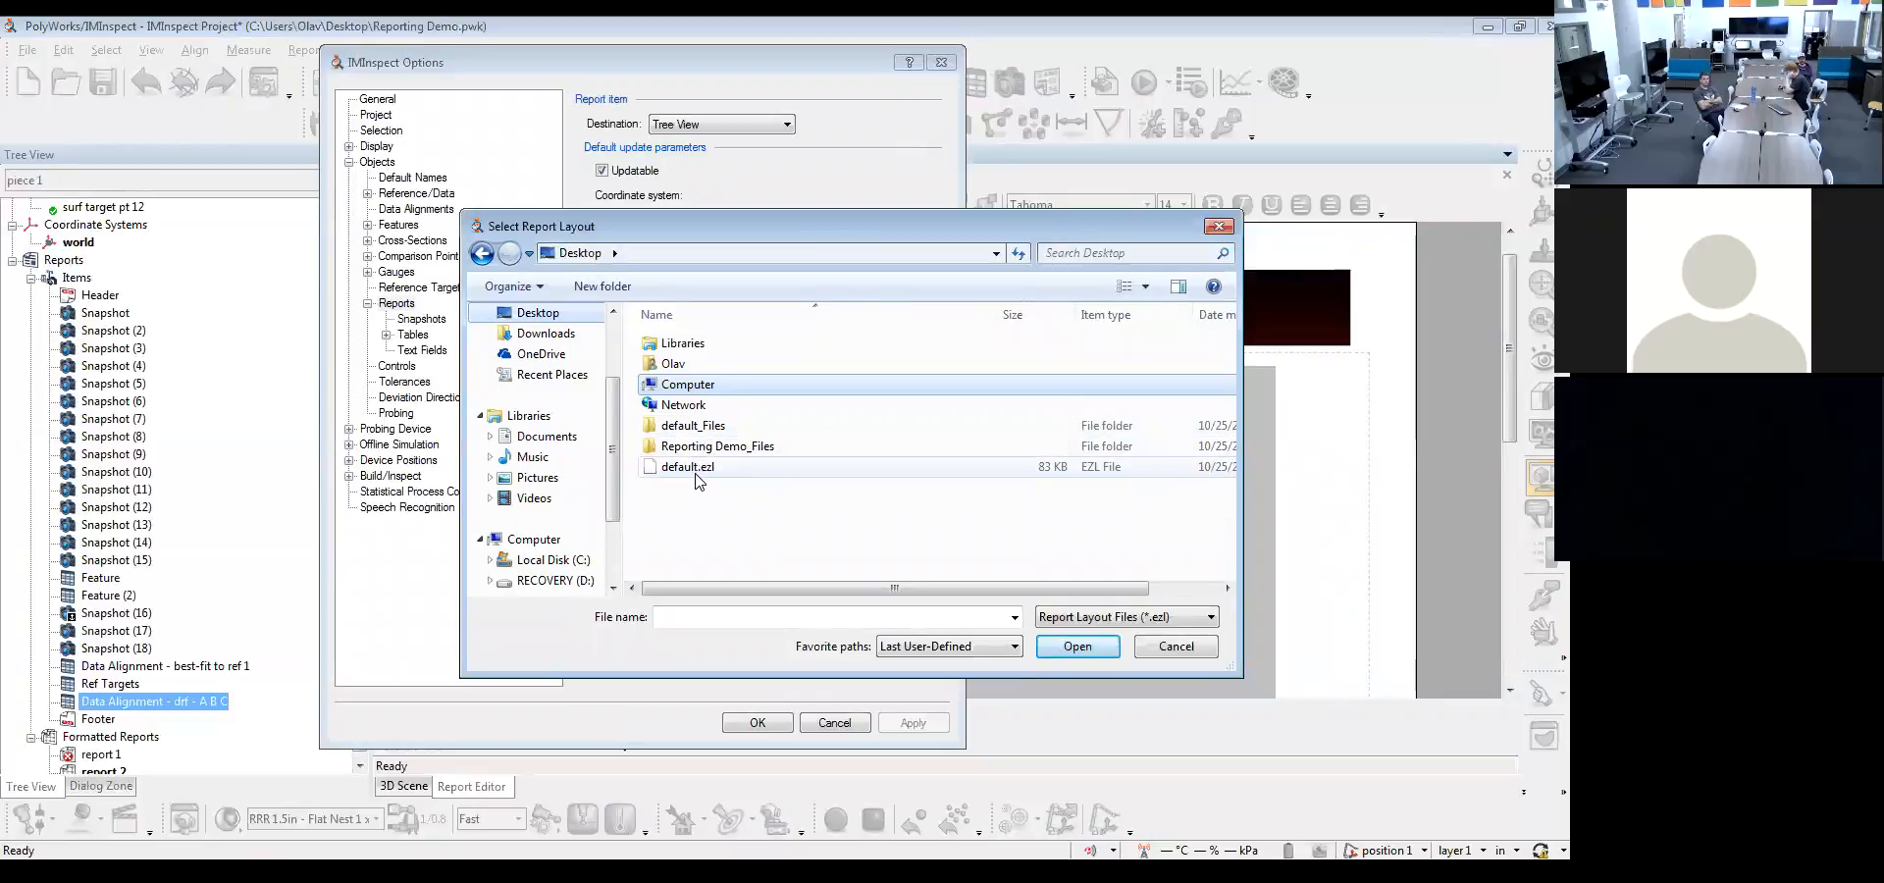
# Move default.ezl and the default_Files folder from the Desktop into the PolyWorks 2016 report layout folder
pyautogui.click(697, 468)
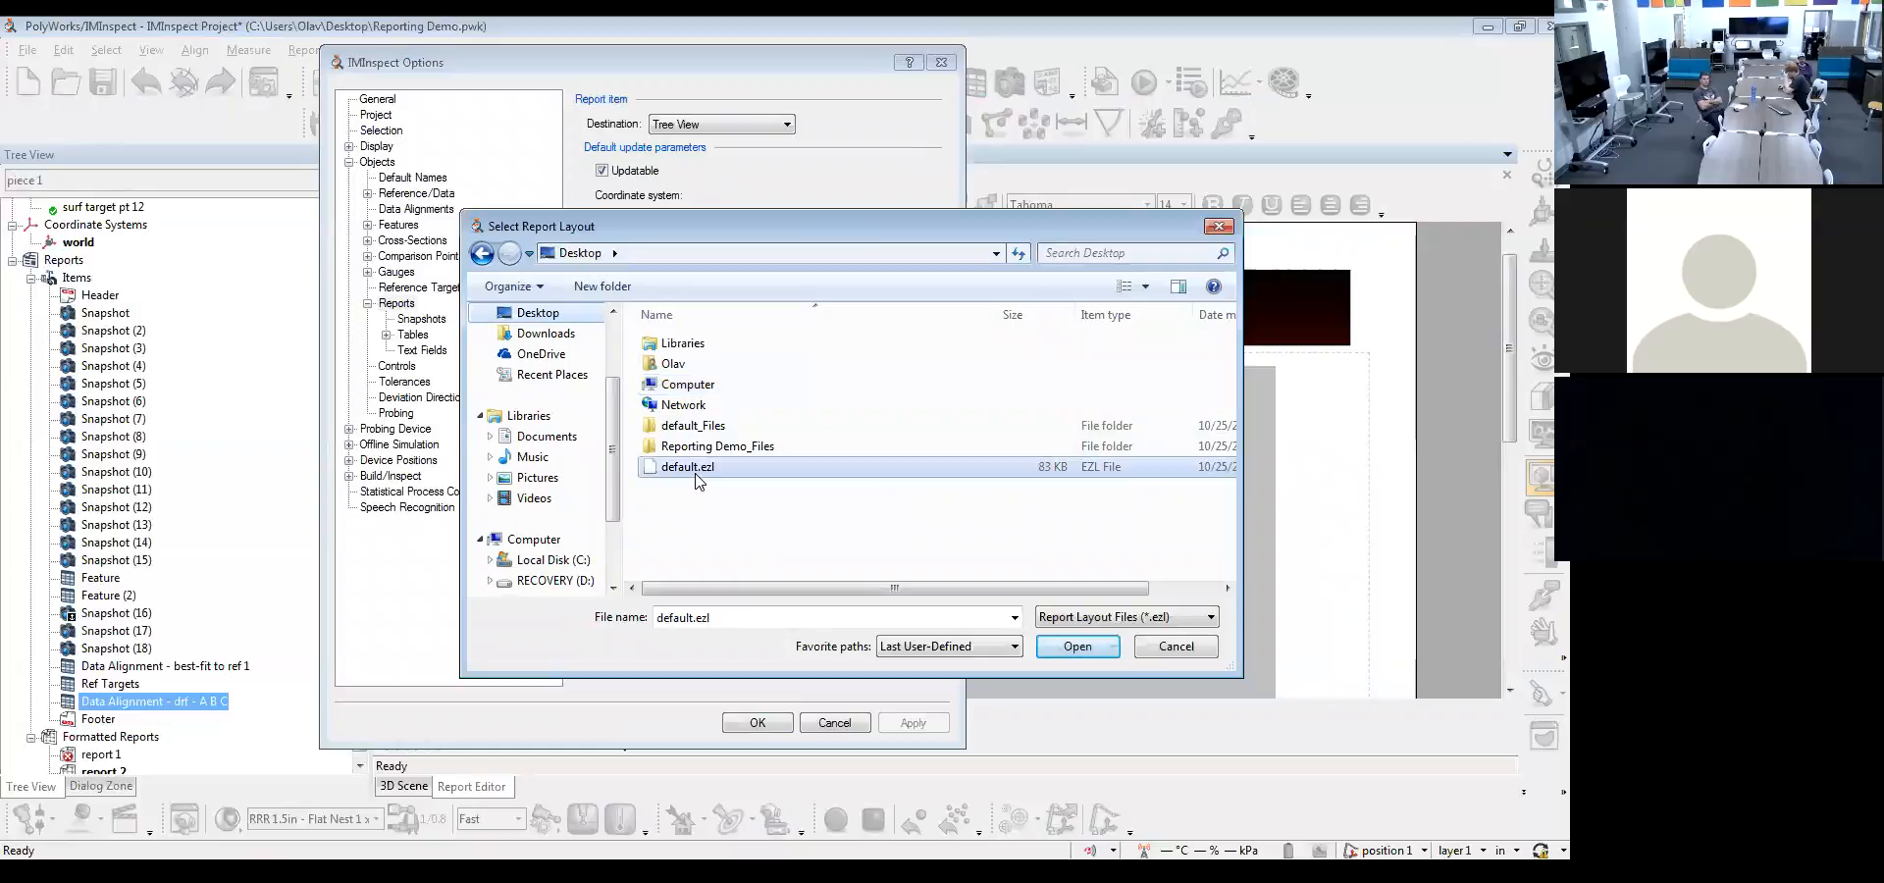
pyautogui.click(702, 428)
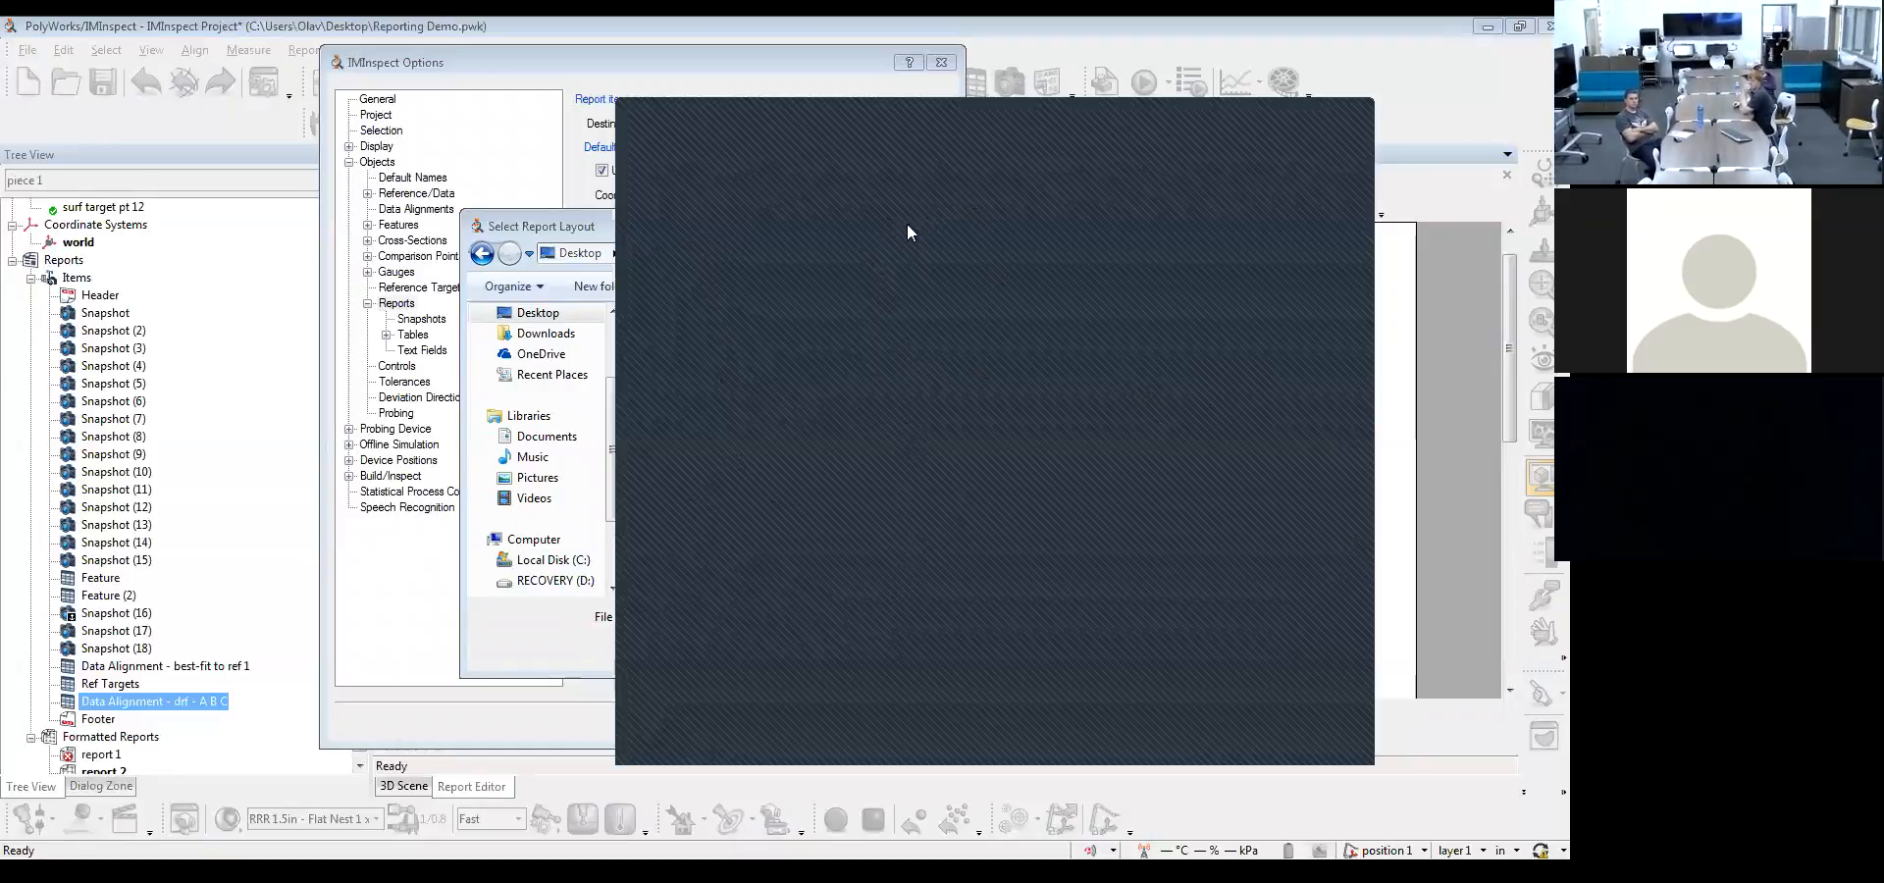
pyautogui.rightClick(948, 492)
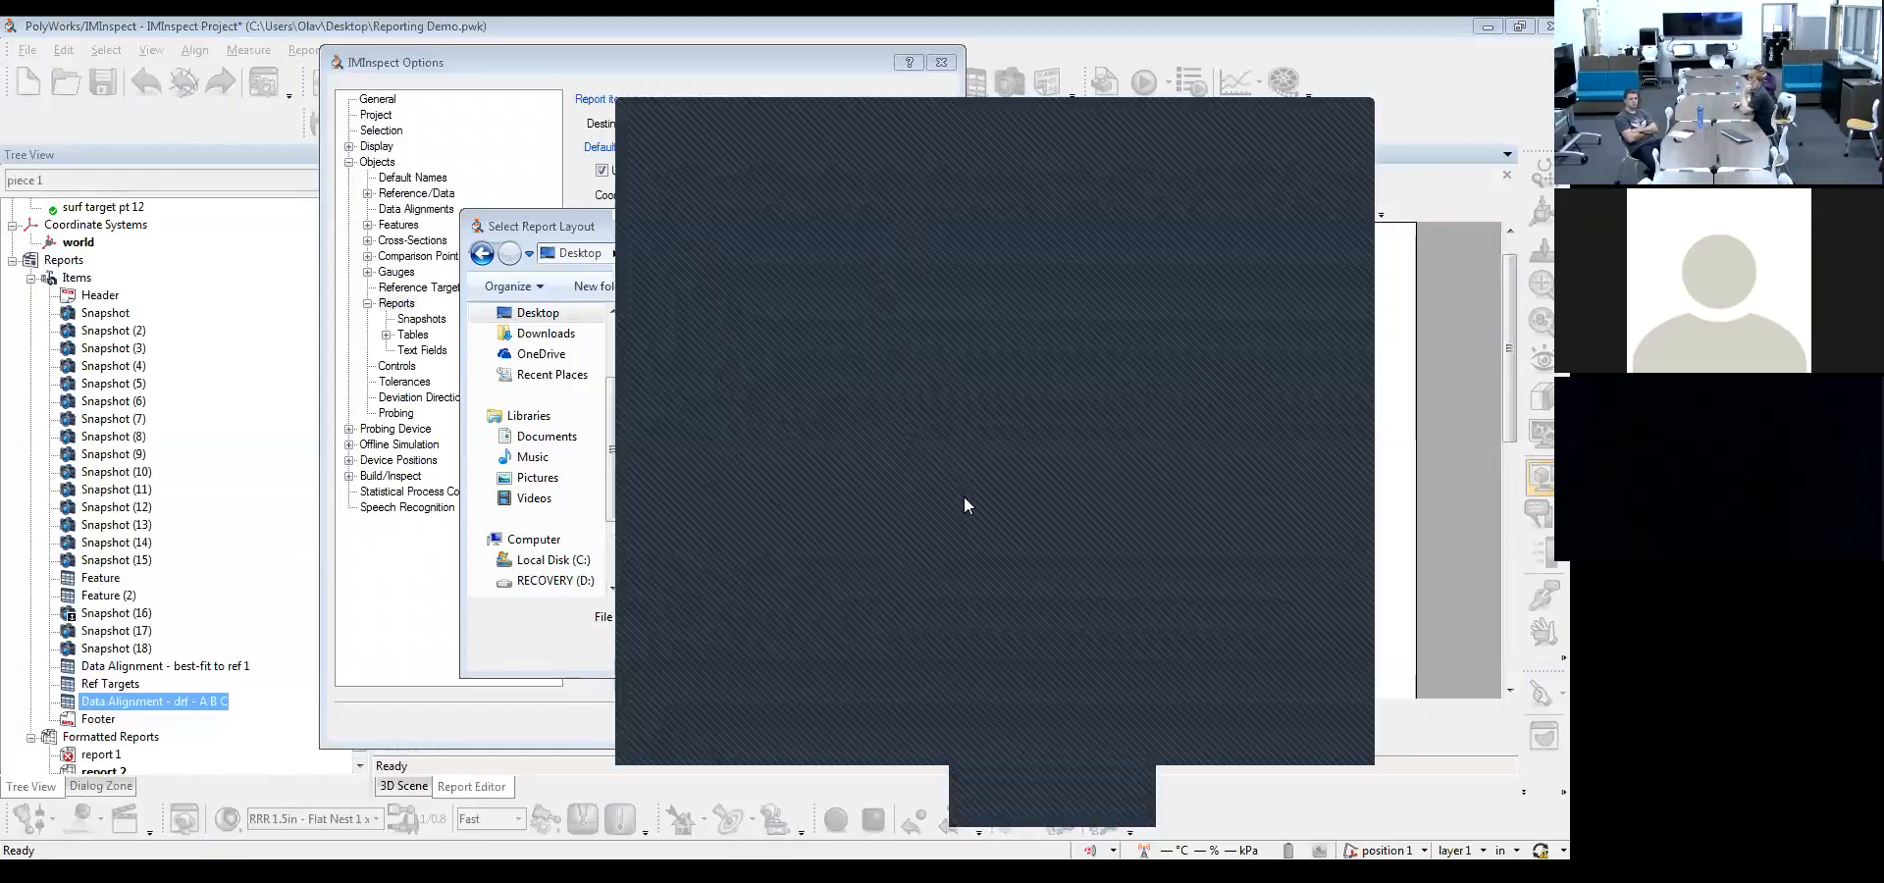
pyautogui.click(1028, 636)
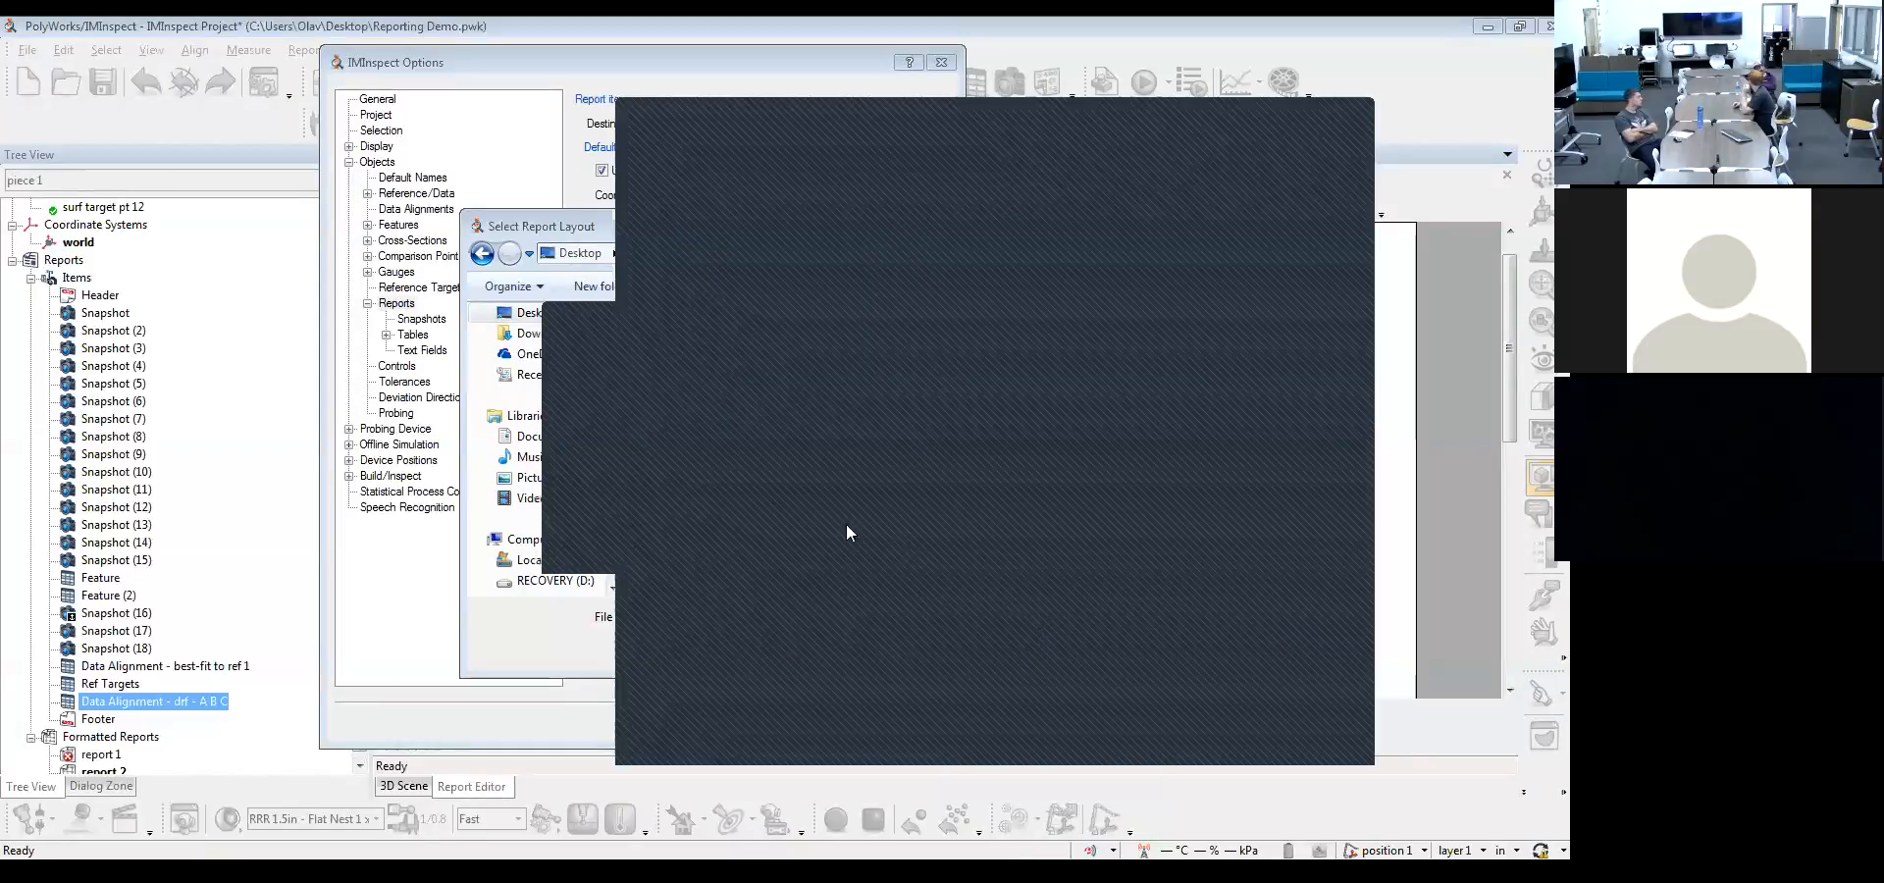
pyautogui.click(790, 516)
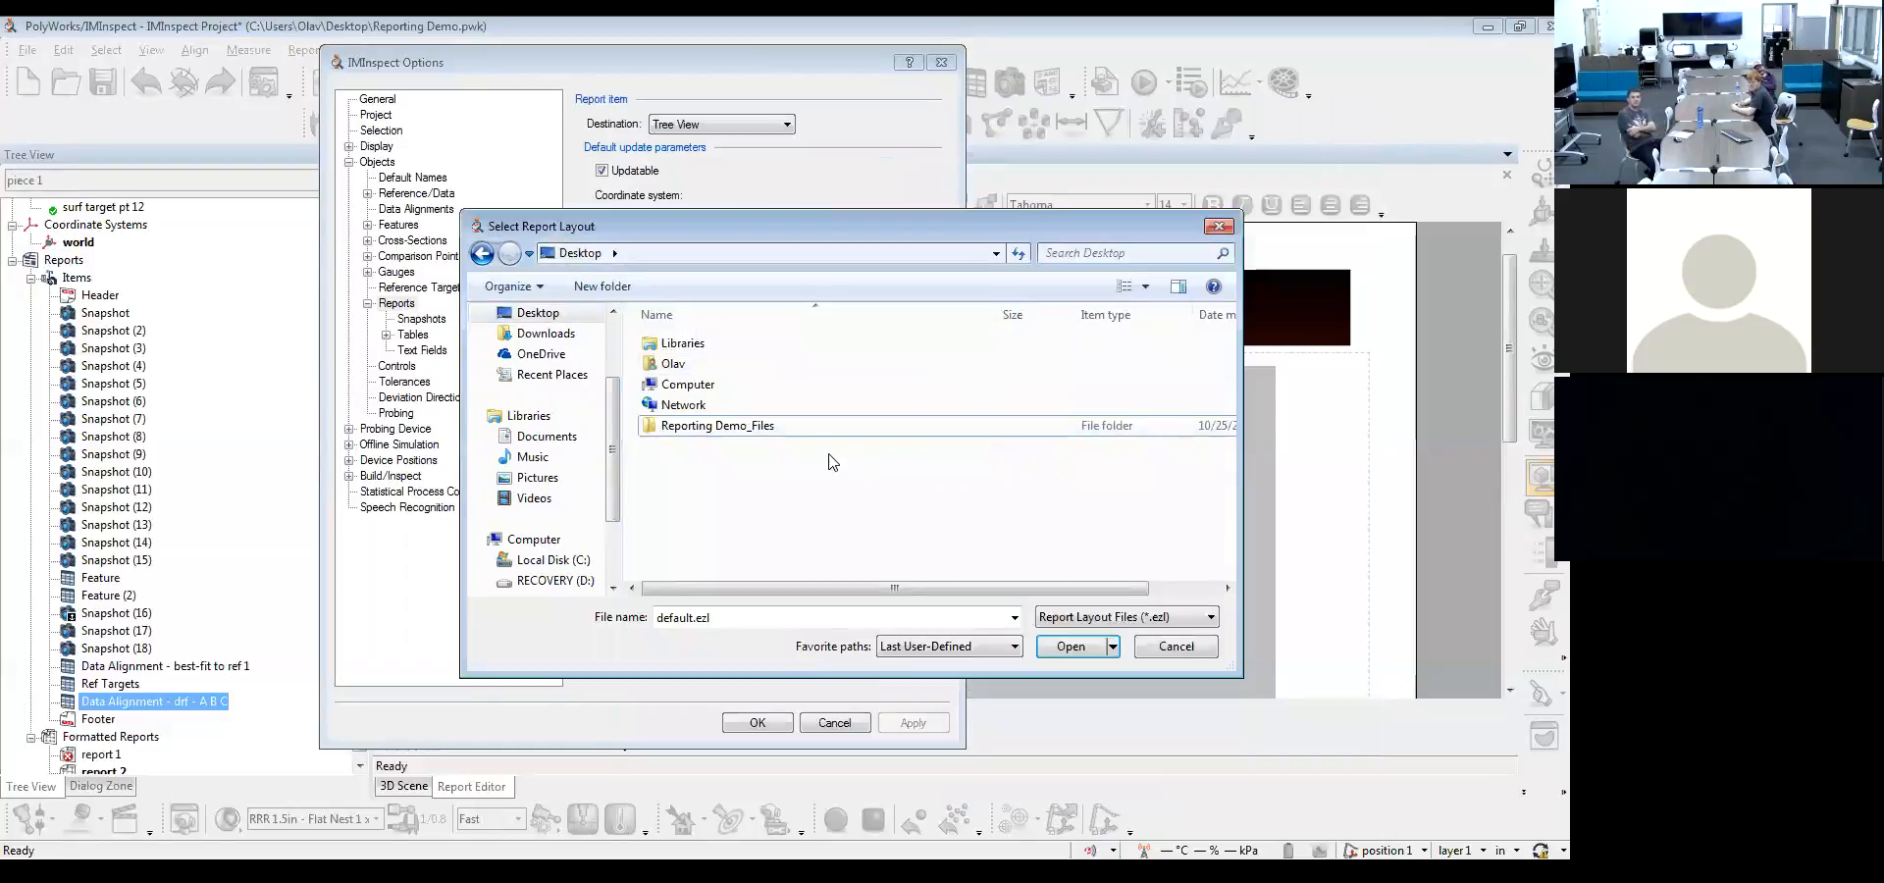
# Browse for the report layout in C:\Program Files\InnovMetric\PolyWorks 2016 (64-bit)\report\layout
pyautogui.doubleClick(748, 386)
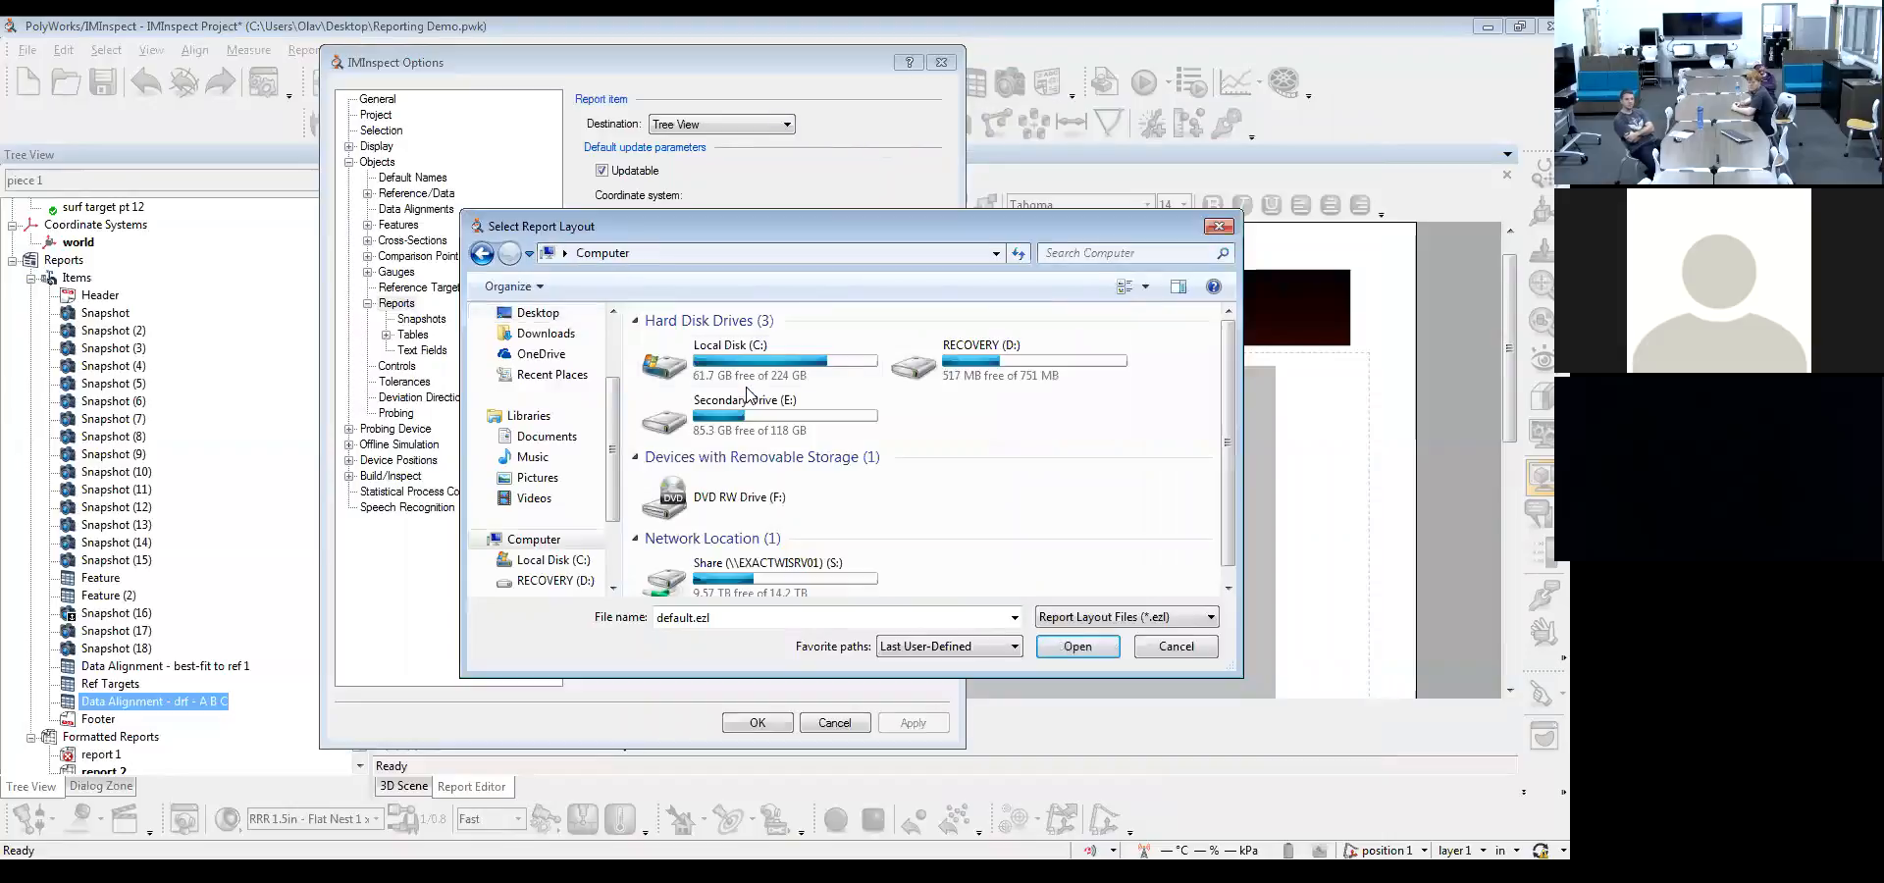
pyautogui.doubleClick(770, 365)
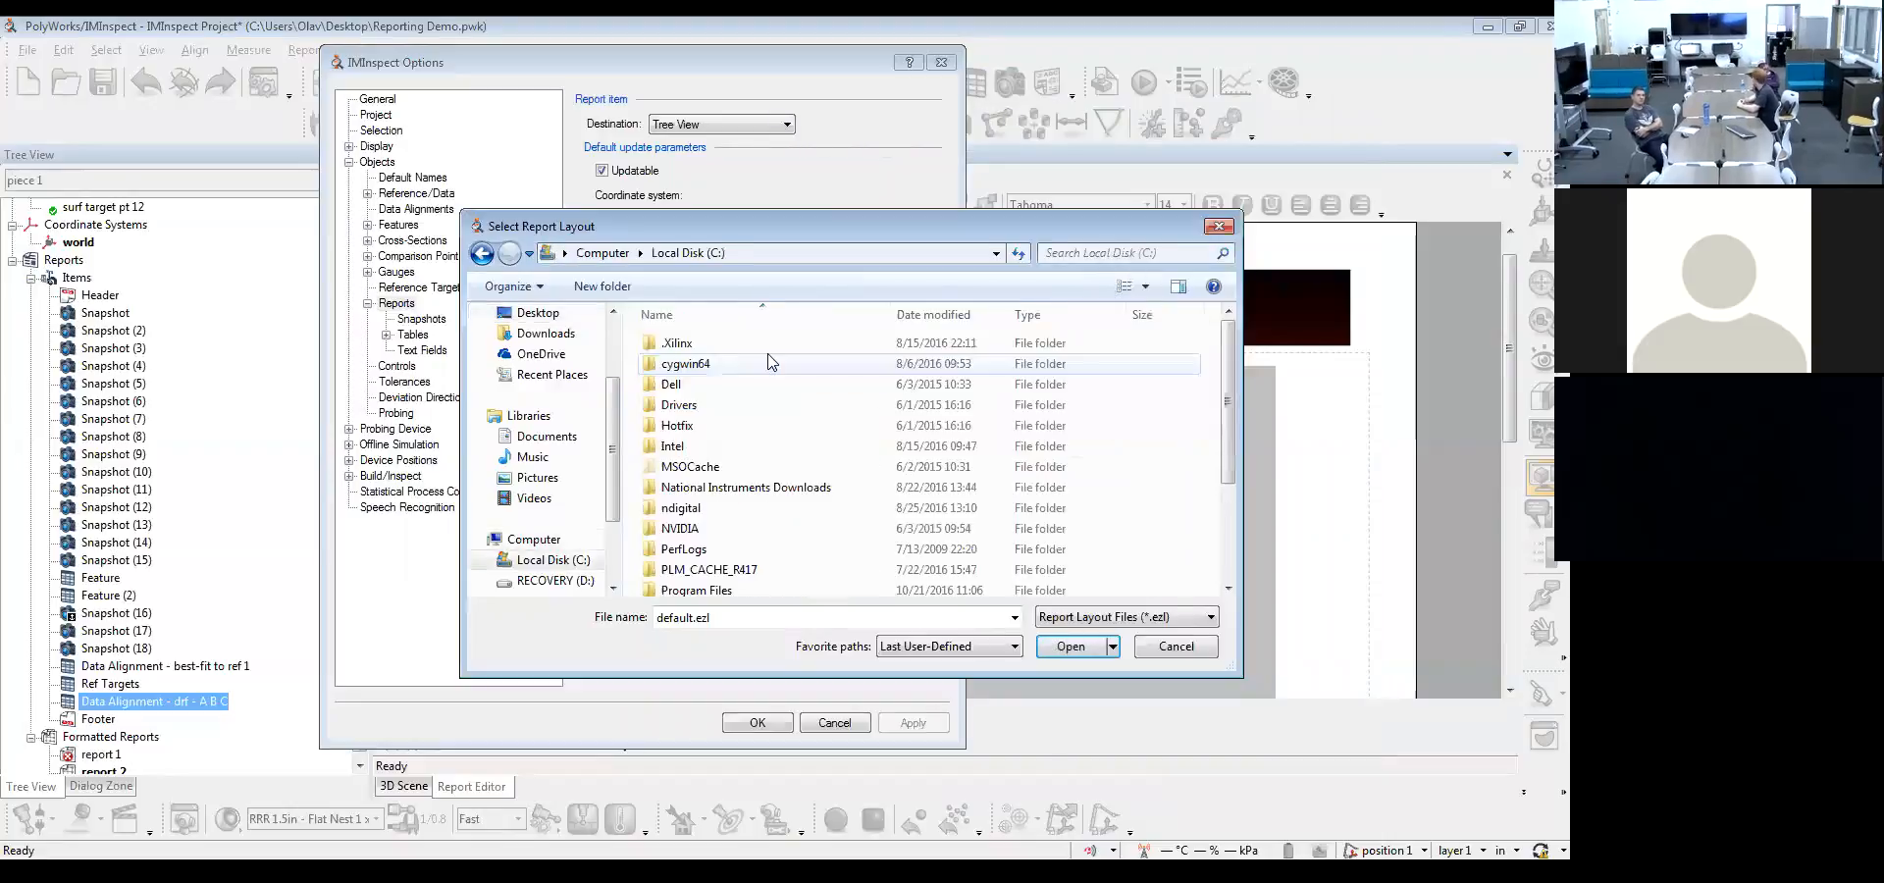
pyautogui.doubleClick(731, 543)
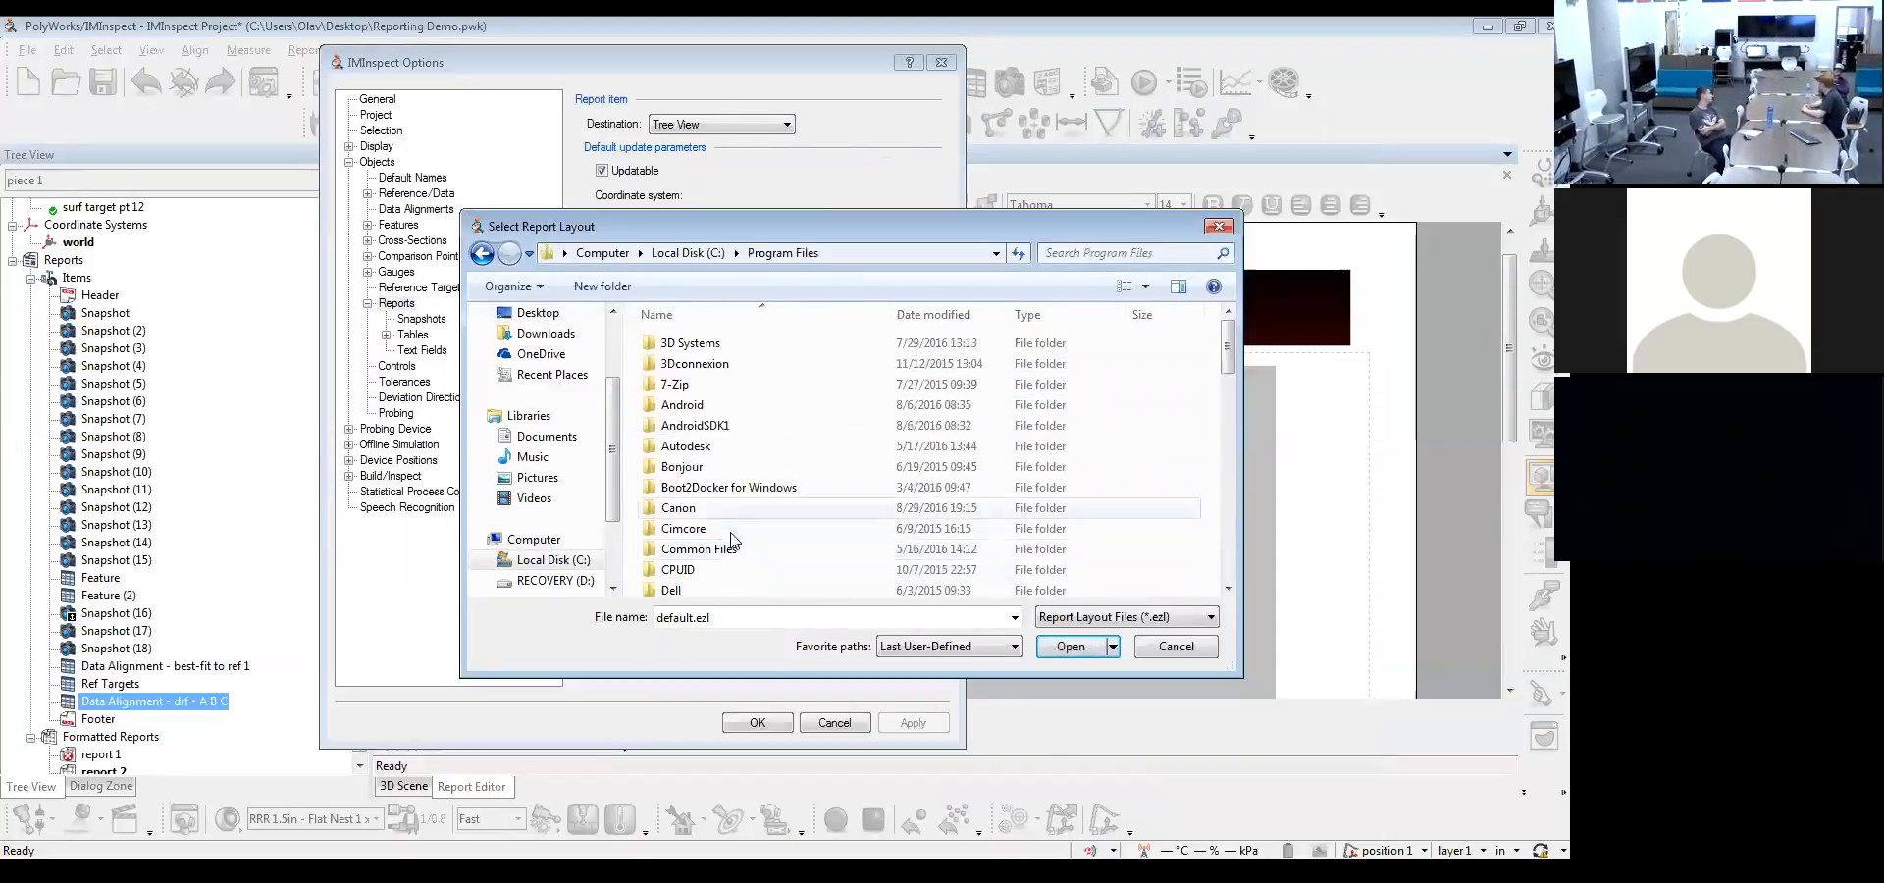
pyautogui.scroll(-3, 721, 422)
pyautogui.doubleClick(723, 483)
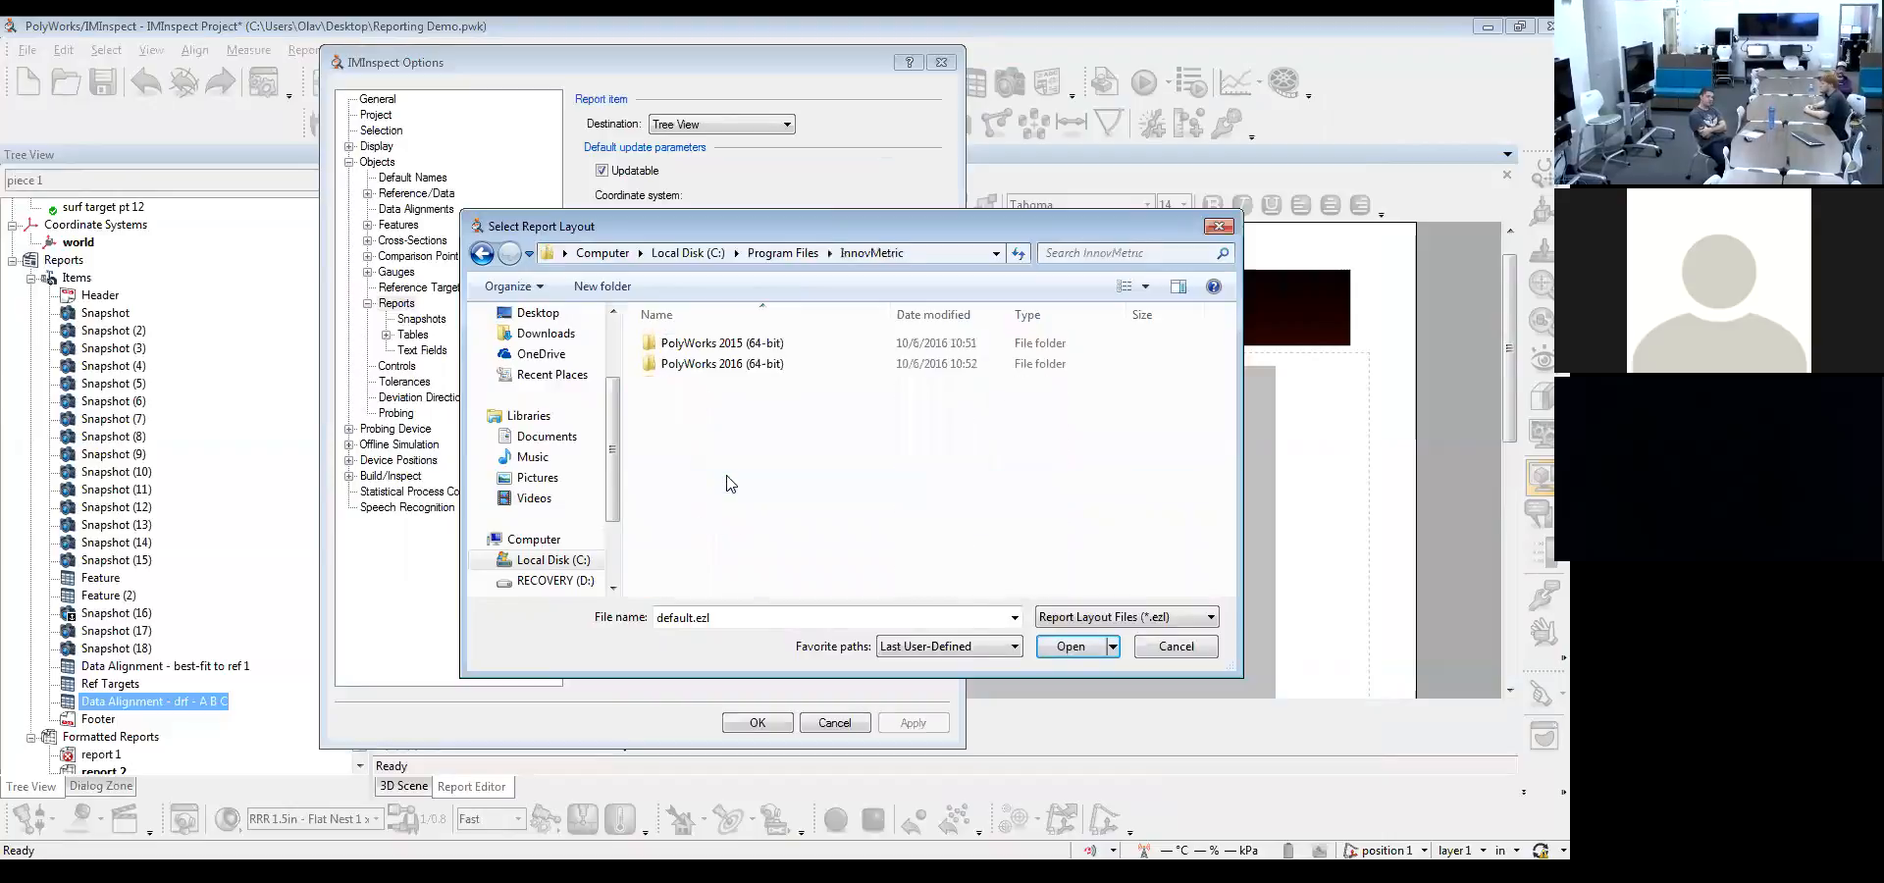
pyautogui.doubleClick(750, 365)
pyautogui.scroll(-3, 752, 373)
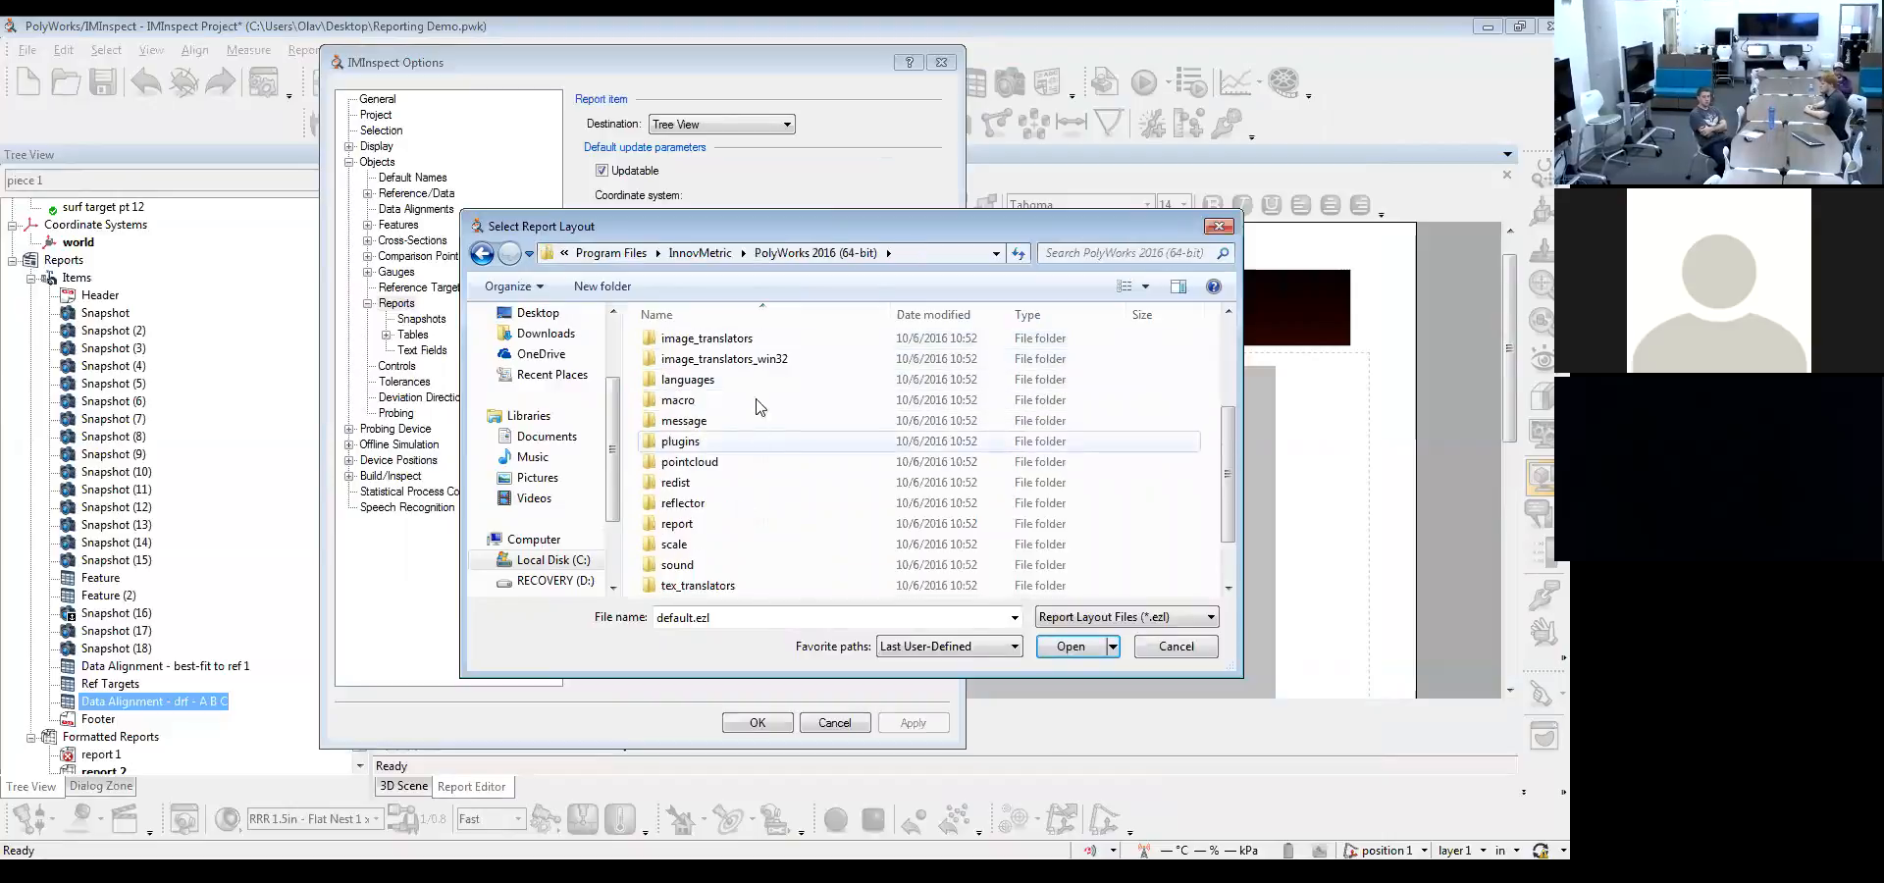
pyautogui.click(714, 534)
pyautogui.doubleClick(714, 528)
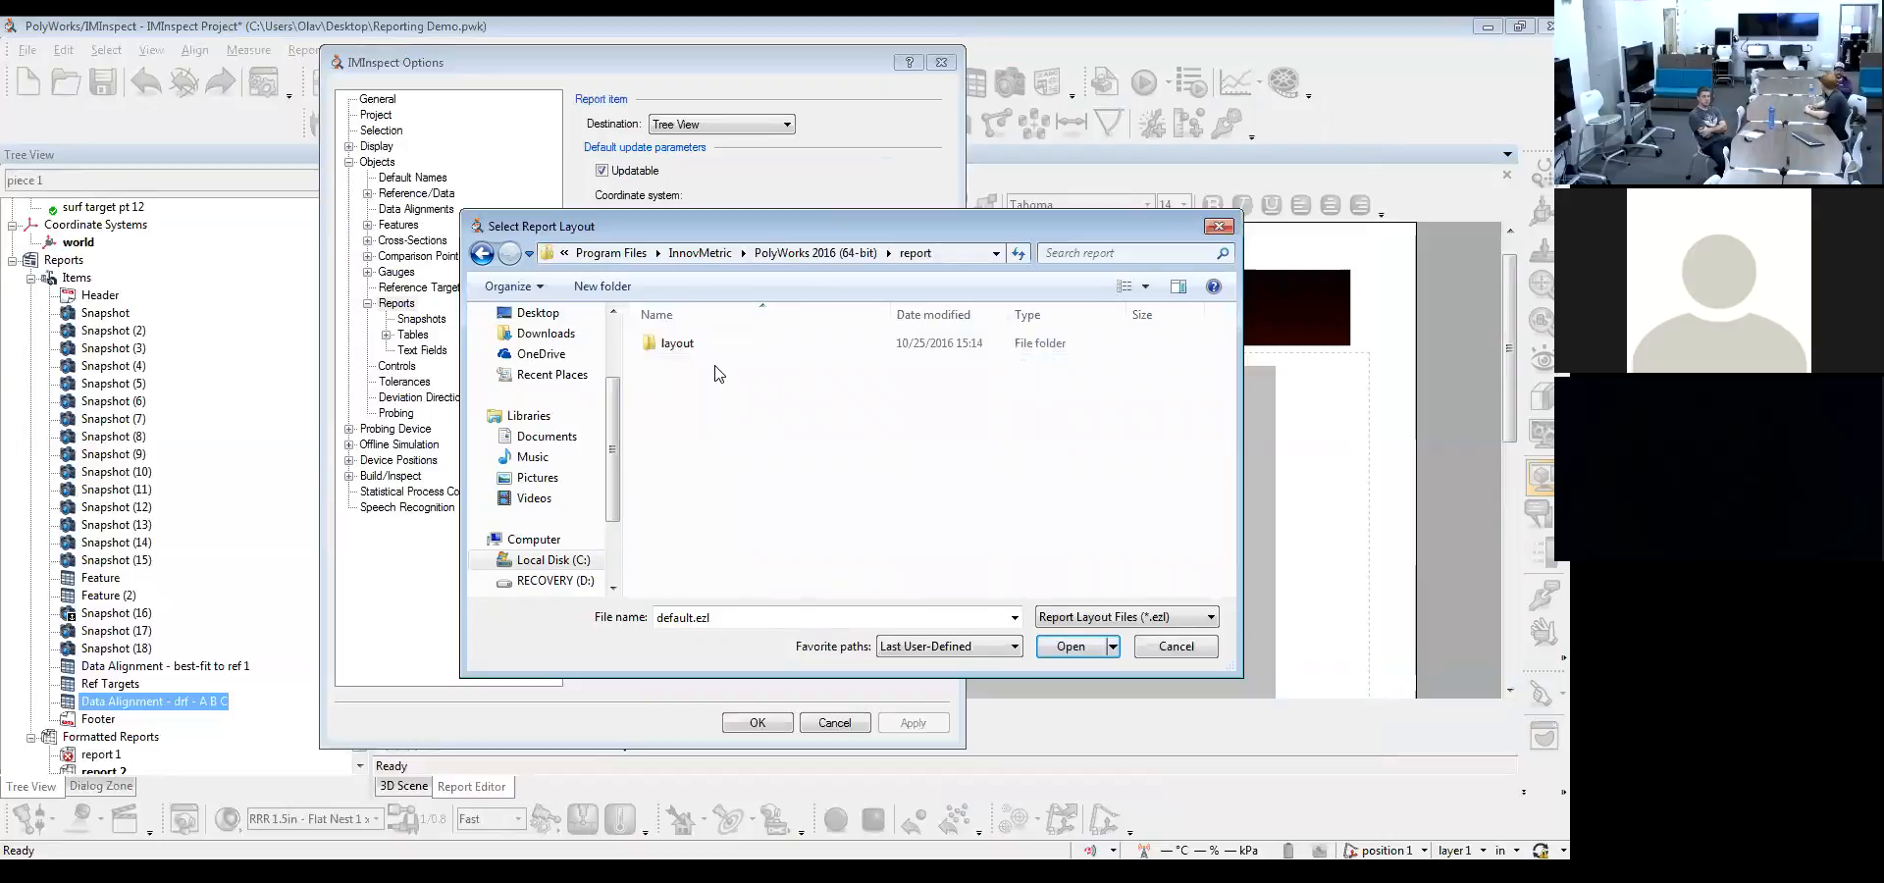
pyautogui.doubleClick(716, 342)
# Set default.ezl as the report layout for formatted reports and apply the options
pyautogui.scroll(-1, 769, 504)
pyautogui.doubleClick(768, 504)
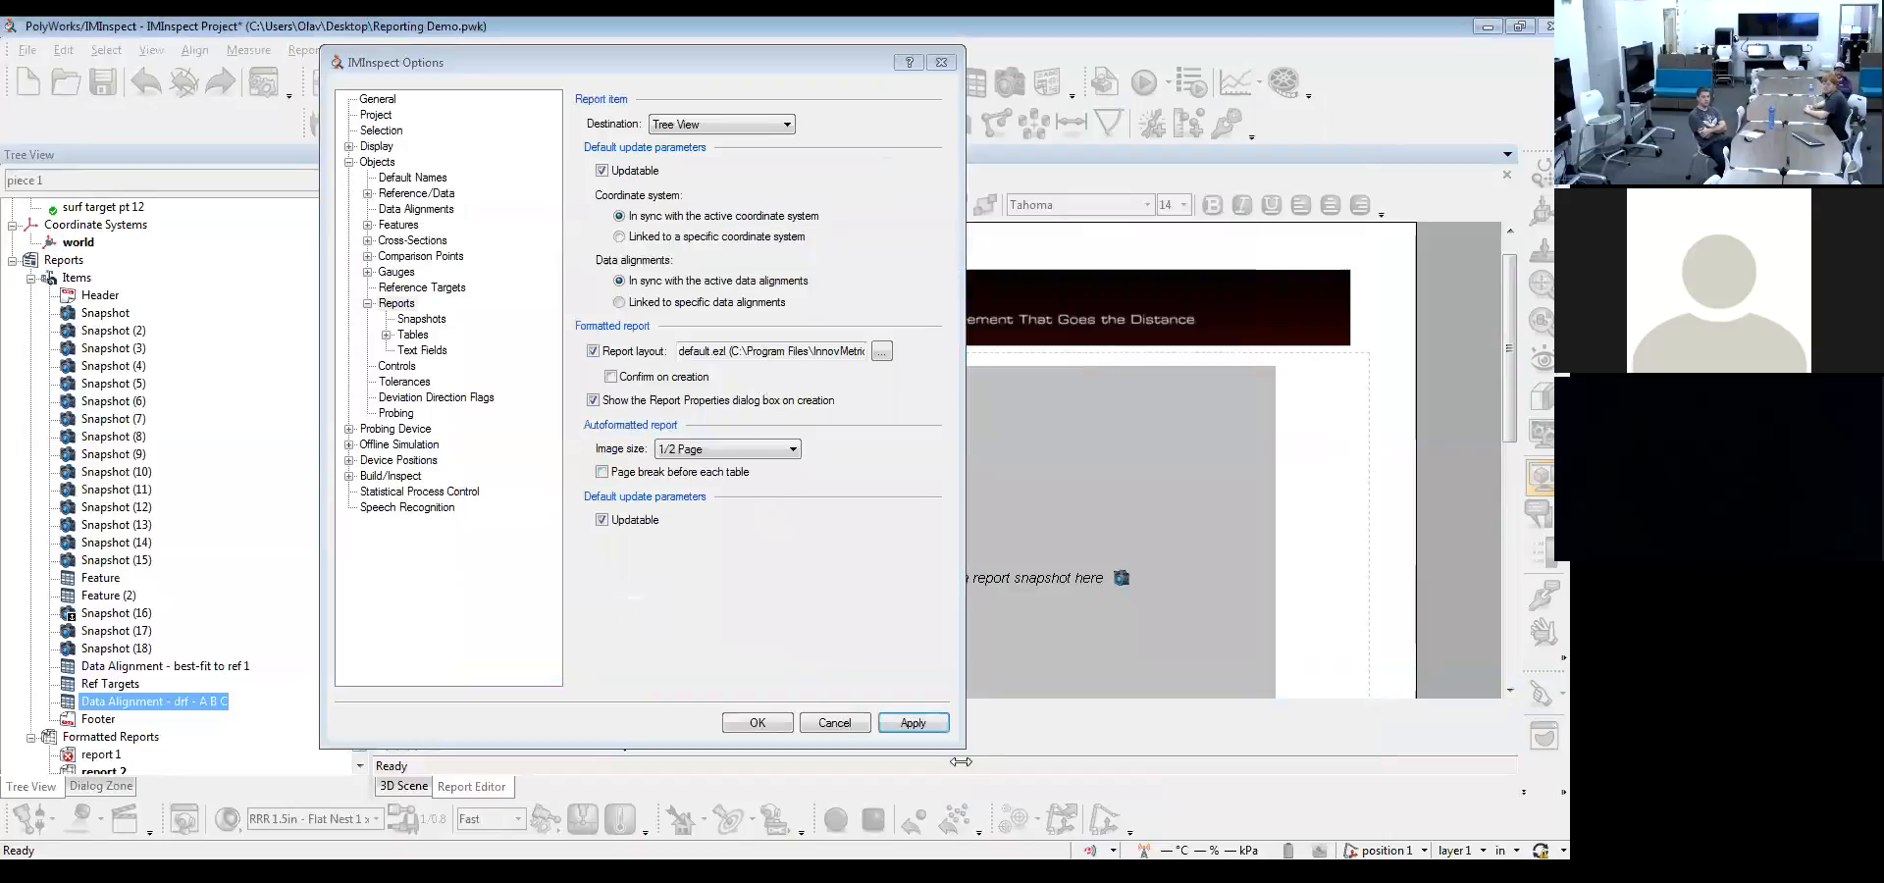
pyautogui.click(922, 723)
pyautogui.click(757, 724)
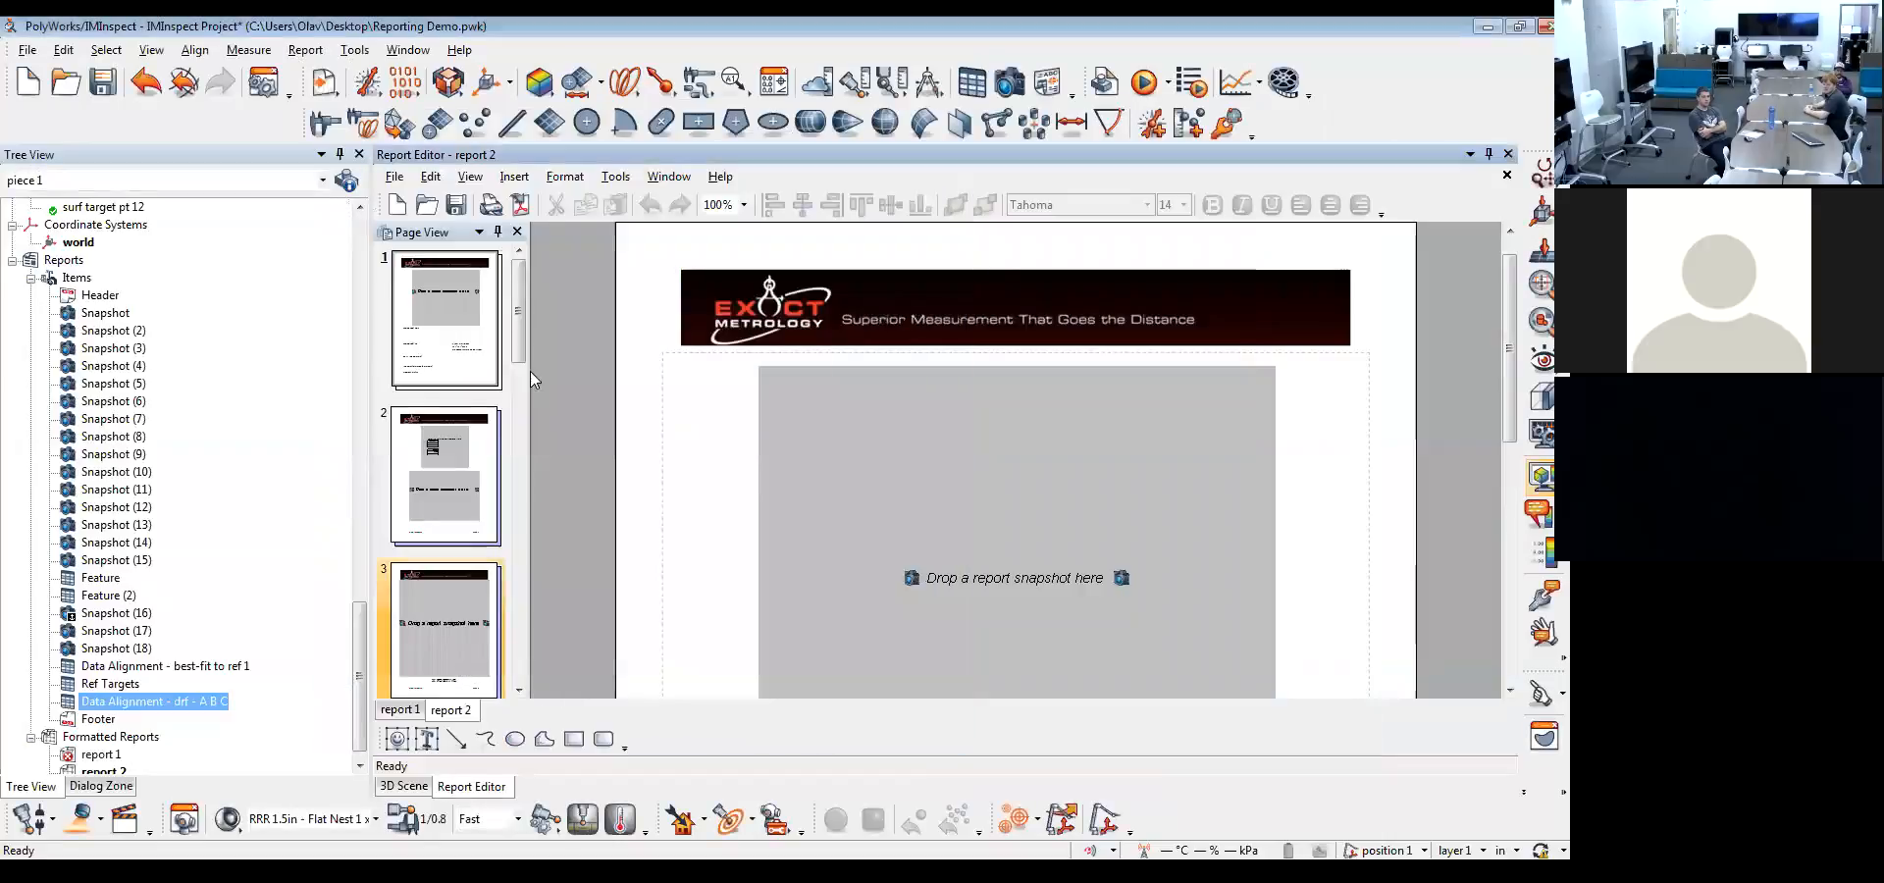
# Create a new formatted report with ISO Cert Date 2016 and Report Units MM, and check the cover page fields
pyautogui.click(396, 204)
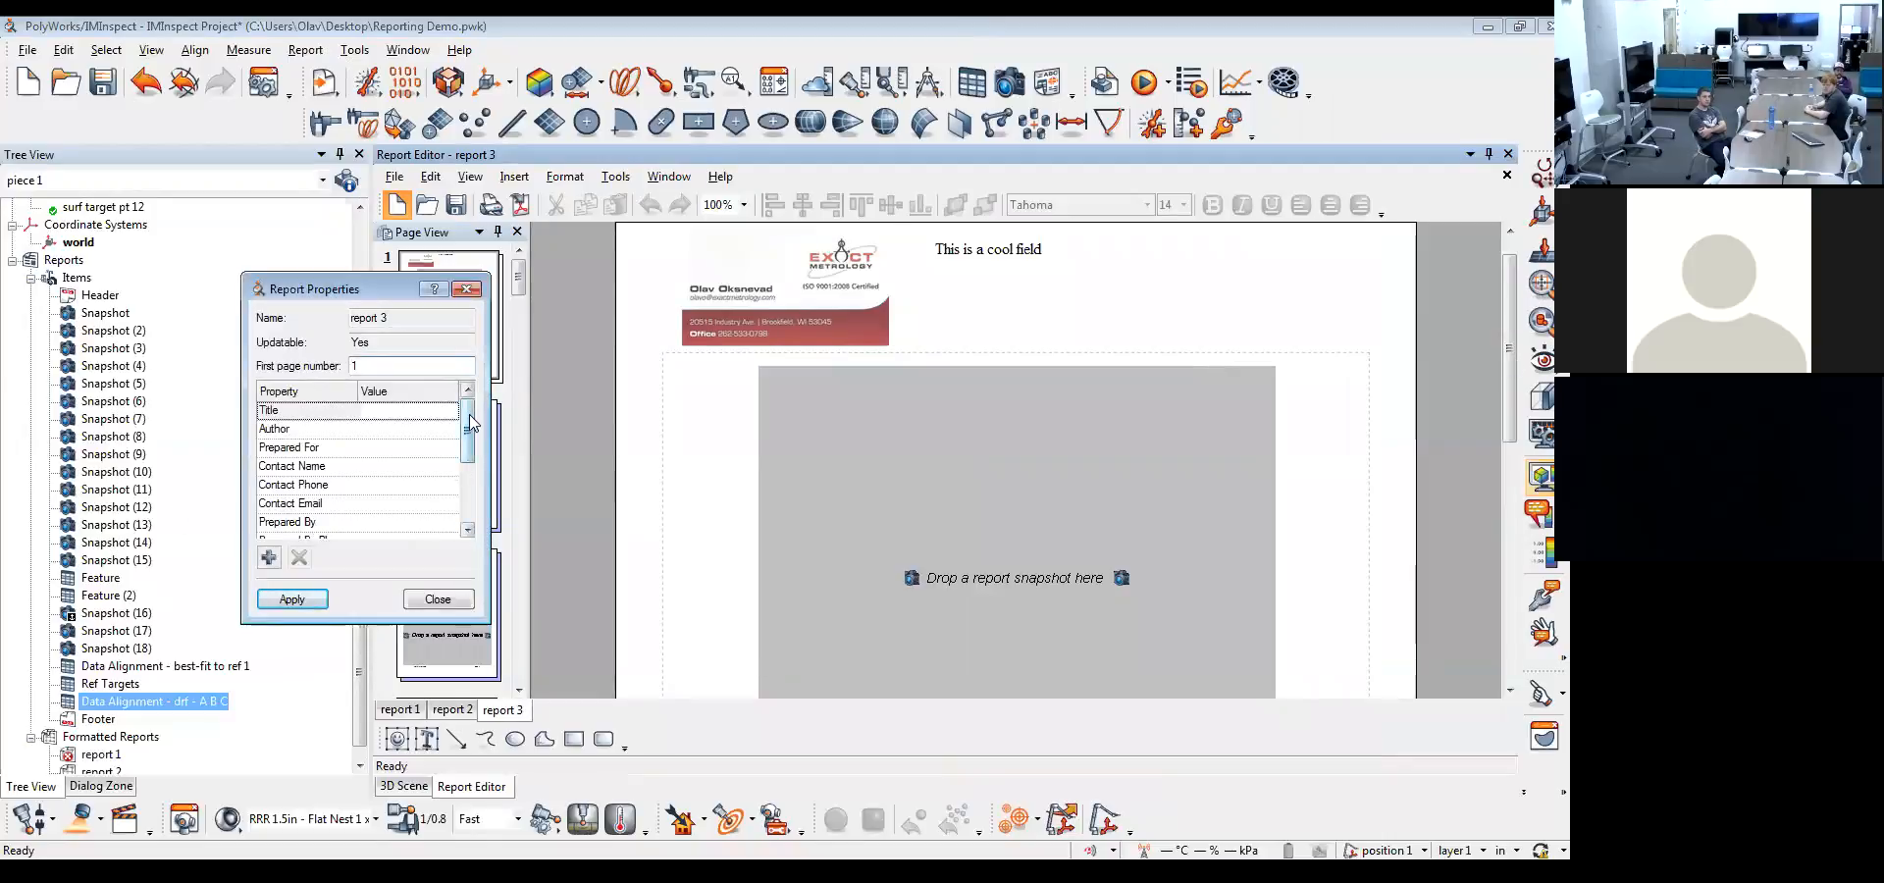
pyautogui.moveTo(470, 422); pyautogui.dragTo(470, 478)
pyautogui.click(385, 530)
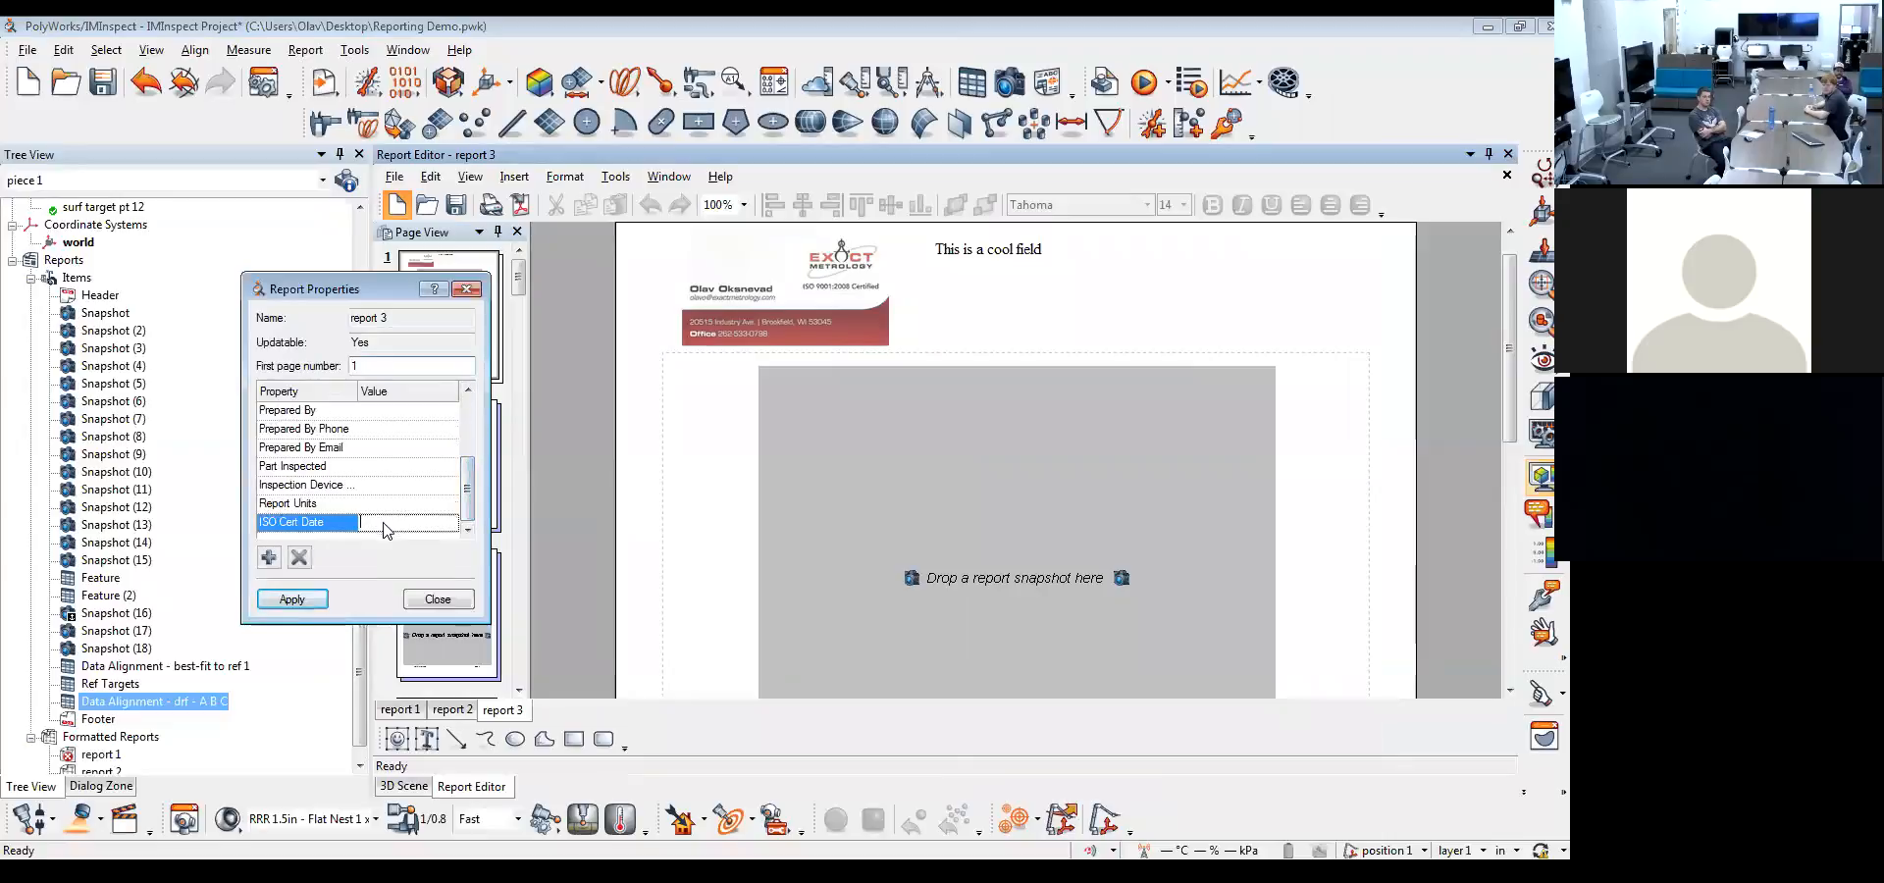
pyautogui.write('2016')
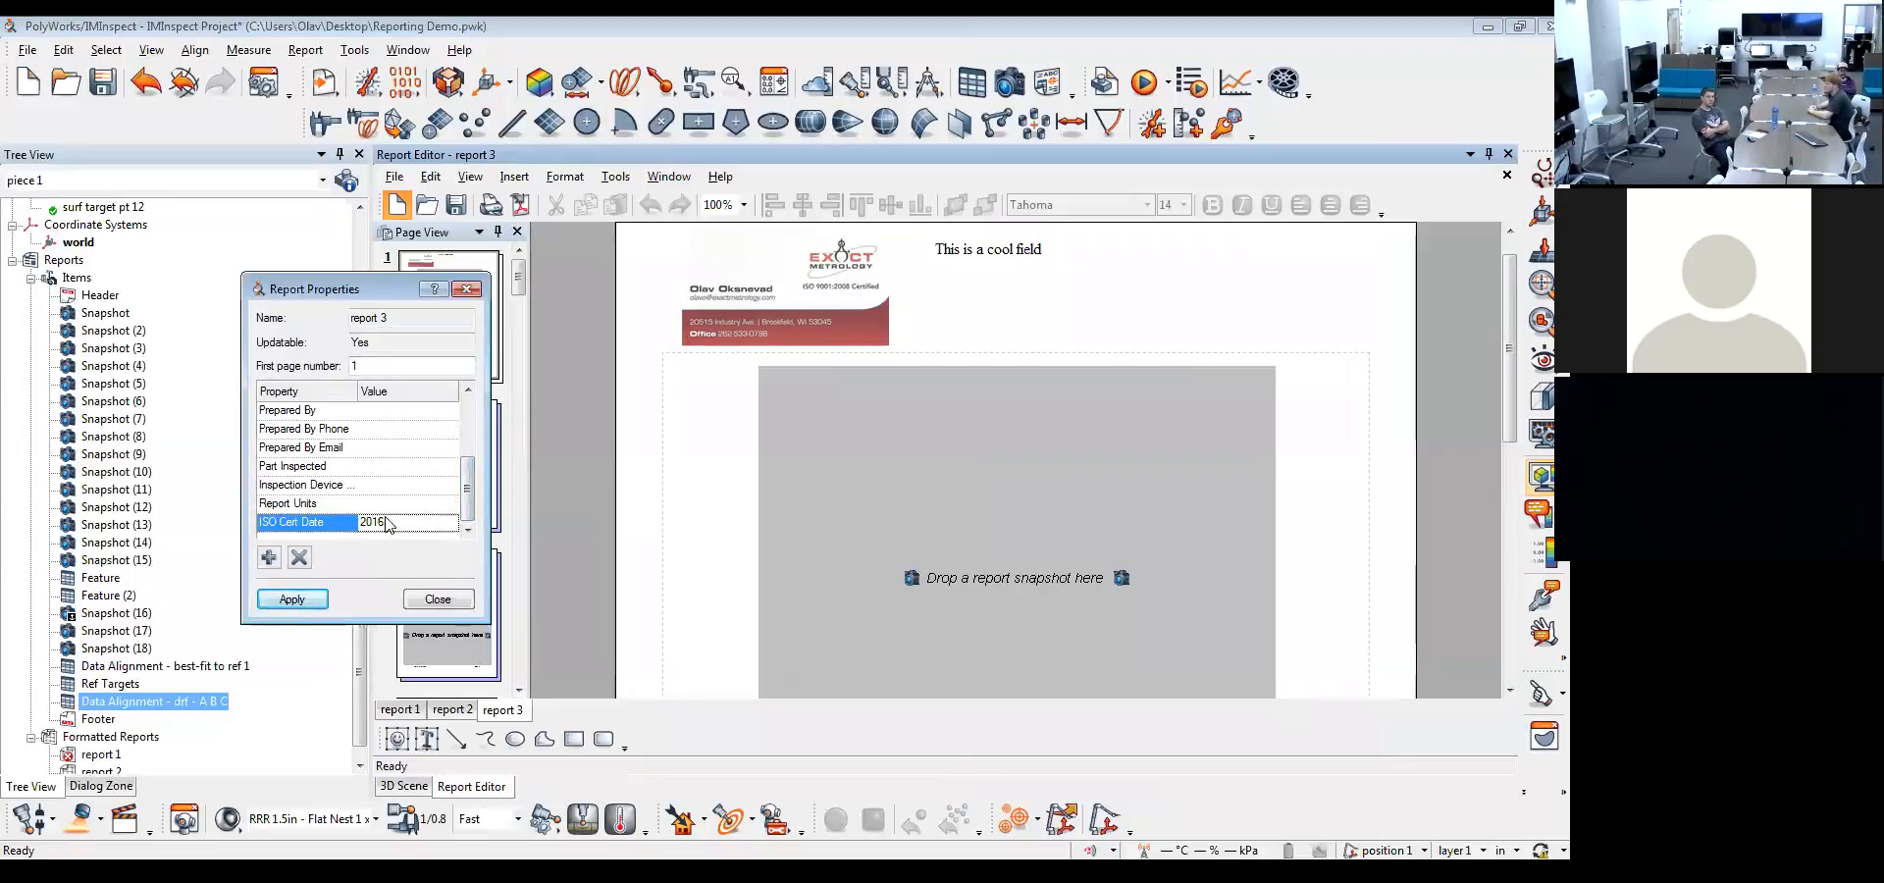
pyautogui.press('Up')
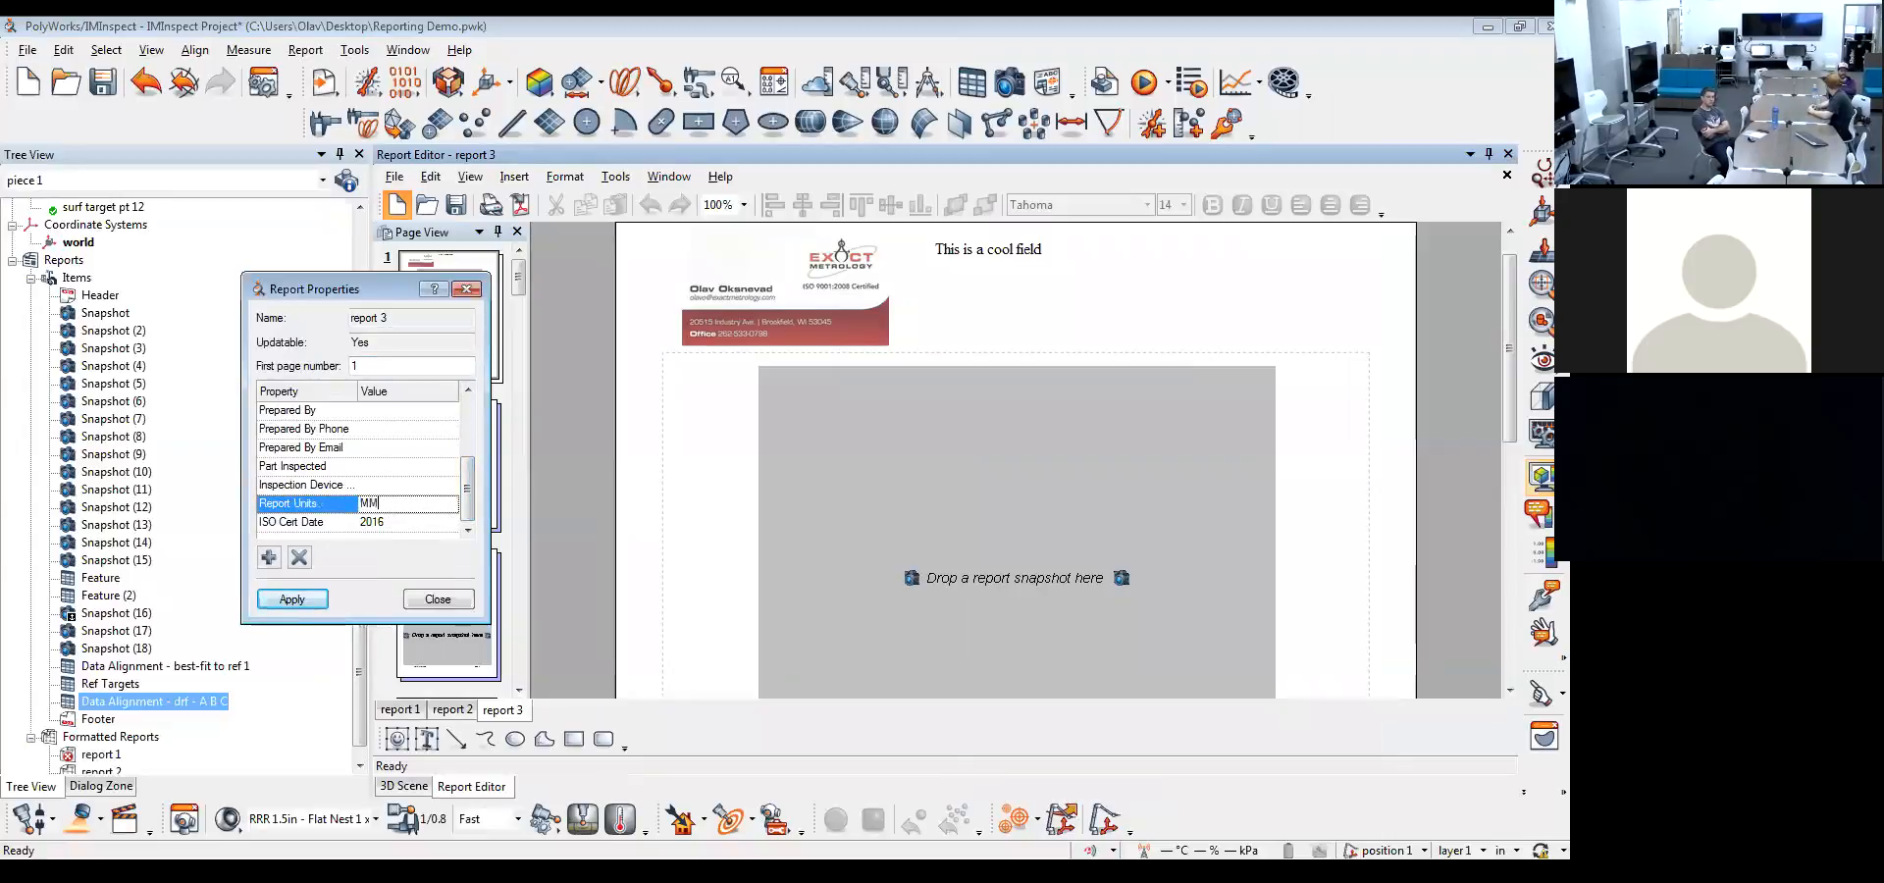
pyautogui.press('Up')
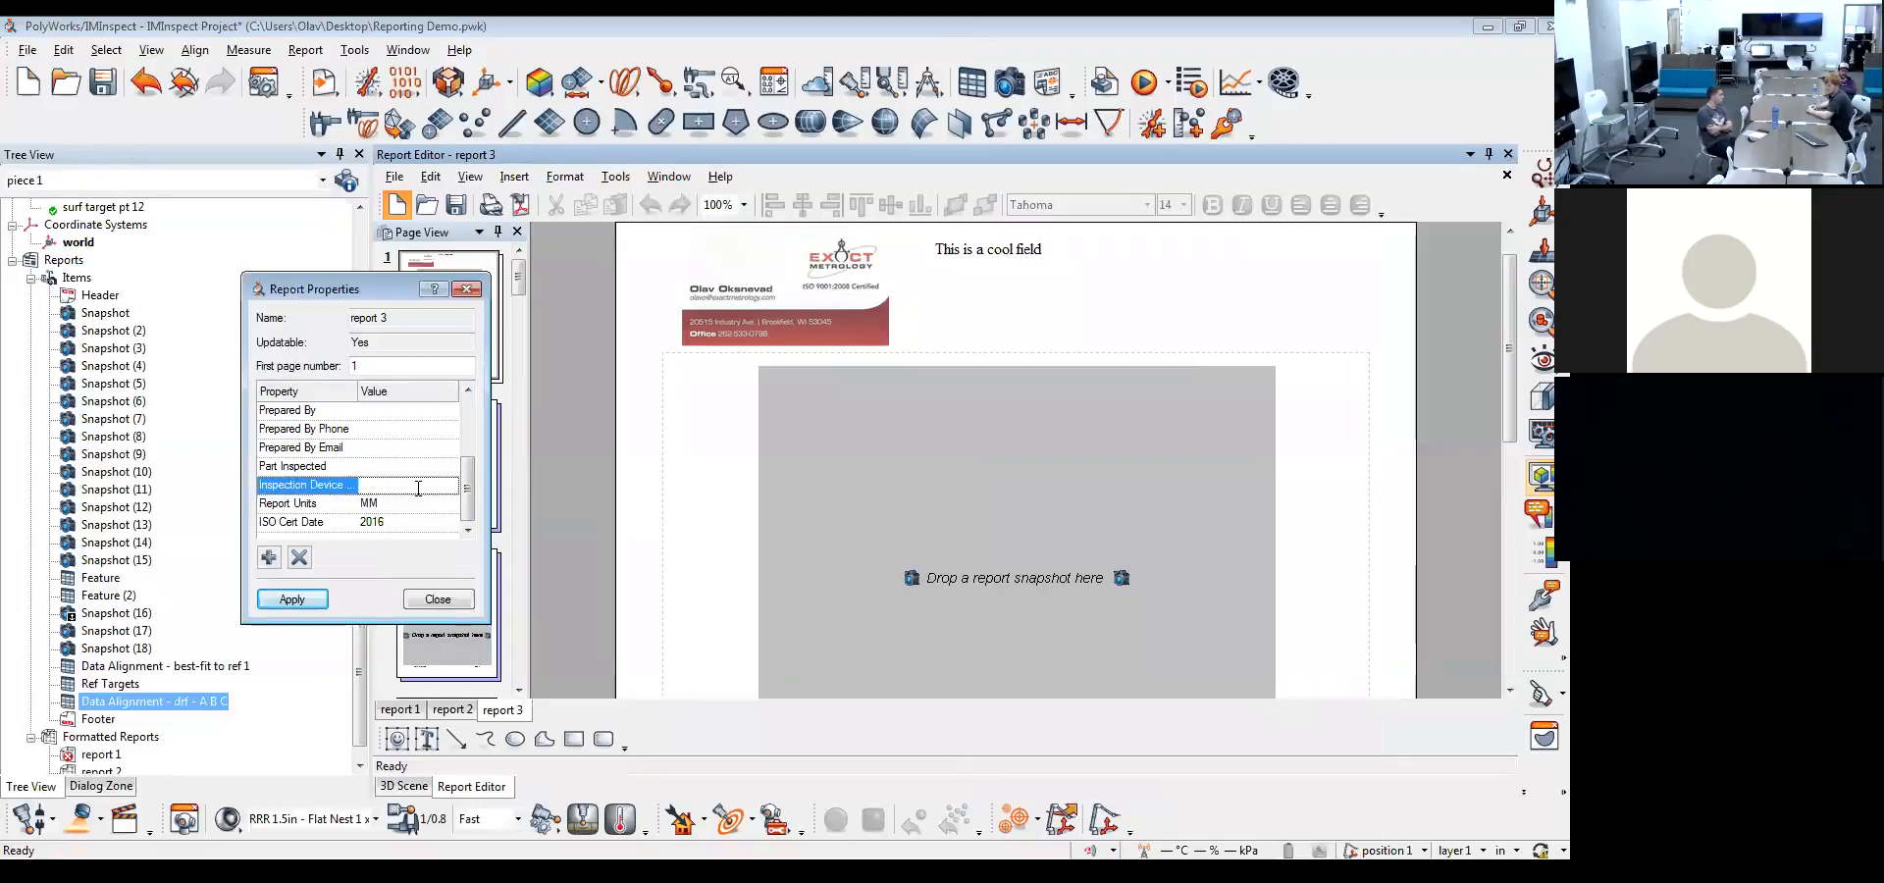
pyautogui.click(292, 598)
pyautogui.click(438, 599)
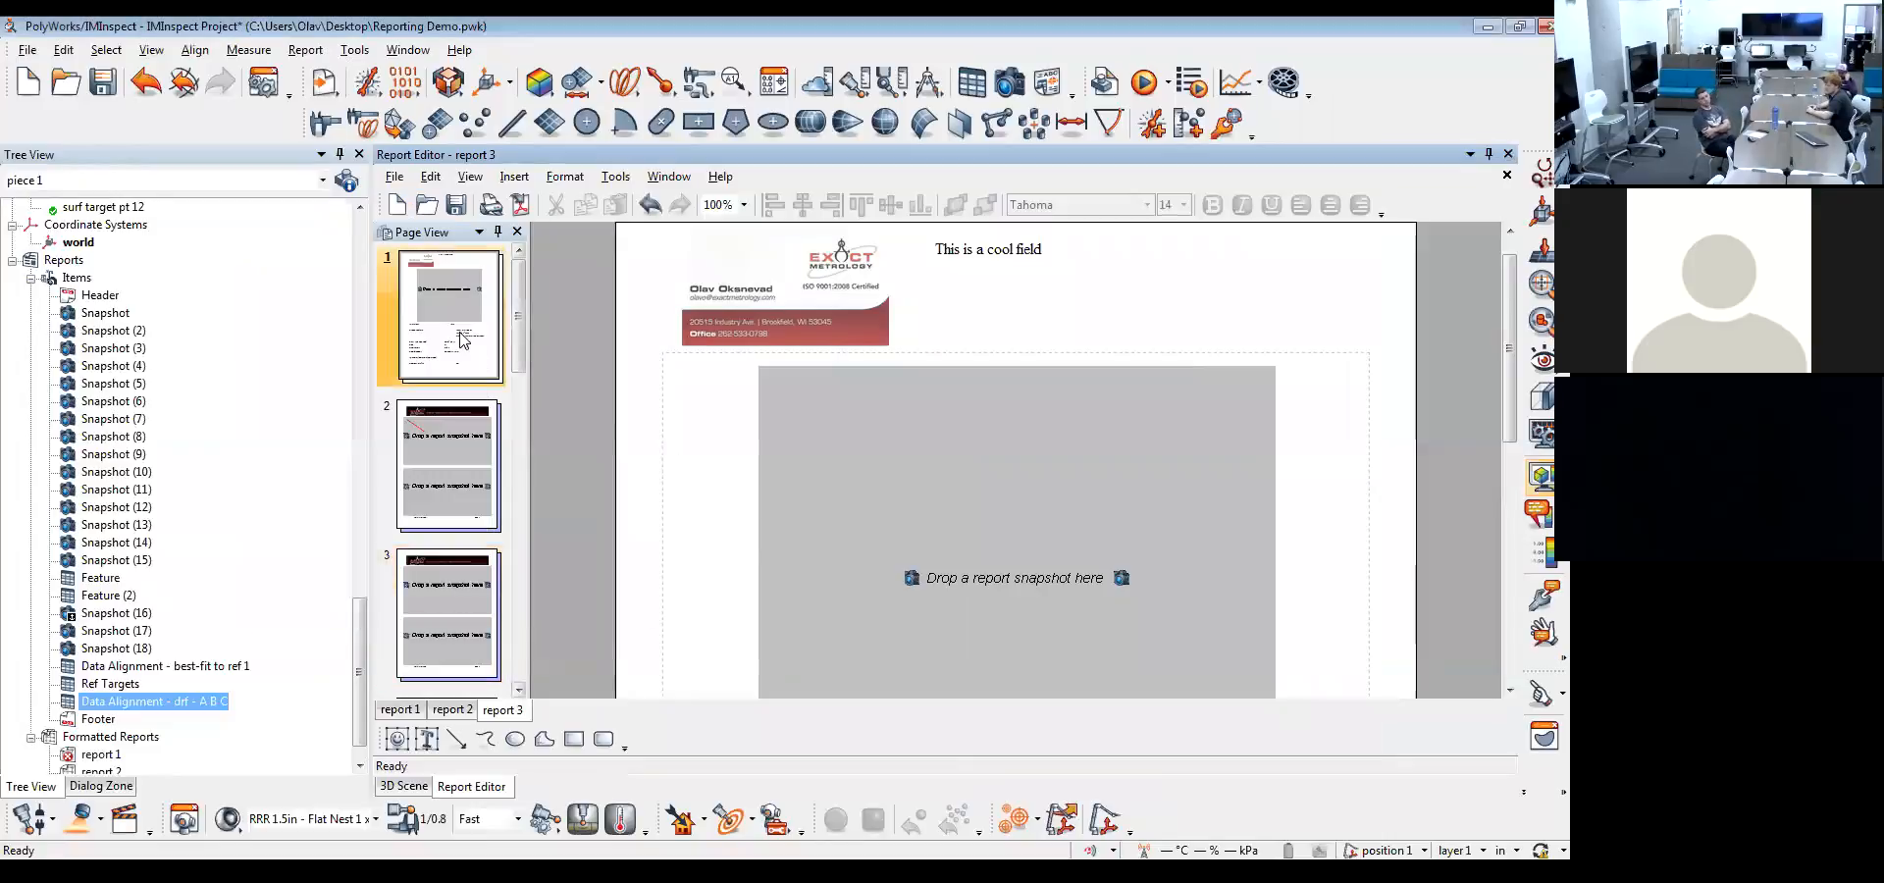
pyautogui.scroll(-3, 1112, 383)
pyautogui.scroll(-3, 1113, 383)
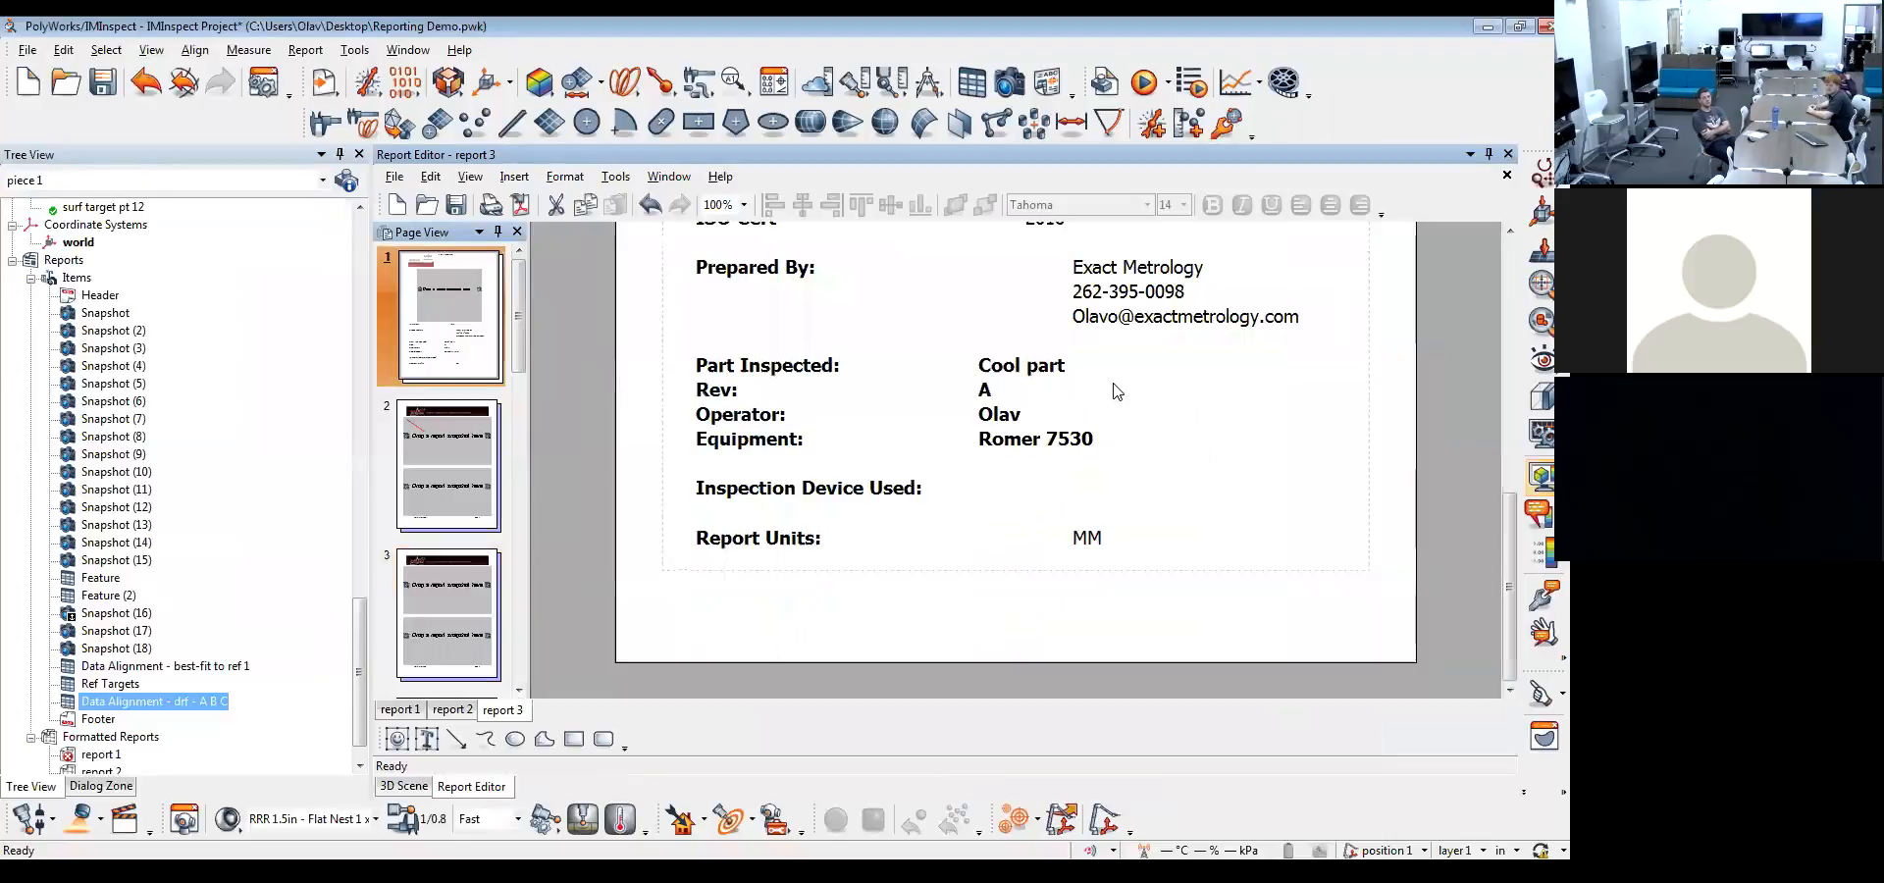
pyautogui.scroll(1, 1172, 451)
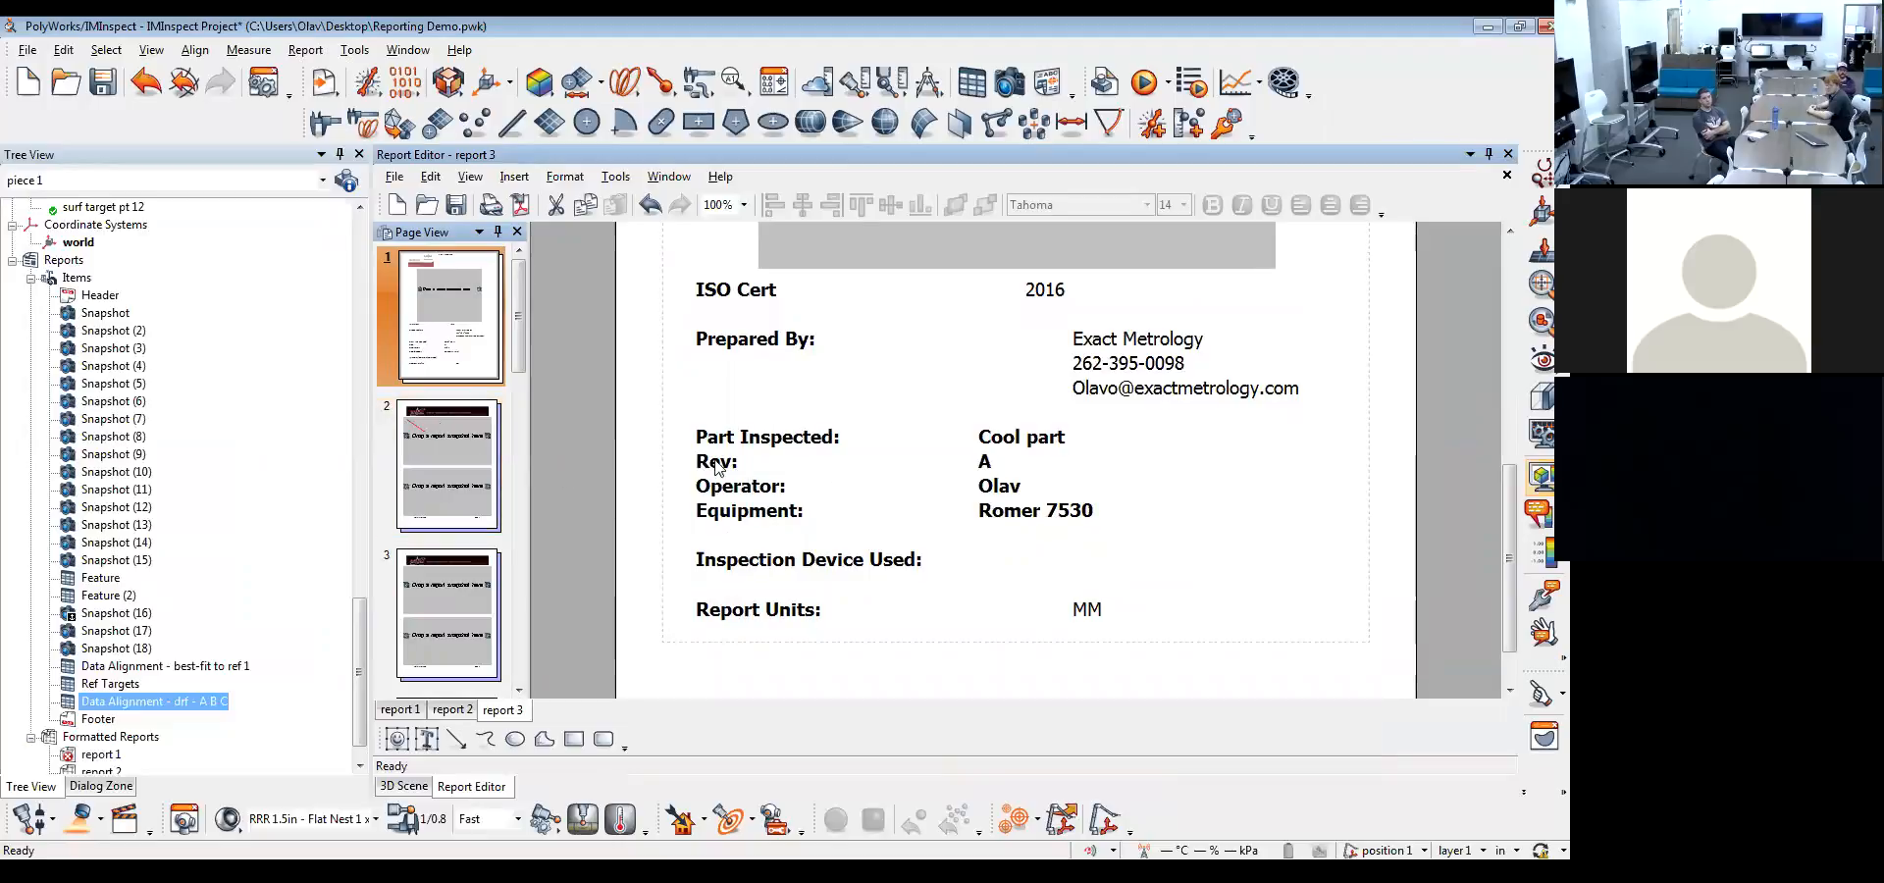
# Place Snapshot in the upper placeholder and Snapshot (2) in the lower placeholder of report page 2
pyautogui.click(404, 444)
pyautogui.scroll(8, 1012, 506)
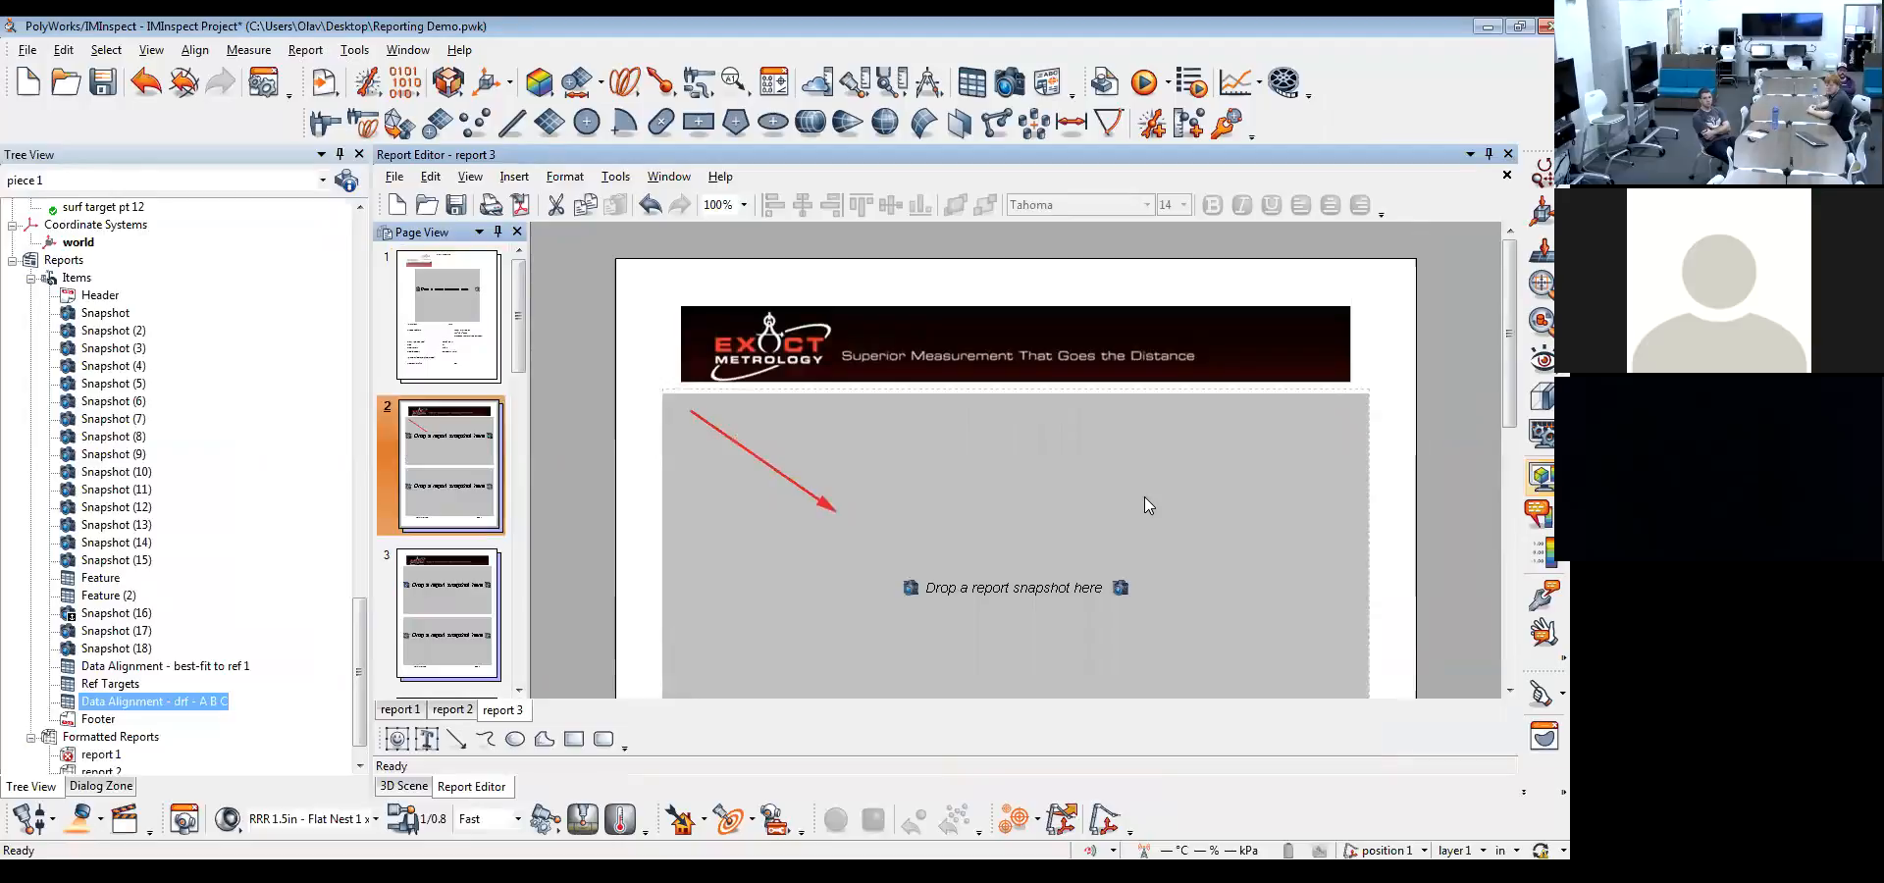
pyautogui.scroll(-2, 1126, 493)
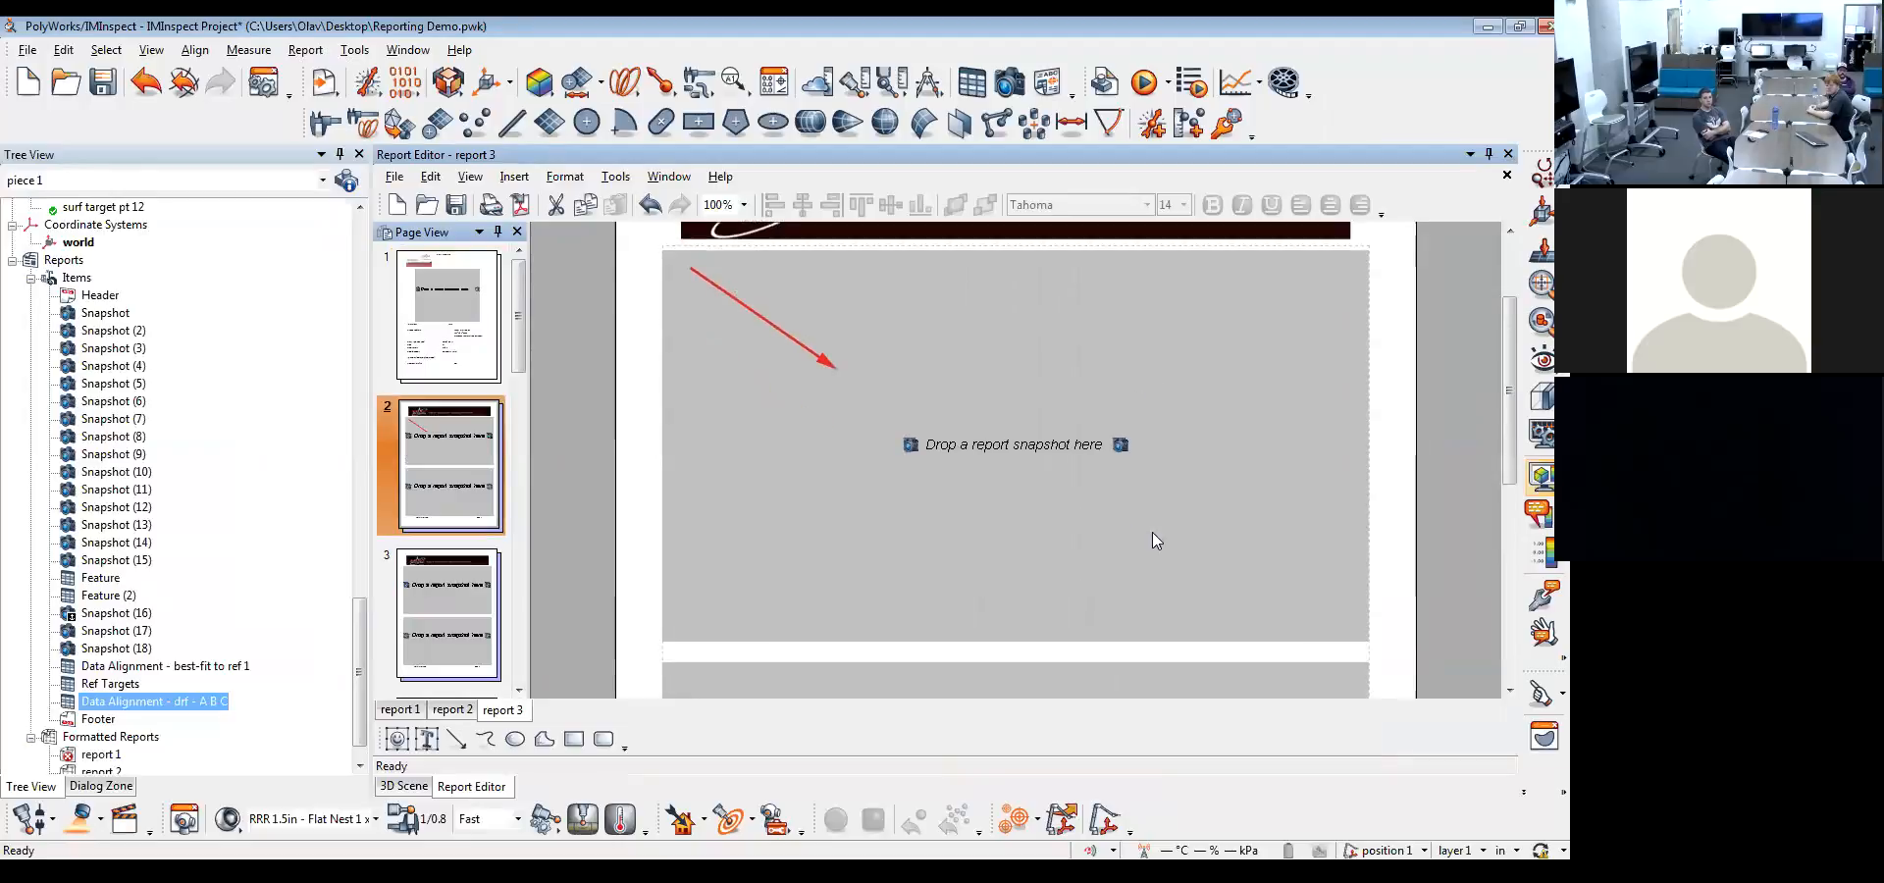
pyautogui.click(1155, 313)
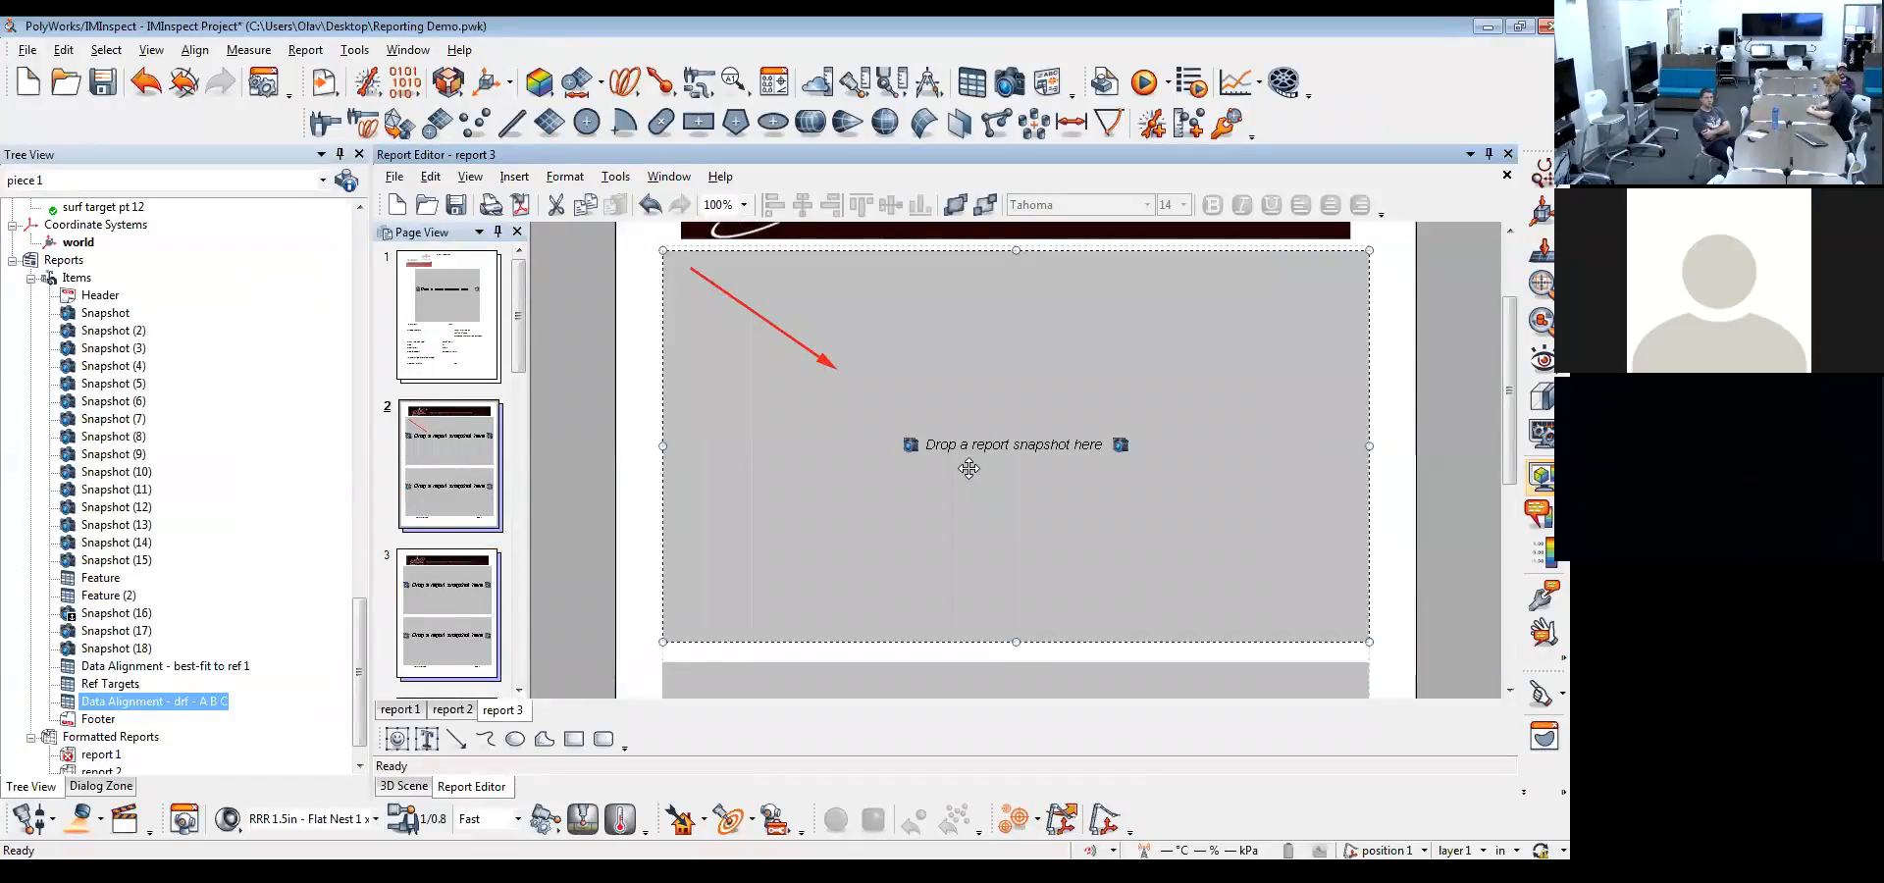
pyautogui.moveTo(105, 312); pyautogui.dragTo(1000, 438)
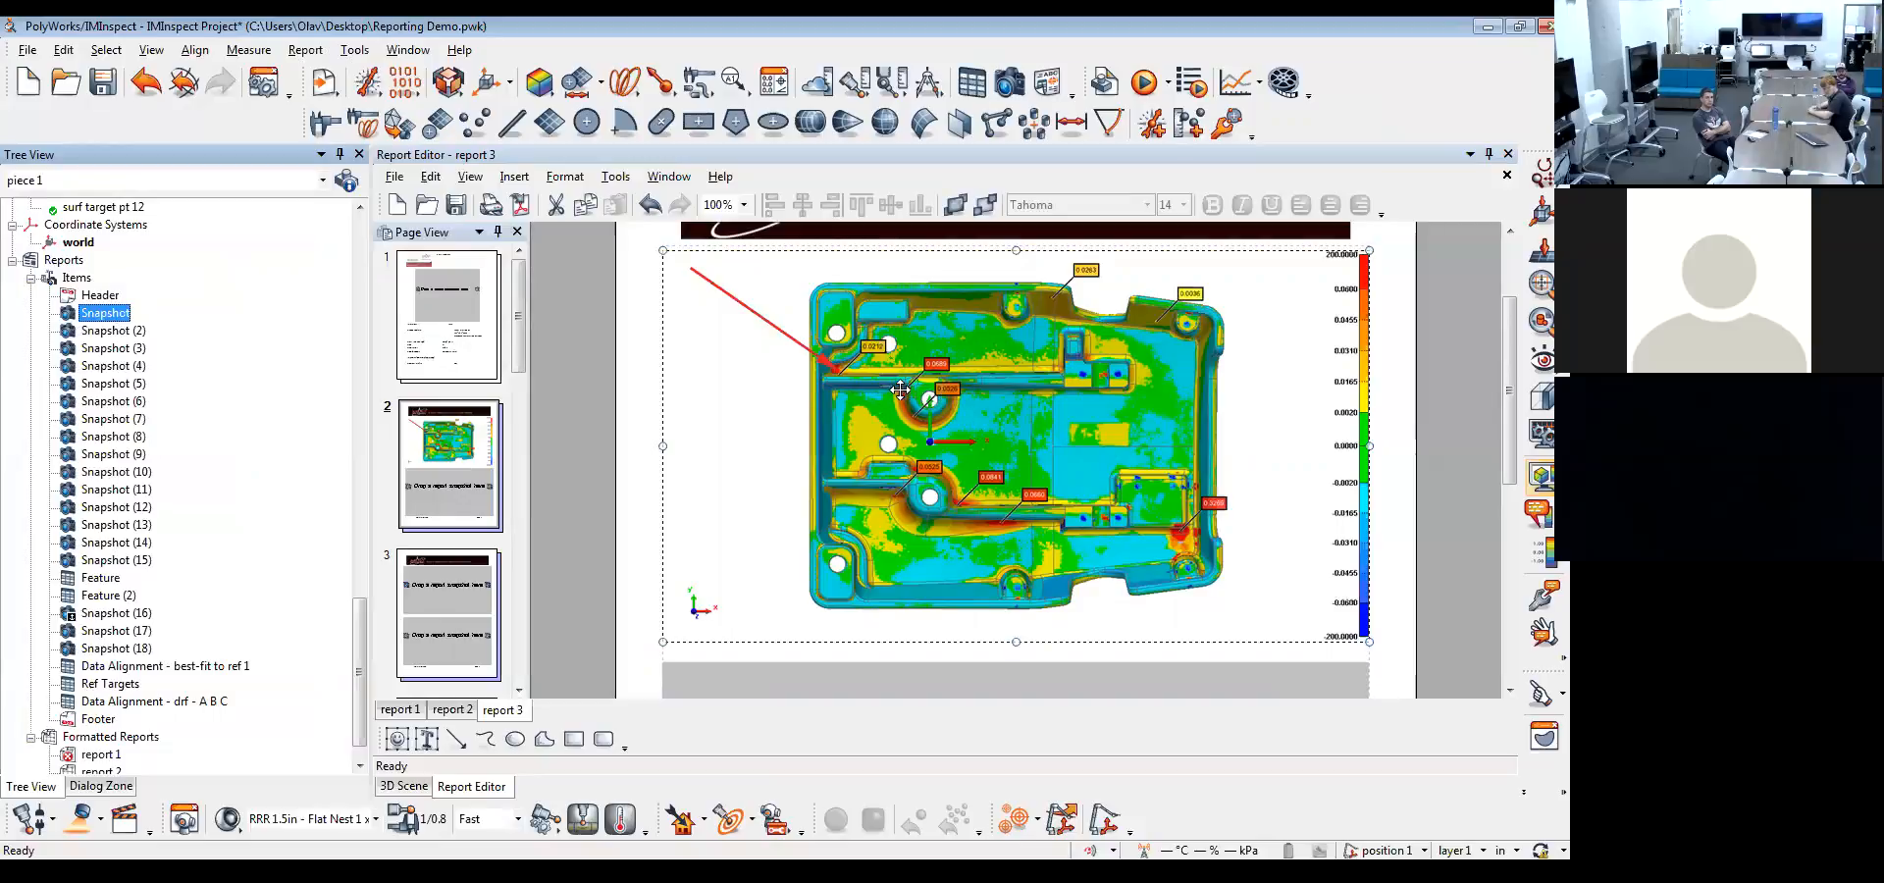
pyautogui.moveTo(112, 332); pyautogui.dragTo(936, 694)
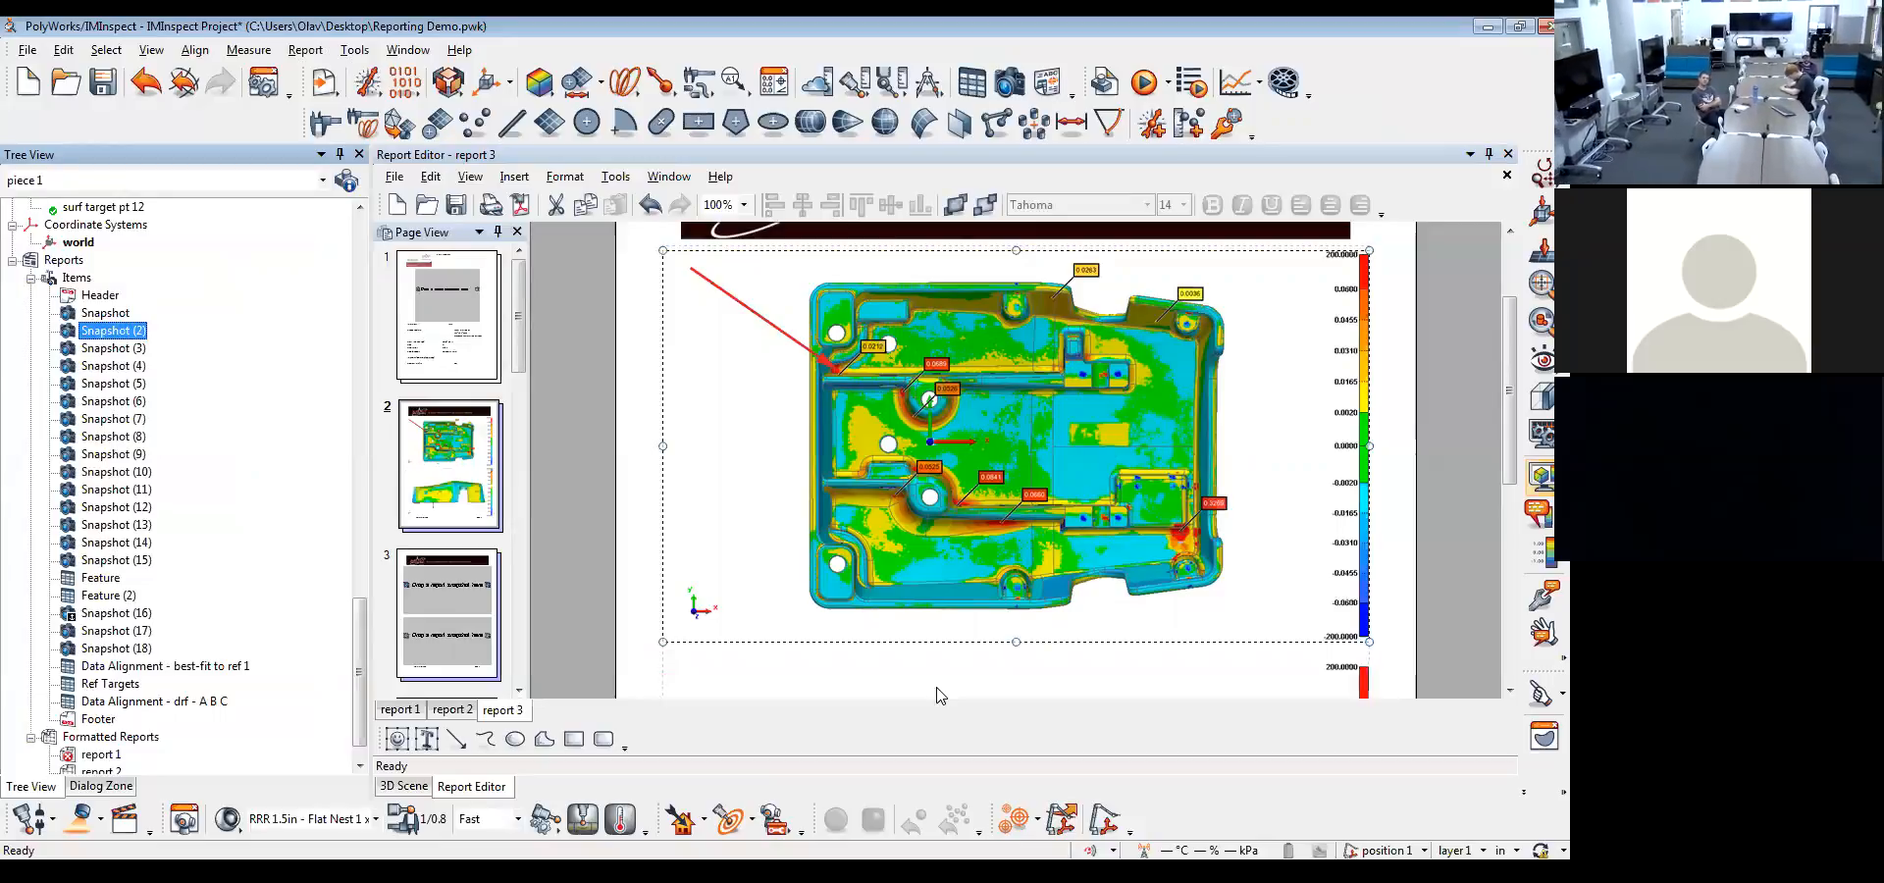
pyautogui.scroll(-3, 934, 677)
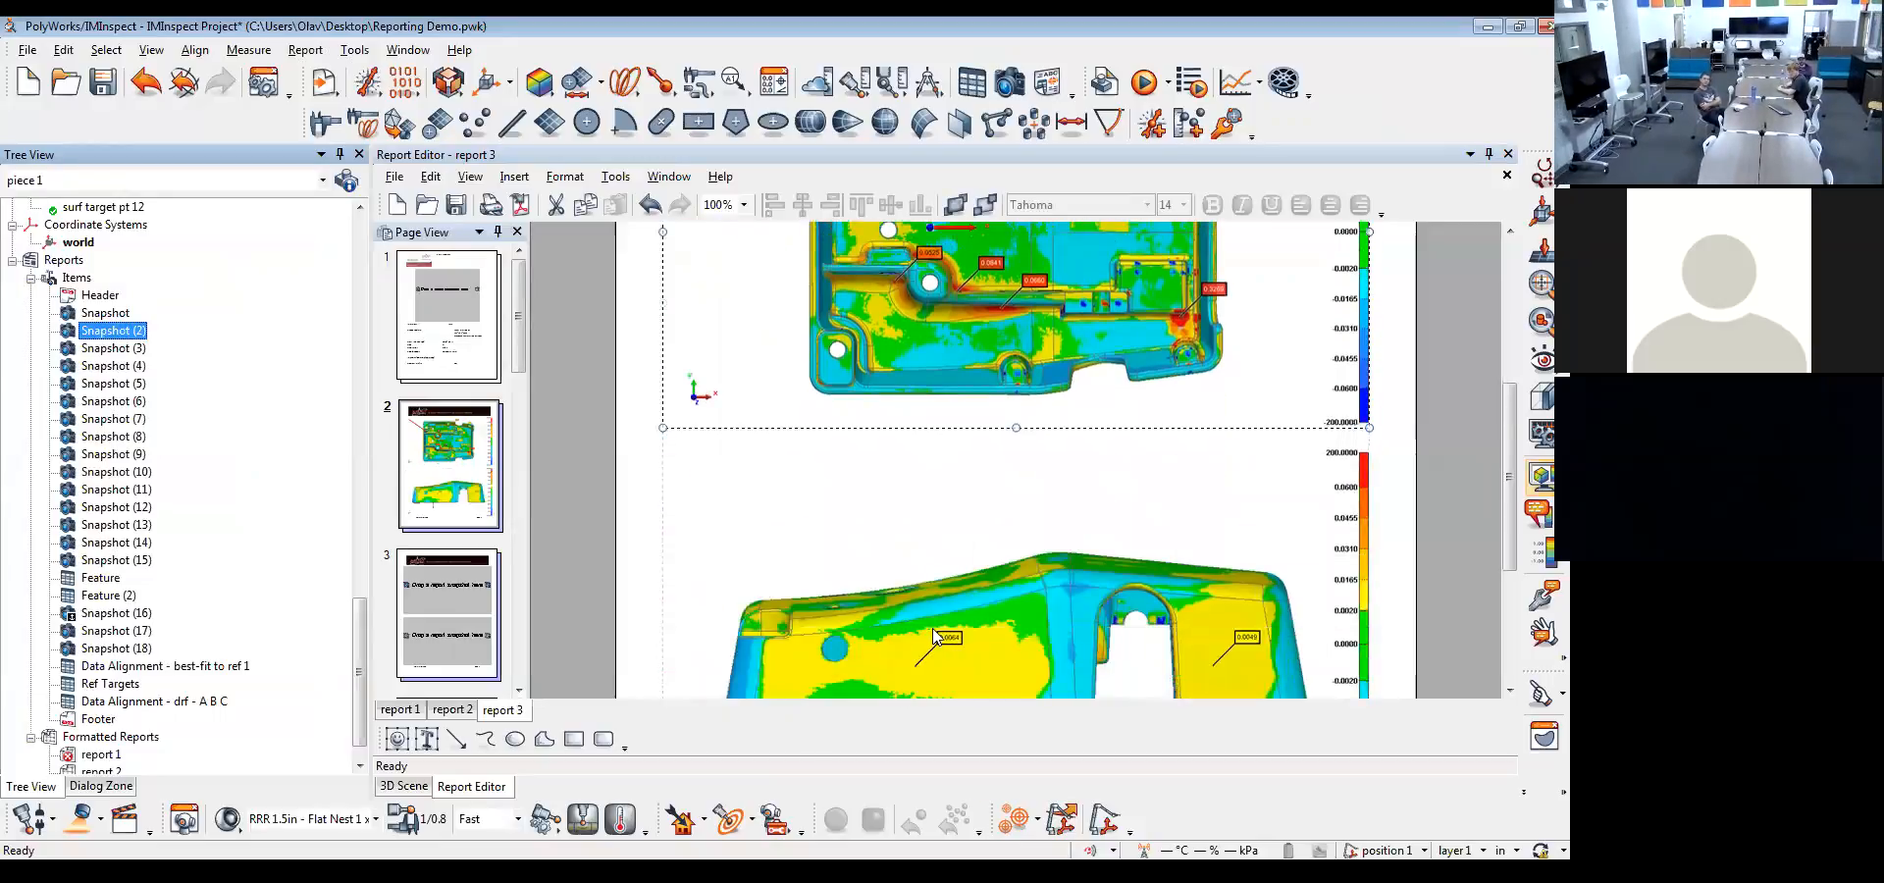
# Fill the two placeholders on report page 3 with Snapshot (3) and Snapshot (4)
pyautogui.click(448, 613)
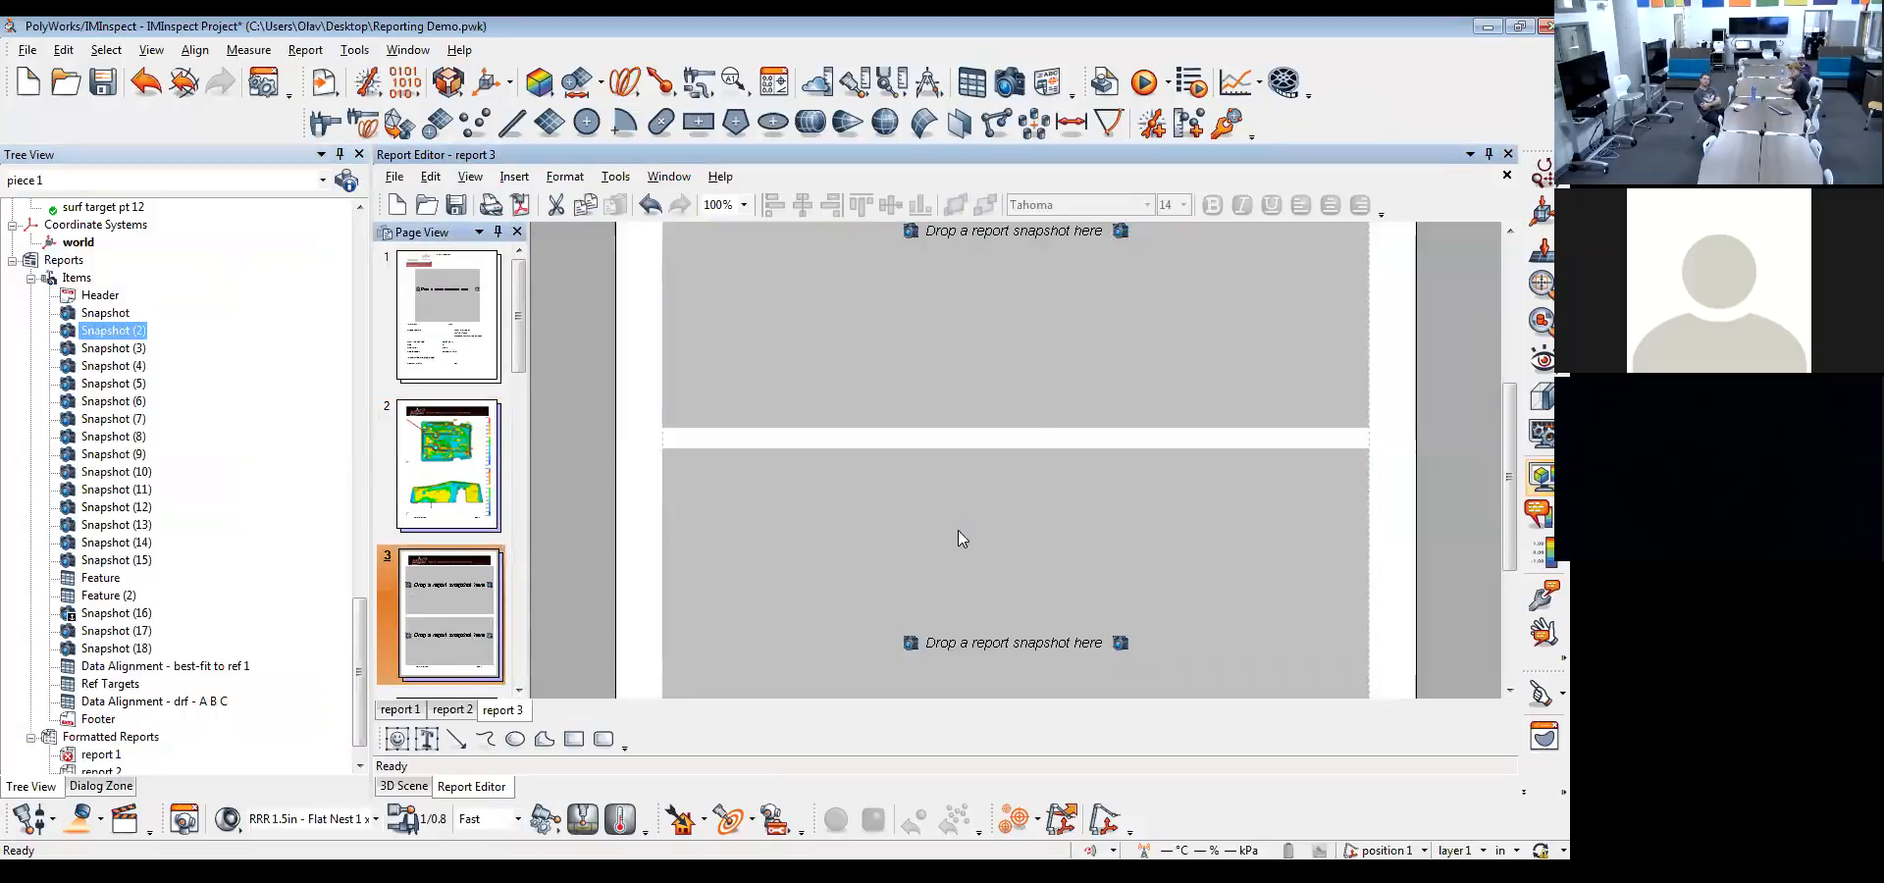
pyautogui.doubleClick(110, 348)
pyautogui.click(138, 368)
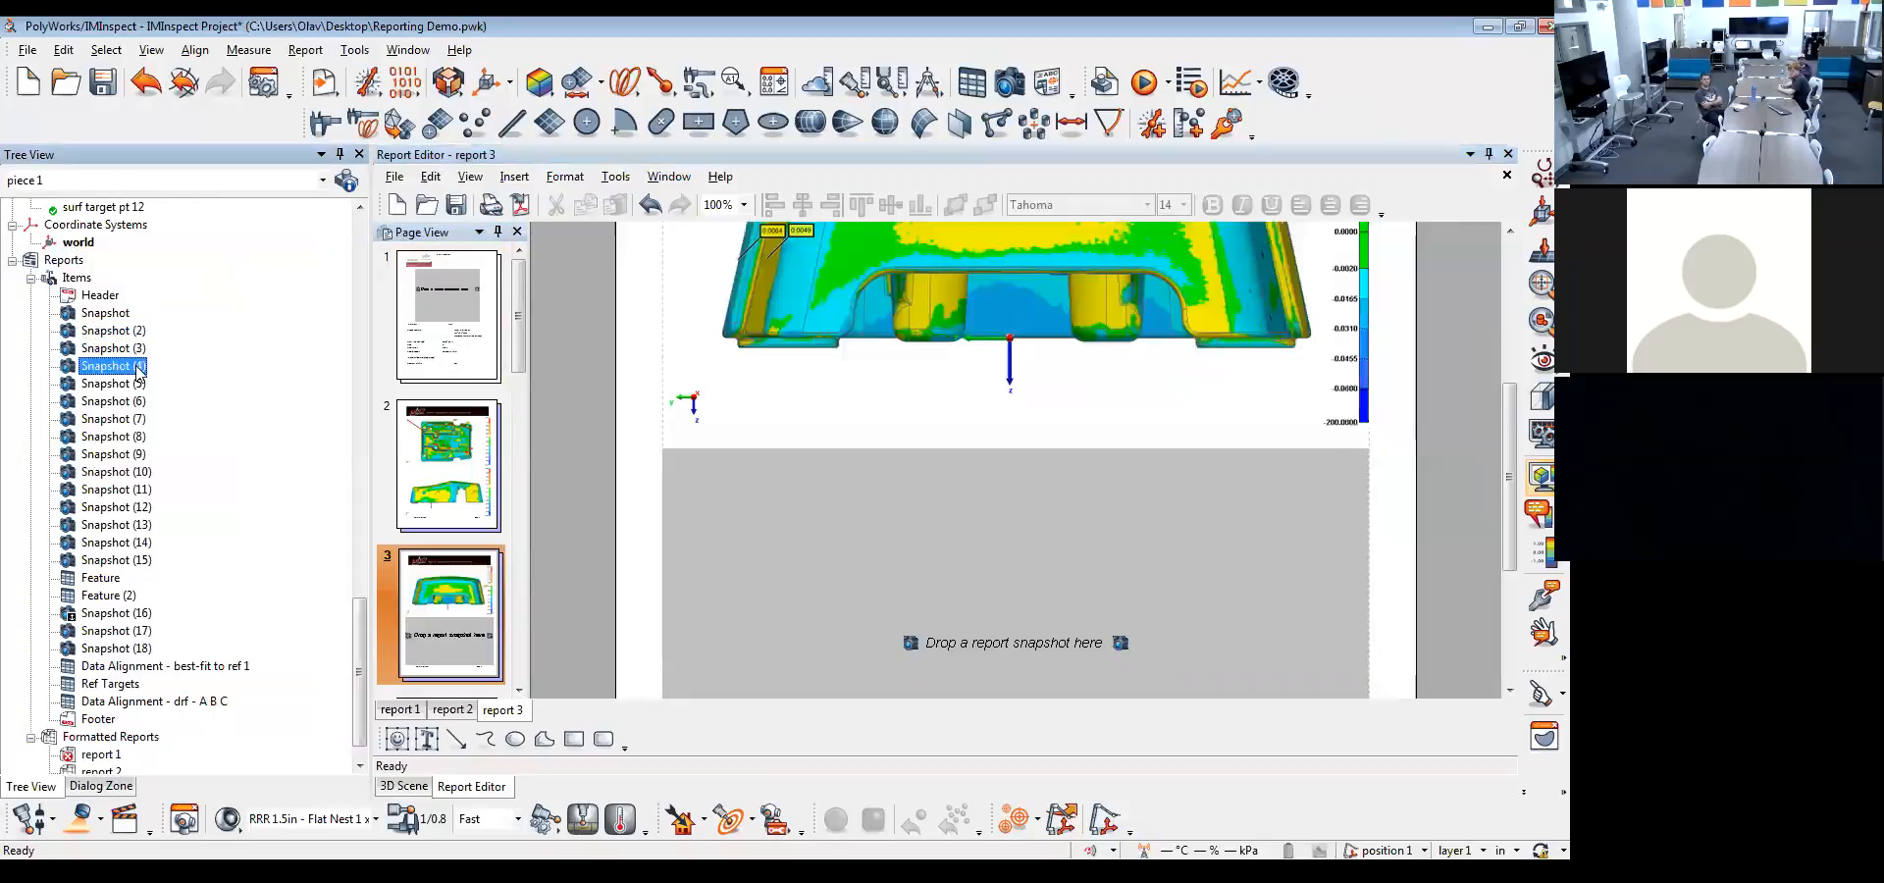
pyautogui.moveTo(138, 371); pyautogui.dragTo(1246, 613)
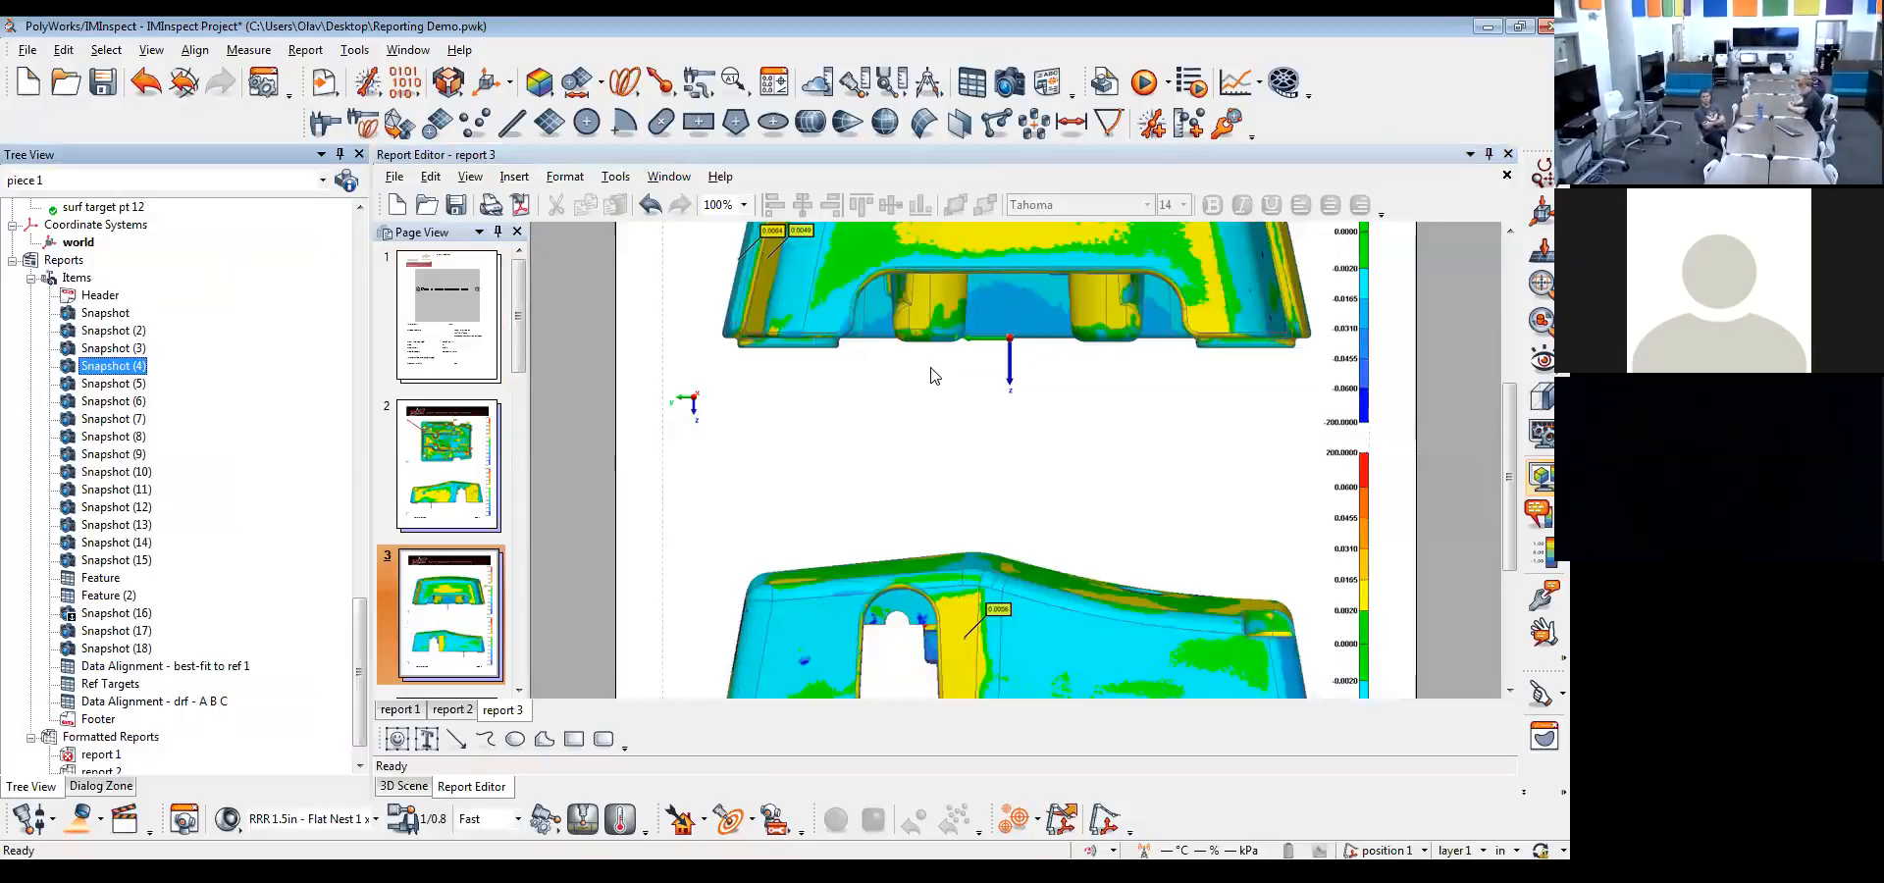
# Create report tables from the measured features, cross-section, comparison points, calipers and reference targets through surf target pt 12
pyautogui.click(394, 786)
pyautogui.moveTo(357, 624); pyautogui.dragTo(381, 495)
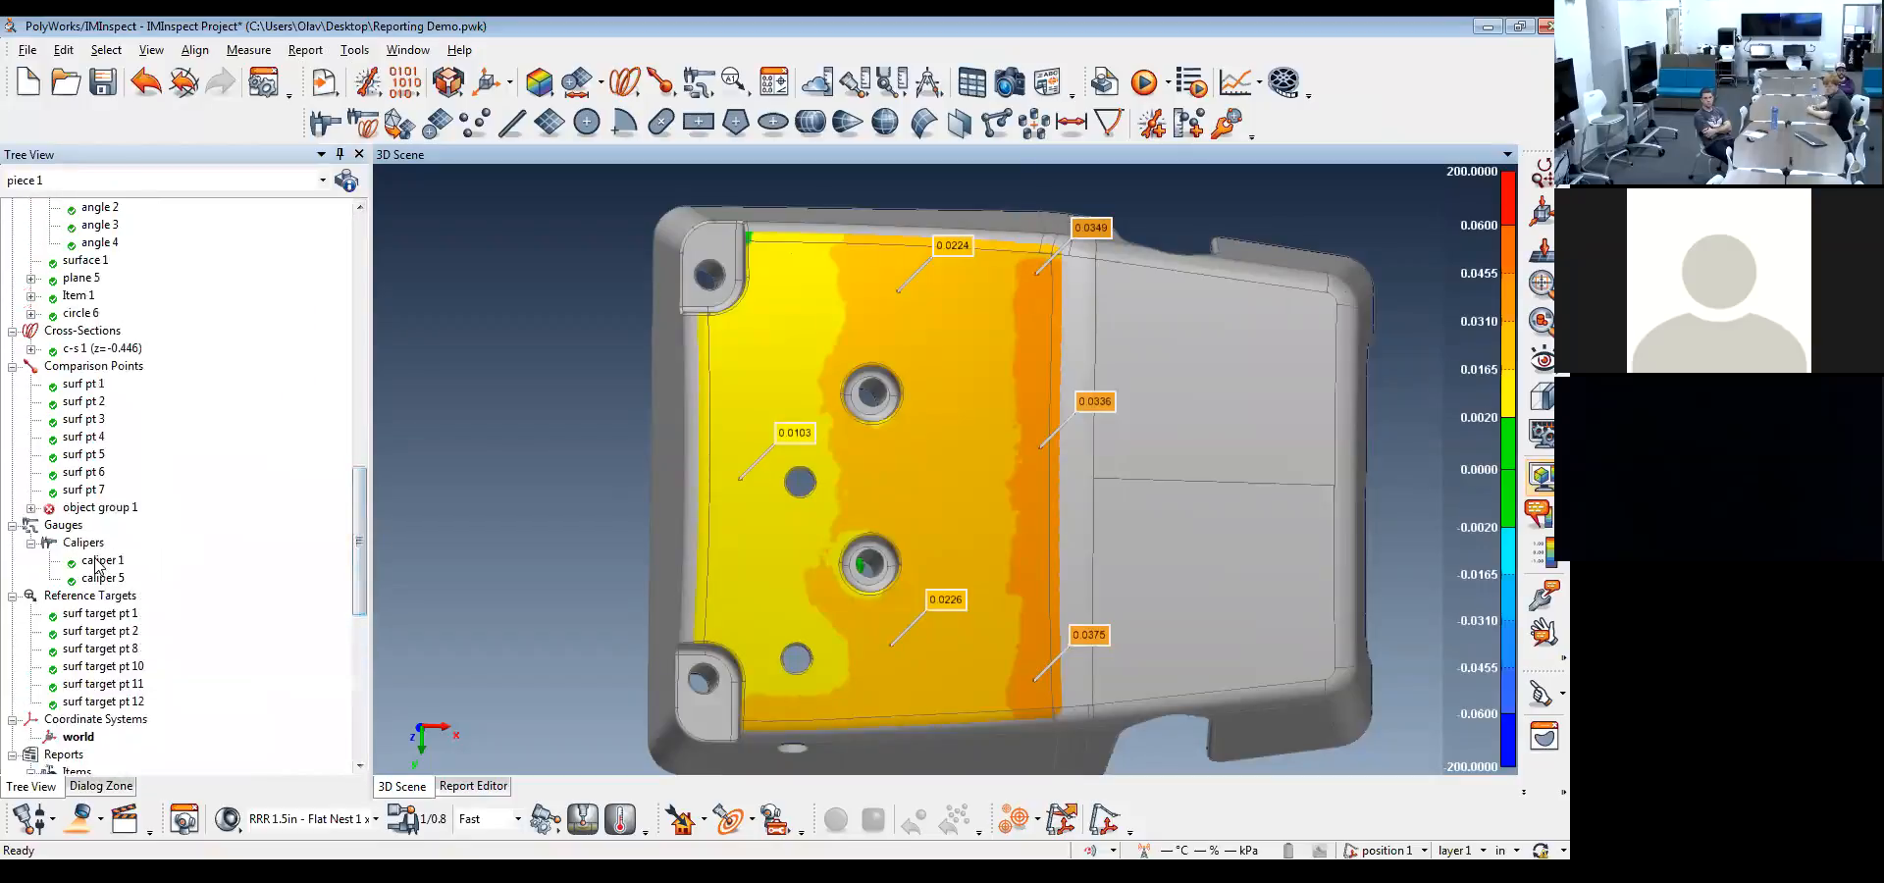
pyautogui.scroll(7, 96, 563)
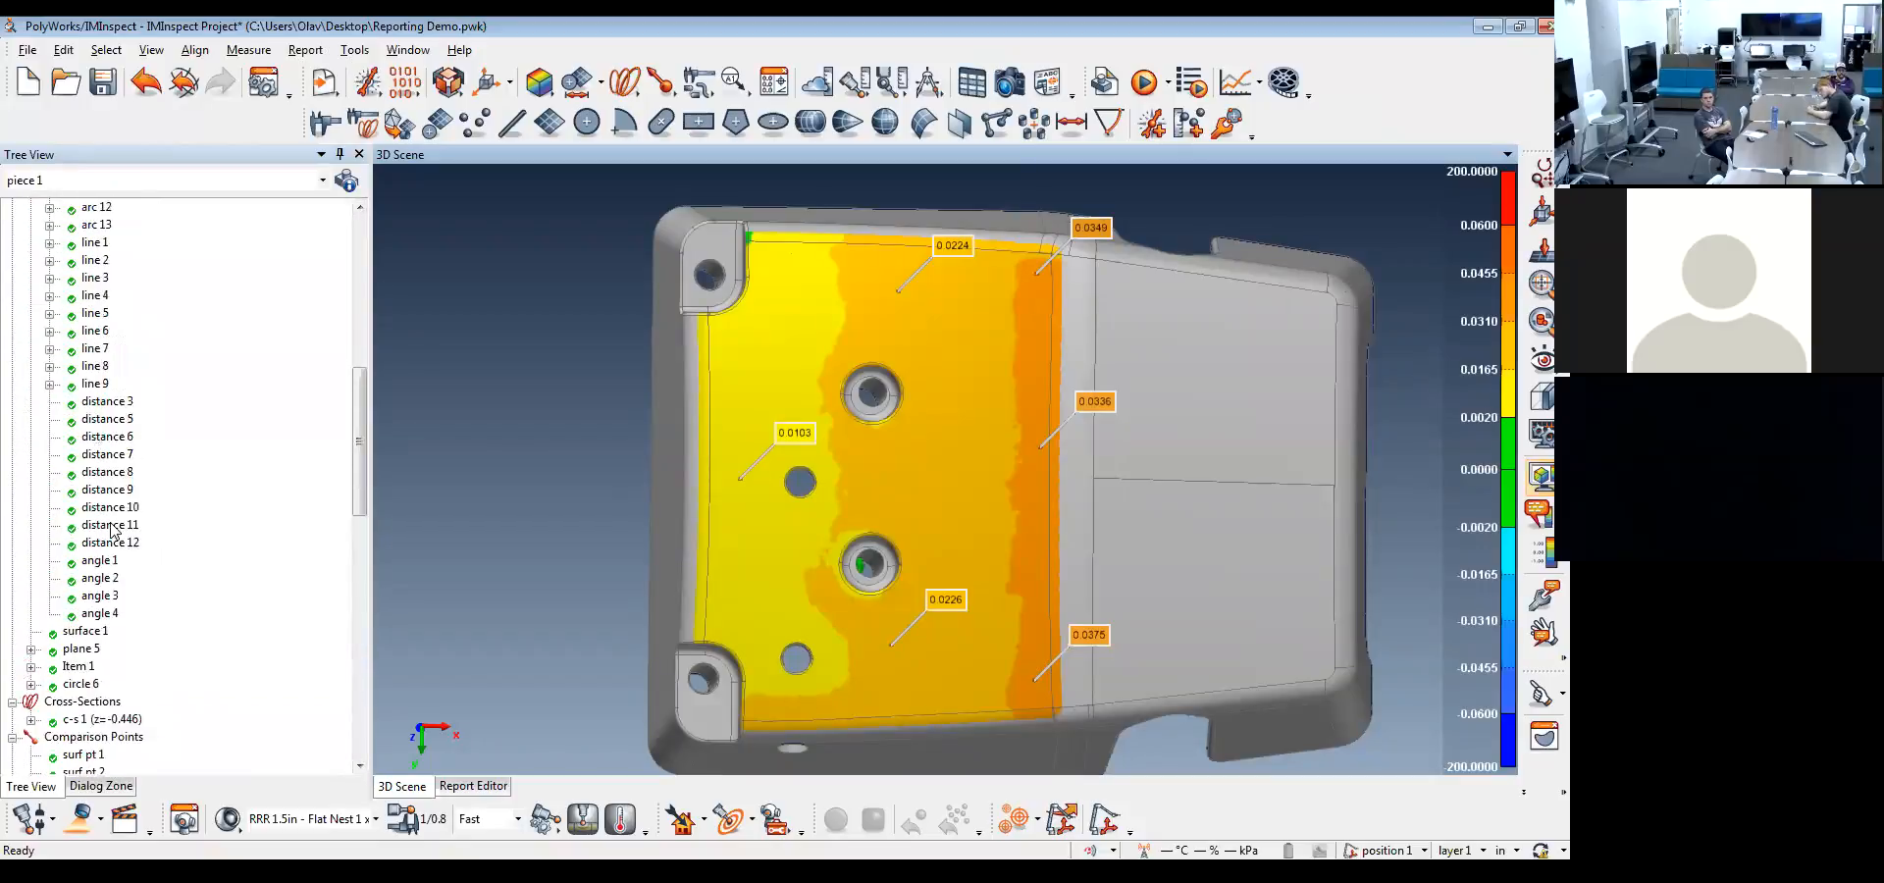
pyautogui.scroll(-1, 113, 531)
pyautogui.click(88, 599)
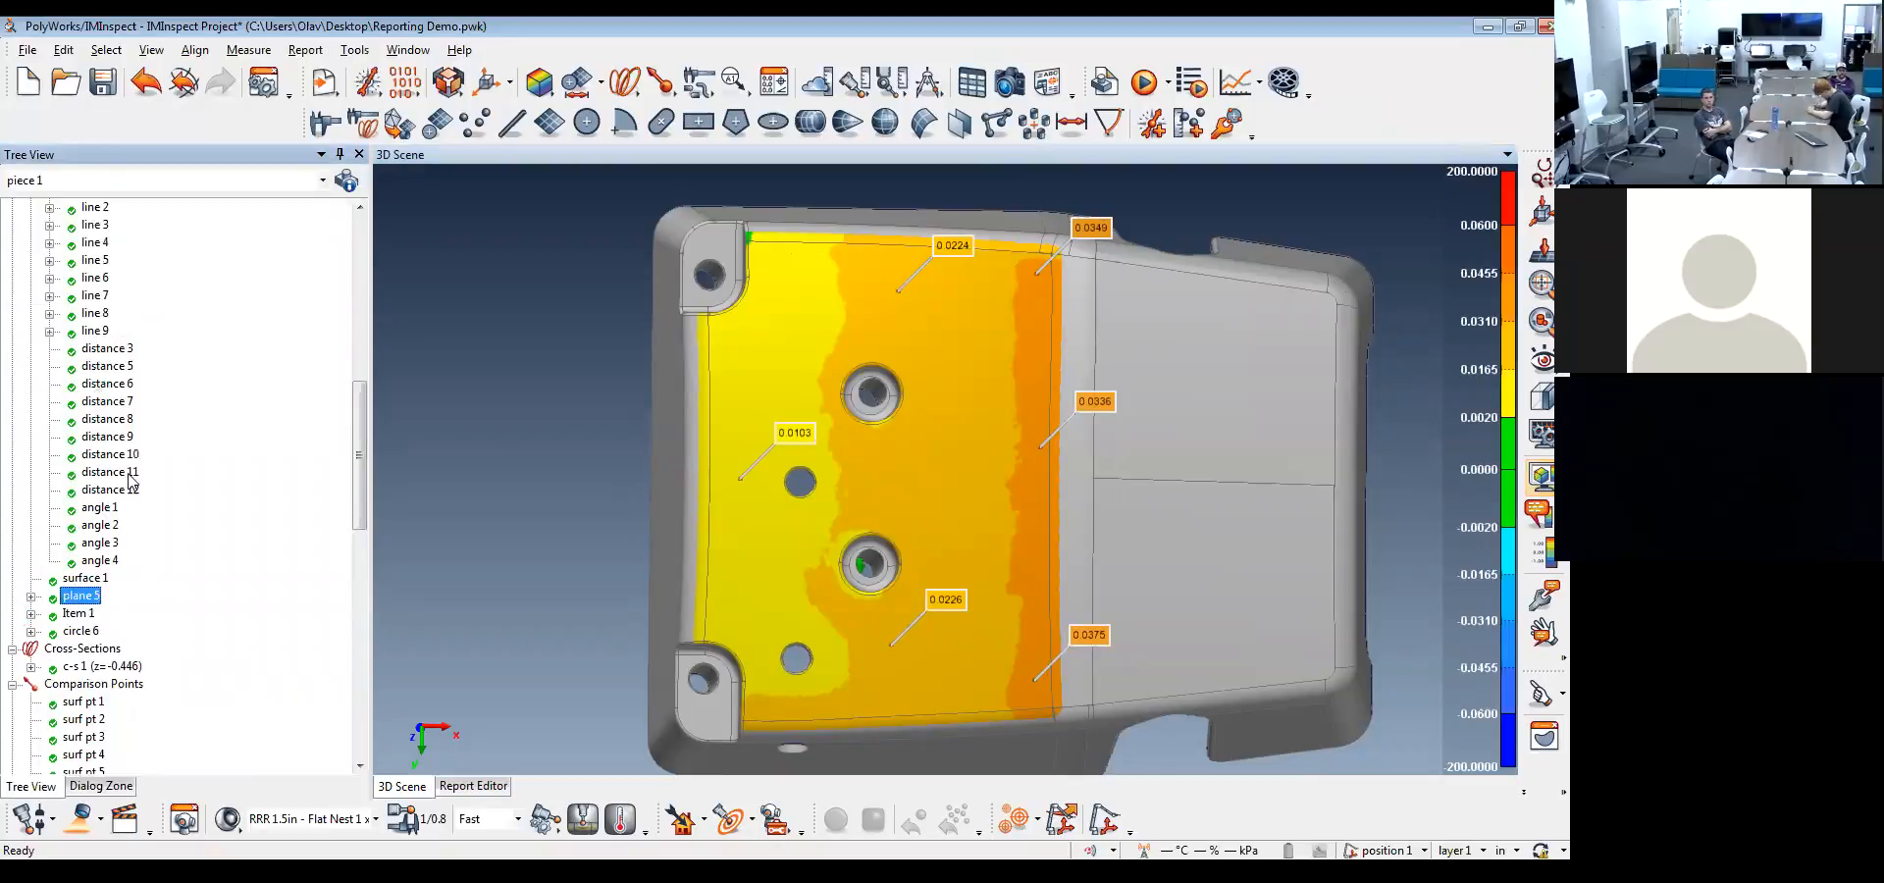
pyautogui.scroll(-2, 135, 442)
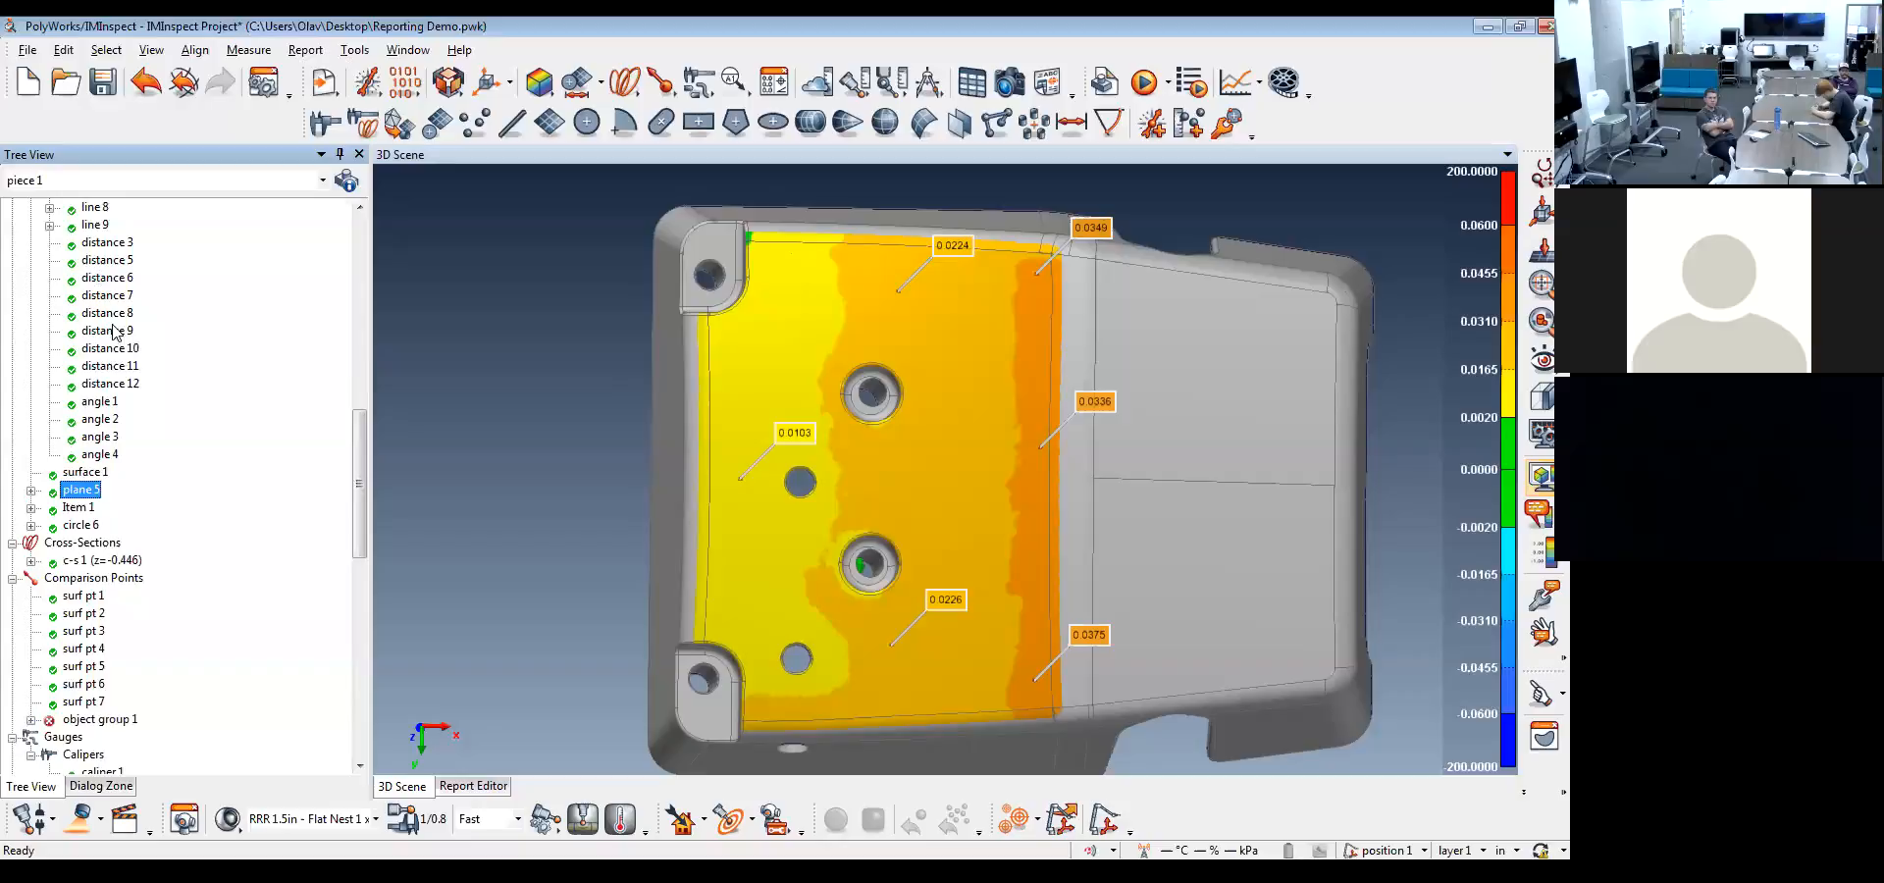
pyautogui.click(83, 523)
pyautogui.scroll(15, 172, 496)
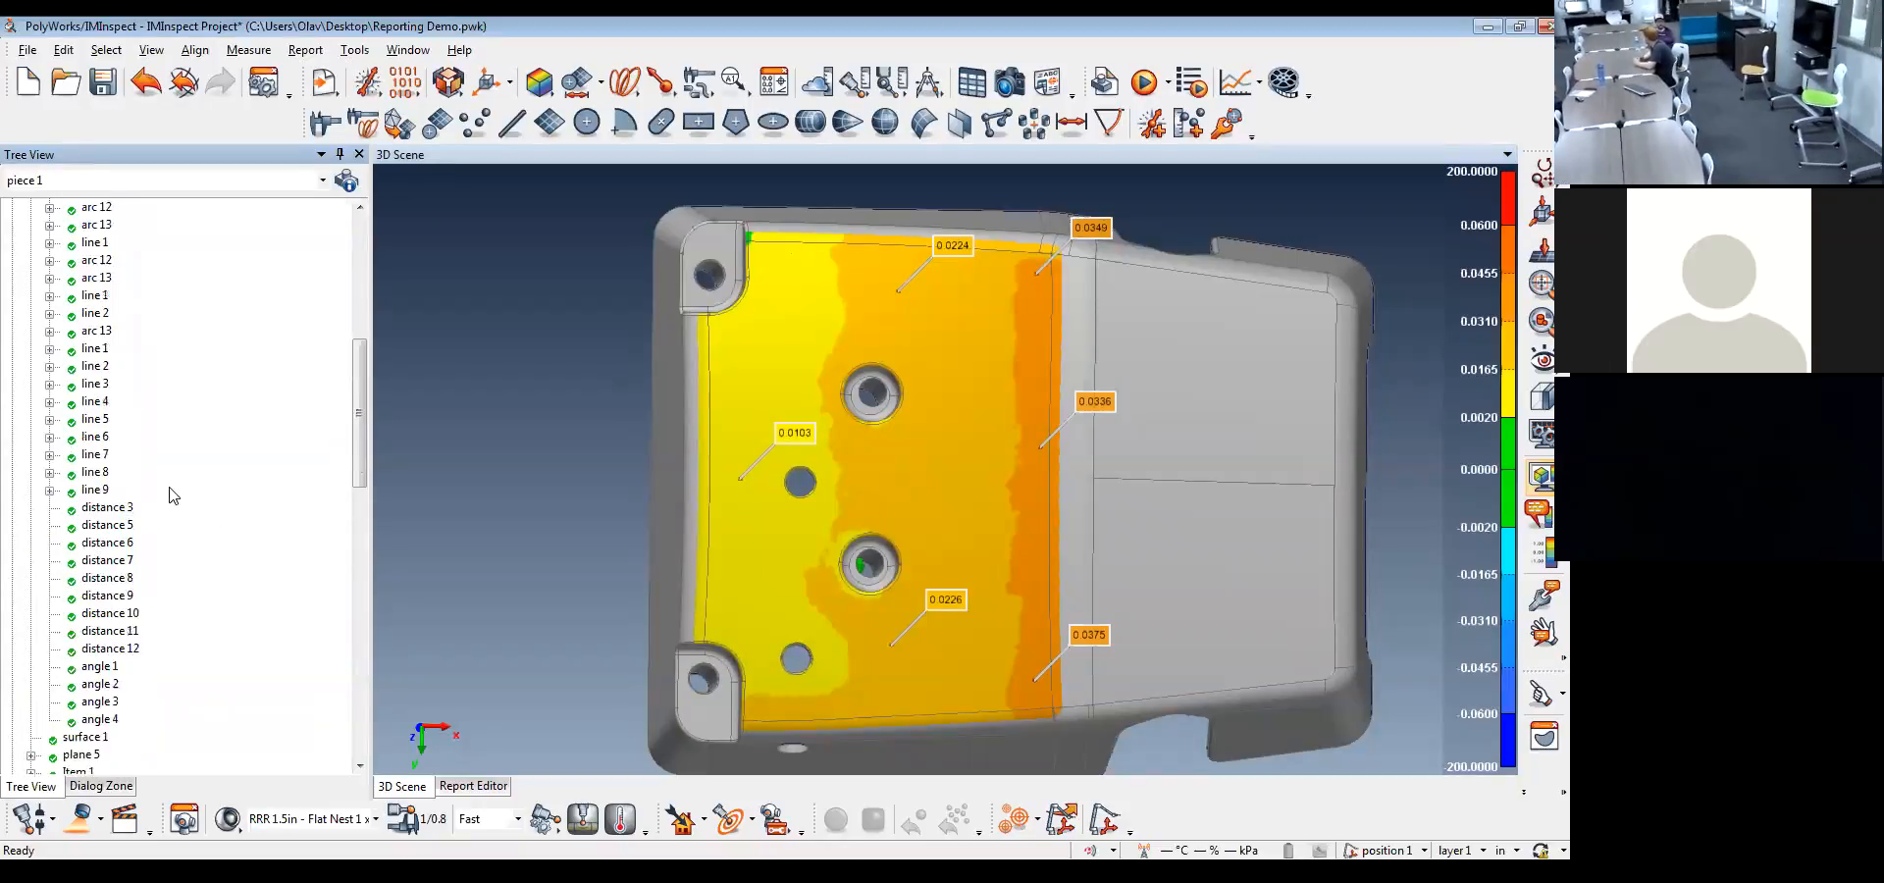
pyautogui.click(98, 475)
pyautogui.scroll(-15, 212, 515)
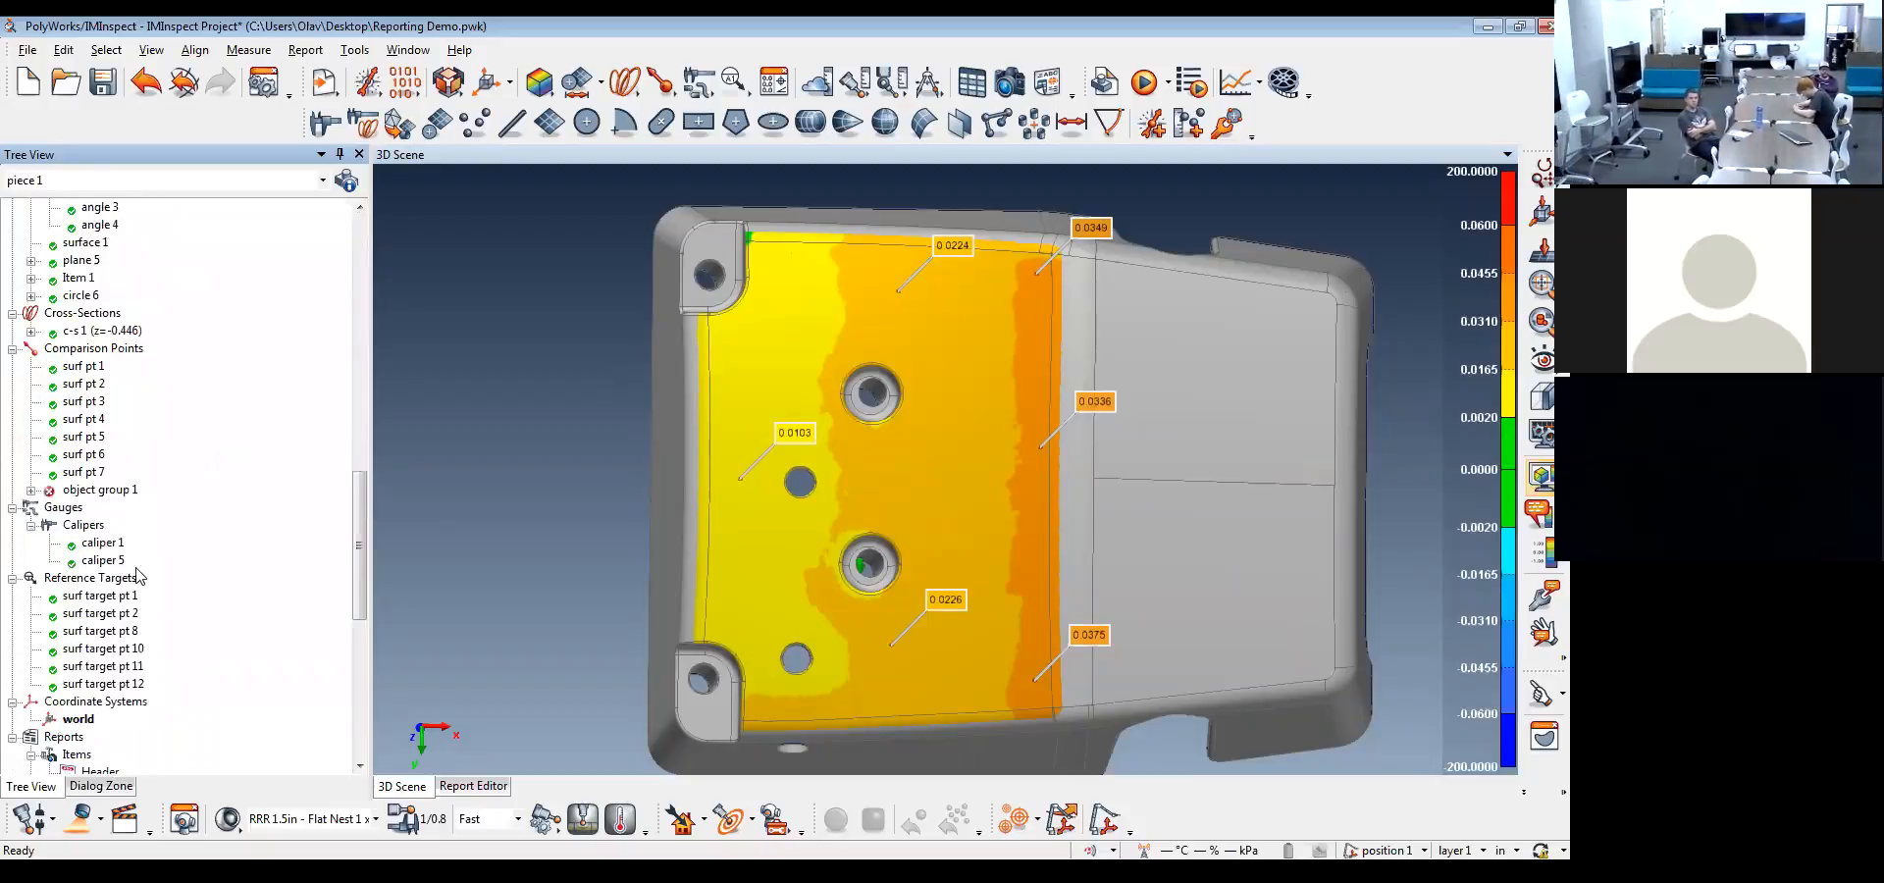
pyautogui.keyDown('shift'); pyautogui.click(102, 685); pyautogui.keyUp('shift')
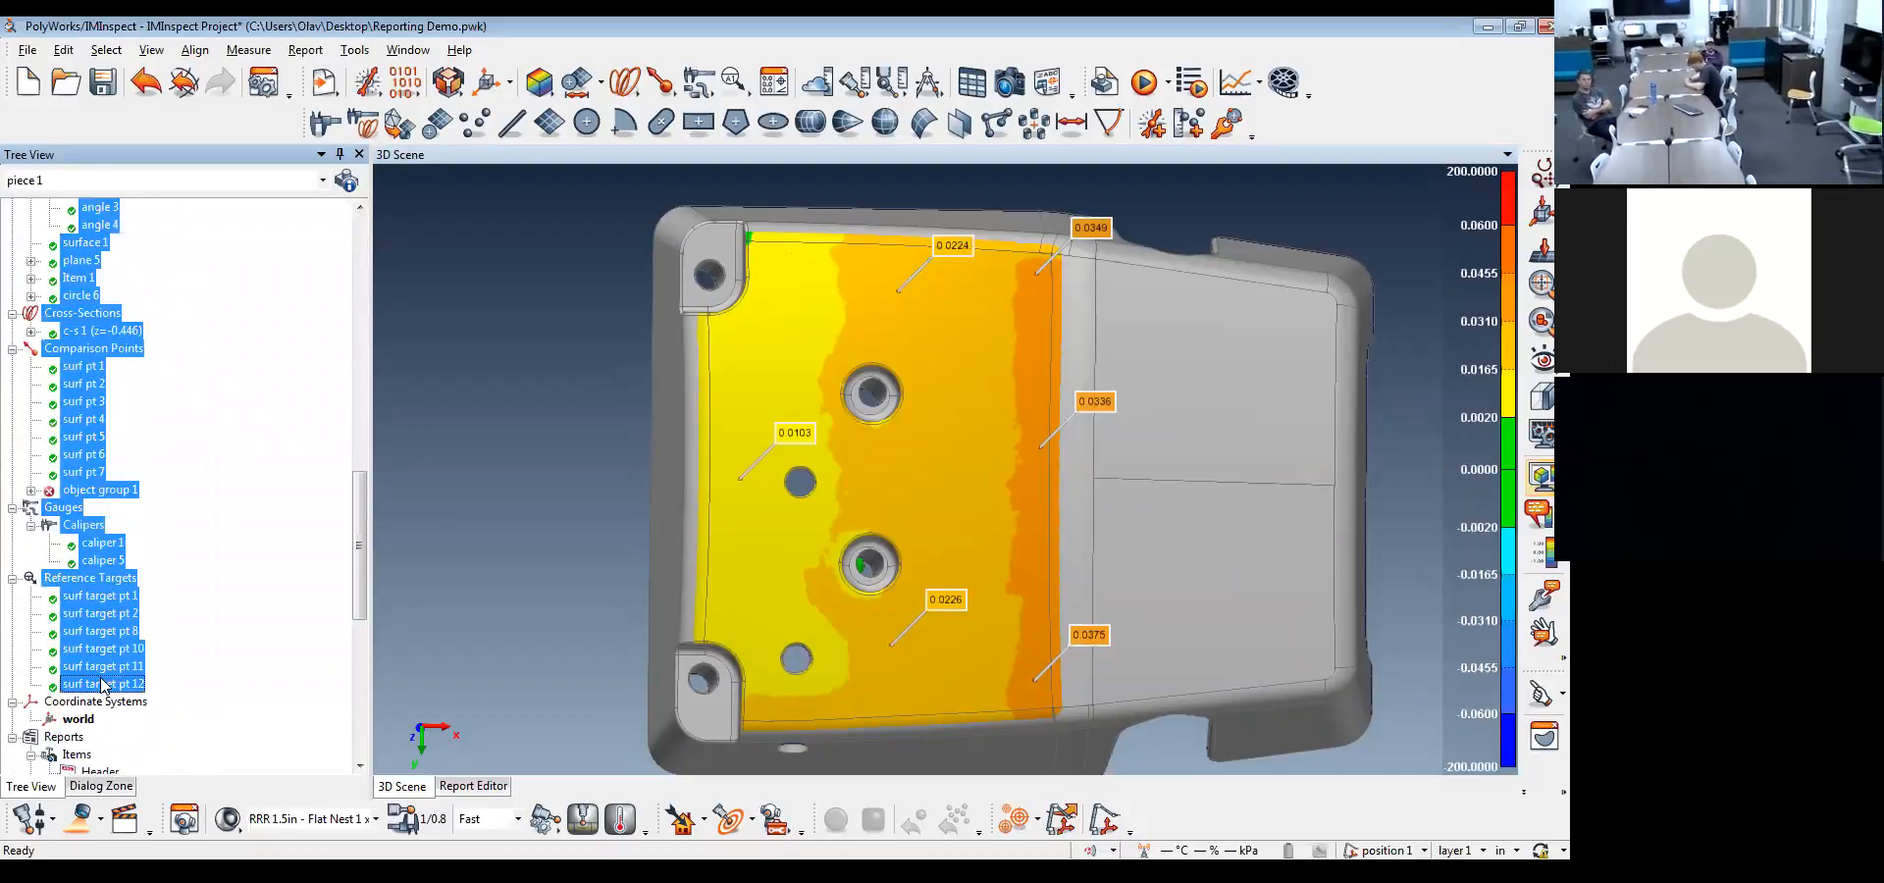
pyautogui.rightClick(102, 685)
pyautogui.moveTo(246, 643)
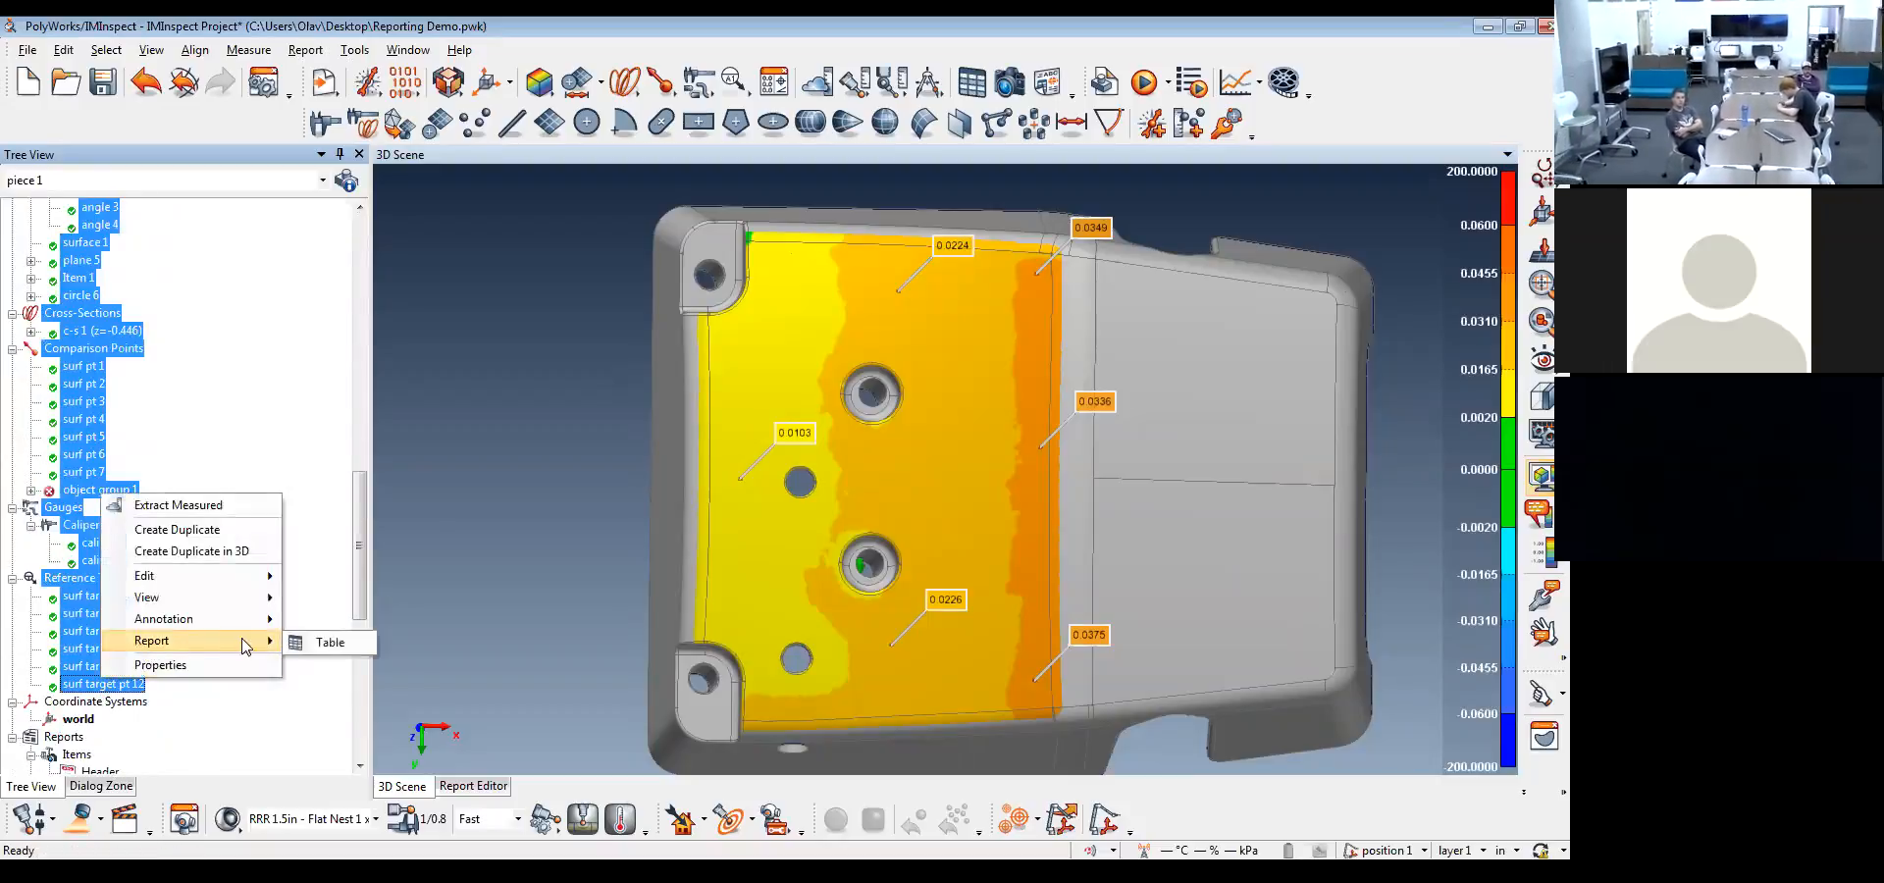
pyautogui.click(324, 642)
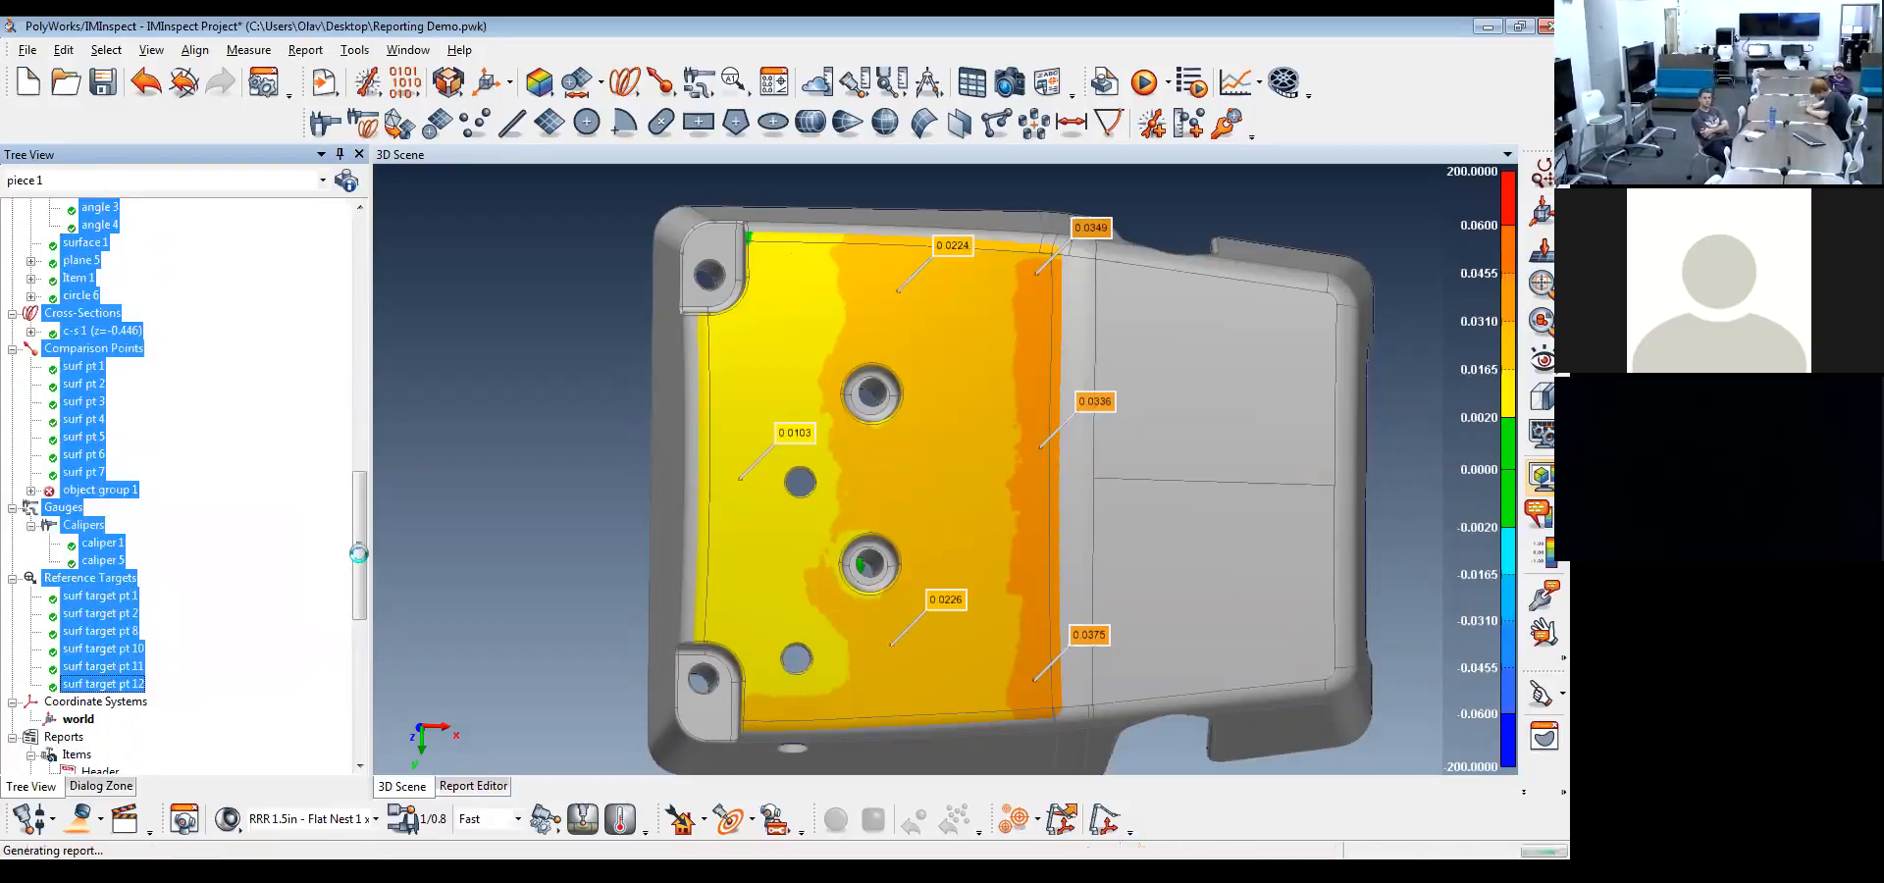
# Review the controls and pass/fail results in the new Feature (3) report table
pyautogui.moveTo(359, 553); pyautogui.dragTo(363, 755)
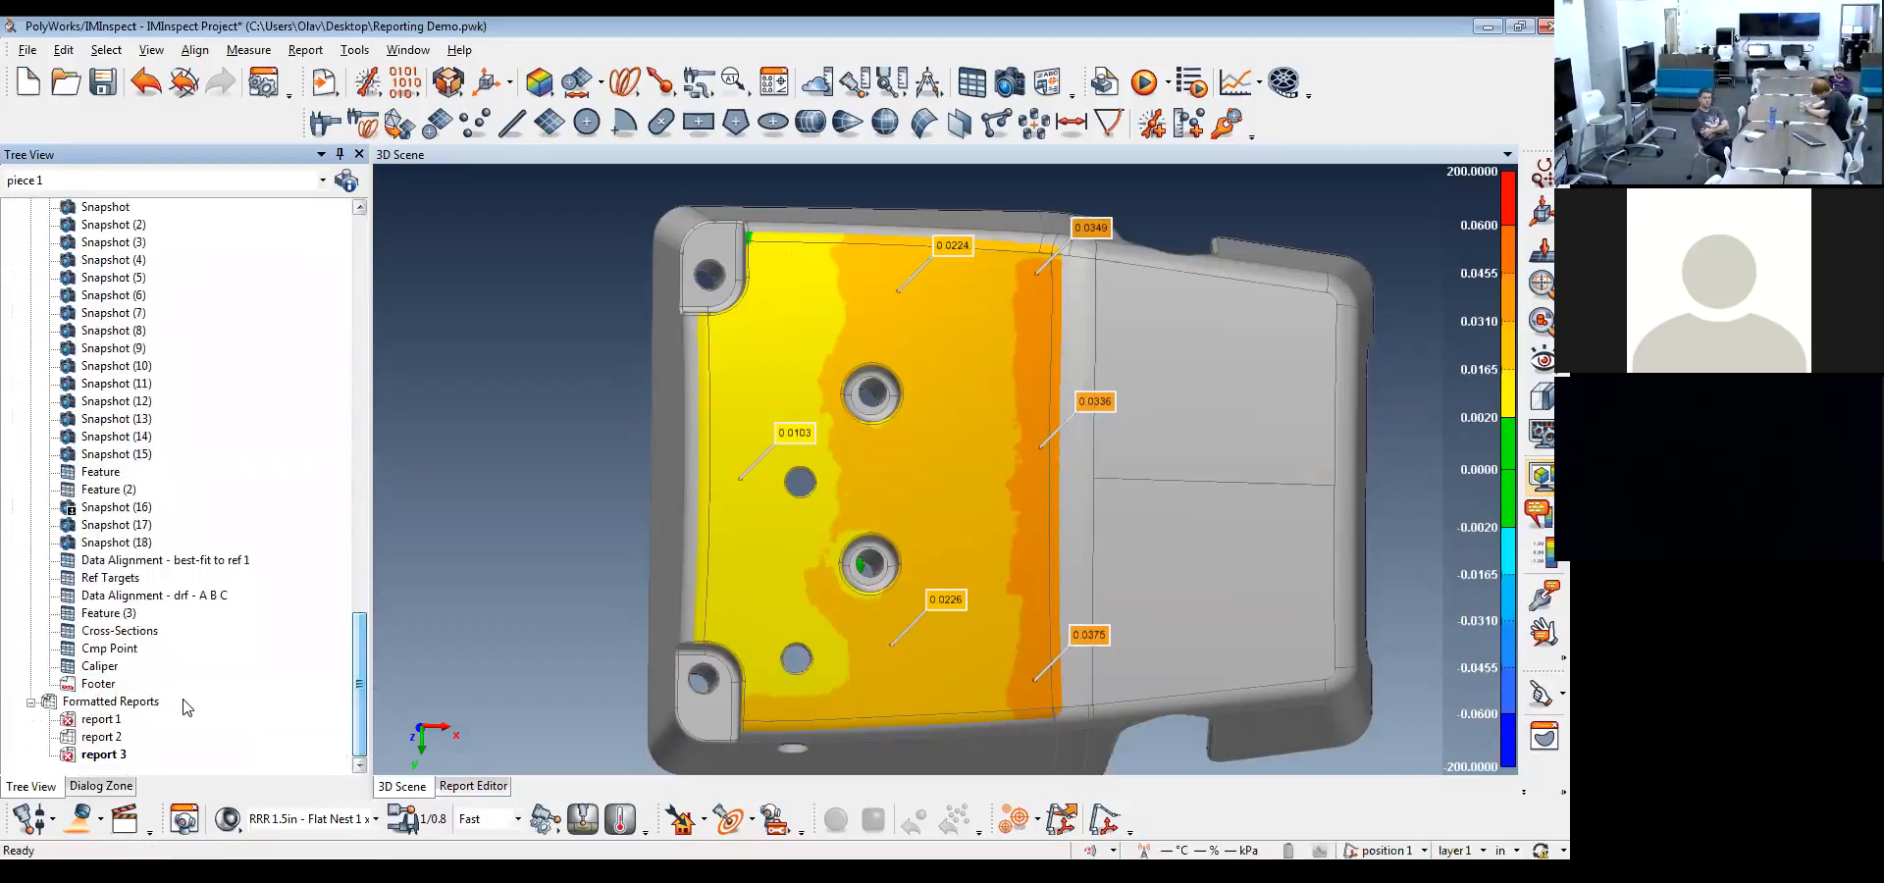
pyautogui.click(100, 614)
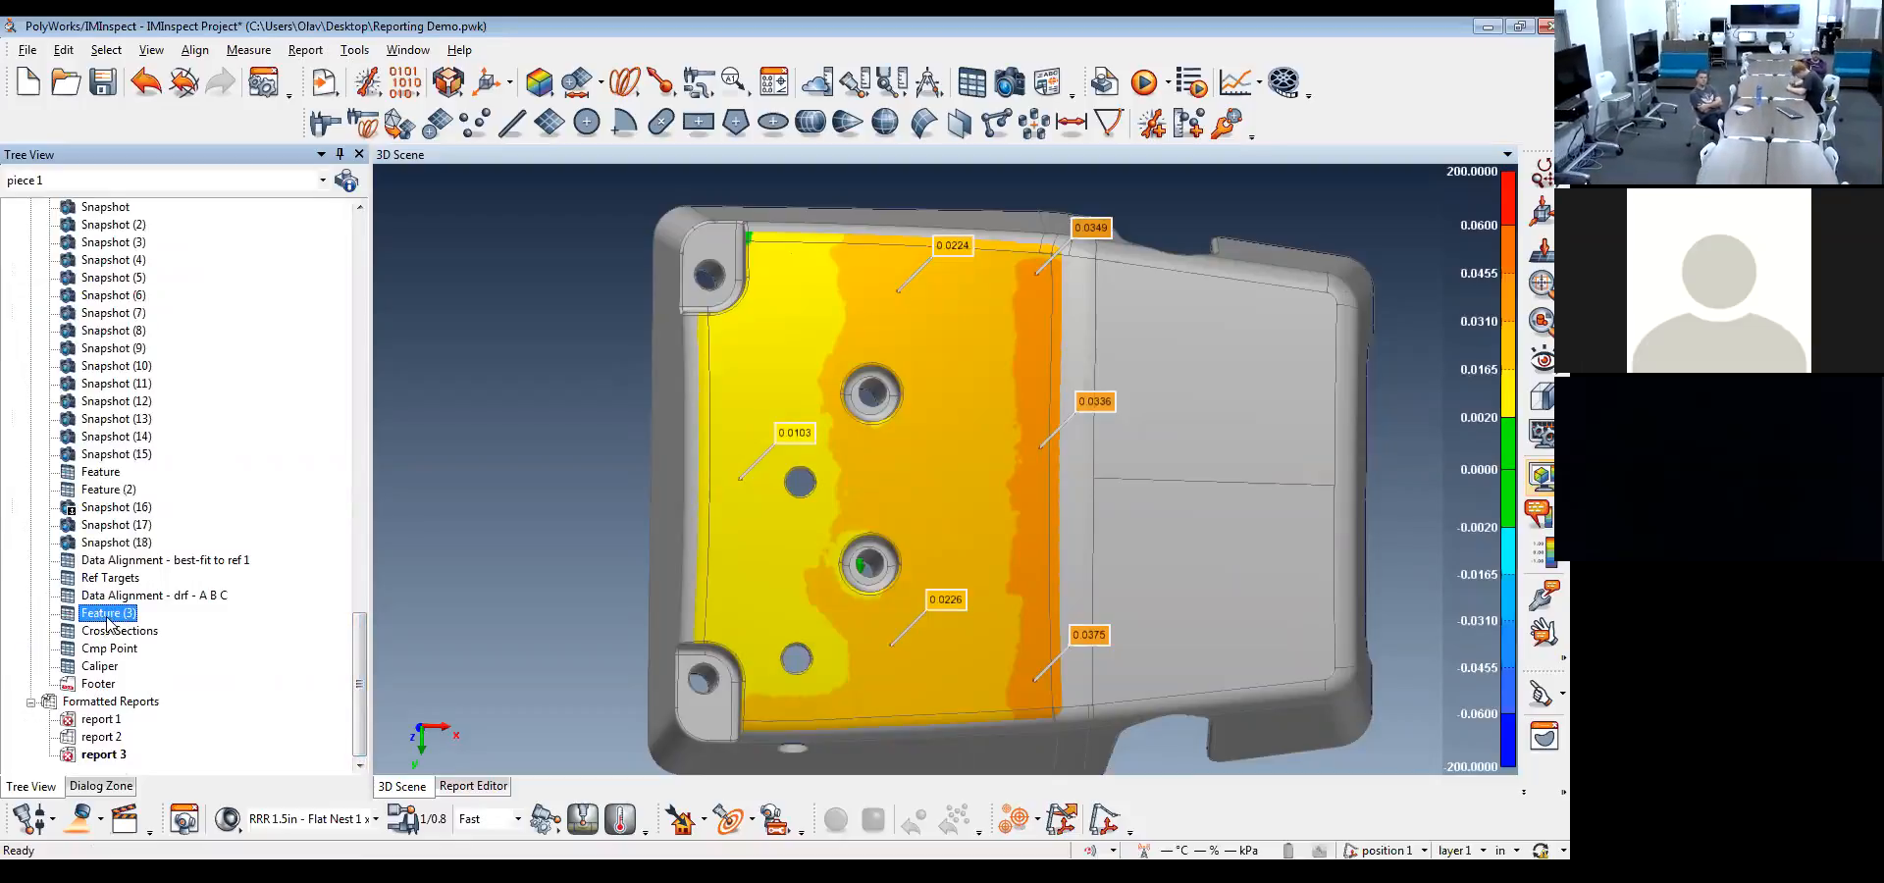
pyautogui.doubleClick(109, 616)
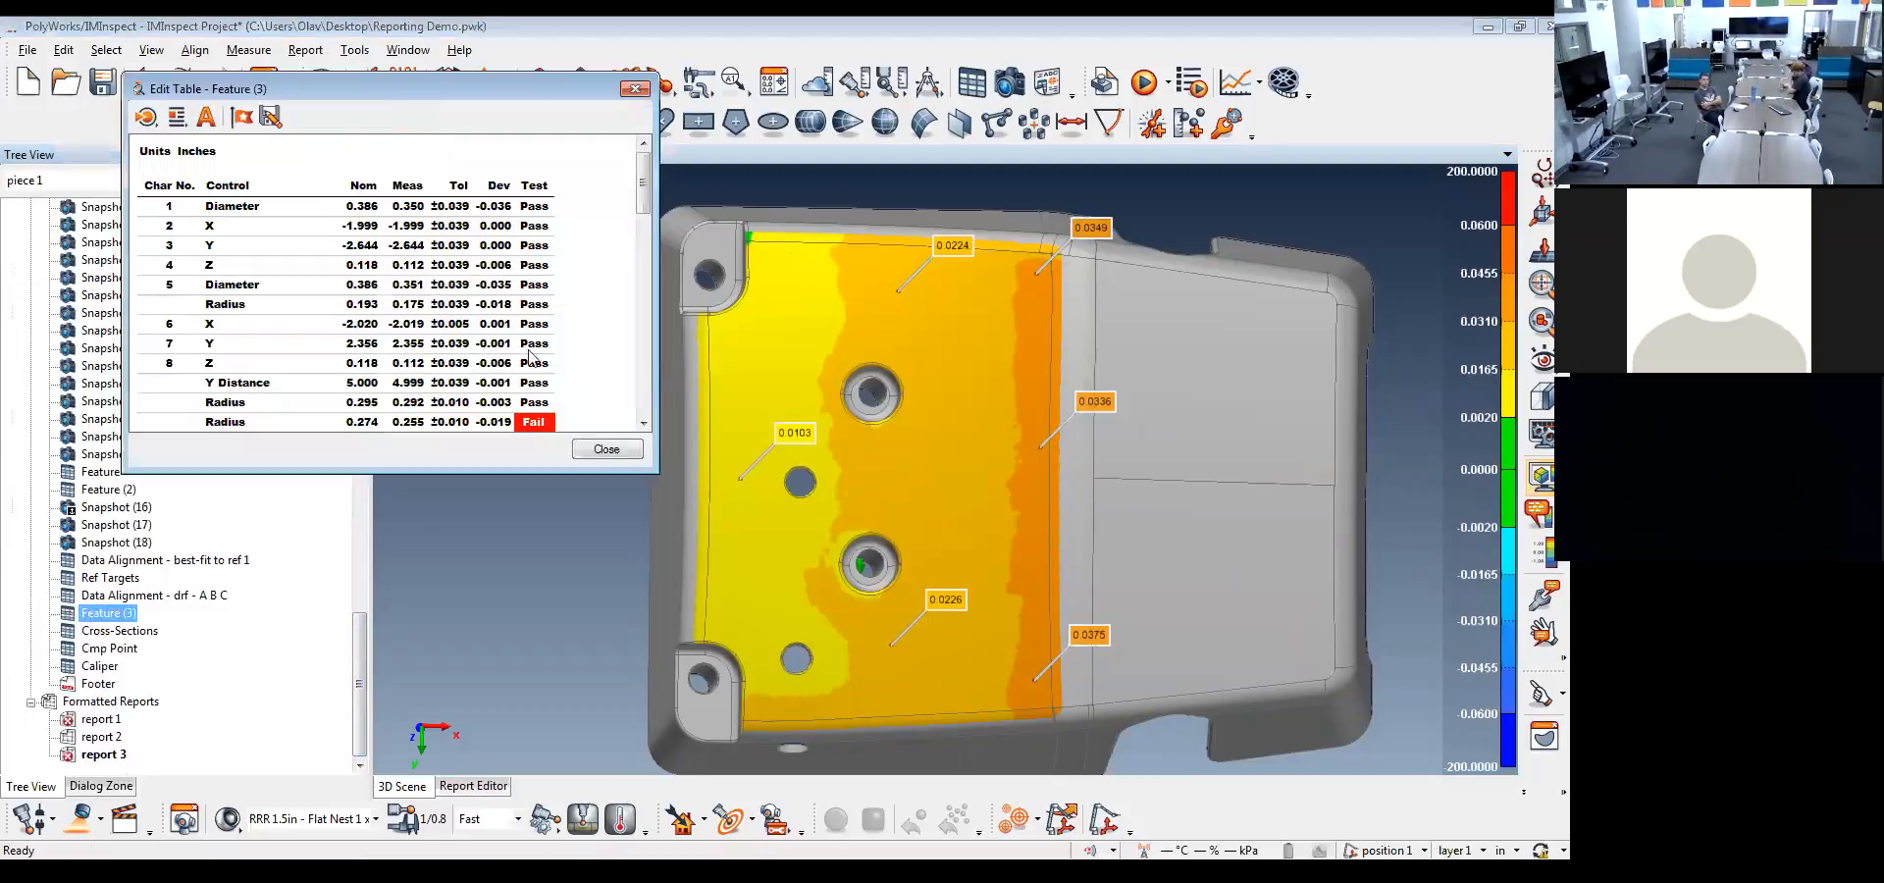
pyautogui.moveTo(642, 206); pyautogui.dragTo(651, 329)
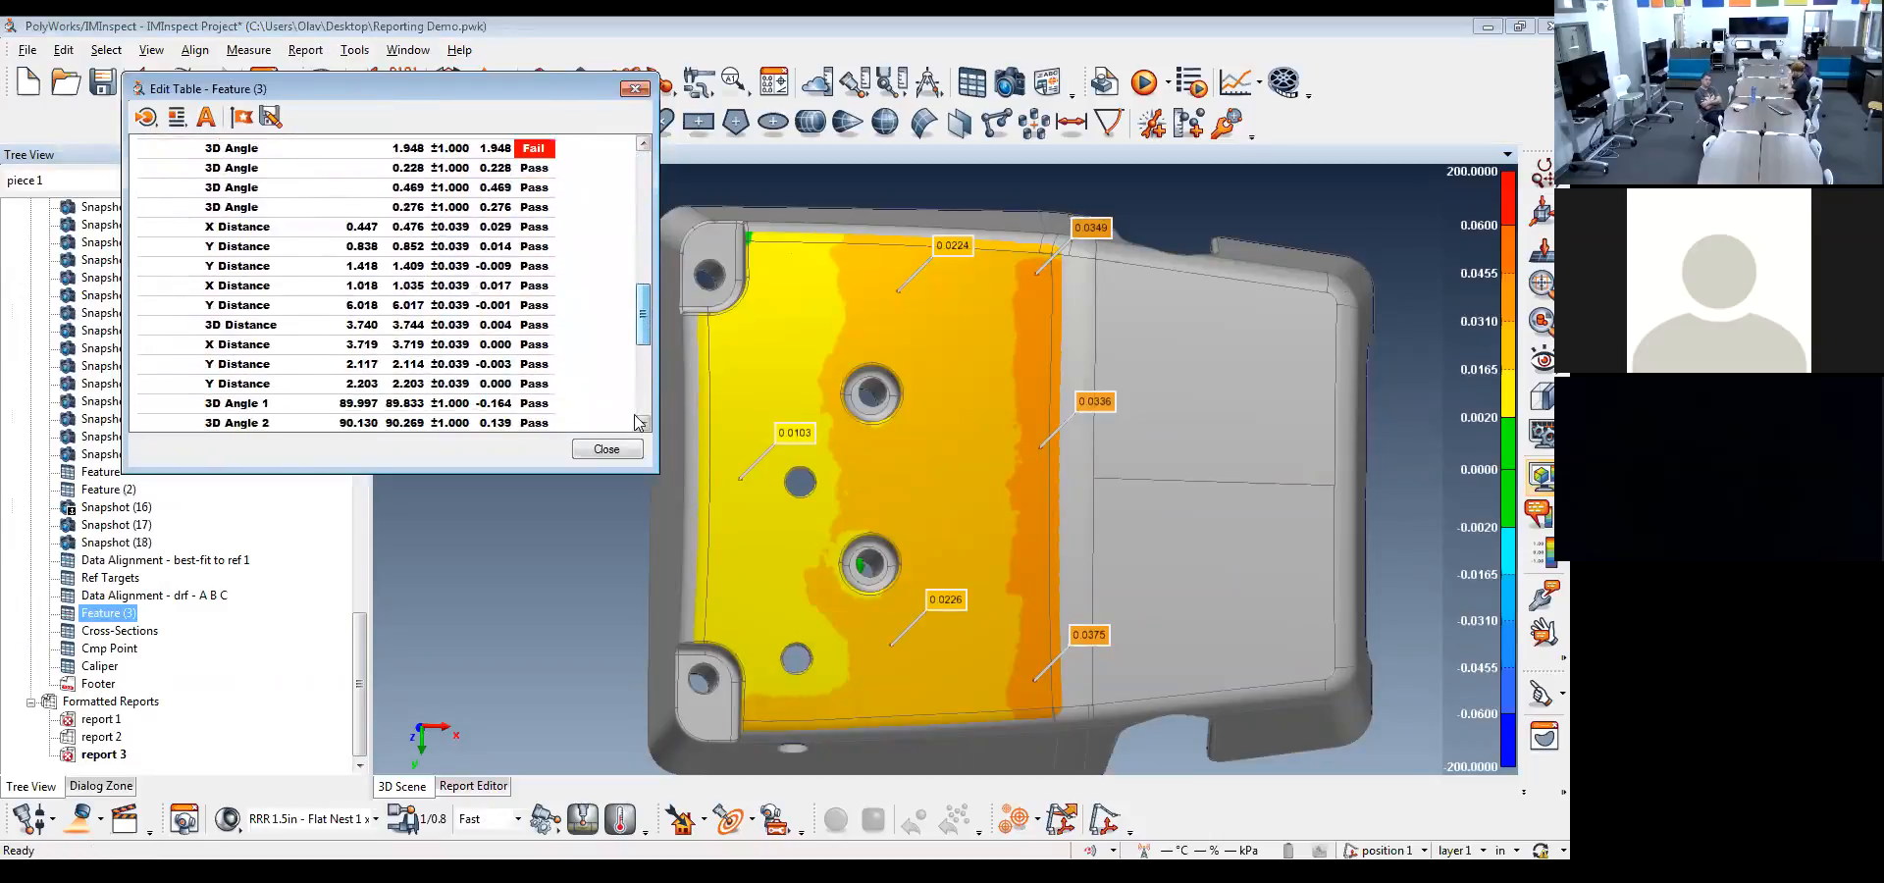
pyautogui.click(620, 451)
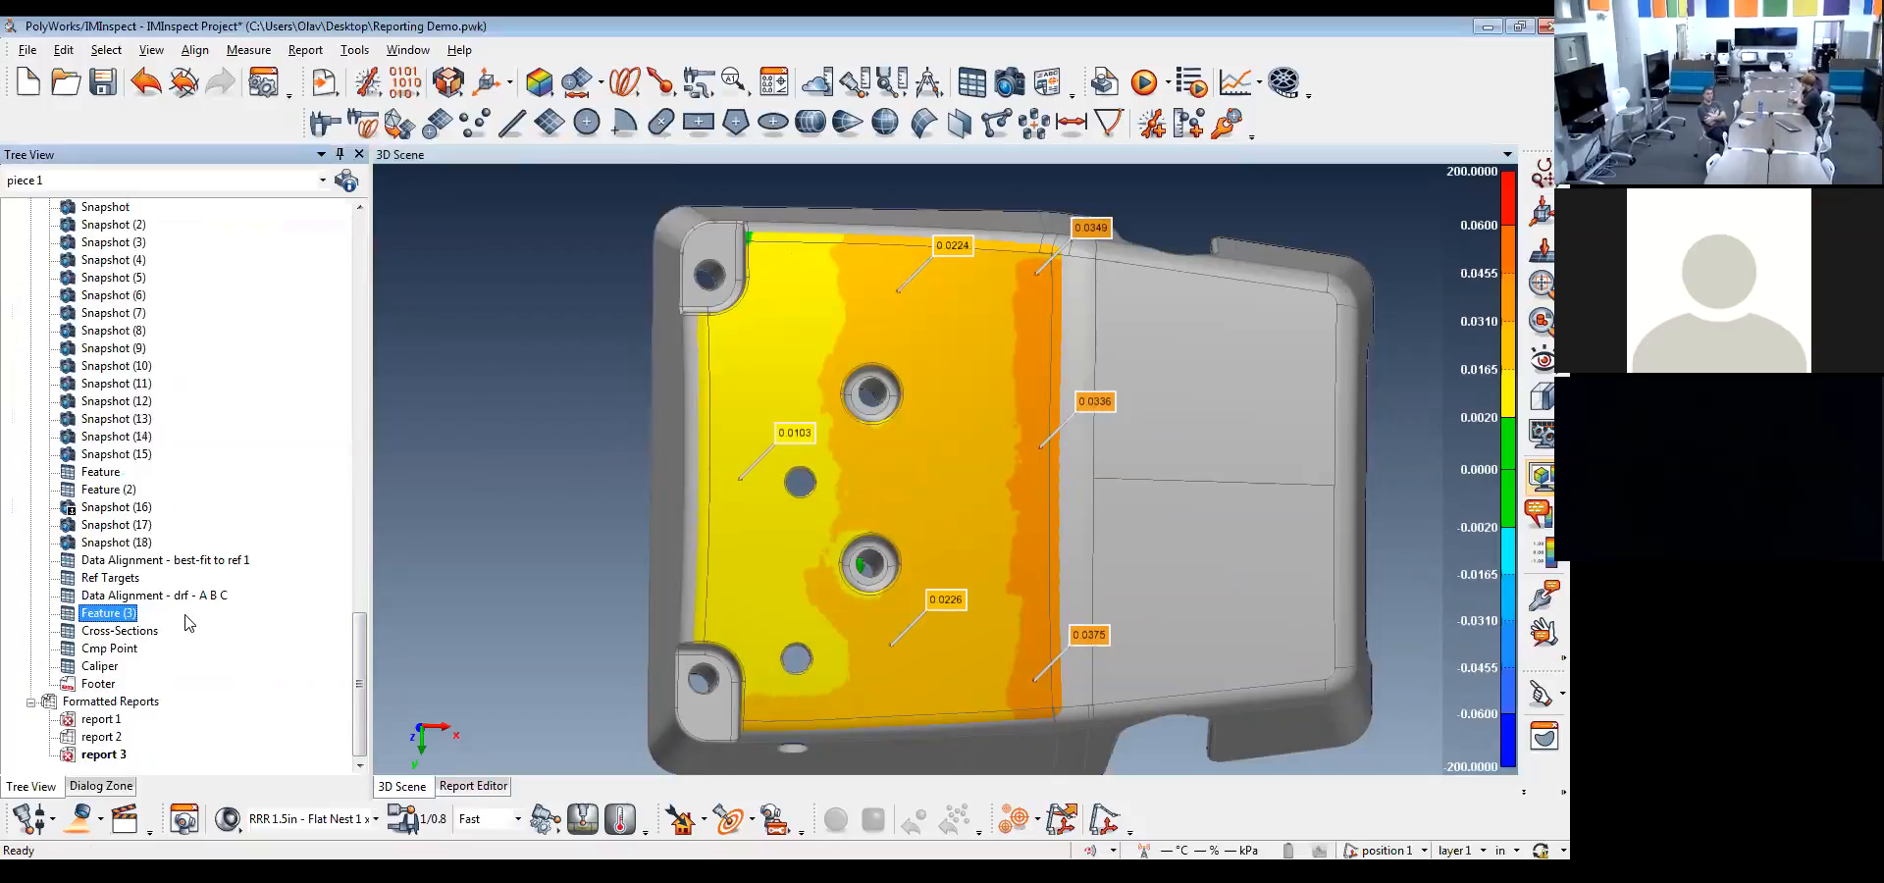
# Review the contents of the Cross-Sections, Cmp Point and Caliper report tables one after another
pyautogui.doubleClick(120, 632)
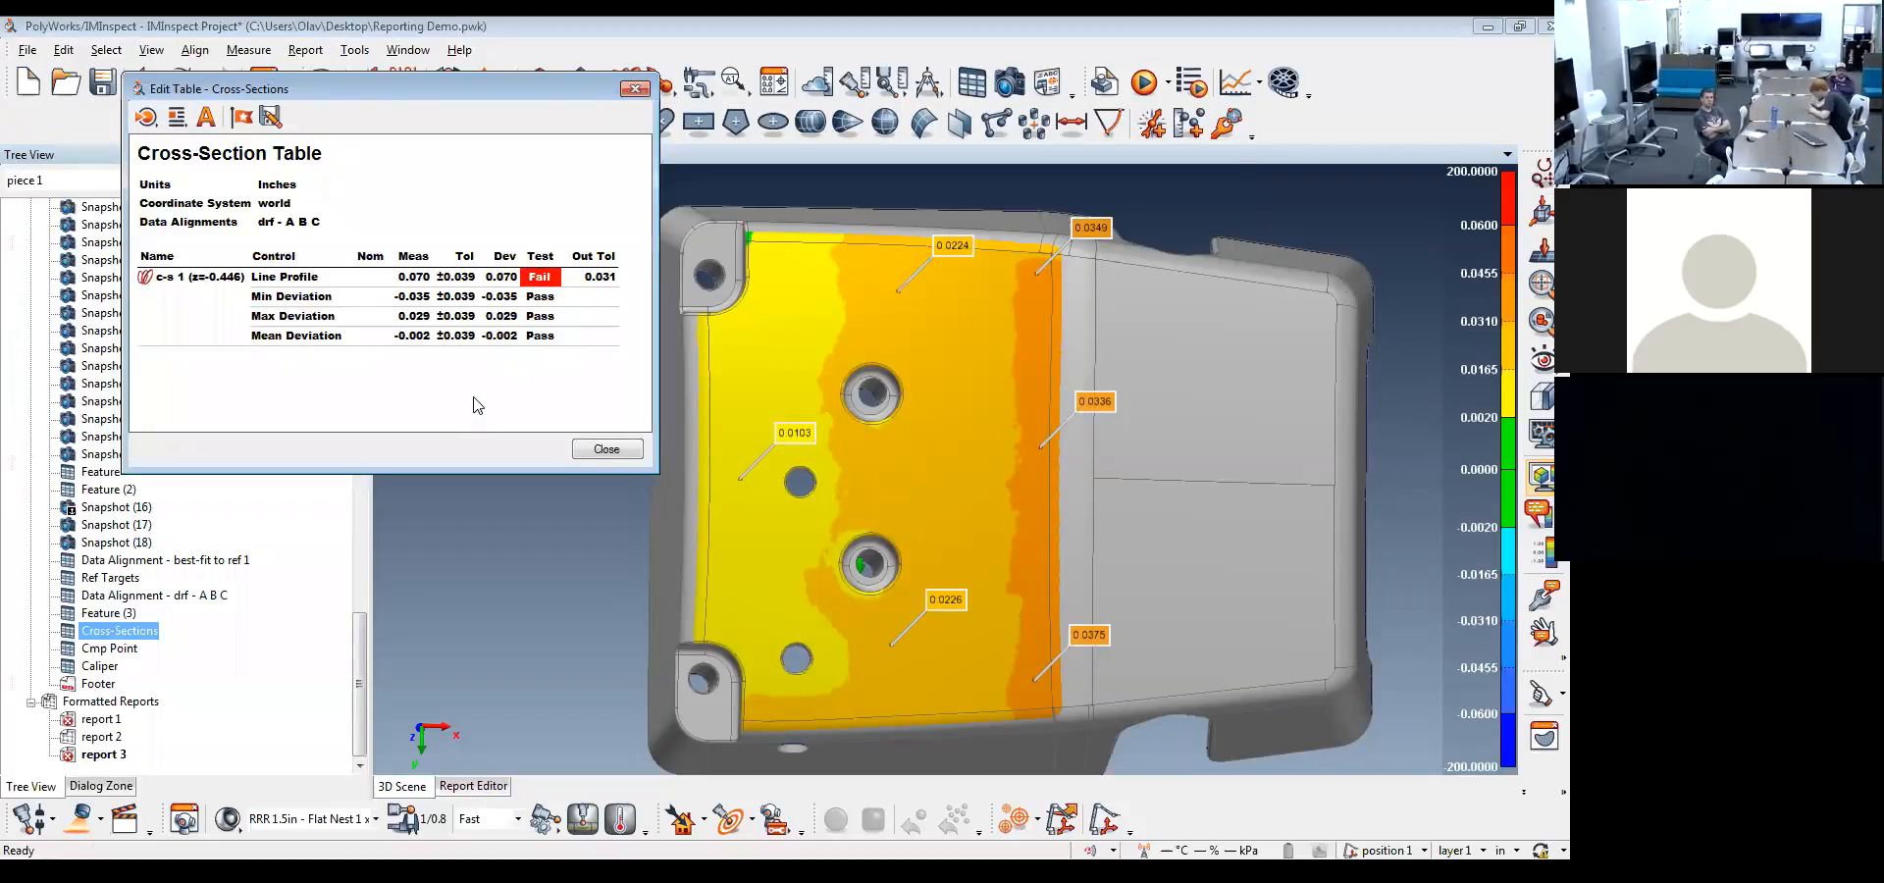
pyautogui.click(598, 449)
pyautogui.click(108, 648)
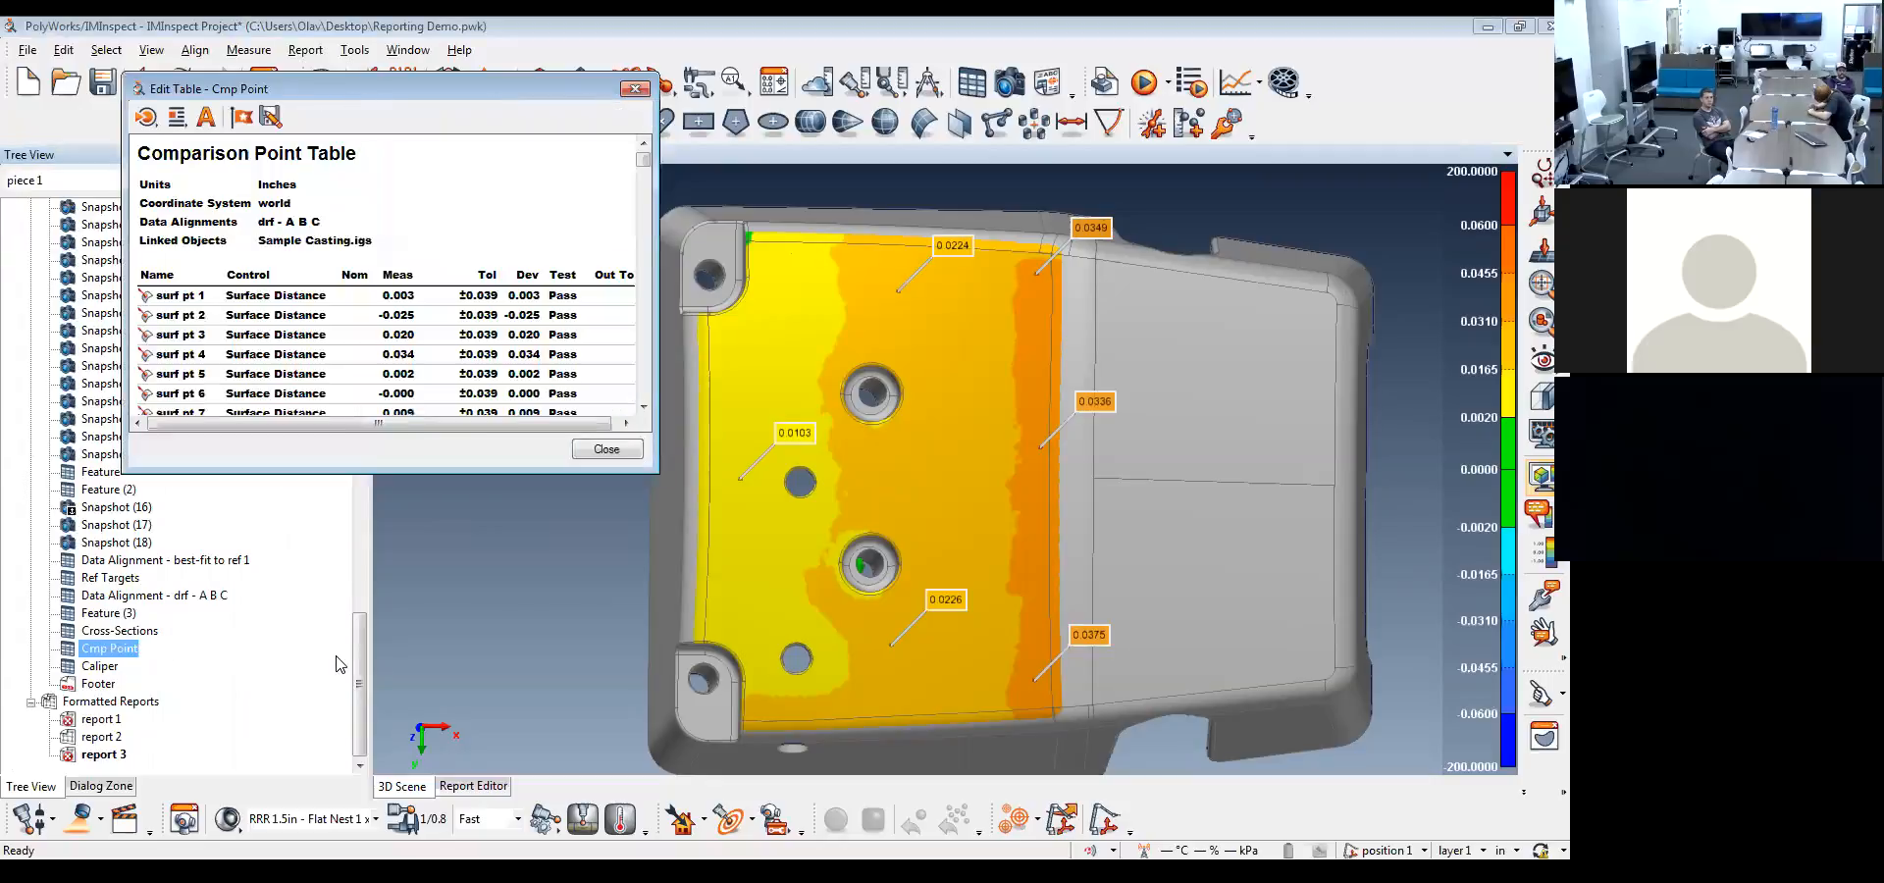
pyautogui.moveTo(642, 159); pyautogui.dragTo(644, 390)
pyautogui.click(604, 450)
pyautogui.doubleClick(101, 667)
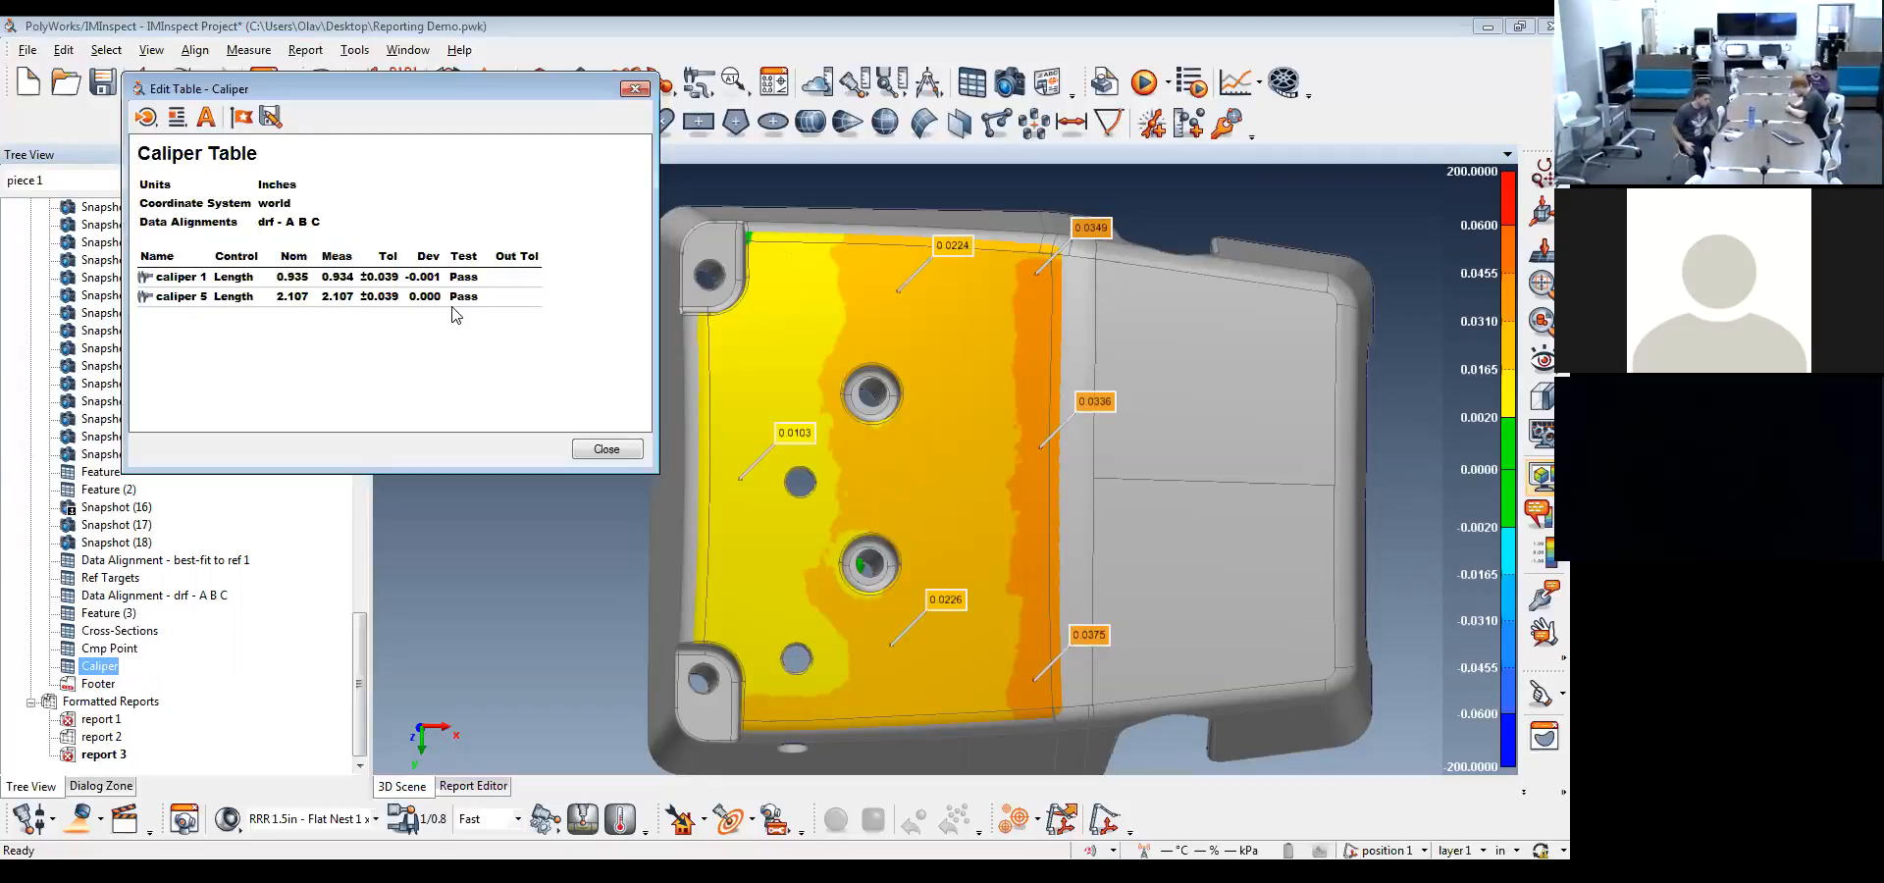
pyautogui.click(604, 448)
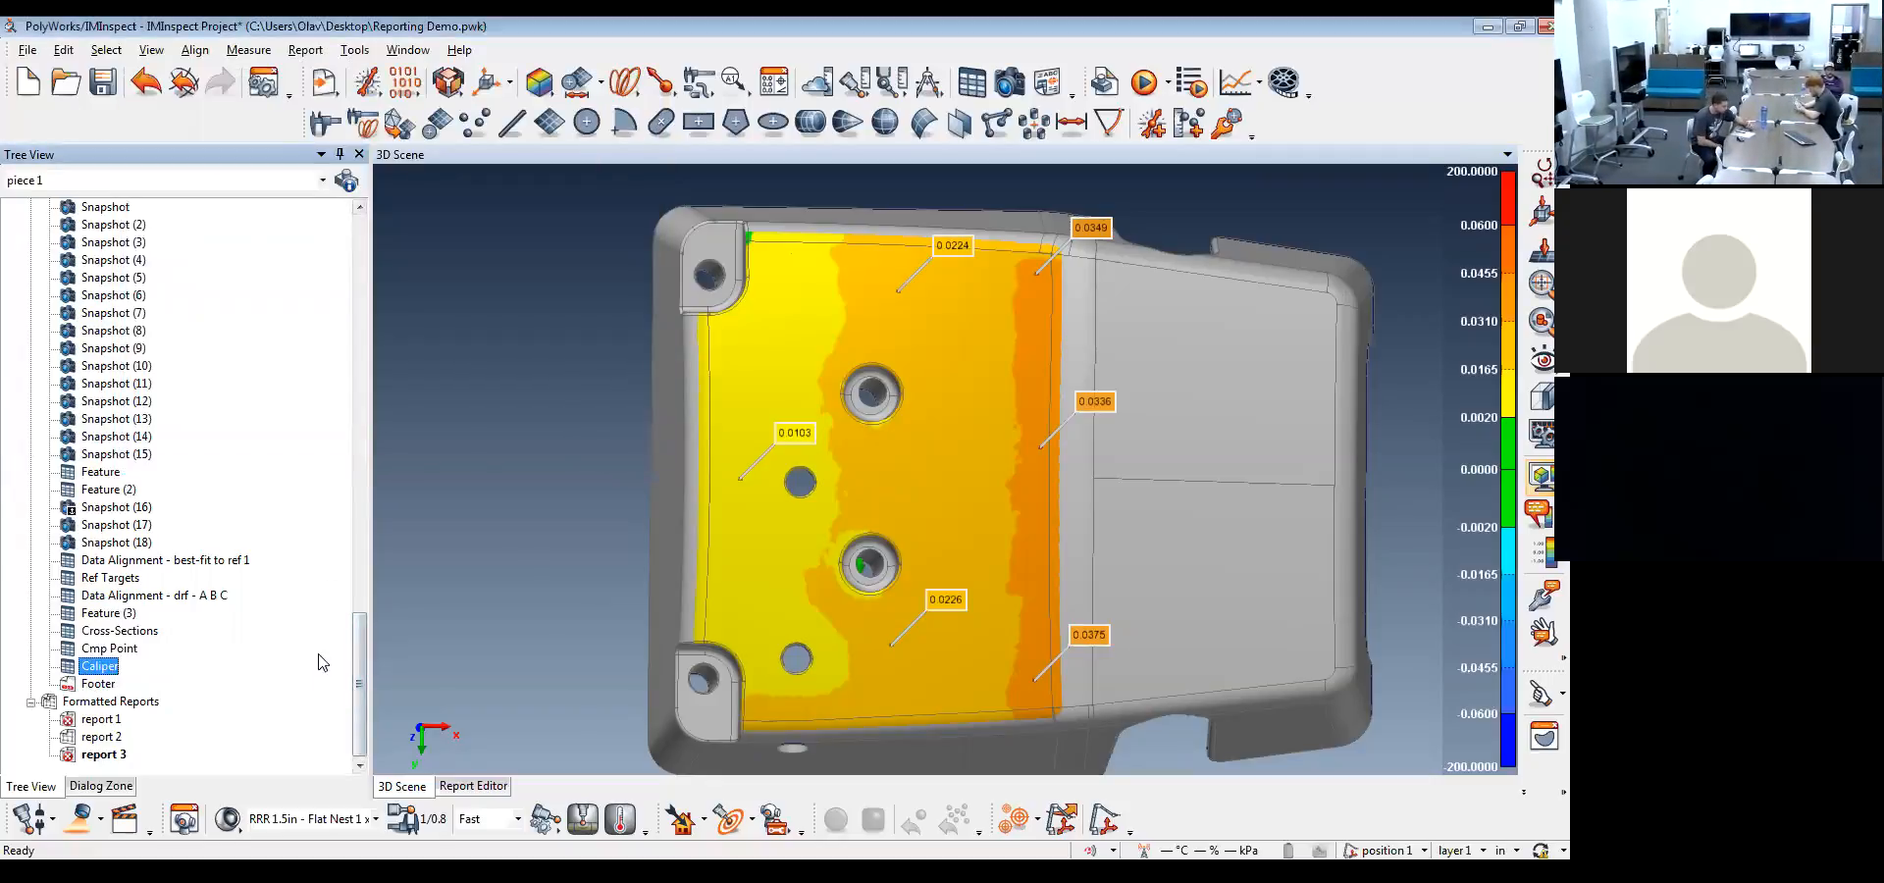
# Review the full contents of the Feature (3) and Caliper report tables
pyautogui.doubleClick(120, 618)
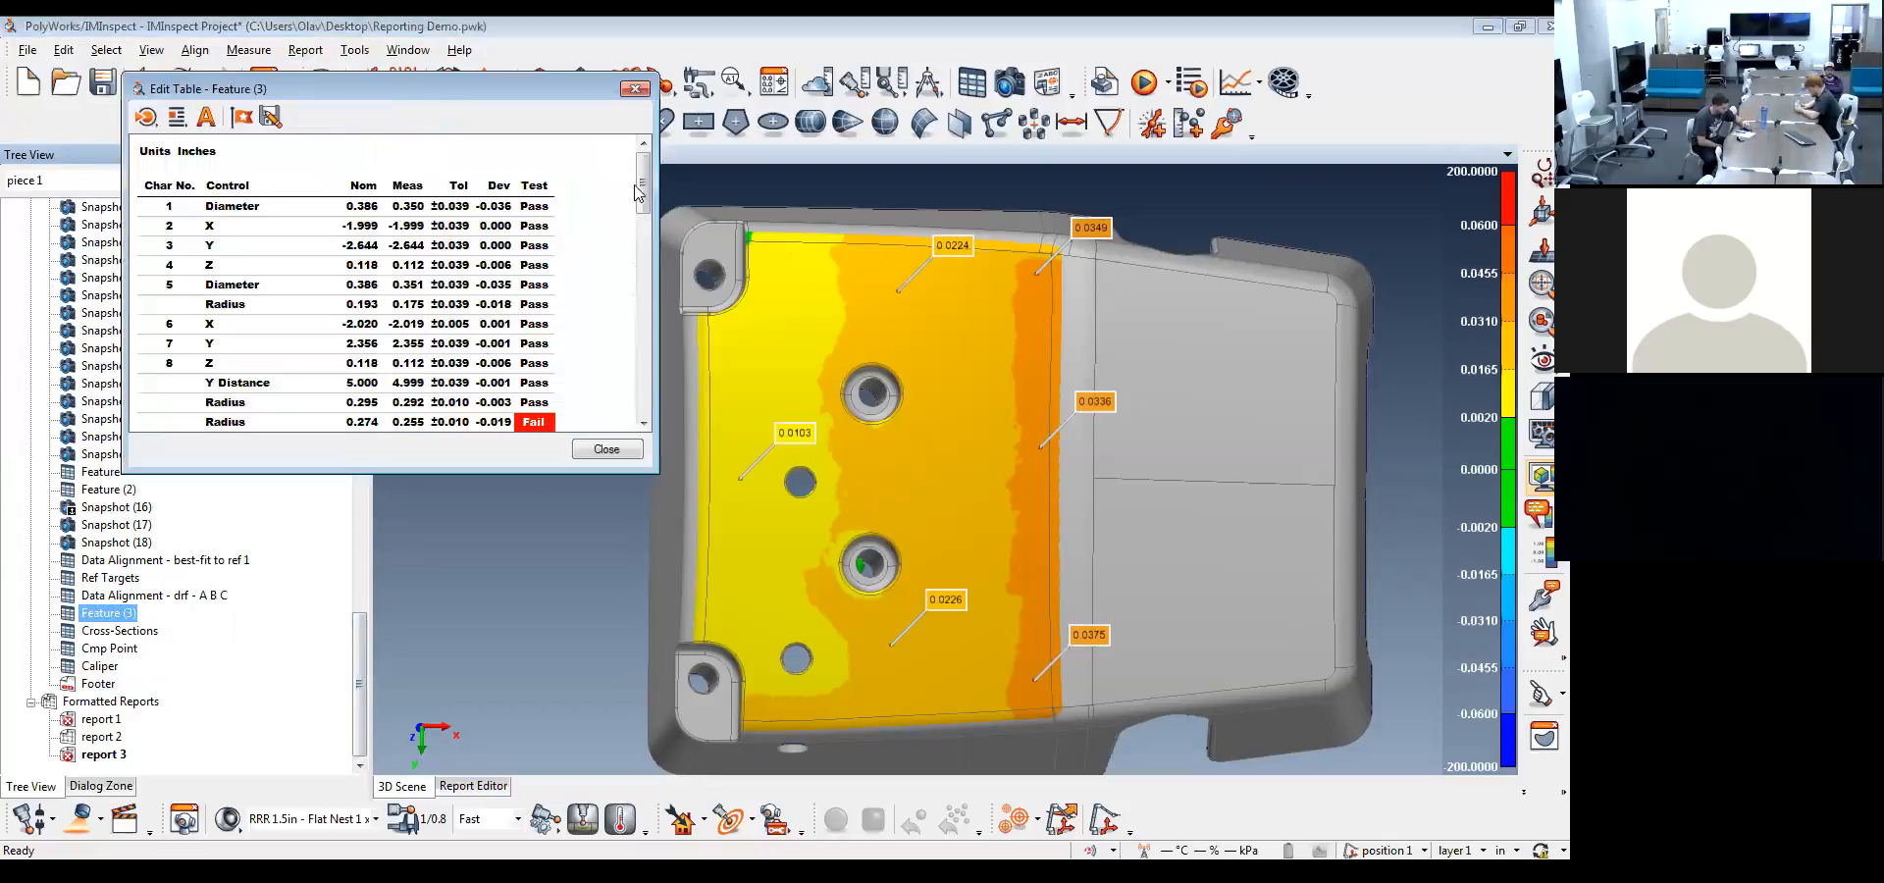
pyautogui.moveTo(638, 192); pyautogui.dragTo(638, 398)
pyautogui.click(606, 448)
pyautogui.doubleClick(98, 666)
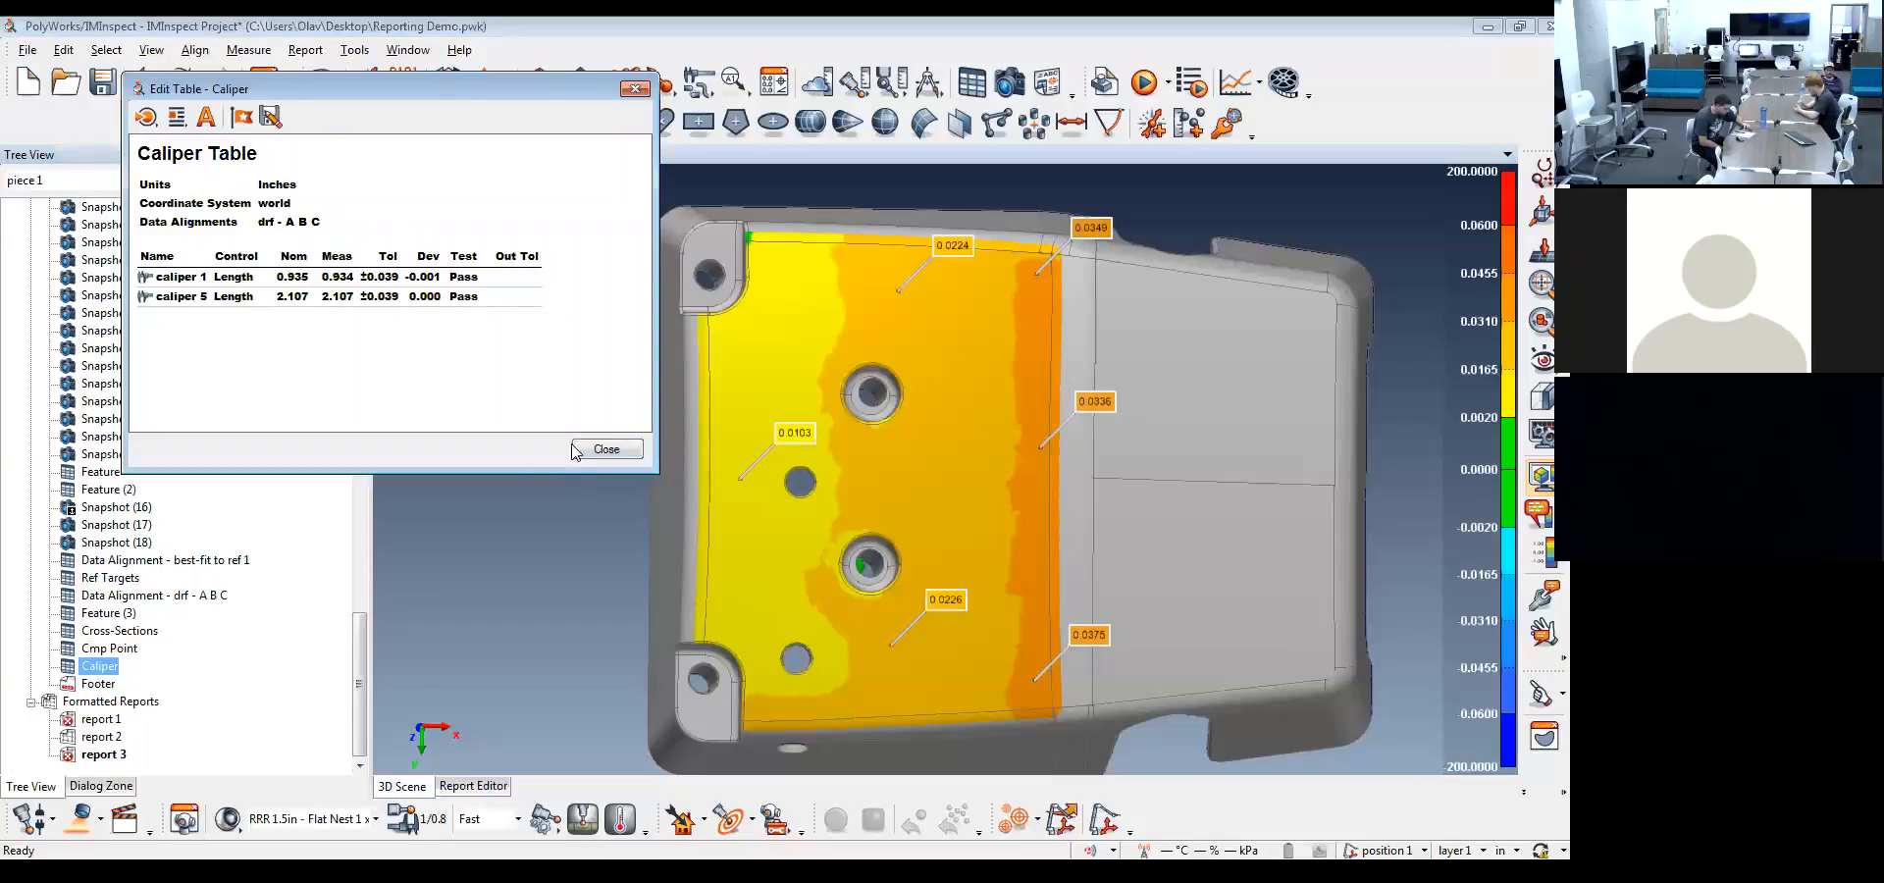
pyautogui.click(608, 448)
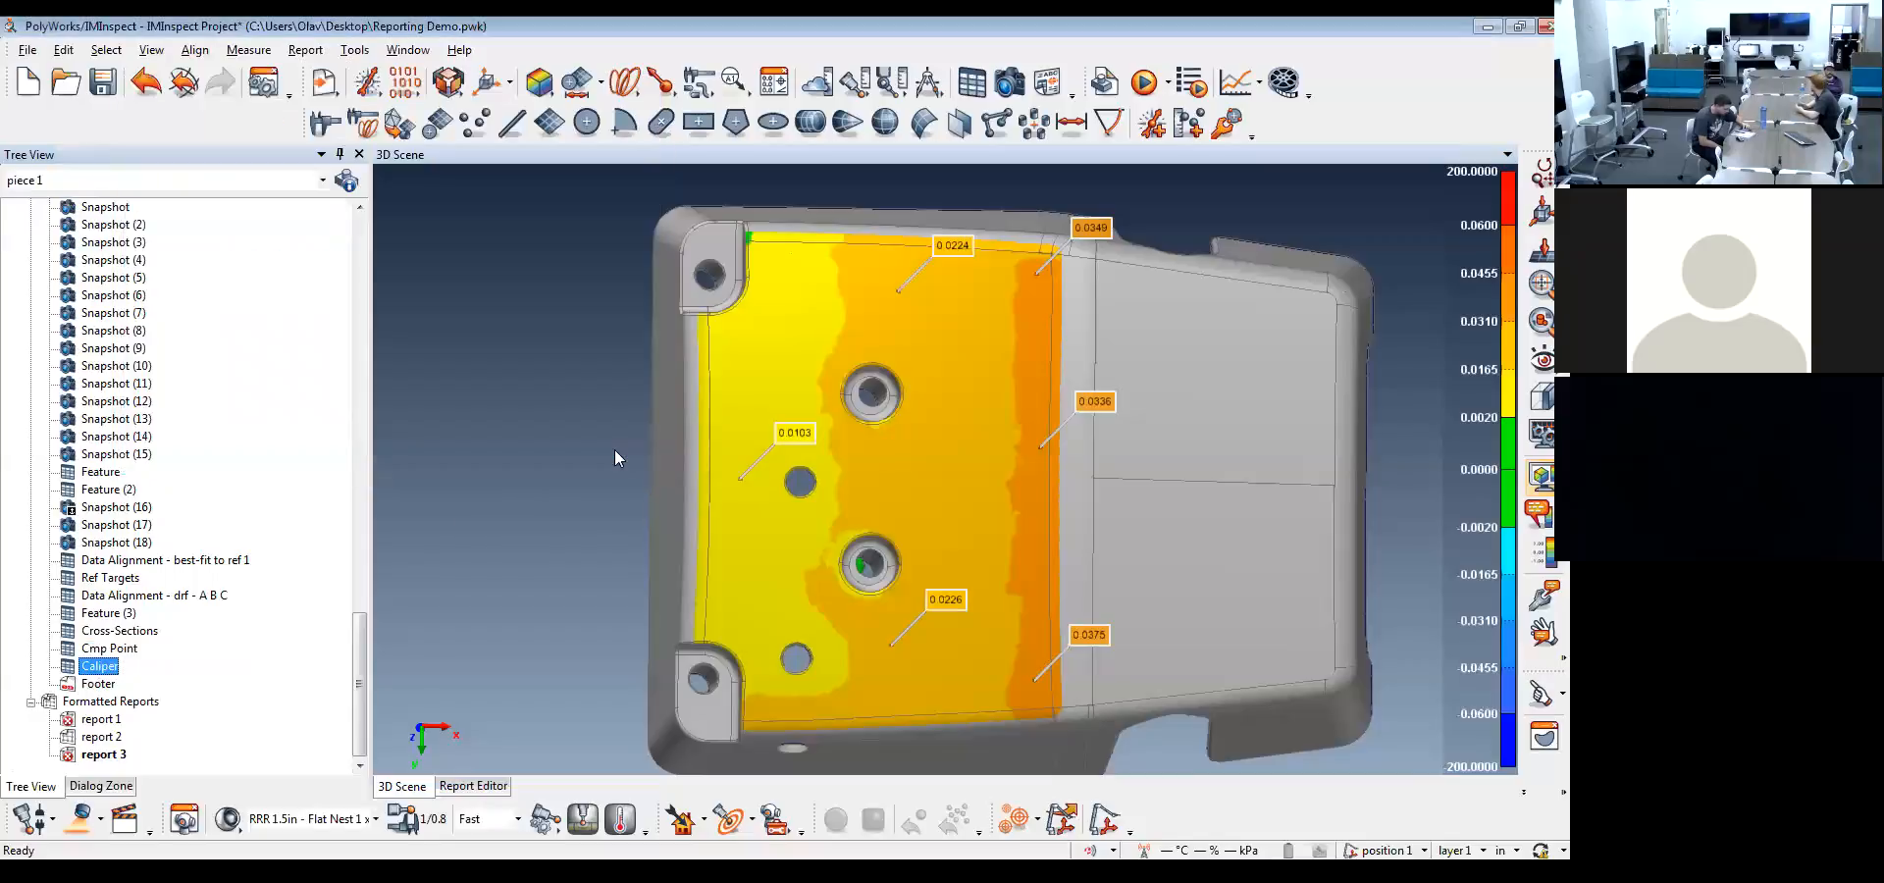
# Return to the report editor and look through the pages of report 1 up to the feature tables on page 7
pyautogui.click(496, 794)
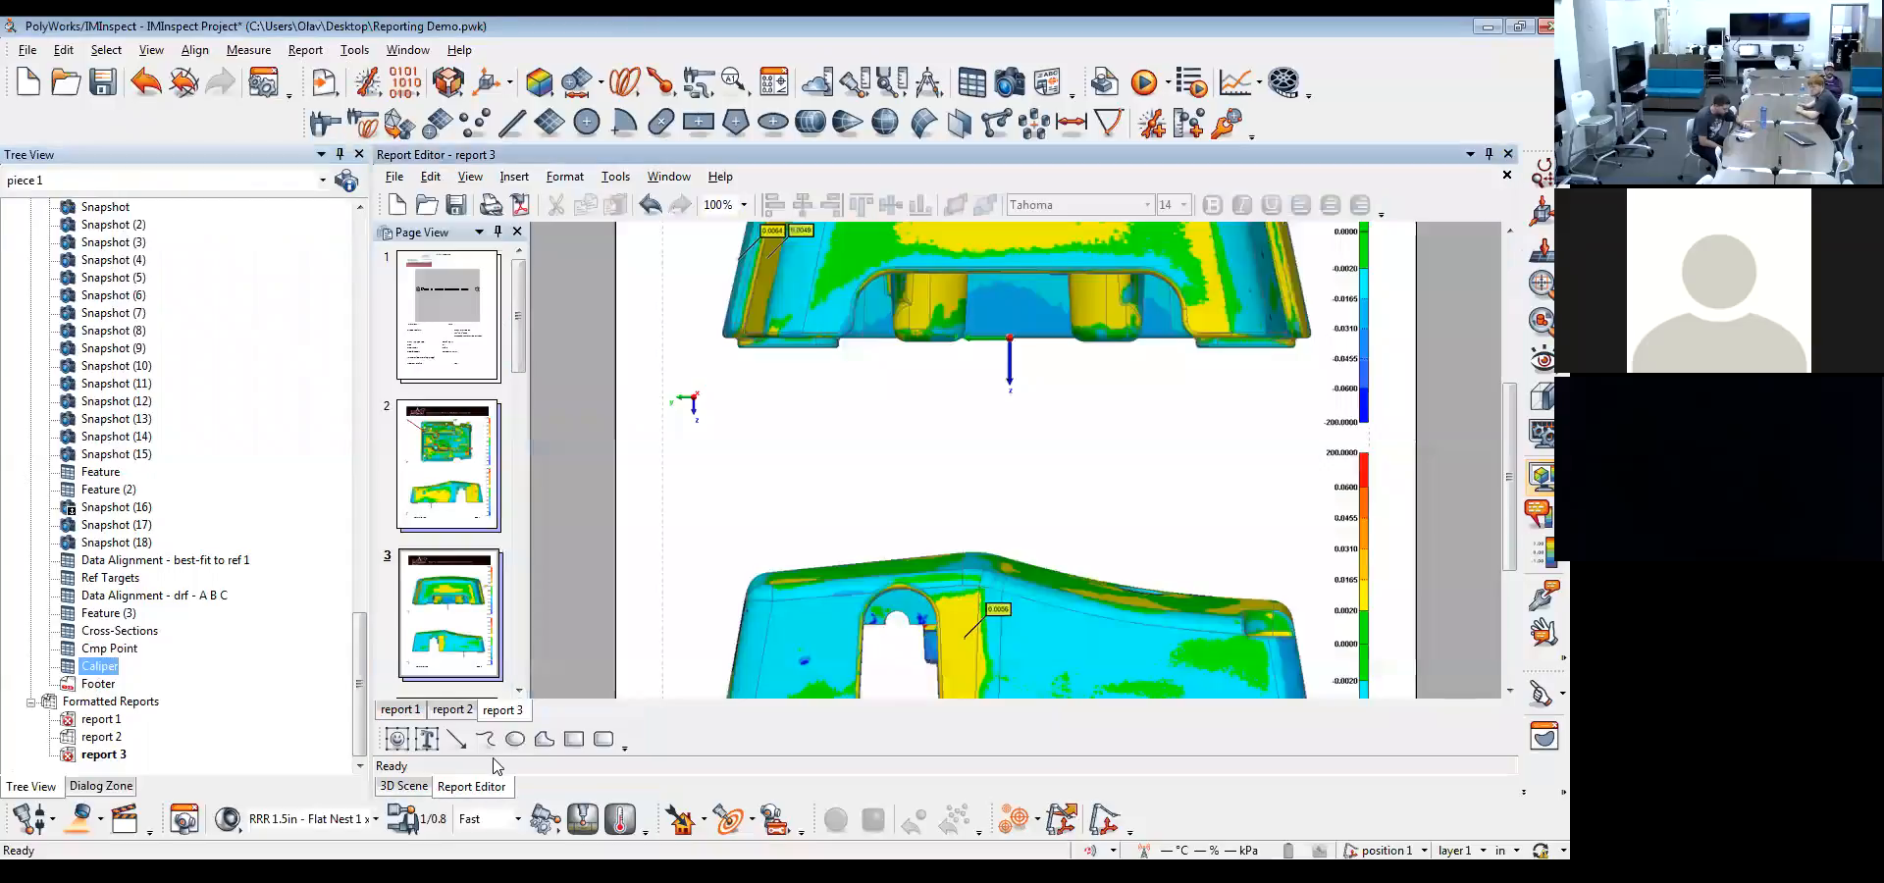
pyautogui.moveTo(520, 314); pyautogui.dragTo(522, 587)
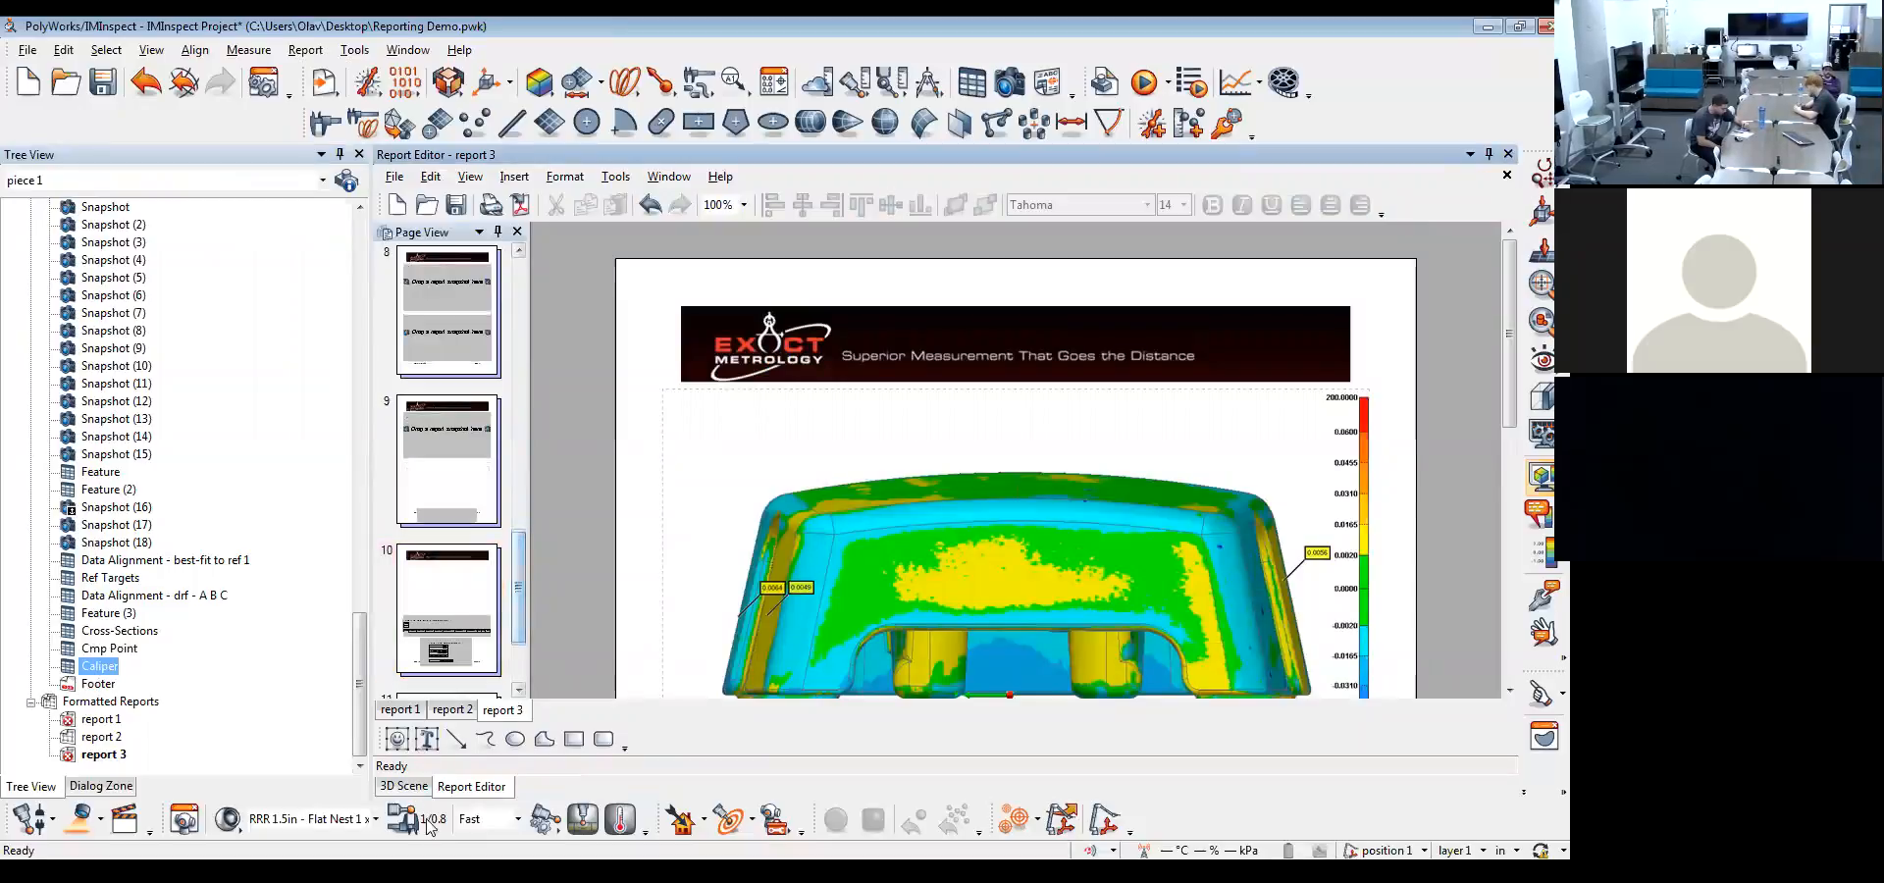
pyautogui.click(402, 711)
pyautogui.scroll(3, 649, 407)
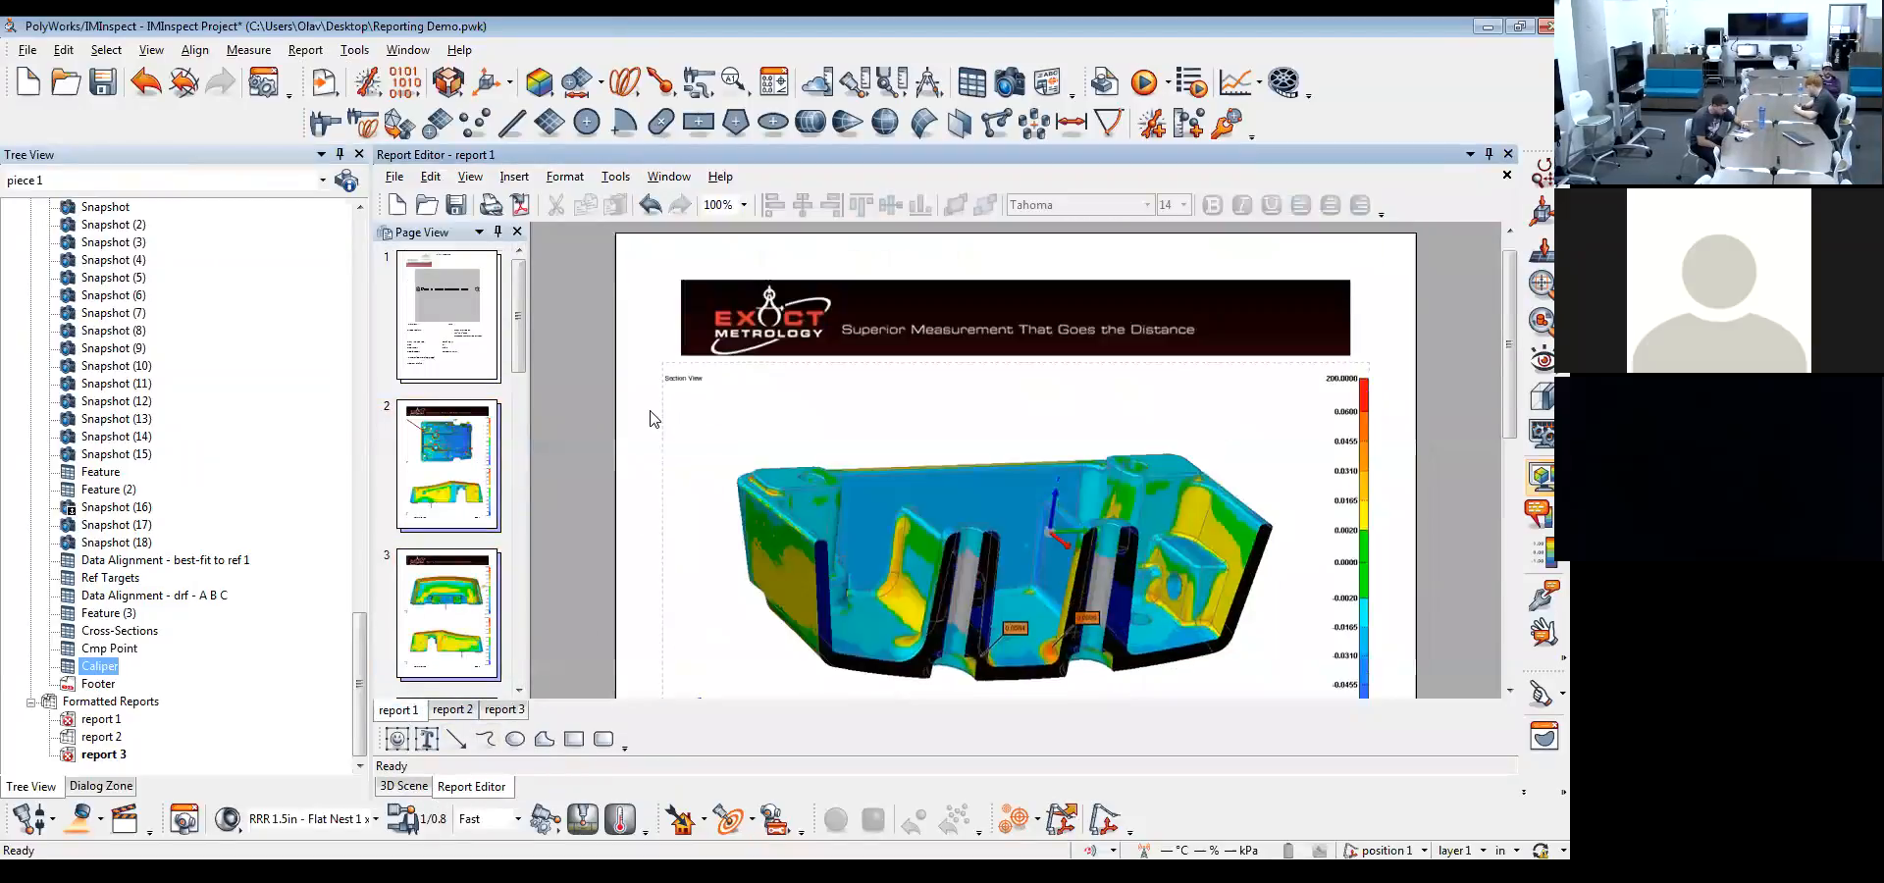
pyautogui.click(475, 336)
pyautogui.scroll(-10, 516, 334)
pyautogui.click(448, 461)
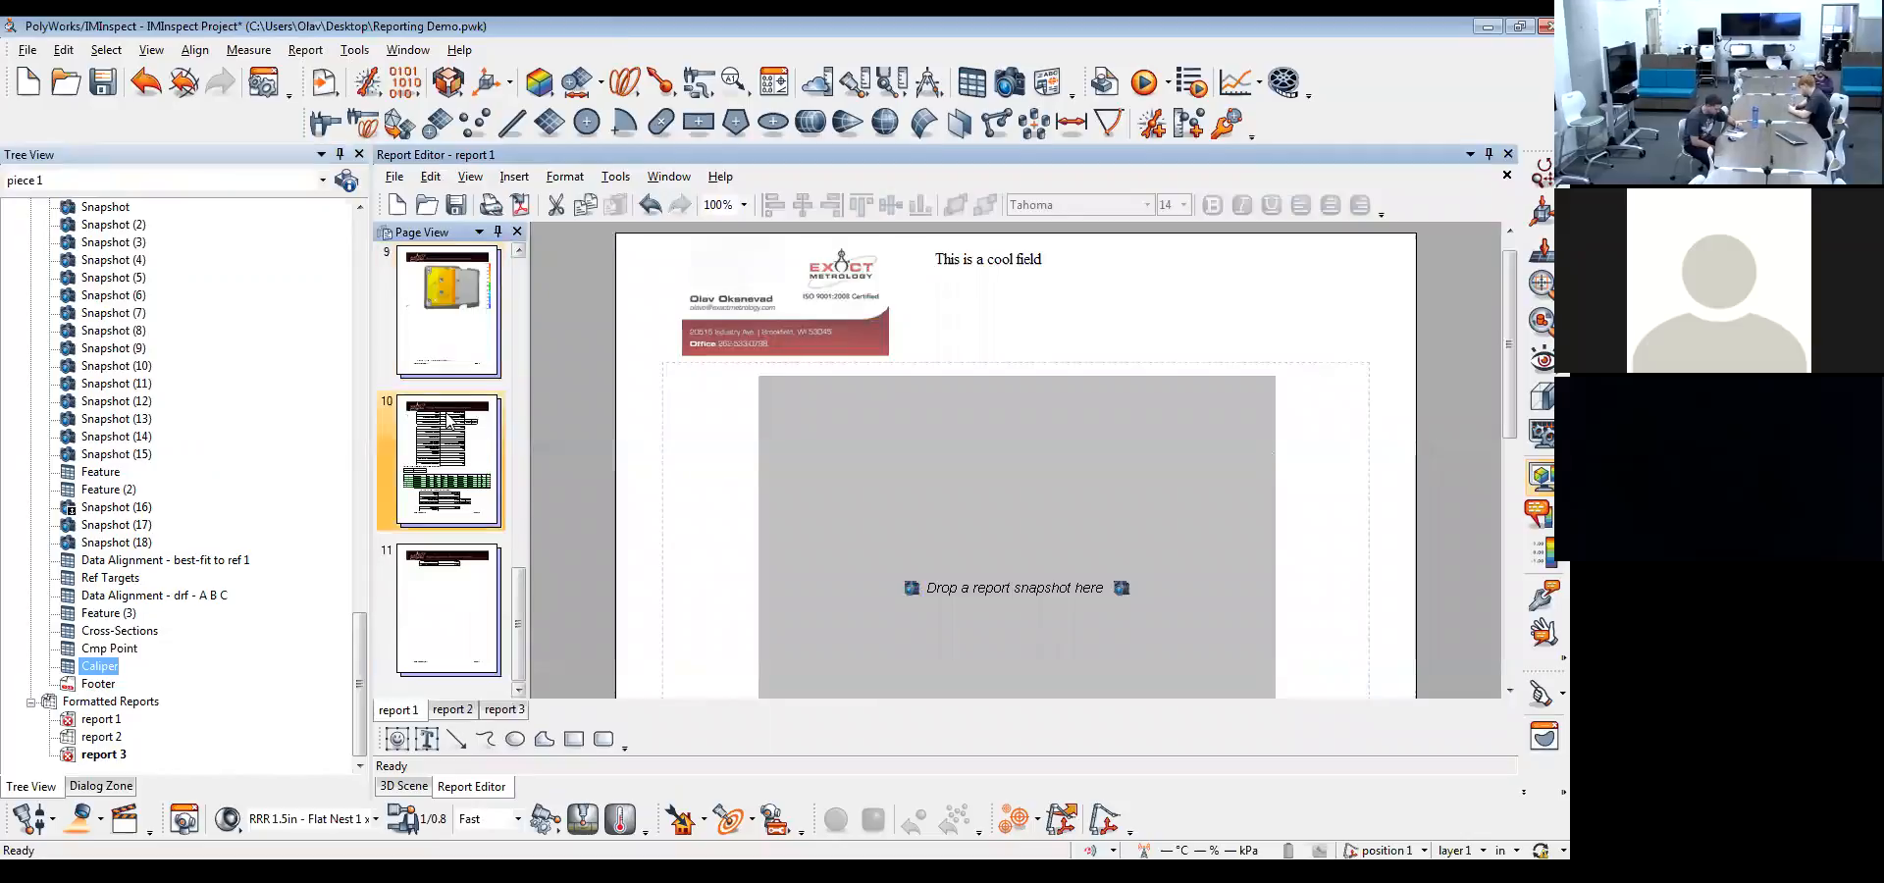
pyautogui.scroll(-8, 817, 512)
pyautogui.scroll(8, 817, 512)
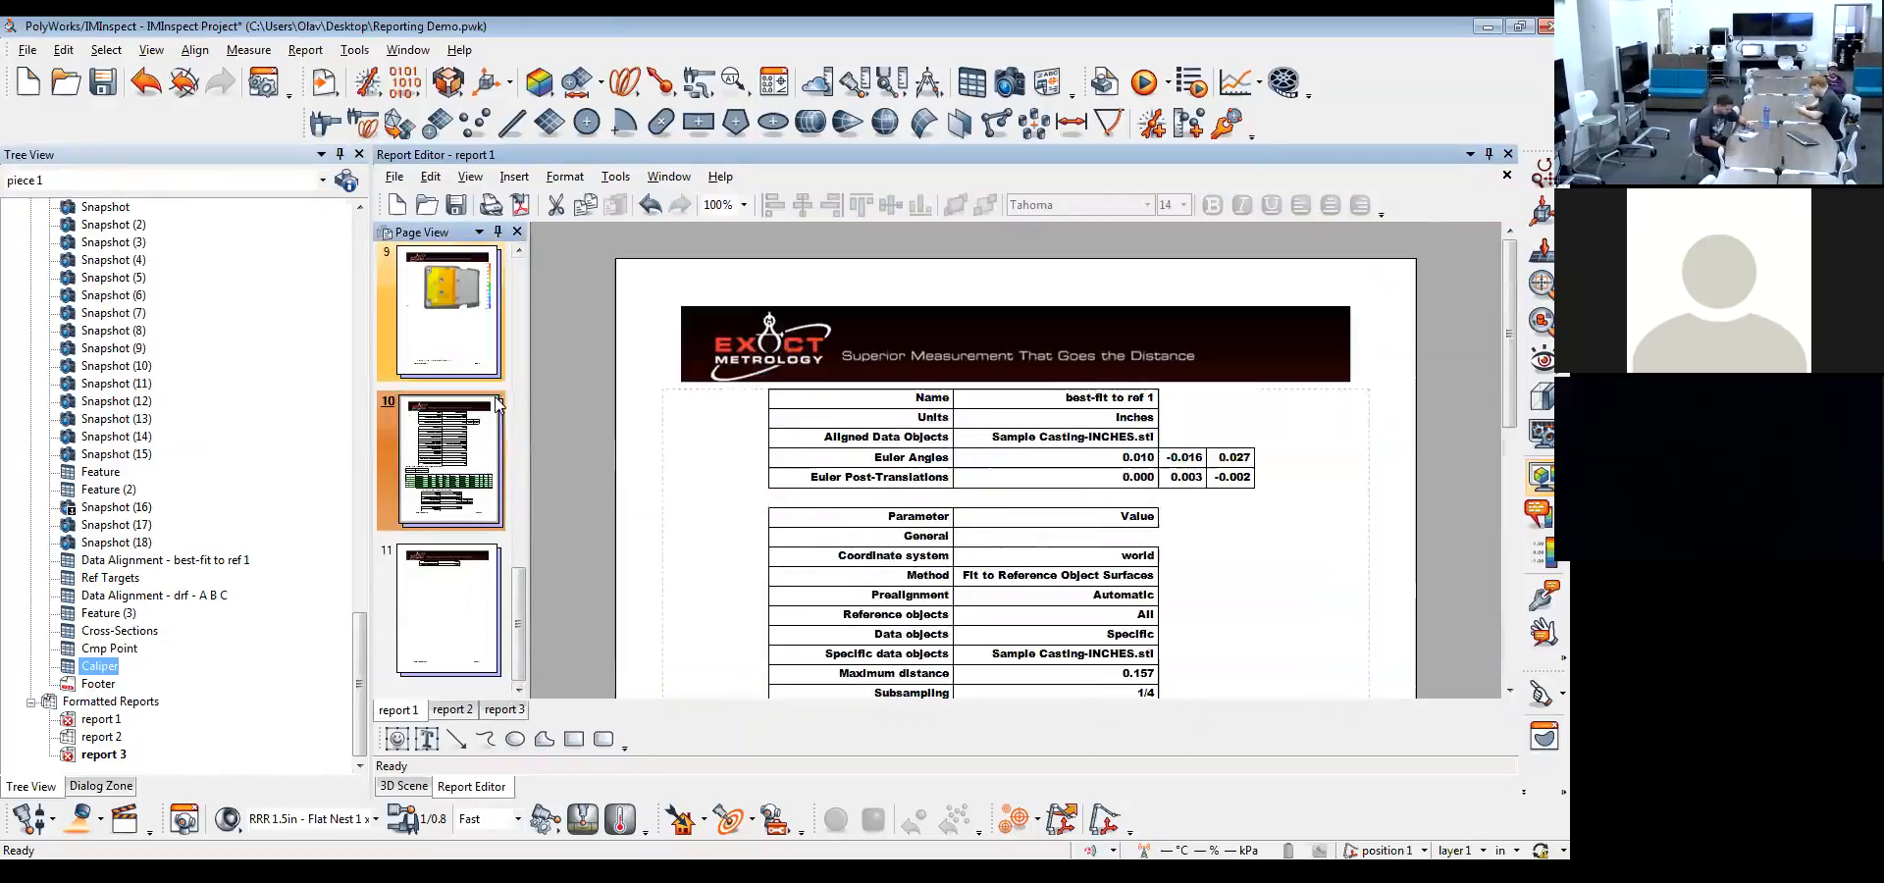
pyautogui.scroll(3, 463, 412)
pyautogui.click(455, 324)
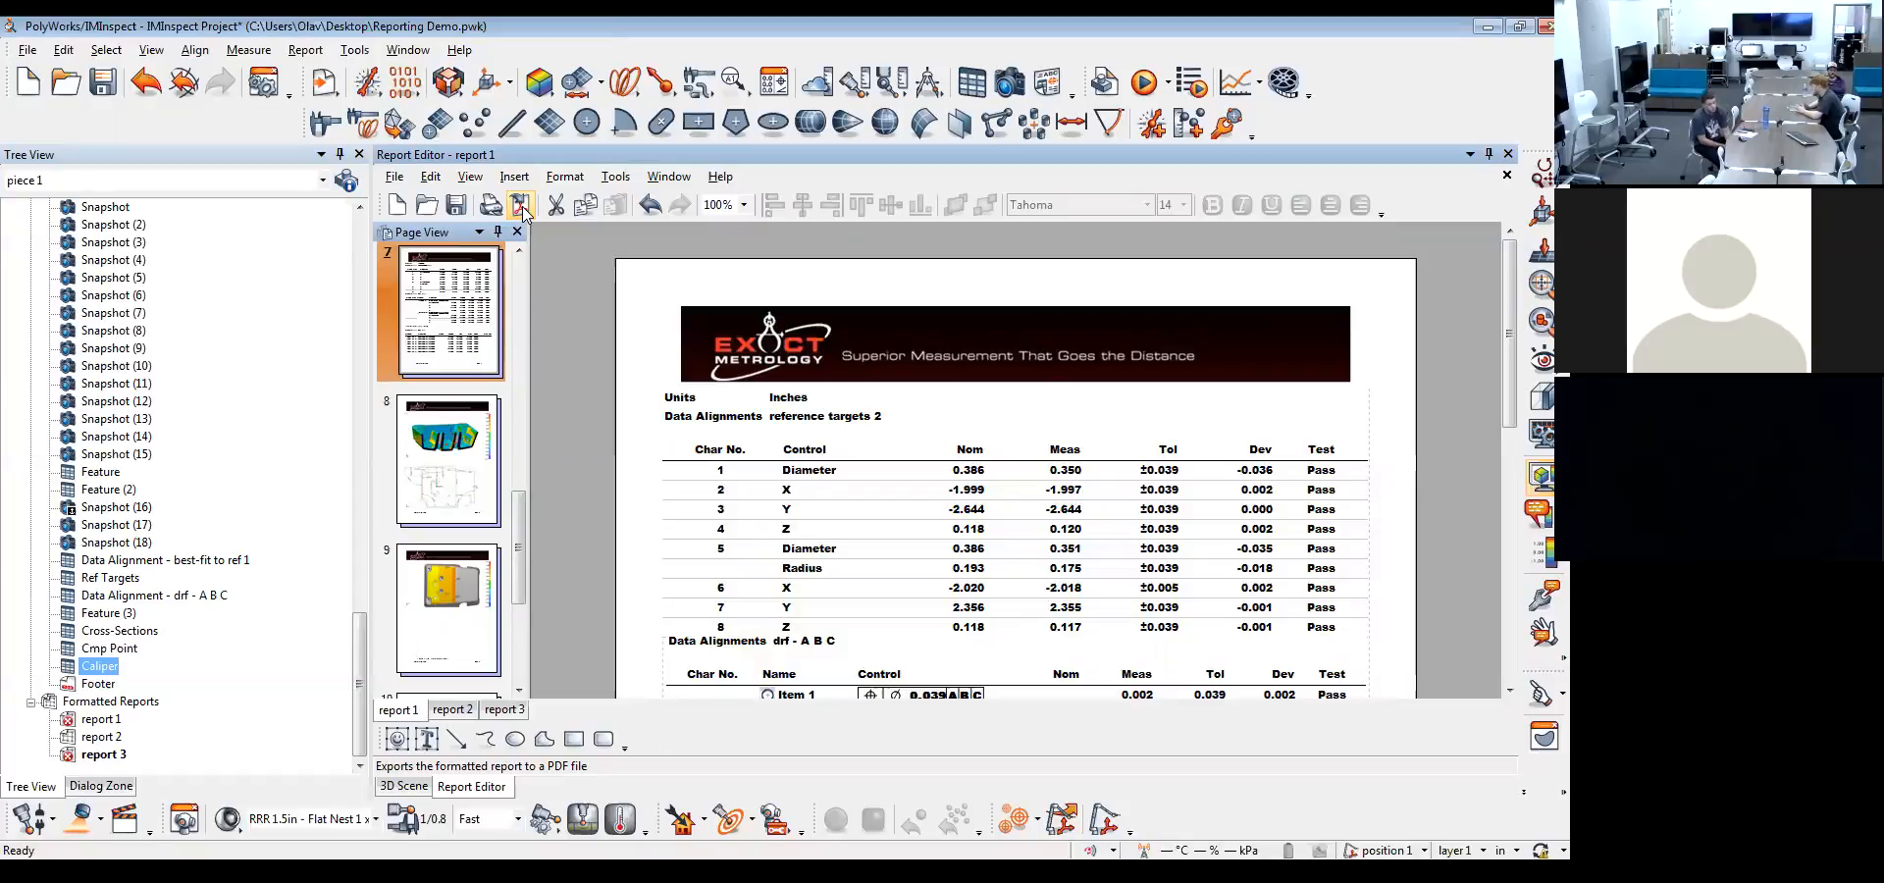
# Export the Feature table to a one-page Excel workbook and minimize the workbook
pyautogui.click(103, 472)
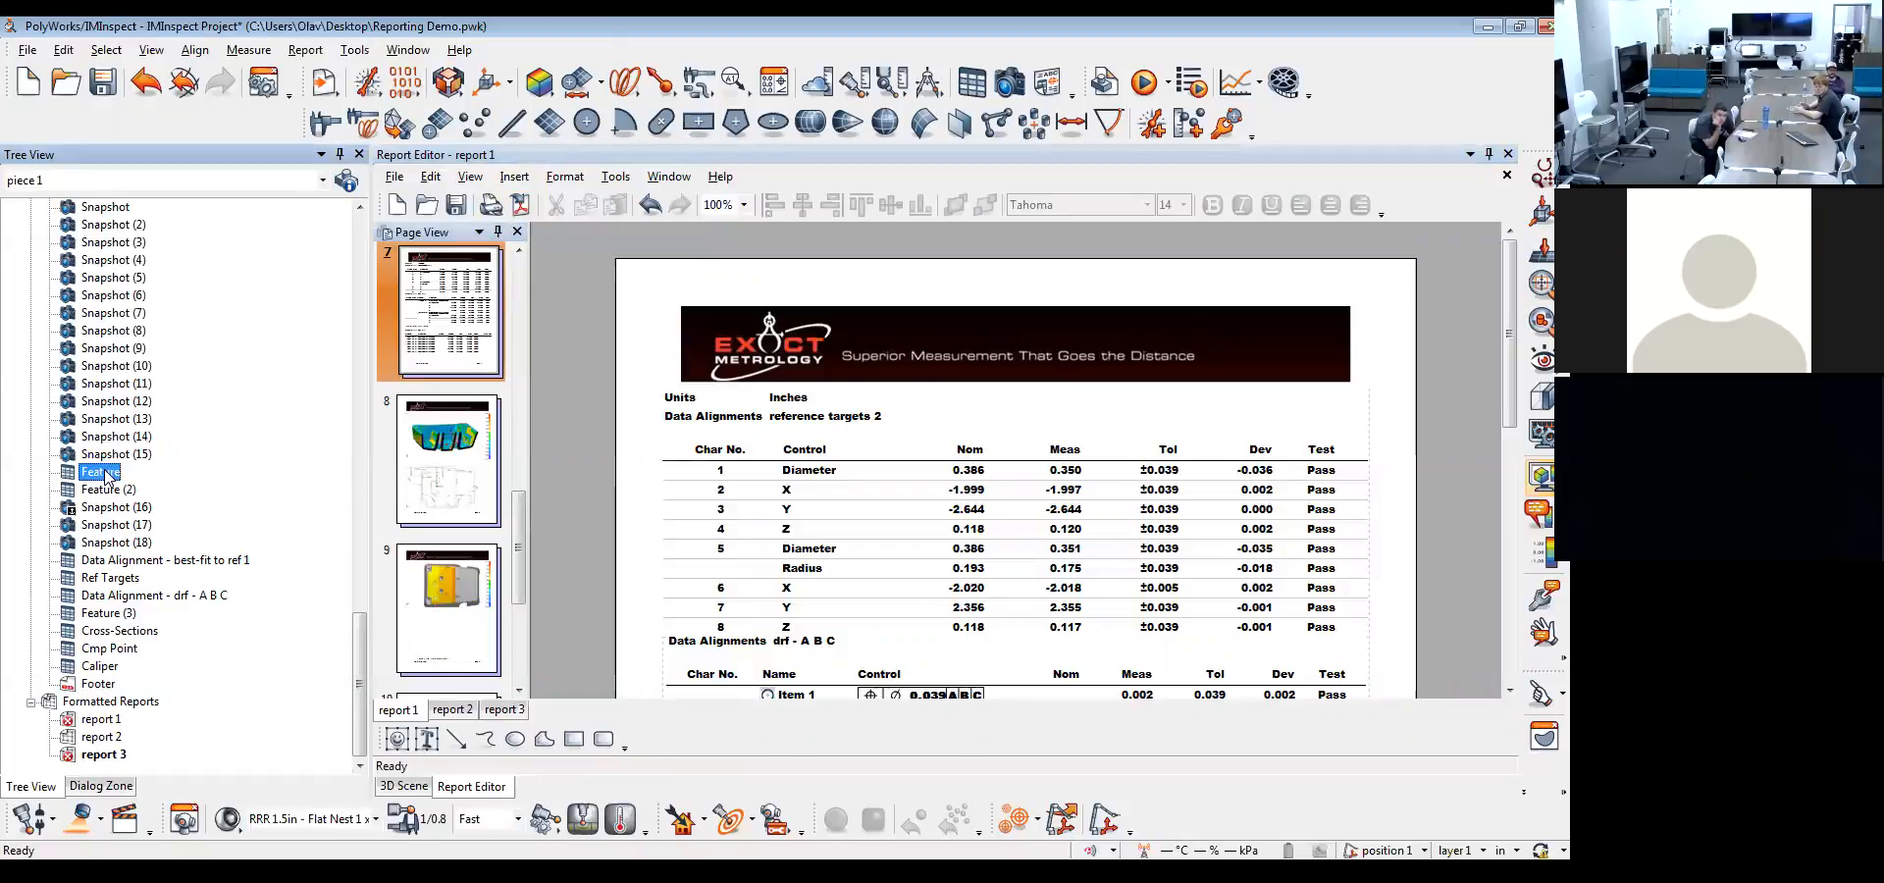
pyautogui.rightClick(86, 480)
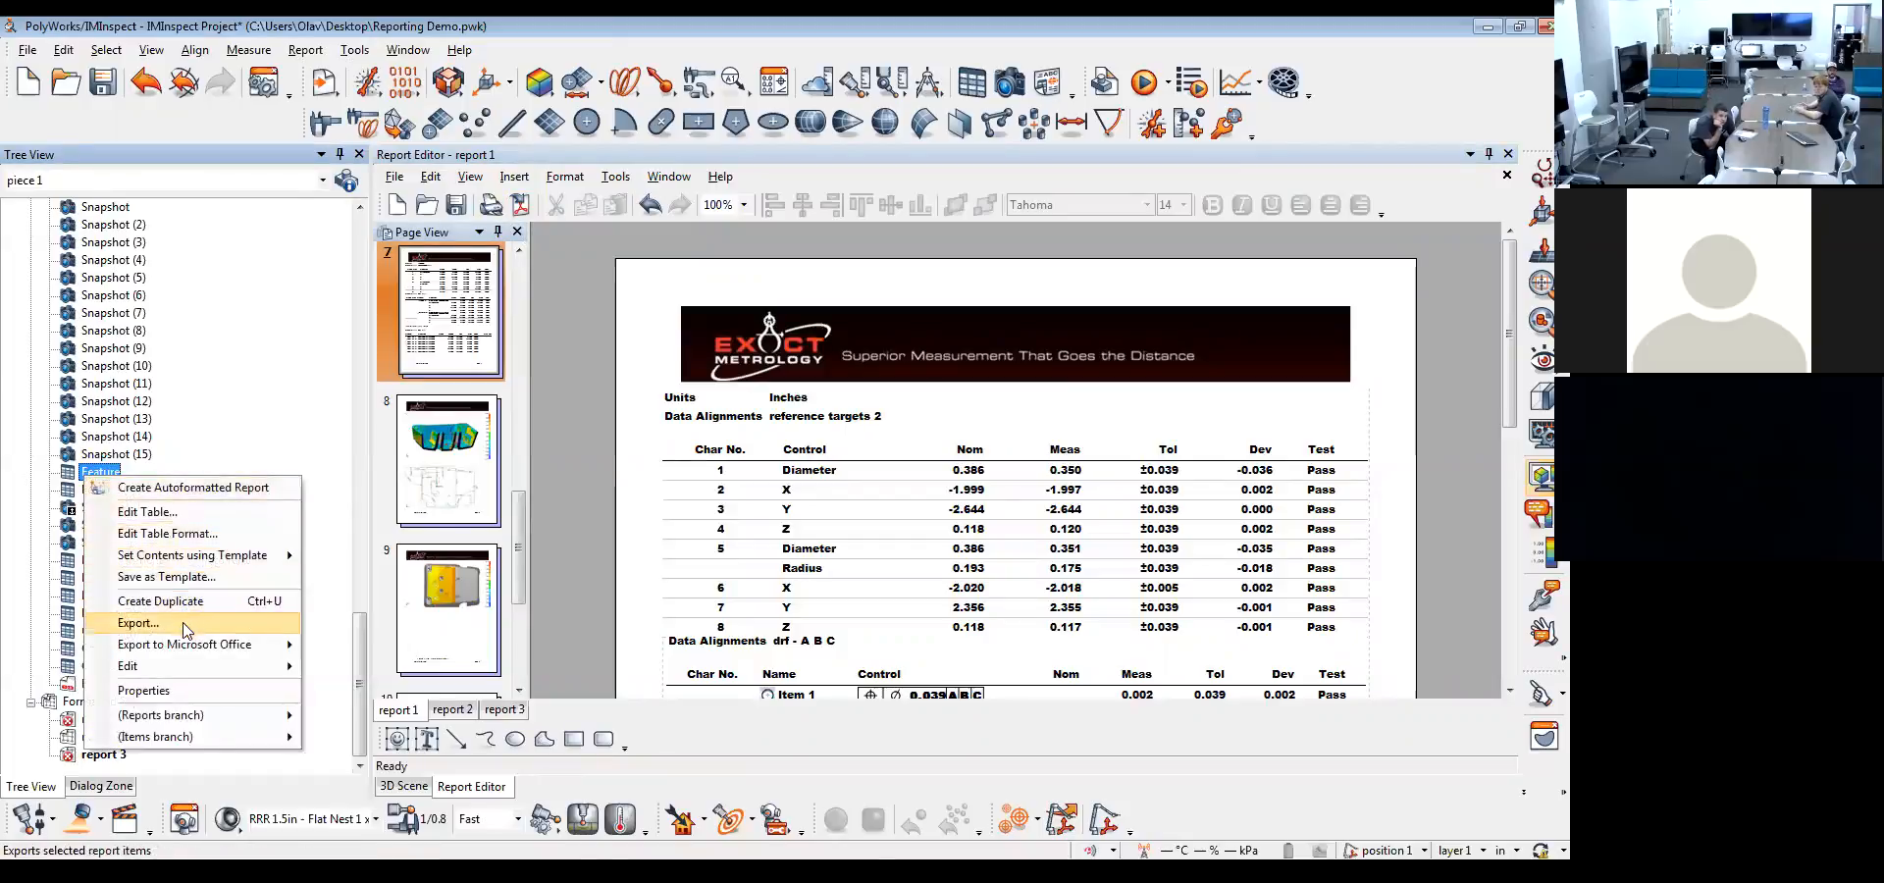
pyautogui.moveTo(190, 652)
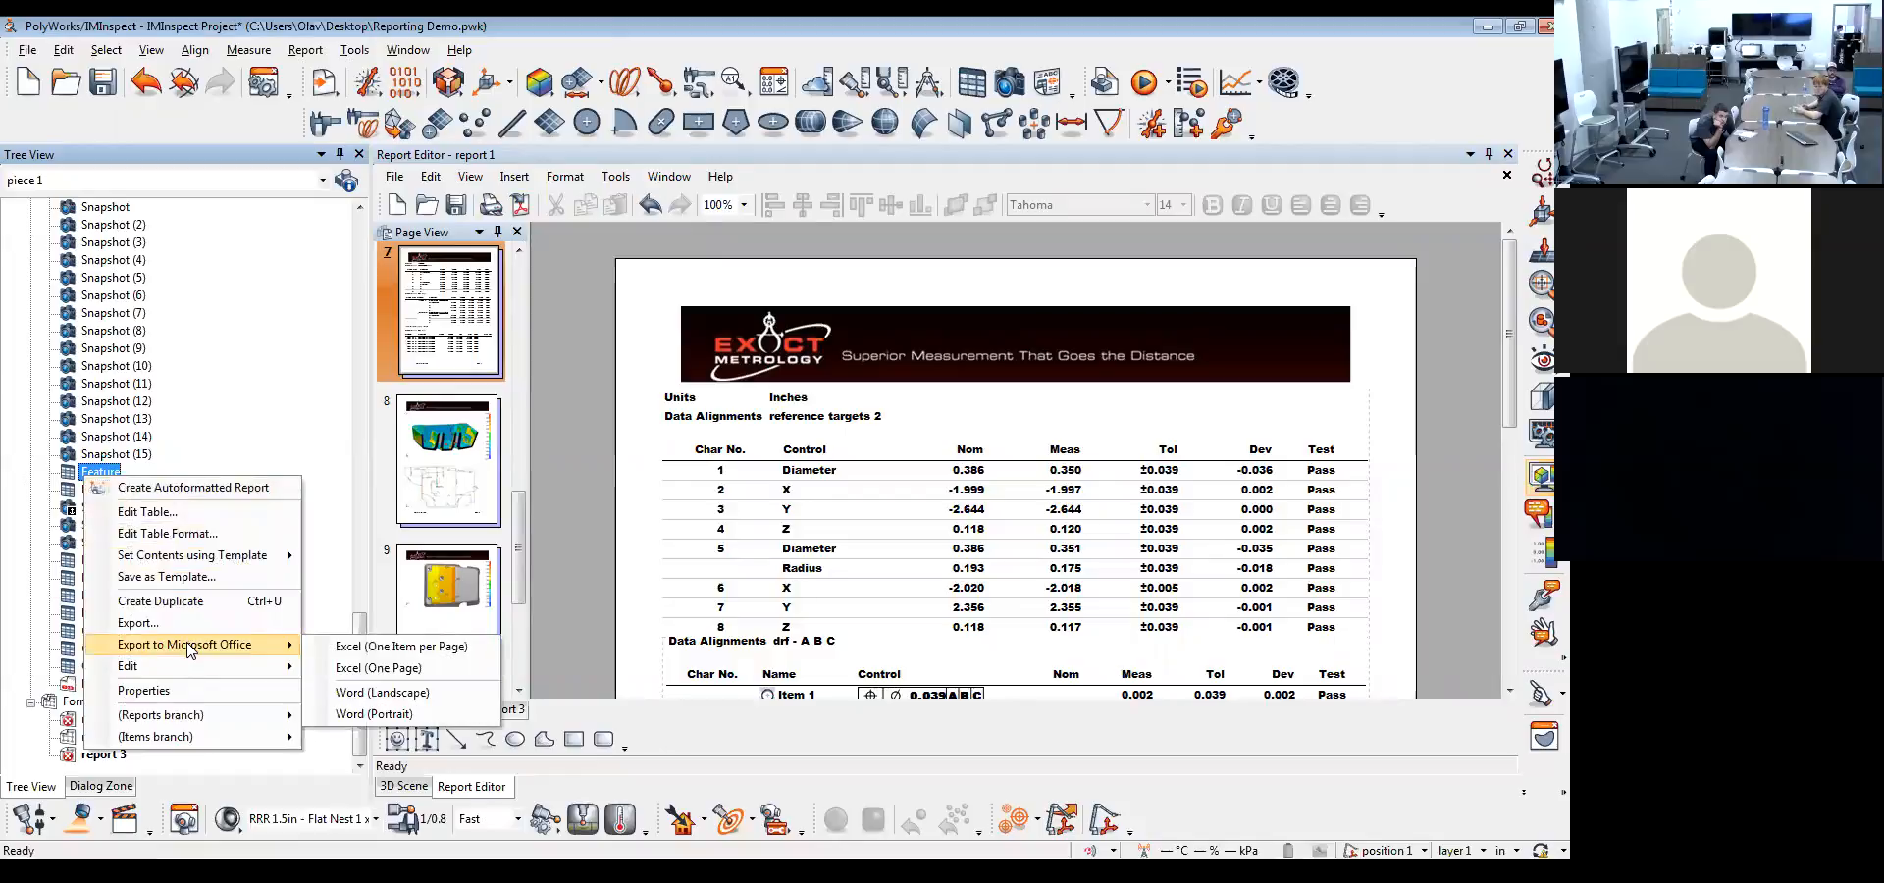
pyautogui.click(354, 671)
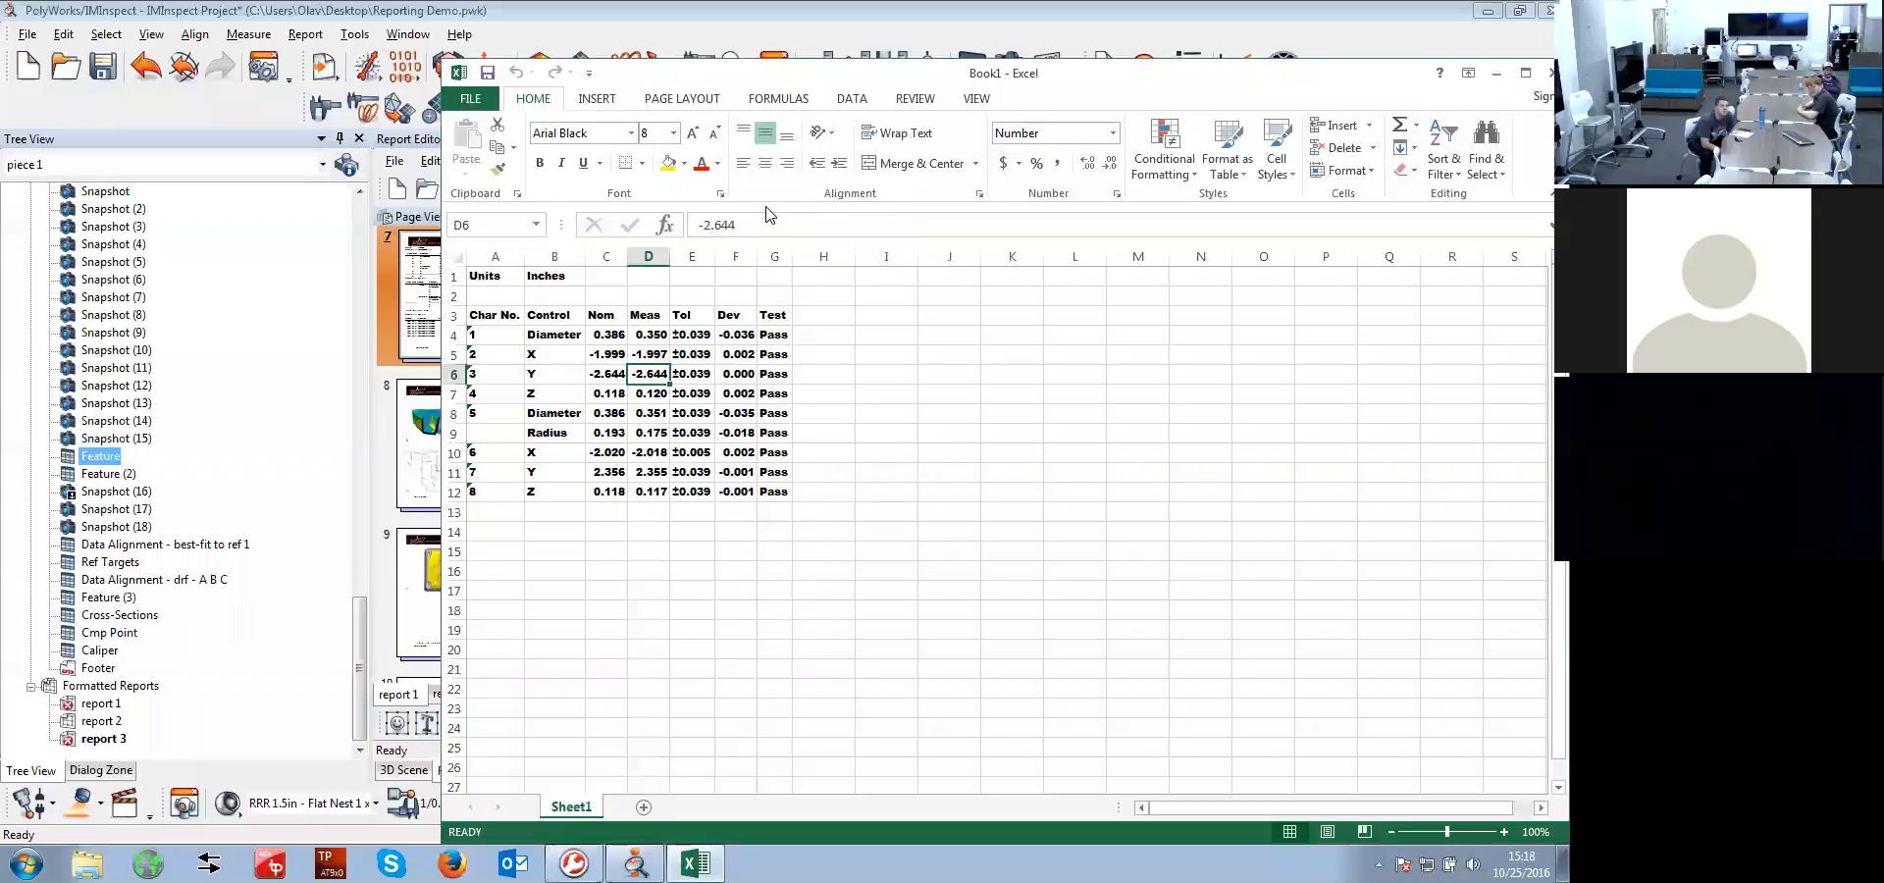
pyautogui.click(1496, 73)
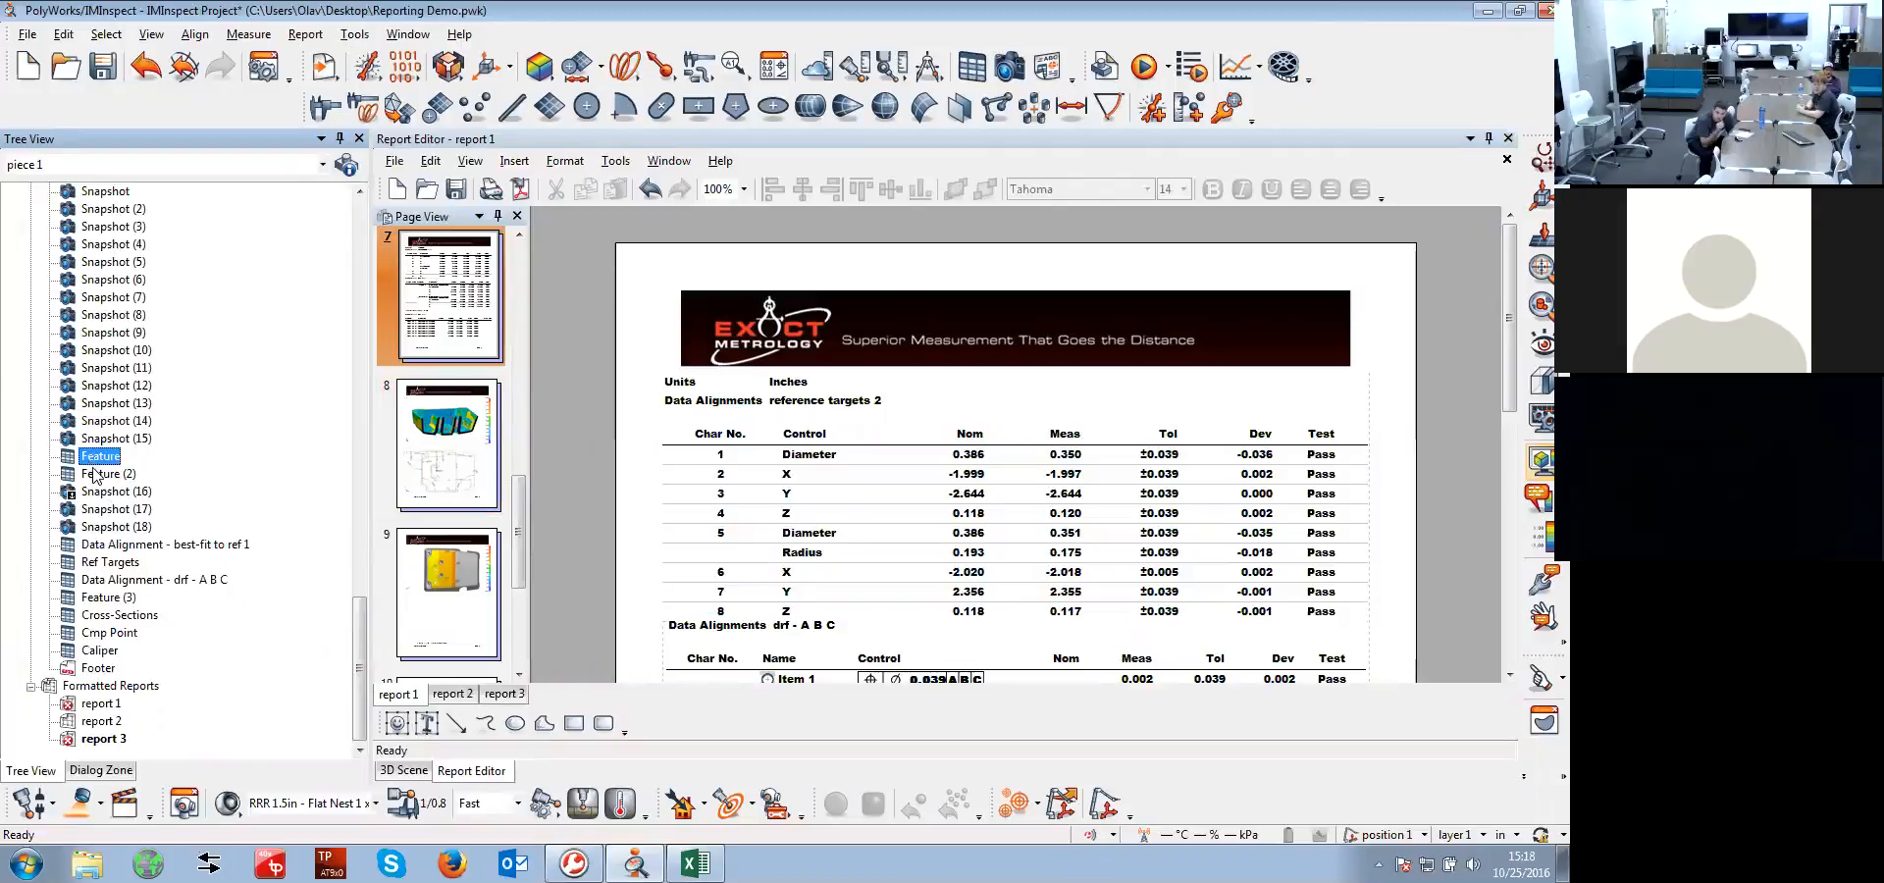
# Export Snapshot (17) to a one-page Excel workbook, view it, and close it without saving
pyautogui.rightClick(102, 502)
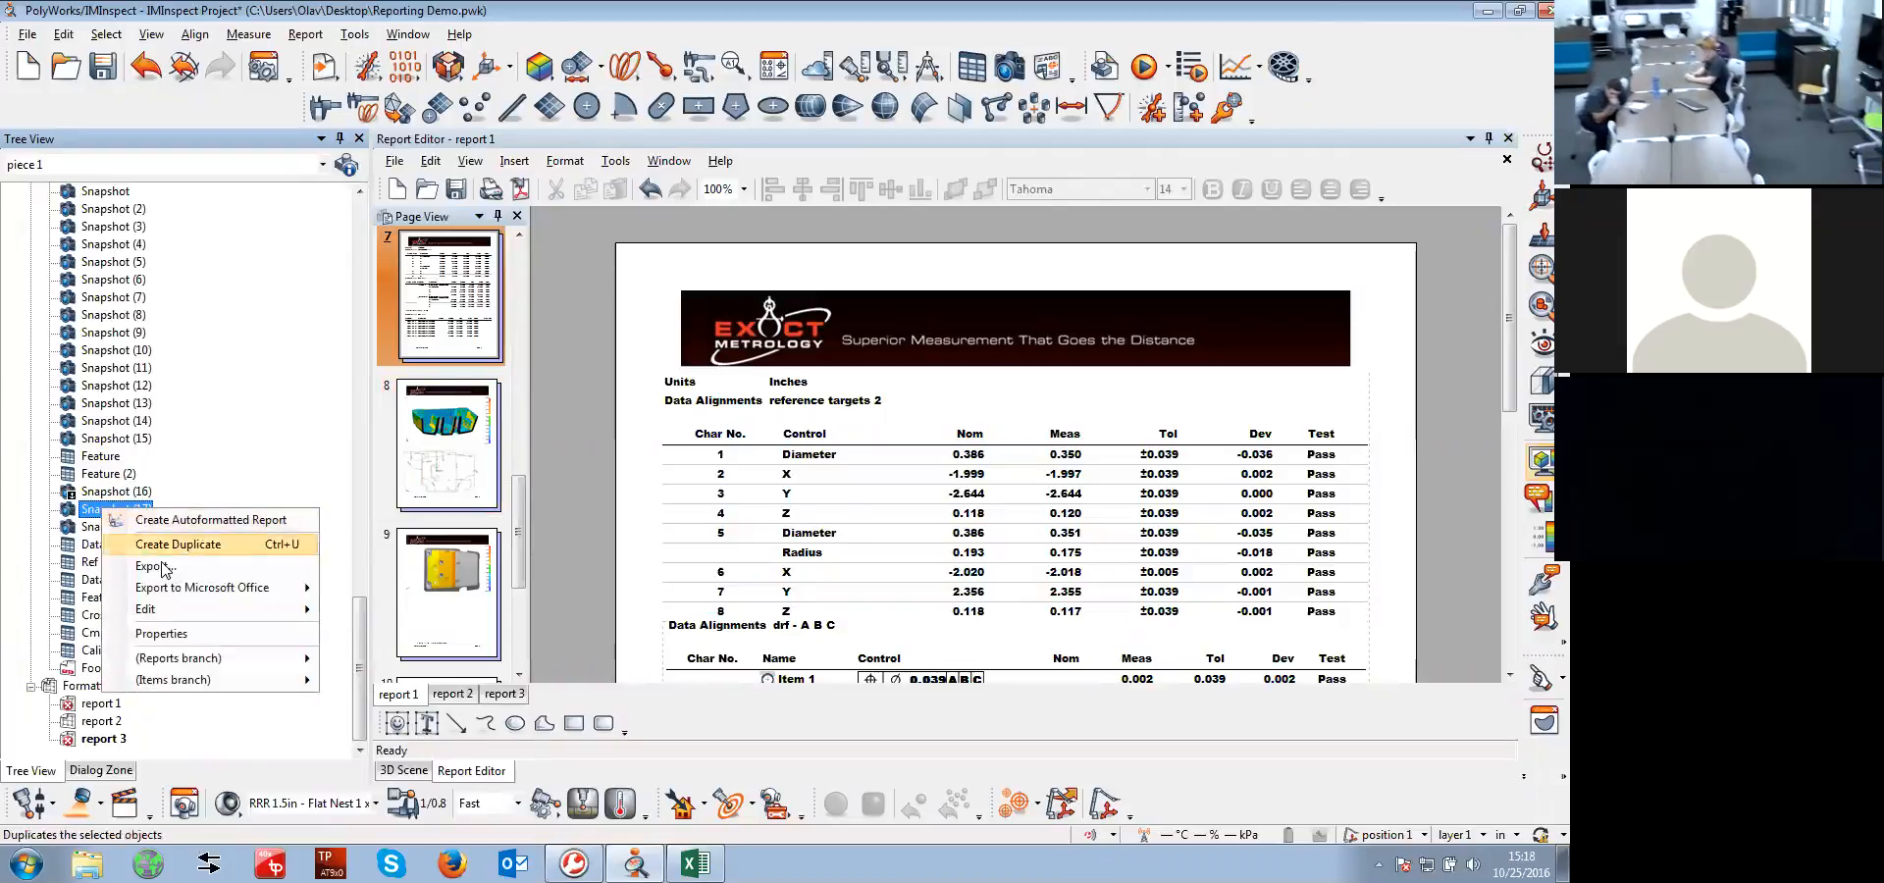
pyautogui.moveTo(196, 616)
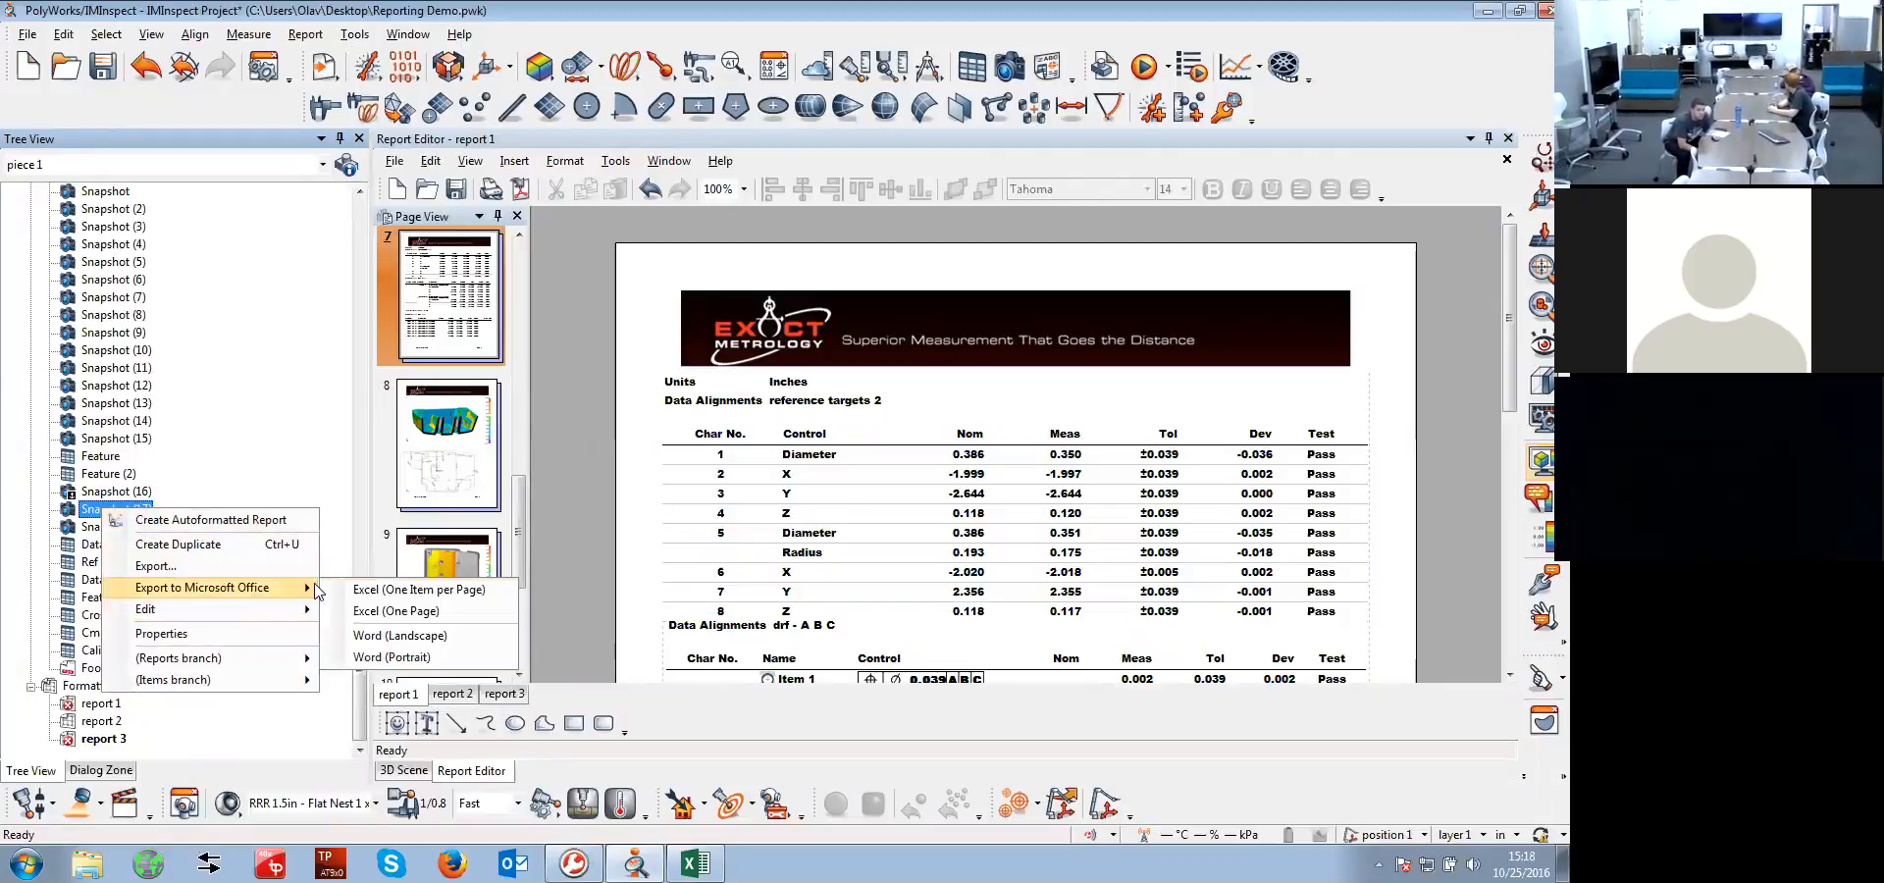
pyautogui.click(398, 611)
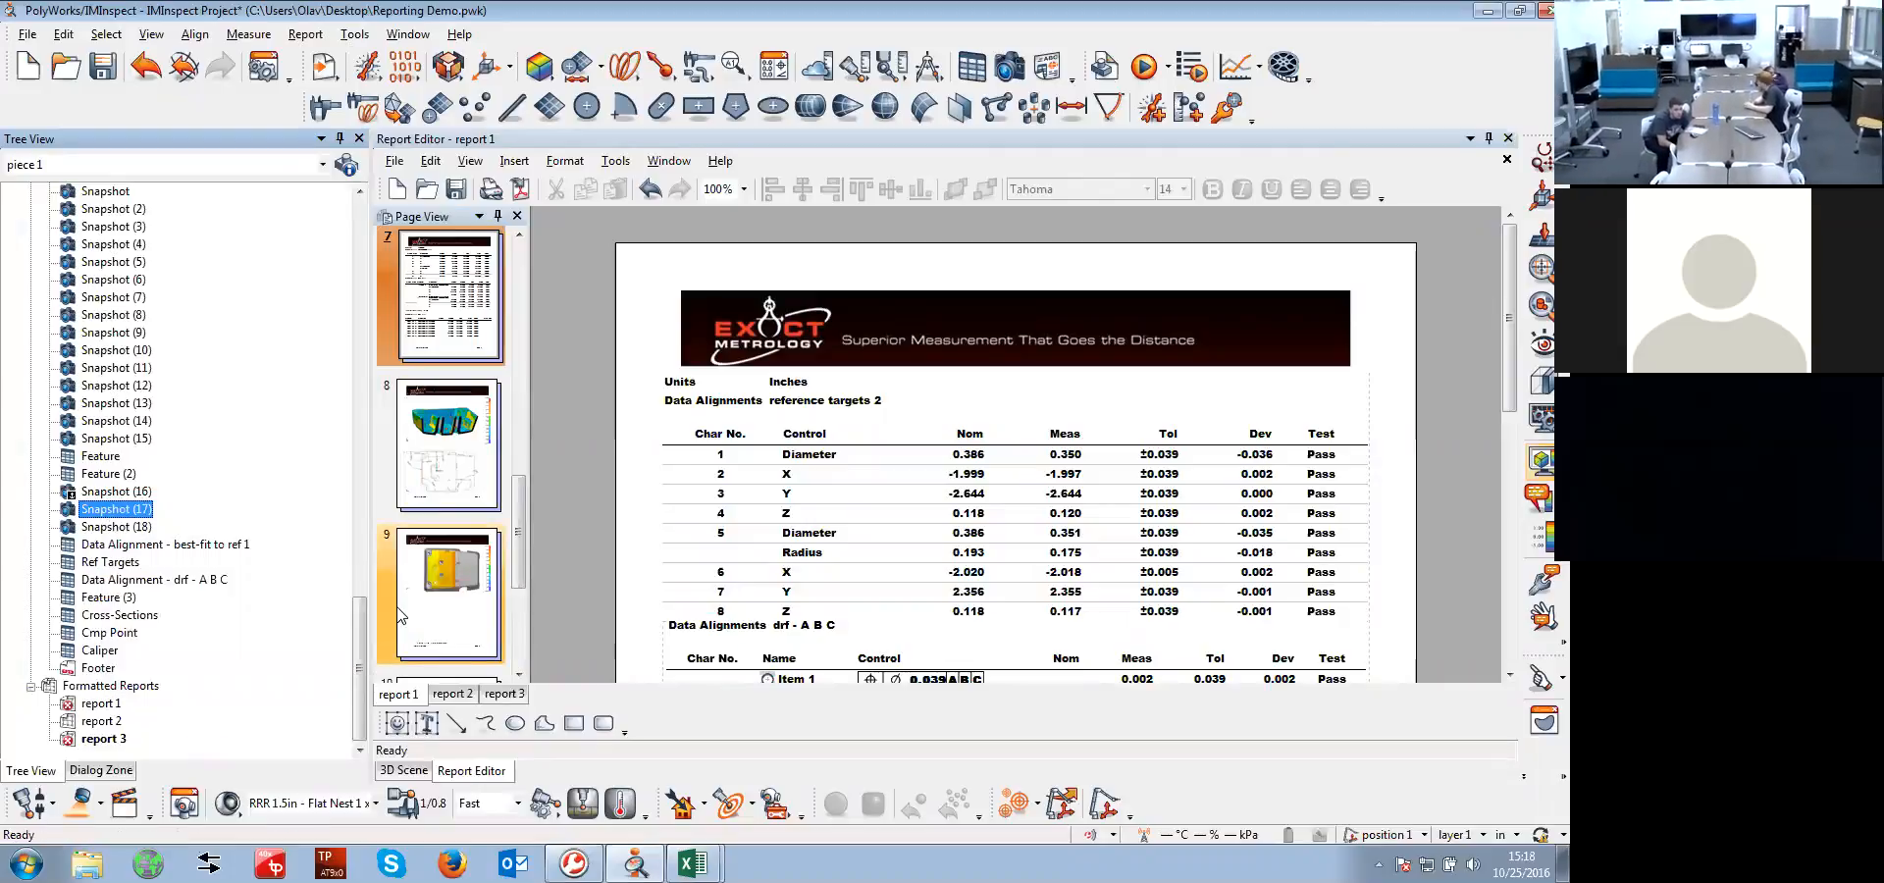
pyautogui.moveTo(693, 861)
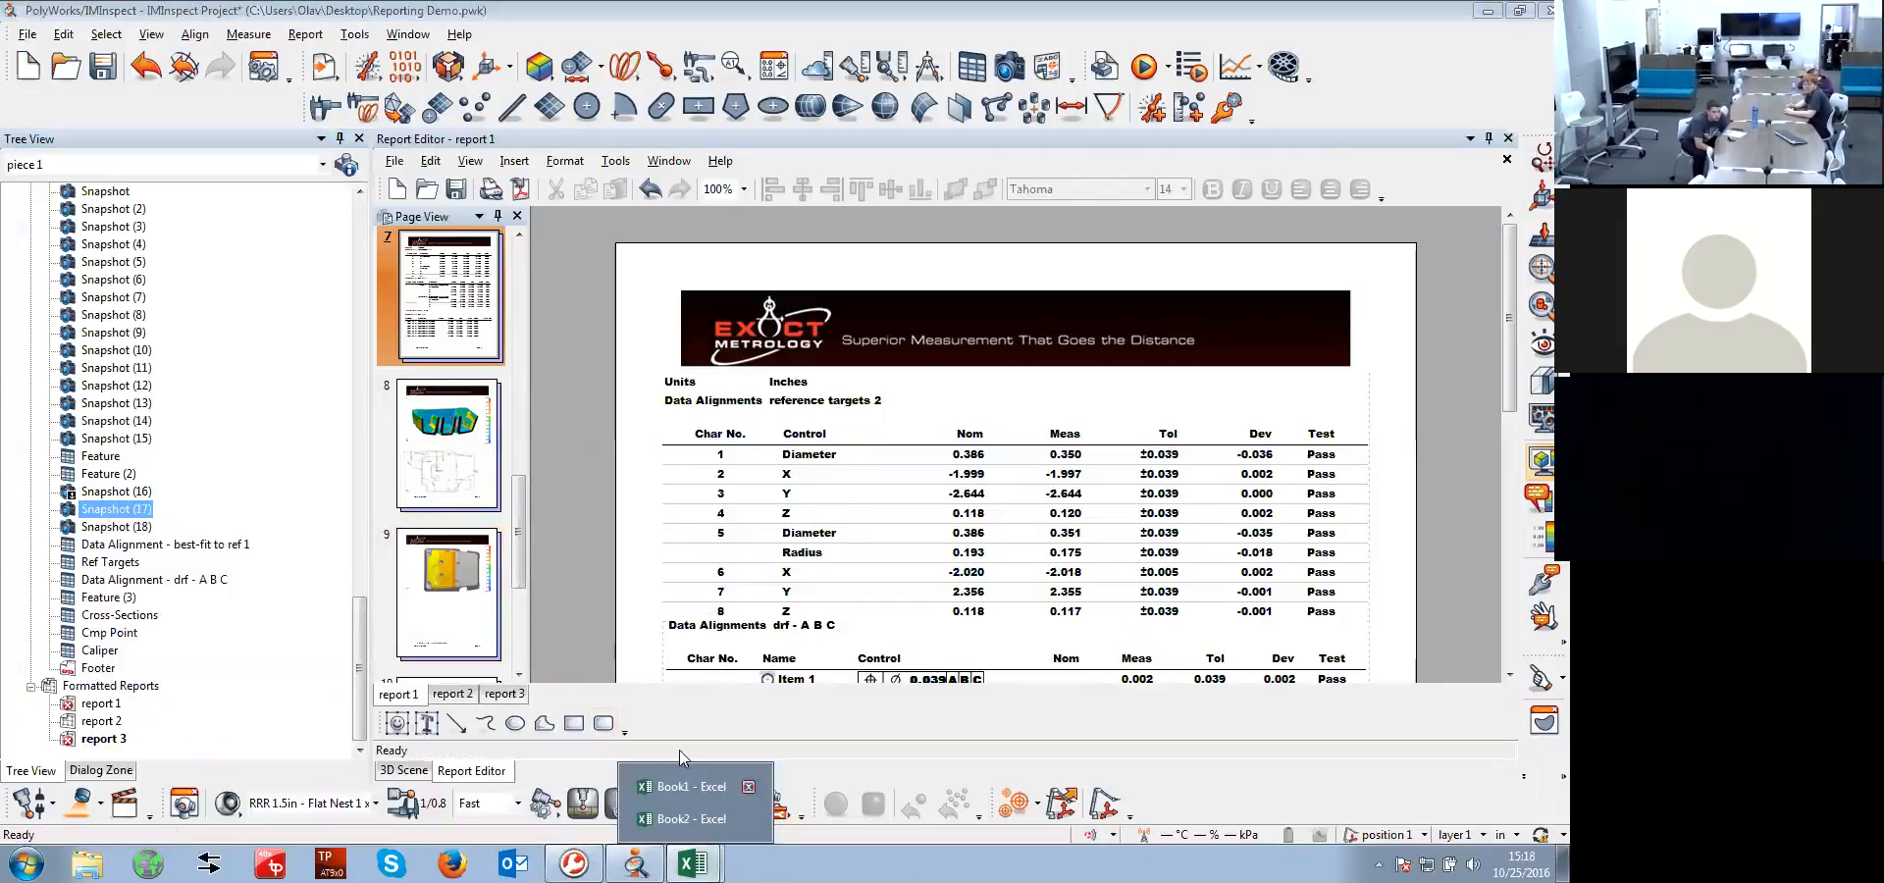
pyautogui.click(686, 819)
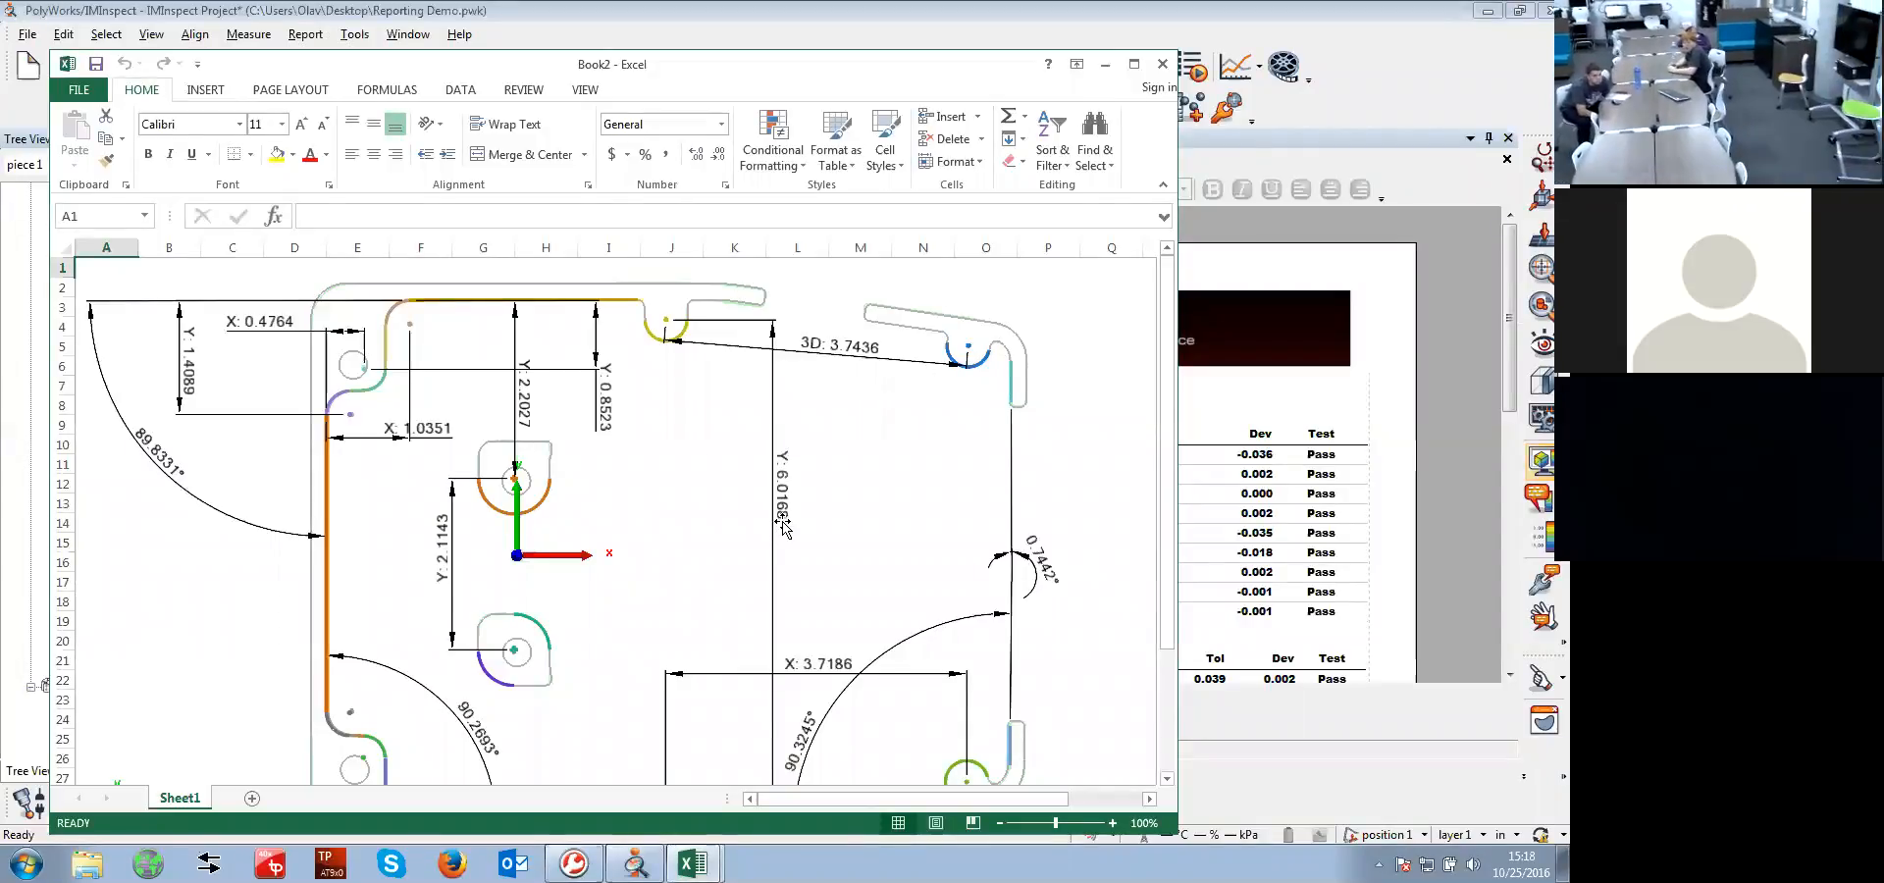
pyautogui.click(1162, 66)
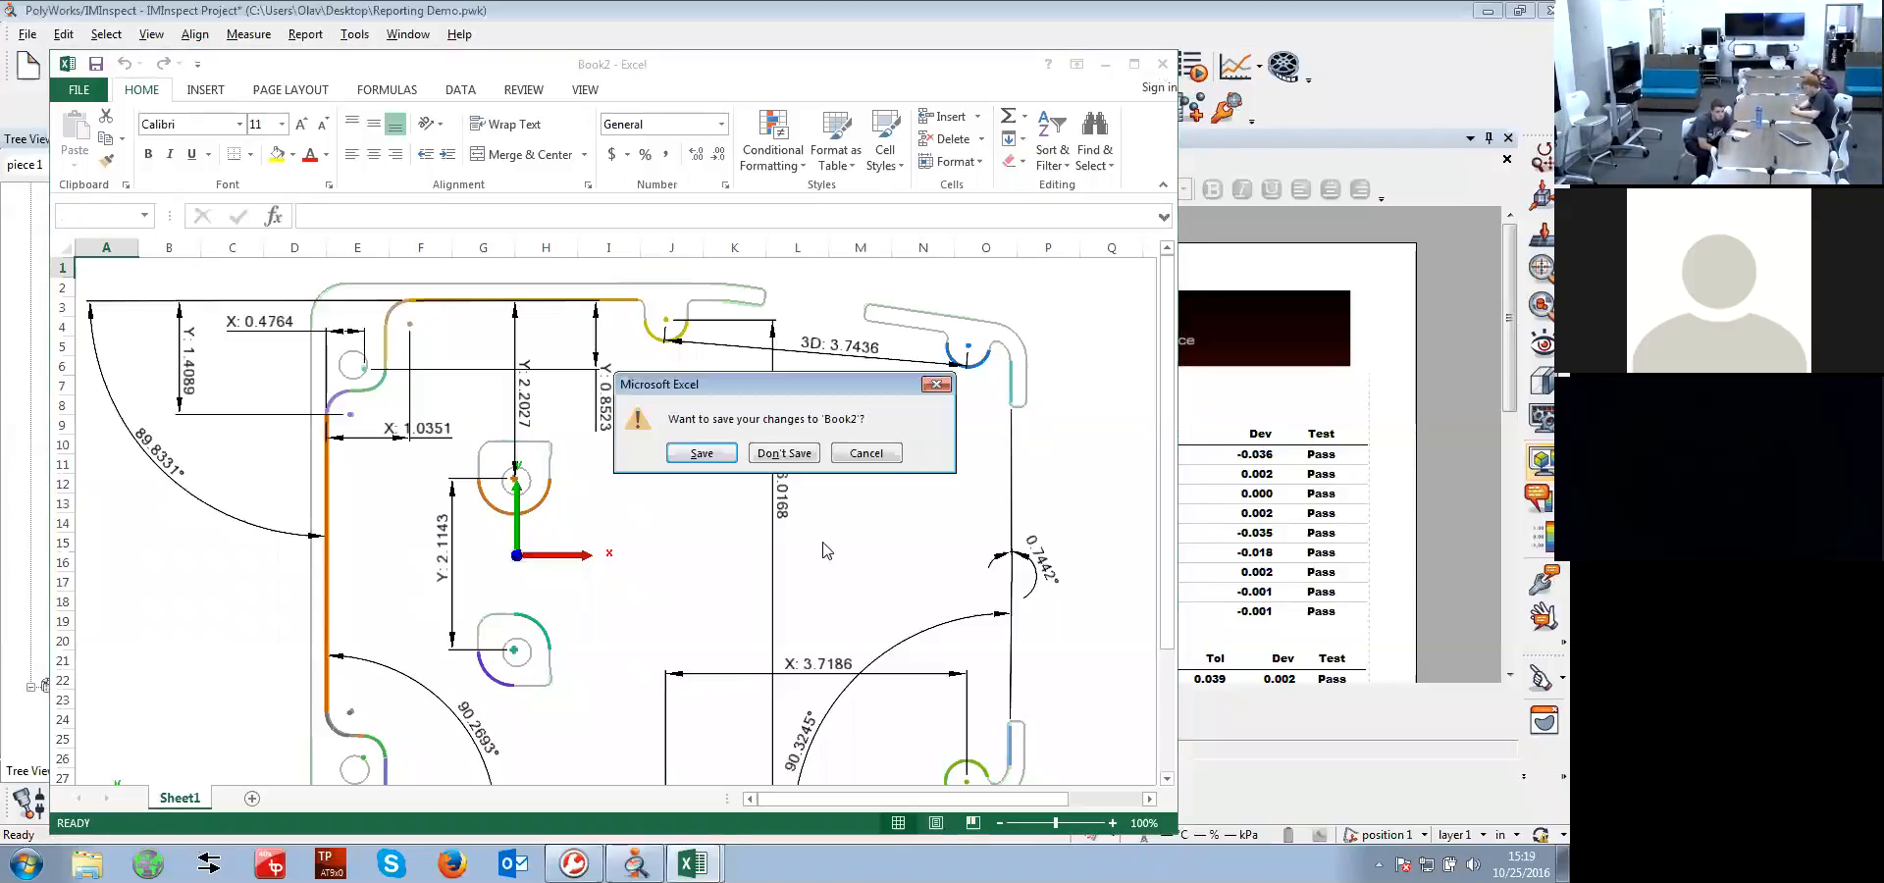
pyautogui.click(784, 454)
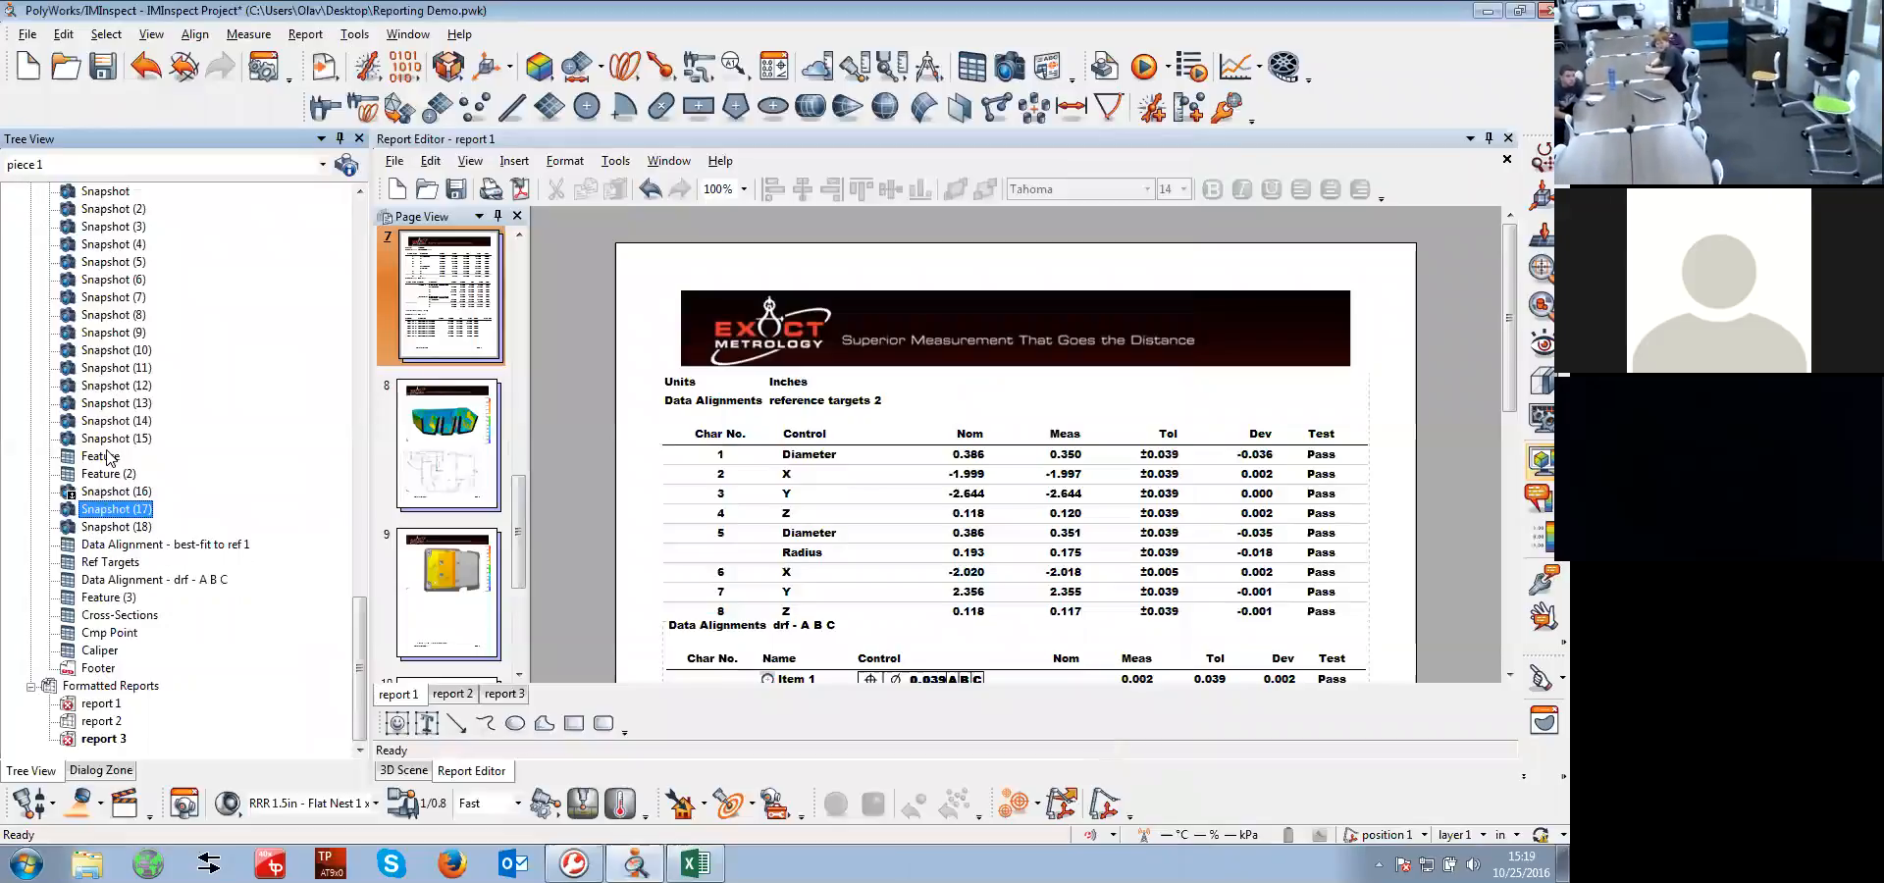
# Export all report items from Feature through Data Alignment - drf - A B C to Excel with one item per page
pyautogui.click(110, 459)
pyautogui.press('capslock')
pyautogui.click(130, 580)
pyautogui.press('capslock')
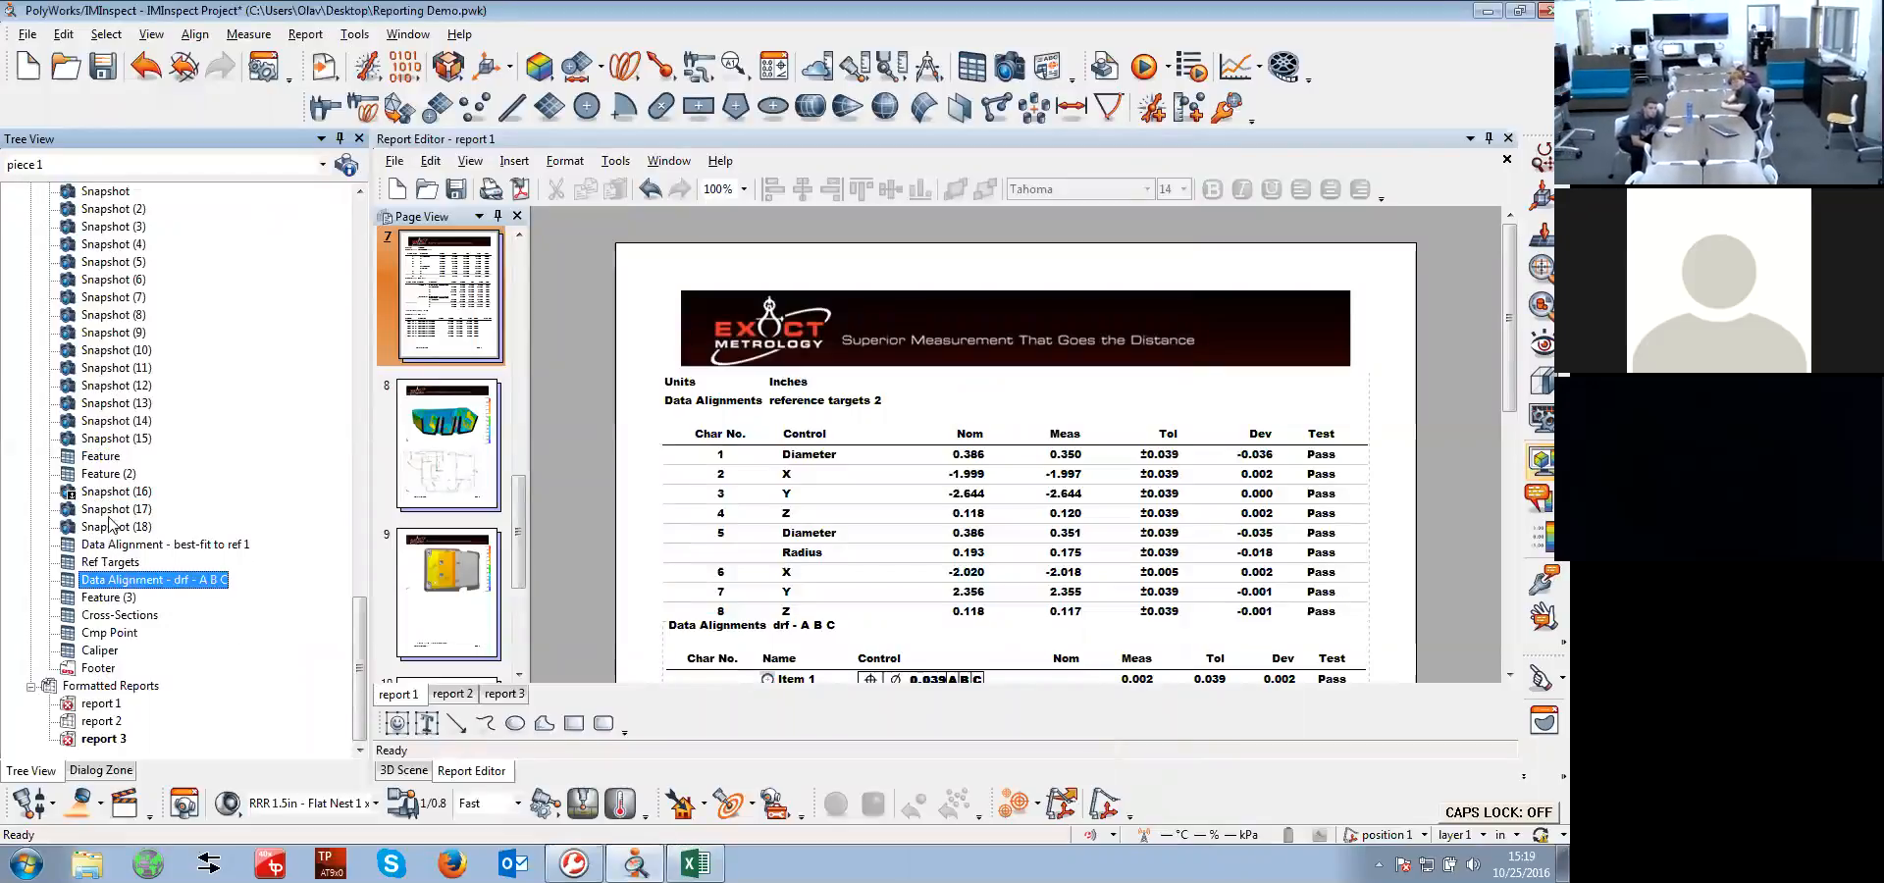
pyautogui.keyDown('shift'); pyautogui.click(115, 459); pyautogui.keyUp('shift')
pyautogui.rightClick(114, 480)
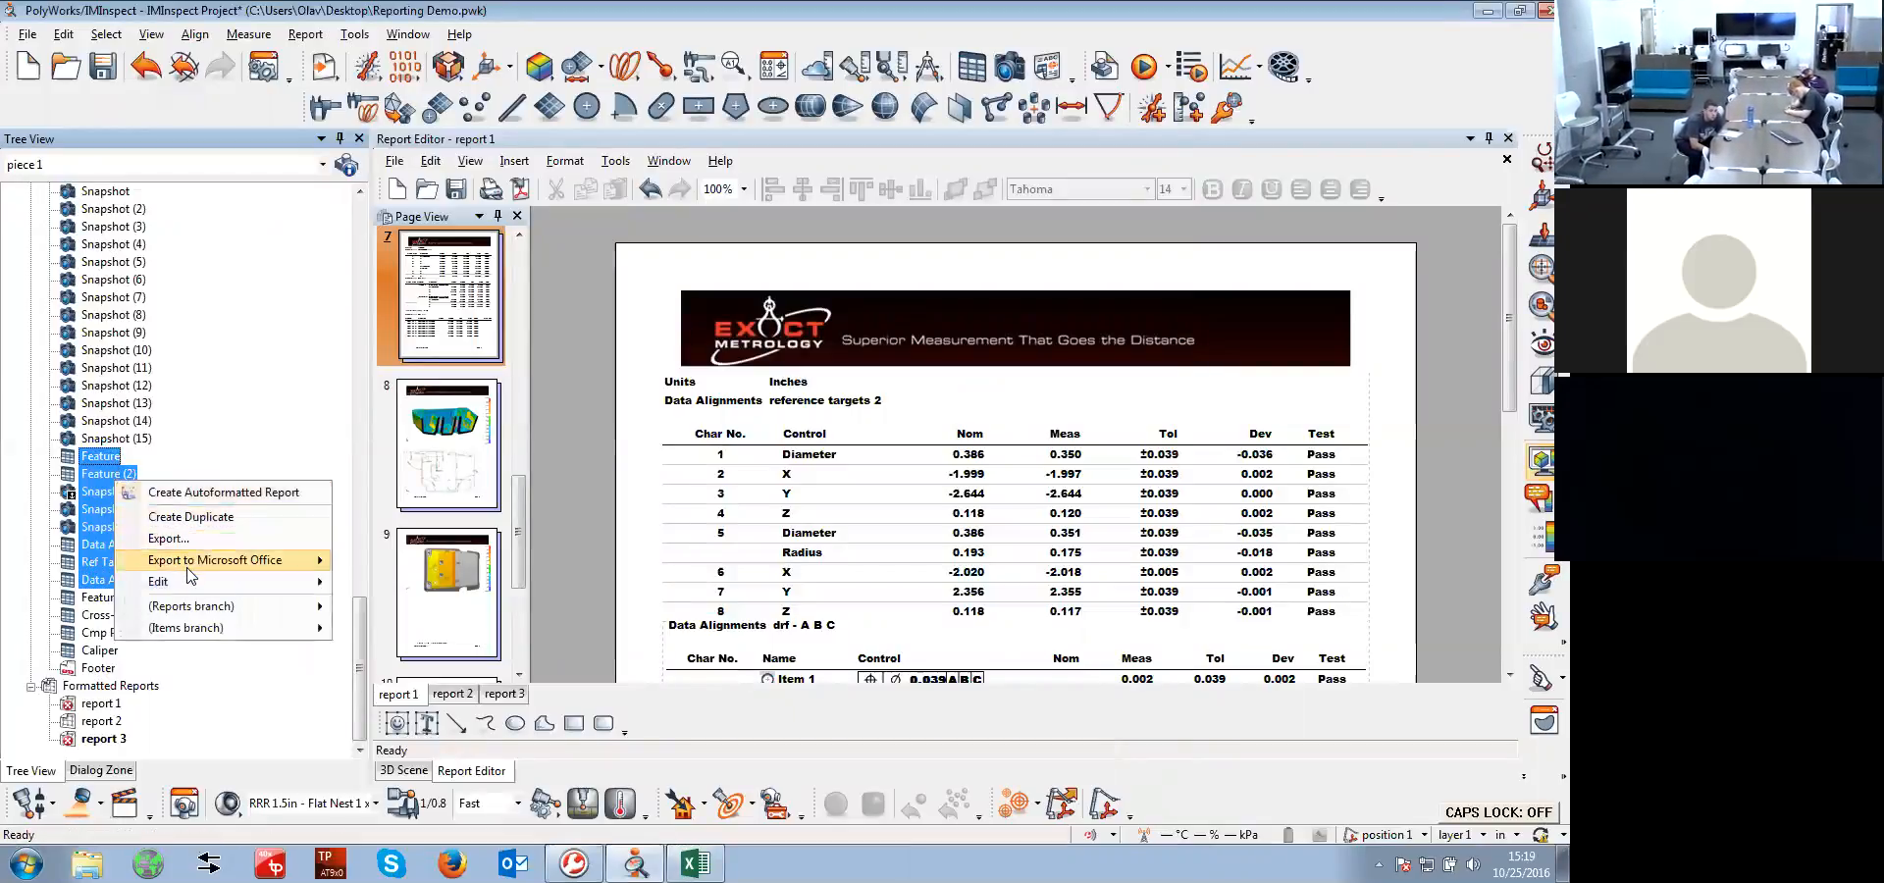
pyautogui.moveTo(283, 561)
pyautogui.click(446, 562)
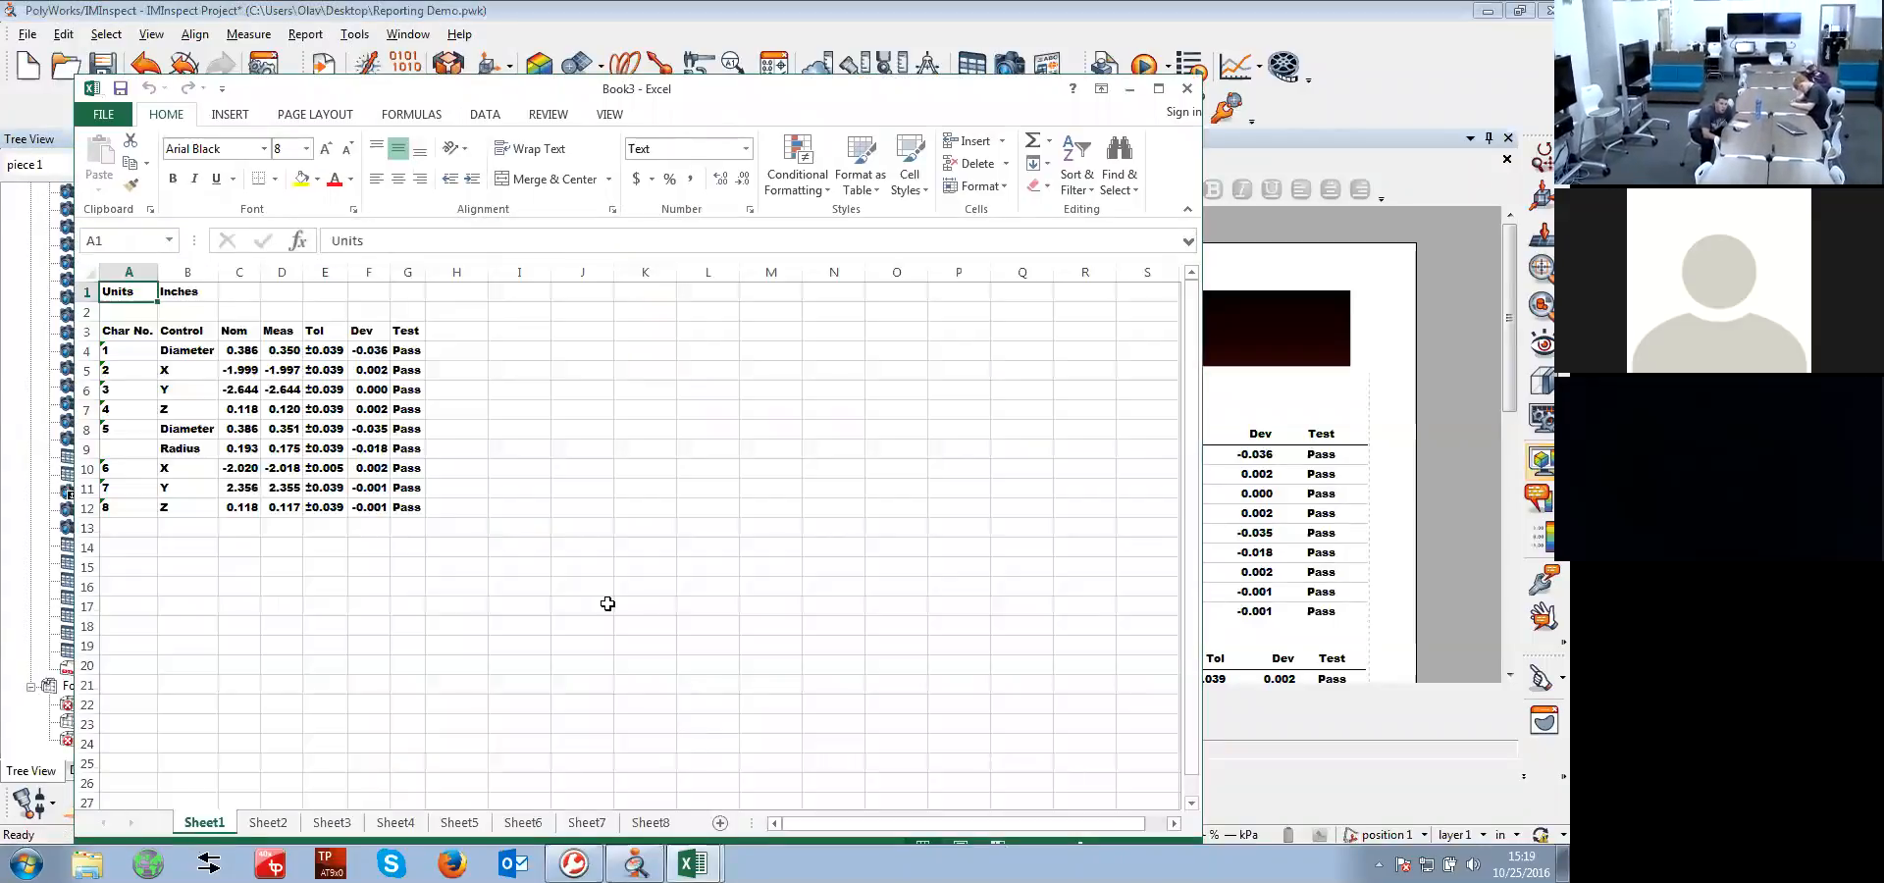
# Look through Sheet2 to Sheet8 of the exported workbook, and close it without saving
pyautogui.click(268, 822)
pyautogui.click(332, 822)
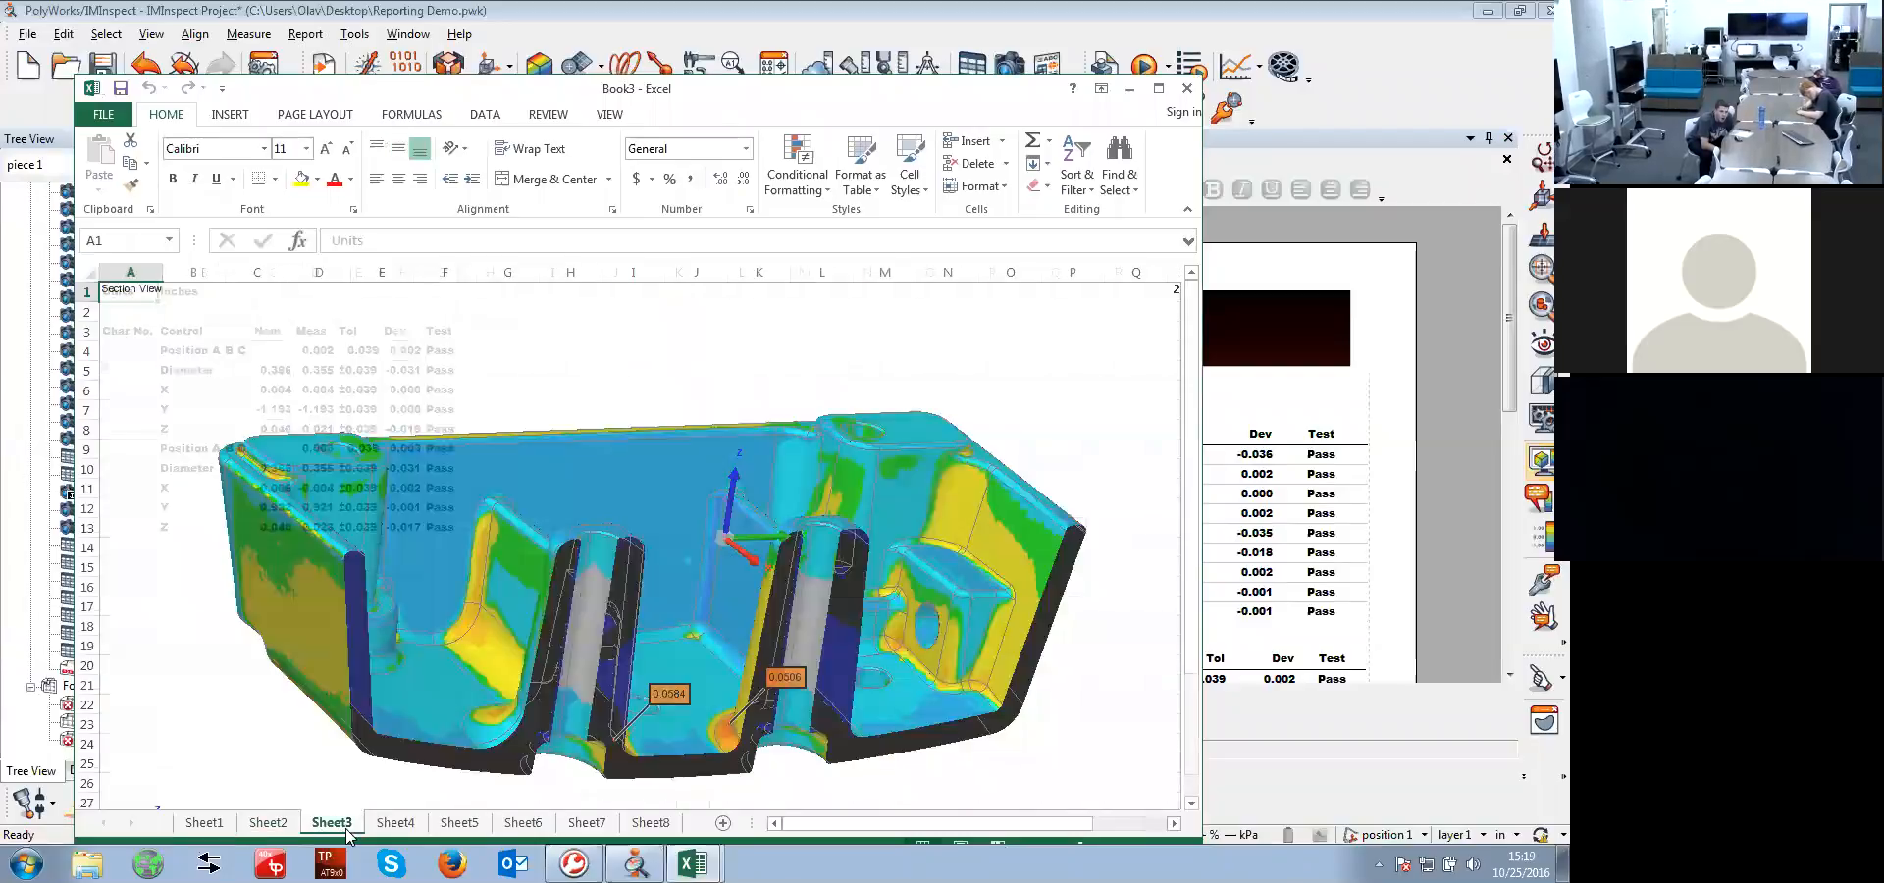
pyautogui.click(395, 822)
pyautogui.click(459, 822)
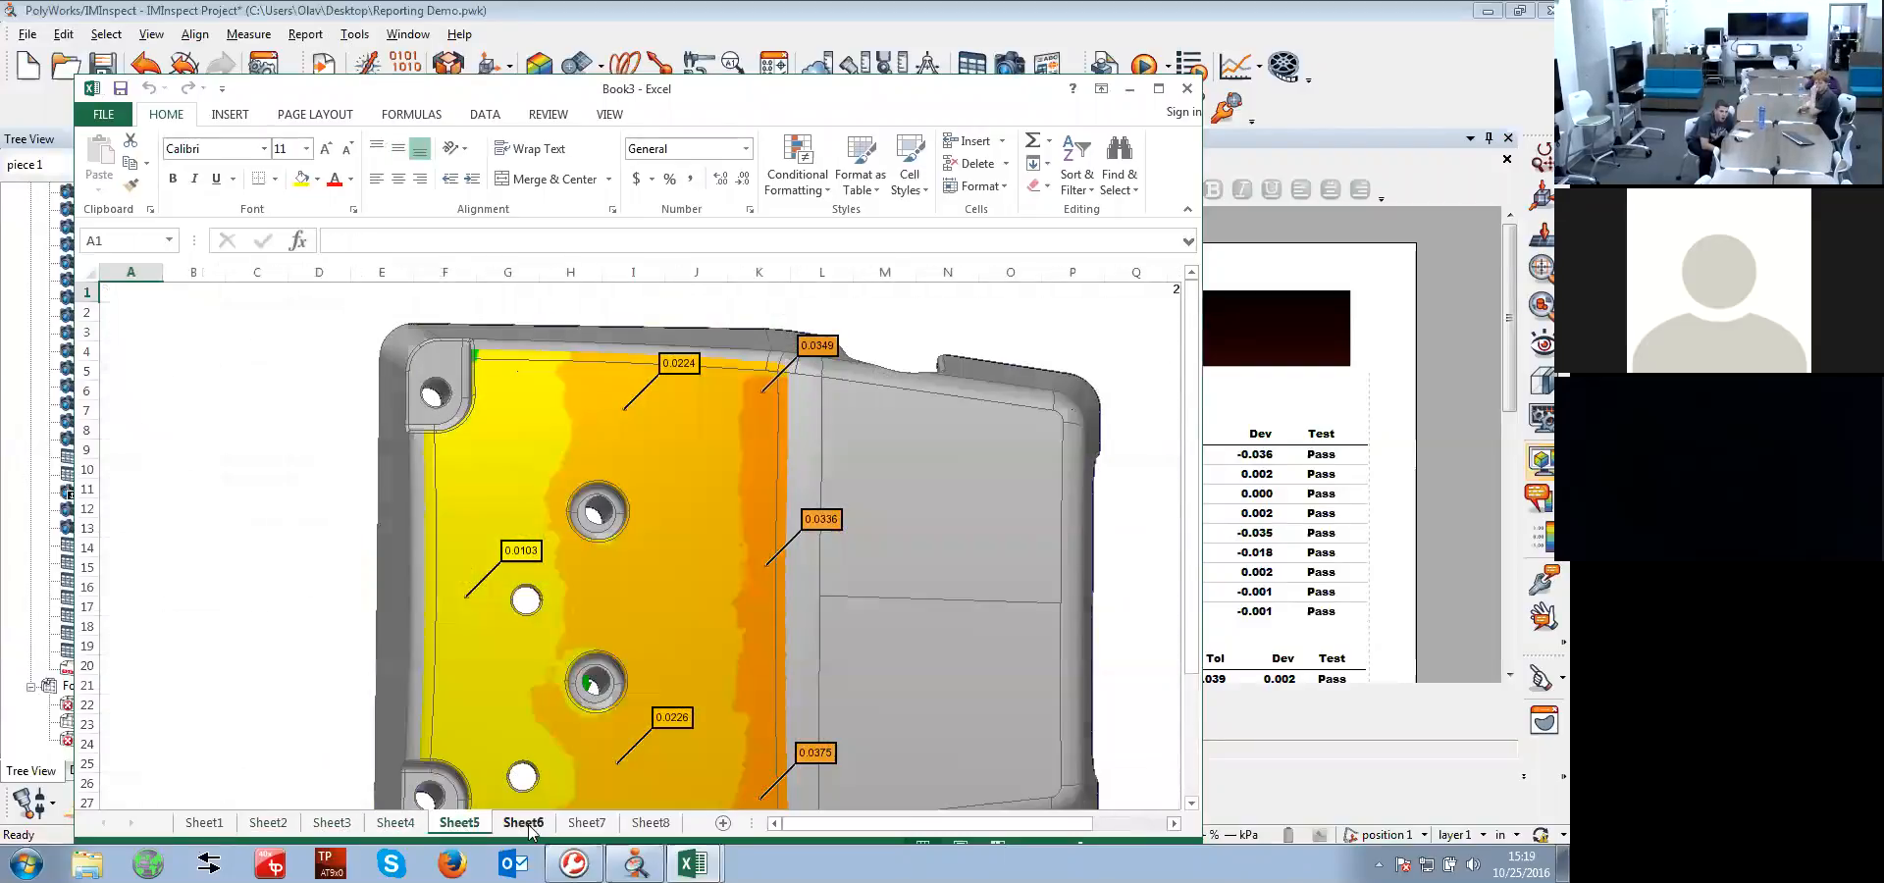
pyautogui.click(523, 823)
pyautogui.click(585, 829)
pyautogui.click(650, 822)
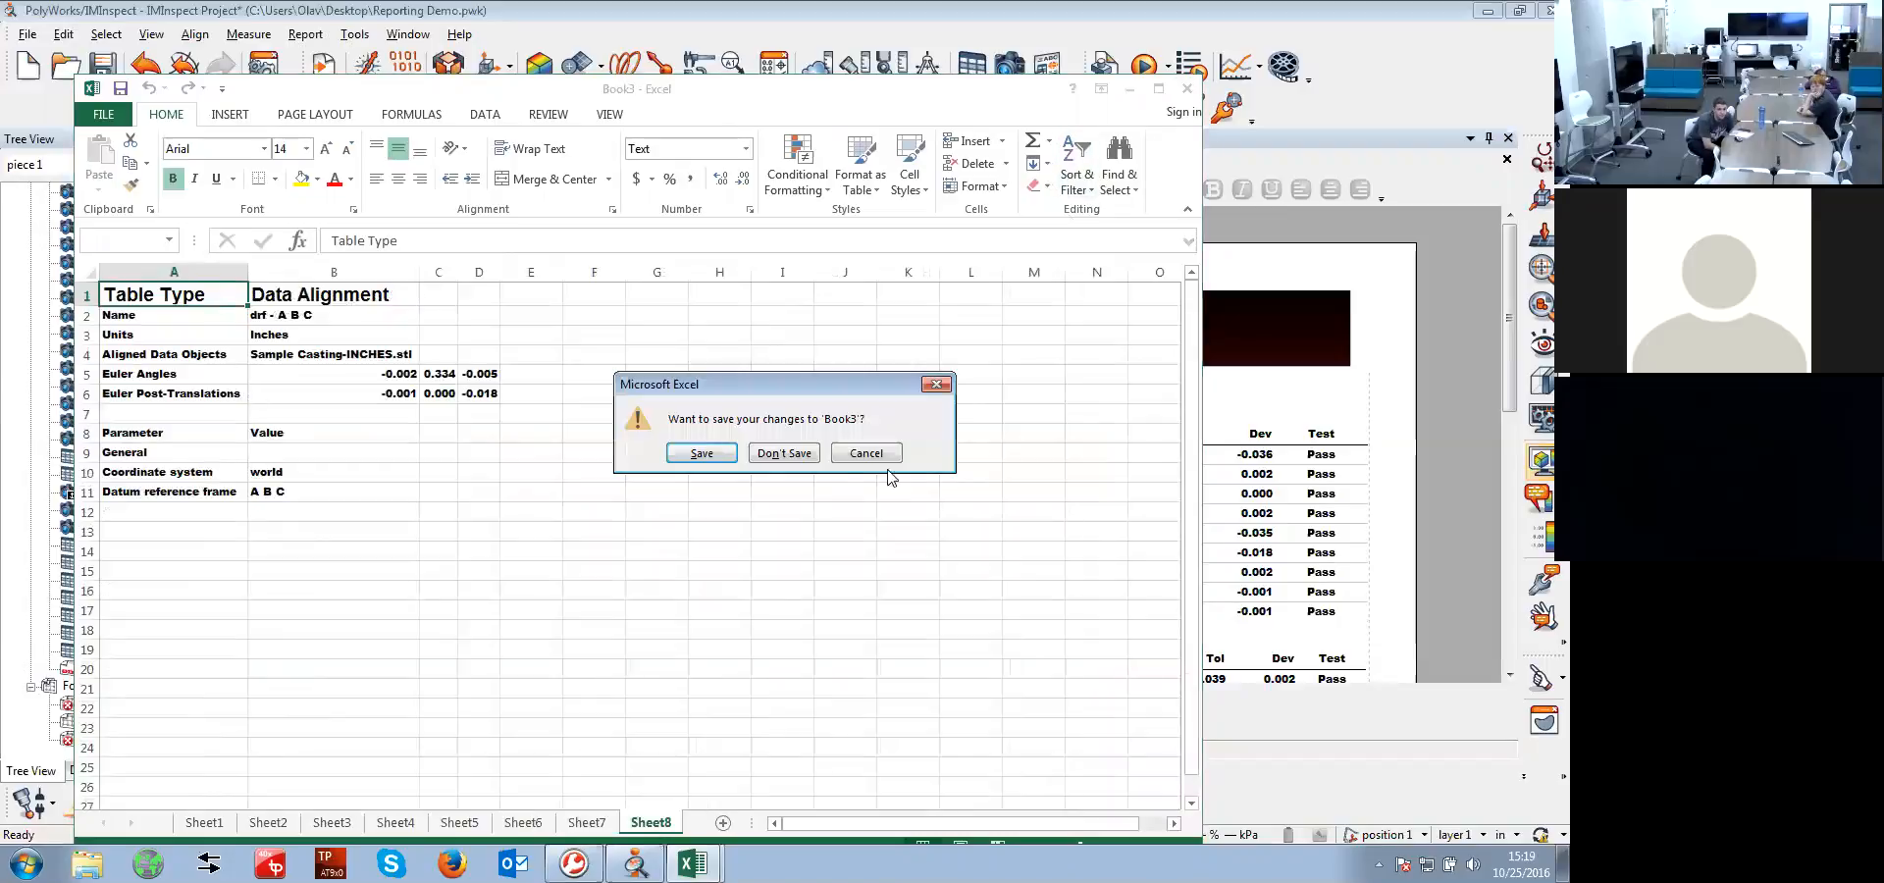
pyautogui.click(784, 452)
# Export the same selected report items to Excel as one page, and close the workbook without saving
pyautogui.rightClick(135, 495)
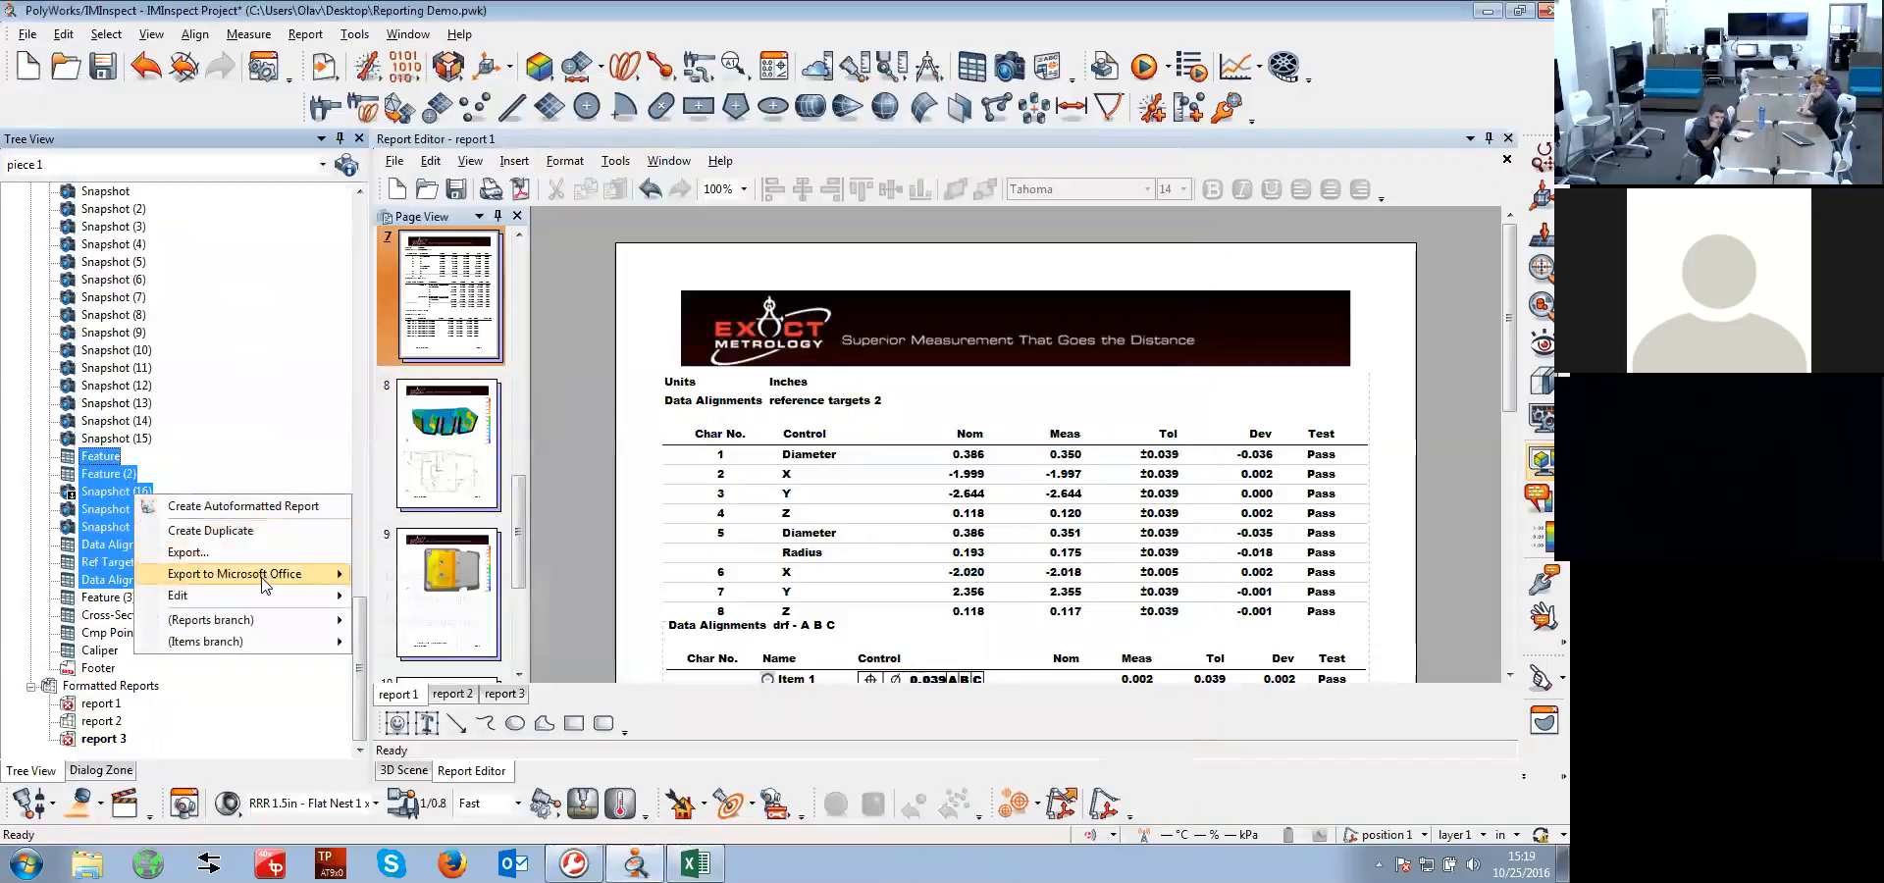
pyautogui.moveTo(263, 586)
pyautogui.click(432, 598)
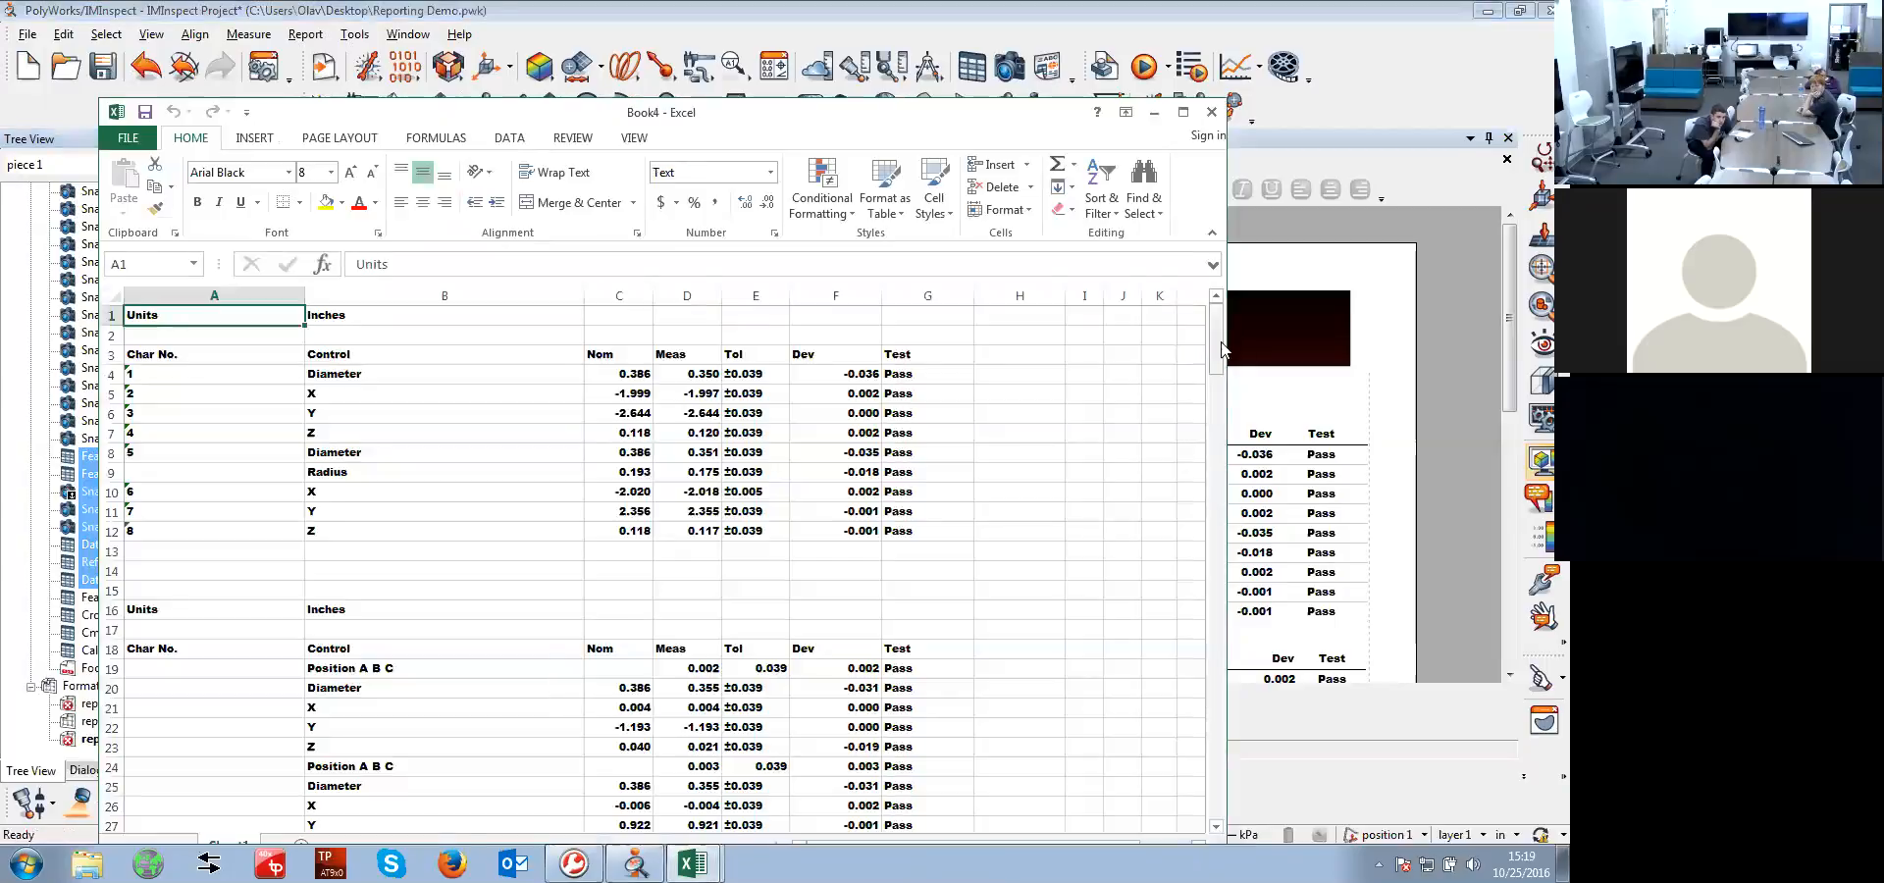
pyautogui.moveTo(1221, 349); pyautogui.dragTo(1189, 317)
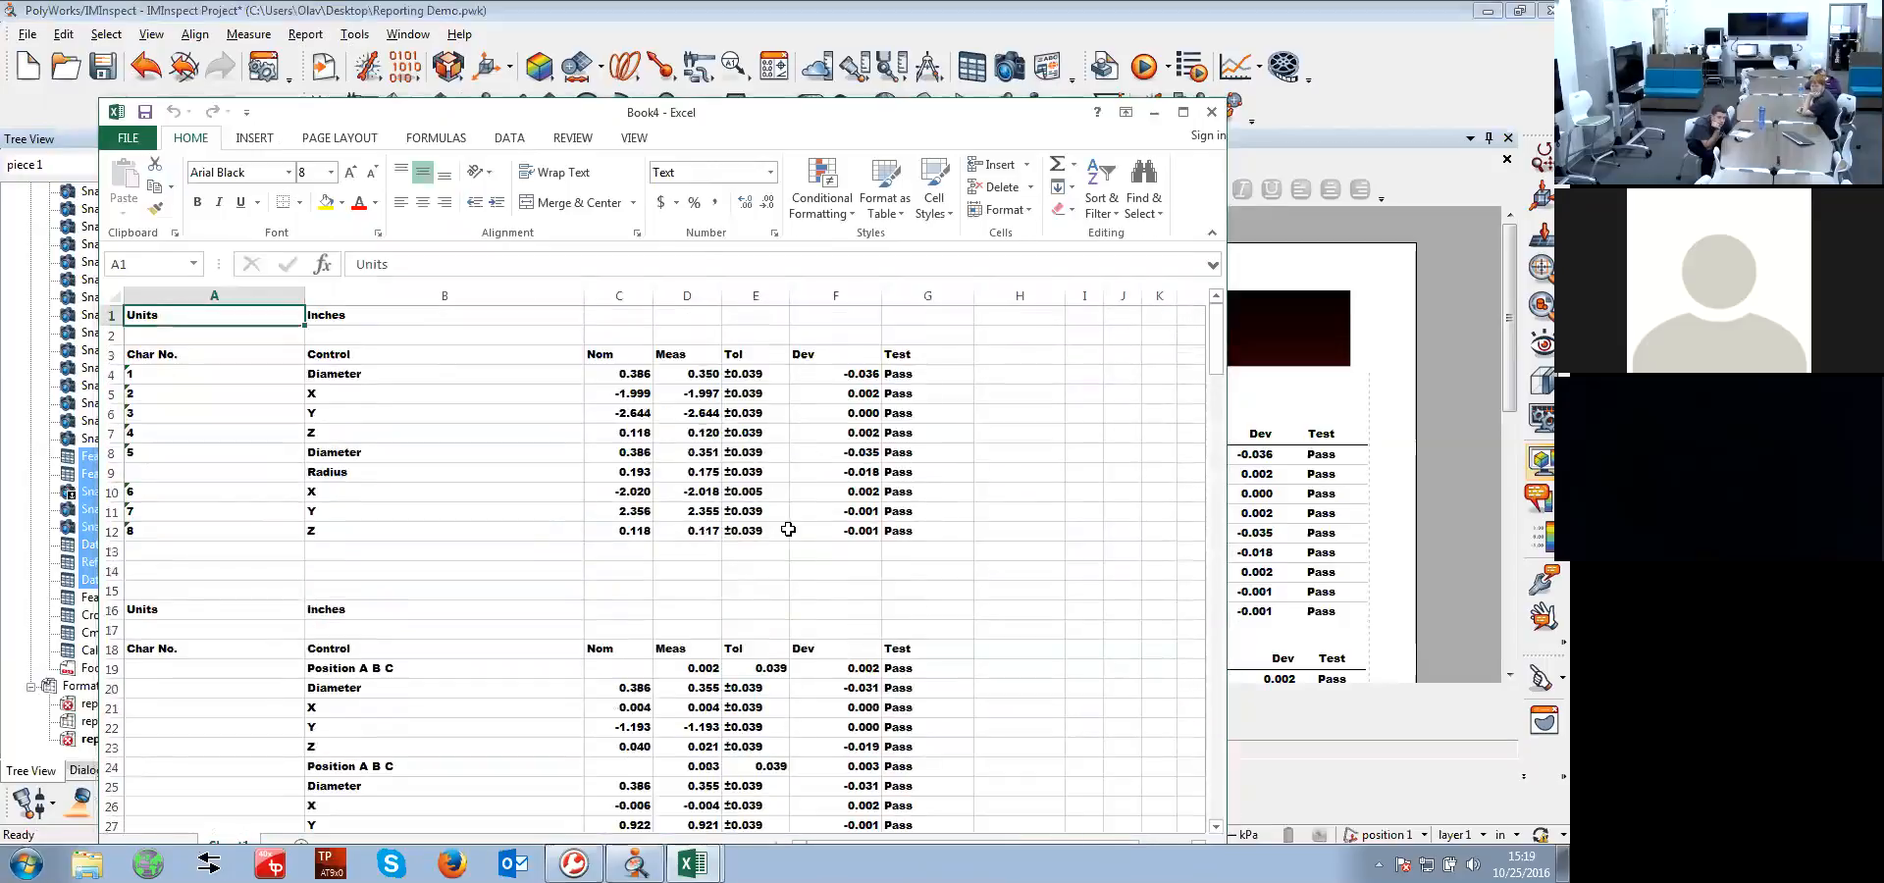
pyautogui.click(1213, 113)
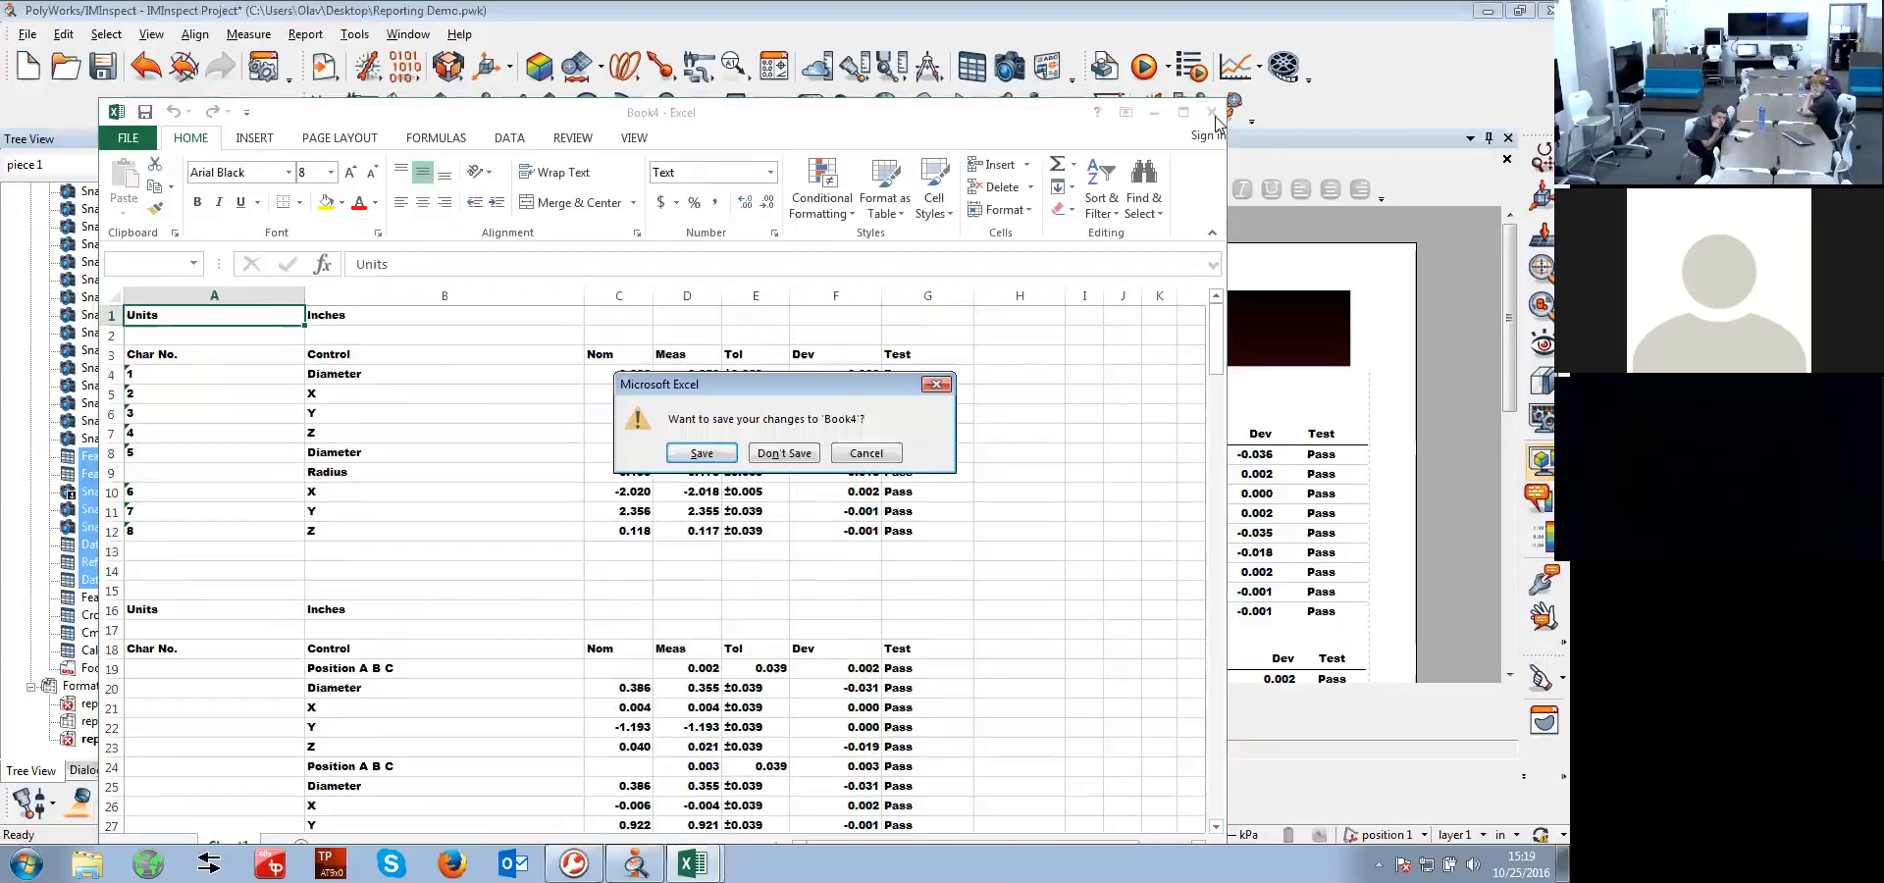
pyautogui.click(800, 459)
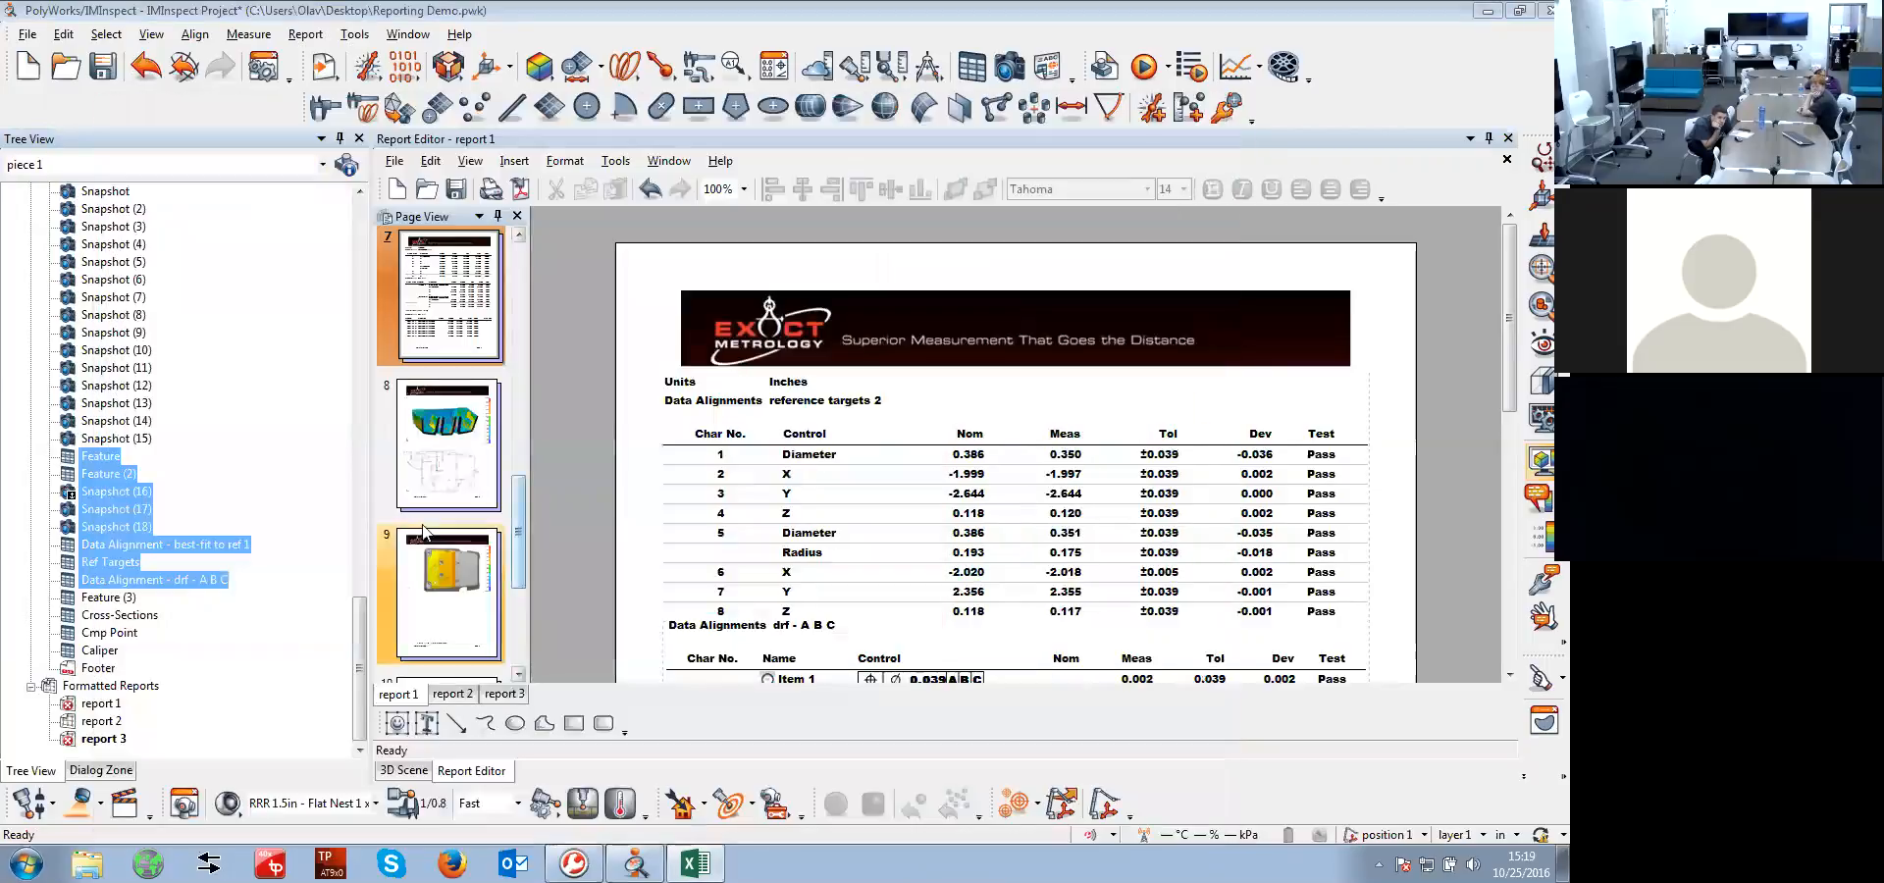
pyautogui.click(200, 640)
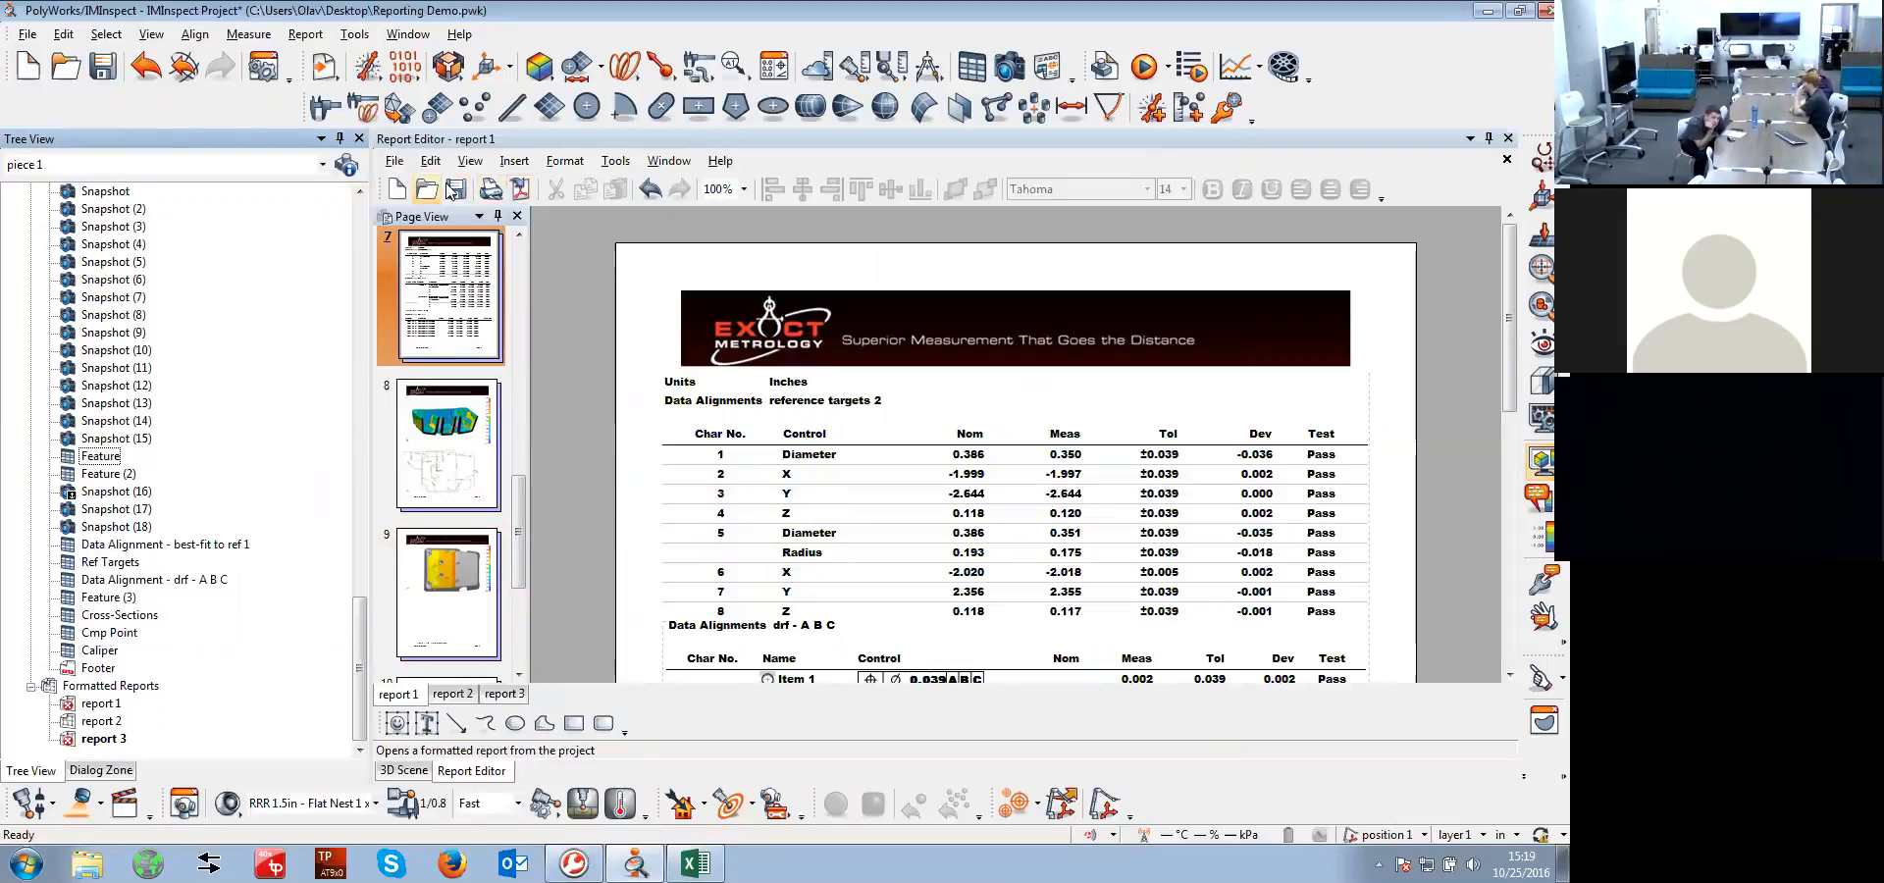
pyautogui.click(393, 161)
pyautogui.moveTo(479, 300)
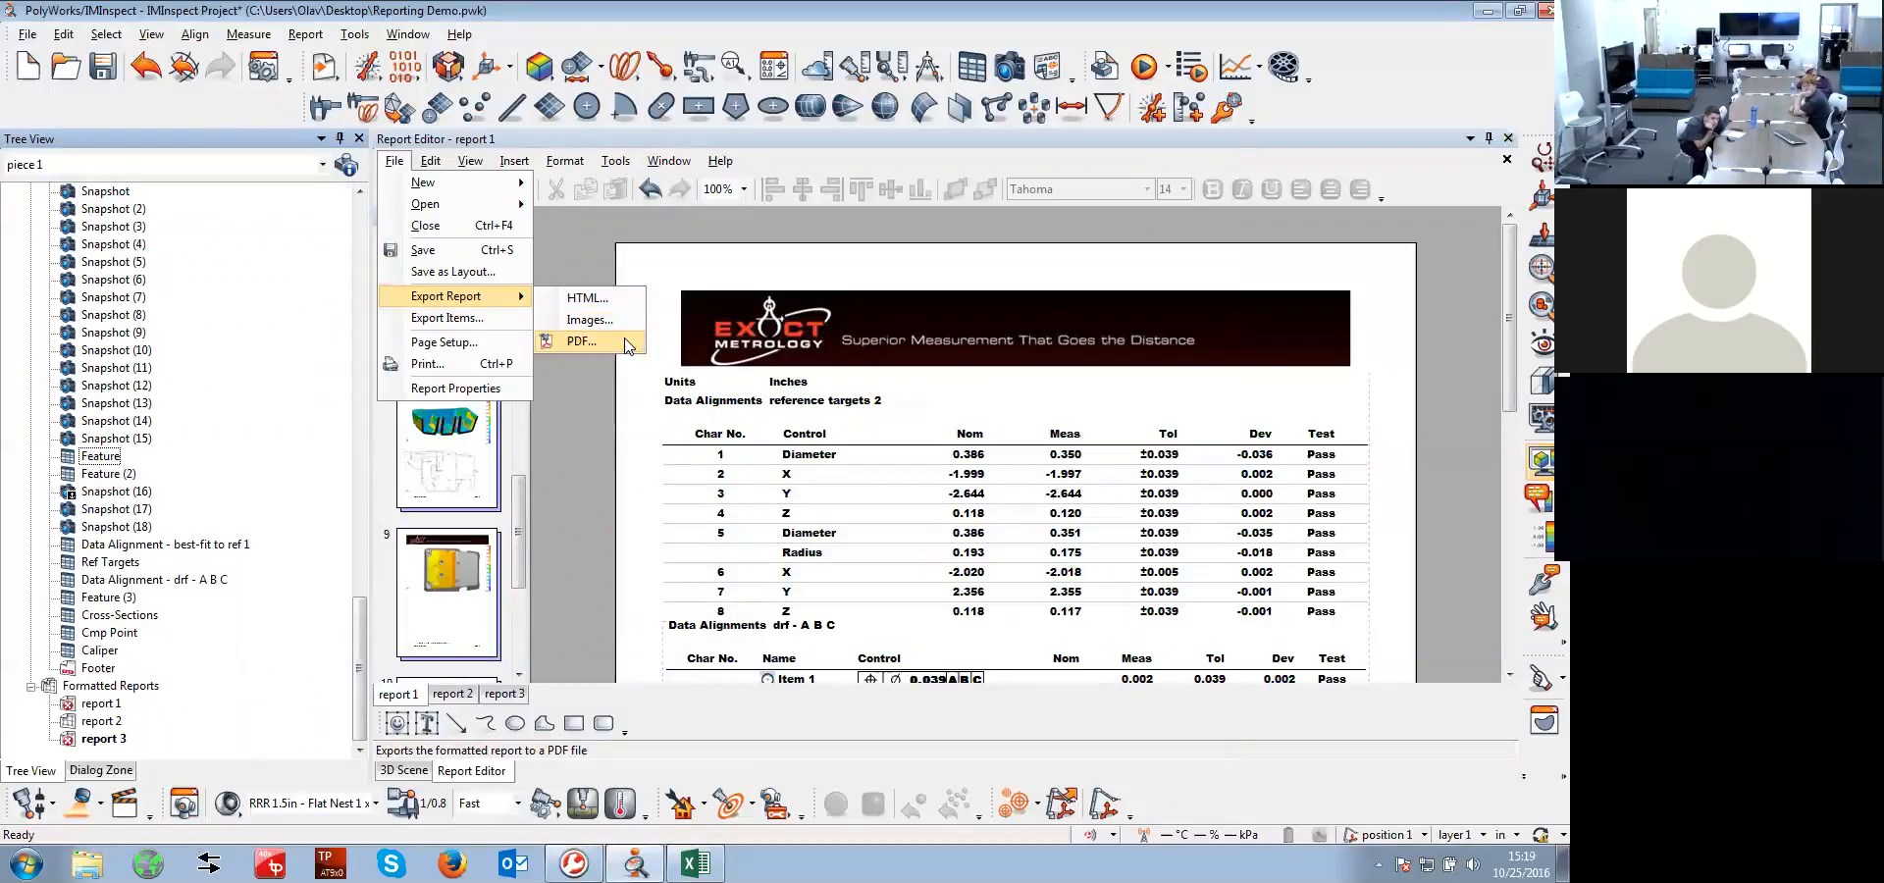
pyautogui.click(626, 444)
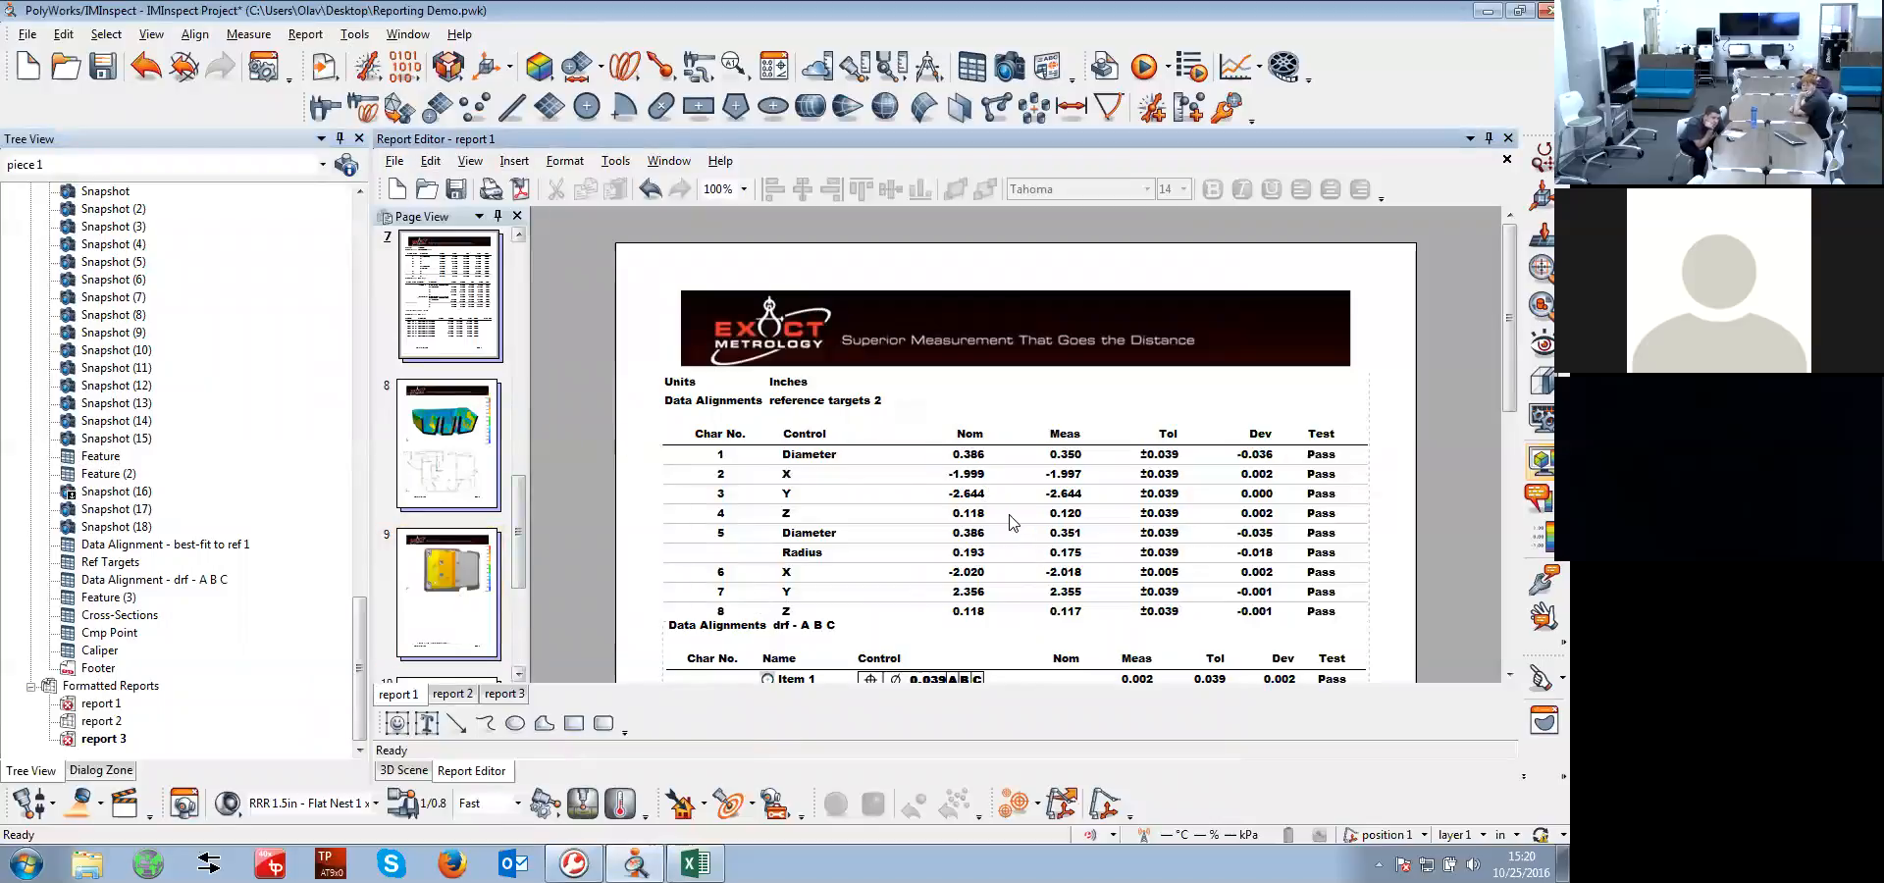
pyautogui.rightClick(119, 567)
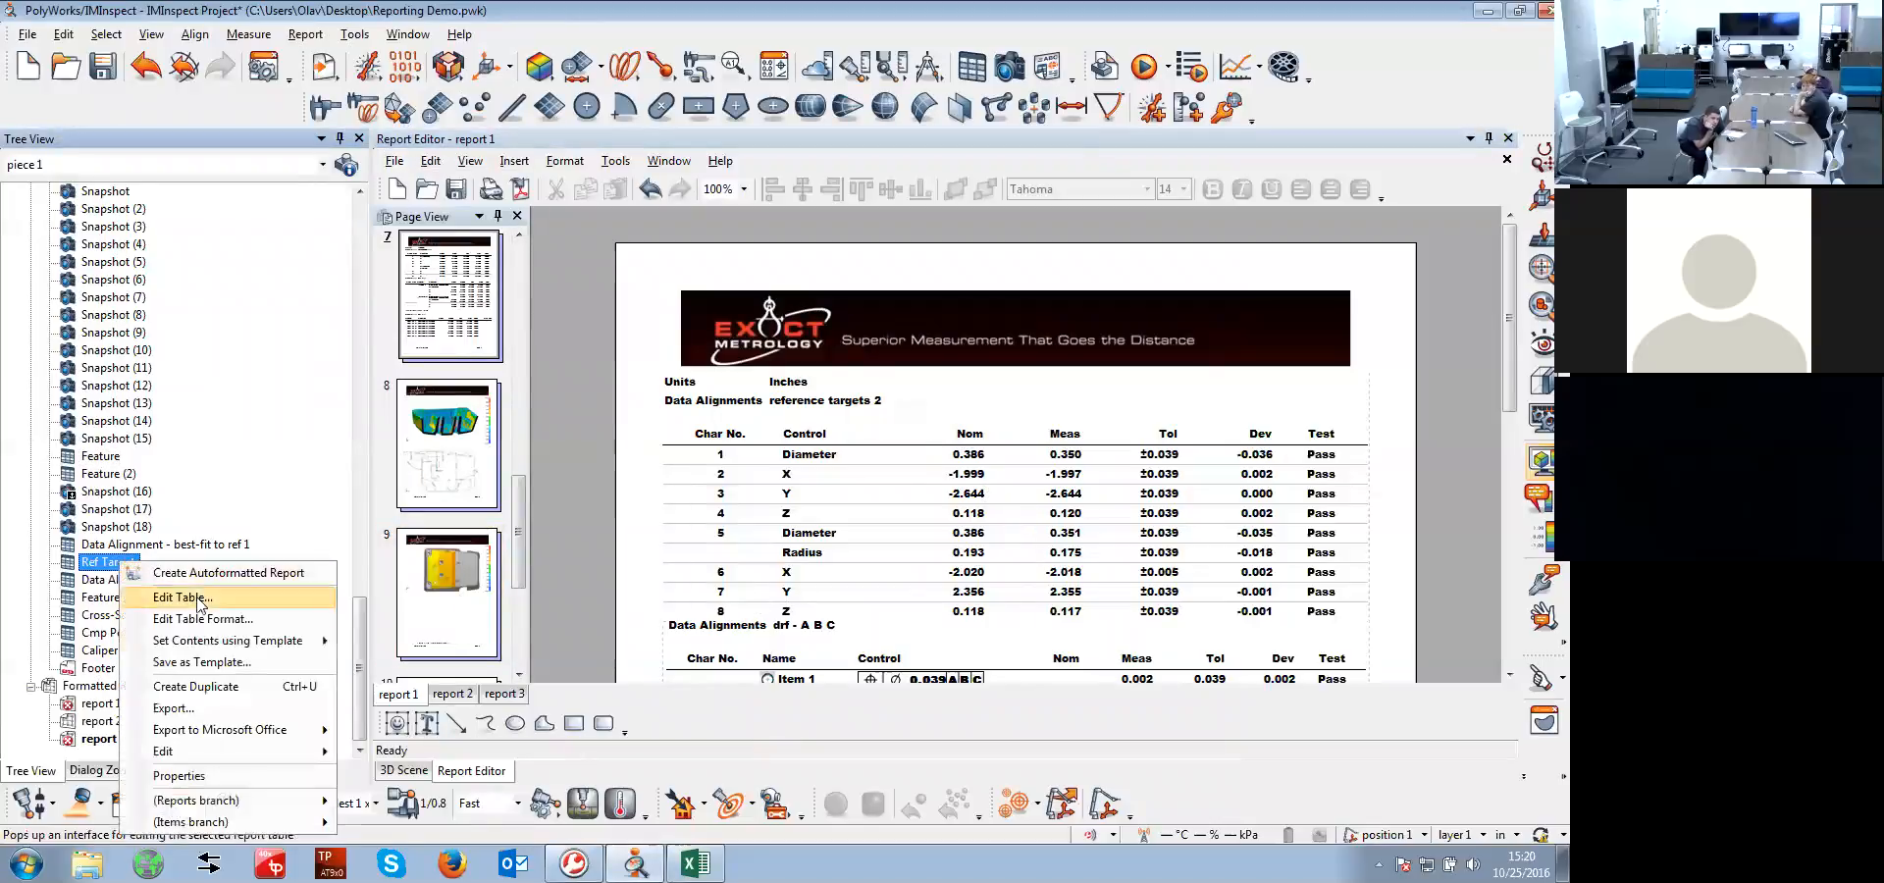
pyautogui.moveTo(241, 732)
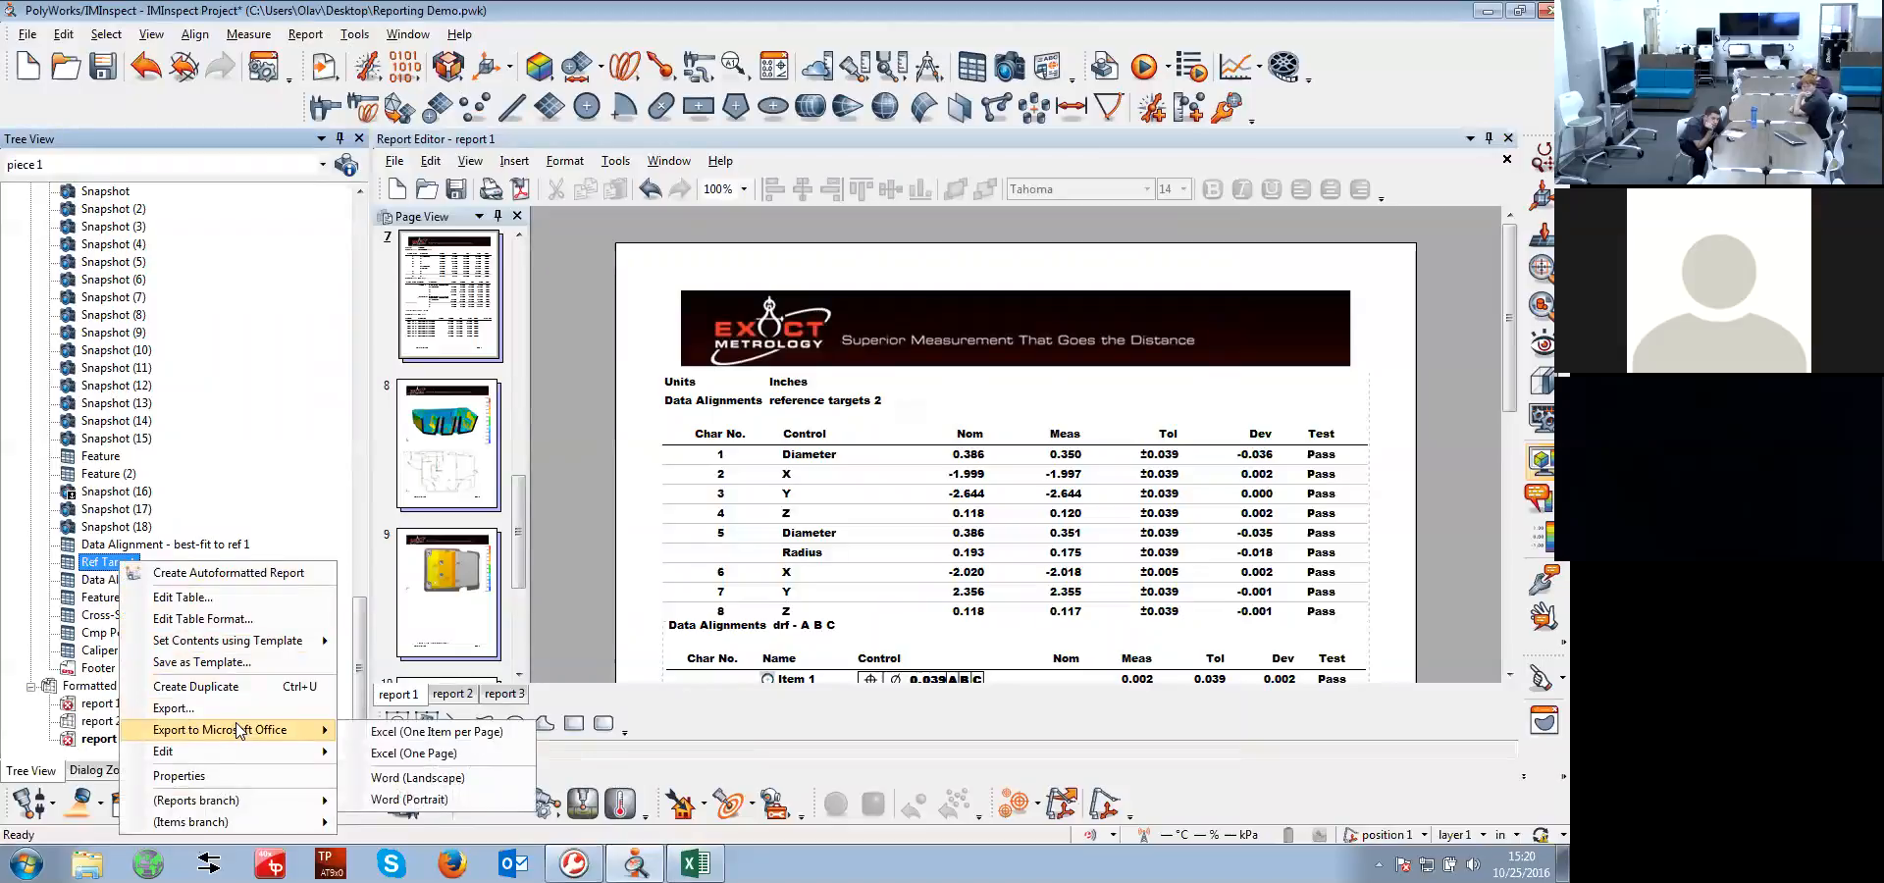
pyautogui.click(722, 530)
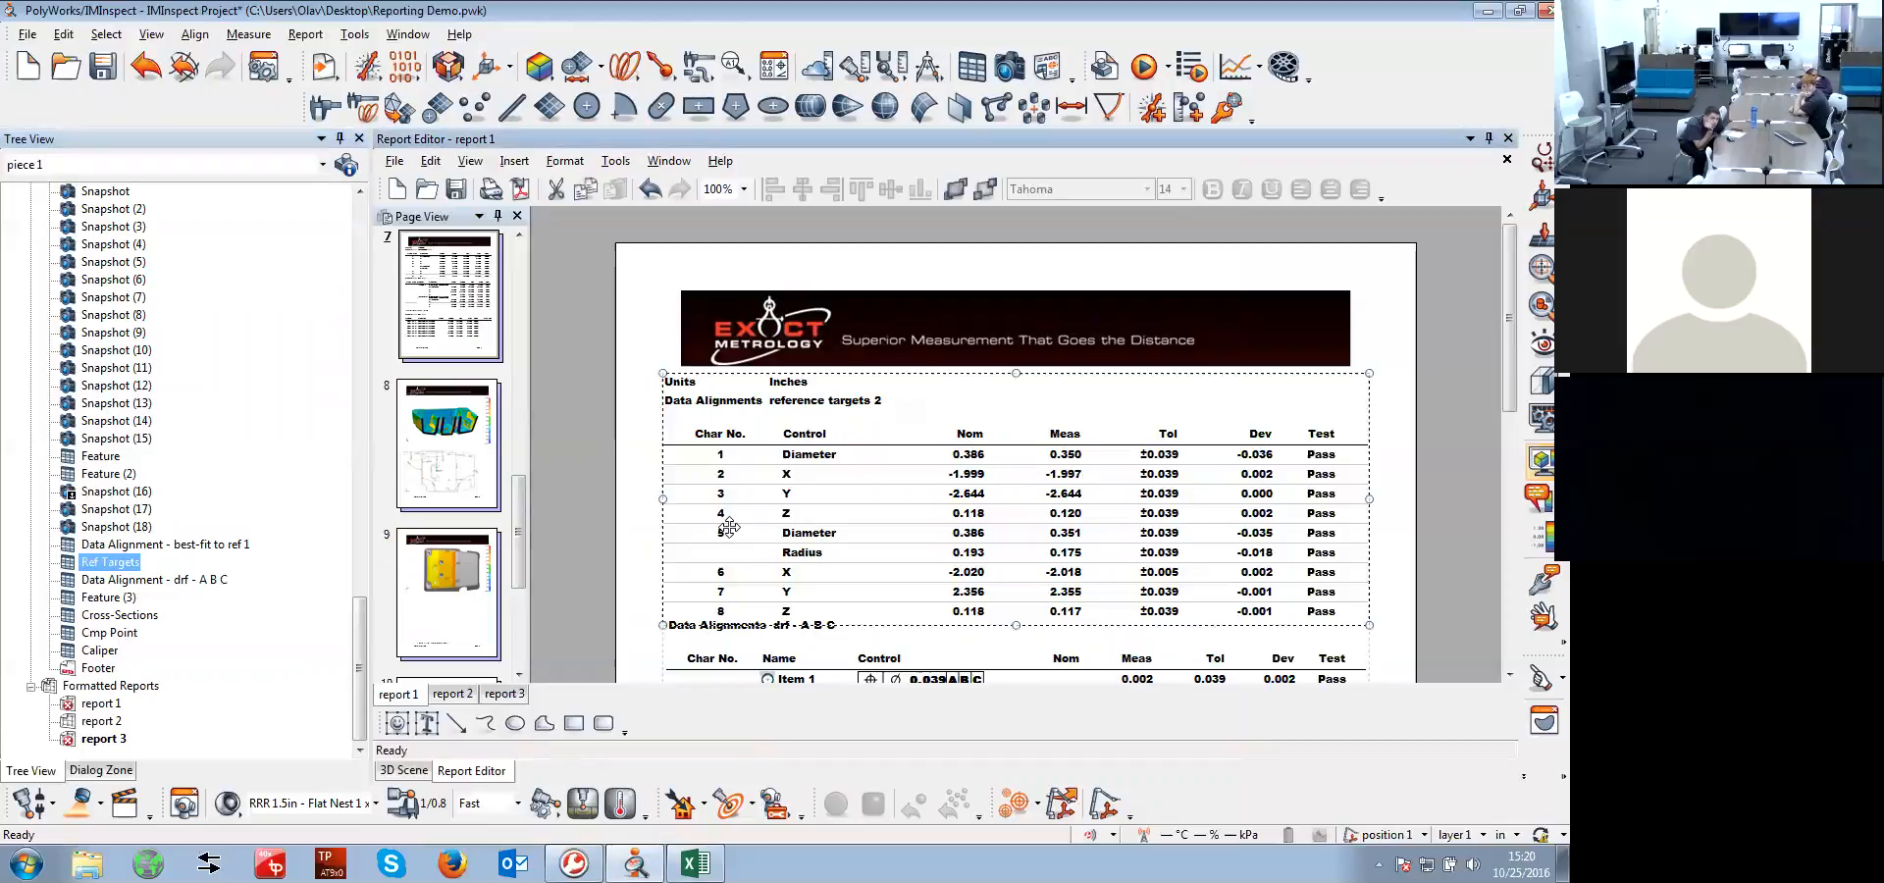